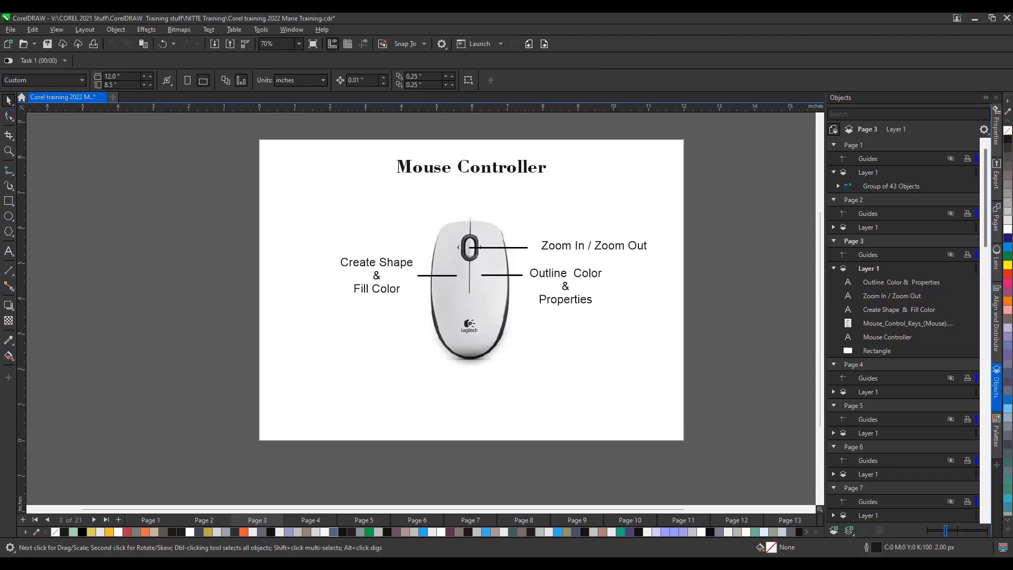
Step: Draw a rectangle about 3.5 by 1.6 inches on the pasteboard beside the upper left of the page
{"action": "left_click", "coordinate": [9, 204]}
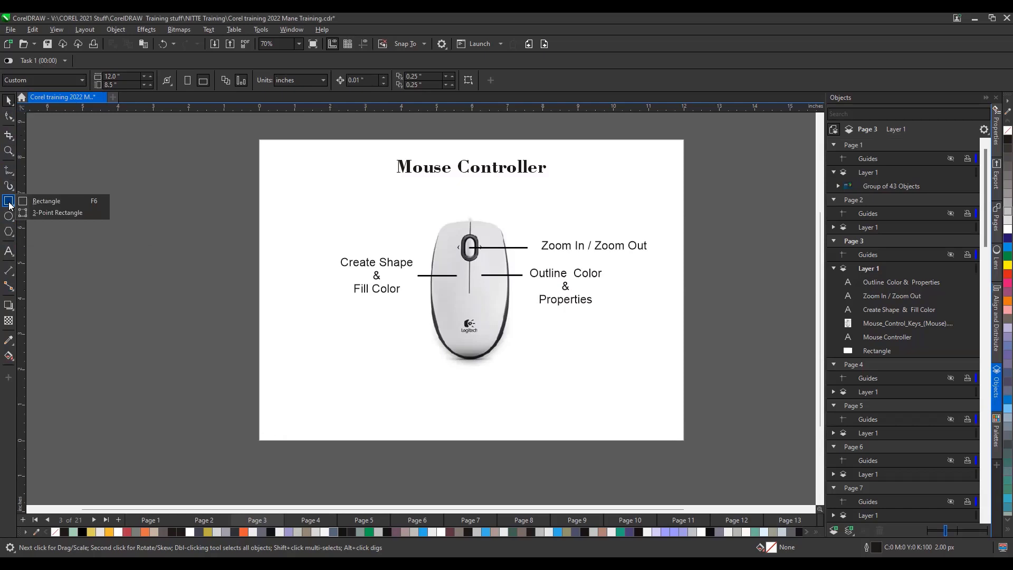
{"action": "left_click", "coordinate": [11, 232]}
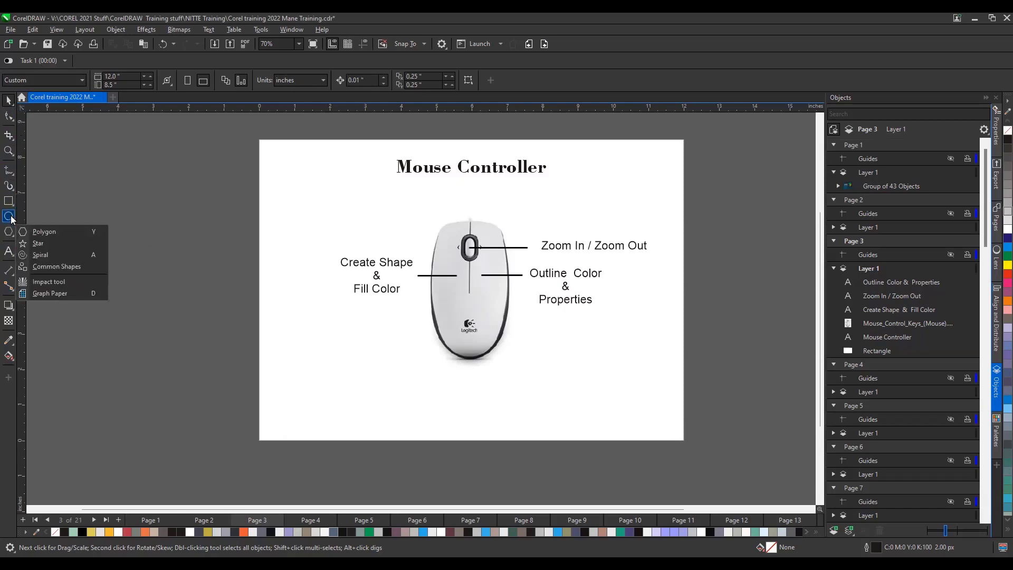
{"action": "left_click", "coordinate": [12, 203]}
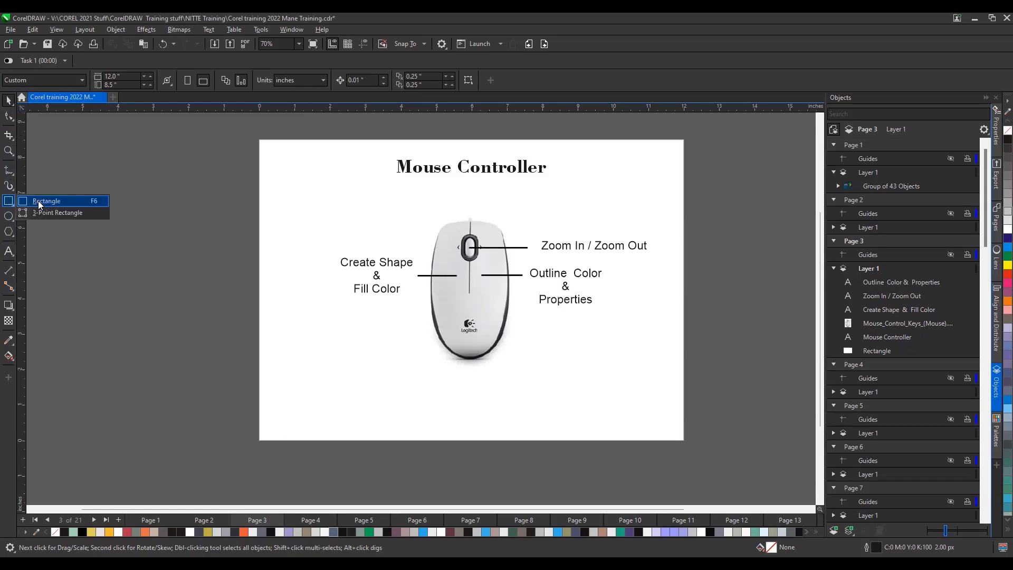
{"action": "left_click", "coordinate": [39, 201]}
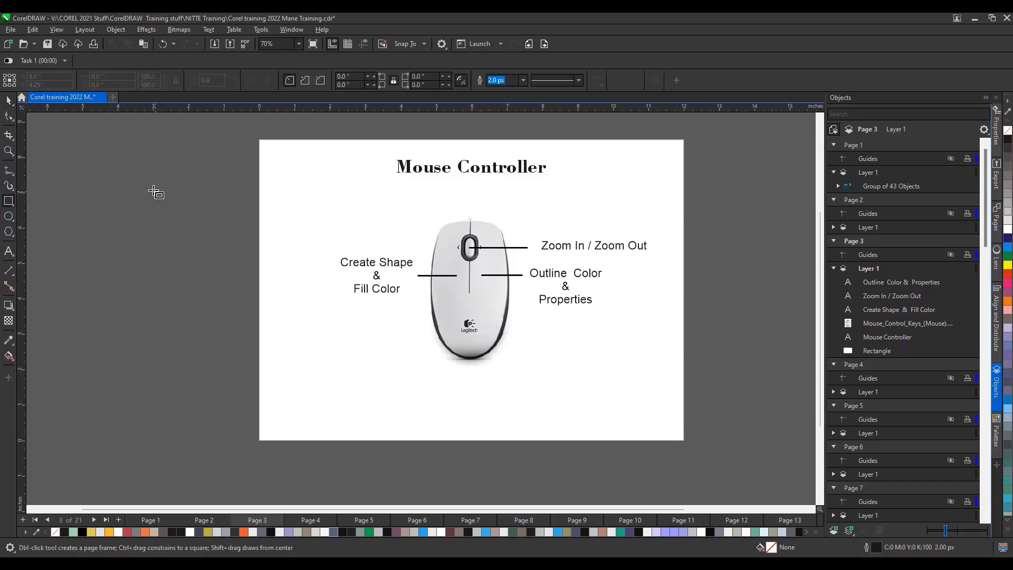
{"action": "left_click_drag", "start_coordinate": [128, 183], "coordinate": [256, 242]}
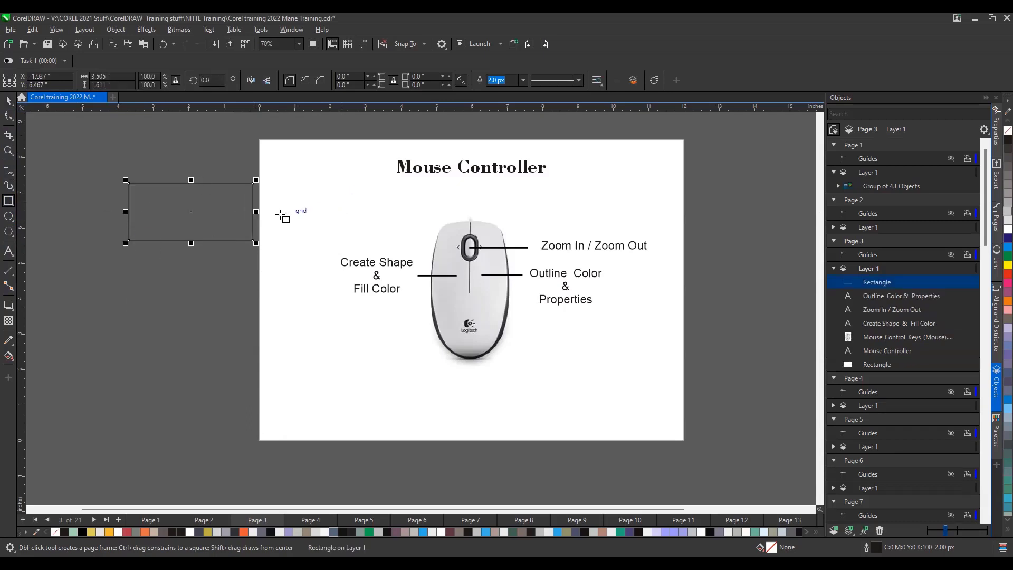
Step: Set the rectangle's size to 5 inches wide and 2.5 inches high
{"action": "left_click", "coordinate": [121, 77]}
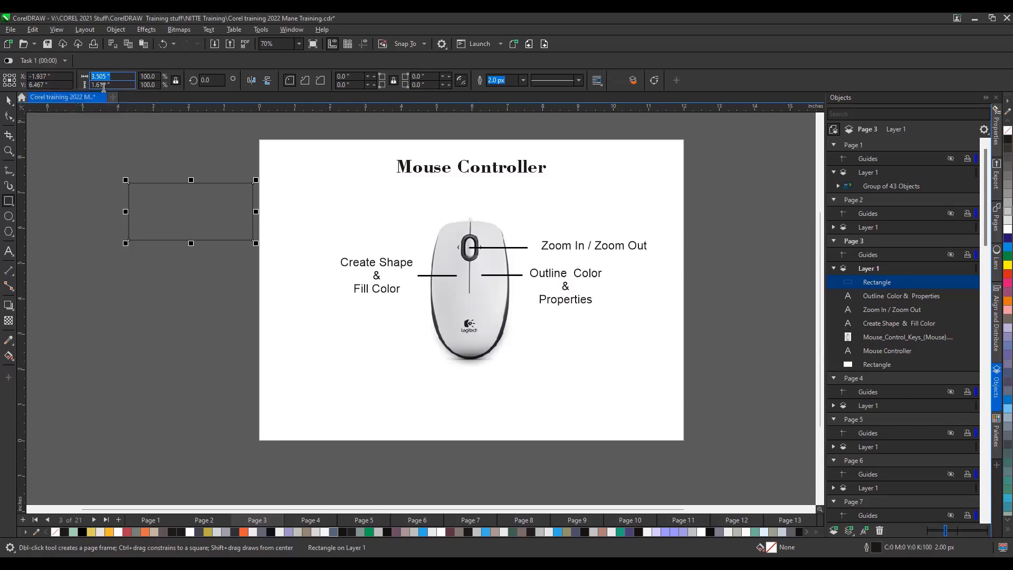
{"action": "type", "text": "5"}
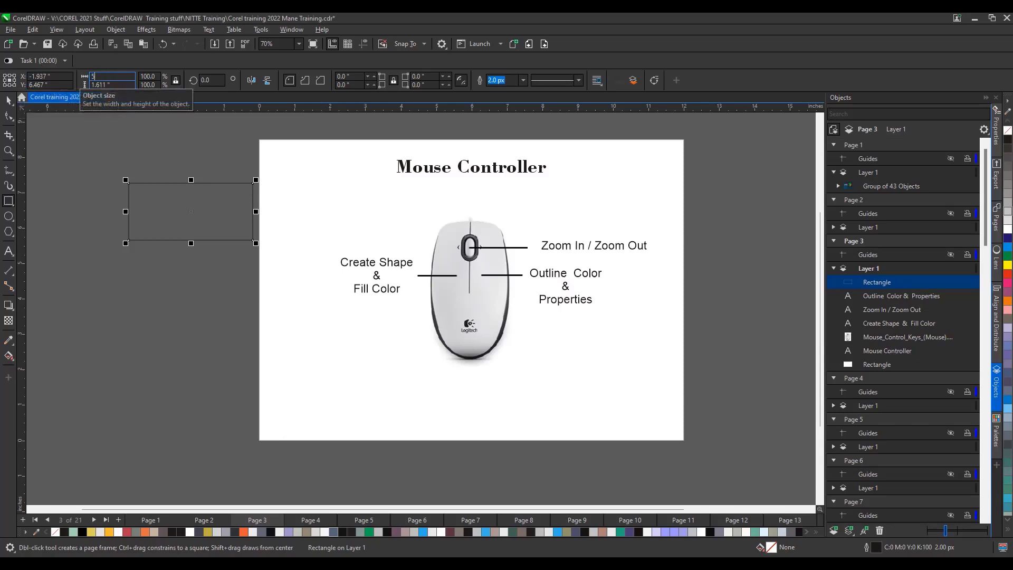
{"action": "key", "text": "Tab"}
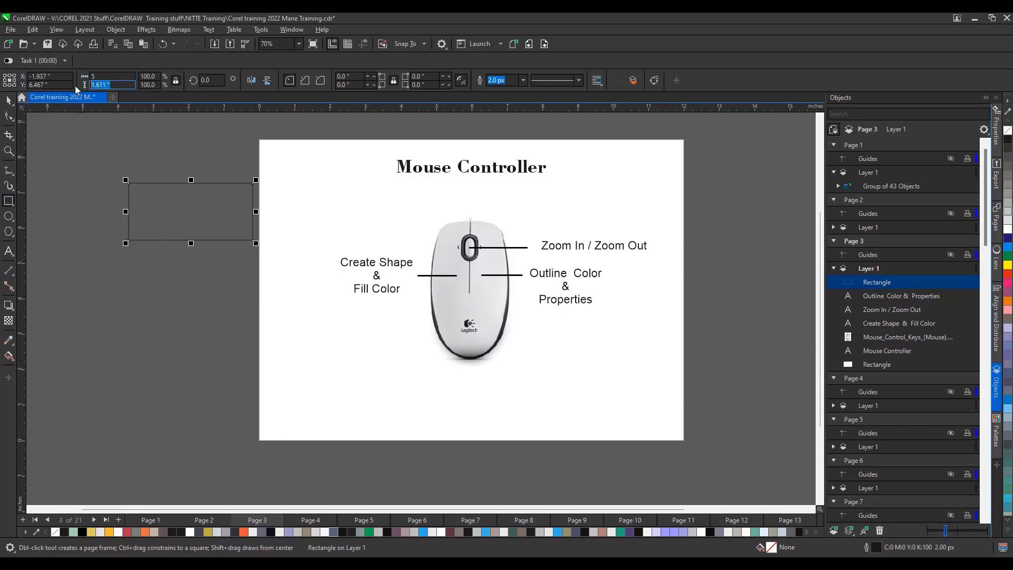
{"action": "type", "text": "2.5"}
{"action": "key", "text": "Return"}
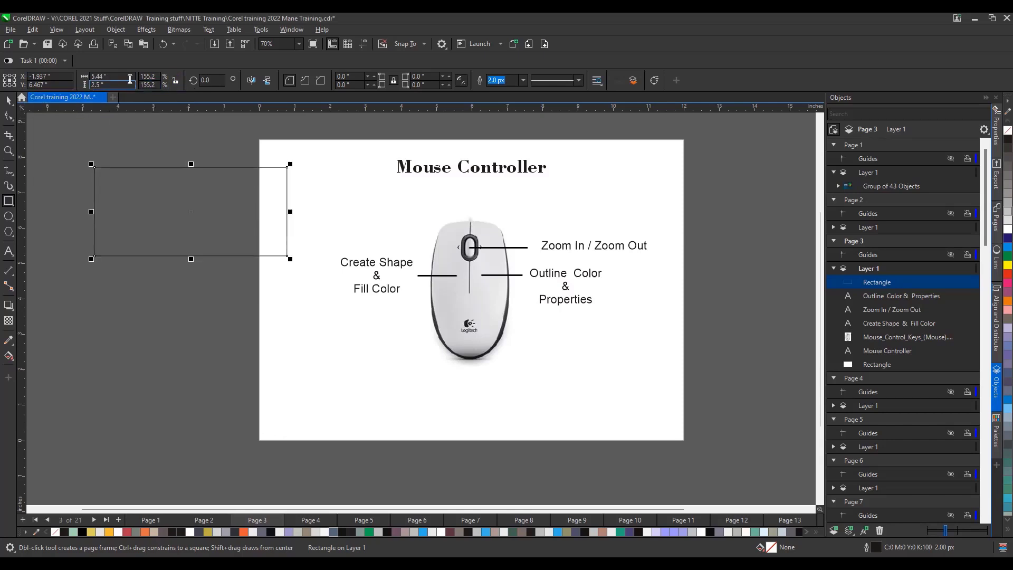
{"action": "left_click_drag", "start_coordinate": [113, 77], "coordinate": [42, 76]}
{"action": "type", "text": "5"}
{"action": "key", "text": "Return"}
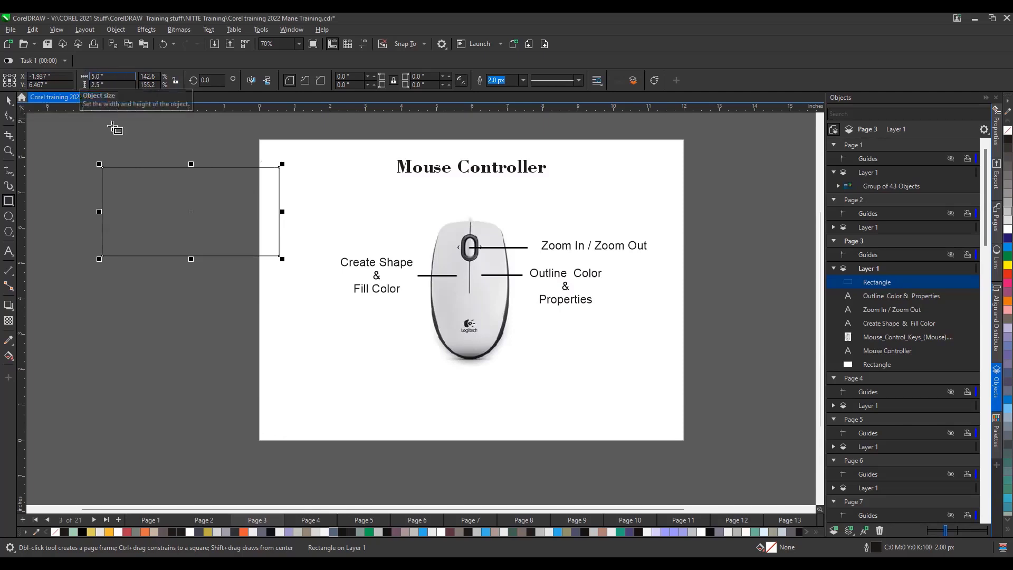
Step: Draw a second rectangle below the first and resize it with its handles to about 3.6 by 1.9 inches
{"action": "left_click_drag", "start_coordinate": [79, 282], "coordinate": [222, 361]}
{"action": "left_click_drag", "start_coordinate": [225, 323], "coordinate": [300, 323]}
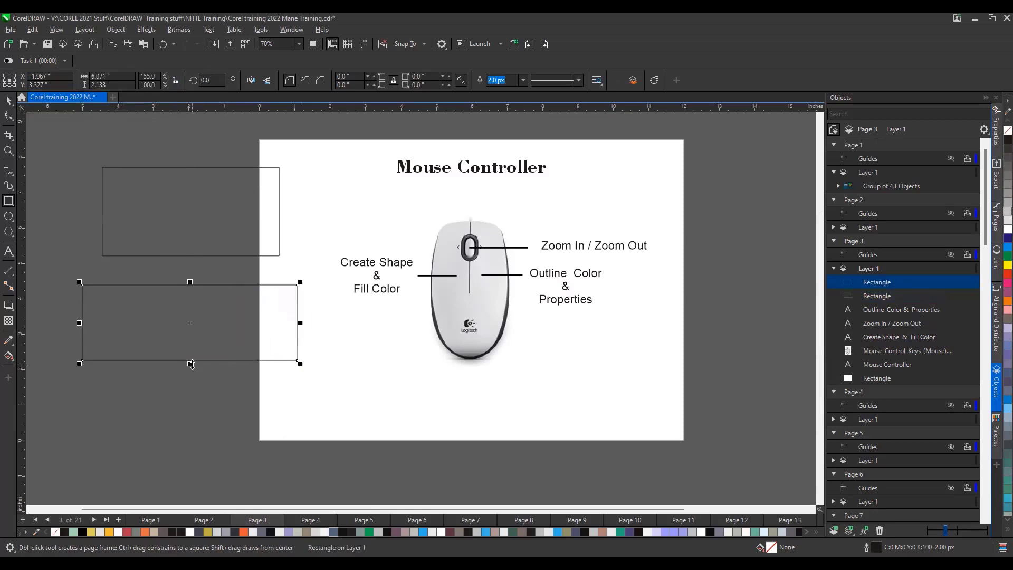
{"action": "left_click_drag", "start_coordinate": [190, 364], "coordinate": [190, 403]}
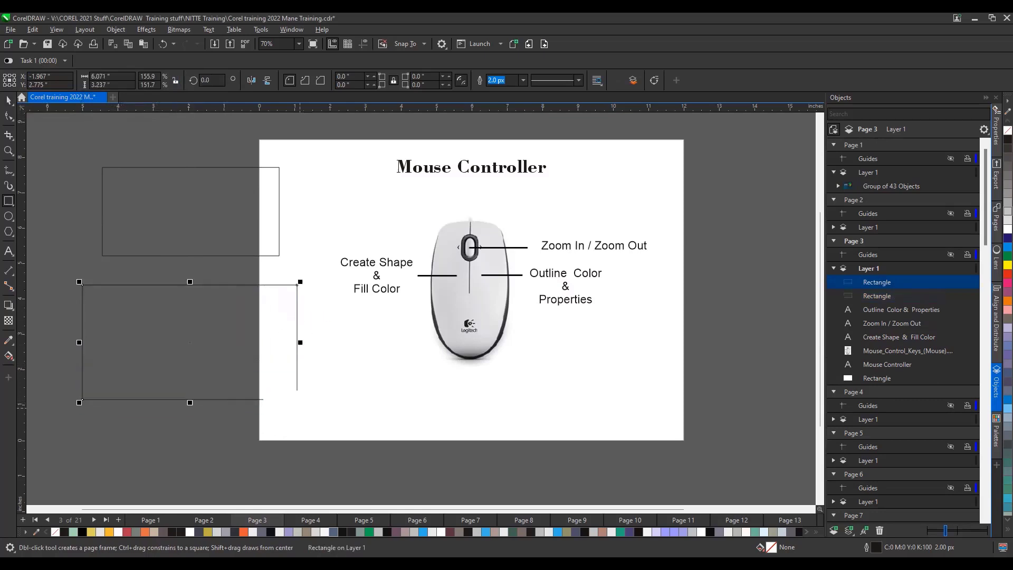
{"action": "left_click_drag", "start_coordinate": [300, 403], "coordinate": [212, 362]}
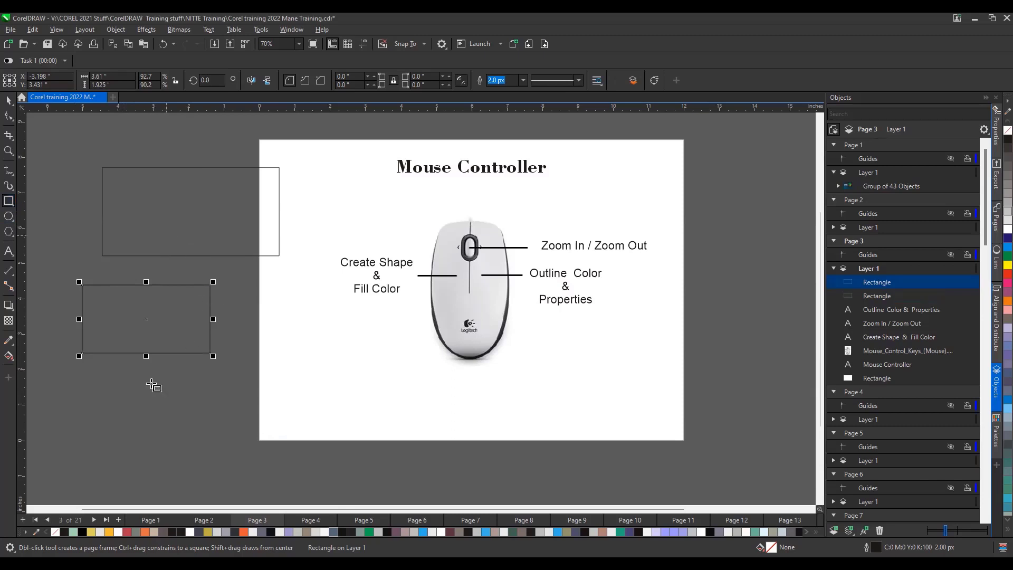
Step: Draw a square of about 1.66 inches below the second rectangle
{"action": "left_click", "coordinate": [124, 391]}
{"action": "mouse_move", "coordinate": [117, 387]}
{"action": "left_mouse_down"}
{"action": "mouse_move", "coordinate": [174, 429]}
{"action": "mouse_move", "coordinate": [181, 418]}
{"action": "mouse_move", "coordinate": [217, 452]}
{"action": "mouse_move", "coordinate": [155, 393]}
{"action": "mouse_move", "coordinate": [207, 404]}
{"action": "mouse_move", "coordinate": [236, 417]}
{"action": "mouse_move", "coordinate": [239, 441]}
{"action": "mouse_move", "coordinate": [176, 413]}
{"action": "mouse_move", "coordinate": [156, 423]}
{"action": "mouse_move", "coordinate": [203, 453]}
{"action": "mouse_move", "coordinate": [175, 416]}
{"action": "left_mouse_up"}
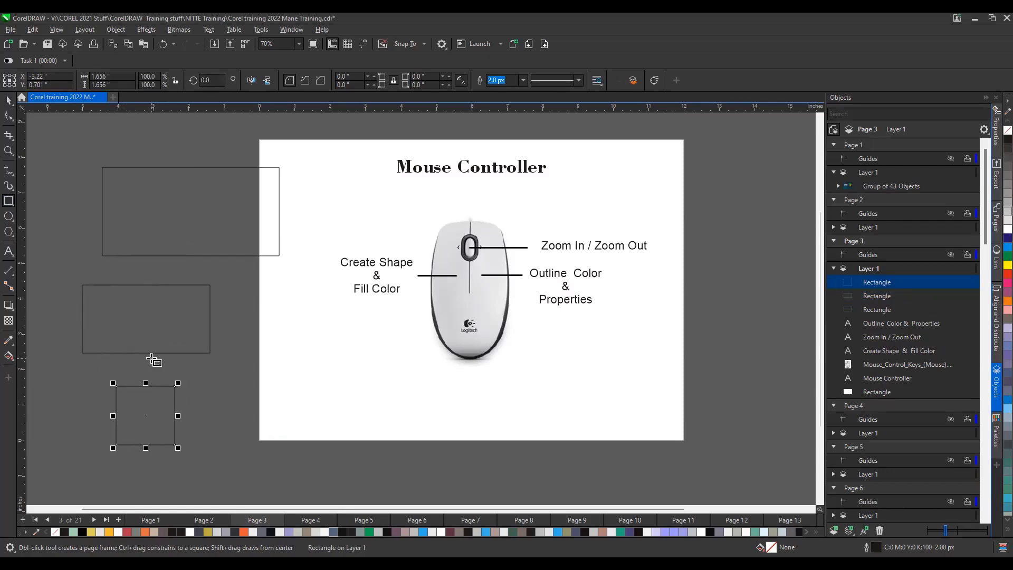
Step: Draw an ellipse about 5.2 by 2.9 inches beside the page's right edge and a circle about 1.87 inches wide below it
{"action": "scroll", "coordinate": [151, 356], "scroll_direction": "down", "scroll_amount": 1}
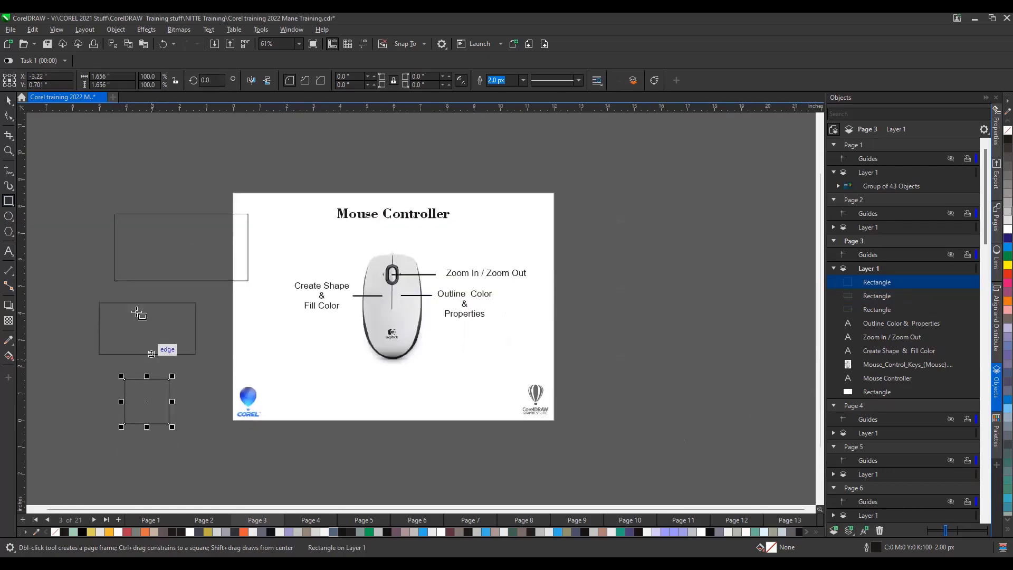
{"action": "left_click", "coordinate": [9, 216]}
{"action": "left_click", "coordinate": [50, 216]}
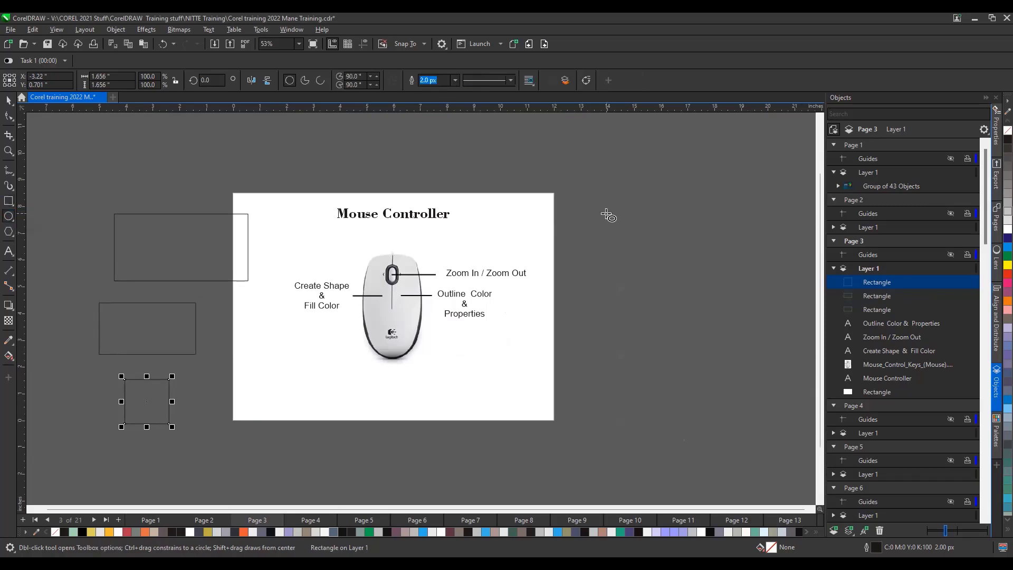
{"action": "left_click_drag", "start_coordinate": [606, 214], "coordinate": [747, 294]}
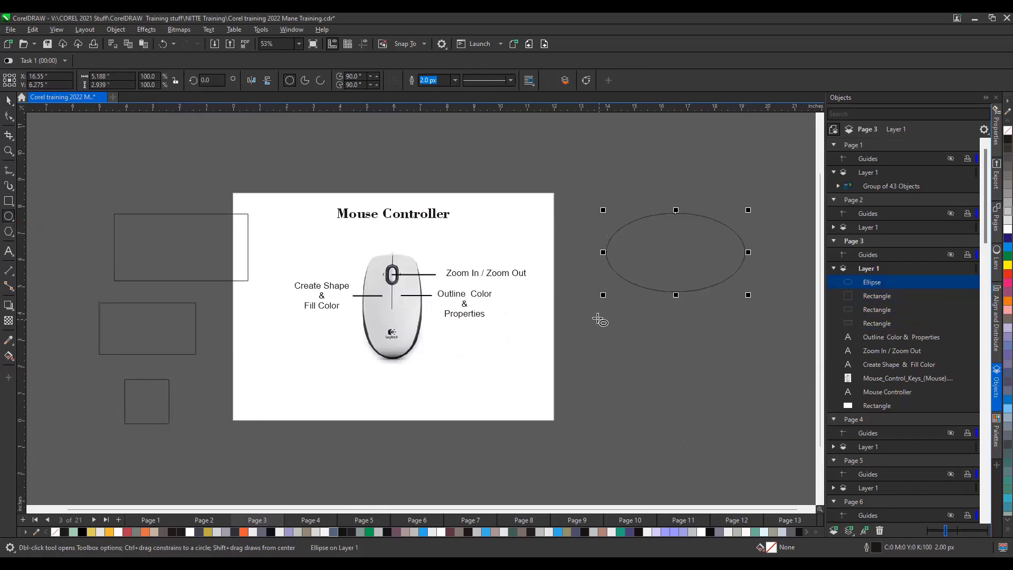
{"action": "left_click_drag", "start_coordinate": [597, 316], "coordinate": [648, 360]}
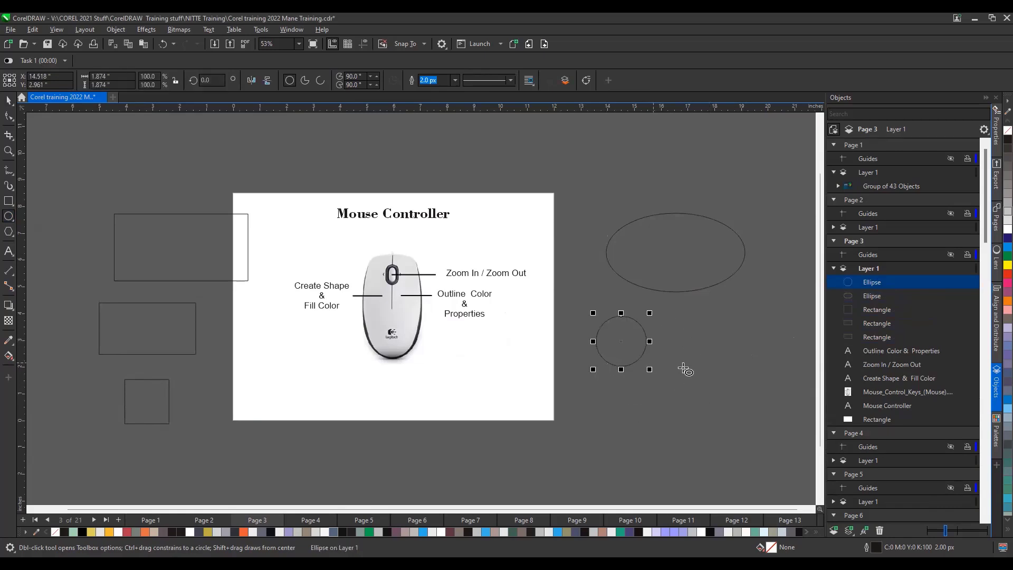
Step: Fill the circle with orange (C0 M60 Y100 K0) and change its outline color to cyan
{"action": "scroll", "coordinate": [684, 368], "scroll_direction": "up", "scroll_amount": 1}
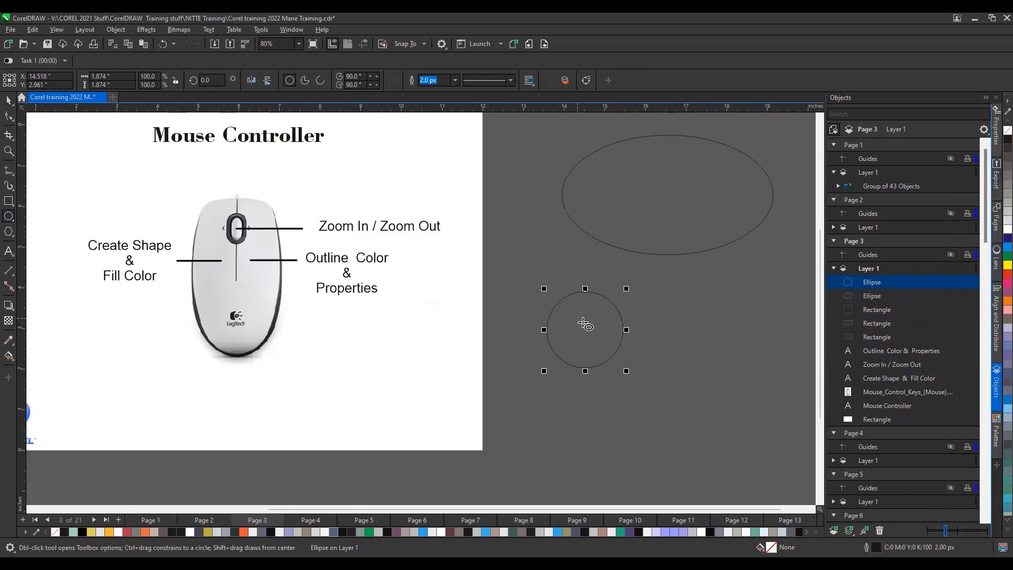
{"action": "left_click", "coordinate": [1008, 300]}
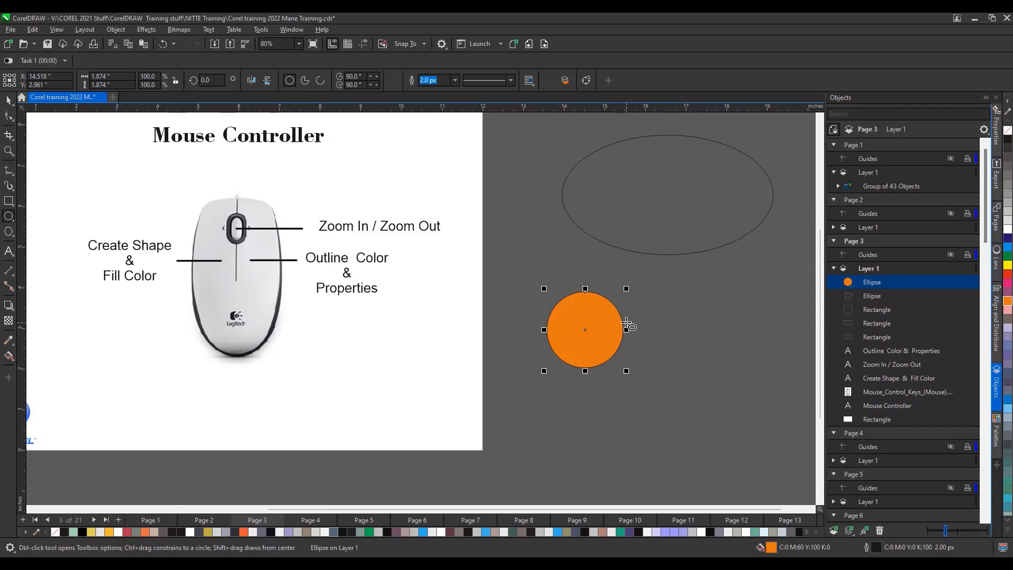
{"action": "scroll", "coordinate": [627, 325], "scroll_direction": "up", "scroll_amount": 7}
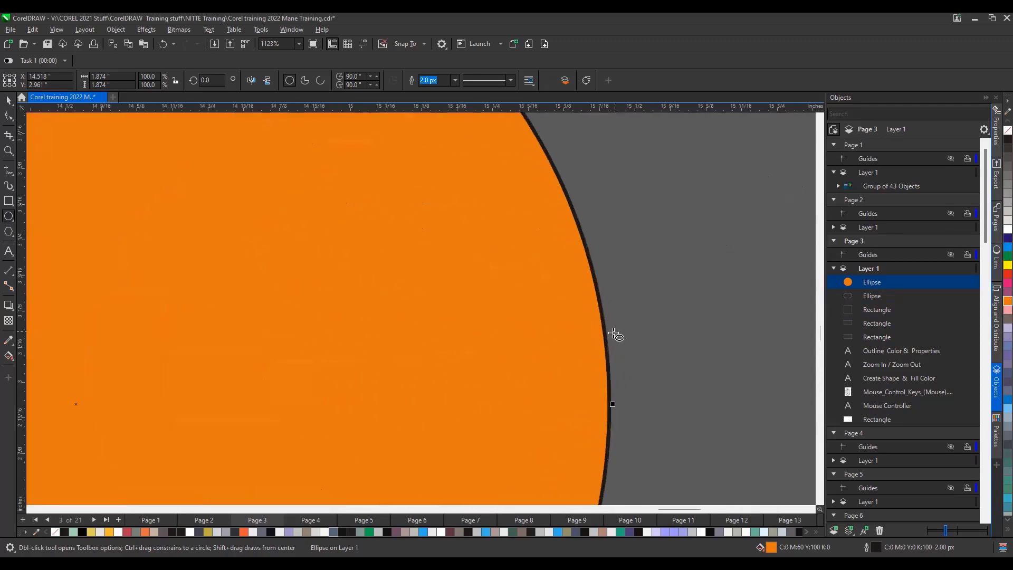
{"action": "scroll", "coordinate": [610, 336], "scroll_direction": "down", "scroll_amount": 2}
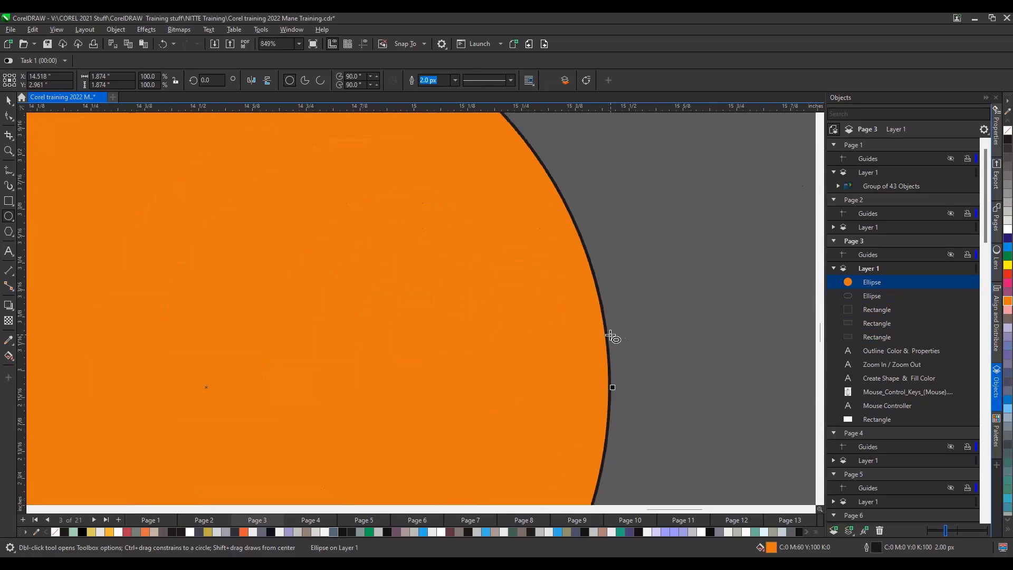
{"action": "scroll", "coordinate": [611, 336], "scroll_direction": "down", "scroll_amount": 9}
{"action": "scroll", "coordinate": [610, 338], "scroll_direction": "down", "scroll_amount": 6}
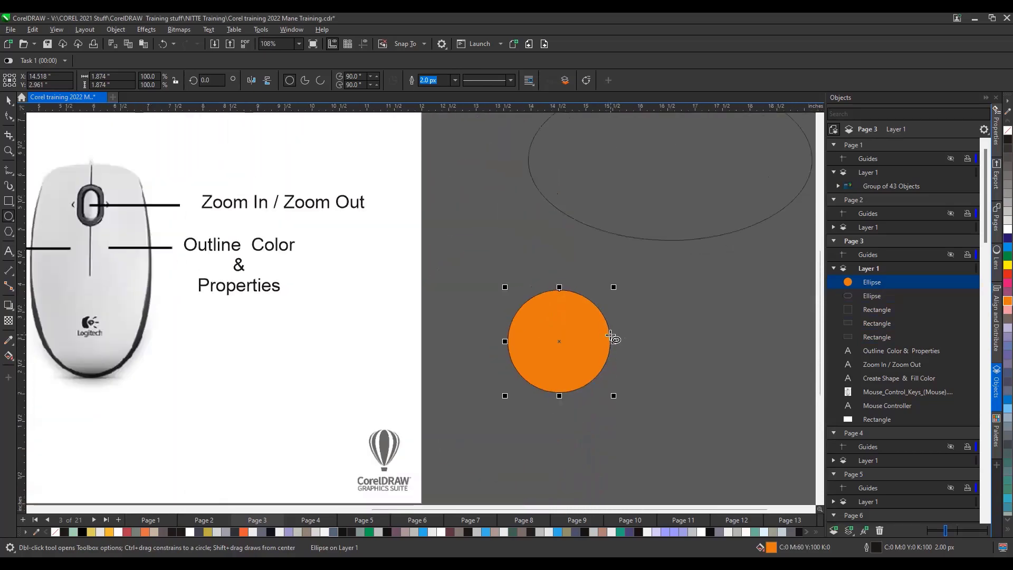
{"action": "scroll", "coordinate": [611, 338], "scroll_direction": "up", "scroll_amount": 5}
{"action": "scroll", "coordinate": [611, 335], "scroll_direction": "down", "scroll_amount": 2}
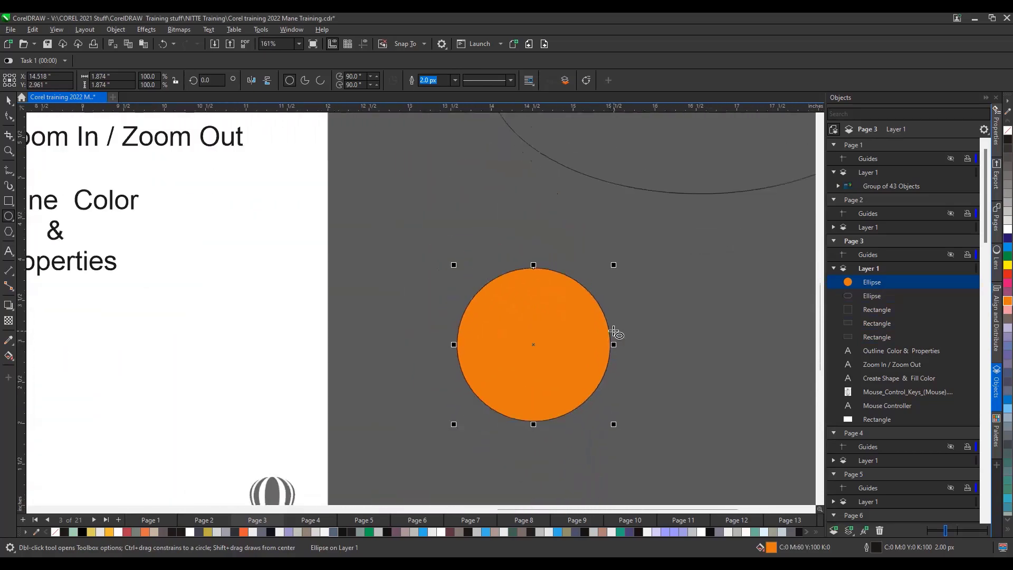
{"action": "scroll", "coordinate": [612, 334], "scroll_direction": "up", "scroll_amount": 6}
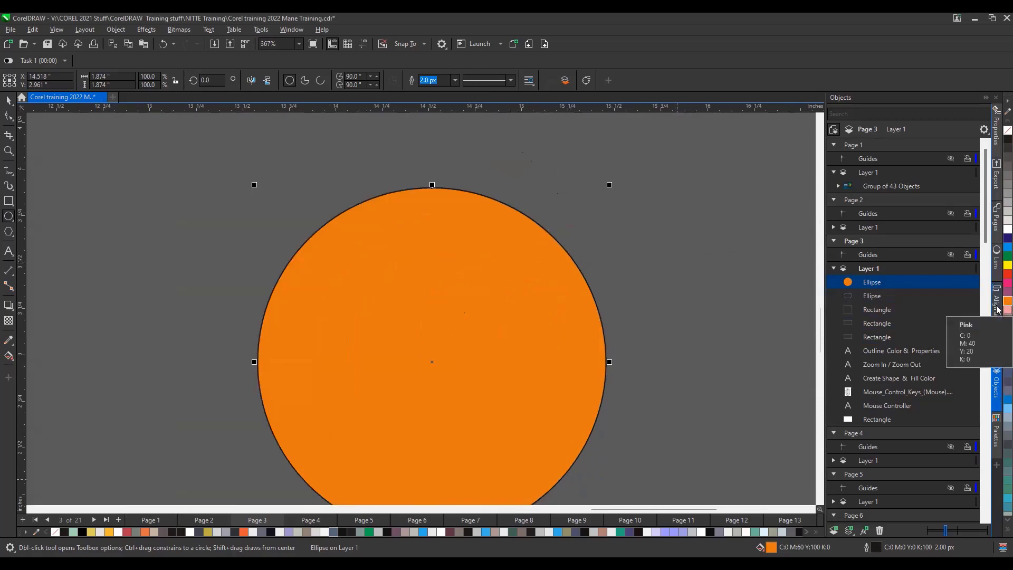
{"action": "right_click", "coordinate": [998, 252]}
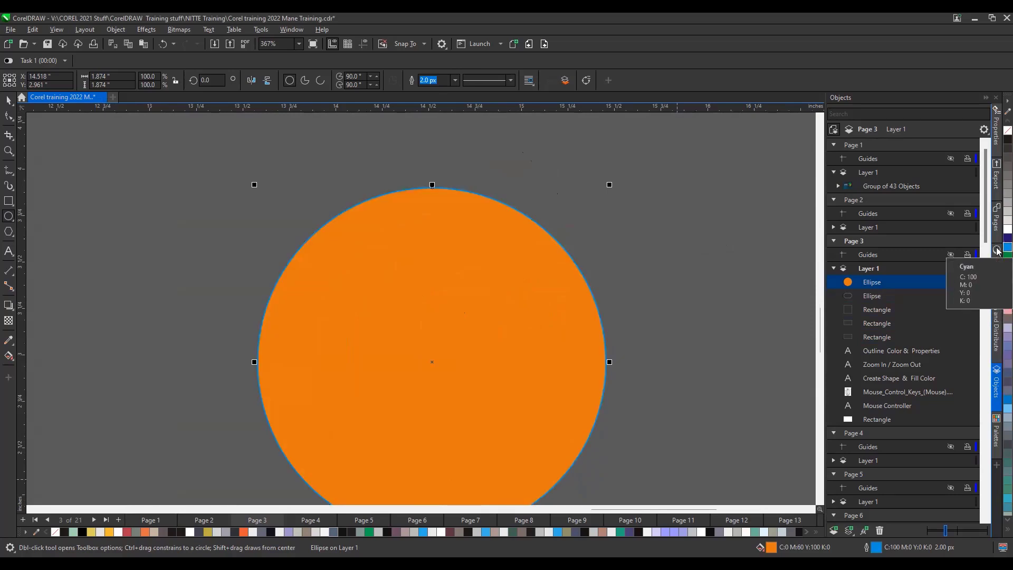
Step: Thicken the circle's outline to 10 px and further to 20 px
{"action": "scroll", "coordinate": [596, 285], "scroll_direction": "up", "scroll_amount": 2}
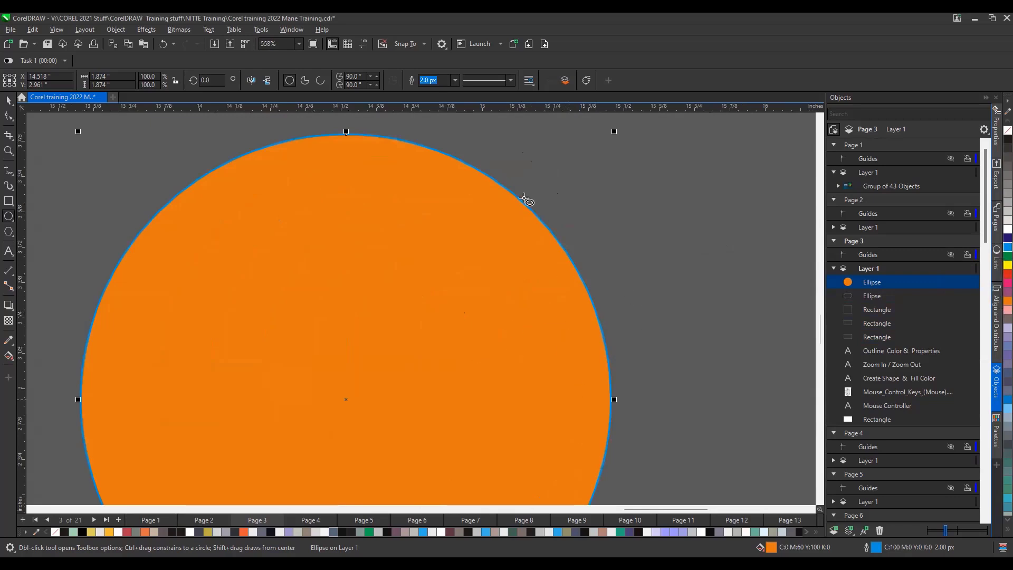
{"action": "scroll", "coordinate": [478, 184], "scroll_direction": "down", "scroll_amount": 2}
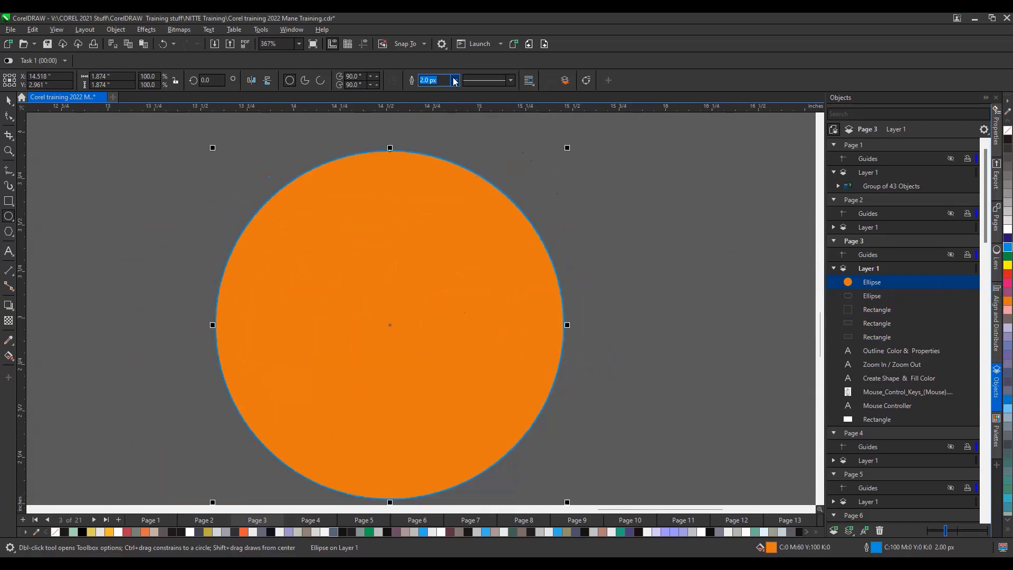
{"action": "left_click", "coordinate": [455, 80]}
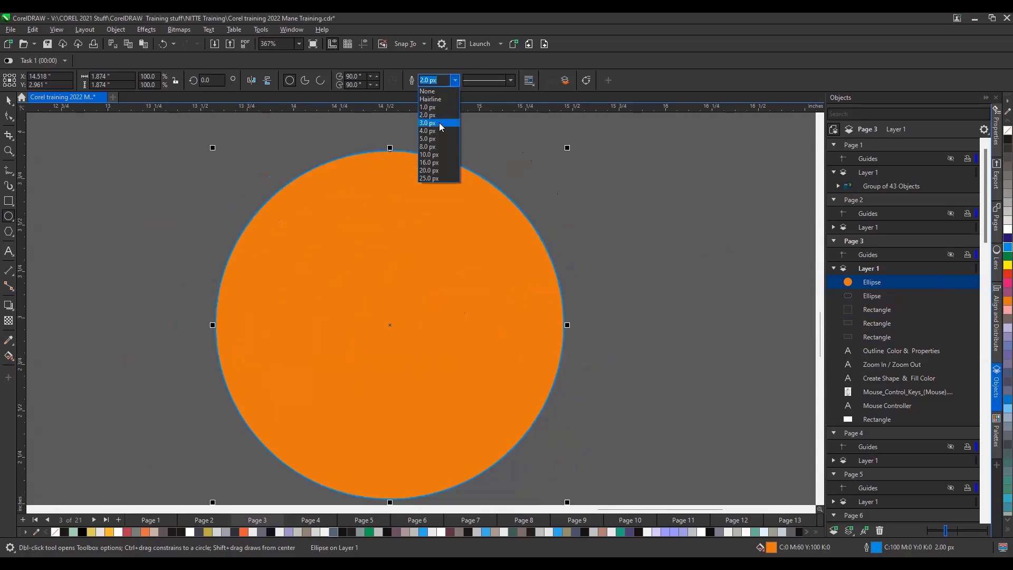
{"action": "left_click", "coordinate": [429, 154]}
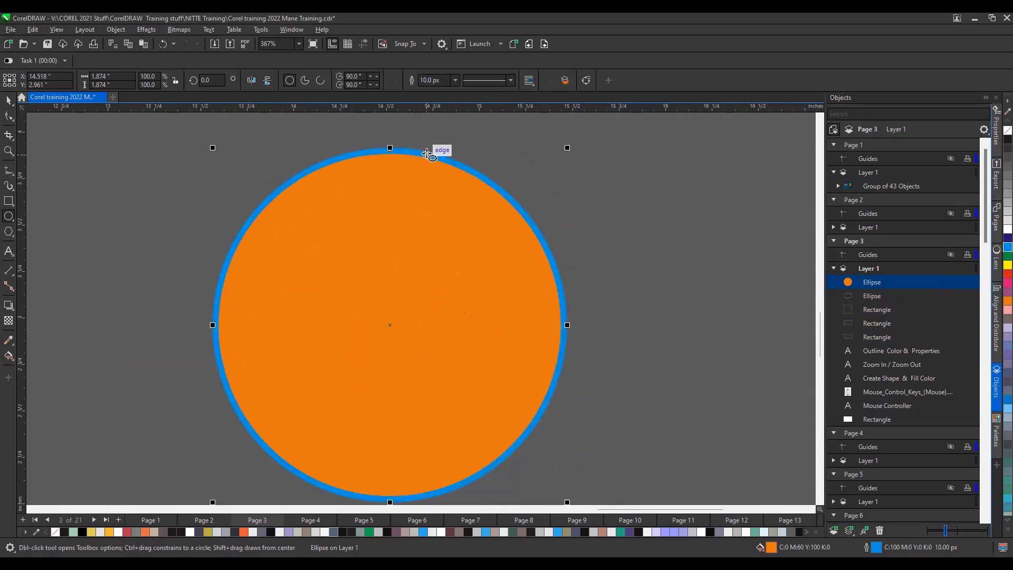
{"action": "left_click", "coordinate": [455, 80]}
{"action": "left_click", "coordinate": [432, 173]}
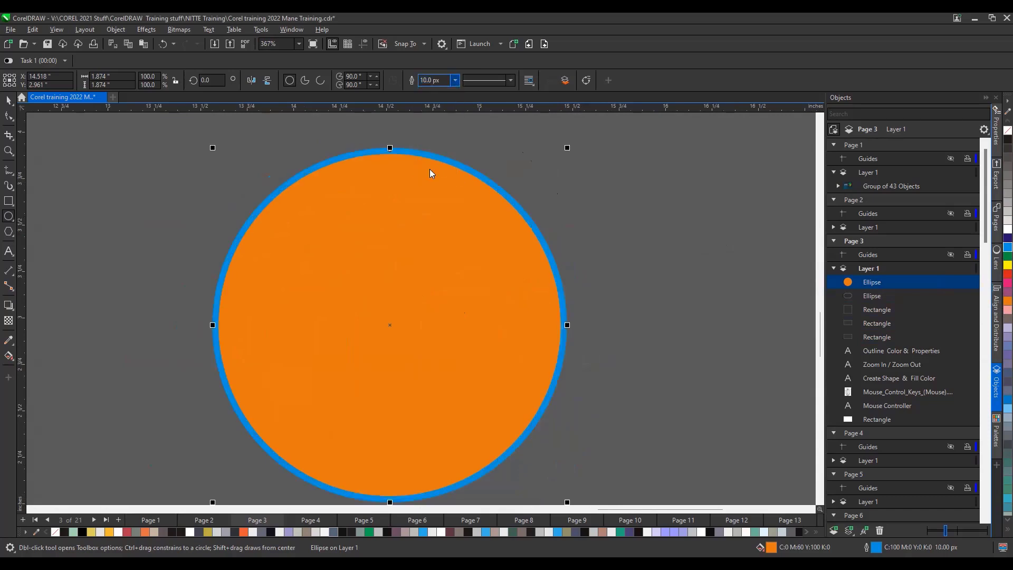
{"action": "scroll", "coordinate": [440, 248], "scroll_direction": "down", "scroll_amount": 1}
{"action": "scroll", "coordinate": [441, 248], "scroll_direction": "down", "scroll_amount": 1}
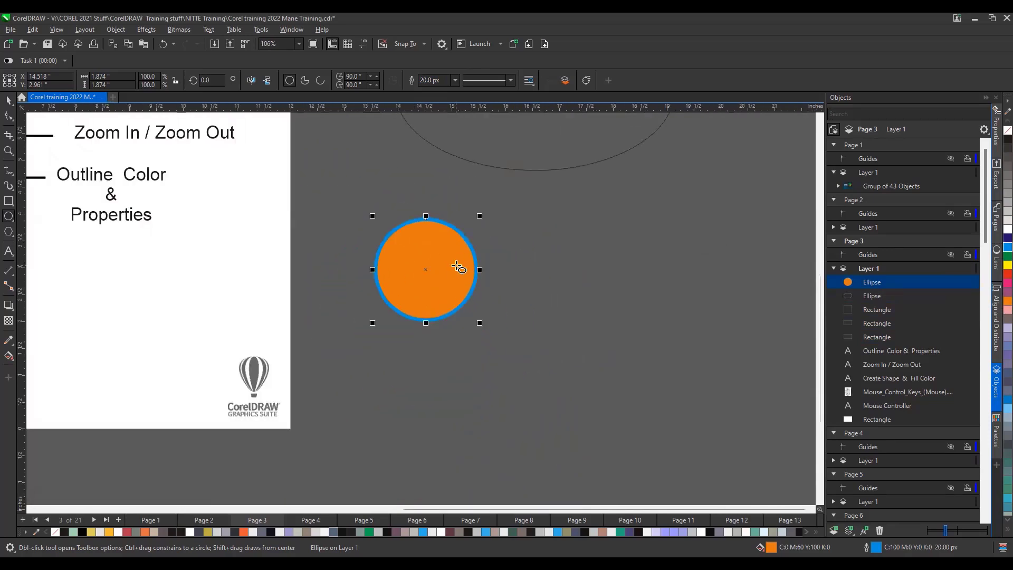
{"action": "scroll", "coordinate": [457, 268], "scroll_direction": "down", "scroll_amount": 1}
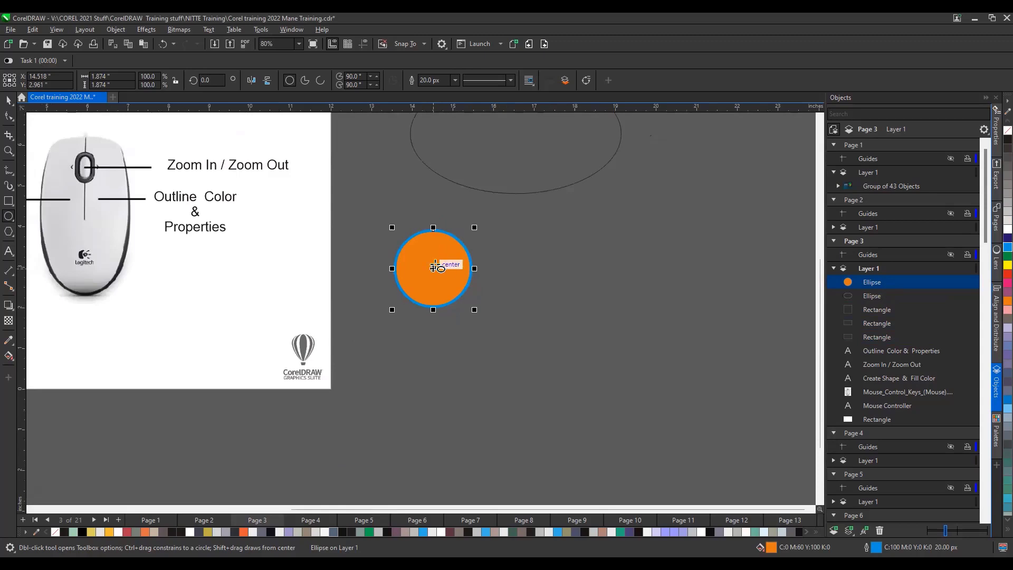
{"action": "scroll", "coordinate": [434, 268], "scroll_direction": "down", "scroll_amount": 1}
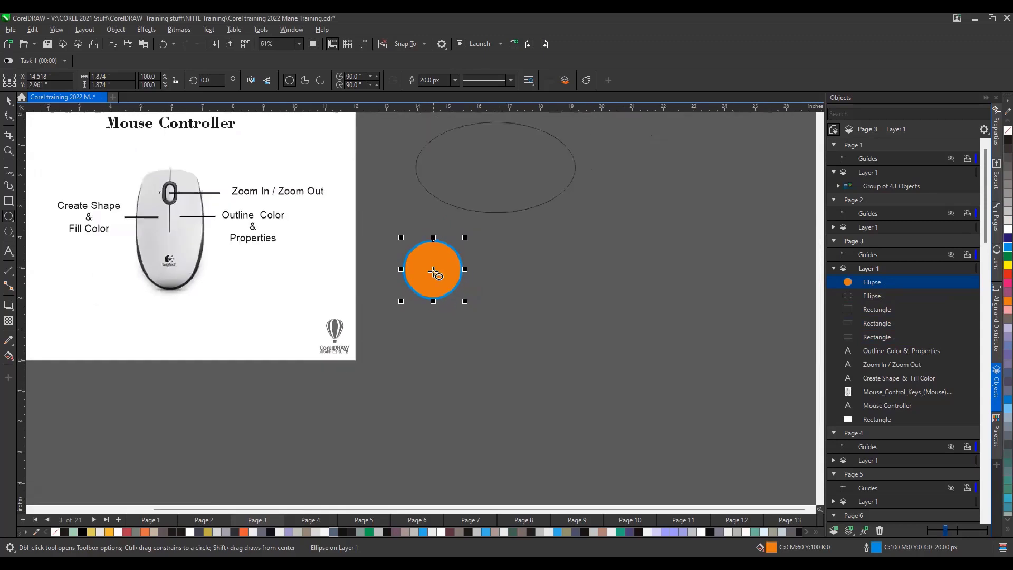
{"action": "scroll", "coordinate": [331, 232], "scroll_direction": "up", "scroll_amount": 2}
{"action": "scroll", "coordinate": [327, 237], "scroll_direction": "down", "scroll_amount": 2}
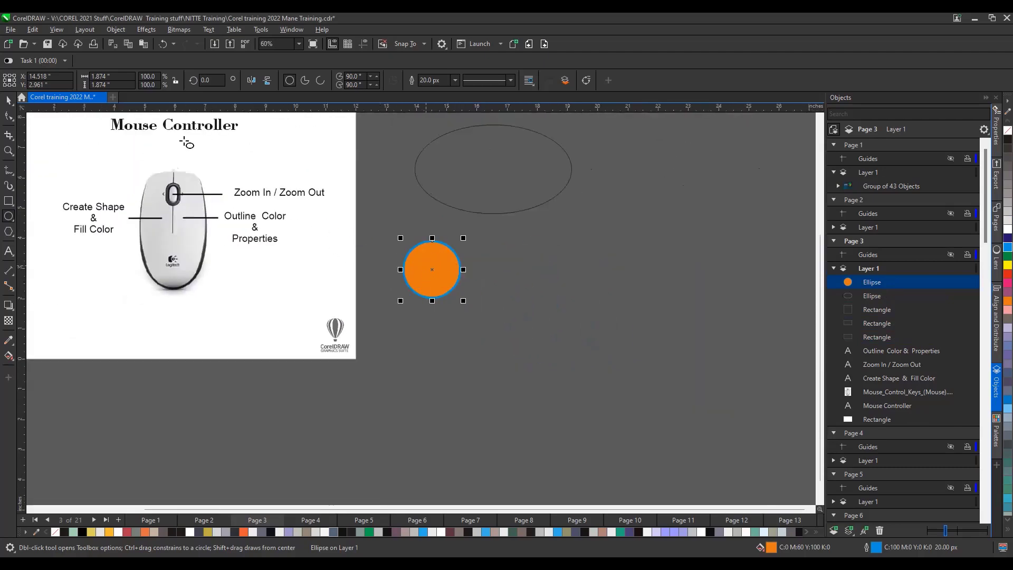
Step: Move the circle onto the page over the logo, clear its orange fill and refill it with green (C100 M0 Y100 K0)
{"action": "left_click", "coordinate": [8, 100]}
{"action": "left_click_drag", "start_coordinate": [427, 285], "coordinate": [309, 294]}
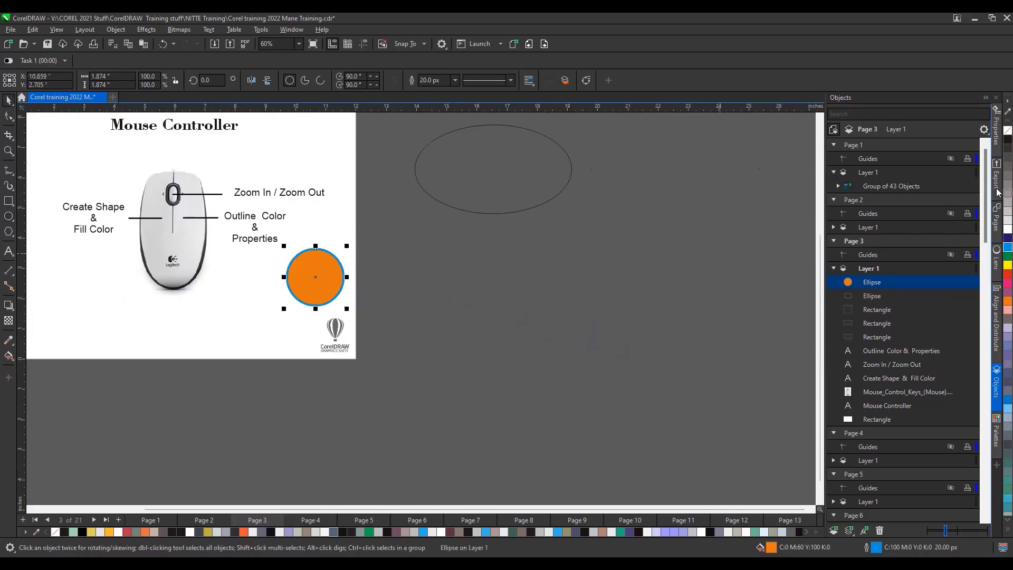
{"action": "left_click", "coordinate": [1007, 130]}
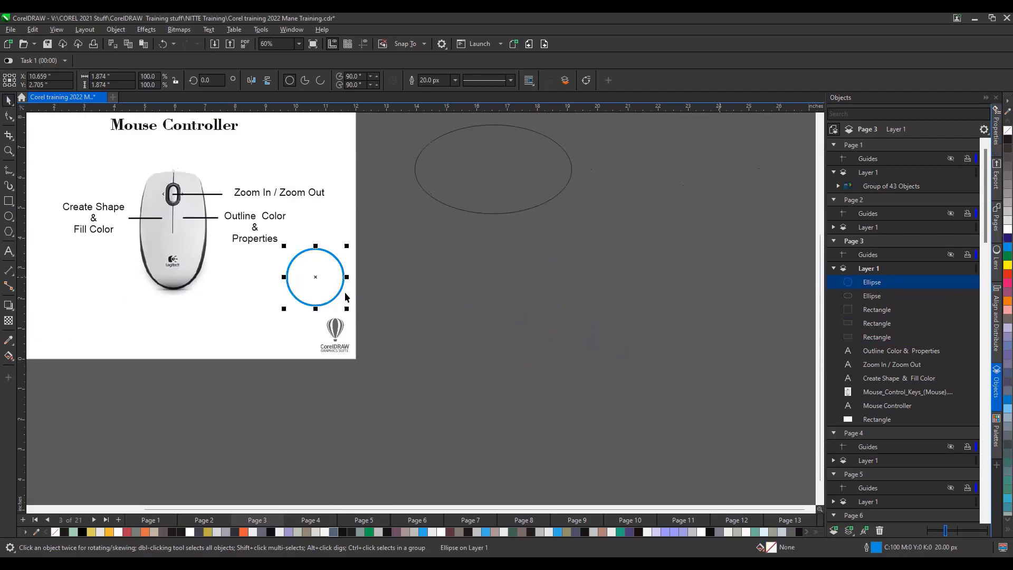
{"action": "left_click_drag", "start_coordinate": [328, 305], "coordinate": [327, 333]}
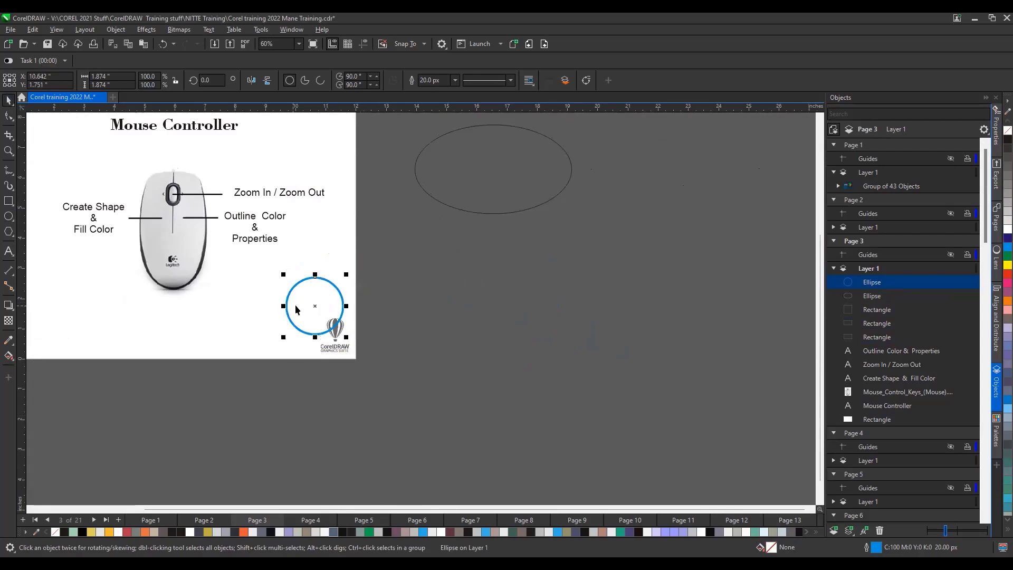
{"action": "left_click", "coordinate": [1007, 255]}
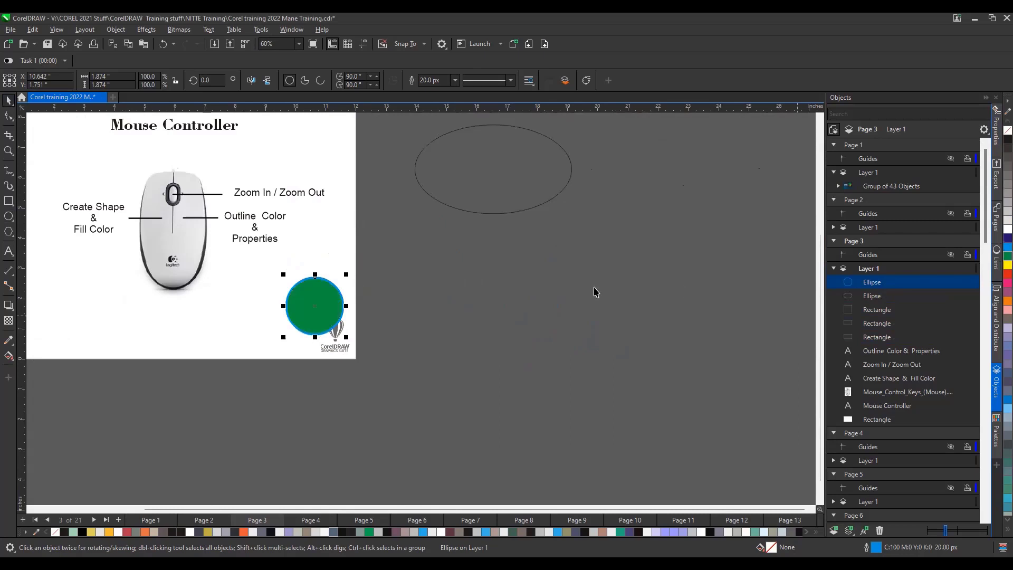
Step: Remove the green circle's outline and give it a purple outline color (C20 M80 Y0 K20)
{"action": "scroll", "coordinate": [331, 303], "scroll_direction": "up", "scroll_amount": 3}
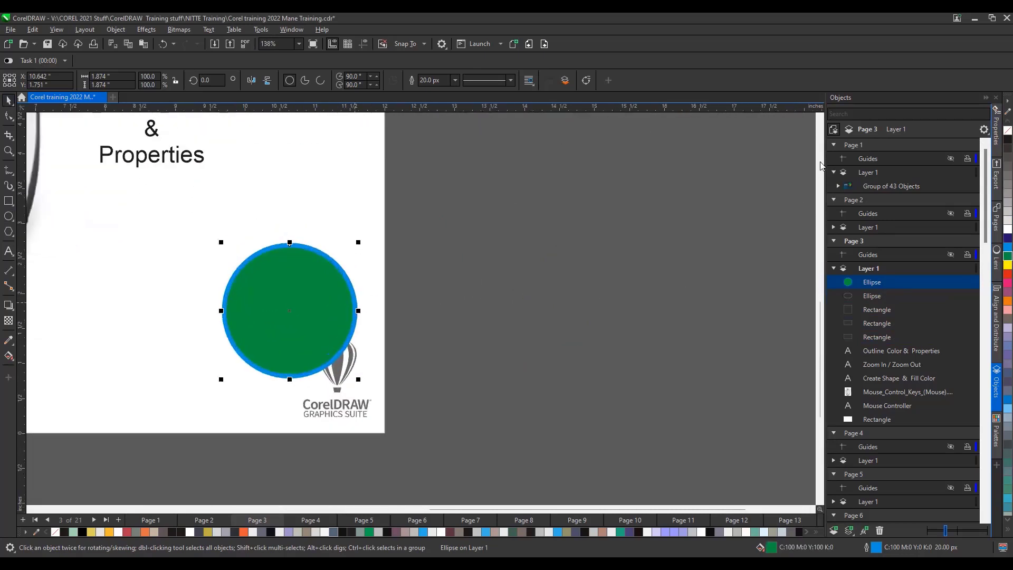
{"action": "right_click", "coordinate": [1007, 130]}
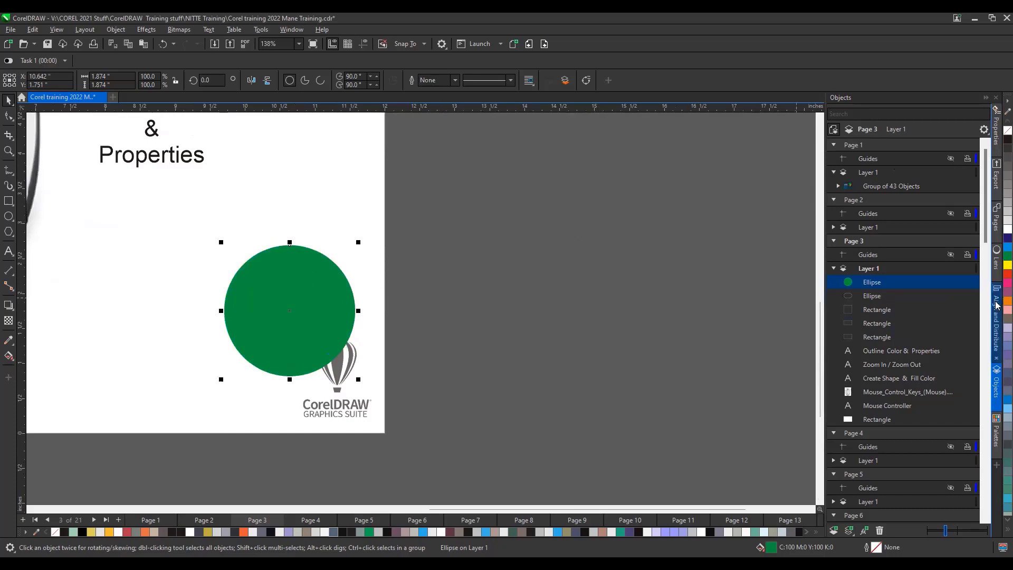
{"action": "right_click", "coordinate": [1007, 292]}
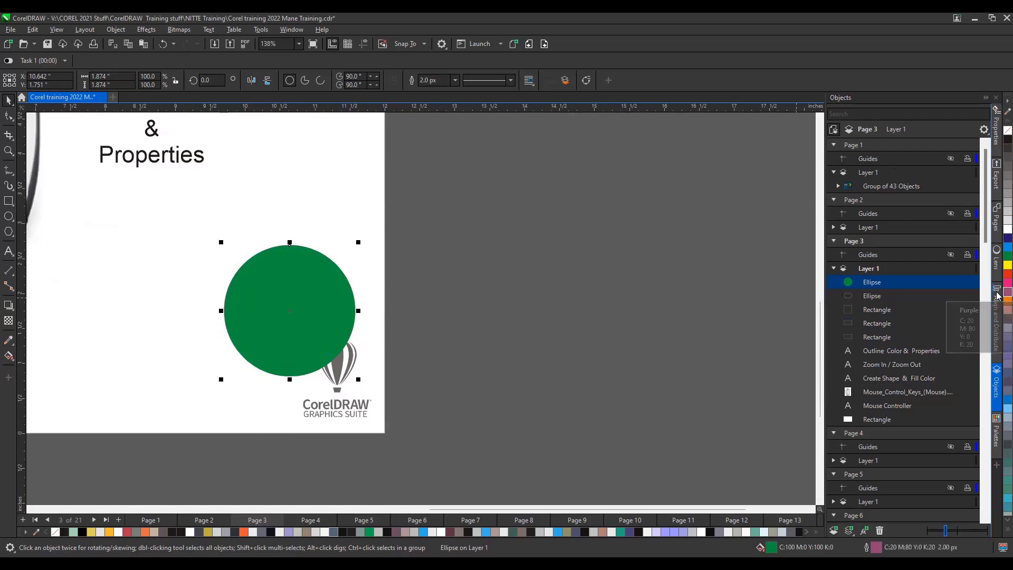
Step: Set the circle's outline width to 20 px and move the circle clear of the logo, below the Properties label
{"action": "left_click", "coordinate": [455, 80]}
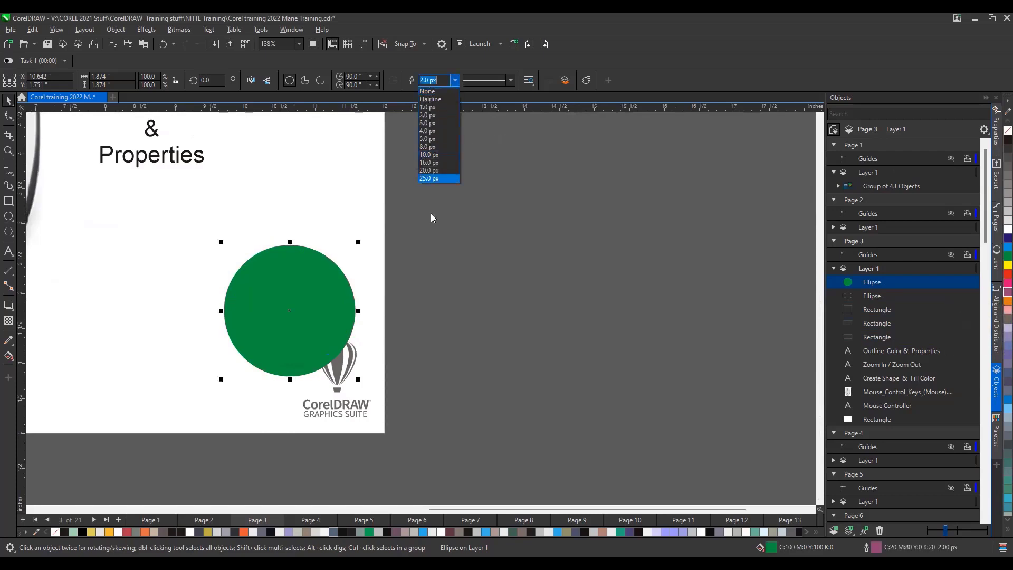
{"action": "left_click", "coordinate": [433, 170]}
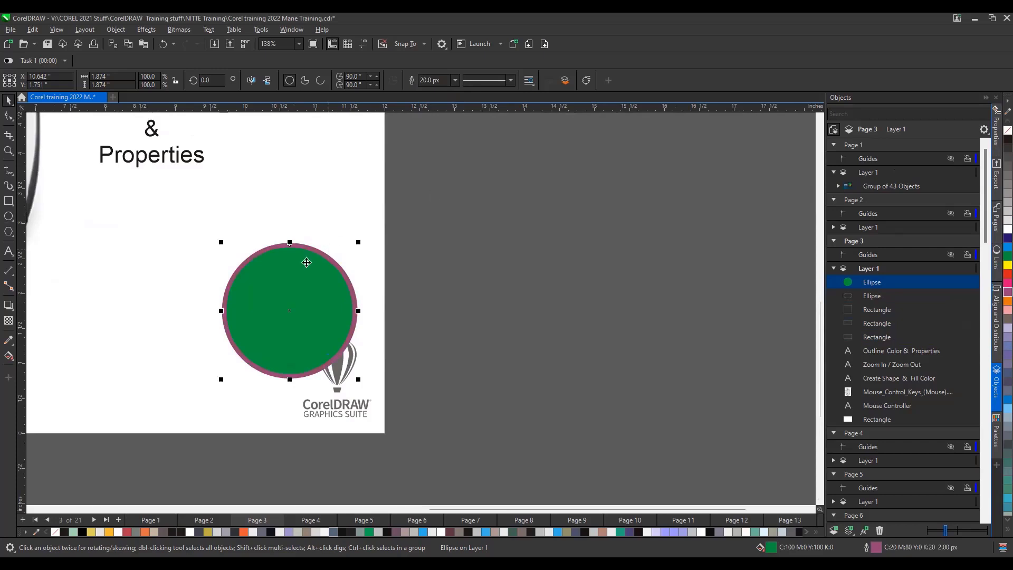
{"action": "left_click_drag", "start_coordinate": [306, 260], "coordinate": [164, 231]}
Step: Delete the green circle from the page and the unfilled ellipse beside the page
{"action": "scroll", "coordinate": [317, 268], "scroll_direction": "down", "scroll_amount": 5}
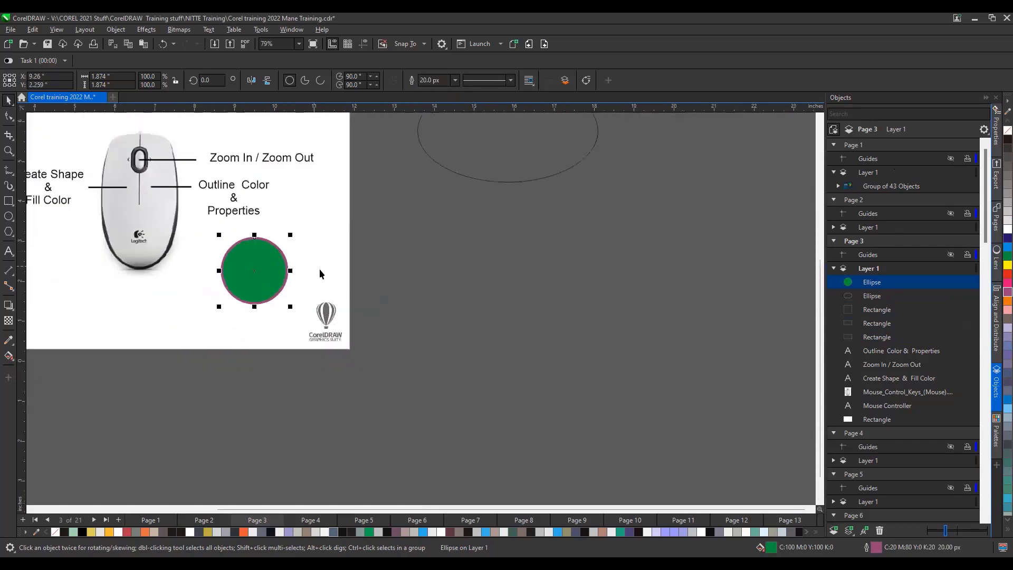
{"action": "scroll", "coordinate": [348, 300], "scroll_direction": "down", "scroll_amount": 2}
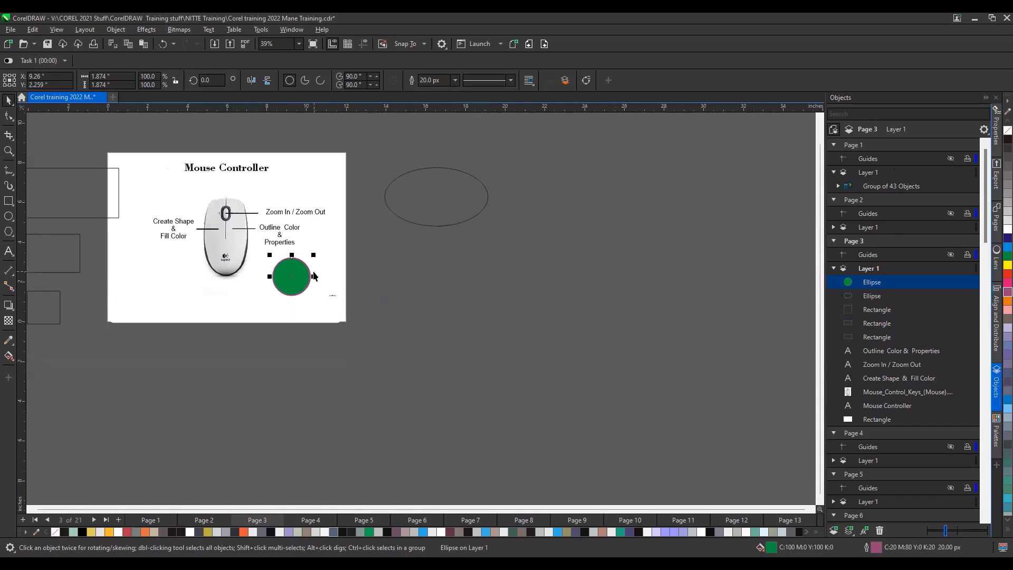
{"action": "key", "text": "Delete"}
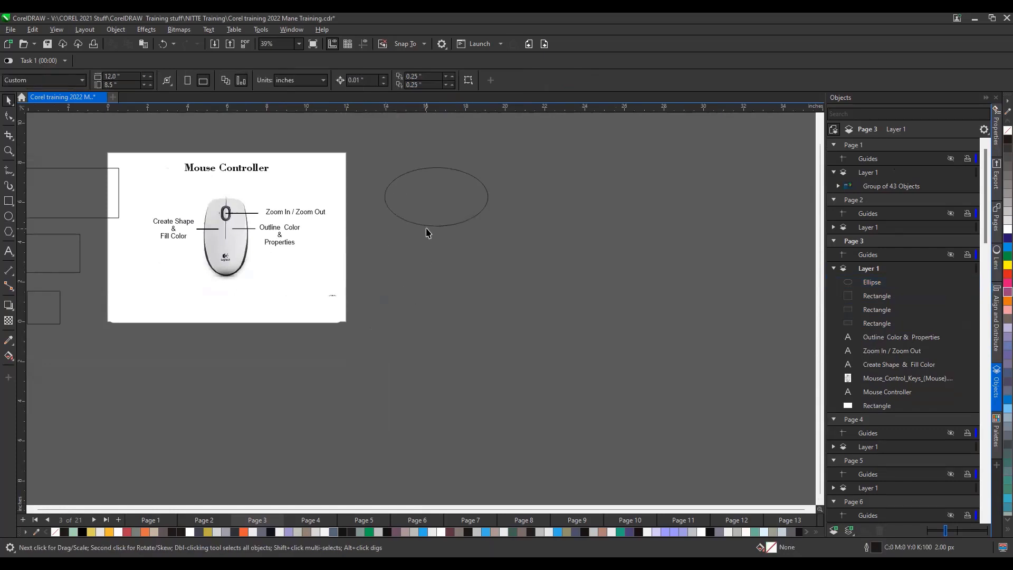
{"action": "left_click", "coordinate": [427, 227]}
{"action": "key", "text": "Delete"}
Step: Go to page 4, headed "Complete Customize Interface, Multi screen support"
{"action": "scroll", "coordinate": [224, 346], "scroll_direction": "down", "scroll_amount": 2}
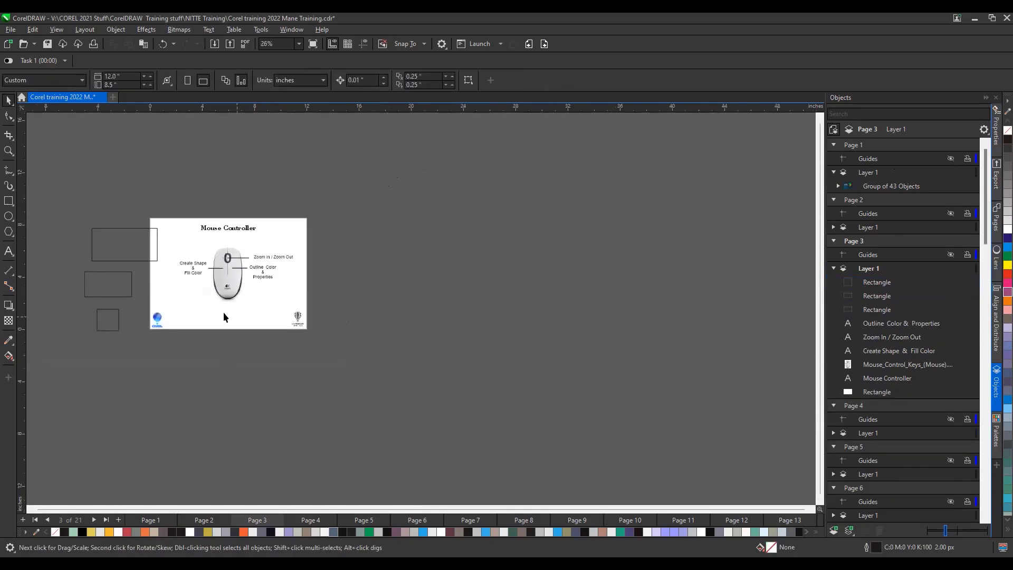
{"action": "key", "text": "Page_Down"}
{"action": "scroll", "coordinate": [143, 219], "scroll_direction": "up", "scroll_amount": 3}
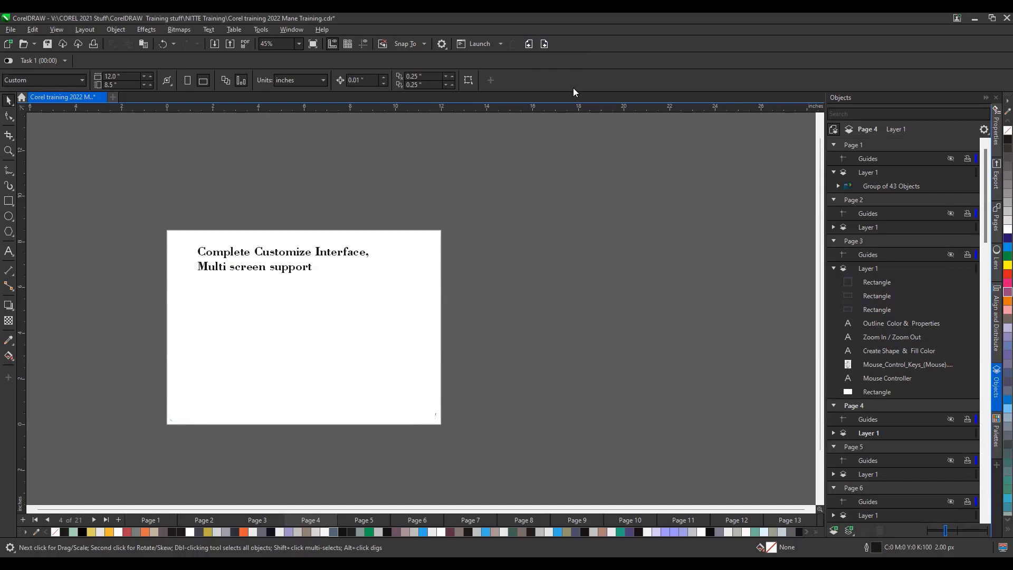
Step: In the Appearance customization options, switch the interface theme to Light and back to Dark
{"action": "left_click", "coordinate": [442, 45]}
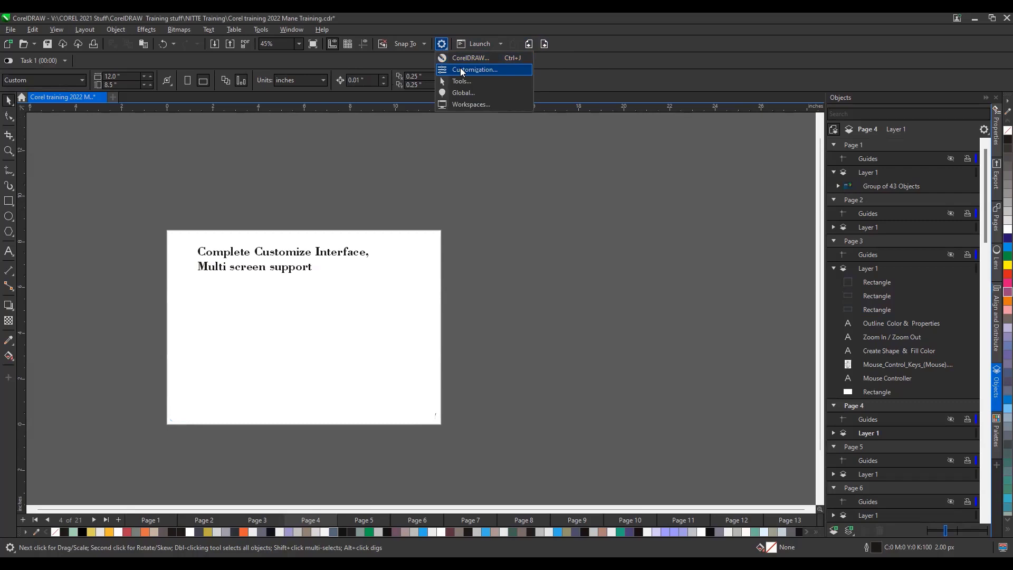
{"action": "left_click", "coordinate": [461, 69]}
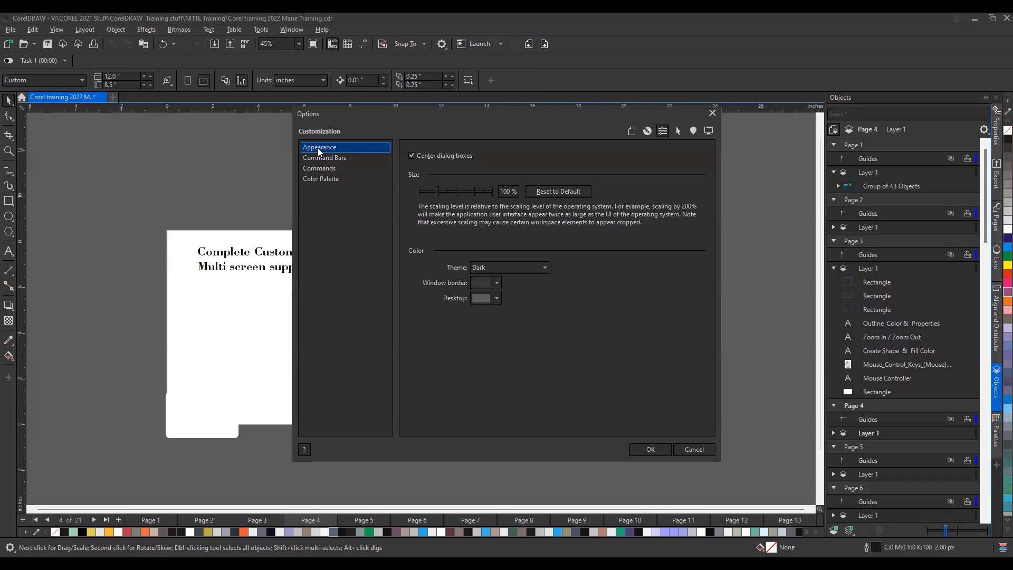
{"action": "left_click", "coordinate": [495, 267]}
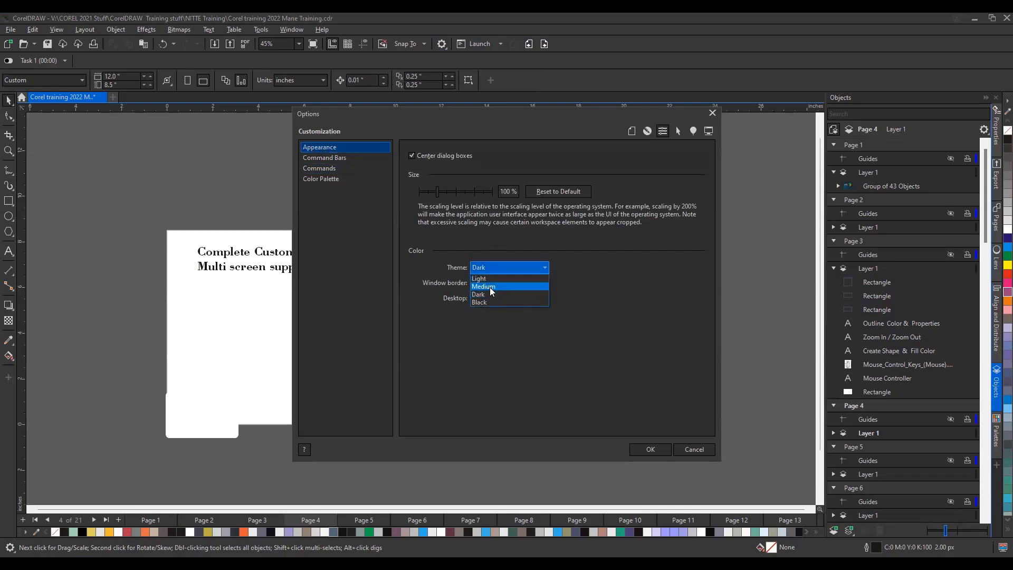
{"action": "left_click", "coordinate": [492, 278]}
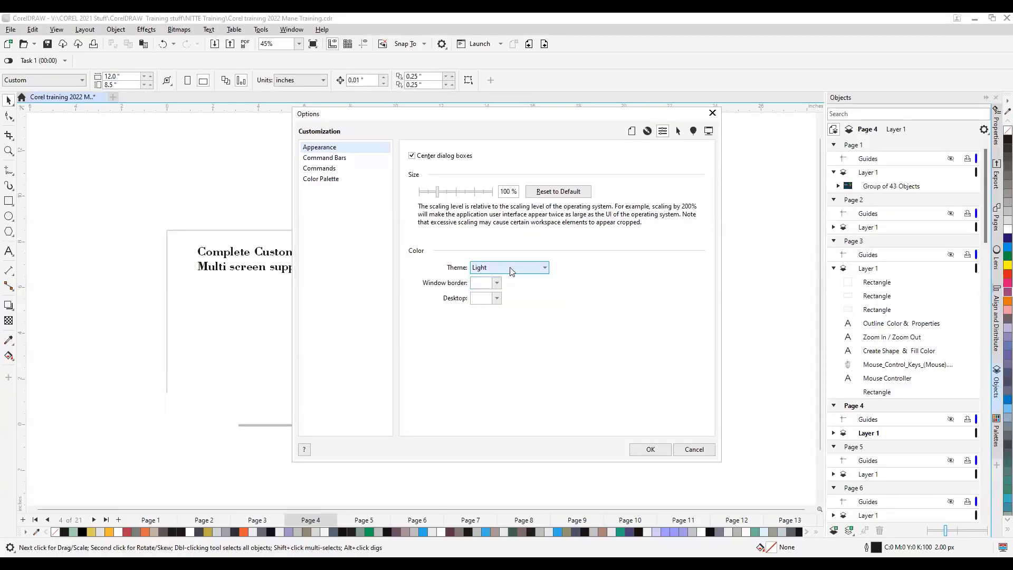
{"action": "left_click", "coordinate": [509, 269]}
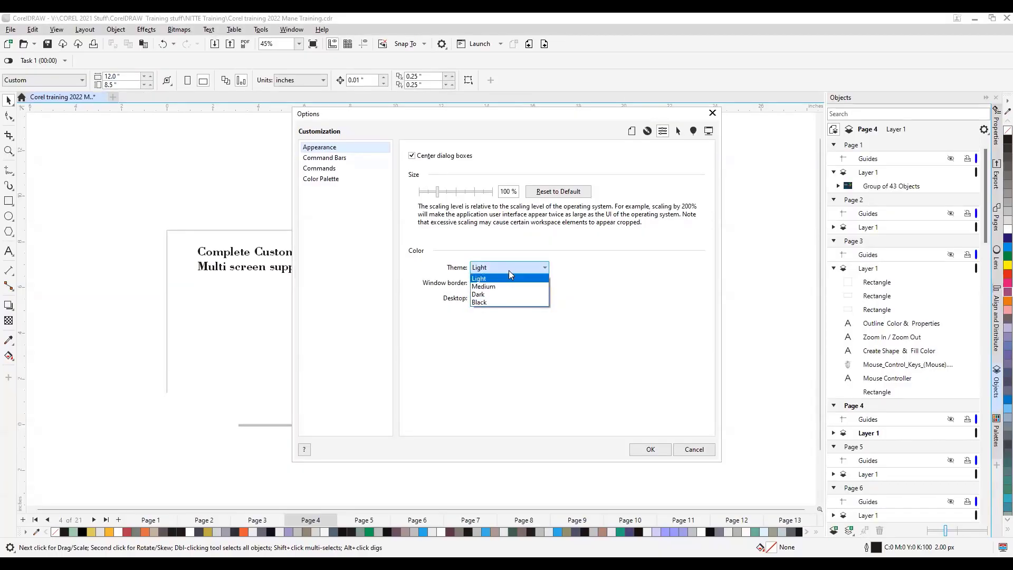
{"action": "left_click", "coordinate": [493, 293]}
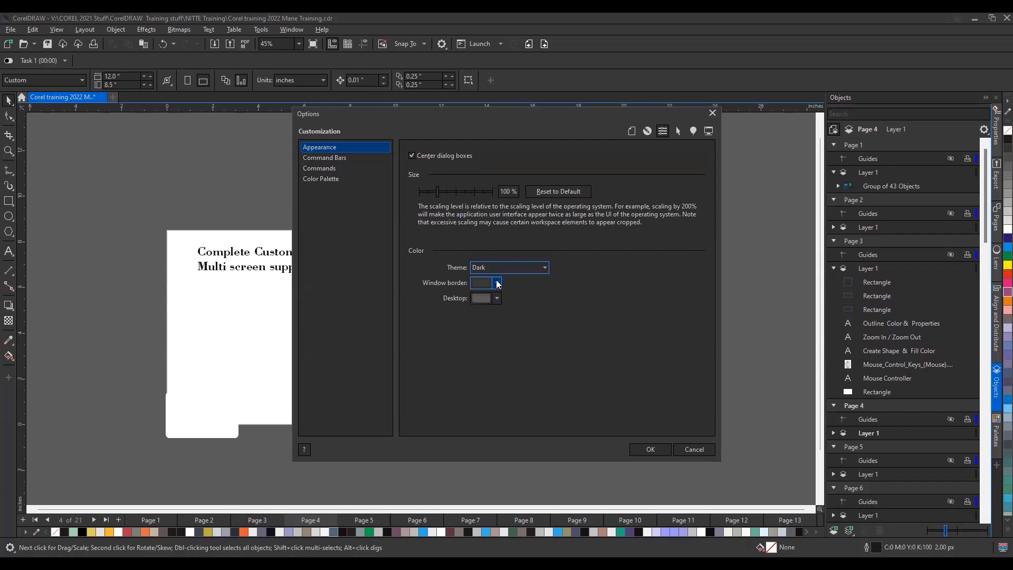
Step: View the Command Bars and Commands customization settings, inspect the Previous Page command, and close the options
{"action": "left_click", "coordinate": [332, 160]}
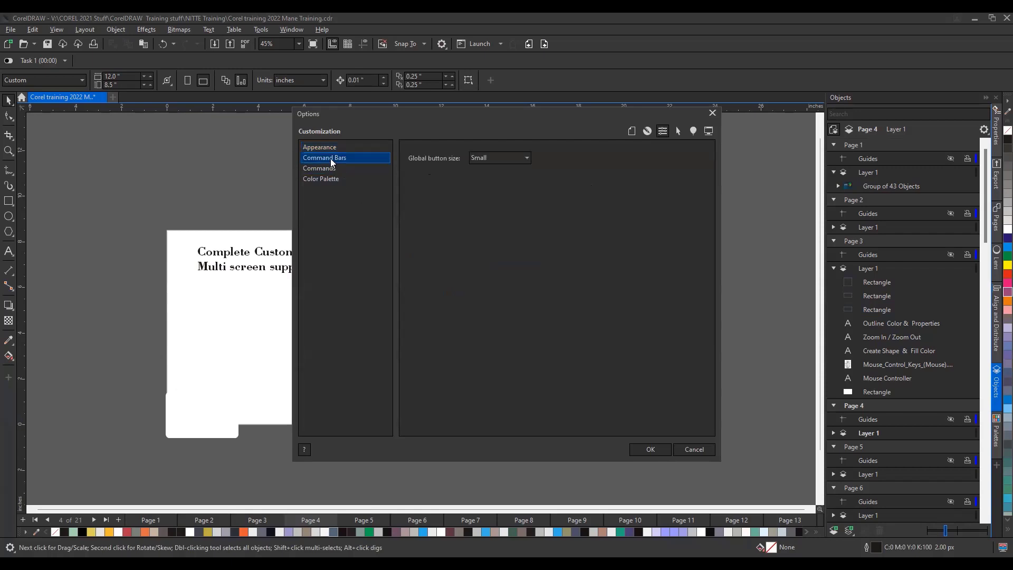
{"action": "left_click", "coordinate": [329, 167]}
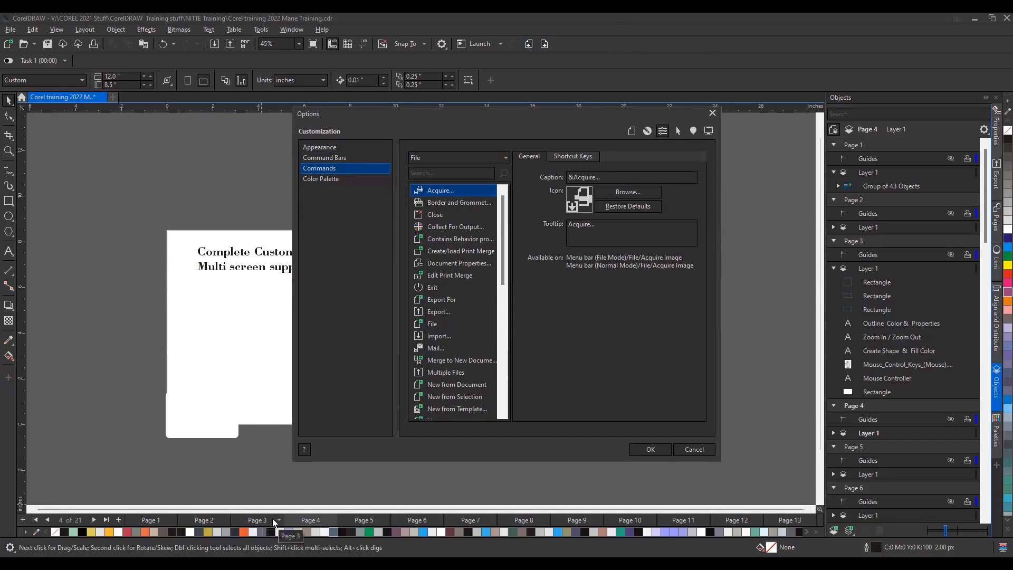
{"action": "left_click", "coordinate": [529, 44]}
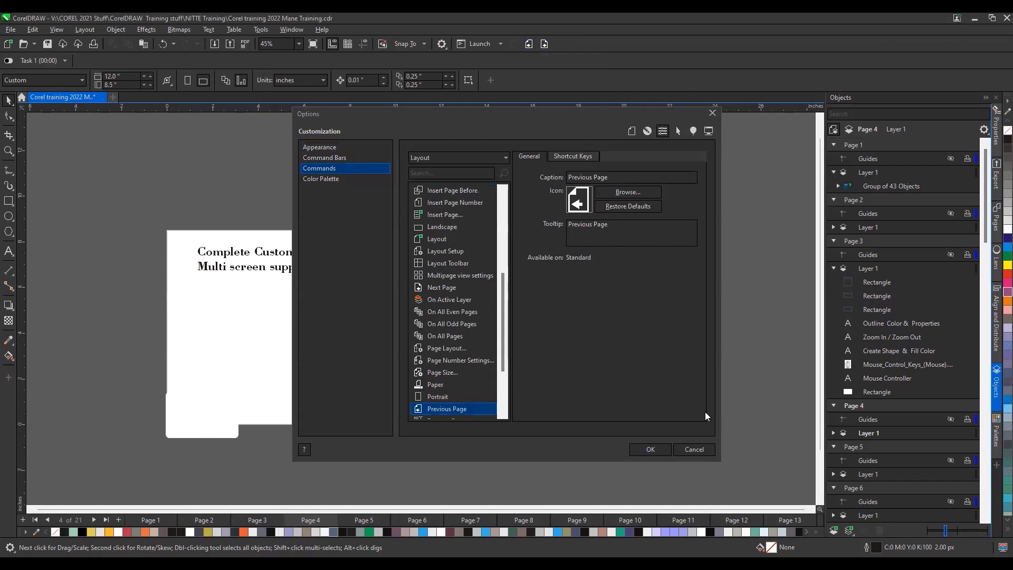
{"action": "key", "text": "Escape"}
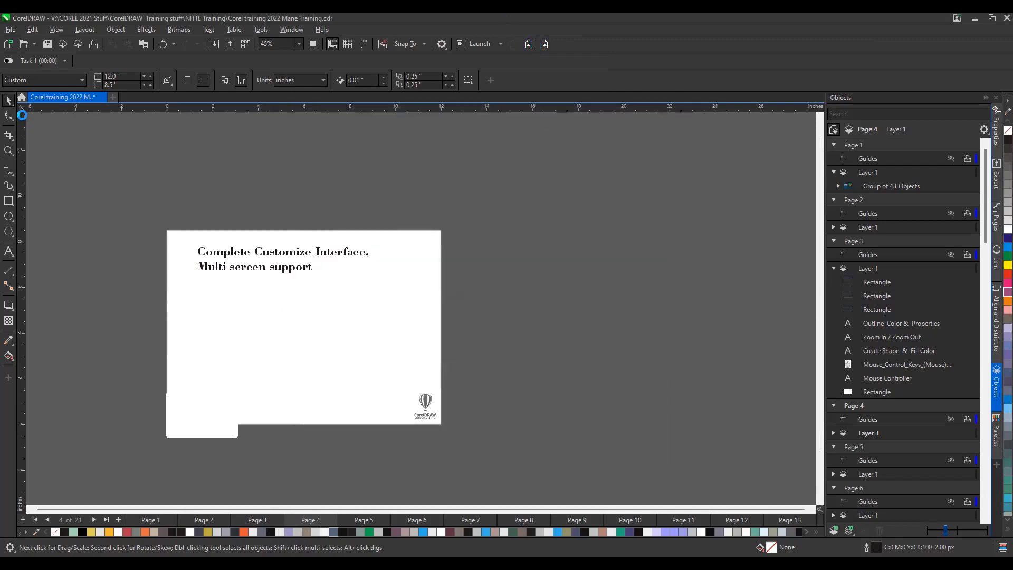
Step: Flip back and forth between page 3 and page 4, first with the page commands and again by choosing each page directly
{"action": "left_click", "coordinate": [528, 43]}
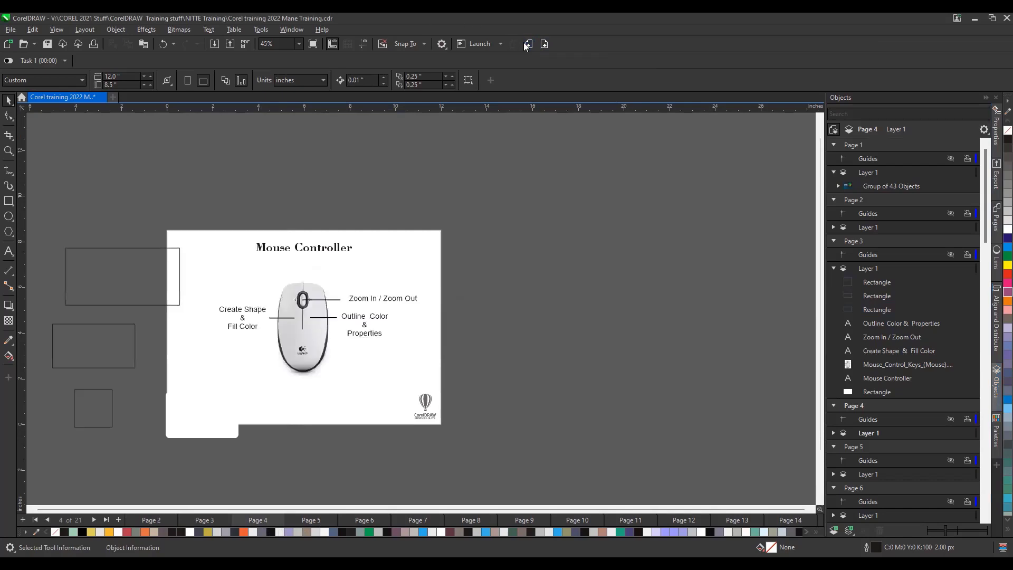
{"action": "left_click", "coordinate": [544, 44]}
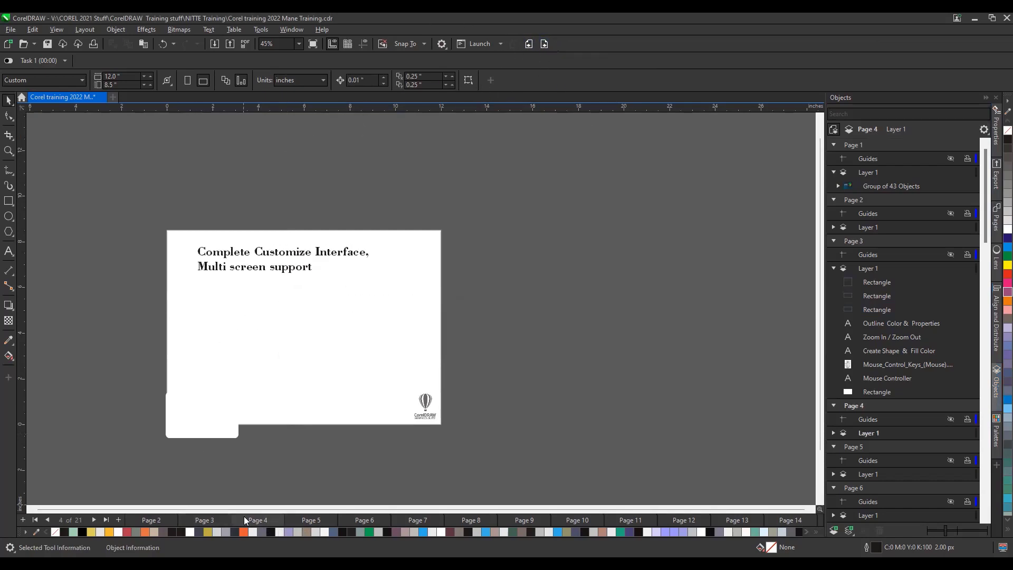
{"action": "left_click", "coordinate": [209, 519]}
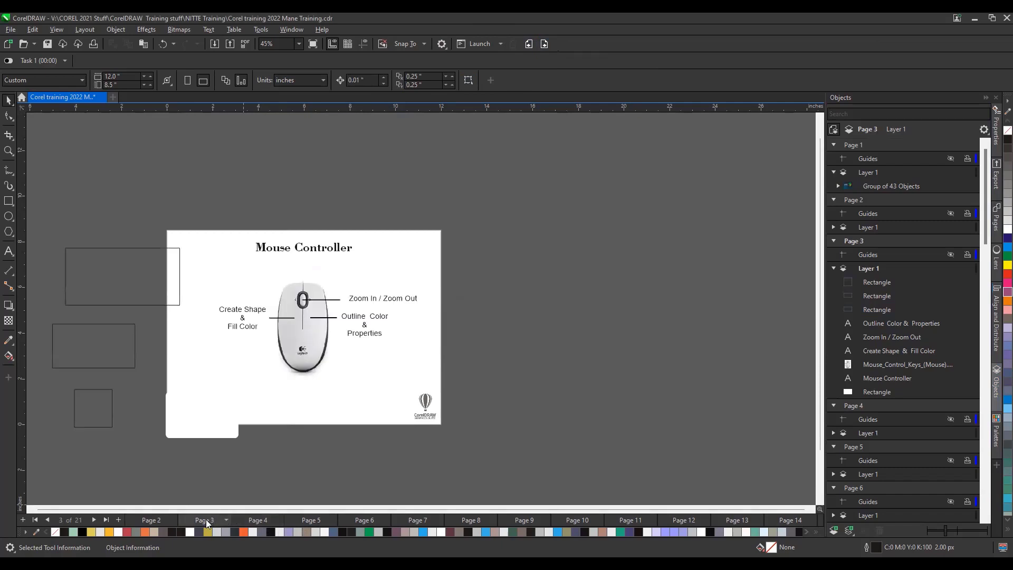
{"action": "left_click", "coordinate": [249, 520]}
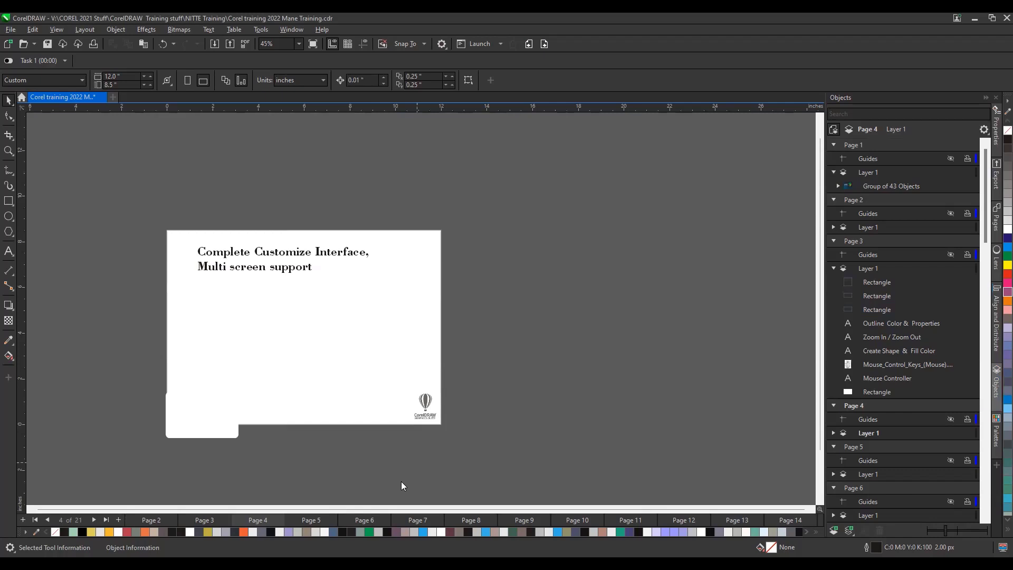
{"action": "key", "text": "alt+Tab"}
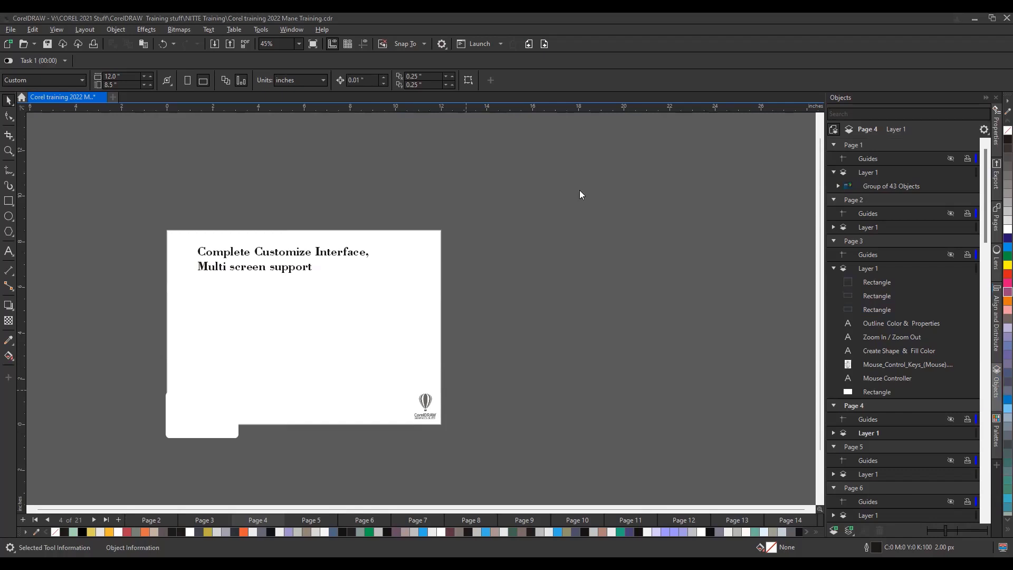
Step: Draw a five-sided polygon about 2.83 by 2.69 inches beside the list of tool topics on page 5
{"action": "left_click", "coordinate": [544, 47]}
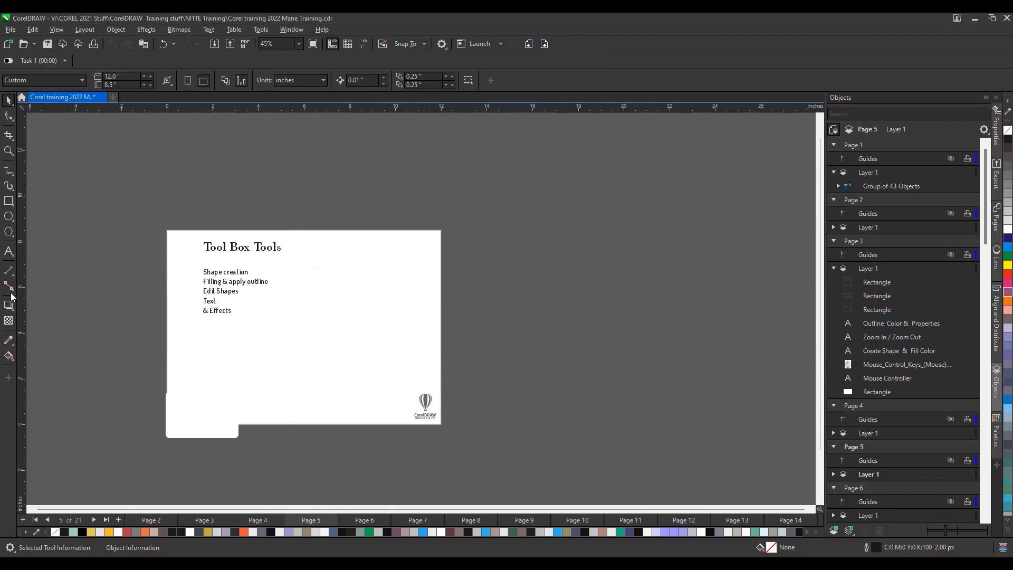
{"action": "scroll", "coordinate": [224, 306], "scroll_direction": "up", "scroll_amount": 1}
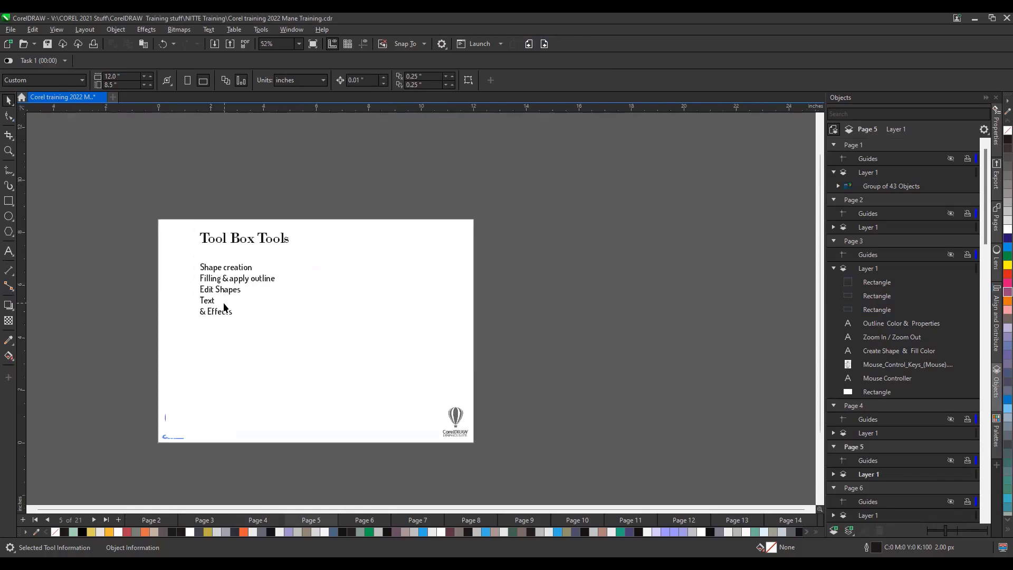
{"action": "left_click", "coordinate": [9, 203]}
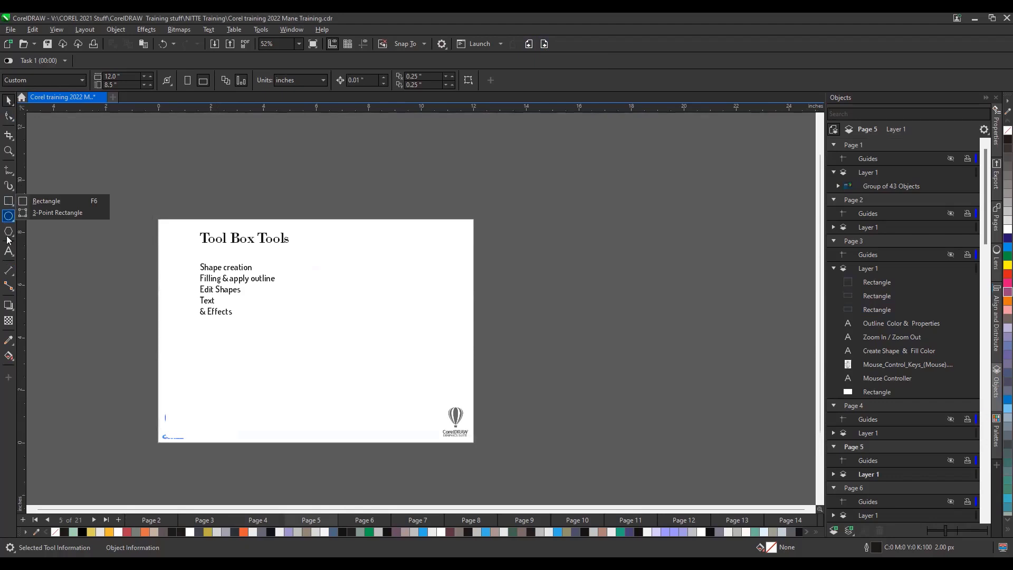
{"action": "mouse_move", "coordinate": [11, 236]}
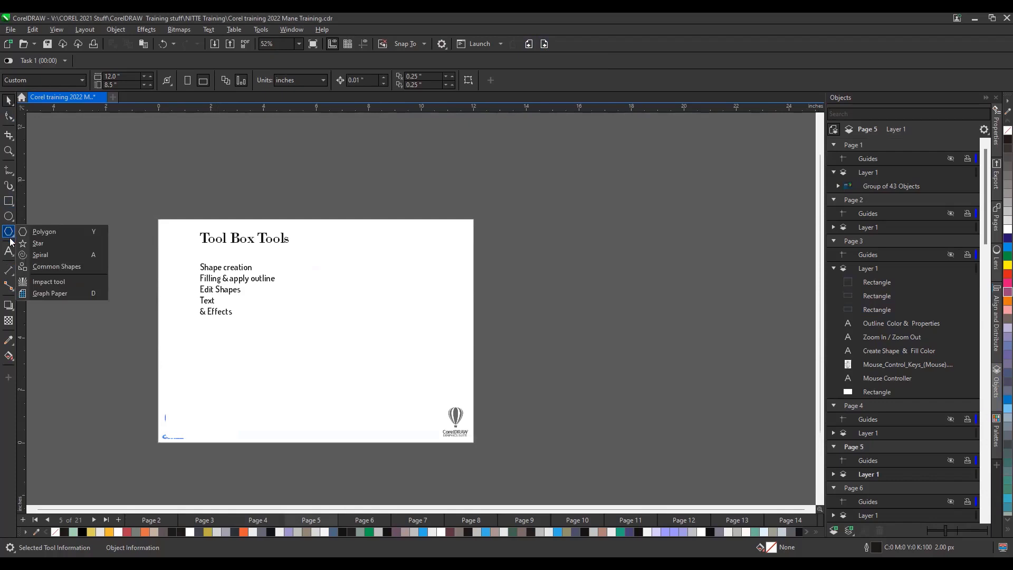
{"action": "left_click", "coordinate": [43, 232]}
{"action": "left_click_drag", "start_coordinate": [316, 266], "coordinate": [394, 339]}
{"action": "scroll", "coordinate": [369, 287], "scroll_direction": "up", "scroll_amount": 1}
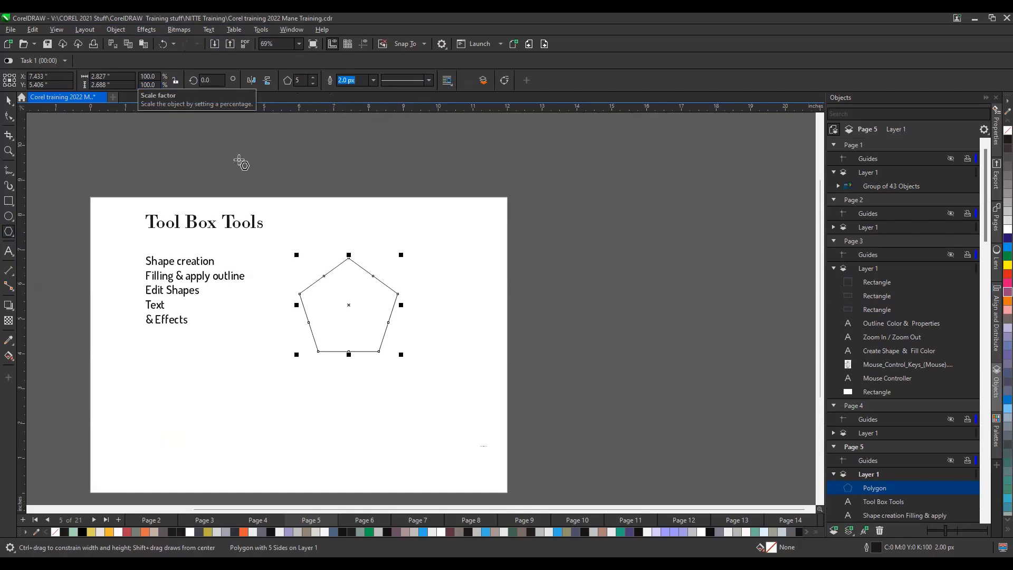
Step: Increase the number of sides of the polygon on page 5 to 10
{"action": "left_click", "coordinate": [11, 200]}
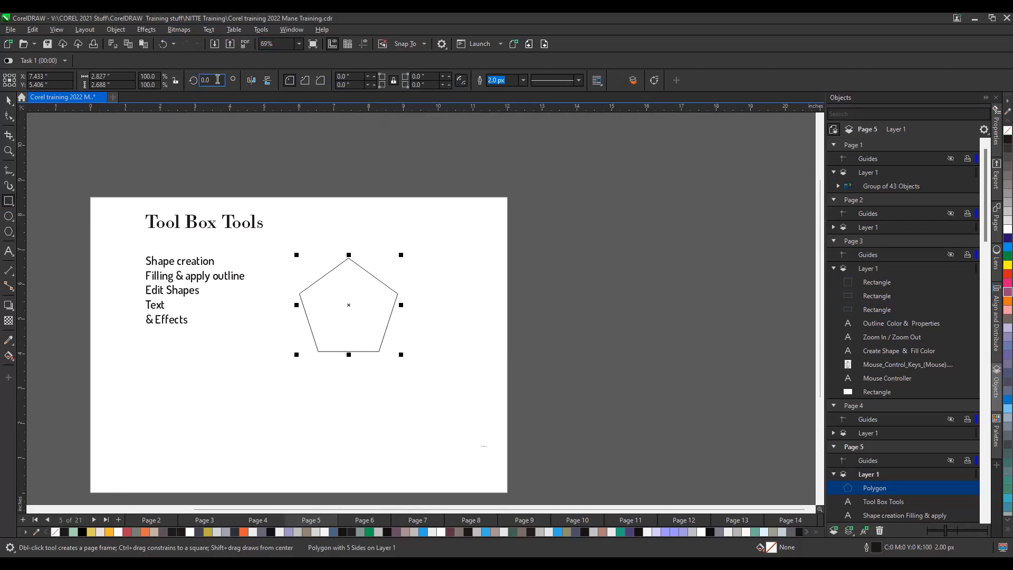
{"action": "left_click", "coordinate": [9, 234]}
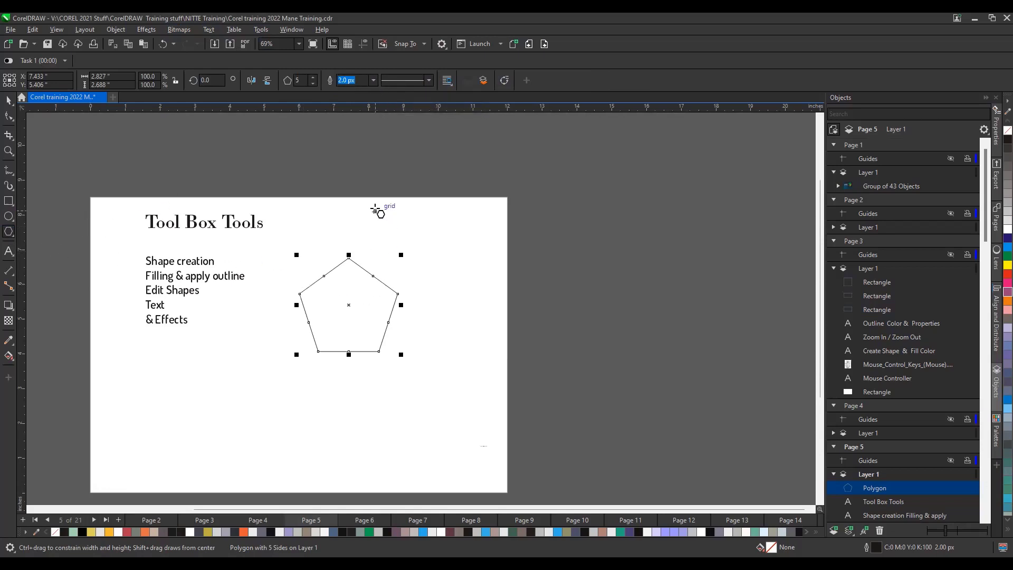
{"action": "left_click", "coordinate": [314, 78]}
{"action": "left_click", "coordinate": [314, 78]}
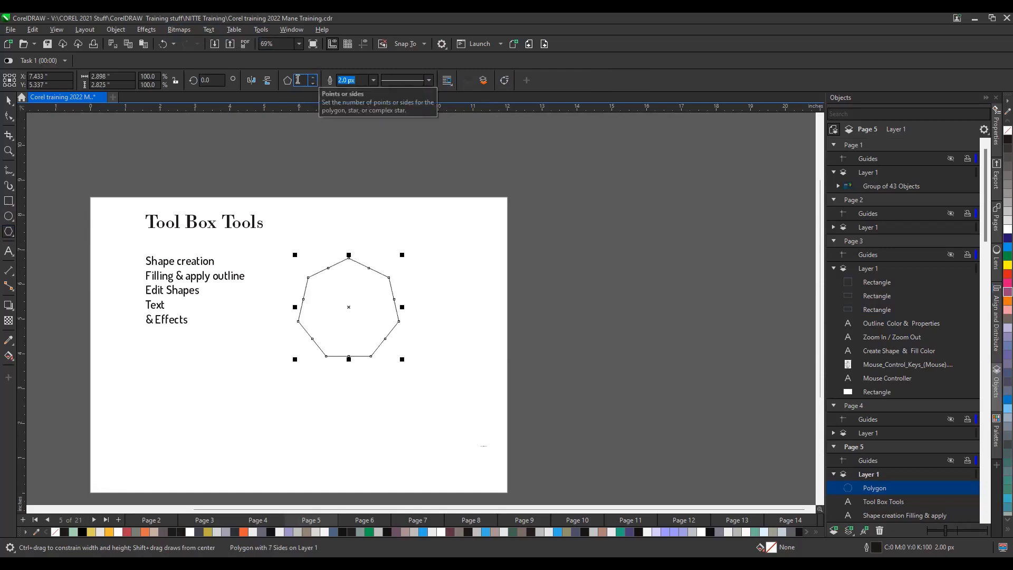
{"action": "left_click", "coordinate": [314, 78]}
{"action": "left_click", "coordinate": [314, 78]}
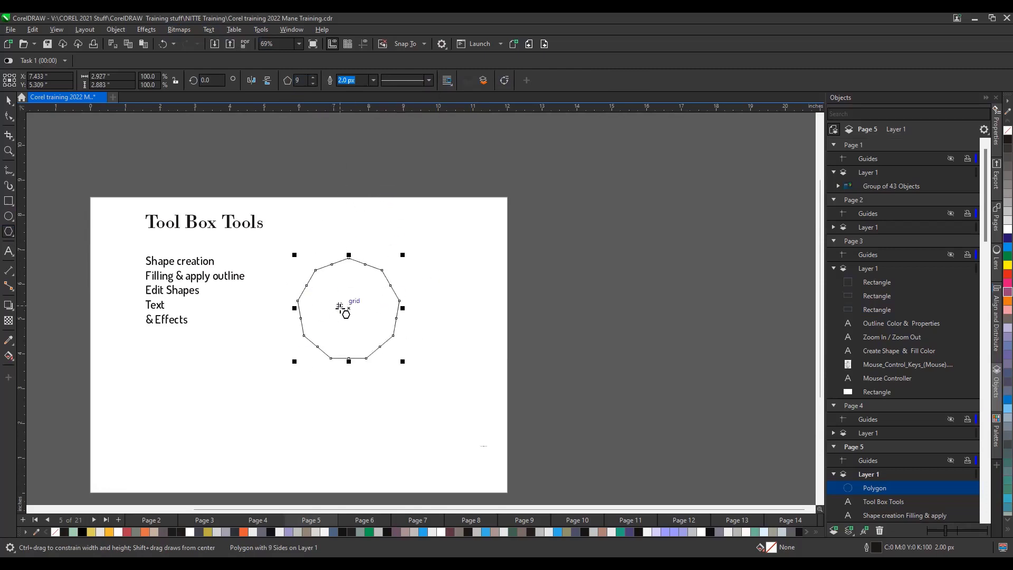
{"action": "left_click", "coordinate": [315, 78]}
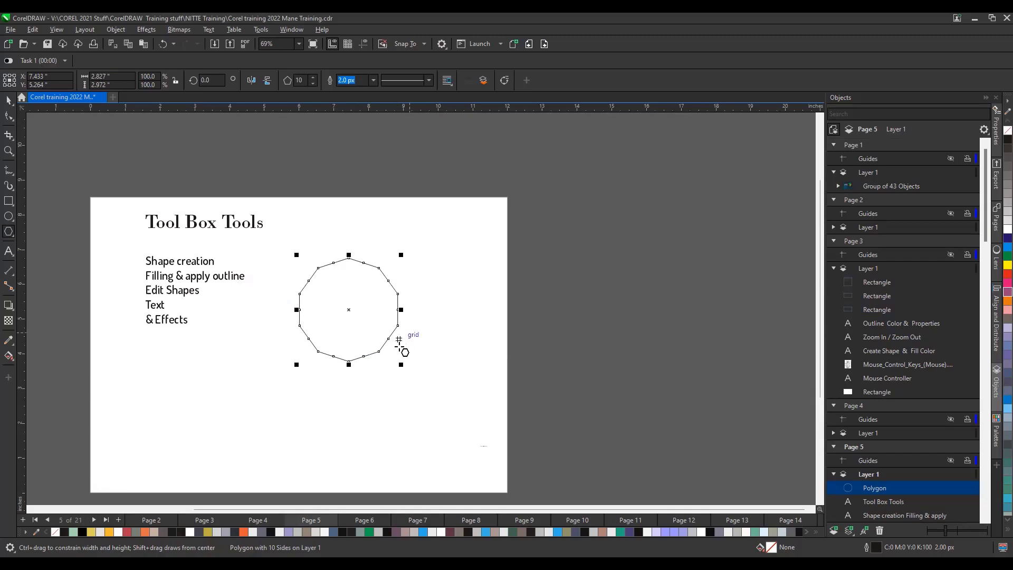
Step: Draw a rectangle about 4.44 by 2.17 inches beside the polygon, extending past the page's right edge
{"action": "scroll", "coordinate": [396, 301], "scroll_direction": "up", "scroll_amount": 2}
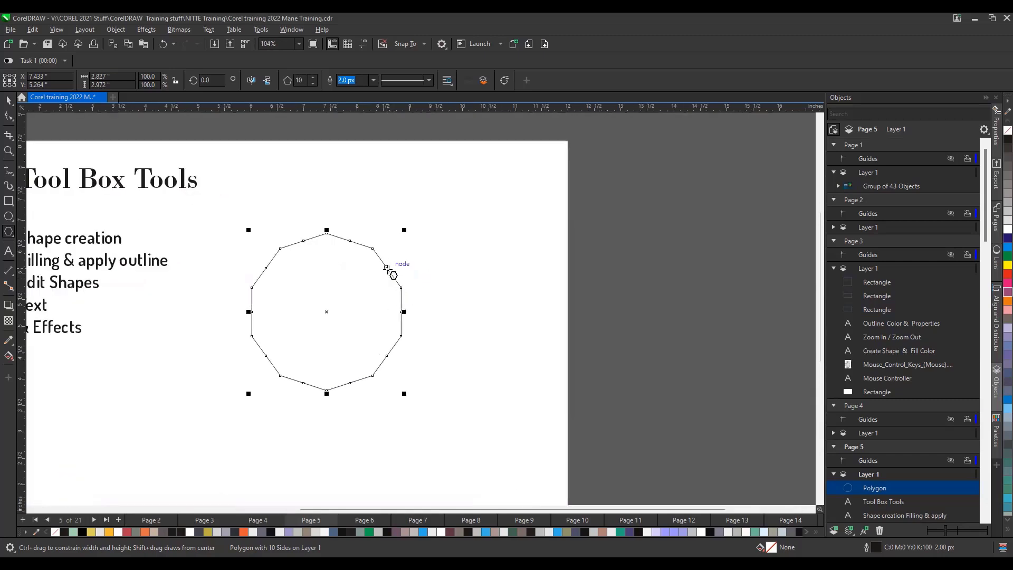
{"action": "scroll", "coordinate": [372, 248], "scroll_direction": "up", "scroll_amount": 2}
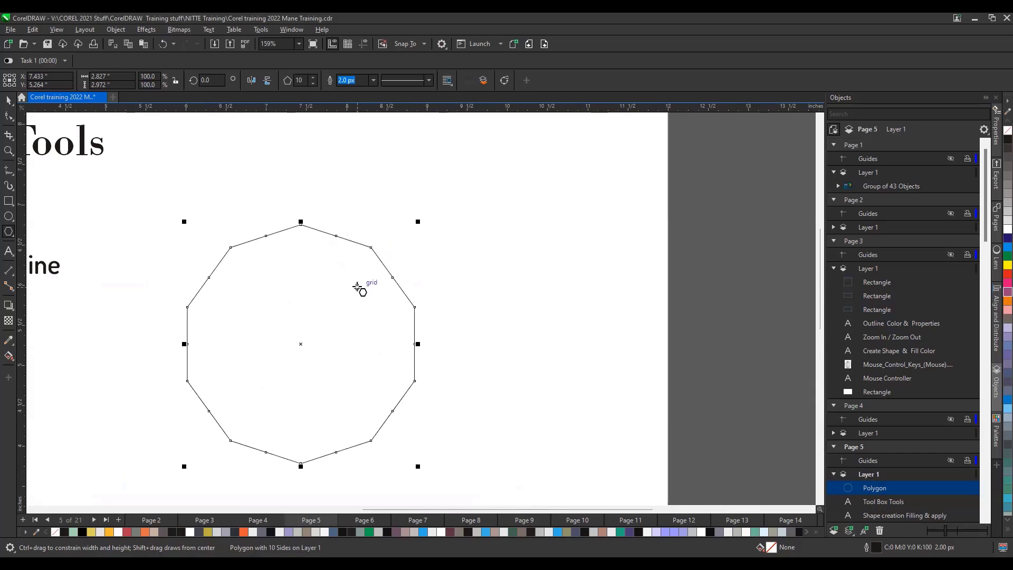
{"action": "scroll", "coordinate": [362, 285], "scroll_direction": "down", "scroll_amount": 3}
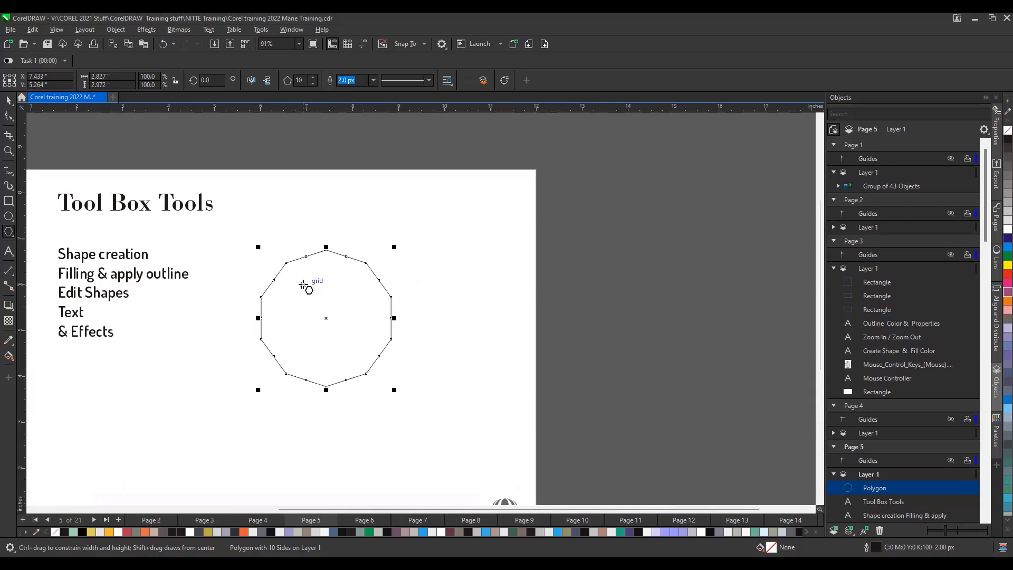
{"action": "left_click", "coordinate": [8, 201]}
{"action": "left_click_drag", "start_coordinate": [422, 249], "coordinate": [628, 350]}
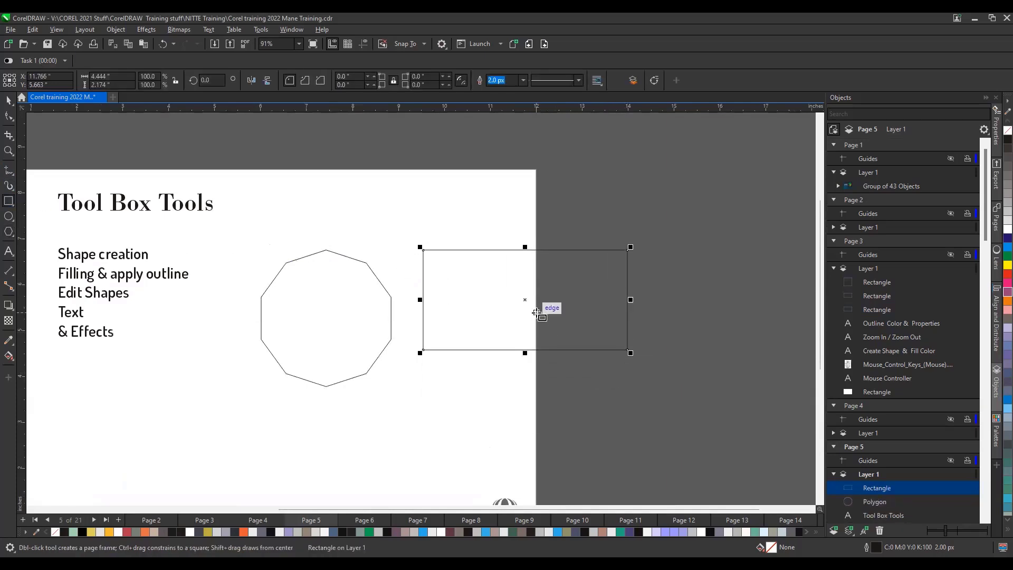
Step: Try rounding all four corners of the rectangle to about 0.65 inches with the Shape tool, and undo the rounding
{"action": "left_click", "coordinate": [9, 118]}
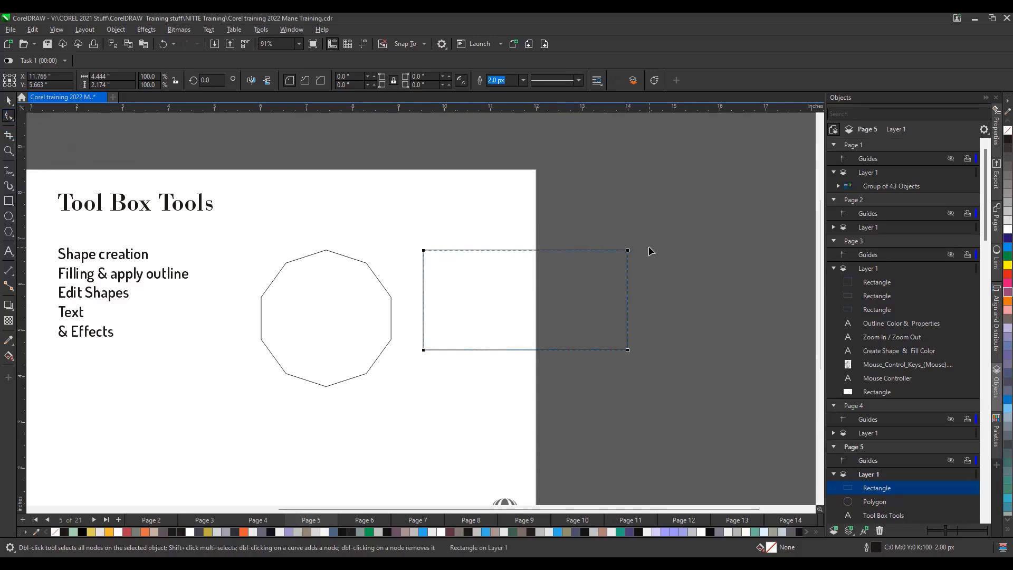
{"action": "left_click_drag", "start_coordinate": [423, 250], "coordinate": [451, 253]}
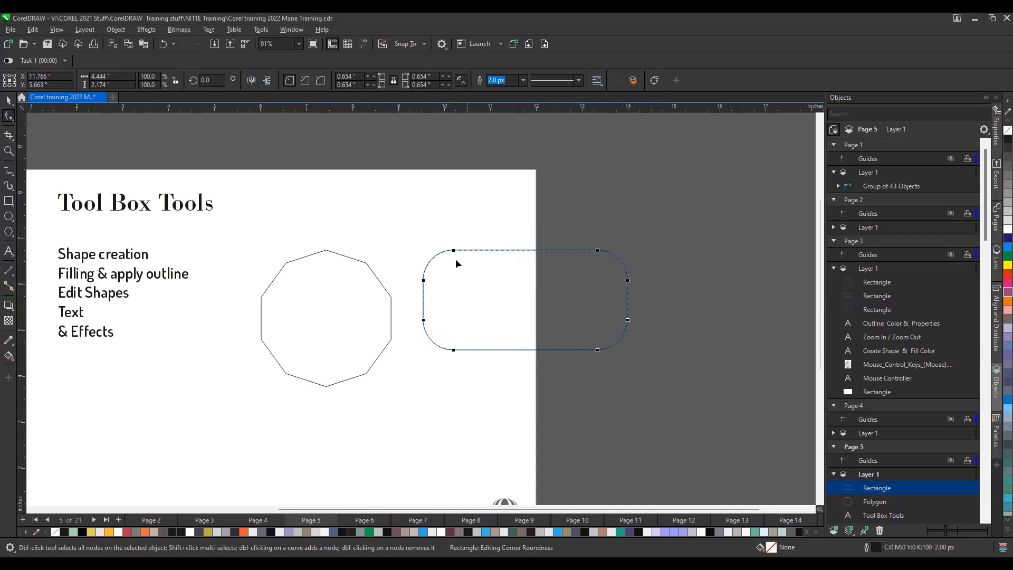
{"action": "key", "text": "ctrl+z"}
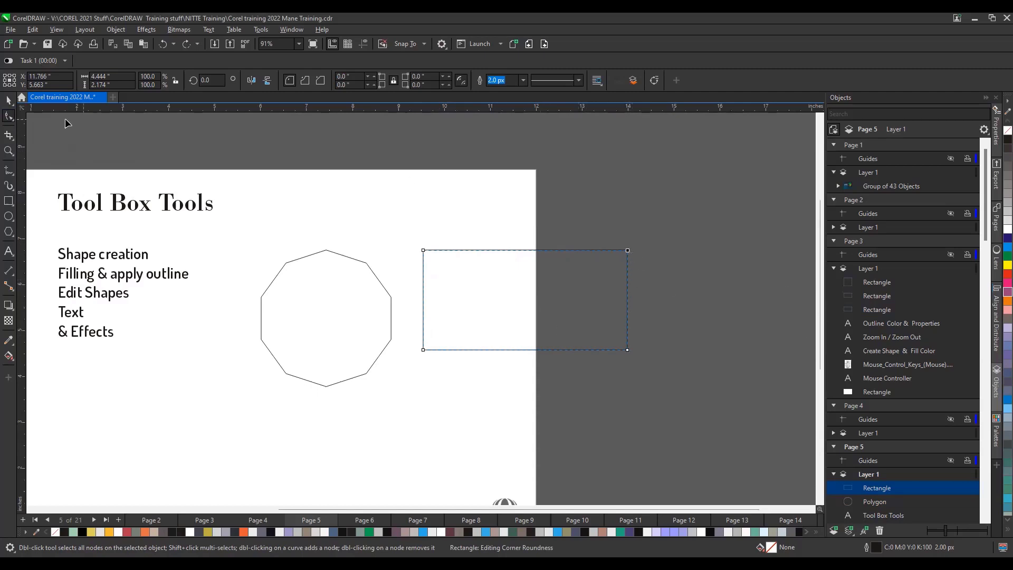
Step: Fill the new rectangle with green (C100 M0 Y100 K0)
{"action": "left_click", "coordinate": [9, 99]}
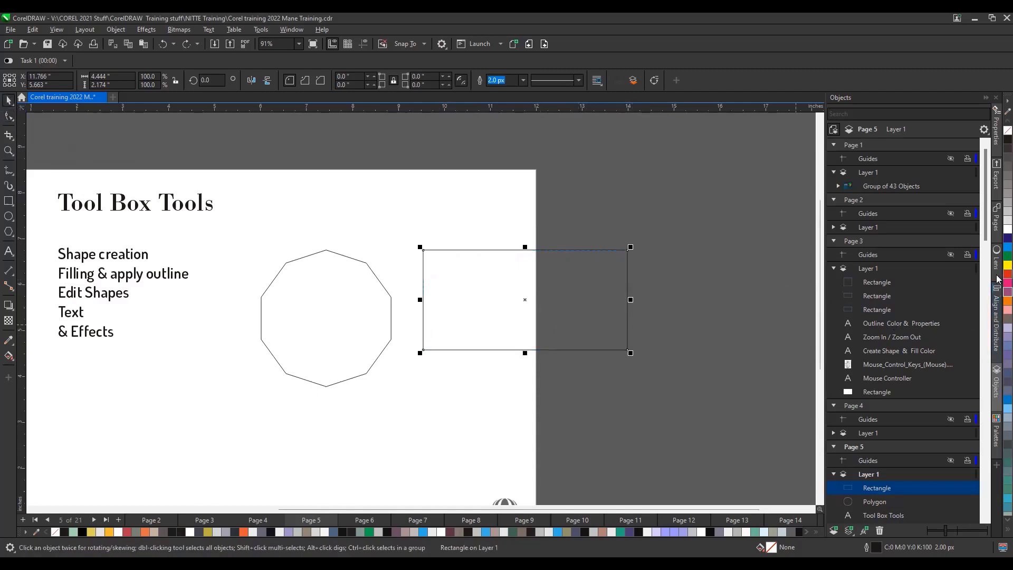
{"action": "left_click", "coordinate": [1007, 256]}
{"action": "scroll", "coordinate": [650, 264], "scroll_direction": "up", "scroll_amount": 1}
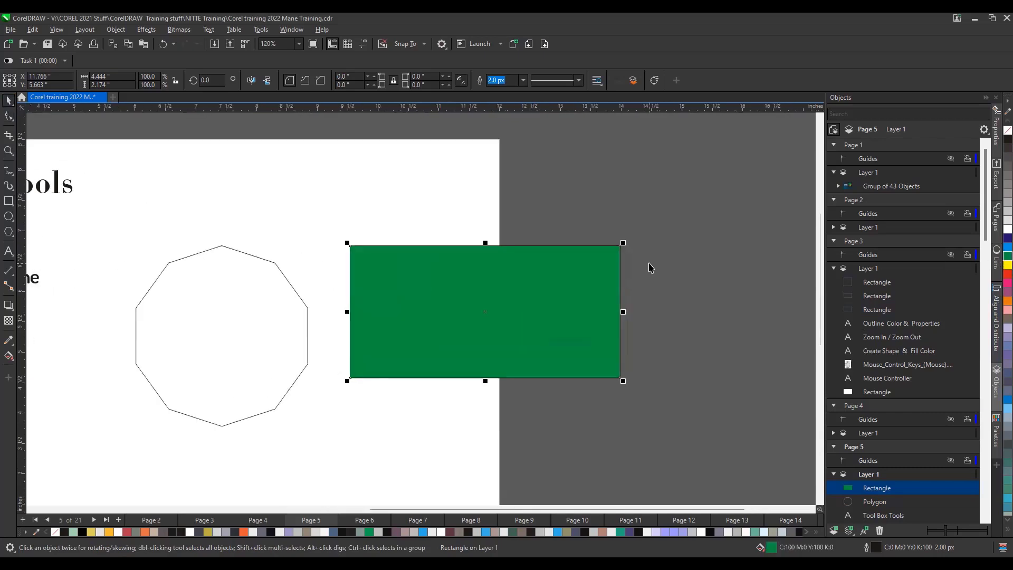
Step: Round only the upper-right corner of the green rectangle to a radius of about 0.46 inches with the Shape tool
{"action": "left_click", "coordinate": [4, 116]}
{"action": "left_click", "coordinate": [620, 246]}
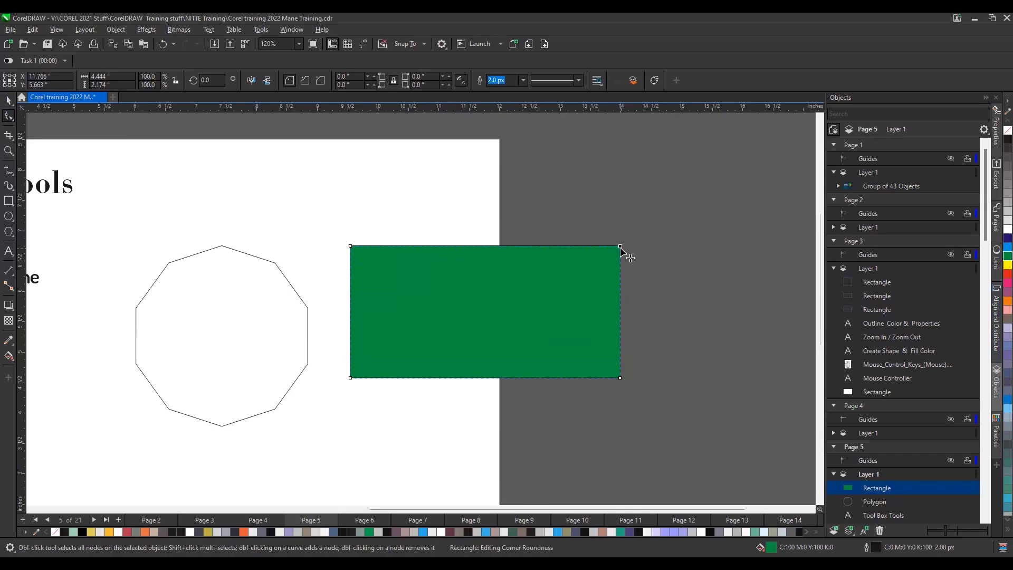
{"action": "left_click_drag", "start_coordinate": [620, 246], "coordinate": [554, 246]}
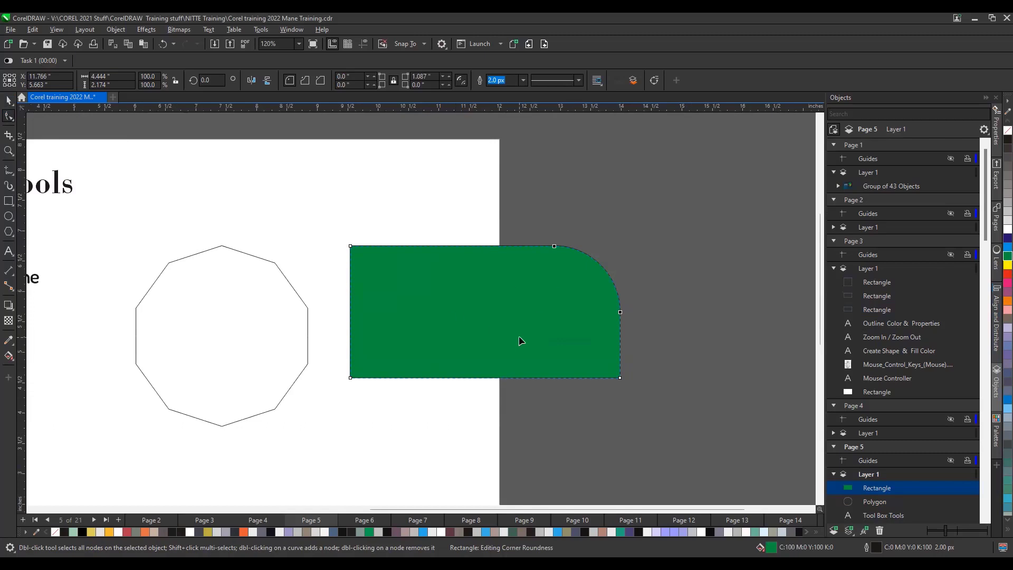
{"action": "left_click_drag", "start_coordinate": [554, 246], "coordinate": [592, 255]}
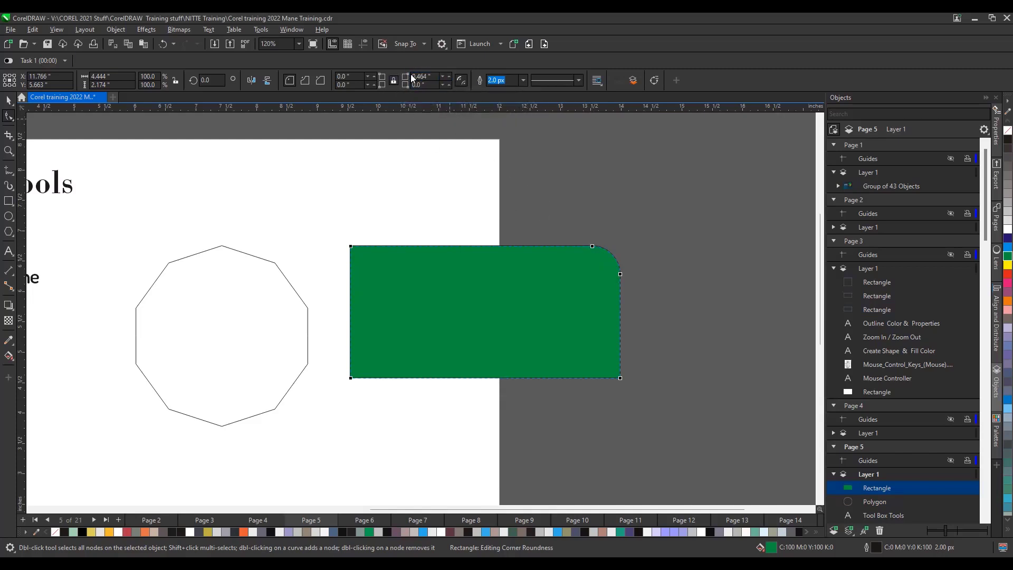
Step: Set the upper-right corner radius of the green rectangle to 0.5 inches, and reduce it to a third, 0.167 inches
{"action": "double_click", "coordinate": [431, 77]}
{"action": "key", "text": "BackSpace"}
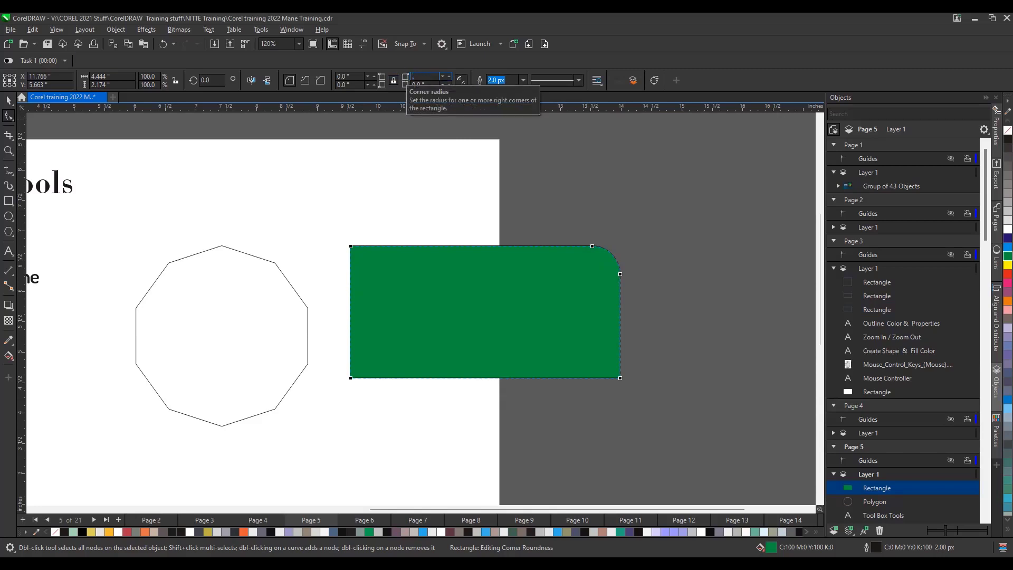
{"action": "type", "text": "0.5"}
{"action": "key", "text": "Return"}
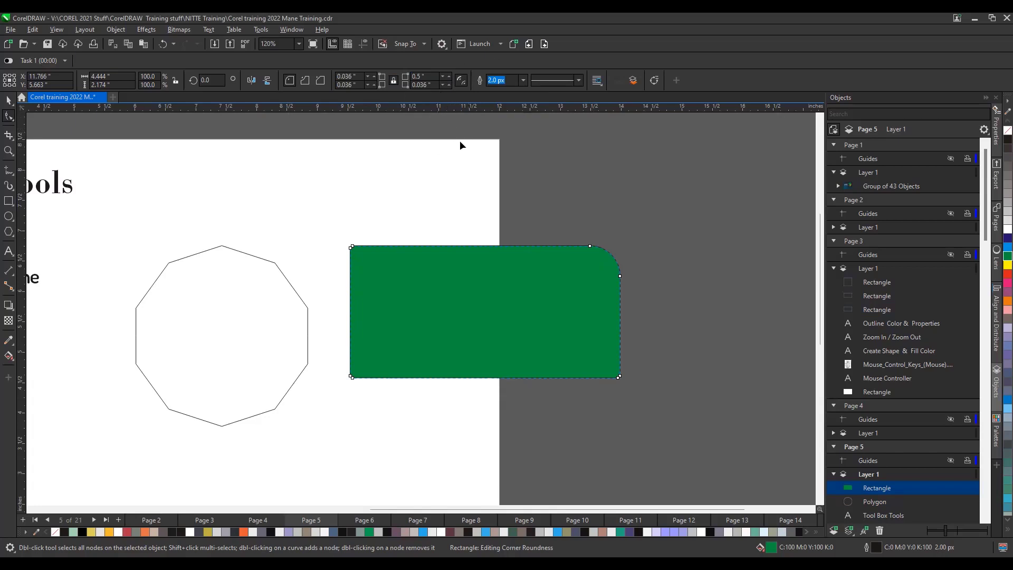
{"action": "left_click", "coordinate": [430, 76]}
{"action": "type", "text": "3"}
{"action": "key", "text": "Return"}
Step: Draw a rectangle about 2.15 by 0.58 inches above the two shapes and multiply its width by 3
{"action": "left_click", "coordinate": [8, 201]}
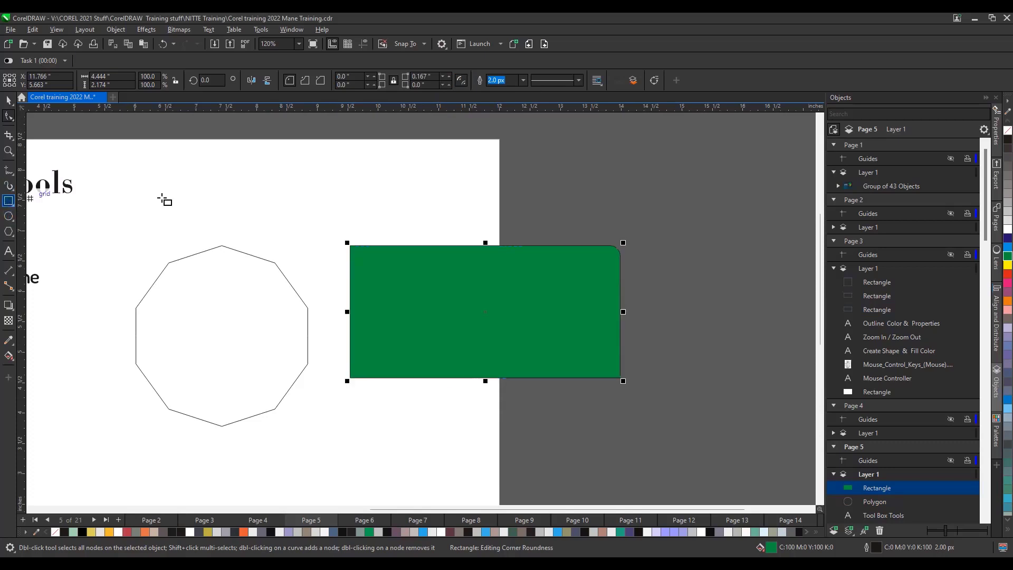
{"action": "left_click_drag", "start_coordinate": [263, 175], "coordinate": [395, 211]}
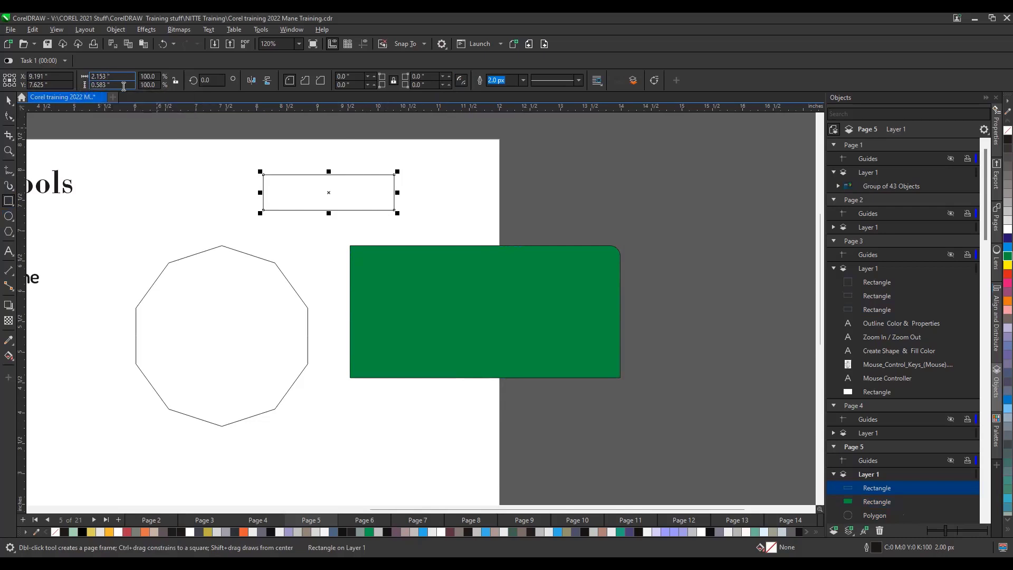
{"action": "type", "text": "3"}
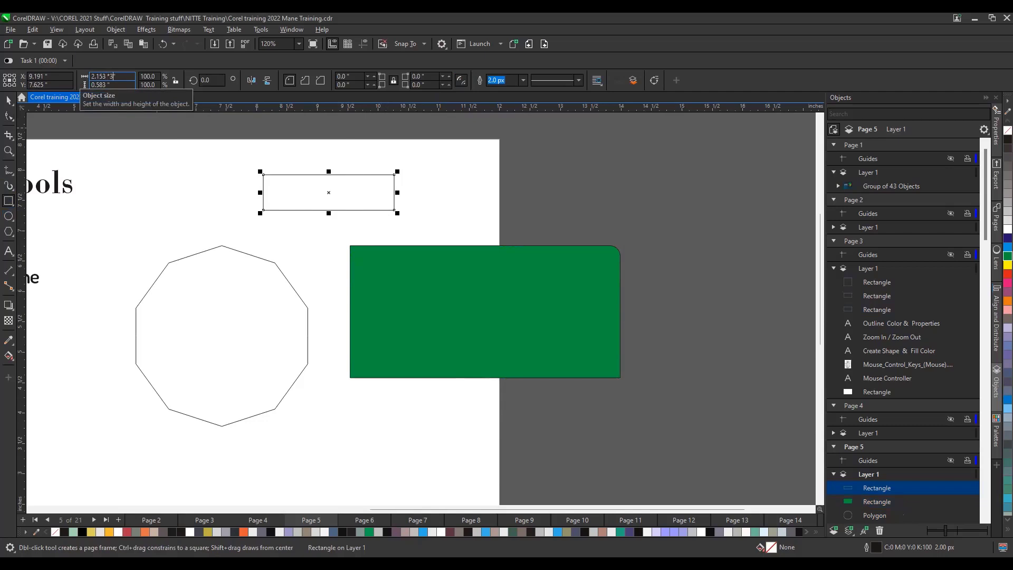
{"action": "key", "text": "Return"}
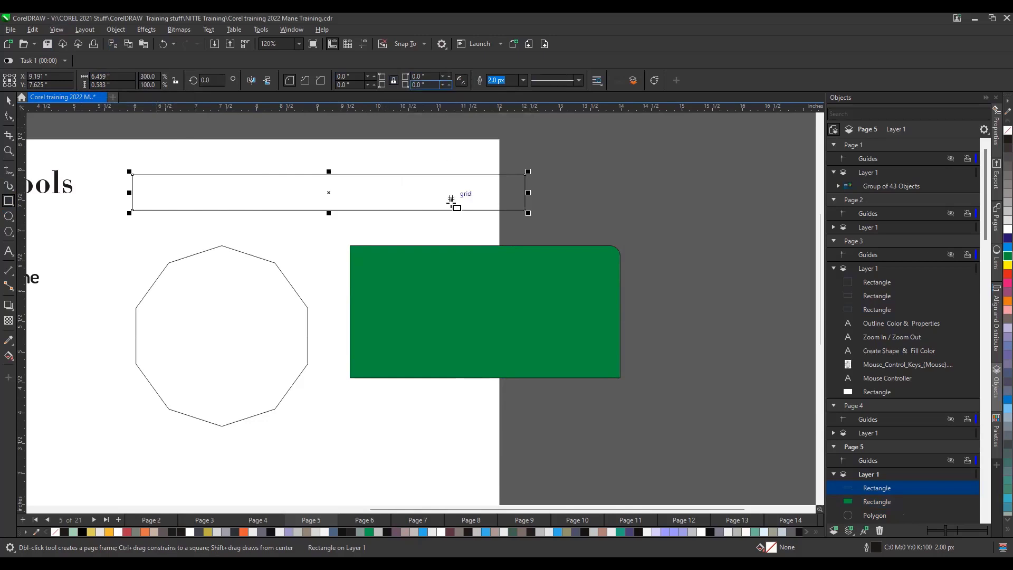
Step: Round both left corners of the green rectangle to about 0.37 inches and reduce its upper-right corner radius to 0.001 inches
{"action": "left_click", "coordinate": [9, 102]}
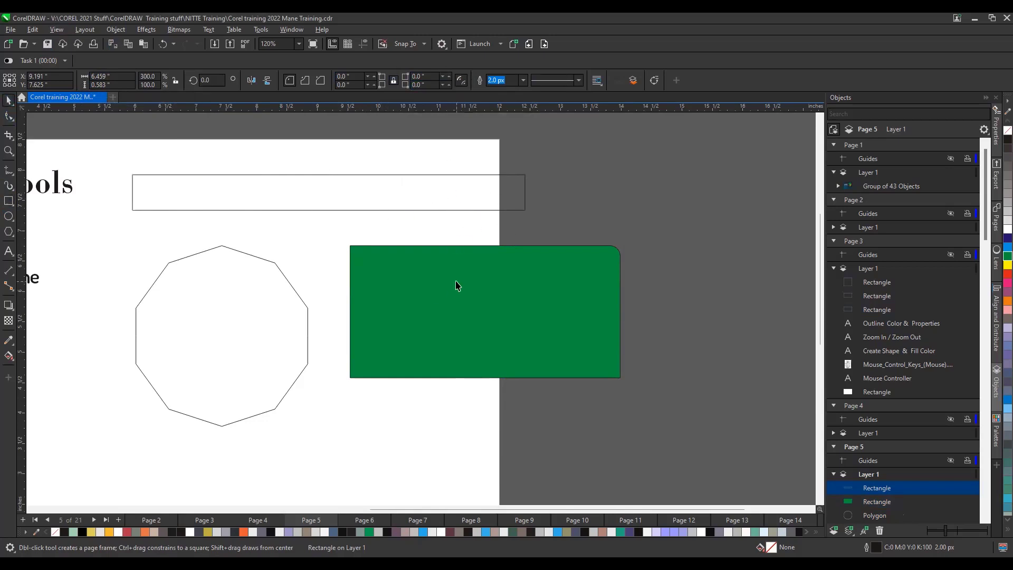
{"action": "left_click", "coordinate": [433, 299]}
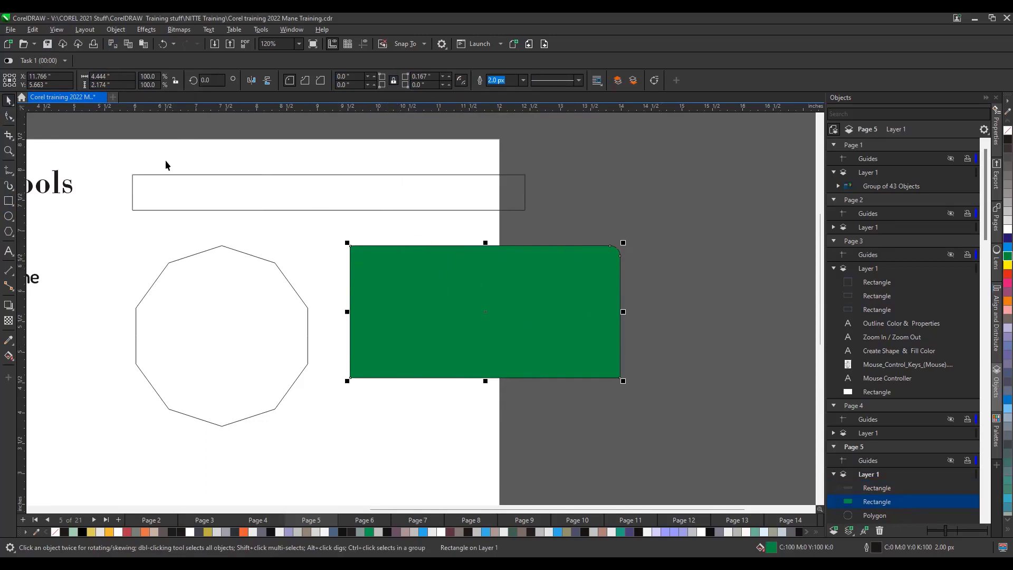
{"action": "left_click", "coordinate": [9, 116]}
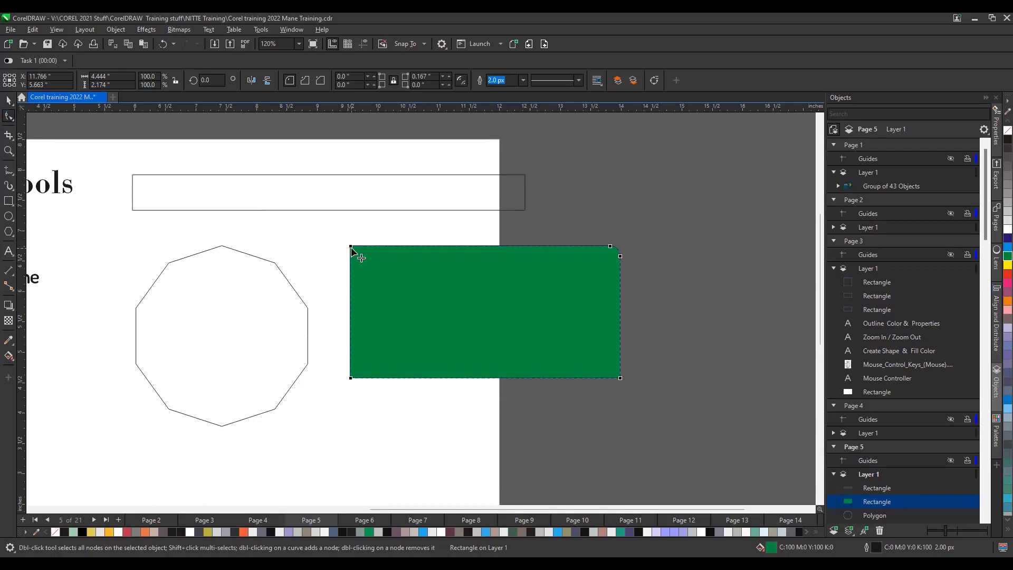
{"action": "left_click_drag", "start_coordinate": [350, 247], "coordinate": [352, 302]}
{"action": "scroll", "coordinate": [352, 249], "scroll_direction": "up", "scroll_amount": 2}
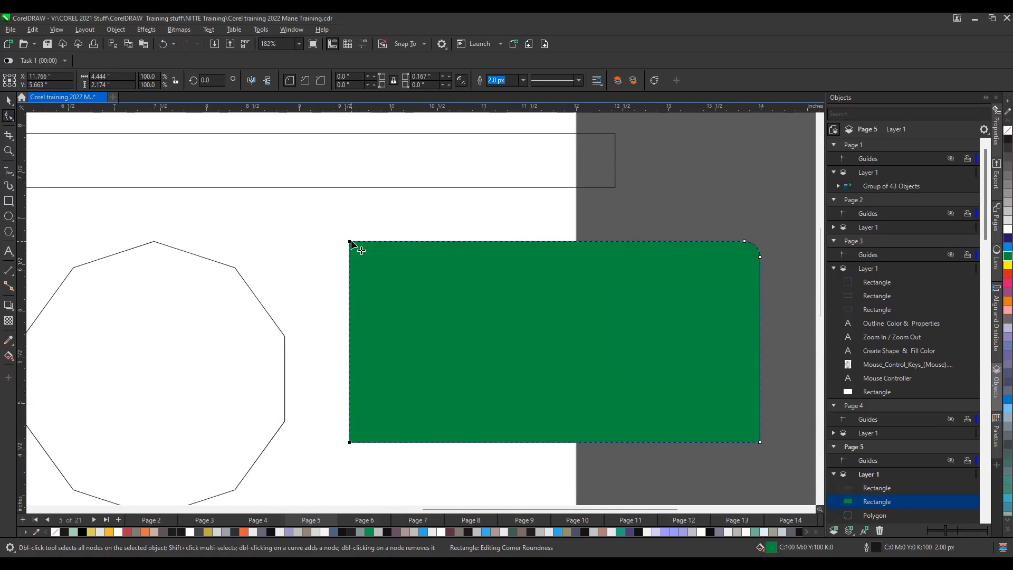
{"action": "left_click_drag", "start_coordinate": [350, 242], "coordinate": [398, 252]}
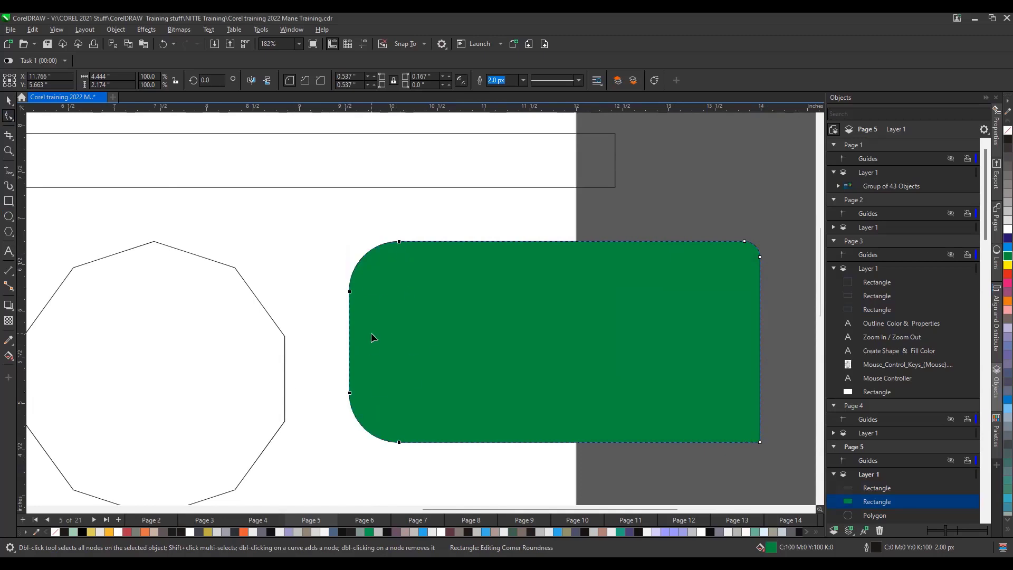
{"action": "left_click_drag", "start_coordinate": [400, 242], "coordinate": [383, 242]}
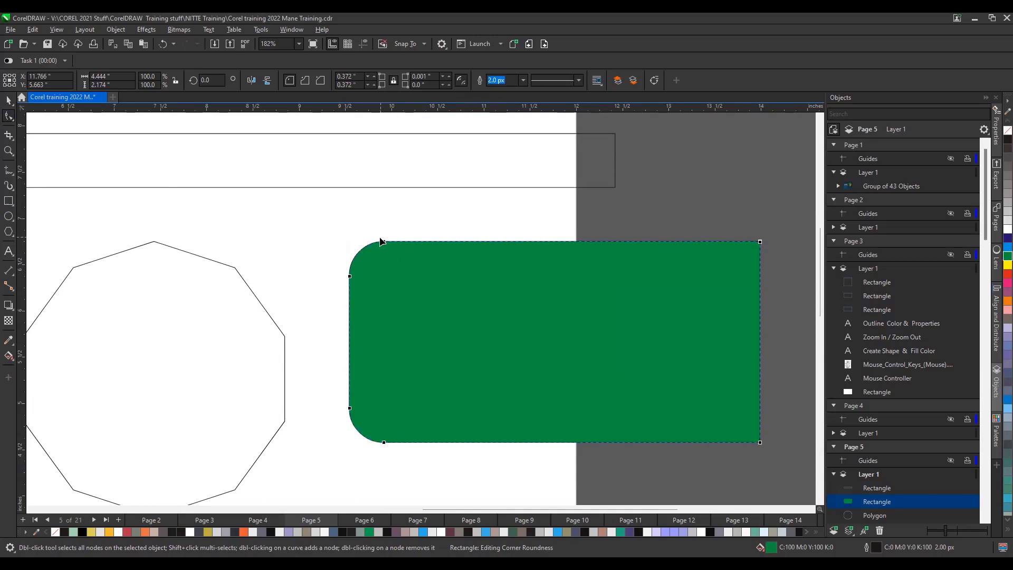
{"action": "scroll", "coordinate": [351, 275], "scroll_direction": "down", "scroll_amount": 1}
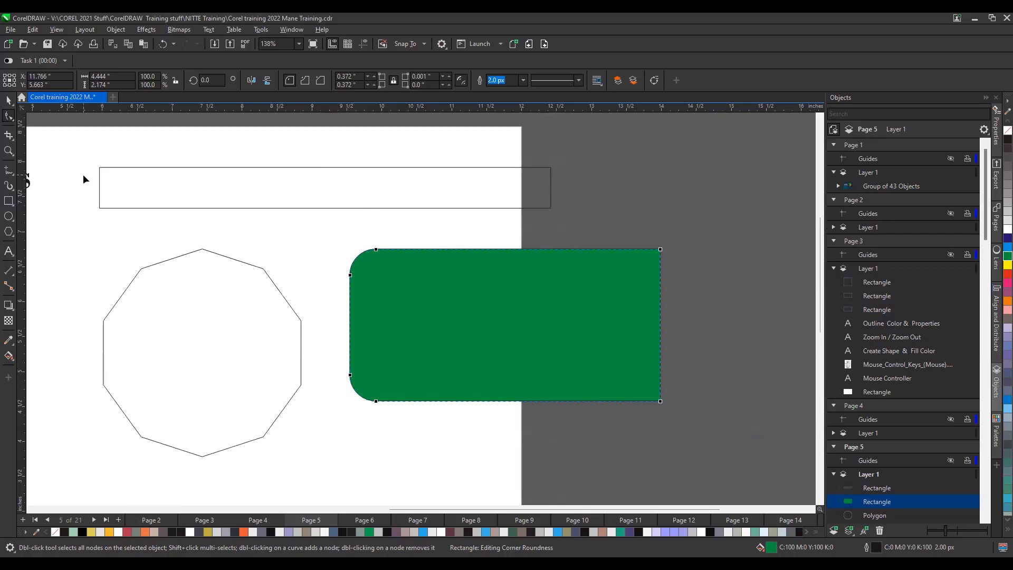
Step: Shrink the long rectangle to about 0.79 inches wide and move it onto the green rectangle
{"action": "left_click", "coordinate": [8, 100]}
{"action": "left_click", "coordinate": [102, 150]}
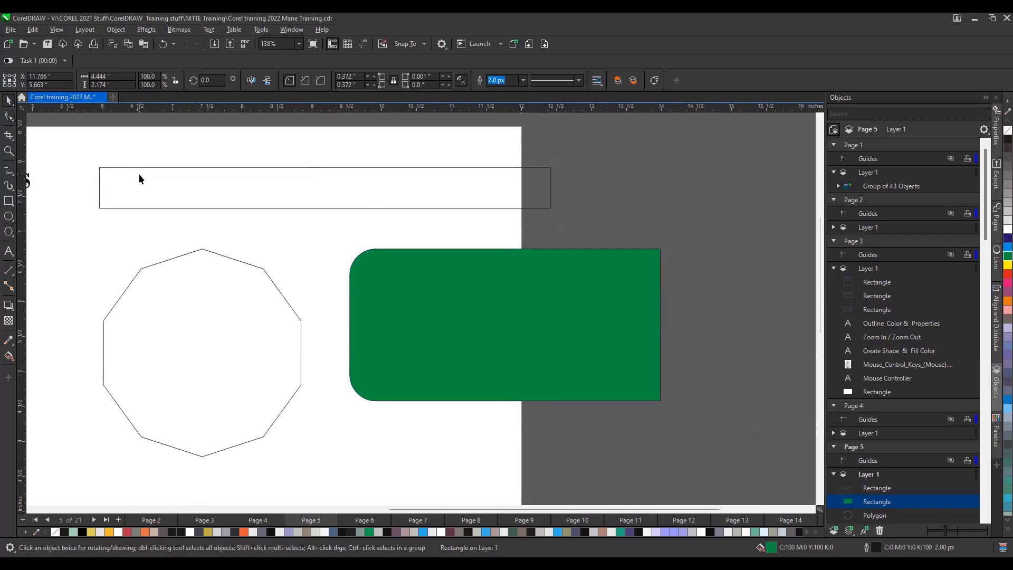
{"action": "left_click", "coordinate": [101, 186]}
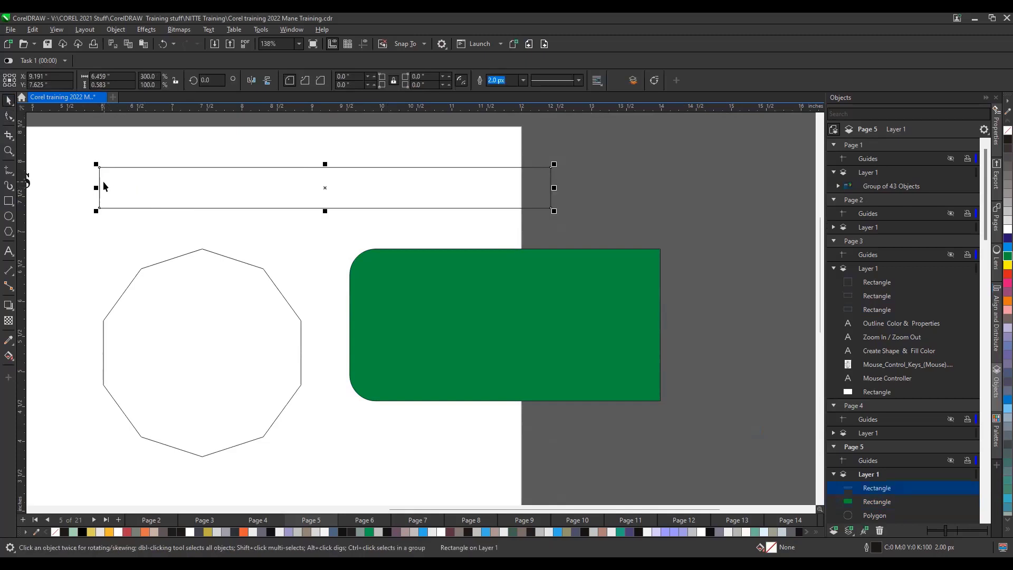
{"action": "left_click_drag", "start_coordinate": [100, 187], "coordinate": [436, 287]}
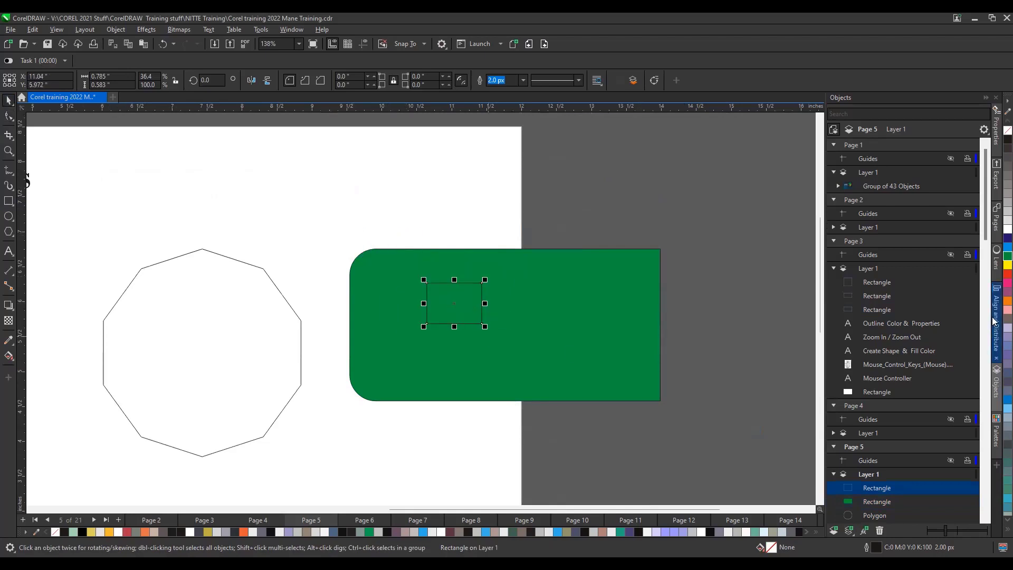
Step: Fill the small rectangle on the green shape with red and convert it to curves for node editing
{"action": "left_click", "coordinate": [1007, 274]}
{"action": "scroll", "coordinate": [502, 314], "scroll_direction": "up", "scroll_amount": 3}
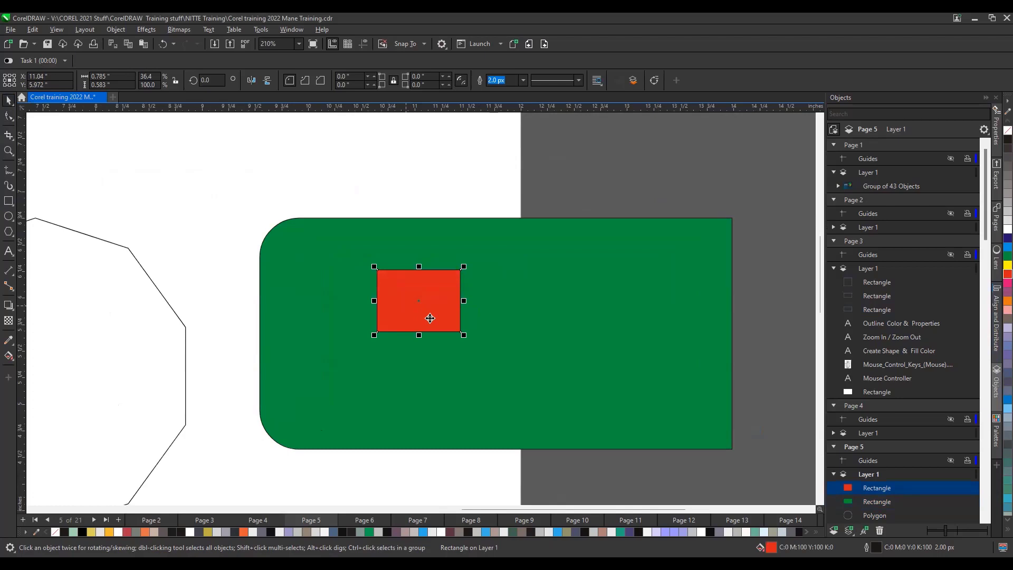
{"action": "right_click", "coordinate": [438, 283]}
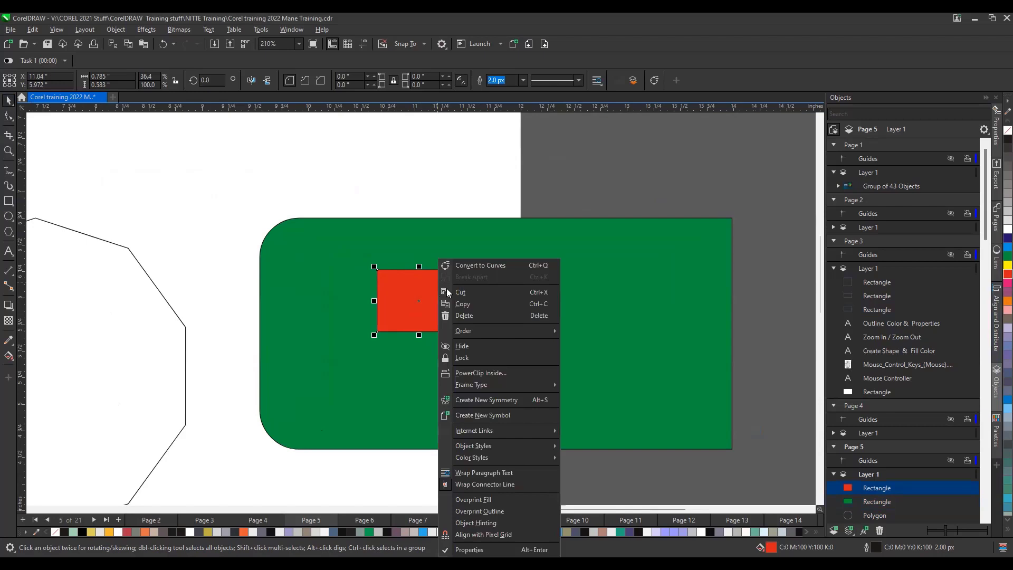
{"action": "left_click", "coordinate": [492, 266]}
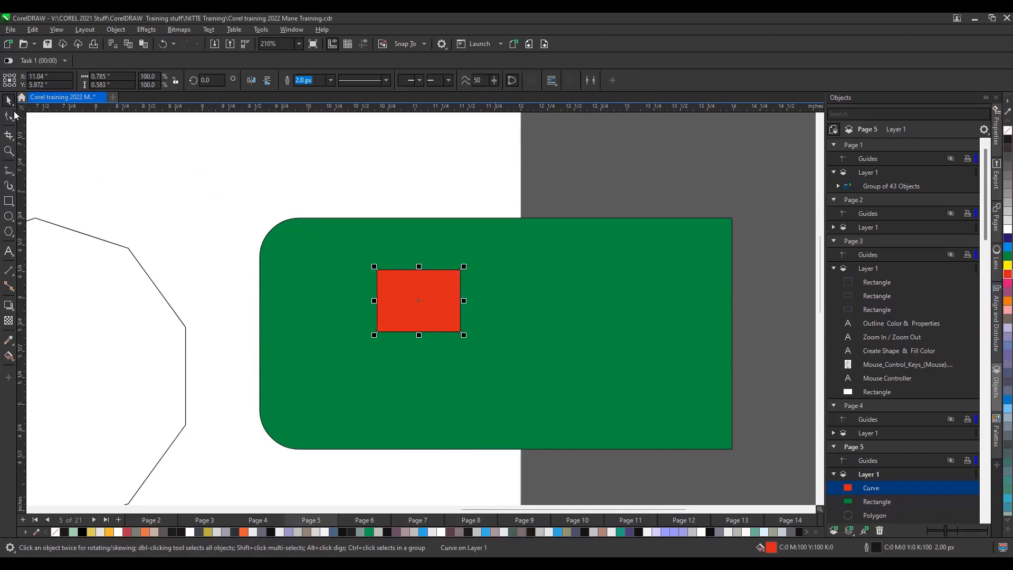
{"action": "left_click", "coordinate": [10, 118]}
{"action": "scroll", "coordinate": [381, 279], "scroll_direction": "up", "scroll_amount": 2}
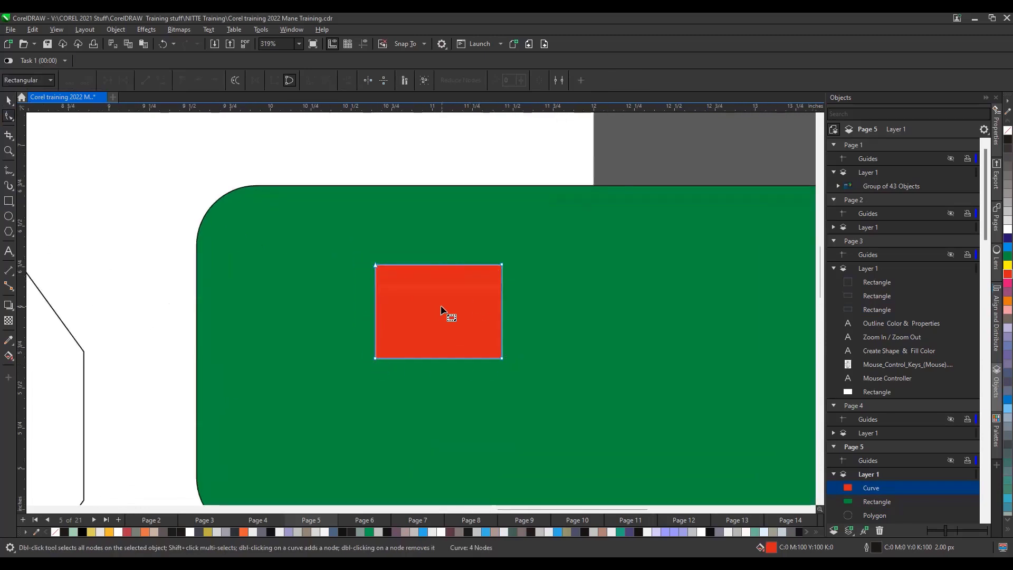
Step: Draw an unfilled rectangle about 0.58 by 0.39 inches just outside the green shape's upper-left corner
{"action": "left_click", "coordinate": [8, 201]}
{"action": "left_click_drag", "start_coordinate": [92, 170], "coordinate": [187, 233]}
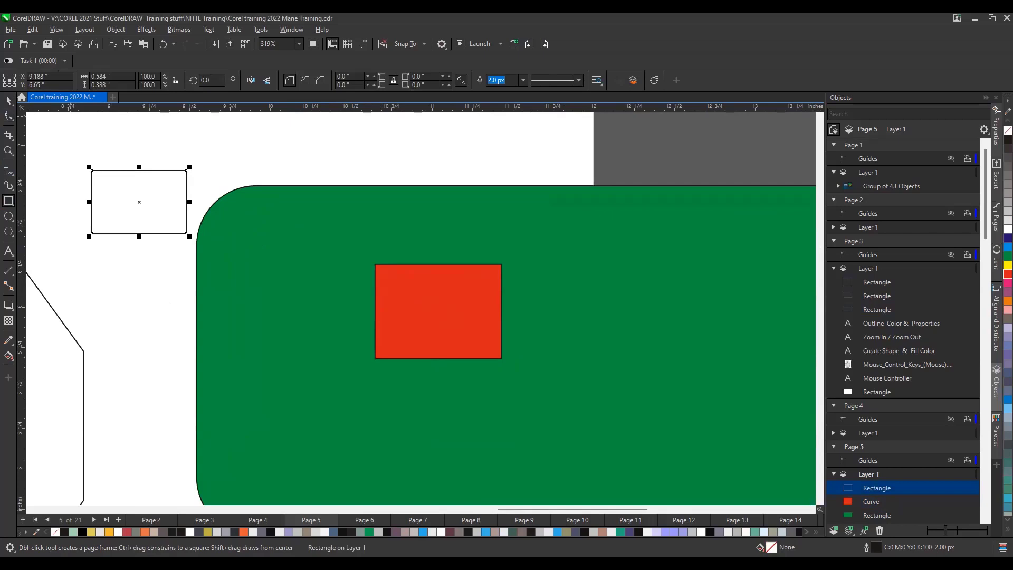
{"action": "left_click", "coordinate": [8, 116]}
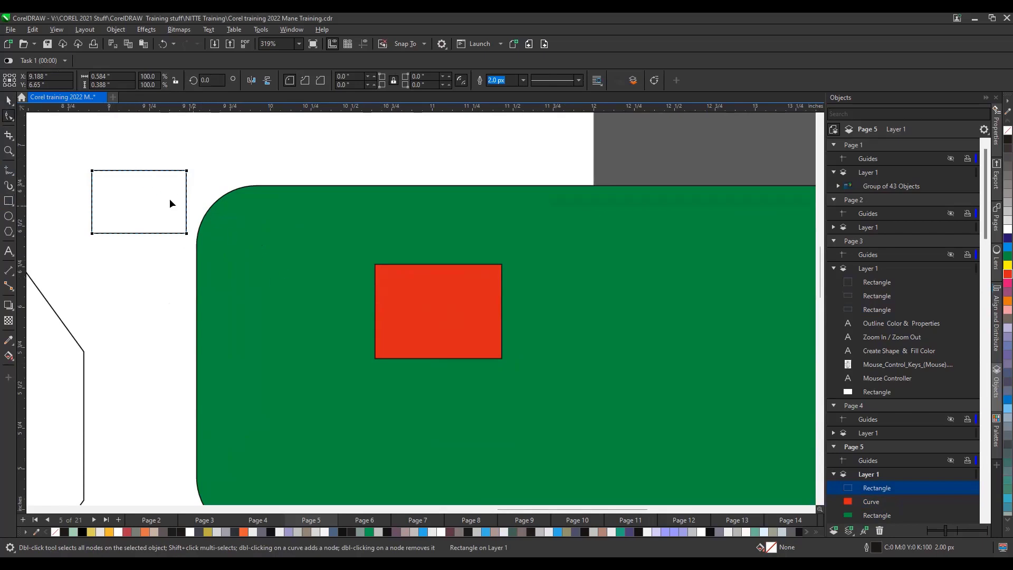
Step: Add a node midway along the red shape's top and bottom edges, pulling both down into a notch and a point
{"action": "left_click", "coordinate": [9, 101]}
{"action": "left_click", "coordinate": [457, 311]}
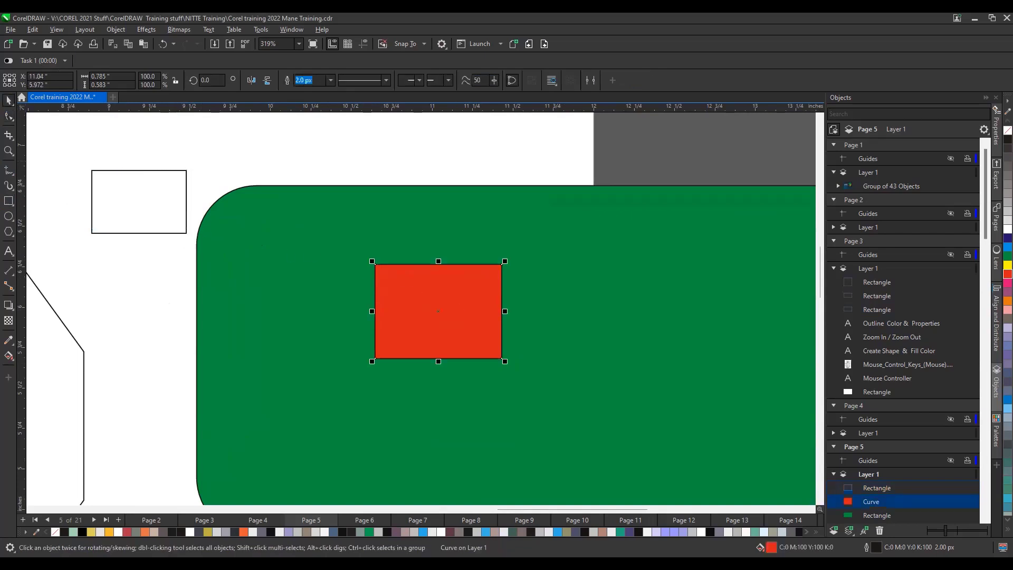
{"action": "left_click", "coordinate": [9, 116]}
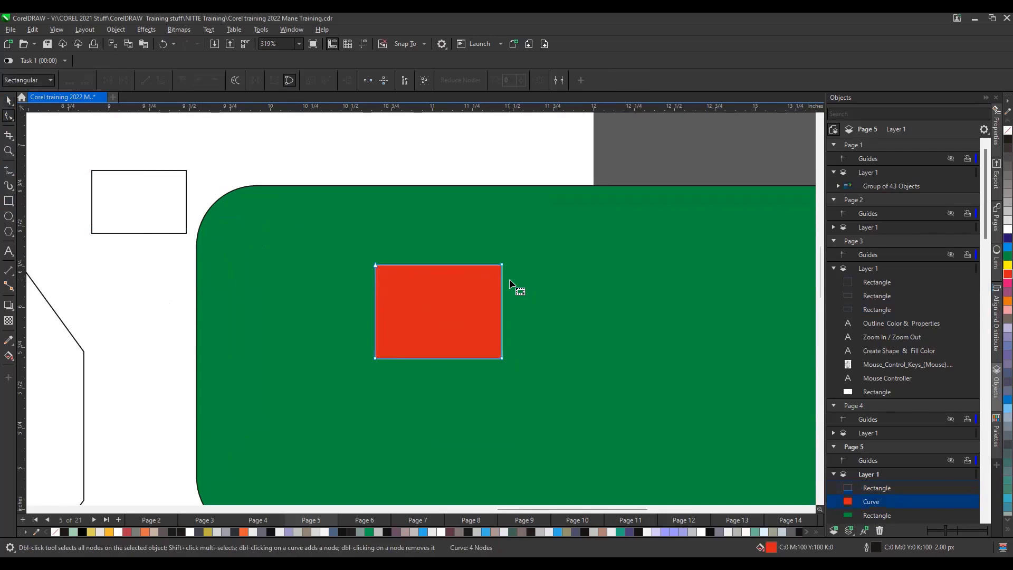
{"action": "double_click", "coordinate": [439, 264]}
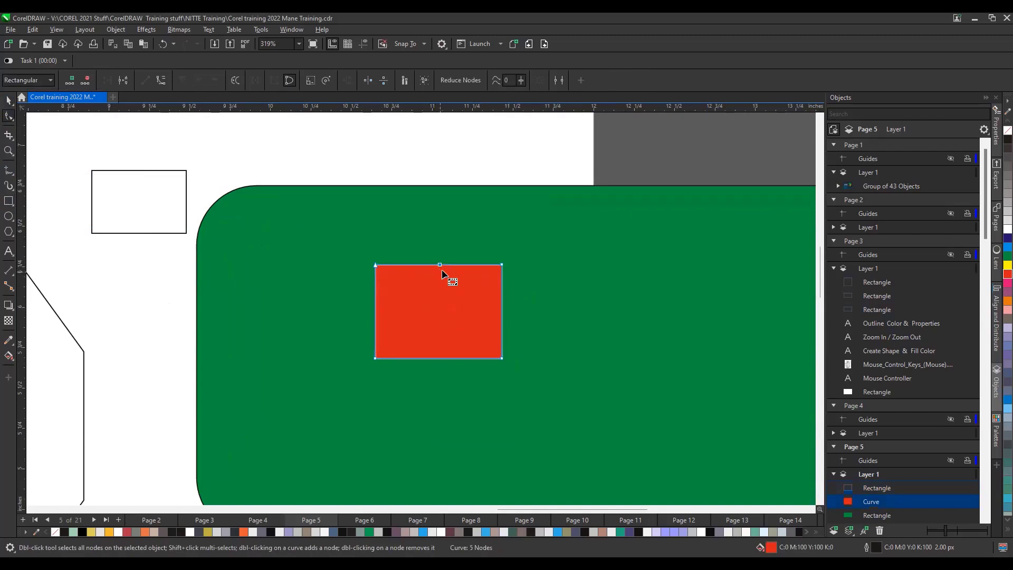
{"action": "scroll", "coordinate": [441, 269], "scroll_direction": "up", "scroll_amount": 2}
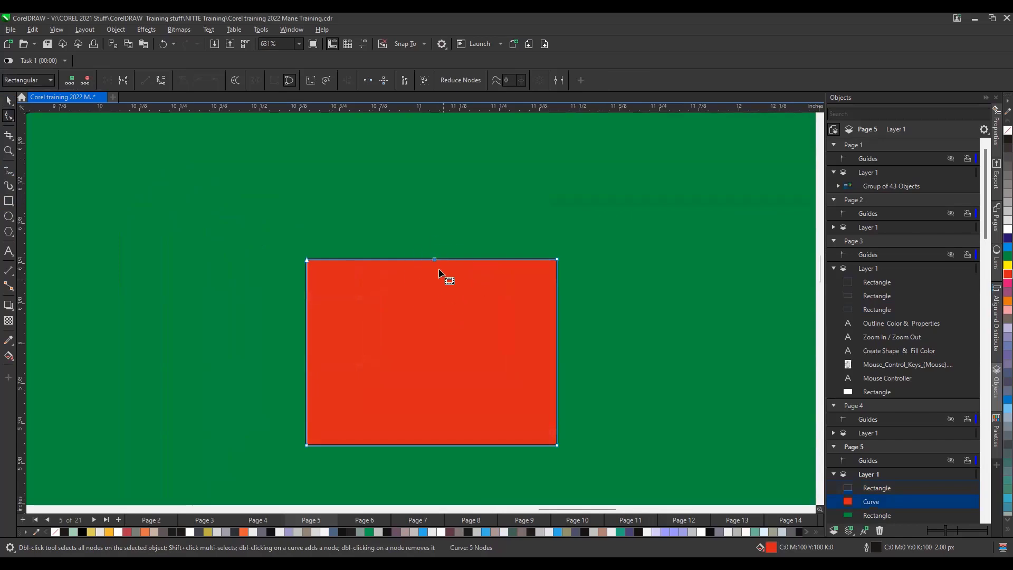
{"action": "left_click_drag", "start_coordinate": [436, 260], "coordinate": [438, 312]}
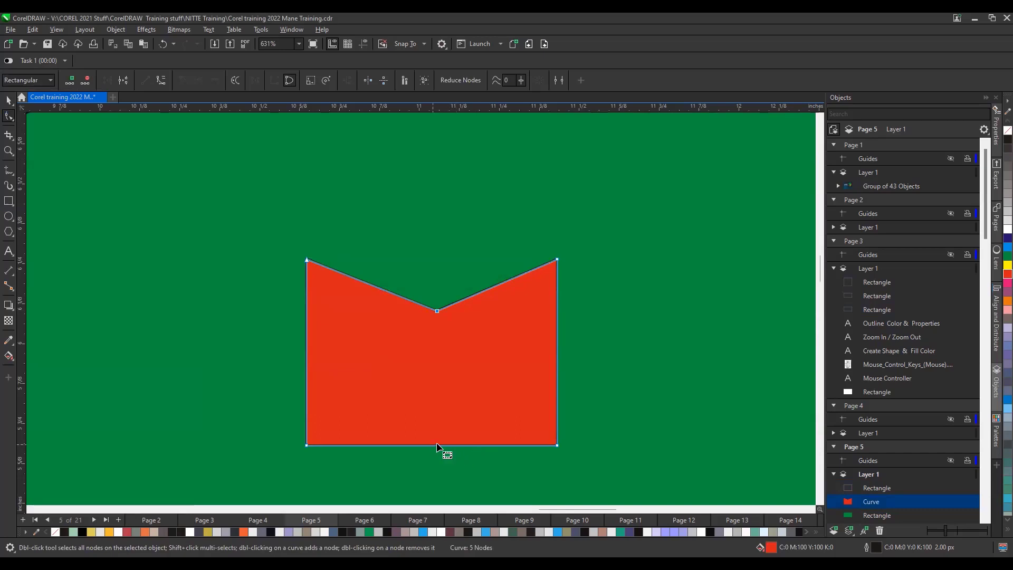
{"action": "left_click_drag", "start_coordinate": [432, 444], "coordinate": [434, 477]}
{"action": "scroll", "coordinate": [495, 417], "scroll_direction": "down", "scroll_amount": 1}
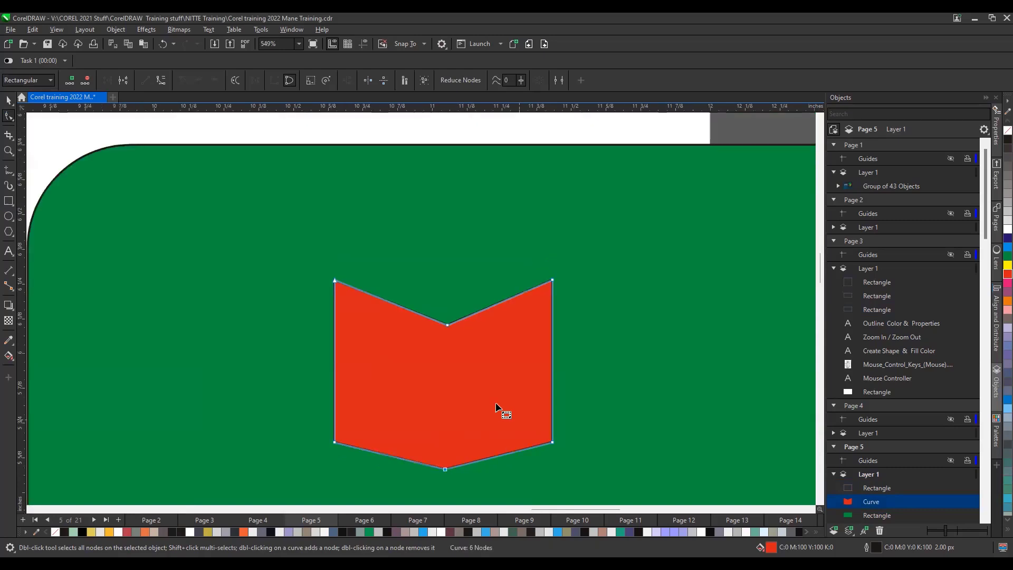
Step: Convert the red shape's straight left edge to a curve and bend it into an S shape with its handles
{"action": "scroll", "coordinate": [653, 295], "scroll_direction": "down", "scroll_amount": 2}
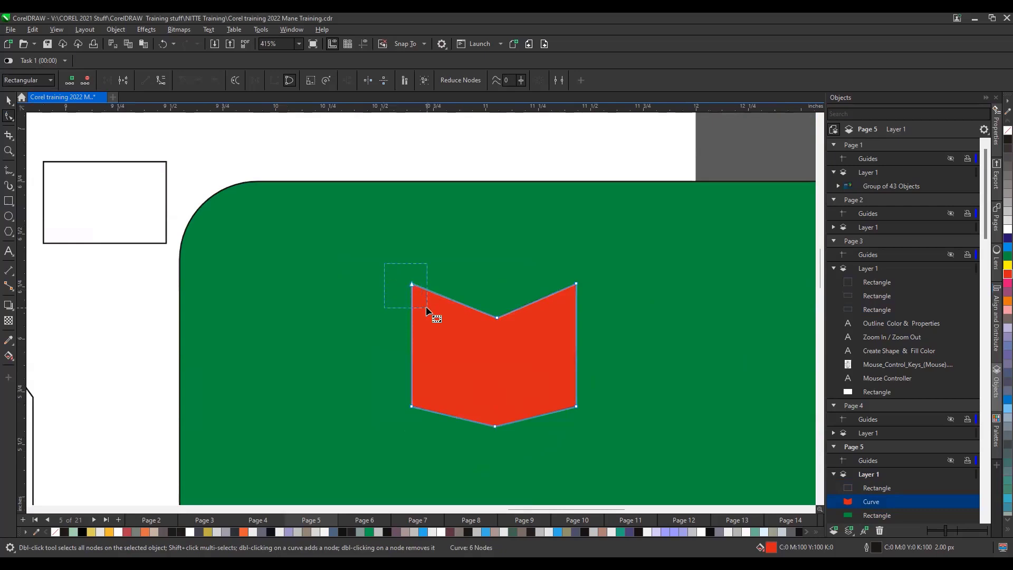
{"action": "left_click_drag", "start_coordinate": [428, 311], "coordinate": [428, 313]}
{"action": "left_click", "coordinate": [161, 81]}
{"action": "left_click_drag", "start_coordinate": [409, 324], "coordinate": [330, 324]}
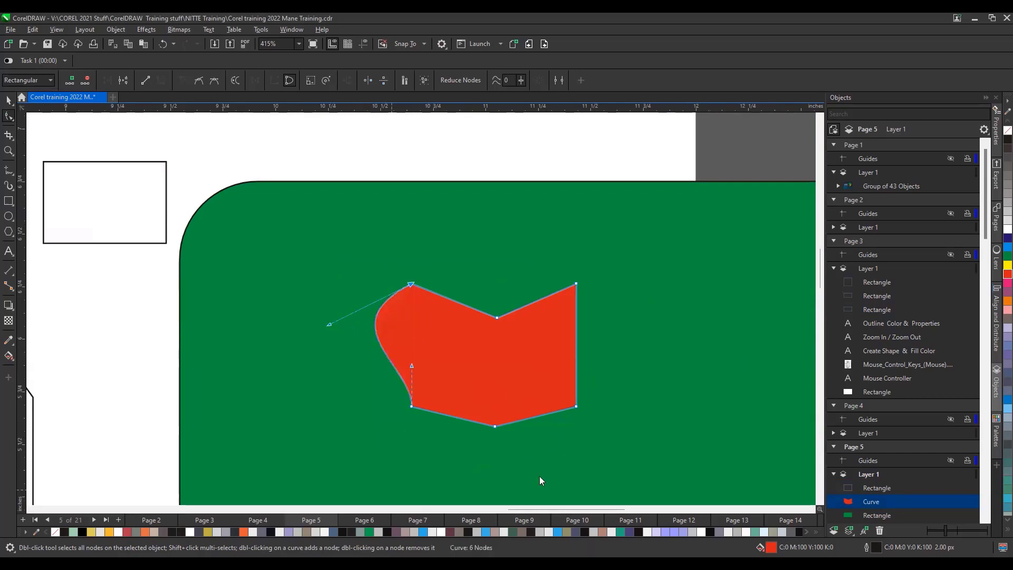
{"action": "left_click_drag", "start_coordinate": [411, 364], "coordinate": [480, 378]}
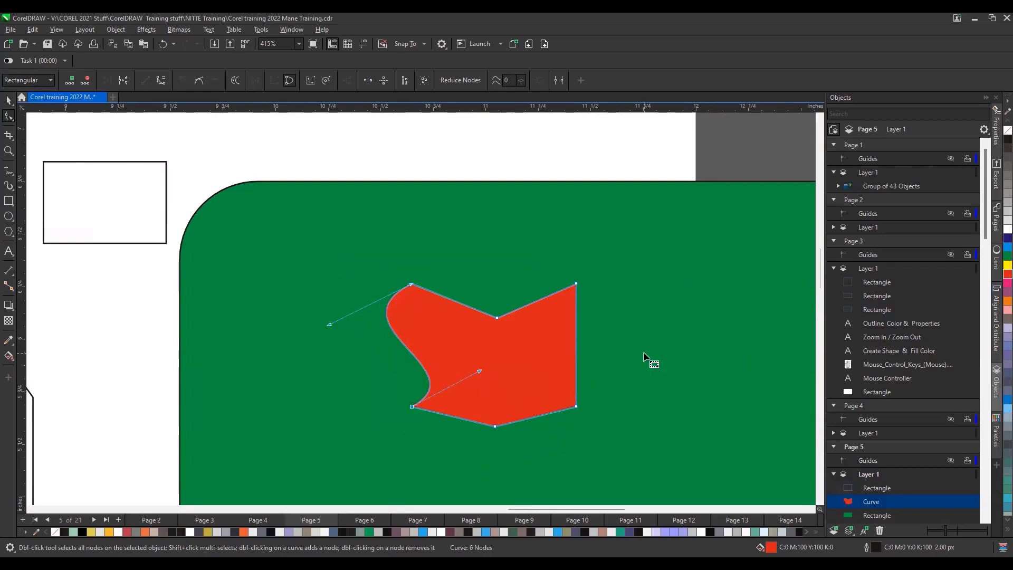
Step: Round all four corners of the small unfilled rectangle to about 0.097 inches with the Shape tool
{"action": "left_click", "coordinate": [114, 164]}
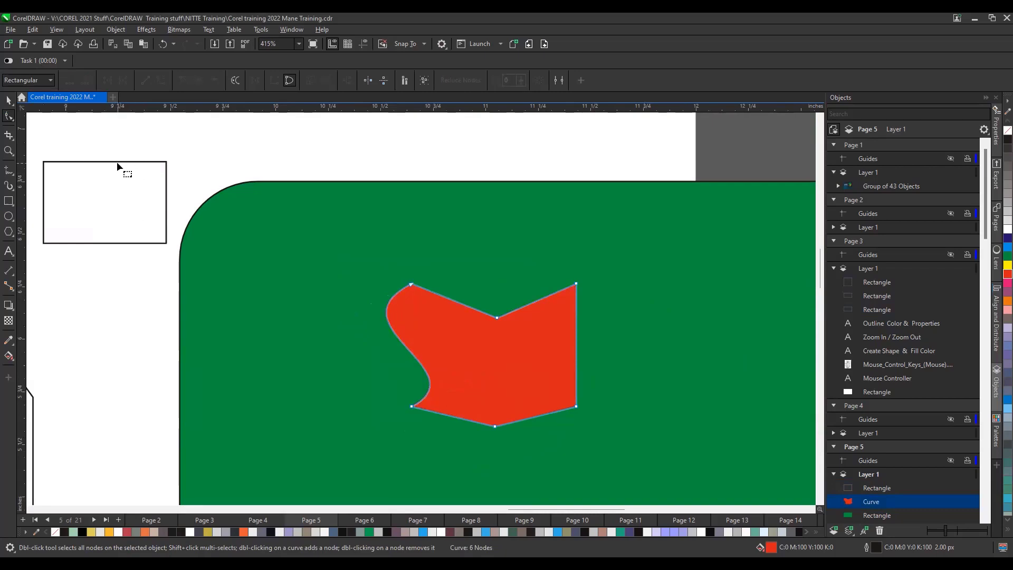
{"action": "left_click", "coordinate": [119, 162]}
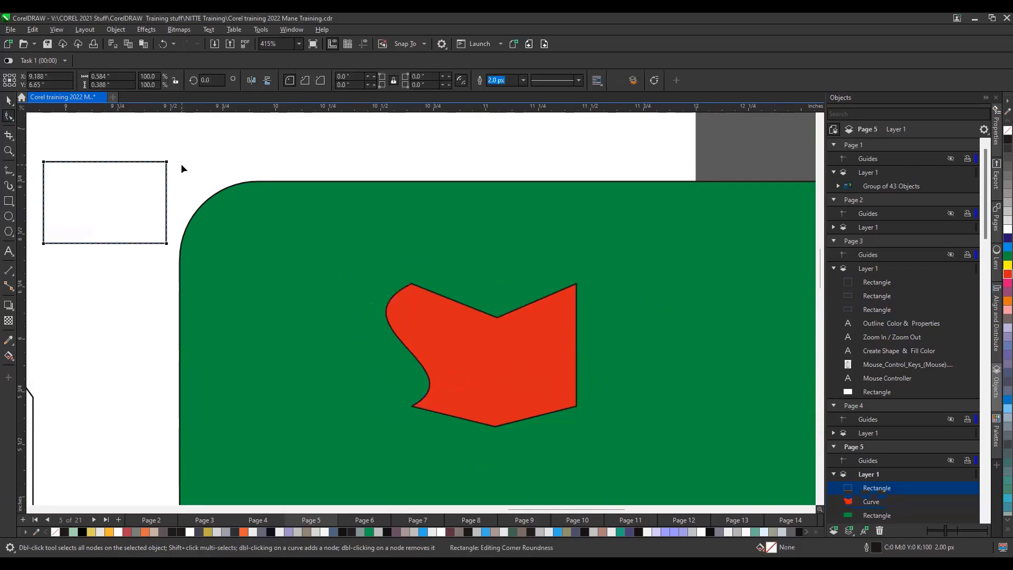
{"action": "left_click", "coordinate": [9, 100]}
{"action": "left_click", "coordinate": [138, 182]}
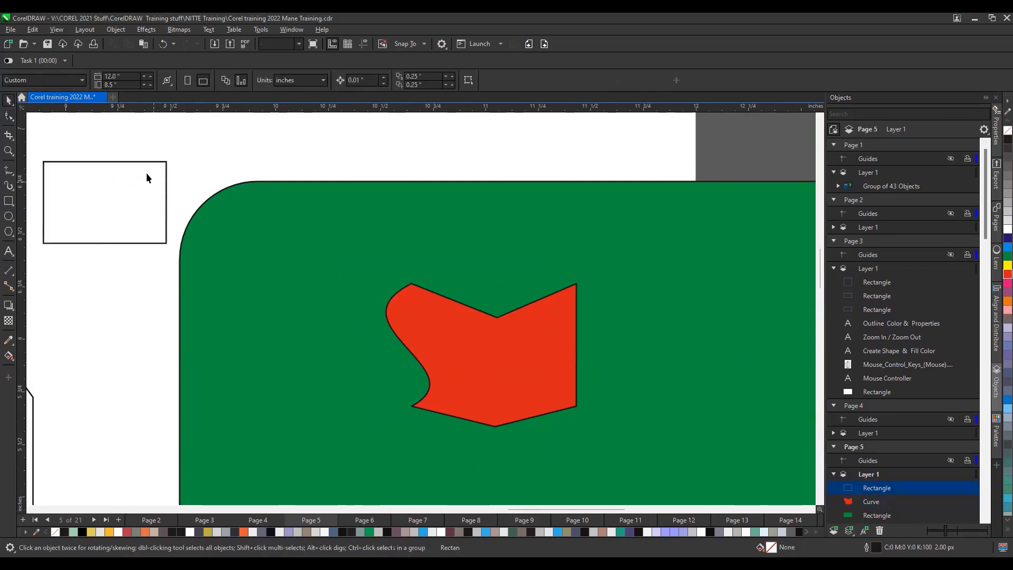
{"action": "left_click", "coordinate": [150, 163]}
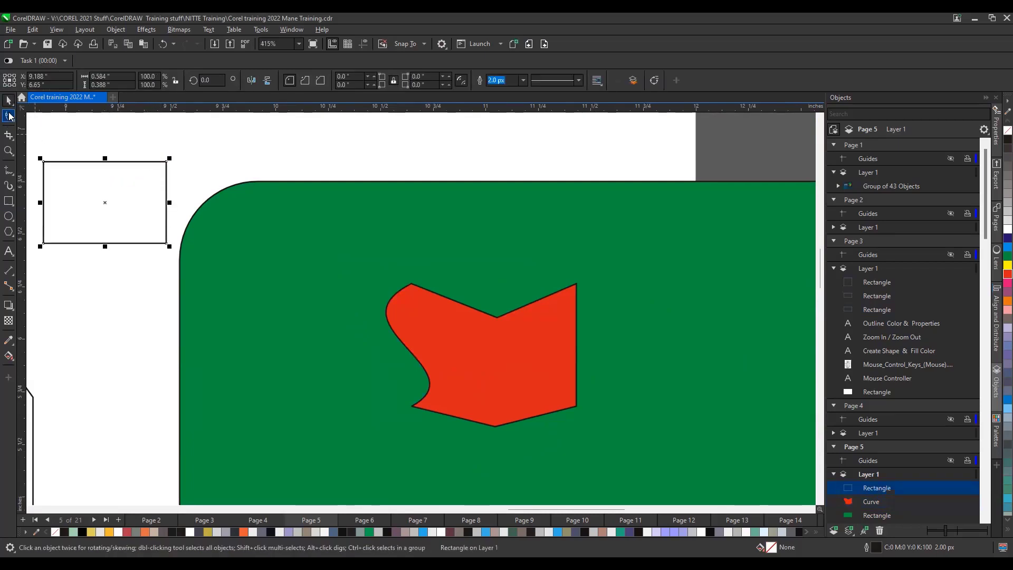
{"action": "left_click", "coordinate": [9, 116]}
{"action": "mouse_move", "coordinate": [46, 164]}
{"action": "left_mouse_down"}
{"action": "mouse_move", "coordinate": [77, 186]}
{"action": "mouse_move", "coordinate": [80, 167]}
{"action": "mouse_move", "coordinate": [64, 162]}
{"action": "left_mouse_up"}
{"action": "key", "text": "space"}
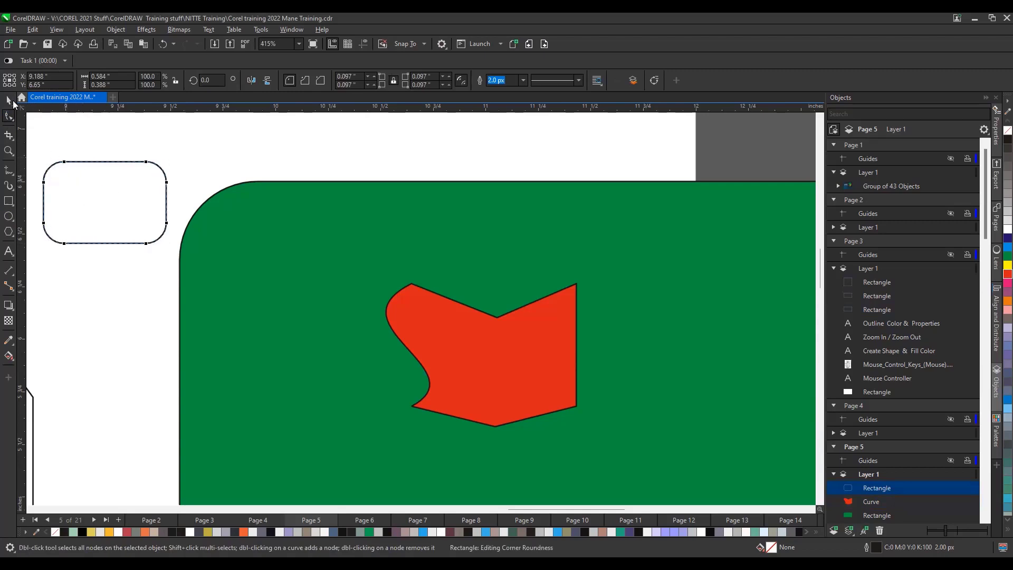
Step: Convert the small rounded rectangle to curves
{"action": "right_click", "coordinate": [105, 197]}
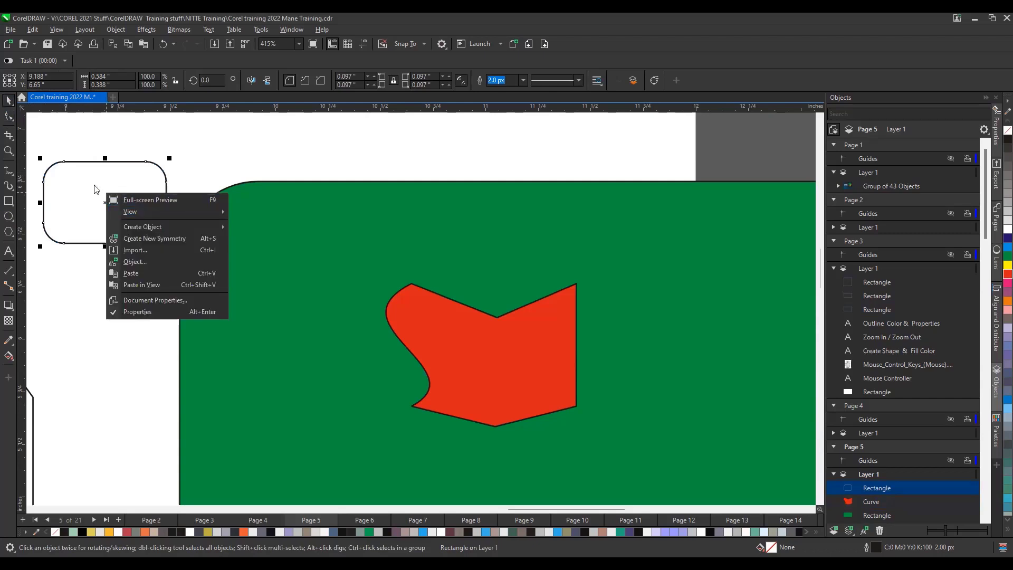
{"action": "left_click", "coordinate": [148, 148]}
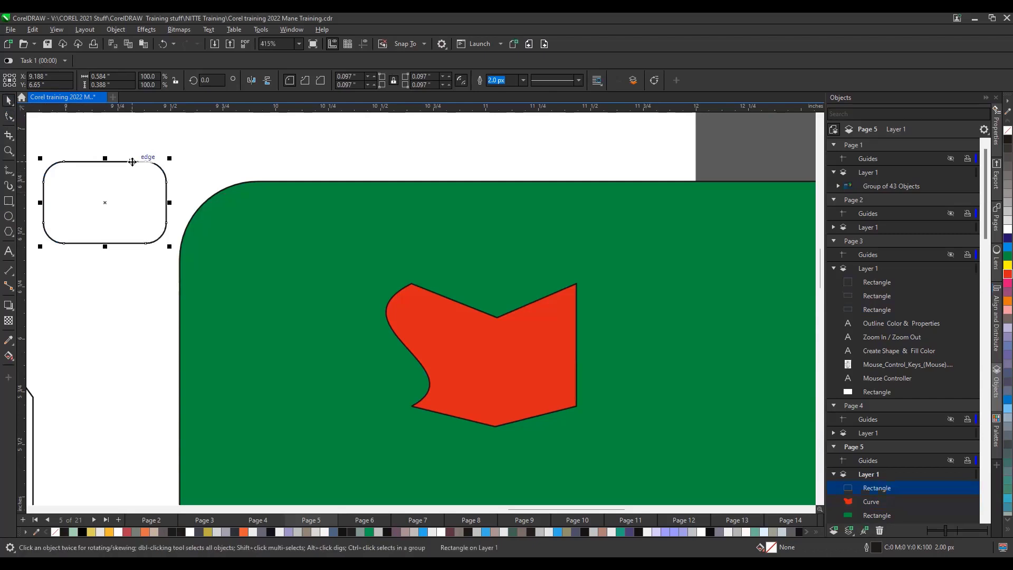
{"action": "right_click", "coordinate": [132, 162]}
{"action": "left_click", "coordinate": [163, 166]}
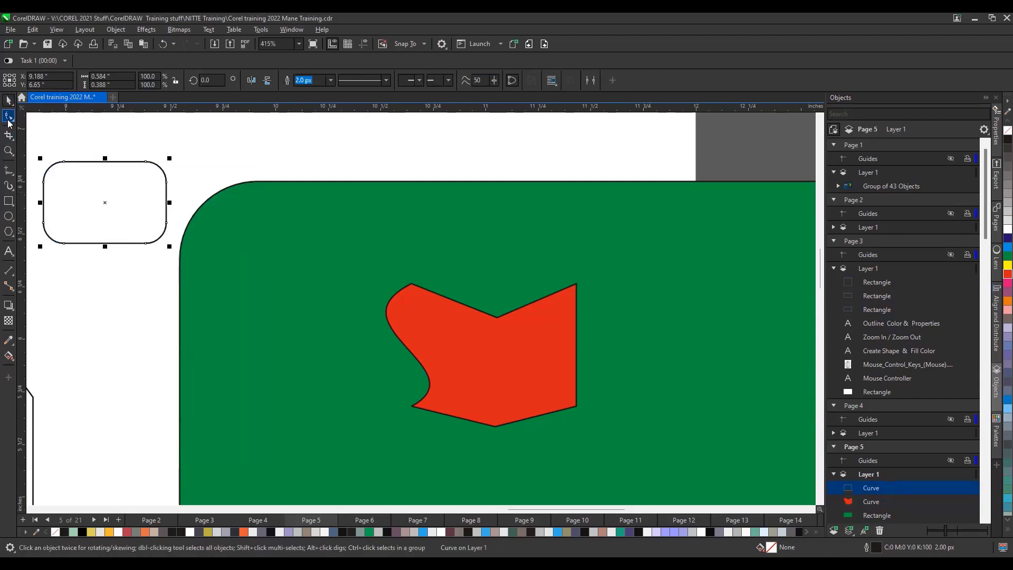
Step: Raise a new node on the rounded shape's top edge about 0.105 inches and lower its two bottom nodes about 0.33 inches
{"action": "key", "text": "space"}
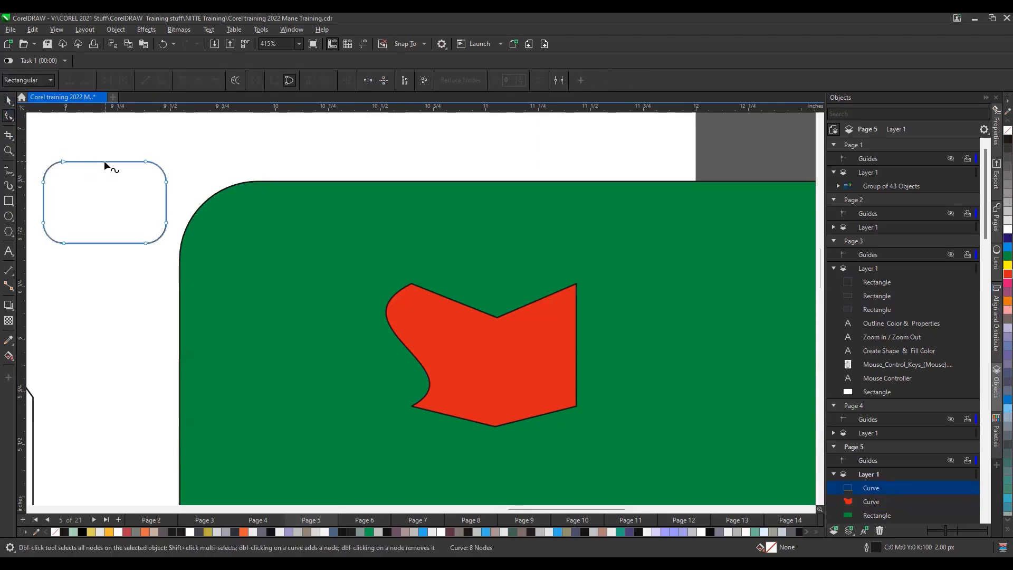
{"action": "left_click_drag", "start_coordinate": [105, 161], "coordinate": [104, 141]}
{"action": "double_click", "coordinate": [105, 163]}
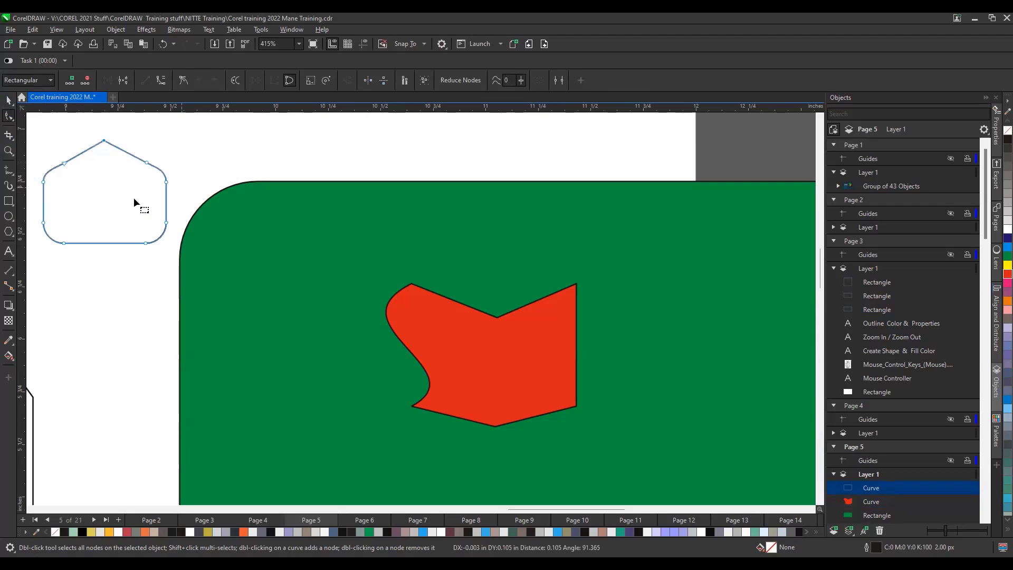
{"action": "left_click_drag", "start_coordinate": [53, 229], "coordinate": [143, 314]}
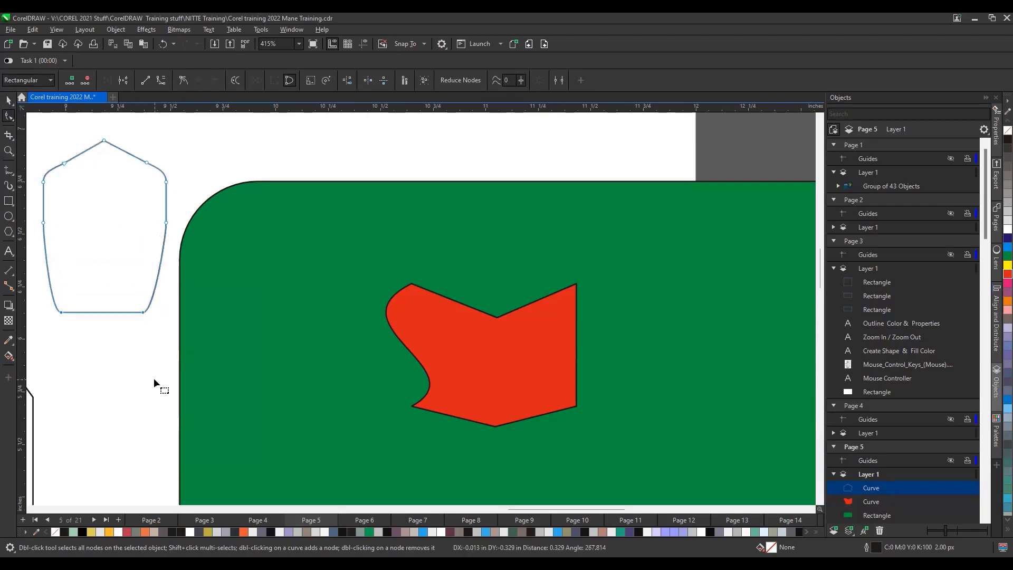
Step: Add a node midway along the unfilled shape's right edge and pull it inward to form a V-shaped notch
{"action": "left_click", "coordinate": [163, 200]}
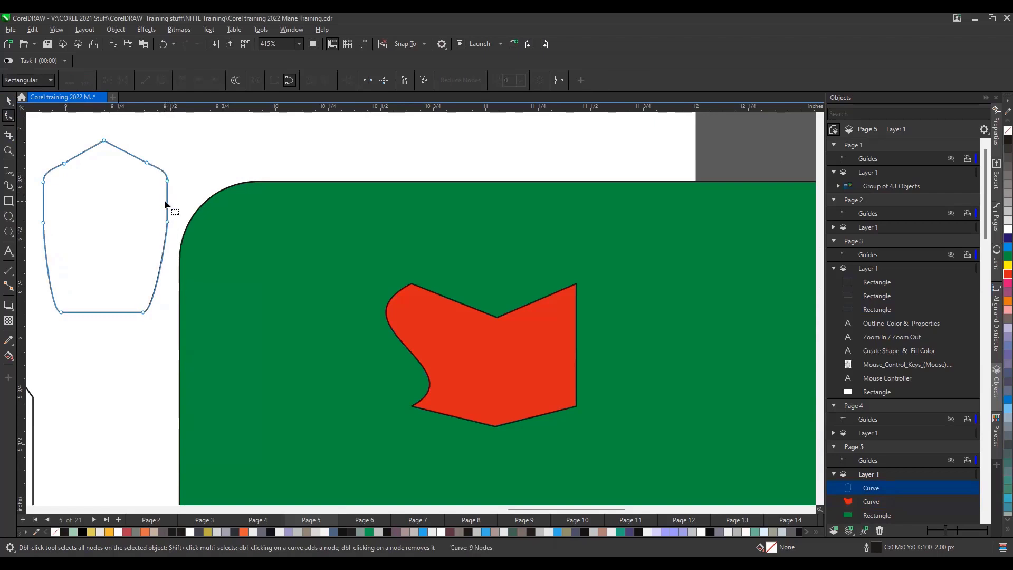
{"action": "left_click_drag", "start_coordinate": [167, 200], "coordinate": [138, 206]}
{"action": "double_click", "coordinate": [167, 201]}
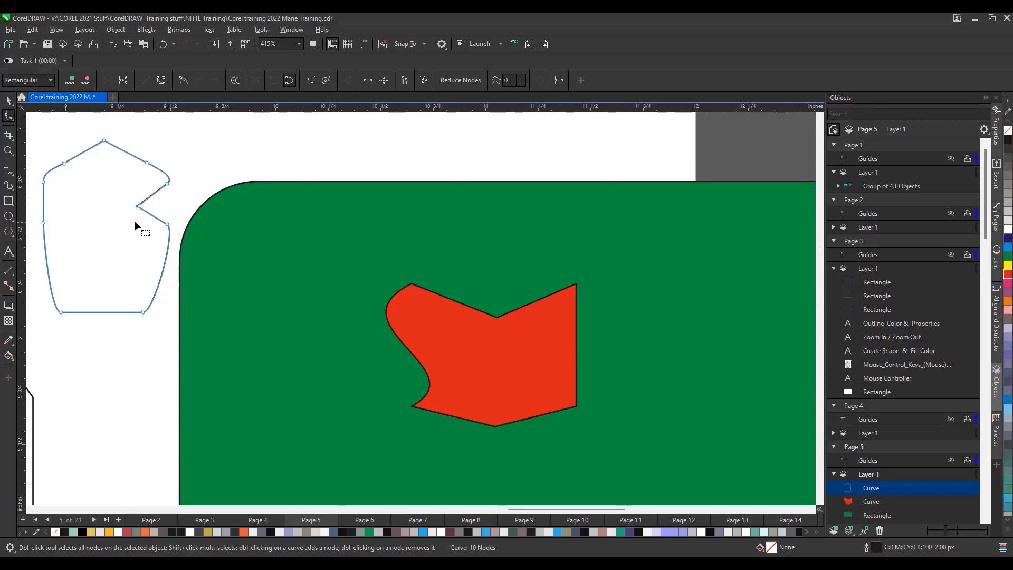
Step: Delete the nodes at the notch's upper and lower outer corners, and add a node on the notch's upper edge
{"action": "scroll", "coordinate": [153, 189], "scroll_direction": "up", "scroll_amount": 2}
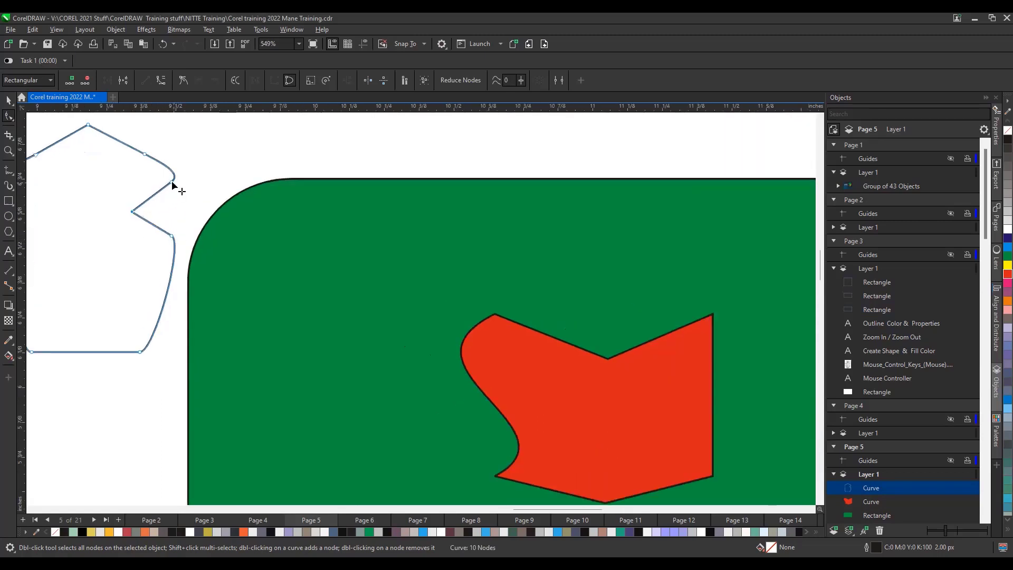
{"action": "double_click", "coordinate": [171, 182]}
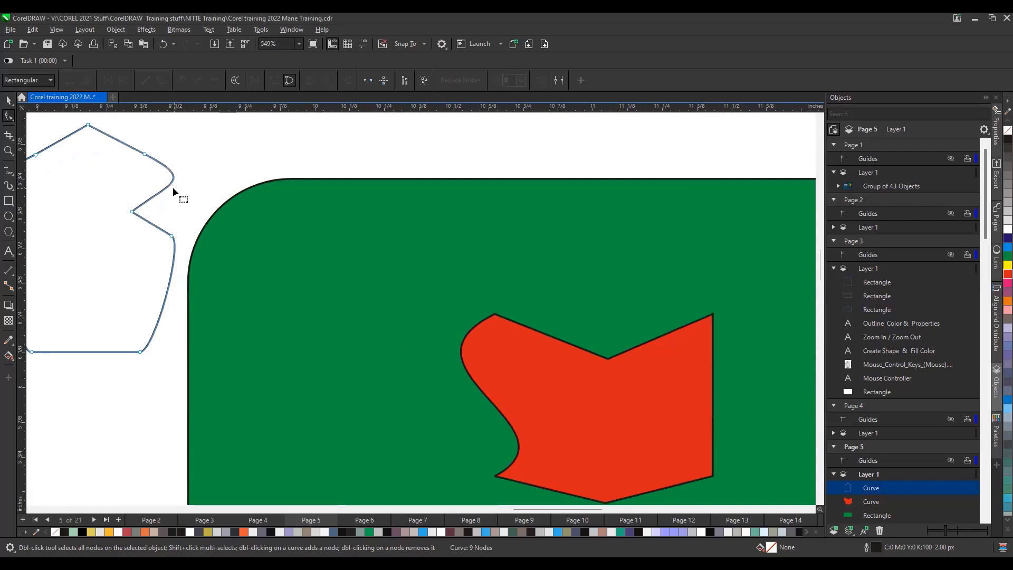
{"action": "double_click", "coordinate": [163, 187]}
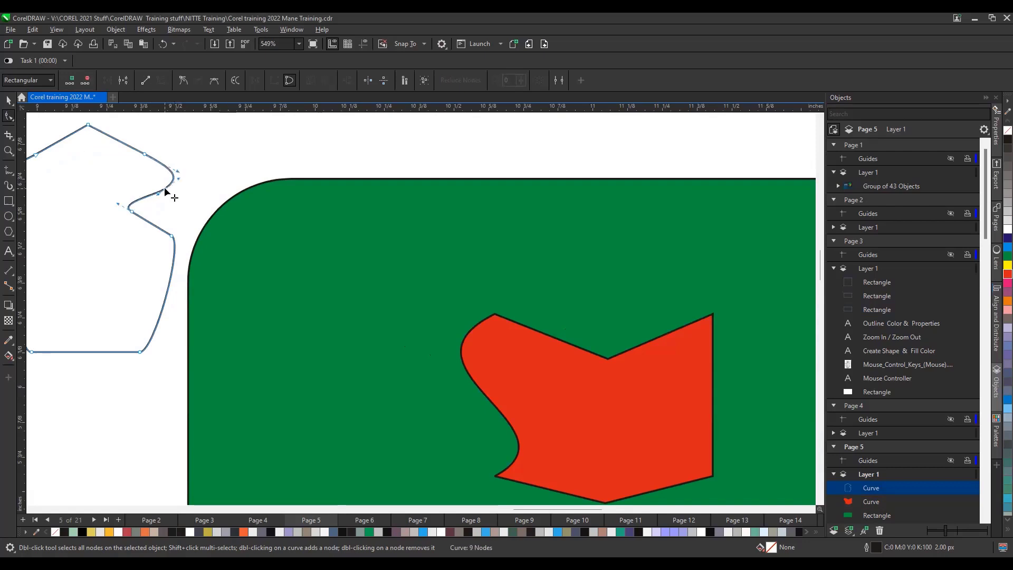
{"action": "double_click", "coordinate": [172, 236]}
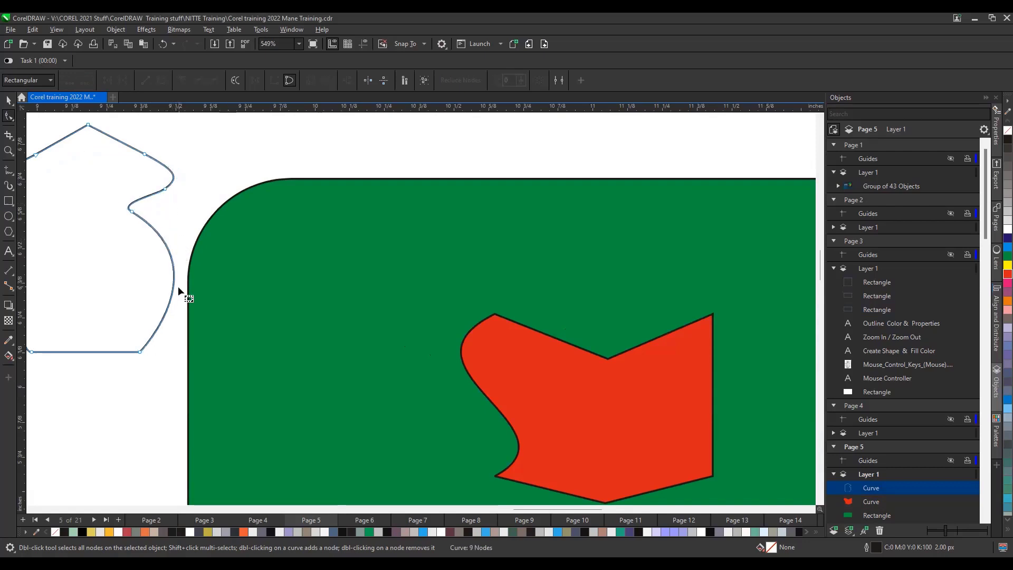
{"action": "scroll", "coordinate": [178, 286], "scroll_direction": "down", "scroll_amount": 2}
Step: Delete the unfilled shape's peak node together with the adjacent node on its upper-right slope
{"action": "left_click_drag", "start_coordinate": [125, 201], "coordinate": [172, 217]}
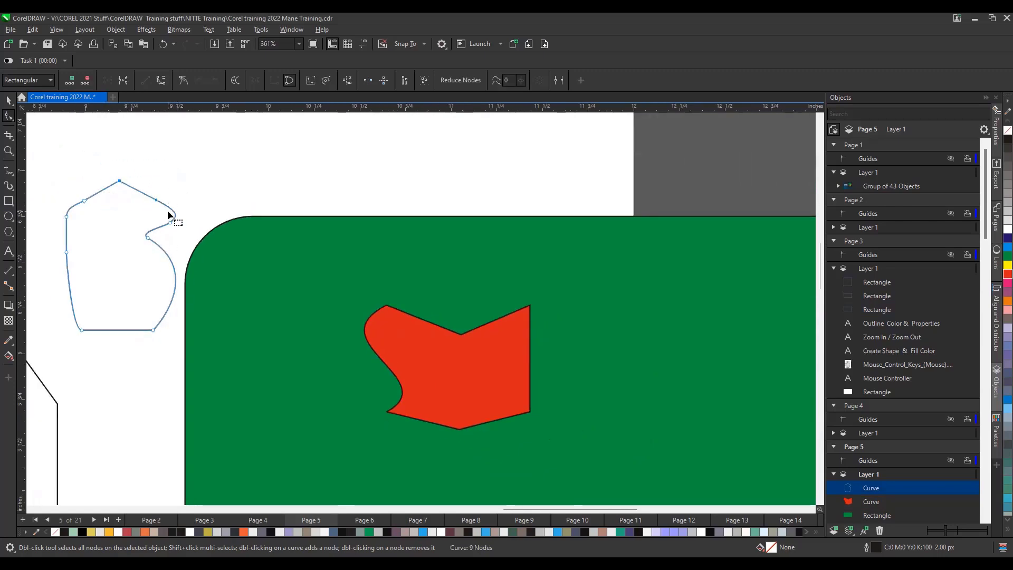
{"action": "key", "text": "Delete"}
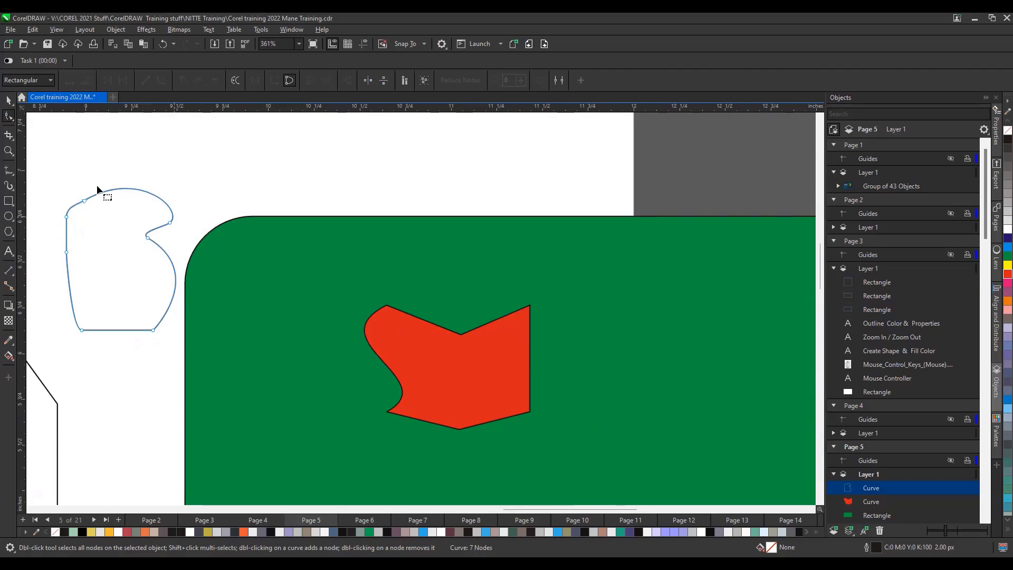
{"action": "scroll", "coordinate": [157, 203], "scroll_direction": "down", "scroll_amount": 3}
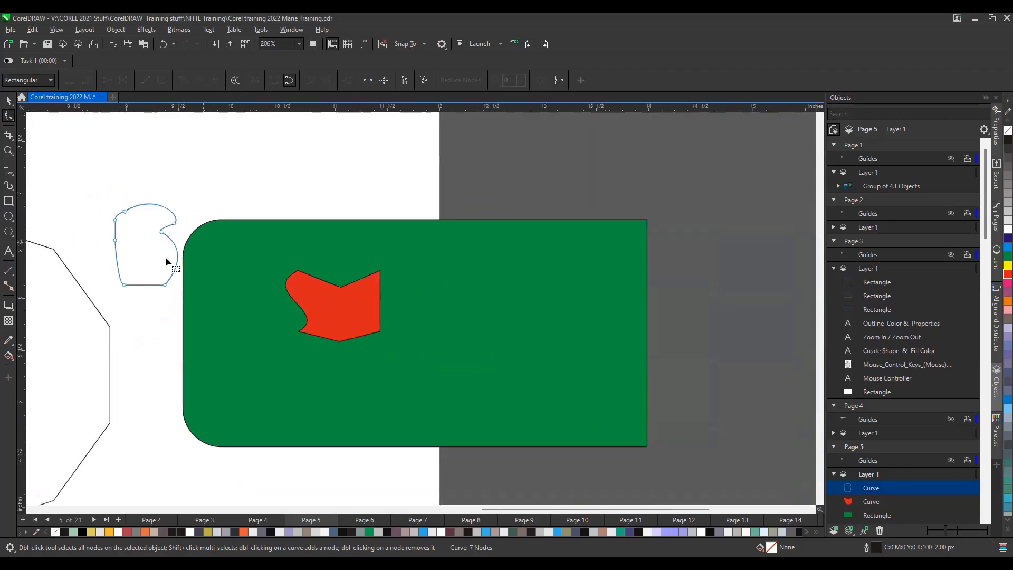
Step: Draw a tall narrow ellipse about 0.354 by 1.061 inches over the green rounded rectangle, beside the red shape
{"action": "left_click", "coordinate": [7, 217]}
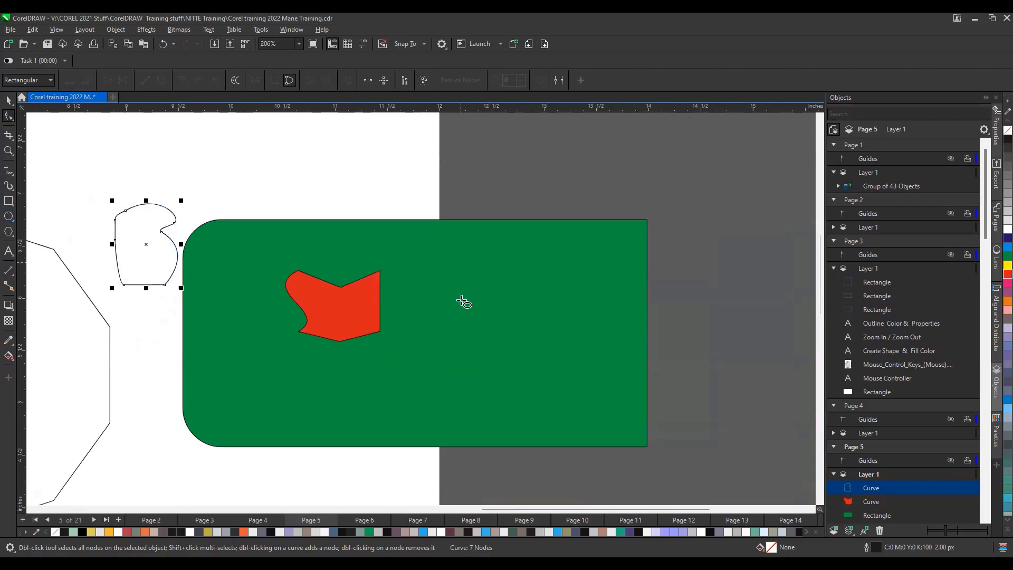
{"action": "left_click_drag", "start_coordinate": [474, 311], "coordinate": [499, 373]}
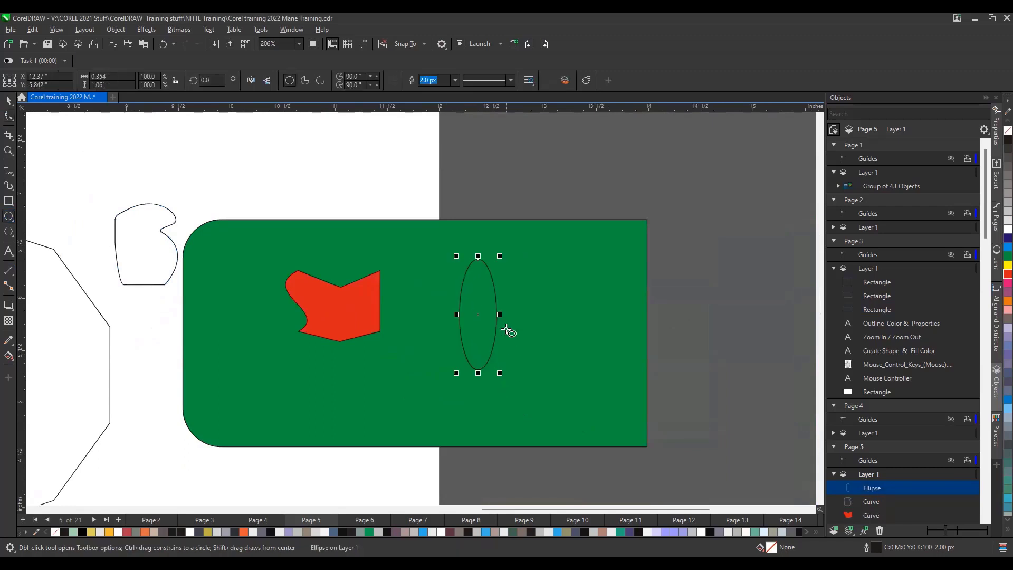
Step: Convert the green rounded rectangle to curves and display its nodes
{"action": "left_click", "coordinate": [479, 285]}
{"action": "right_click", "coordinate": [479, 285]}
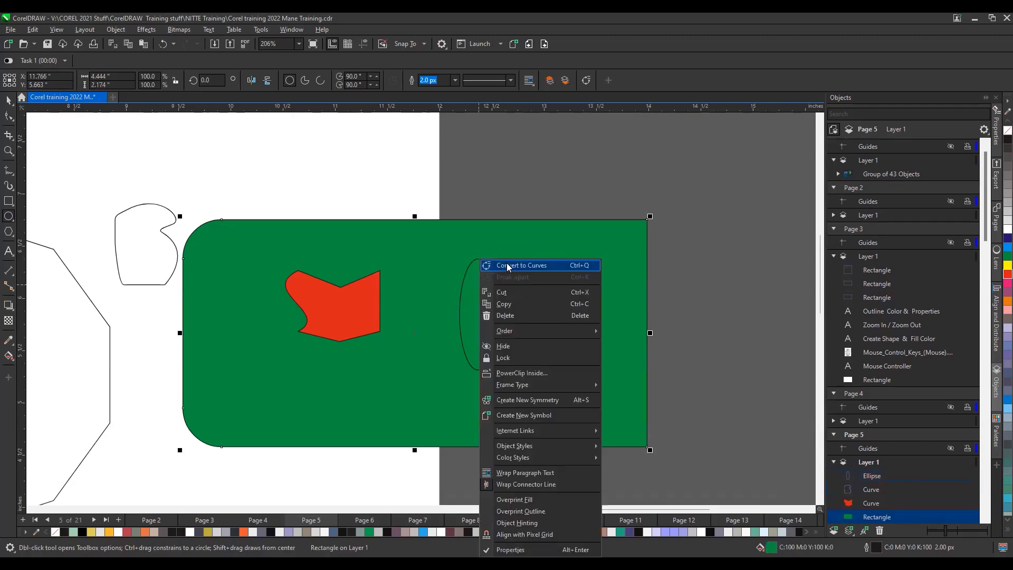
{"action": "left_click", "coordinate": [509, 265]}
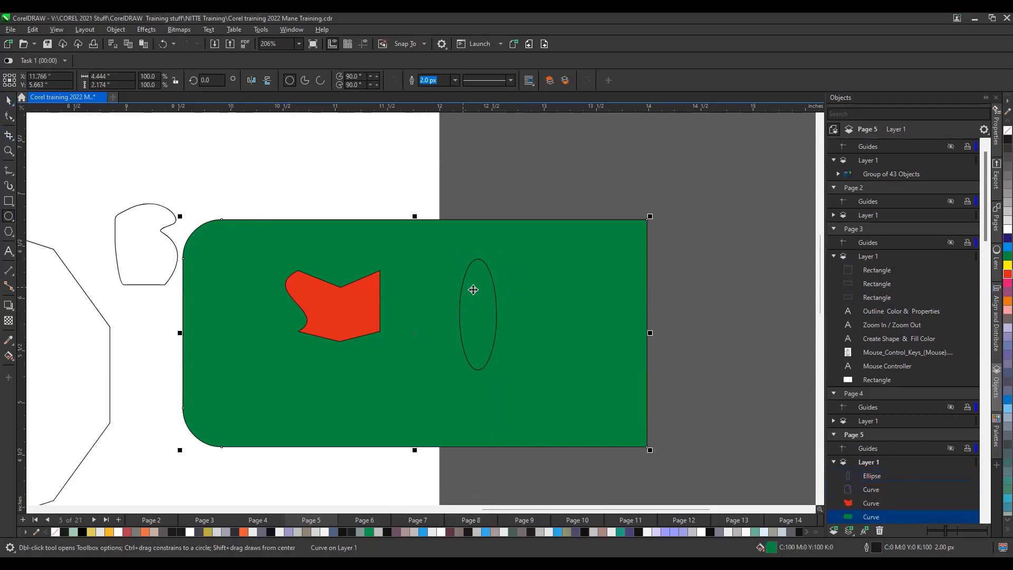
{"action": "left_click", "coordinate": [464, 287]}
{"action": "key", "text": "F10"}
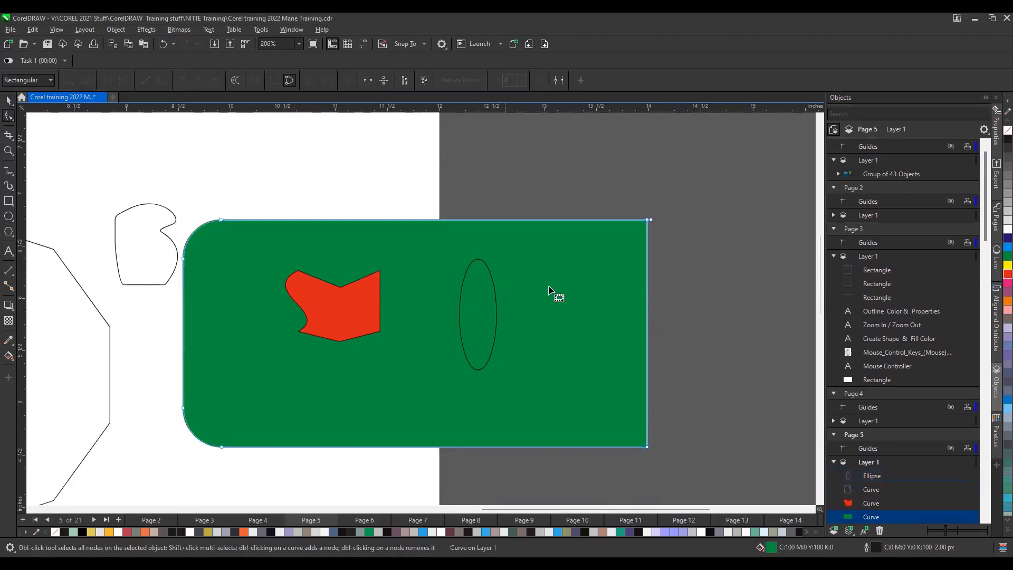
Step: Delete the large green shape behind the red shape and the ellipse
{"action": "left_click", "coordinate": [7, 101]}
{"action": "left_click", "coordinate": [537, 264]}
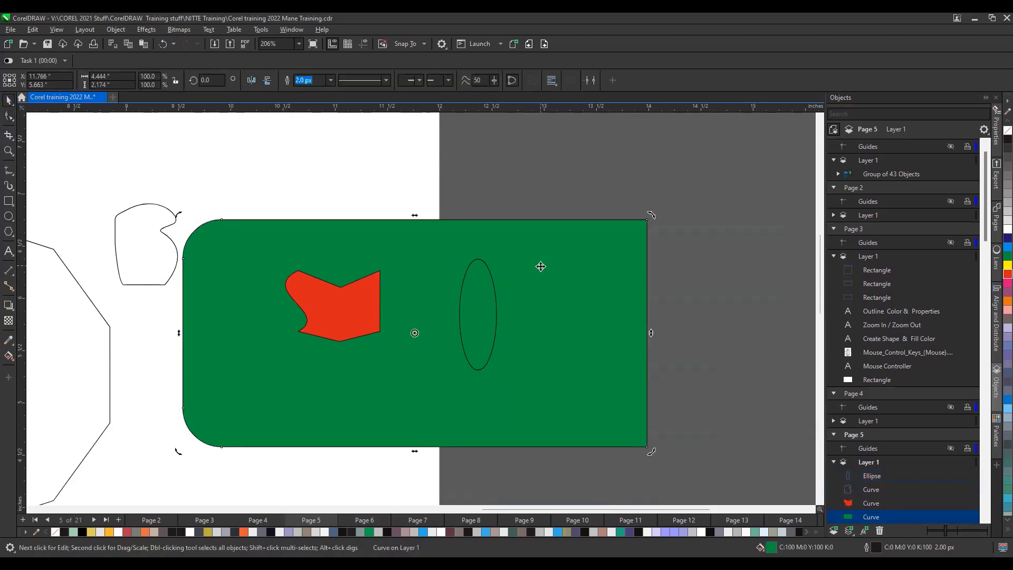
{"action": "key", "text": "Delete"}
Step: Move the ellipse to the blank area below and left of the red shape and fill it with blue (C:100 M:0 Y:0 K:0)
{"action": "left_click_drag", "start_coordinate": [496, 314], "coordinate": [271, 408]}
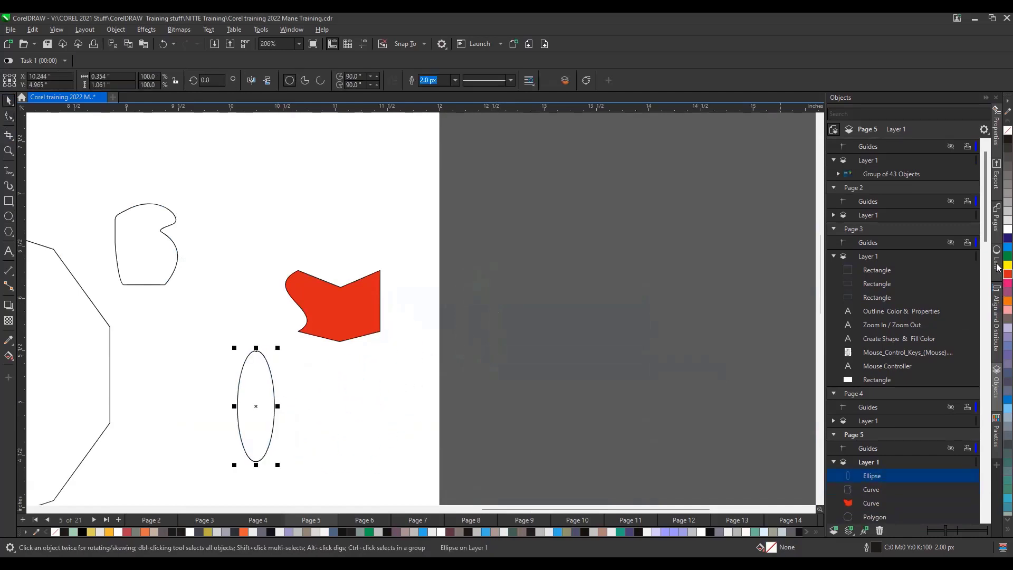
{"action": "left_click", "coordinate": [1007, 247]}
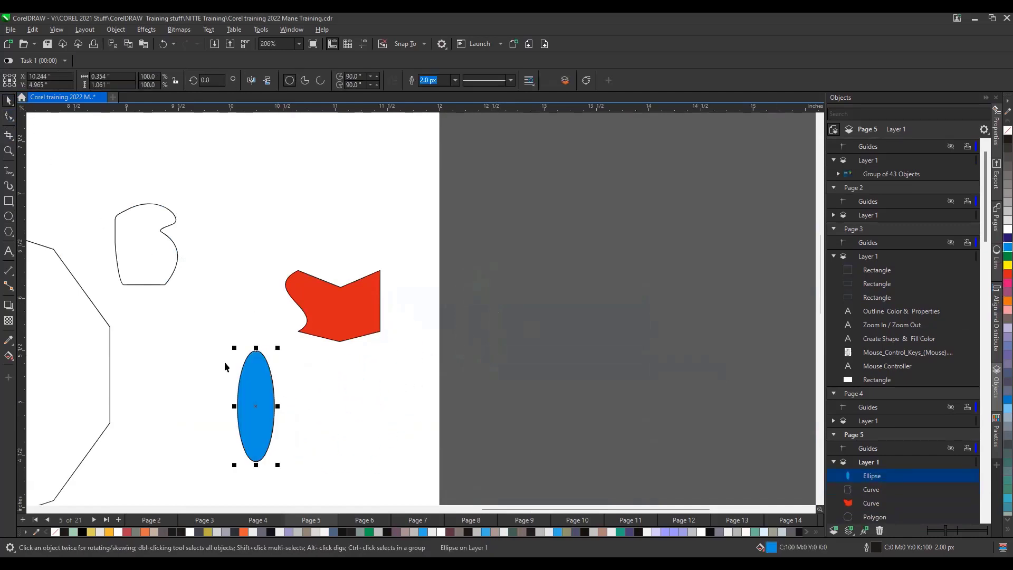
Step: Convert the blue ellipse to curves and shape its top into a sharp point with a cusp node, pulling both handles down inside
{"action": "right_click", "coordinate": [248, 368]}
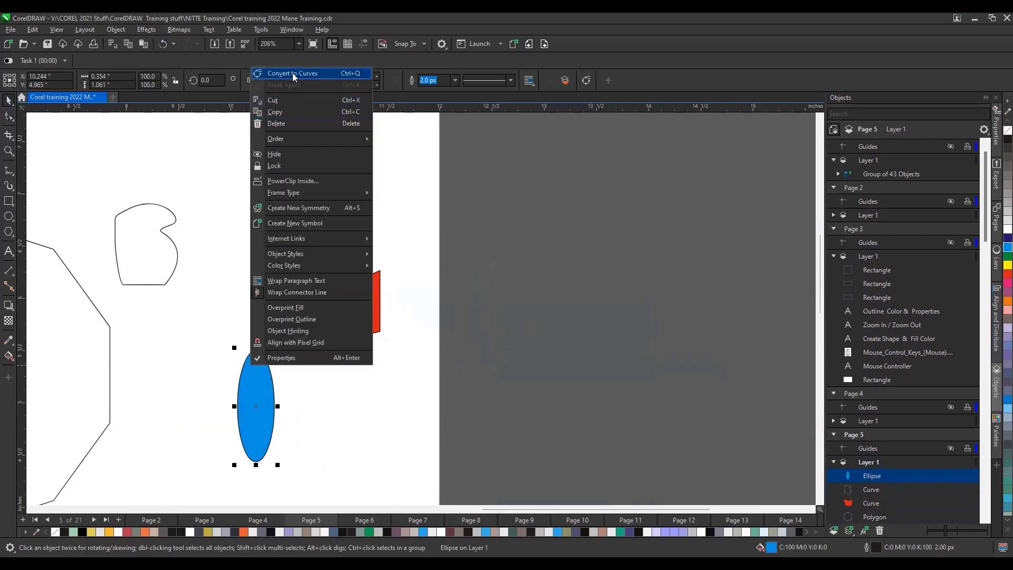
{"action": "left_click", "coordinate": [294, 74]}
{"action": "left_click", "coordinate": [9, 116]}
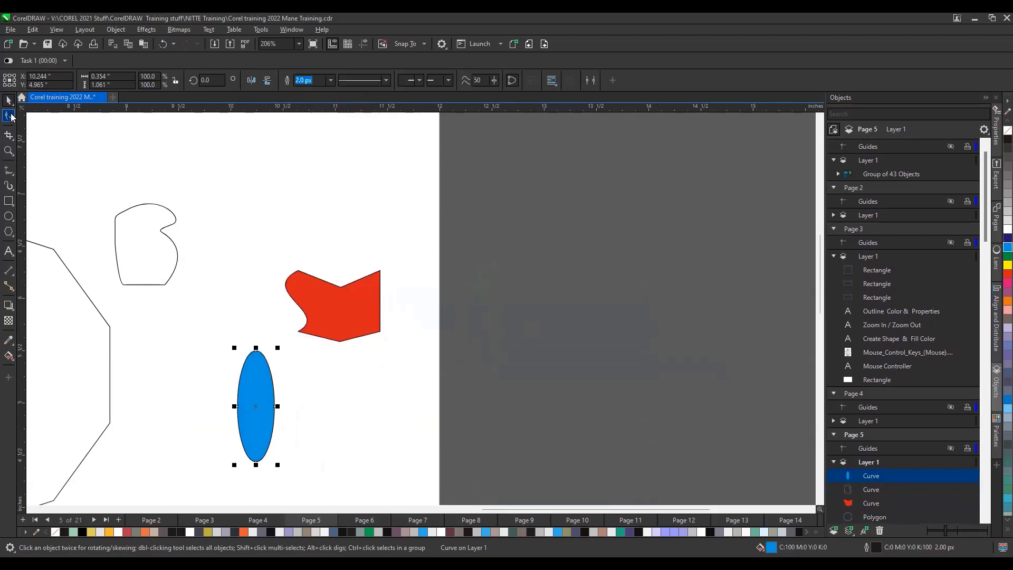
{"action": "scroll", "coordinate": [317, 359], "scroll_direction": "up", "scroll_amount": 1}
{"action": "left_click_drag", "start_coordinate": [211, 309], "coordinate": [267, 365]}
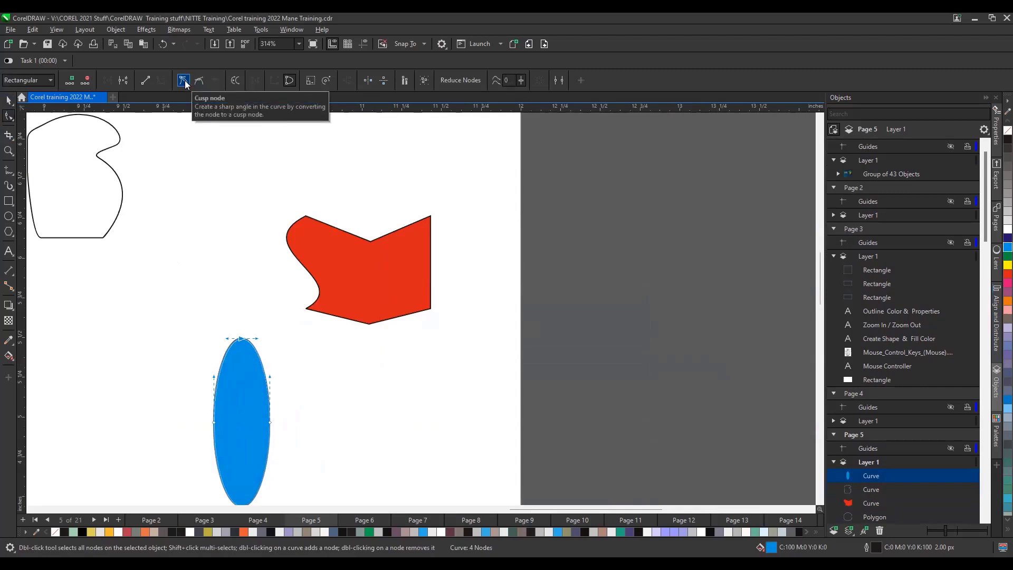
{"action": "left_click", "coordinate": [184, 81]}
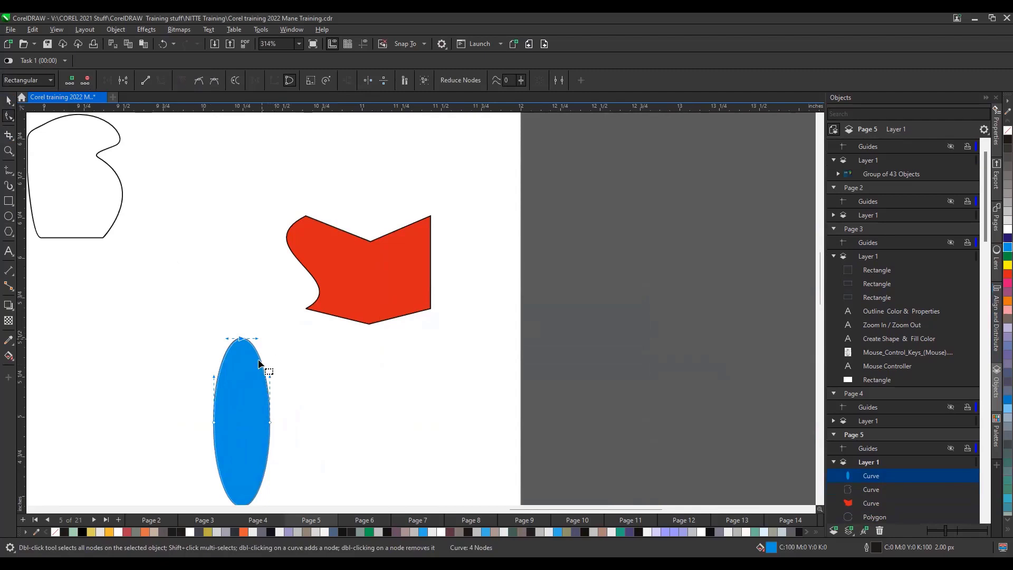
{"action": "left_click_drag", "start_coordinate": [258, 341], "coordinate": [248, 386]}
{"action": "left_click_drag", "start_coordinate": [227, 340], "coordinate": [238, 392]}
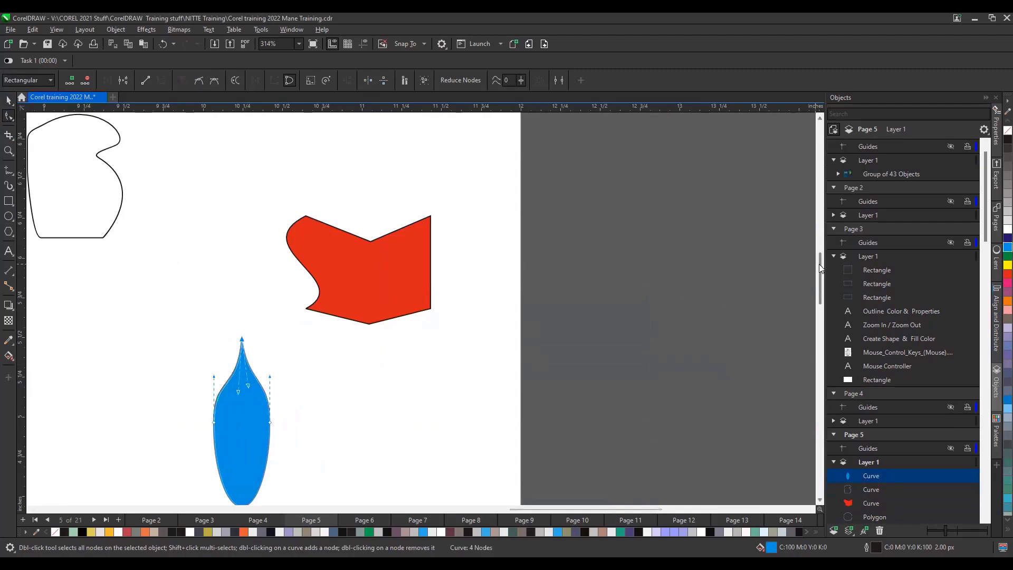
Step: Tilt the handles of the blue shape's smooth bottom node to skew its lower tip
{"action": "mouse_move", "coordinate": [819, 265]}
{"action": "left_mouse_down"}
{"action": "mouse_move", "coordinate": [816, 296]}
{"action": "mouse_move", "coordinate": [816, 281]}
{"action": "left_mouse_up"}
{"action": "left_click_drag", "start_coordinate": [207, 368], "coordinate": [285, 429]}
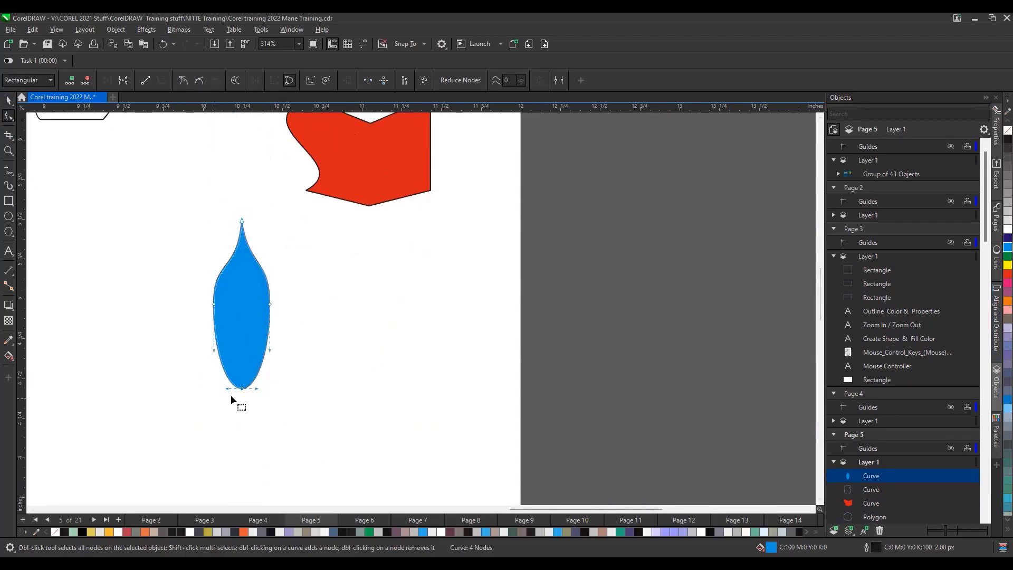
{"action": "left_click_drag", "start_coordinate": [257, 390], "coordinate": [255, 359]}
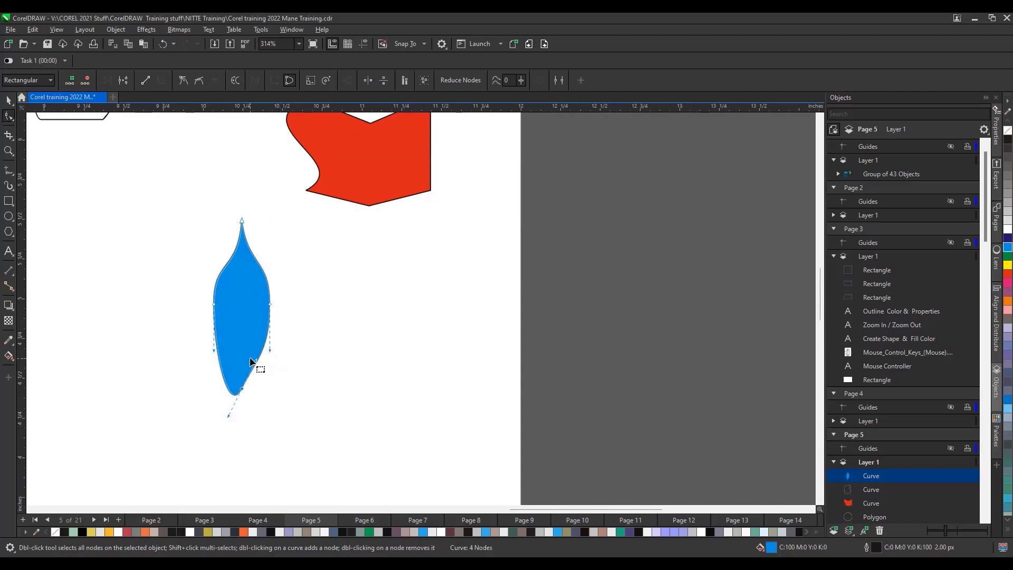
Step: Turn the blue shape's right-side node into a cusp with both handles pulled inward, and move the node slightly outward and down
{"action": "left_click_drag", "start_coordinate": [258, 361], "coordinate": [325, 404]}
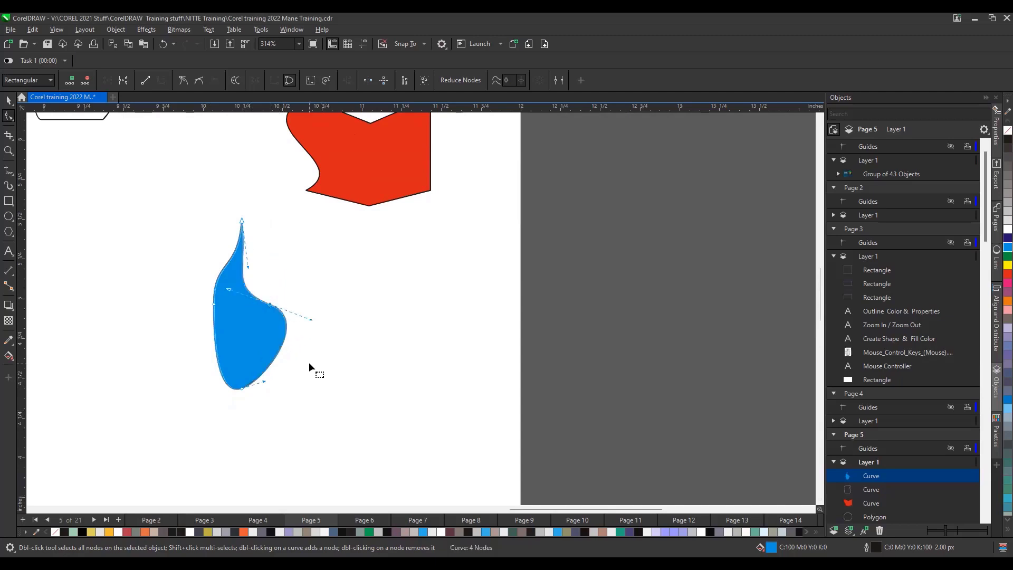
{"action": "key", "text": "ctrl+z"}
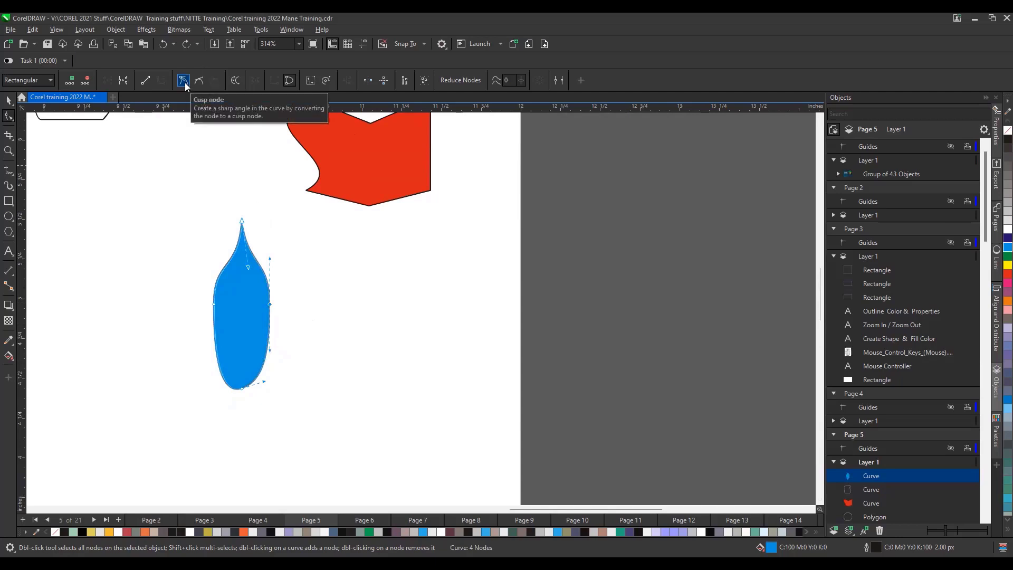
{"action": "key", "text": "c"}
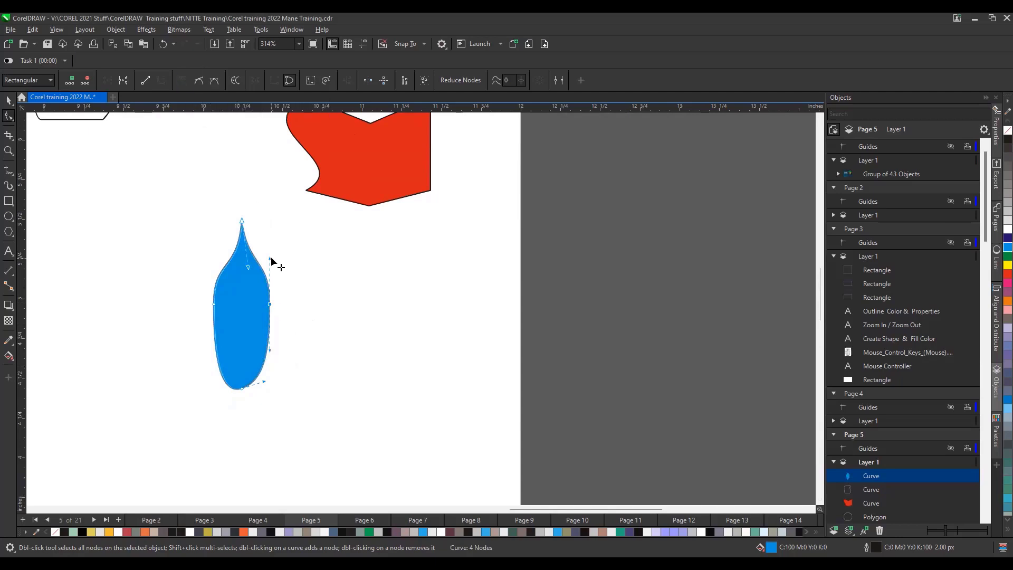
{"action": "left_click_drag", "start_coordinate": [269, 257], "coordinate": [228, 299]}
{"action": "left_click_drag", "start_coordinate": [267, 350], "coordinate": [209, 319]}
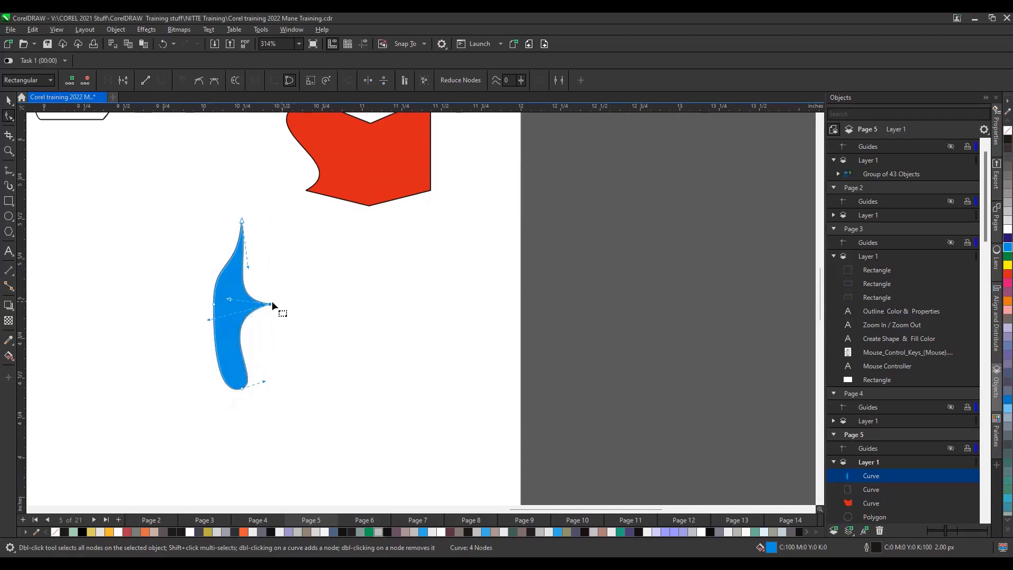
{"action": "left_click_drag", "start_coordinate": [270, 305], "coordinate": [286, 329]}
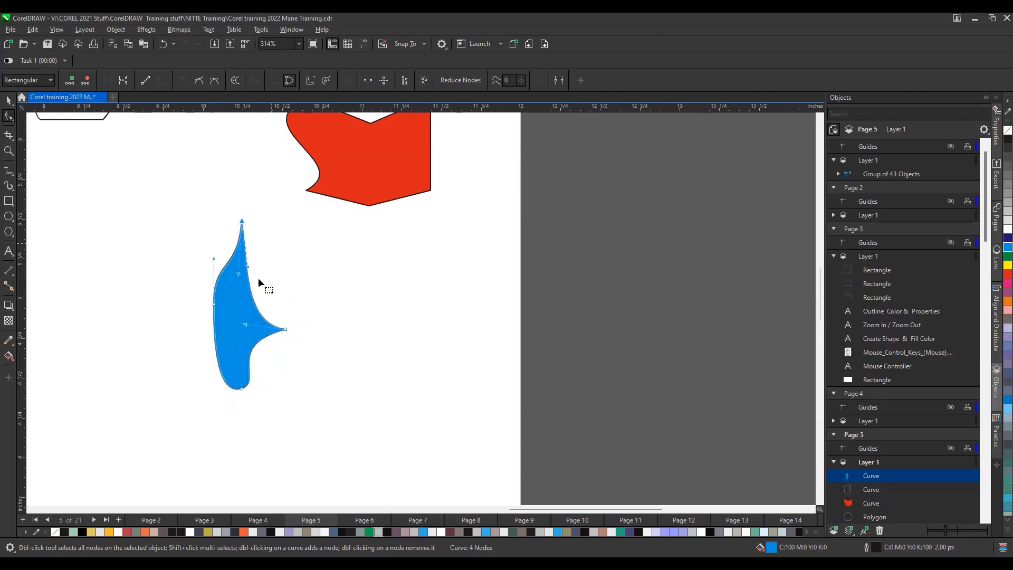
Step: Swing the top node's left handle about 0.77 inches up and outward, and move the left-side node outward to widen the blue shape
{"action": "left_click_drag", "start_coordinate": [237, 274], "coordinate": [135, 212]}
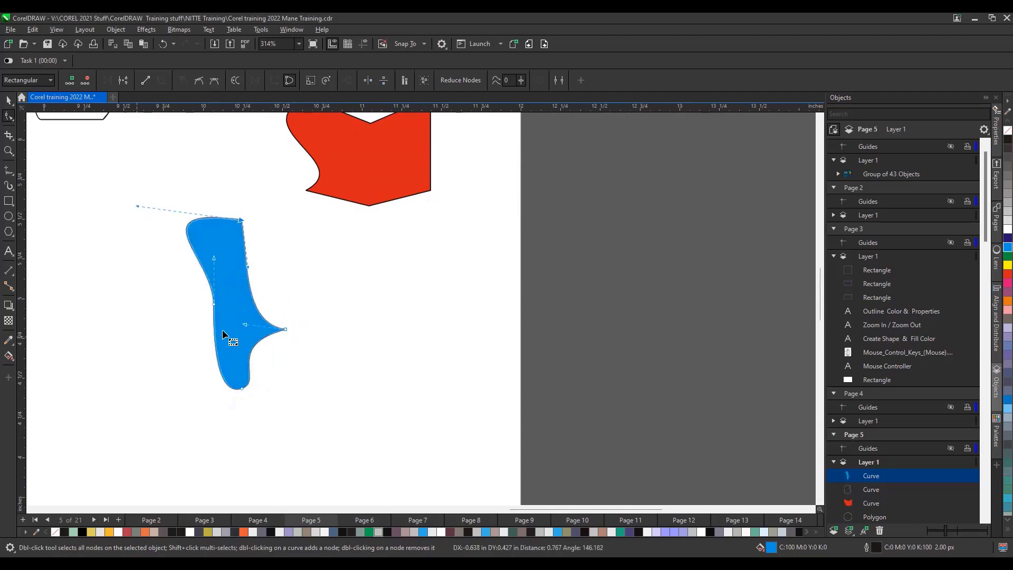
{"action": "left_click_drag", "start_coordinate": [214, 304], "coordinate": [168, 329]}
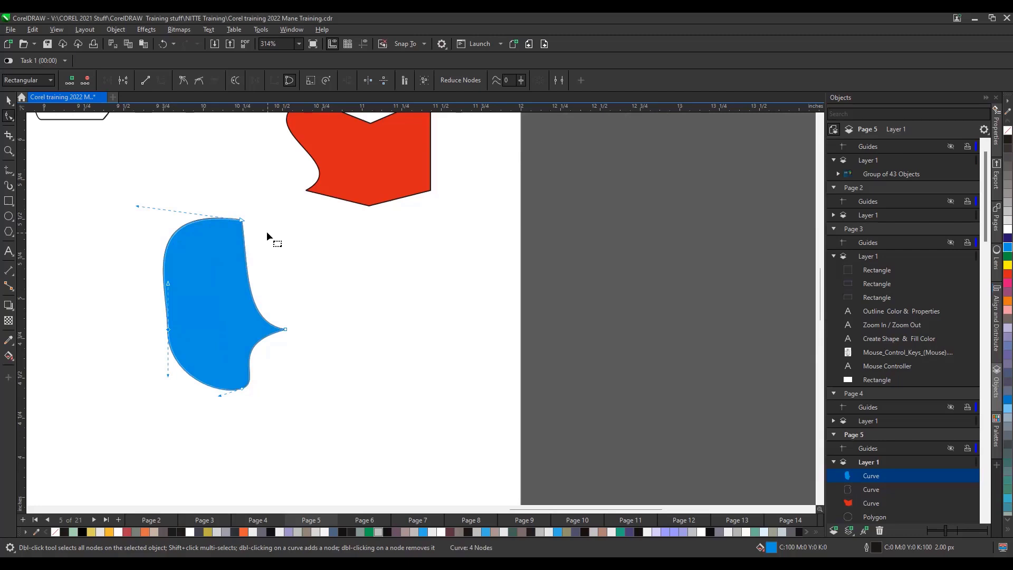
Step: Delete the reshaped blue object and the red object above it
{"action": "key", "text": "space"}
{"action": "scroll", "coordinate": [278, 328], "scroll_direction": "down", "scroll_amount": 2}
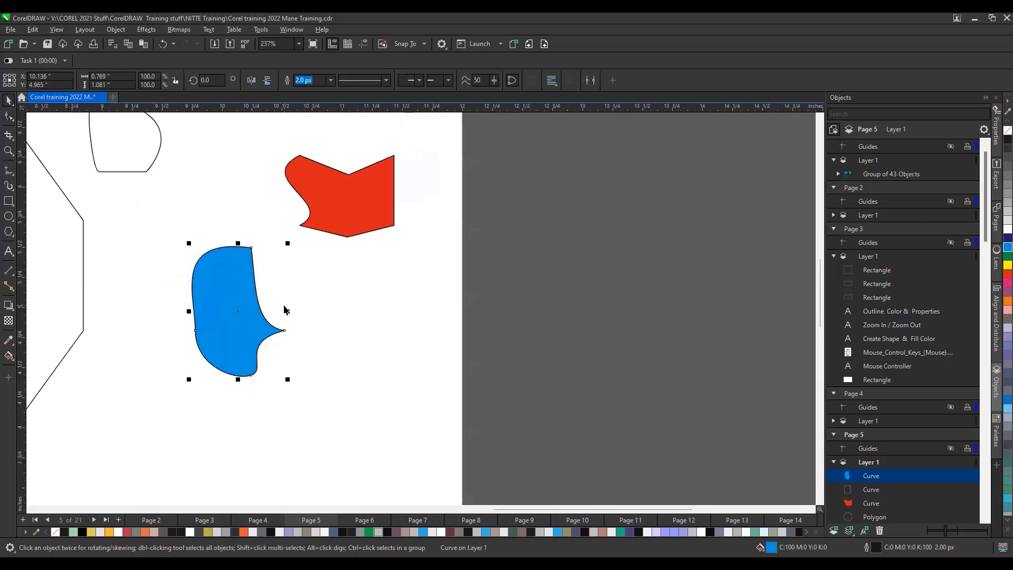
{"action": "key", "text": "Delete"}
{"action": "left_click", "coordinate": [355, 203]}
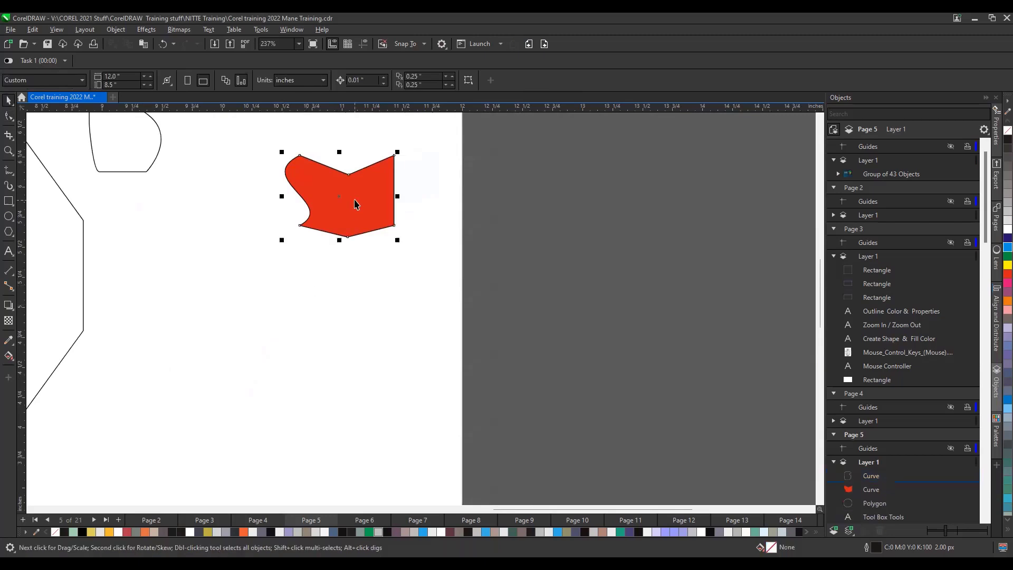
{"action": "key", "text": "Delete"}
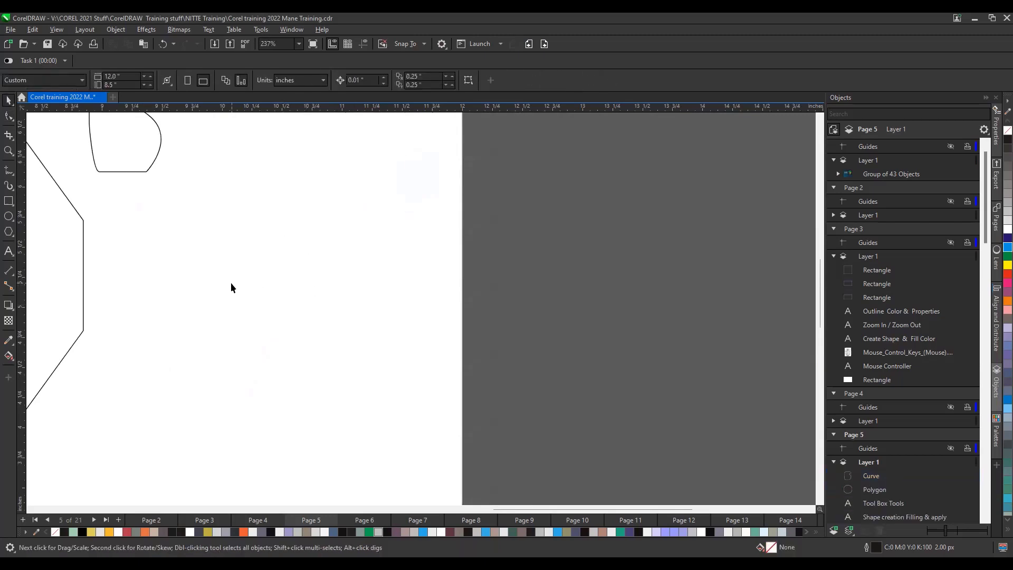
Step: Draw a circle about 0.86 inches in diameter in the cleared area and paste a copy exactly over it
{"action": "left_click", "coordinate": [9, 216]}
{"action": "mouse_move", "coordinate": [216, 240]}
{"action": "left_mouse_down"}
{"action": "mouse_move", "coordinate": [275, 354]}
{"action": "mouse_move", "coordinate": [315, 374]}
{"action": "mouse_move", "coordinate": [323, 353]}
{"action": "mouse_move", "coordinate": [312, 342]}
{"action": "left_mouse_up"}
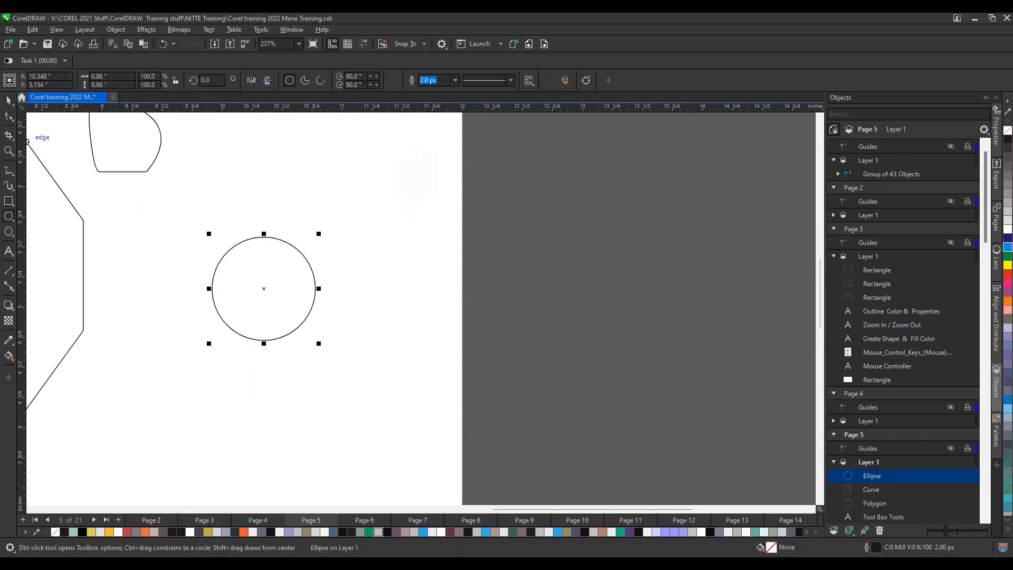
{"action": "left_click", "coordinate": [8, 100]}
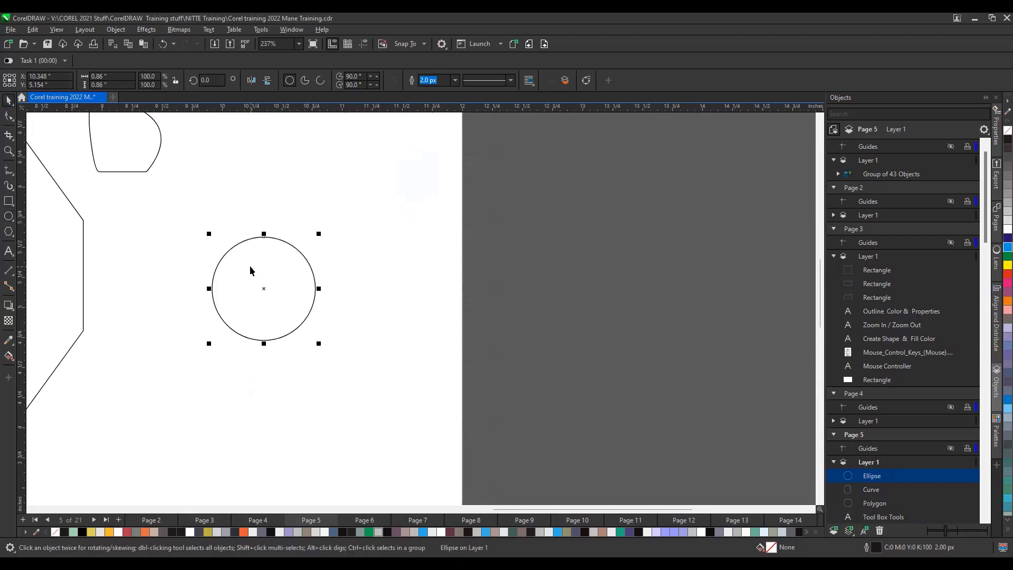
{"action": "key", "text": "ctrl+c"}
{"action": "key", "text": "ctrl+v"}
{"action": "left_click_drag", "start_coordinate": [258, 268], "coordinate": [263, 270]}
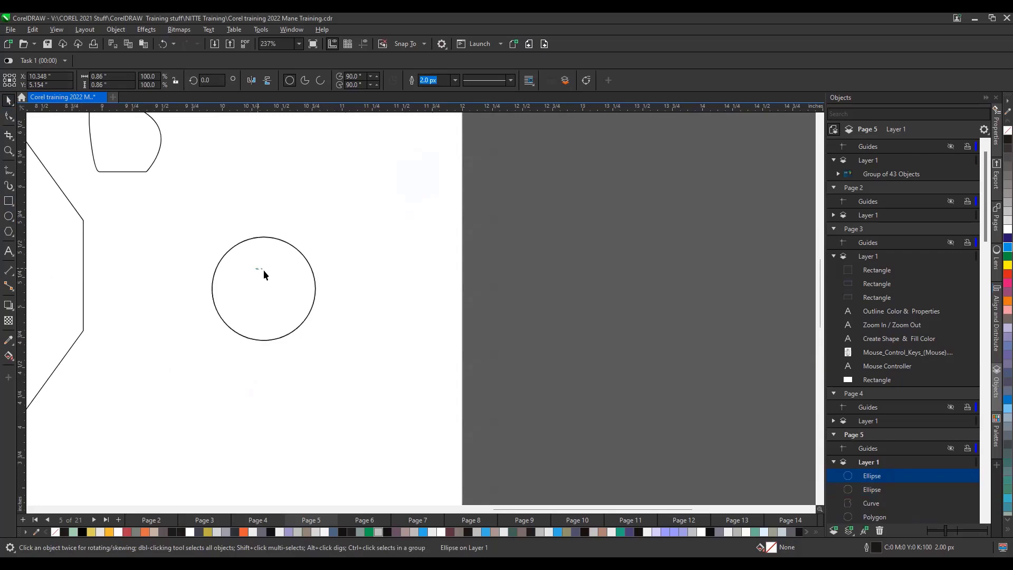
Step: Rotate the copied circle to 348.498 degrees and move it about 0.3 inches right so it partly overlaps the original
{"action": "left_click", "coordinate": [296, 261]}
{"action": "left_click", "coordinate": [302, 254]}
{"action": "left_click", "coordinate": [302, 253]}
{"action": "left_click_drag", "start_coordinate": [318, 234], "coordinate": [322, 245]}
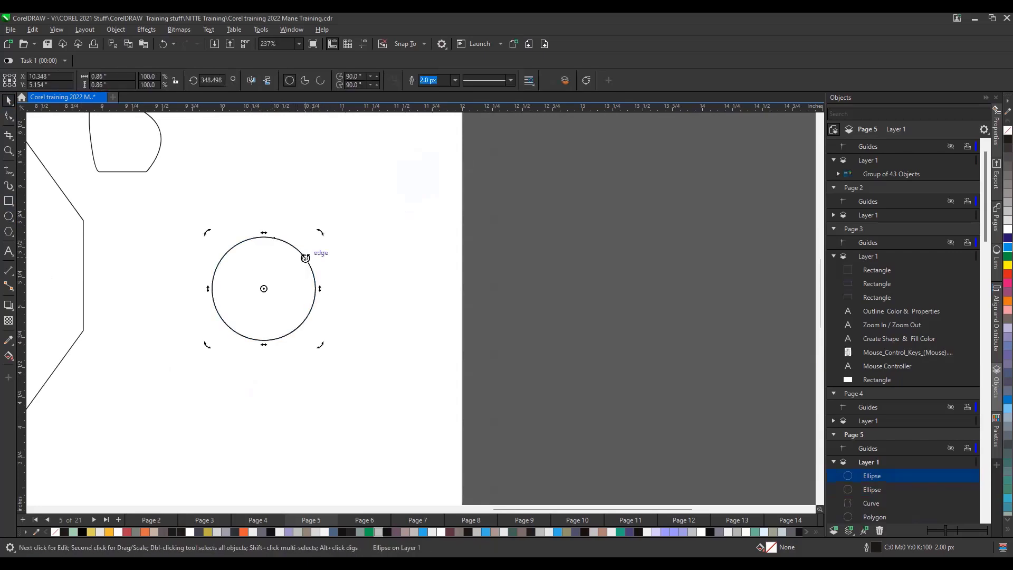
{"action": "left_click", "coordinate": [306, 258]}
{"action": "left_click", "coordinate": [449, 334]}
{"action": "left_click", "coordinate": [292, 333]}
{"action": "left_click_drag", "start_coordinate": [291, 333], "coordinate": [328, 331]}
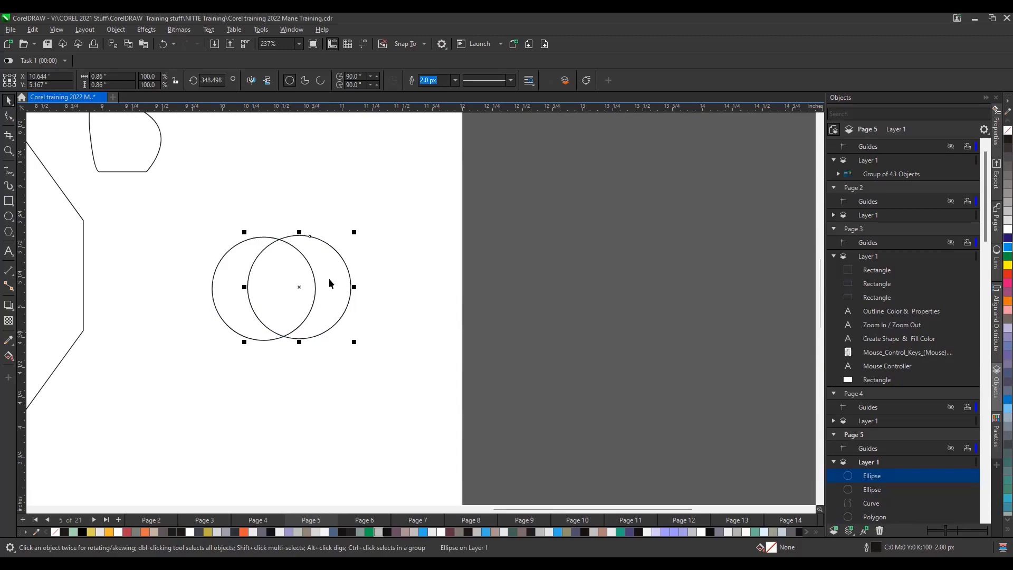
Step: Move the second circle clear of the original on the right and place a copy of it below, between the two
{"action": "left_click_drag", "start_coordinate": [339, 250], "coordinate": [372, 360]}
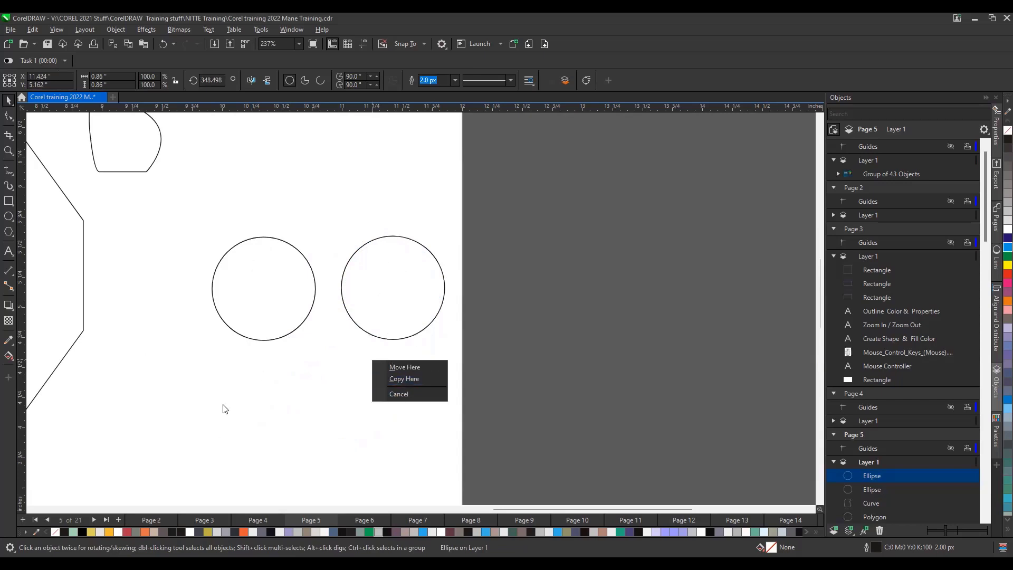
{"action": "left_click", "coordinate": [404, 378]}
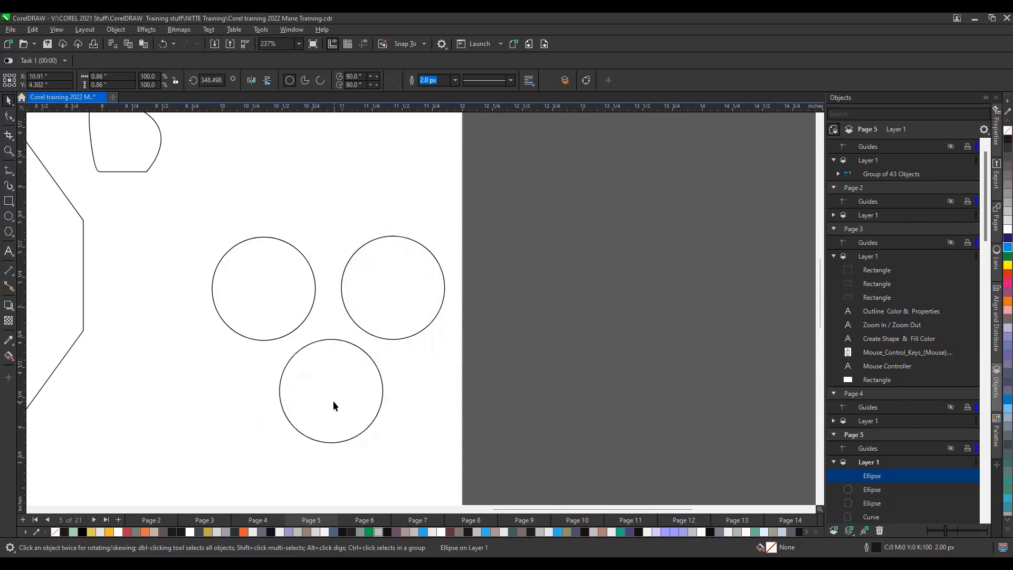
Step: Move the lower circle up so that it overlaps the right circle, offset slightly to its right
{"action": "left_click", "coordinate": [378, 397]}
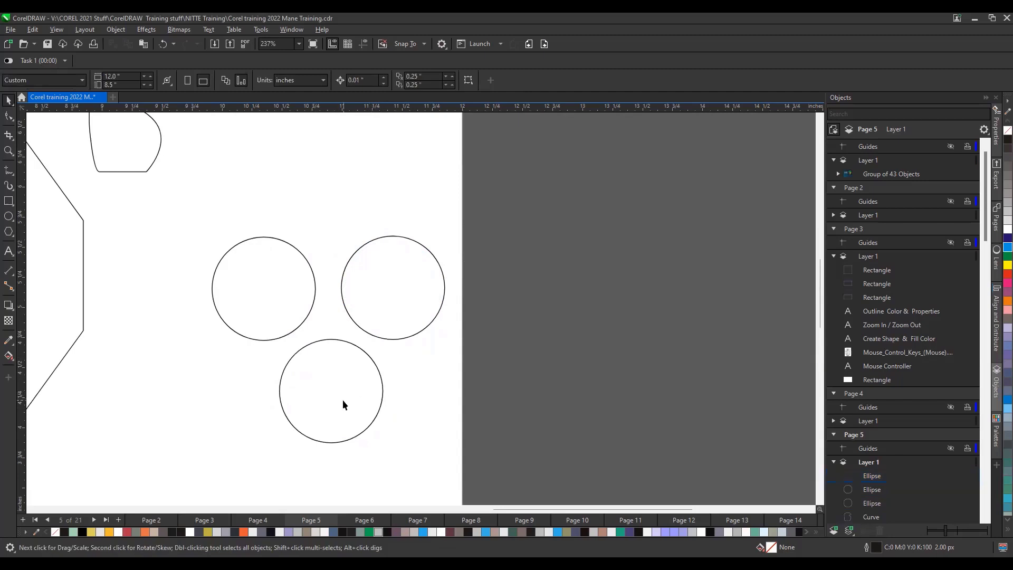
{"action": "left_click_drag", "start_coordinate": [342, 400], "coordinate": [374, 360]}
{"action": "left_click", "coordinate": [380, 383]}
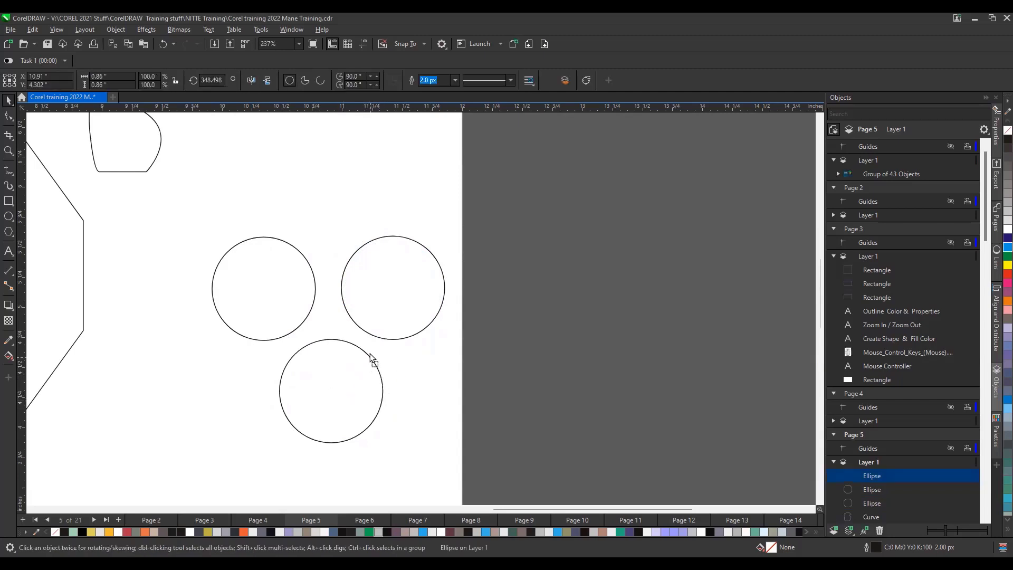
{"action": "left_click_drag", "start_coordinate": [372, 358], "coordinate": [452, 258]}
{"action": "scroll", "coordinate": [338, 290], "scroll_direction": "up", "scroll_amount": 2}
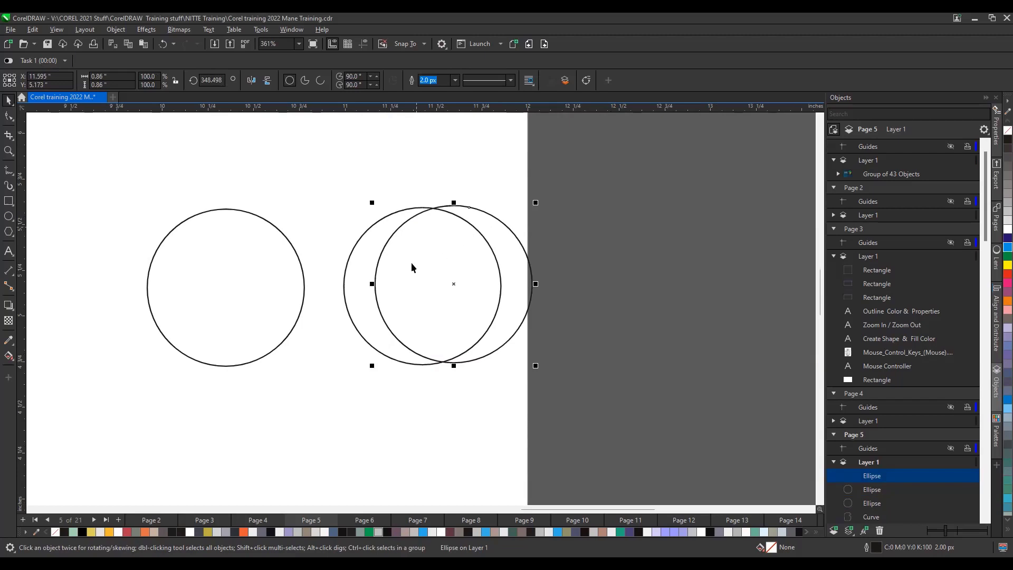
Step: Smart Fill the crescent area outside the overlap of the two circles with green and move the filled crescent off the page
{"action": "left_click", "coordinate": [10, 360]}
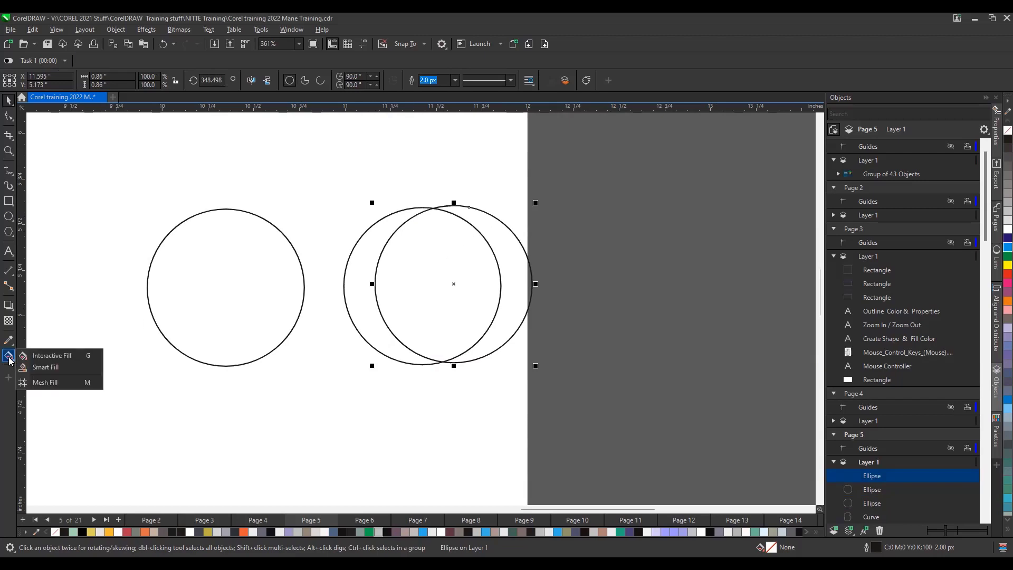
{"action": "left_click", "coordinate": [45, 368]}
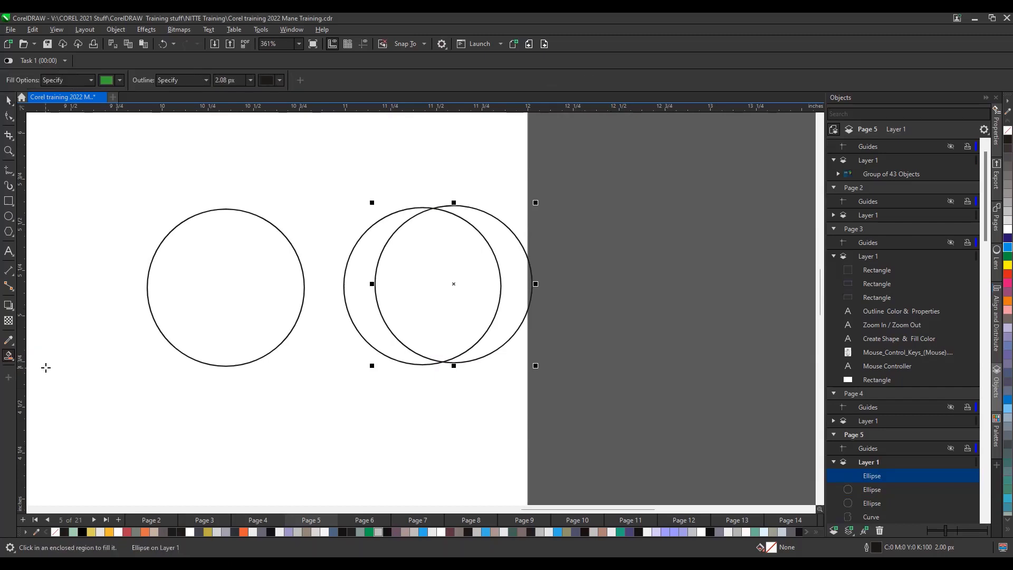
{"action": "left_click", "coordinate": [373, 331]}
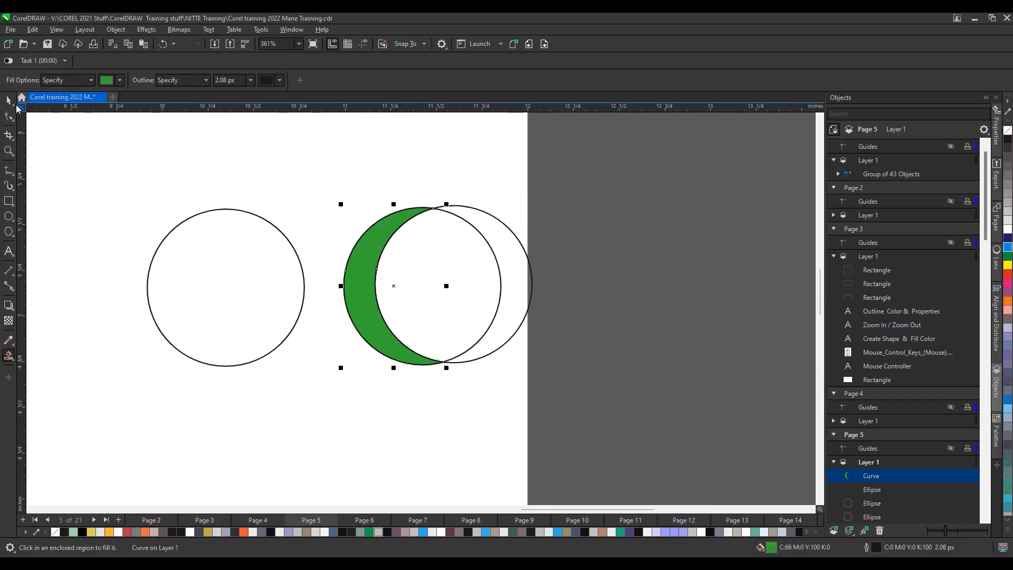
{"action": "key", "text": "space"}
{"action": "left_click_drag", "start_coordinate": [375, 332], "coordinate": [637, 327]}
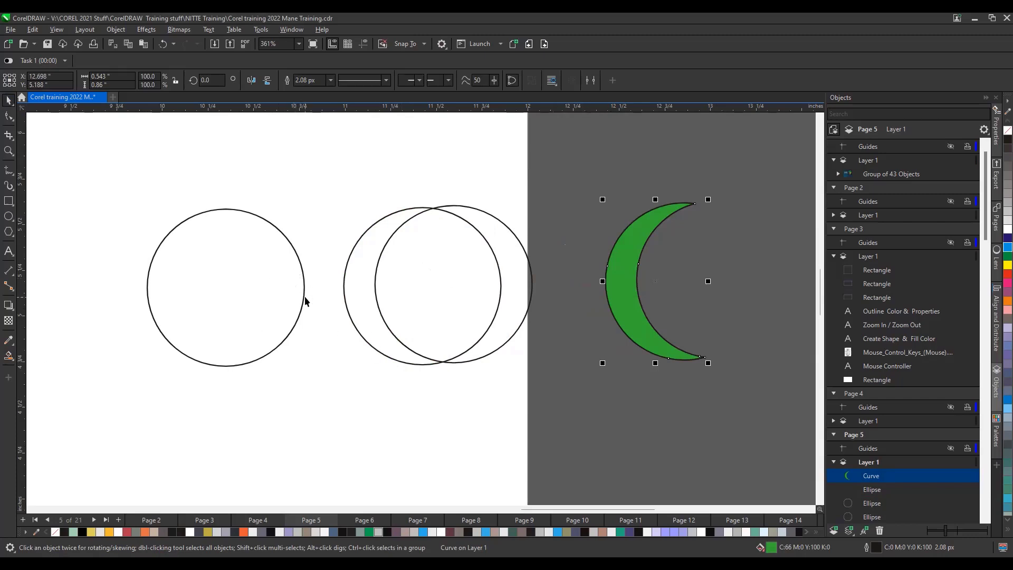
Step: Move the separate circle over the lower part of the overlapping pair and Smart Fill the area common to all three in green
{"action": "left_click_drag", "start_coordinate": [305, 303], "coordinate": [523, 385]}
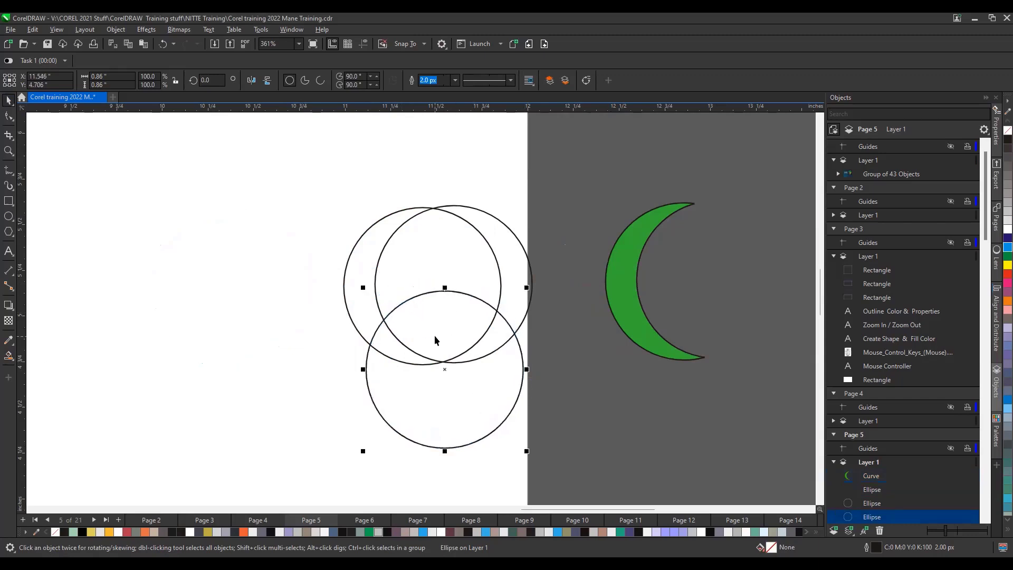
{"action": "left_click", "coordinate": [8, 357]}
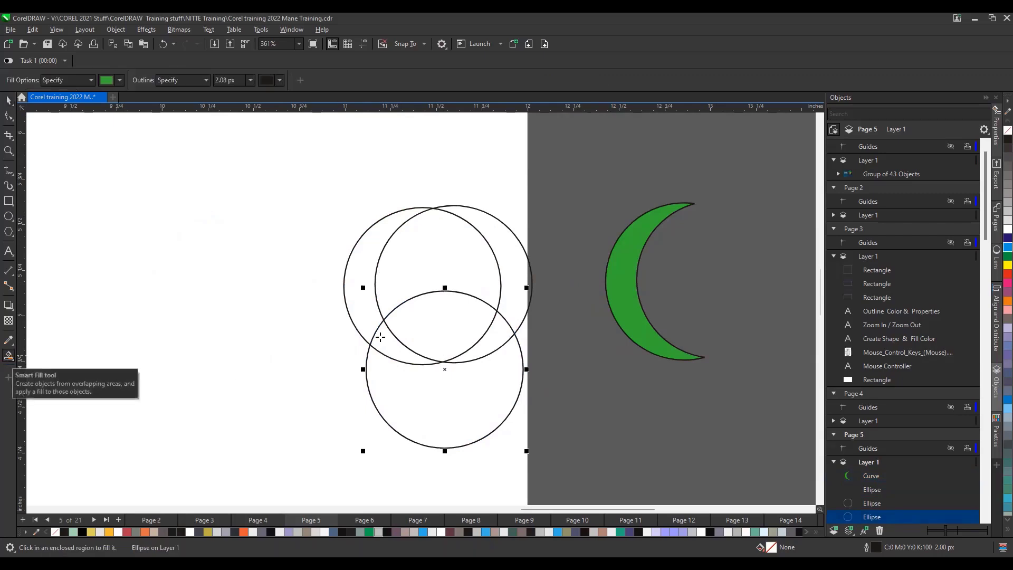
{"action": "left_click", "coordinate": [416, 331]}
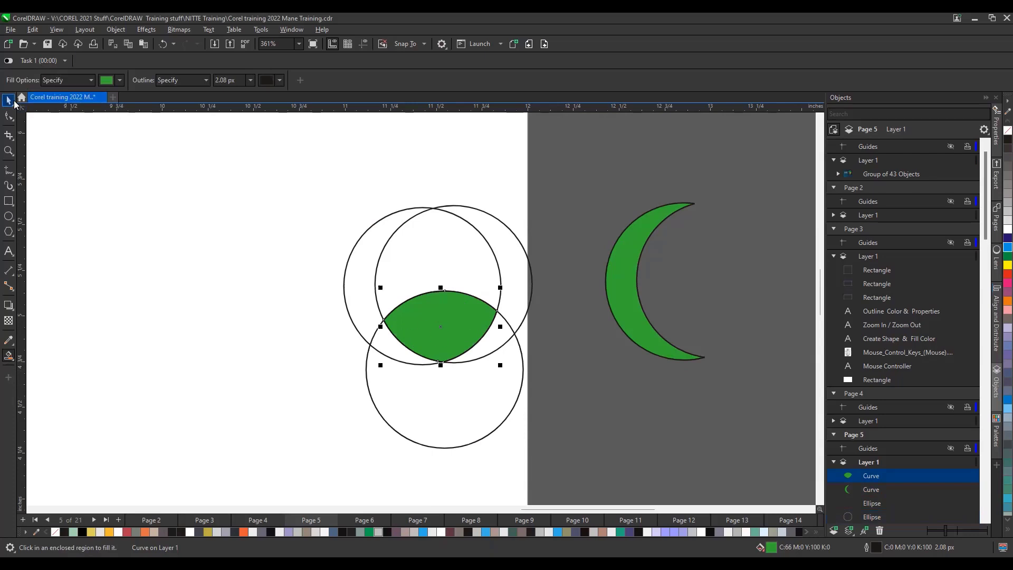
Step: Move the filled shape out to the left of the circles and bend its edges inward with the Shape tool to form a leaf
{"action": "key", "text": "space"}
{"action": "left_click_drag", "start_coordinate": [432, 337], "coordinate": [255, 294]}
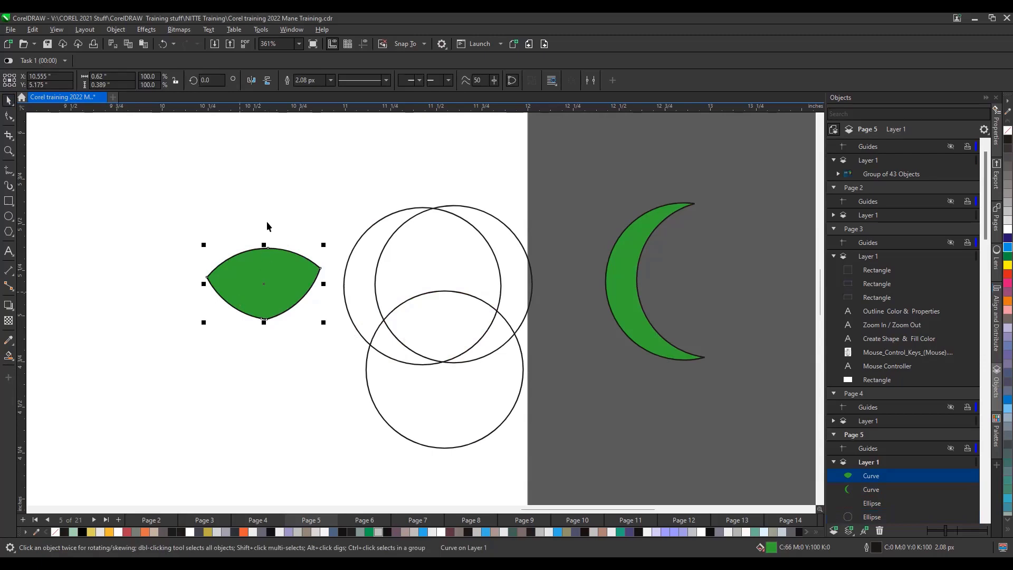
{"action": "left_click", "coordinate": [9, 116]}
{"action": "left_click_drag", "start_coordinate": [166, 262], "coordinate": [232, 287]}
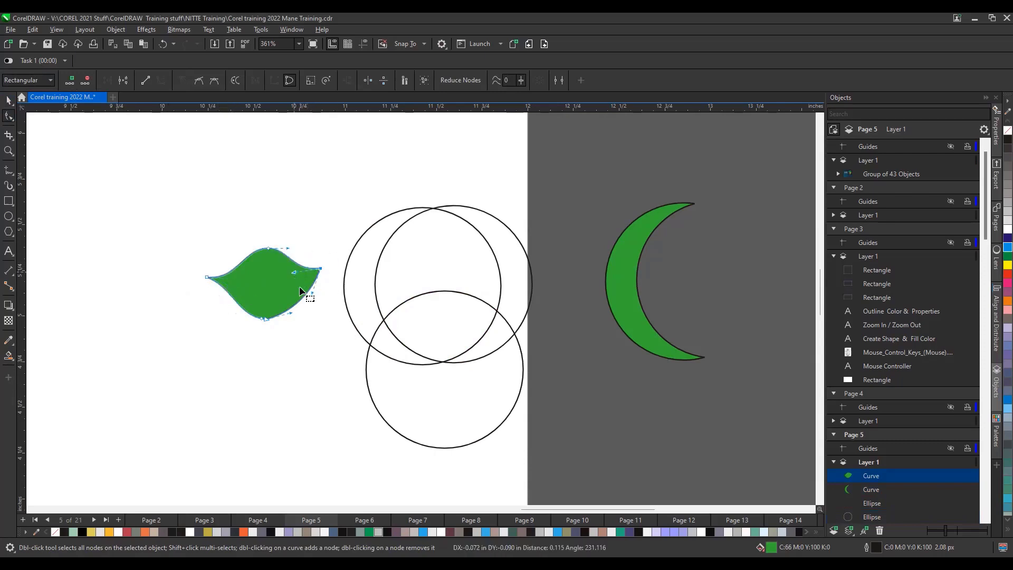
{"action": "left_click_drag", "start_coordinate": [310, 291], "coordinate": [283, 286]}
Step: Scale the leaf shape up to 158.8 percent and move it further left of the circles
{"action": "left_click", "coordinate": [8, 101]}
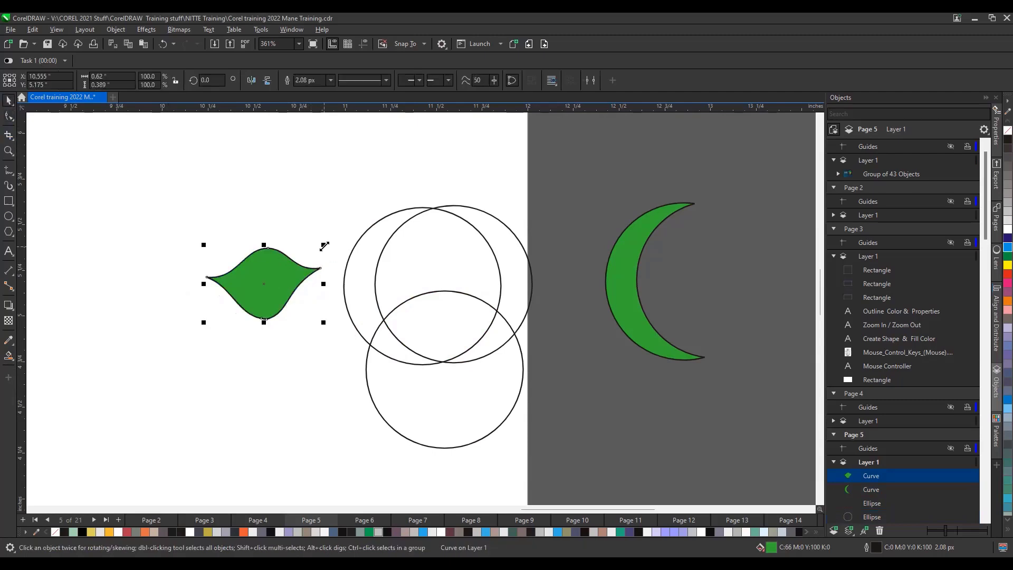
{"action": "left_click_drag", "start_coordinate": [323, 245], "coordinate": [390, 169]}
{"action": "left_click_drag", "start_coordinate": [302, 277], "coordinate": [199, 311]}
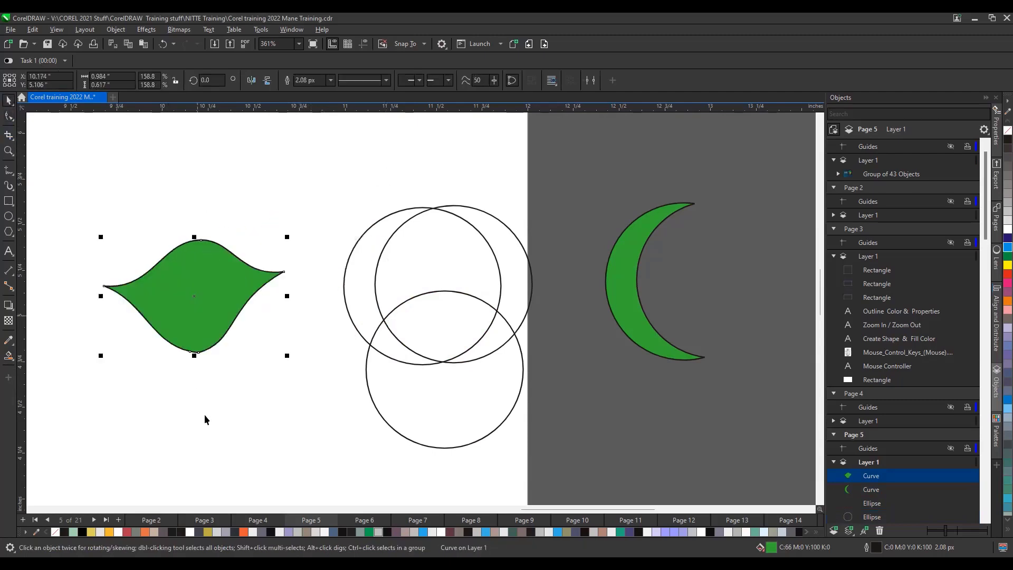
{"action": "left_click", "coordinate": [295, 225]}
Step: Rotate the leaf shape counterclockwise by about 32 degrees
{"action": "left_click", "coordinate": [245, 279]}
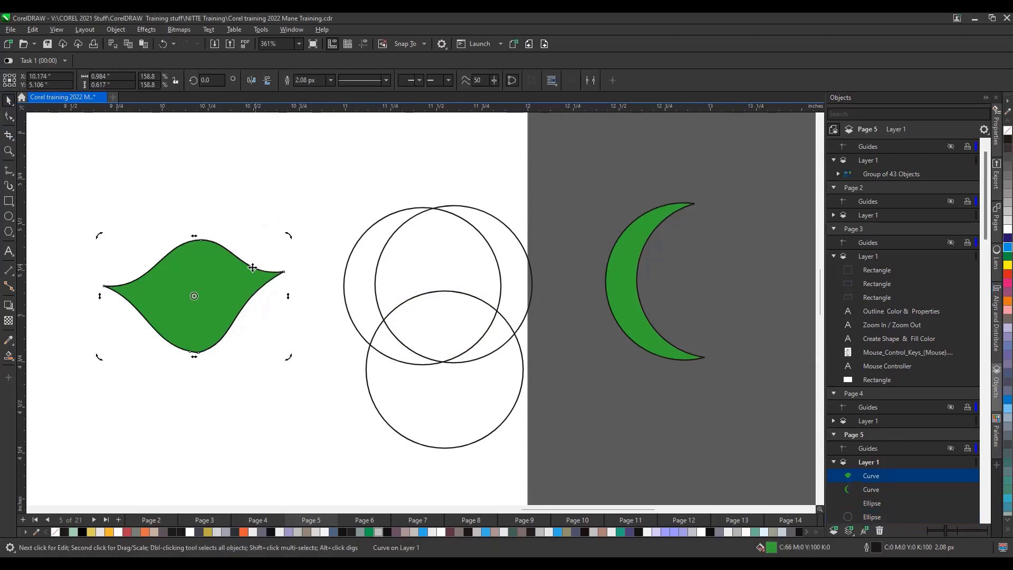
{"action": "left_click", "coordinate": [246, 274]}
{"action": "left_click_drag", "start_coordinate": [289, 236], "coordinate": [235, 213]}
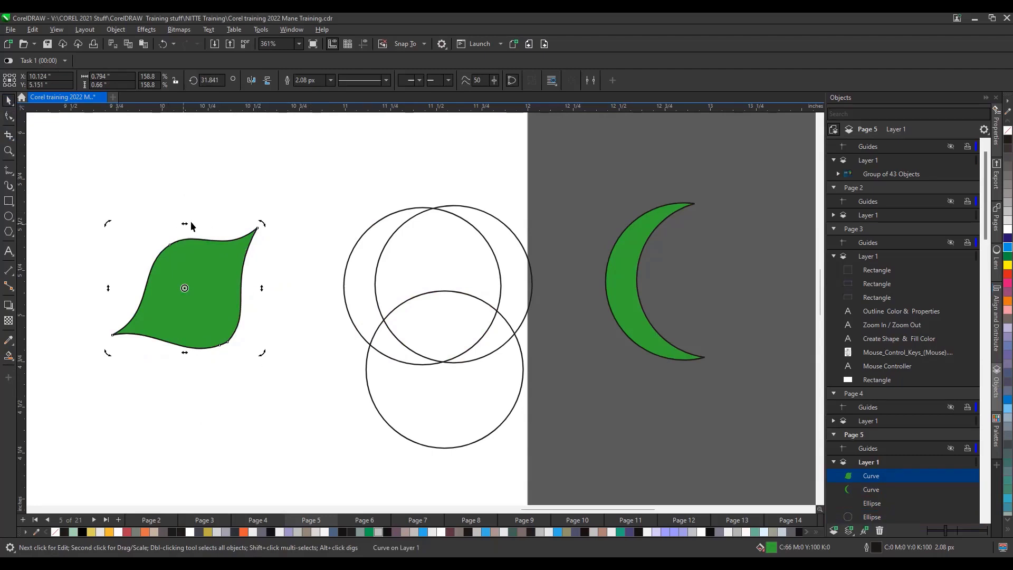
Step: Try a strong downward vertical skew on the leaf shape and undo it
{"action": "left_click_drag", "start_coordinate": [261, 291], "coordinate": [256, 446]}
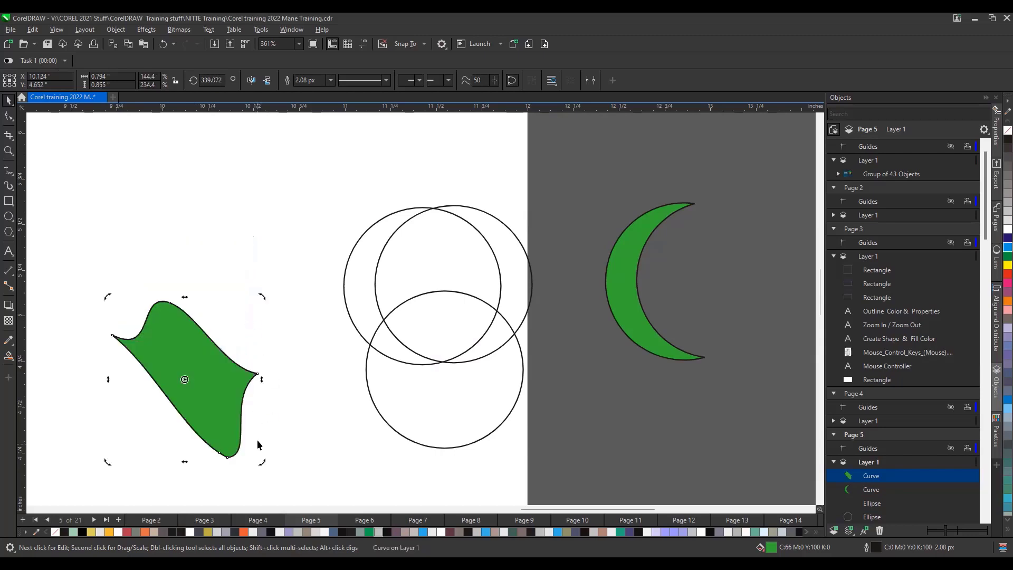
{"action": "key", "text": "ctrl+z"}
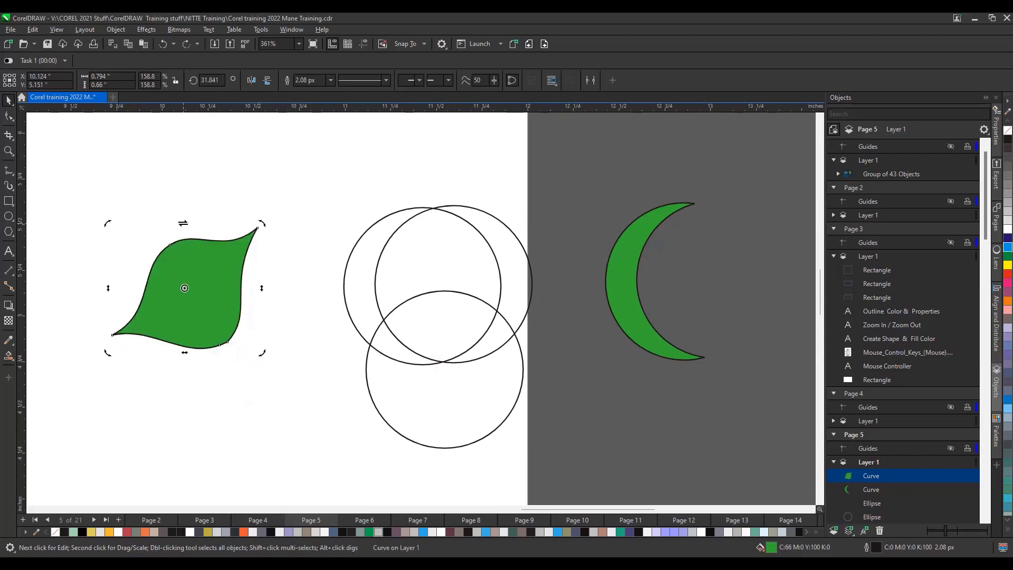
Step: Skew the leaf horizontally to the right until it is about 1.28 inches wide, and move it up and left, clear of the circles
{"action": "left_click_drag", "start_coordinate": [183, 223], "coordinate": [282, 223]}
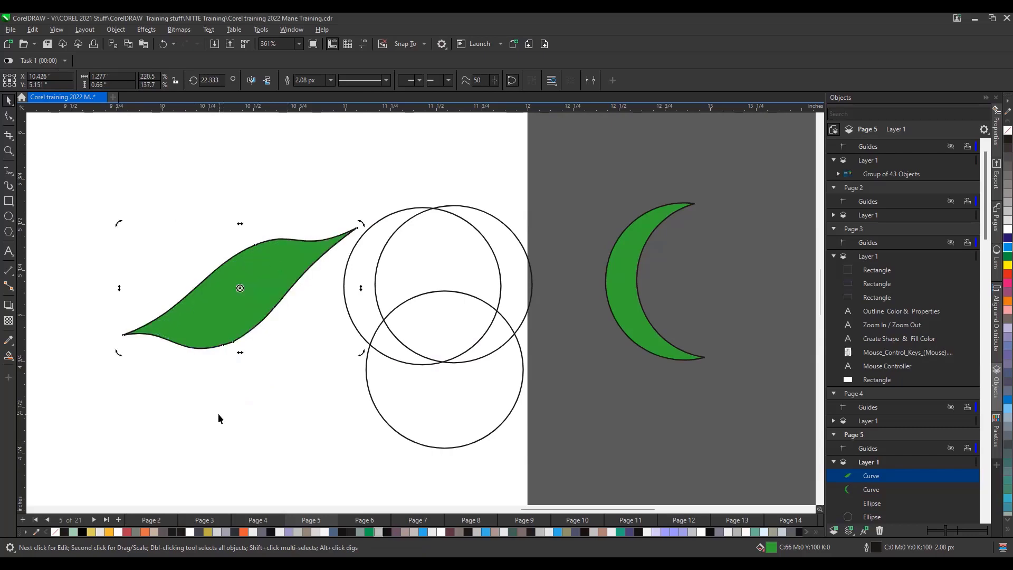
{"action": "scroll", "coordinate": [80, 303], "scroll_direction": "down", "scroll_amount": 1}
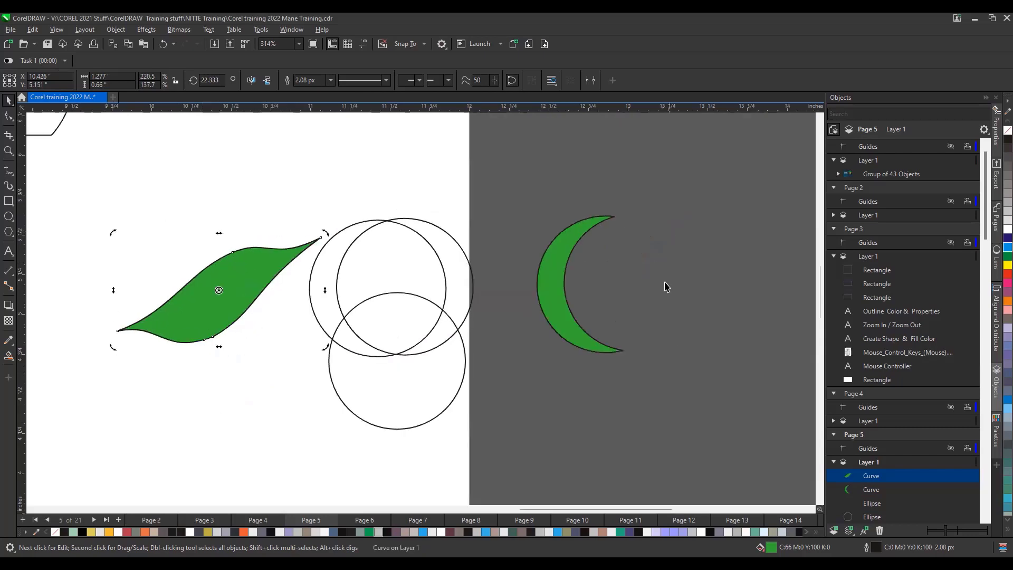
{"action": "left_click_drag", "start_coordinate": [238, 267], "coordinate": [194, 194]}
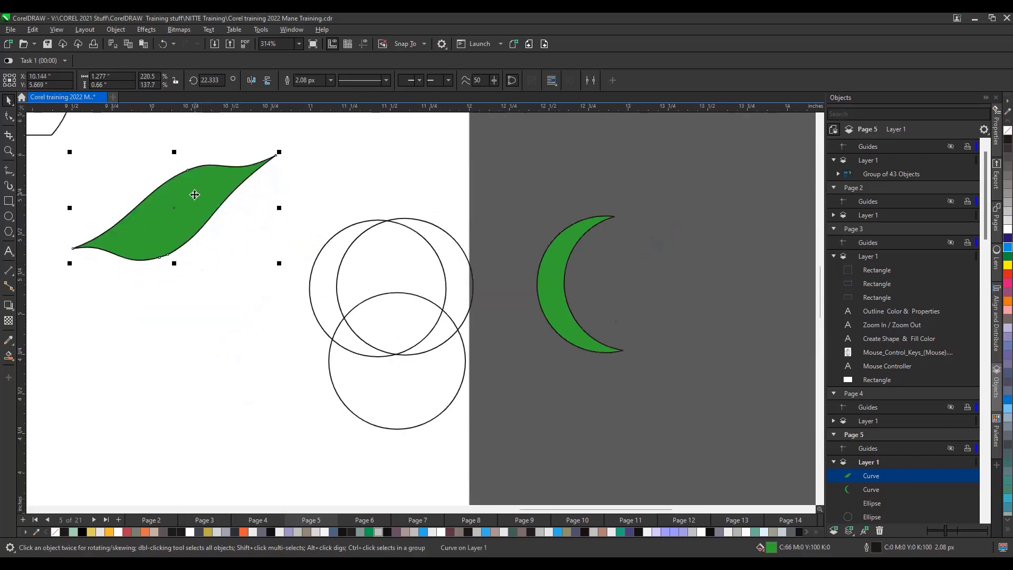
Step: Reselect the leaf and move it down about 0.73 inches, to the left of the circles
{"action": "left_click", "coordinate": [320, 195]}
{"action": "left_click", "coordinate": [211, 200]}
{"action": "left_click", "coordinate": [211, 201]}
{"action": "left_click", "coordinate": [211, 210]}
{"action": "left_click", "coordinate": [164, 288]}
{"action": "left_click_drag", "start_coordinate": [186, 206], "coordinate": [184, 322]}
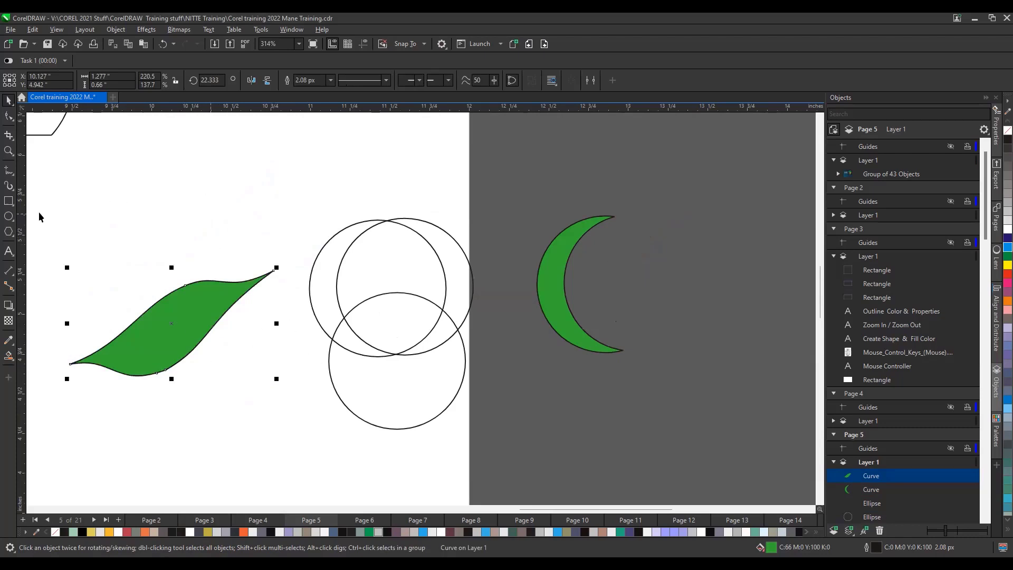
Step: Draw a closed freehand blob about 0.90 by 0.62 inches above the leaf and fill it with orange
{"action": "left_click", "coordinate": [10, 172]}
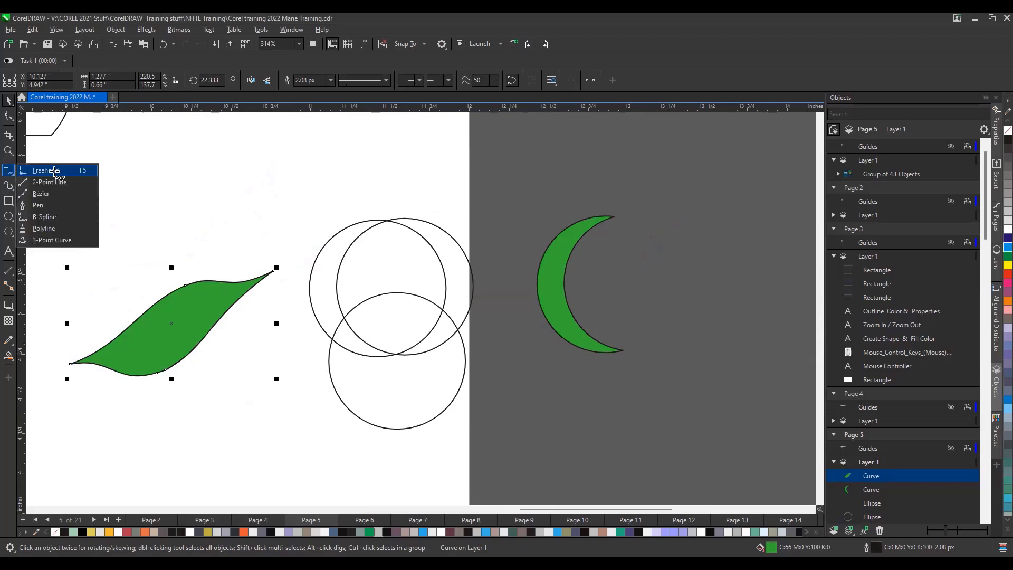
{"action": "left_click", "coordinate": [55, 175]}
{"action": "mouse_move", "coordinate": [222, 151]}
{"action": "left_mouse_down"}
{"action": "mouse_move", "coordinate": [182, 219]}
{"action": "mouse_move", "coordinate": [299, 201]}
{"action": "mouse_move", "coordinate": [298, 149]}
{"action": "mouse_move", "coordinate": [223, 151]}
{"action": "left_mouse_up"}
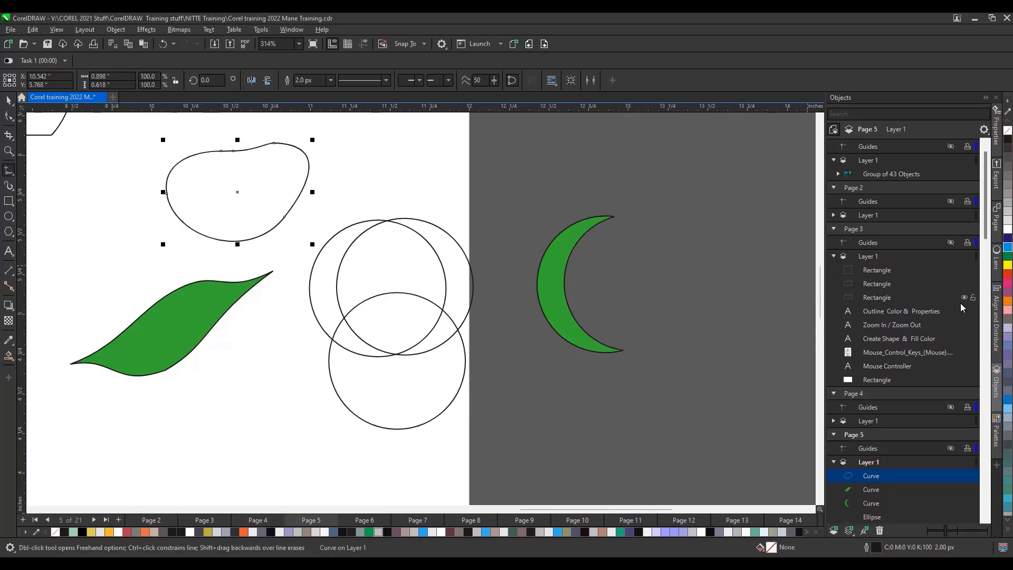
{"action": "left_click", "coordinate": [1007, 300]}
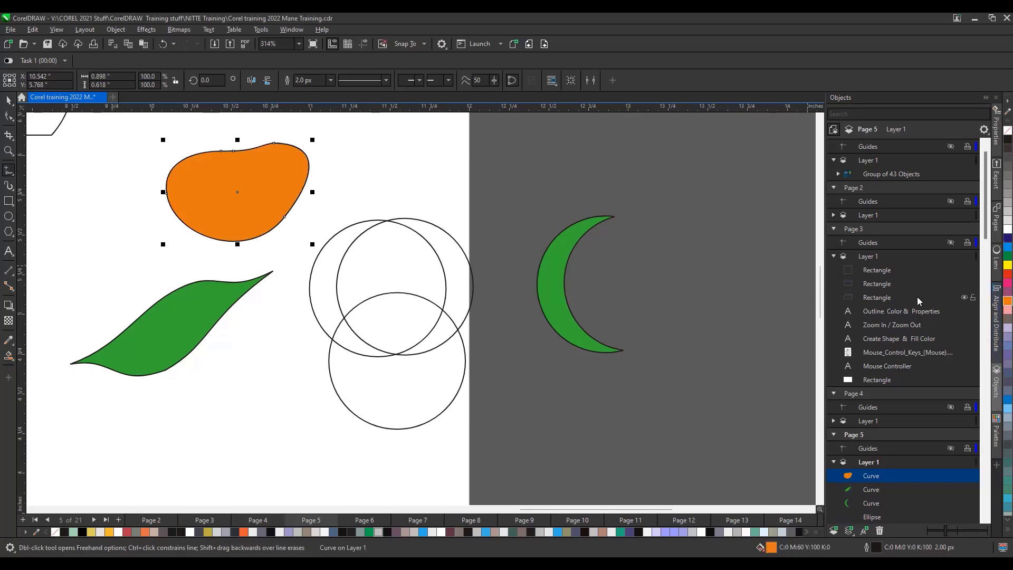
Step: Draw an open U-shaped freehand curve about 0.87 by 0.45 inches above the circles and assign it a green fill
{"action": "scroll", "coordinate": [283, 140], "scroll_direction": "up", "scroll_amount": 1}
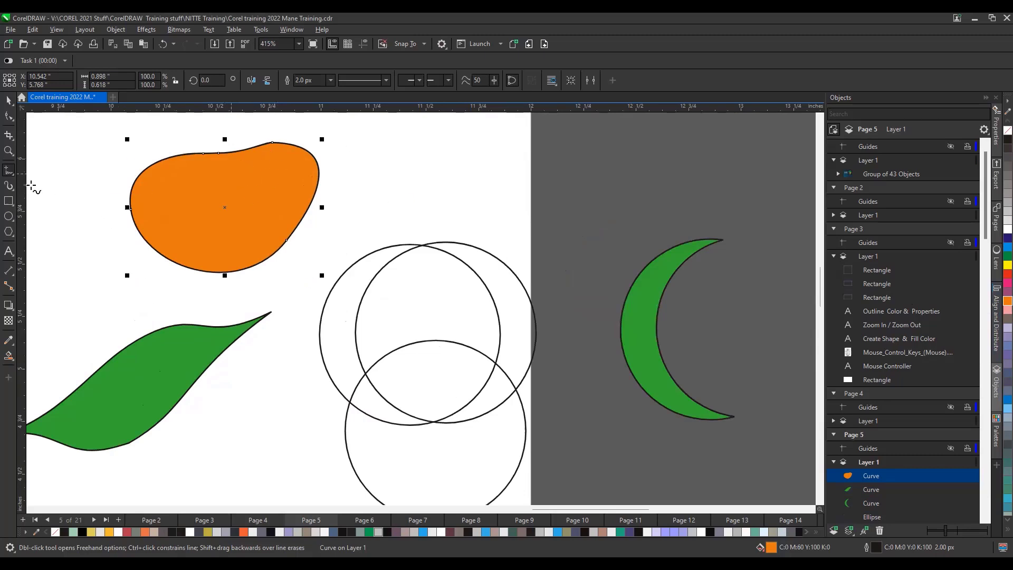
{"action": "mouse_move", "coordinate": [428, 165]}
{"action": "left_mouse_down"}
{"action": "mouse_move", "coordinate": [447, 227]}
{"action": "mouse_move", "coordinate": [554, 210]}
{"action": "mouse_move", "coordinate": [565, 146]}
{"action": "mouse_move", "coordinate": [510, 155]}
{"action": "mouse_move", "coordinate": [477, 195]}
{"action": "mouse_move", "coordinate": [458, 167]}
{"action": "mouse_move", "coordinate": [467, 136]}
{"action": "mouse_move", "coordinate": [444, 153]}
{"action": "left_mouse_up"}
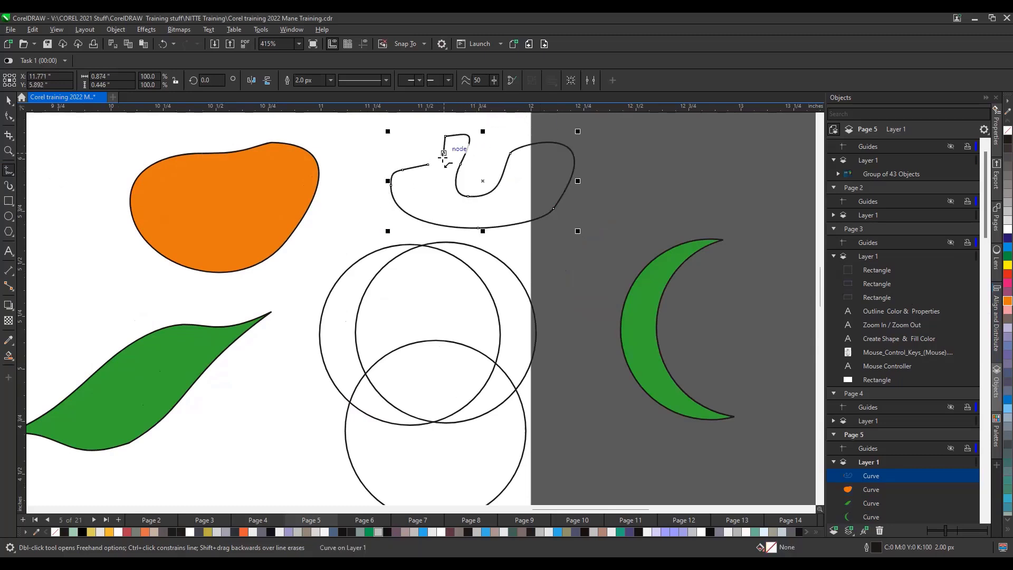
{"action": "left_click", "coordinate": [1000, 250]}
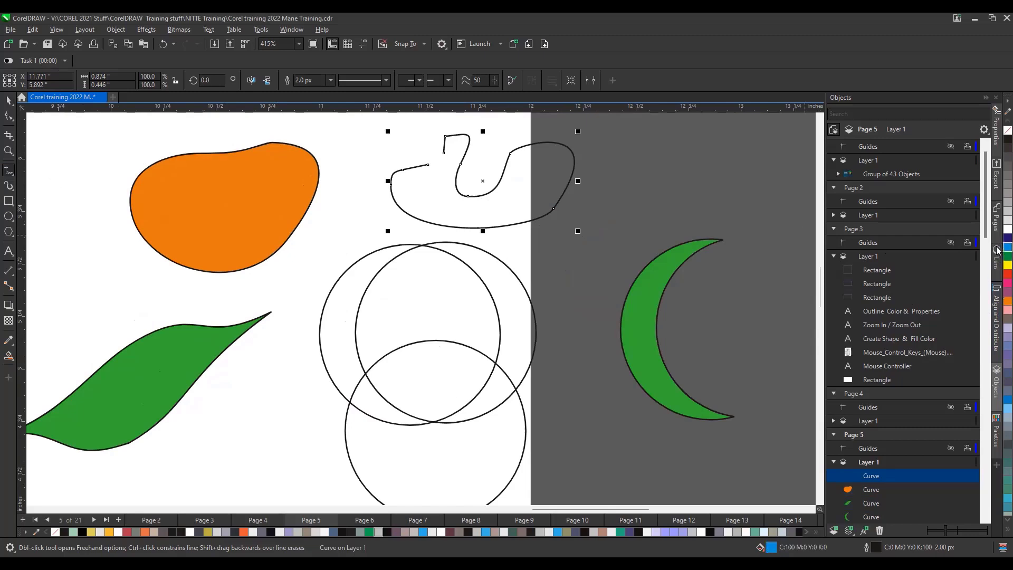
{"action": "left_click", "coordinate": [997, 257]}
Step: Close the open freehand curve by joining its two end nodes with the Shape tool so that its fill applies
{"action": "left_click", "coordinate": [10, 117]}
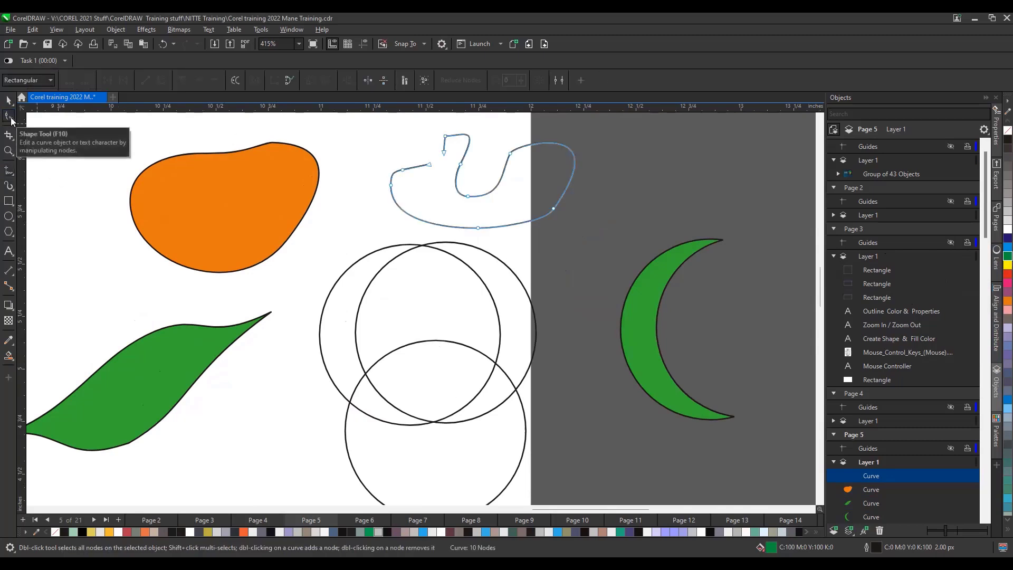
{"action": "left_click_drag", "start_coordinate": [430, 166], "coordinate": [446, 138]}
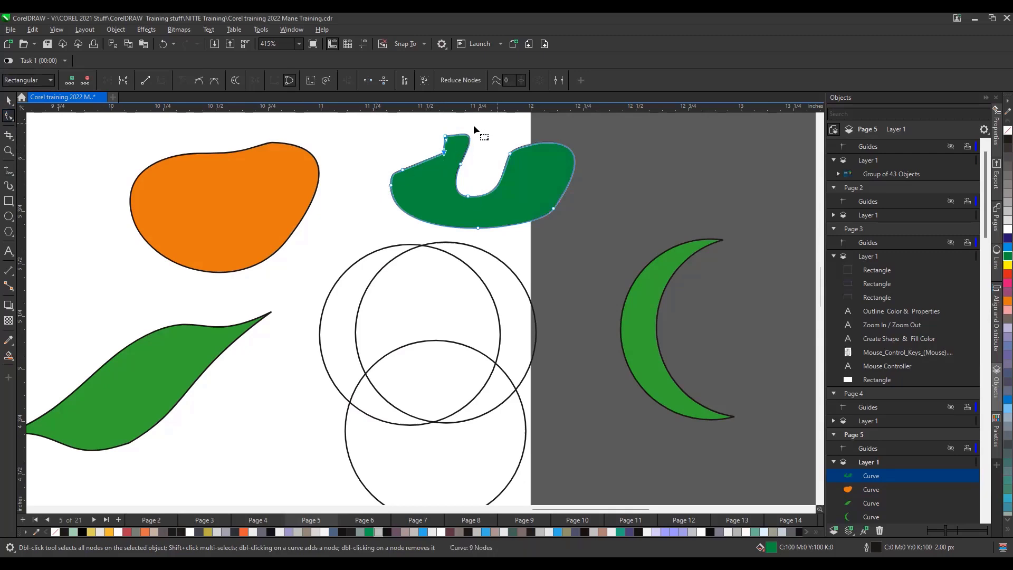
{"action": "left_click", "coordinate": [449, 157]}
Step: Delete the orange blob, the green freehand shape, the three circles, the crescent and the leaf
{"action": "scroll", "coordinate": [366, 303], "scroll_direction": "down", "scroll_amount": 4}
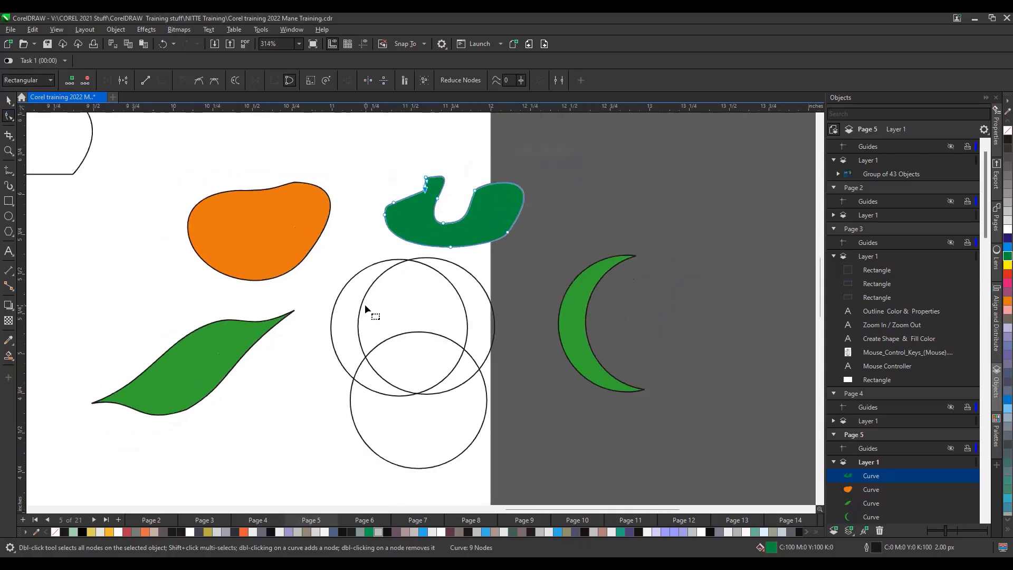
{"action": "key", "text": "space"}
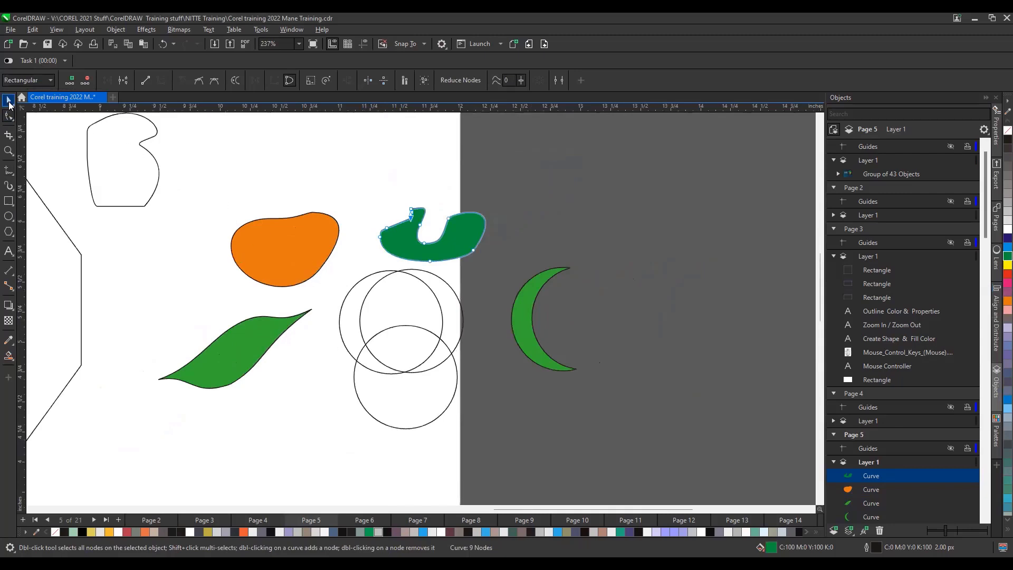
{"action": "left_click_drag", "start_coordinate": [169, 147], "coordinate": [191, 312]}
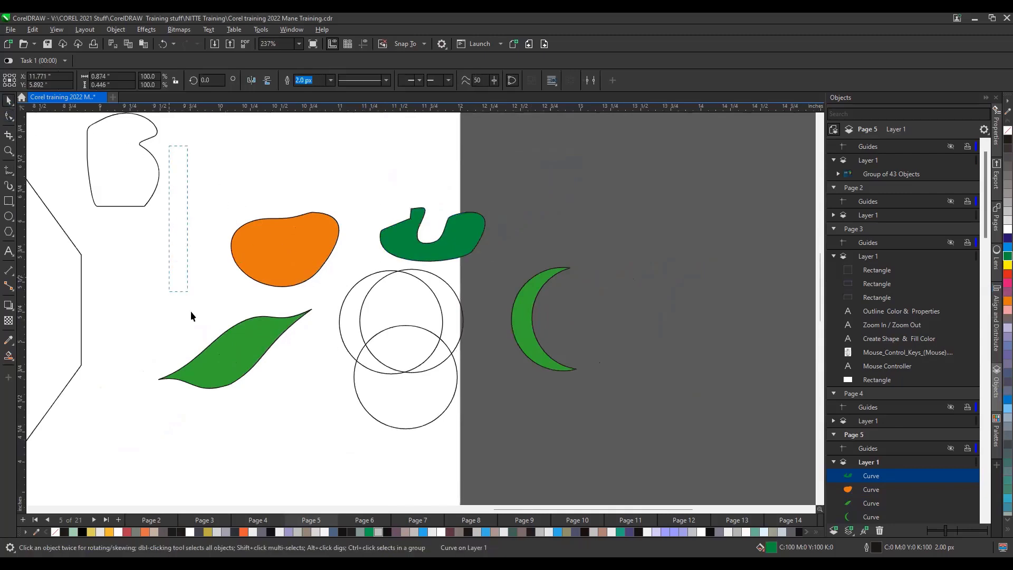
{"action": "left_click_drag", "start_coordinate": [513, 463], "coordinate": [631, 471]}
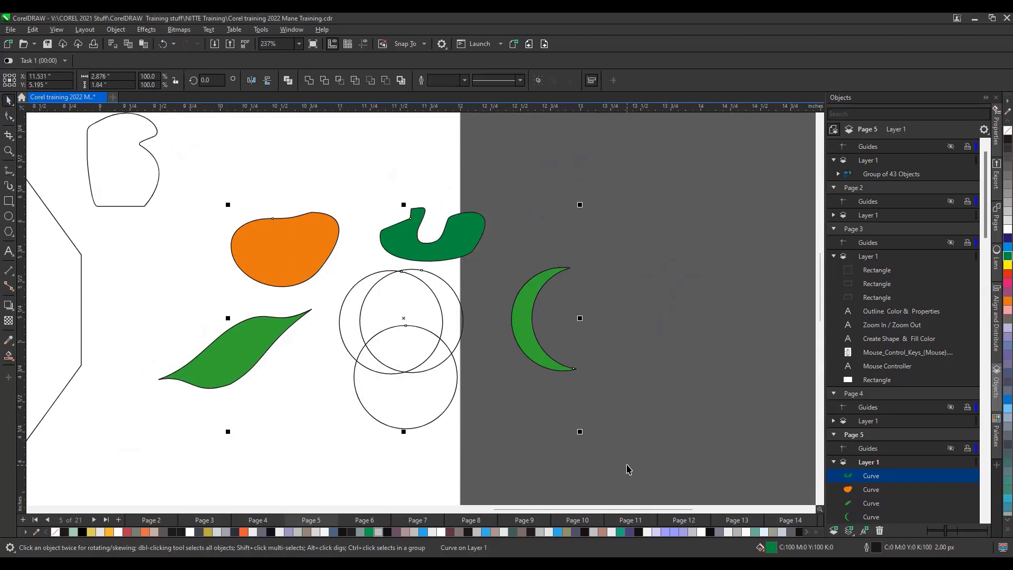
{"action": "key", "text": "Delete"}
{"action": "left_click", "coordinate": [259, 338]}
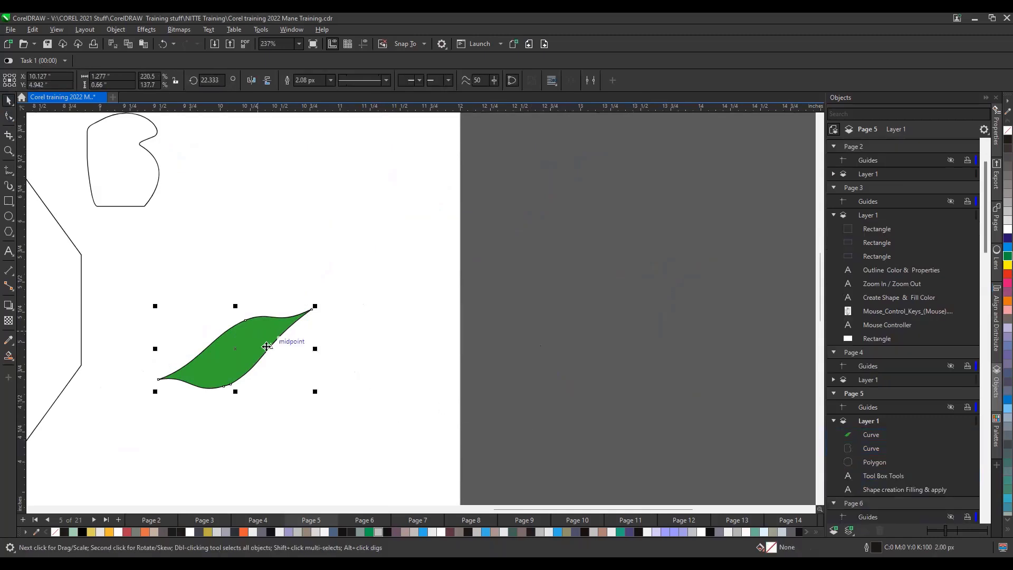
{"action": "key", "text": "Delete"}
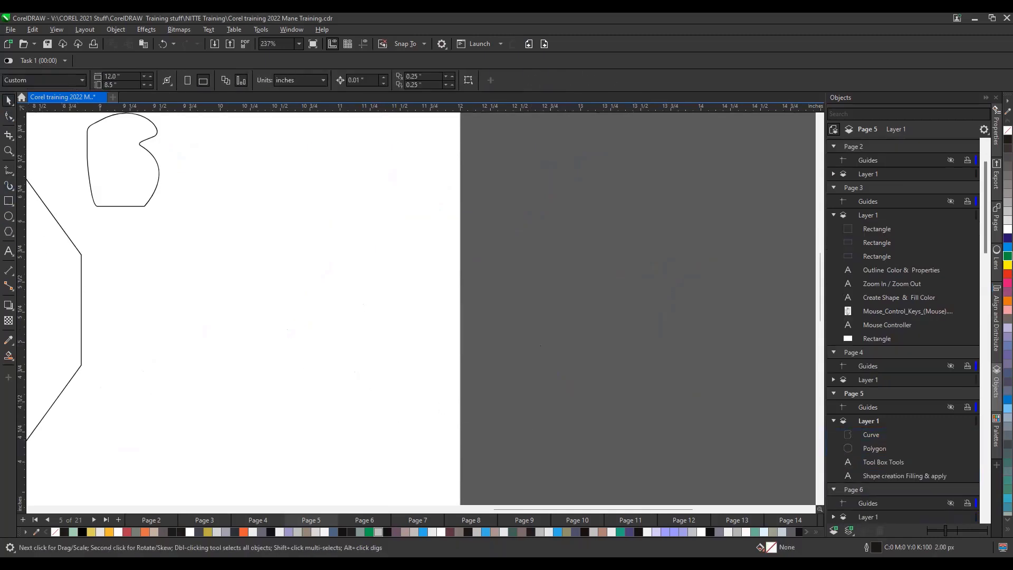
Step: Draw two vertical and two roughly horizontal freehand lines crossing each other to form an enclosed cell in the cleared area
{"action": "left_click", "coordinate": [8, 170]}
{"action": "left_click_drag", "start_coordinate": [268, 213], "coordinate": [267, 391]}
{"action": "left_click_drag", "start_coordinate": [322, 206], "coordinate": [324, 408]}
{"action": "left_click_drag", "start_coordinate": [205, 279], "coordinate": [391, 235]}
{"action": "left_click_drag", "start_coordinate": [209, 333], "coordinate": [375, 317]}
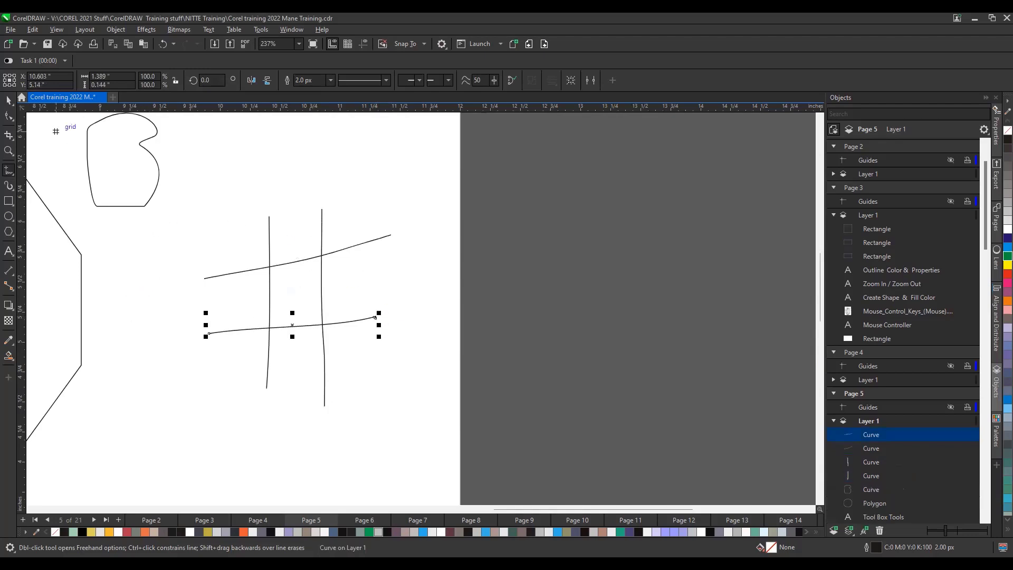
{"action": "left_click", "coordinate": [9, 100]}
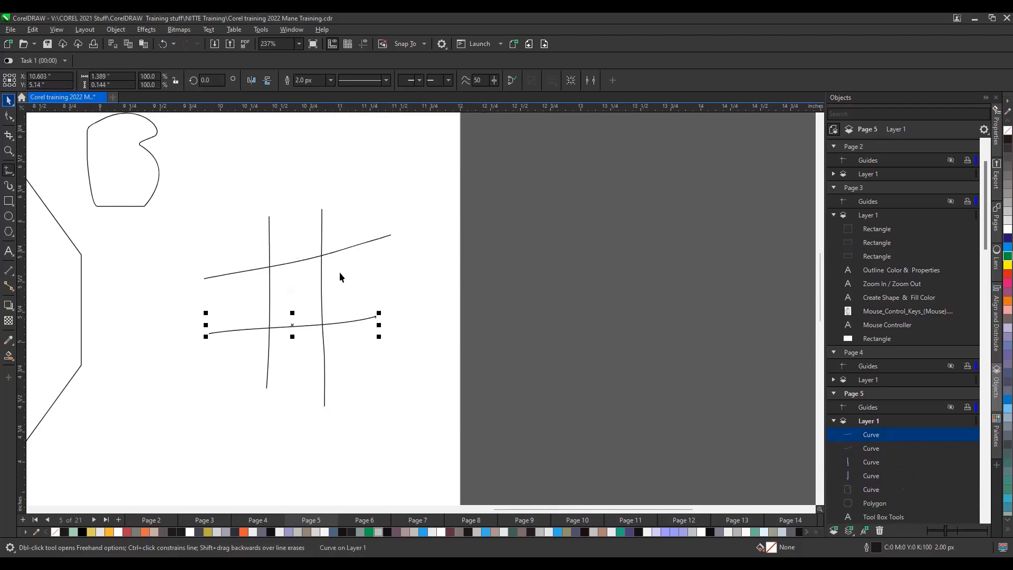
Step: Colour the outlines of the crossing freehand lines: upper horizontal blue, lower horizontal red, and left vertical green
{"action": "left_click", "coordinate": [350, 246]}
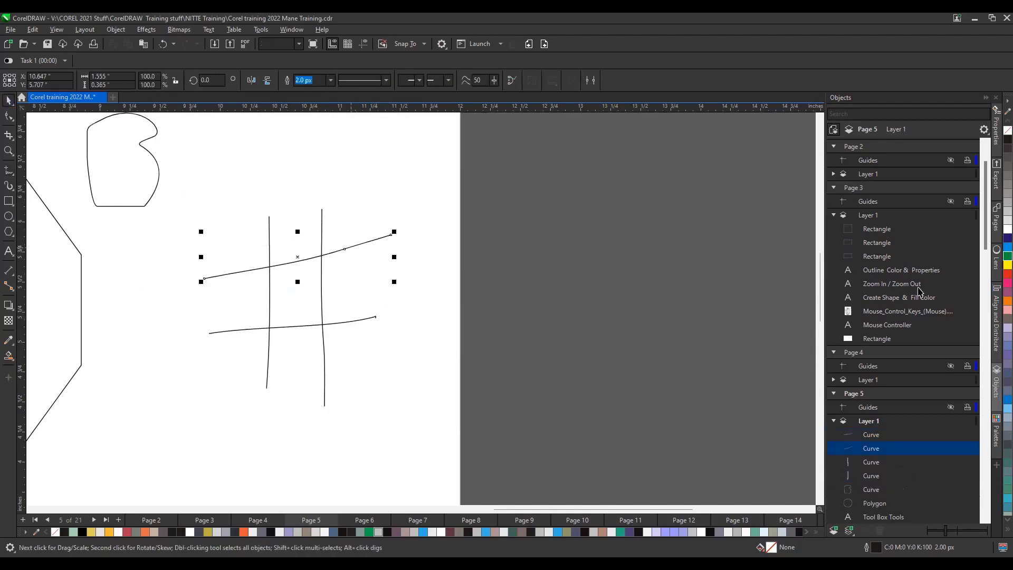
{"action": "right_click", "coordinate": [997, 248]}
{"action": "left_click", "coordinate": [353, 323]}
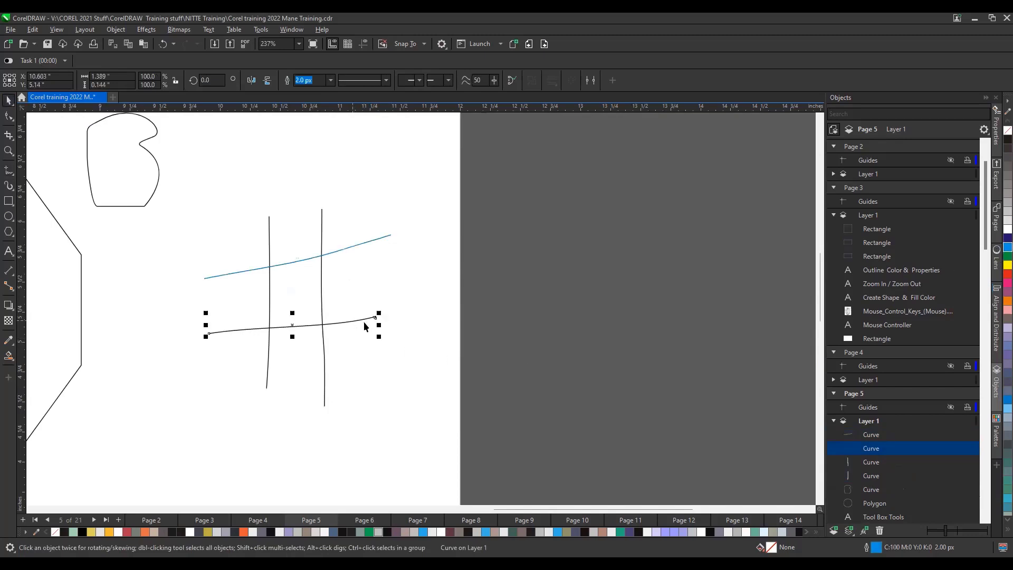
{"action": "right_click", "coordinate": [1004, 272]}
{"action": "left_click", "coordinate": [270, 299]}
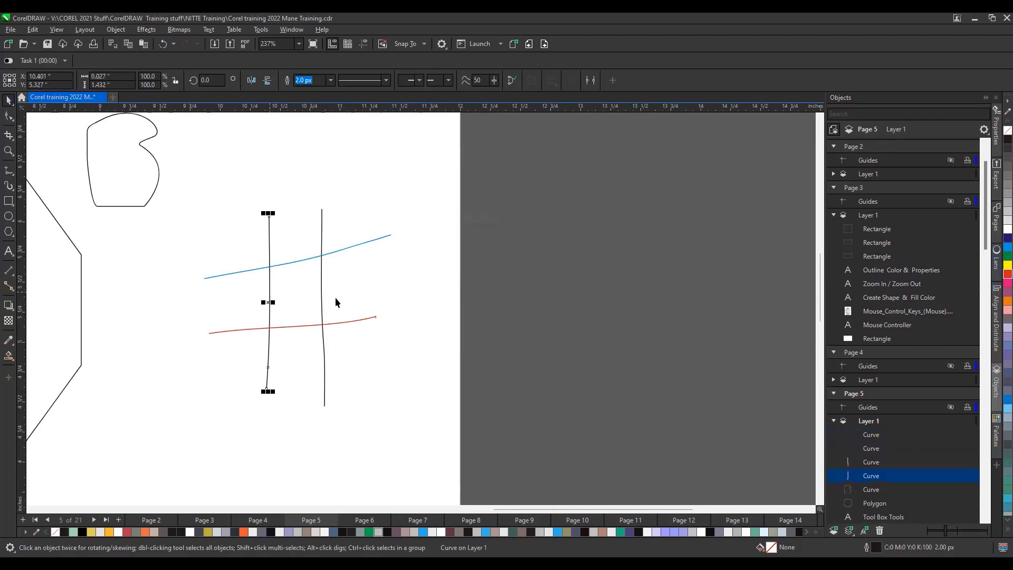
{"action": "right_click", "coordinate": [1006, 256]}
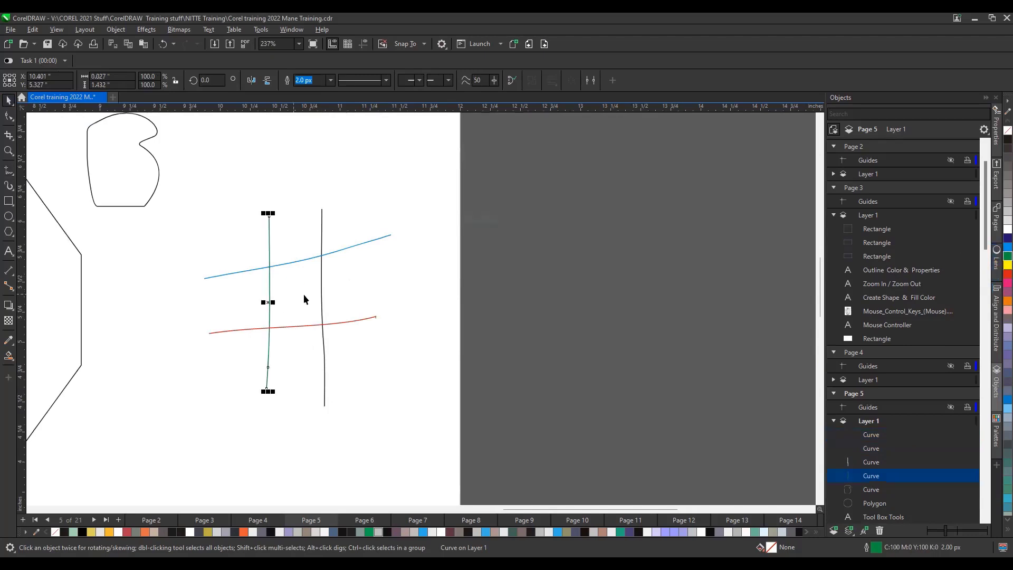
Step: Smart Fill the enclosed cell between the crossing lines with green and move the filled piece about 1.25 inches to the right
{"action": "scroll", "coordinate": [305, 294], "scroll_direction": "up", "scroll_amount": 1}
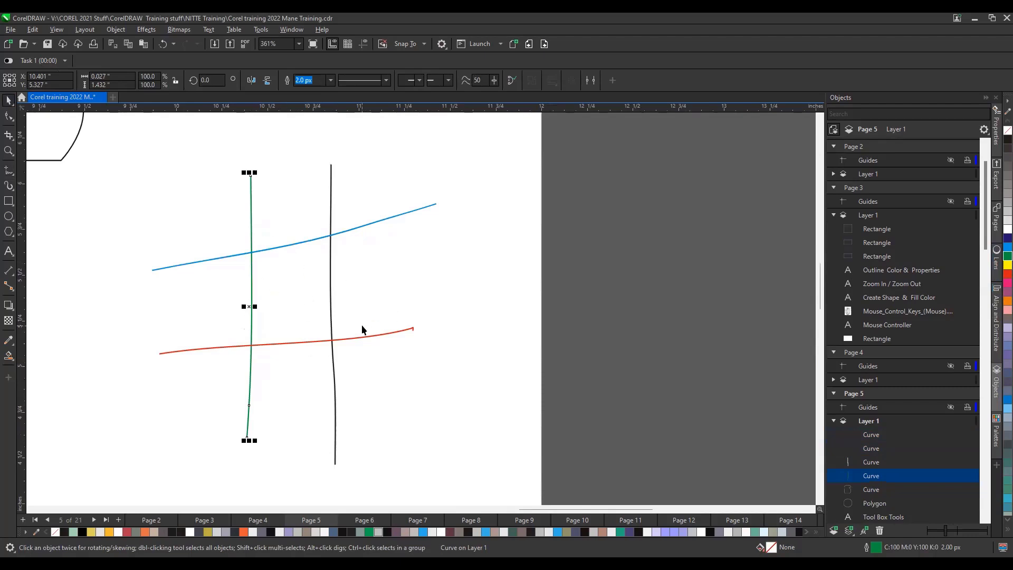
{"action": "left_click", "coordinate": [9, 356]}
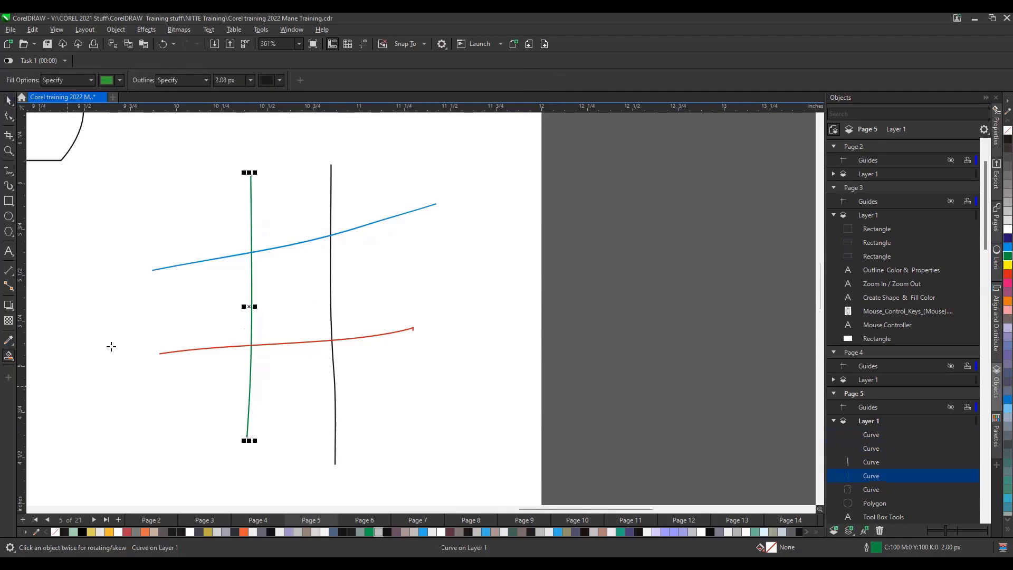
{"action": "left_click", "coordinate": [294, 306]}
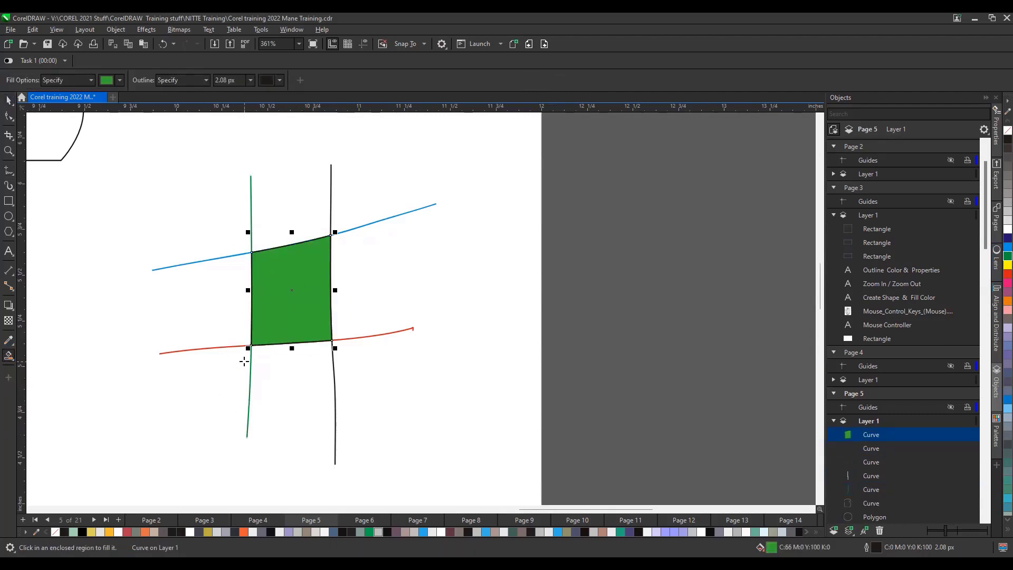
{"action": "left_click", "coordinate": [8, 100]}
{"action": "left_click_drag", "start_coordinate": [293, 261], "coordinate": [519, 239]}
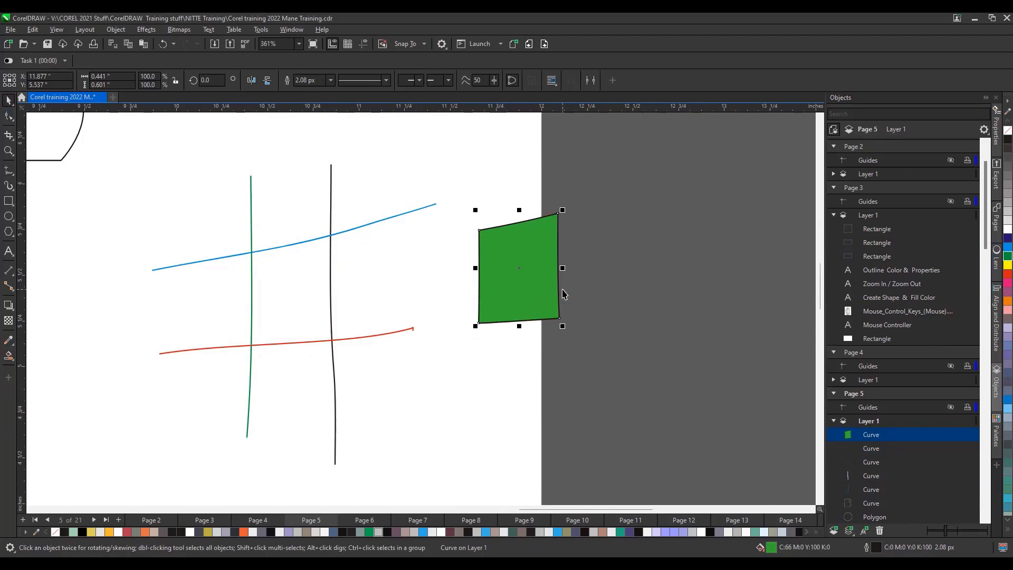
Step: Reshape the green piece by pulling its upper-right corner node up into a point and arching its bottom edge inward with a new middle node
{"action": "left_click", "coordinate": [8, 116]}
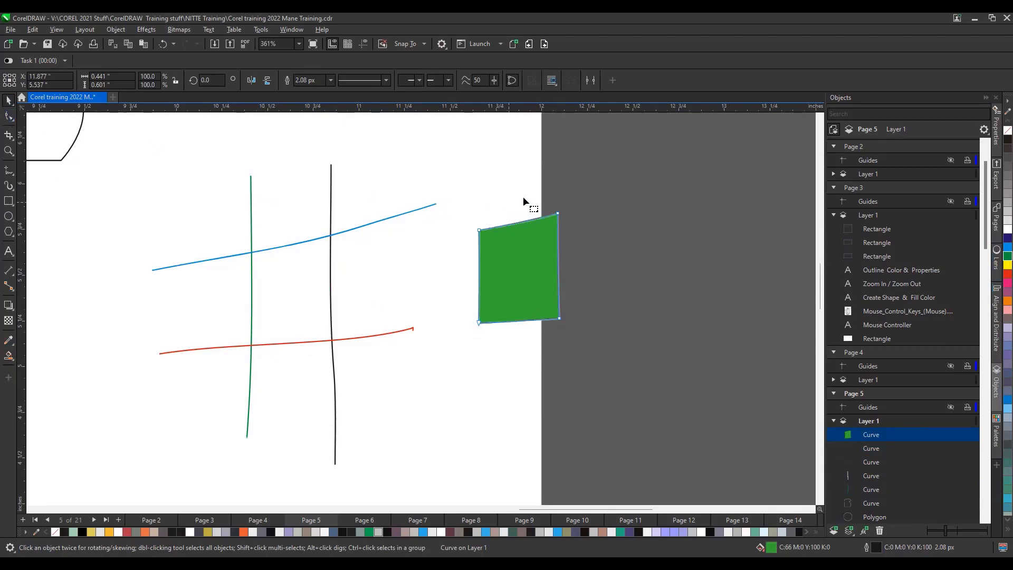
{"action": "left_click_drag", "start_coordinate": [566, 181], "coordinate": [556, 199]}
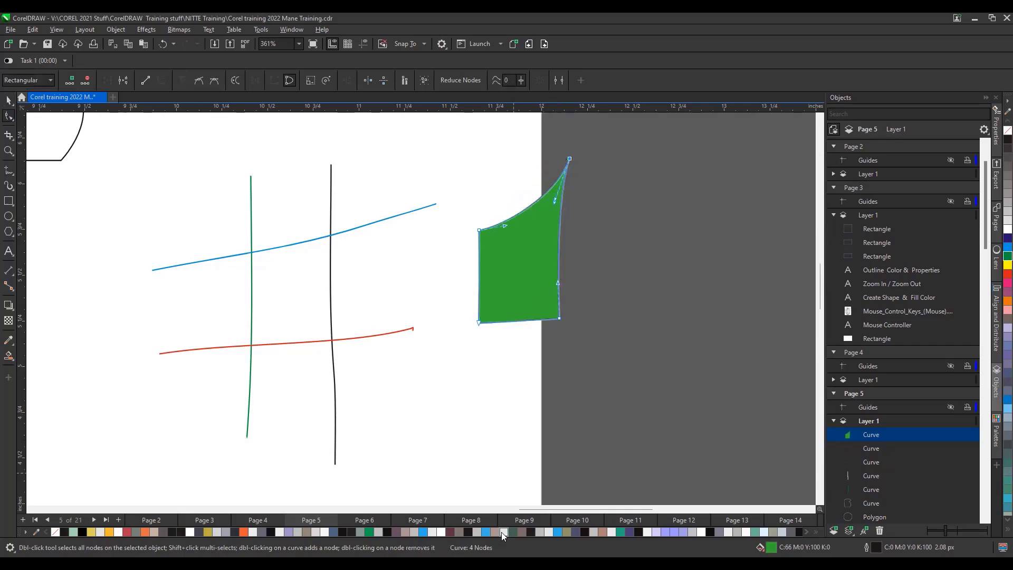
{"action": "left_click_drag", "start_coordinate": [504, 533], "coordinate": [517, 319]}
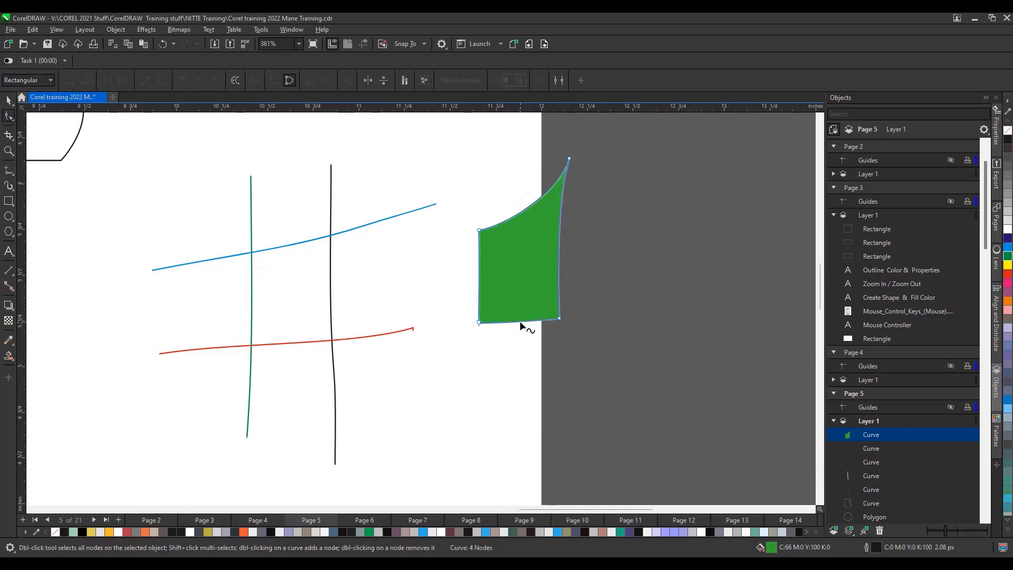
{"action": "left_click", "coordinate": [520, 322]}
{"action": "left_click_drag", "start_coordinate": [520, 322], "coordinate": [520, 285]}
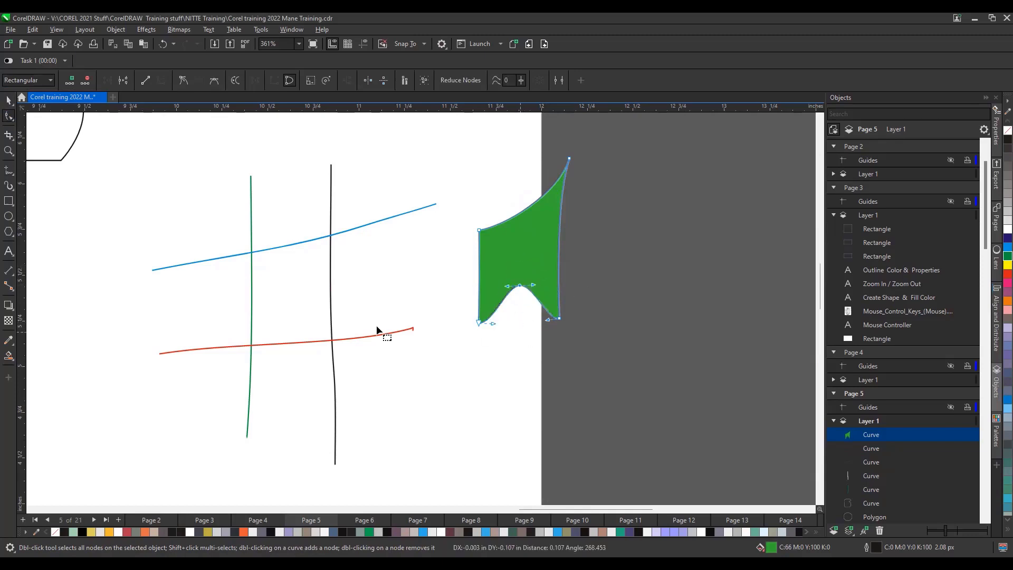
Step: Delete the green piece, the four crossing lines and the B-shaped freehand curve
{"action": "scroll", "coordinate": [377, 331], "scroll_direction": "down", "scroll_amount": 6}
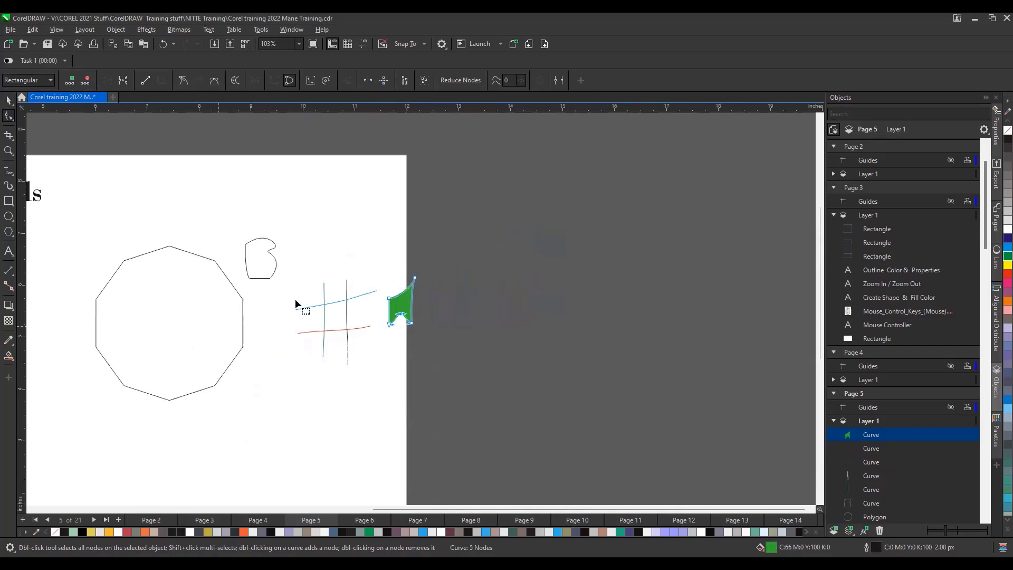
{"action": "left_click", "coordinate": [8, 101]}
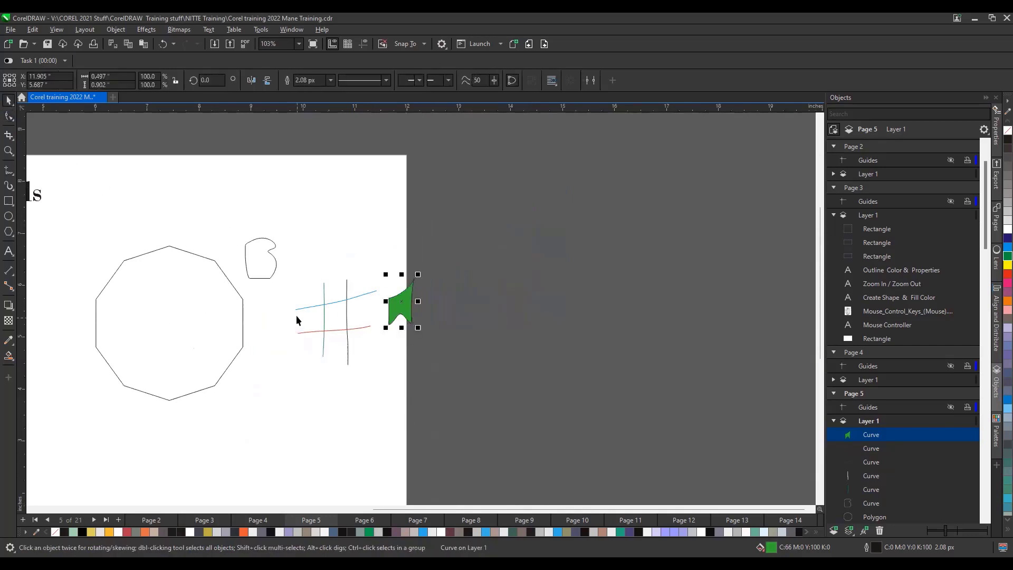
{"action": "left_click", "coordinate": [238, 205]}
{"action": "left_click_drag", "start_coordinate": [248, 223], "coordinate": [532, 421]}
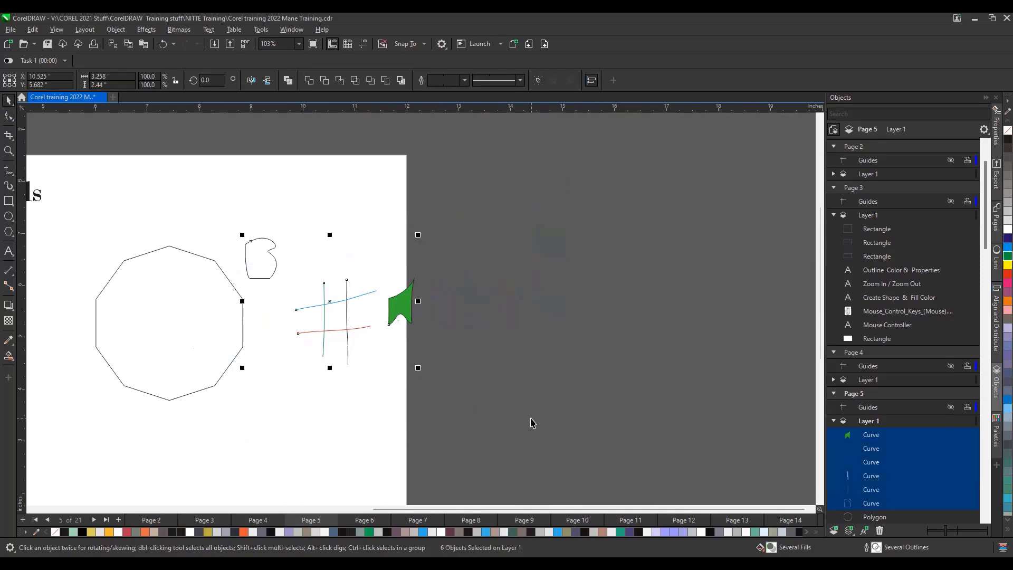
{"action": "key", "text": "Delete"}
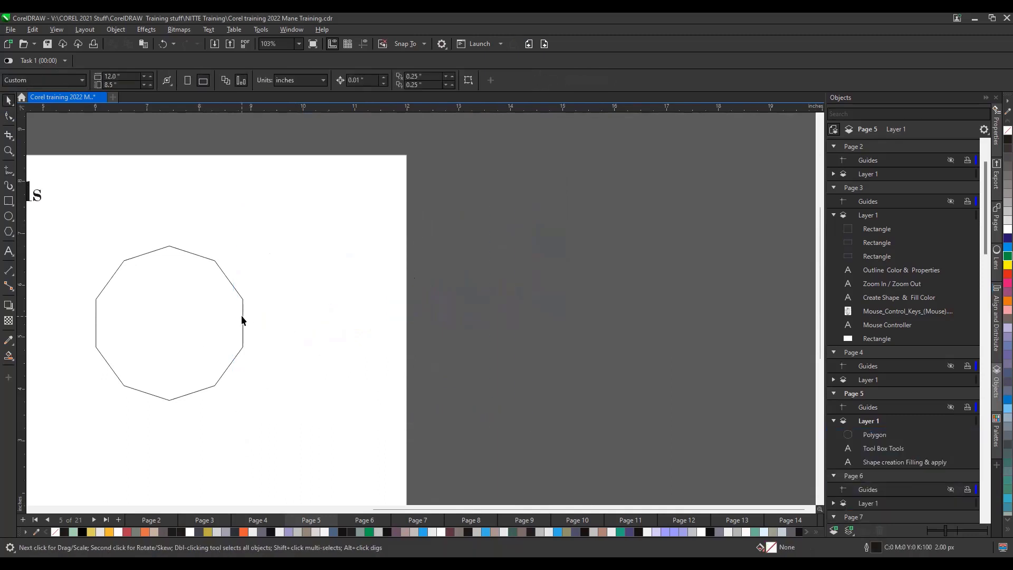
Step: Move the ten-sided polygon about 1.5 inches to the right and pull a mid-side node inward to form a swirling ten-pointed star
{"action": "left_click", "coordinate": [242, 321]}
{"action": "left_click_drag", "start_coordinate": [239, 294], "coordinate": [320, 290]}
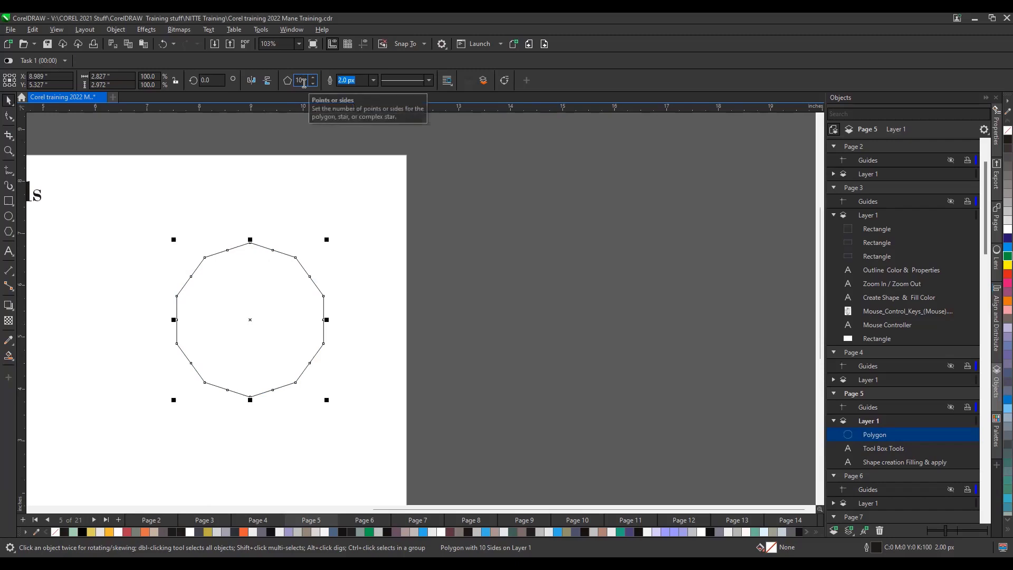
{"action": "left_click", "coordinate": [11, 120]}
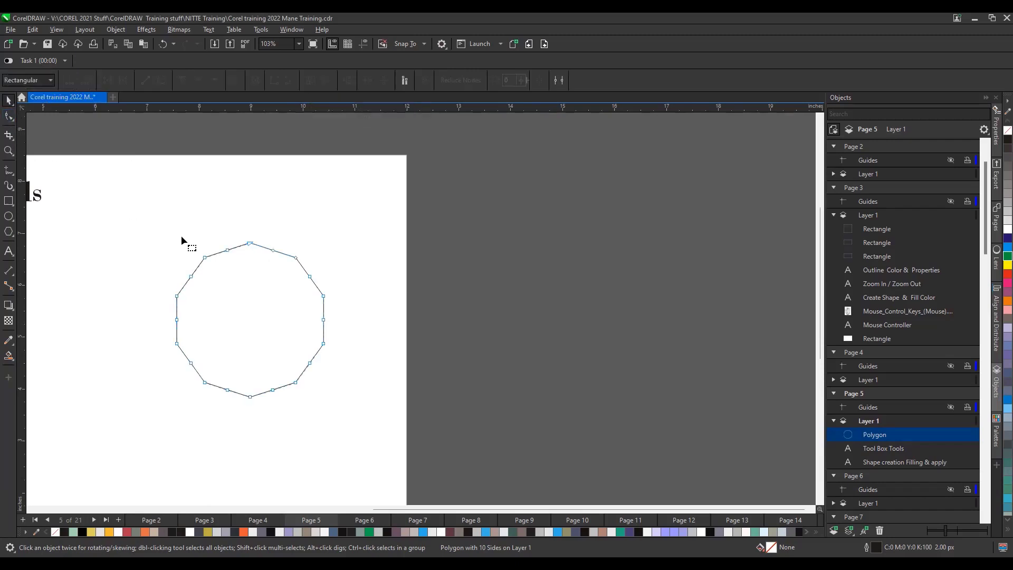
{"action": "left_click_drag", "start_coordinate": [227, 254], "coordinate": [253, 291]}
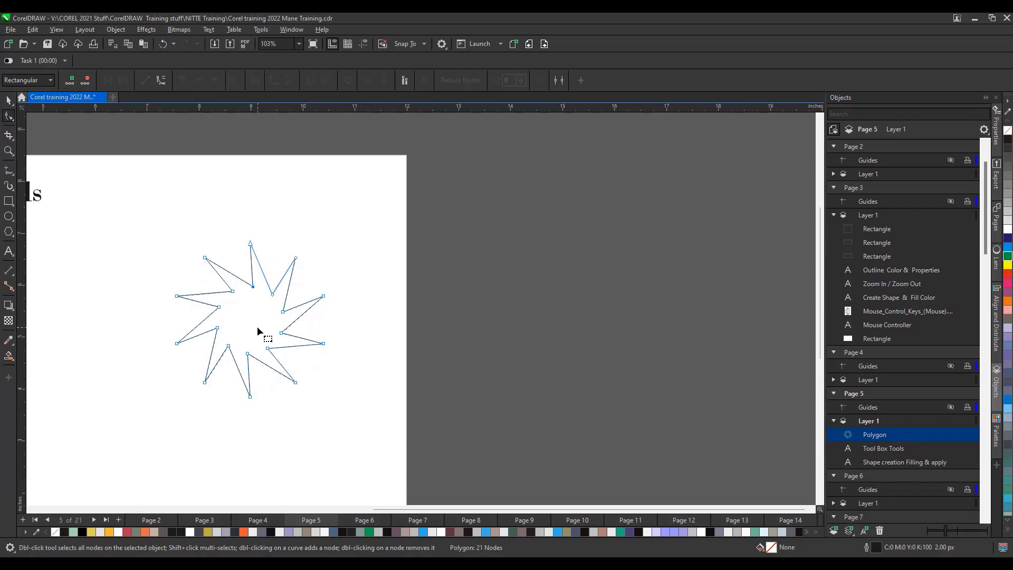
Step: Fill the star orange and add a node on the top arm's right edge, pulling it across past the arm's left side
{"action": "left_click", "coordinate": [1008, 300]}
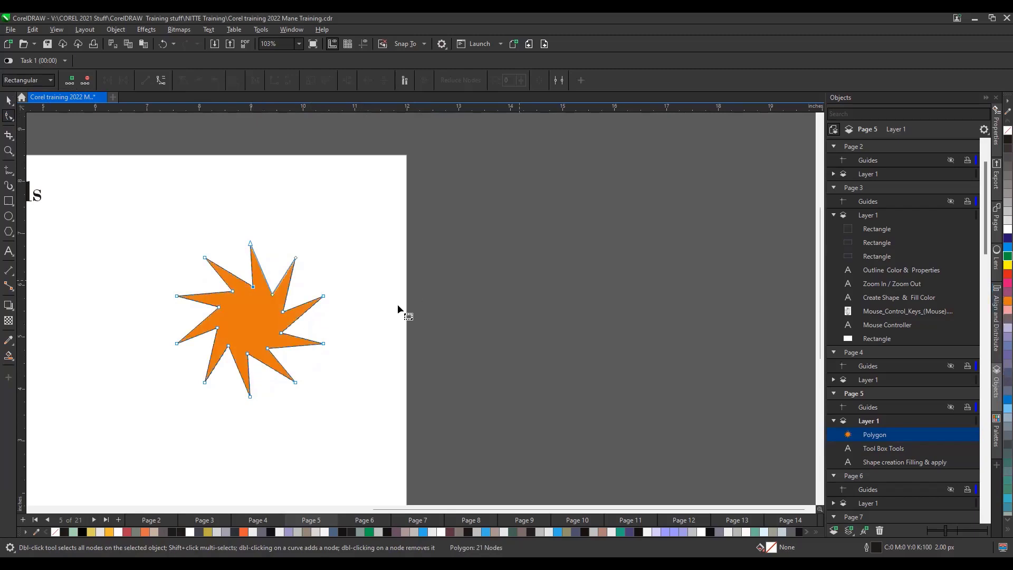
{"action": "scroll", "coordinate": [271, 272], "scroll_direction": "up", "scroll_amount": 1}
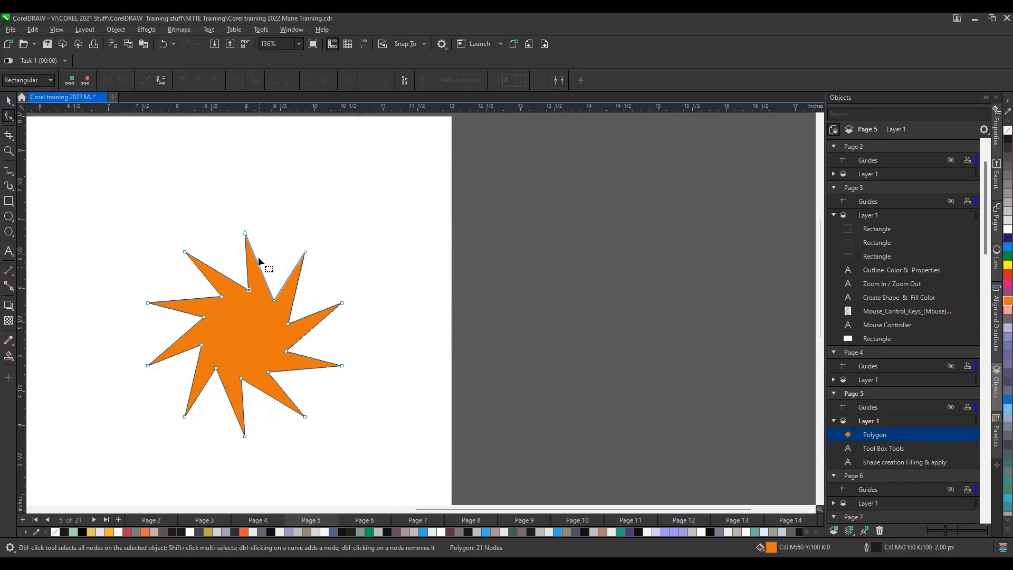
{"action": "double_click", "coordinate": [260, 267]}
{"action": "left_click_drag", "start_coordinate": [263, 268], "coordinate": [219, 249]}
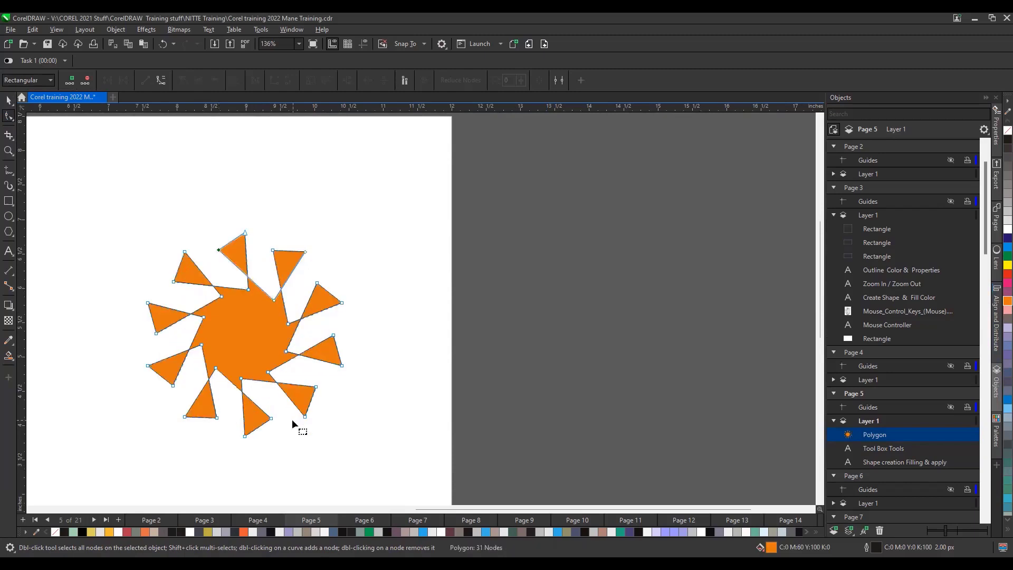
Step: Notch the outer edge of the star's blades with a new node and pull an inner-edge node about 0.53 inches towards the centre
{"action": "double_click", "coordinate": [230, 243]}
{"action": "mouse_move", "coordinate": [229, 245]}
{"action": "left_mouse_down"}
{"action": "mouse_move", "coordinate": [243, 258]}
{"action": "mouse_move", "coordinate": [239, 250]}
{"action": "left_mouse_up"}
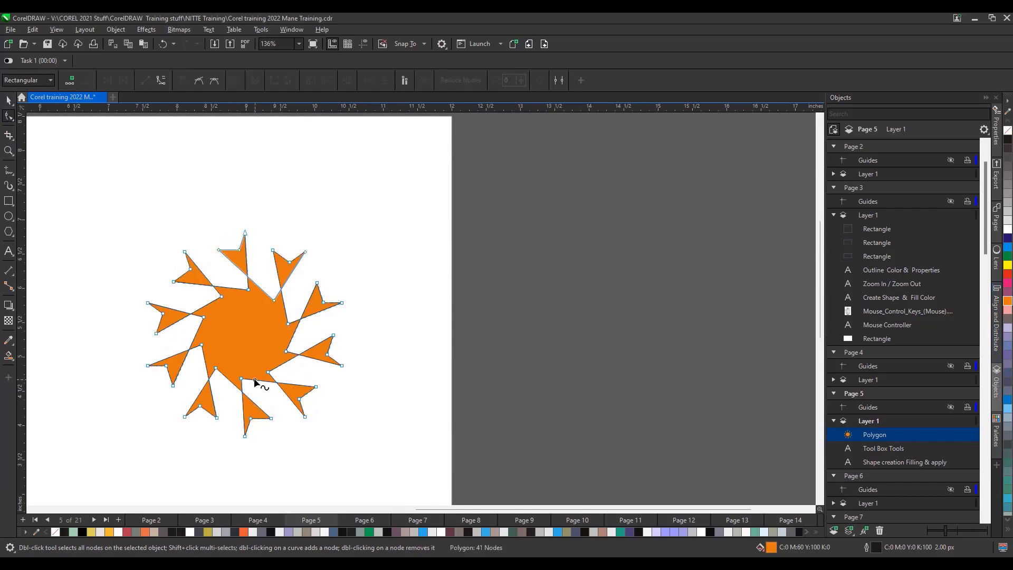
{"action": "left_click_drag", "start_coordinate": [254, 378], "coordinate": [256, 344]}
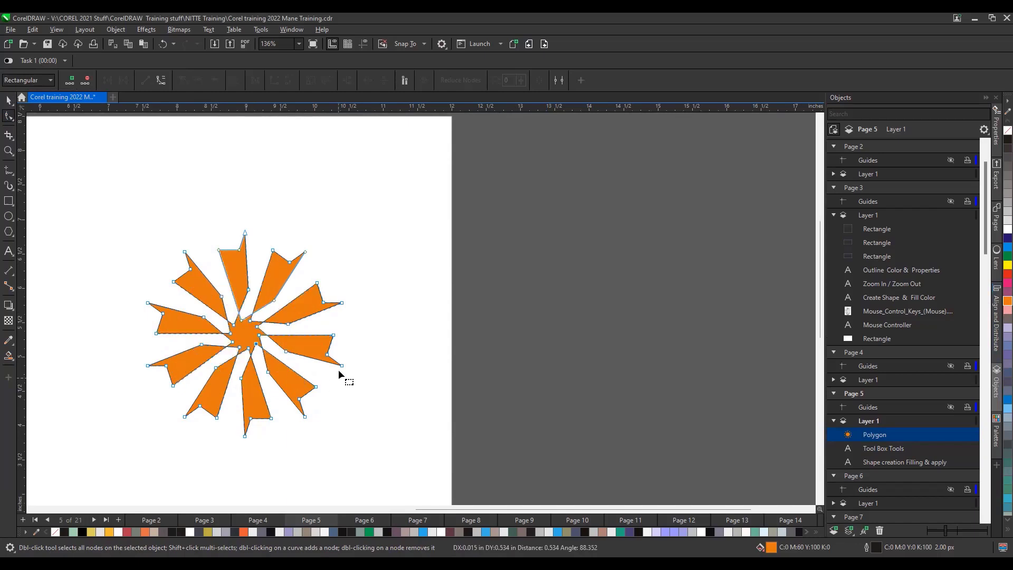
Step: Remove the outline from the orange pinwheel polygon
{"action": "left_click", "coordinate": [9, 100]}
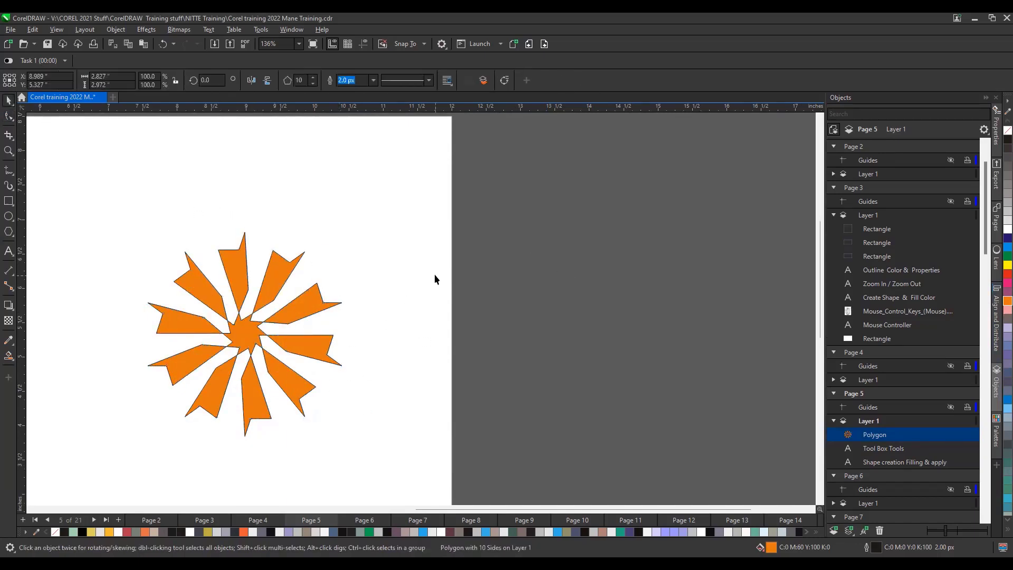
{"action": "left_click", "coordinate": [435, 274]}
{"action": "scroll", "coordinate": [245, 327], "scroll_direction": "up", "scroll_amount": 2}
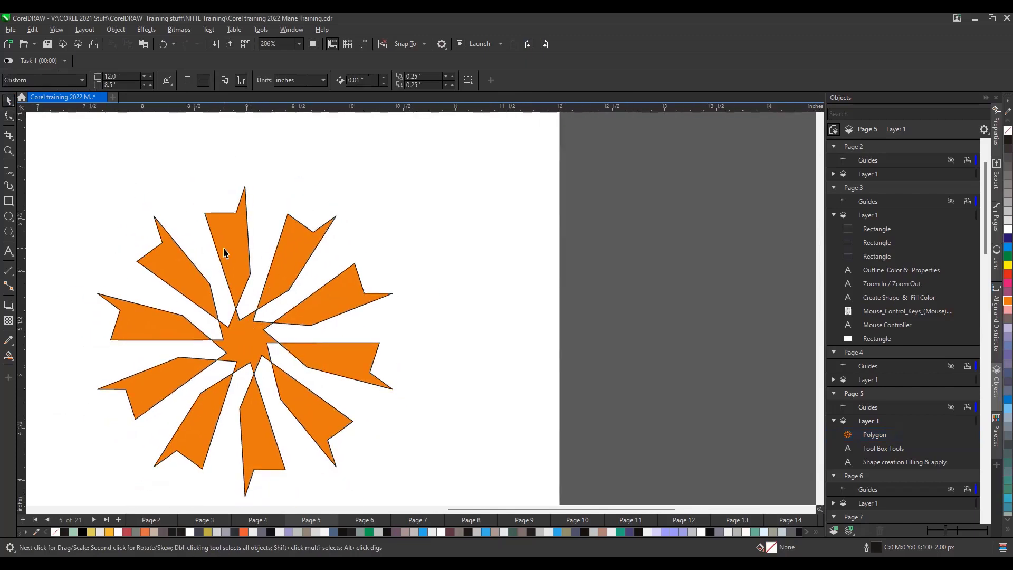
{"action": "left_click", "coordinate": [277, 280]}
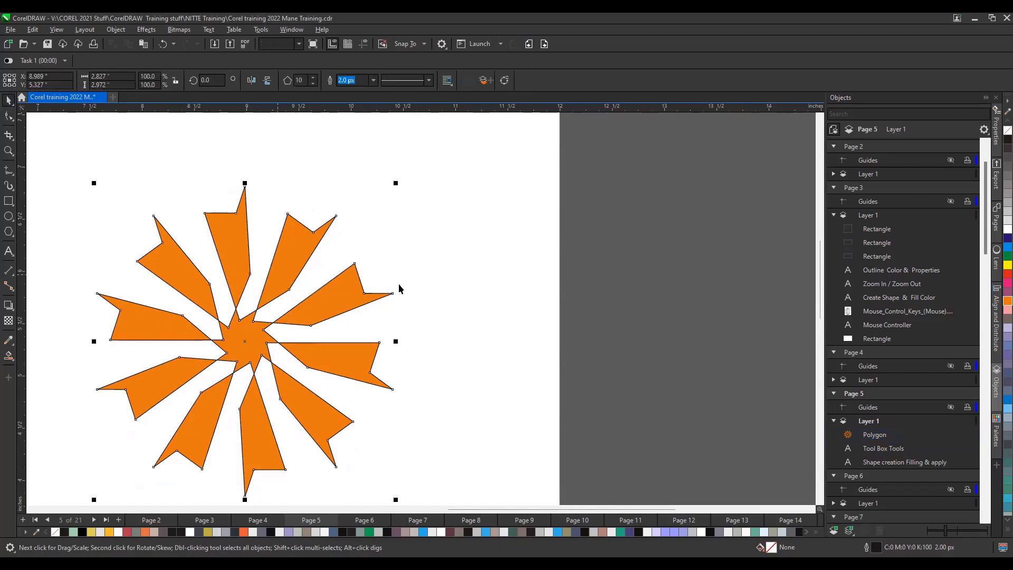
{"action": "right_click", "coordinate": [1007, 130]}
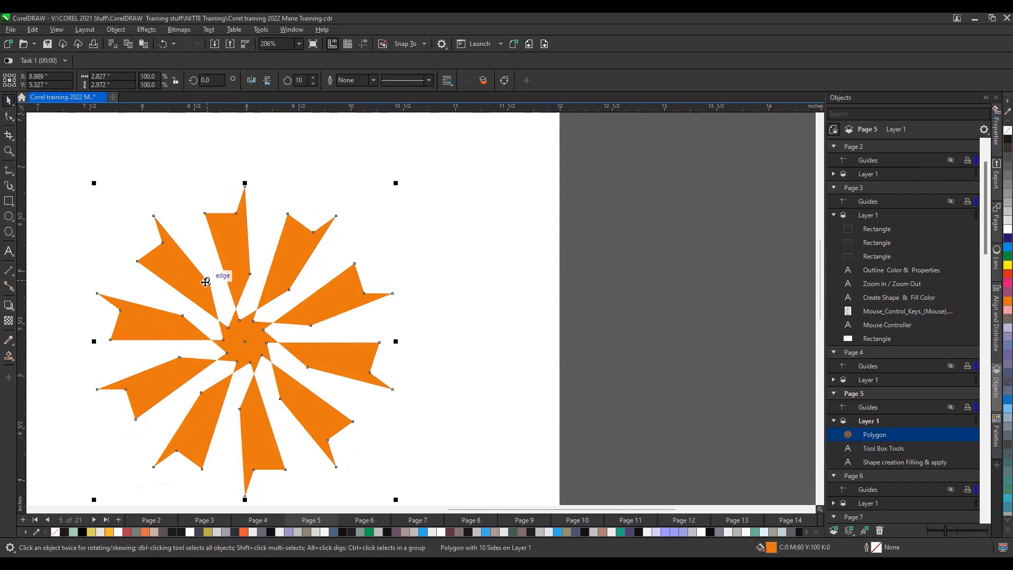
Step: Apply an orange and white fountain fill to the pinwheel with Interactive Fill and set its type to elliptical
{"action": "scroll", "coordinate": [267, 276], "scroll_direction": "down", "scroll_amount": 2}
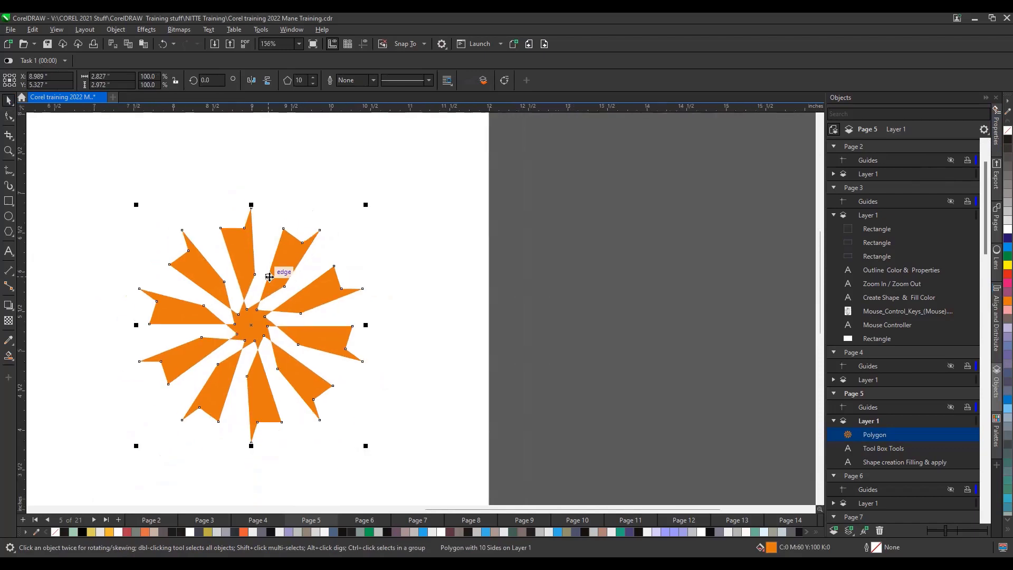
{"action": "left_click", "coordinate": [11, 358]}
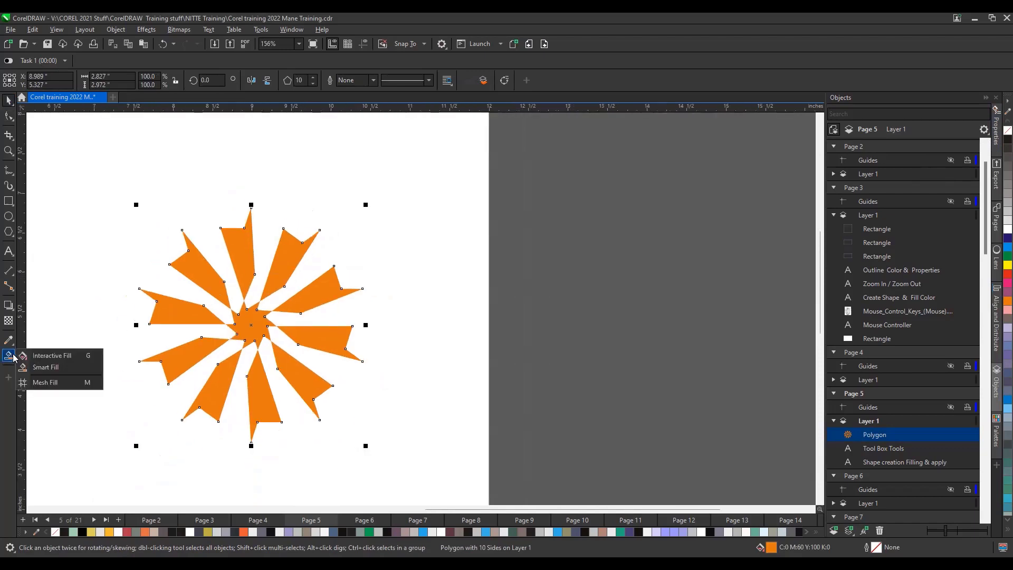
{"action": "left_click", "coordinate": [57, 359]}
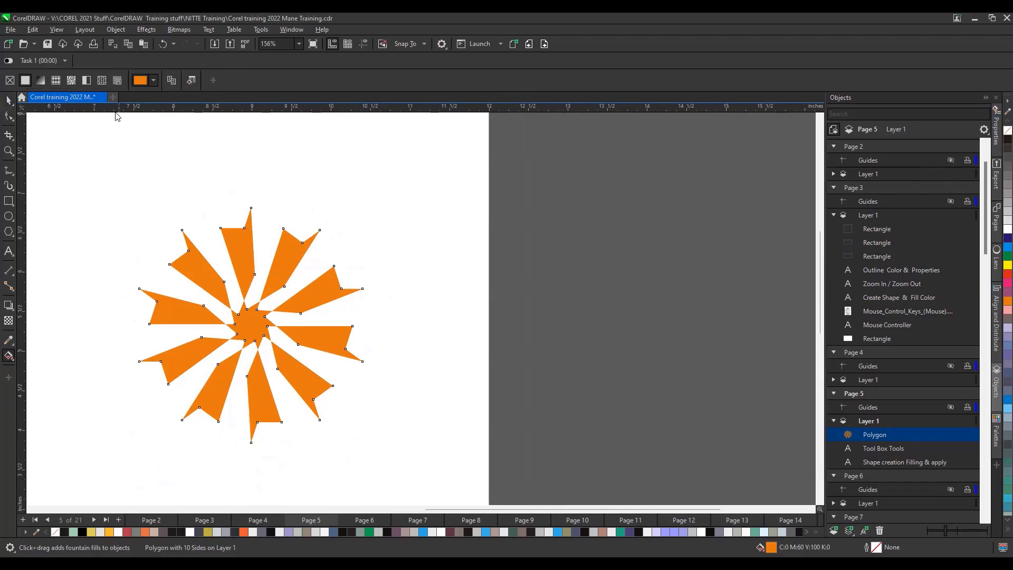
{"action": "left_click", "coordinate": [40, 81]}
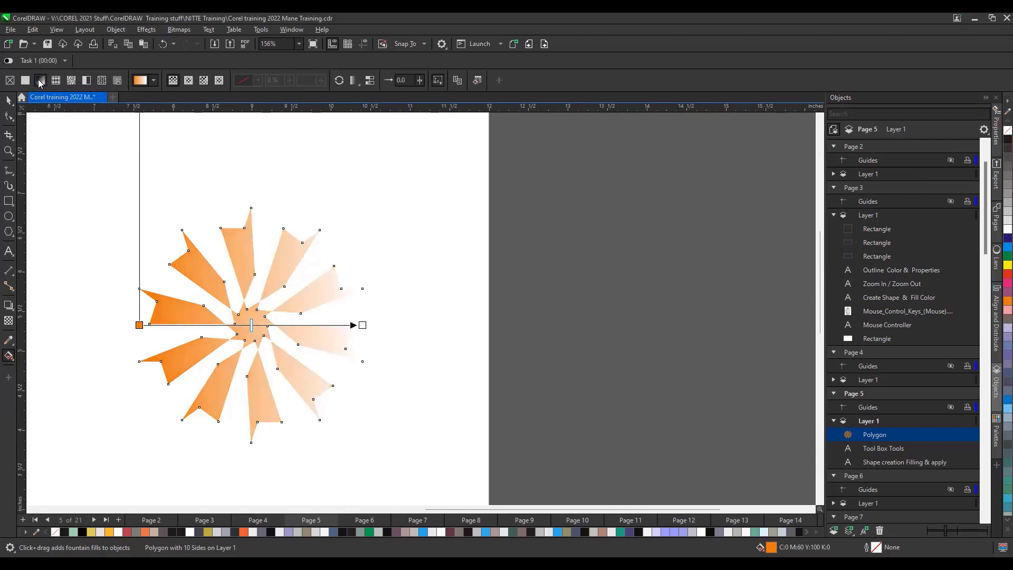
{"action": "scroll", "coordinate": [245, 277], "scroll_direction": "down", "scroll_amount": 1}
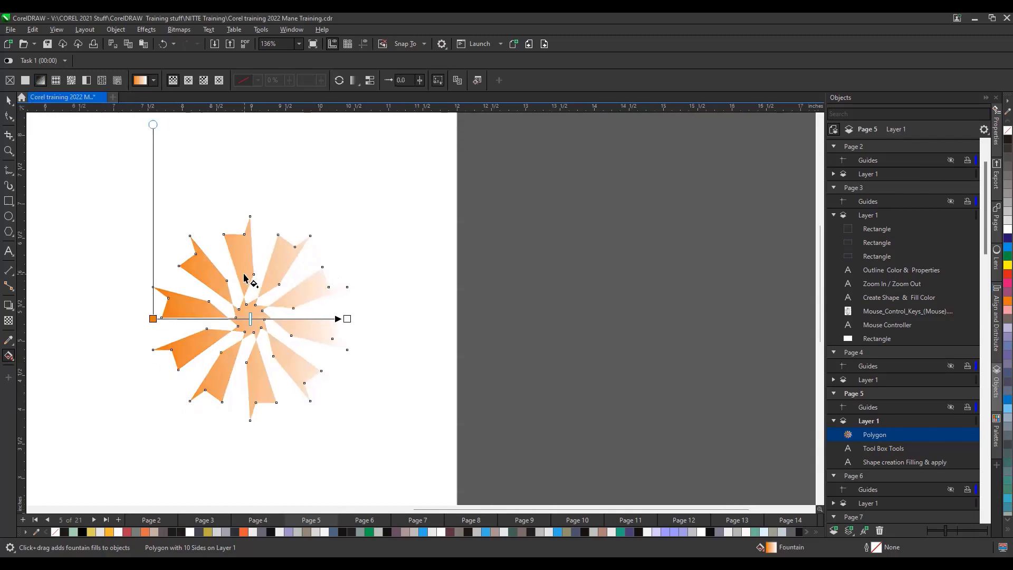
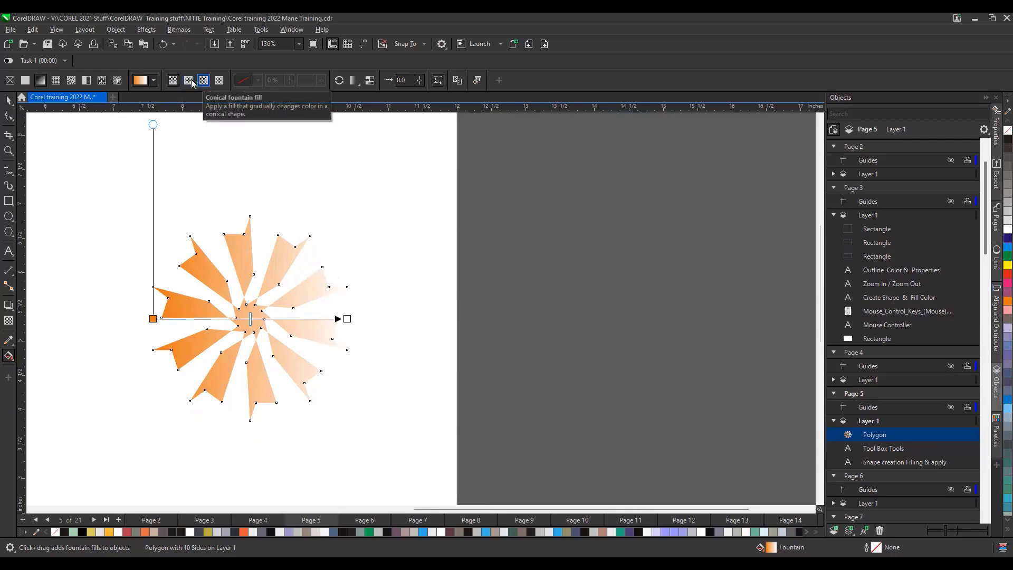
{"action": "left_click", "coordinate": [188, 80]}
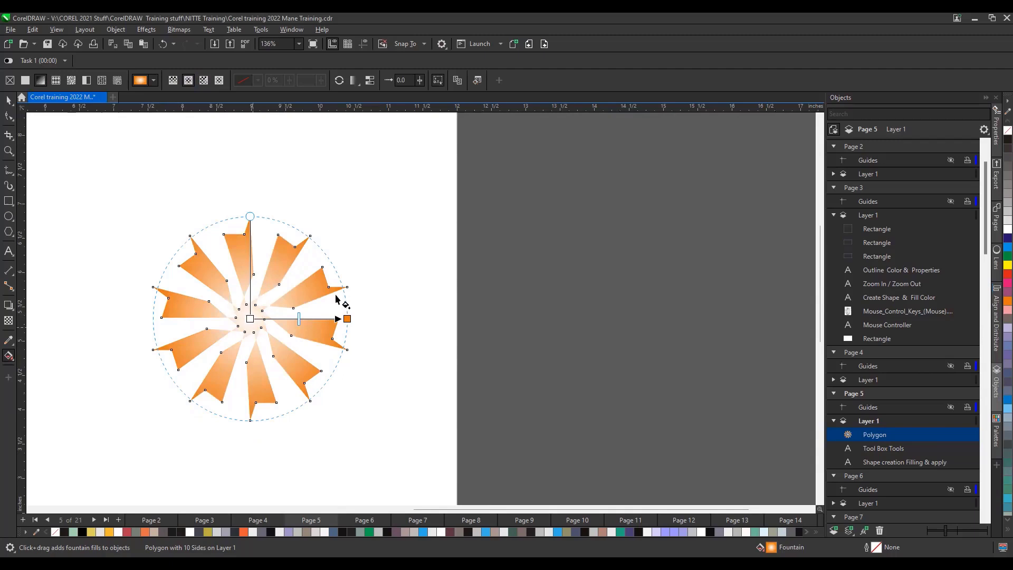
Step: Change the centre colour of the pinwheel's elliptical fountain fill to red, C1 M99 Y94 K0
{"action": "scroll", "coordinate": [245, 346], "scroll_direction": "up", "scroll_amount": 2}
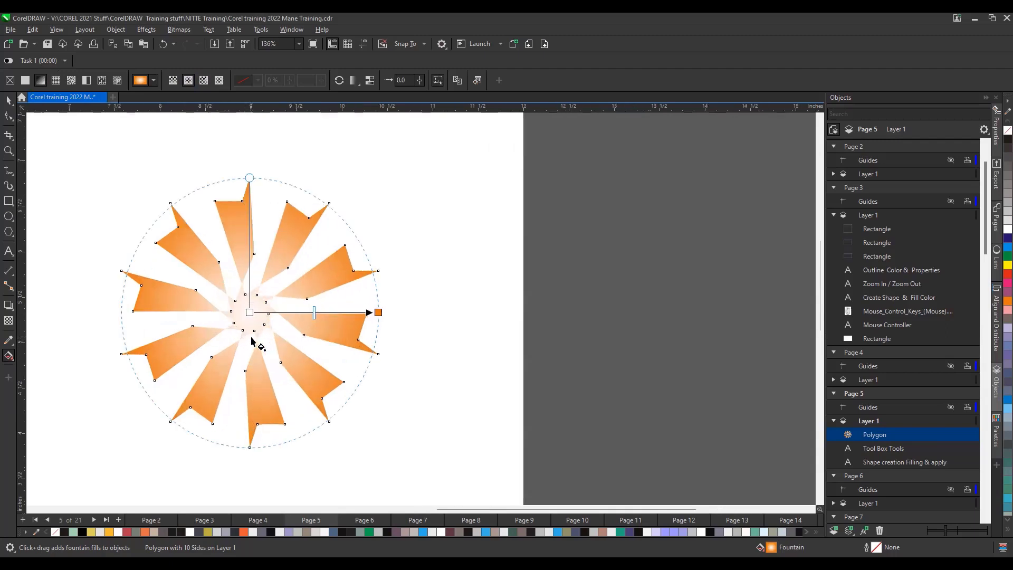
{"action": "left_click", "coordinate": [250, 312]}
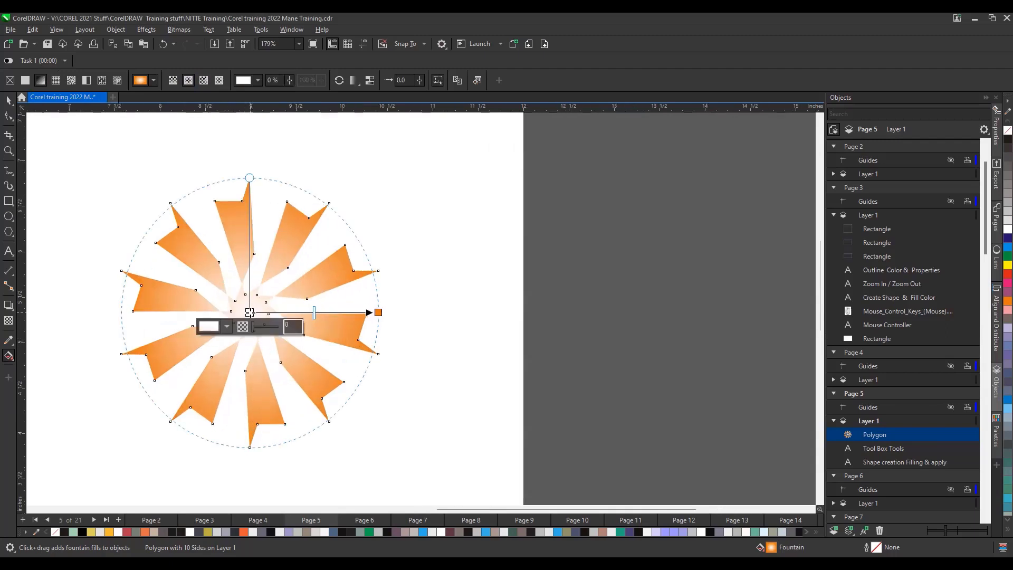
{"action": "left_click", "coordinate": [229, 330]}
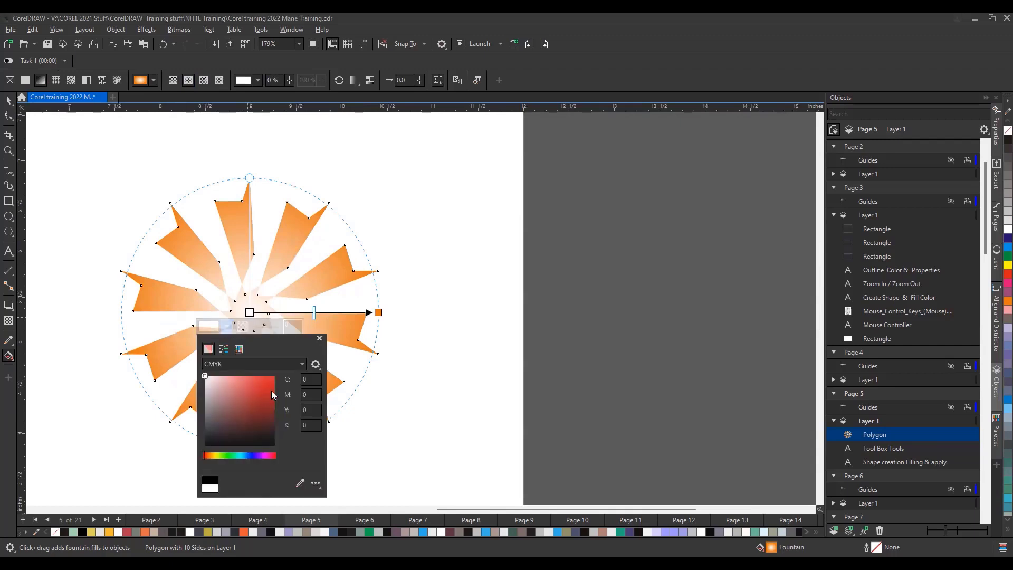
{"action": "left_click", "coordinate": [271, 385]}
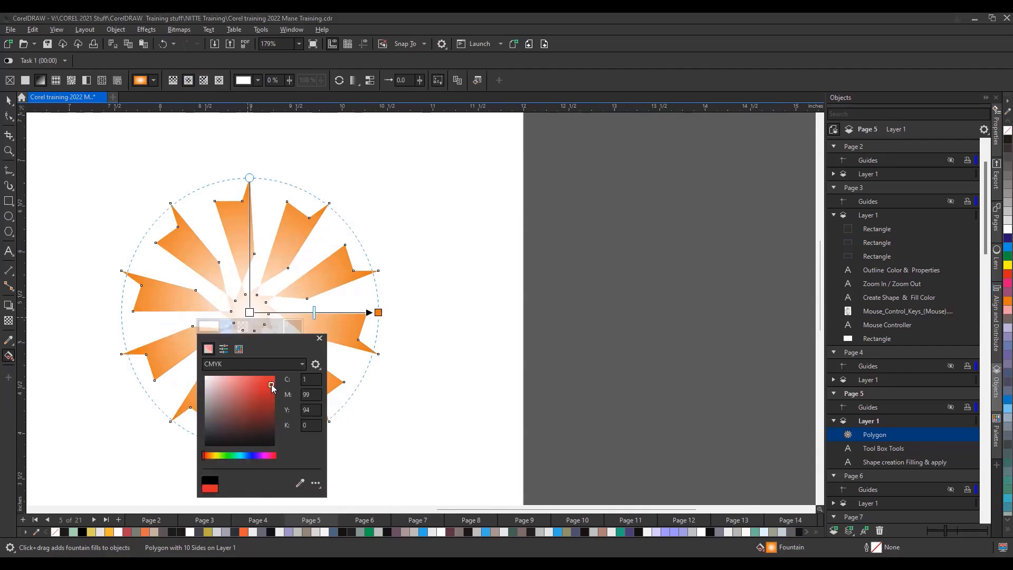
Step: Set the outer colour of the pinwheel's fountain fill to green and shift the blend midpoint closer to the centre
{"action": "left_click", "coordinate": [379, 313]}
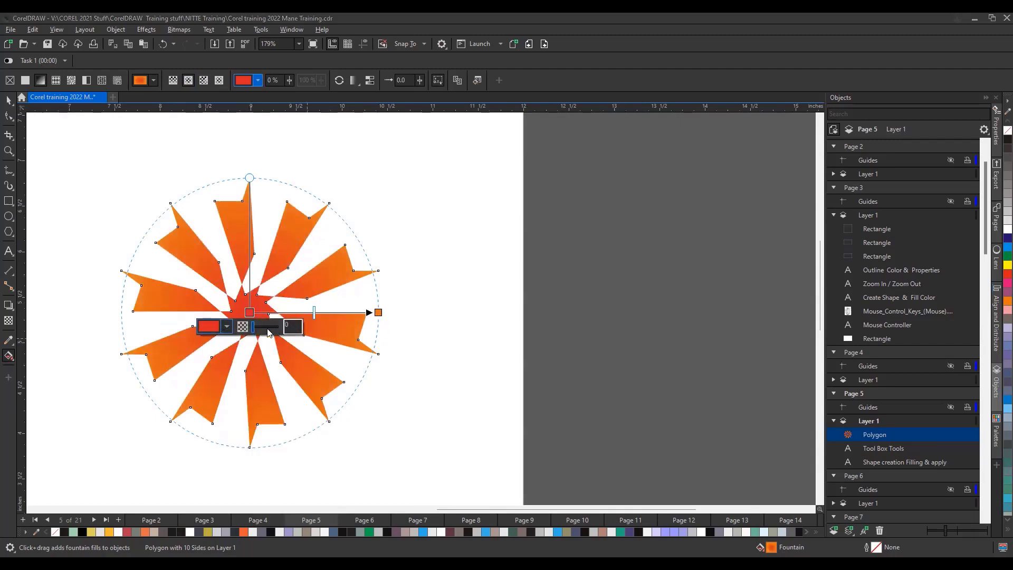
{"action": "left_click", "coordinate": [378, 313]}
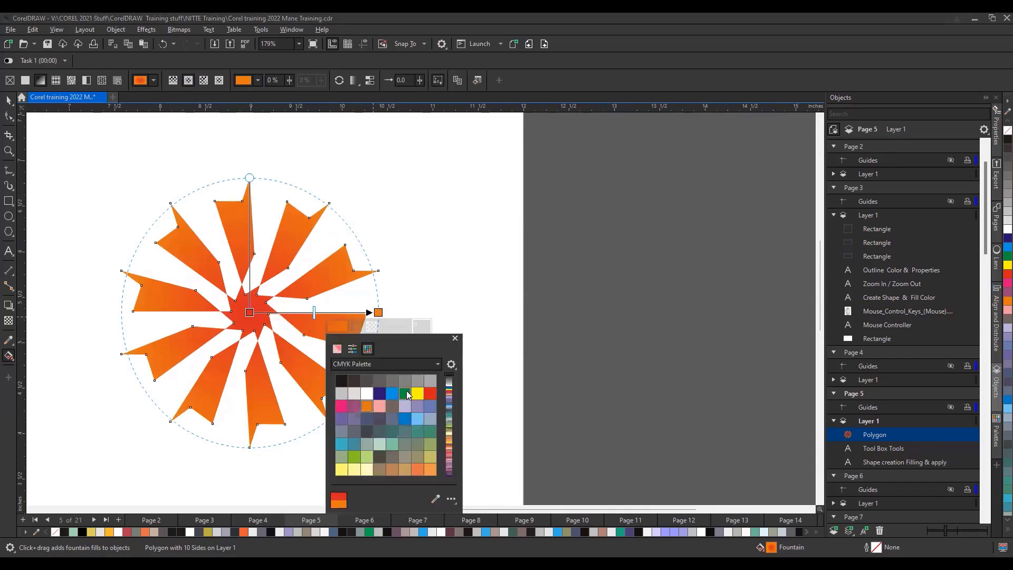
{"action": "left_click", "coordinate": [406, 393]}
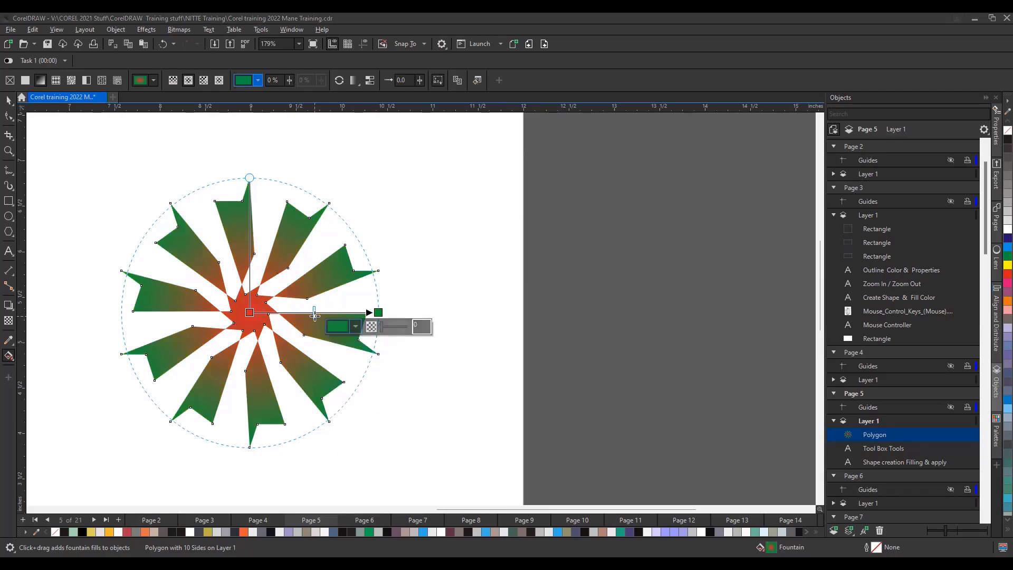
{"action": "left_click_drag", "start_coordinate": [314, 314], "coordinate": [288, 313]}
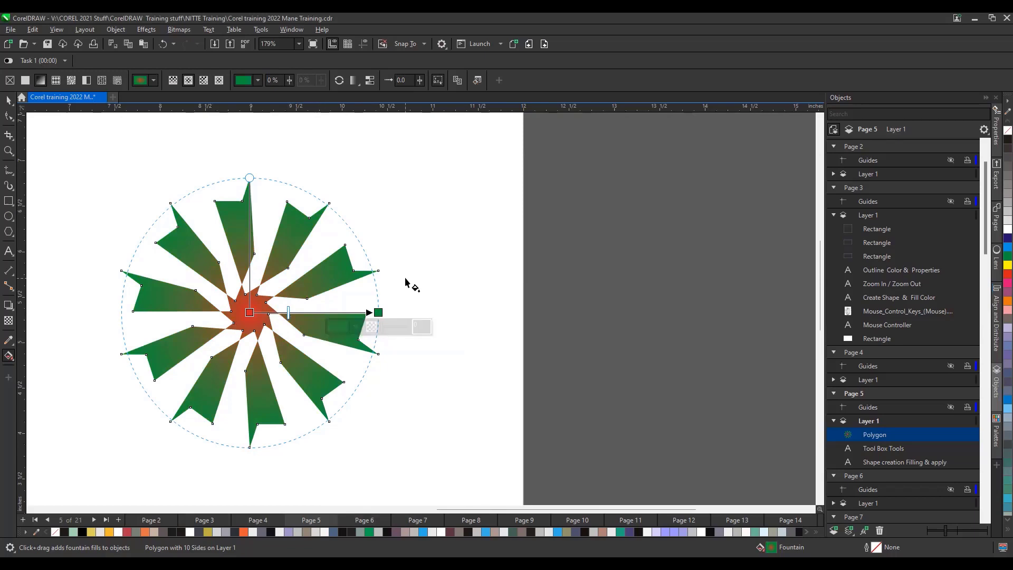
{"action": "left_click", "coordinate": [498, 265]}
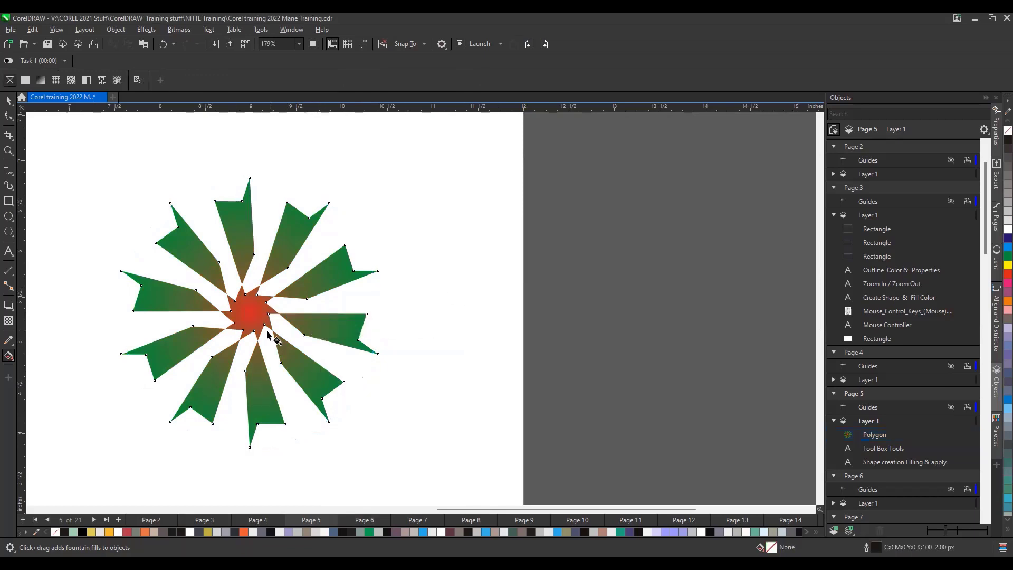
{"action": "scroll", "coordinate": [264, 331], "scroll_direction": "down", "scroll_amount": 1}
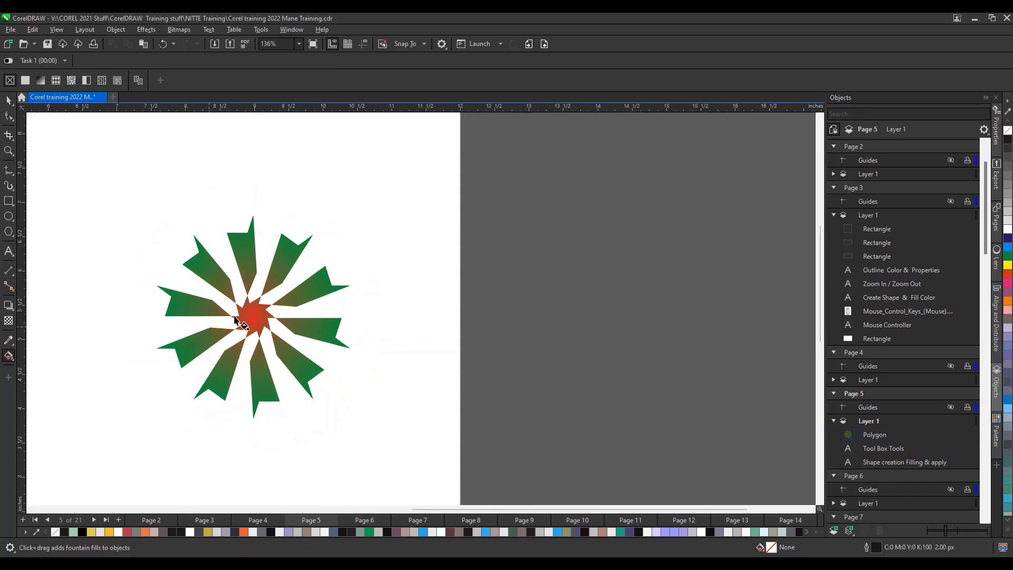
Step: Replace the pinwheel's fountain fill with the multicoloured-dots-on-white vector pattern
{"action": "left_click", "coordinate": [255, 296]}
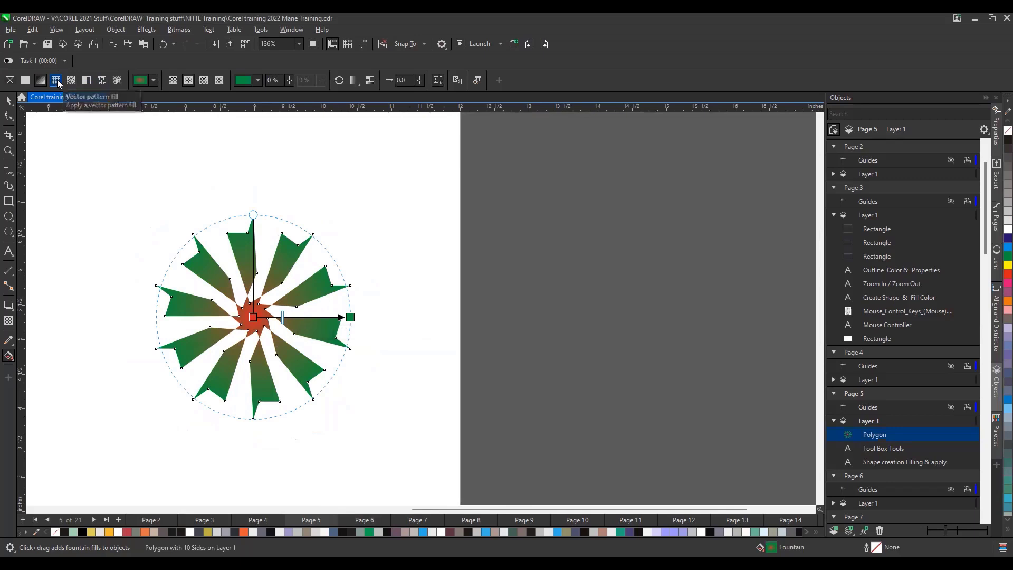
{"action": "left_click", "coordinate": [56, 80]}
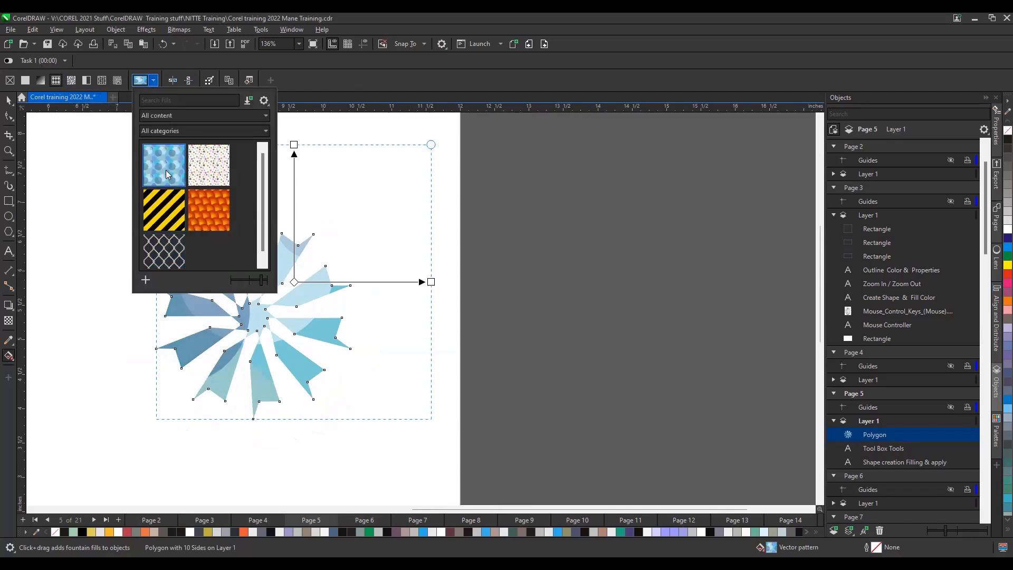
{"action": "left_click", "coordinate": [196, 170]}
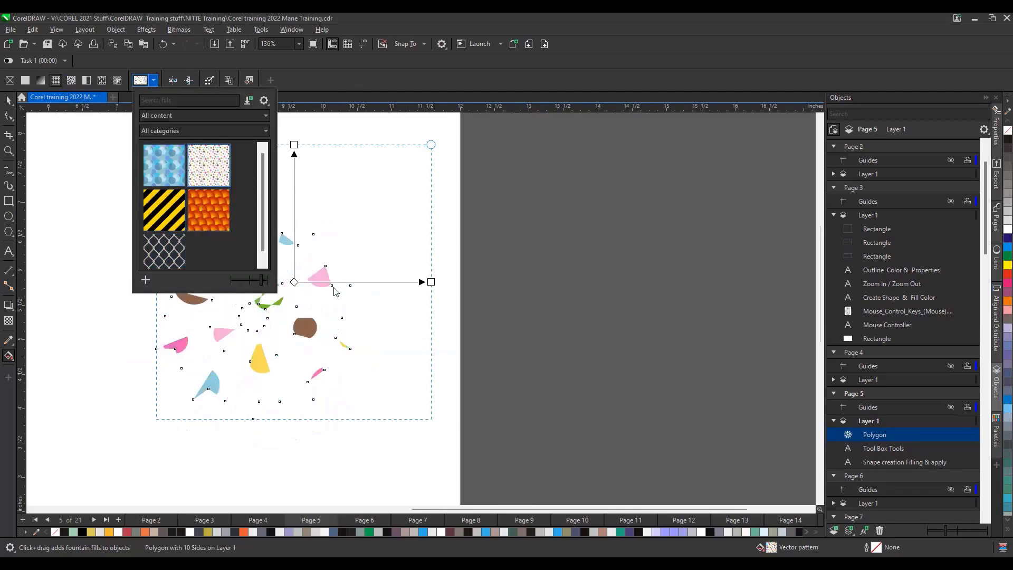
{"action": "left_click", "coordinate": [431, 150]}
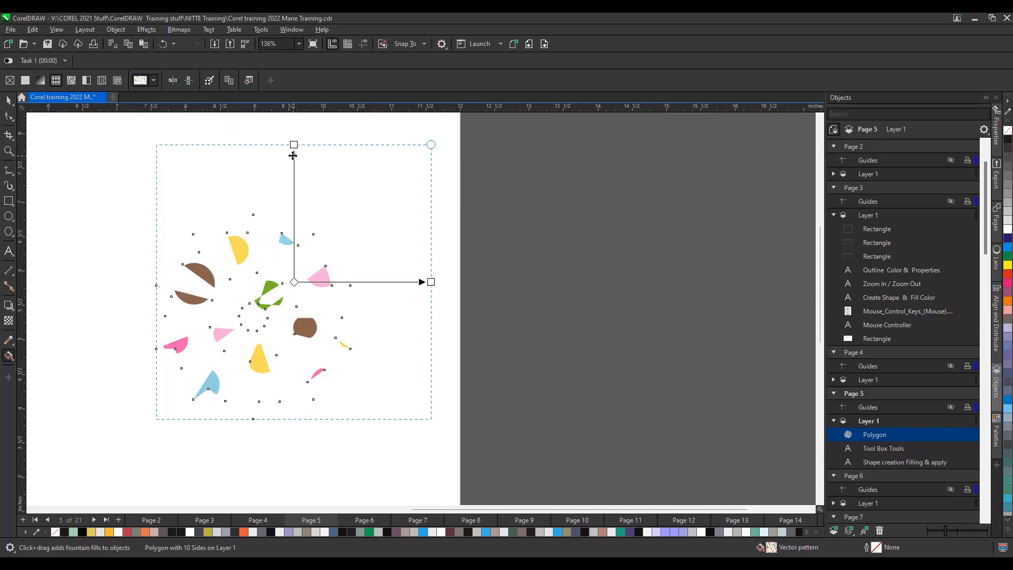
Step: Move the dotted pattern tile down on the pinwheel and shrink its width and height so the dots repeat more densely
{"action": "left_click_drag", "start_coordinate": [293, 159], "coordinate": [294, 223]}
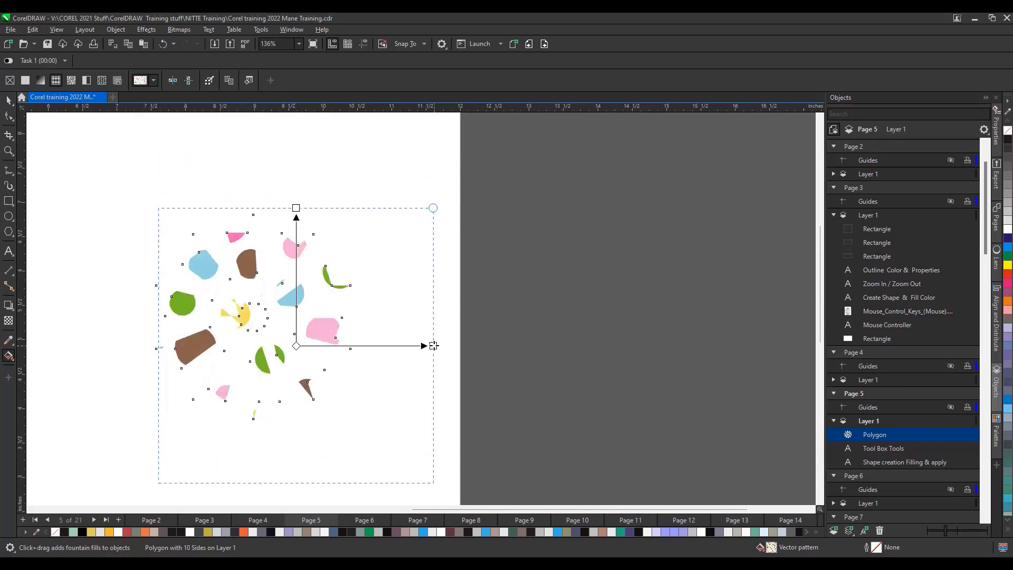
{"action": "left_click_drag", "start_coordinate": [431, 344], "coordinate": [346, 346]}
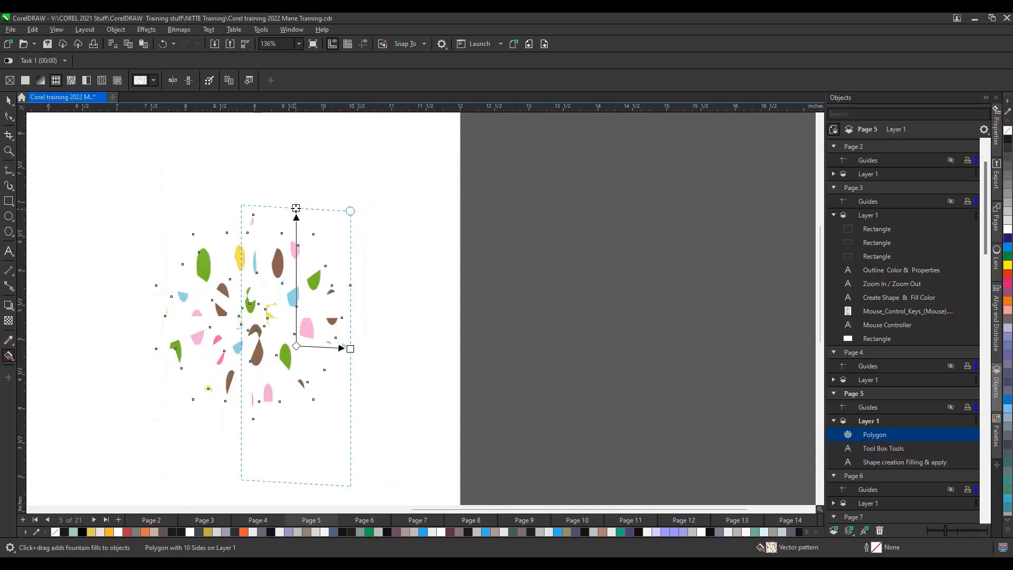
{"action": "left_click_drag", "start_coordinate": [294, 208], "coordinate": [296, 293]}
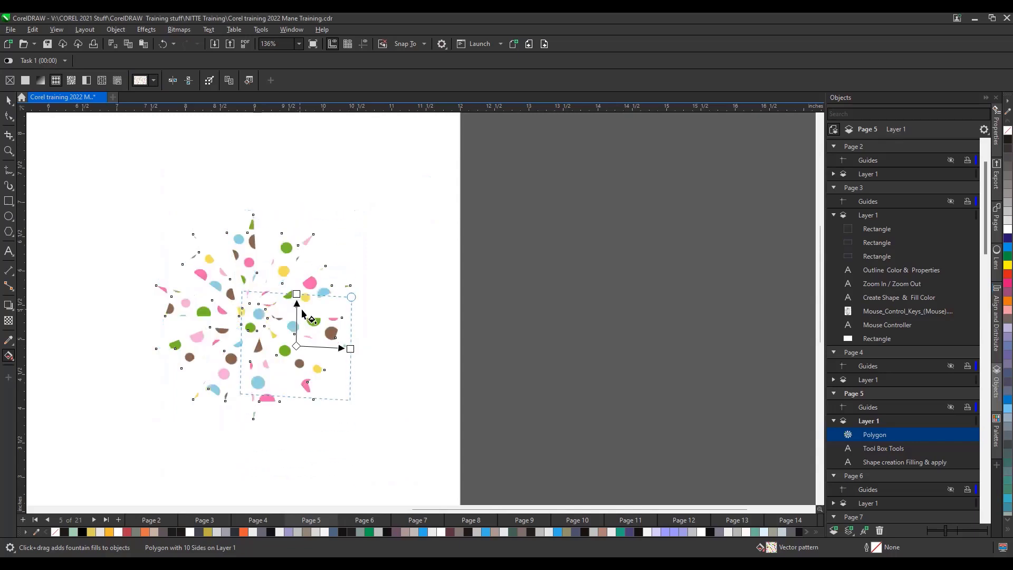
Step: Fill the pinwheel with the teal texture with dark vertical strands from the Samples texture library
{"action": "left_click", "coordinate": [103, 82]}
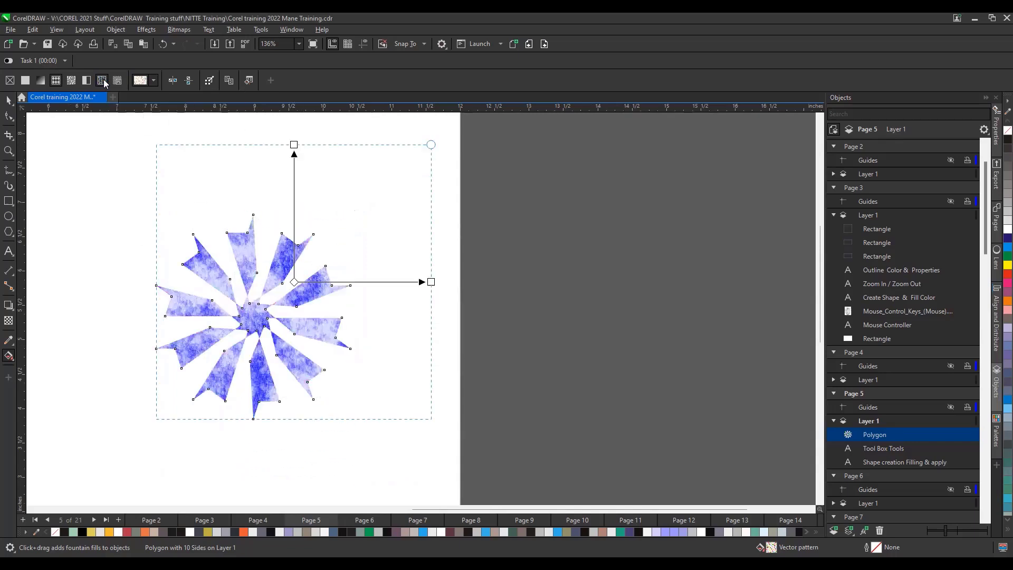
{"action": "left_click", "coordinate": [203, 81]}
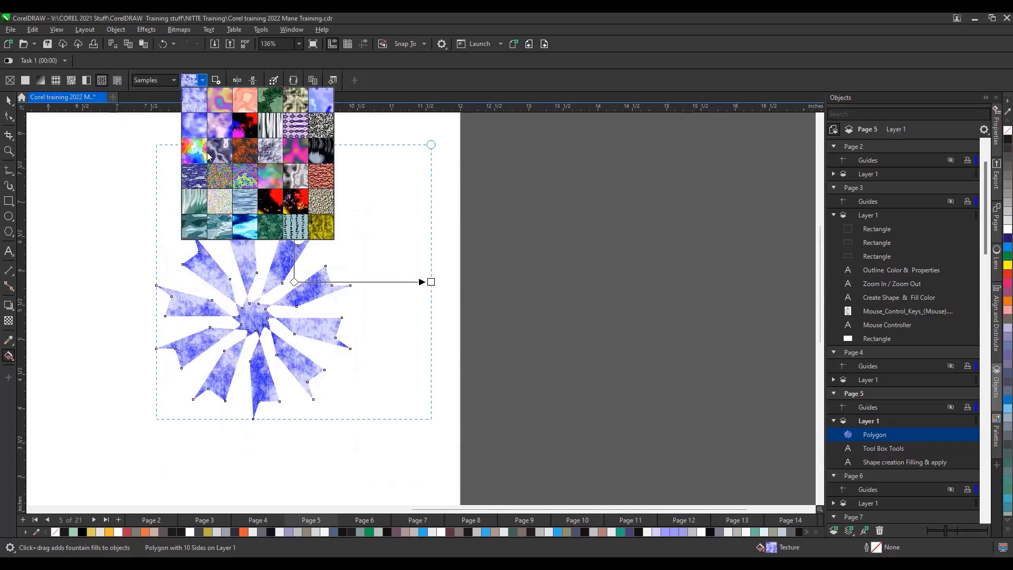
{"action": "left_click", "coordinate": [299, 231]}
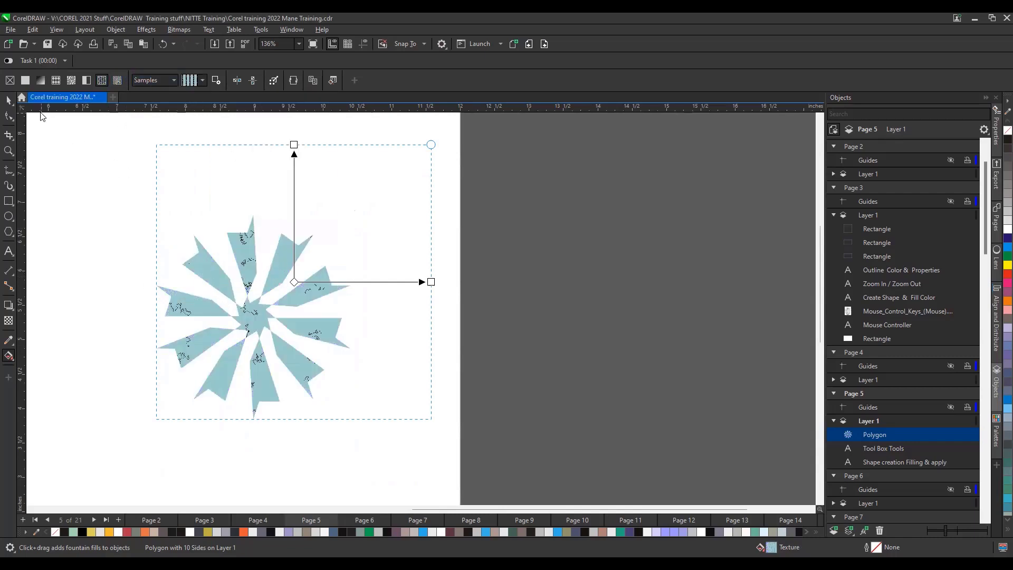
Step: Give the pinwheel a blue outline, C100 M0 Y0 K0, with a width of 20 px
{"action": "left_click", "coordinate": [8, 100]}
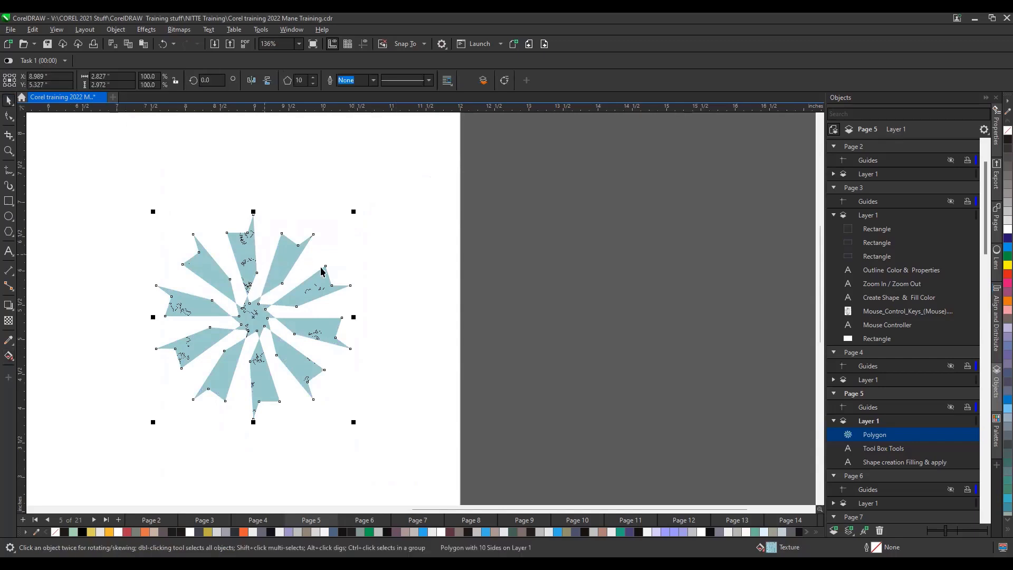
{"action": "right_click", "coordinate": [996, 251]}
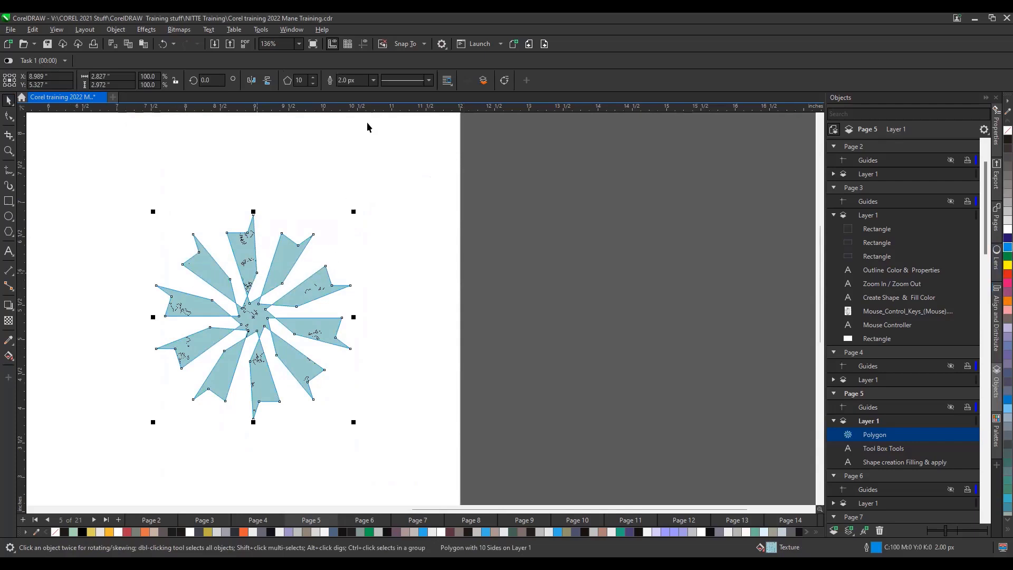
{"action": "left_click", "coordinate": [373, 80]}
{"action": "left_click", "coordinate": [355, 170]}
{"action": "scroll", "coordinate": [280, 270], "scroll_direction": "up", "scroll_amount": 2}
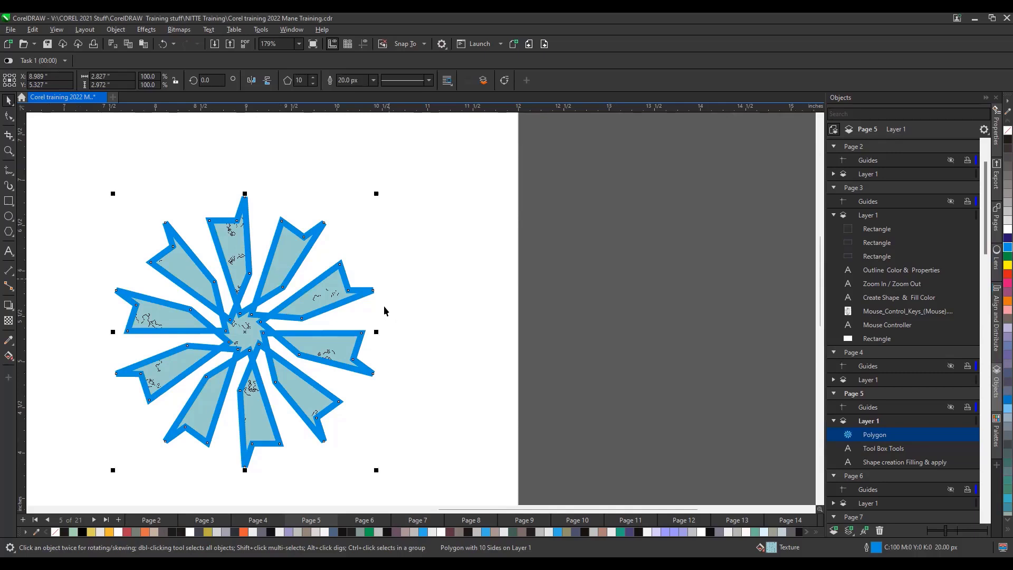
Step: Draw a star about 2.4 by 2.5 inches below the pinwheel and set it to 7 points
{"action": "scroll", "coordinate": [385, 314], "scroll_direction": "down", "scroll_amount": 3}
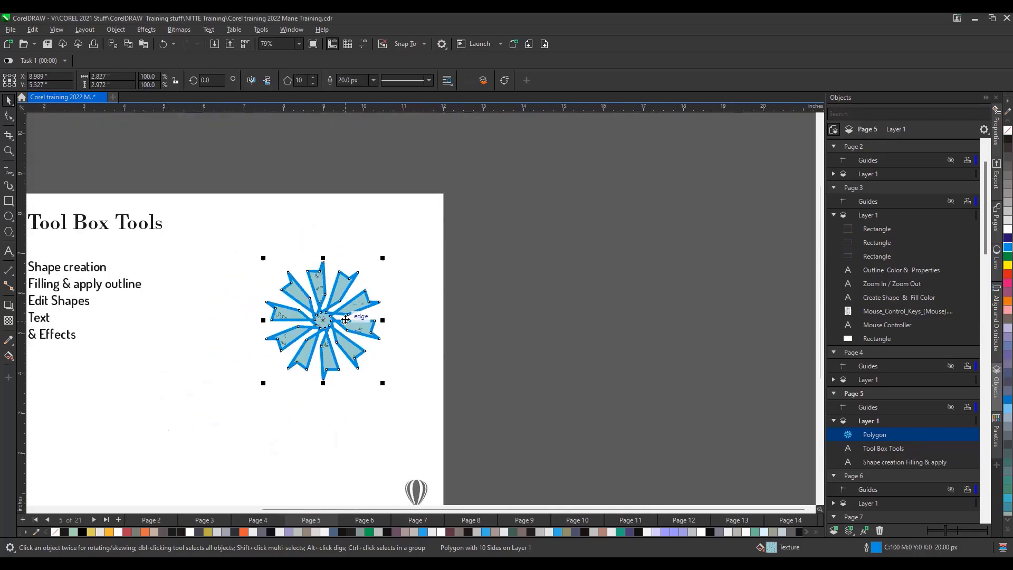
{"action": "scroll", "coordinate": [326, 330], "scroll_direction": "down", "scroll_amount": 1}
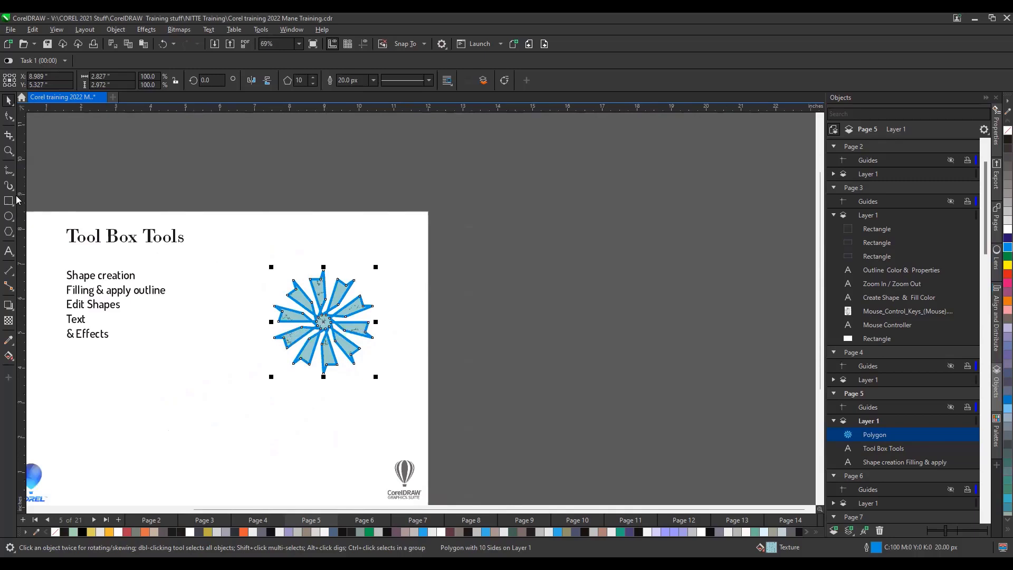
{"action": "left_click", "coordinate": [8, 151]}
{"action": "left_click", "coordinate": [8, 202]}
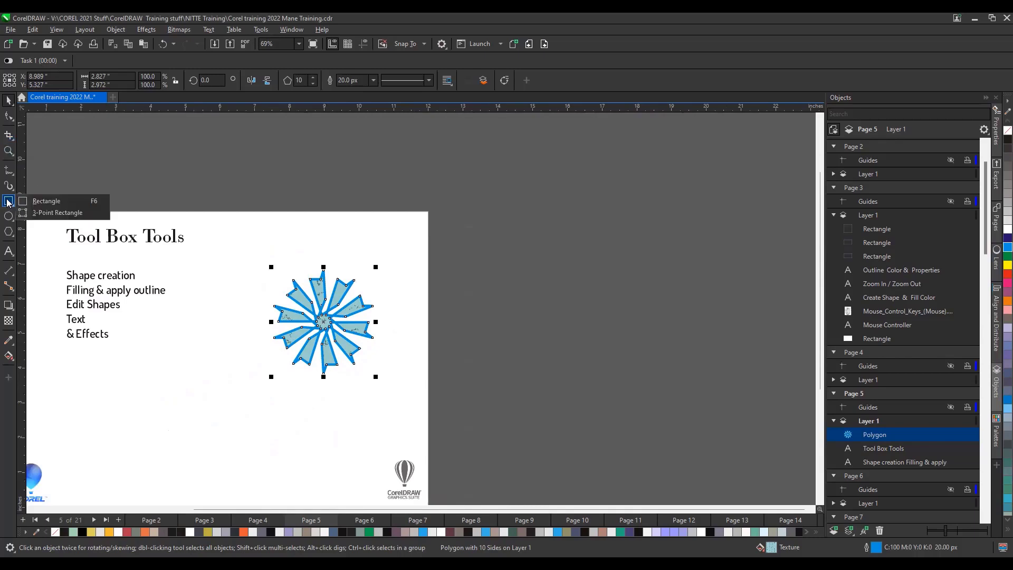
{"action": "left_click", "coordinate": [9, 232]}
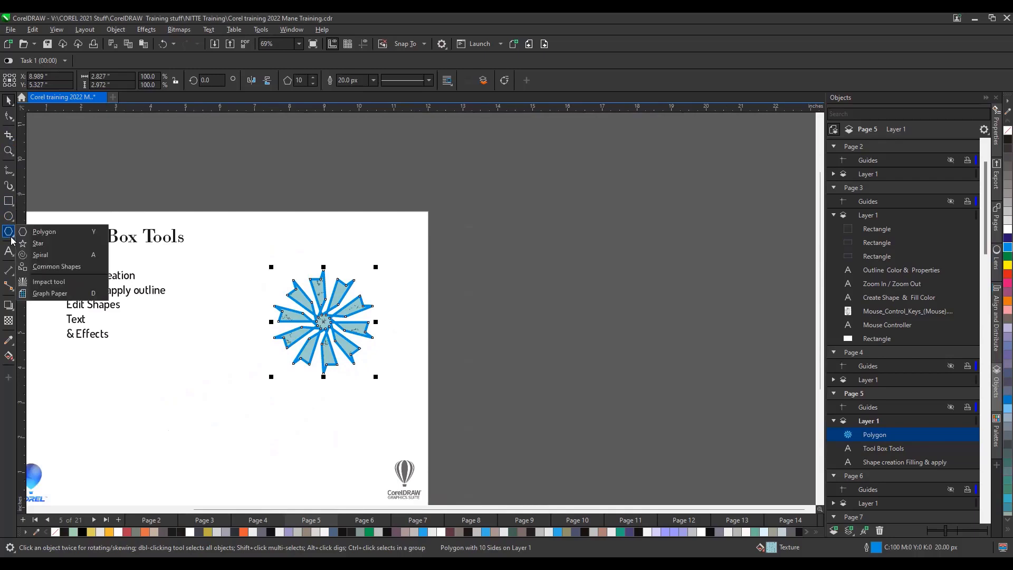
{"action": "left_click", "coordinate": [38, 243]}
{"action": "left_click_drag", "start_coordinate": [203, 350], "coordinate": [291, 450]}
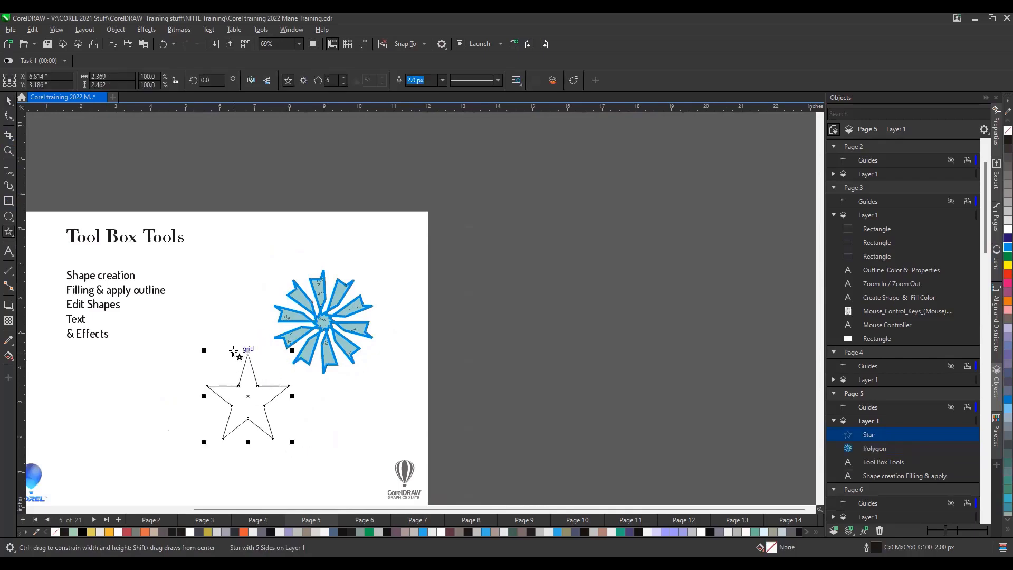
{"action": "left_click", "coordinate": [345, 78]}
{"action": "left_click", "coordinate": [346, 77]}
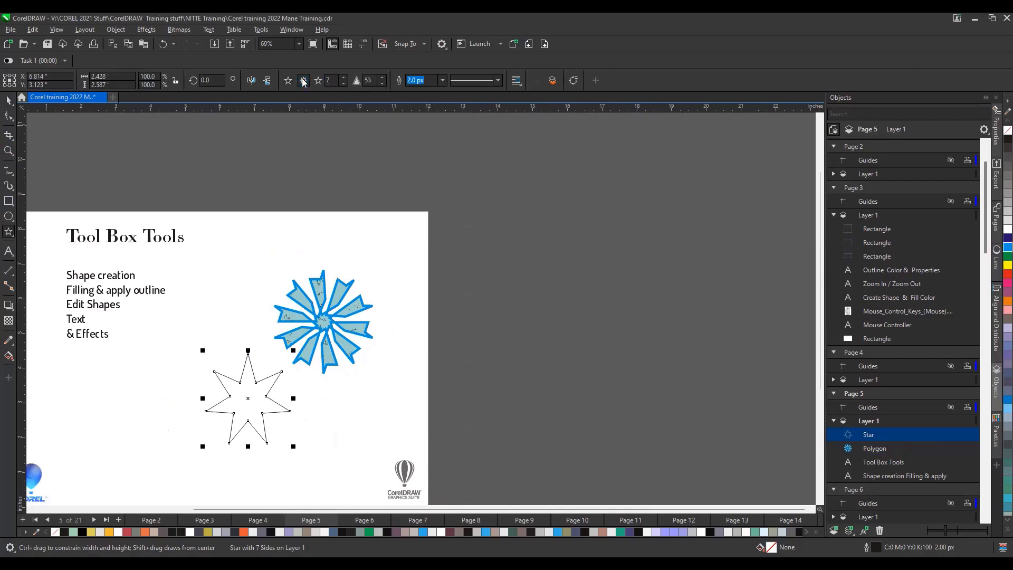
Step: Draw a nine-pointed complex star about 1.5 by 1.3 inches above the pinwheel
{"action": "left_click_drag", "start_coordinate": [260, 218], "coordinate": [312, 265]}
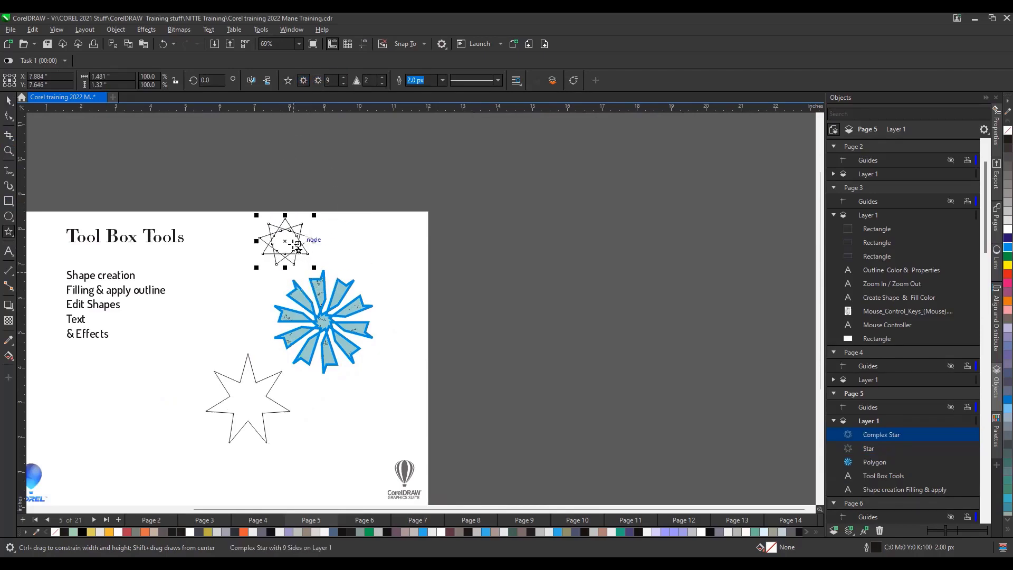
{"action": "left_click", "coordinate": [246, 397]}
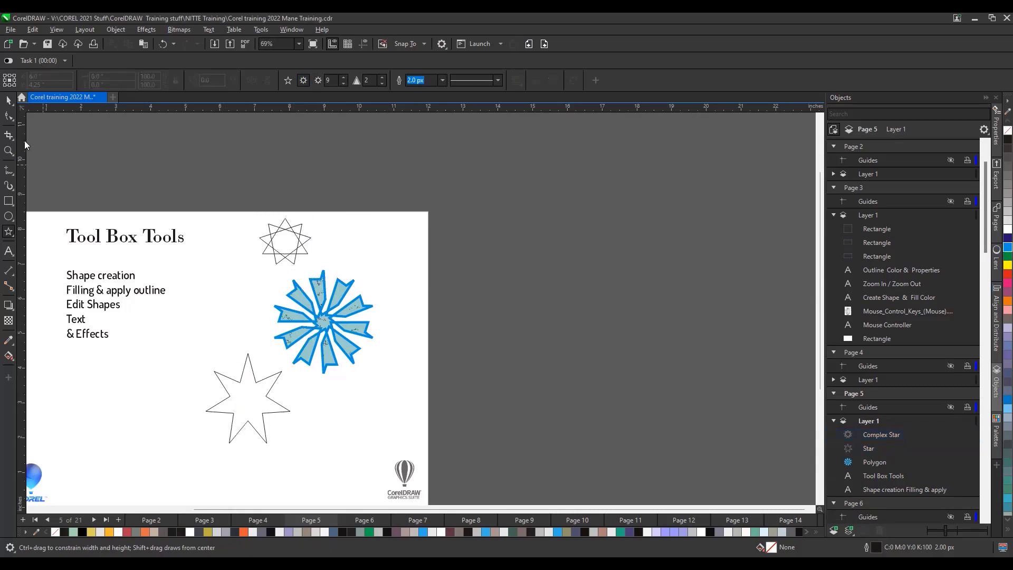
{"action": "left_click", "coordinate": [9, 102]}
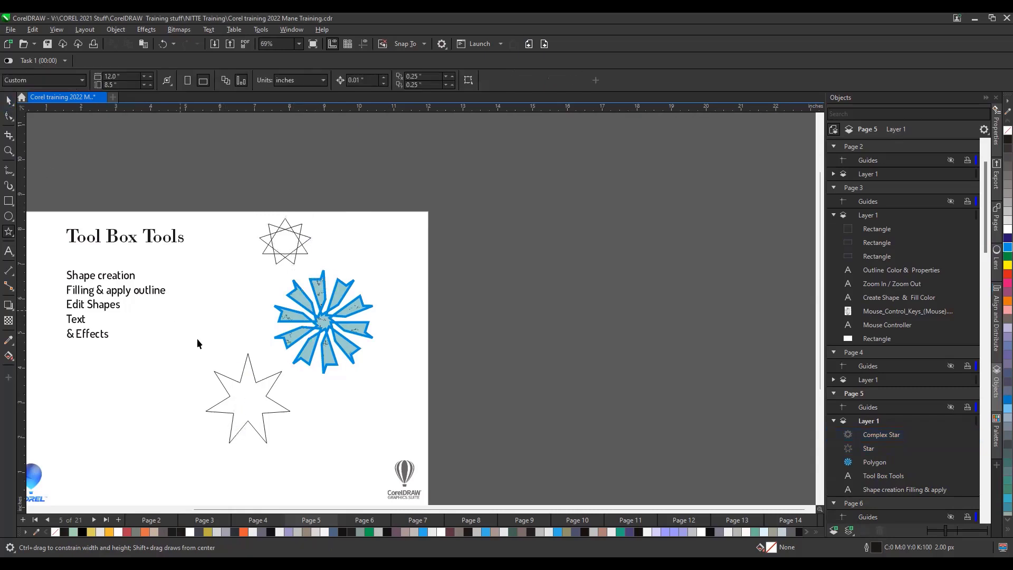
Step: Reshape the seven-pointed star slightly by moving one of its inner corner nodes beside the top point
{"action": "left_click", "coordinate": [229, 396]}
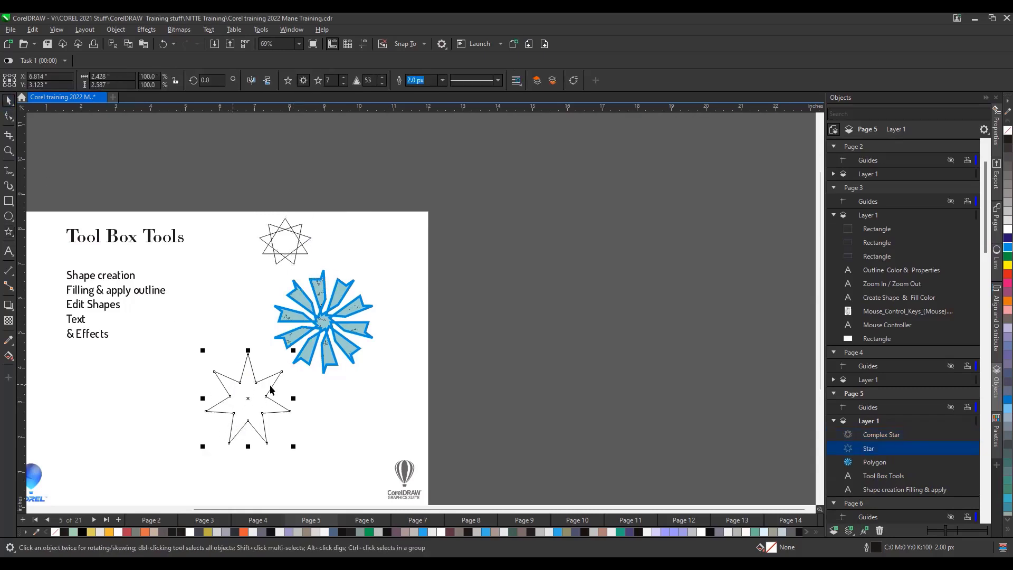
{"action": "left_click", "coordinate": [9, 116]}
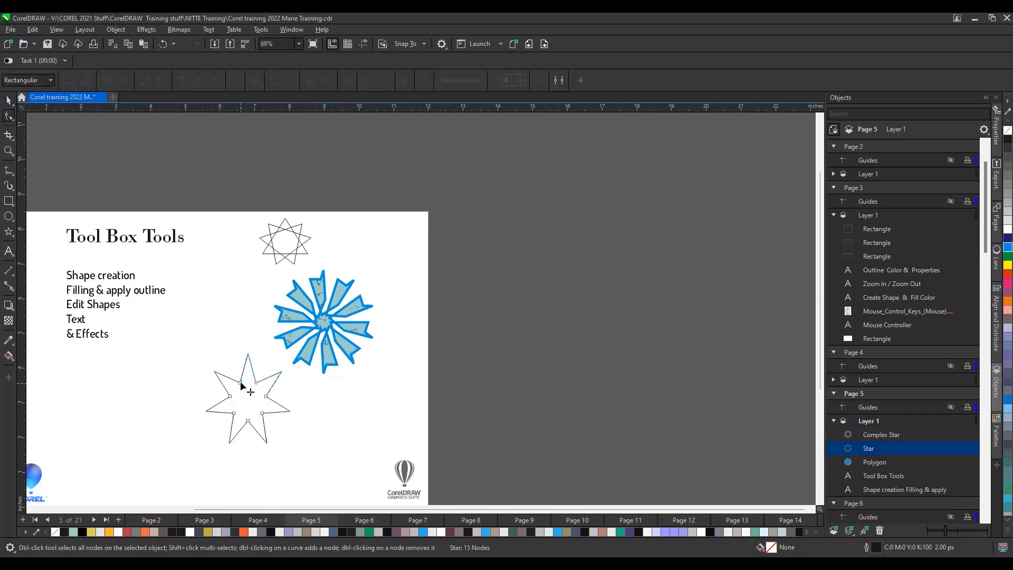
{"action": "mouse_move", "coordinate": [241, 386]}
{"action": "left_mouse_down"}
{"action": "mouse_move", "coordinate": [238, 355]}
{"action": "mouse_move", "coordinate": [244, 376]}
{"action": "left_mouse_up"}
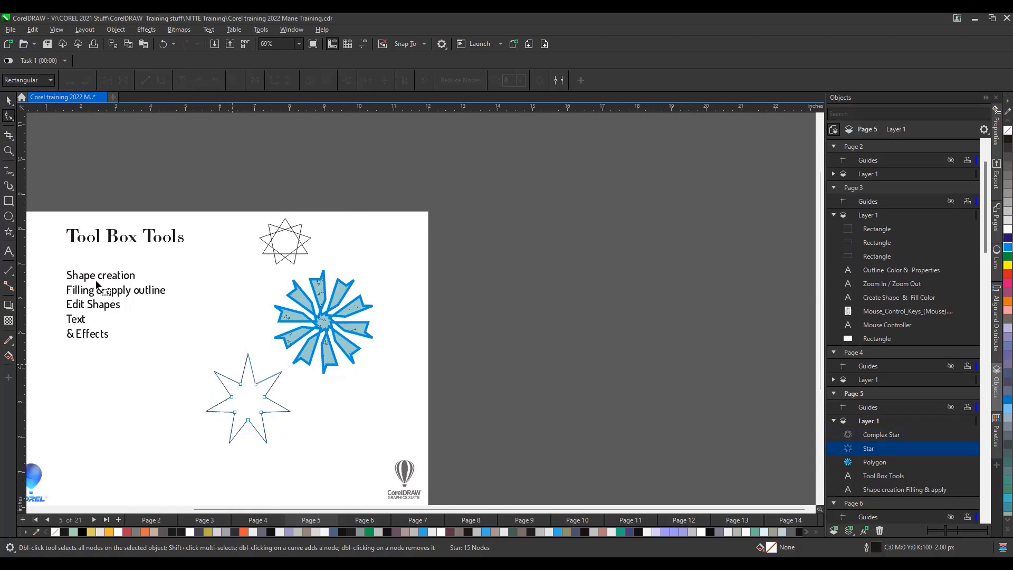
Step: Convert the seven-pointed star to curves and pull its top point slightly upward on its own
{"action": "left_click", "coordinate": [9, 101]}
{"action": "right_click", "coordinate": [258, 381]}
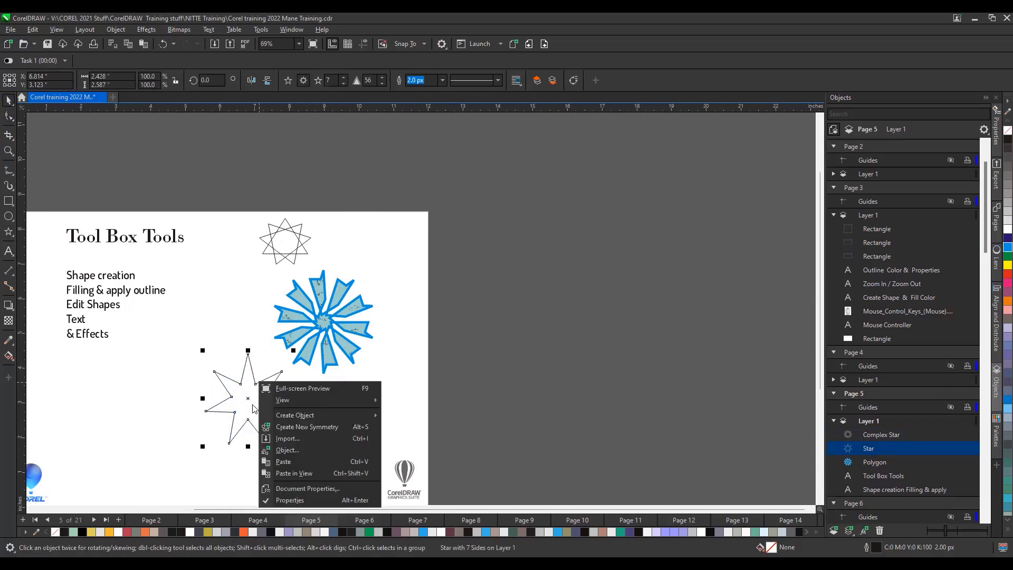
{"action": "left_click", "coordinate": [233, 409]}
{"action": "left_click", "coordinate": [233, 412]}
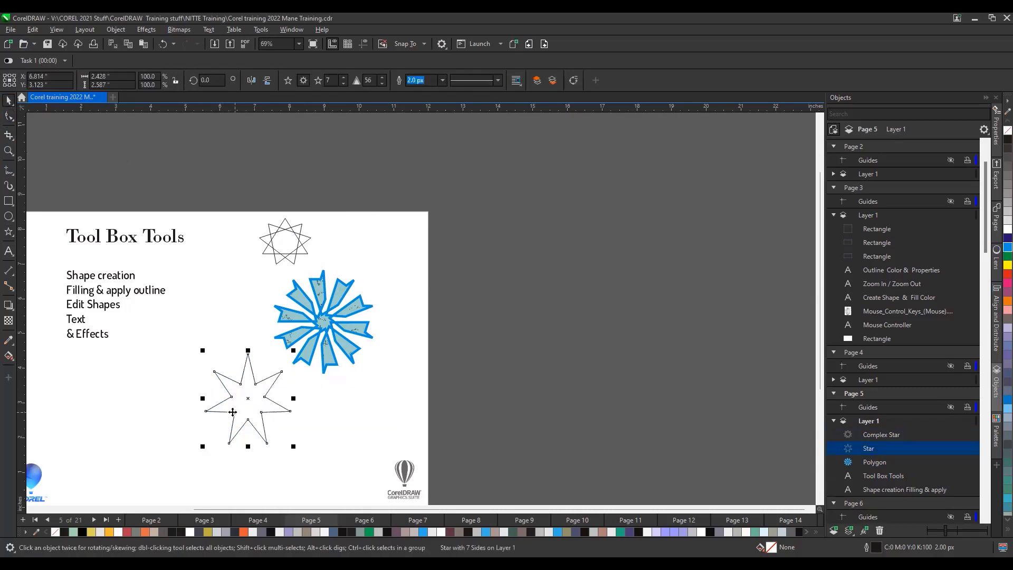
{"action": "right_click", "coordinate": [233, 412]}
{"action": "left_click", "coordinate": [274, 120]}
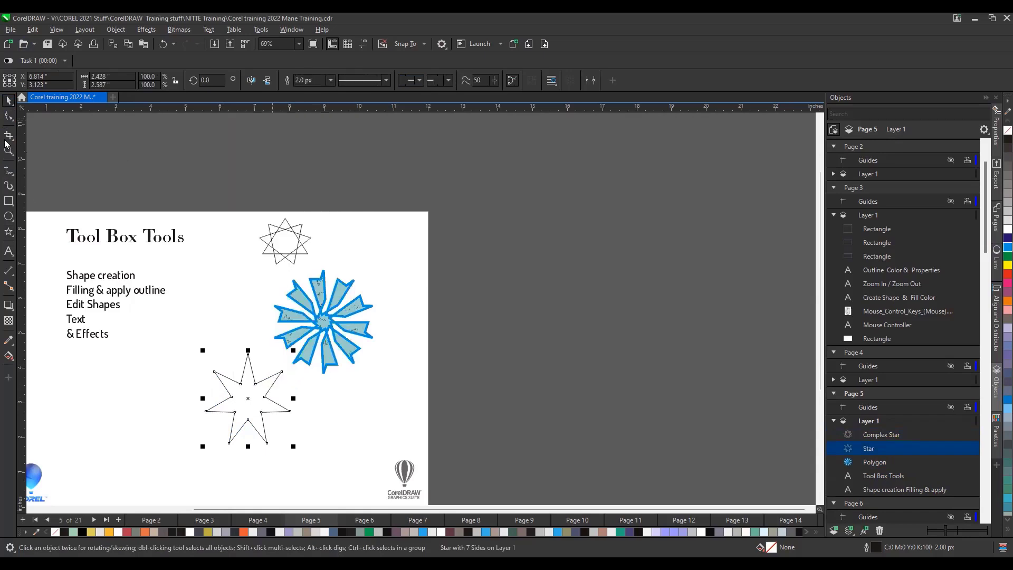
{"action": "key", "text": "F10"}
{"action": "mouse_move", "coordinate": [247, 355]}
{"action": "left_mouse_down"}
{"action": "mouse_move", "coordinate": [251, 292]}
{"action": "mouse_move", "coordinate": [247, 347]}
{"action": "left_mouse_up"}
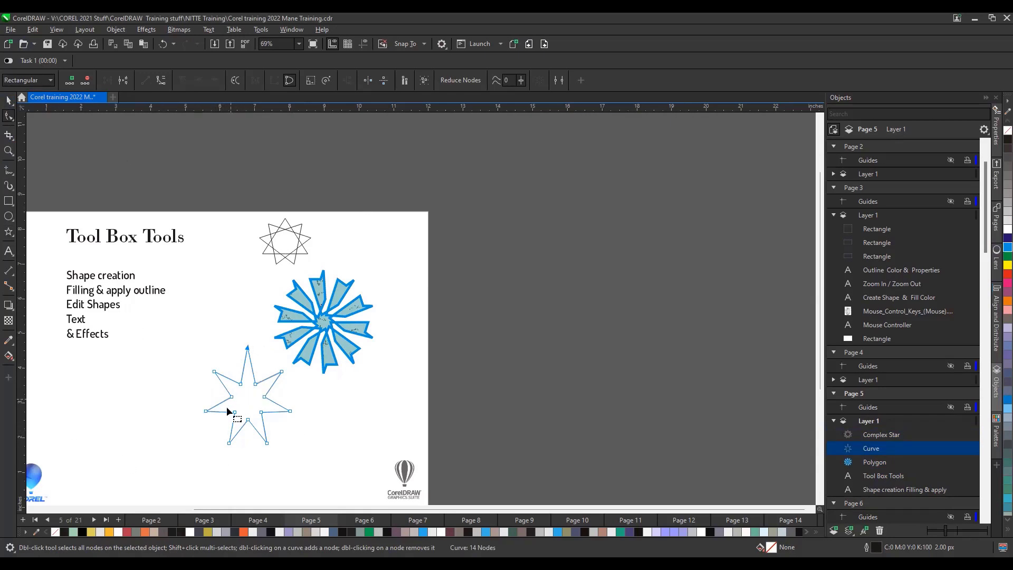
Step: Convert the star's segments beside its left-hand arm to curves and bend that arm's upper edge into a smooth arc
{"action": "scroll", "coordinate": [229, 408], "scroll_direction": "up", "scroll_amount": 2}
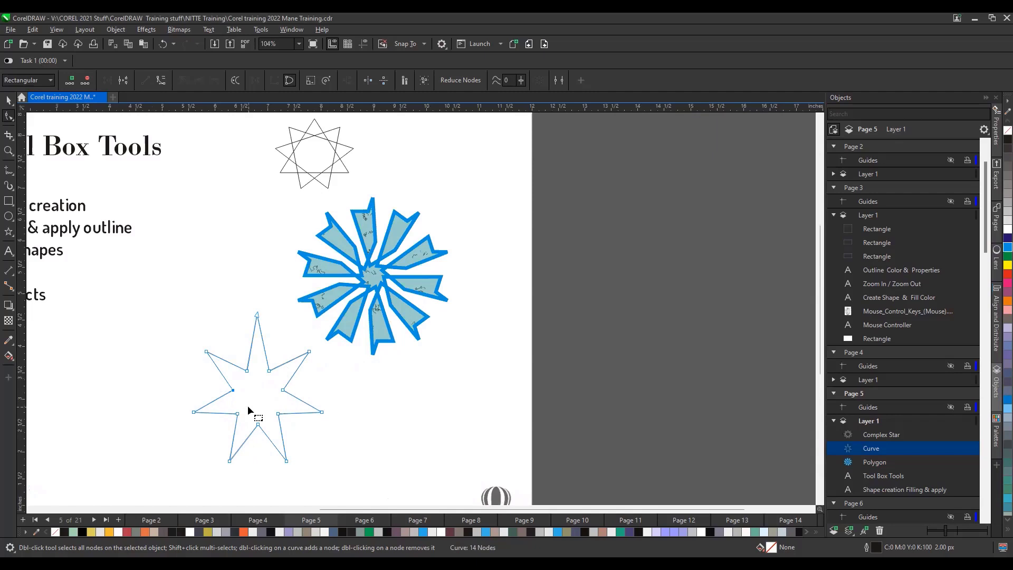
{"action": "left_click_drag", "start_coordinate": [186, 329], "coordinate": [254, 402]}
{"action": "left_click", "coordinate": [161, 80]}
{"action": "left_click_drag", "start_coordinate": [220, 400], "coordinate": [222, 432]}
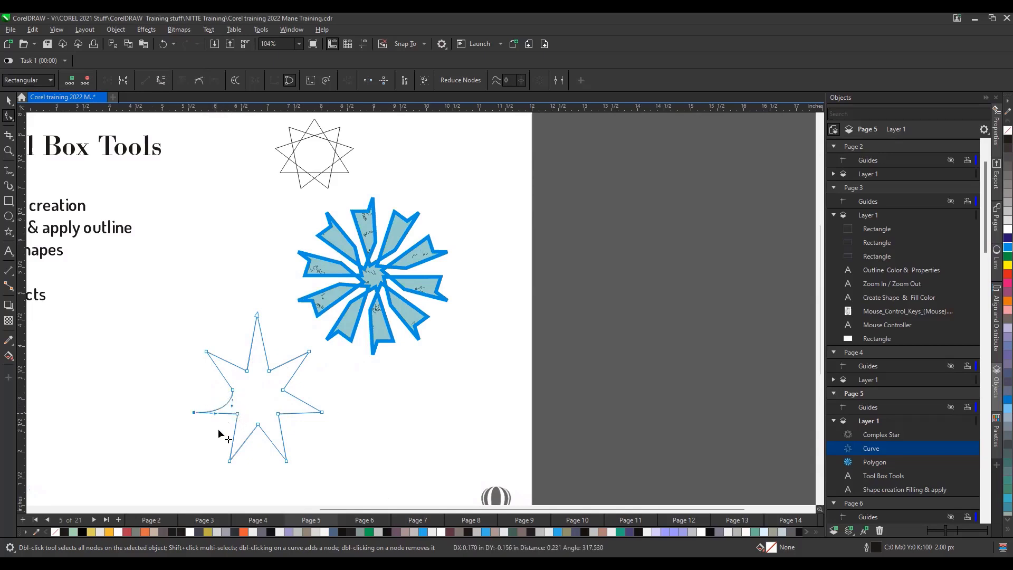
{"action": "left_click", "coordinate": [8, 100]}
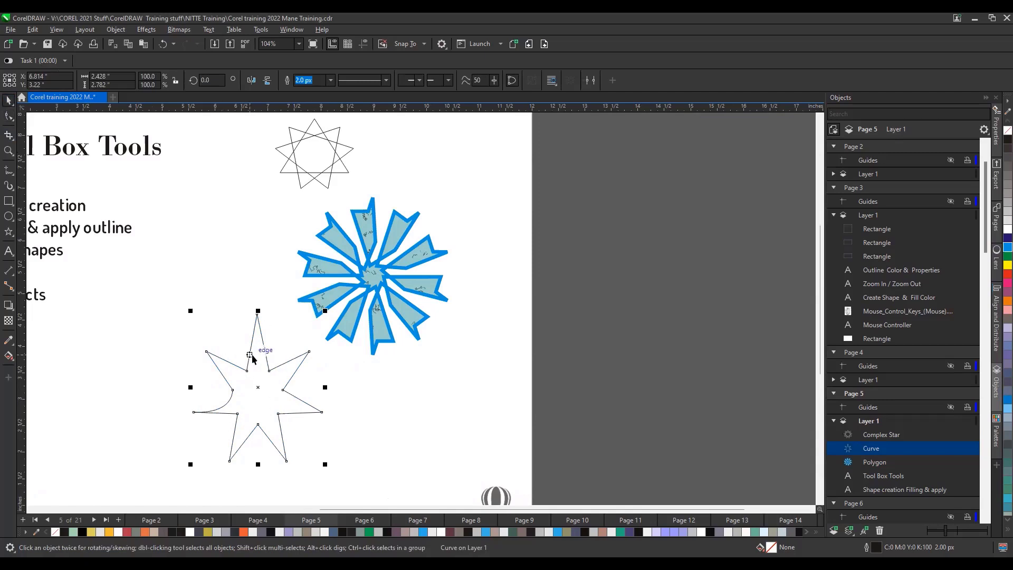
Step: Delete the complex star, the blue pinwheel and the reshaped star from the page
{"action": "scroll", "coordinate": [208, 315], "scroll_direction": "down", "scroll_amount": 2}
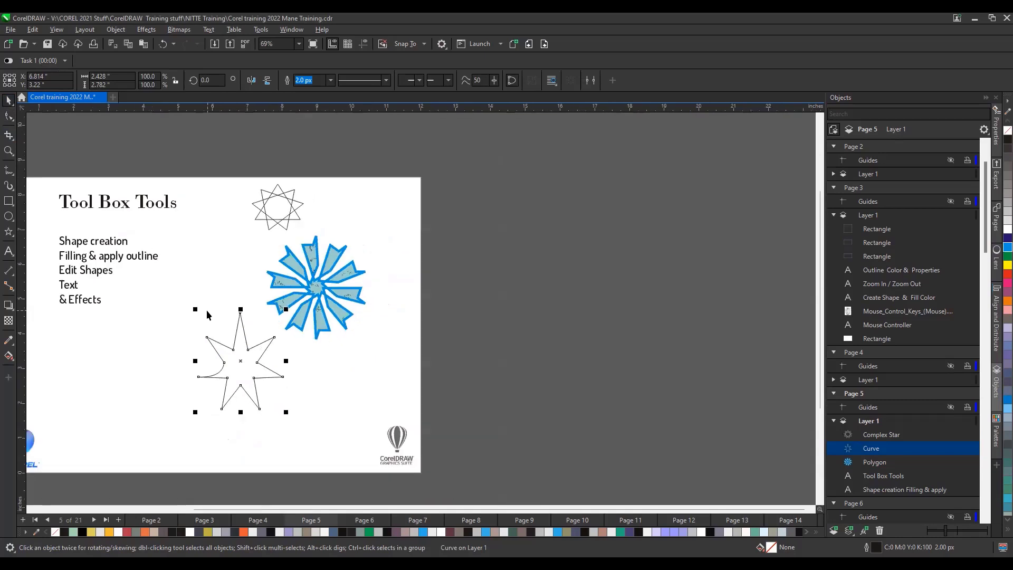
{"action": "scroll", "coordinate": [192, 353], "scroll_direction": "down", "scroll_amount": 1}
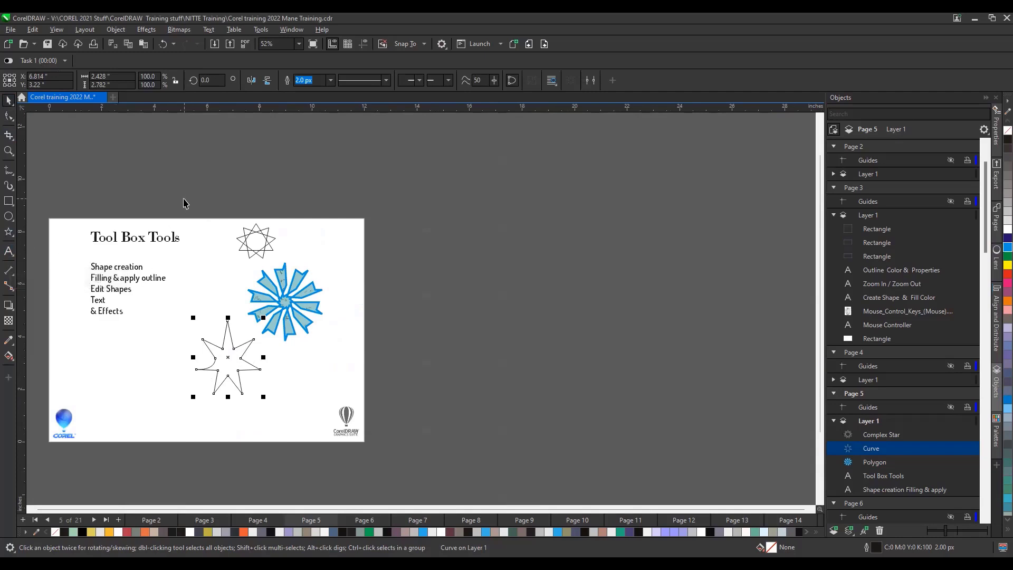
{"action": "left_click_drag", "start_coordinate": [177, 183], "coordinate": [353, 407]}
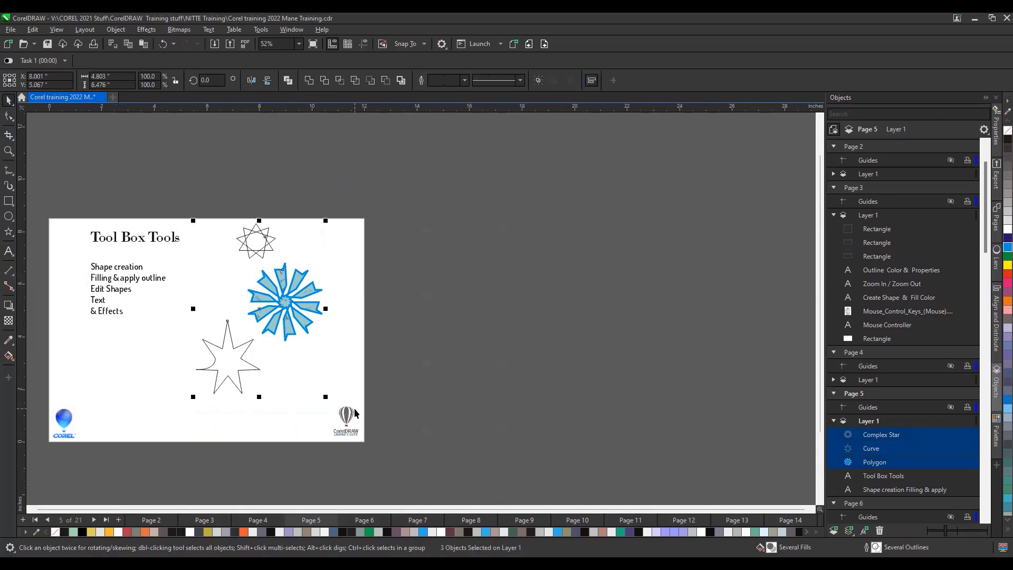
{"action": "key", "text": "Delete"}
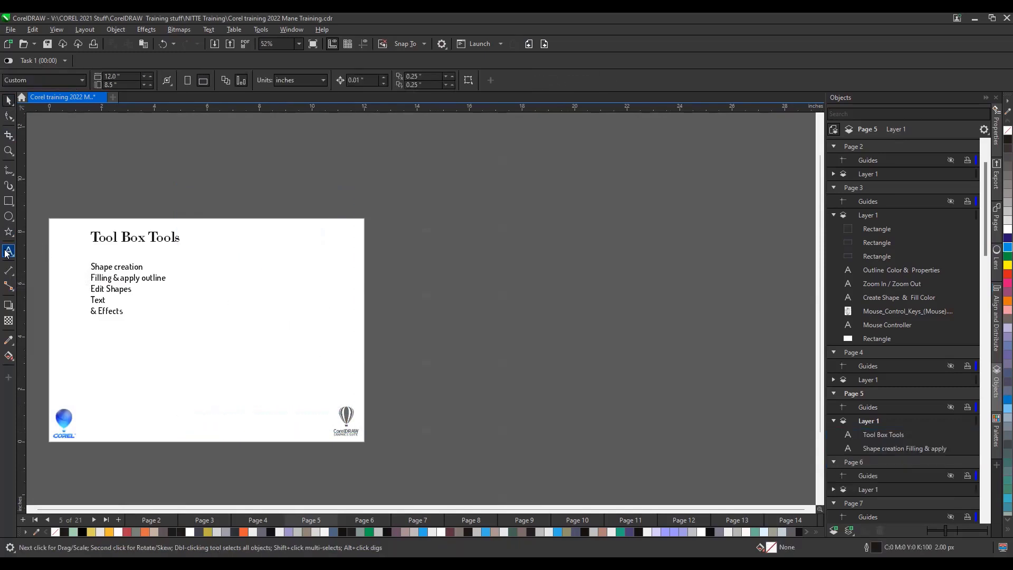
Step: Add a line of artistic text reading "fgfdgfdfhfgghjg" beside the topic list and select it as an object
{"action": "left_click", "coordinate": [7, 252]}
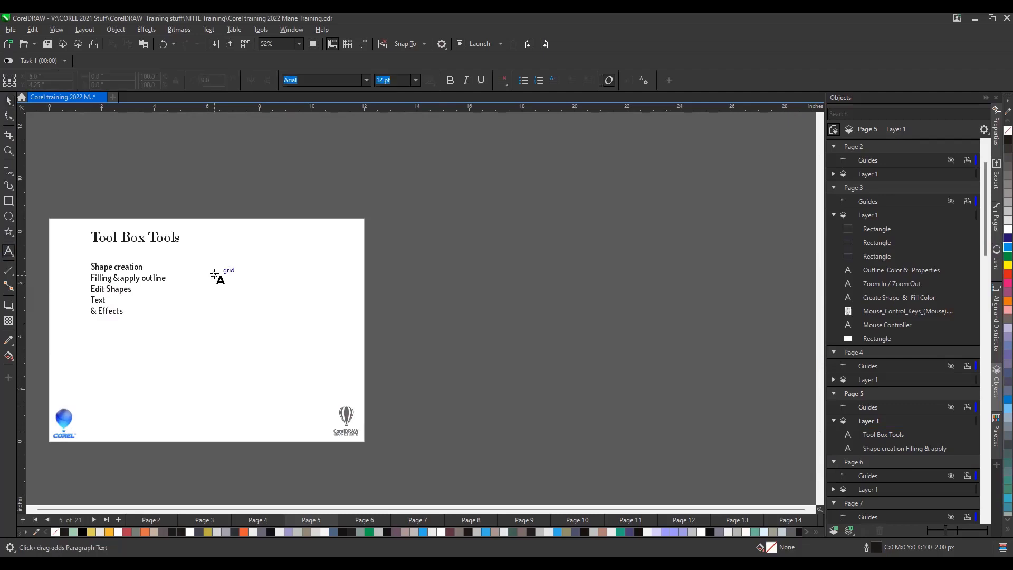
{"action": "left_click", "coordinate": [215, 276]}
{"action": "type", "text": "fgfdgfdfhf"}
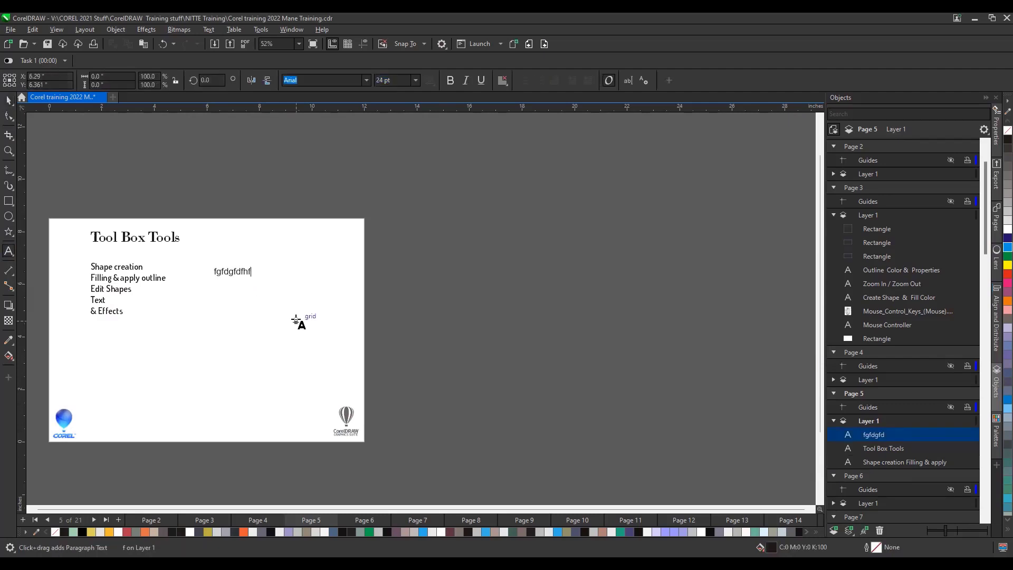
{"action": "type", "text": "gghjg"}
{"action": "left_click", "coordinate": [217, 271]}
{"action": "key", "text": "ctrl+space"}
{"action": "scroll", "coordinate": [247, 288], "scroll_direction": "up", "scroll_amount": 3}
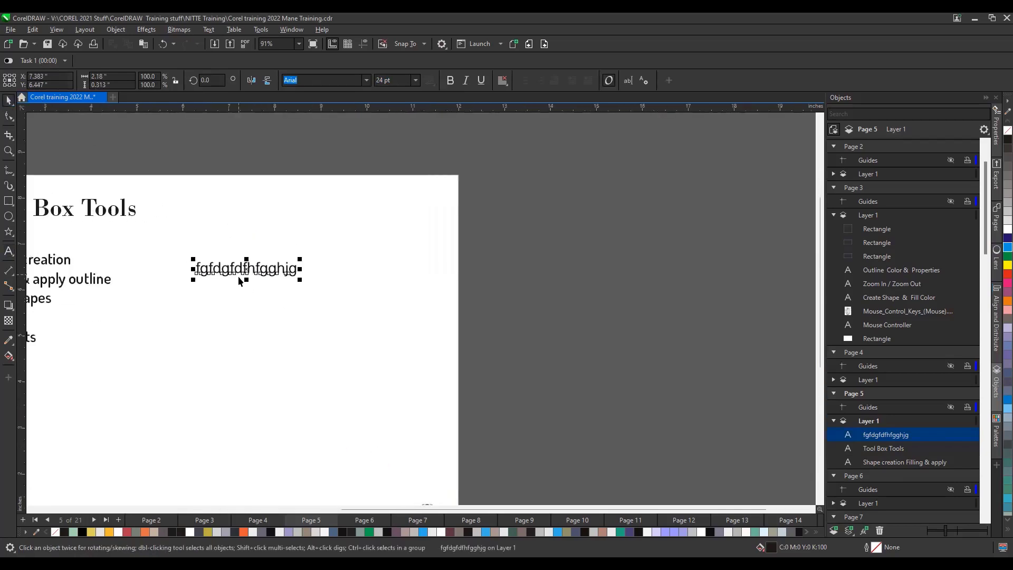
Step: Set the sample text's font to AR JULIAN and look through its size and alignment options
{"action": "left_click", "coordinate": [366, 80]}
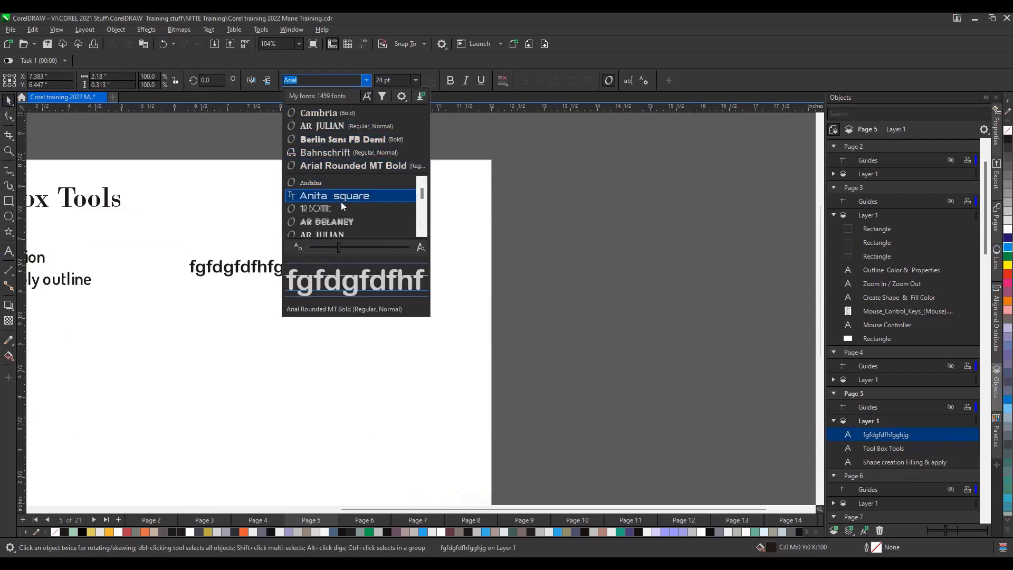
{"action": "left_click", "coordinate": [334, 234]}
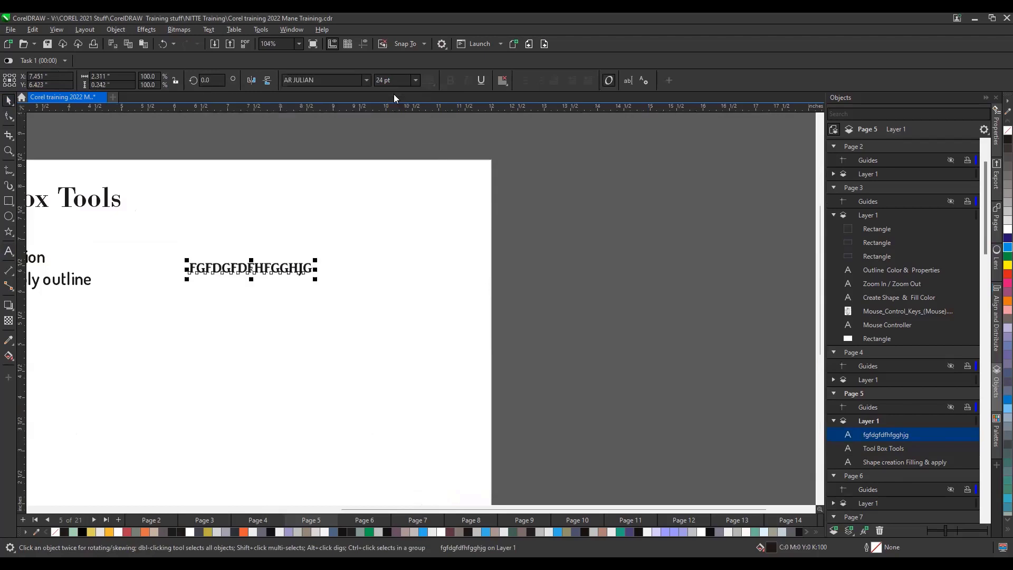
{"action": "left_click", "coordinate": [415, 81]}
{"action": "left_click", "coordinate": [383, 198]}
{"action": "left_click", "coordinate": [500, 84]}
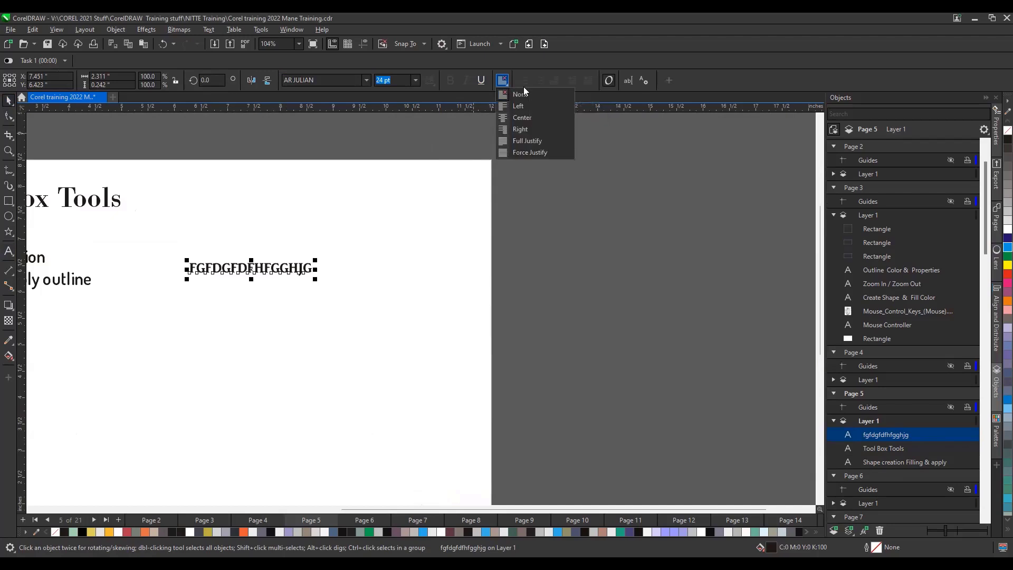
Step: Widen the letter spacing of the sample text across the page and shift its eighth letter, F, about 12% horizontally to the right
{"action": "left_click", "coordinate": [9, 120]}
{"action": "left_click_drag", "start_coordinate": [317, 280], "coordinate": [461, 293]}
{"action": "scroll", "coordinate": [327, 271], "scroll_direction": "up", "scroll_amount": 2}
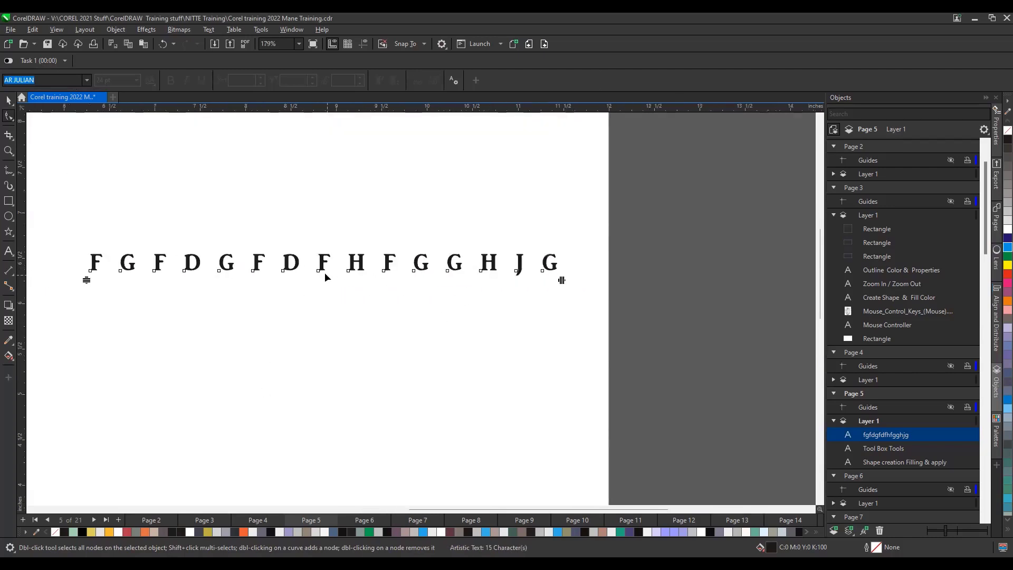
{"action": "mouse_move", "coordinate": [318, 270]}
{"action": "left_mouse_down"}
{"action": "mouse_move", "coordinate": [336, 271]}
{"action": "mouse_move", "coordinate": [326, 270]}
{"action": "left_mouse_up"}
{"action": "scroll", "coordinate": [227, 273], "scroll_direction": "down", "scroll_amount": 1}
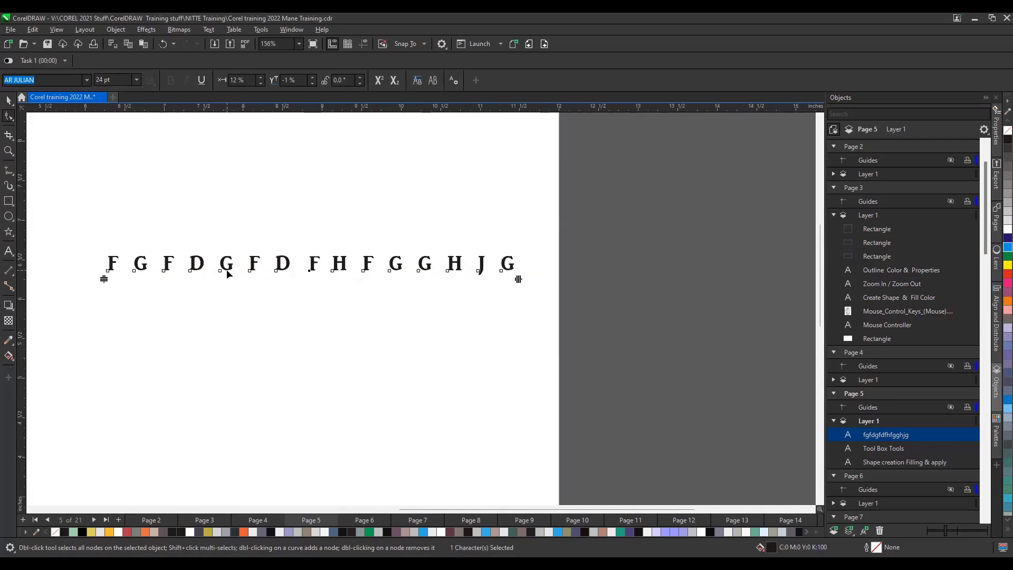
{"action": "scroll", "coordinate": [223, 275], "scroll_direction": "down", "scroll_amount": 1}
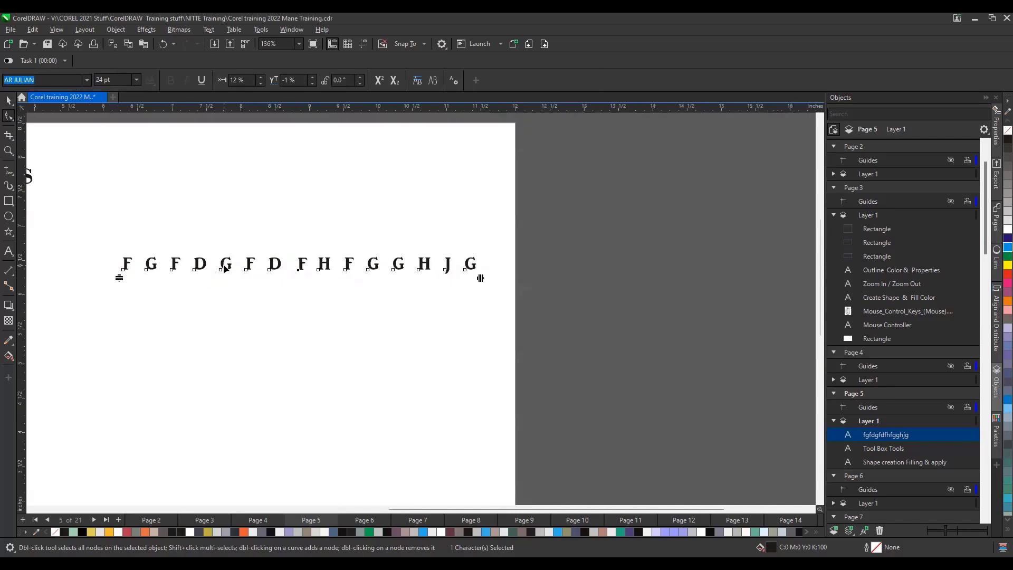
{"action": "left_click", "coordinate": [8, 100]}
{"action": "scroll", "coordinate": [199, 265], "scroll_direction": "down", "scroll_amount": 1}
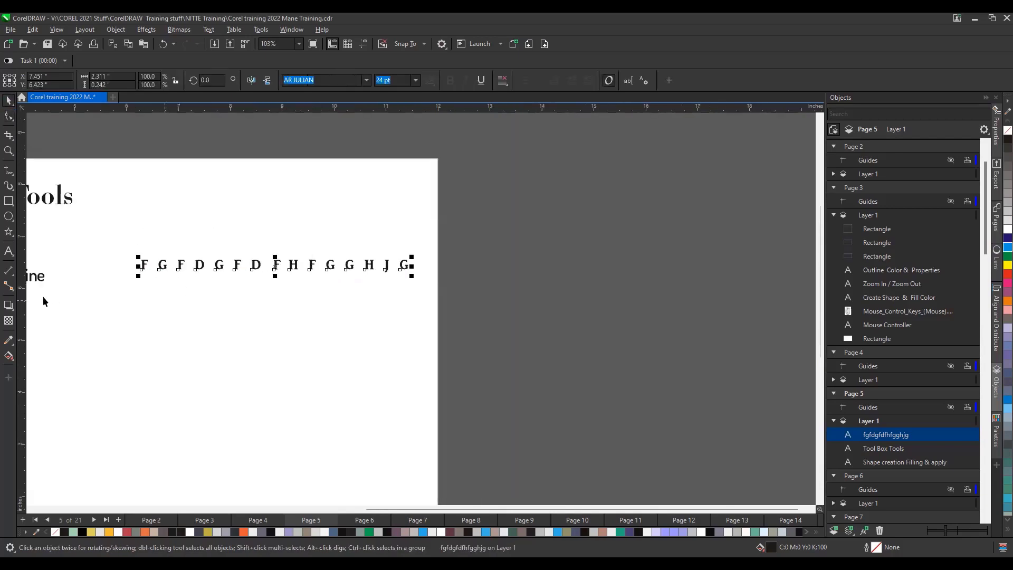
Step: Create a paragraph text frame about 4.03 by 1.56 inches below the spaced text and fill it with placeholder text
{"action": "left_click", "coordinate": [9, 252]}
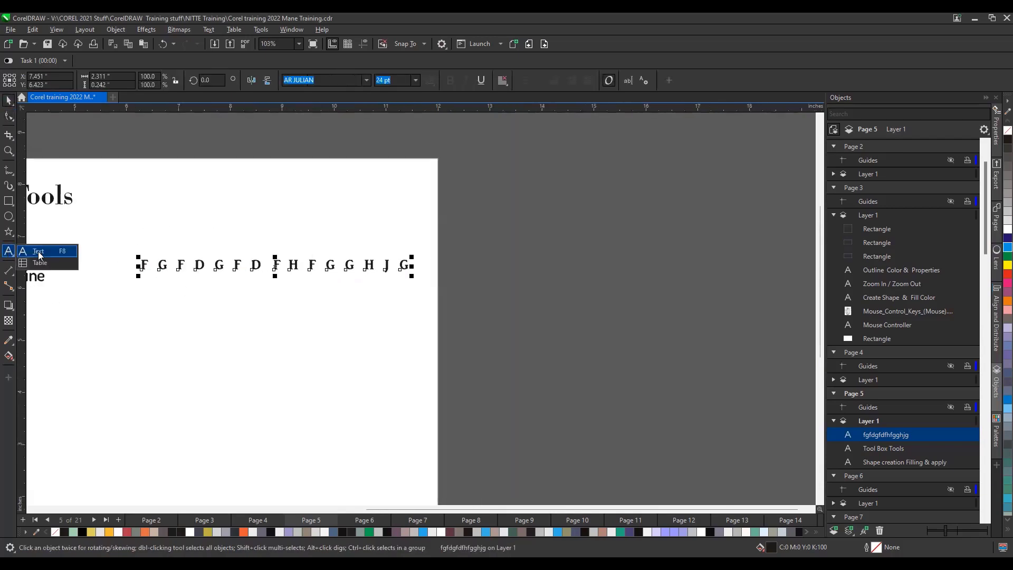
{"action": "left_click", "coordinate": [42, 252]}
{"action": "left_click_drag", "start_coordinate": [138, 300], "coordinate": [348, 381]}
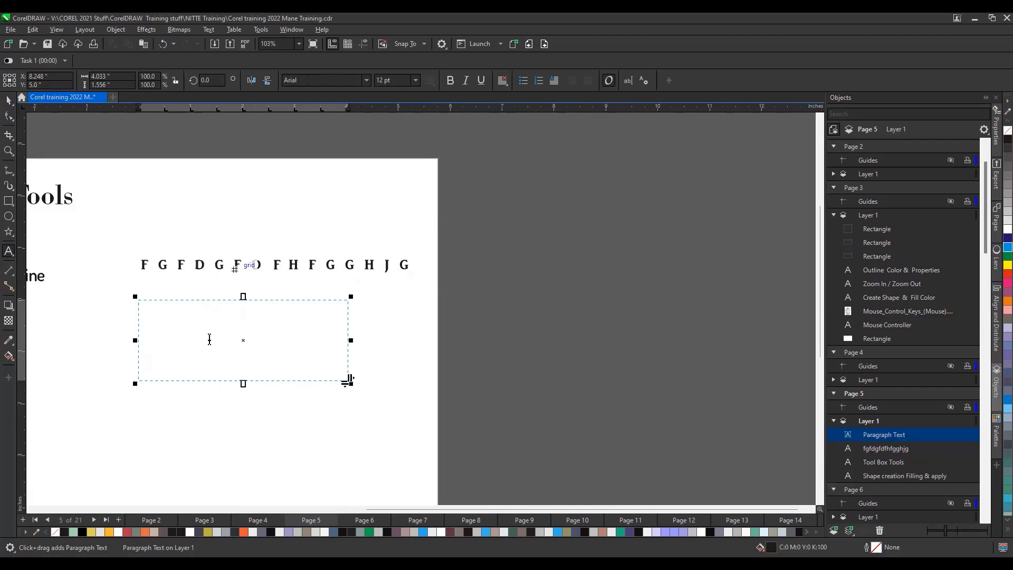
{"action": "left_click", "coordinate": [204, 319]}
{"action": "right_click", "coordinate": [204, 319]}
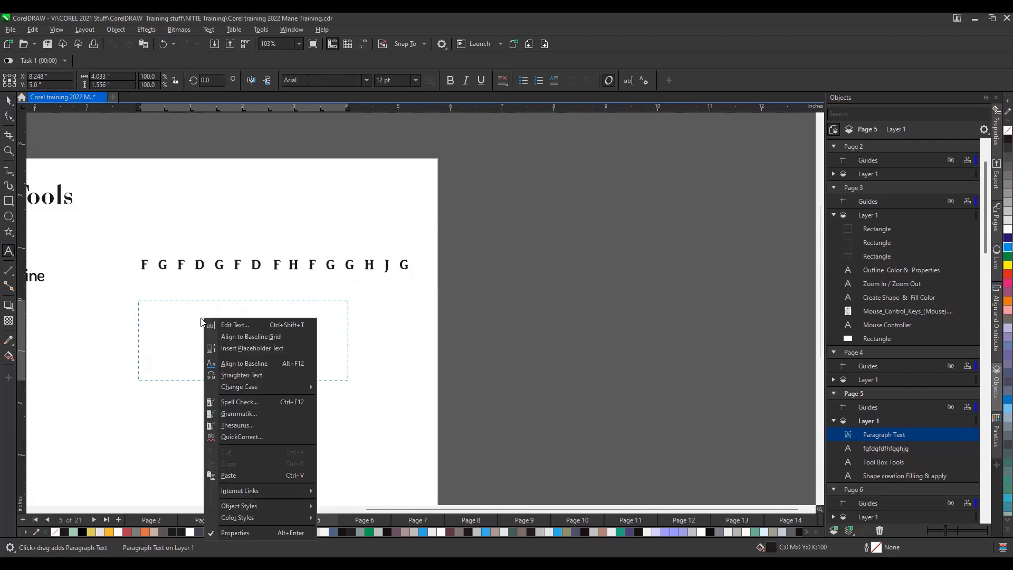
{"action": "left_click", "coordinate": [239, 349]}
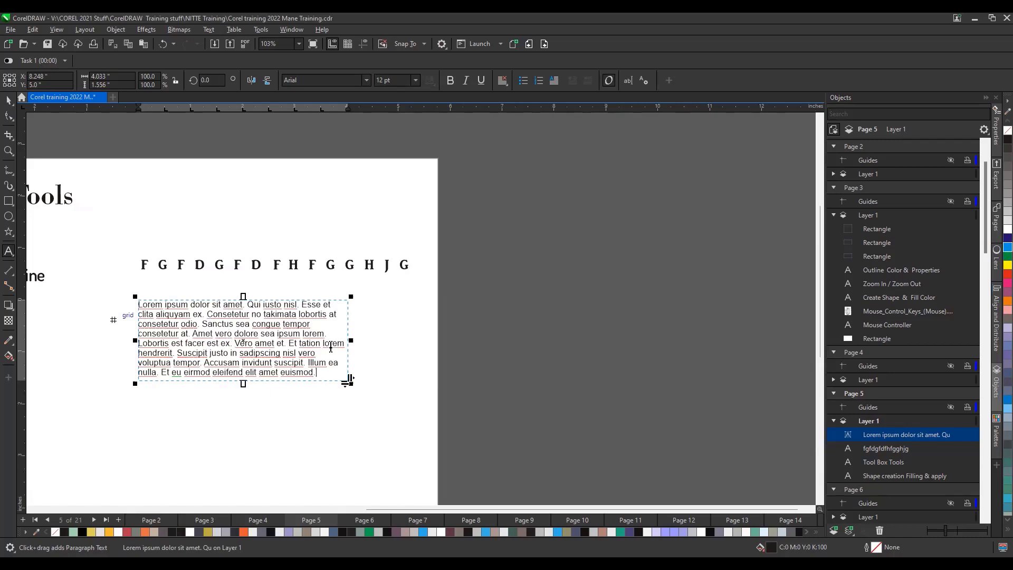
Step: Shorten the paragraph text frame from its lower edge to about 1.17 inches high and inspect its overflow border
{"action": "left_click_drag", "start_coordinate": [242, 375], "coordinate": [243, 360]}
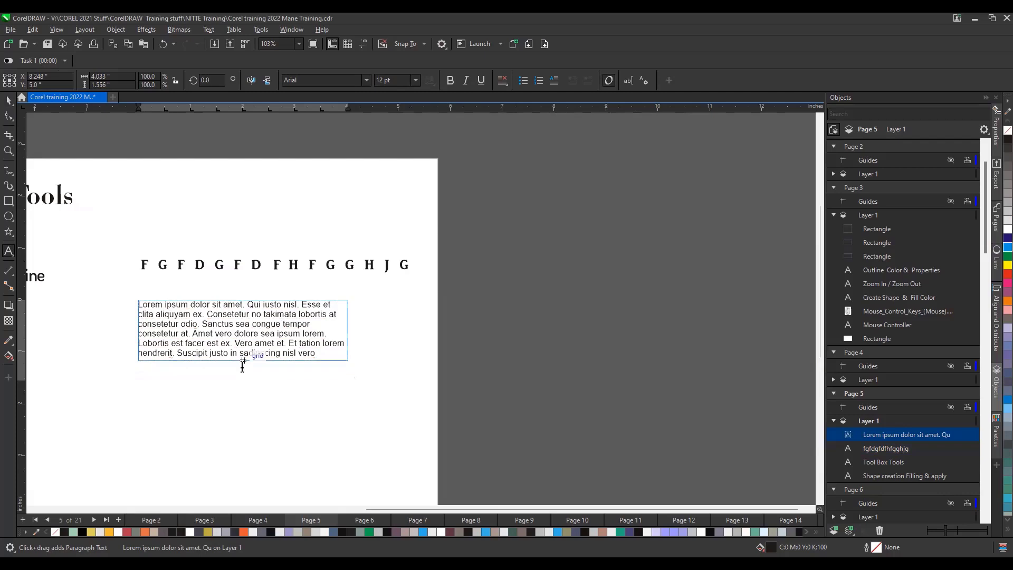
{"action": "scroll", "coordinate": [272, 380], "scroll_direction": "up", "scroll_amount": 1}
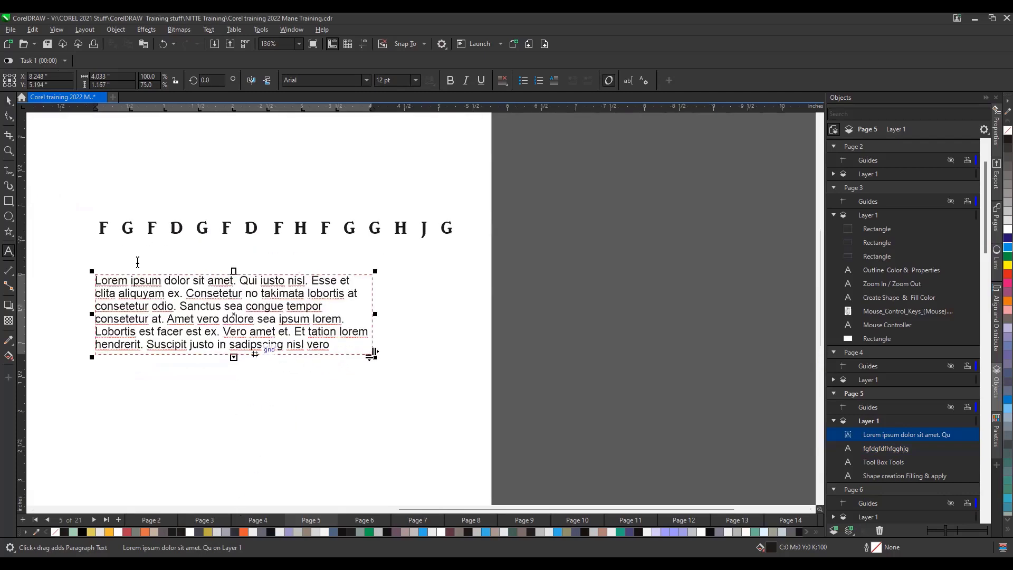
{"action": "left_click", "coordinate": [8, 101]}
{"action": "left_click", "coordinate": [281, 361]}
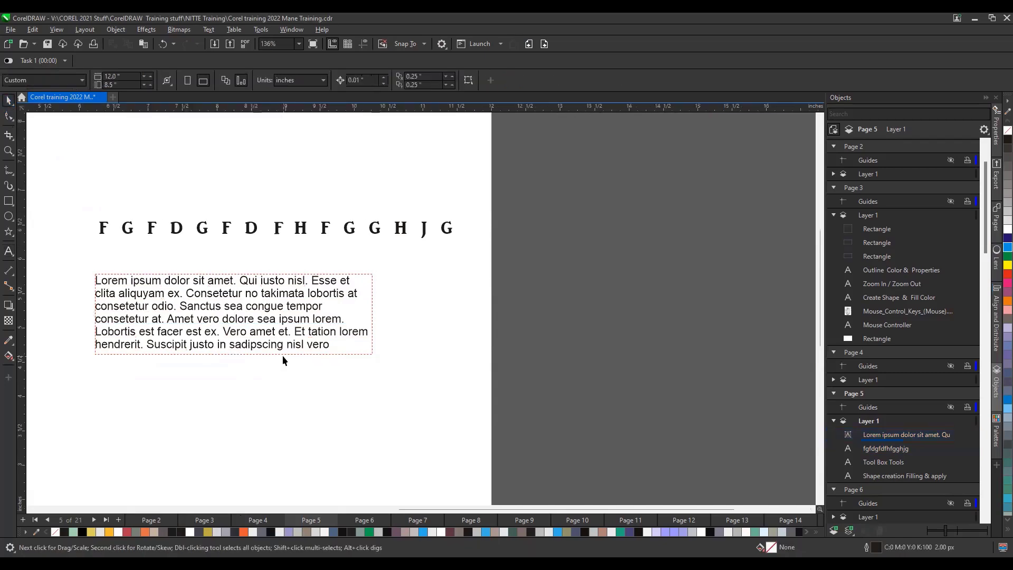
{"action": "scroll", "coordinate": [286, 356], "scroll_direction": "up", "scroll_amount": 2}
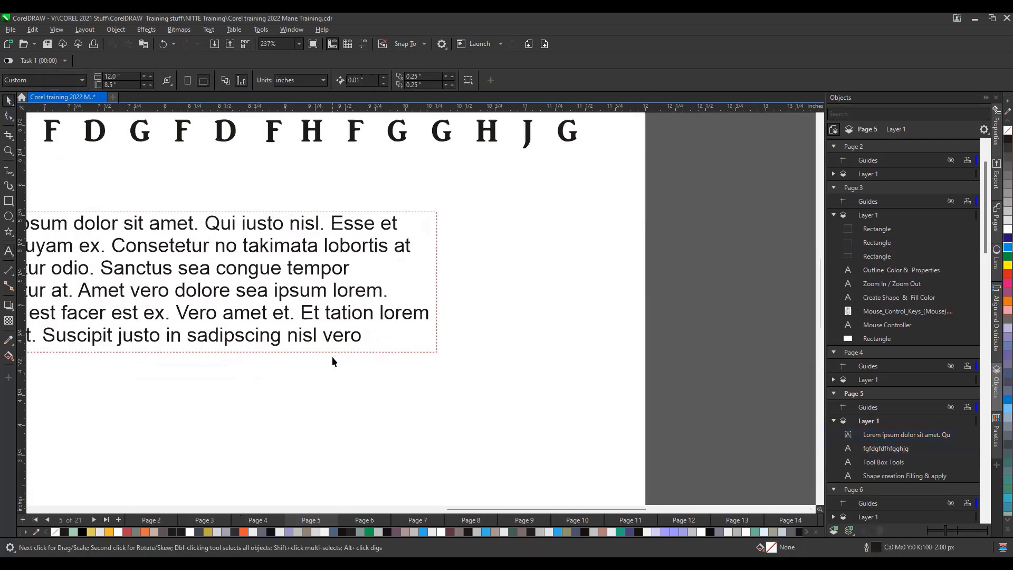
{"action": "scroll", "coordinate": [332, 361], "scroll_direction": "down", "scroll_amount": 2}
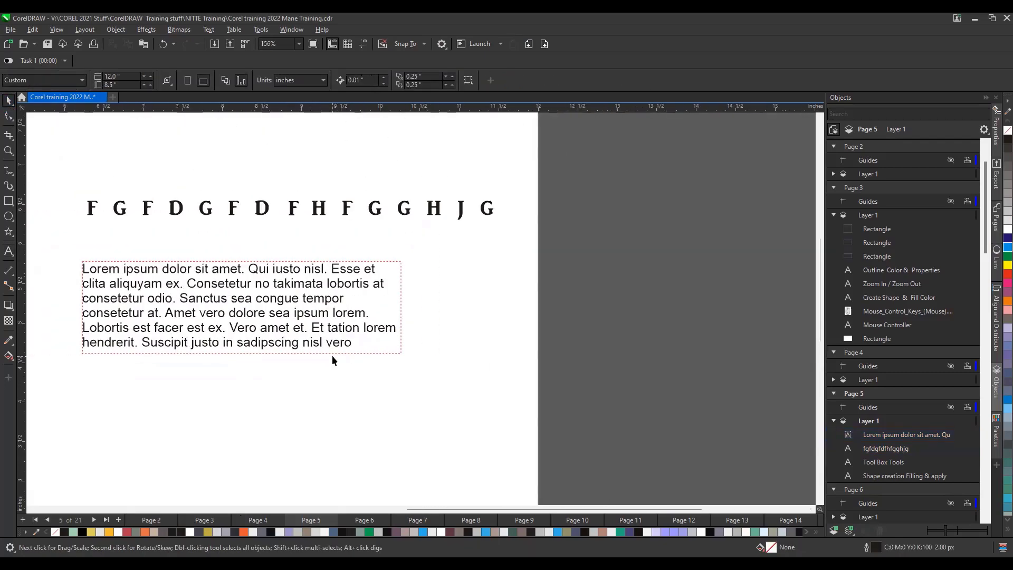
Step: Extend the paragraph text frame downward to about 1.56 inches high so that all the placeholder text fits
{"action": "left_click", "coordinate": [323, 327]}
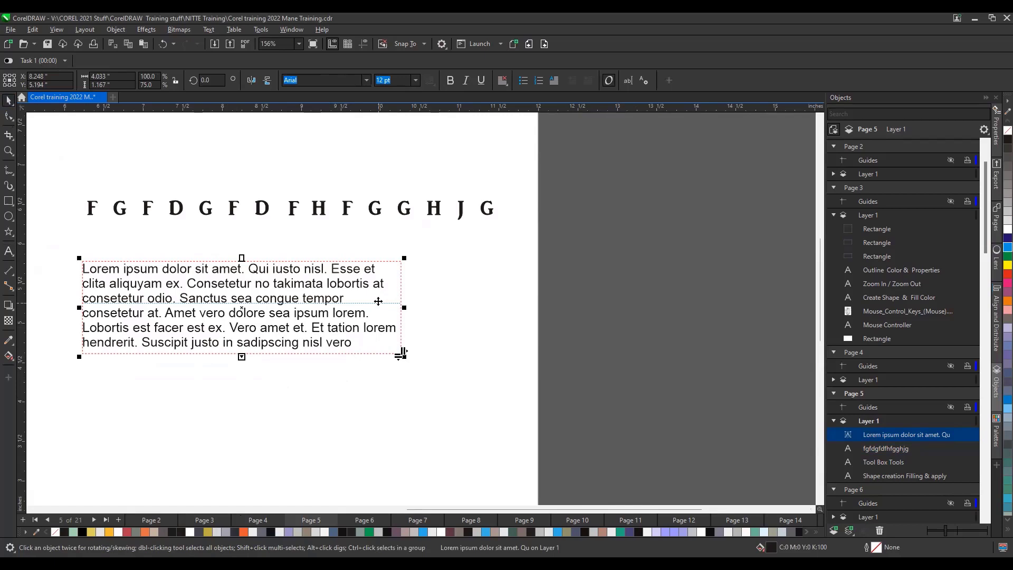
{"action": "left_click_drag", "start_coordinate": [241, 357], "coordinate": [242, 387]}
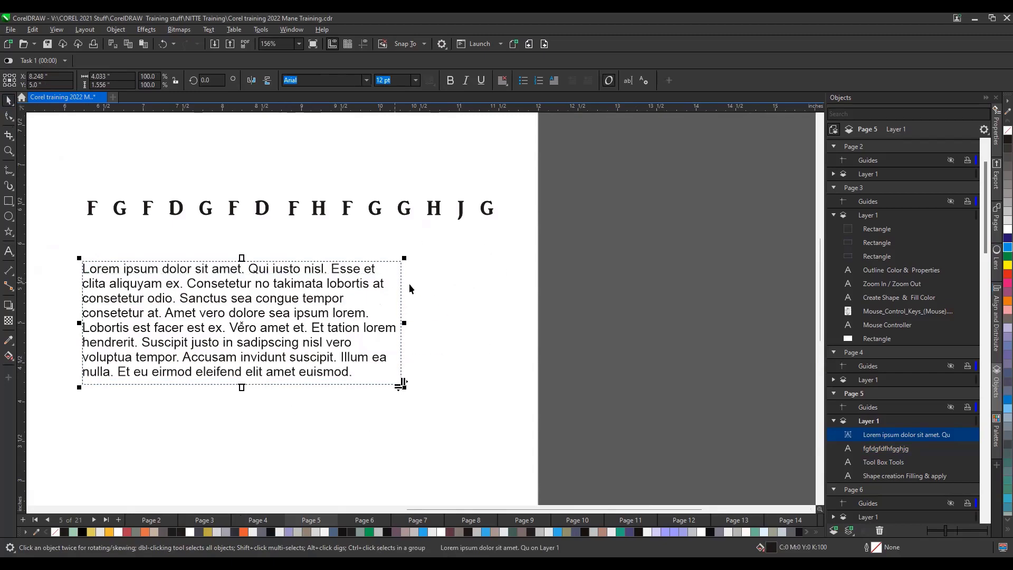
{"action": "scroll", "coordinate": [403, 289], "scroll_direction": "up", "scroll_amount": 1}
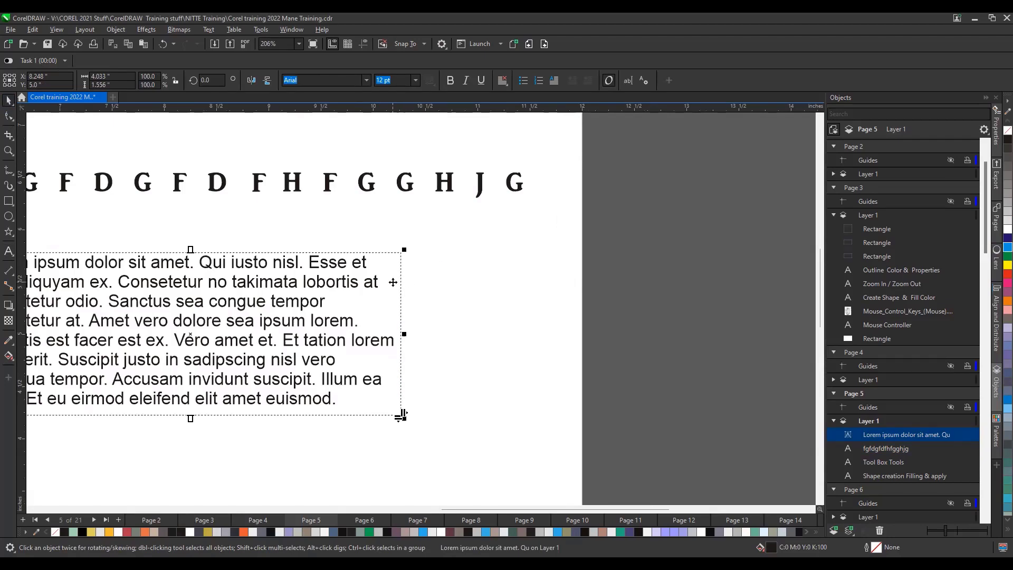
Step: Reduce the paragraph text frame's height from its lower edge to about 0.97 inches
{"action": "scroll", "coordinate": [395, 280], "scroll_direction": "down", "scroll_amount": 1}
{"action": "scroll", "coordinate": [257, 306], "scroll_direction": "down", "scroll_amount": 1}
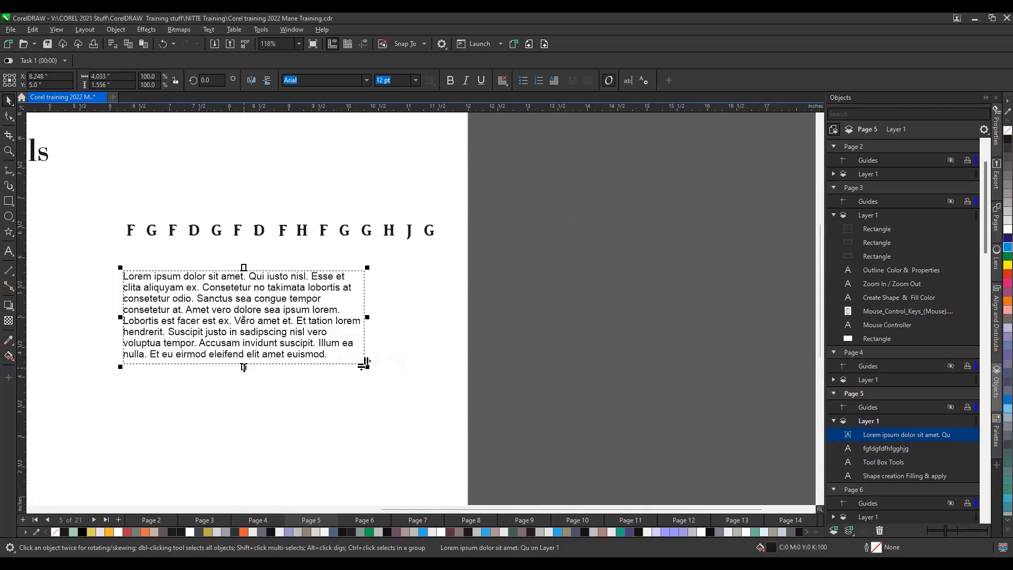
{"action": "left_click_drag", "start_coordinate": [243, 367], "coordinate": [244, 331]}
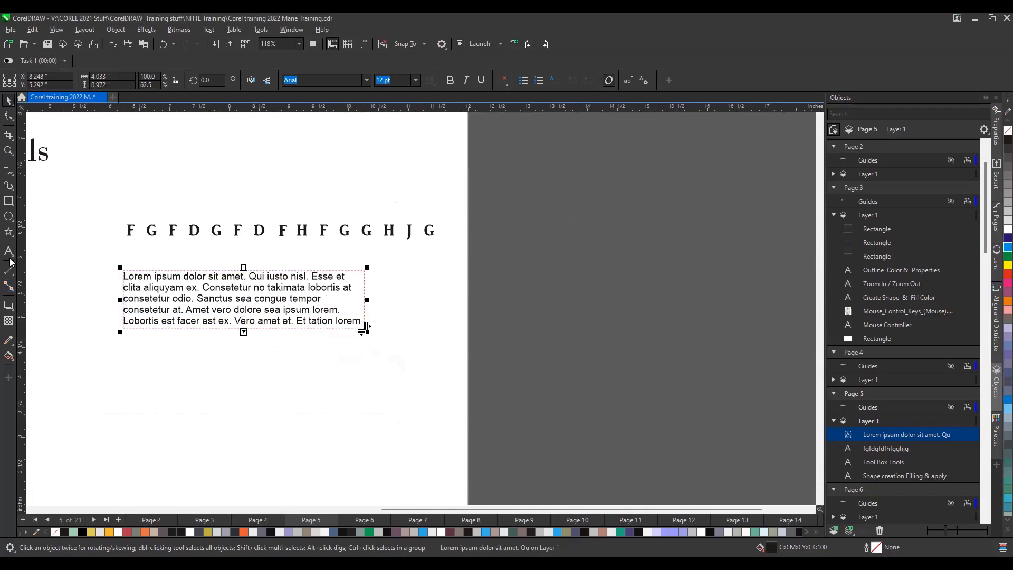
Step: Draw a rectangle about 3.23 by 0.88 inches below the paragraph text and convert it into an empty text frame
{"action": "left_click", "coordinate": [9, 205]}
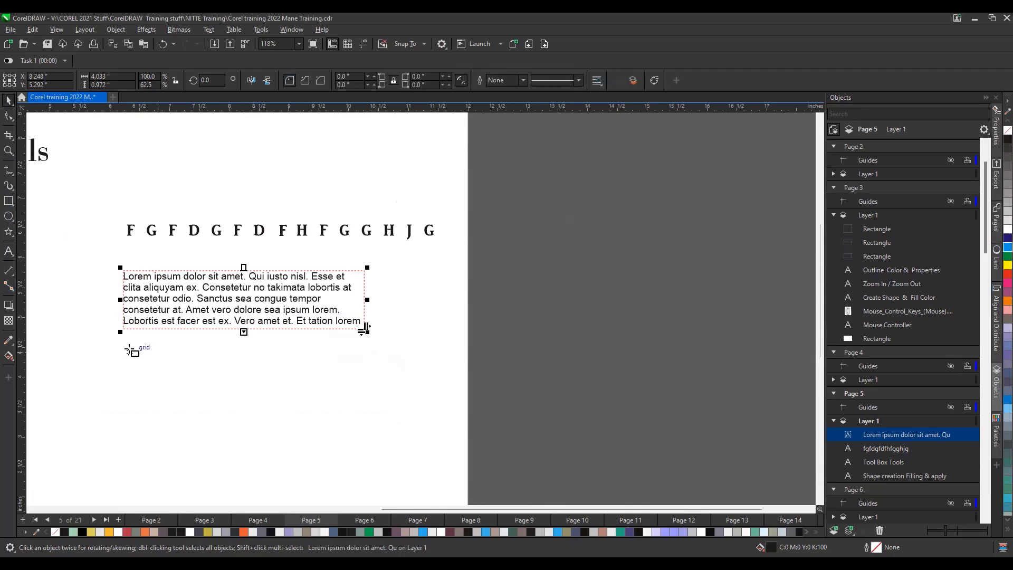
{"action": "left_click_drag", "start_coordinate": [124, 346], "coordinate": [317, 399]}
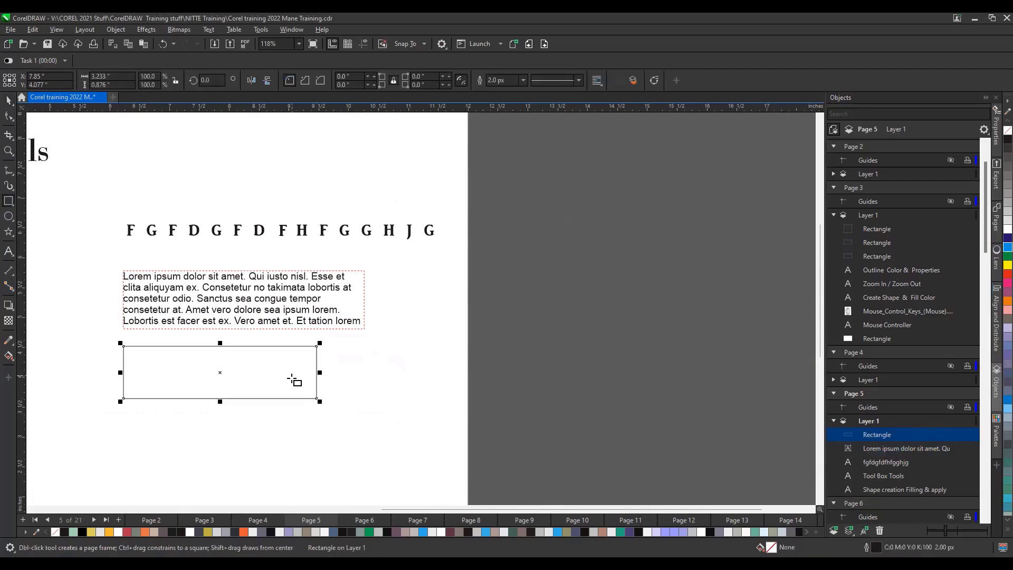
{"action": "right_click", "coordinate": [293, 380]}
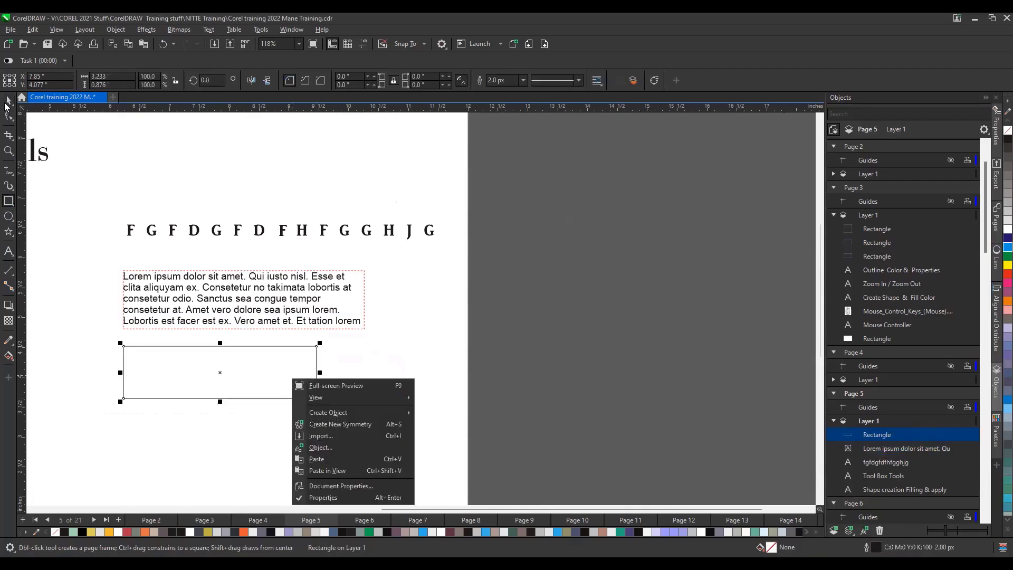
{"action": "left_click", "coordinate": [7, 101]}
{"action": "right_click", "coordinate": [267, 355]}
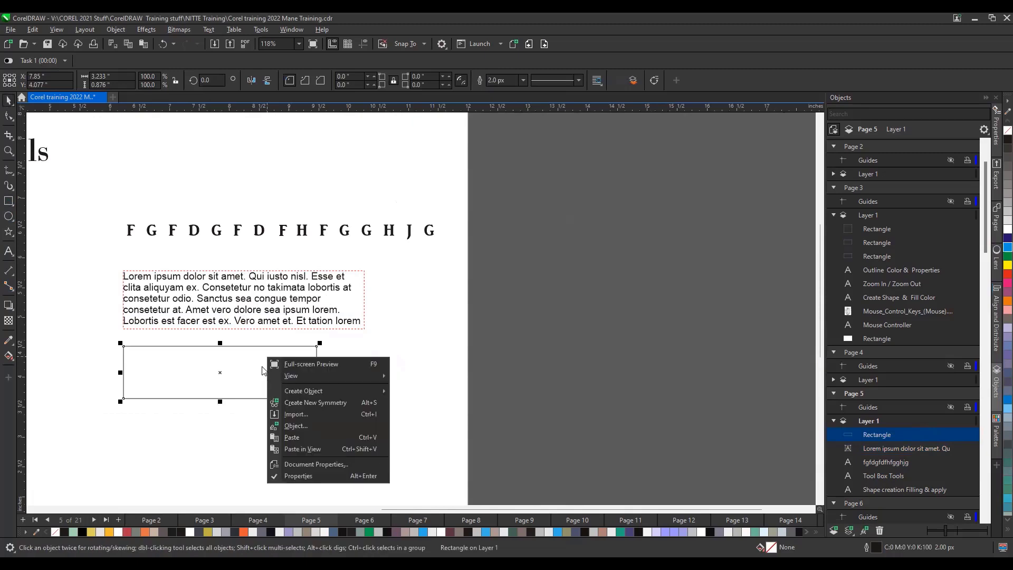
{"action": "left_click", "coordinate": [262, 366]}
{"action": "left_click", "coordinate": [266, 347]}
{"action": "right_click", "coordinate": [267, 347]}
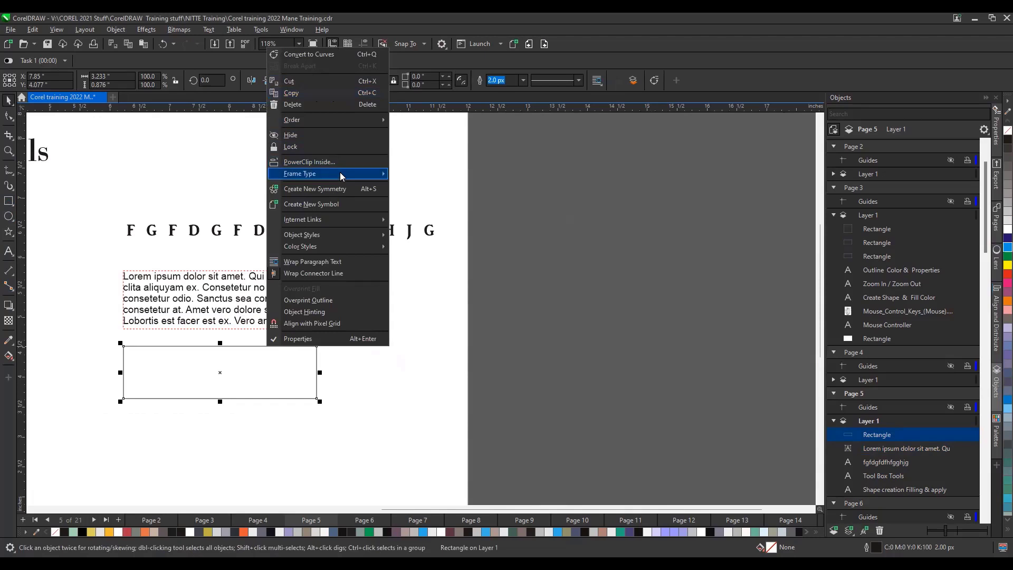
{"action": "mouse_move", "coordinate": [339, 174]}
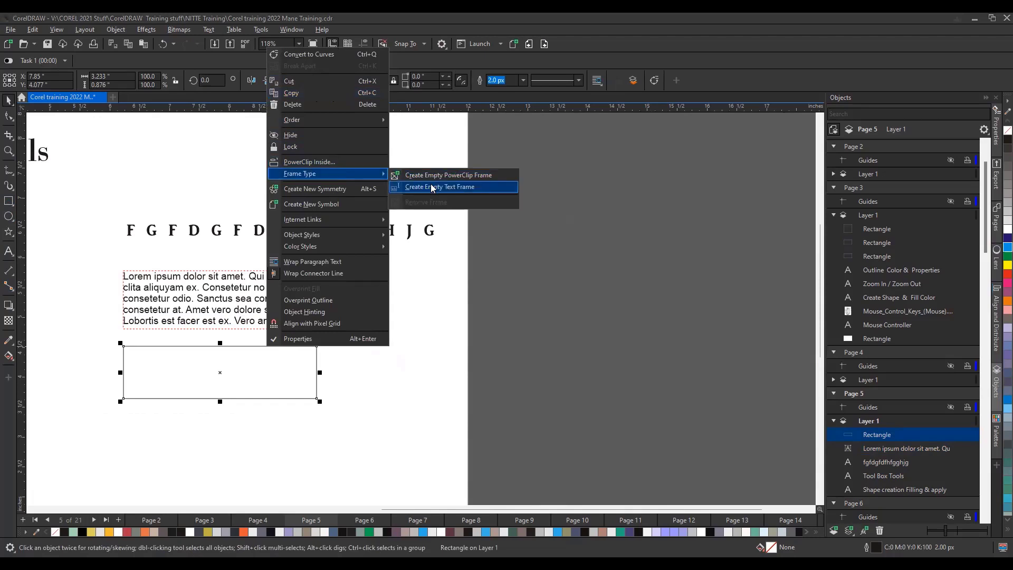
{"action": "left_click", "coordinate": [430, 184]}
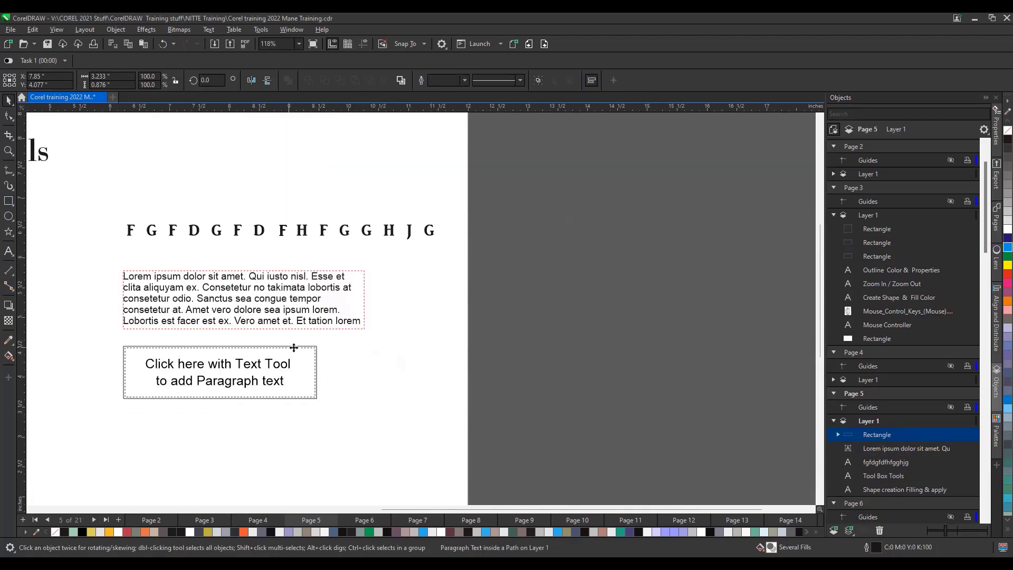
Step: Move the empty text frame closer beneath the paragraph text and flow the paragraph's overflow text into it
{"action": "left_click_drag", "start_coordinate": [290, 346], "coordinate": [322, 340]}
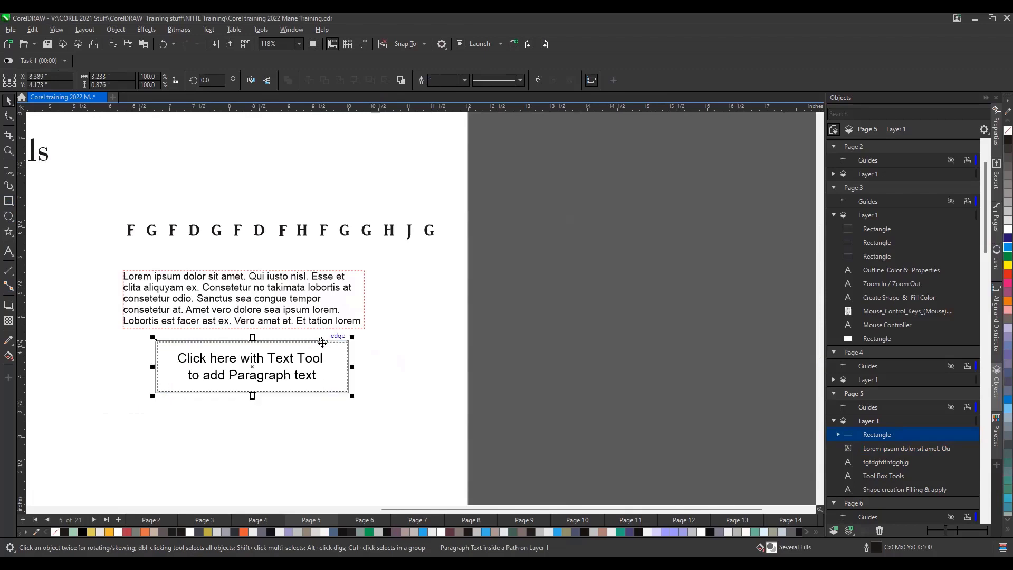
{"action": "left_click", "coordinate": [264, 307]}
{"action": "scroll", "coordinate": [267, 359], "scroll_direction": "up", "scroll_amount": 2}
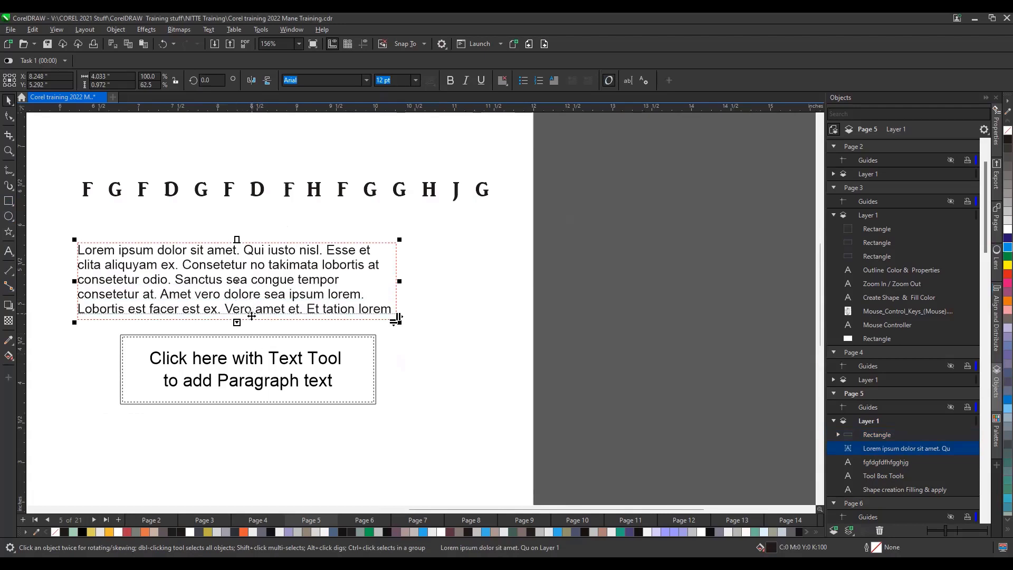
{"action": "left_click", "coordinate": [446, 362]}
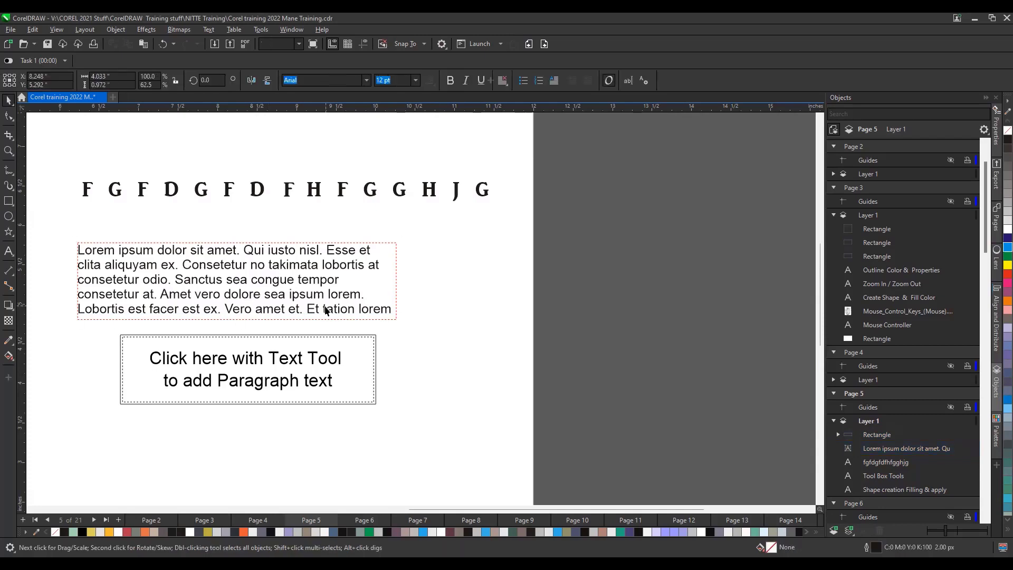
{"action": "left_click", "coordinate": [326, 310]}
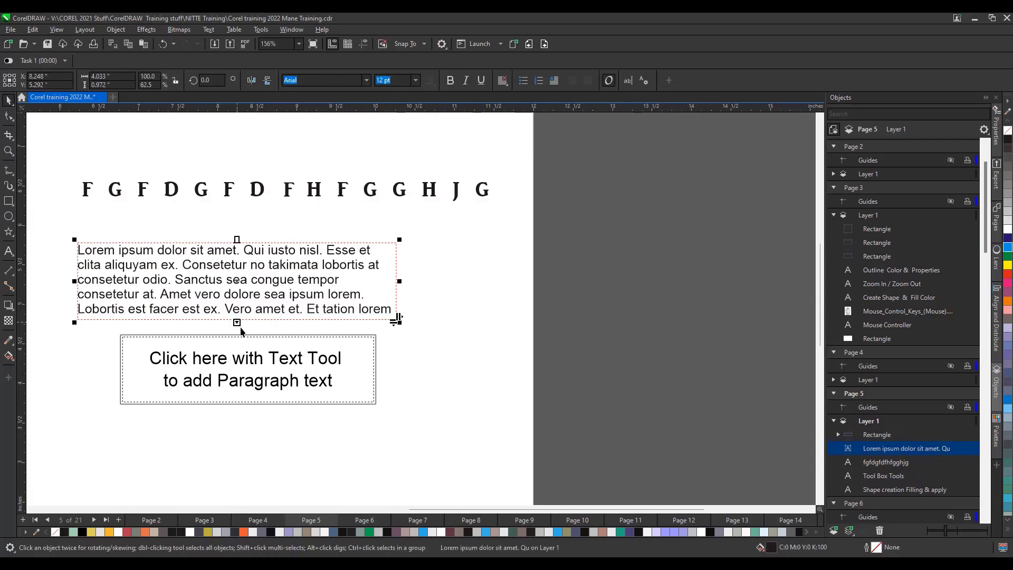
{"action": "scroll", "coordinate": [260, 346], "scroll_direction": "up", "scroll_amount": 2}
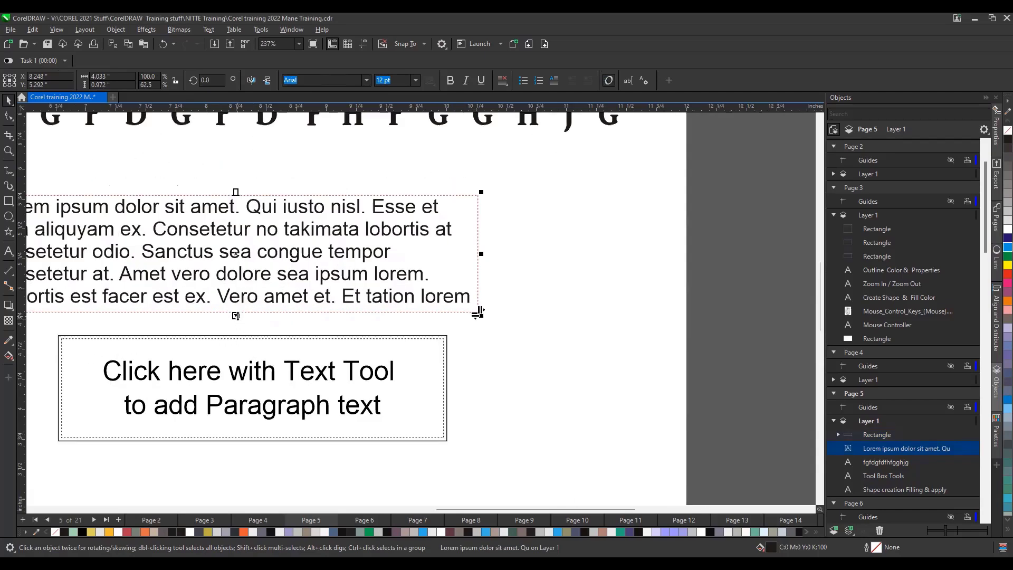
{"action": "left_click", "coordinate": [236, 315]}
{"action": "left_click", "coordinate": [256, 366]}
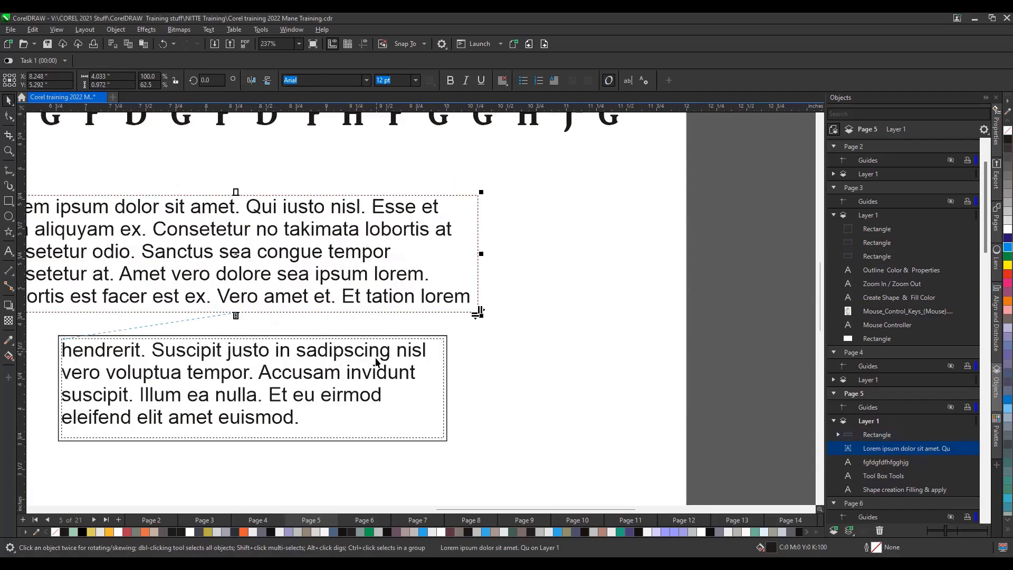
Step: Move the linked lower text frame down and to the right, and extend it downward to about 1.53 inches high
{"action": "left_click", "coordinate": [284, 340]}
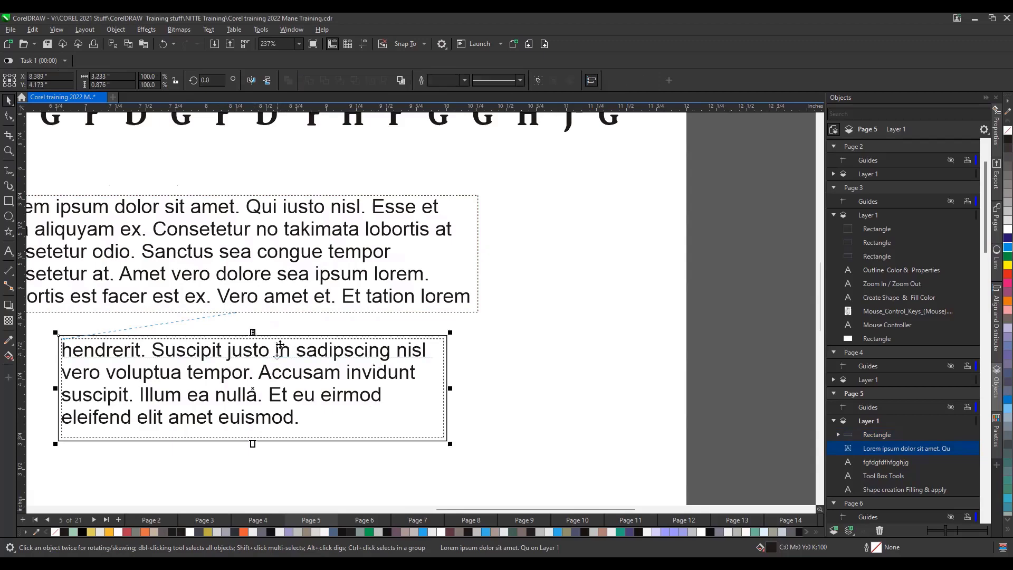
{"action": "left_click_drag", "start_coordinate": [284, 340], "coordinate": [380, 355]}
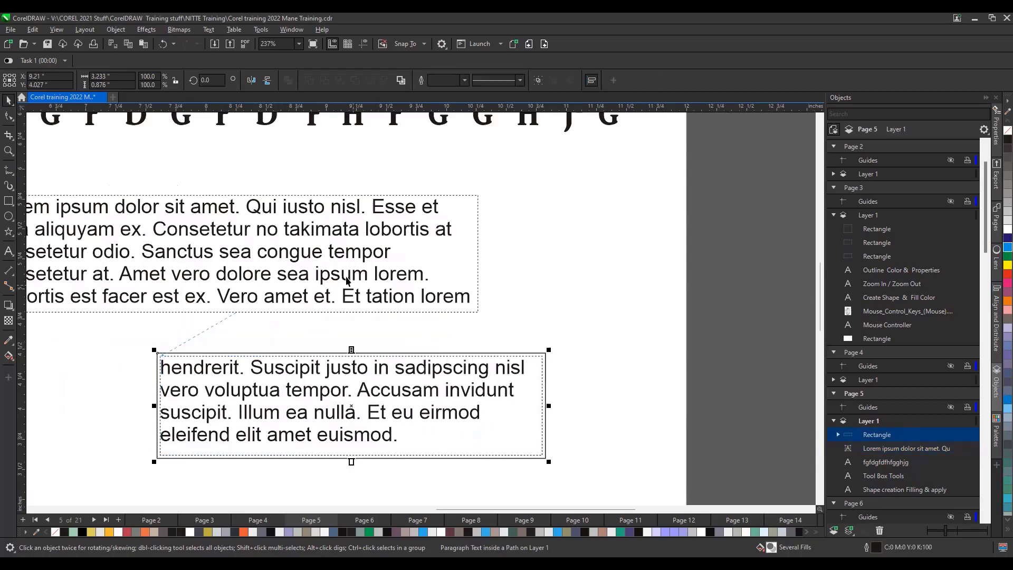
{"action": "scroll", "coordinate": [374, 269], "scroll_direction": "down", "scroll_amount": 1}
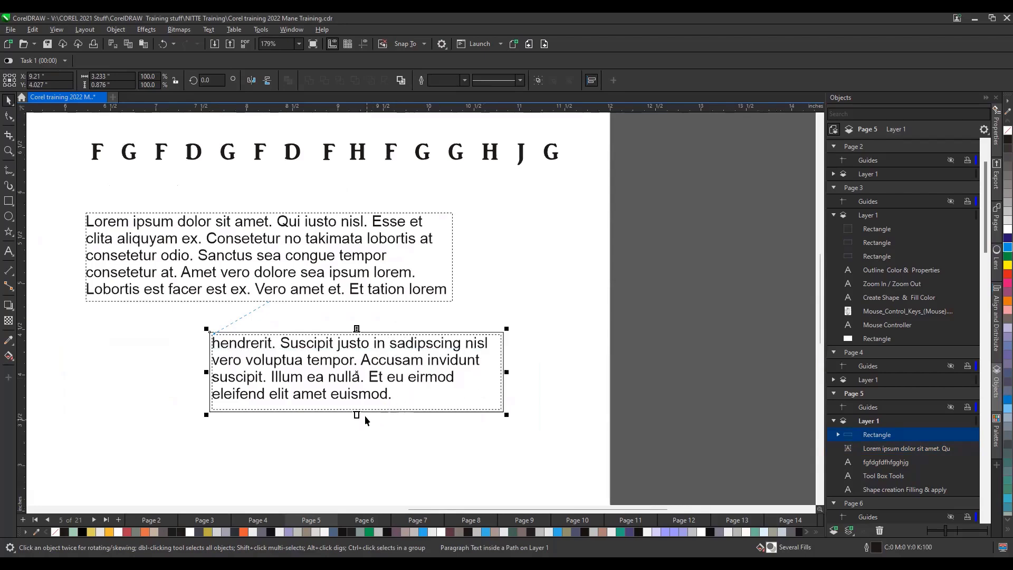
{"action": "left_click_drag", "start_coordinate": [356, 415], "coordinate": [357, 474]}
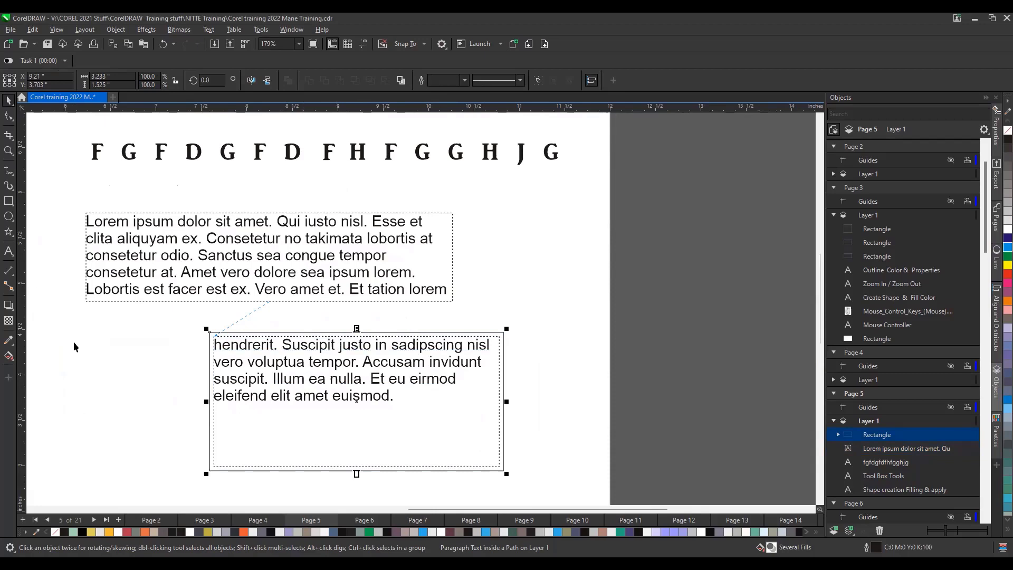
Step: Make the word "Suscipit" in the linked lower text frame bold
{"action": "left_click", "coordinate": [9, 251]}
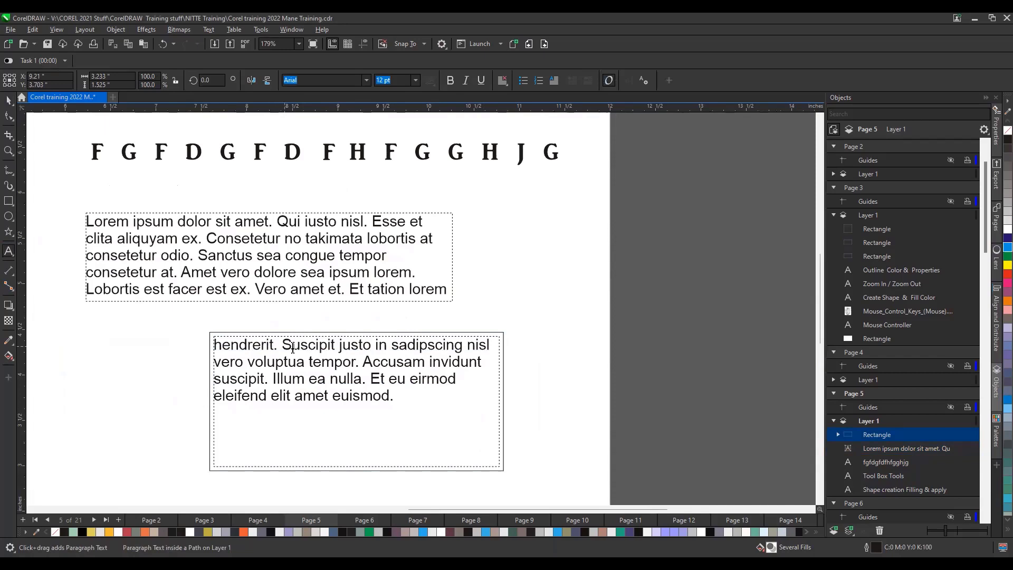
{"action": "left_click_drag", "start_coordinate": [283, 346], "coordinate": [335, 348]}
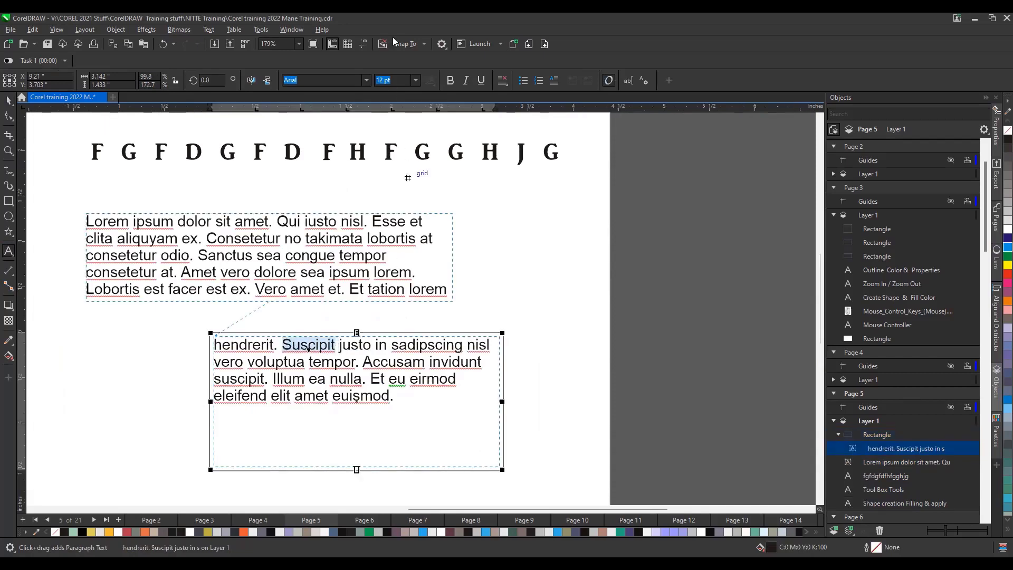
{"action": "left_click", "coordinate": [451, 81]}
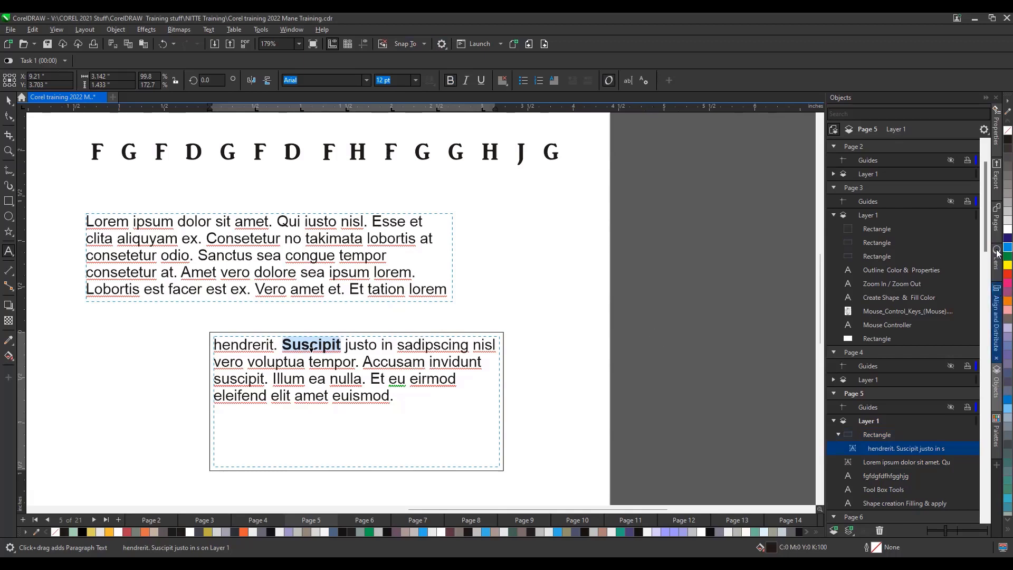
Step: Increase the line spacing of the linked paragraph text to 132% of character height
{"action": "left_click", "coordinate": [997, 134]}
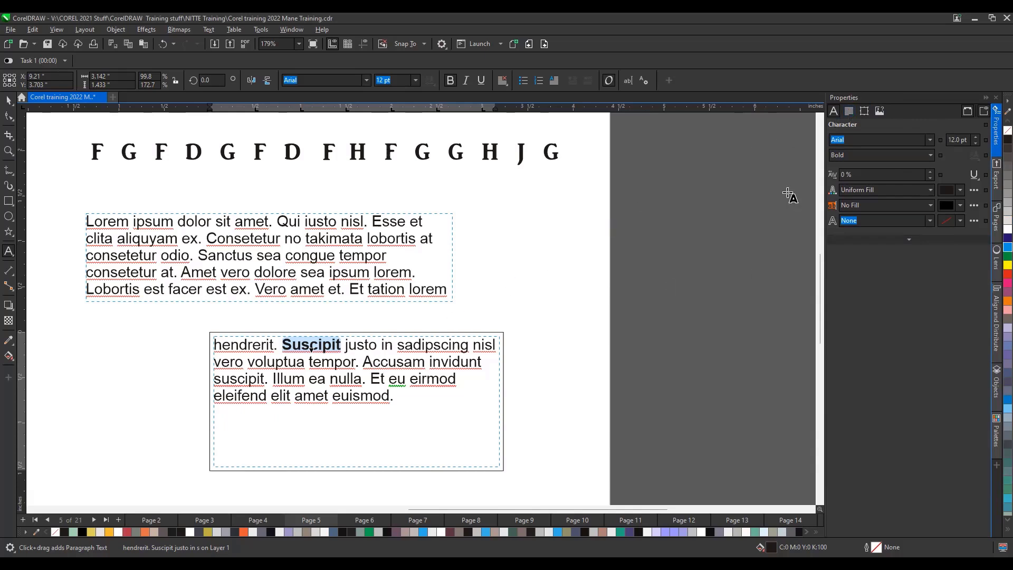
{"action": "left_click", "coordinate": [847, 112]}
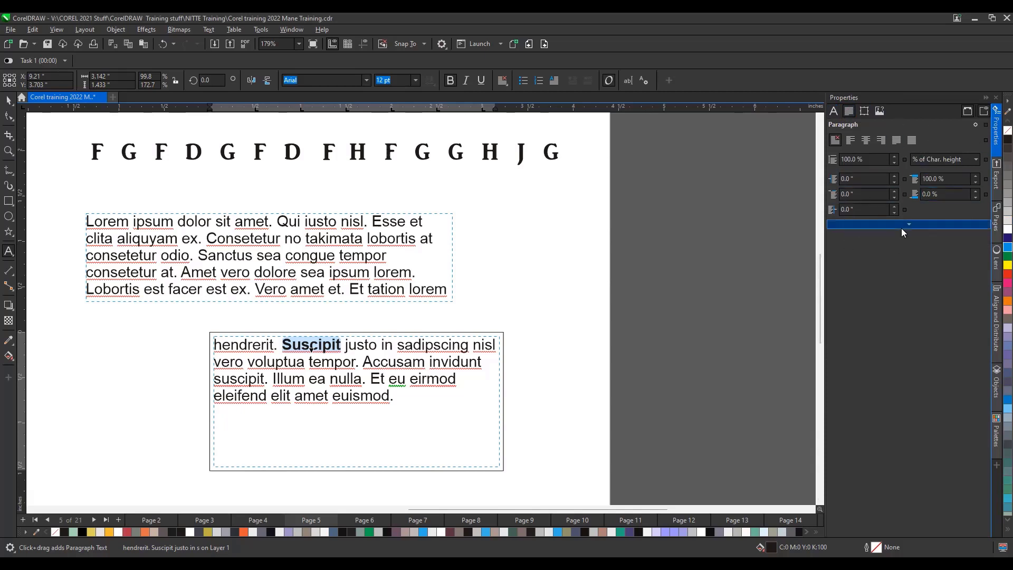
{"action": "left_click", "coordinate": [895, 157]}
{"action": "left_click", "coordinate": [895, 157]}
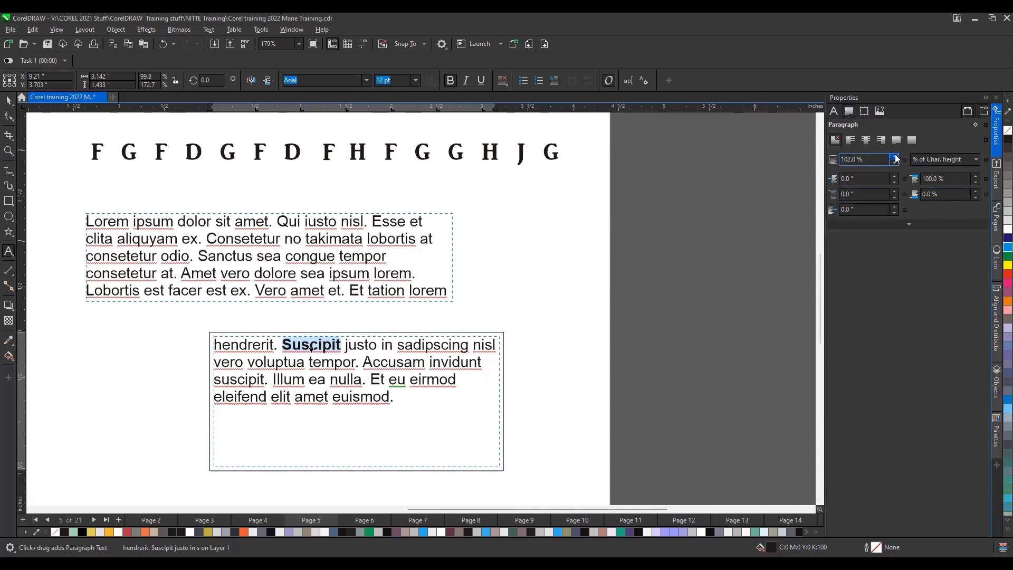
{"action": "left_click", "coordinate": [896, 157]}
{"action": "left_click", "coordinate": [896, 157]}
{"action": "left_click", "coordinate": [895, 156]}
{"action": "left_click", "coordinate": [895, 157]}
{"action": "left_click", "coordinate": [895, 156]}
{"action": "left_click", "coordinate": [895, 156]}
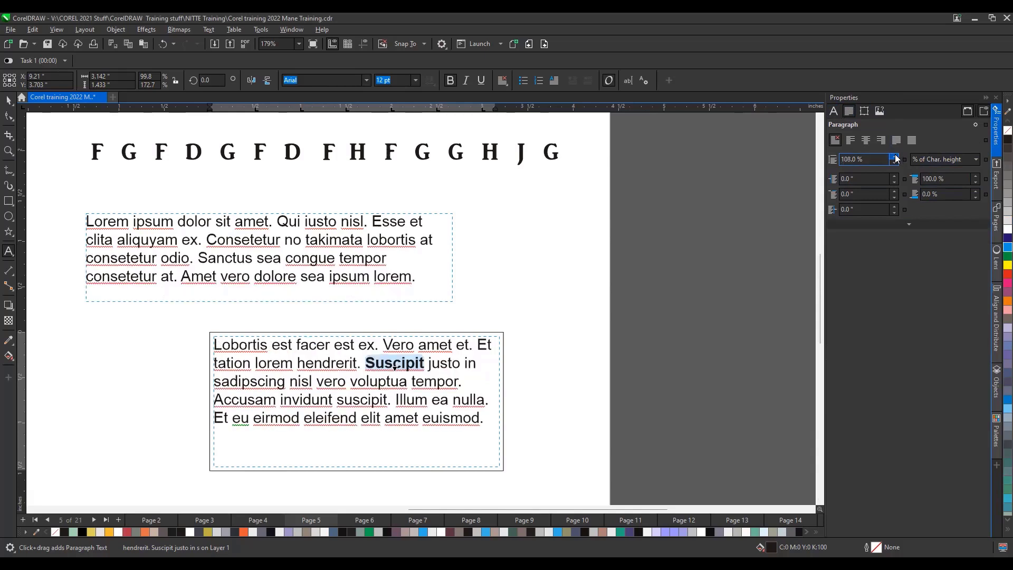
{"action": "left_click", "coordinate": [895, 157]}
{"action": "left_click", "coordinate": [895, 157]}
{"action": "left_click", "coordinate": [895, 157]}
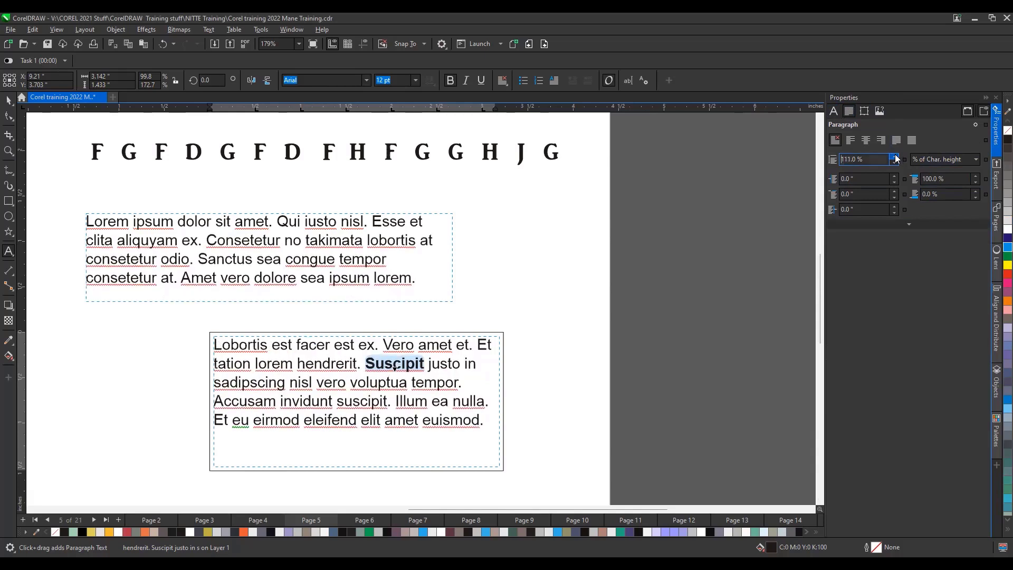
{"action": "left_click", "coordinate": [895, 157]}
{"action": "left_click", "coordinate": [896, 157]}
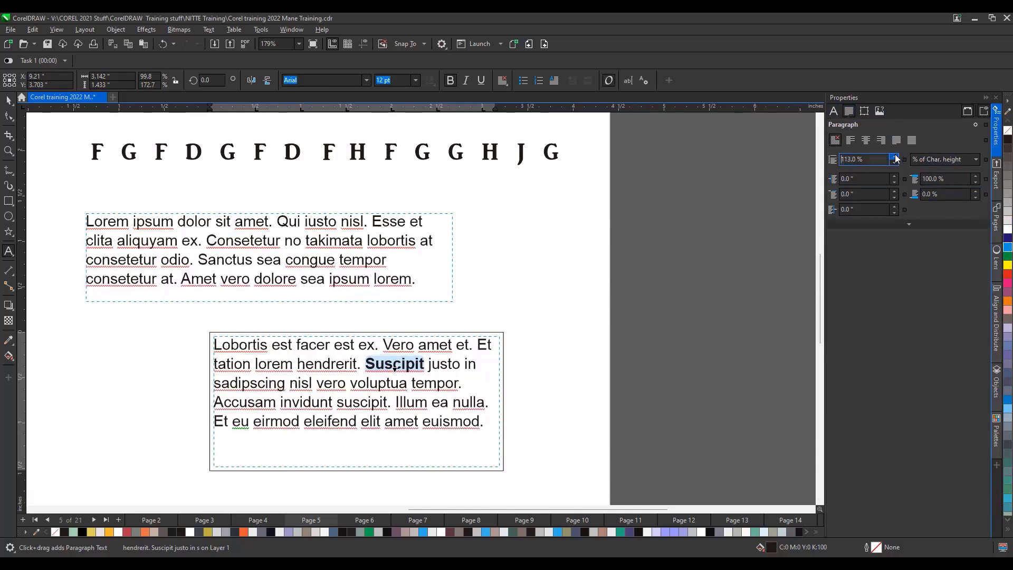
{"action": "left_click", "coordinate": [895, 157]}
{"action": "left_click", "coordinate": [895, 157]}
{"action": "key", "text": "Up"}
{"action": "key", "text": "Up"}
{"action": "key", "text": "Up"}
{"action": "key", "text": "Up"}
{"action": "key", "text": "Up"}
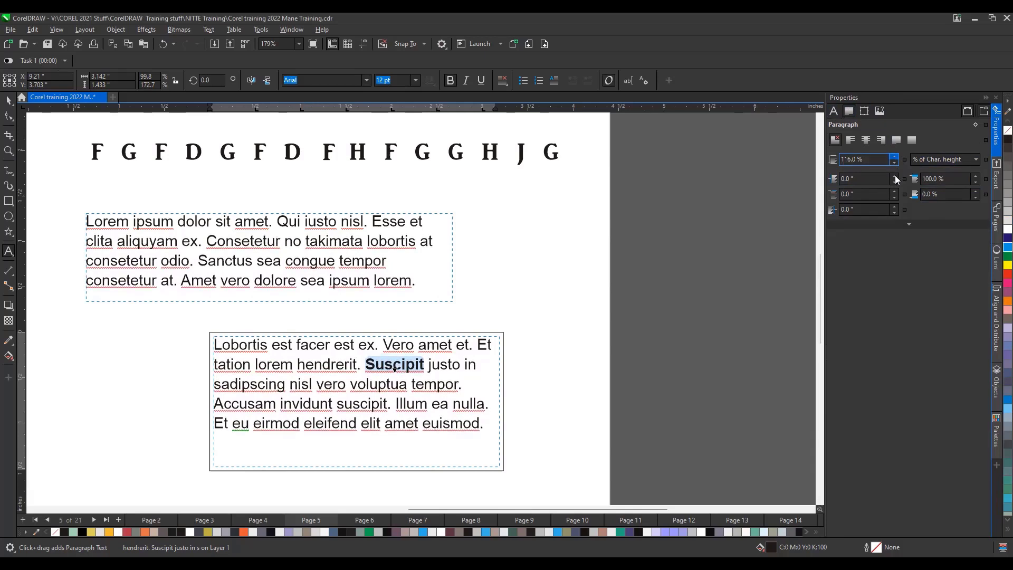
{"action": "key", "text": "Up"}
{"action": "key", "text": "Up"}
{"action": "key", "text": "Up"}
{"action": "key", "text": "Up"}
{"action": "key", "text": "Up"}
{"action": "key", "text": "Up"}
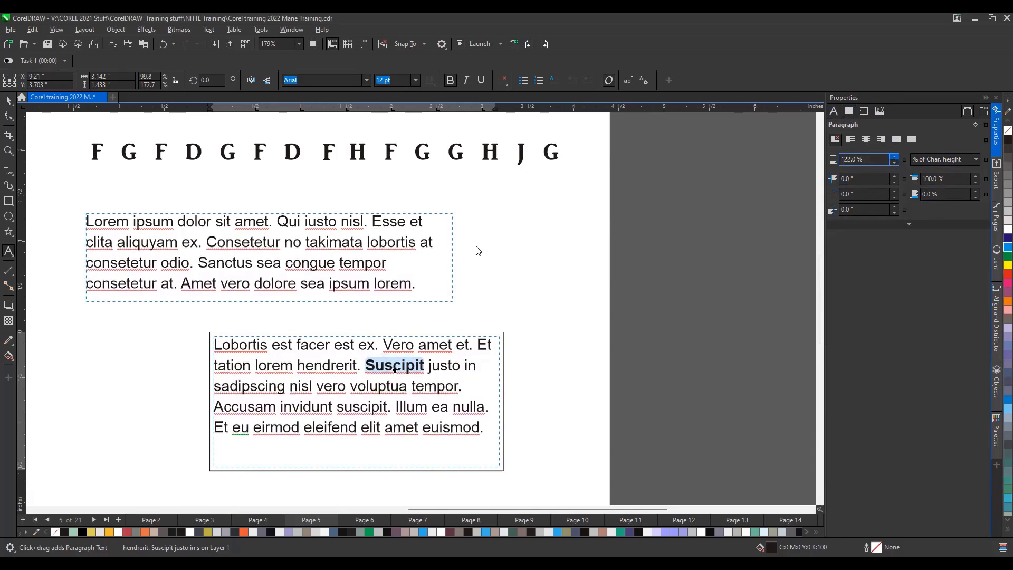
{"action": "key", "text": "Up"}
{"action": "key", "text": "Up"}
{"action": "key", "text": "Up"}
{"action": "key", "text": "Up"}
{"action": "key", "text": "Up"}
{"action": "key", "text": "Up"}
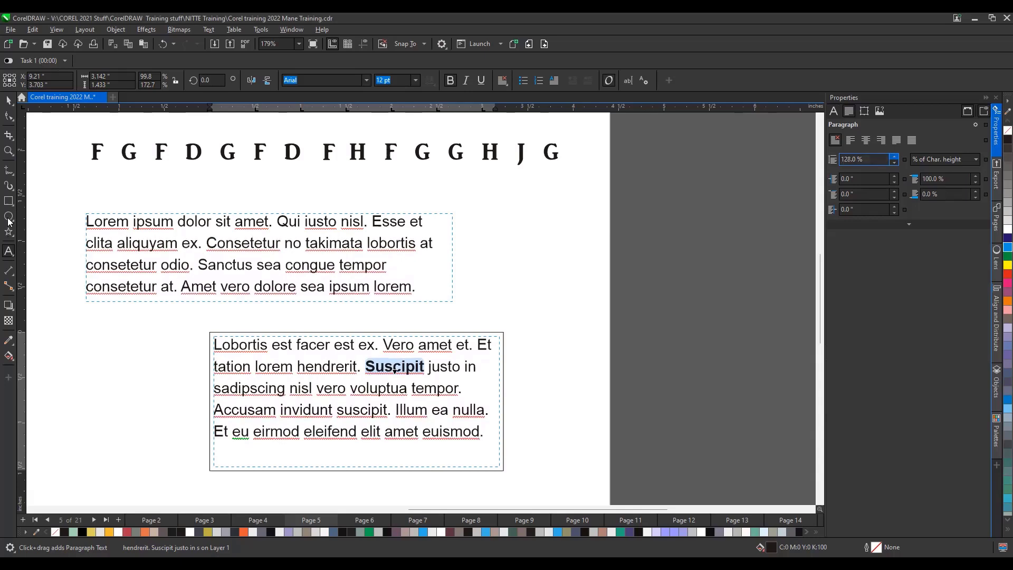
Step: Increase the left line indent of the linked paragraph text to 1.3 inches
{"action": "key", "text": "Tab"}
{"action": "key", "text": "Up"}
{"action": "key", "text": "Up"}
{"action": "key", "text": "Up"}
{"action": "key", "text": "Up"}
{"action": "key", "text": "Up"}
{"action": "key", "text": "Up"}
{"action": "key", "text": "Up"}
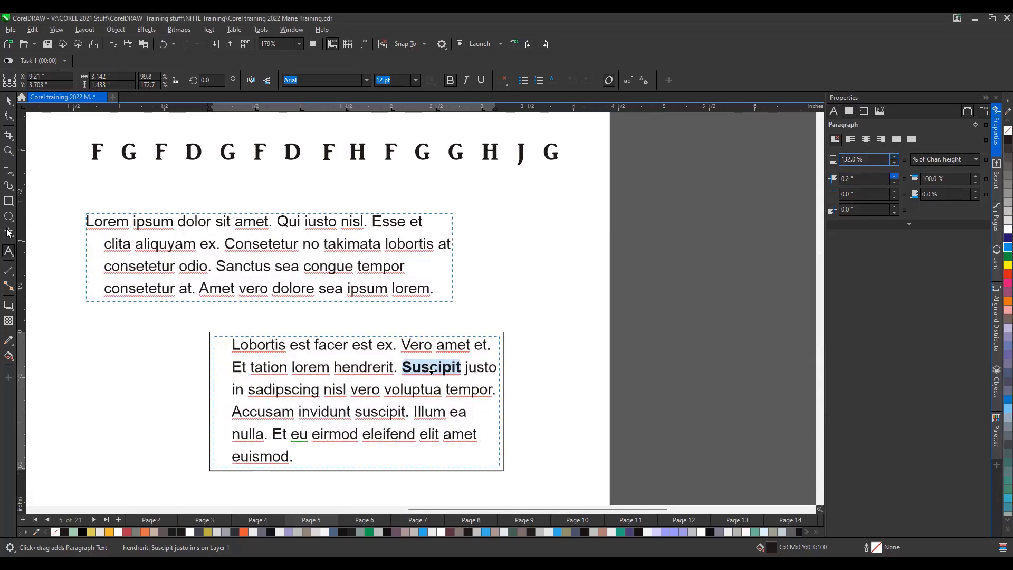
{"action": "key", "text": "Up"}
{"action": "key", "text": "Up"}
{"action": "key", "text": "Up"}
{"action": "key", "text": "Up"}
{"action": "key", "text": "Up"}
{"action": "key", "text": "Up"}
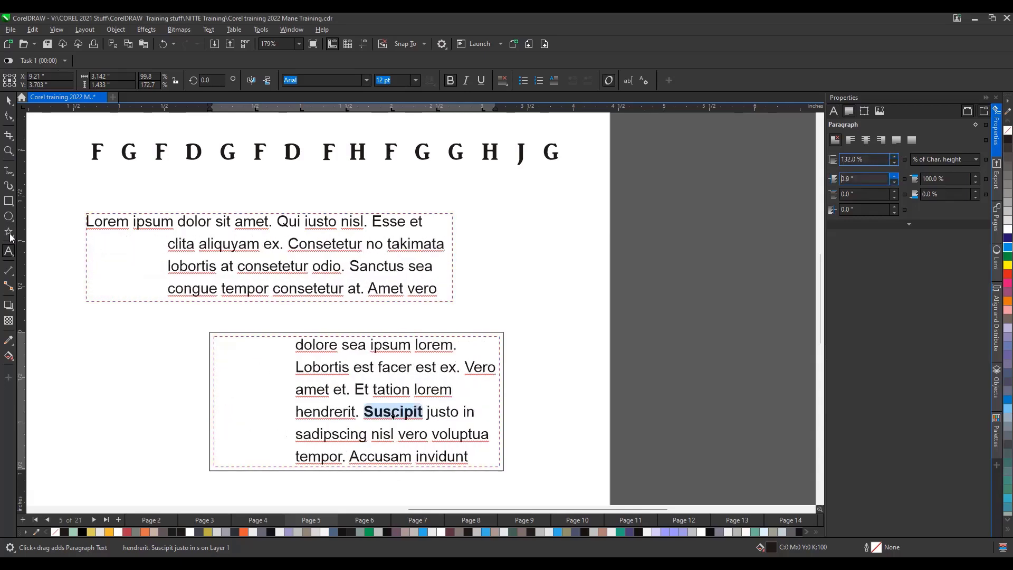
Step: Draw a nine-sided complex star about 0.95 by 1.06 inches to the right of the upper paragraph frame
{"action": "key", "text": "Escape"}
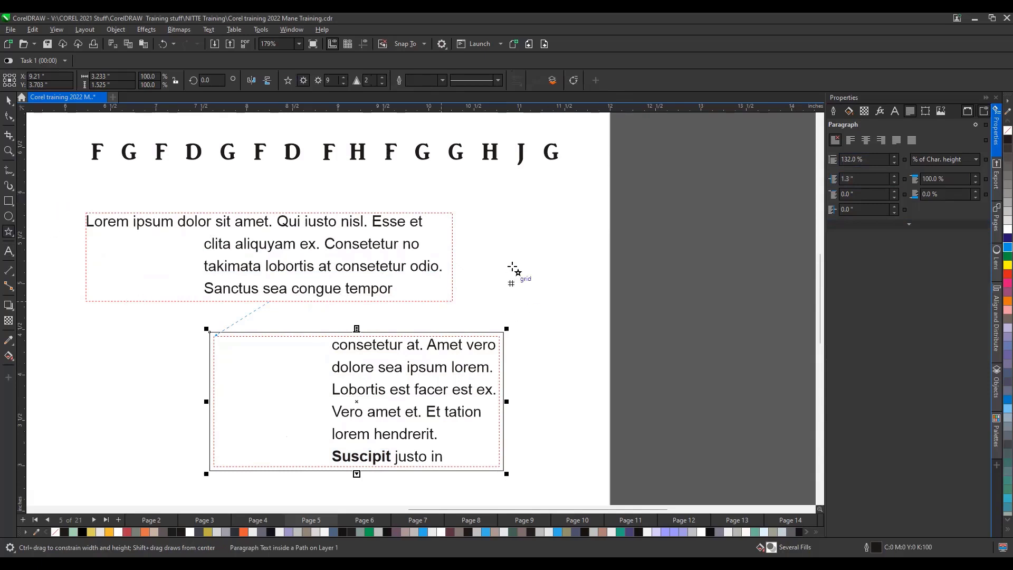
{"action": "left_click_drag", "start_coordinate": [505, 231], "coordinate": [597, 330]}
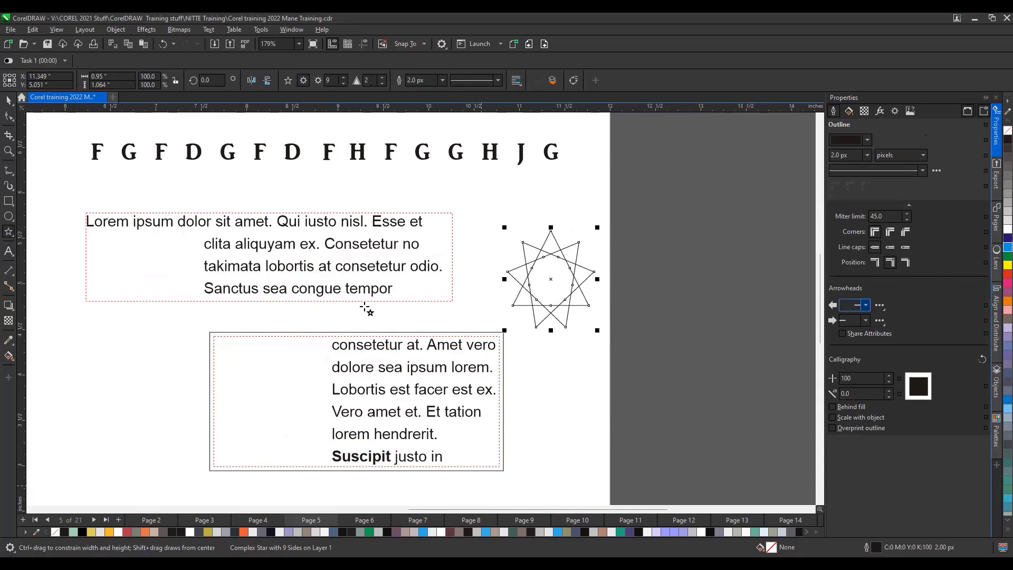
Step: Add the artistic text "CorelDRAW is a vecter software" in the empty area above the row of spaced letters
{"action": "scroll", "coordinate": [365, 303], "scroll_direction": "down", "scroll_amount": 2}
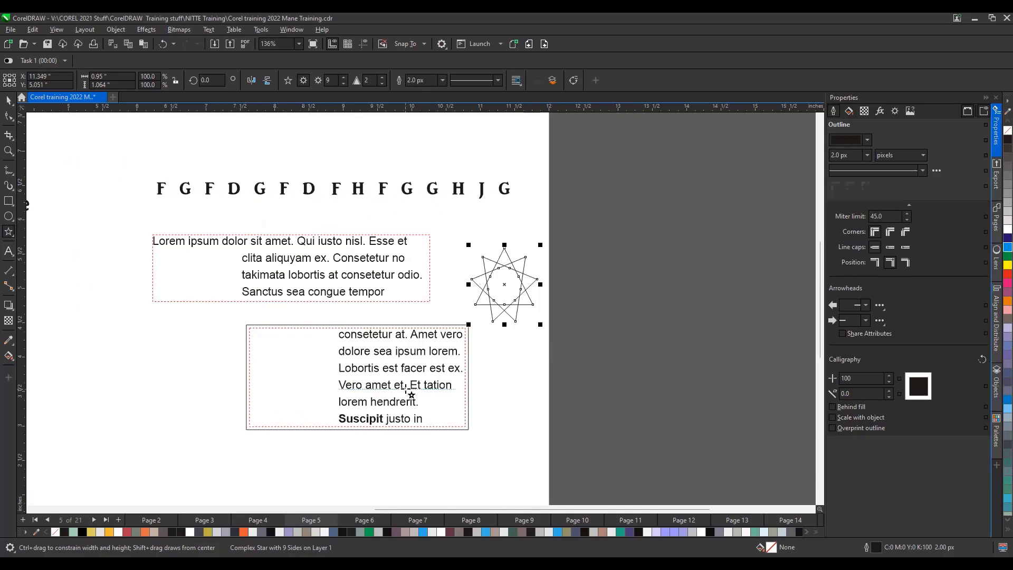
{"action": "scroll", "coordinate": [404, 389], "scroll_direction": "down", "scroll_amount": 2}
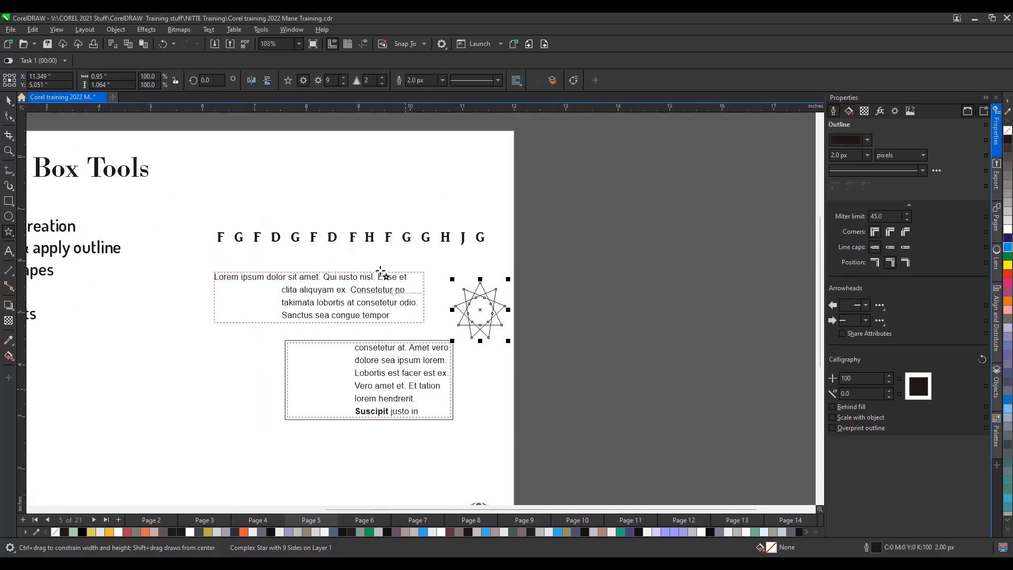
{"action": "left_click", "coordinate": [8, 250]}
{"action": "left_click", "coordinate": [264, 191]}
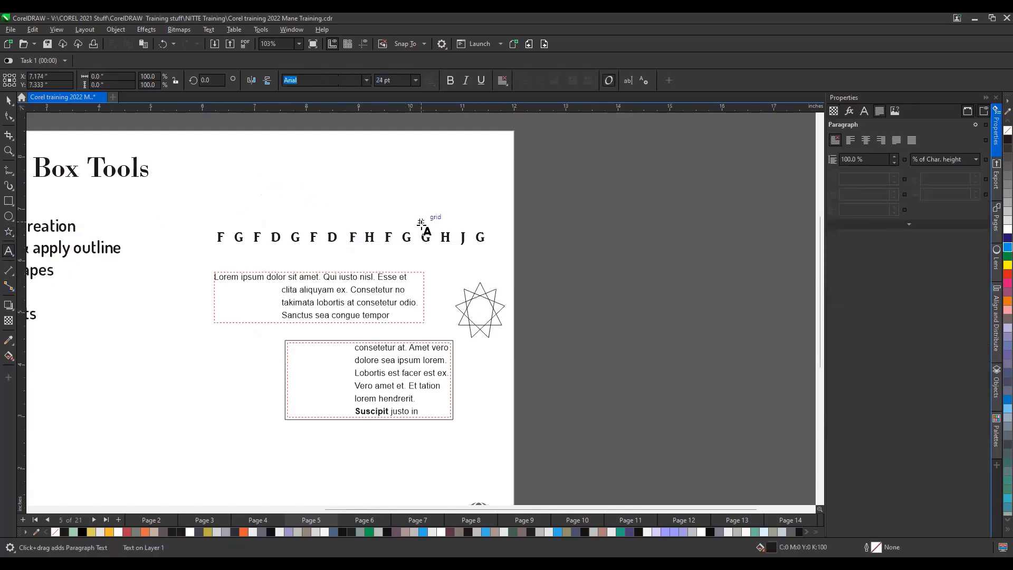
{"action": "type", "text": "CorelDR"}
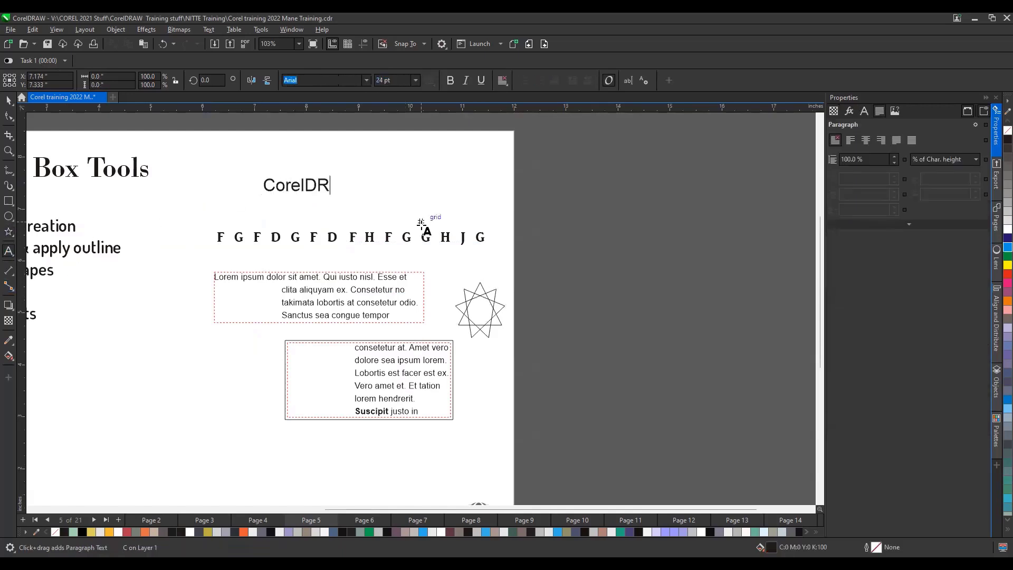
{"action": "type", "text": "AW is a vectr"}
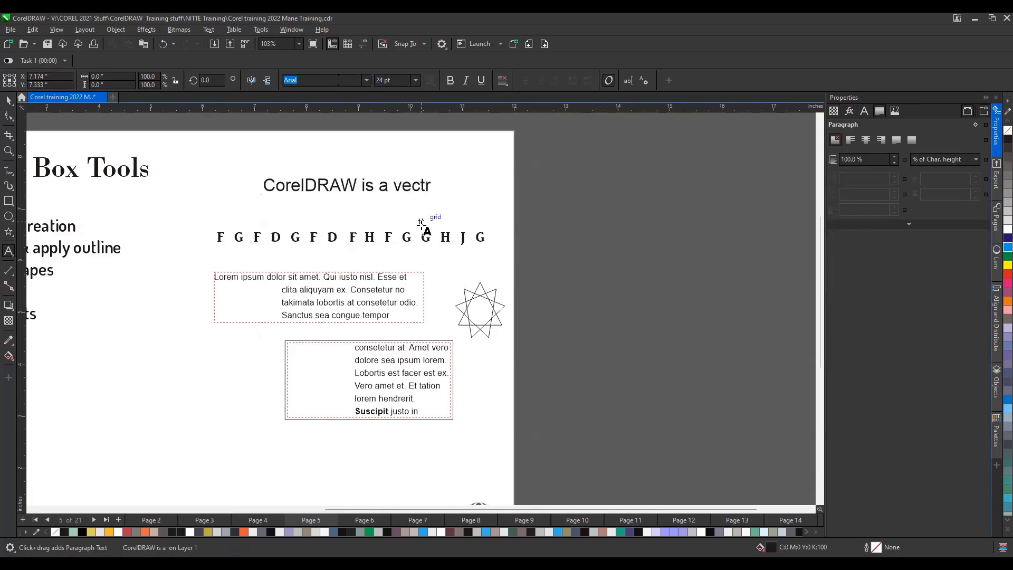
{"action": "key", "text": "BackSpace"}
{"action": "type", "text": "er software"}
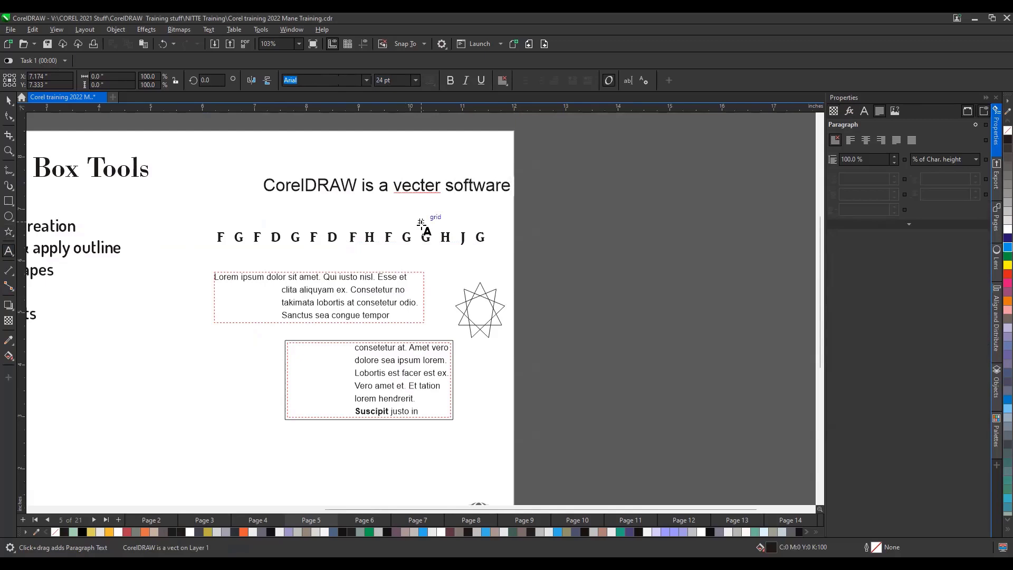
{"action": "key", "text": "Escape"}
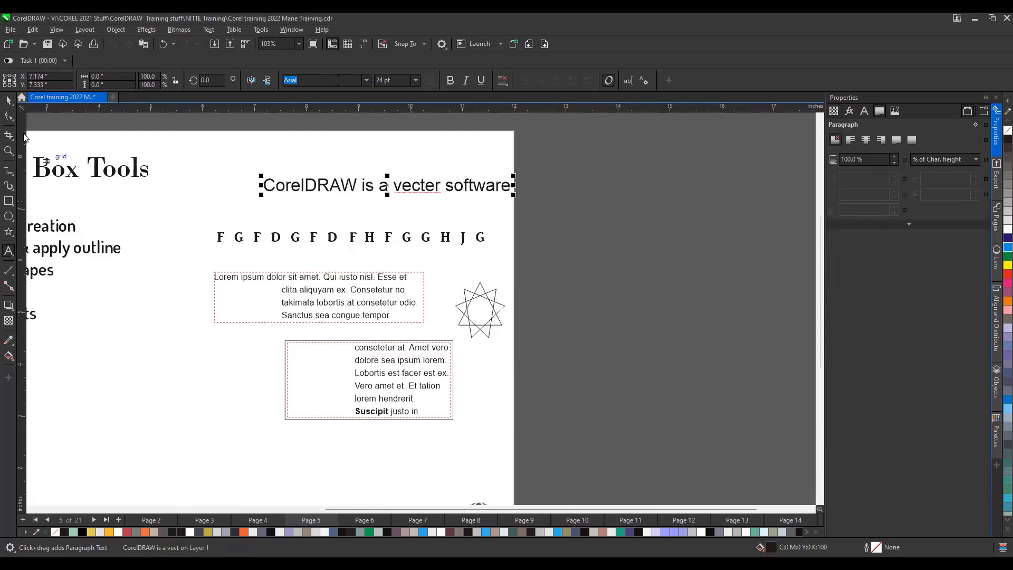
Step: Delete the Lorem ipsum text frame, the complex star, the text-filled rectangle and the row of spaced letters
{"action": "left_click", "coordinate": [7, 100]}
{"action": "left_click", "coordinate": [361, 284]}
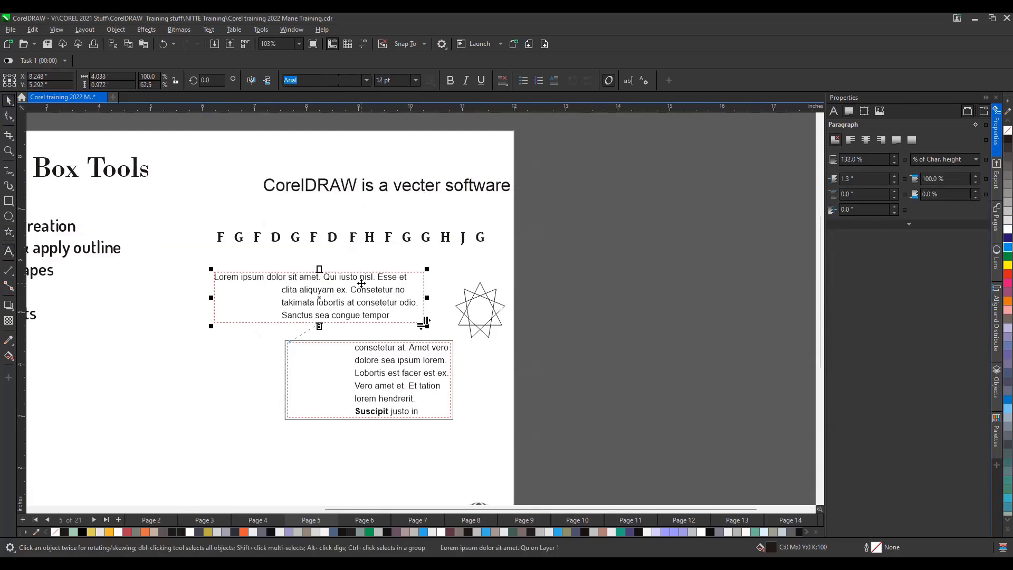
{"action": "key", "text": "Delete"}
{"action": "left_click", "coordinate": [477, 301]}
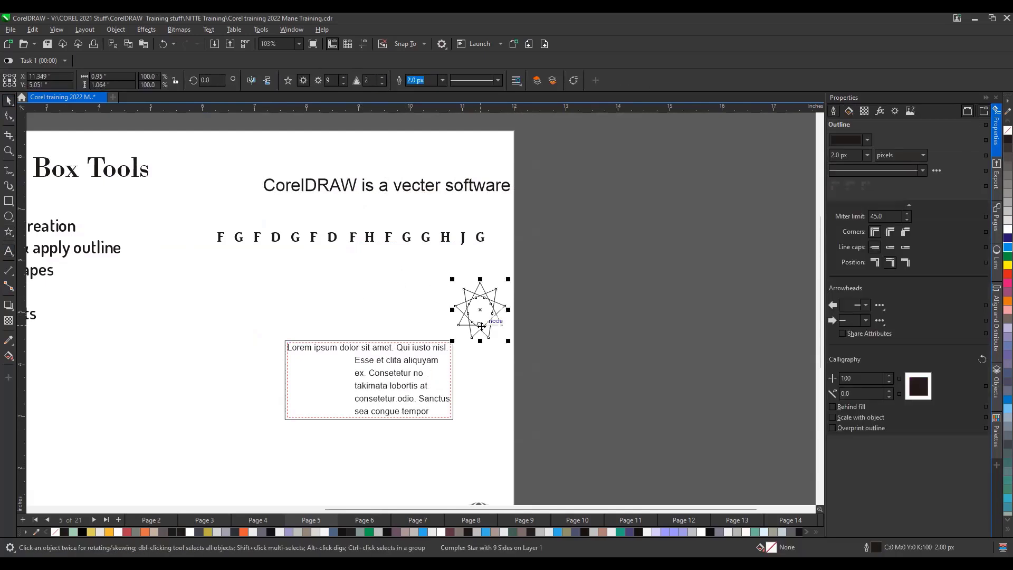
{"action": "key", "text": "Delete"}
{"action": "left_click", "coordinate": [444, 362]}
{"action": "key", "text": "Delete"}
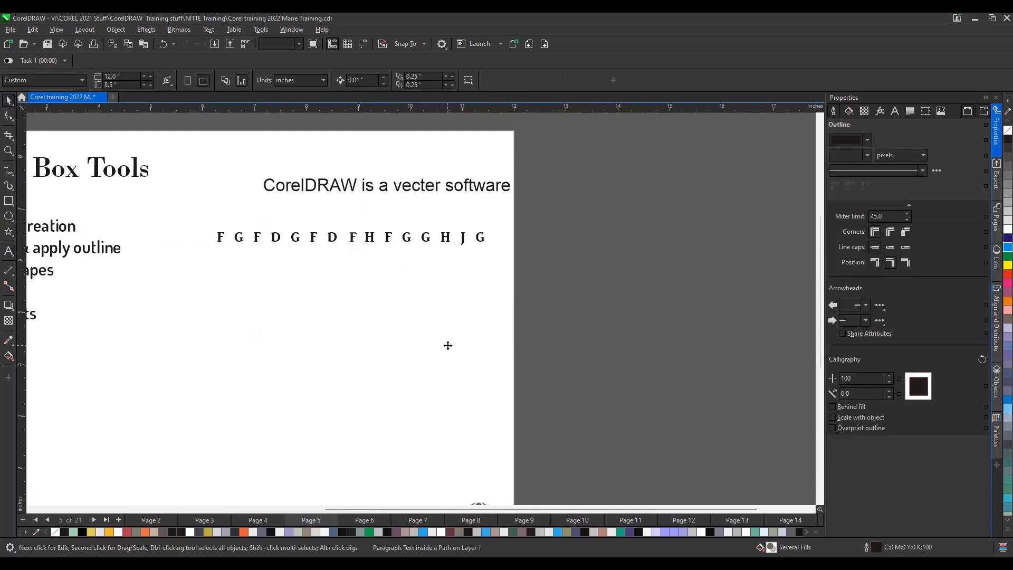
{"action": "left_click", "coordinate": [443, 238]}
{"action": "key", "text": "Delete"}
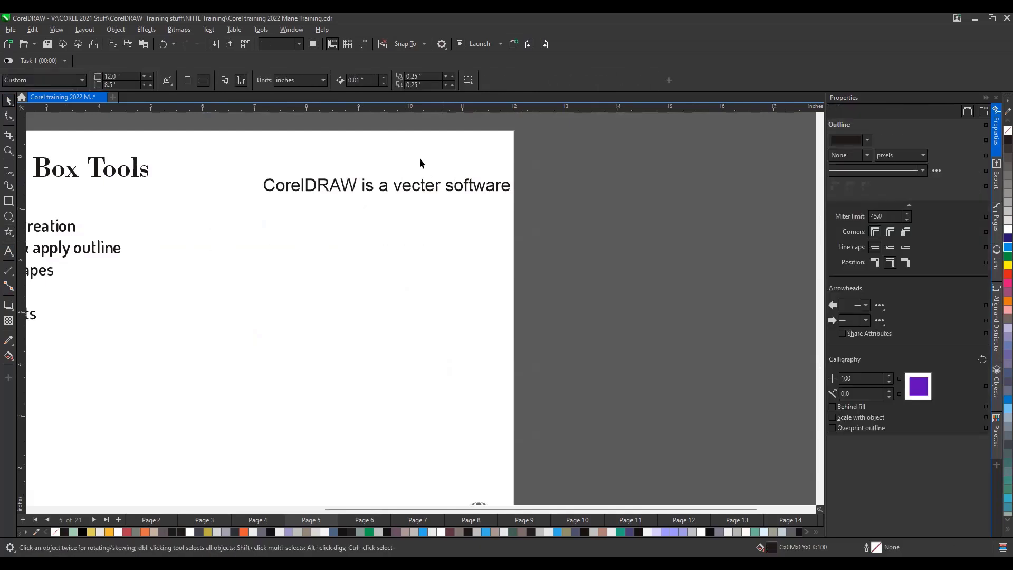
Step: Change the font of the "CorelDRAW is a vecter software" text to Gabriola and deselect it
{"action": "left_click", "coordinate": [415, 191]}
{"action": "left_click", "coordinate": [343, 81]}
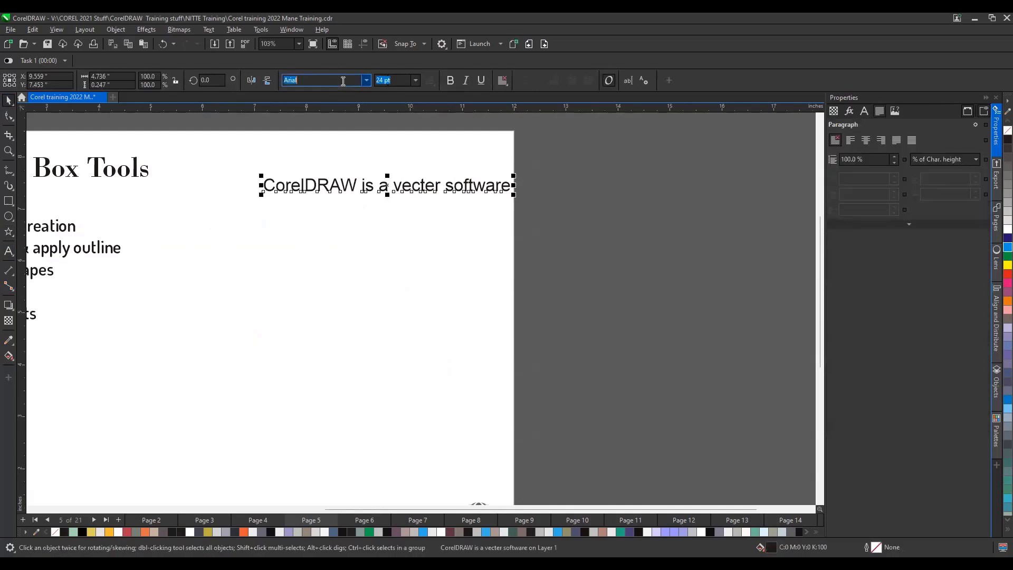
{"action": "type", "text": "Gabriol"}
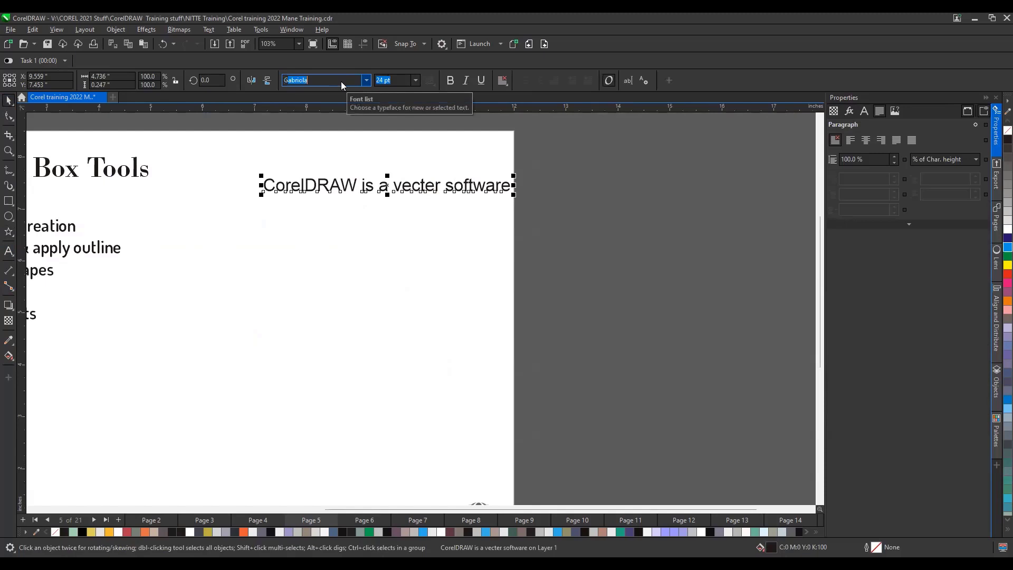
{"action": "key", "text": "Return"}
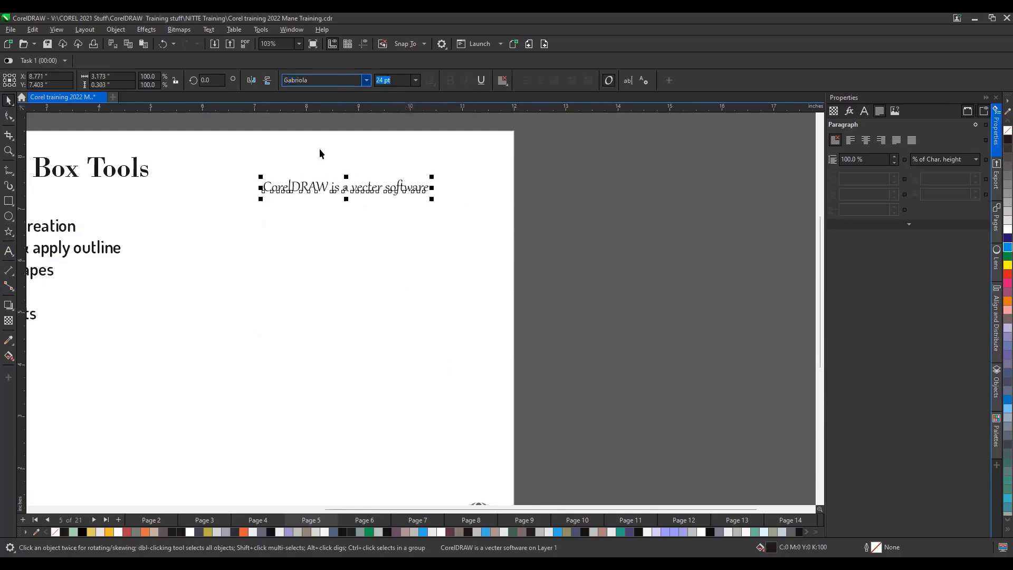
{"action": "scroll", "coordinate": [350, 189], "scroll_direction": "up", "scroll_amount": 2}
{"action": "left_click", "coordinate": [370, 217]}
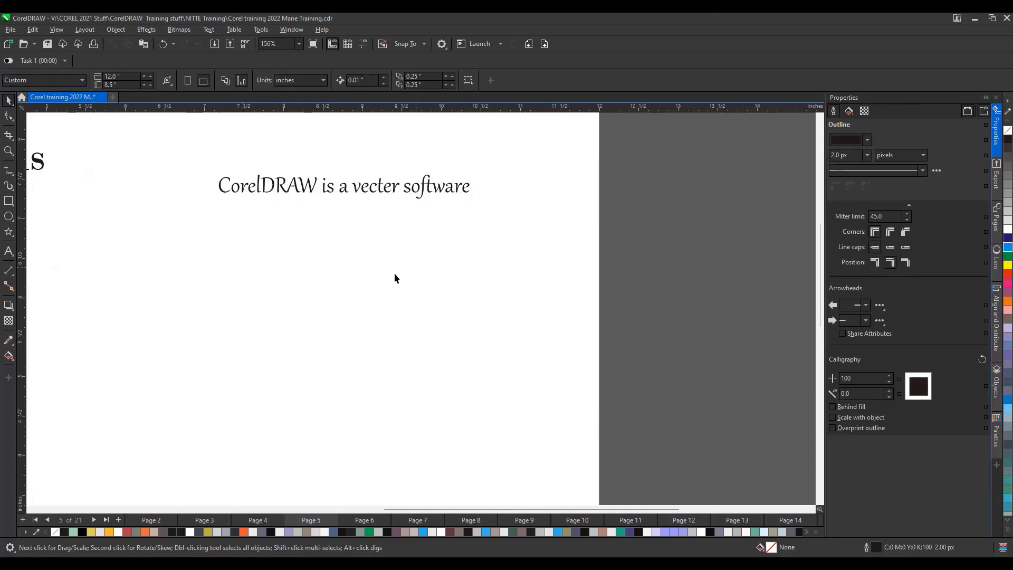
Step: Apply the OpenType feature Stylistic Set 5 to the word "CorelDRAW" in the Gabriola sentence
{"action": "left_click", "coordinate": [9, 252]}
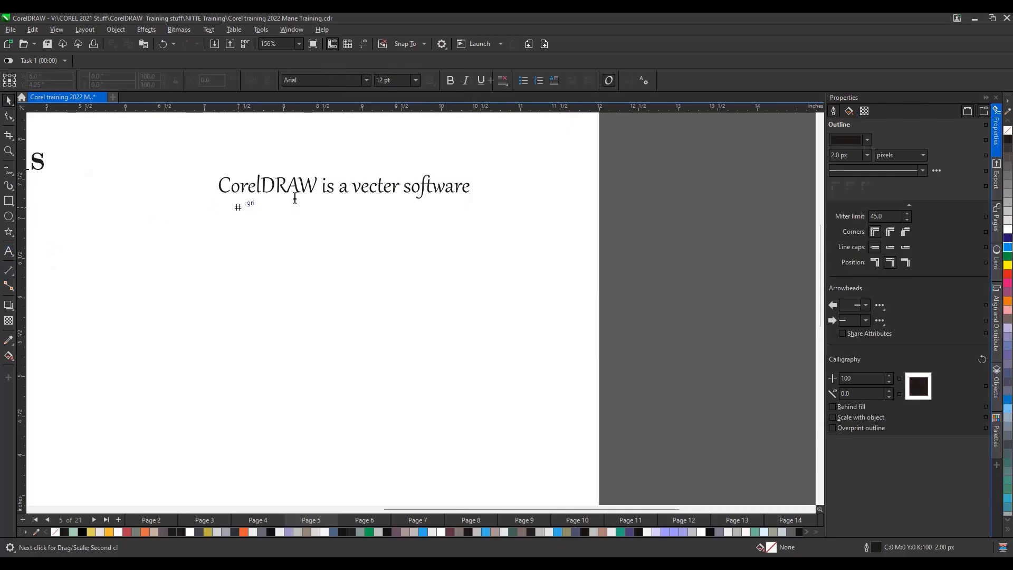
{"action": "left_click_drag", "start_coordinate": [316, 188], "coordinate": [221, 184]}
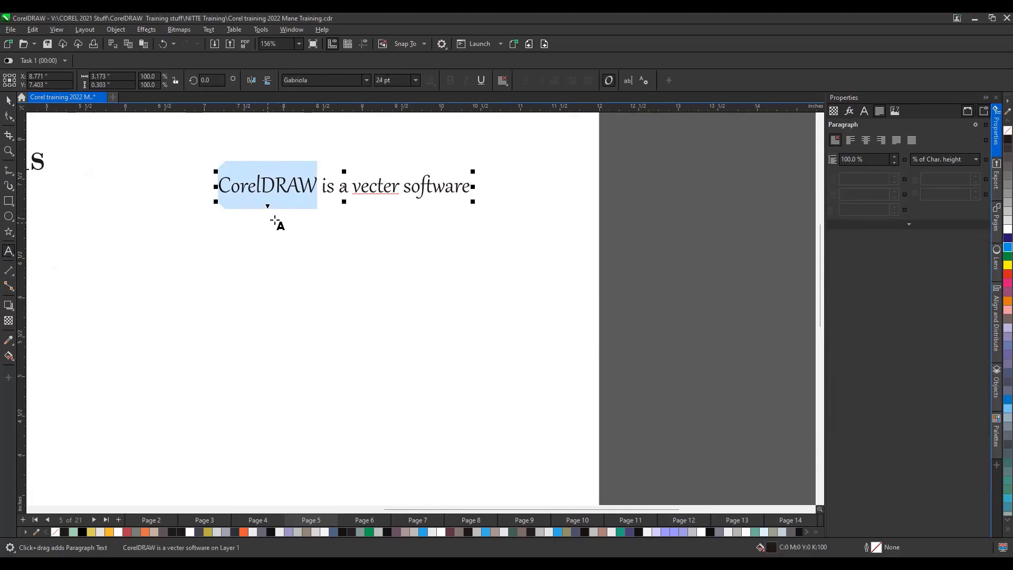
{"action": "left_click", "coordinate": [268, 207]}
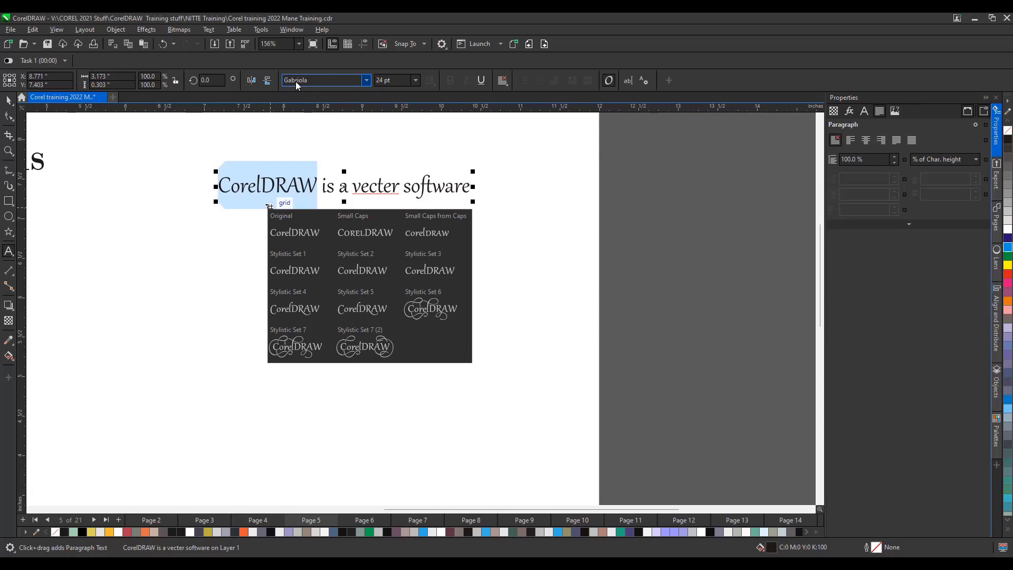
{"action": "left_click", "coordinate": [364, 316]}
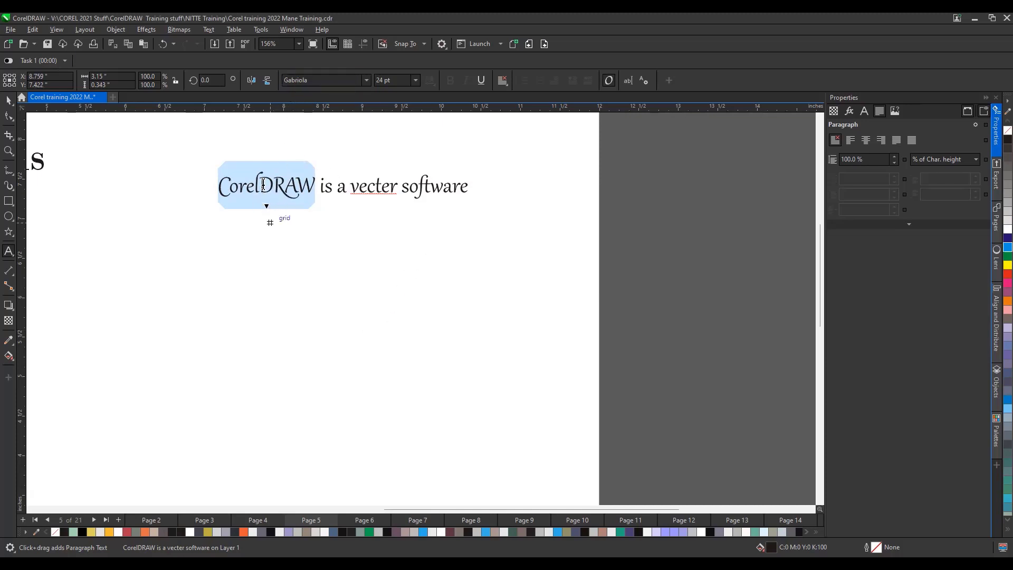
Step: Try the Stylistic Set 7 (2) variant on the word "CorelDRAW", and remove Stylistic Set 7 again
{"action": "left_click", "coordinate": [266, 207]}
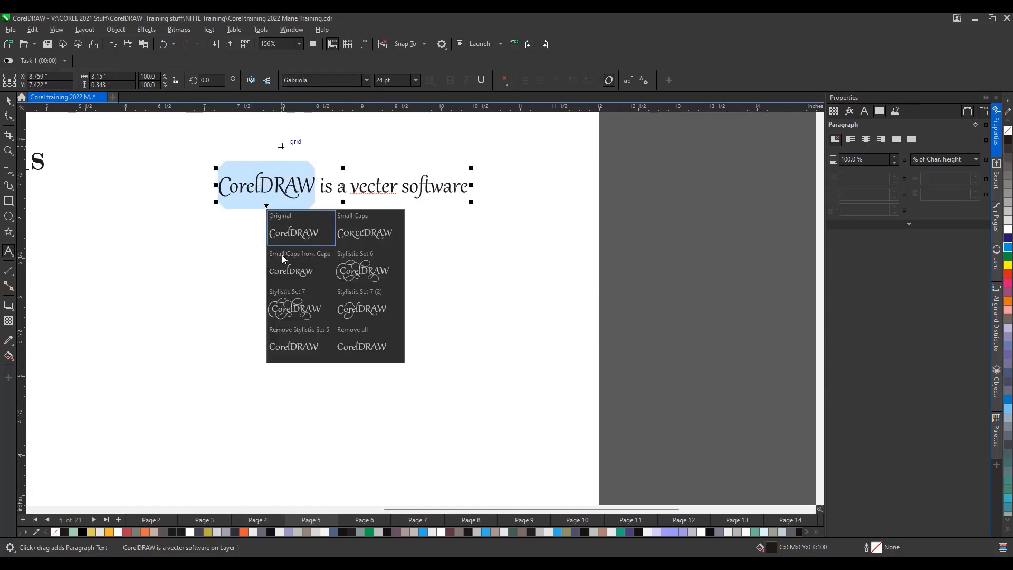
{"action": "left_click", "coordinate": [356, 310]}
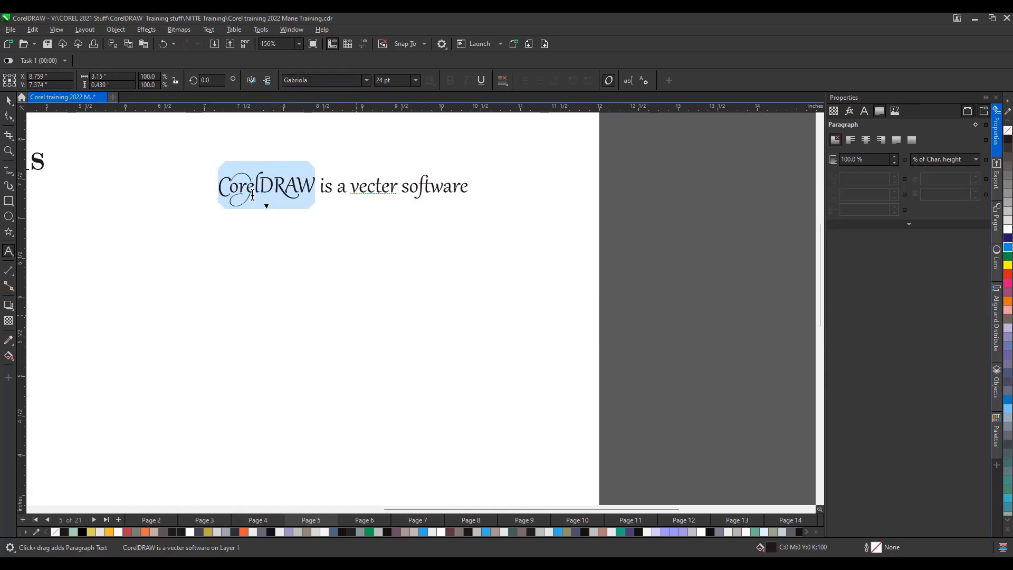
{"action": "scroll", "coordinate": [253, 196], "scroll_direction": "up", "scroll_amount": 1}
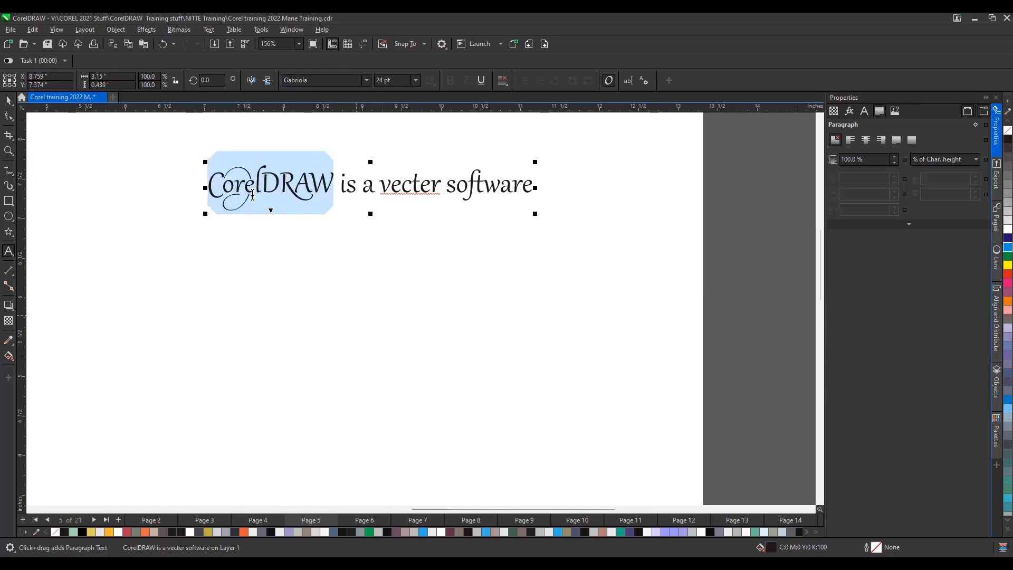
{"action": "left_click", "coordinate": [274, 213]}
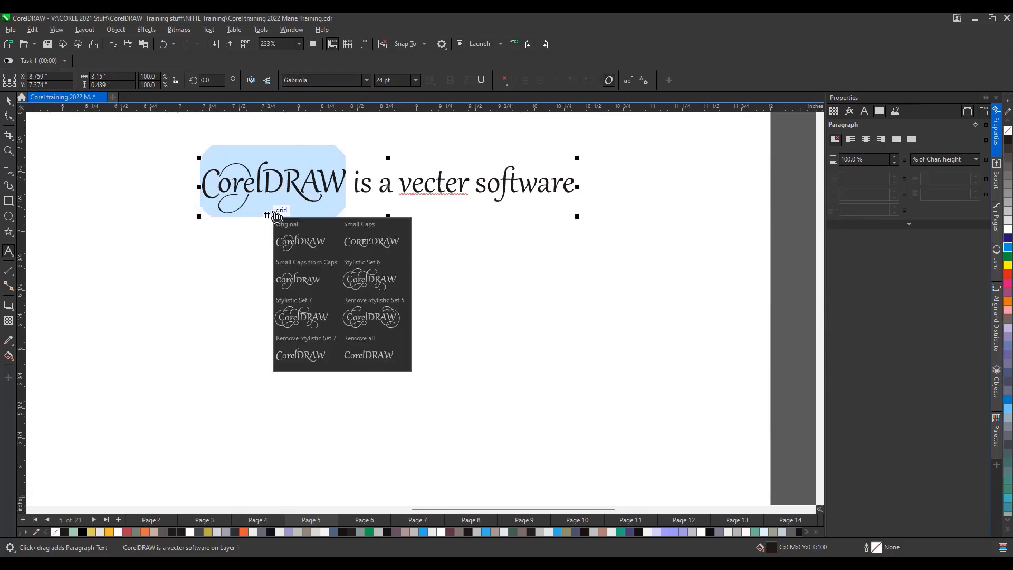
{"action": "left_click", "coordinate": [296, 350]}
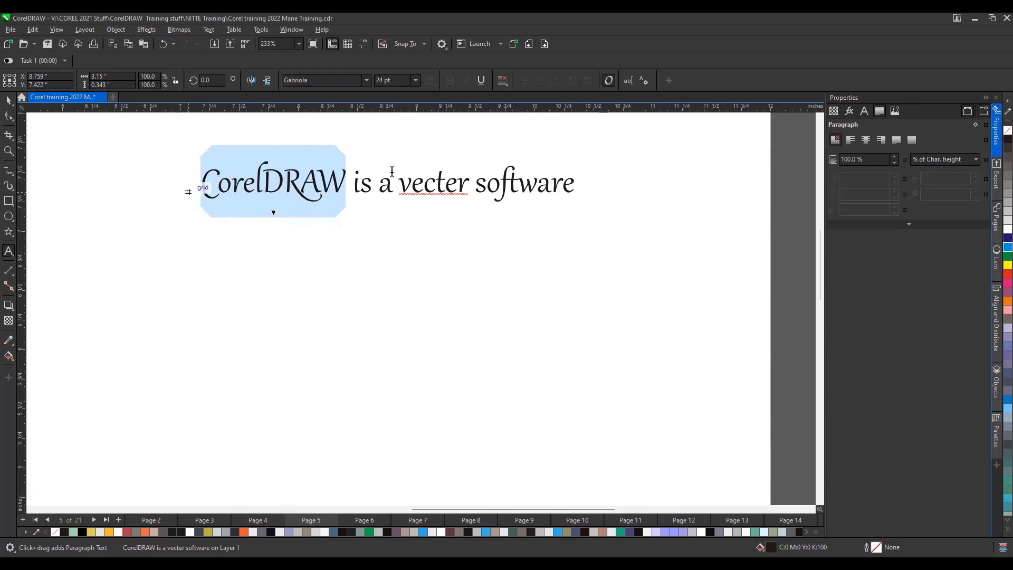
Step: Select the word "vecter" in the sentence and view its available OpenType alternatives
{"action": "left_click", "coordinate": [418, 189]}
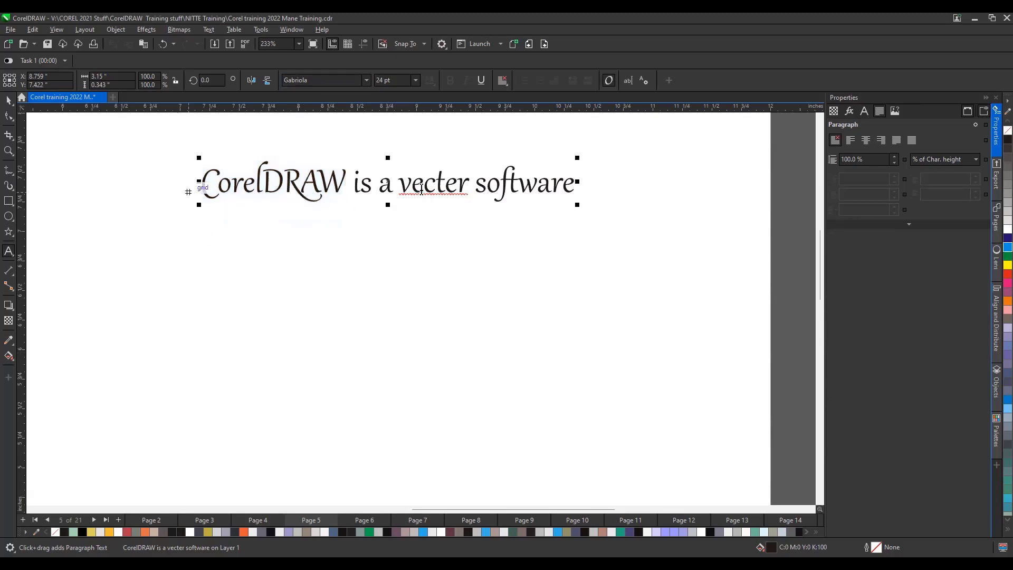
{"action": "left_click_drag", "start_coordinate": [401, 190], "coordinate": [432, 212]}
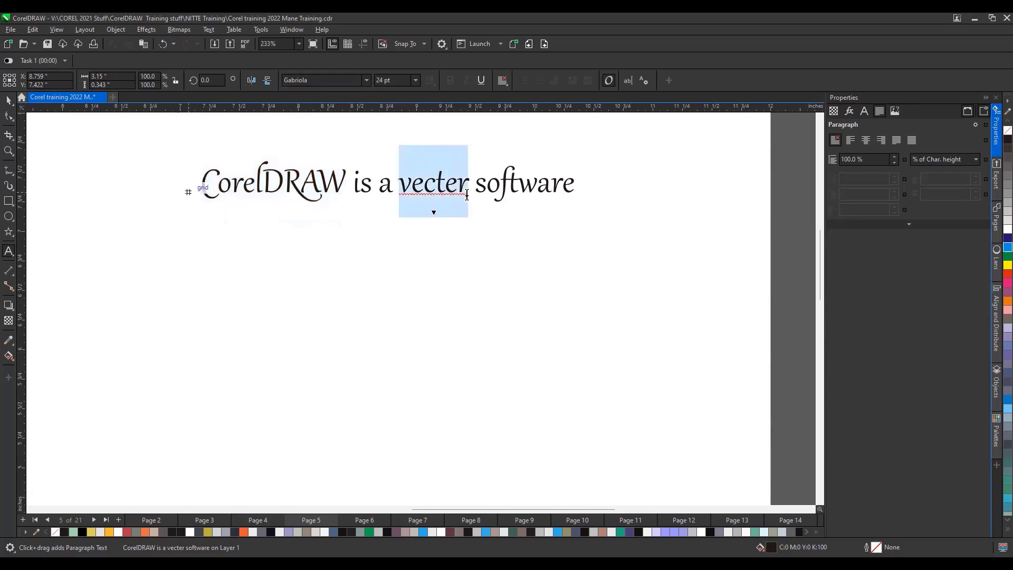
{"action": "left_click", "coordinate": [434, 212]}
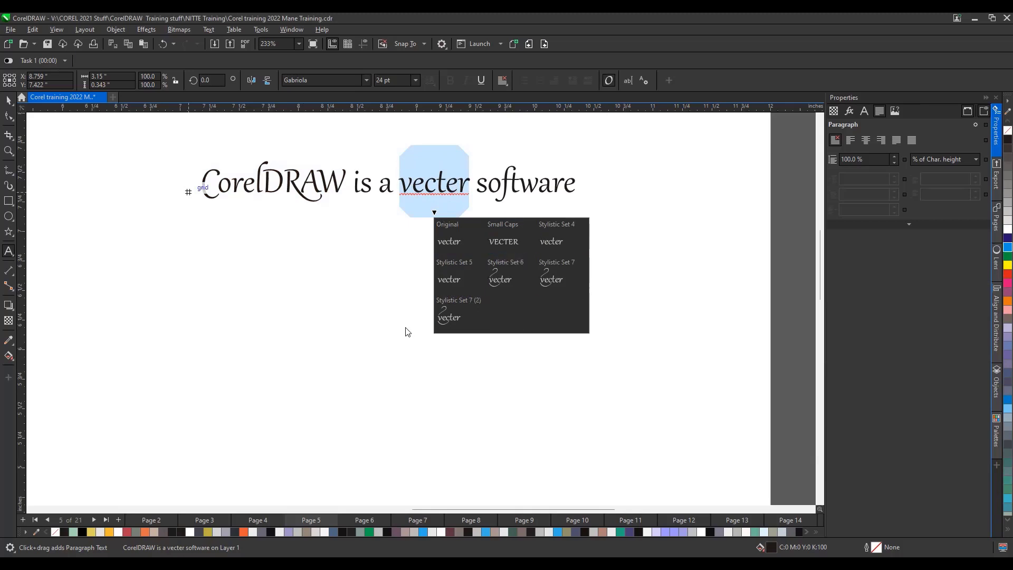
Step: Add a separate artistic text "CorelDRAW" in Arial 24 pt below the Gabriola sentence
{"action": "left_click", "coordinate": [8, 252]}
{"action": "left_click", "coordinate": [235, 338]}
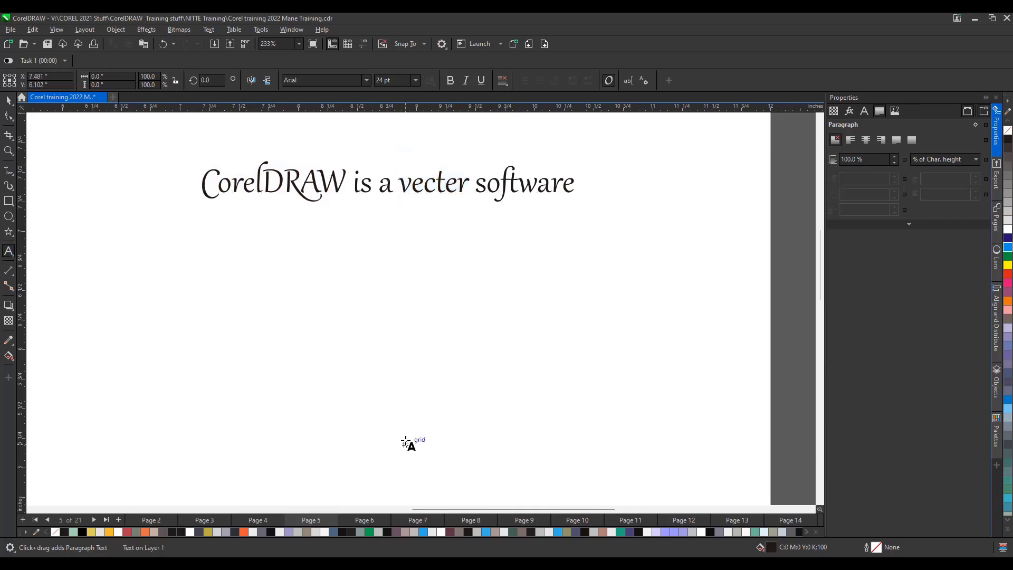
{"action": "type", "text": "Corel"}
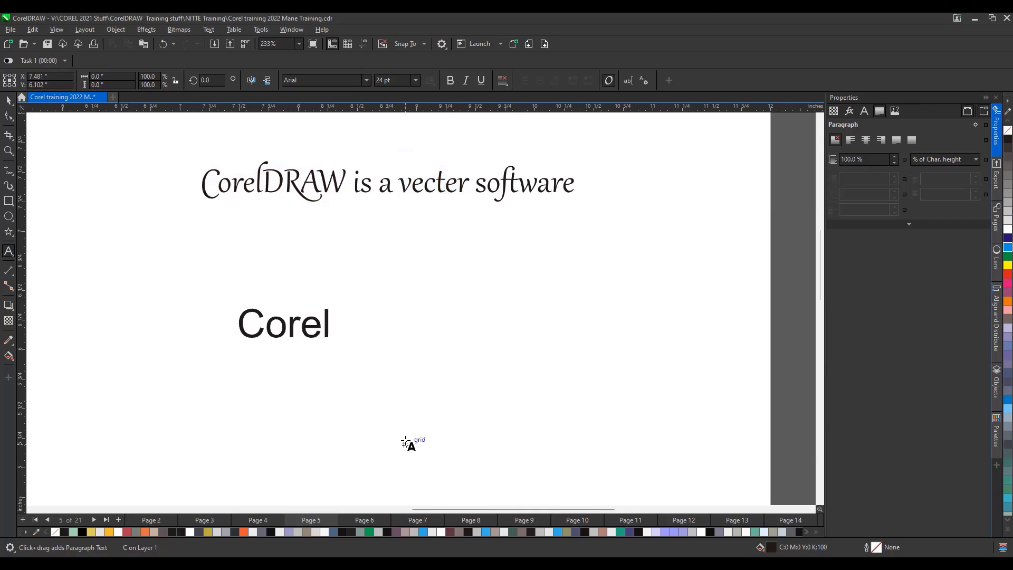
{"action": "type", "text": "DRAW"}
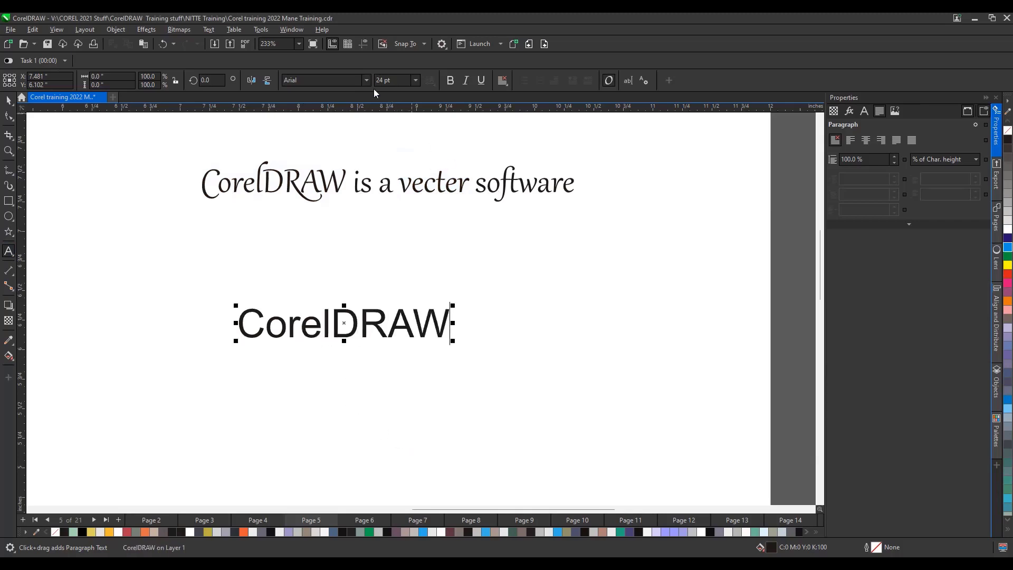
{"action": "left_click", "coordinate": [9, 101]}
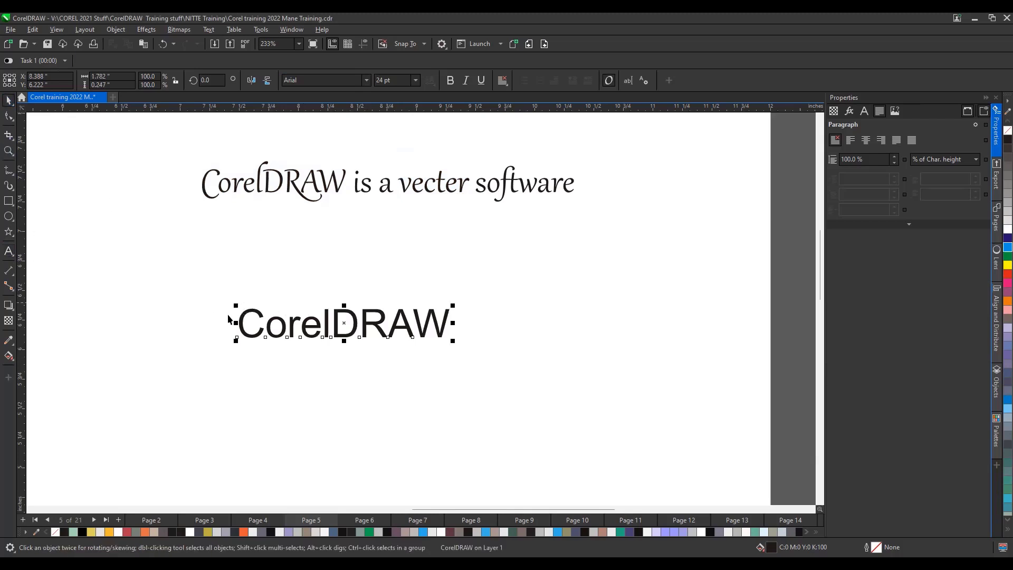
Step: Select the Arial word "CorelDRAW" and examine the OpenType alternatives offered for it
{"action": "left_click", "coordinate": [8, 250]}
{"action": "double_click", "coordinate": [346, 328]}
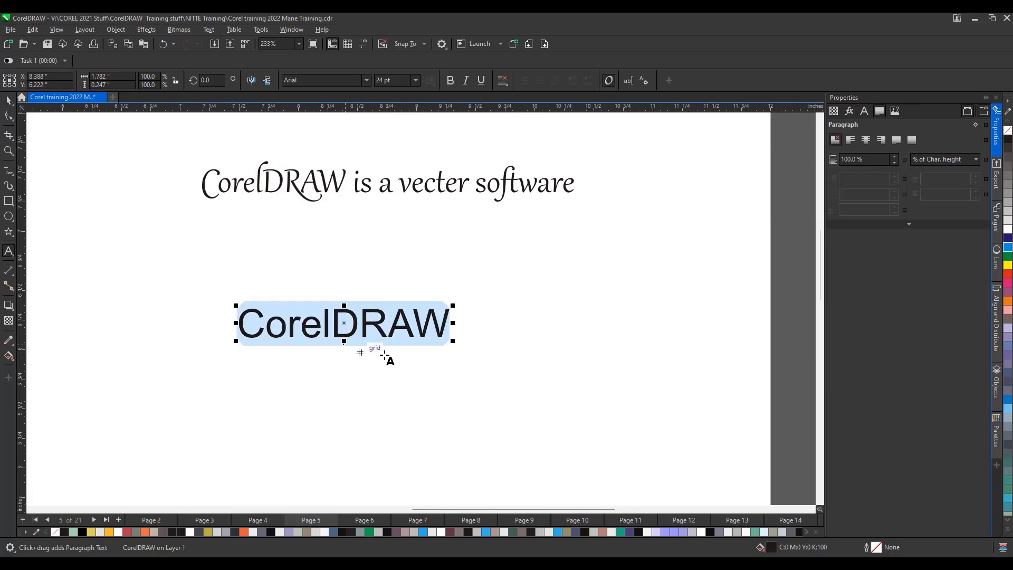
{"action": "scroll", "coordinate": [384, 348], "scroll_direction": "up", "scroll_amount": 2}
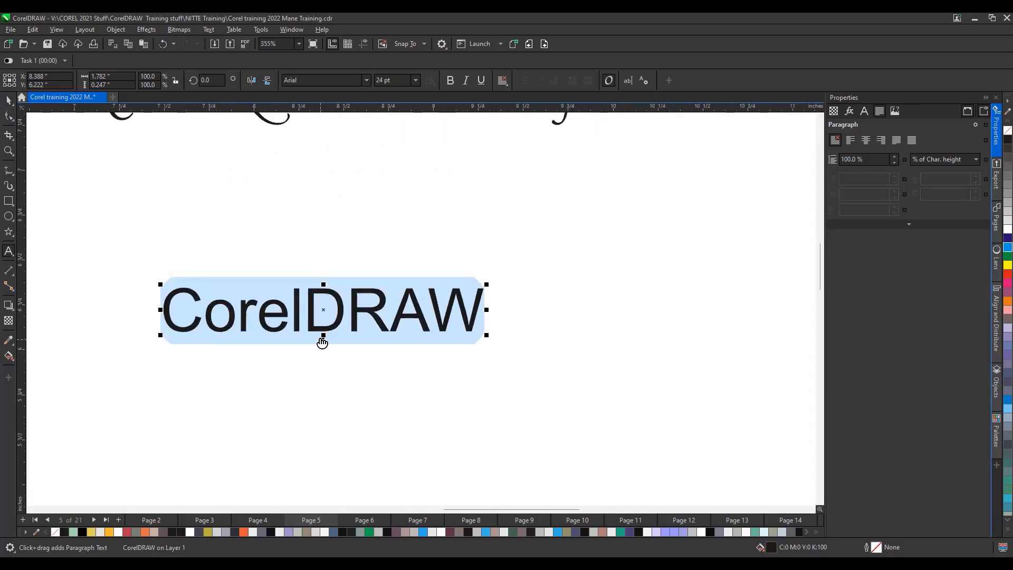
{"action": "left_click", "coordinate": [323, 340]}
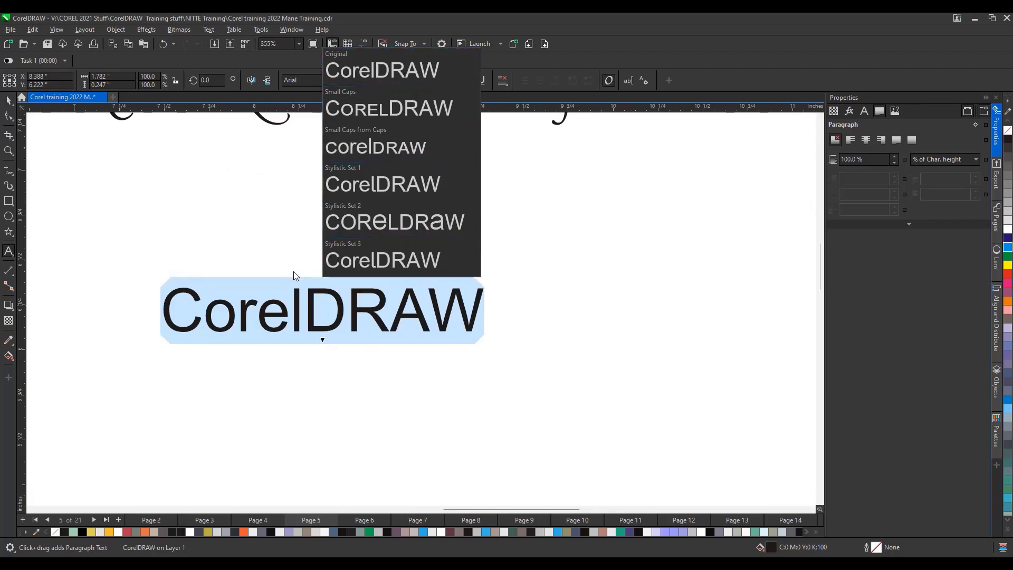
{"action": "scroll", "coordinate": [294, 259], "scroll_direction": "down", "scroll_amount": 3}
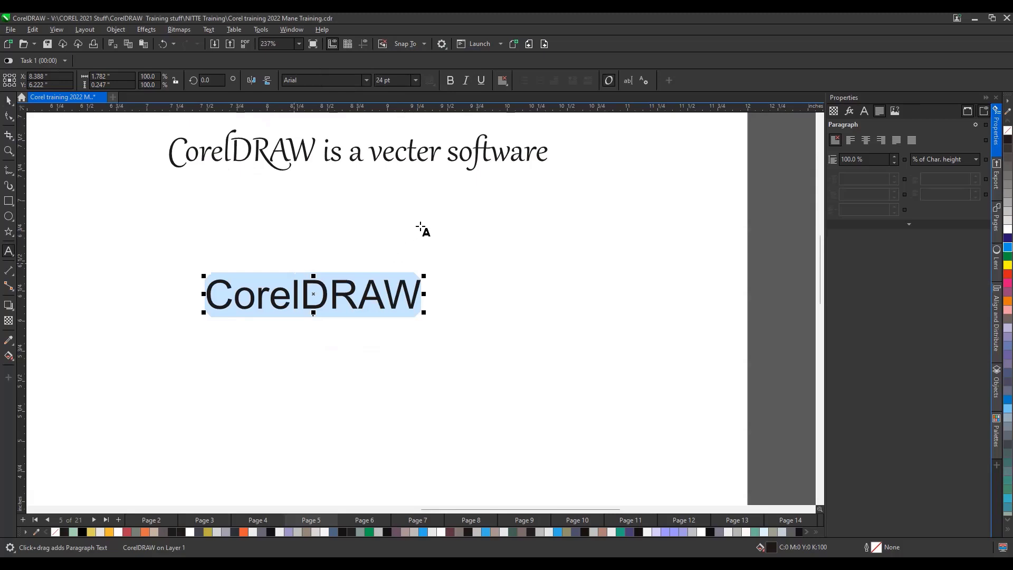
Step: Apply the Stylistic Set 7 alternative to the word "software" in the Gabriola sentence
{"action": "double_click", "coordinate": [492, 151]}
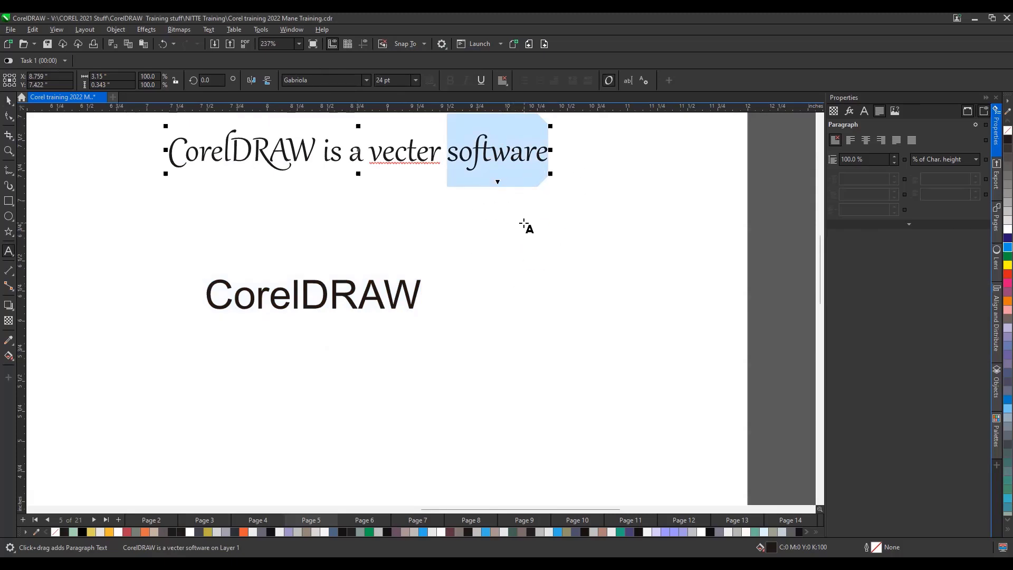
{"action": "left_click", "coordinate": [498, 182]}
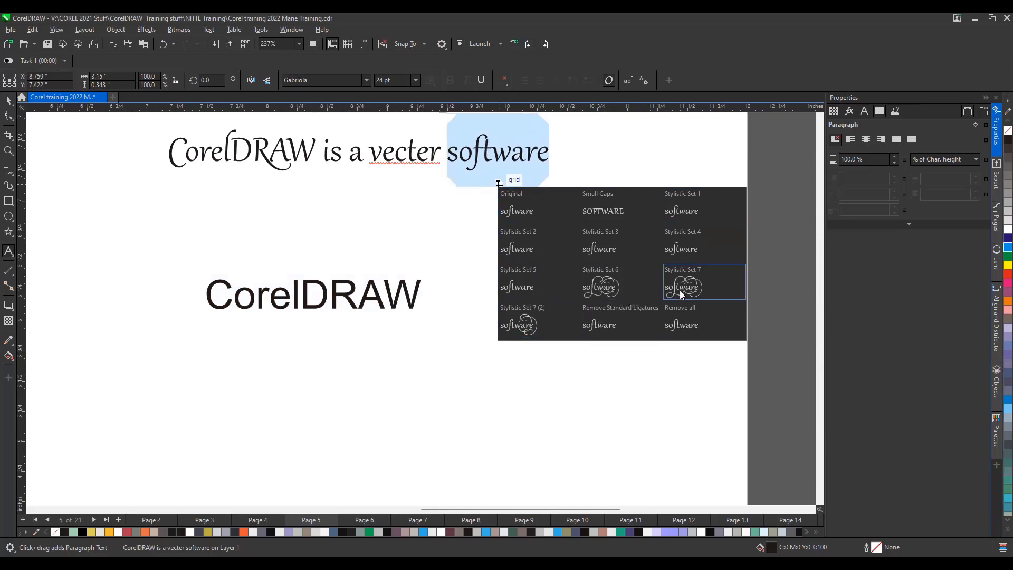
{"action": "left_click", "coordinate": [620, 302]}
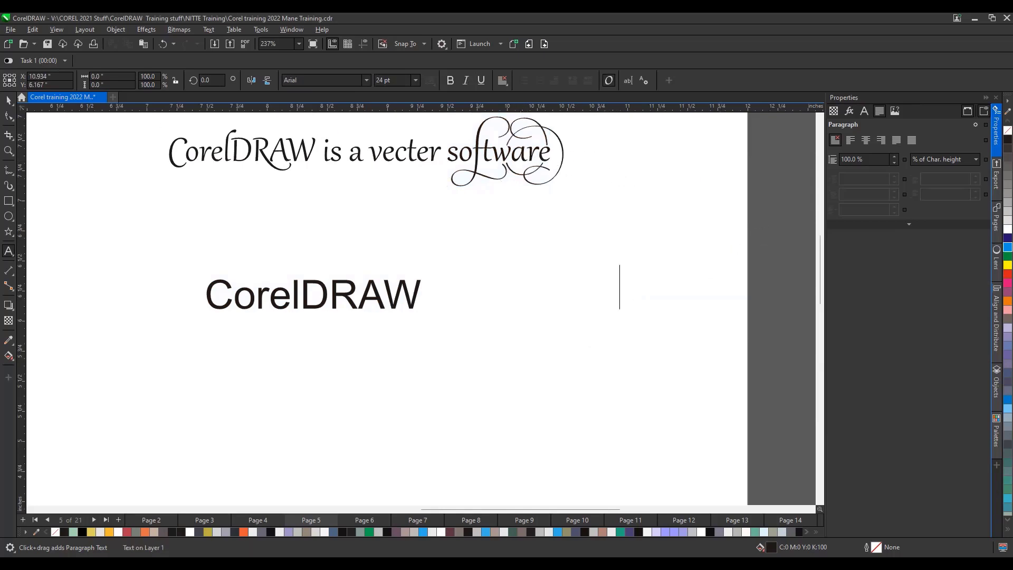
Step: Delete both artistic text objects, the Gabriola sentence and the Arial word "CorelDRAW"
{"action": "left_click", "coordinate": [8, 101]}
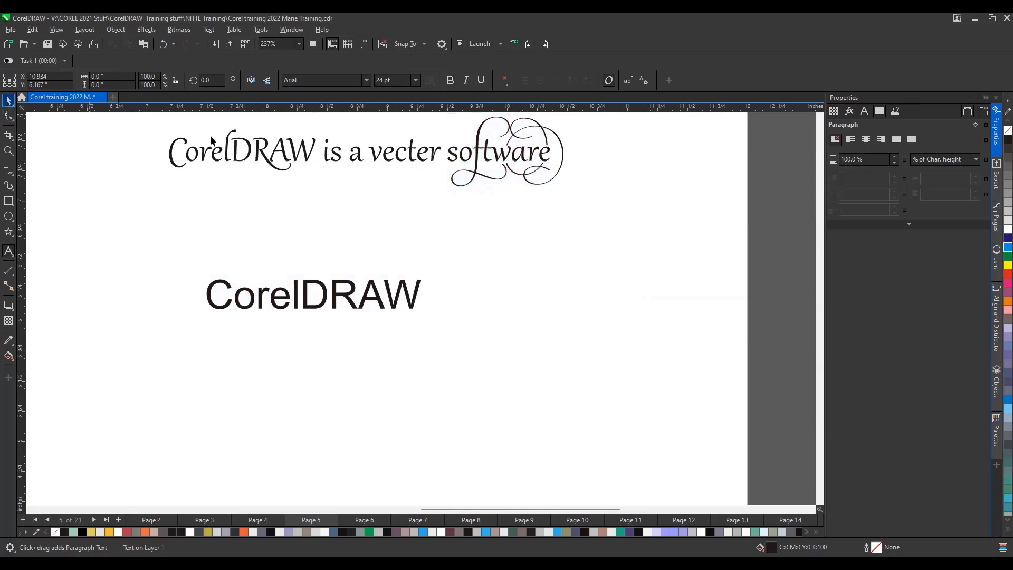
{"action": "left_click", "coordinate": [326, 156]}
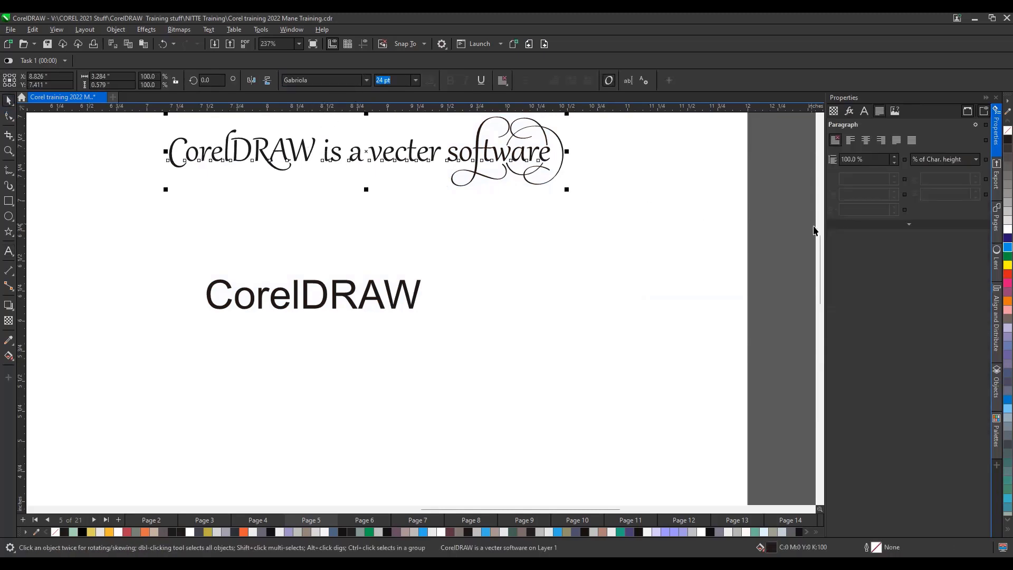
{"action": "scroll", "coordinate": [818, 243], "scroll_direction": "up", "scroll_amount": 2}
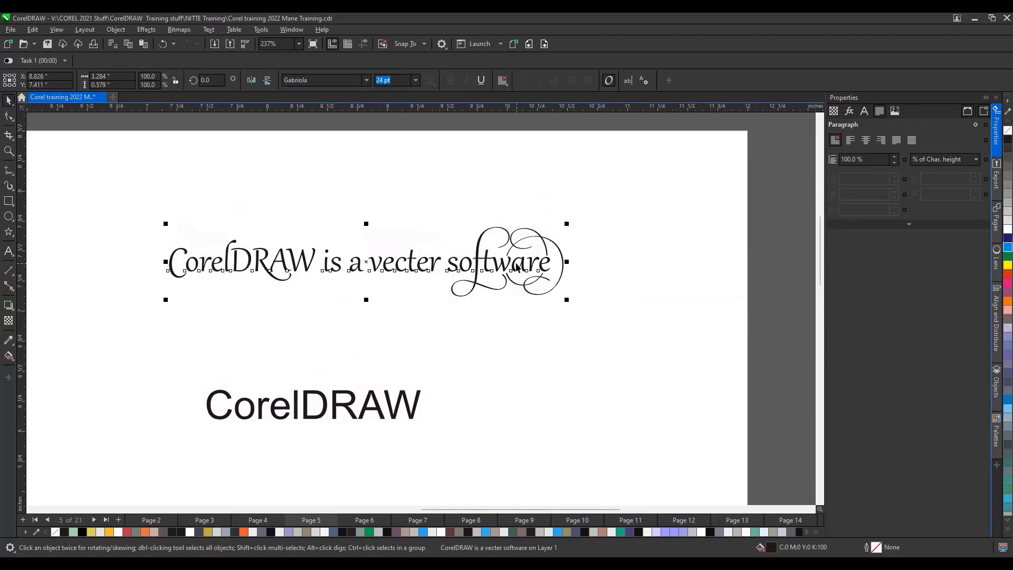
{"action": "scroll", "coordinate": [517, 268], "scroll_direction": "down", "scroll_amount": 1}
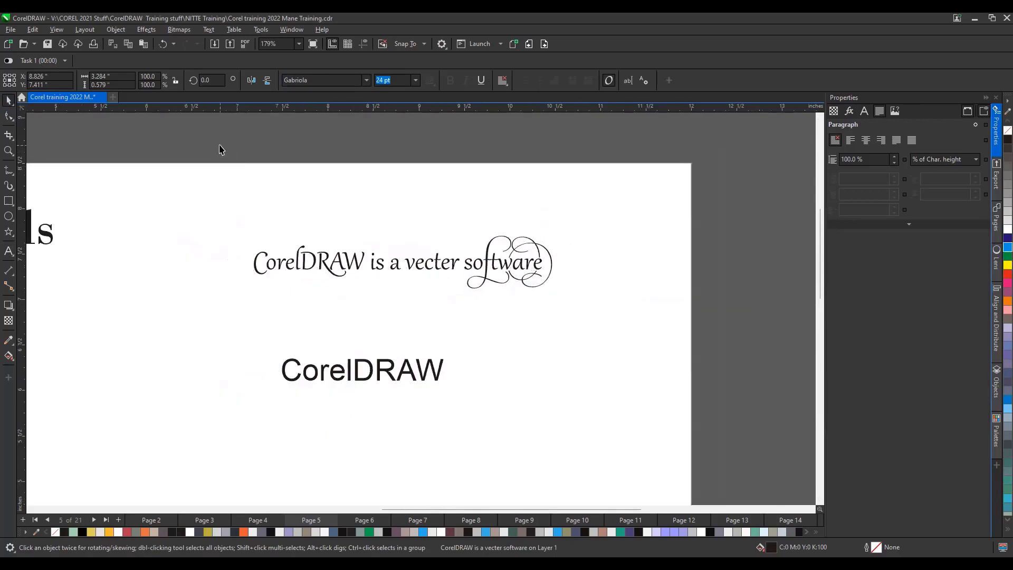
{"action": "left_click_drag", "start_coordinate": [222, 151], "coordinate": [596, 429]}
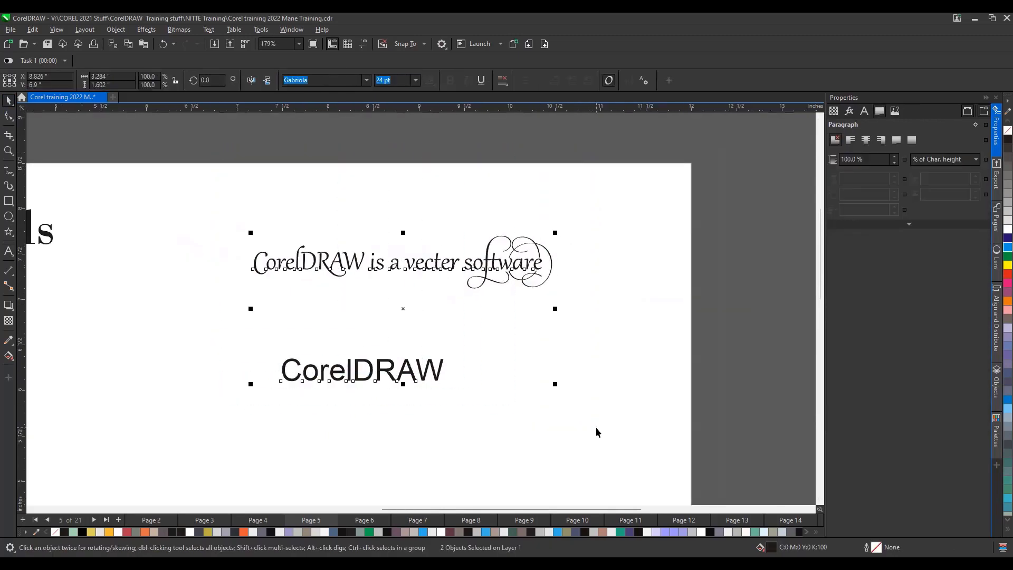
{"action": "key", "text": "Delete"}
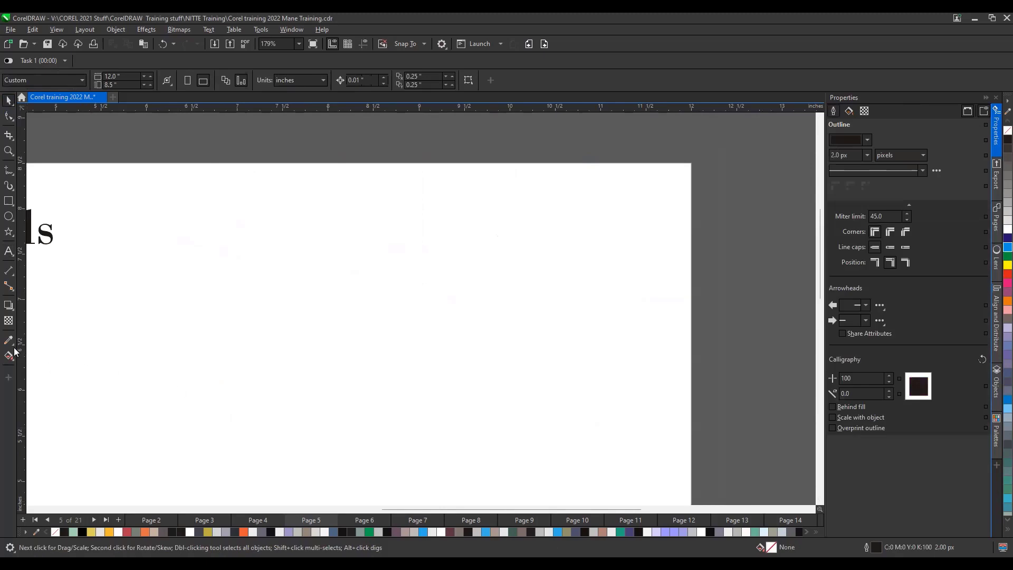
Step: Draw a square about 0.77 inches wide and give it a drop shadow offset about 0.35, -0.18 inches
{"action": "left_click", "coordinate": [11, 308]}
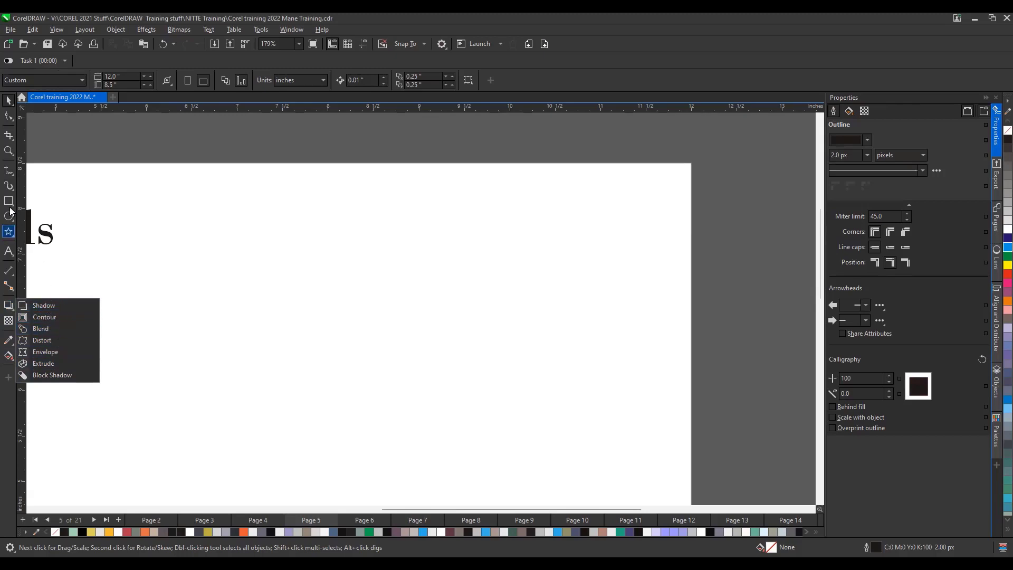
{"action": "left_click_drag", "start_coordinate": [222, 251], "coordinate": [291, 321]}
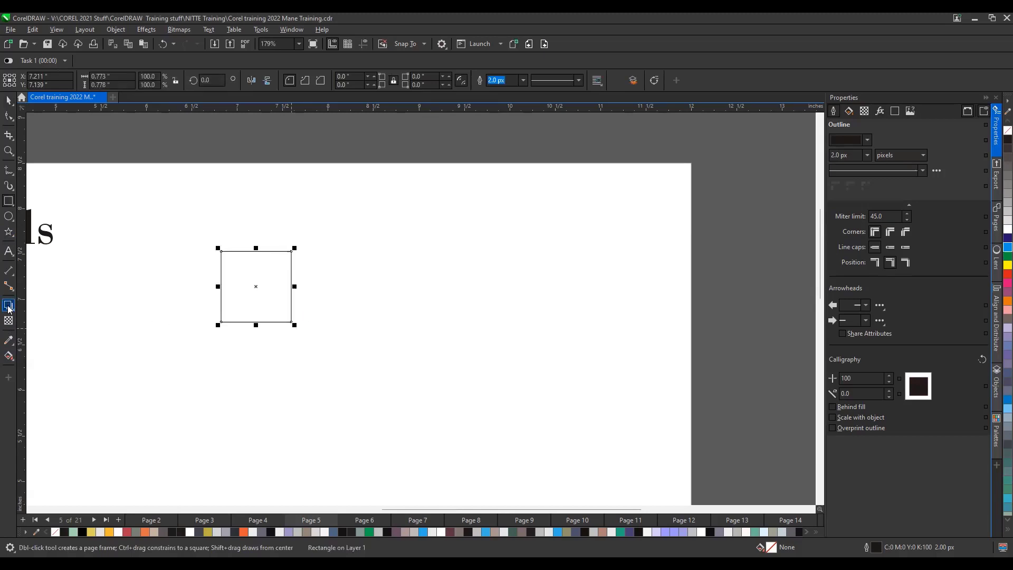
{"action": "left_click_drag", "start_coordinate": [256, 286], "coordinate": [324, 322]}
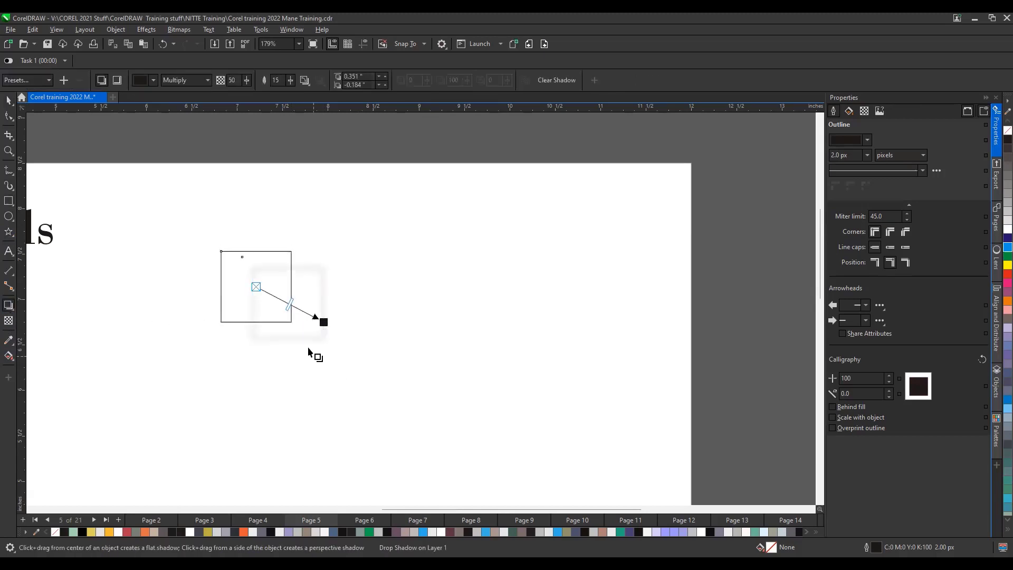
Step: Recolour the square's drop shadow orange, raise its opacity to 66, and shift its offset to about -0.09, -0.06 inches
{"action": "scroll", "coordinate": [299, 312], "scroll_direction": "up", "scroll_amount": 2}
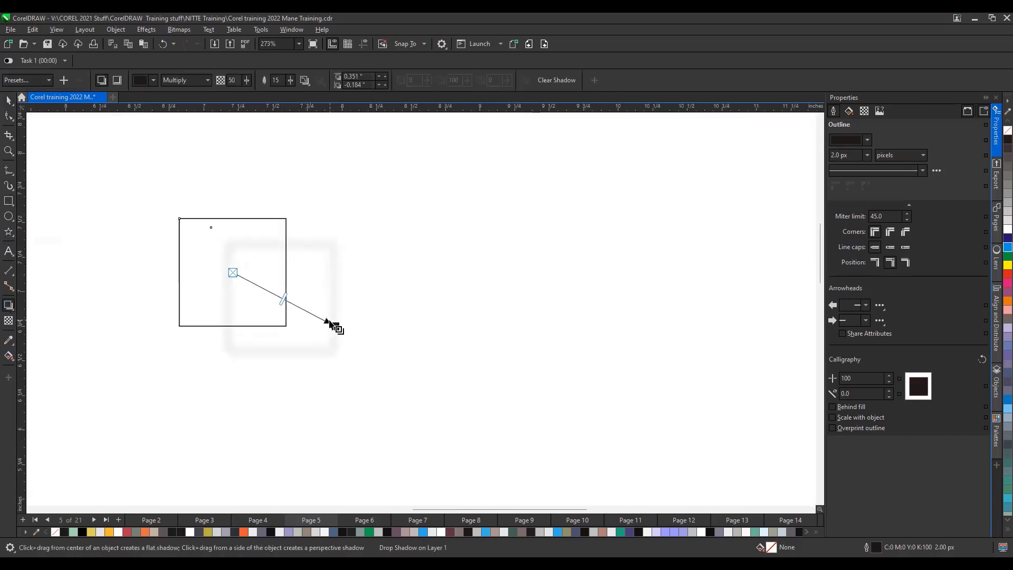
{"action": "left_click_drag", "start_coordinate": [337, 326], "coordinate": [137, 352]}
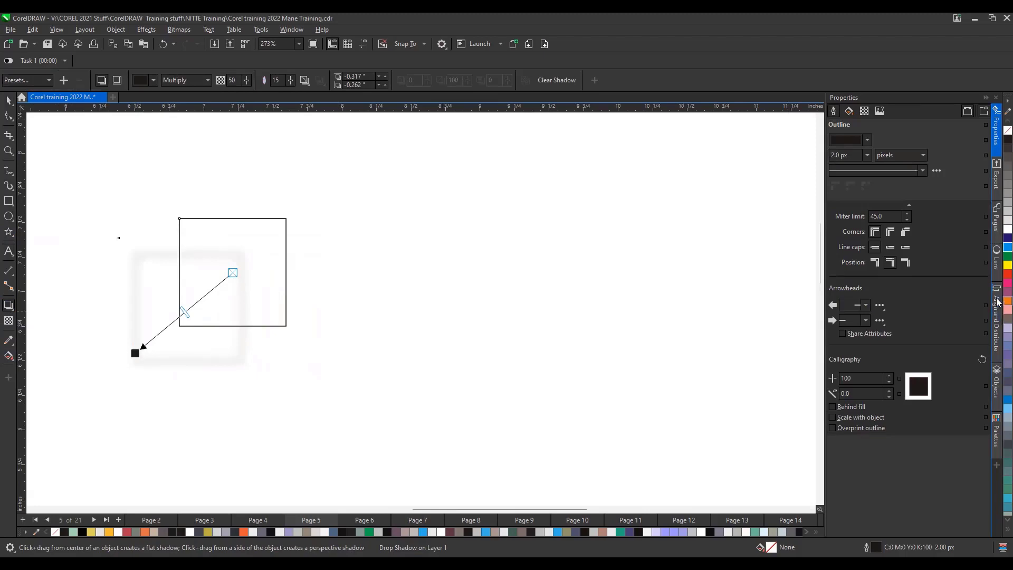
{"action": "left_click_drag", "start_coordinate": [1008, 301], "coordinate": [135, 353]}
{"action": "mouse_move", "coordinate": [186, 316]}
{"action": "left_mouse_down"}
{"action": "mouse_move", "coordinate": [220, 295]}
{"action": "mouse_move", "coordinate": [144, 350]}
{"action": "mouse_move", "coordinate": [181, 313]}
{"action": "mouse_move", "coordinate": [174, 321]}
{"action": "left_mouse_up"}
{"action": "left_click", "coordinate": [8, 99]}
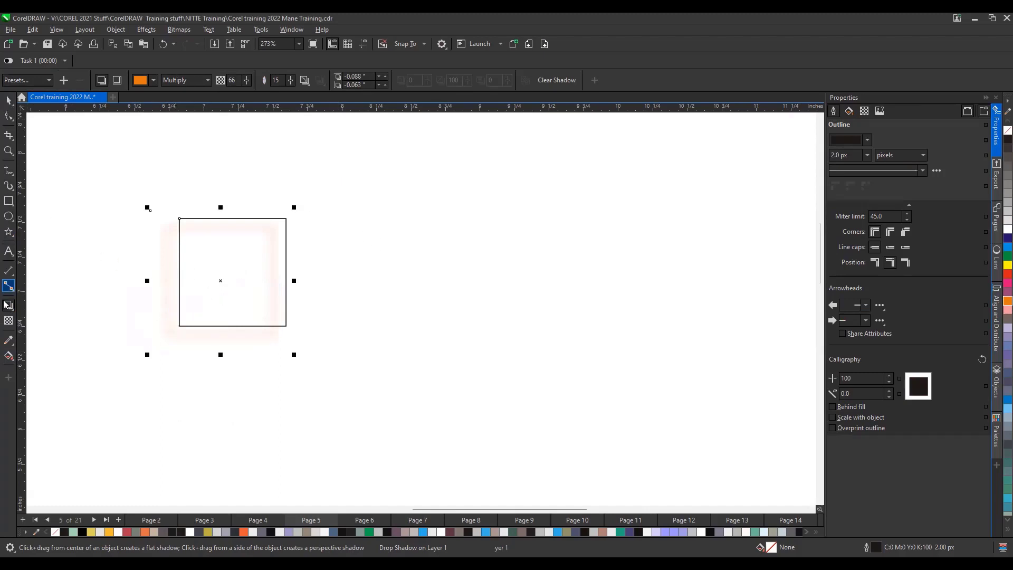
Step: Draw a circle about 0.64 inches across beside the shadowed square and a plain square about 0.54 inches wide farther right
{"action": "left_click", "coordinate": [8, 307]}
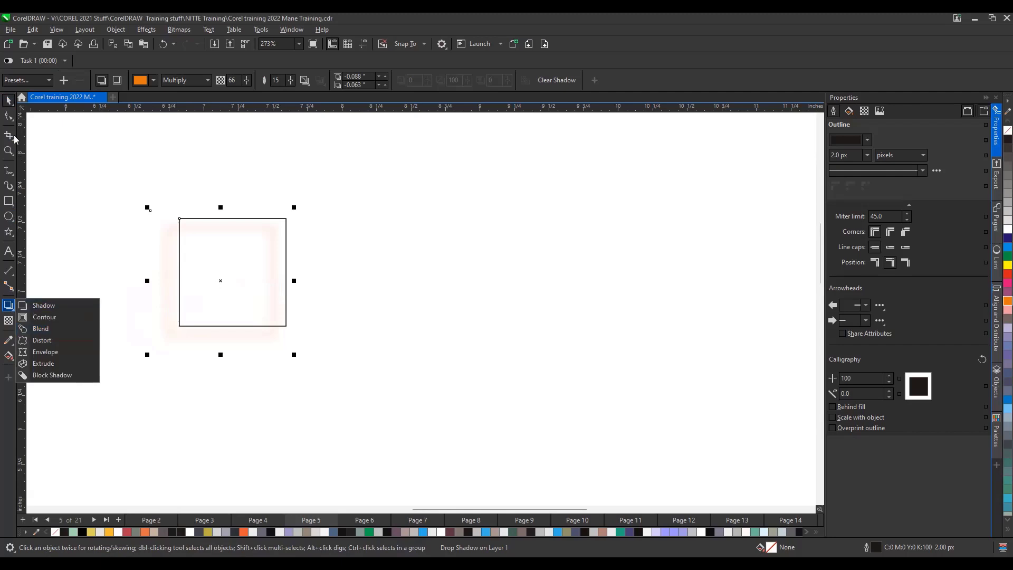
{"action": "left_click", "coordinate": [10, 117]}
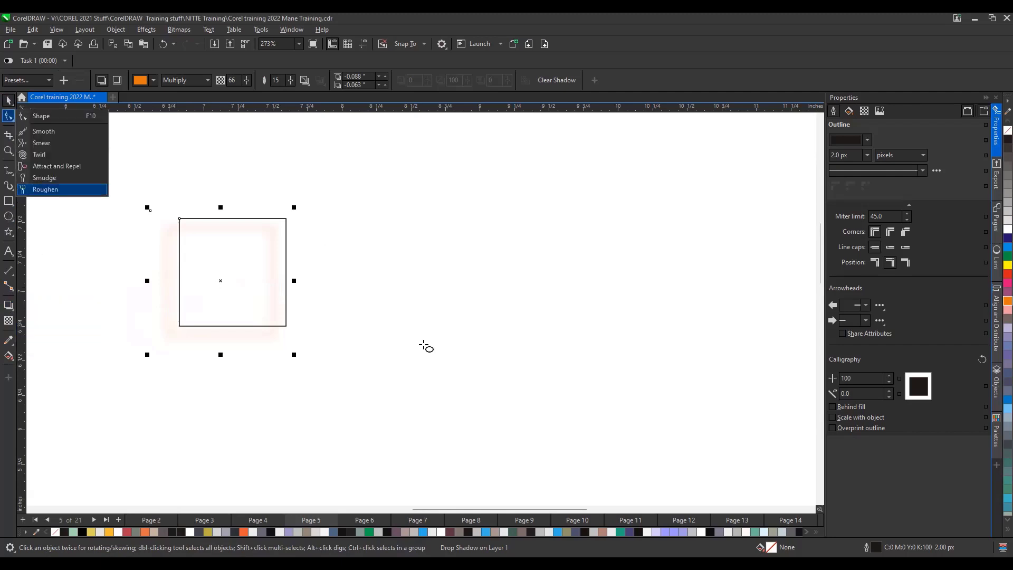
{"action": "key", "text": "F7"}
{"action": "left_click_drag", "start_coordinate": [341, 222], "coordinate": [434, 315]}
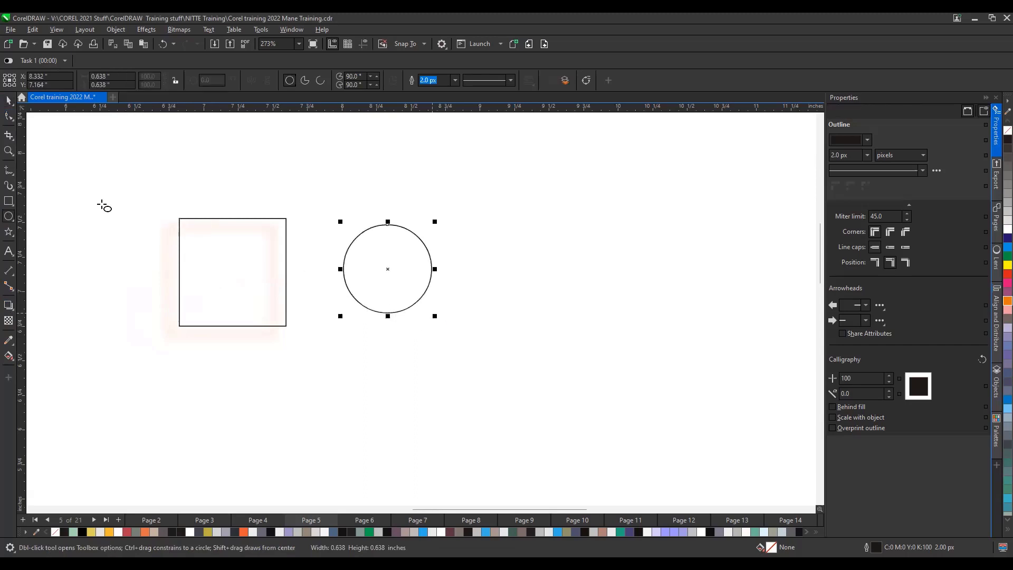
{"action": "key", "text": "F6"}
{"action": "left_click_drag", "start_coordinate": [727, 224], "coordinate": [803, 299]}
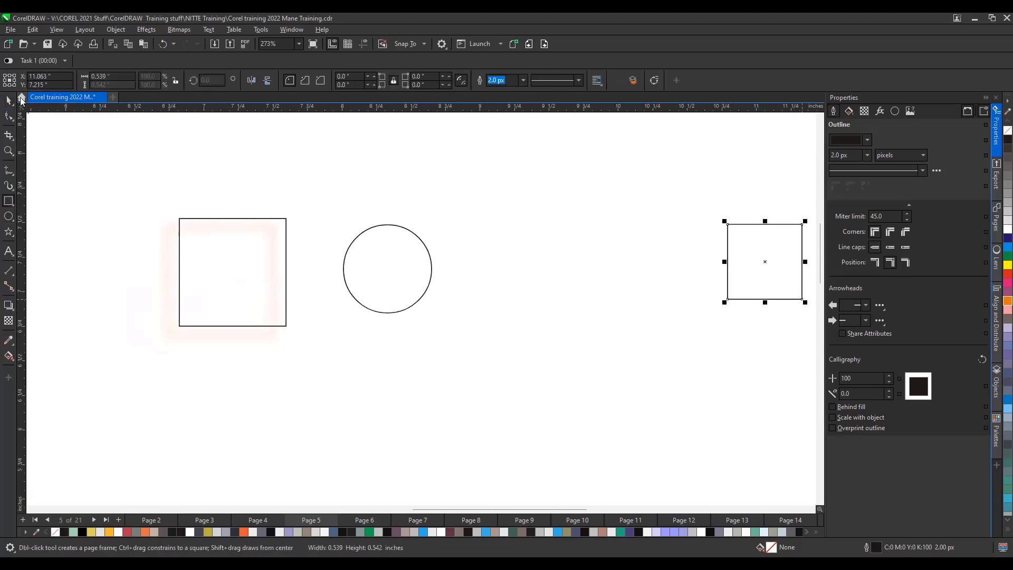
Step: Delete the square that has the orange drop shadow
{"action": "key", "text": "space"}
{"action": "left_click", "coordinate": [249, 277]}
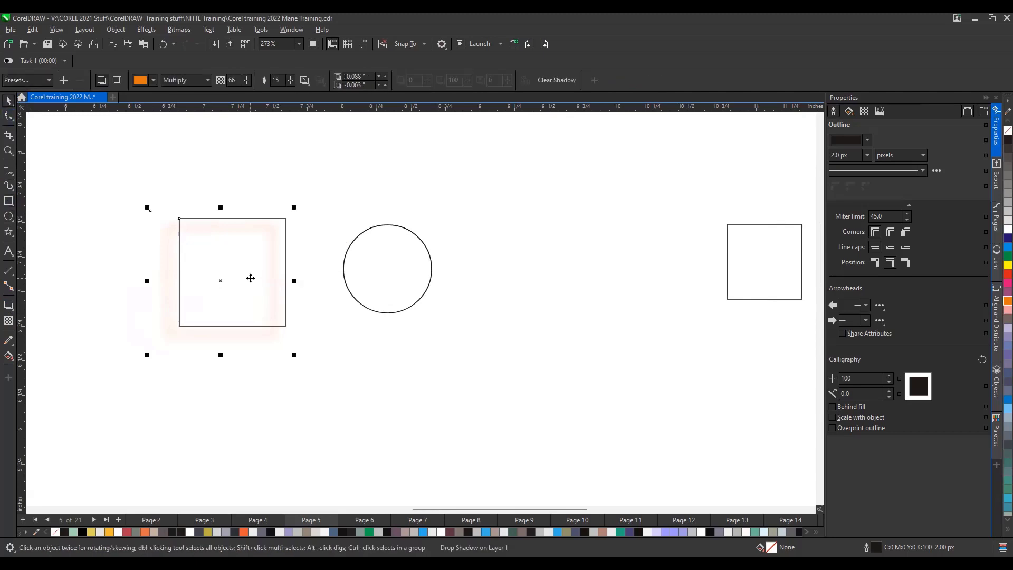
{"action": "key", "text": "Delete"}
Step: Move the circle left to about X 6.21, Y 7.28 inches
{"action": "left_click_drag", "start_coordinate": [358, 276], "coordinate": [143, 264]}
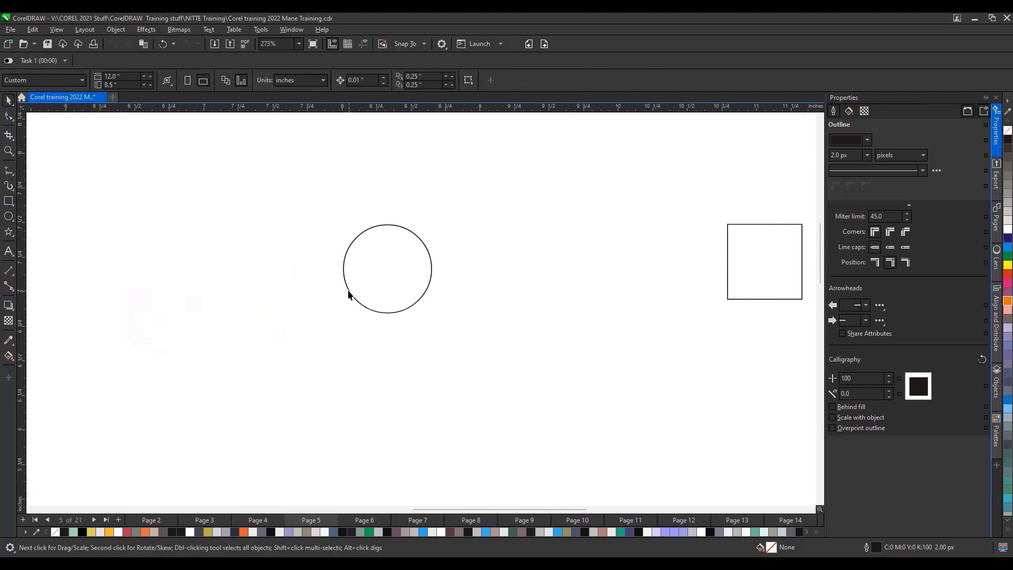
{"action": "left_click", "coordinate": [348, 294]}
{"action": "left_click_drag", "start_coordinate": [362, 308], "coordinate": [67, 288]}
Step: Move the plain square toward the page's right edge, to about X 11.65, Y 7.26 inches
{"action": "scroll", "coordinate": [207, 299], "scroll_direction": "down", "scroll_amount": 2}
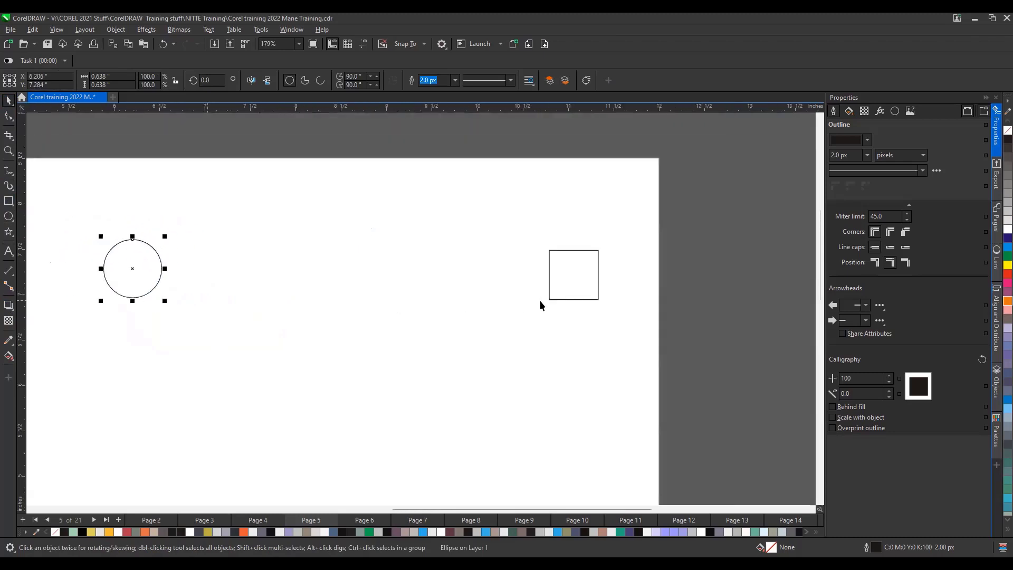
{"action": "left_click", "coordinate": [581, 295]}
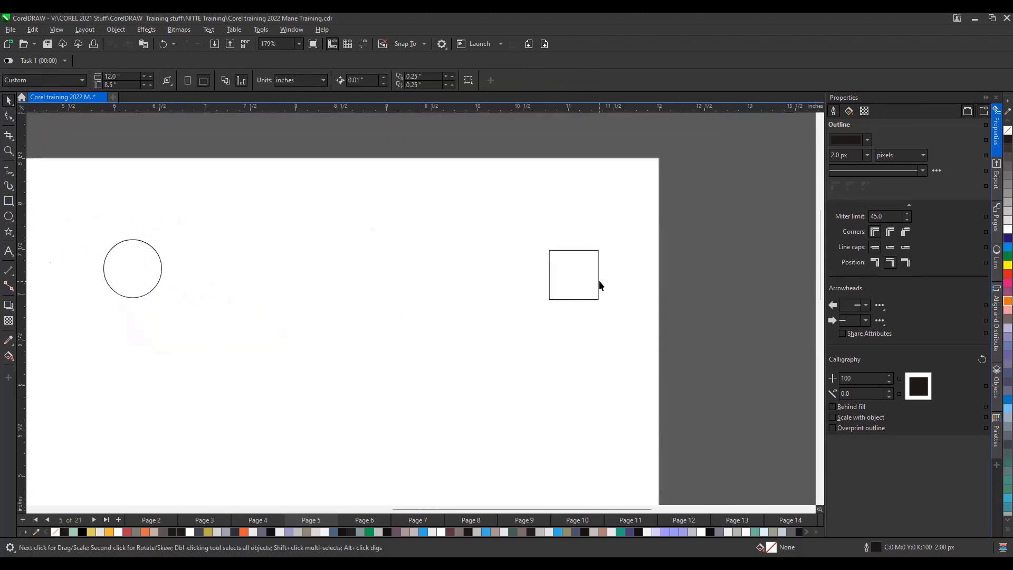
{"action": "left_click", "coordinate": [600, 285]}
{"action": "left_click", "coordinate": [638, 268]}
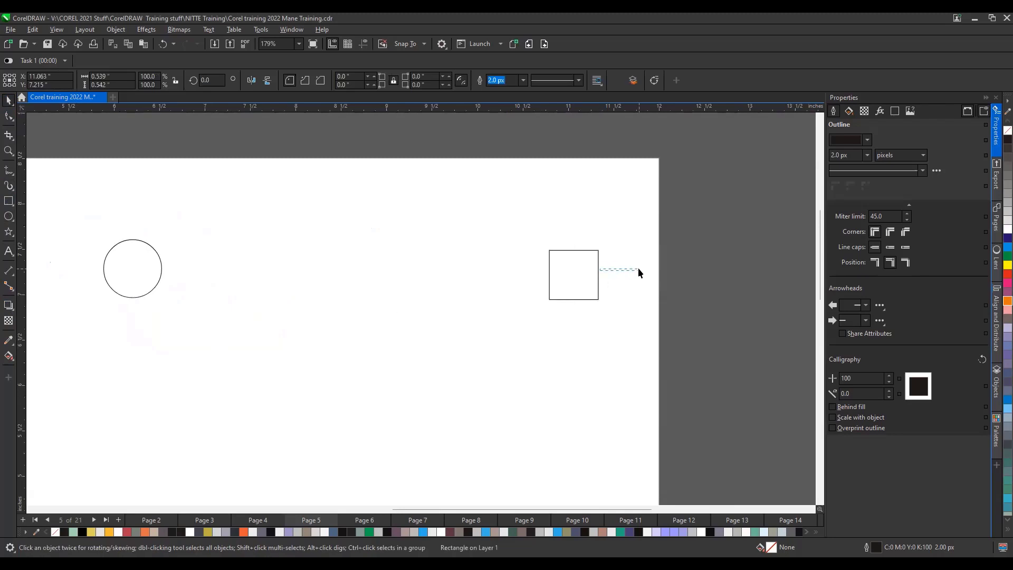
{"action": "left_click", "coordinate": [577, 250]}
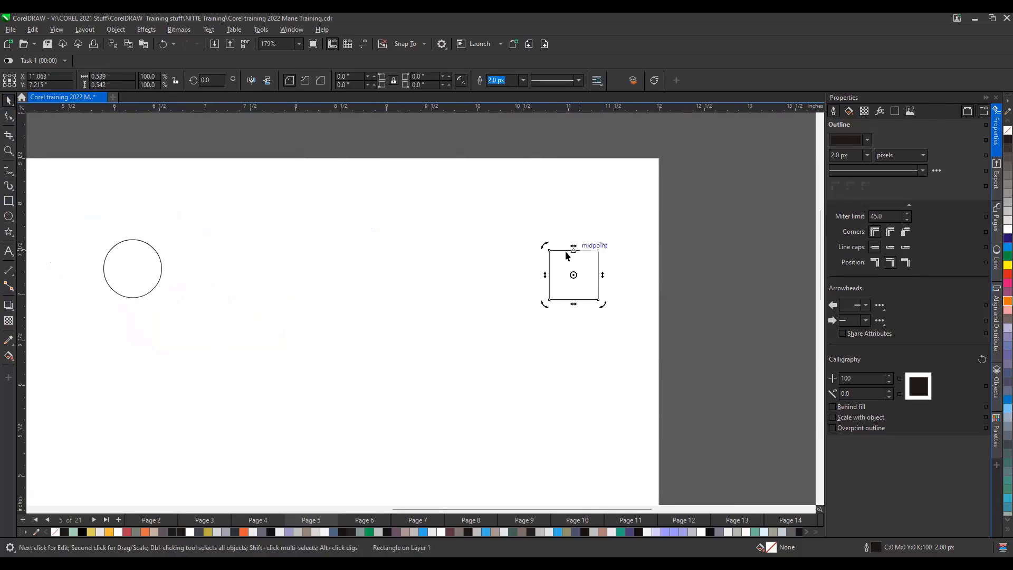
{"action": "left_click", "coordinate": [535, 269]}
{"action": "left_click_drag", "start_coordinate": [569, 251], "coordinate": [614, 254]}
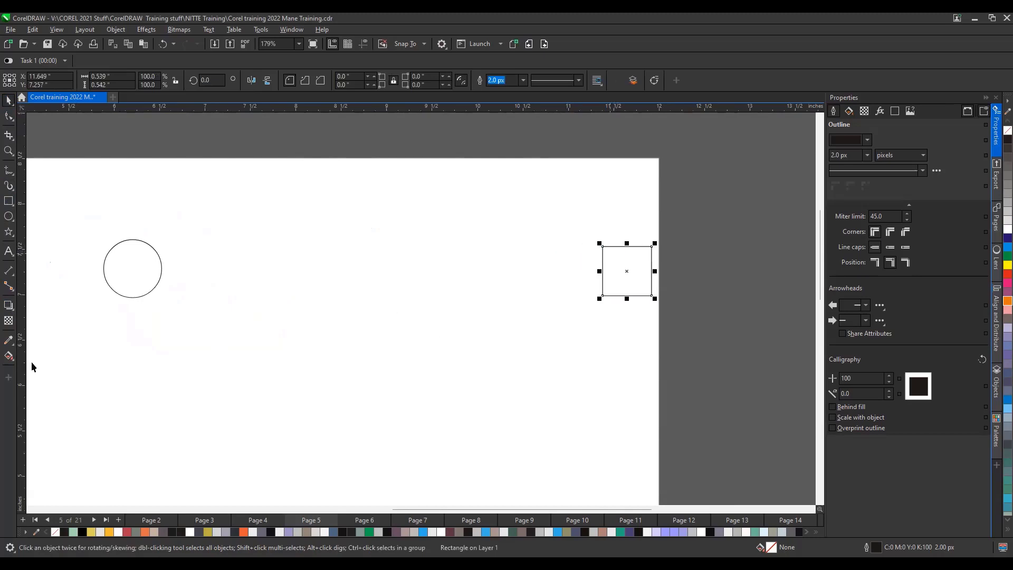
{"action": "left_click", "coordinate": [9, 308]}
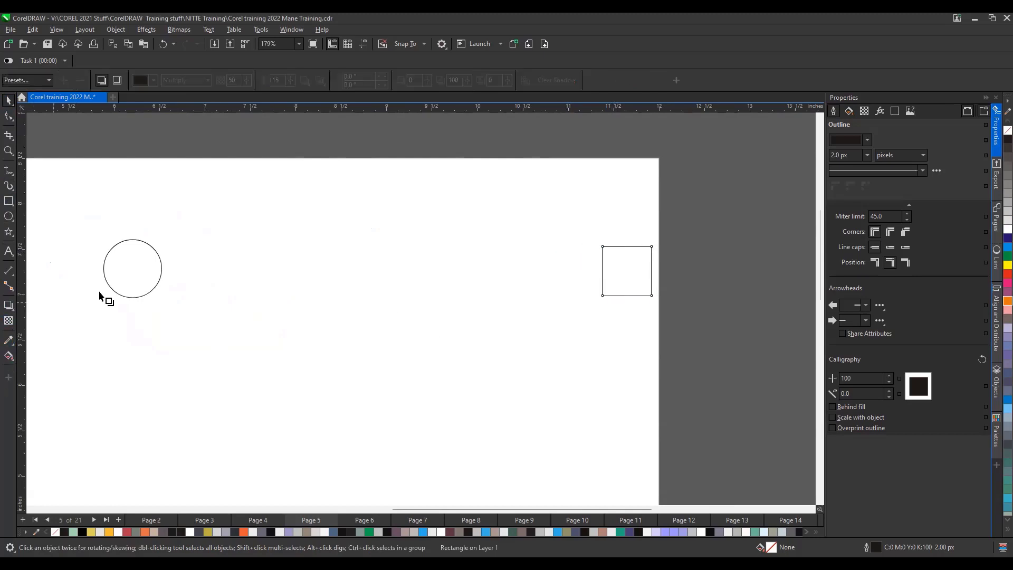
{"action": "mouse_move", "coordinate": [140, 274]}
{"action": "left_mouse_down"}
{"action": "mouse_move", "coordinate": [251, 271]}
{"action": "mouse_move", "coordinate": [132, 270]}
{"action": "left_mouse_up"}
{"action": "key", "text": "ctrl+z"}
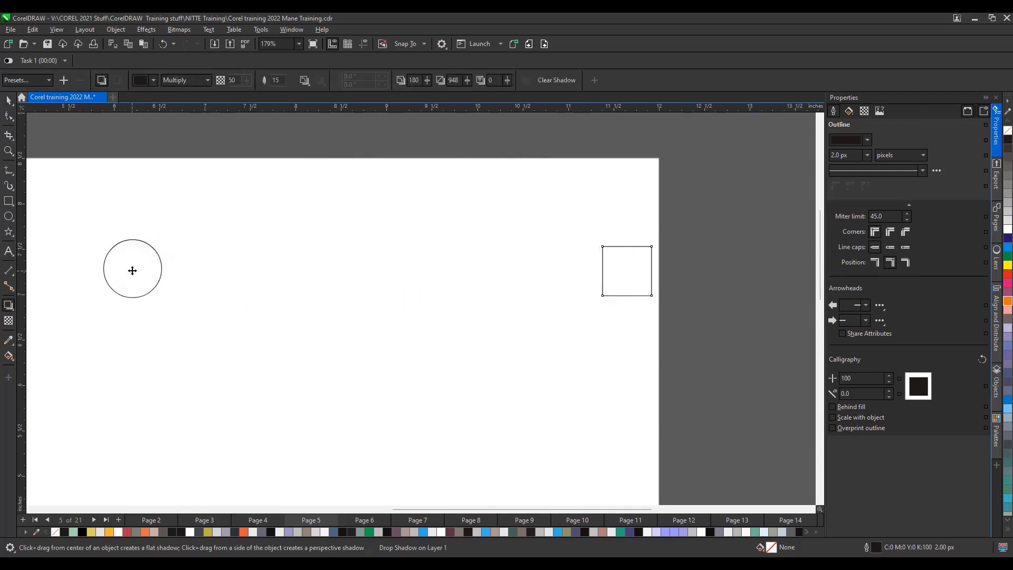
Step: Try to blend the square into the circle with the Blend tool
{"action": "left_click", "coordinate": [9, 308]}
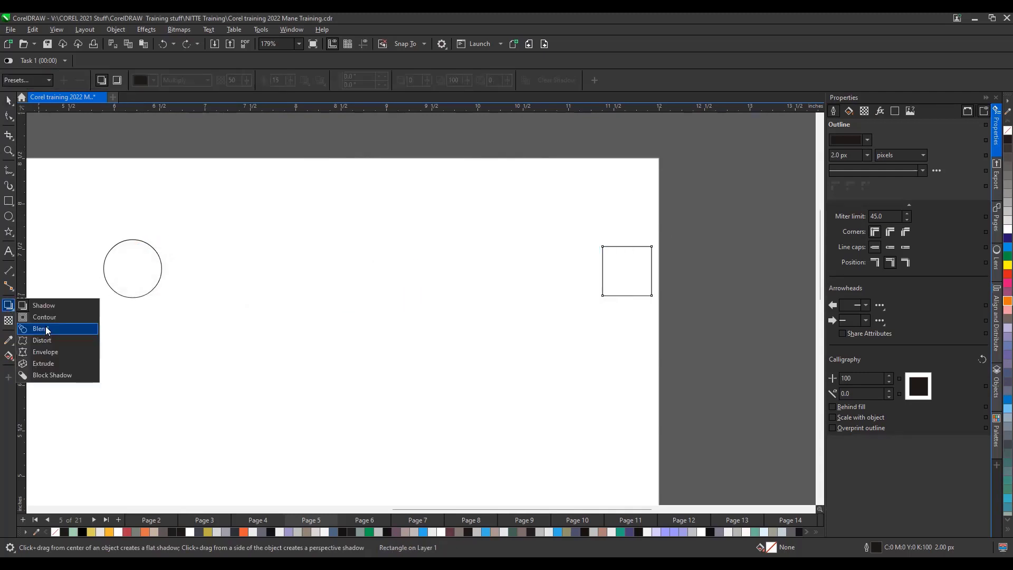
{"action": "left_click", "coordinate": [48, 331]}
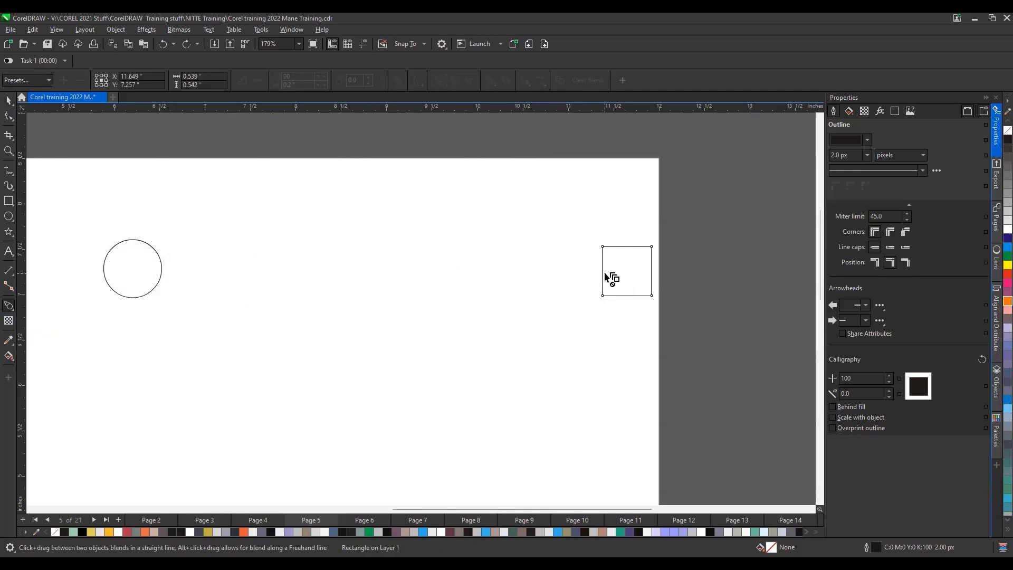
{"action": "left_click_drag", "start_coordinate": [605, 280], "coordinate": [150, 271]}
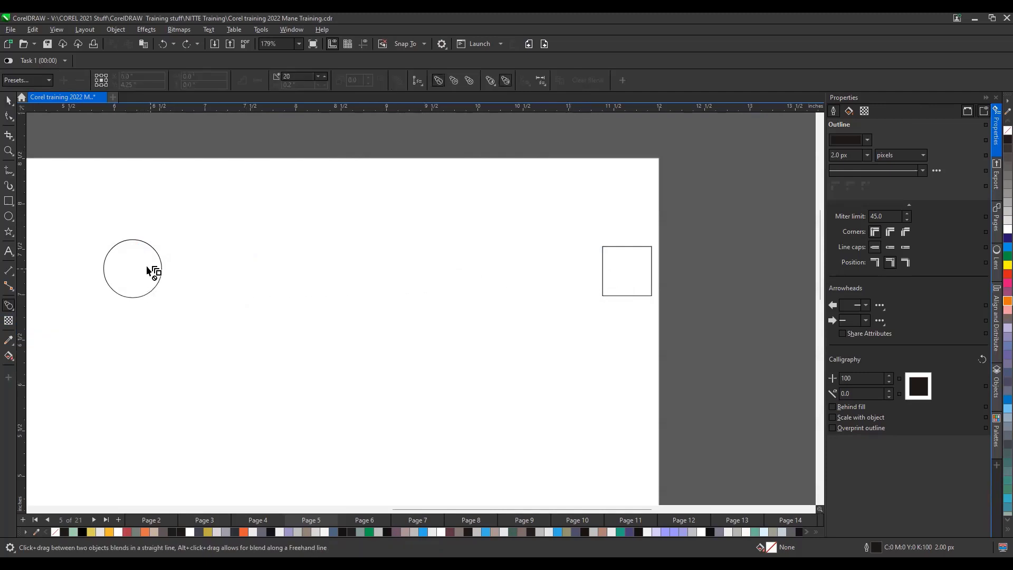
Step: Blend the circle and the square in a straight line with 20 steps
{"action": "left_click", "coordinate": [9, 100]}
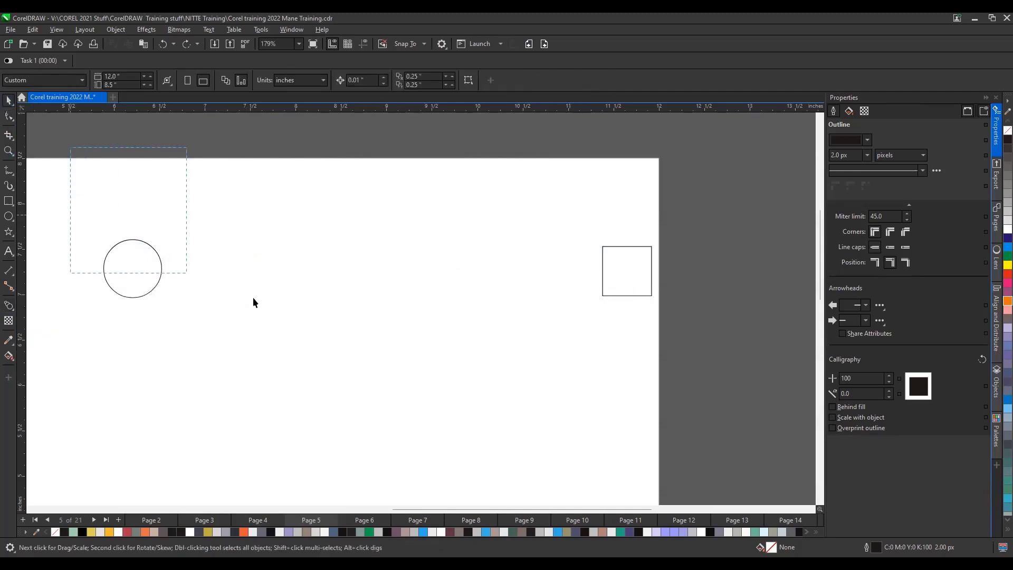
{"action": "left_click_drag", "start_coordinate": [254, 298], "coordinate": [734, 381]}
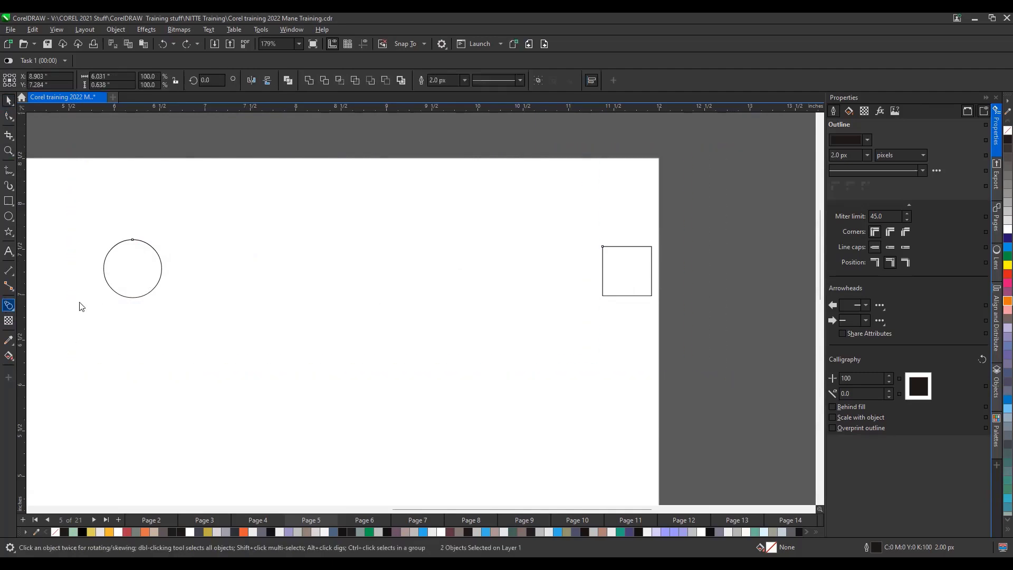
{"action": "left_click", "coordinate": [8, 305]}
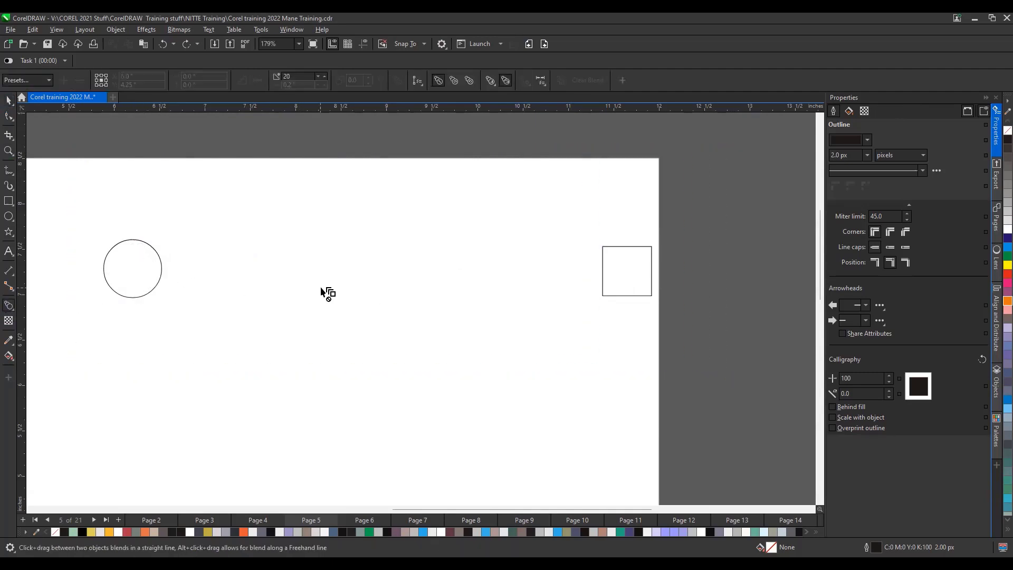
{"action": "mouse_move", "coordinate": [607, 287]}
{"action": "left_mouse_down"}
{"action": "mouse_move", "coordinate": [368, 309]}
{"action": "mouse_move", "coordinate": [152, 262]}
{"action": "mouse_move", "coordinate": [142, 276]}
{"action": "mouse_move", "coordinate": [160, 274]}
{"action": "mouse_move", "coordinate": [135, 271]}
{"action": "mouse_move", "coordinate": [163, 271]}
{"action": "left_mouse_up"}
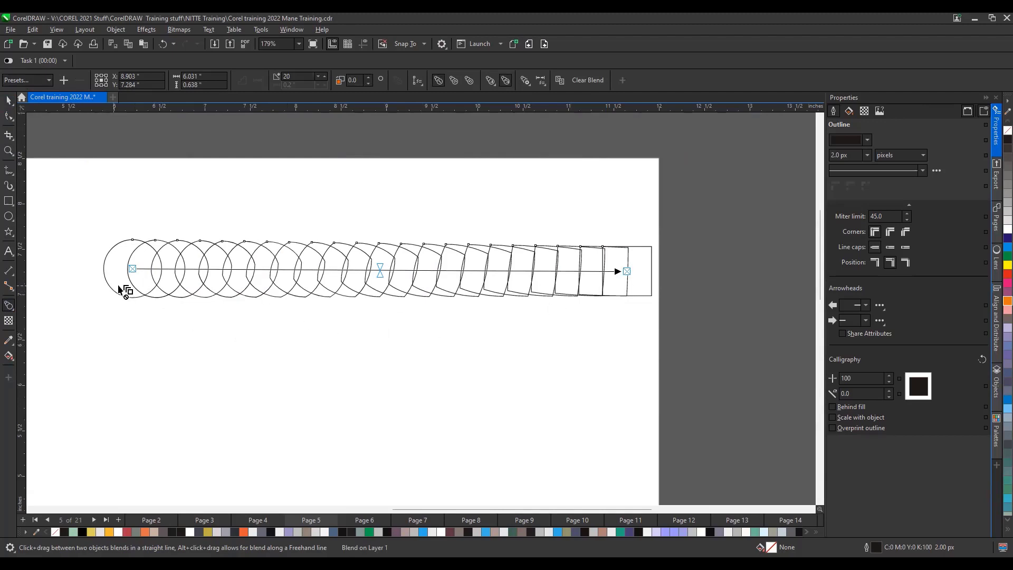
Step: Move the blend's circle farther left to about X 5.55, Y 7.21 inches
{"action": "left_click", "coordinate": [9, 101]}
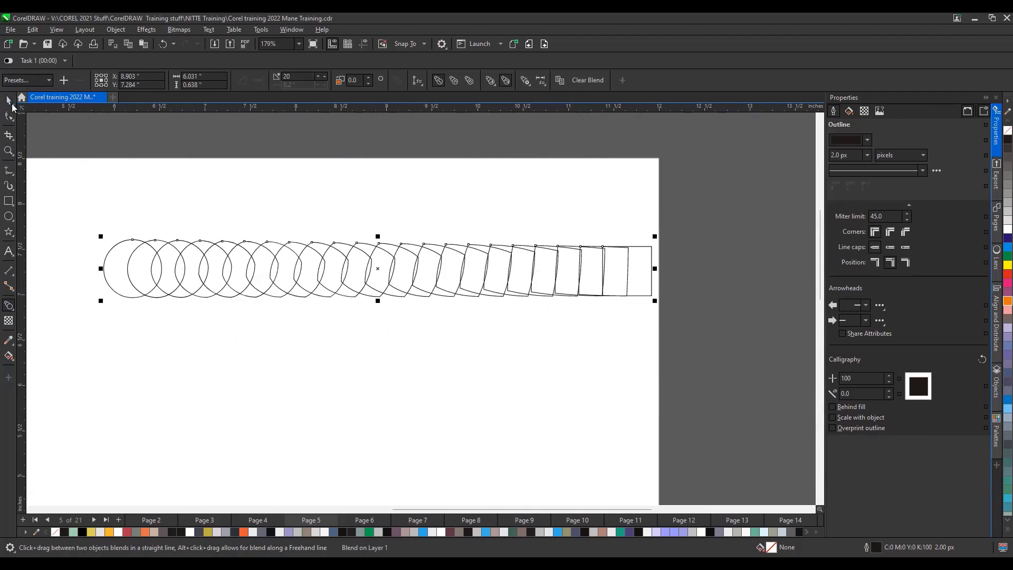
{"action": "left_click", "coordinate": [112, 273]}
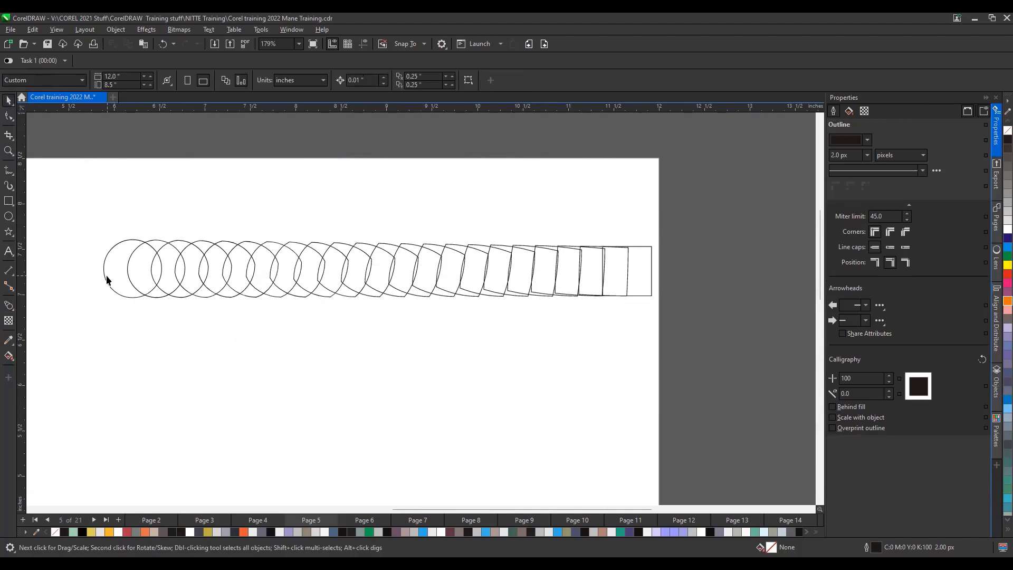
{"action": "left_click", "coordinate": [106, 277]}
{"action": "left_click", "coordinate": [105, 275]}
{"action": "left_click", "coordinate": [93, 203]}
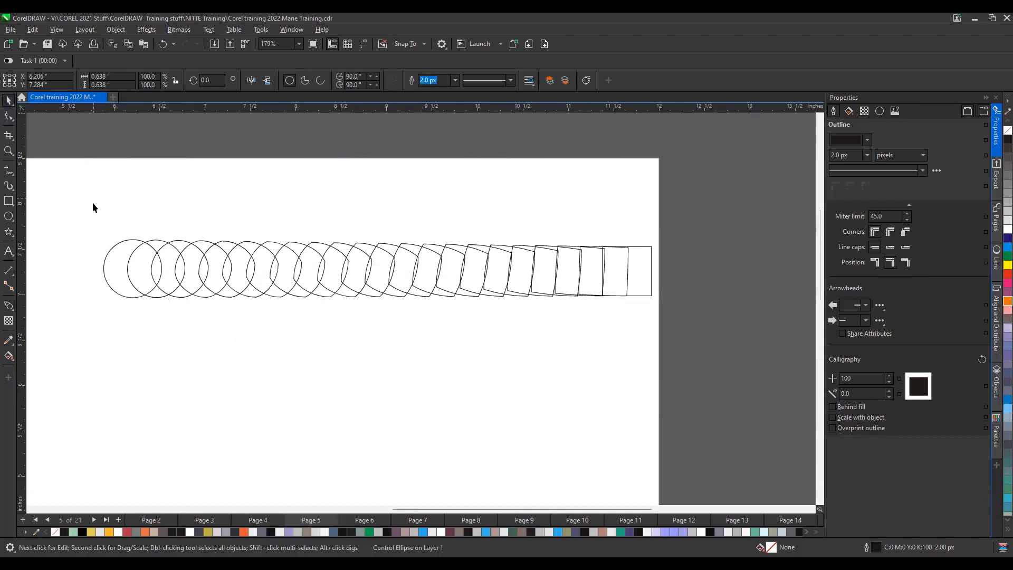
{"action": "left_click_drag", "start_coordinate": [109, 246], "coordinate": [53, 260]}
Step: Move the blend's end square right, off the page, to about X 12.88, Y 7.26 inches
{"action": "left_click", "coordinate": [650, 274]}
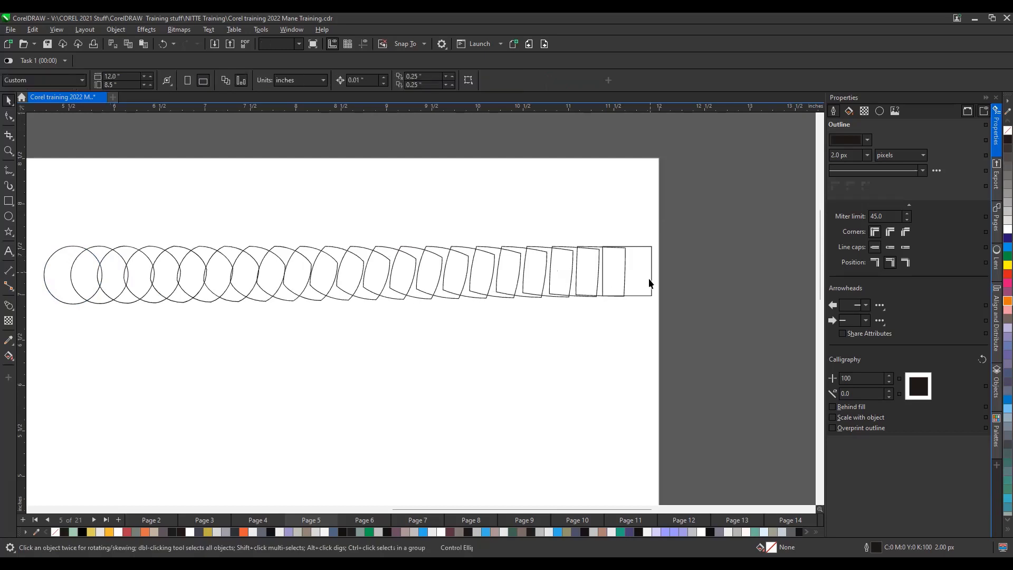
{"action": "left_click", "coordinate": [653, 278]}
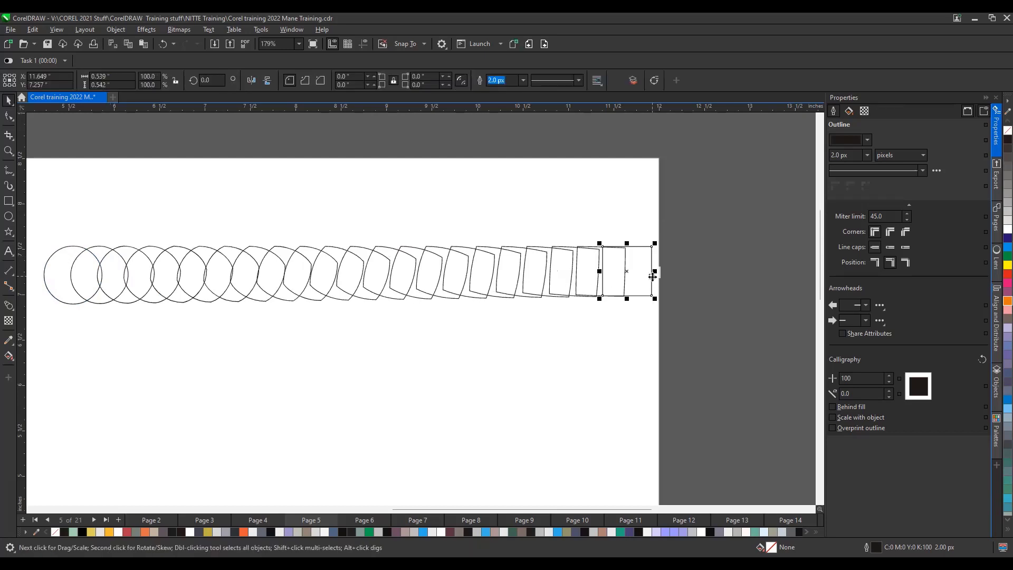
{"action": "left_click_drag", "start_coordinate": [657, 260], "coordinate": [768, 260]}
{"action": "left_click", "coordinate": [331, 262]}
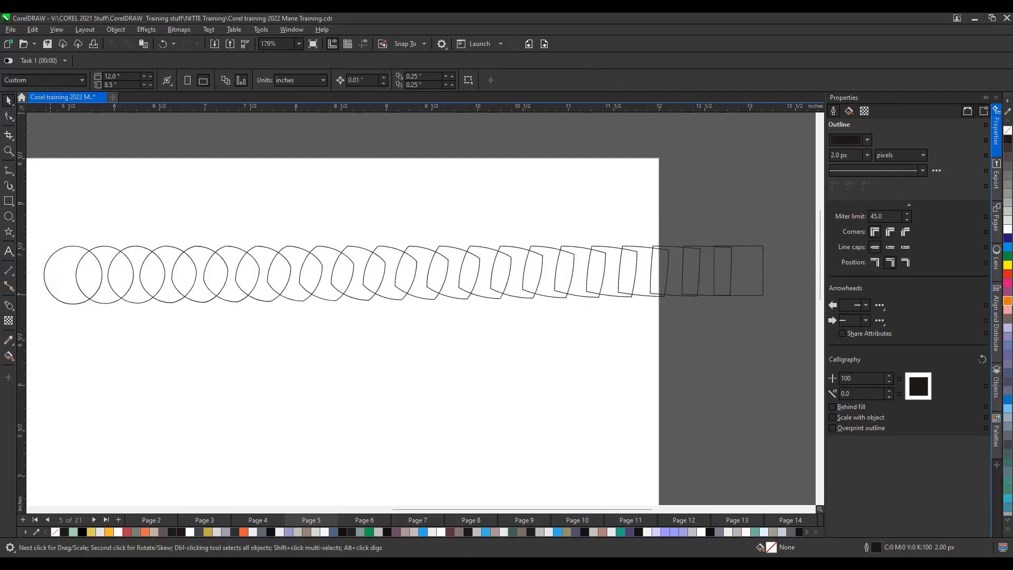
{"action": "left_click", "coordinate": [9, 305]}
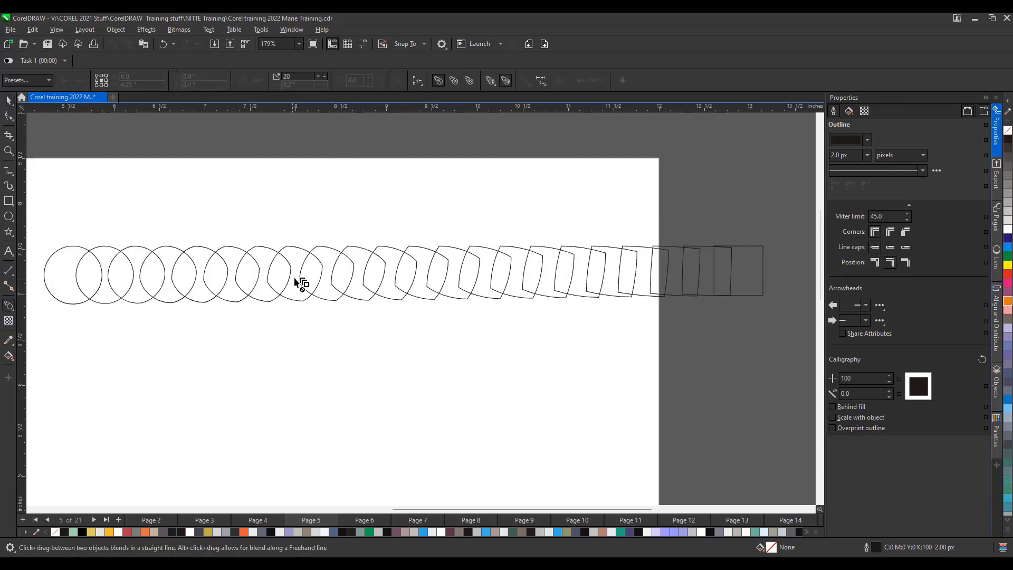
{"action": "left_click", "coordinate": [318, 76]}
{"action": "left_click_drag", "start_coordinate": [292, 77], "coordinate": [266, 74]}
{"action": "type", "text": "5"}
{"action": "left_click", "coordinate": [8, 99]}
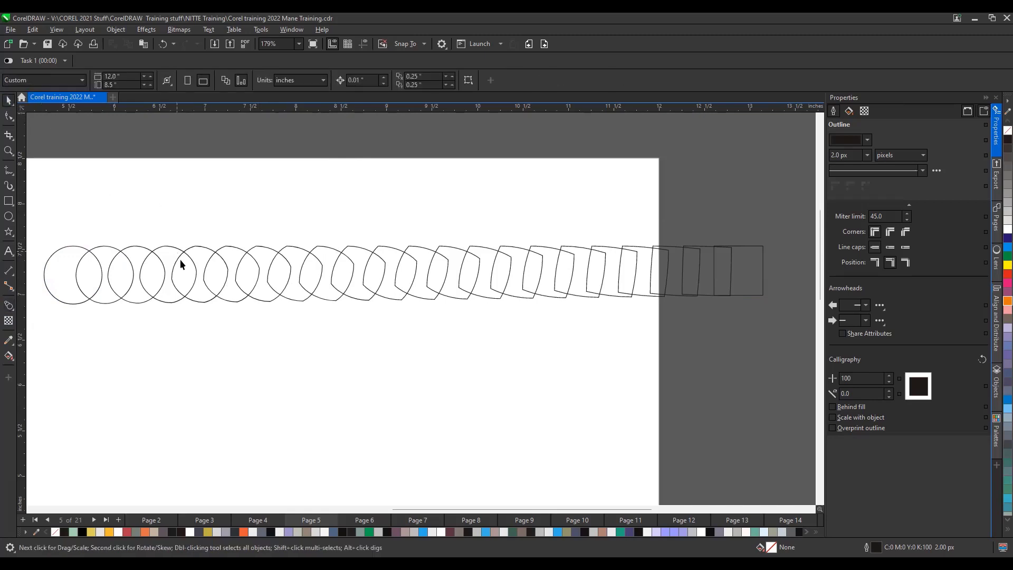
Step: Set the number of steps in the circle-to-square blend to 5
{"action": "left_click", "coordinate": [194, 271]}
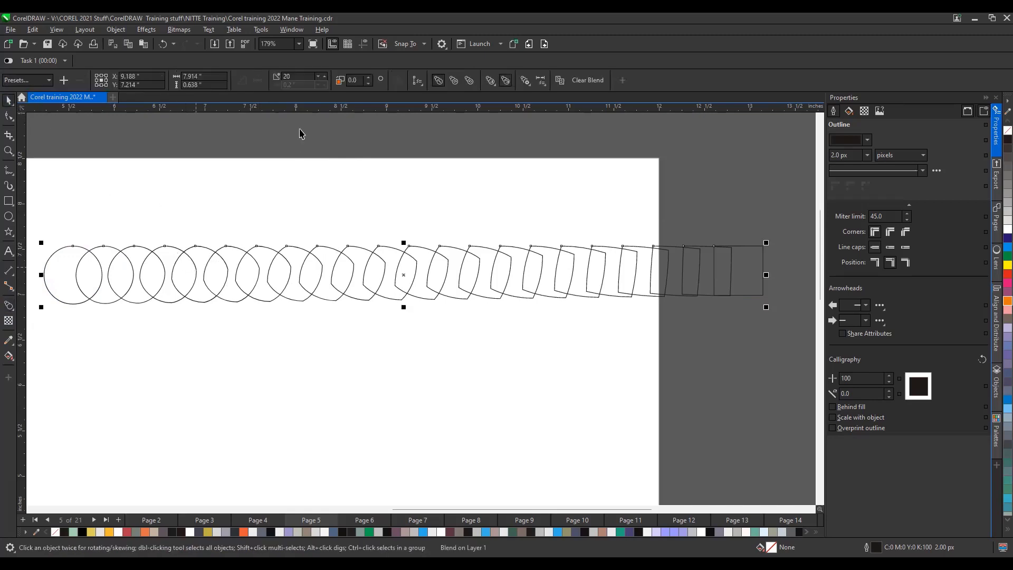
{"action": "left_click_drag", "start_coordinate": [296, 76], "coordinate": [242, 80]}
{"action": "type", "text": "5"}
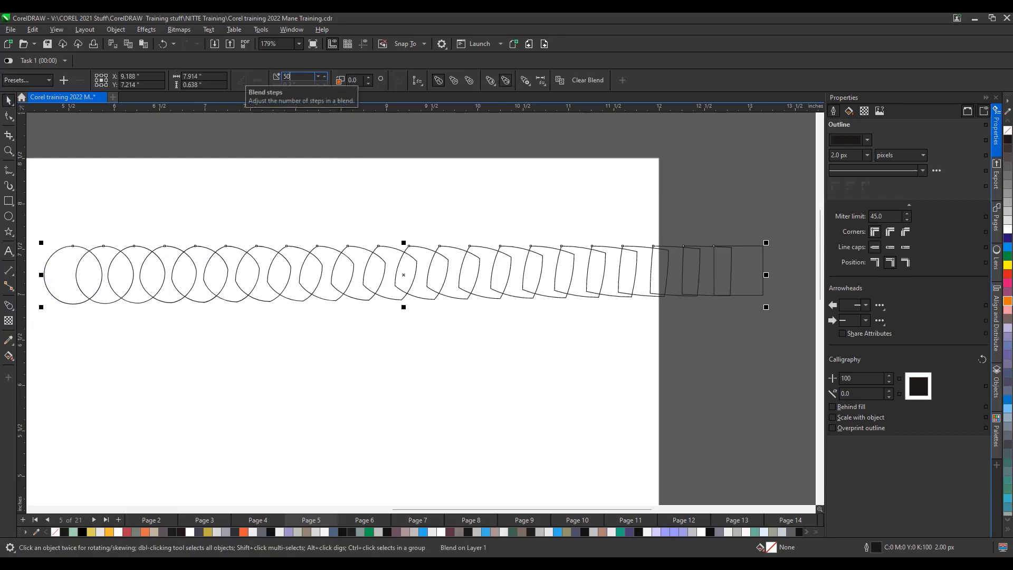
{"action": "key", "text": "Return"}
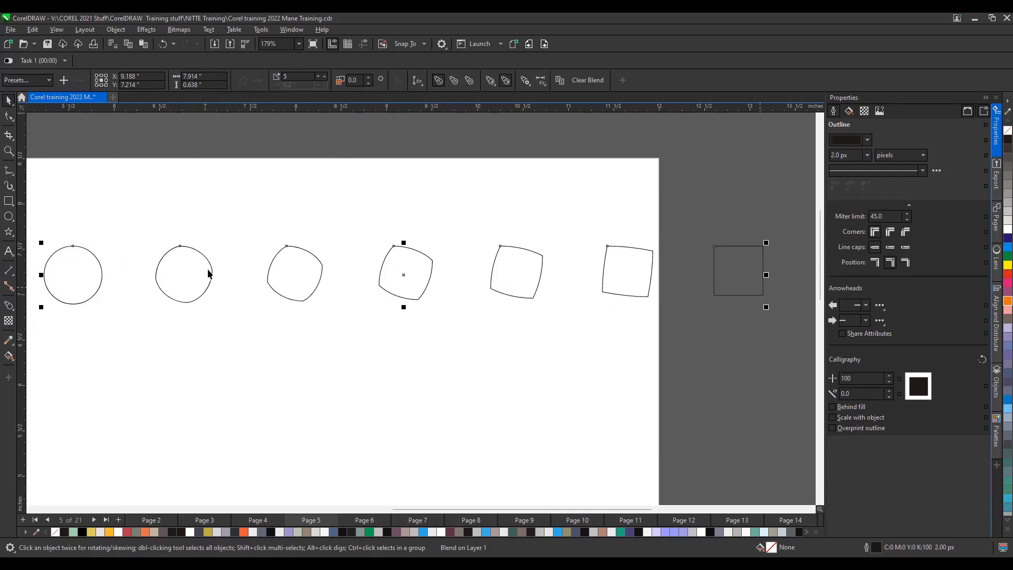
Step: Fill the blend's start circle with blue (C100) and its end square with orange (M60 Y100)
{"action": "left_click", "coordinate": [78, 298]}
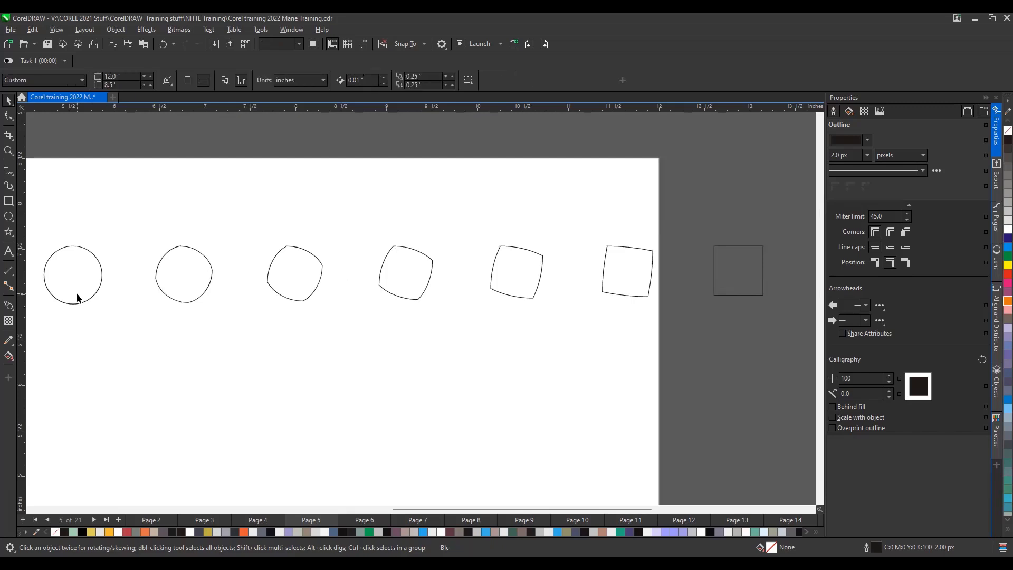
{"action": "left_click", "coordinate": [103, 285]}
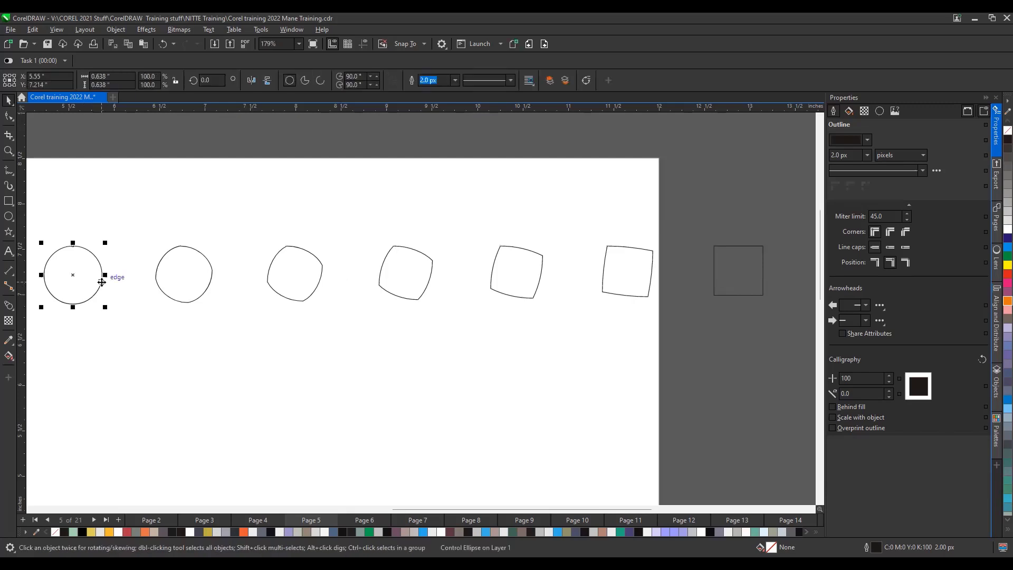
{"action": "left_click", "coordinate": [1007, 247]}
{"action": "left_click", "coordinate": [764, 285]}
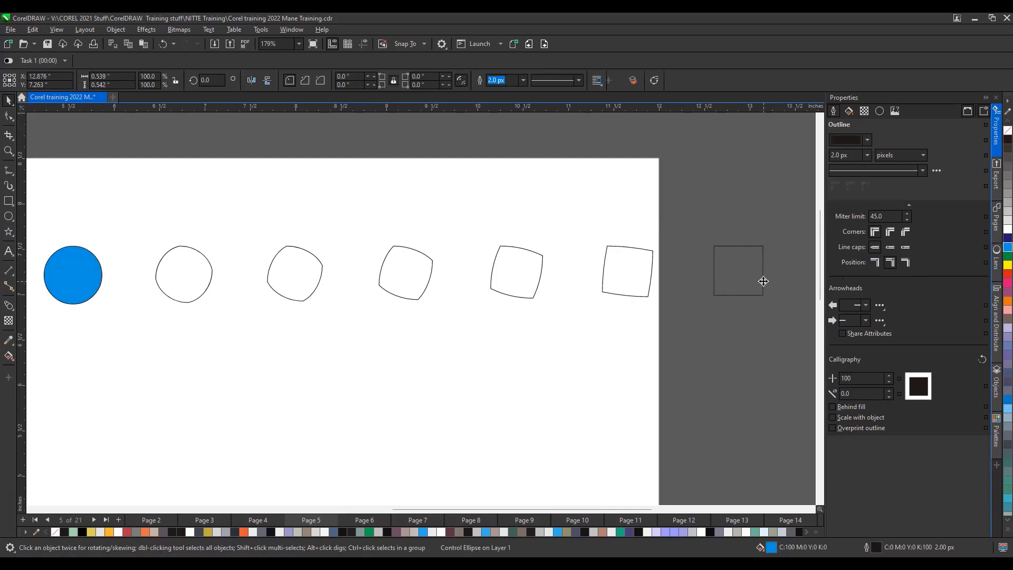
{"action": "left_click", "coordinate": [1007, 302]}
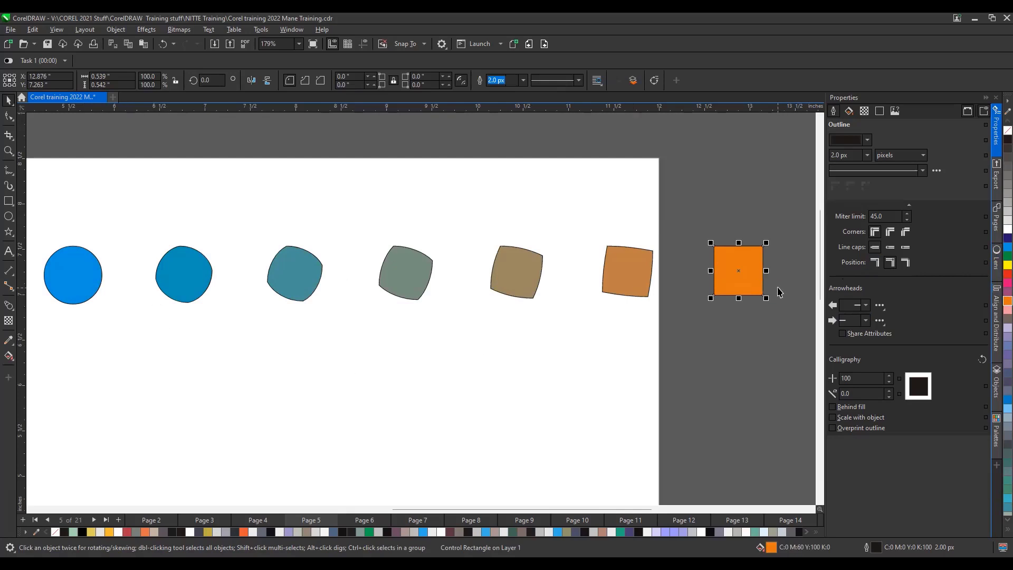
Step: Move the blue circle up and toward the square, to about X 7.88, Y 7.83 inches
{"action": "scroll", "coordinate": [501, 297], "scroll_direction": "down", "scroll_amount": 1}
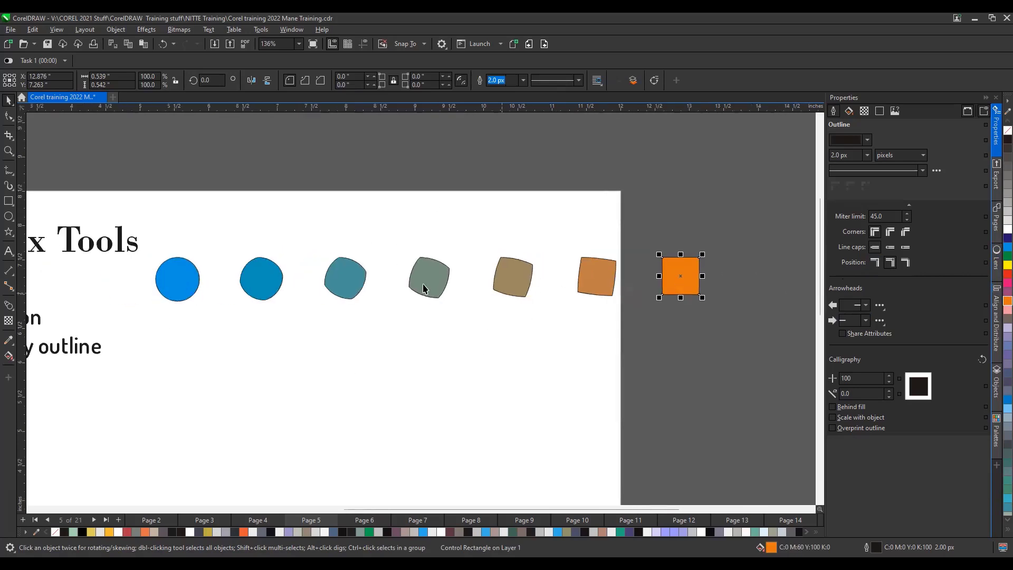
{"action": "left_click", "coordinate": [189, 288]}
{"action": "left_click_drag", "start_coordinate": [188, 288], "coordinate": [322, 255]}
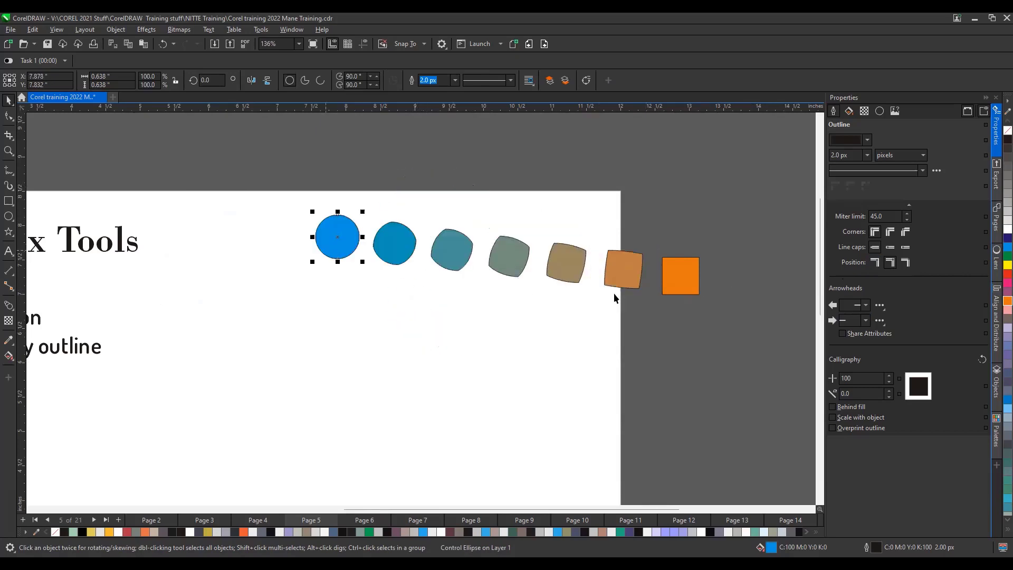
Step: Stretch the orange end square downward to about 2.51 inches tall and fill it with red (M100 Y100)
{"action": "left_click", "coordinate": [682, 281]}
{"action": "left_click_drag", "start_coordinate": [681, 296], "coordinate": [681, 432]}
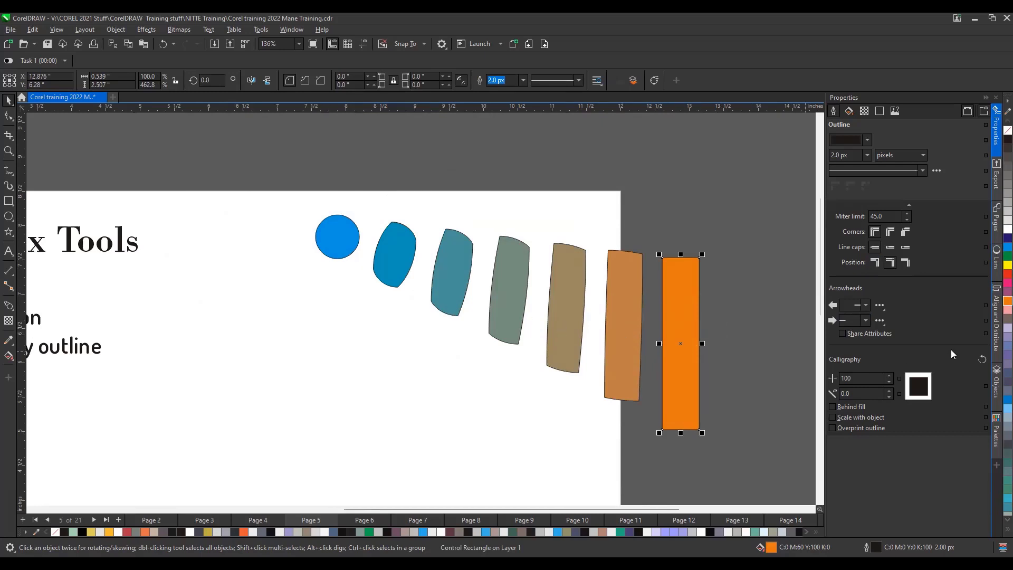
{"action": "left_click", "coordinate": [1006, 273]}
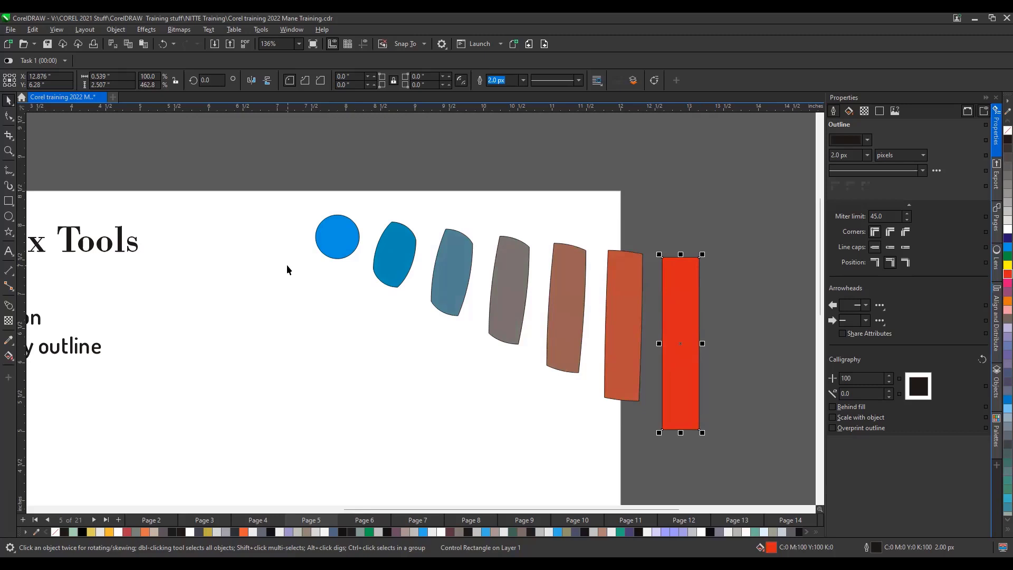
Step: Move the blue circle to about X 5.82, Y 6.57 inches, and break the blend apart
{"action": "left_click_drag", "start_coordinate": [335, 243], "coordinate": [194, 329]}
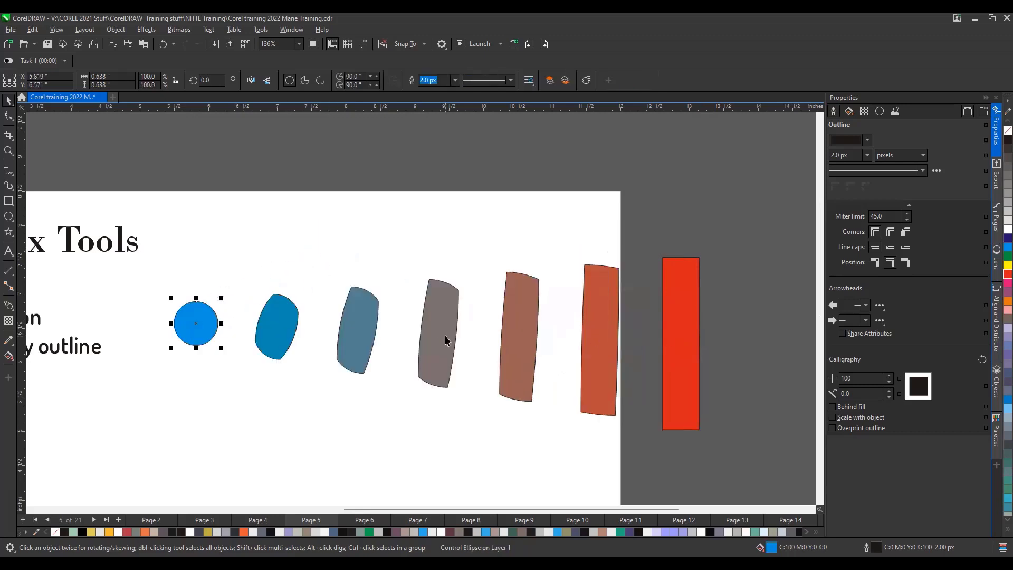
{"action": "left_click", "coordinate": [341, 340]}
{"action": "left_click", "coordinate": [341, 339]}
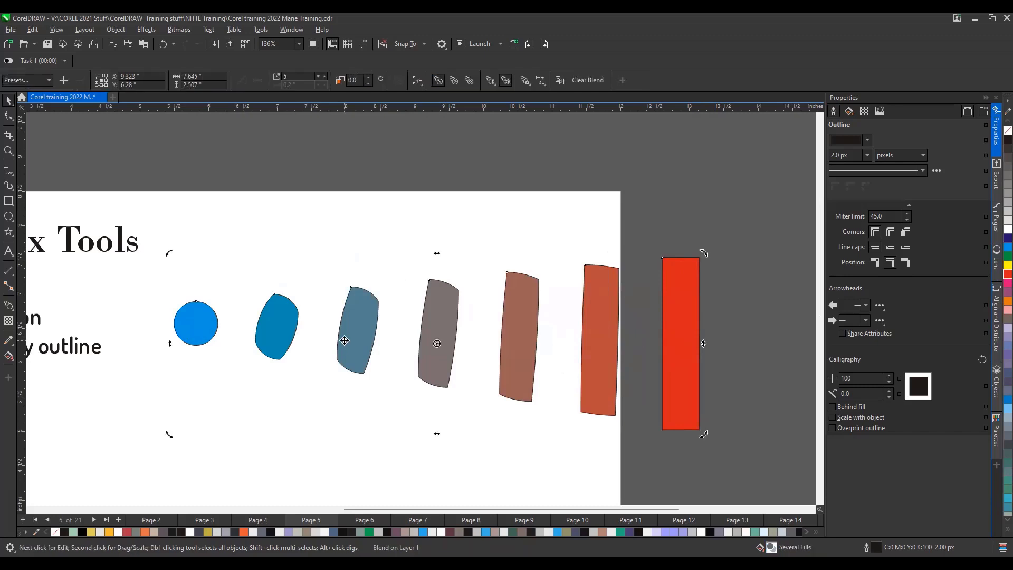
{"action": "left_click", "coordinate": [520, 334]}
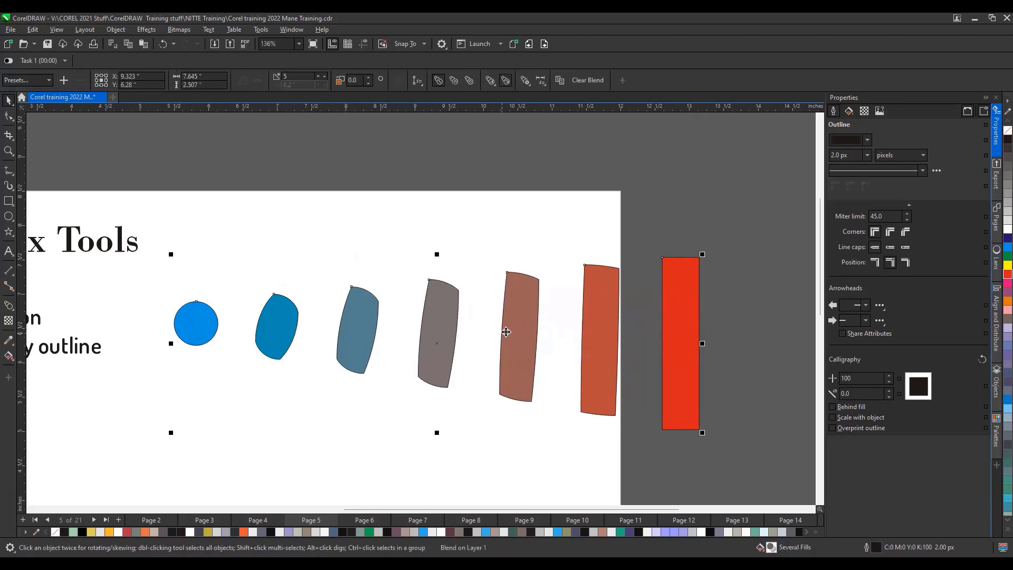
{"action": "right_click", "coordinate": [506, 332]}
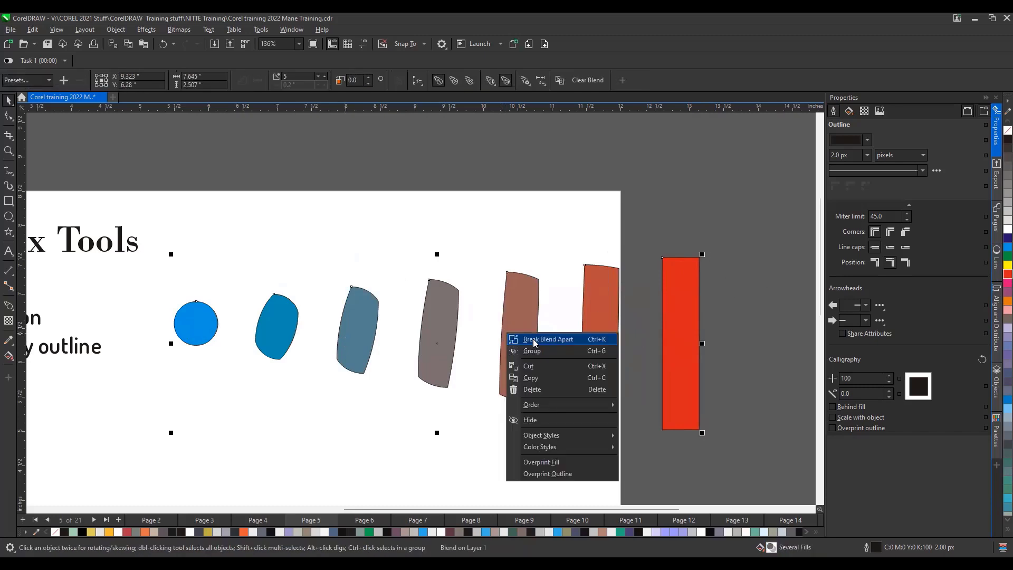
{"action": "left_click", "coordinate": [535, 343]}
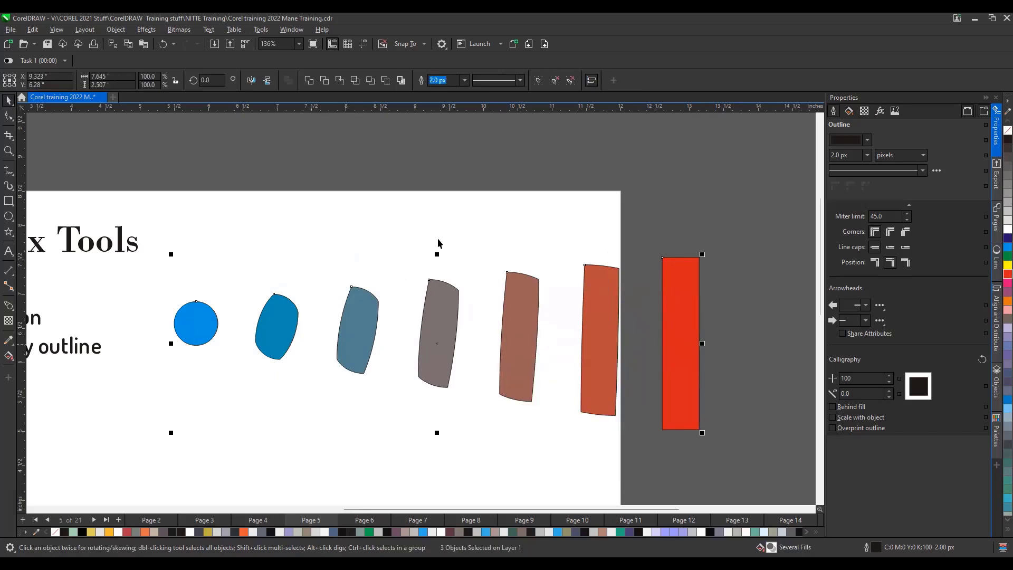
{"action": "left_click", "coordinate": [467, 177]}
Step: Move the group of intermediate shapes up to about X 9.19, Y 7.09 inches, and the blue circle down and left
{"action": "left_click", "coordinate": [451, 289]}
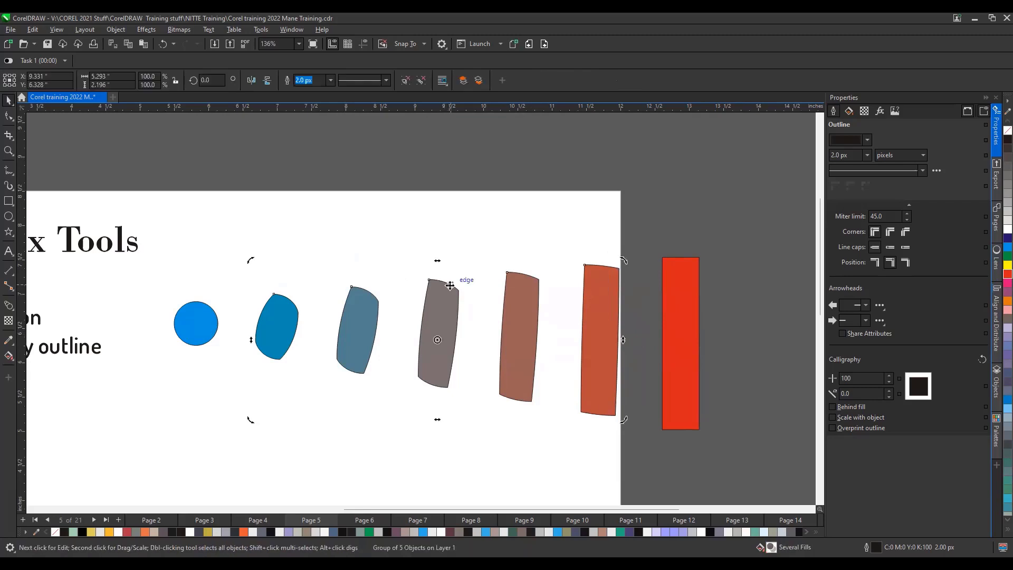
{"action": "left_click", "coordinate": [447, 236]}
{"action": "left_click", "coordinate": [377, 307]}
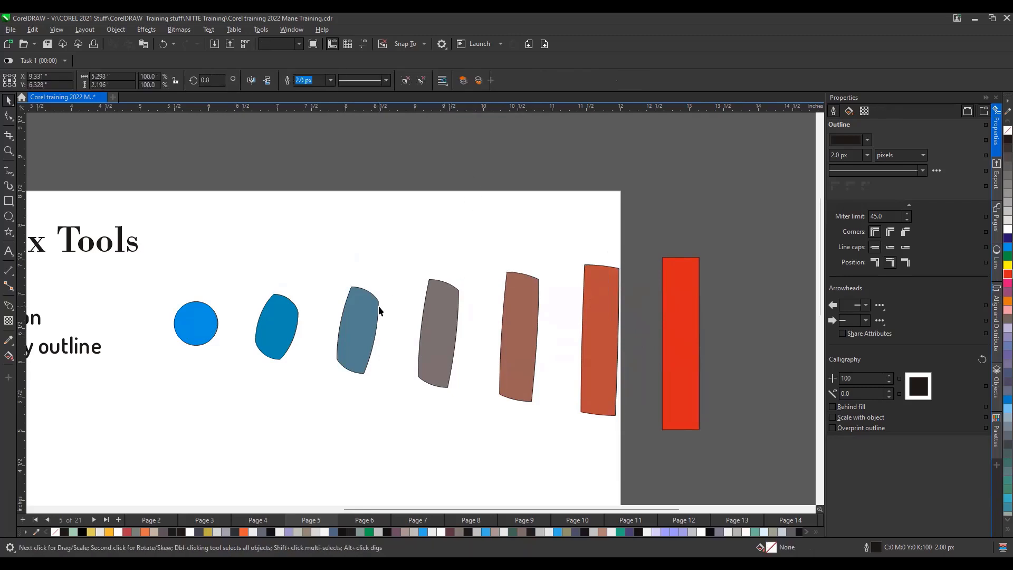
{"action": "left_click_drag", "start_coordinate": [289, 323], "coordinate": [277, 270]}
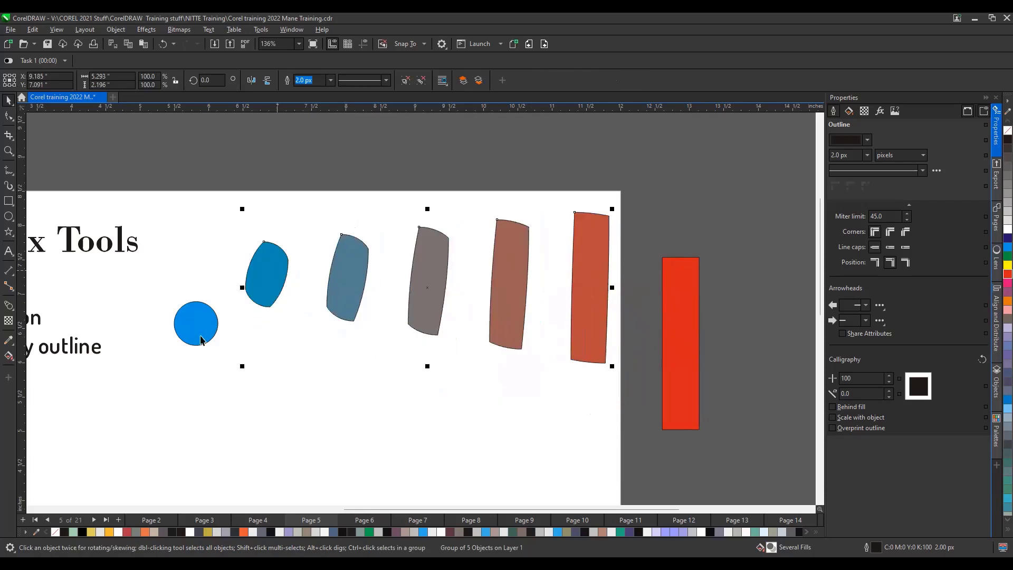
{"action": "left_click_drag", "start_coordinate": [203, 339], "coordinate": [174, 378]}
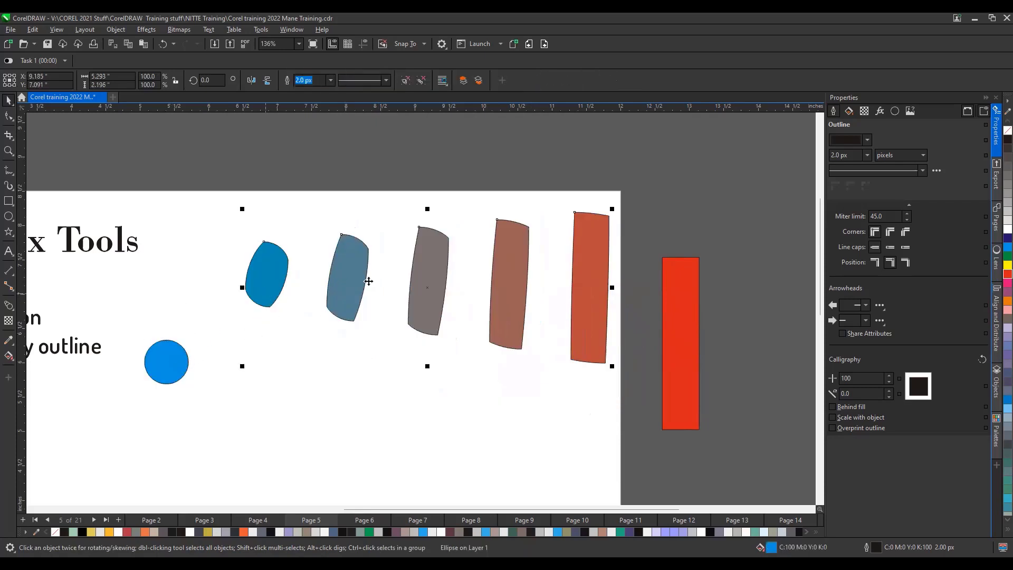
Step: Ungroup all of the intermediate blend shapes and deselect them
{"action": "right_click", "coordinate": [420, 280]}
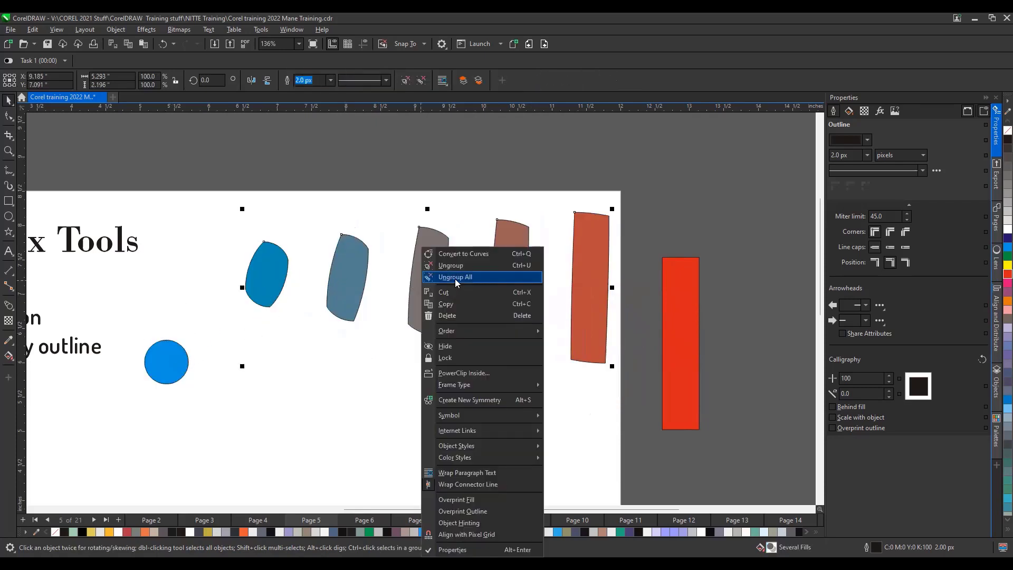
{"action": "left_click", "coordinate": [455, 279]}
{"action": "left_click", "coordinate": [357, 301]}
{"action": "left_click", "coordinate": [321, 162]}
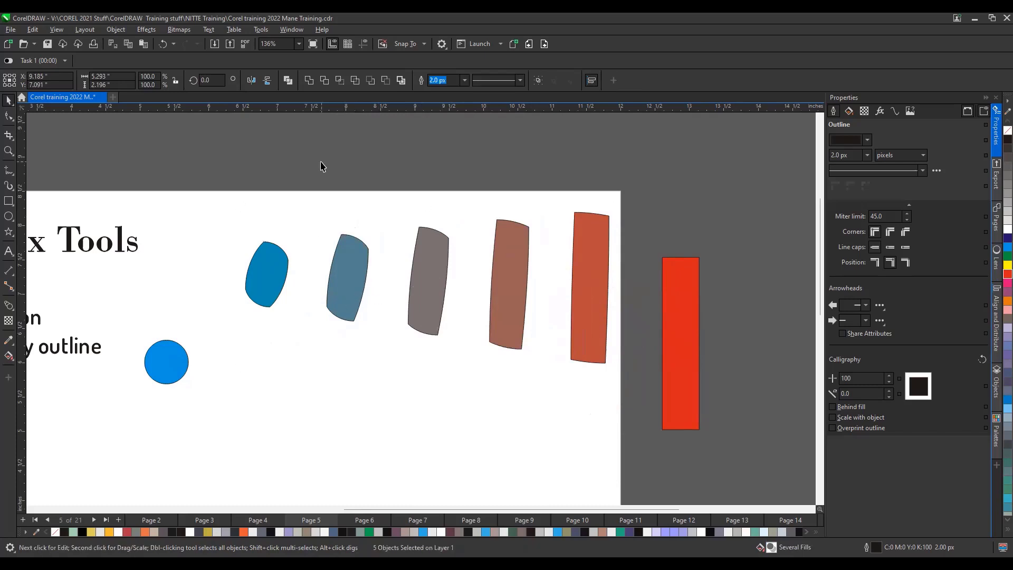
Step: Move the slate-blue shape up to about X 7.71, Y 8.54 inches, and give it a yellow (Y100) fill without an outline
{"action": "left_click", "coordinate": [357, 253]}
{"action": "left_click_drag", "start_coordinate": [357, 252], "coordinate": [336, 163]}
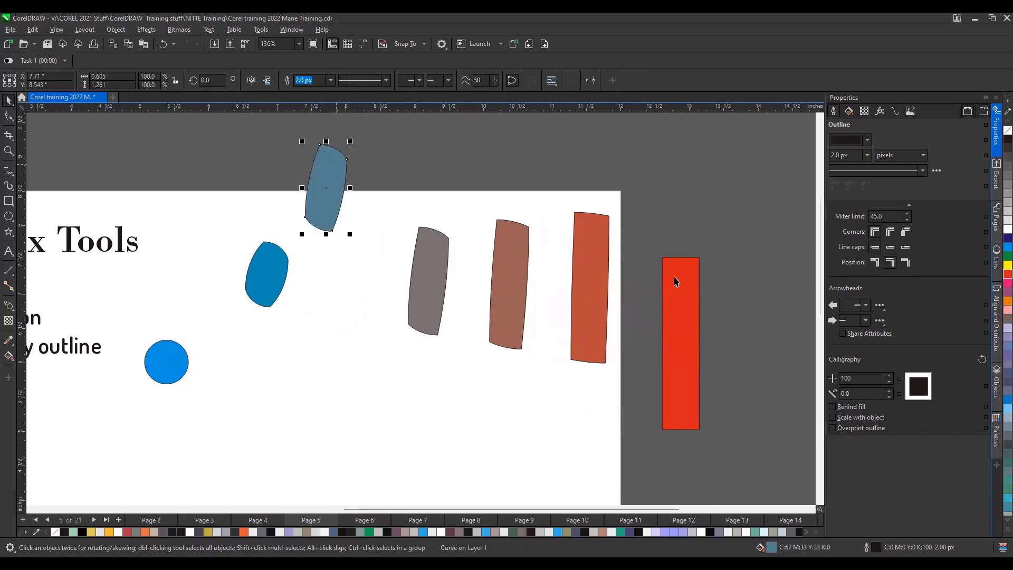
{"action": "left_click", "coordinate": [1007, 265]}
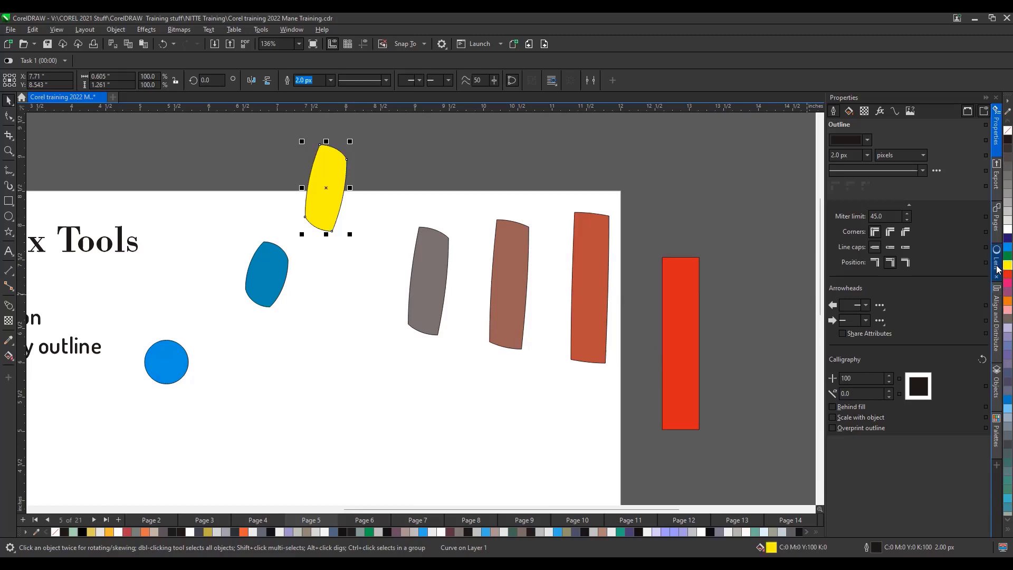
{"action": "right_click", "coordinate": [1006, 131]}
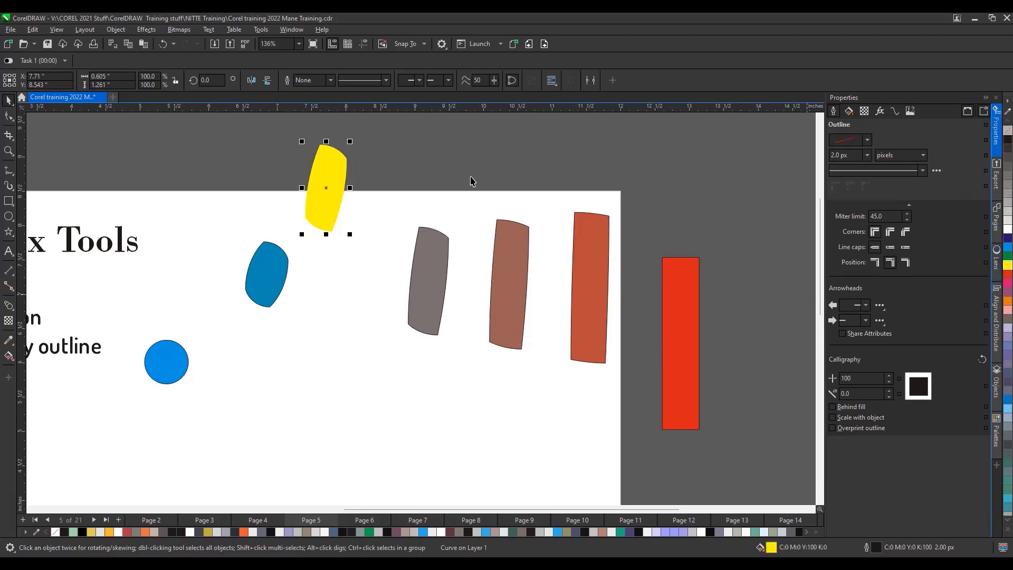
Step: Move the brown intermediate shape straight down to about X 10.22, Y 5.0 inches
{"action": "left_click", "coordinate": [505, 276]}
{"action": "left_click_drag", "start_coordinate": [505, 275], "coordinate": [506, 429]}
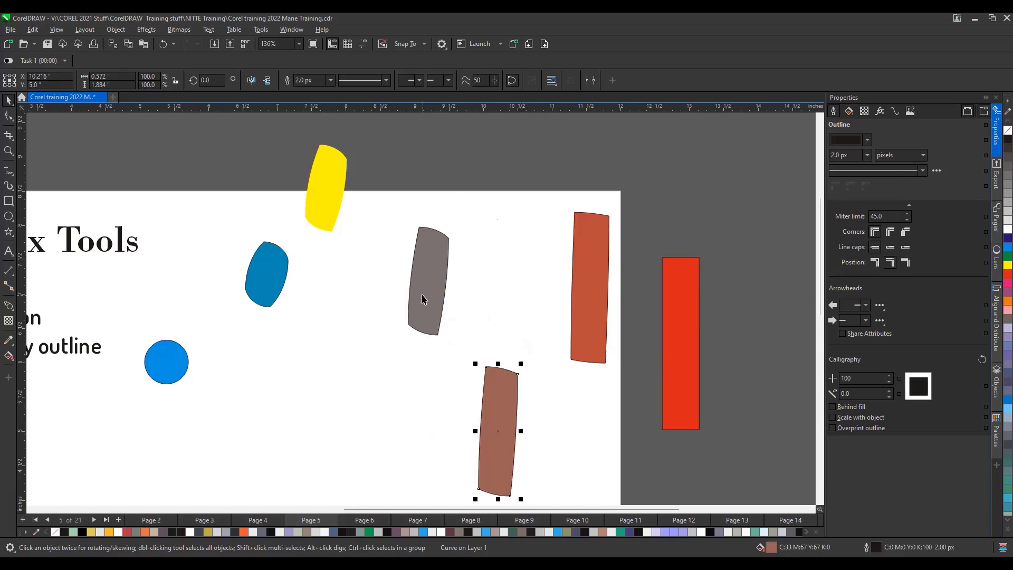
{"action": "scroll", "coordinate": [423, 299], "scroll_direction": "down", "scroll_amount": 1}
{"action": "scroll", "coordinate": [394, 303], "scroll_direction": "down", "scroll_amount": 2}
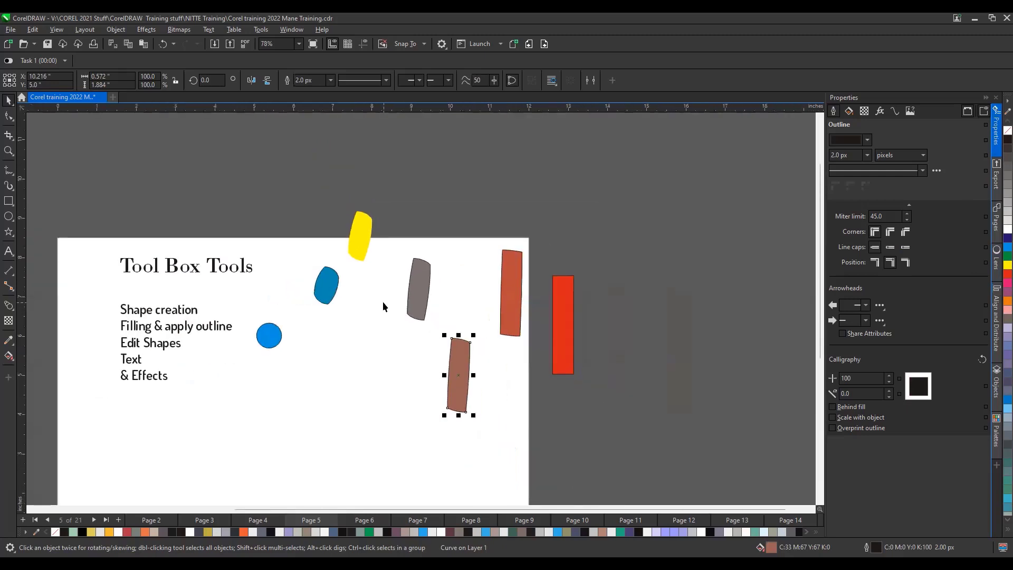
Step: Delete all the loose blend shapes and draw a freehand S-curve about 1.6 by 3.3 inches beside the text
{"action": "left_click_drag", "start_coordinate": [256, 187], "coordinate": [628, 459]}
{"action": "key", "text": "Delete"}
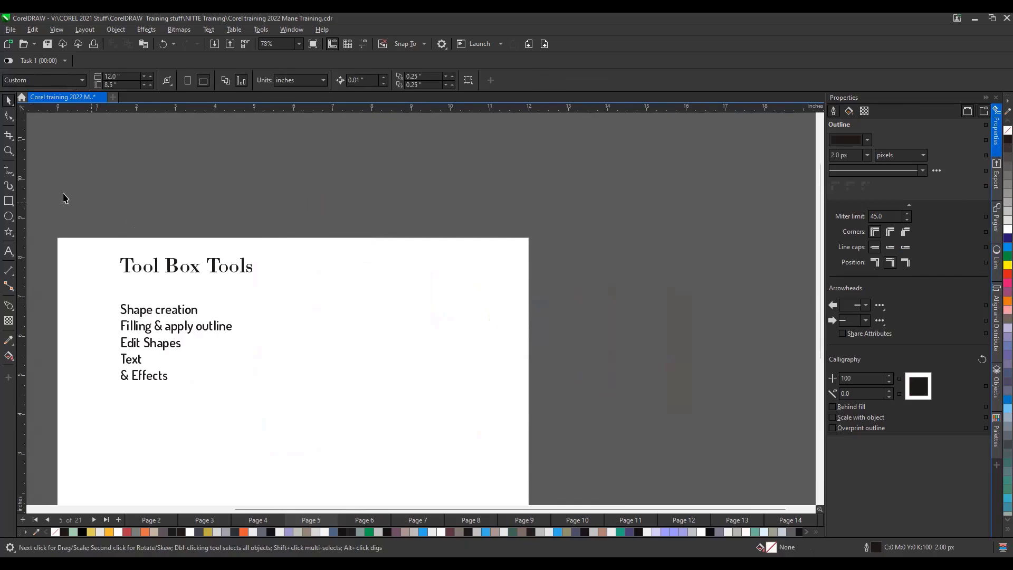
{"action": "left_click", "coordinate": [9, 170]}
{"action": "mouse_move", "coordinate": [378, 268]}
{"action": "left_mouse_down"}
{"action": "mouse_move", "coordinate": [375, 295]}
{"action": "mouse_move", "coordinate": [330, 338]}
{"action": "mouse_move", "coordinate": [315, 399]}
{"action": "left_mouse_up"}
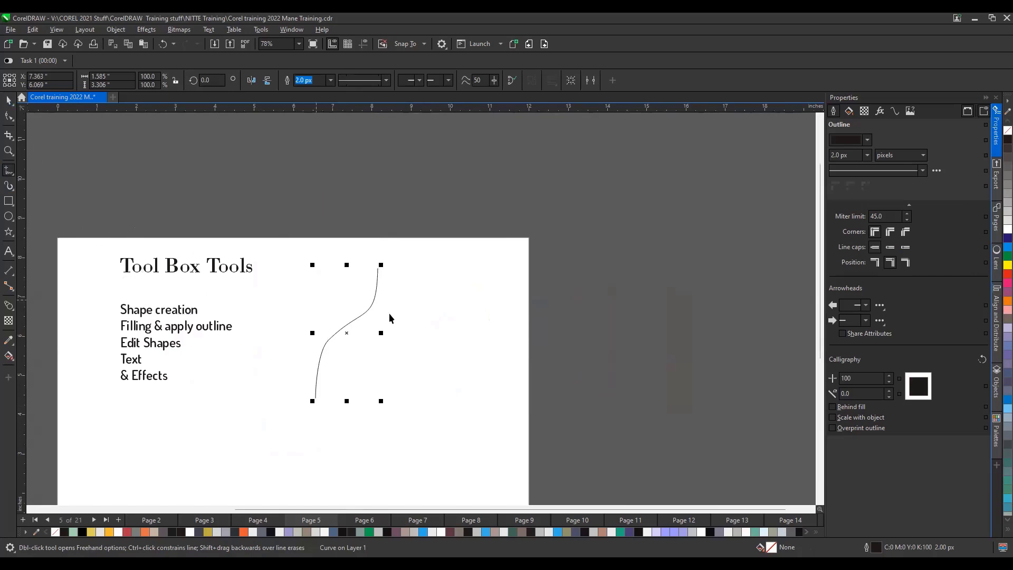
{"action": "left_click", "coordinate": [8, 100]}
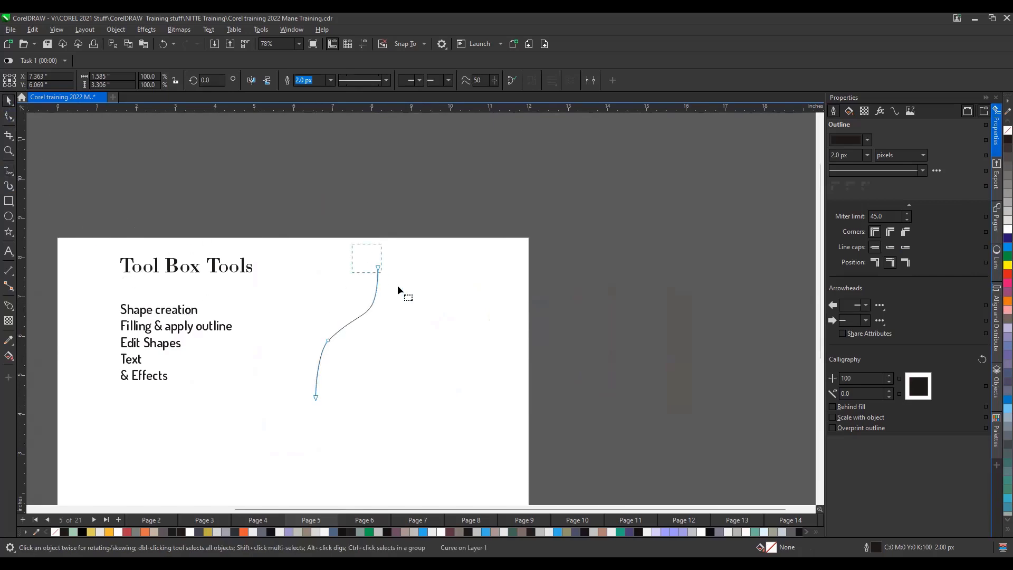
Step: Move the curve's top end outward until it is about 2.58 inches wide, and bow its lower segment slightly outward
{"action": "key", "text": "F10"}
{"action": "left_click_drag", "start_coordinate": [379, 268], "coordinate": [416, 268]}
{"action": "left_click", "coordinate": [316, 400]}
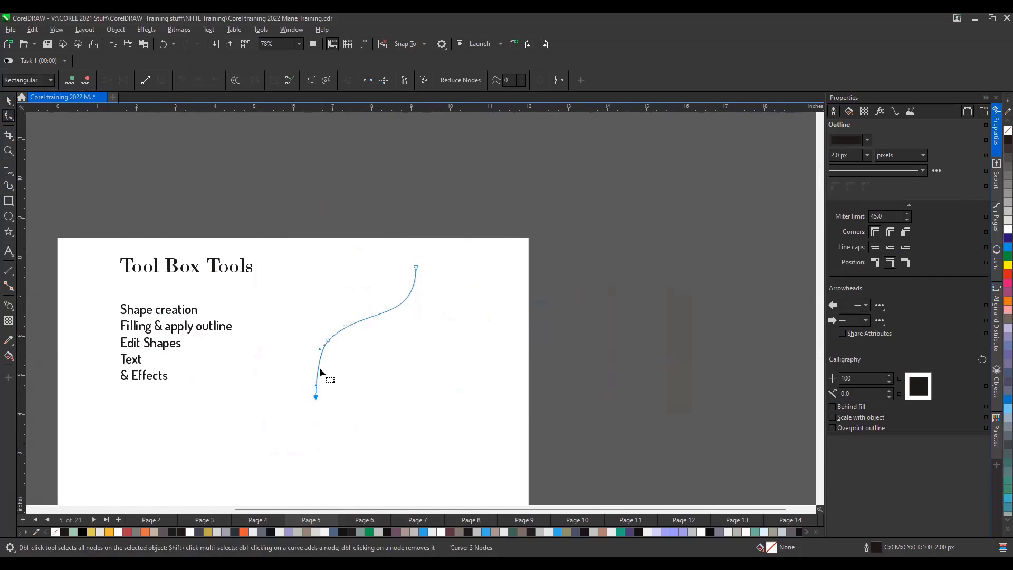
{"action": "left_click_drag", "start_coordinate": [316, 385], "coordinate": [312, 375]}
{"action": "key", "text": "space"}
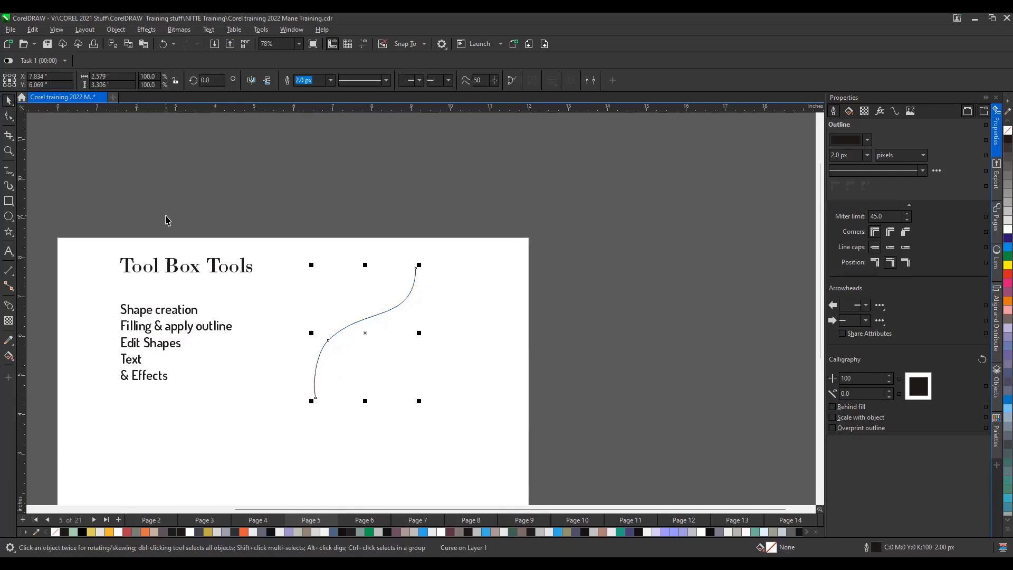
Step: Create a vertically mirrored copy of the curve and align it at about X 10.43, Y 6.107 inches, meeting the original's top end
{"action": "left_click", "coordinate": [268, 84]}
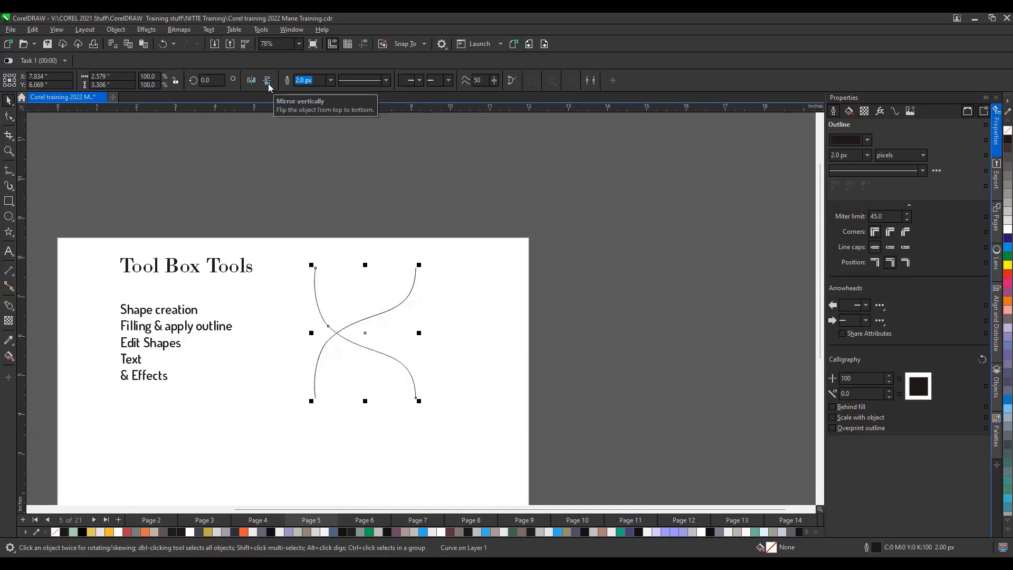
{"action": "left_click_drag", "start_coordinate": [315, 287], "coordinate": [420, 290]}
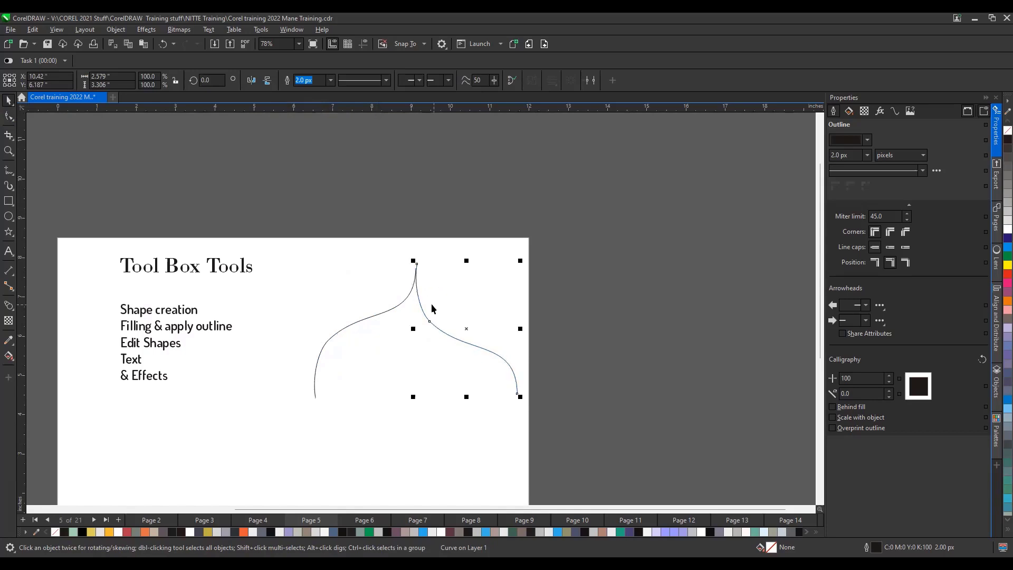
{"action": "scroll", "coordinate": [430, 308], "scroll_direction": "up", "scroll_amount": 1}
{"action": "scroll", "coordinate": [430, 309], "scroll_direction": "up", "scroll_amount": 1}
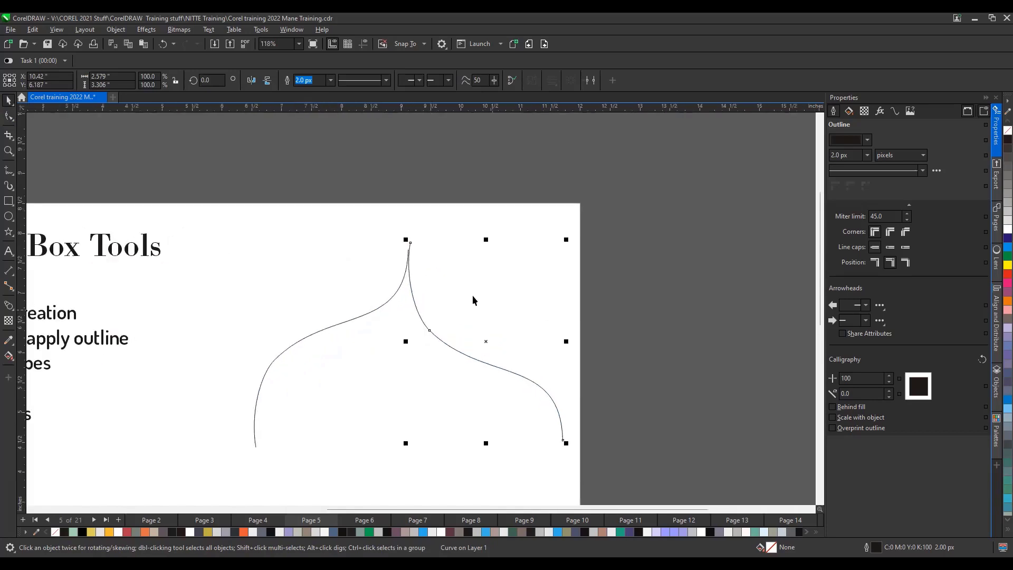
{"action": "key", "text": "Down"}
{"action": "key", "text": "Down"}
{"action": "key", "text": "Down"}
{"action": "key", "text": "Down"}
{"action": "key", "text": "Down"}
{"action": "key", "text": "Down"}
{"action": "key", "text": "Down"}
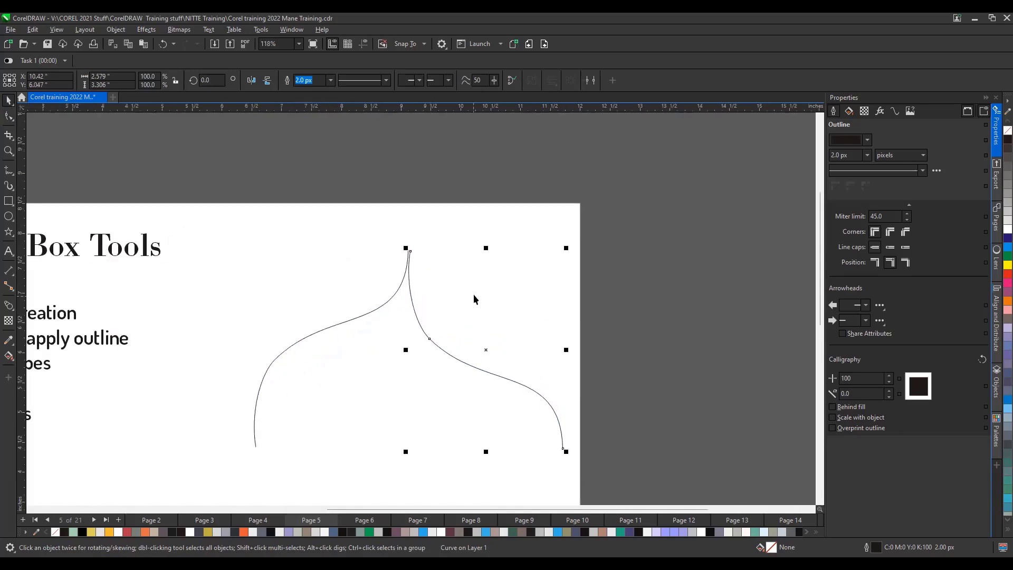
{"action": "key", "text": "ctrl+Right"}
{"action": "key", "text": "Up"}
{"action": "key", "text": "Up"}
{"action": "key", "text": "Up"}
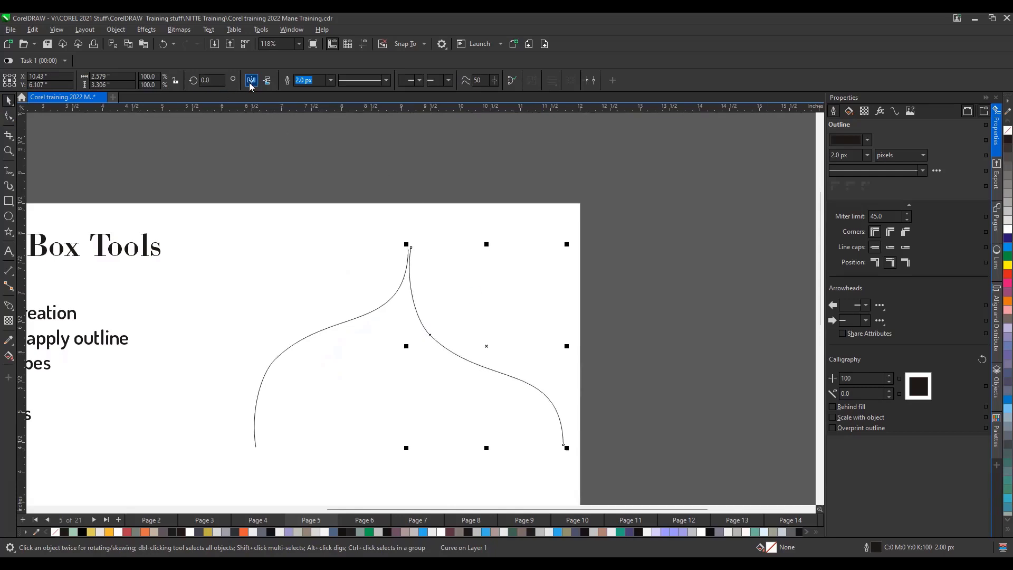
Step: Flip the copied curve horizontally and vertically to form a symmetrical dome with the original, and deselect it
{"action": "left_click", "coordinate": [268, 80]}
{"action": "left_click", "coordinate": [269, 82]}
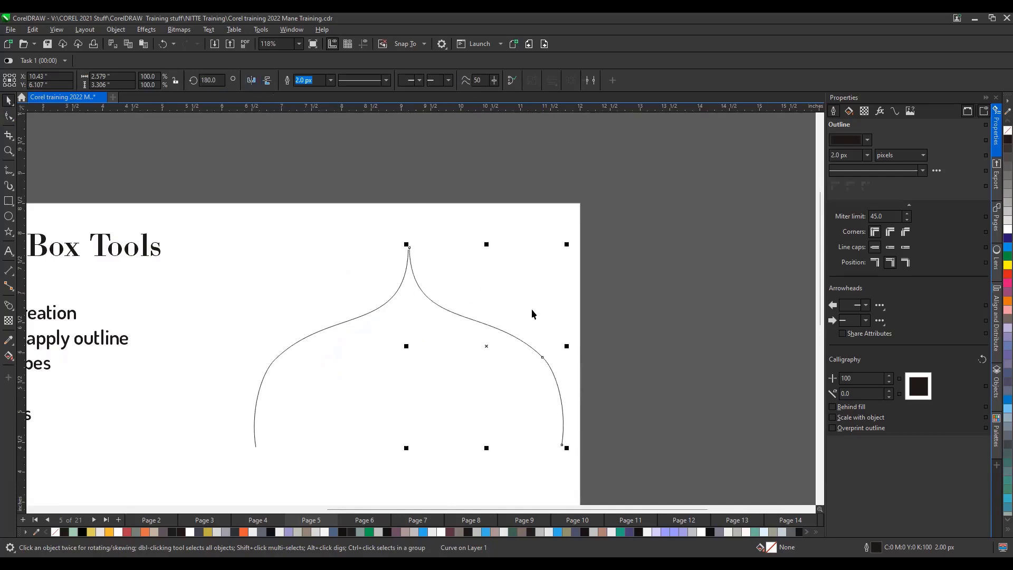
{"action": "scroll", "coordinate": [615, 331], "scroll_direction": "down", "scroll_amount": 1}
{"action": "left_click", "coordinate": [671, 333]}
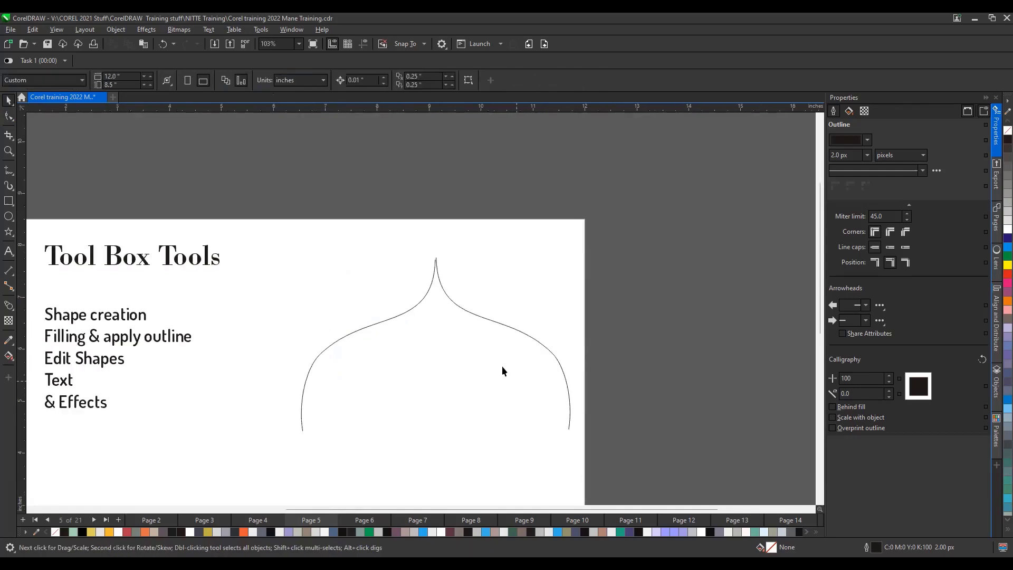
Step: Blend the left dome curve into the right one with 30 steps and deselect the blend
{"action": "left_click", "coordinate": [8, 305]}
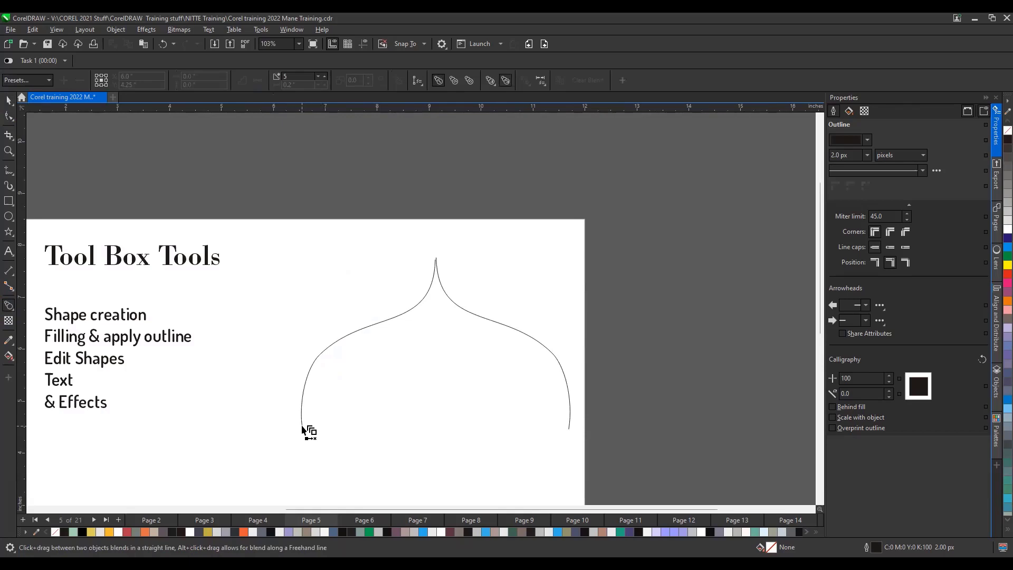
{"action": "mouse_move", "coordinate": [308, 429]}
{"action": "left_mouse_down"}
{"action": "mouse_move", "coordinate": [496, 442]}
{"action": "mouse_move", "coordinate": [552, 358]}
{"action": "mouse_move", "coordinate": [515, 342]}
{"action": "mouse_move", "coordinate": [468, 343]}
{"action": "mouse_move", "coordinate": [465, 355]}
{"action": "mouse_move", "coordinate": [547, 344]}
{"action": "mouse_move", "coordinate": [543, 353]}
{"action": "mouse_move", "coordinate": [473, 343]}
{"action": "mouse_move", "coordinate": [480, 320]}
{"action": "left_mouse_up"}
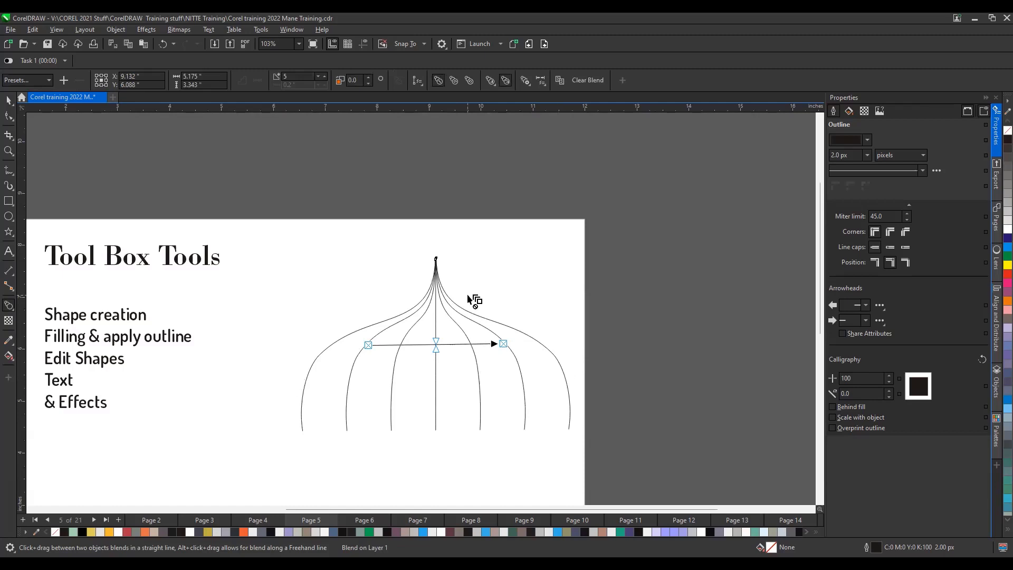
{"action": "left_click", "coordinate": [311, 77]}
{"action": "type", "text": "30"}
{"action": "key", "text": "Return"}
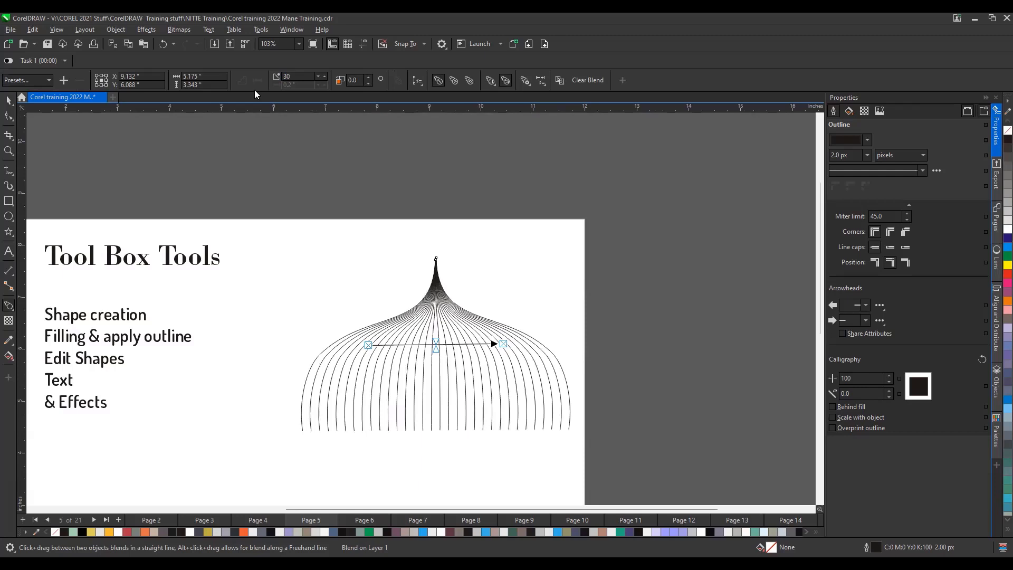
{"action": "left_click", "coordinate": [9, 100]}
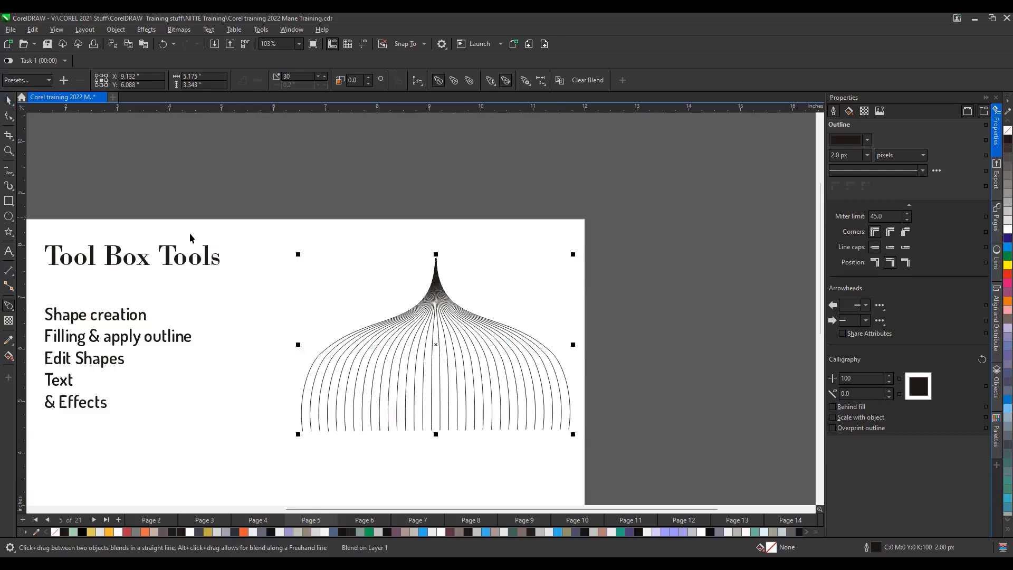
{"action": "left_click", "coordinate": [303, 456]}
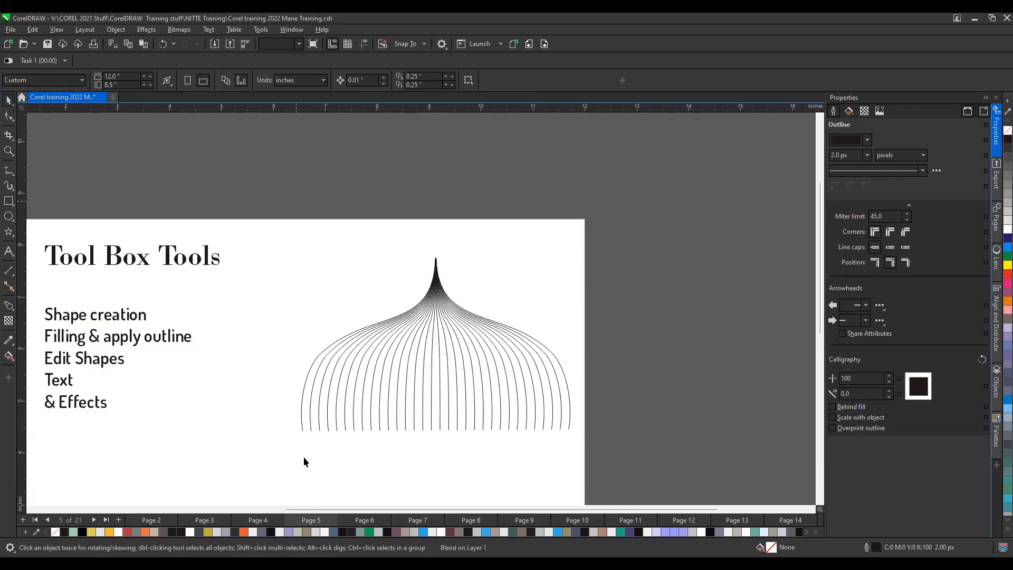
Step: Give the blend's left control curve a red outline (M100 Y100) and deselect it
{"action": "left_click", "coordinate": [302, 429]}
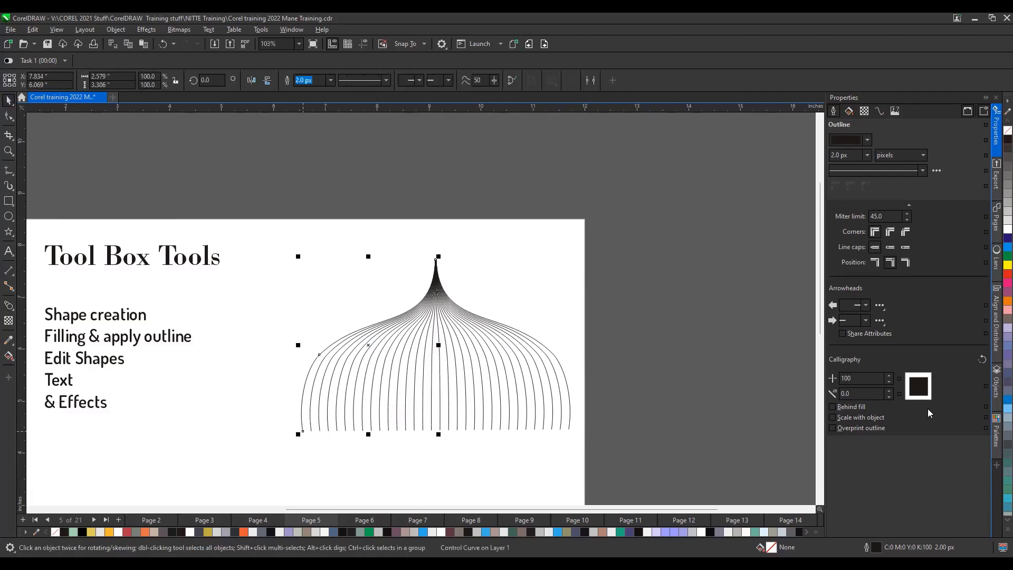
{"action": "right_click", "coordinate": [1008, 274]}
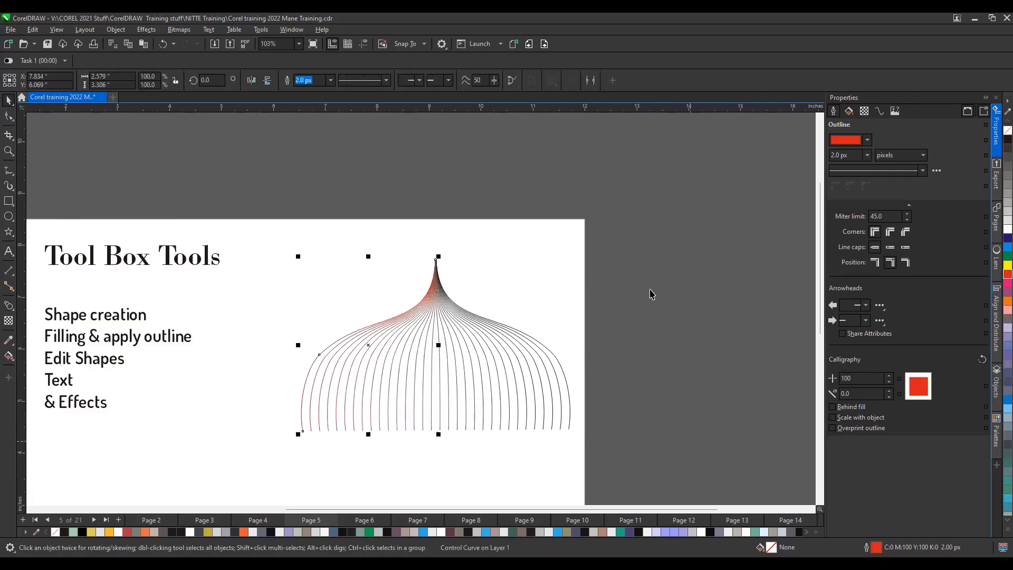
{"action": "left_click", "coordinate": [489, 270]}
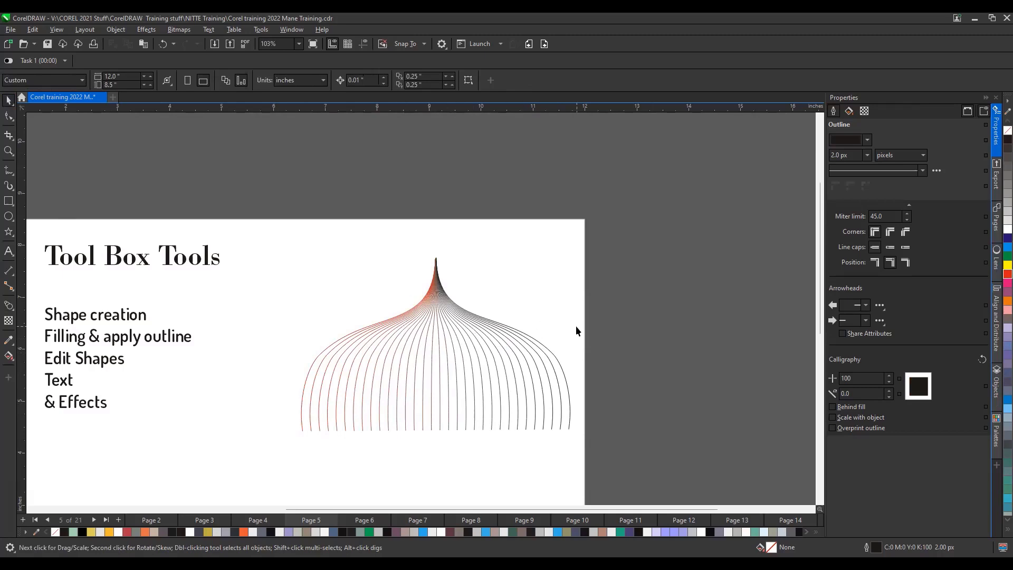
Step: Pull the lower segment of the red control curve inward by adding a node to it
{"action": "key", "text": "F10"}
{"action": "scroll", "coordinate": [312, 386], "scroll_direction": "up", "scroll_amount": 2}
{"action": "left_click", "coordinate": [299, 383]}
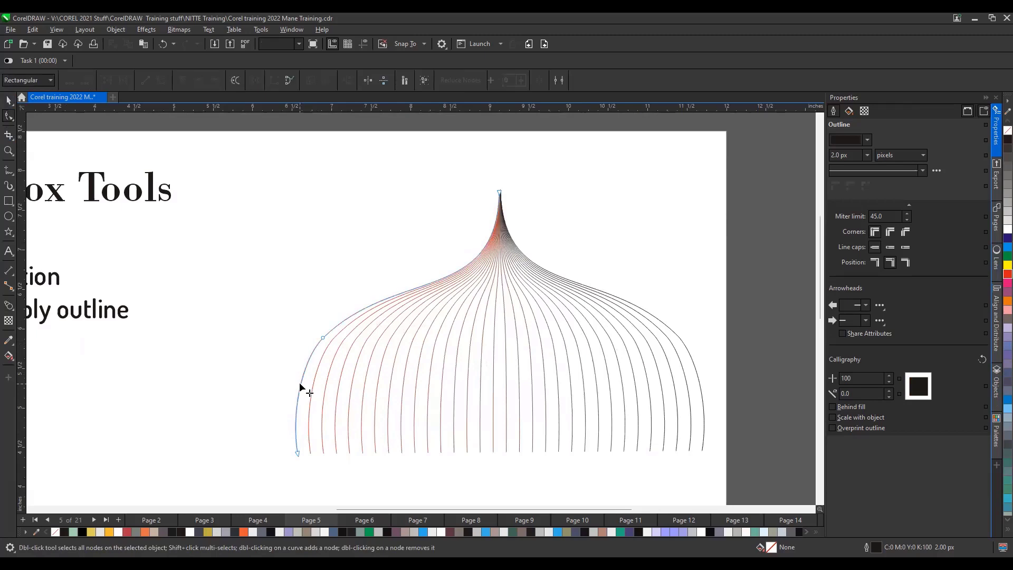
{"action": "mouse_move", "coordinate": [300, 383]}
{"action": "left_mouse_down"}
{"action": "mouse_move", "coordinate": [208, 363]}
{"action": "mouse_move", "coordinate": [235, 380]}
{"action": "mouse_move", "coordinate": [359, 399]}
{"action": "left_mouse_up"}
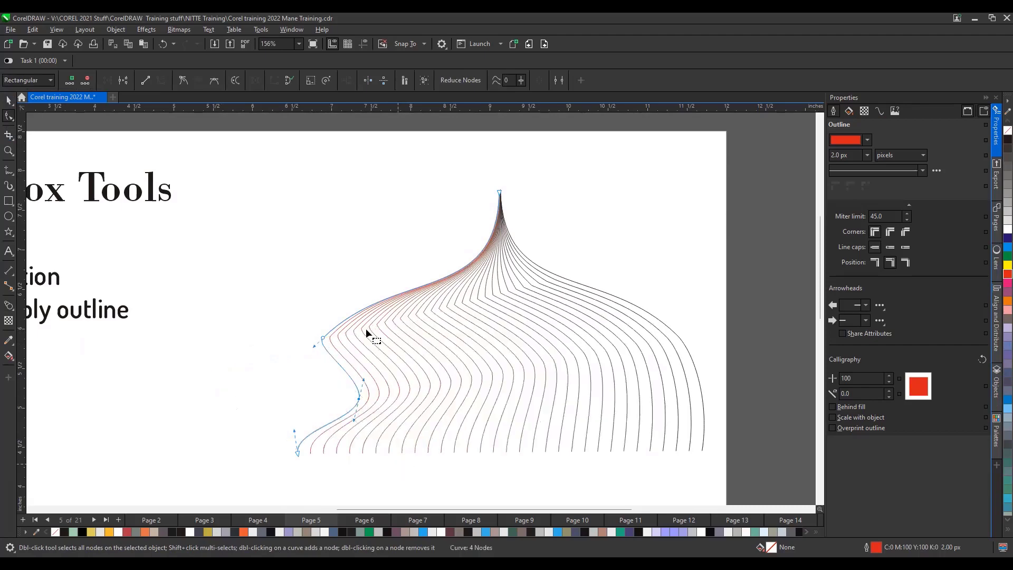
Step: Reshape the red control curve by moving its bottom end down and inward, the middle node outward, and the upper node upward
{"action": "scroll", "coordinate": [363, 338], "scroll_direction": "down", "scroll_amount": 2}
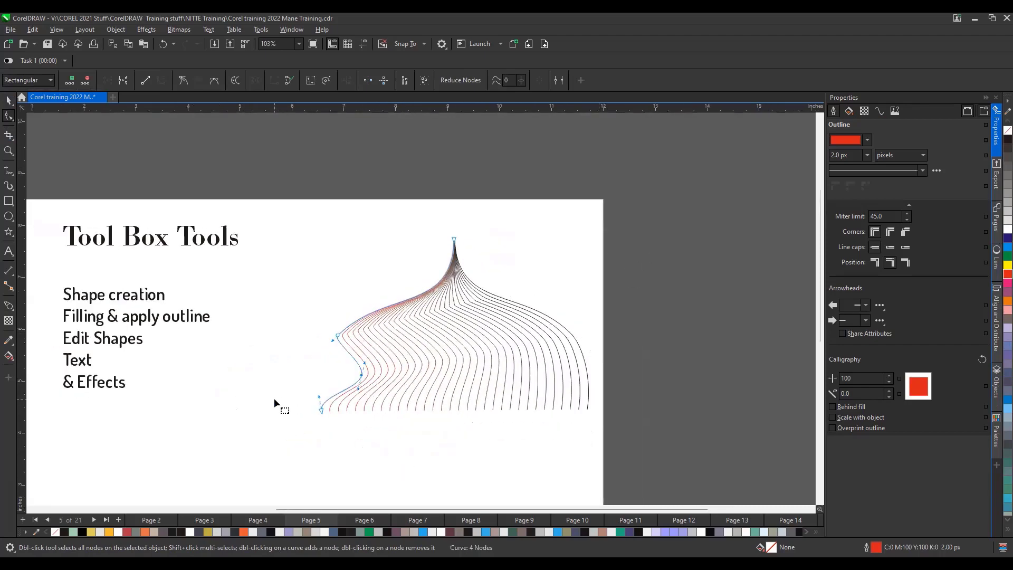
{"action": "left_click_drag", "start_coordinate": [321, 410], "coordinate": [379, 487]}
{"action": "scroll", "coordinate": [384, 416], "scroll_direction": "down", "scroll_amount": 1}
{"action": "left_click_drag", "start_coordinate": [368, 387], "coordinate": [298, 390]}
{"action": "left_click_drag", "start_coordinate": [350, 354], "coordinate": [337, 303]}
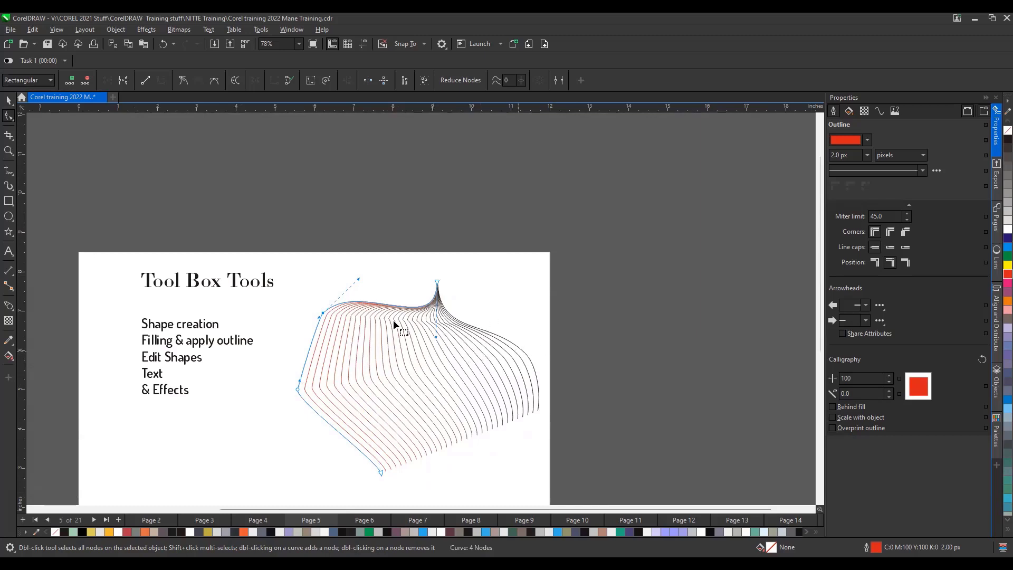
Step: Draw a long freehand wave about 15.7 by 2.4 inches above the page, extending past its right edge
{"action": "scroll", "coordinate": [189, 291], "scroll_direction": "down", "scroll_amount": 2}
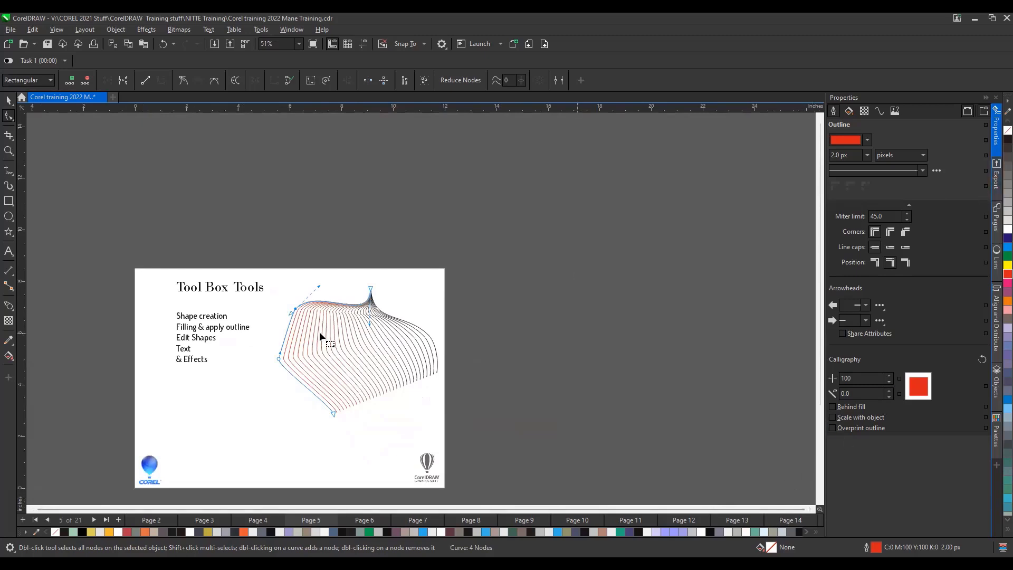
{"action": "scroll", "coordinate": [353, 361], "scroll_direction": "up", "scroll_amount": 1}
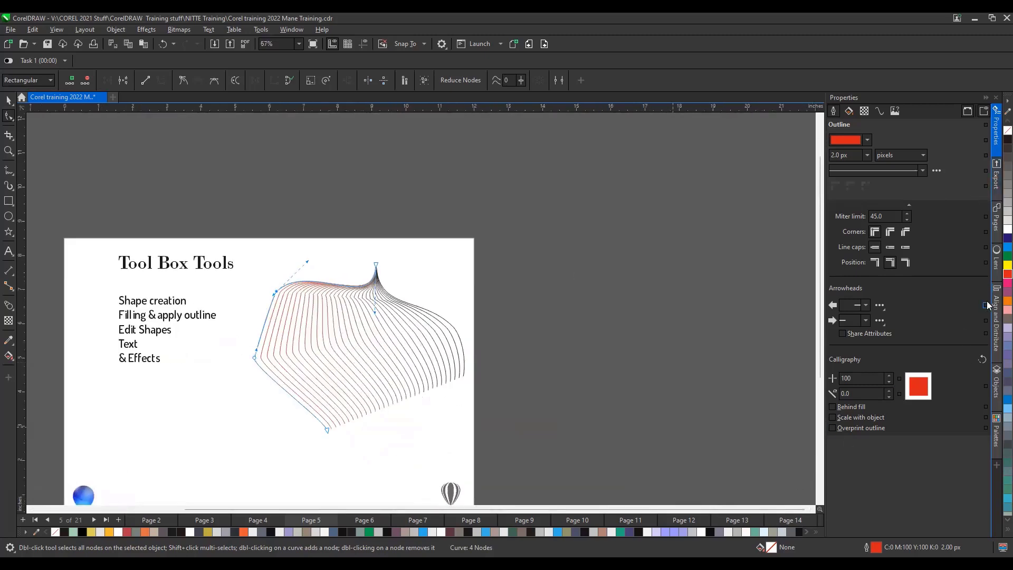
{"action": "scroll", "coordinate": [465, 306], "scroll_direction": "down", "scroll_amount": 1}
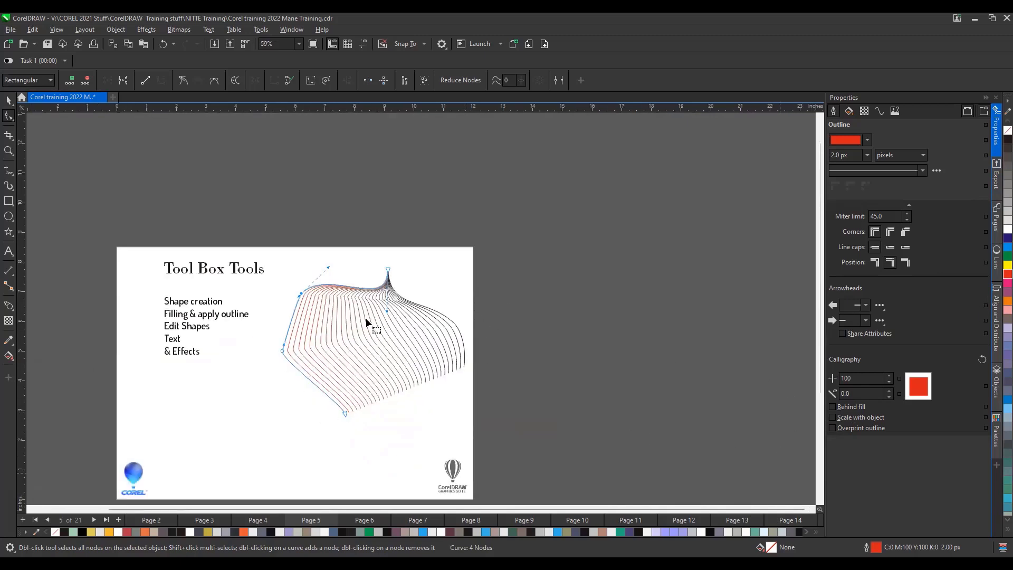
{"action": "left_click", "coordinate": [9, 100]}
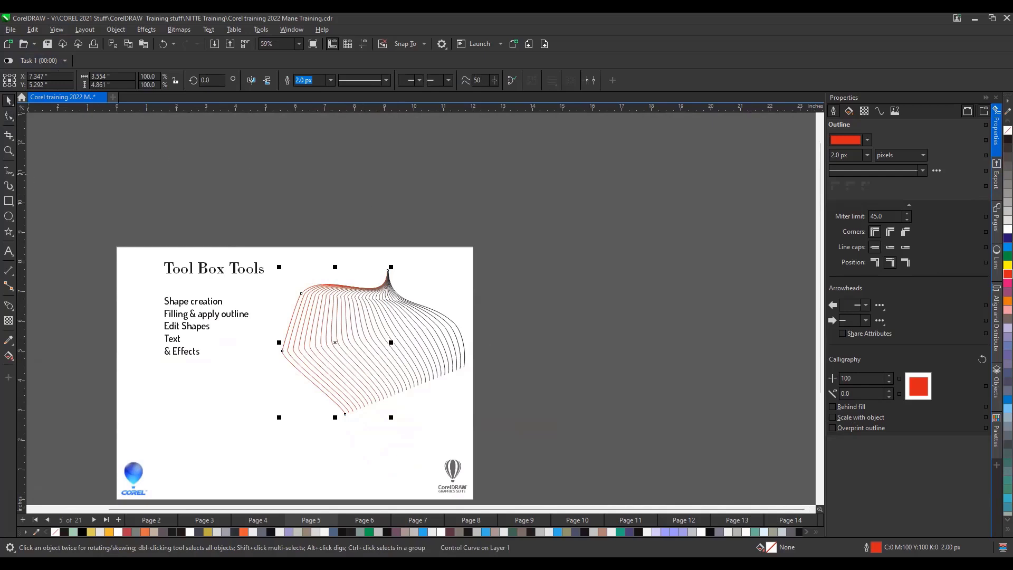
{"action": "left_click", "coordinate": [9, 170]}
{"action": "mouse_move", "coordinate": [254, 226]}
{"action": "left_mouse_down"}
{"action": "mouse_move", "coordinate": [274, 206]}
{"action": "mouse_move", "coordinate": [438, 201]}
{"action": "mouse_move", "coordinate": [619, 224]}
{"action": "mouse_move", "coordinate": [722, 160]}
{"action": "left_mouse_up"}
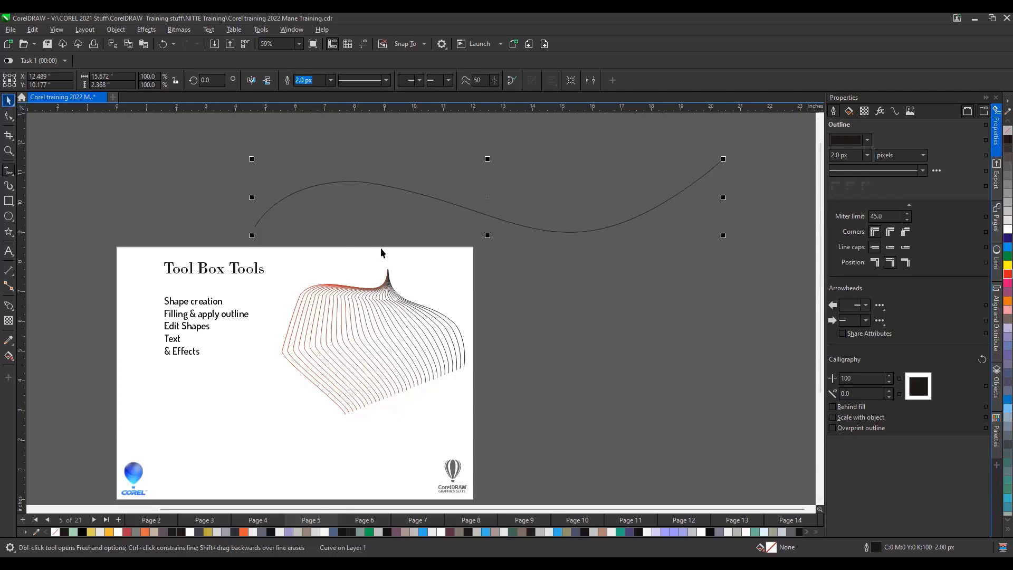
Step: Copy the wave to about X 13.84, Y 8.52 inches and flip the copy vertically so the two curves cross
{"action": "key", "text": "space"}
{"action": "left_click_drag", "start_coordinate": [515, 222], "coordinate": [555, 274]}
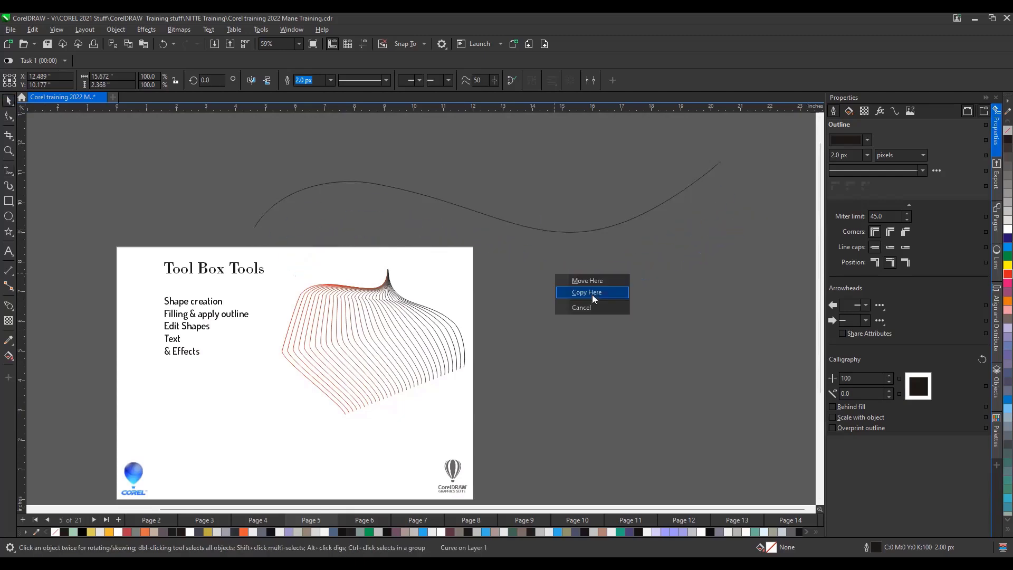
{"action": "left_click", "coordinate": [592, 294]}
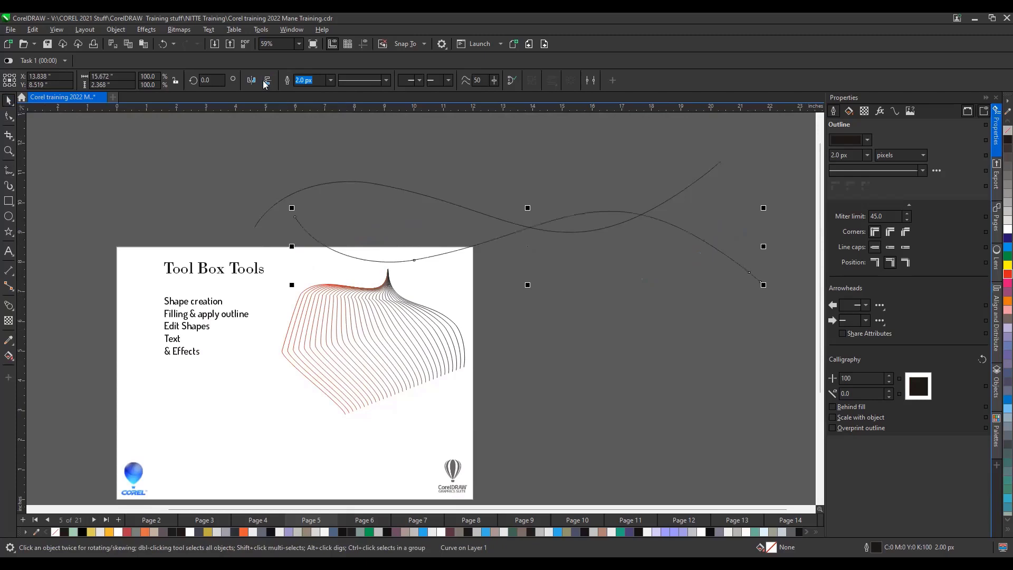
Step: Blend the two crossing wave curves with 20 steps and deselect the blend
{"action": "left_click", "coordinate": [9, 306]}
{"action": "left_click_drag", "start_coordinate": [422, 260], "coordinate": [527, 231]}
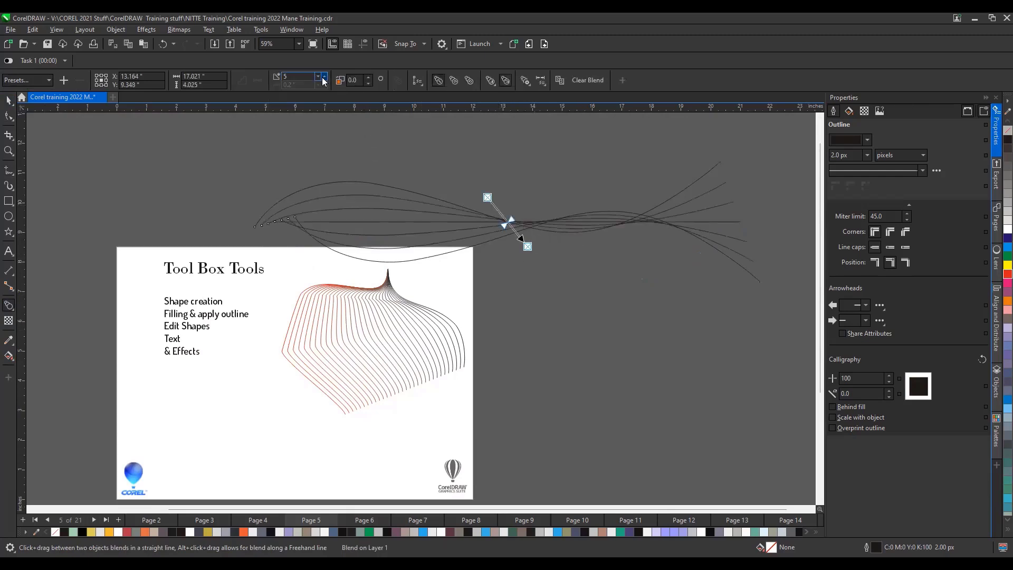
{"action": "left_click_drag", "start_coordinate": [304, 76], "coordinate": [252, 79]}
{"action": "type", "text": "20"}
{"action": "key", "text": "Return"}
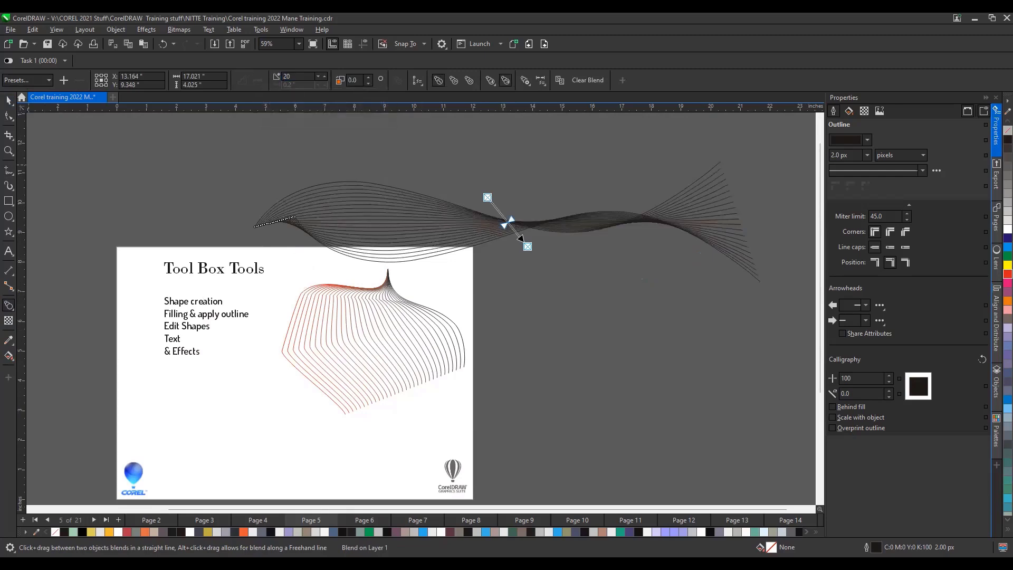
{"action": "left_click", "coordinate": [8, 100]}
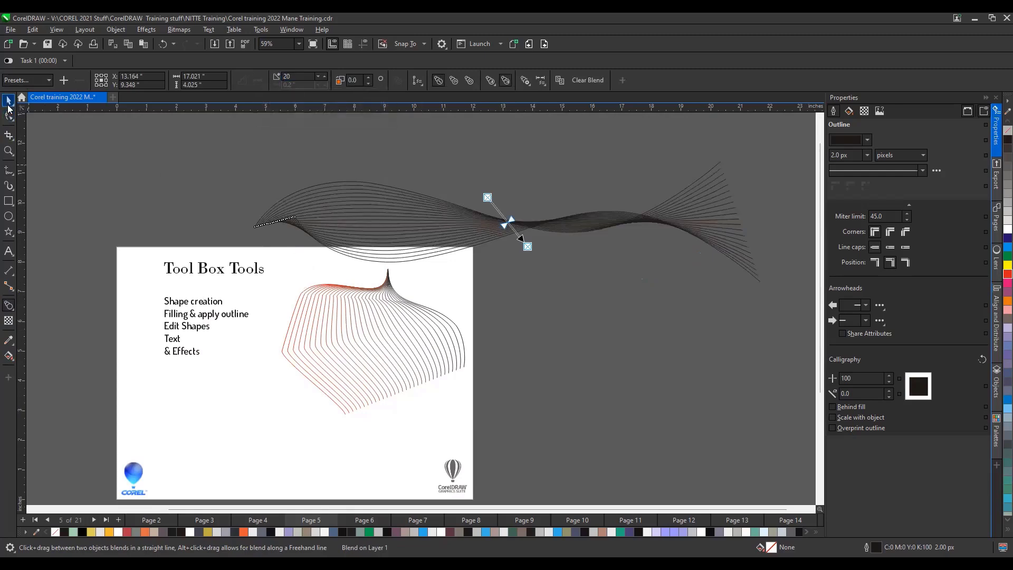
{"action": "left_click", "coordinate": [597, 301]}
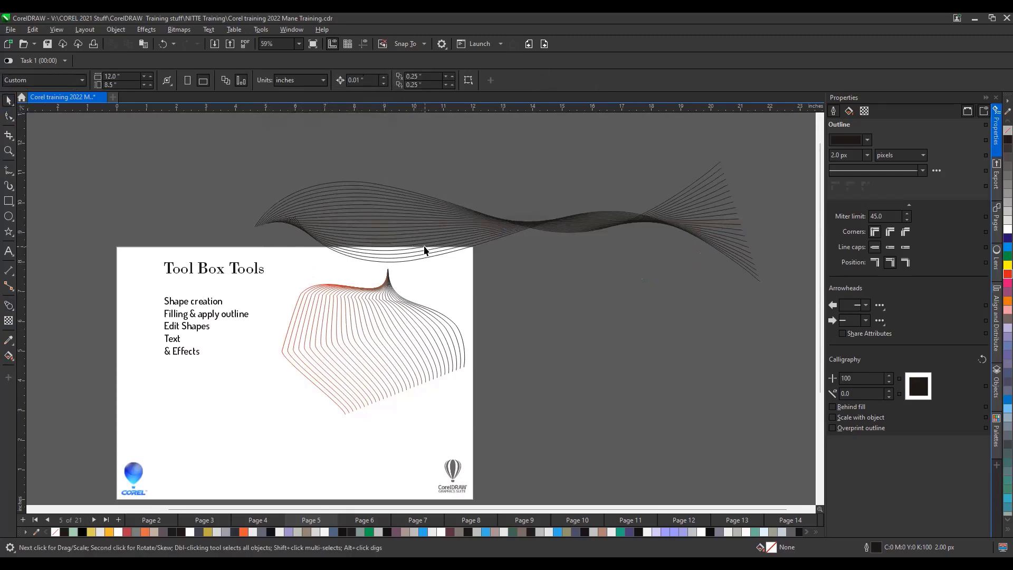
Step: Reshape the blend's lower control curve by moving its start node outward and down and bending the node's handle upward
{"action": "left_click", "coordinate": [380, 265]}
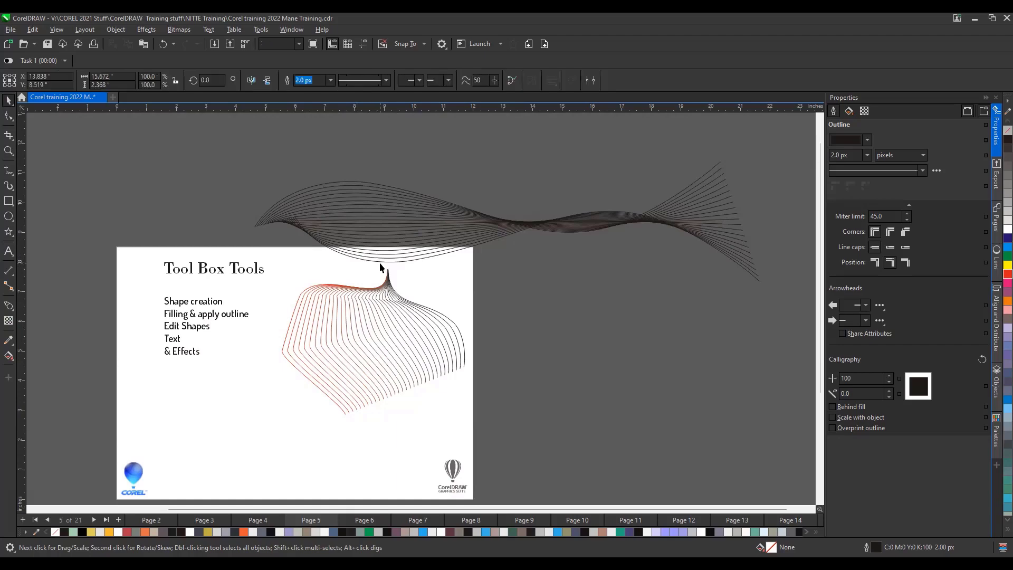
{"action": "scroll", "coordinate": [342, 248], "scroll_direction": "up", "scroll_amount": 2}
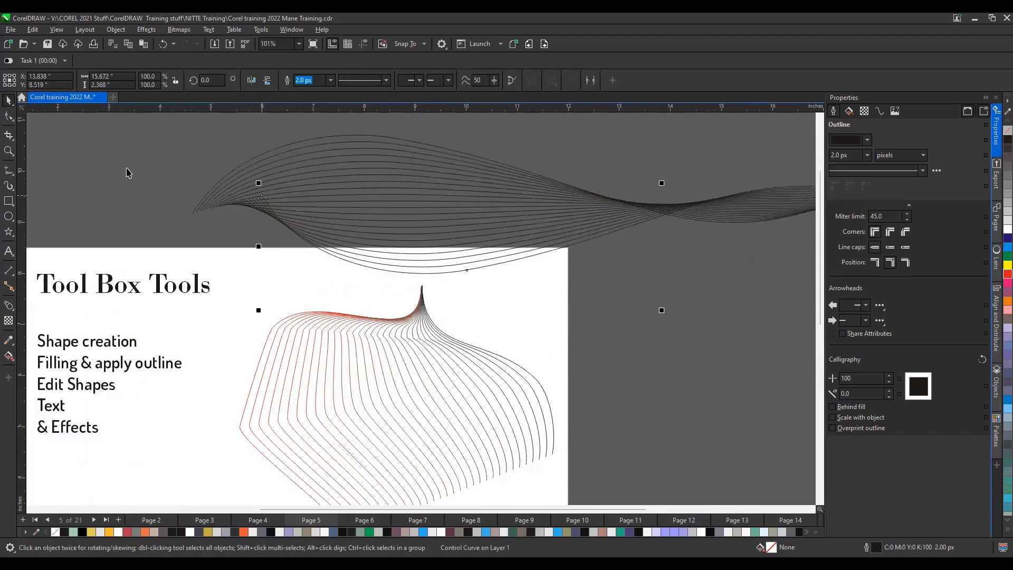
{"action": "left_click", "coordinate": [9, 116]}
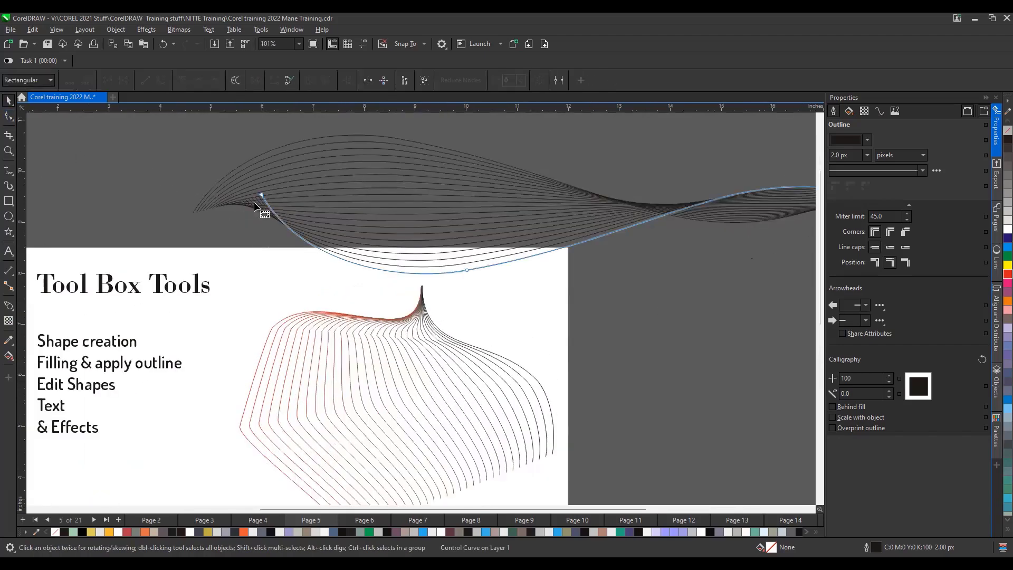
{"action": "left_click_drag", "start_coordinate": [261, 196], "coordinate": [191, 228]}
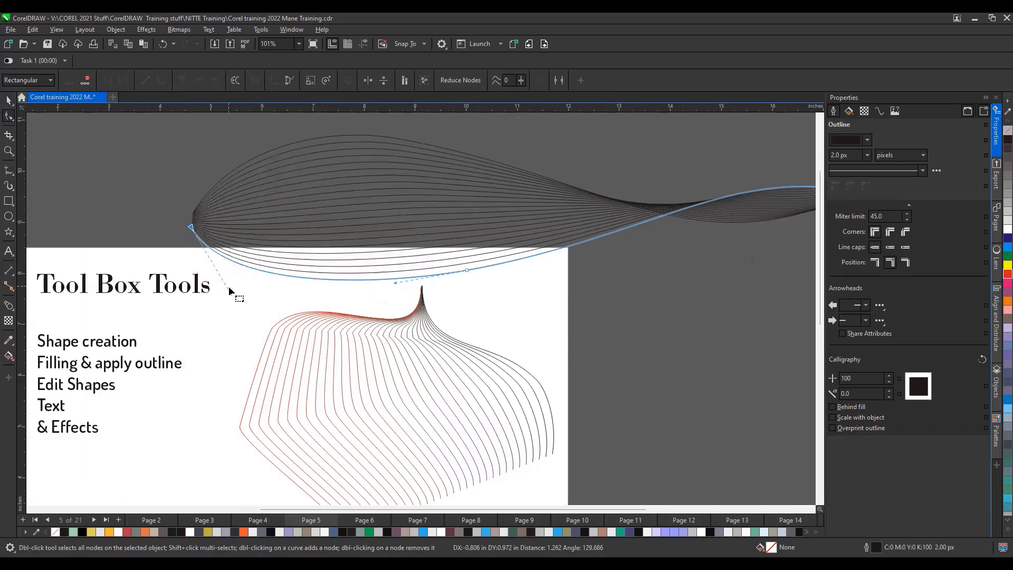
{"action": "left_click_drag", "start_coordinate": [252, 232], "coordinate": [268, 167]}
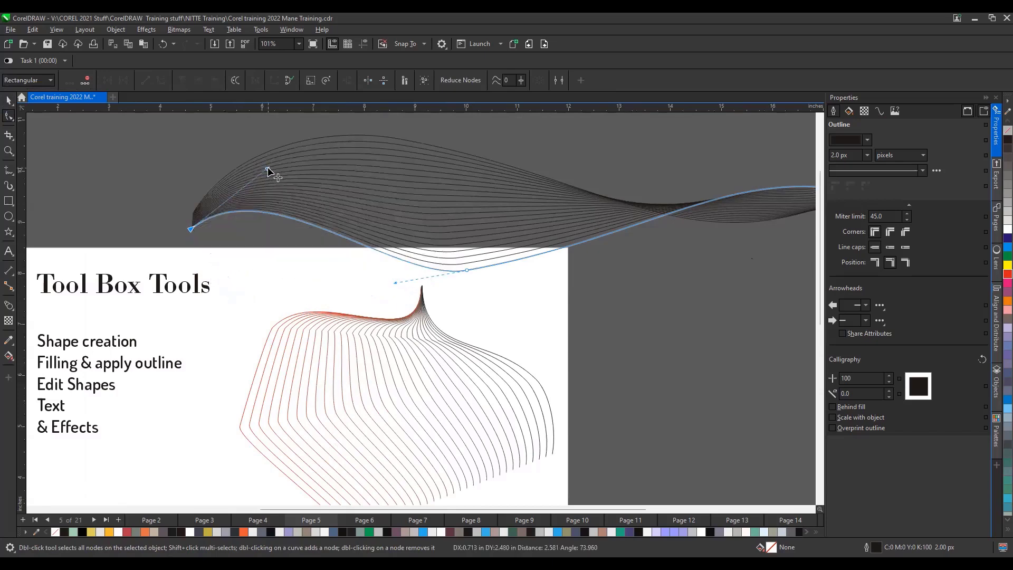
{"action": "scroll", "coordinate": [293, 275], "scroll_direction": "down", "scroll_amount": 1}
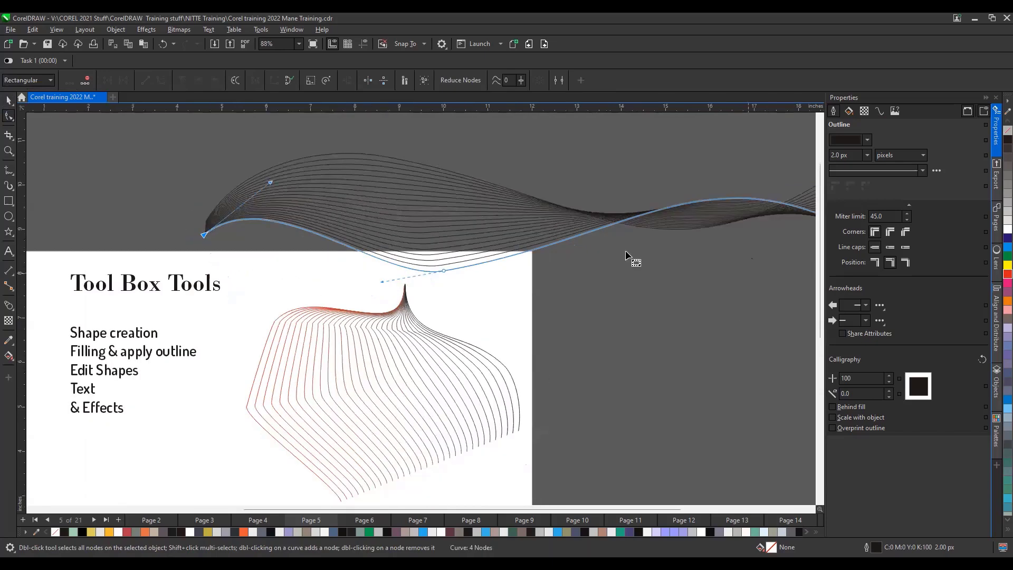
{"action": "scroll", "coordinate": [464, 256], "scroll_direction": "down", "scroll_amount": 1}
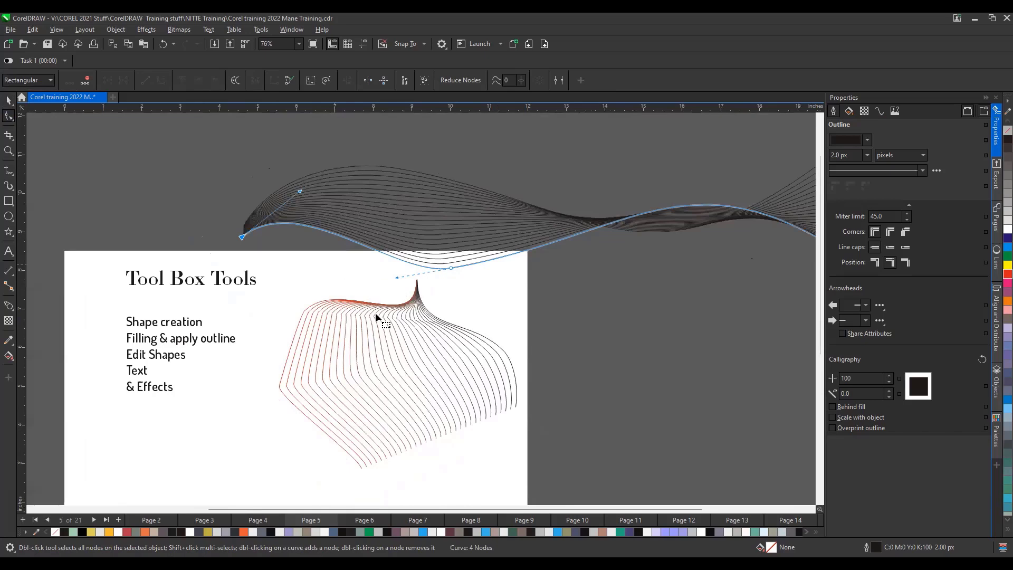
Step: Set the number of steps in the wave blend to 50
{"action": "left_click", "coordinate": [10, 102]}
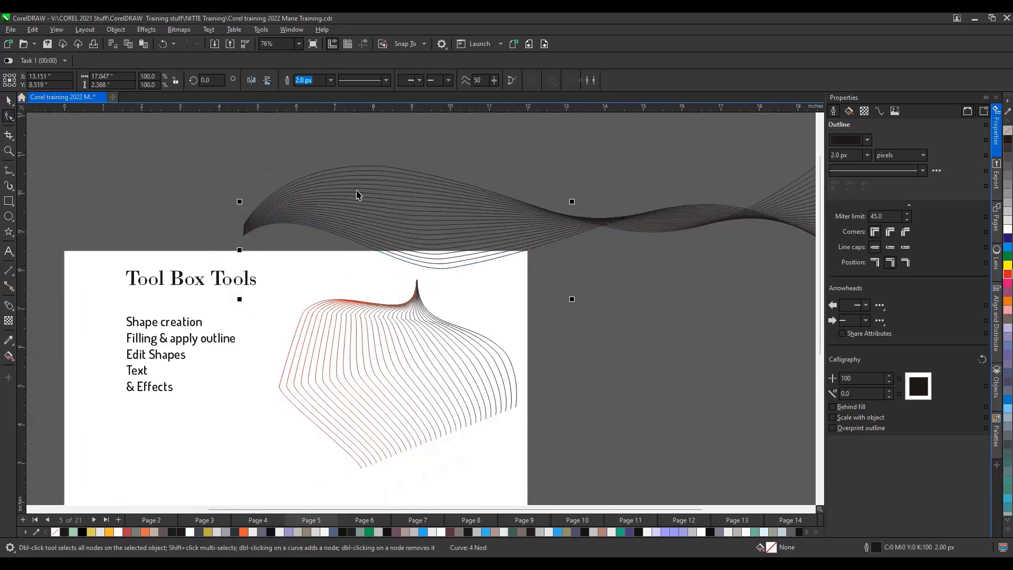
{"action": "left_click", "coordinate": [358, 219]}
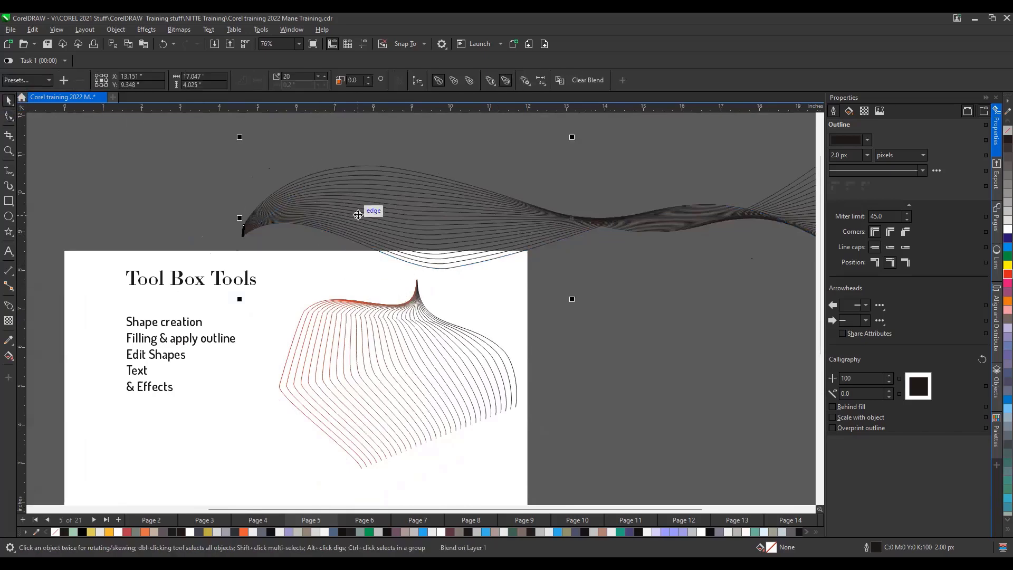
{"action": "double_click", "coordinate": [311, 77]}
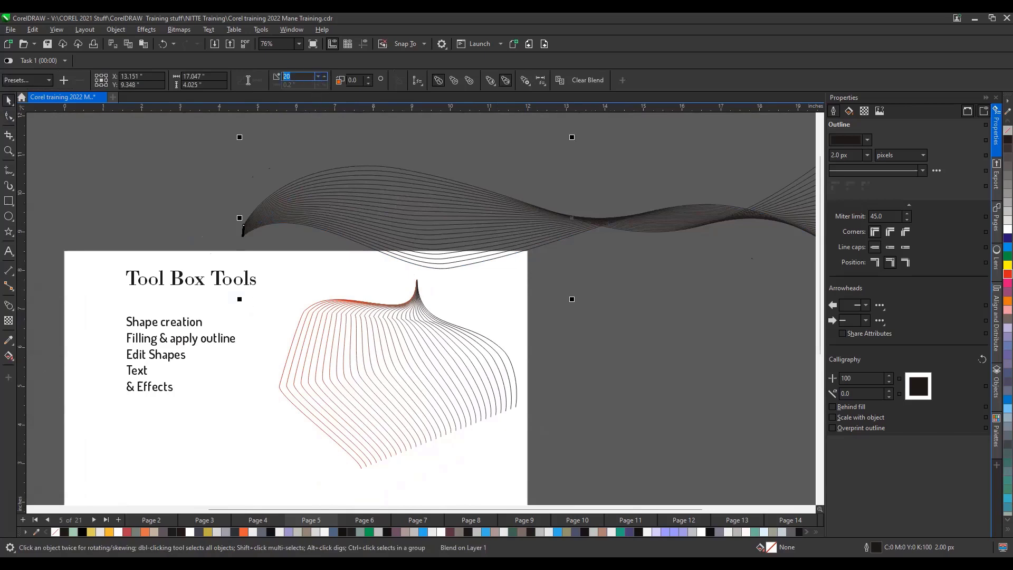
{"action": "type", "text": "50"}
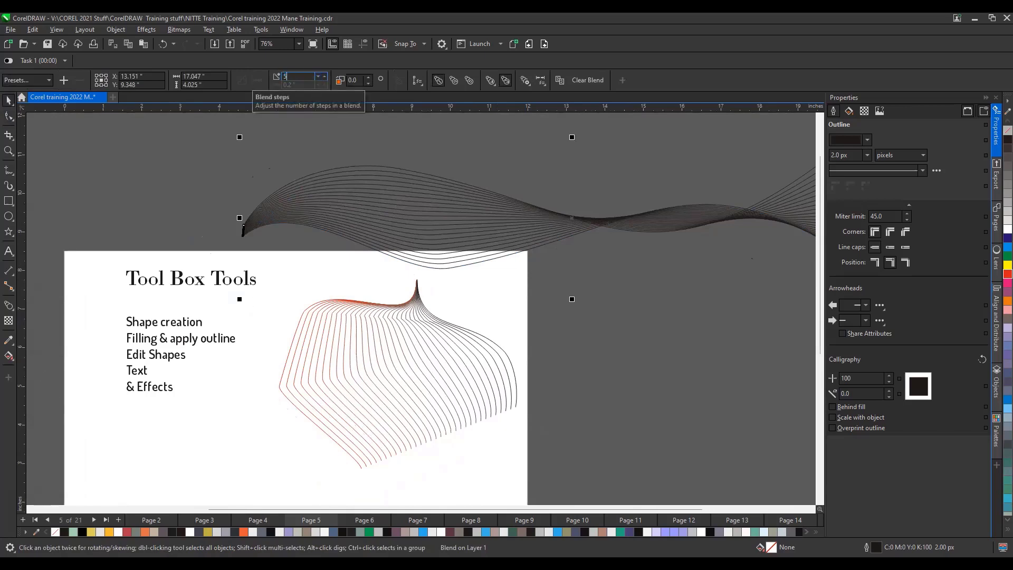
{"action": "key", "text": "Return"}
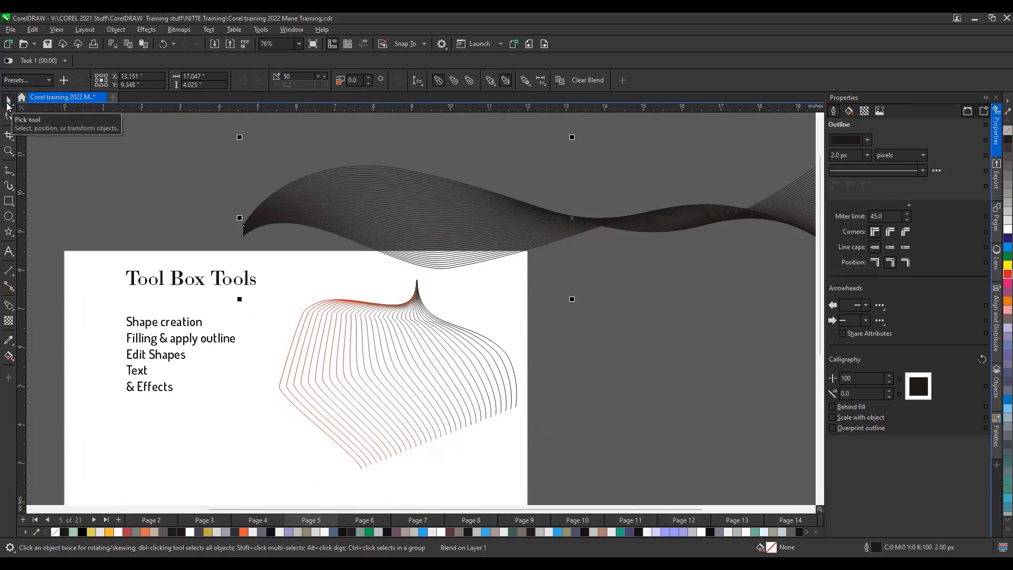
Step: Delete the wave blend and the red-to-black curve blend from the page
{"action": "scroll", "coordinate": [293, 249], "scroll_direction": "down", "scroll_amount": 3}
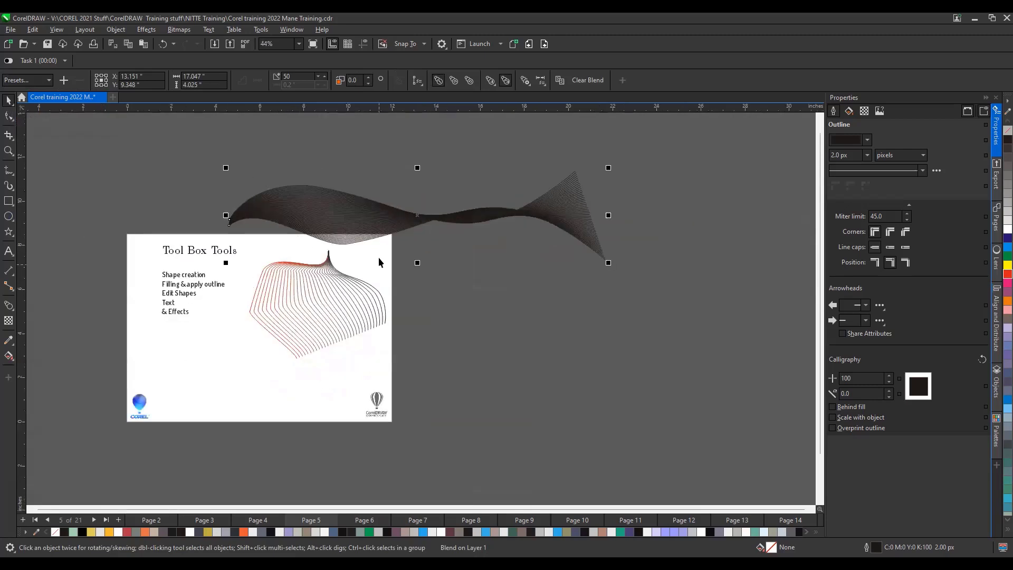
{"action": "key", "text": "Delete"}
{"action": "left_click", "coordinate": [249, 302]}
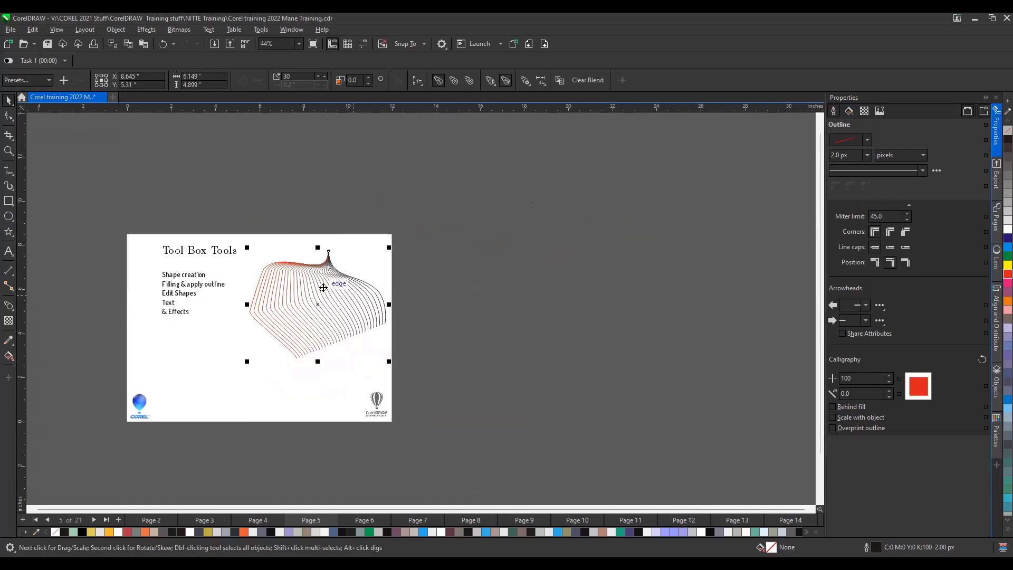
{"action": "key", "text": "Delete"}
Step: Draw a circle about 2.9 inches in diameter beside the text list on the page
{"action": "left_click", "coordinate": [8, 216]}
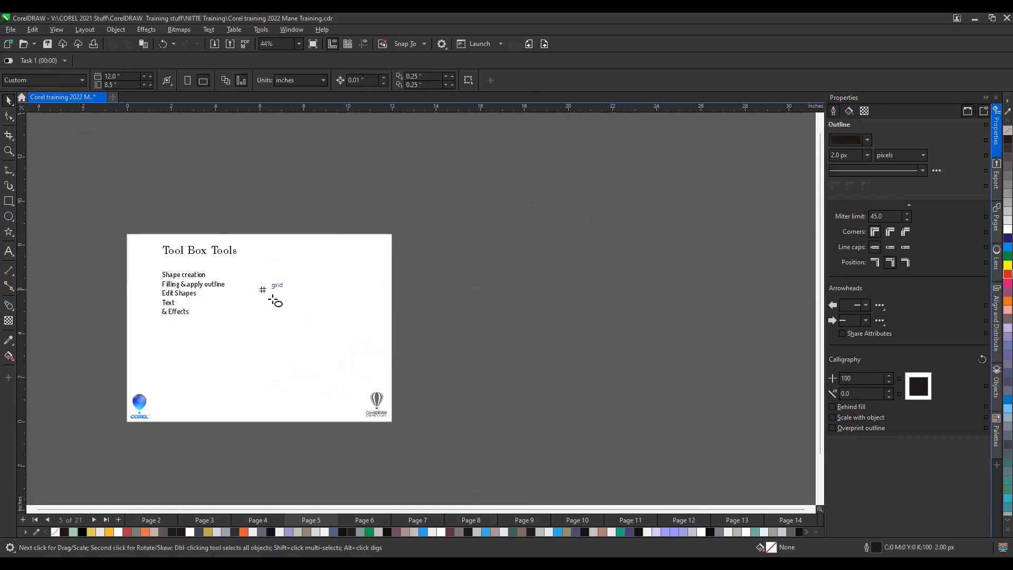
{"action": "mouse_move", "coordinate": [263, 290]}
{"action": "left_mouse_down"}
{"action": "mouse_move", "coordinate": [352, 354]}
{"action": "mouse_move", "coordinate": [335, 297]}
{"action": "mouse_move", "coordinate": [321, 316]}
{"action": "left_mouse_up"}
{"action": "scroll", "coordinate": [311, 330], "scroll_direction": "up", "scroll_amount": 1}
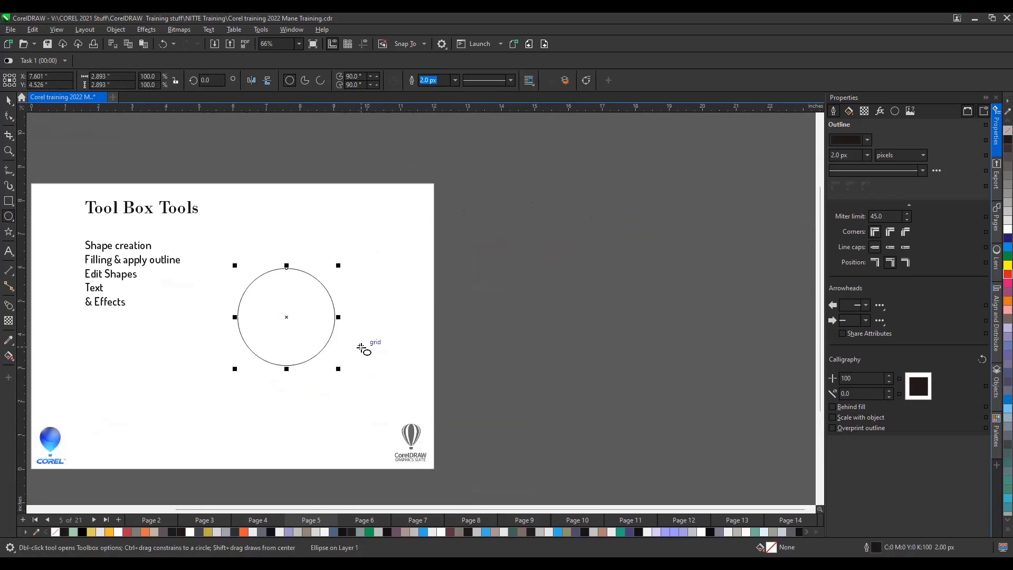
Step: Convert the circle to a pie shape and set its ending angle to 180° to make a semicircle
{"action": "left_click", "coordinate": [9, 216]}
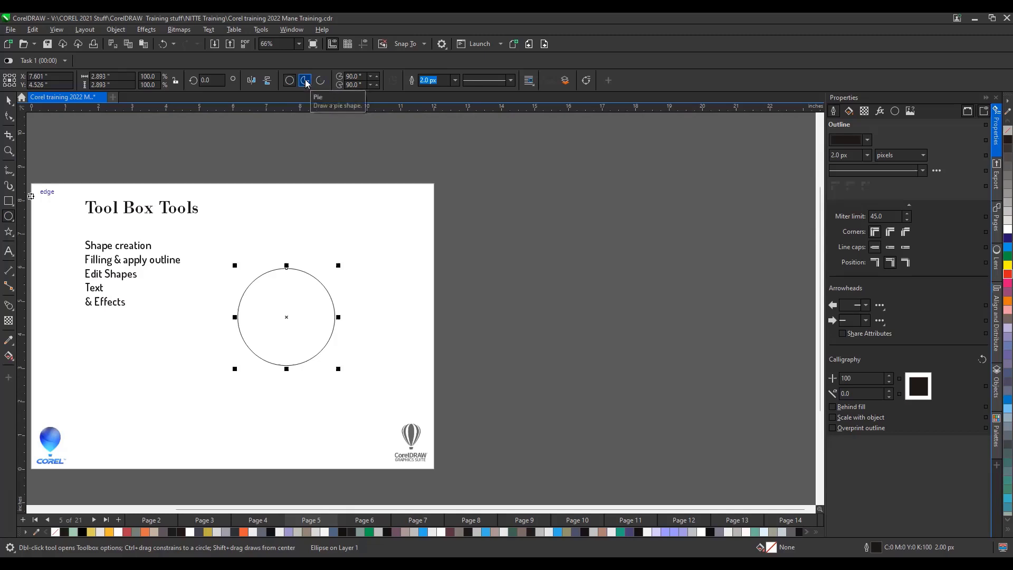
{"action": "left_click", "coordinate": [305, 81]}
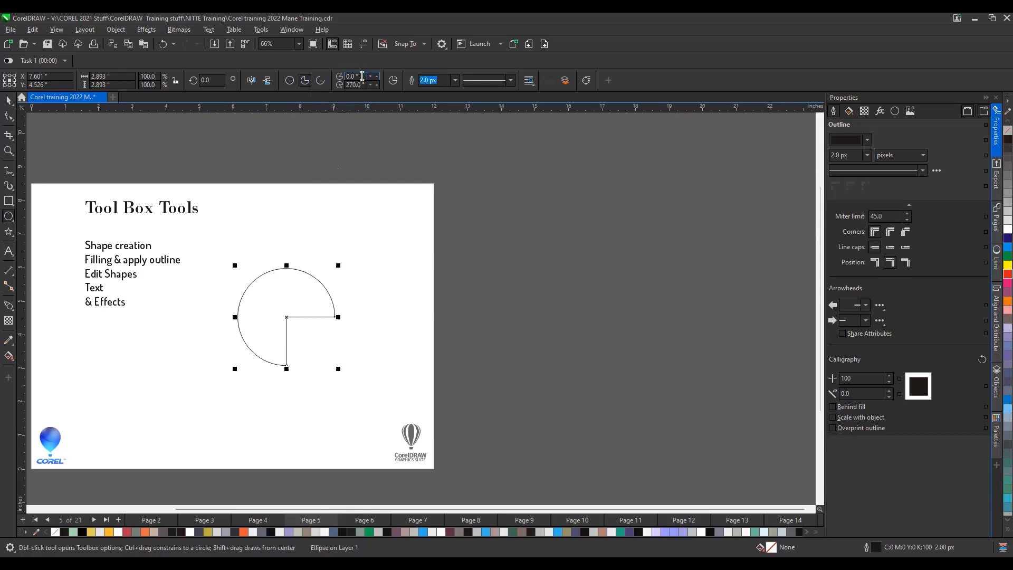
{"action": "left_click_drag", "start_coordinate": [362, 85], "coordinate": [324, 84]}
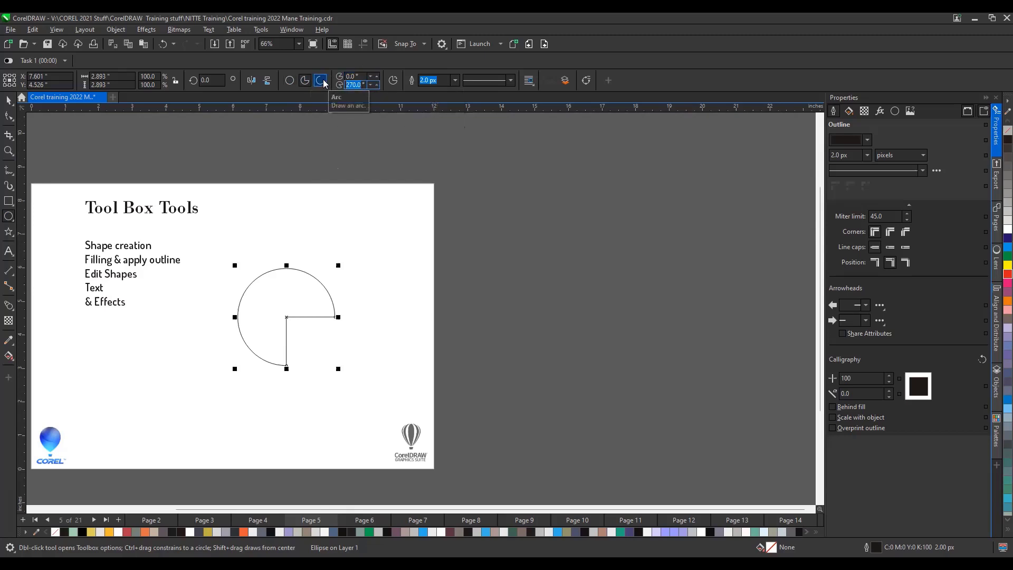
{"action": "type", "text": "180"}
{"action": "key", "text": "Return"}
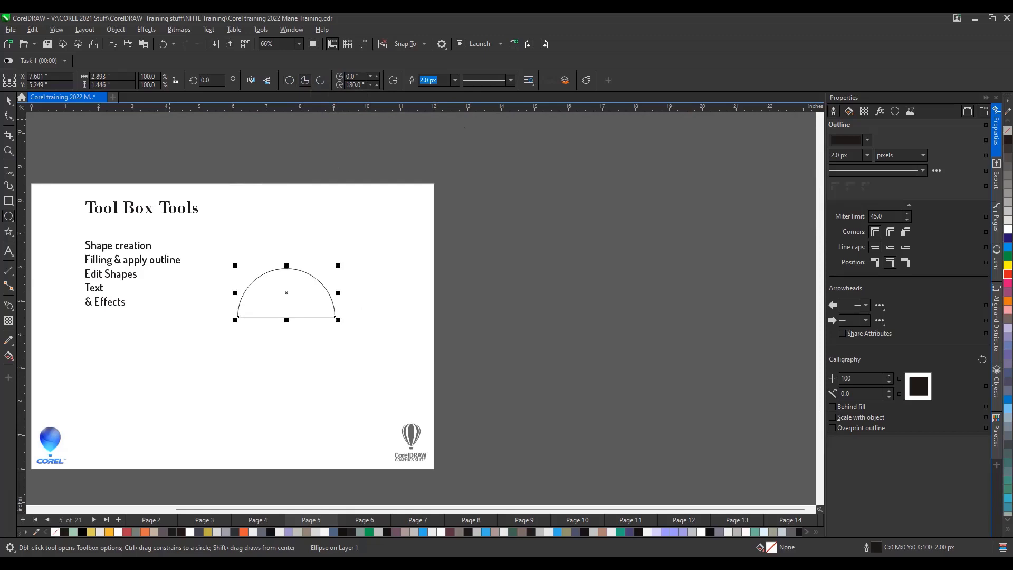
Step: Move the semicircle up the page to about X 7.5, Y 6.84 inches
{"action": "key", "text": "space"}
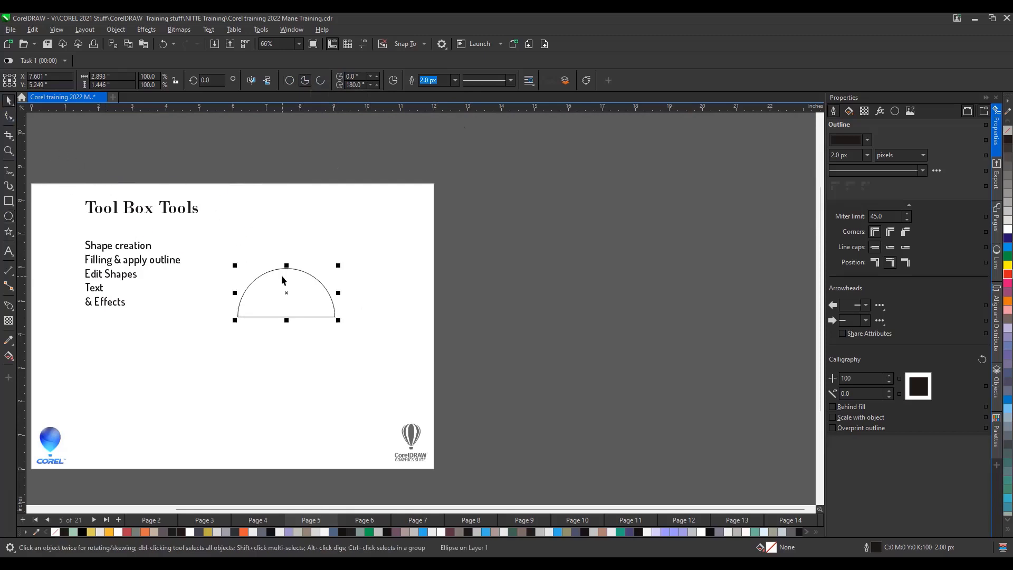
{"action": "left_click", "coordinate": [281, 254]}
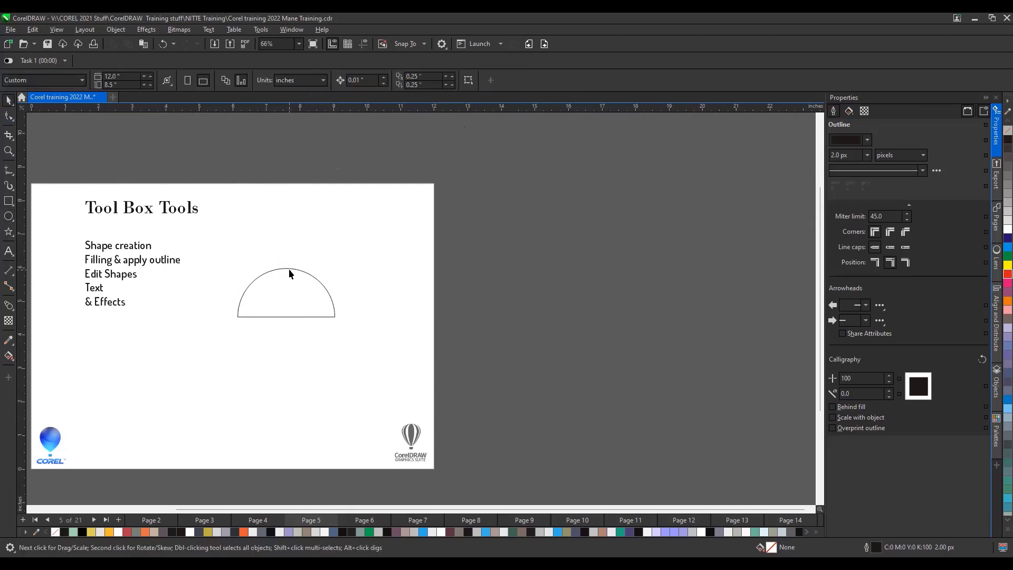
{"action": "left_click_drag", "start_coordinate": [288, 268], "coordinate": [274, 215]}
Step: Draw a 2.75-inch circle below the semicircle and a rectangle about 4.06 by 1.56 inches covering the circle's lower half
{"action": "left_click", "coordinate": [8, 216]}
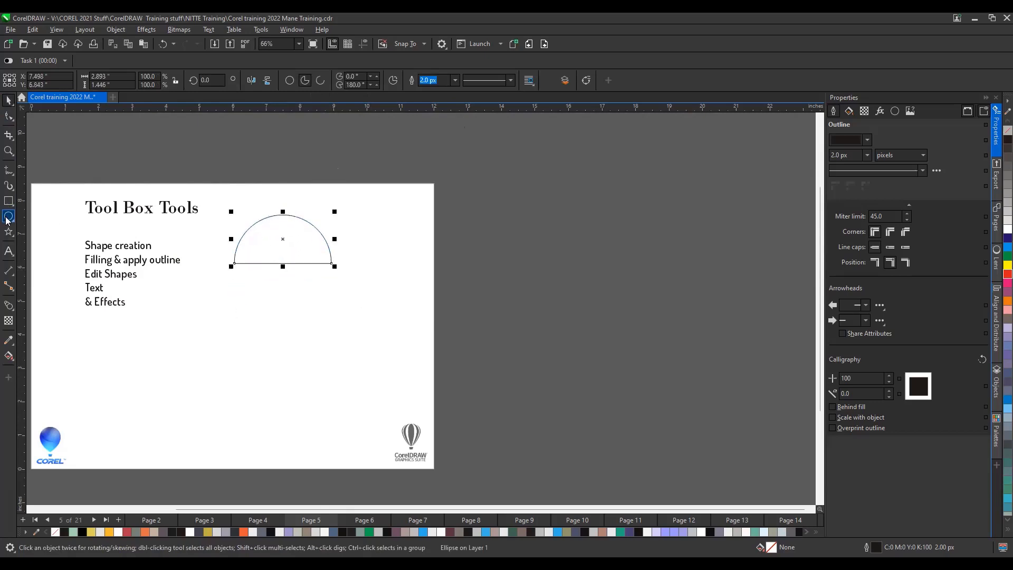
{"action": "left_click_drag", "start_coordinate": [232, 326], "coordinate": [309, 419]}
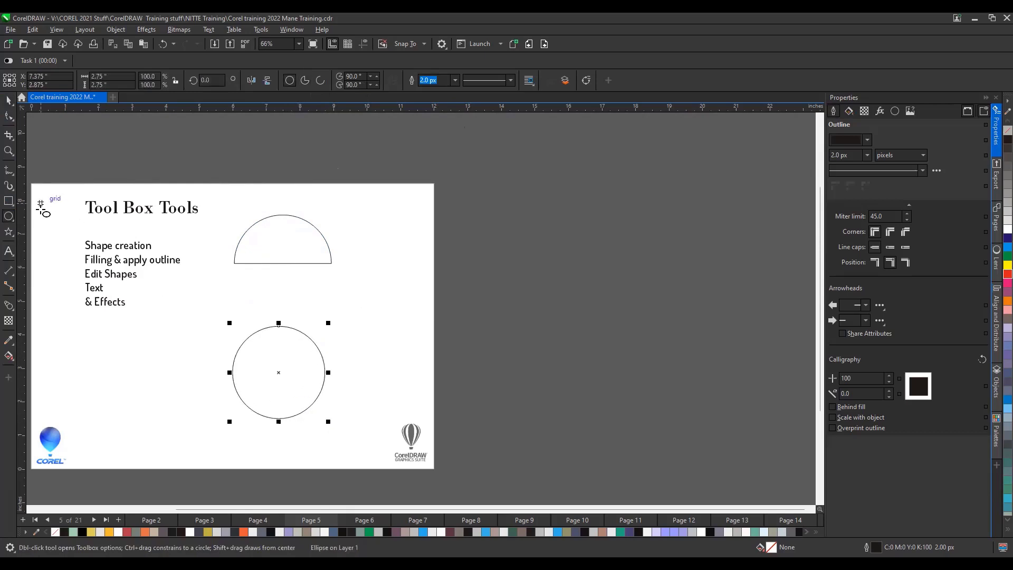
{"action": "left_click", "coordinate": [9, 202]}
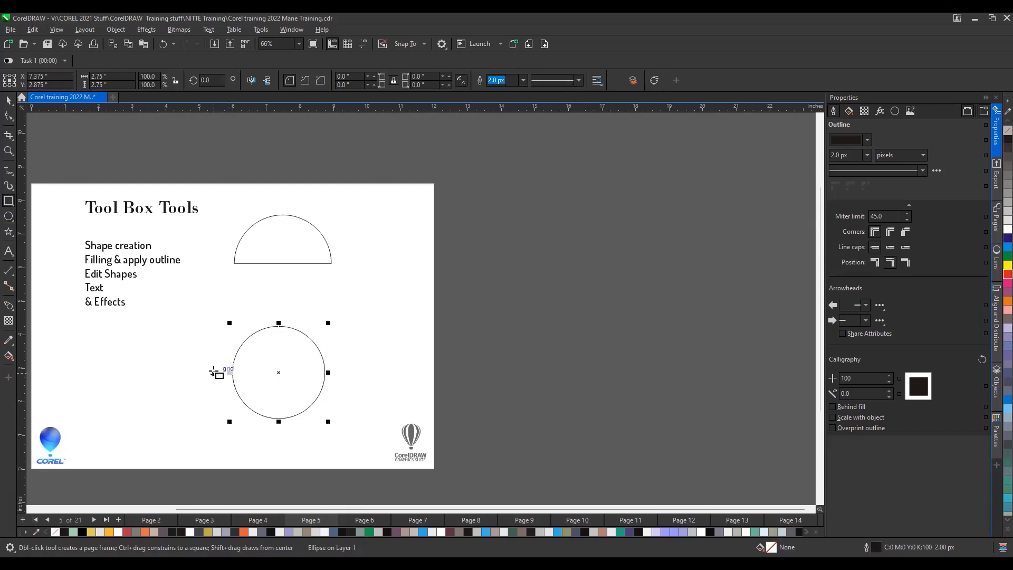
{"action": "left_click_drag", "start_coordinate": [211, 373], "coordinate": [347, 425]}
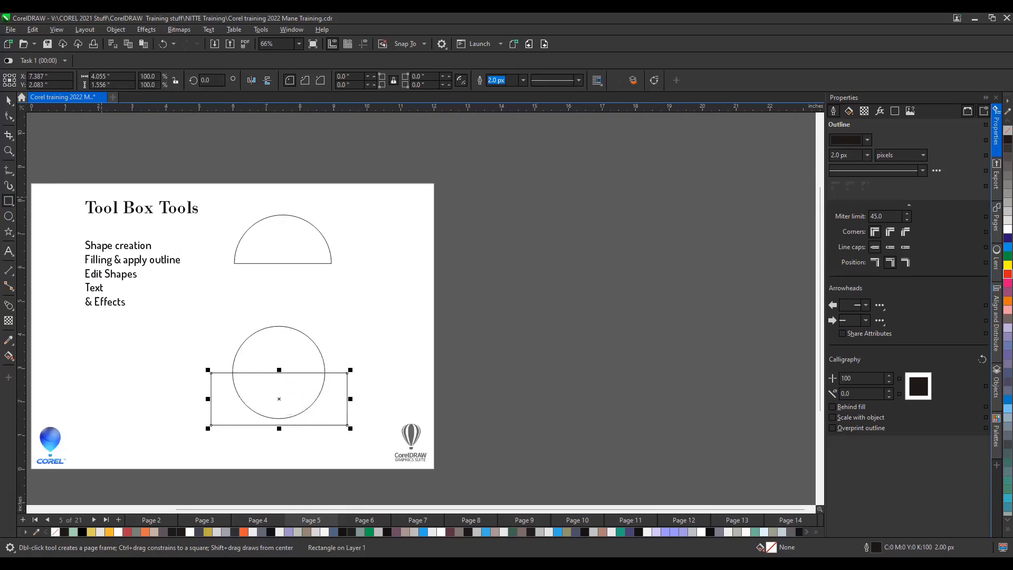
Step: Intersect the circle and rectangle and move the resulting lower semicircle out to about X 10.03, Y 4.71 inches
{"action": "left_click", "coordinate": [9, 100]}
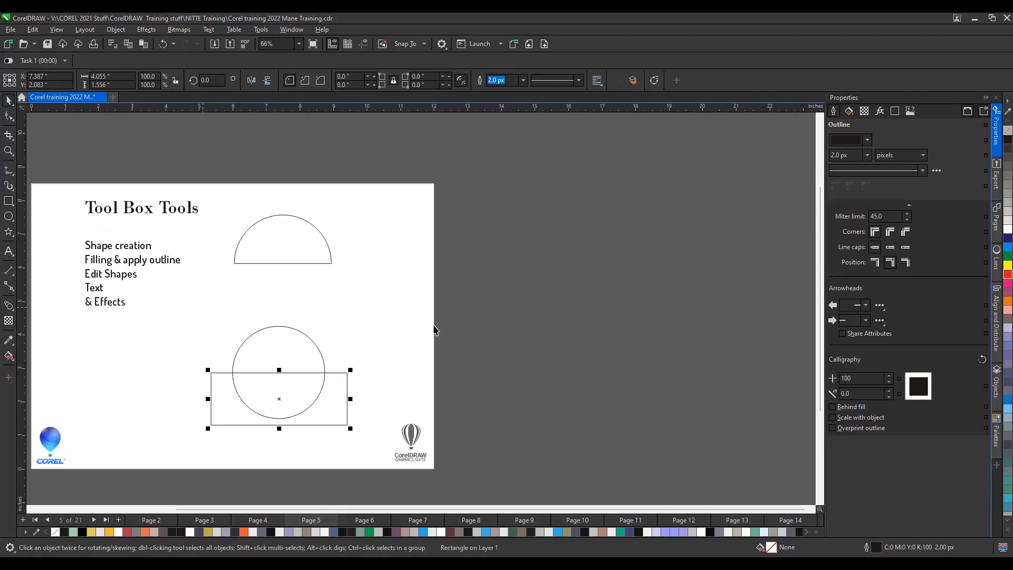
{"action": "left_click_drag", "start_coordinate": [239, 441], "coordinate": [172, 468]}
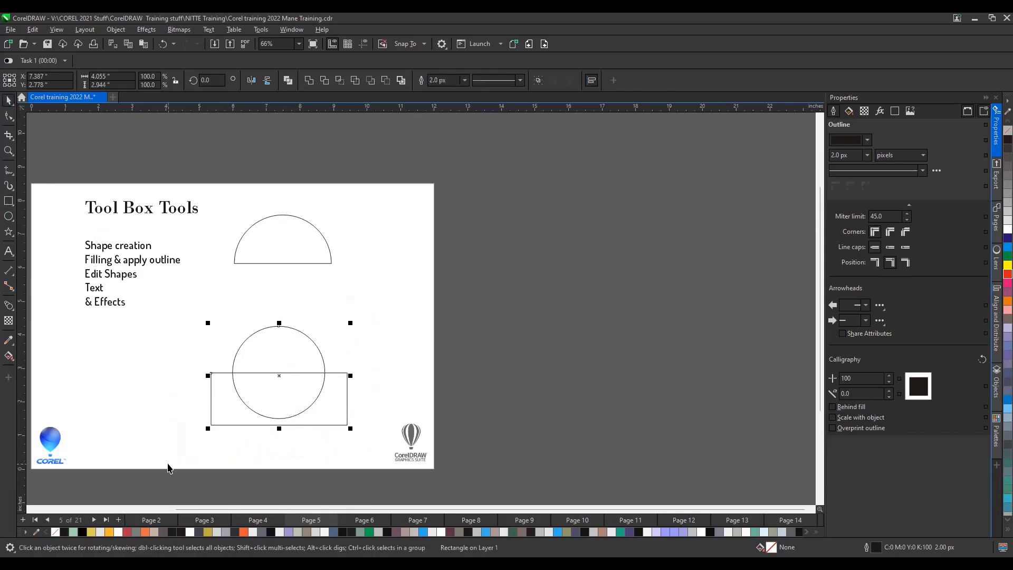
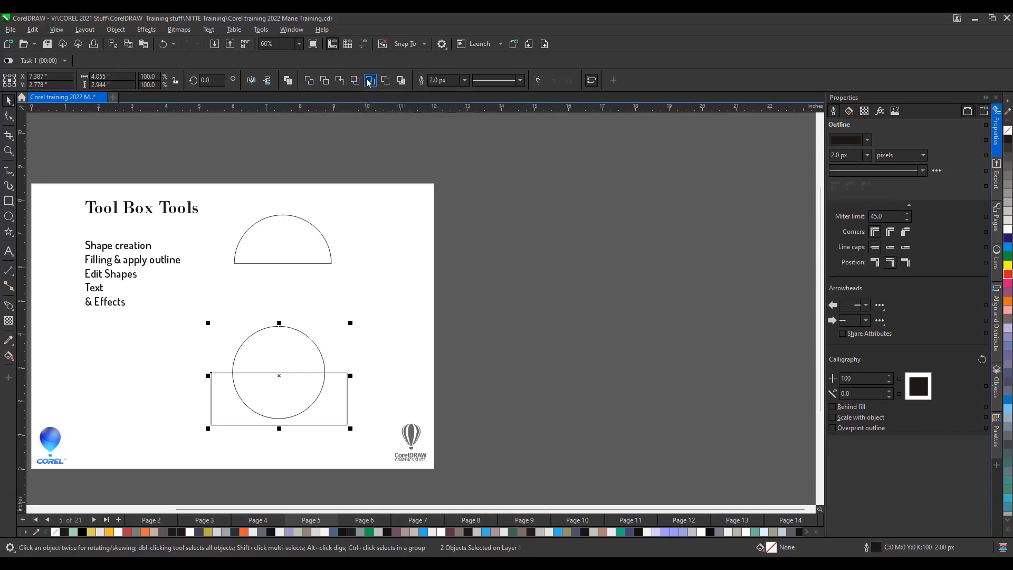
{"action": "left_click", "coordinate": [339, 81]}
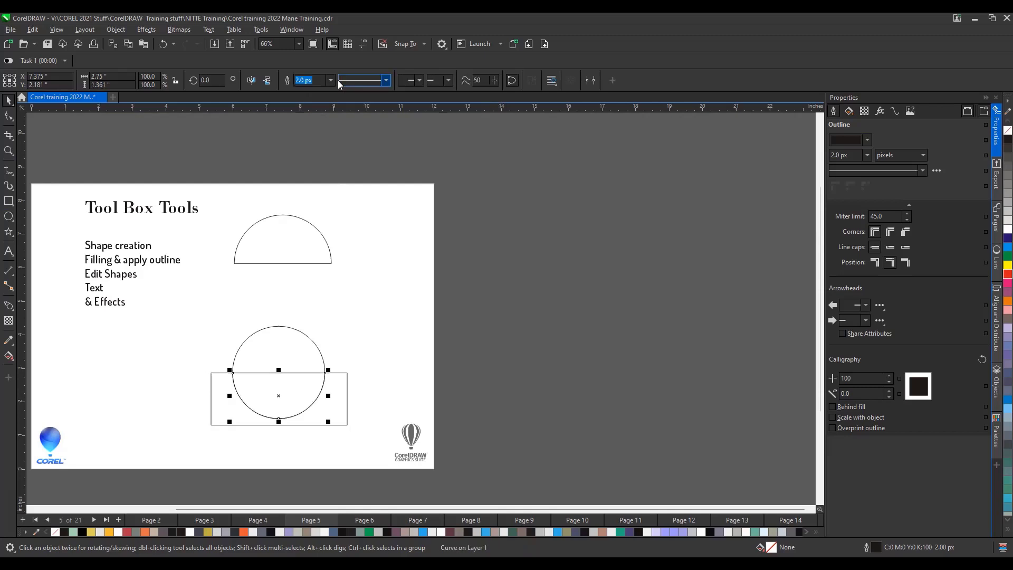
{"action": "left_click_drag", "start_coordinate": [312, 375], "coordinate": [402, 289]}
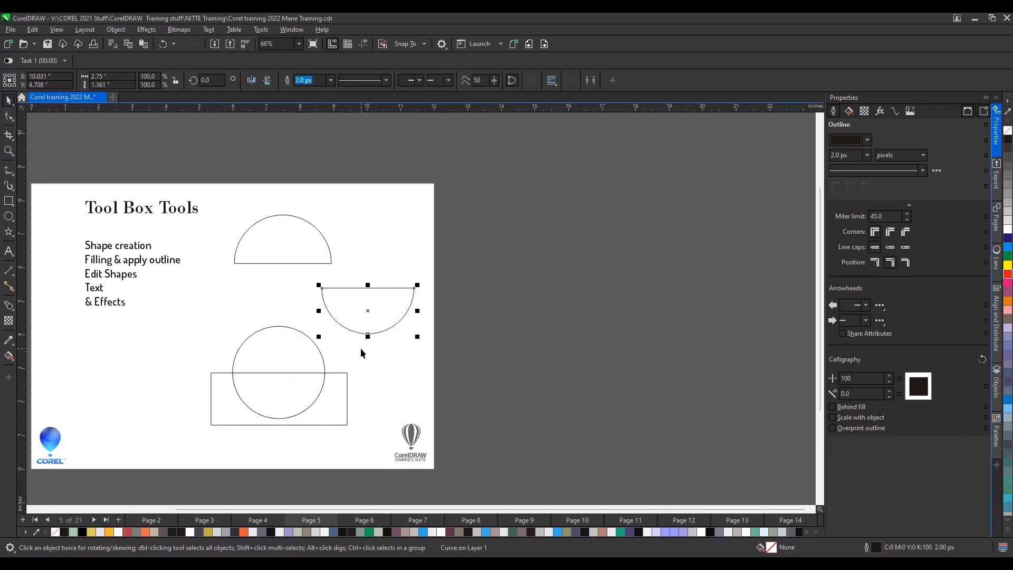
Step: Subtract the front rectangle from the circle behind it to leave the circle's upper half, and select that semicircle
{"action": "left_click_drag", "start_coordinate": [170, 310], "coordinate": [362, 454]}
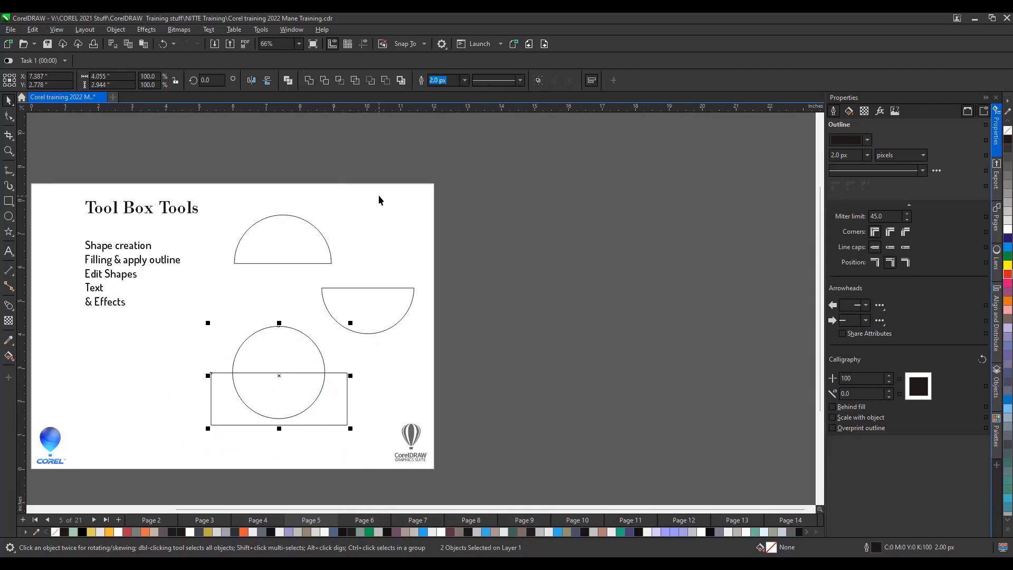
{"action": "left_click", "coordinate": [370, 80]}
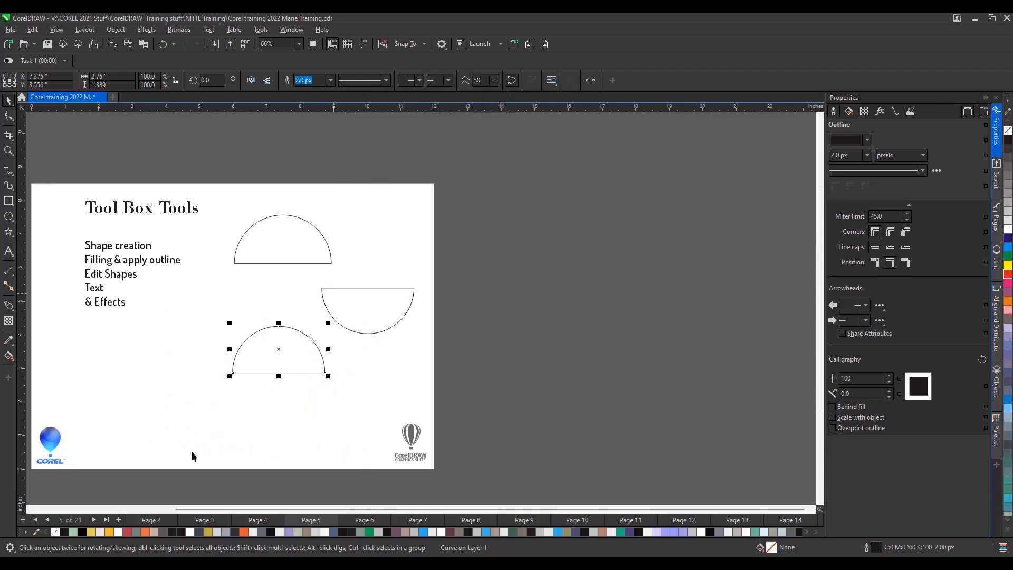
{"action": "left_click", "coordinate": [235, 440]}
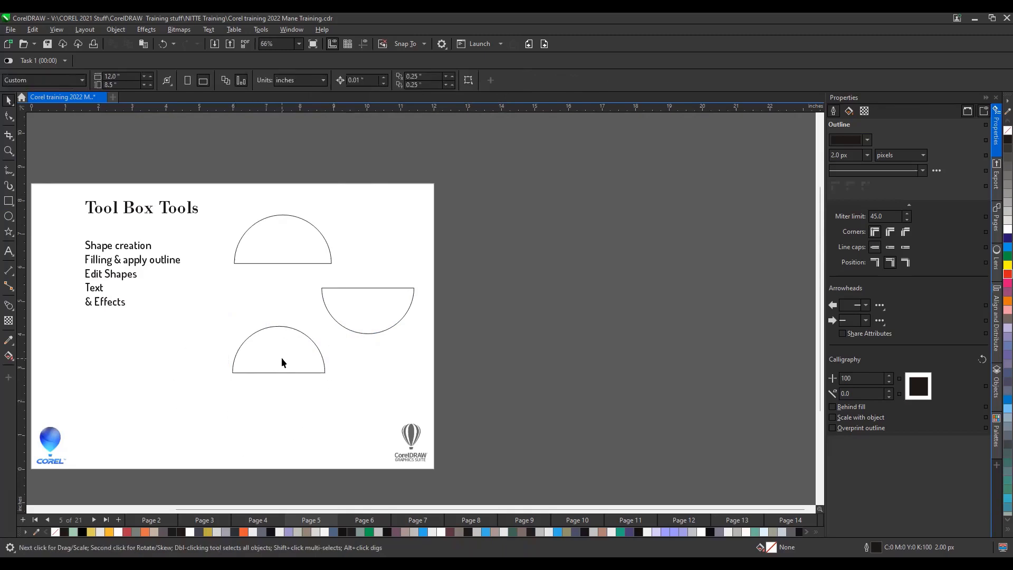
{"action": "left_click", "coordinate": [274, 373]}
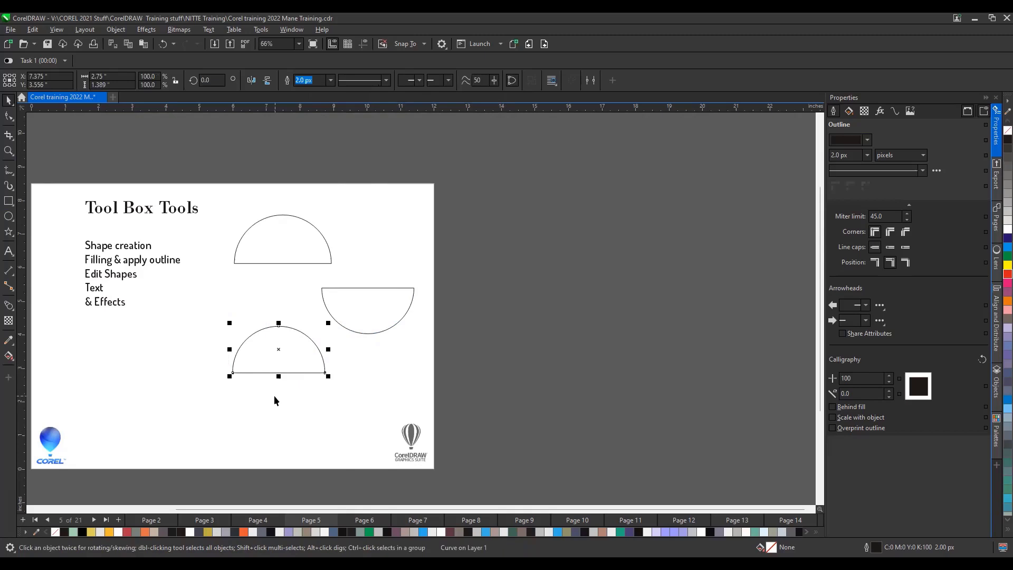
Step: Move the lower semicircle to about X 5.52, Y 3.70 inches and the flat-topped one to about X 9.40, Y 6.26, overlapping the upper semicircle
{"action": "left_click_drag", "start_coordinate": [302, 334], "coordinate": [239, 328]}
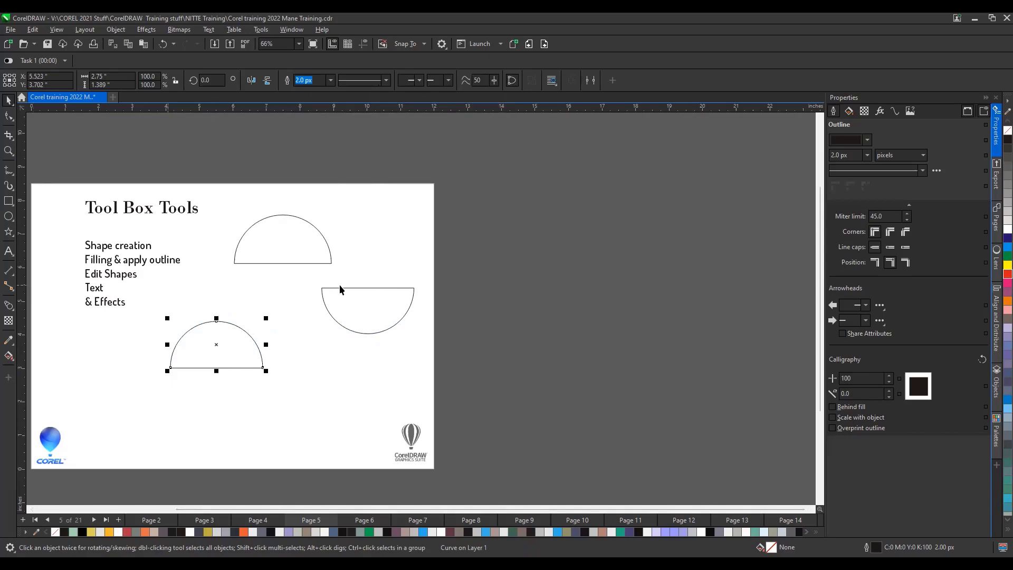
{"action": "left_click_drag", "start_coordinate": [372, 316], "coordinate": [354, 264]}
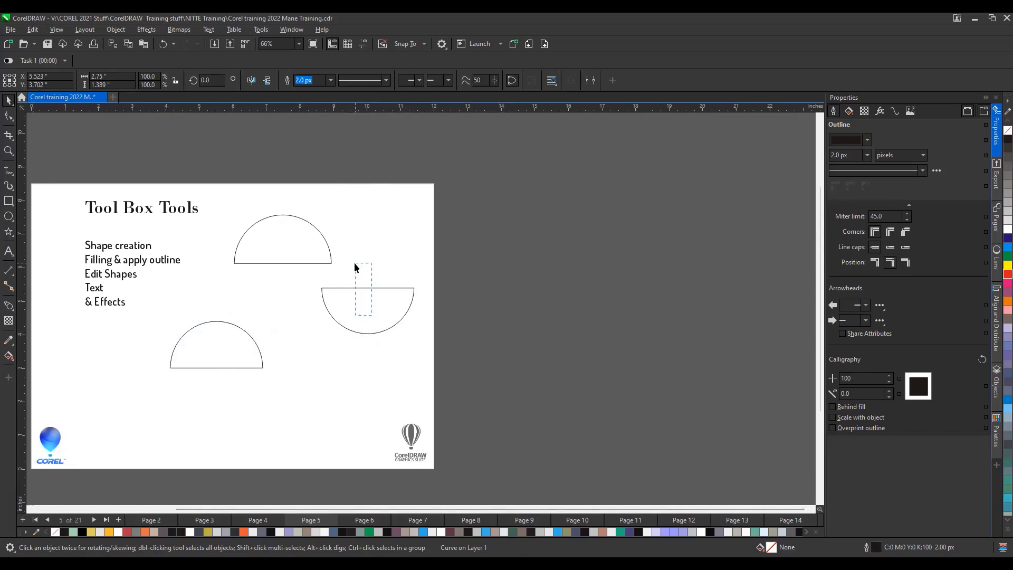
{"action": "left_click", "coordinate": [369, 287]}
{"action": "left_click_drag", "start_coordinate": [350, 276], "coordinate": [335, 237]}
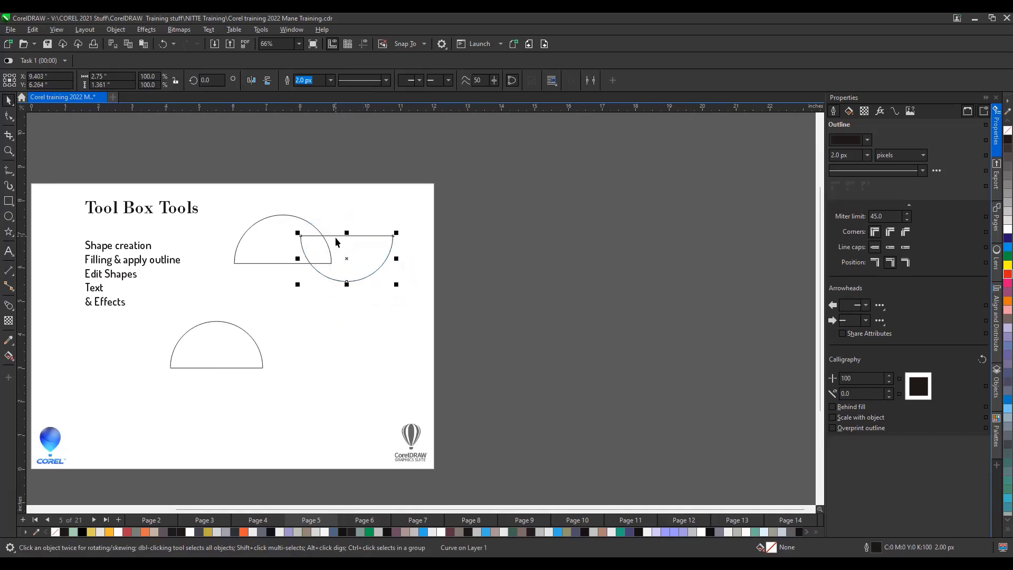
{"action": "left_click", "coordinate": [511, 313]}
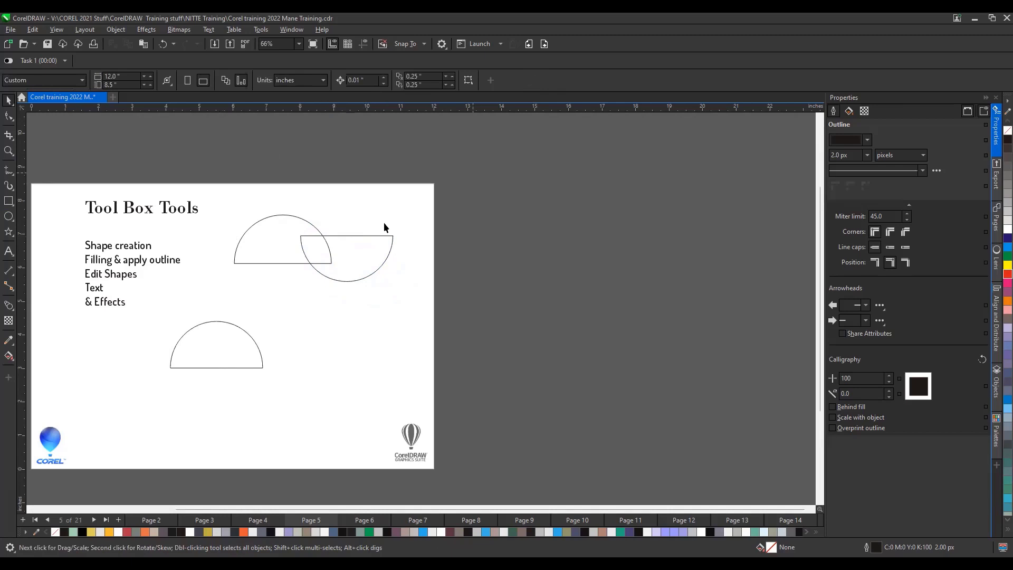
Step: Weld the two overlapping semicircles into one shape, shift the result slightly, and undo both the shift and the weld
{"action": "left_click_drag", "start_coordinate": [212, 163], "coordinate": [465, 310]}
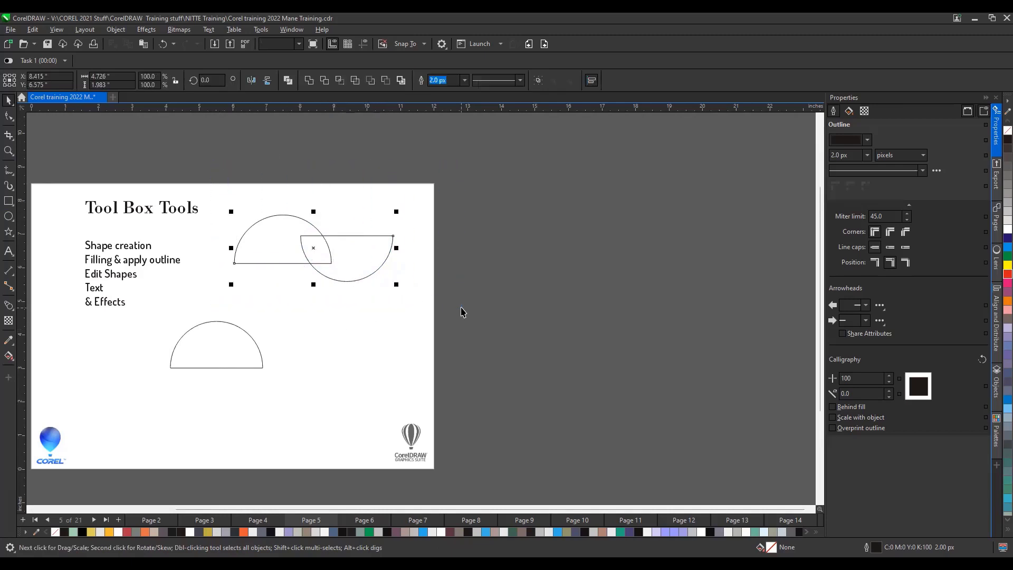
{"action": "left_click", "coordinate": [313, 84]}
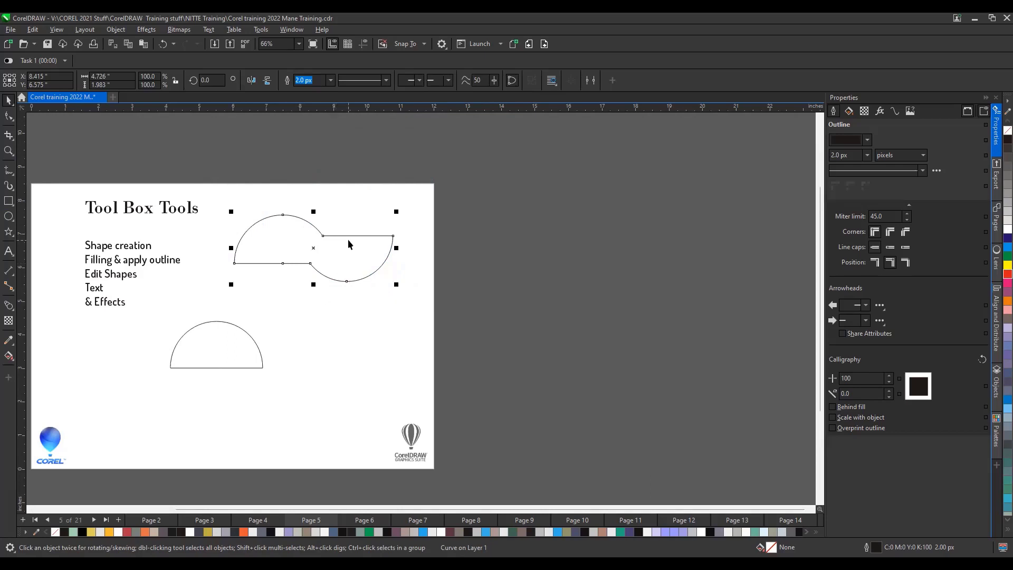
{"action": "mouse_move", "coordinate": [349, 236]}
{"action": "left_mouse_down"}
{"action": "mouse_move", "coordinate": [384, 185]}
{"action": "mouse_move", "coordinate": [351, 236]}
{"action": "left_mouse_up"}
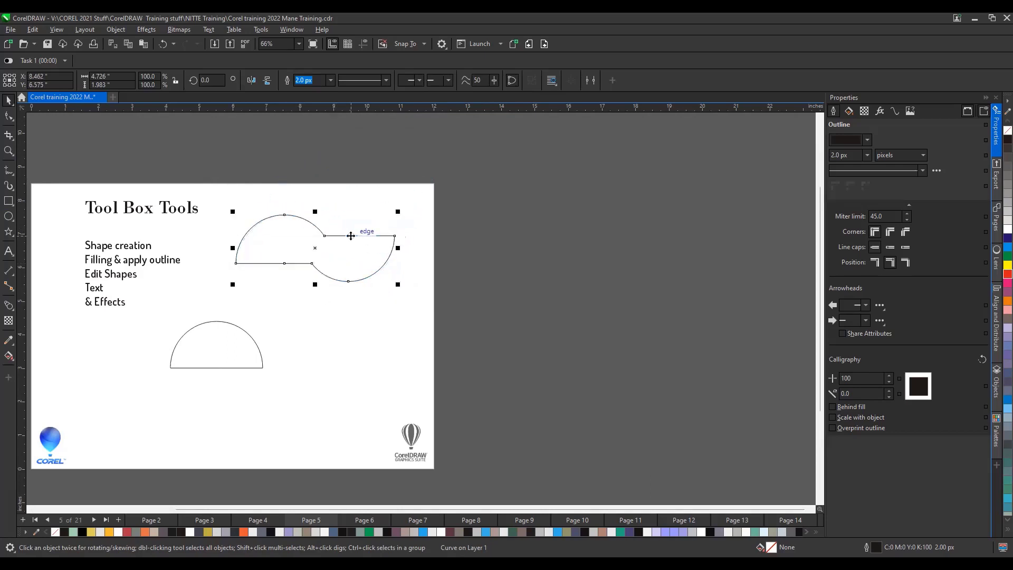
{"action": "key", "text": "ctrl+z"}
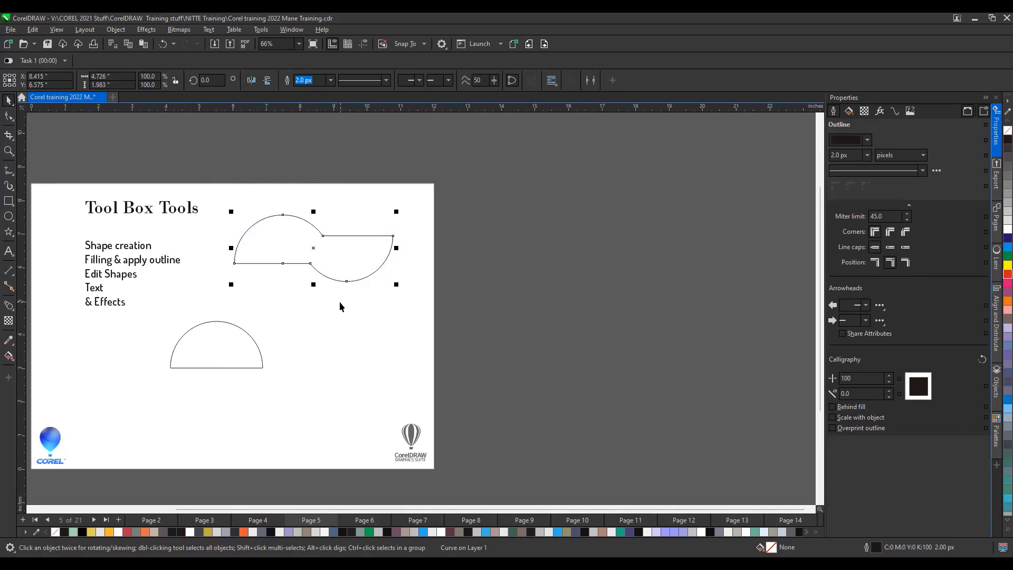
{"action": "key", "text": "ctrl+z"}
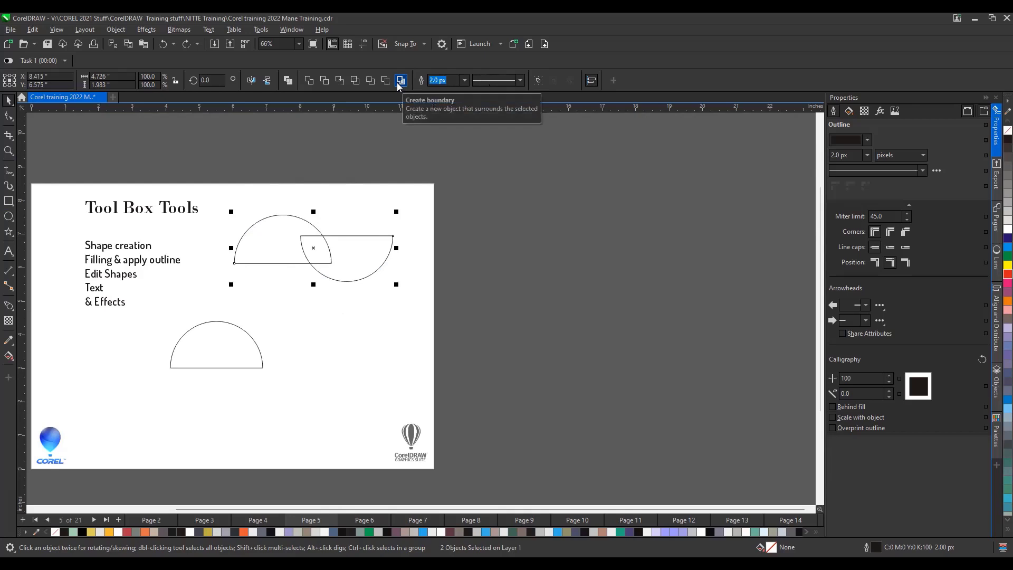
{"action": "left_click", "coordinate": [464, 301]}
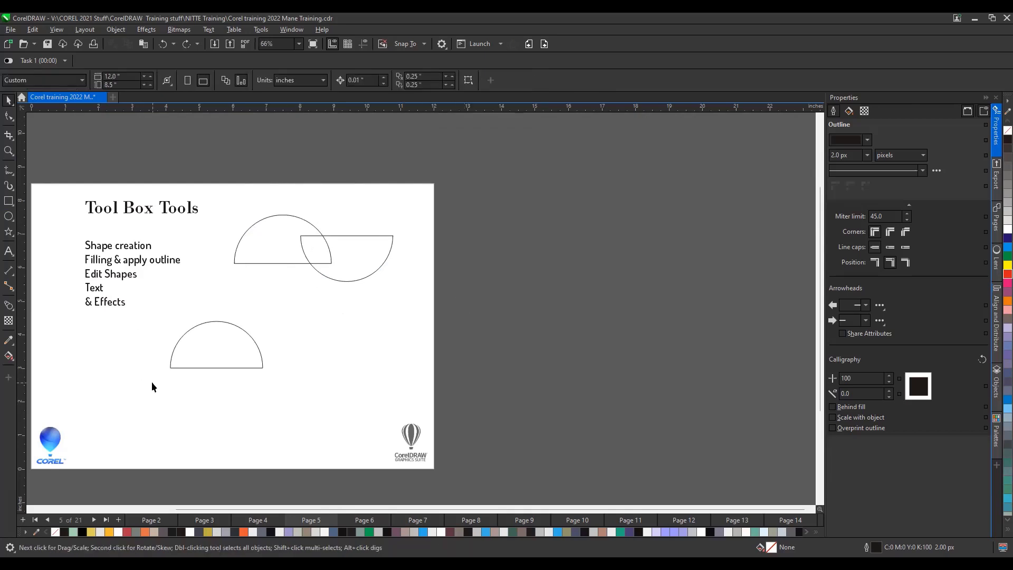
Step: Rotate the lower semicircle to about 61.7 degrees and move it to about X 7.57, Y 5.33 inches, overlapping the other two
{"action": "left_click", "coordinate": [244, 369]}
{"action": "left_click", "coordinate": [243, 330]}
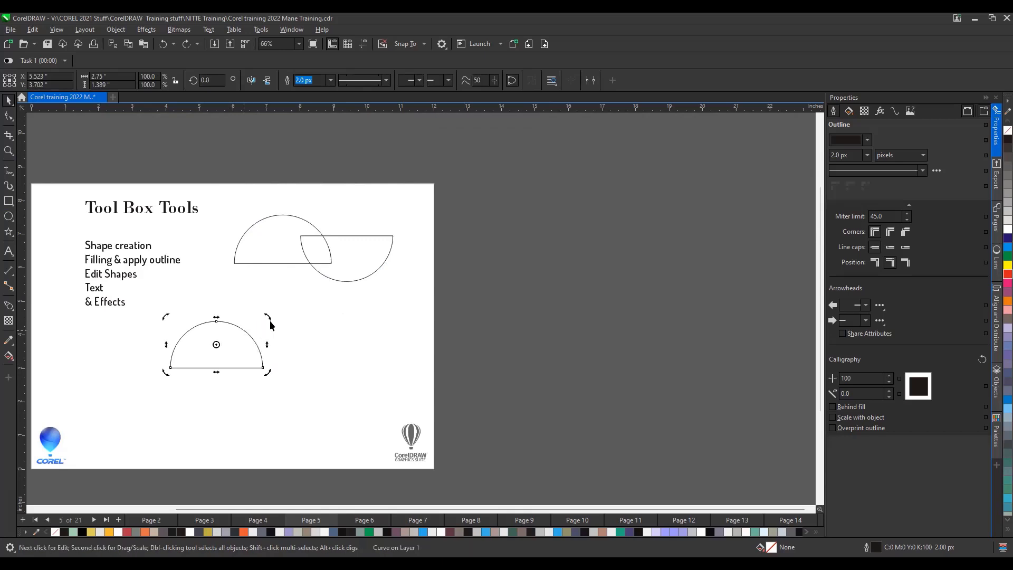
{"action": "left_click_drag", "start_coordinate": [269, 324], "coordinate": [224, 289]}
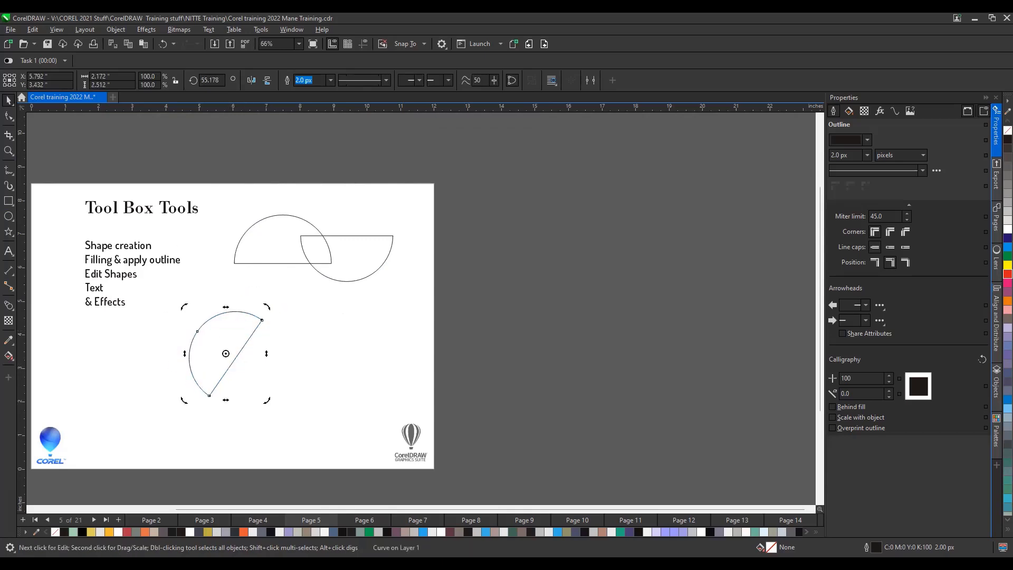
{"action": "left_click_drag", "start_coordinate": [254, 331], "coordinate": [256, 334]}
{"action": "left_click", "coordinate": [239, 346]}
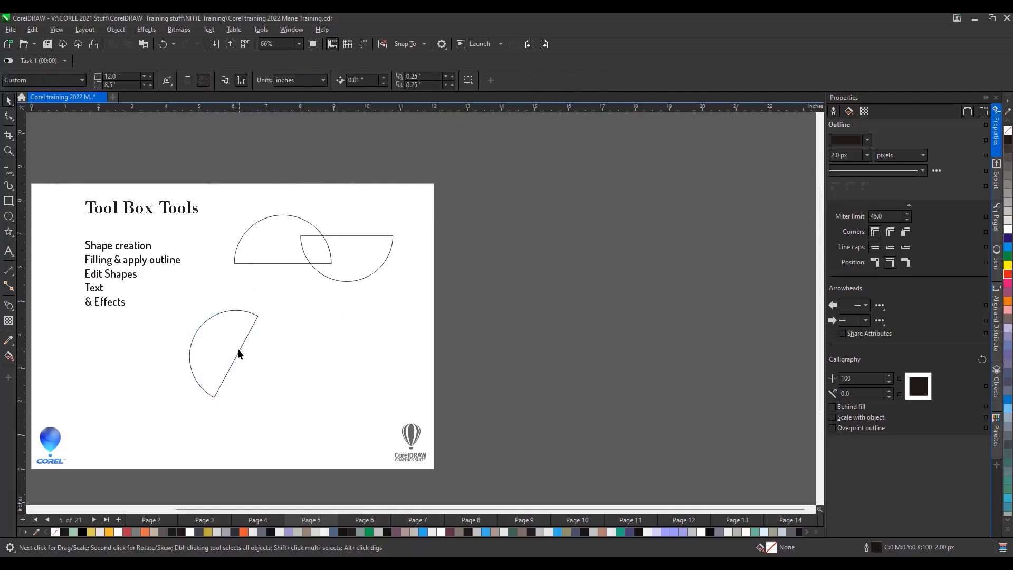
{"action": "left_click", "coordinate": [239, 349]}
{"action": "left_click_drag", "start_coordinate": [239, 349], "coordinate": [302, 290]}
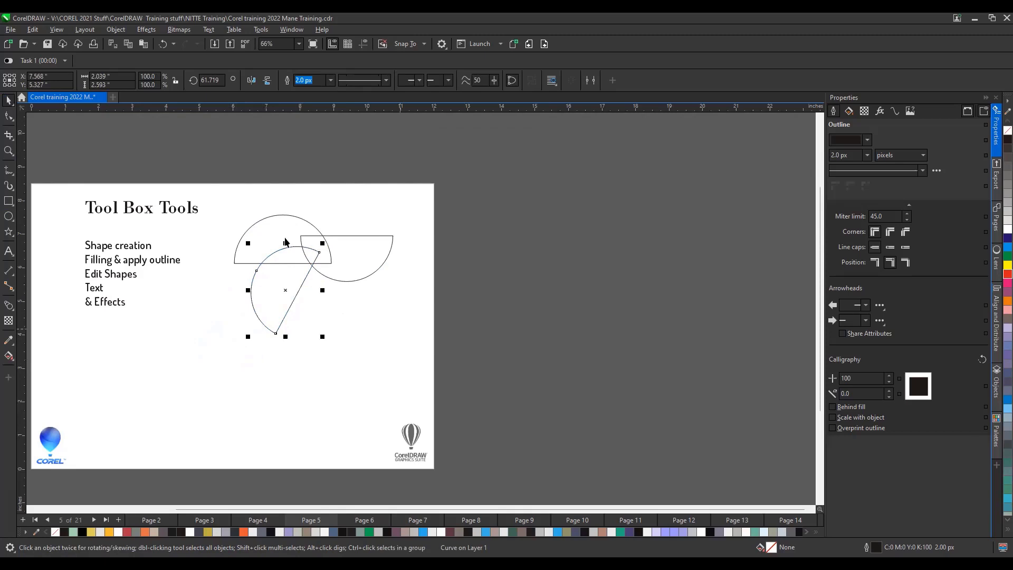
Step: Rotate the upper pie semicircle to about 311.5 degrees and move it to about X 7.51, Y 7.33 inches to form a pinwheel
{"action": "left_click", "coordinate": [245, 258]}
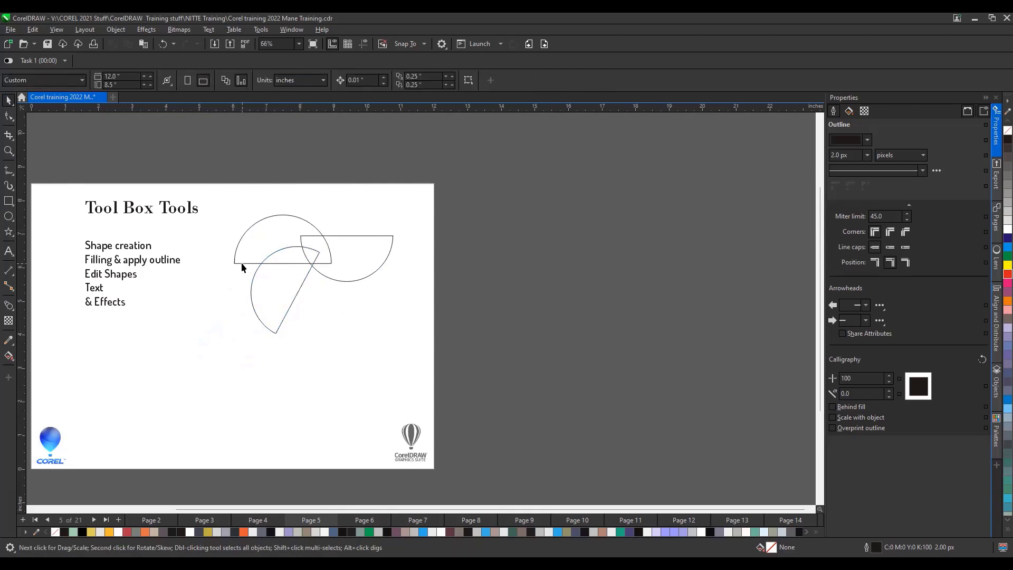
{"action": "left_click", "coordinate": [242, 264]}
{"action": "left_click", "coordinate": [245, 238]}
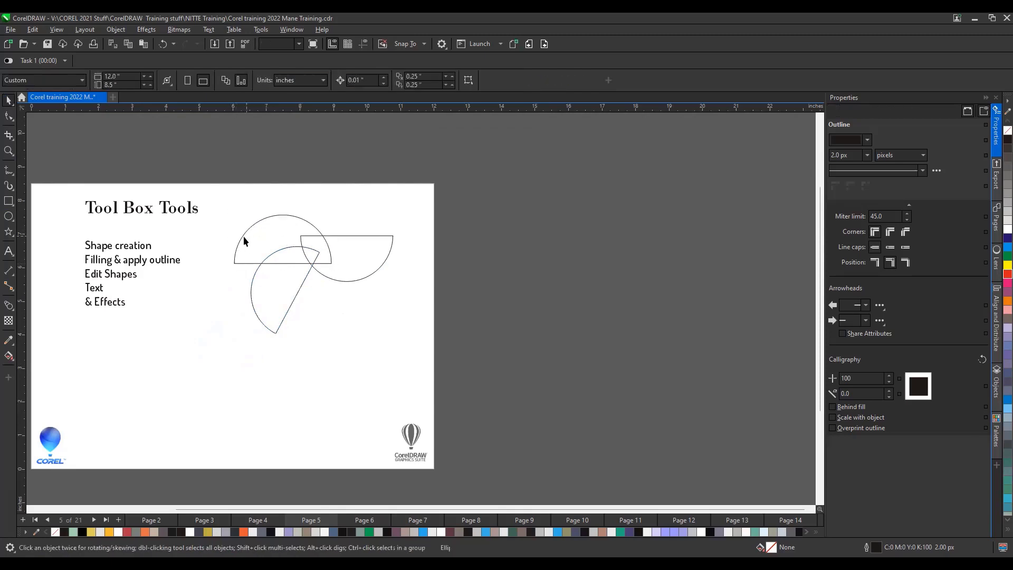
{"action": "left_click", "coordinate": [241, 262]}
{"action": "left_click", "coordinate": [242, 262]}
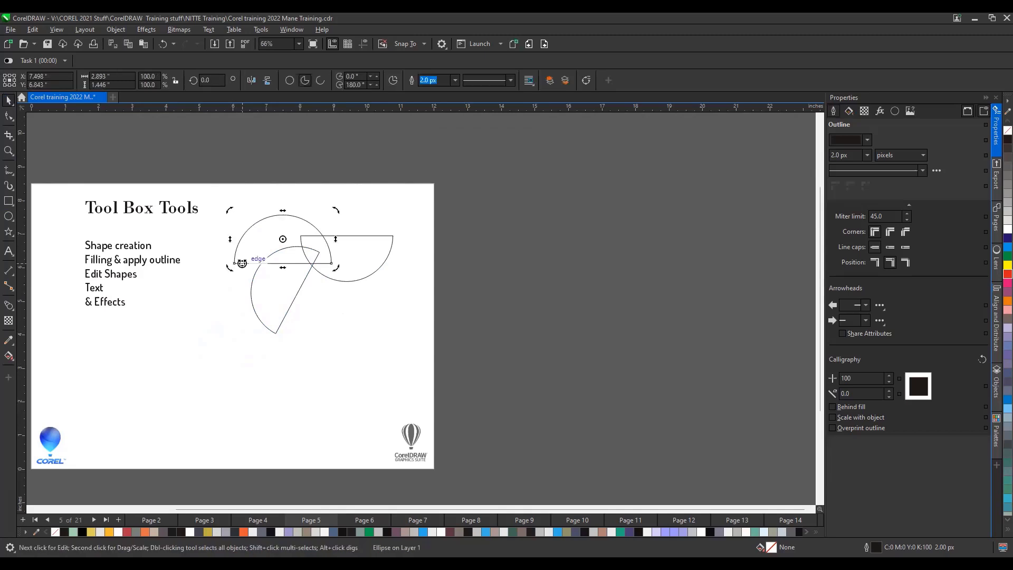
{"action": "left_click_drag", "start_coordinate": [231, 210], "coordinate": [275, 180]}
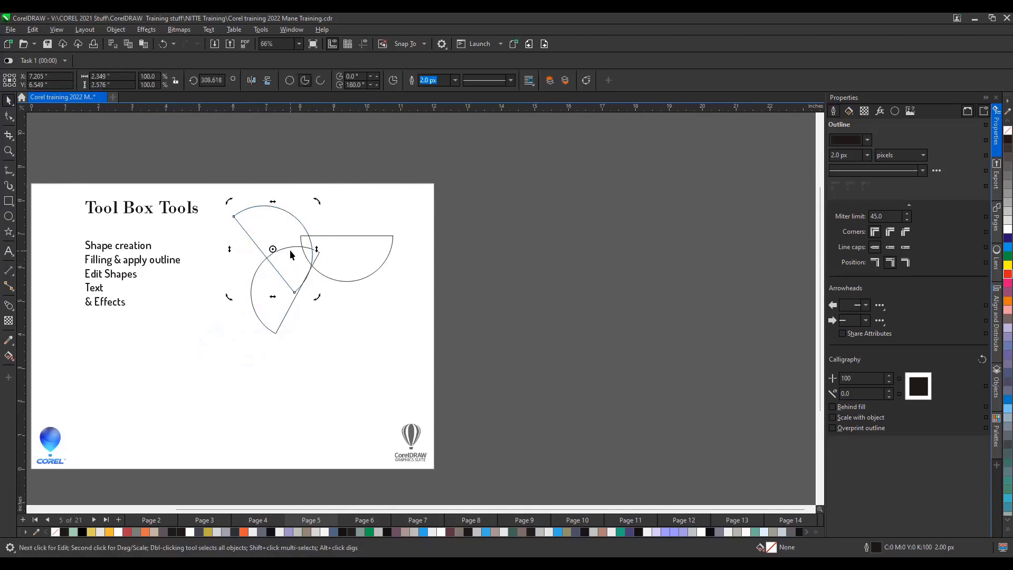
{"action": "left_click", "coordinate": [296, 220]}
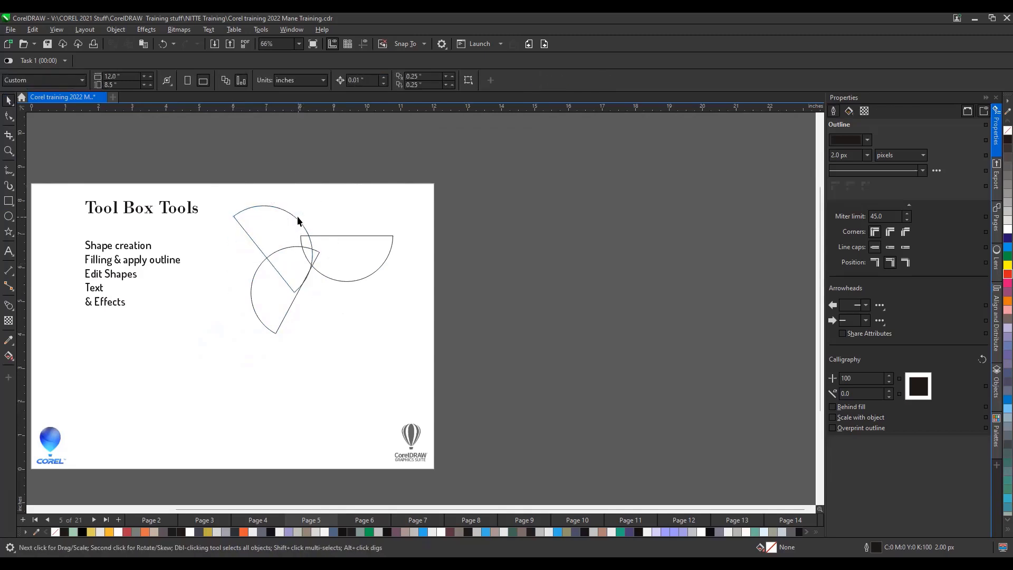
{"action": "left_click", "coordinate": [298, 223]}
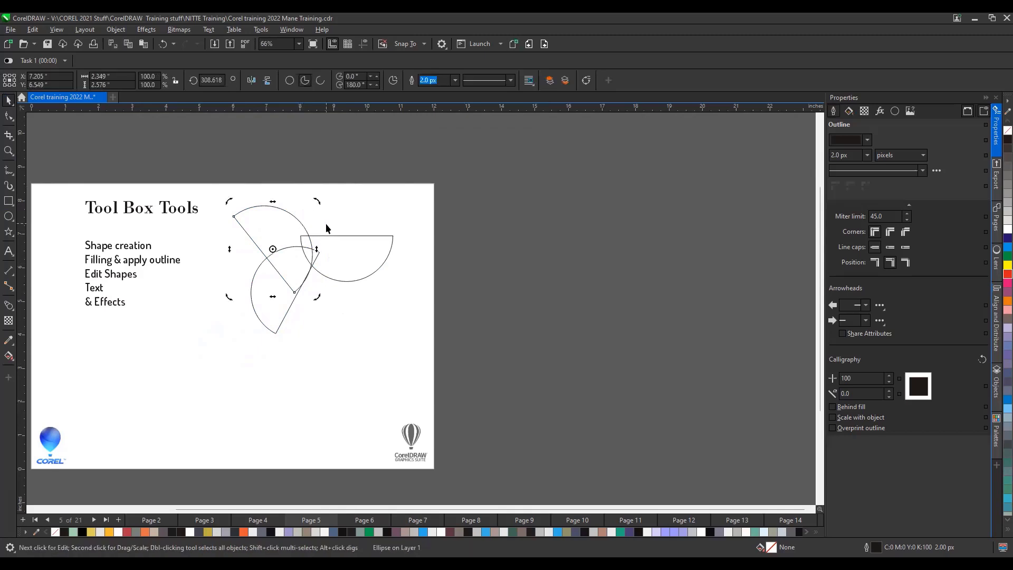
{"action": "left_click_drag", "start_coordinate": [303, 223], "coordinate": [312, 199]}
{"action": "left_click", "coordinate": [346, 199]}
{"action": "left_click", "coordinate": [300, 223]}
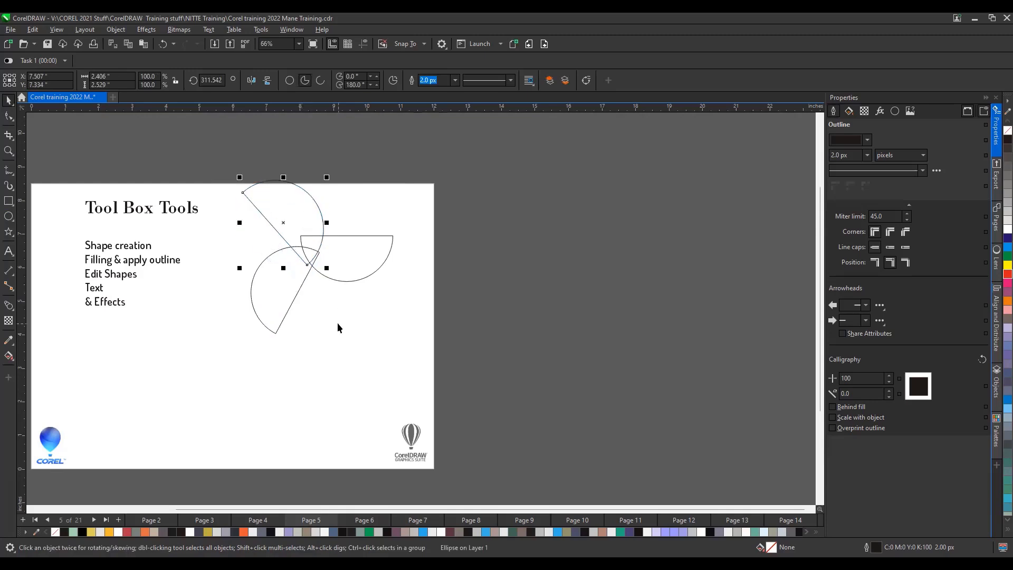
Step: Create a boundary around the three overlapping semicircles and move it off the page to about X 15.79, Y 6.05 inches
{"action": "scroll", "coordinate": [337, 322], "scroll_direction": "down", "scroll_amount": 1}
{"action": "left_click_drag", "start_coordinate": [239, 168], "coordinate": [441, 377]}
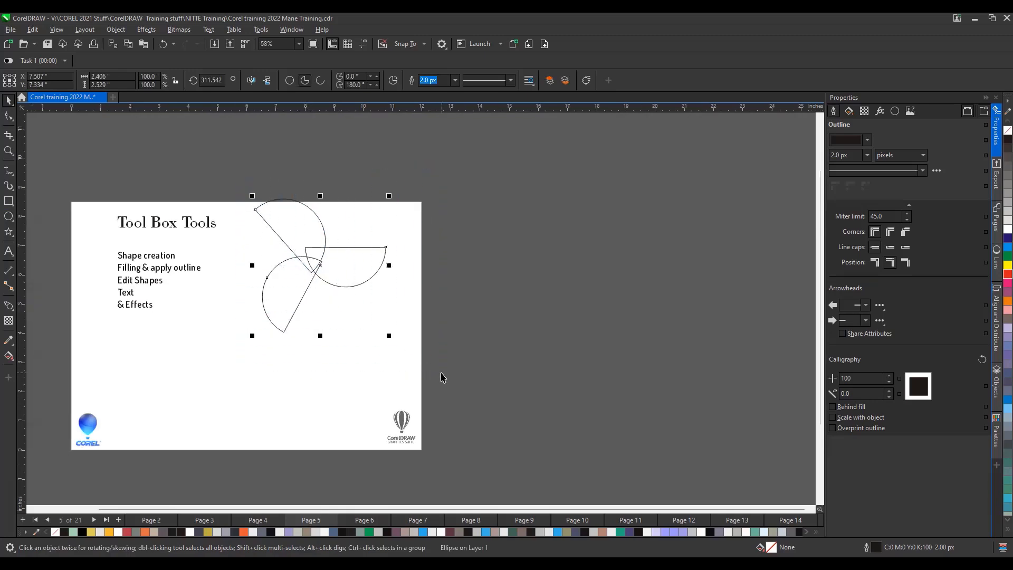
{"action": "left_click", "coordinate": [401, 80]}
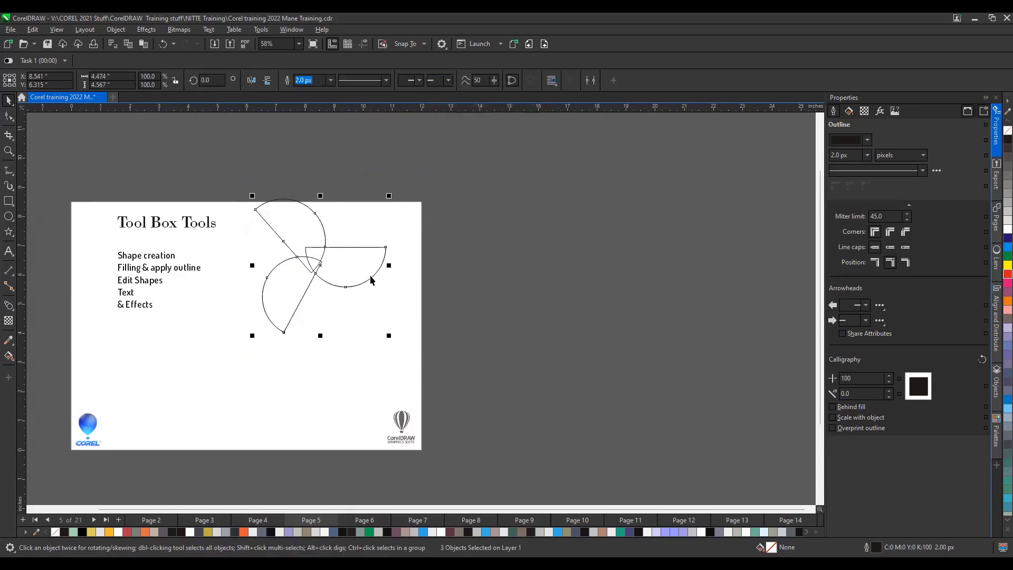
{"action": "left_click_drag", "start_coordinate": [363, 248], "coordinate": [575, 253]}
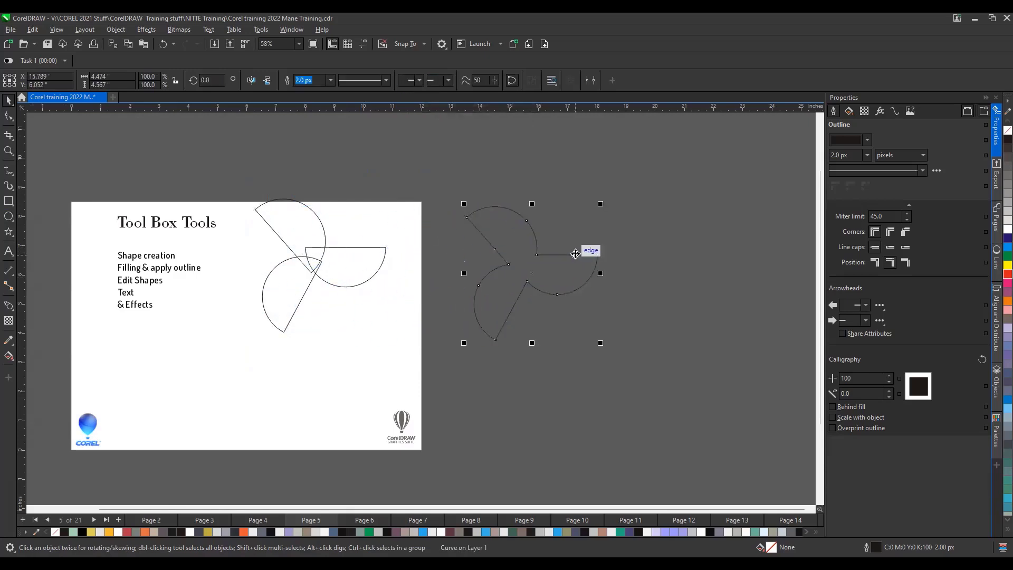
Step: Fill the flat-topped original semicircle on the page with red
{"action": "left_click", "coordinate": [330, 278]}
{"action": "left_click", "coordinate": [369, 246]}
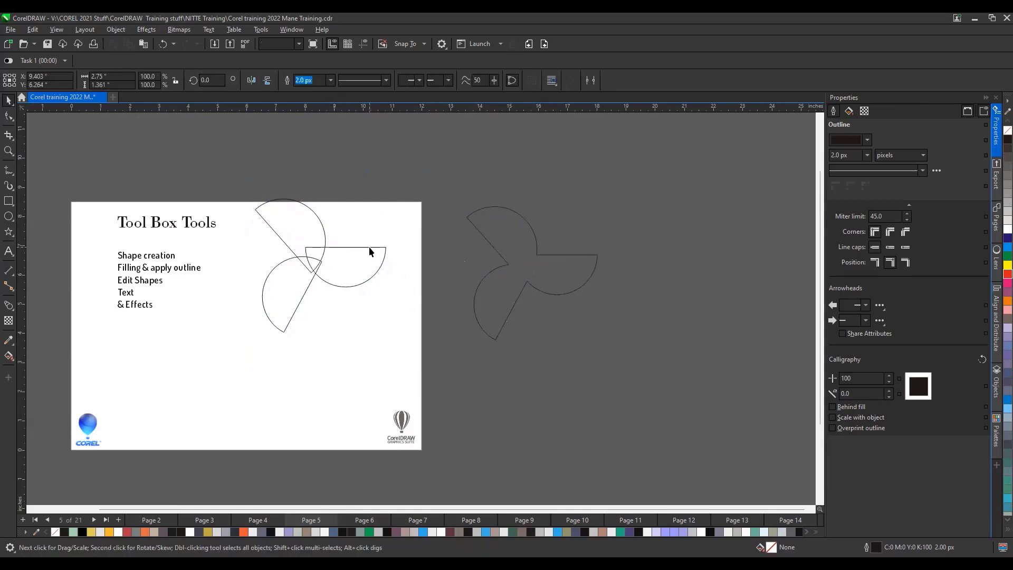
{"action": "left_click", "coordinate": [1008, 273]}
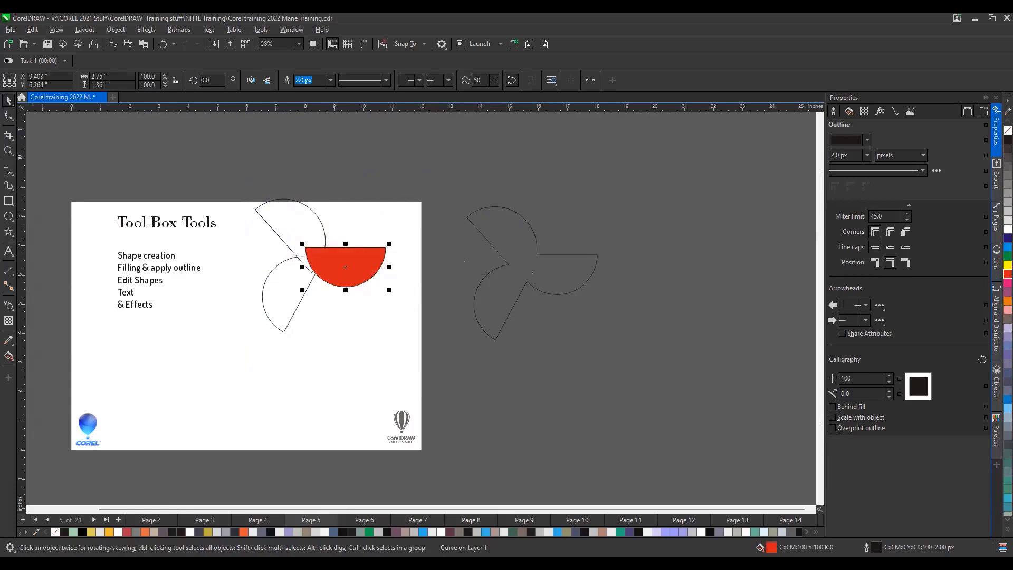
Step: Use the Shape tool to pull the boundary curve's inner nodes in toward the point where its three blades meet
{"action": "key", "text": "F10"}
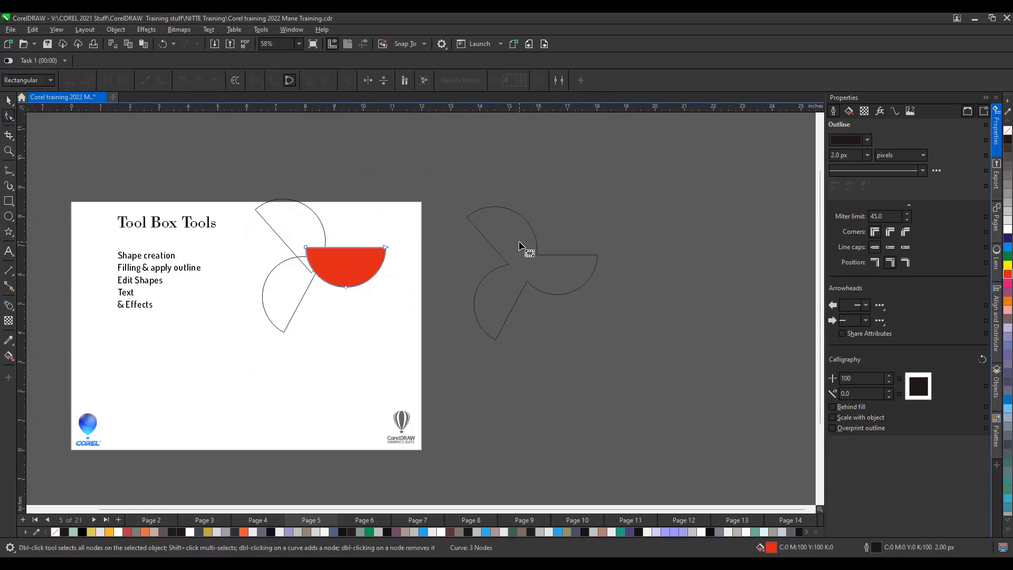
{"action": "left_click", "coordinate": [542, 258]}
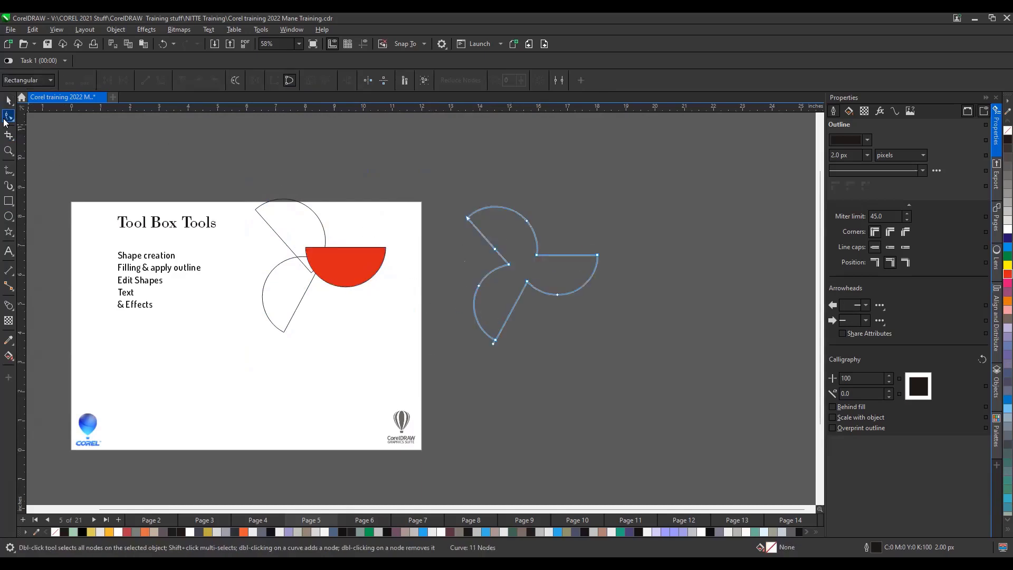
{"action": "scroll", "coordinate": [526, 283], "scroll_direction": "up", "scroll_amount": 1}
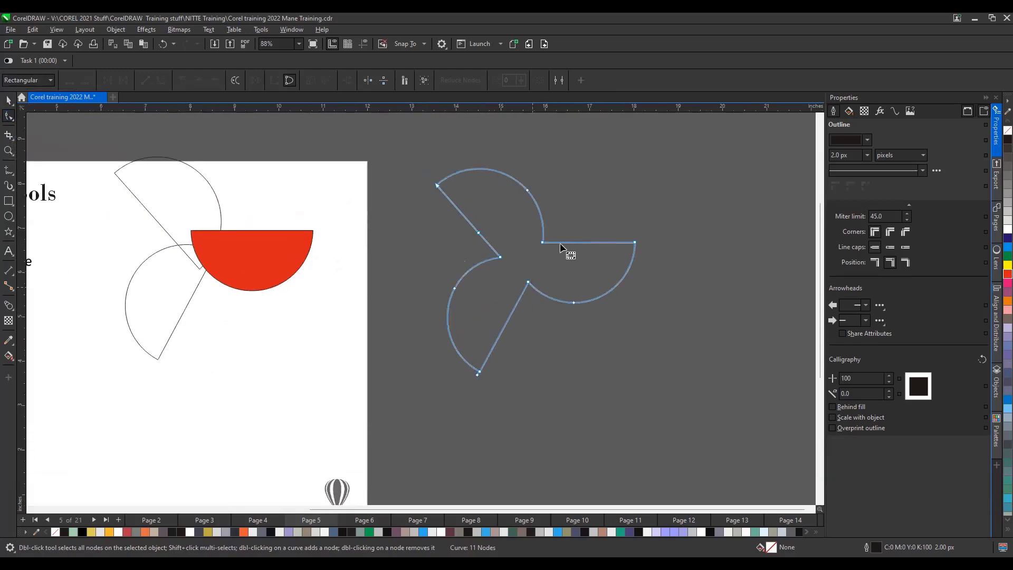
{"action": "left_click_drag", "start_coordinate": [528, 282], "coordinate": [519, 251]}
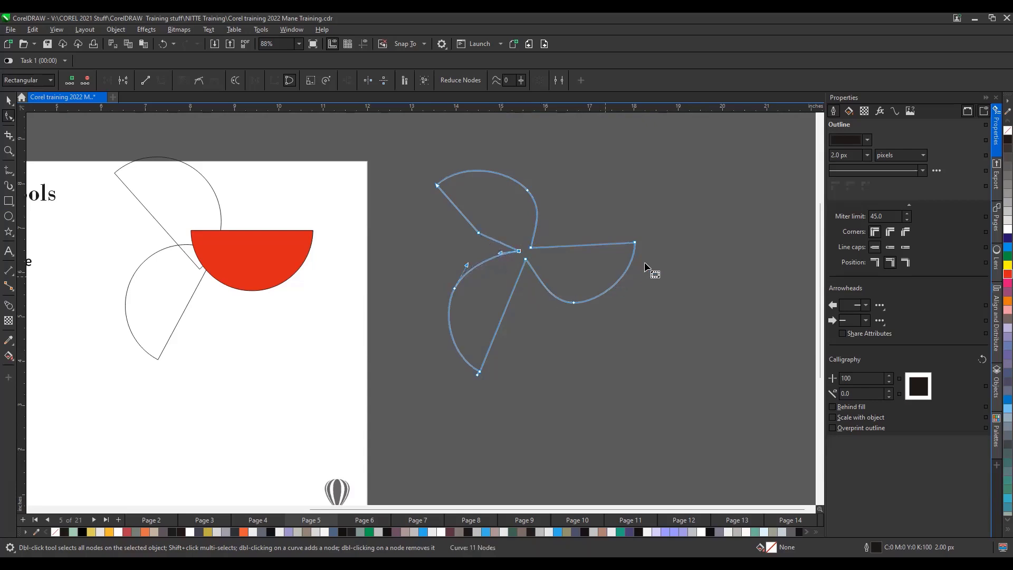
Step: Pull the boundary curve's right blade tip up and outward, bend the upper blade's arc inward, and deselect the shape
{"action": "left_click", "coordinate": [635, 242]}
{"action": "left_click_drag", "start_coordinate": [635, 242], "coordinate": [647, 229]}
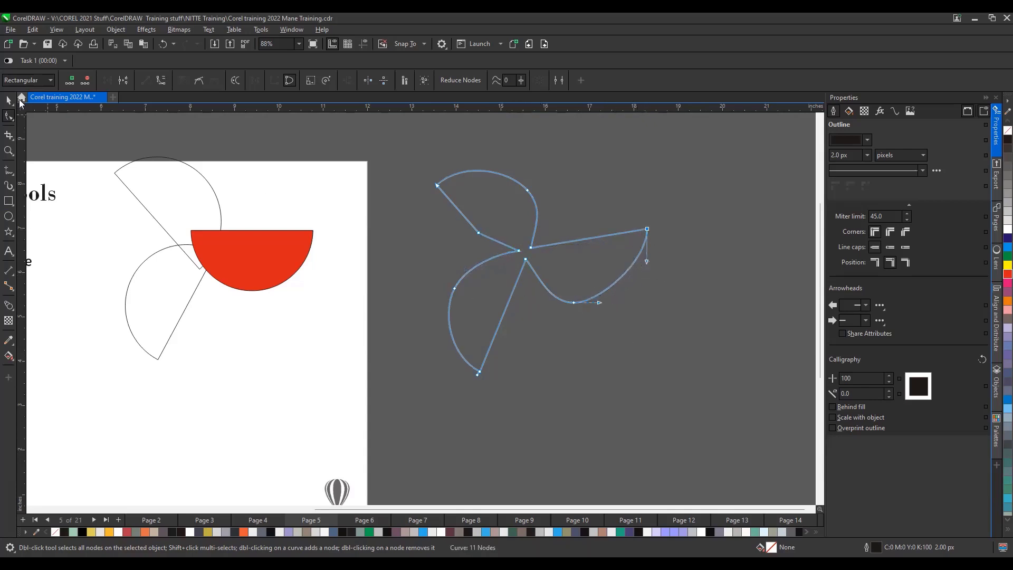
{"action": "left_click_drag", "start_coordinate": [423, 173], "coordinate": [448, 199]}
{"action": "left_click_drag", "start_coordinate": [463, 162], "coordinate": [519, 222]}
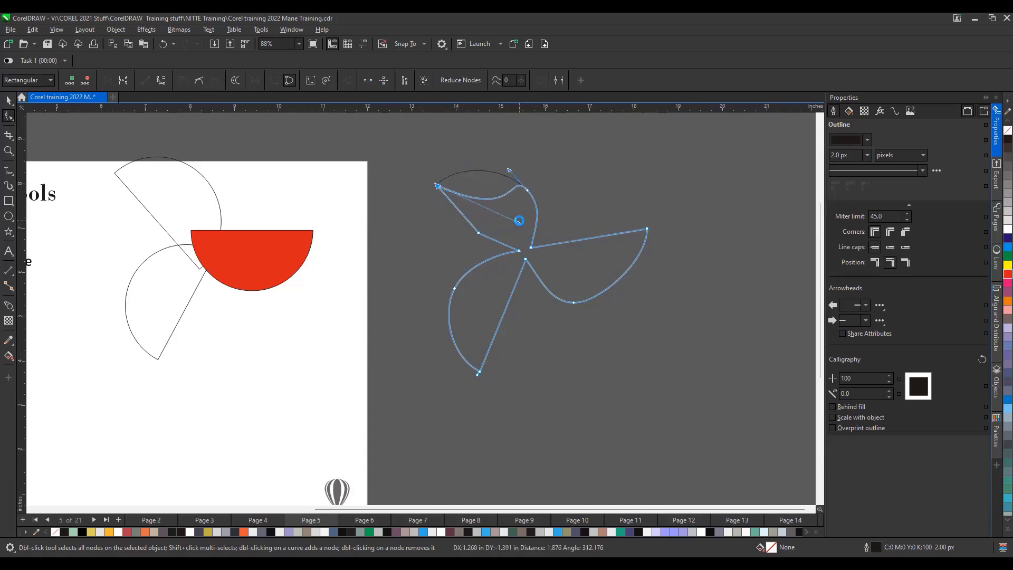
{"action": "left_click", "coordinate": [10, 104]}
{"action": "scroll", "coordinate": [324, 227], "scroll_direction": "down", "scroll_amount": 2}
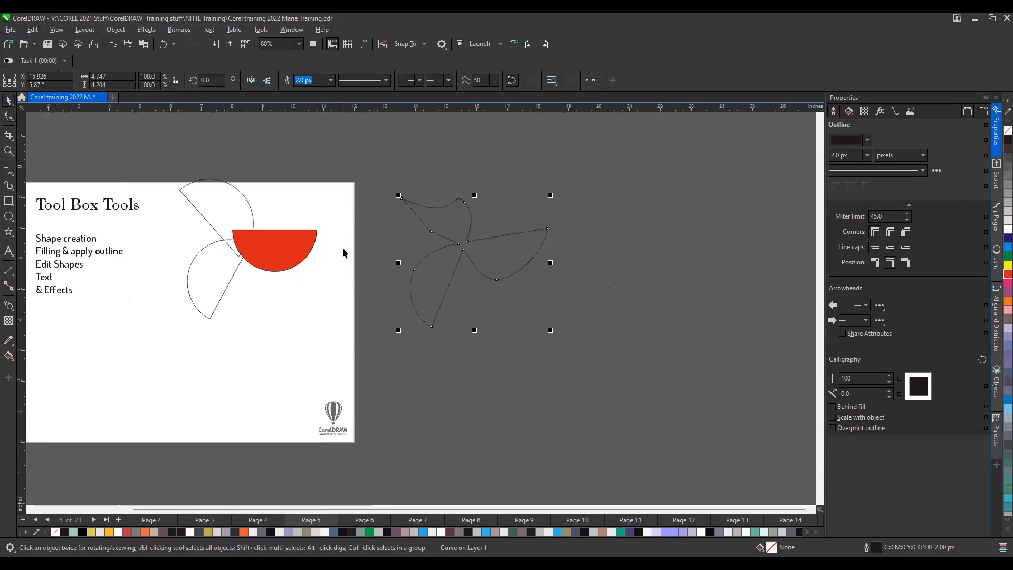
{"action": "left_click", "coordinate": [637, 300]}
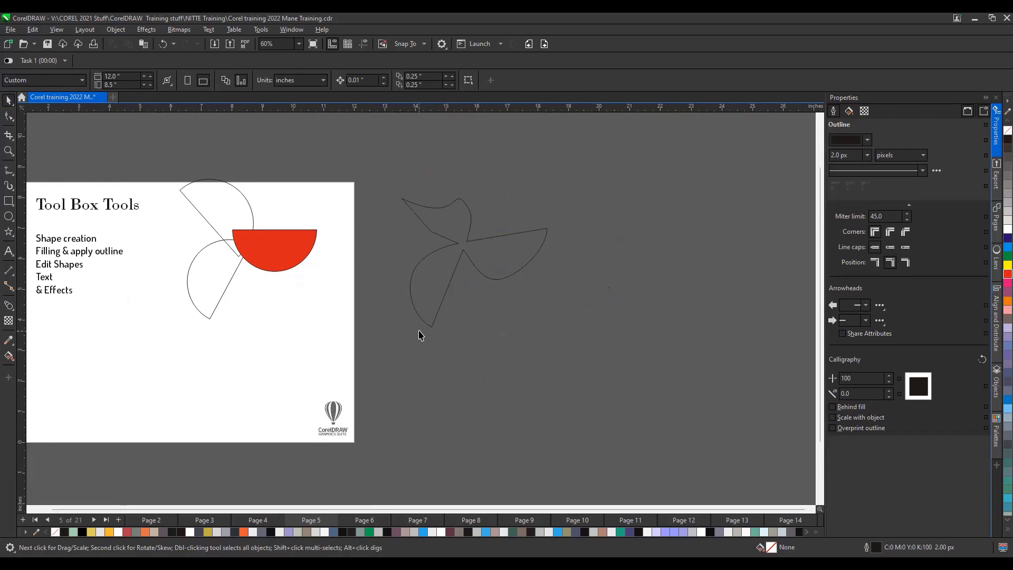
{"action": "scroll", "coordinate": [418, 337], "scroll_direction": "down", "scroll_amount": 1}
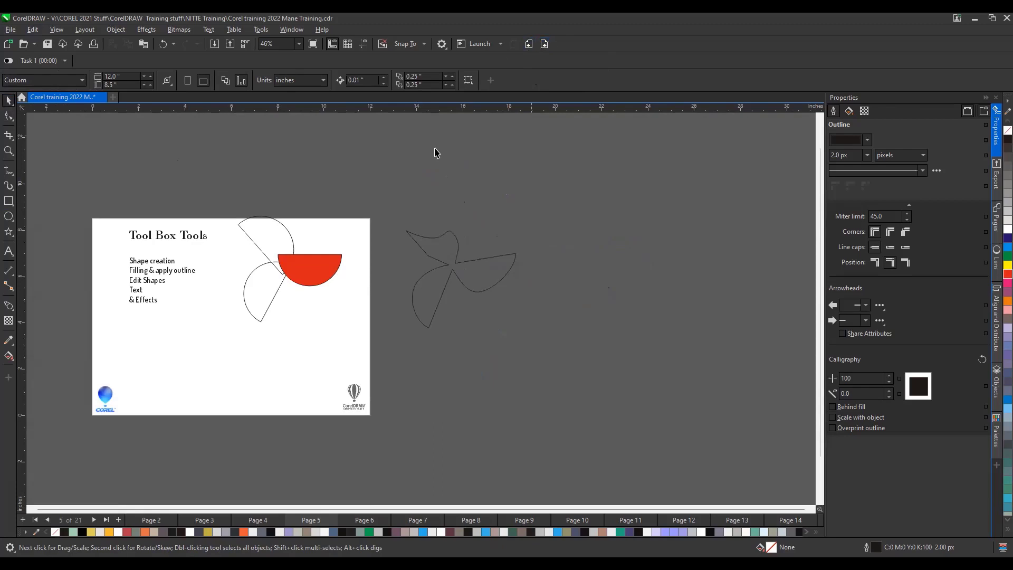
Step: Delete the three-bladed boundary curve lying beside the page
{"action": "left_click_drag", "start_coordinate": [389, 205], "coordinate": [554, 402]}
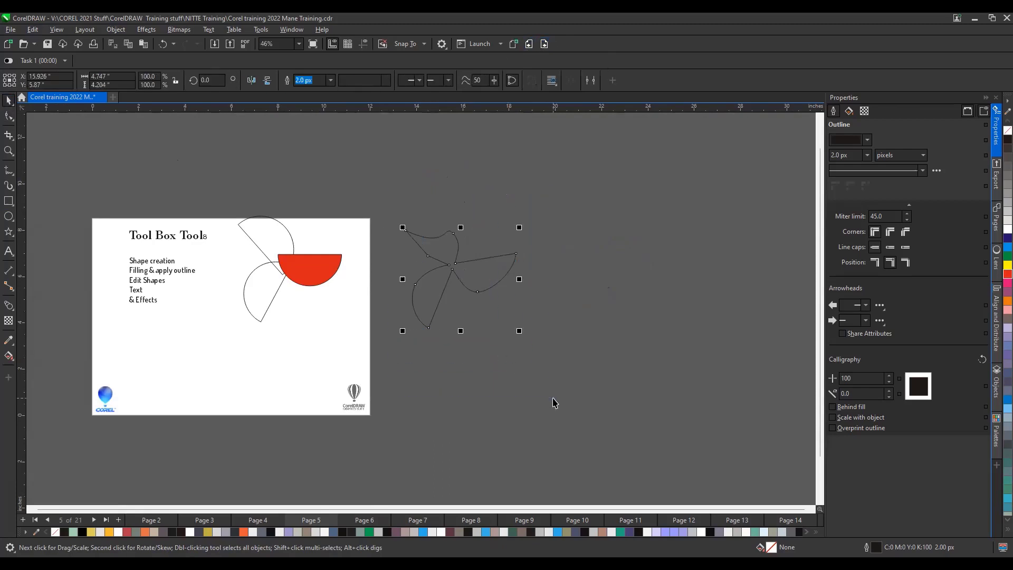
{"action": "key", "text": "Delete"}
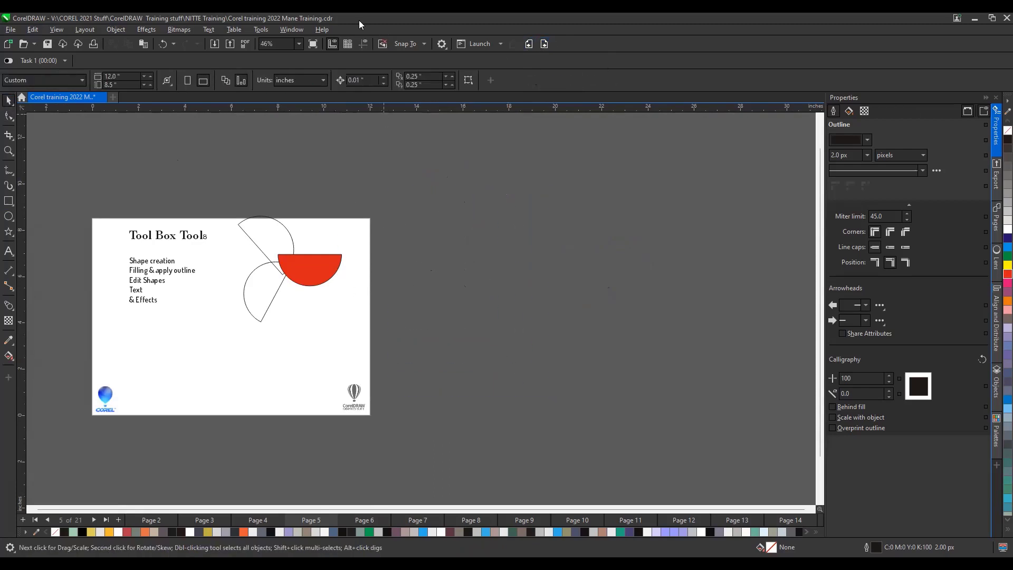
{"action": "left_click", "coordinate": [442, 45]}
{"action": "key", "text": "Return"}
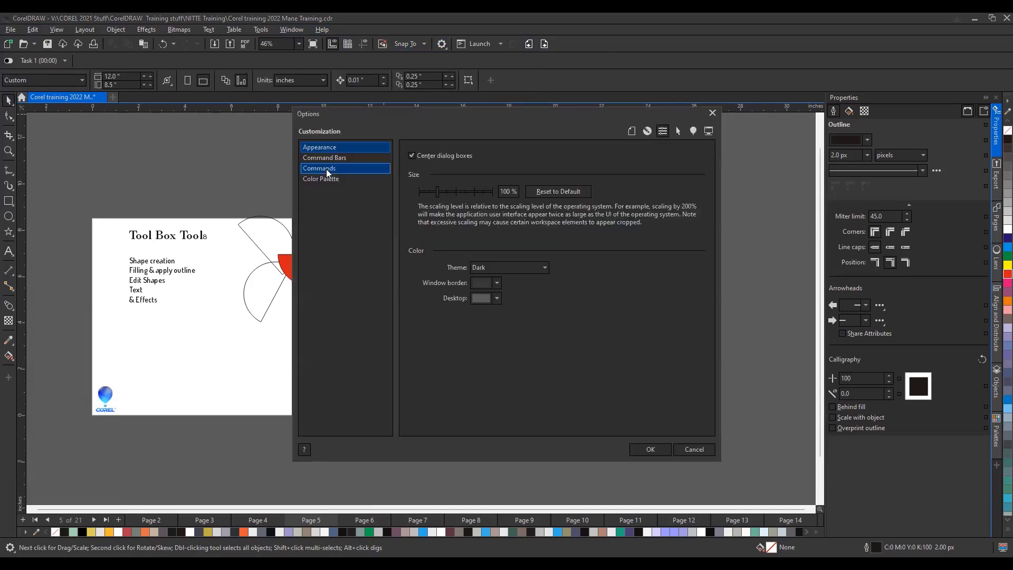
{"action": "left_click", "coordinate": [326, 169]}
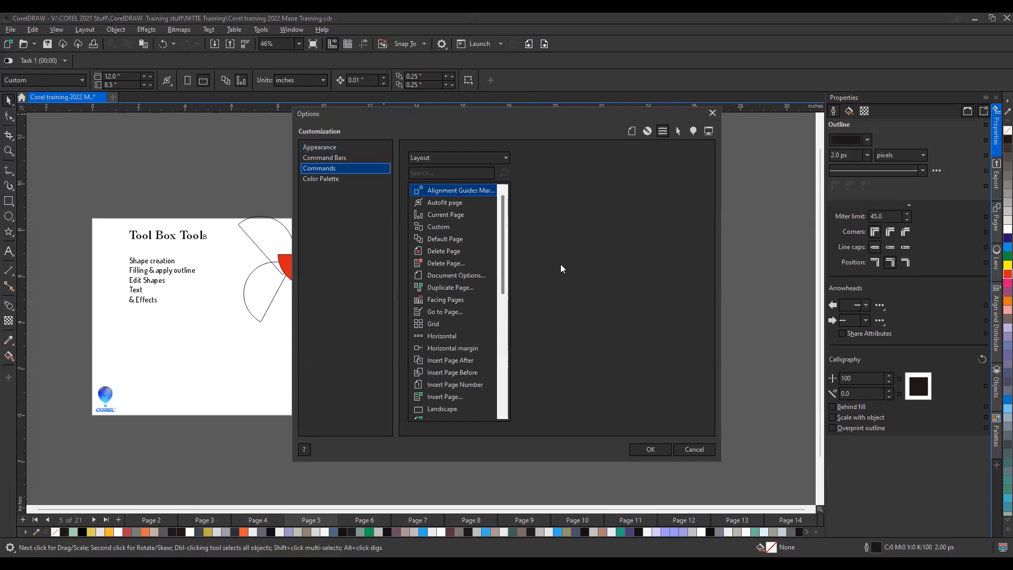
{"action": "key", "text": "Escape"}
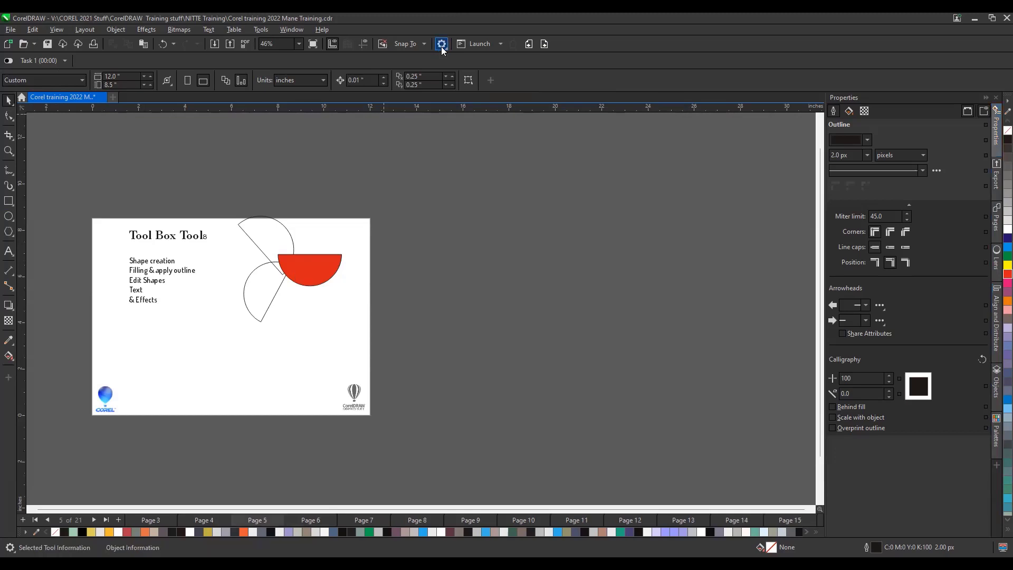
Step: Find the Draw in Perspective command by searching the customization commands for "draw", and add it to the end of the standard toolbar
{"action": "left_click", "coordinate": [442, 46]}
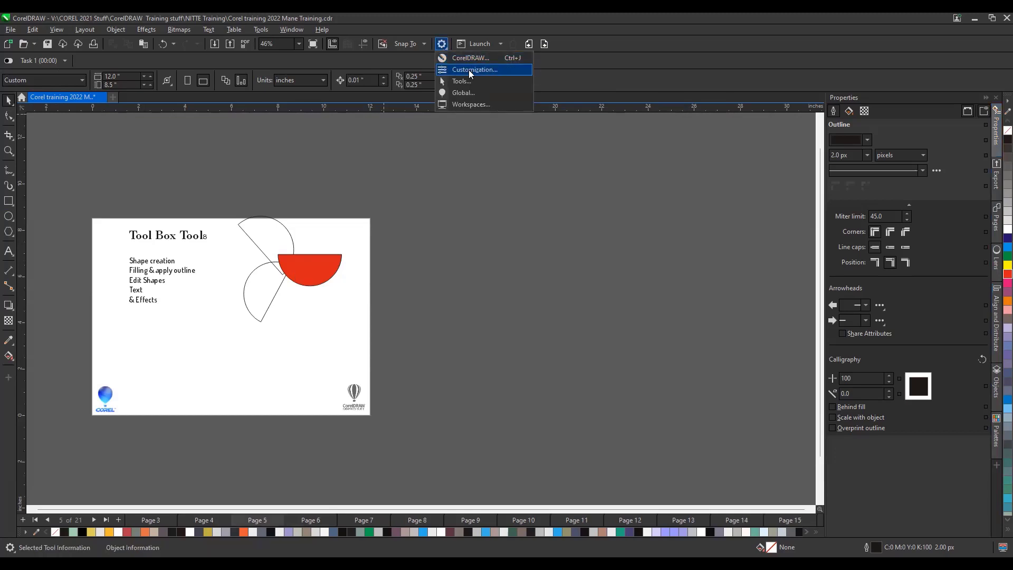
{"action": "left_click", "coordinate": [469, 69]}
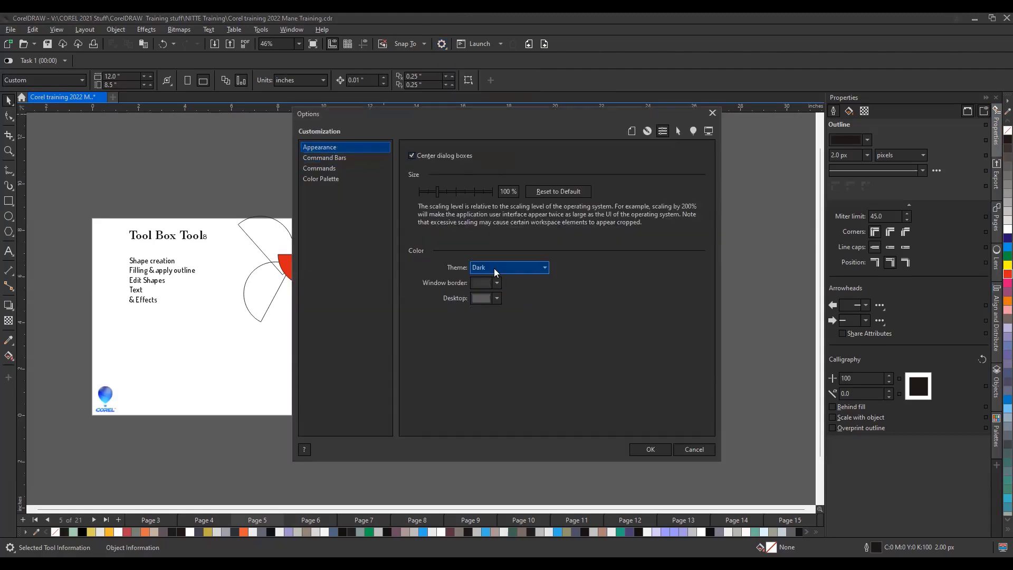
{"action": "left_click", "coordinate": [326, 166]}
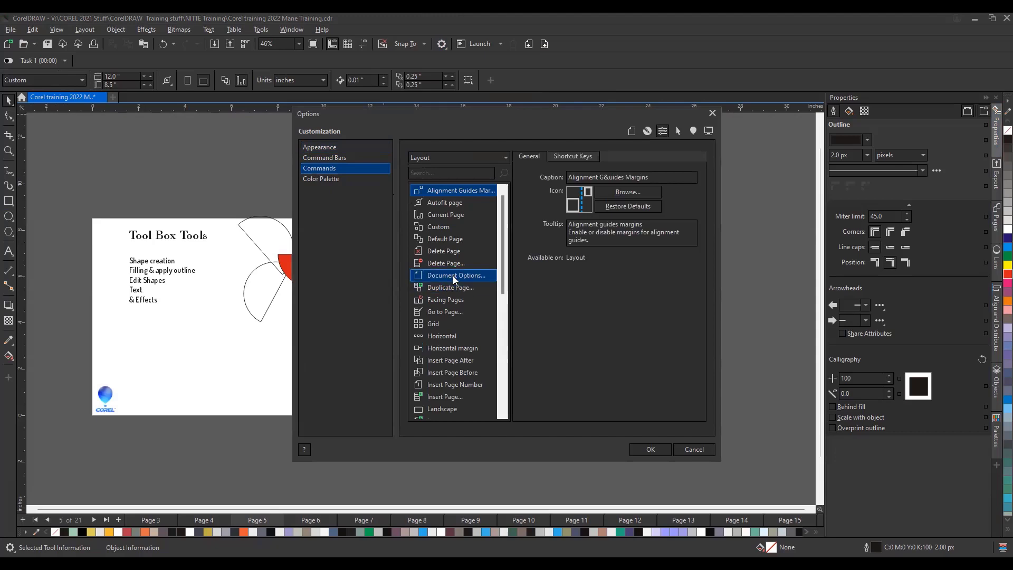
{"action": "scroll", "coordinate": [453, 274], "scroll_direction": "down", "scroll_amount": 5}
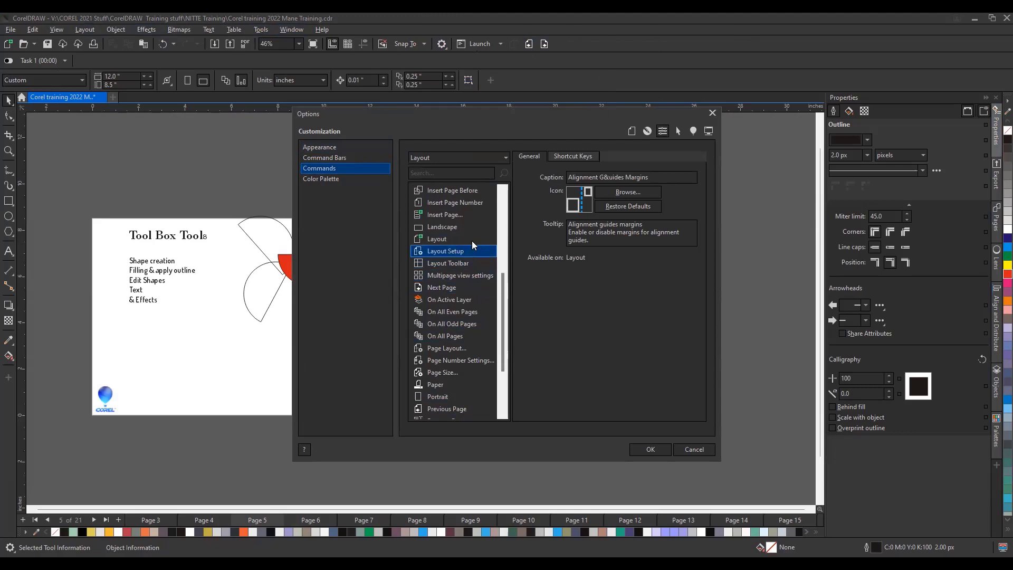
{"action": "scroll", "coordinate": [451, 275], "scroll_direction": "down", "scroll_amount": 3}
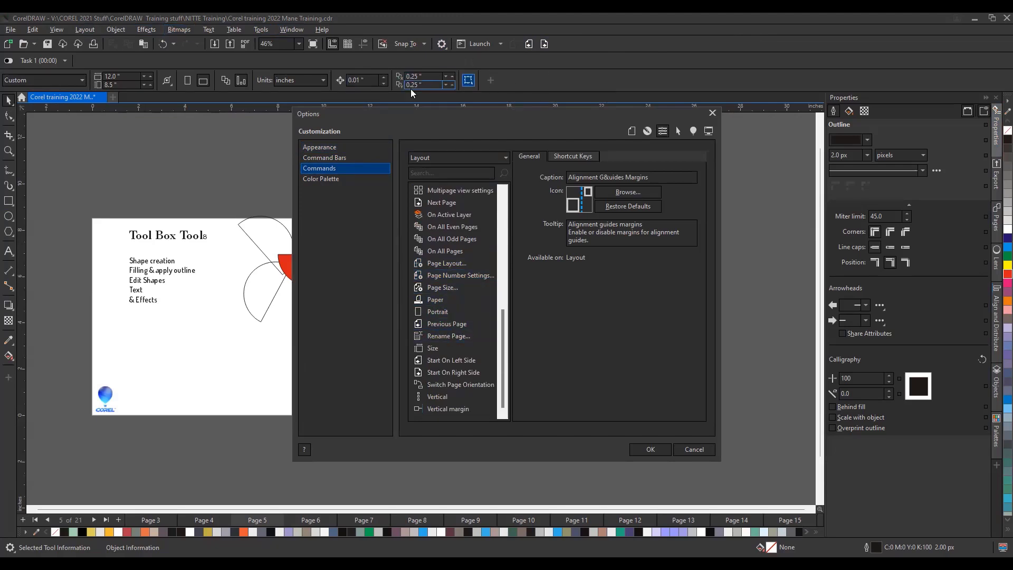
{"action": "scroll", "coordinate": [442, 282], "scroll_direction": "up", "scroll_amount": 1}
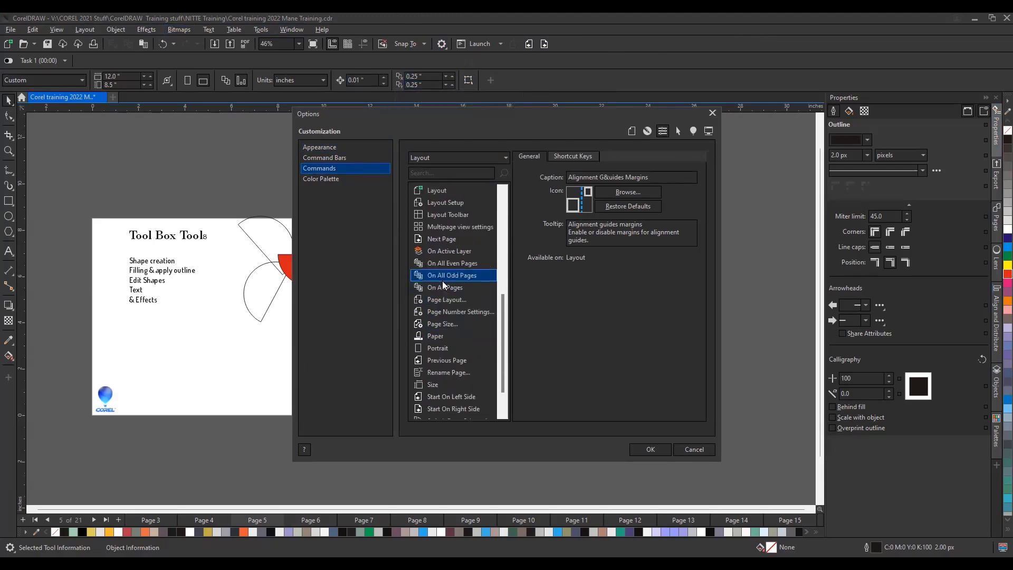
{"action": "left_click", "coordinate": [445, 172]}
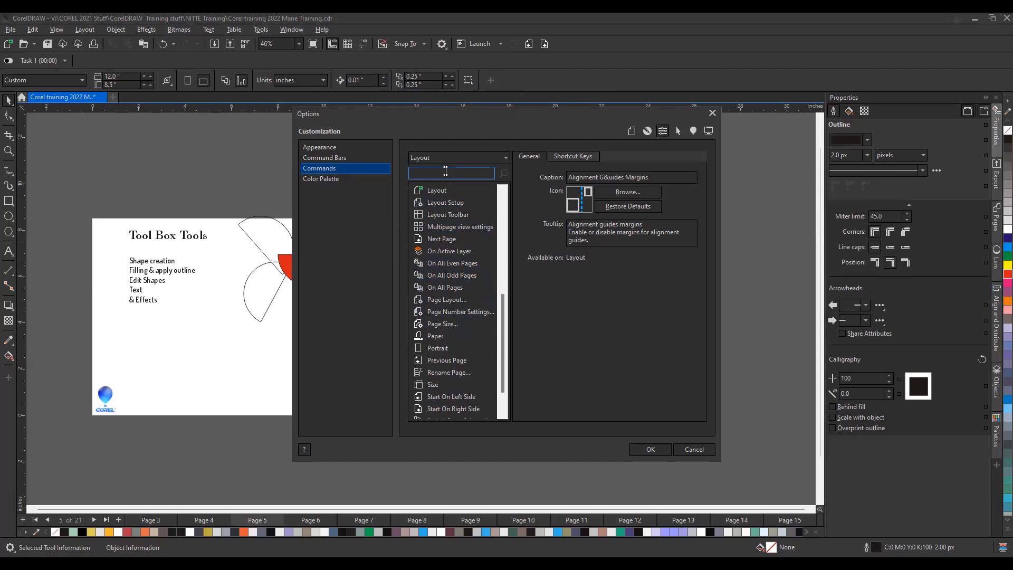
{"action": "type", "text": "draw"}
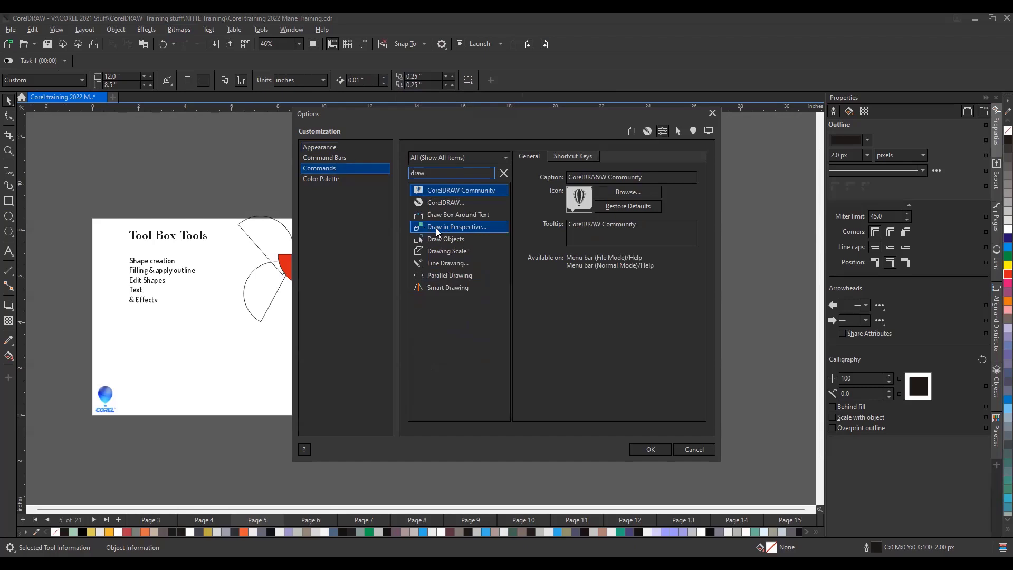
{"action": "mouse_move", "coordinate": [432, 229]}
{"action": "left_mouse_down"}
{"action": "mouse_move", "coordinate": [478, 197]}
{"action": "mouse_move", "coordinate": [590, 49]}
{"action": "mouse_move", "coordinate": [574, 49]}
{"action": "left_mouse_up"}
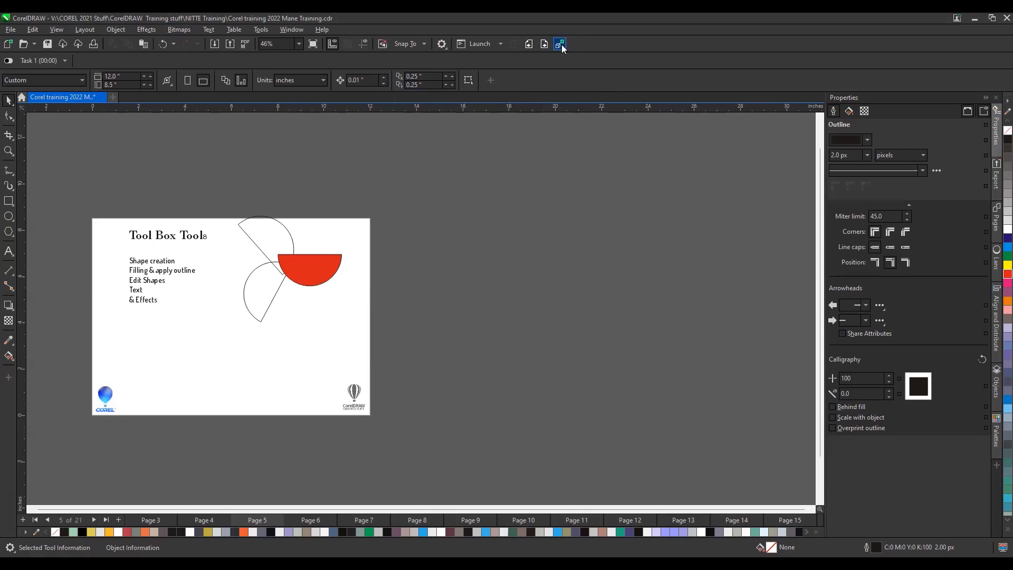
Step: Locate the built-in Draw in Perspective command among the object perspective commands
{"action": "left_click", "coordinate": [86, 30]}
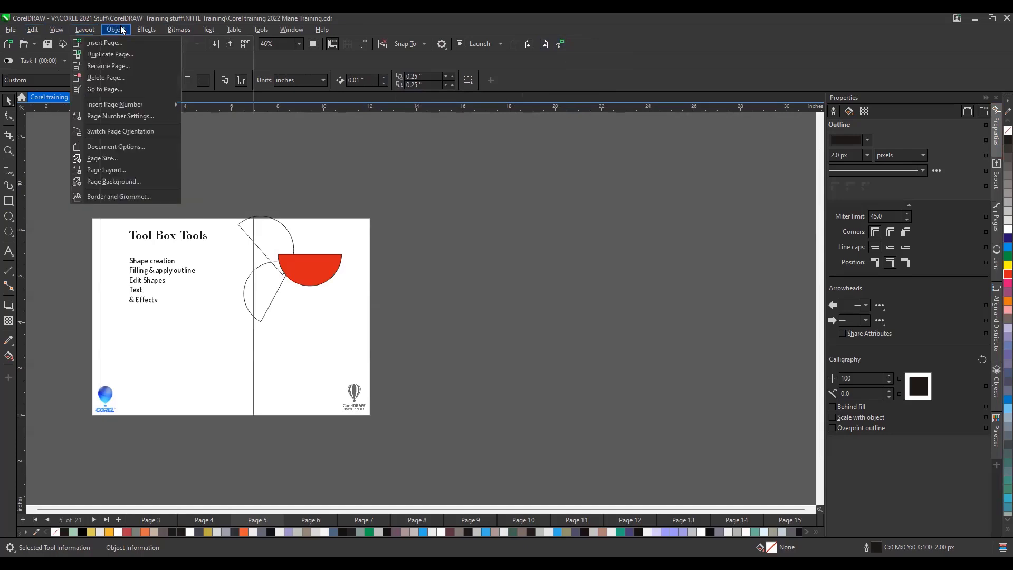
{"action": "mouse_move", "coordinate": [119, 29]}
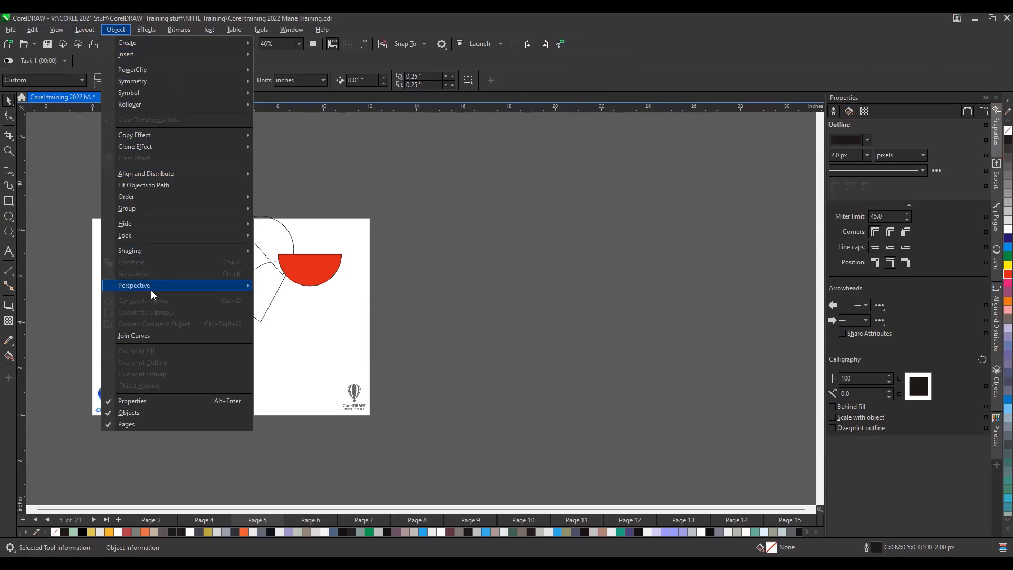
{"action": "mouse_move", "coordinate": [155, 286]}
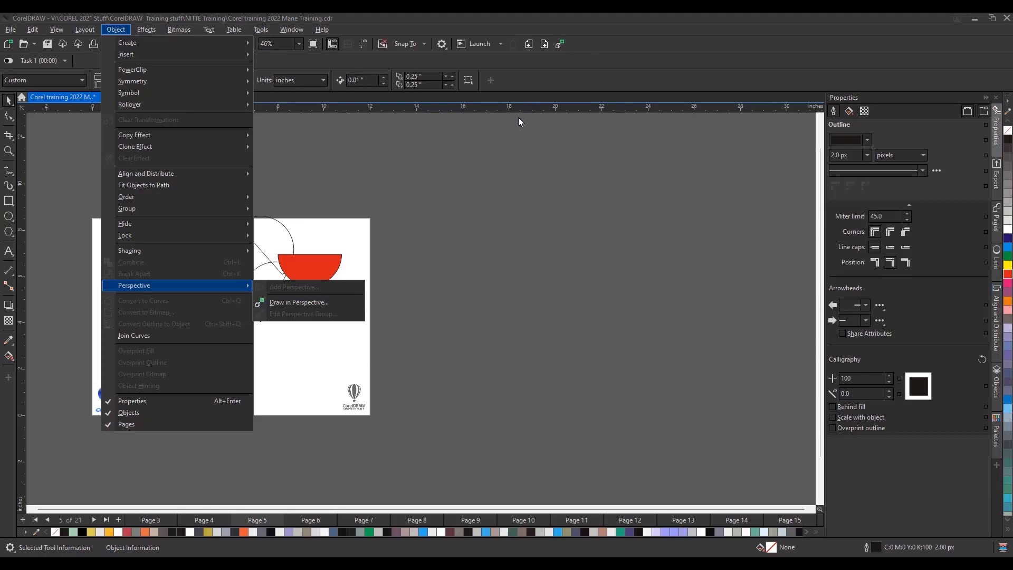
{"action": "left_click", "coordinate": [500, 138]}
Step: Reopen the customization options and display the shortcut key settings for the Layout commands
{"action": "left_click", "coordinate": [440, 45]}
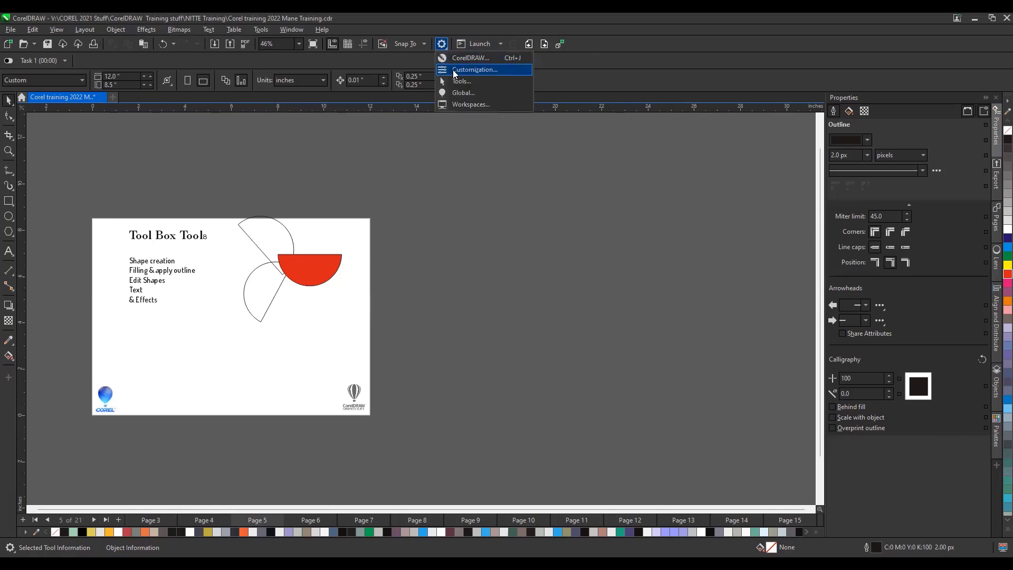
{"action": "left_click", "coordinate": [457, 69]}
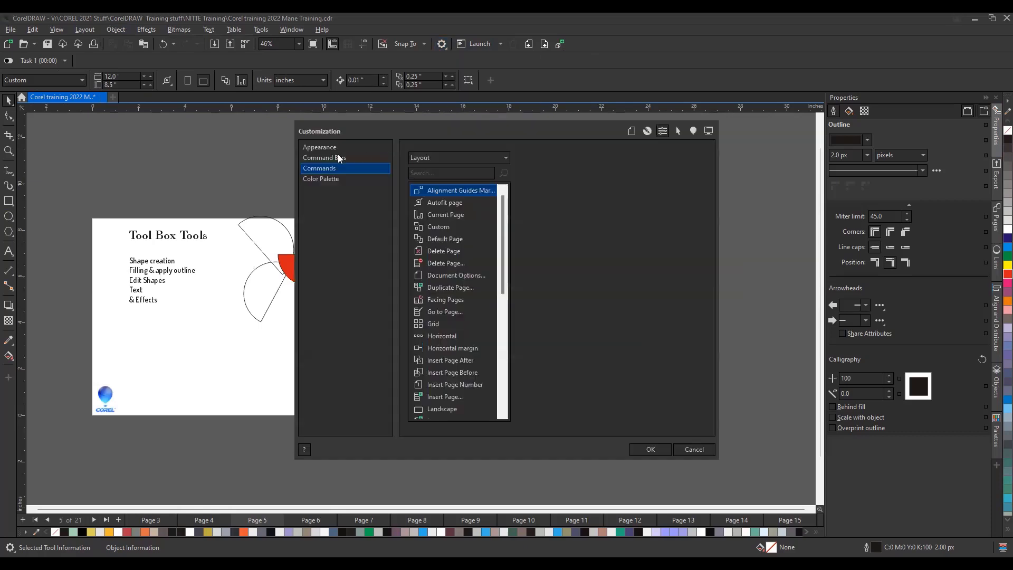
{"action": "left_click", "coordinate": [325, 157]}
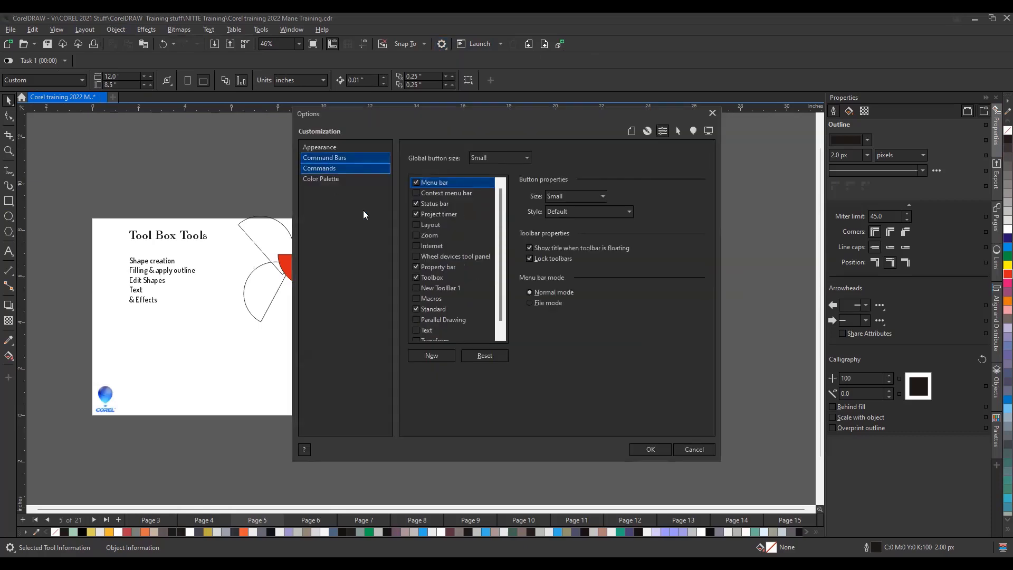
{"action": "left_click", "coordinate": [338, 168]}
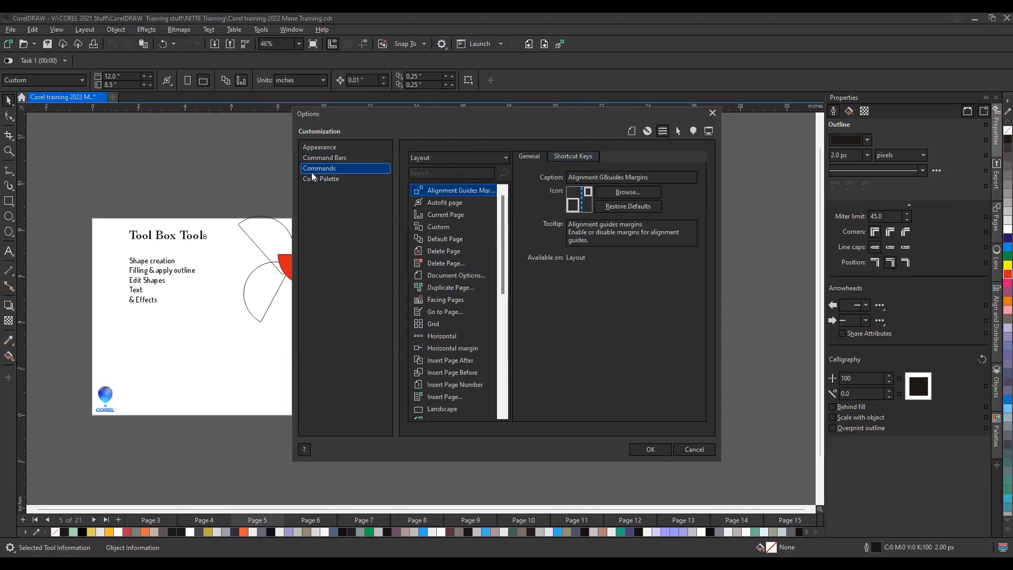
{"action": "left_click", "coordinate": [561, 156]}
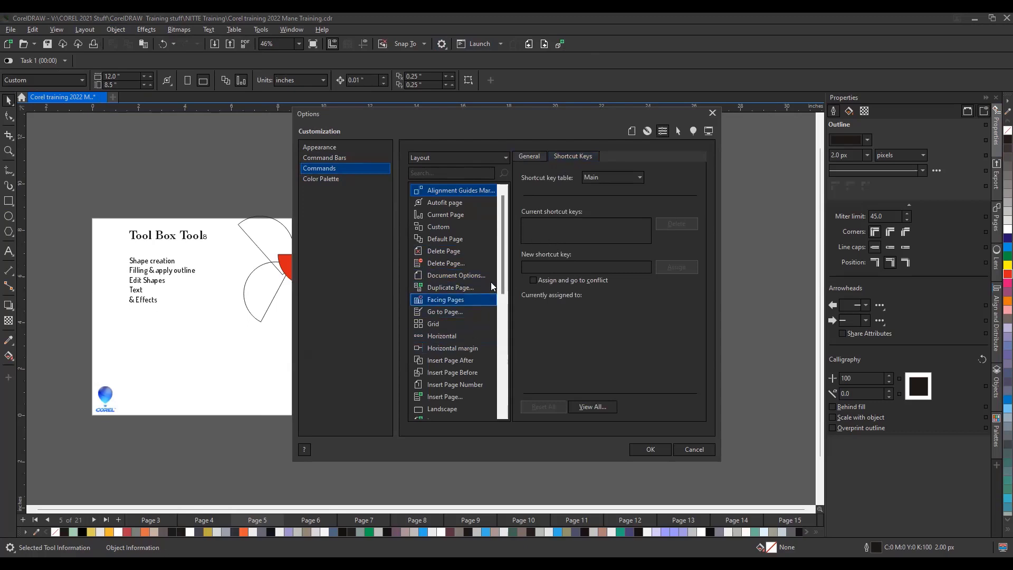
{"action": "left_click_drag", "start_coordinate": [502, 270], "coordinate": [502, 365]}
{"action": "left_click", "coordinate": [465, 347]}
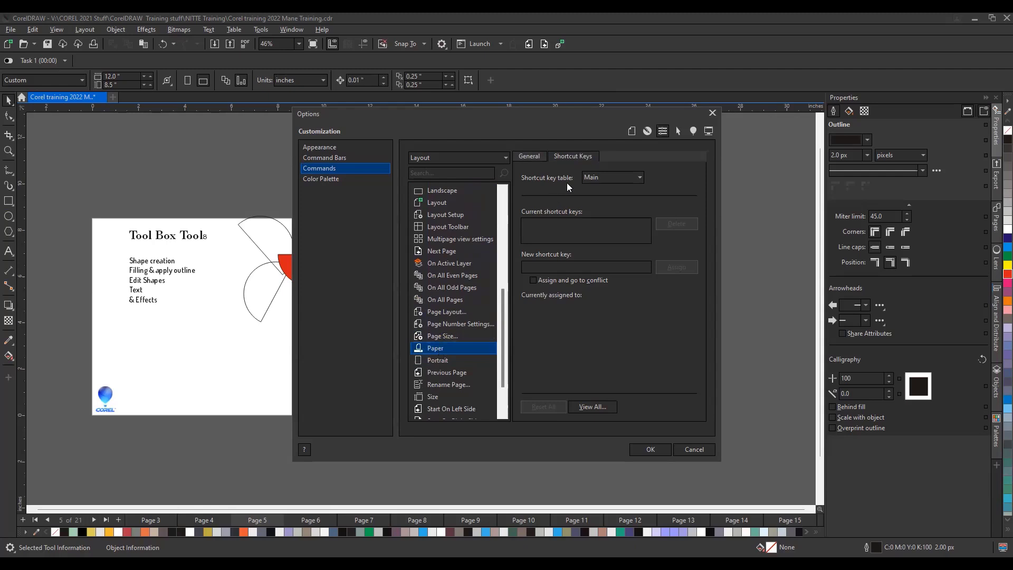
{"action": "left_click_drag", "start_coordinate": [433, 347], "coordinate": [554, 240]}
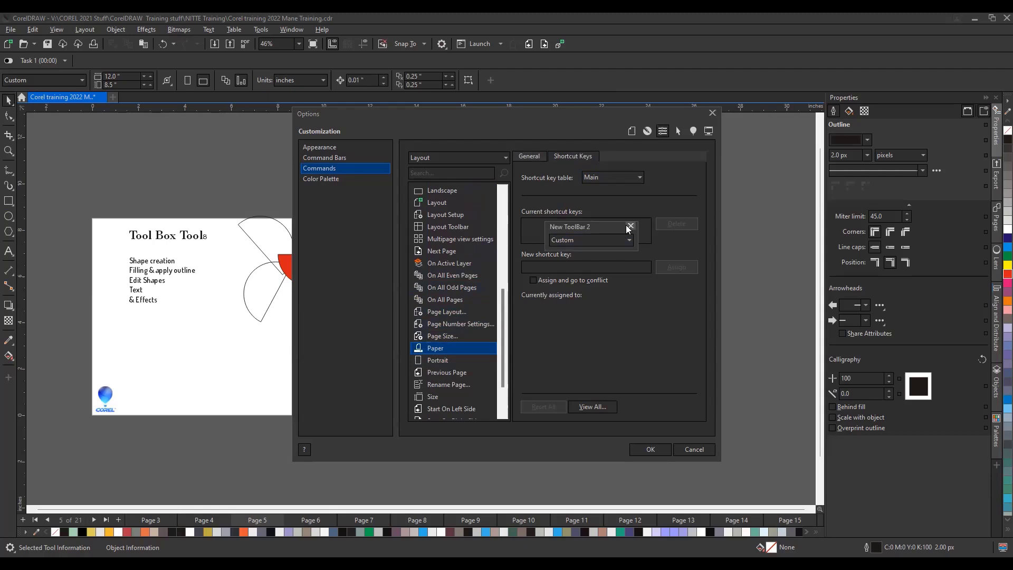
{"action": "left_click", "coordinate": [629, 225]}
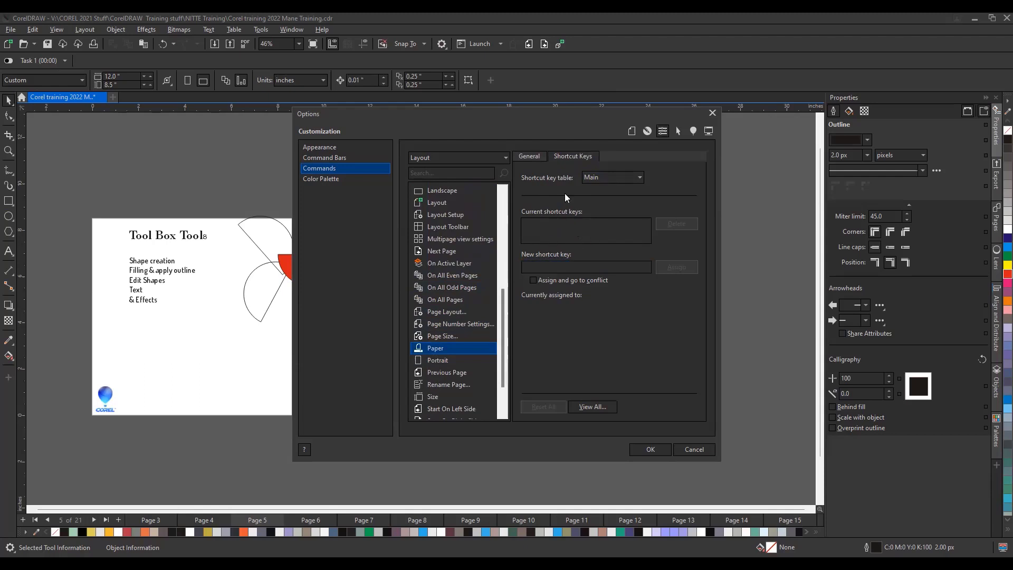
Step: Examine the shortcut key settings of several Layout commands, including On Active Layer, using the Effects Preview and Curve Editing tables
{"action": "left_click", "coordinate": [532, 157]}
{"action": "left_click", "coordinate": [574, 157]}
{"action": "left_click", "coordinate": [612, 178]}
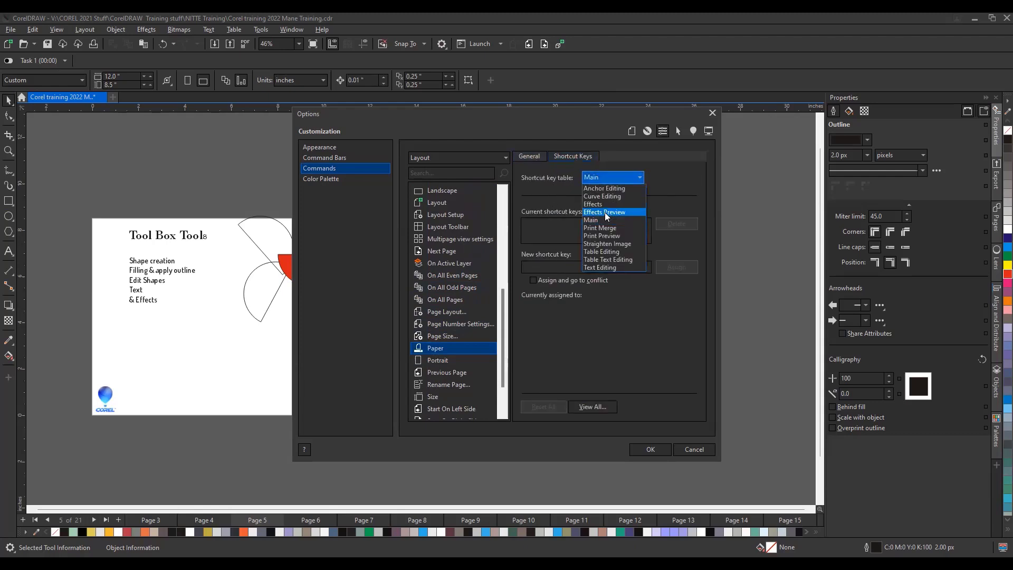
{"action": "left_click", "coordinate": [605, 212]}
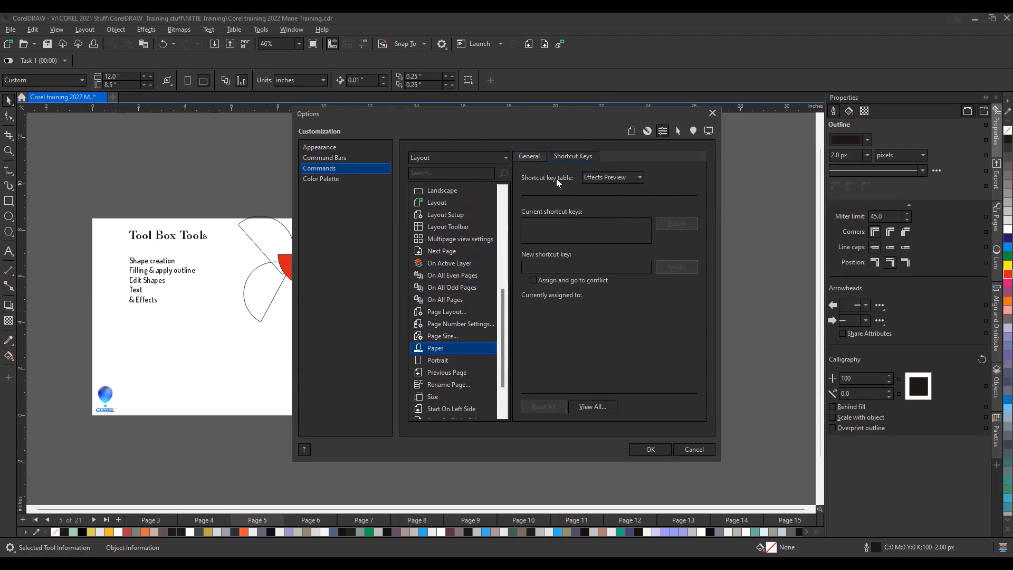
{"action": "left_click", "coordinate": [446, 260]}
{"action": "left_click", "coordinate": [538, 158]}
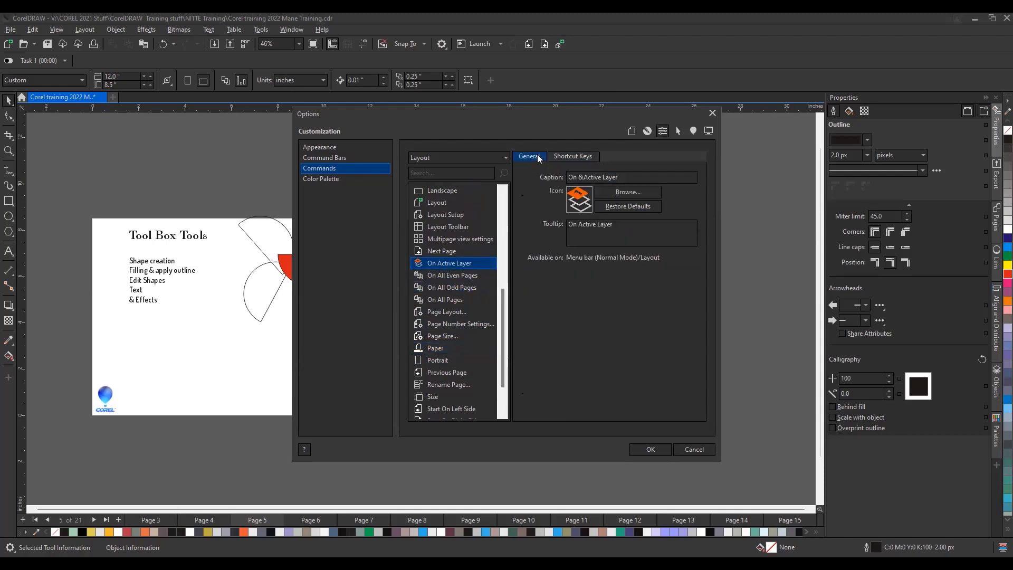
{"action": "left_click", "coordinate": [573, 156]}
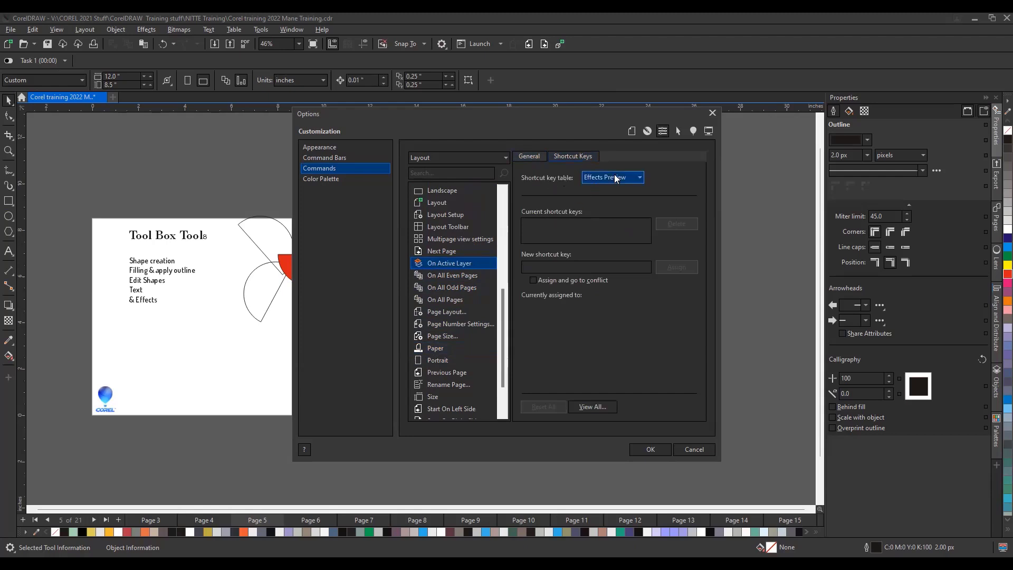
{"action": "left_click", "coordinate": [614, 177]}
{"action": "left_click", "coordinate": [603, 198]}
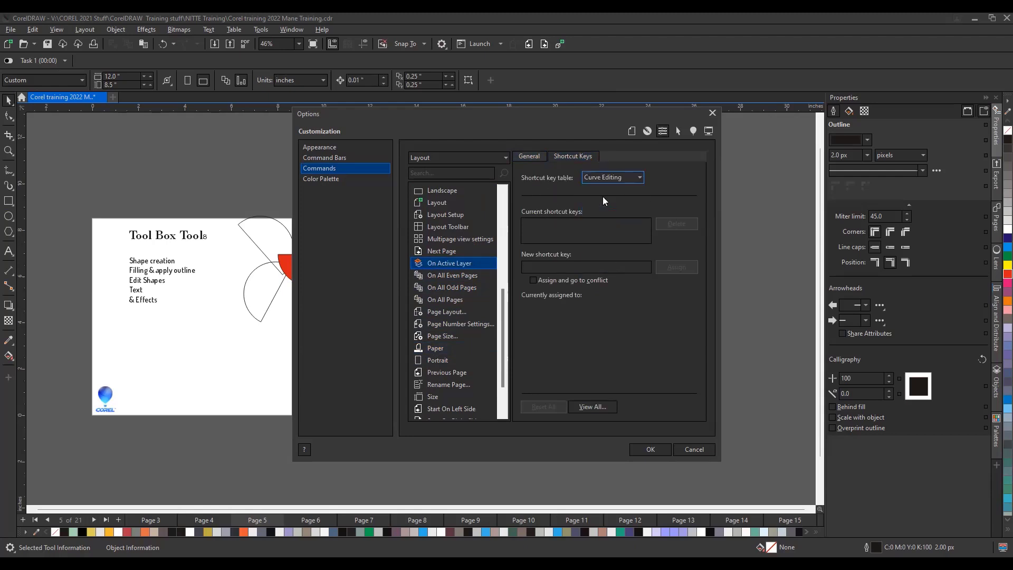
{"action": "left_click", "coordinate": [455, 239]}
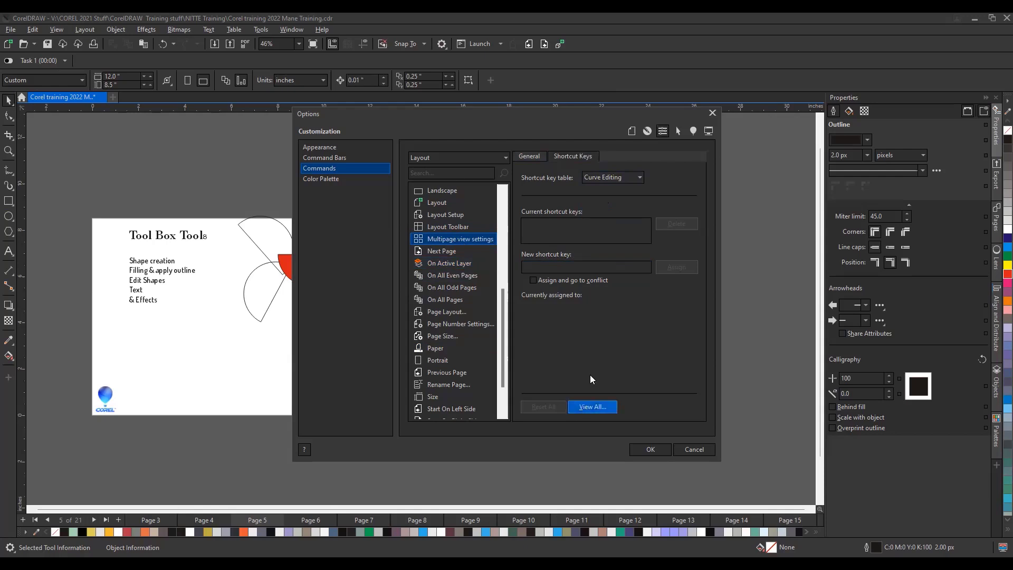
Step: Review the complete shortcut key list, and leave the customization options without assigning a new shortcut
{"action": "left_click", "coordinate": [591, 407]}
{"action": "left_click", "coordinate": [557, 268]}
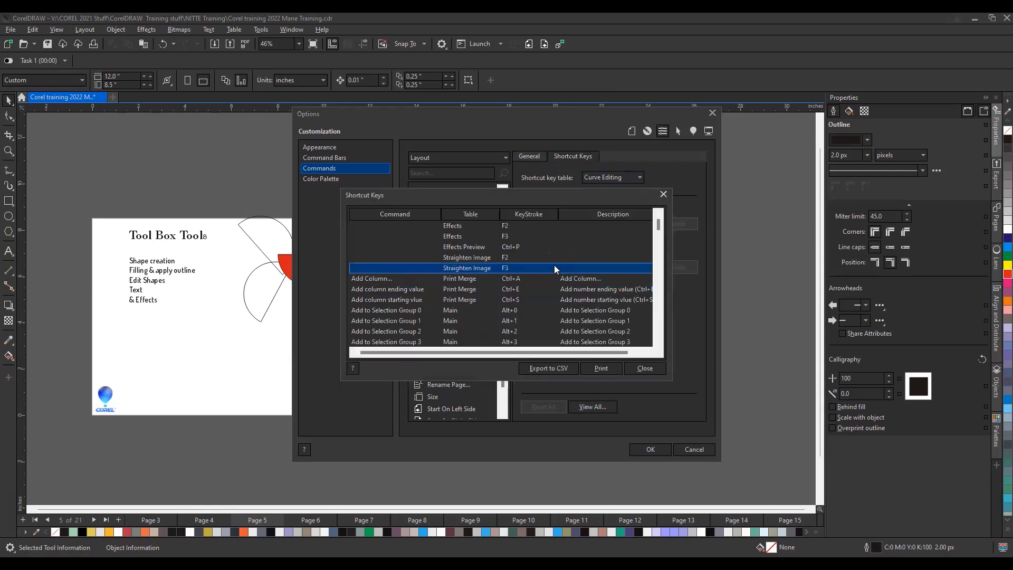
{"action": "scroll", "coordinate": [552, 269], "scroll_direction": "down", "scroll_amount": 2}
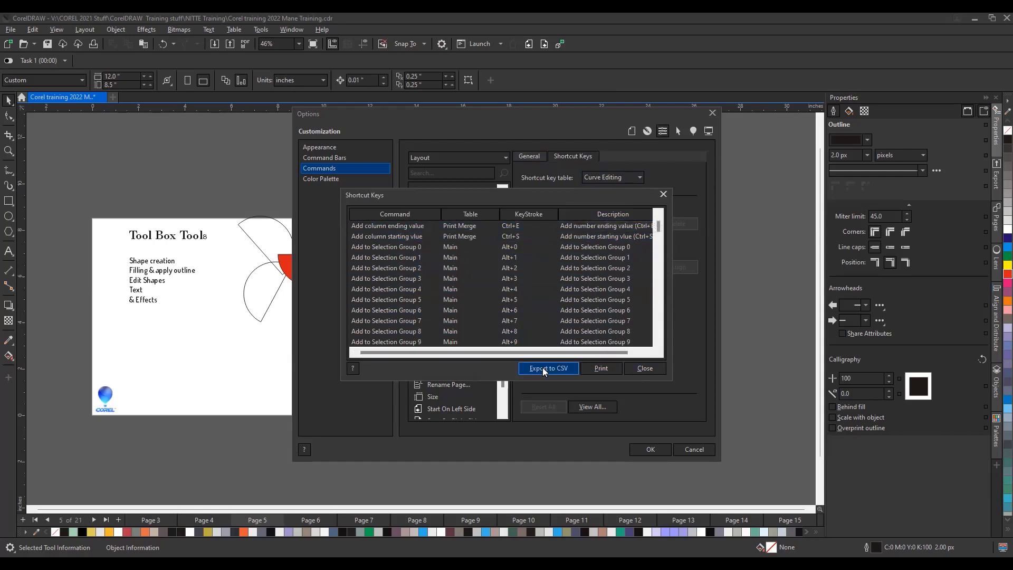
{"action": "left_click", "coordinate": [645, 368]}
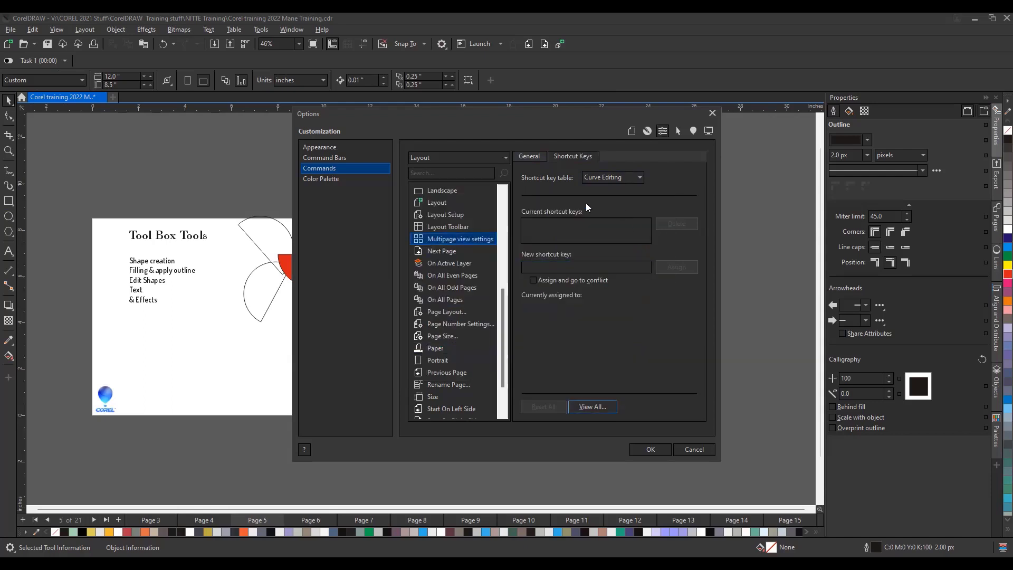
{"action": "left_click", "coordinate": [546, 267]}
{"action": "left_click", "coordinate": [680, 450]}
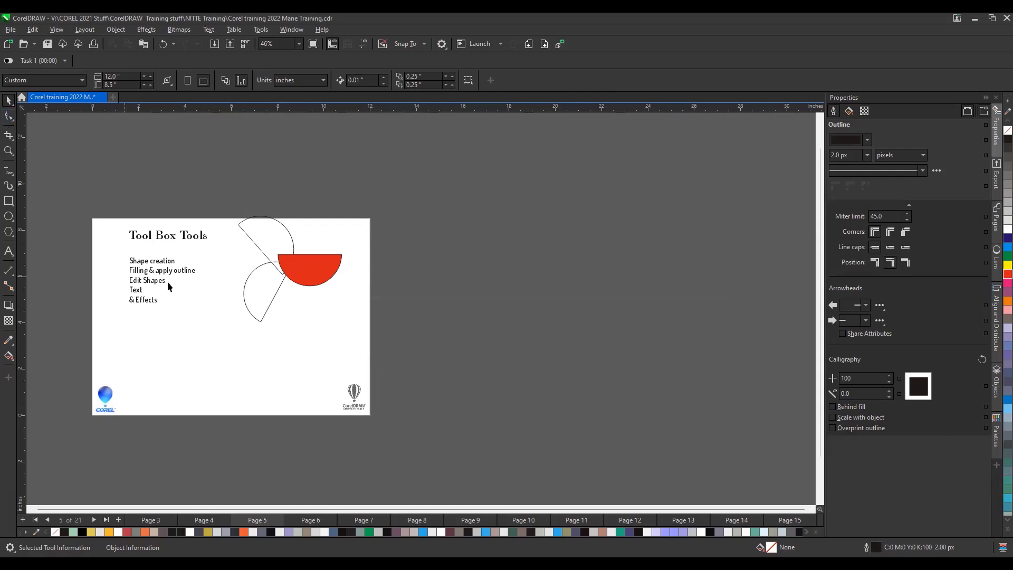
Step: Go to page 6, Free Hand Pick Tool, select the large red circle, and clear the selection
{"action": "scroll", "coordinate": [319, 275], "scroll_direction": "down", "scroll_amount": 1}
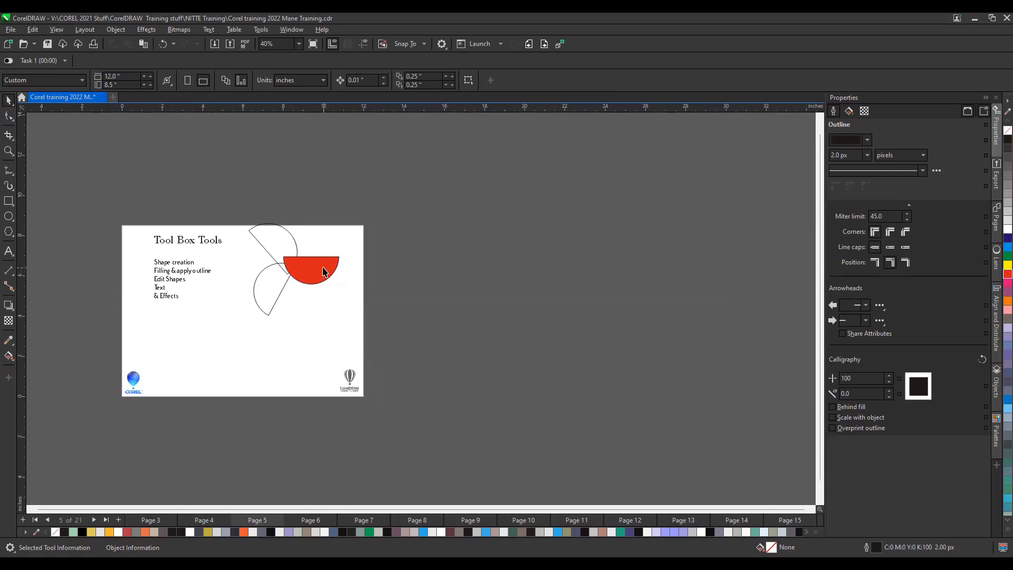
{"action": "left_click", "coordinate": [544, 44]}
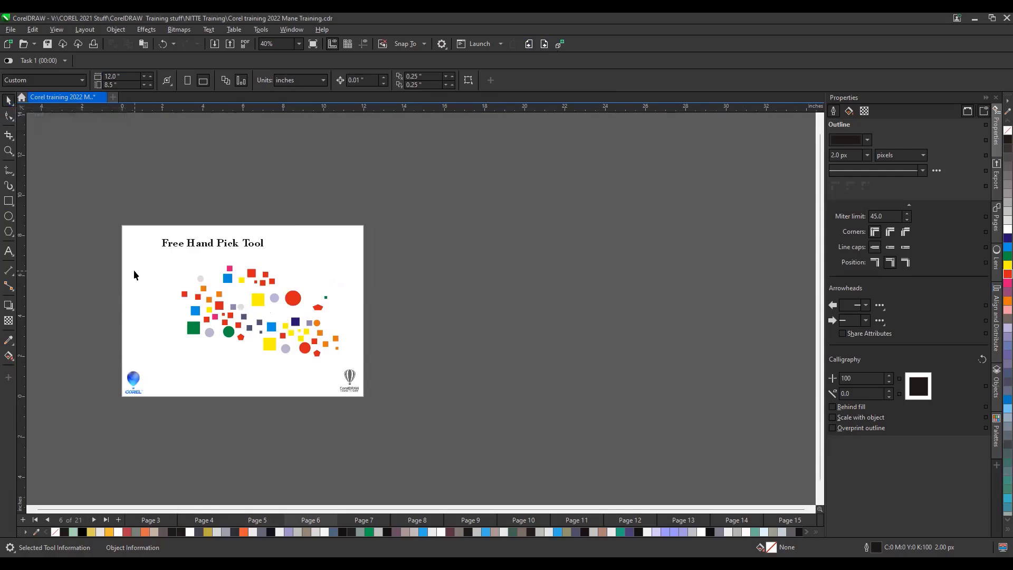
{"action": "scroll", "coordinate": [127, 266], "scroll_direction": "up", "scroll_amount": 2}
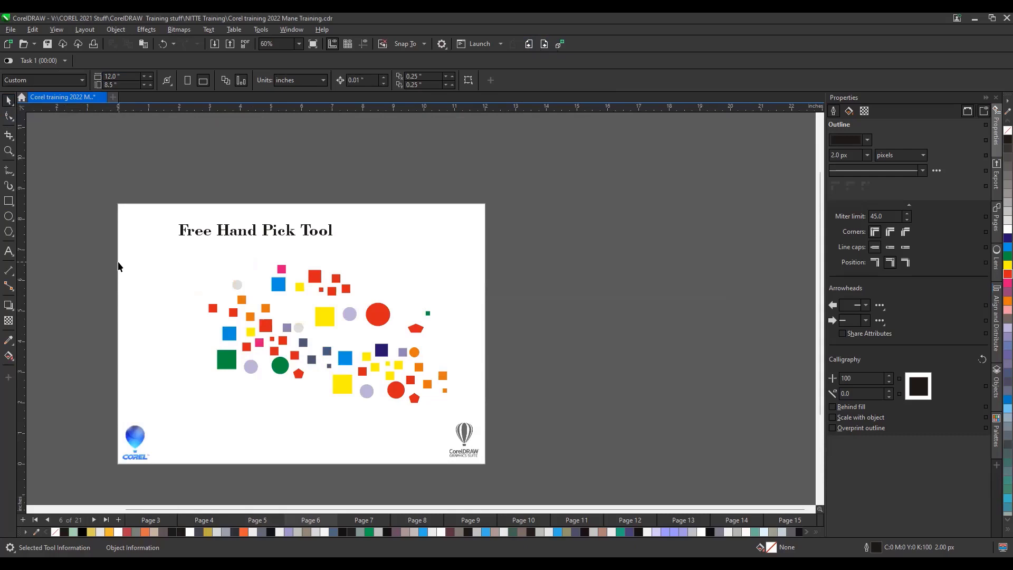
{"action": "left_click", "coordinate": [383, 322]}
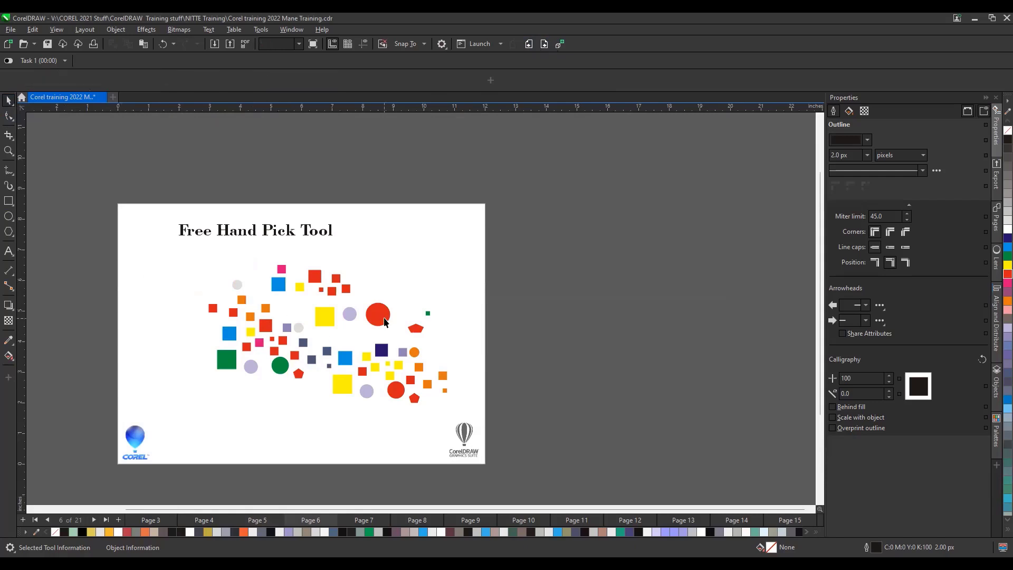
{"action": "scroll", "coordinate": [379, 323], "scroll_direction": "up", "scroll_amount": 1}
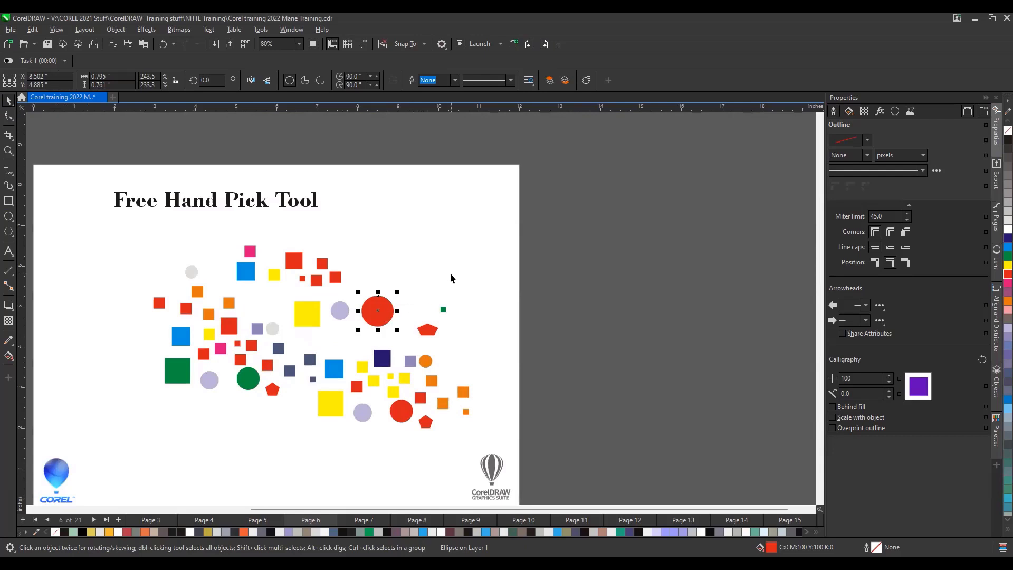
{"action": "left_click", "coordinate": [564, 284]}
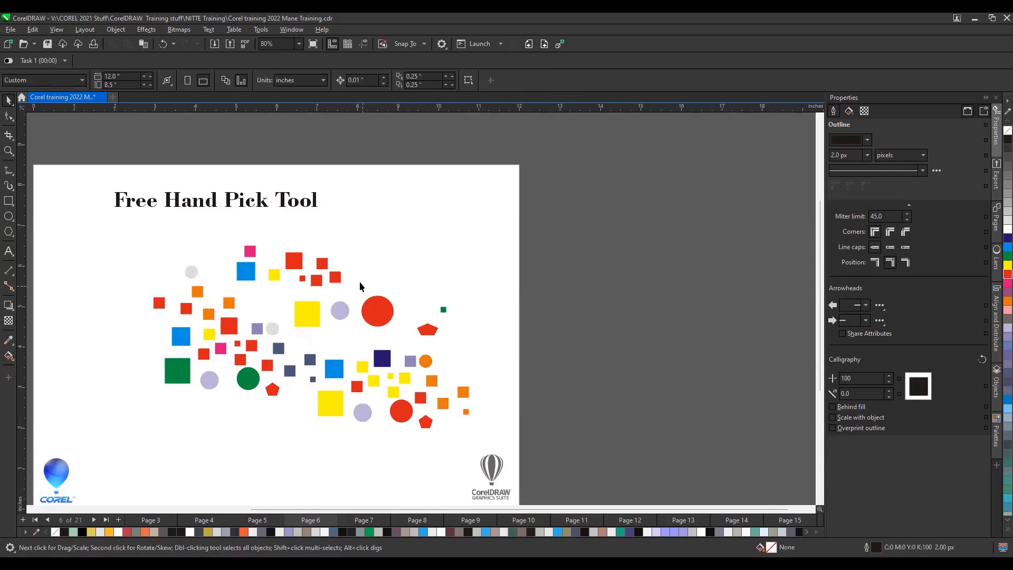
Step: Select the five red squares beneath the title with an enclosing marquee and fill them with orange, C0 M60 Y100 K0
{"action": "left_click_drag", "start_coordinate": [275, 238], "coordinate": [352, 295]}
{"action": "mouse_move", "coordinate": [353, 296]}
{"action": "left_mouse_down"}
{"action": "mouse_move", "coordinate": [353, 283]}
{"action": "mouse_move", "coordinate": [363, 294]}
{"action": "left_mouse_up"}
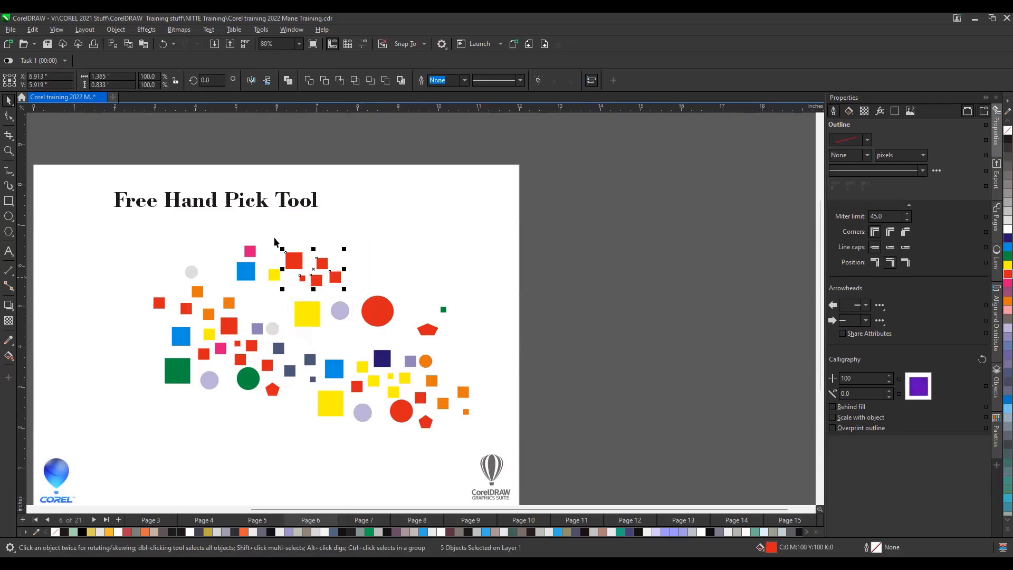
{"action": "scroll", "coordinate": [351, 257], "scroll_direction": "up", "scroll_amount": 2}
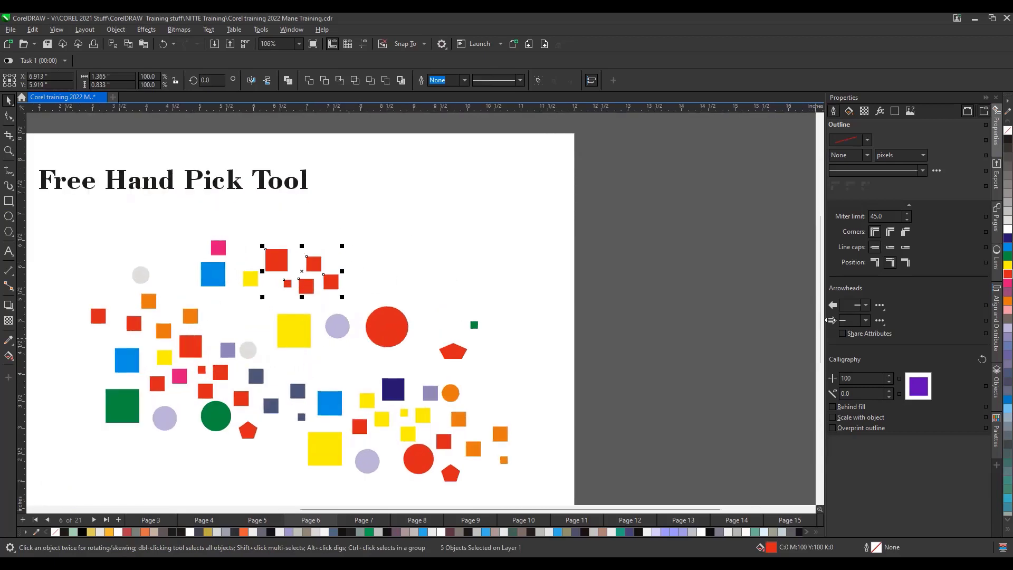
{"action": "left_click", "coordinate": [1007, 301]}
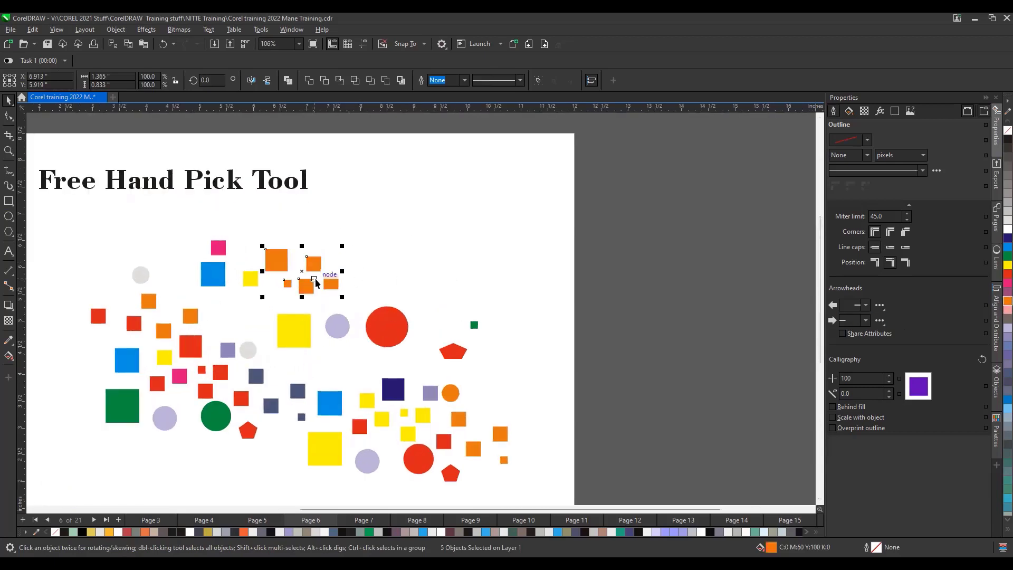
Step: Marquee-select the five orange squares beneath the title and fill them with green, C100 M0 Y100 K0
{"action": "scroll", "coordinate": [315, 283], "scroll_direction": "up", "scroll_amount": 2}
{"action": "left_click_drag", "start_coordinate": [222, 208], "coordinate": [360, 308]}
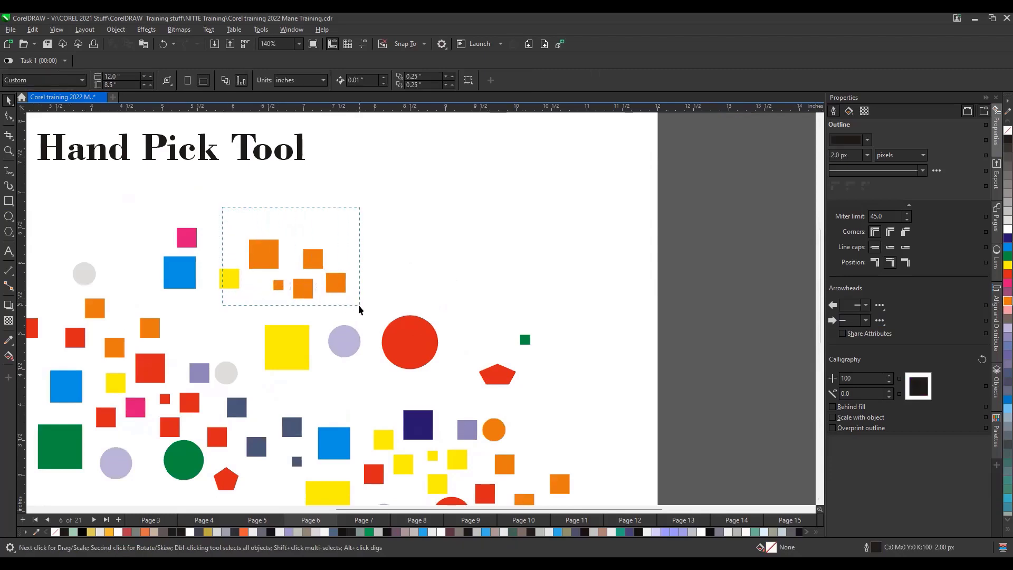
{"action": "left_click_drag", "start_coordinate": [359, 305], "coordinate": [359, 305]}
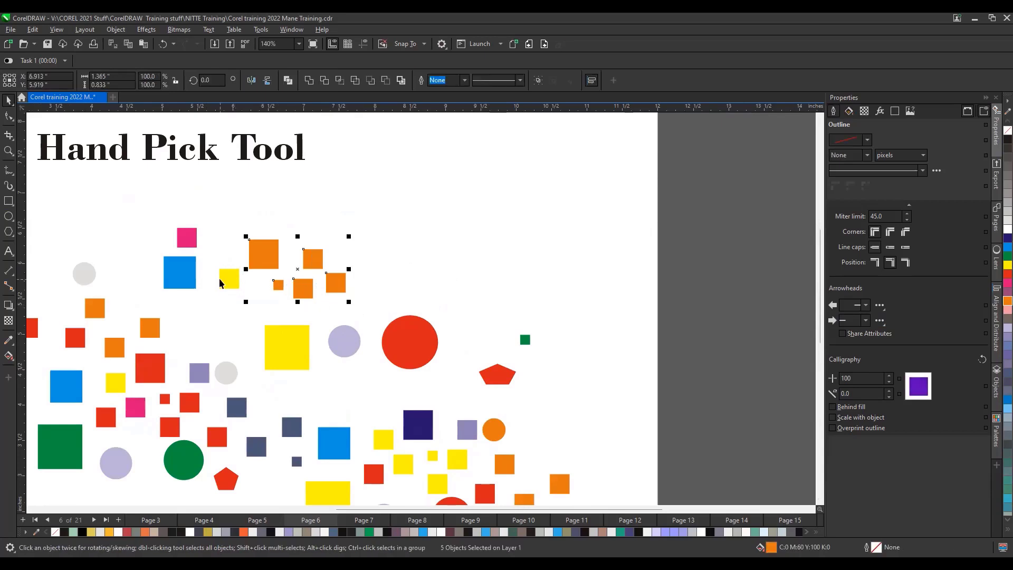
{"action": "left_click", "coordinate": [1007, 256]}
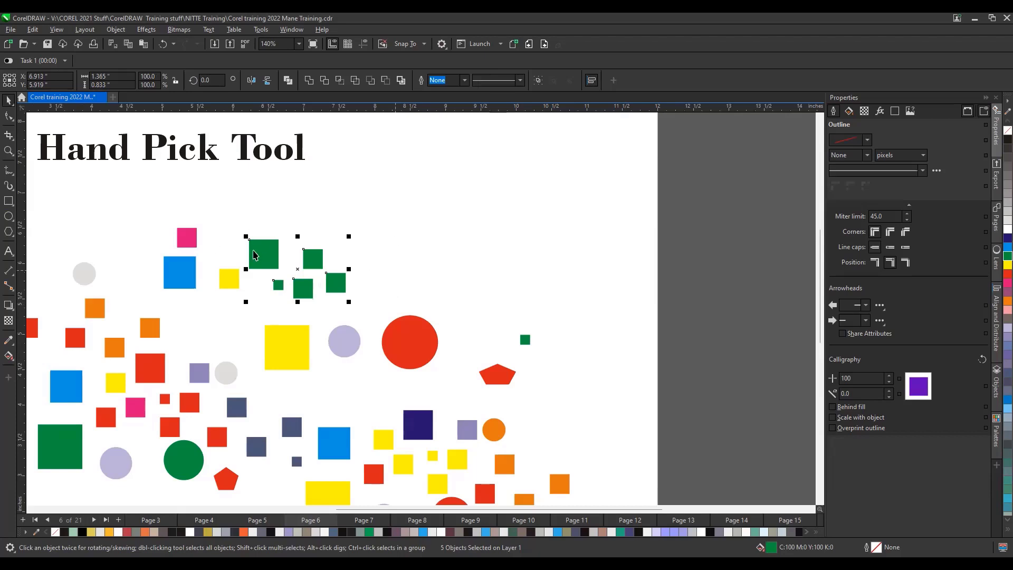
Step: Select the large yellow square, lilac circle and large red circle with a touching marquee, and fill them with cyan, C100 M0 Y0 K0
{"action": "left_click_drag", "start_coordinate": [224, 240], "coordinate": [409, 317]}
{"action": "left_click", "coordinate": [427, 274]}
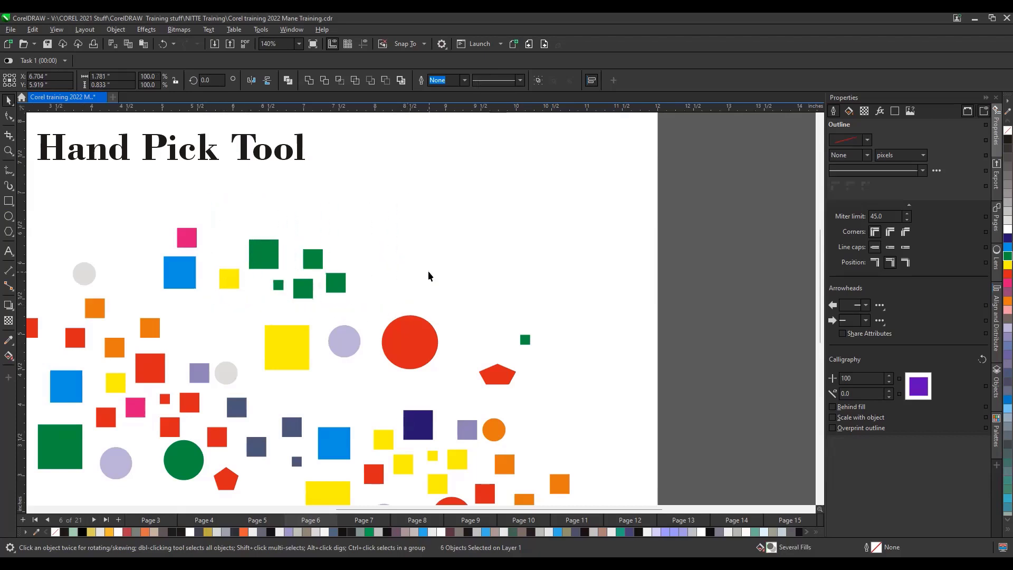
{"action": "left_click_drag", "start_coordinate": [317, 333], "coordinate": [408, 346]}
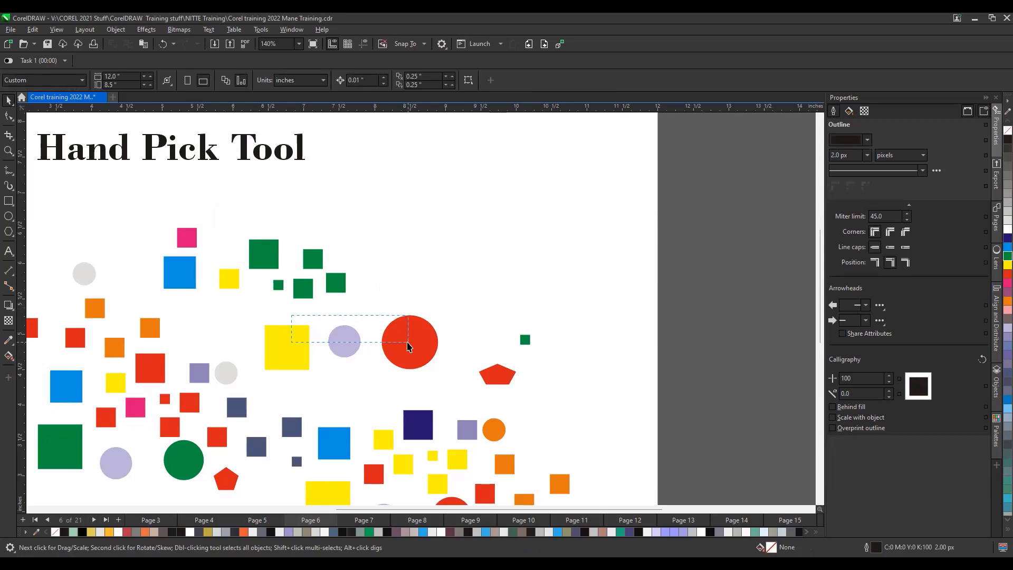
{"action": "left_click_drag", "start_coordinate": [407, 347], "coordinate": [407, 346]}
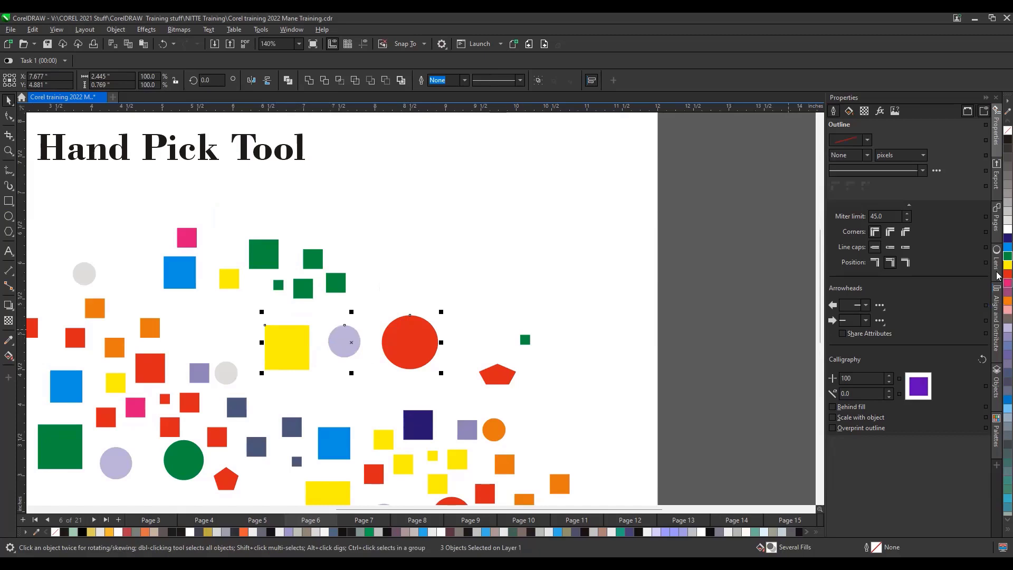
{"action": "left_click", "coordinate": [1007, 246]}
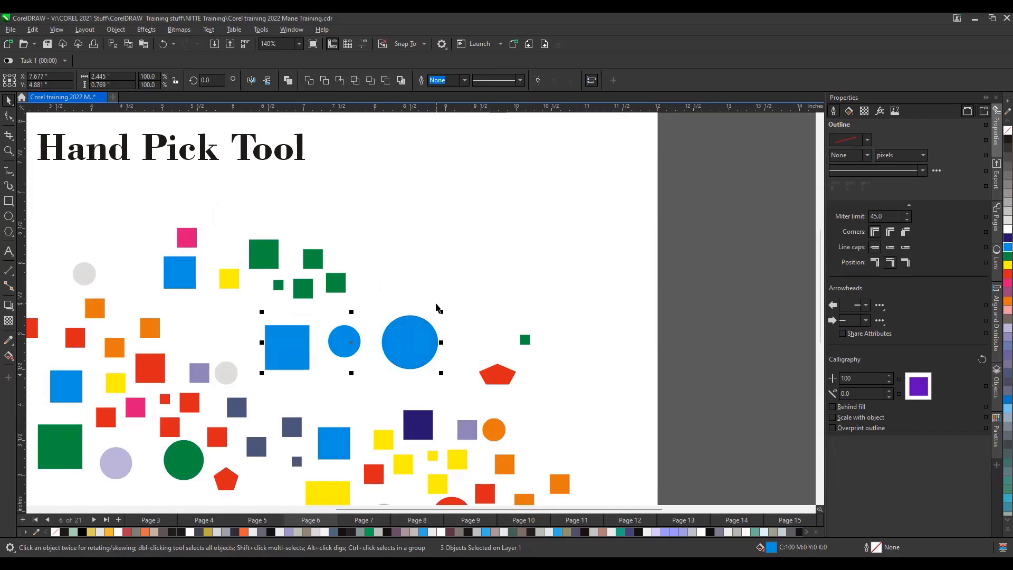
{"action": "left_click", "coordinate": [446, 298]}
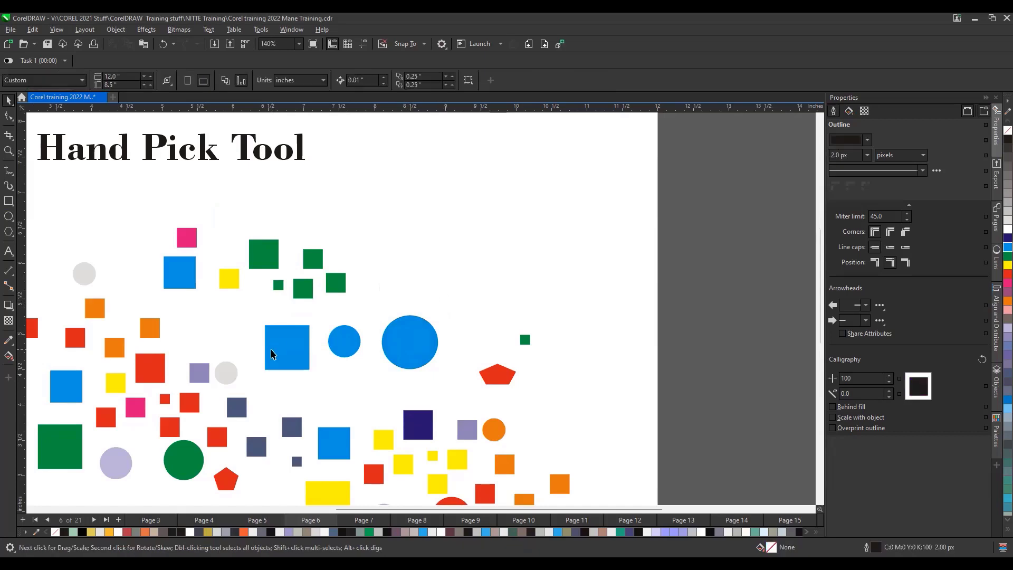
Step: Select the five green squares with an enclosing marquee, reselect them with a touching marquee, and fill them with dark blue, C100 M100 Y0 K0
{"action": "left_click_drag", "start_coordinate": [229, 212], "coordinate": [370, 309]}
{"action": "left_click_drag", "start_coordinate": [369, 309], "coordinate": [369, 308]}
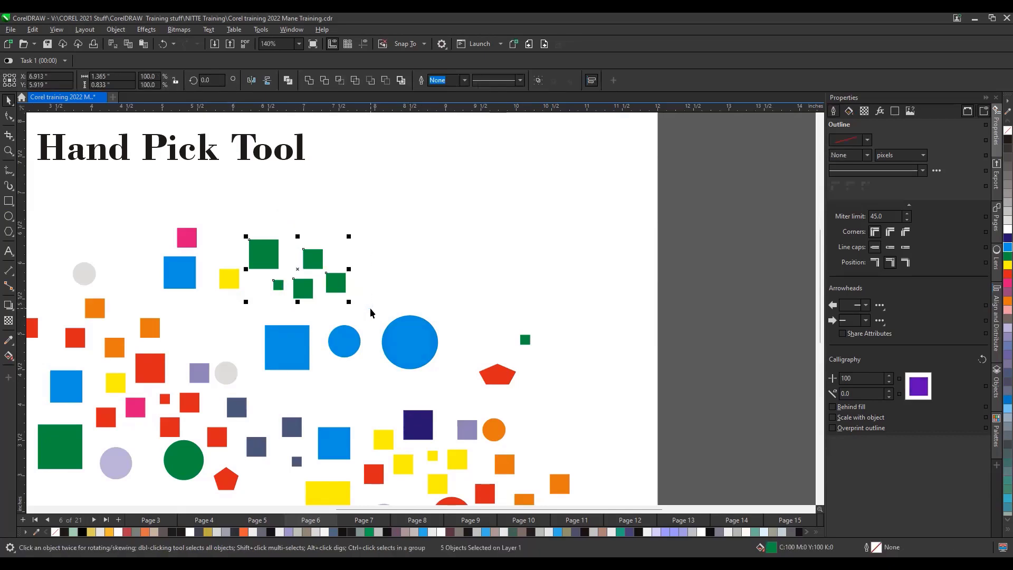
{"action": "left_click", "coordinate": [403, 283]}
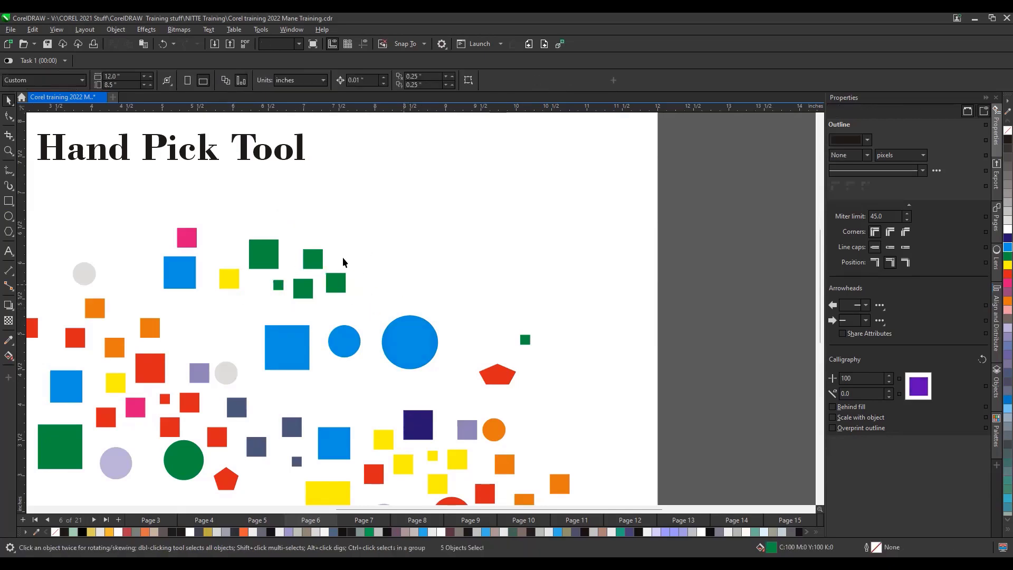
{"action": "left_click_drag", "start_coordinate": [351, 257], "coordinate": [260, 292]}
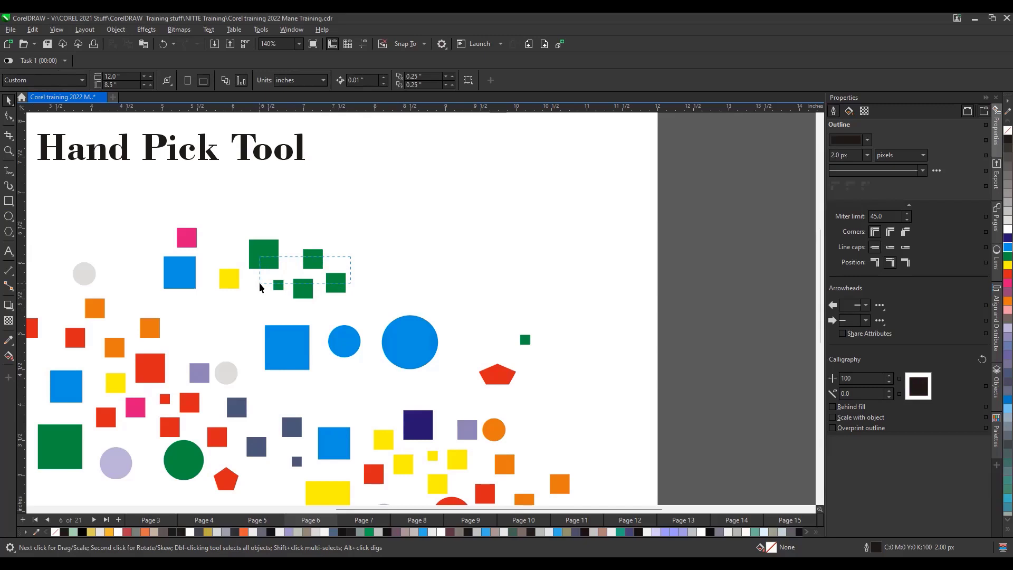
{"action": "left_click_drag", "start_coordinate": [259, 283], "coordinate": [349, 300]}
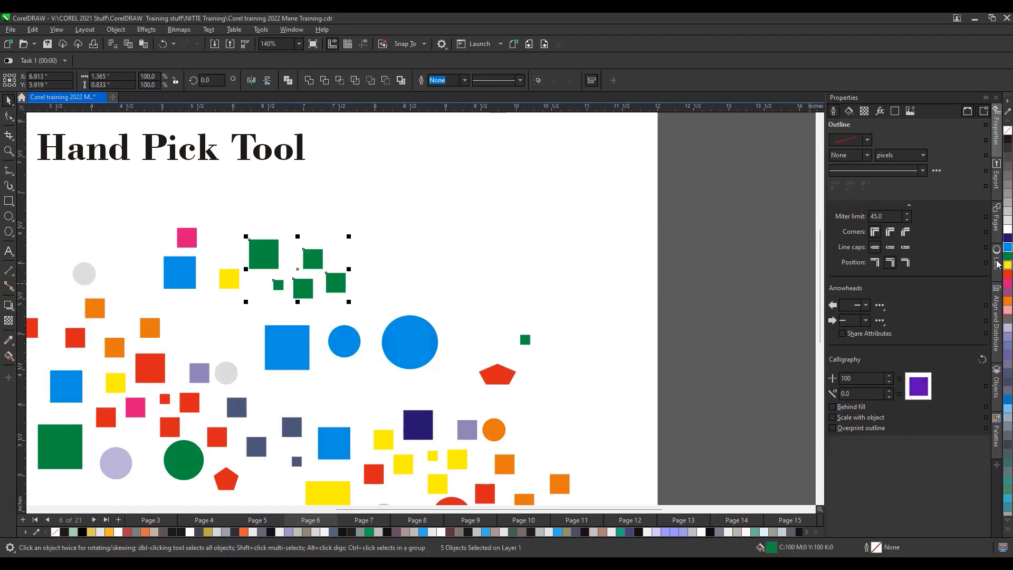
{"action": "left_click", "coordinate": [1007, 238]}
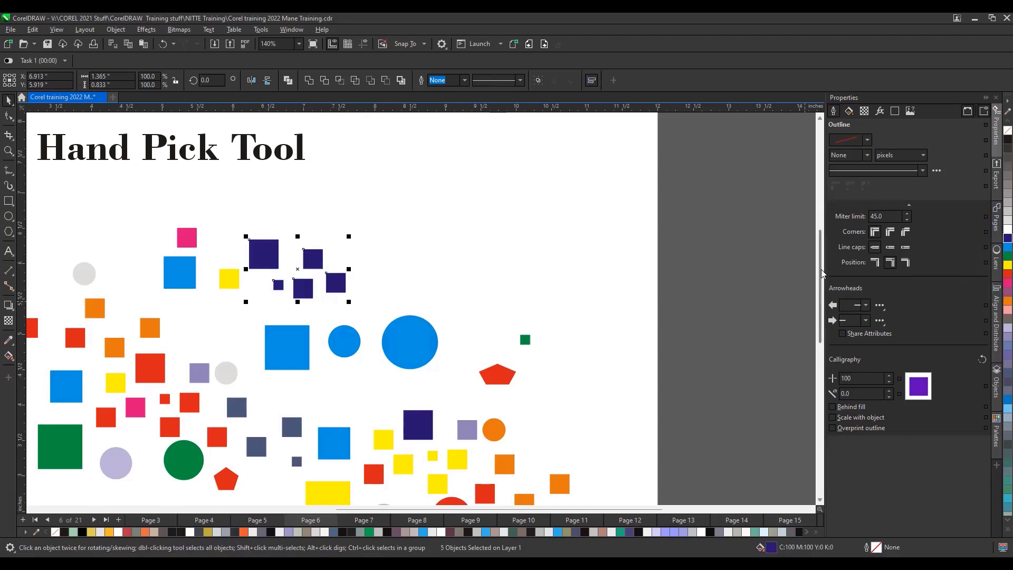
Step: Use the Freehand Pick tool to lasso the orange circle and the four orange squares near the page's right side
{"action": "scroll", "coordinate": [586, 326], "scroll_direction": "down", "scroll_amount": 3}
{"action": "scroll", "coordinate": [586, 327], "scroll_direction": "up", "scroll_amount": 2}
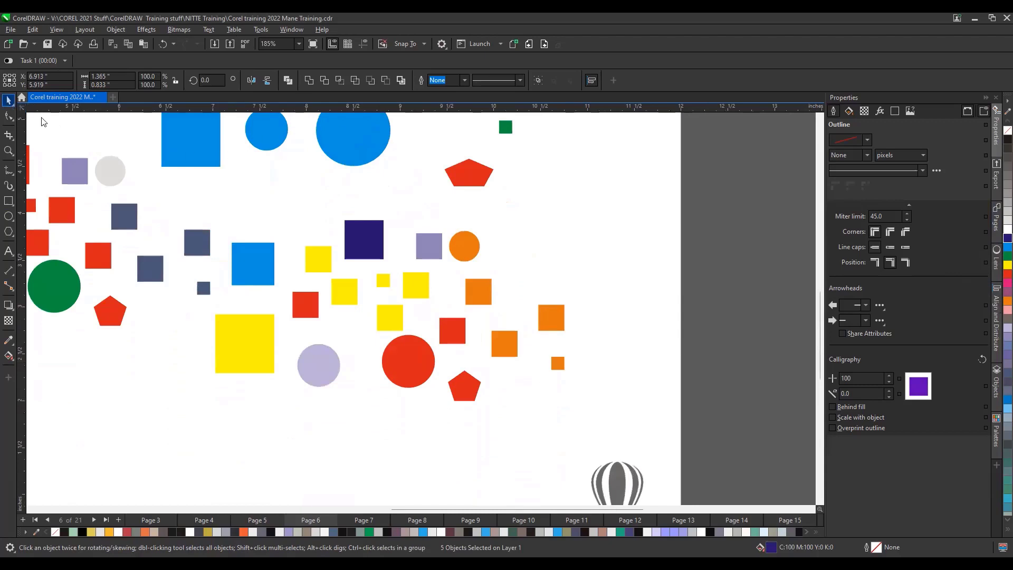
{"action": "left_click", "coordinate": [10, 106]}
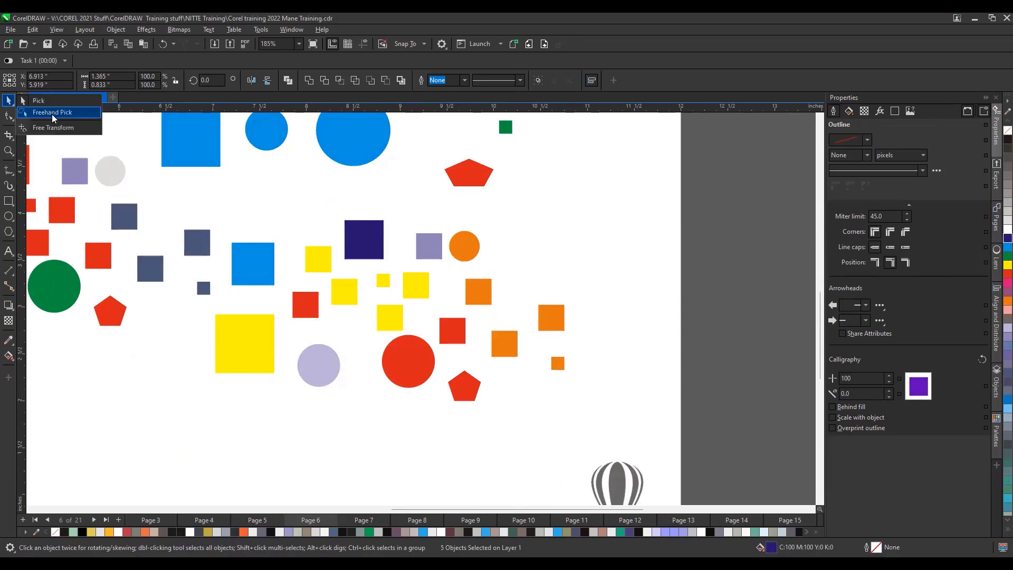
{"action": "left_click", "coordinate": [53, 112]}
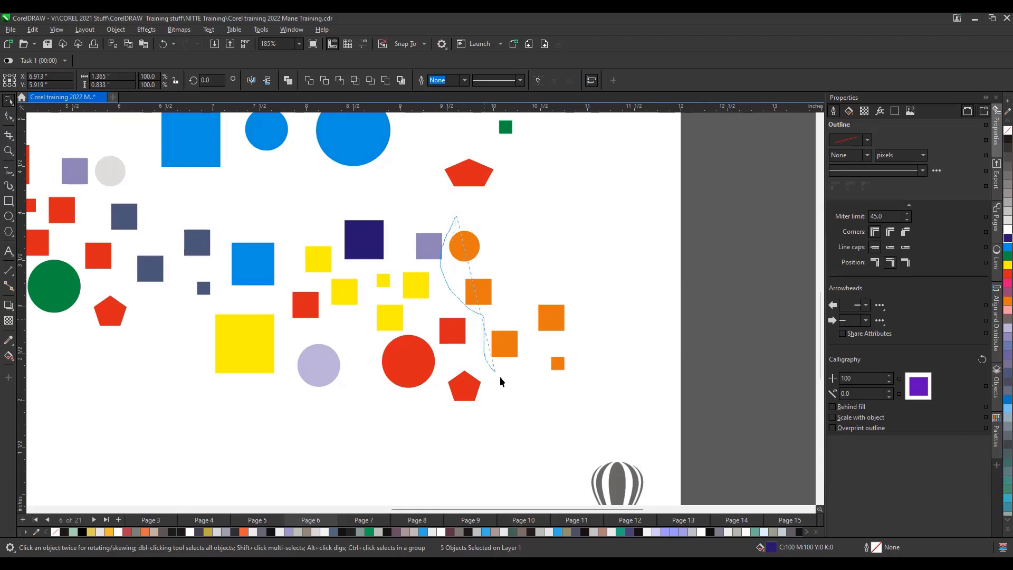
{"action": "mouse_move", "coordinate": [501, 377]}
{"action": "left_mouse_down"}
{"action": "mouse_move", "coordinate": [553, 395]}
{"action": "mouse_move", "coordinate": [654, 332]}
{"action": "left_mouse_up"}
{"action": "left_click_drag", "start_coordinate": [478, 215], "coordinate": [482, 226]}
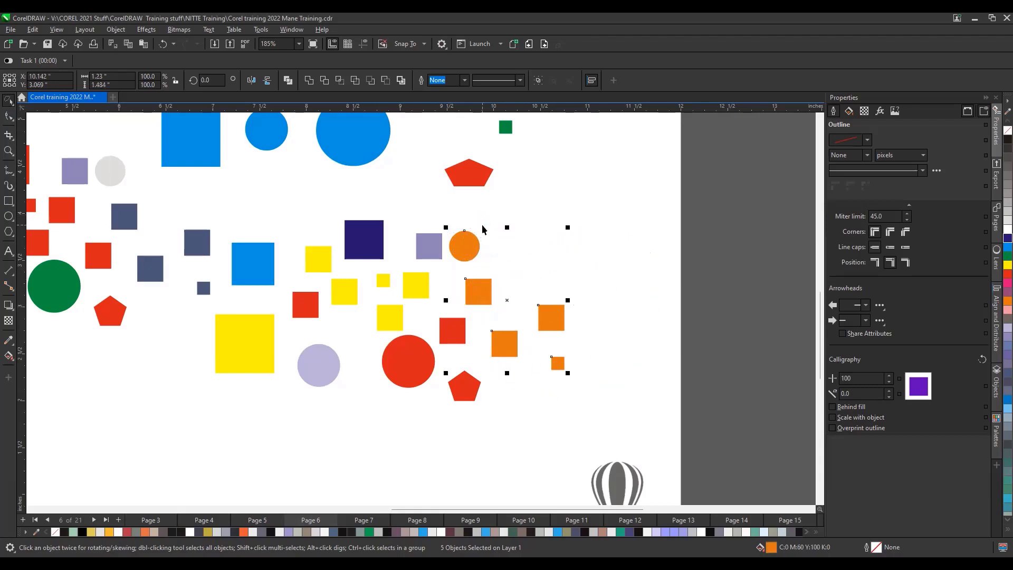
Step: Lasso around the yellow squares, and select the blue, red and large yellow squares with a touching freehand selection
{"action": "left_click_drag", "start_coordinate": [294, 208], "coordinate": [286, 295]}
{"action": "mouse_move", "coordinate": [405, 338]}
{"action": "left_mouse_down"}
{"action": "mouse_move", "coordinate": [413, 305]}
{"action": "mouse_move", "coordinate": [394, 258]}
{"action": "mouse_move", "coordinate": [394, 217]}
{"action": "mouse_move", "coordinate": [384, 227]}
{"action": "left_mouse_up"}
{"action": "mouse_move", "coordinate": [254, 209]}
{"action": "left_mouse_down"}
{"action": "mouse_move", "coordinate": [256, 332]}
{"action": "mouse_move", "coordinate": [294, 334]}
{"action": "mouse_move", "coordinate": [306, 316]}
{"action": "mouse_move", "coordinate": [283, 223]}
{"action": "left_mouse_up"}
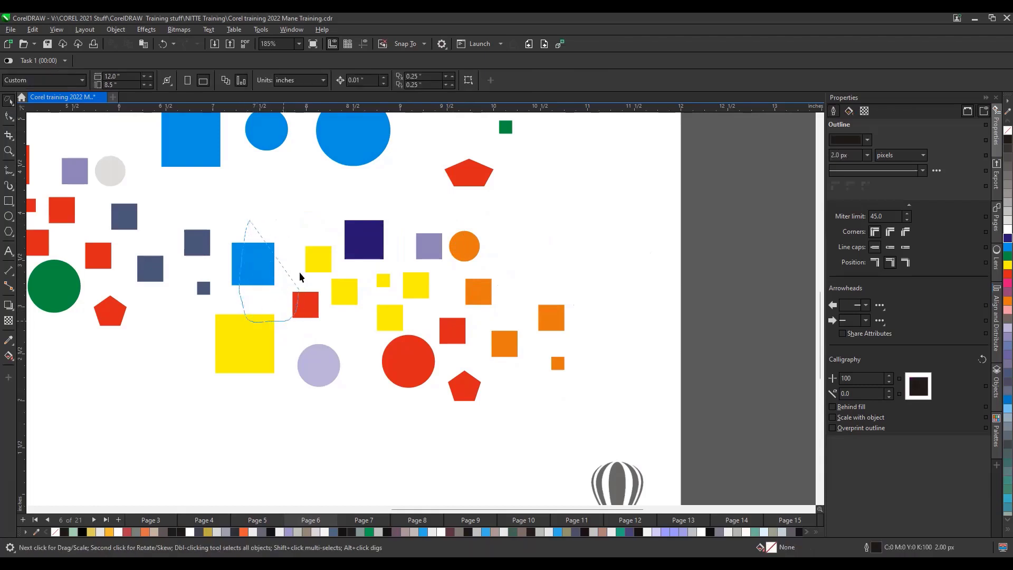
{"action": "left_click_drag", "start_coordinate": [299, 271], "coordinate": [279, 232]}
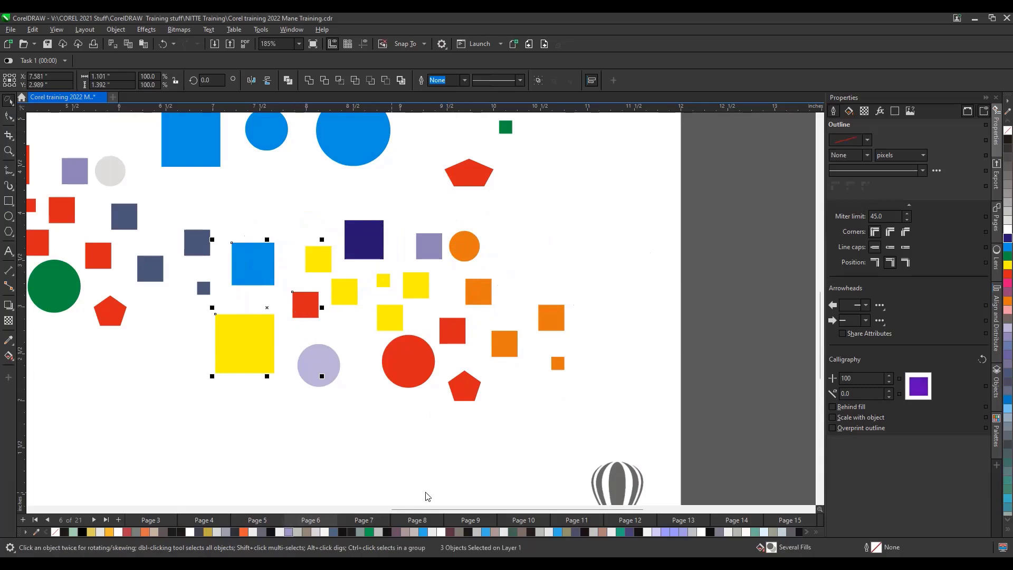
Step: Go to page 7 on the Smear, Twirl, Attract, Repel and Smooth tools, and view the list of shape-editing tools
{"action": "scroll", "coordinate": [419, 321], "scroll_direction": "down", "scroll_amount": 2}
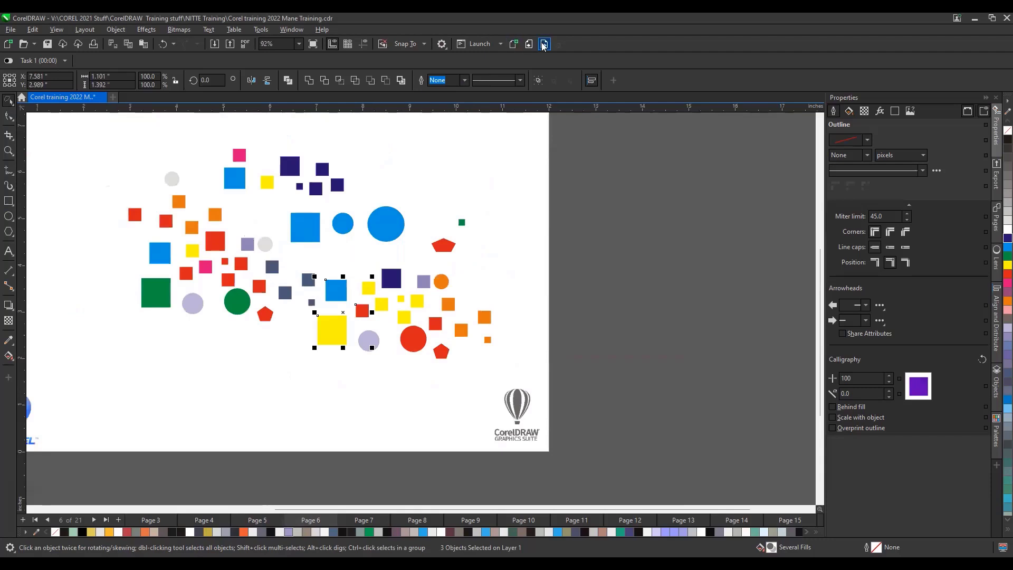
{"action": "key", "text": "Page_Down"}
{"action": "scroll", "coordinate": [422, 286], "scroll_direction": "down", "scroll_amount": 1}
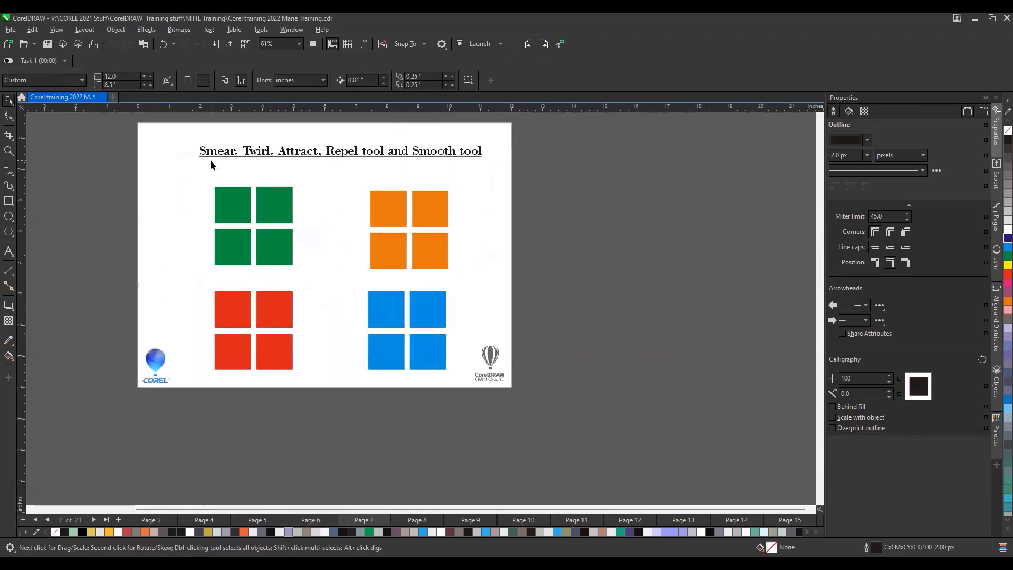
{"action": "left_click", "coordinate": [8, 122]}
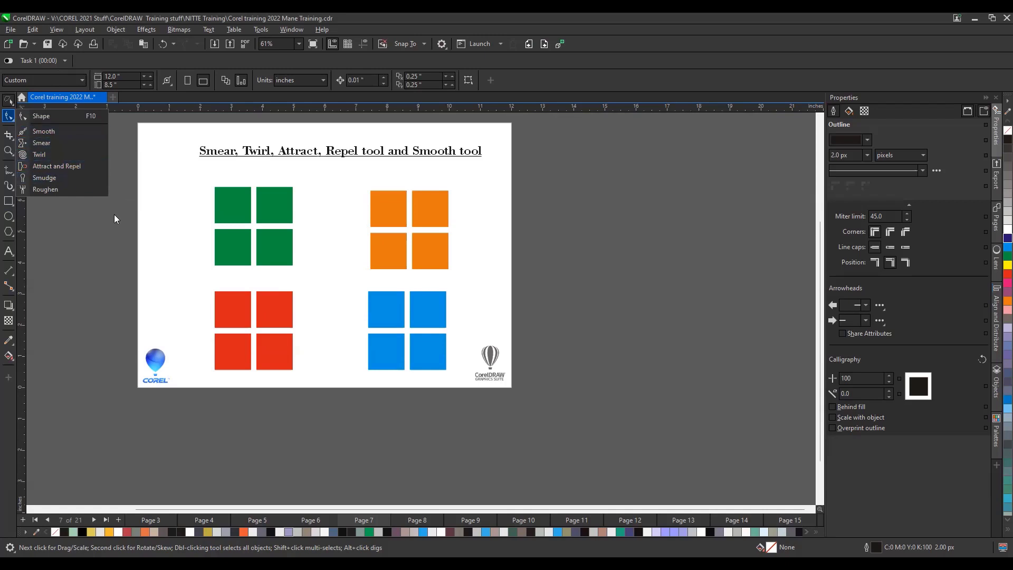
{"action": "left_click", "coordinate": [39, 226]}
Step: Switch from Freehand Pick back to the Pick tool, marquee-select the four green squares, and clear the selection
{"action": "left_click_drag", "start_coordinate": [193, 170], "coordinate": [300, 269]}
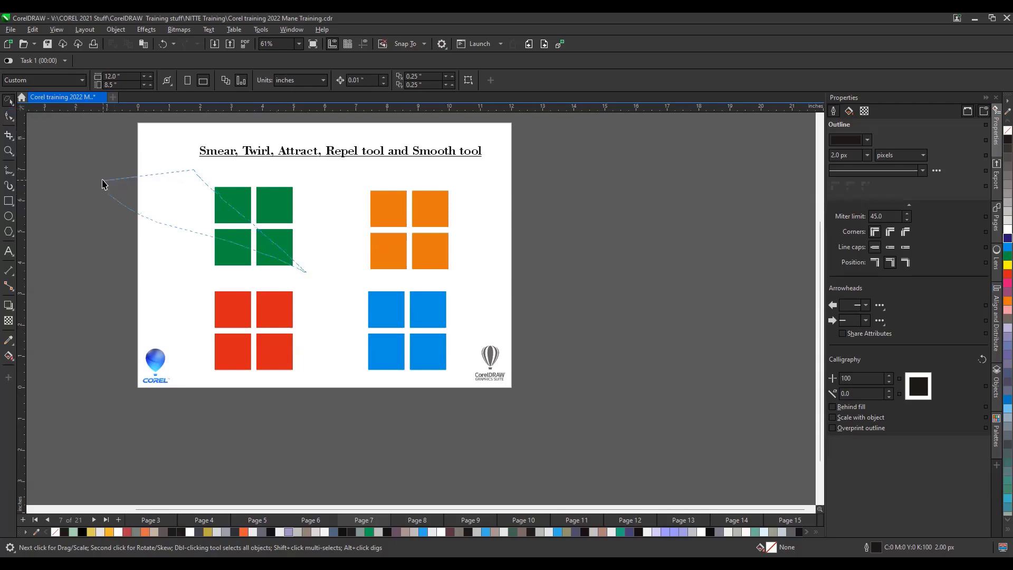
{"action": "left_click", "coordinate": [7, 101]}
{"action": "left_click", "coordinate": [53, 102]}
{"action": "left_click_drag", "start_coordinate": [191, 178], "coordinate": [312, 277]}
{"action": "left_click", "coordinate": [97, 232]}
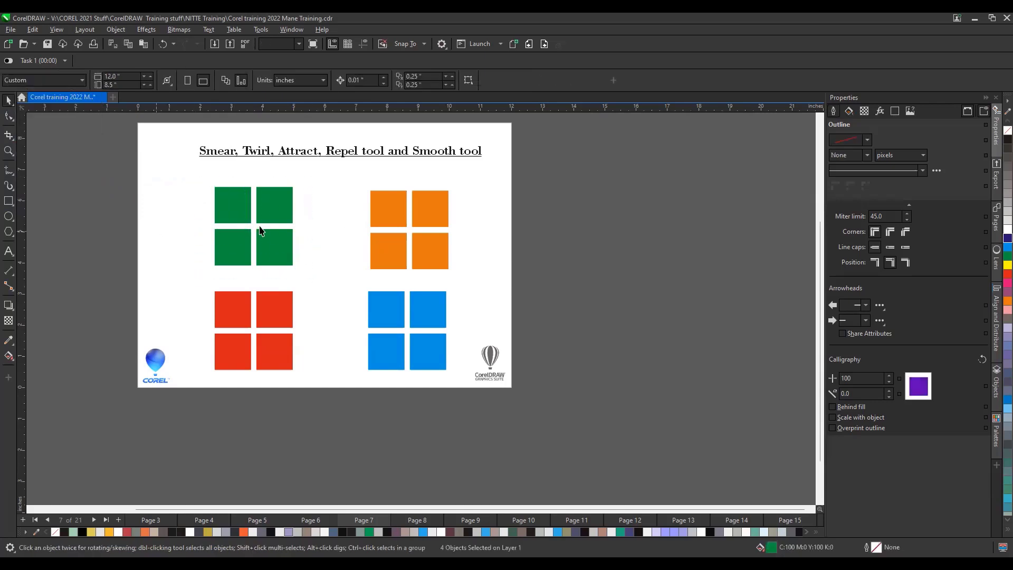
Step: Select the upper-left green square, and switch the selection to the upper-right green square
{"action": "scroll", "coordinate": [258, 227], "scroll_direction": "up", "scroll_amount": 2}
{"action": "left_click", "coordinate": [242, 211]}
{"action": "left_click", "coordinate": [243, 212]}
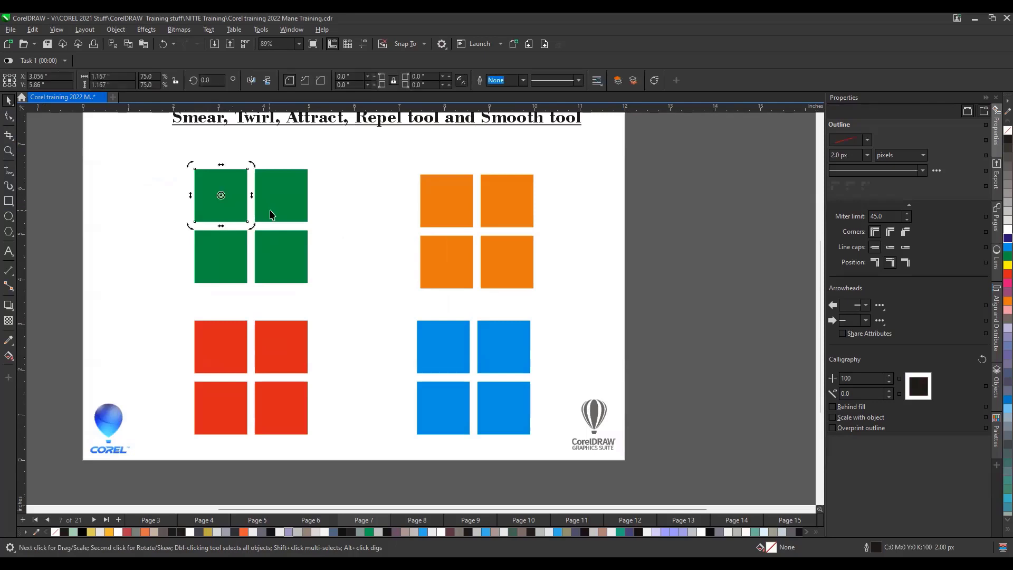
{"action": "left_click", "coordinate": [283, 218]}
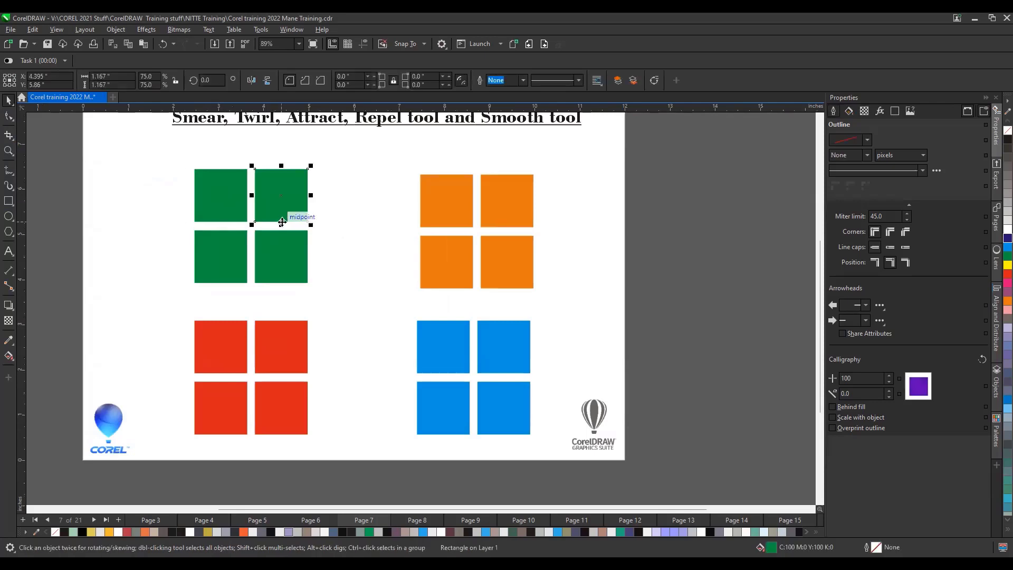
Step: Select the two lower green squares one after the other, clear the selection and marquee-select all four green squares
{"action": "left_click", "coordinate": [273, 257]}
{"action": "left_click", "coordinate": [236, 260]}
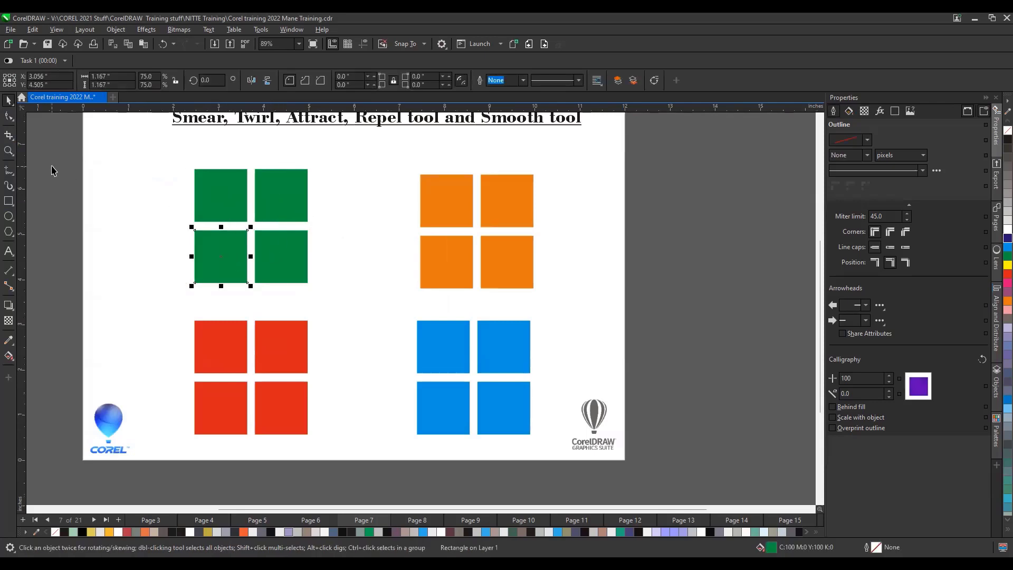
{"action": "left_click", "coordinate": [104, 156]}
{"action": "left_click_drag", "start_coordinate": [135, 151], "coordinate": [346, 303]}
Step: Attract the inner corners of the four green squares to their shared centre, with a 1.5" nib and rate 20
{"action": "scroll", "coordinate": [245, 231], "scroll_direction": "up", "scroll_amount": 3}
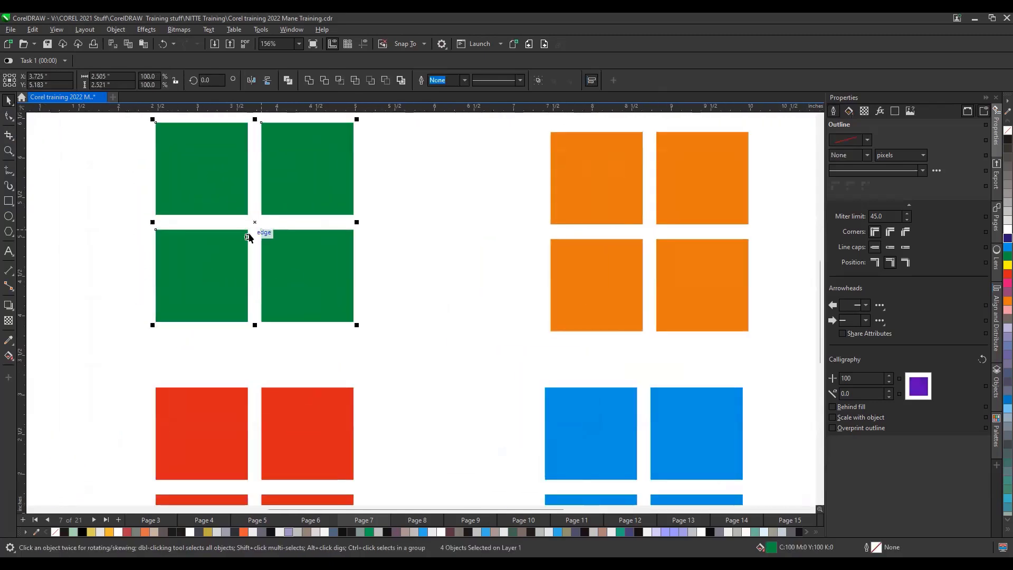
{"action": "left_click", "coordinate": [6, 117]}
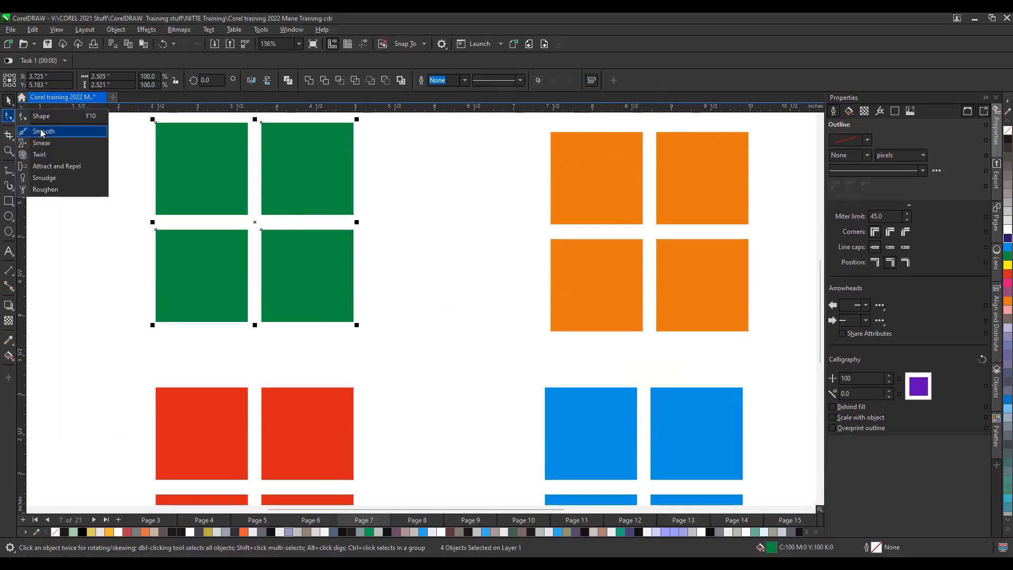
{"action": "left_click", "coordinate": [50, 167]}
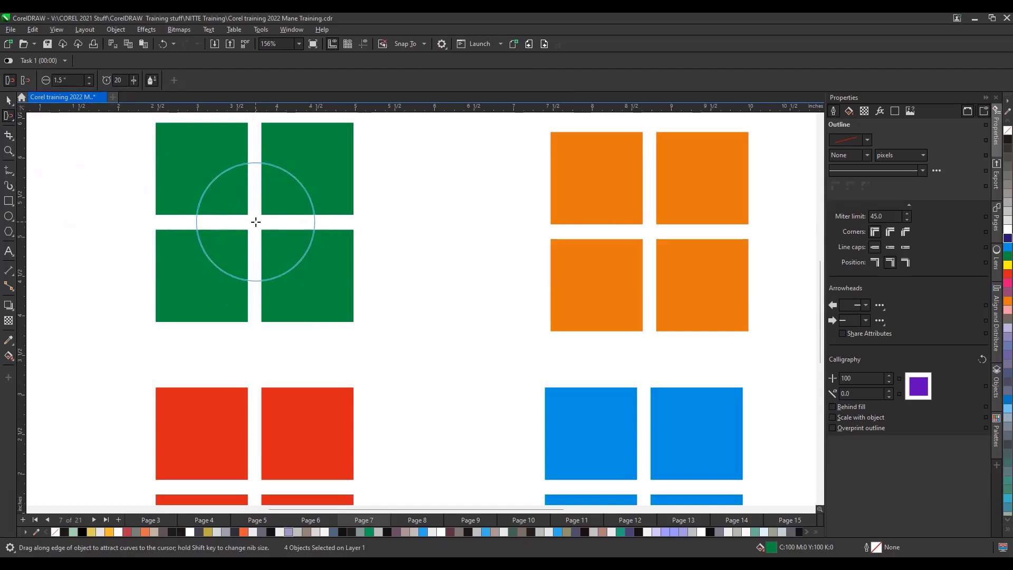
{"action": "left_click_drag", "start_coordinate": [256, 222], "coordinate": [258, 288]}
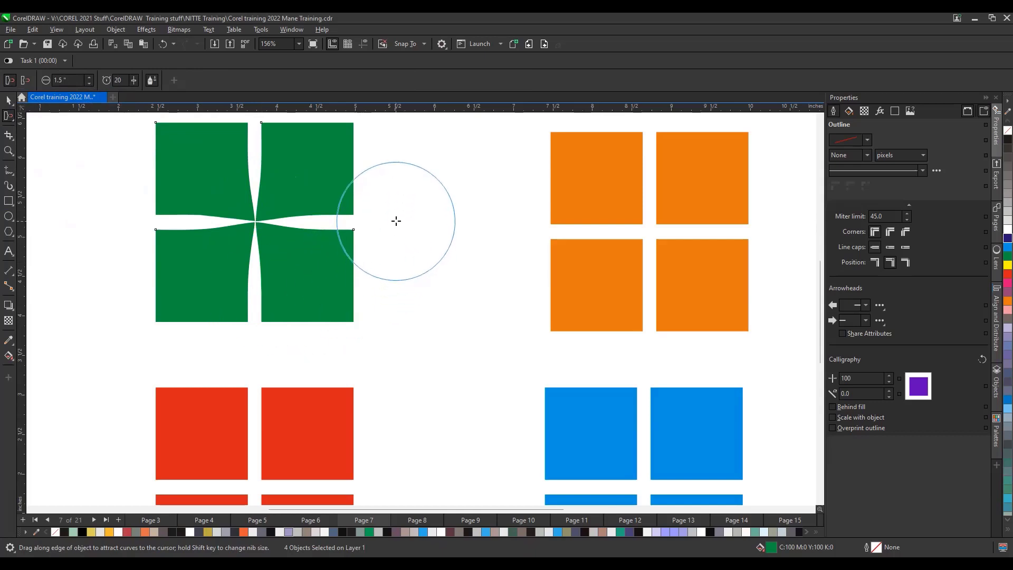
Step: Attract the facing corners on the green group's right side into a curved tail, and those on its left side into a point
{"action": "mouse_move", "coordinate": [396, 221]}
{"action": "left_mouse_down"}
{"action": "mouse_move", "coordinate": [456, 224]}
{"action": "mouse_move", "coordinate": [485, 186]}
{"action": "left_mouse_up"}
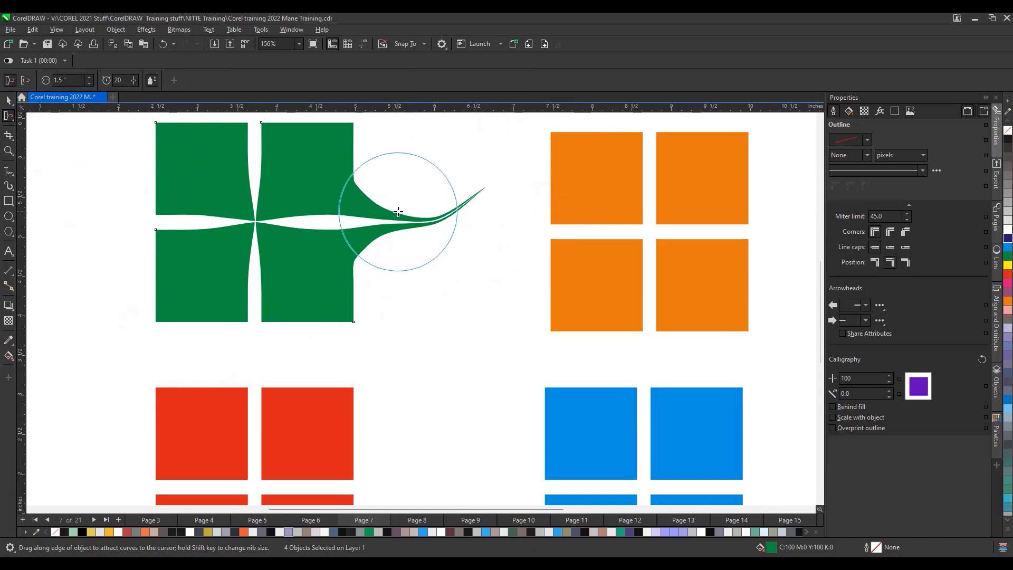
{"action": "scroll", "coordinate": [396, 214], "scroll_direction": "up", "scroll_amount": 6}
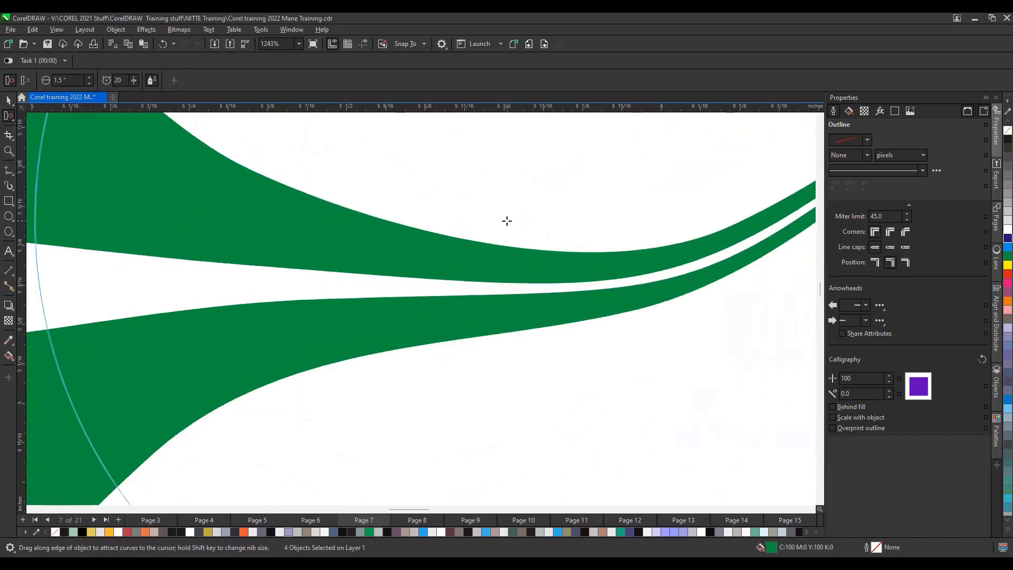
{"action": "scroll", "coordinate": [430, 249], "scroll_direction": "down", "scroll_amount": 4}
{"action": "scroll", "coordinate": [430, 252], "scroll_direction": "down", "scroll_amount": 3}
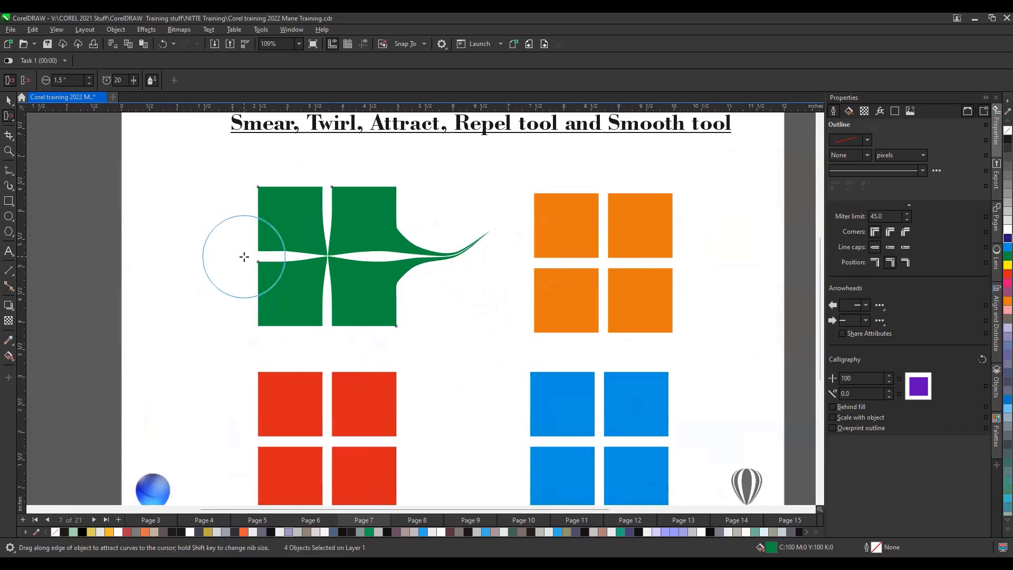
{"action": "left_click_drag", "start_coordinate": [234, 257], "coordinate": [233, 259]}
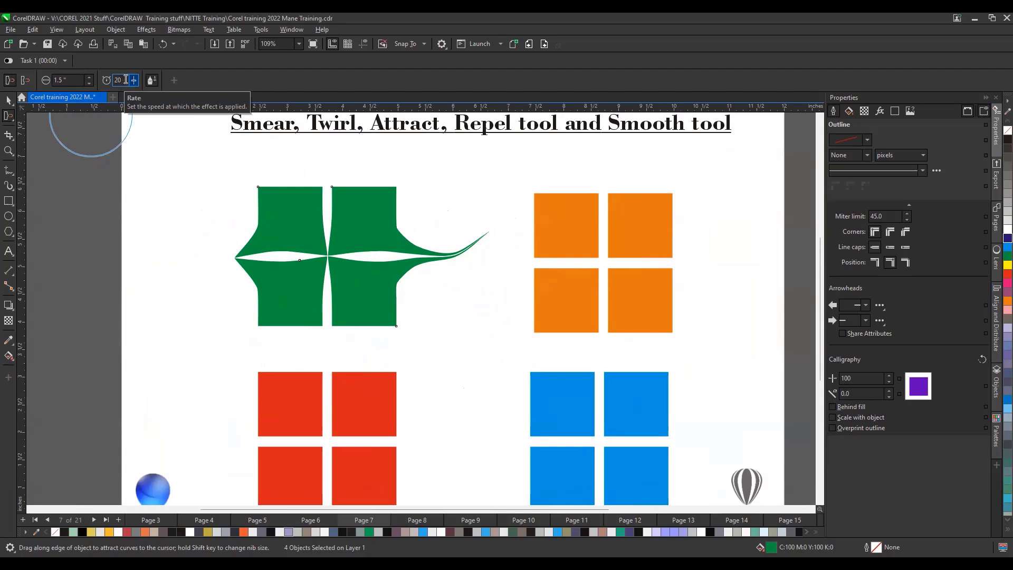
Step: Set the attract rate to 5, and pull the green group's top middle corners and upper-left corner outward
{"action": "left_click_drag", "start_coordinate": [126, 80], "coordinate": [101, 80]}
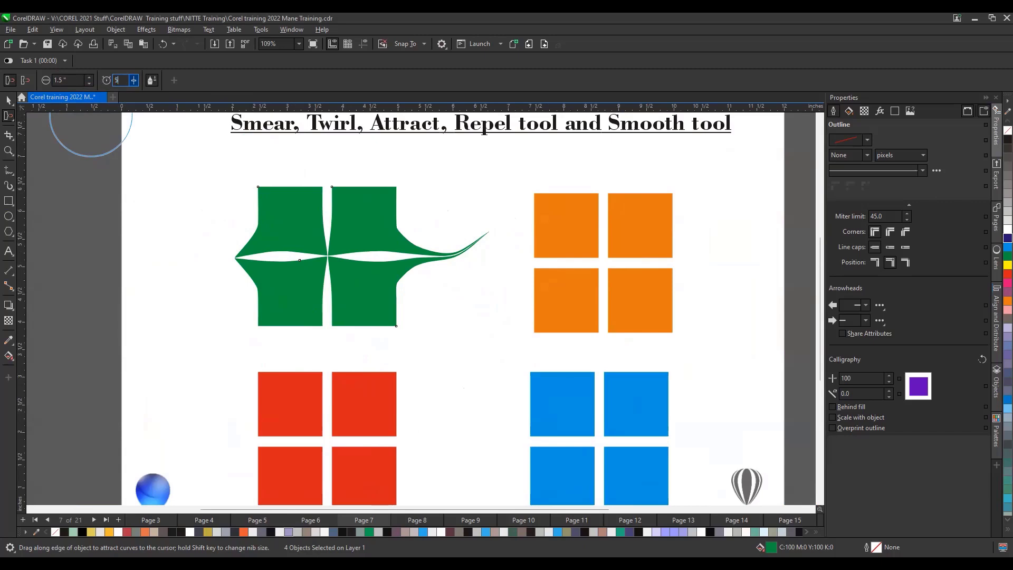
{"action": "scroll", "coordinate": [293, 232], "scroll_direction": "down", "scroll_amount": 2}
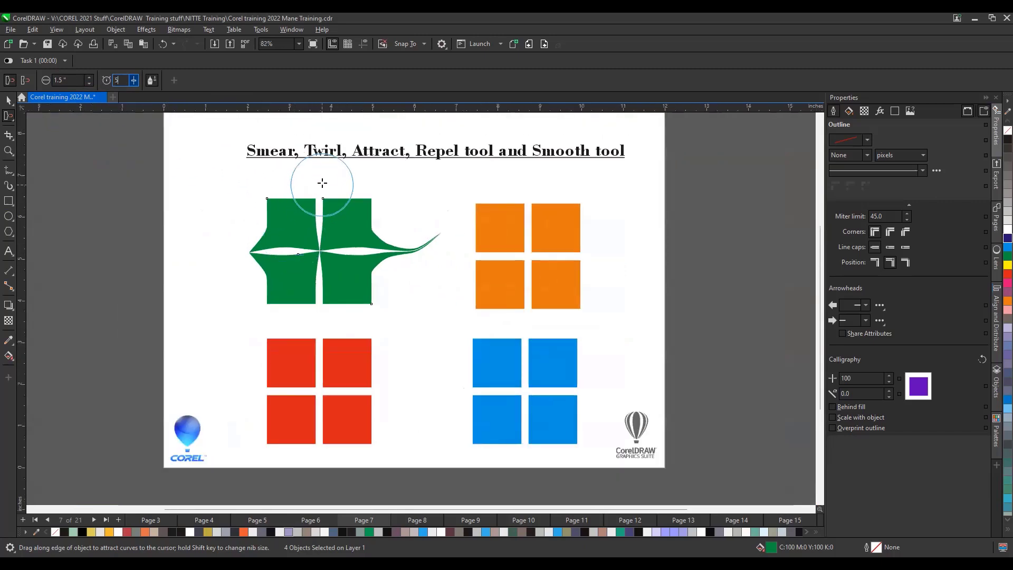
{"action": "left_click", "coordinate": [321, 173]}
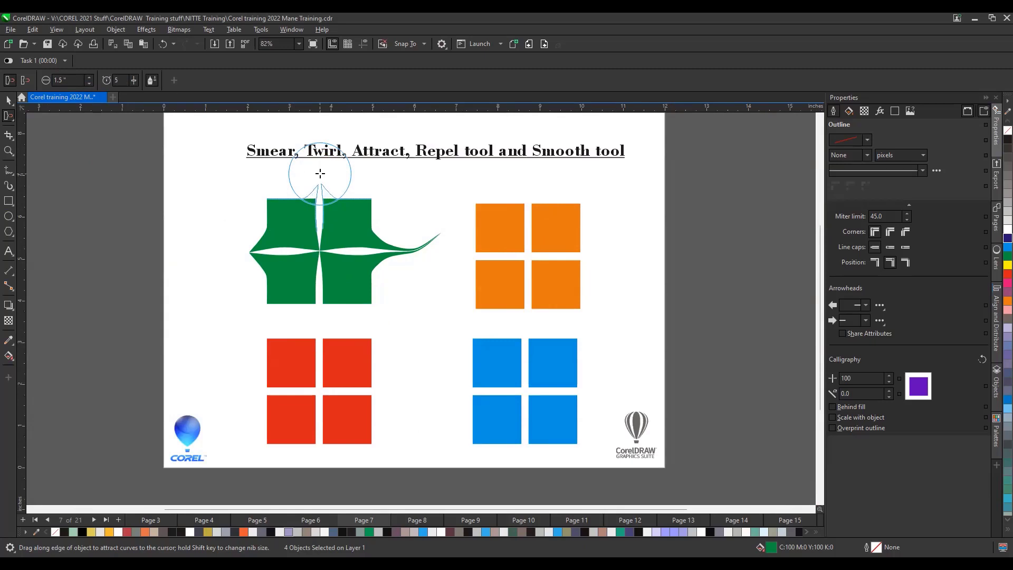
{"action": "left_click_drag", "start_coordinate": [320, 173], "coordinate": [318, 153]}
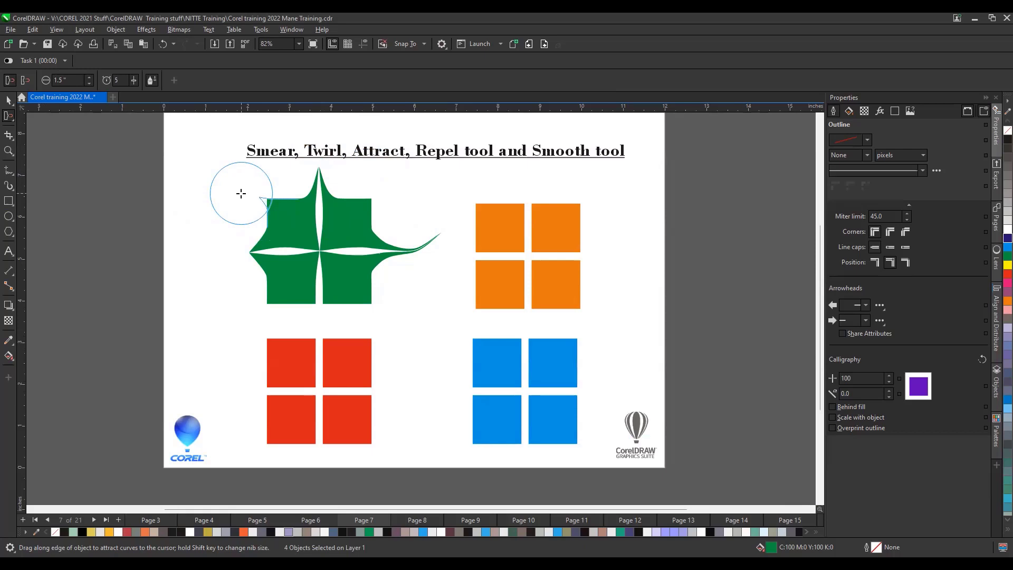
{"action": "mouse_move", "coordinate": [241, 189]}
{"action": "left_mouse_down"}
{"action": "mouse_move", "coordinate": [239, 169]}
{"action": "mouse_move", "coordinate": [227, 165]}
{"action": "mouse_move", "coordinate": [211, 190]}
{"action": "left_mouse_up"}
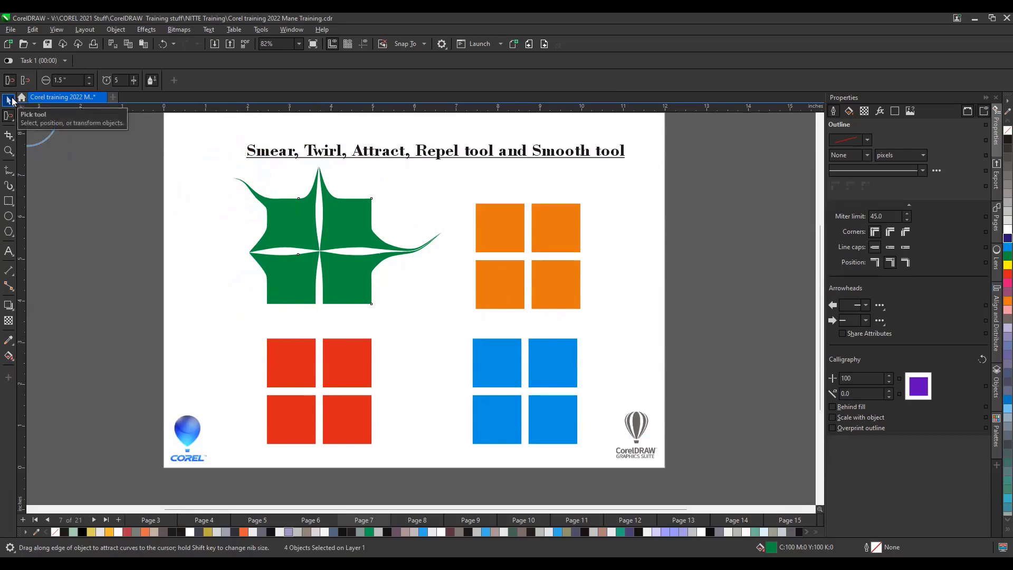
Step: Undo all the attract distortions made to the green squares
{"action": "key", "text": "ctrl+z"}
{"action": "key", "text": "ctrl+z"}
{"action": "key", "text": "ctrl+z"}
{"action": "key", "text": "ctrl+z"}
{"action": "key", "text": "ctrl+z"}
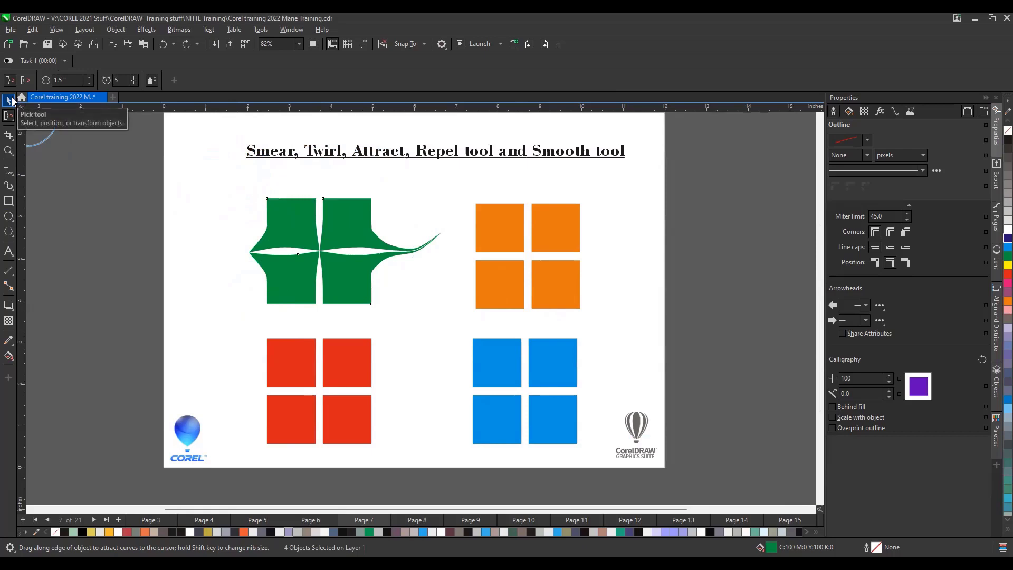
{"action": "key", "text": "ctrl+z"}
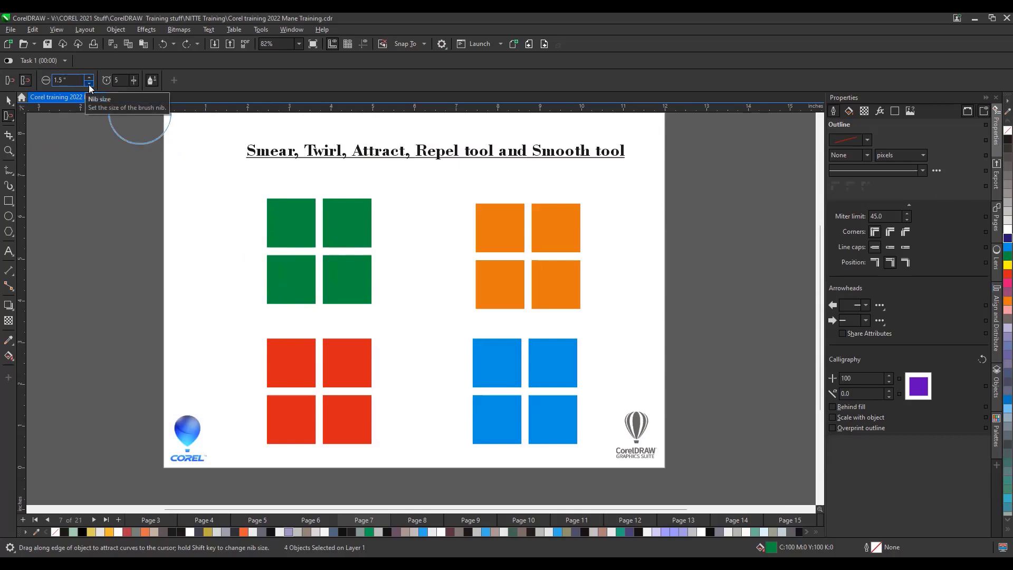
Step: Set the nib size to 0.5" for the Repel mode, and repel the green squares' inner corners at the centre, with rate 5
{"action": "left_click_drag", "start_coordinate": [79, 81], "coordinate": [60, 80]}
{"action": "type", "text": ".5"}
{"action": "key", "text": "Return"}
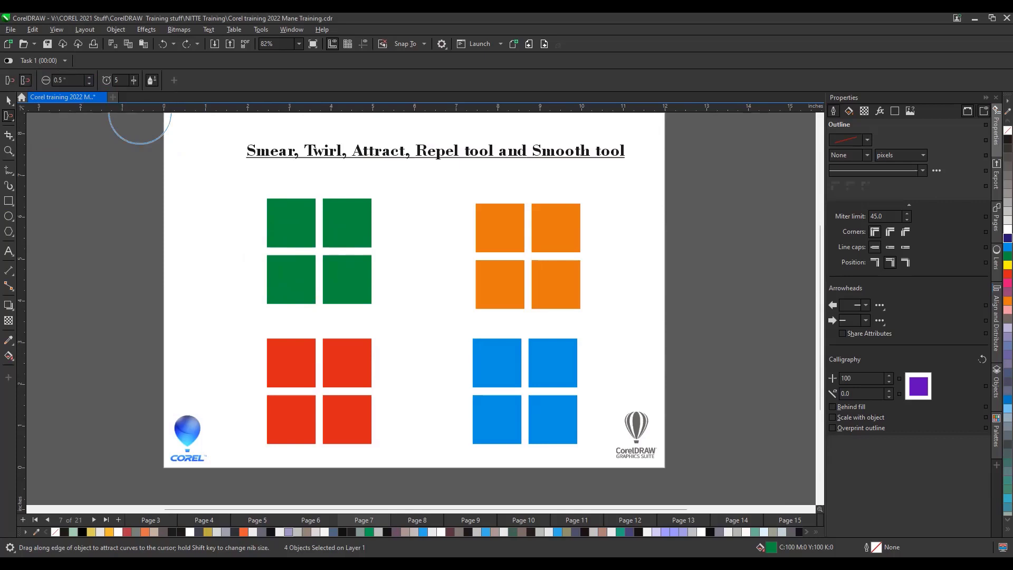
{"action": "scroll", "coordinate": [321, 253], "scroll_direction": "up", "scroll_amount": 2}
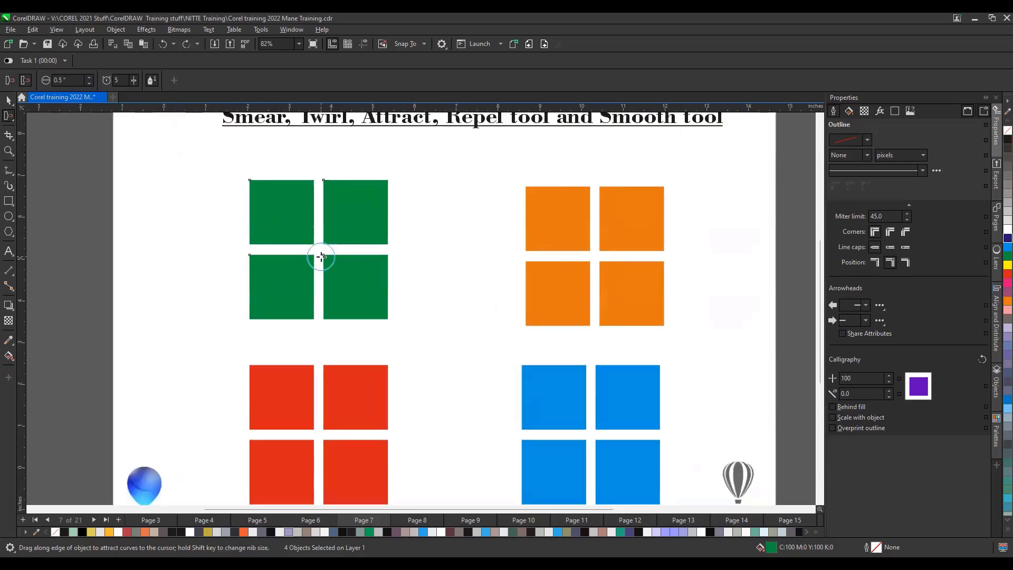
{"action": "left_click_drag", "start_coordinate": [317, 249], "coordinate": [316, 249]}
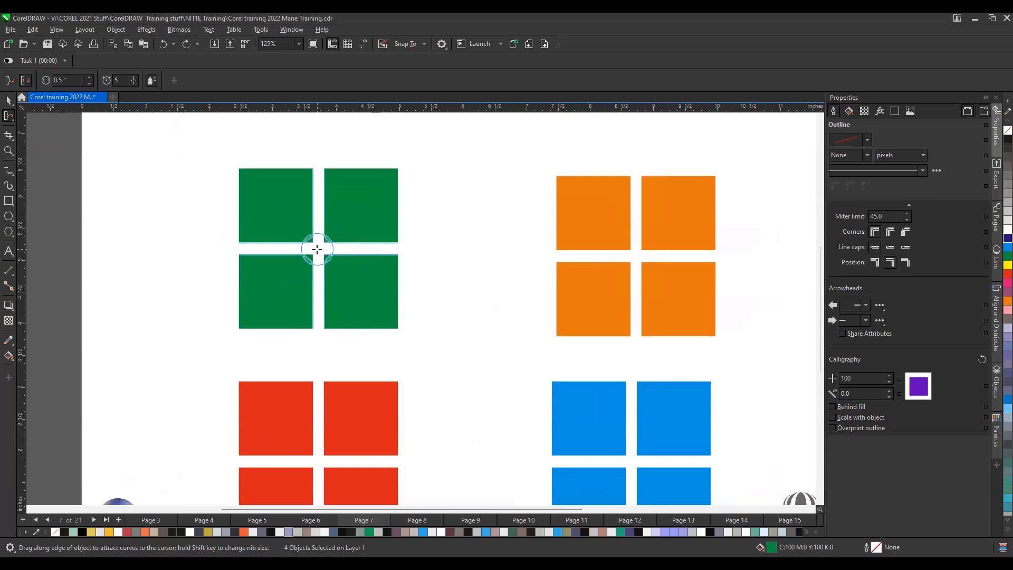
{"action": "left_click_drag", "start_coordinate": [316, 249], "coordinate": [317, 249]}
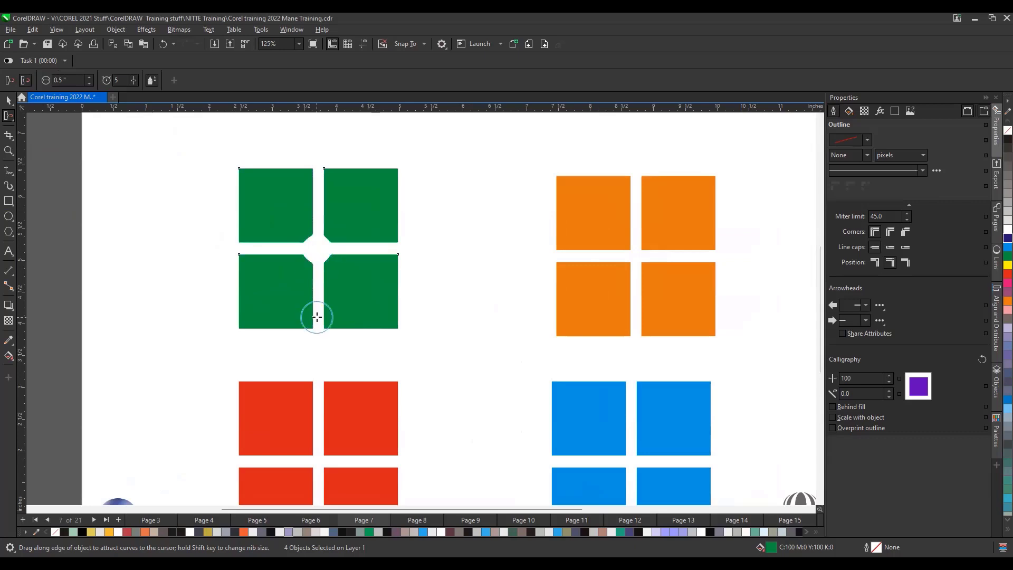
Step: Set the repel rate to 21, and bulge the upper-right green square's outer corner and several corners of the upper-left green square
{"action": "left_click_drag", "start_coordinate": [135, 84], "coordinate": [142, 85]}
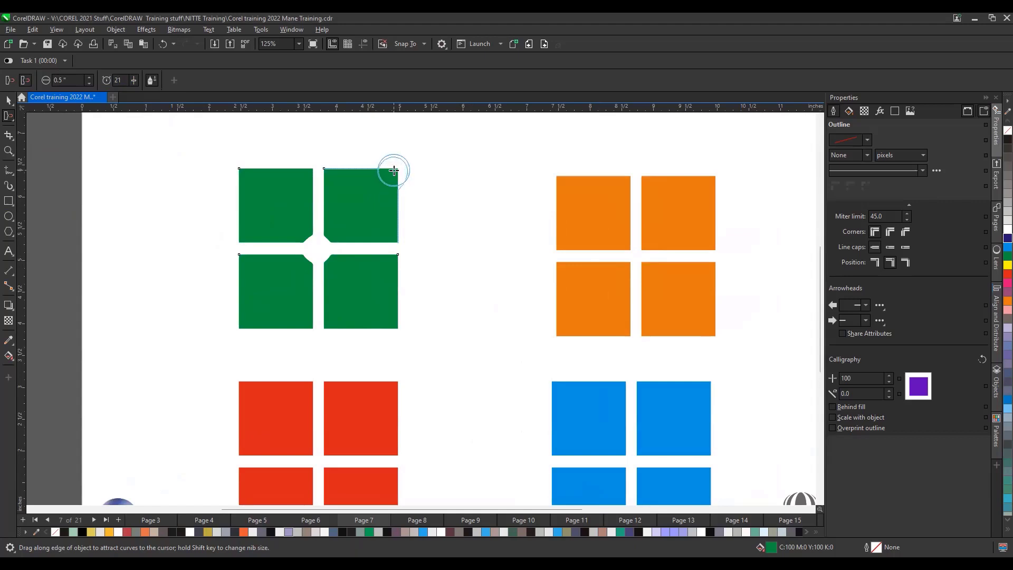
{"action": "left_click_drag", "start_coordinate": [394, 170], "coordinate": [394, 168]}
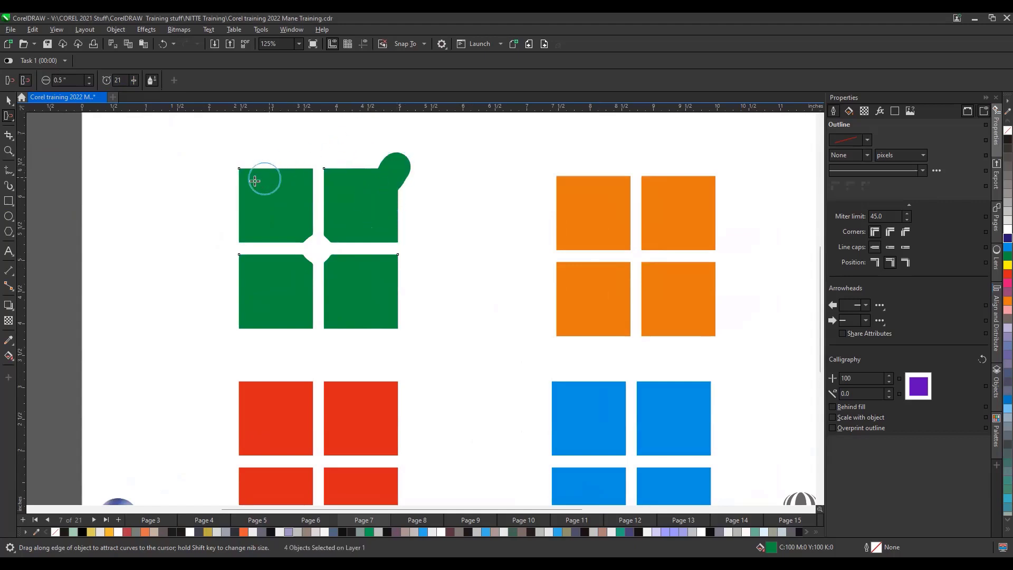
{"action": "mouse_move", "coordinate": [254, 181]}
{"action": "left_mouse_down"}
{"action": "mouse_move", "coordinate": [242, 172]}
{"action": "mouse_move", "coordinate": [307, 163]}
{"action": "mouse_move", "coordinate": [309, 181]}
{"action": "mouse_move", "coordinate": [278, 217]}
{"action": "mouse_move", "coordinate": [241, 238]}
{"action": "mouse_move", "coordinate": [315, 246]}
{"action": "mouse_move", "coordinate": [335, 233]}
{"action": "left_mouse_up"}
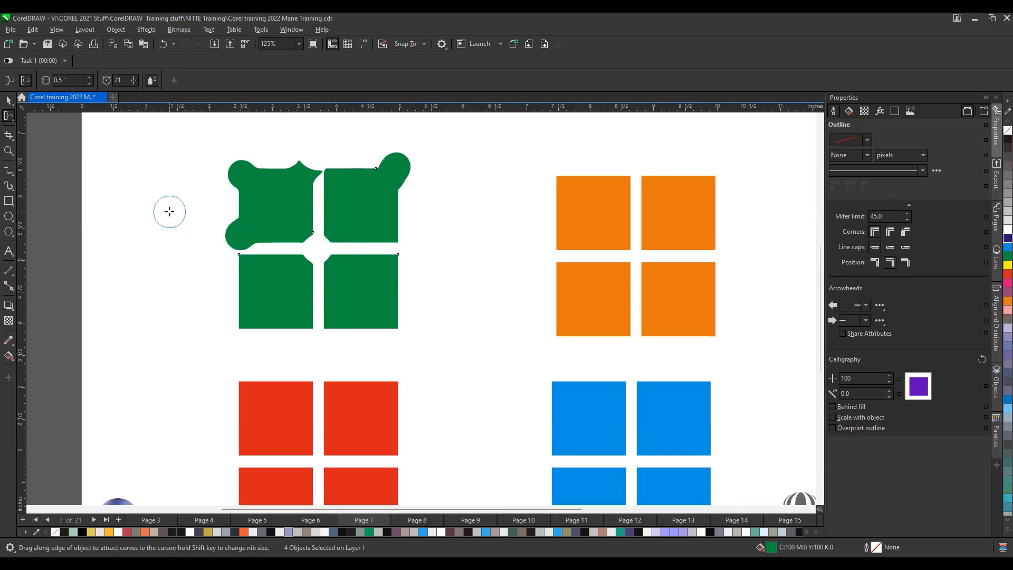
{"action": "scroll", "coordinate": [165, 210], "scroll_direction": "down", "scroll_amount": 1}
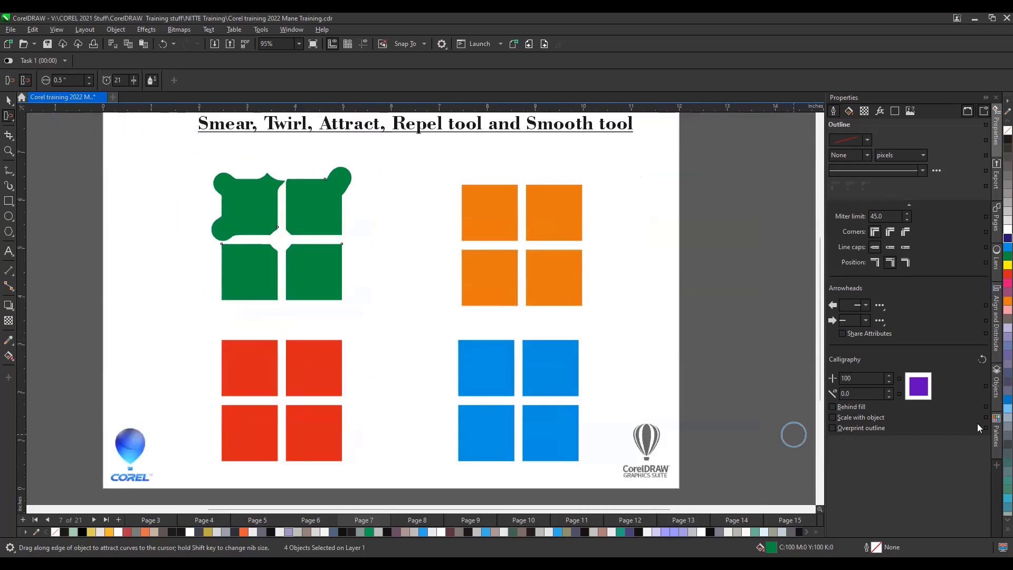
Step: Choose the Smear tool, return to the Pick tool and marquee-select the four orange squares
{"action": "left_click", "coordinate": [8, 115]}
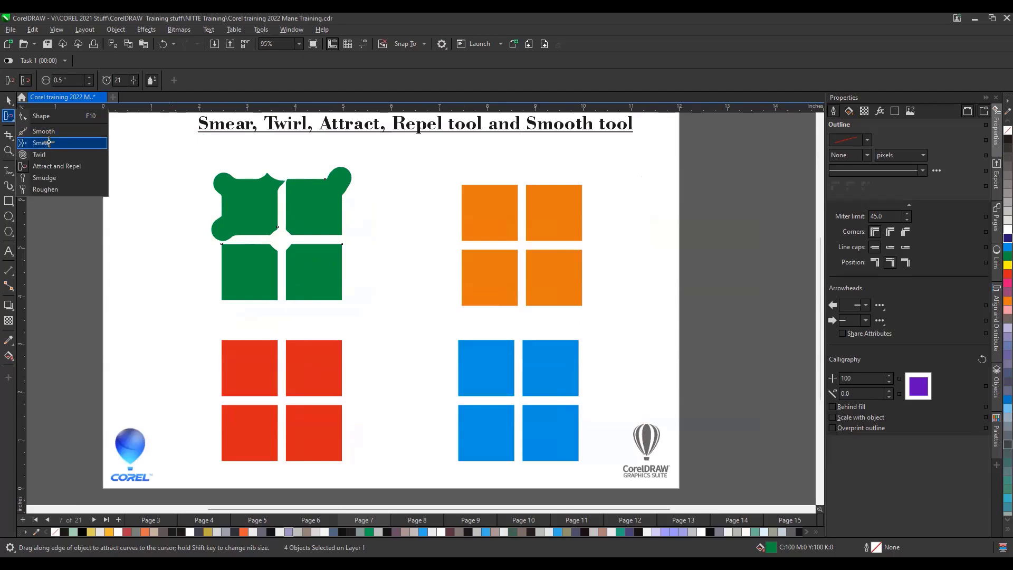
{"action": "left_click", "coordinate": [48, 142]}
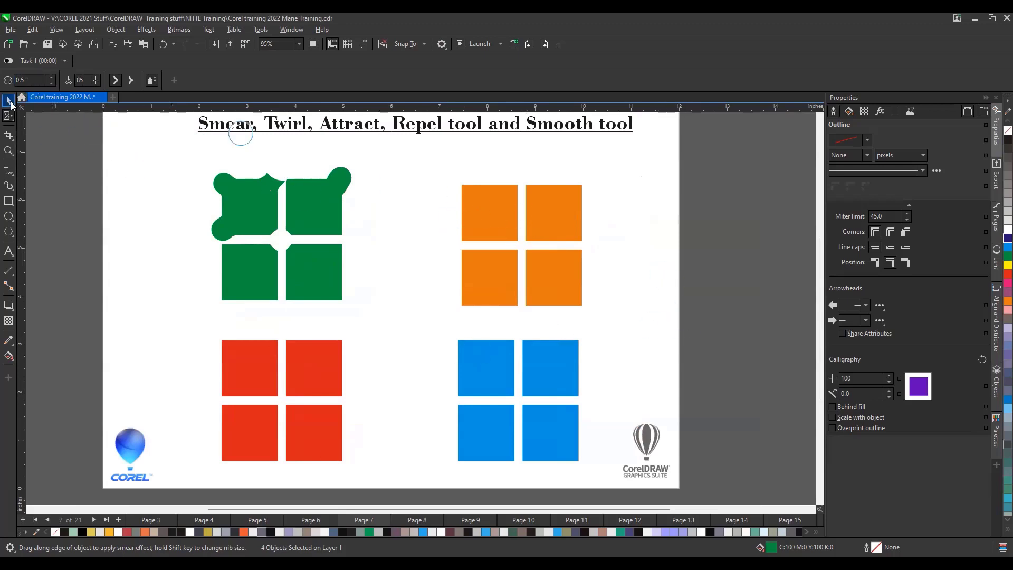
{"action": "key", "text": "space"}
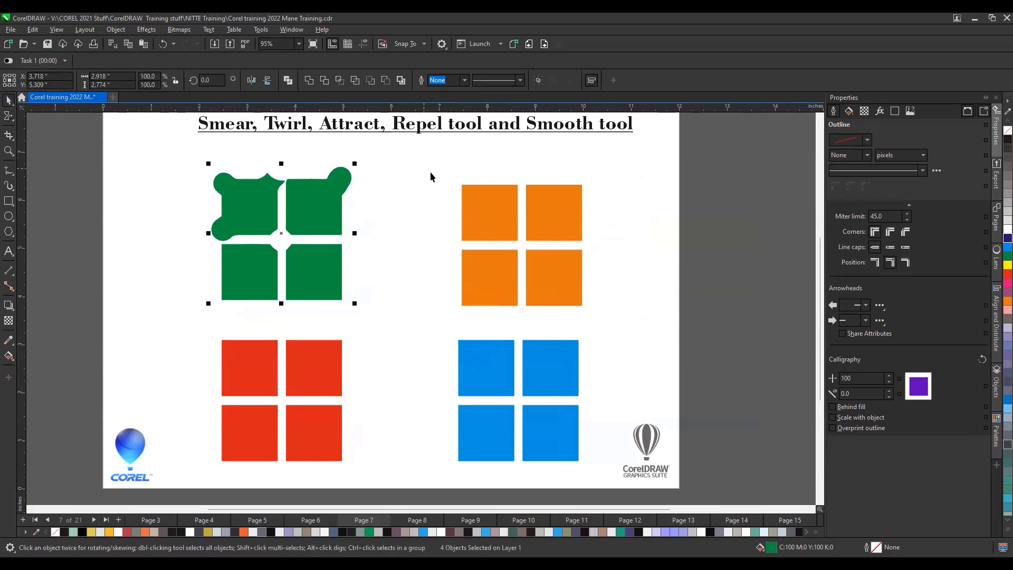
{"action": "left_click_drag", "start_coordinate": [611, 324], "coordinate": [612, 325]}
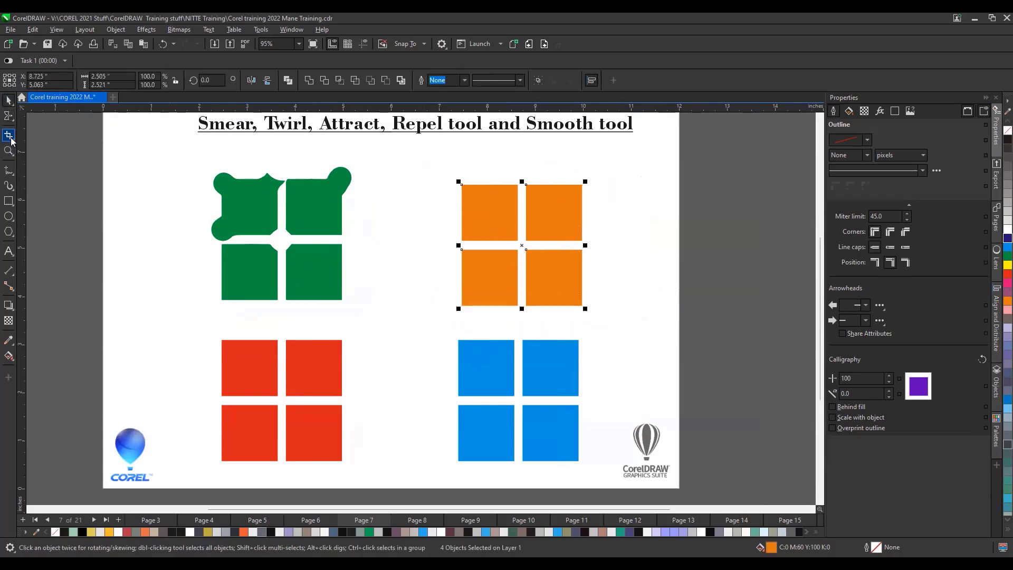
Step: Smear the upper-right orange square's outer corner into a large curl with a 1" nib, and push the curl's edge outward into star-like points
{"action": "left_click", "coordinate": [9, 115]}
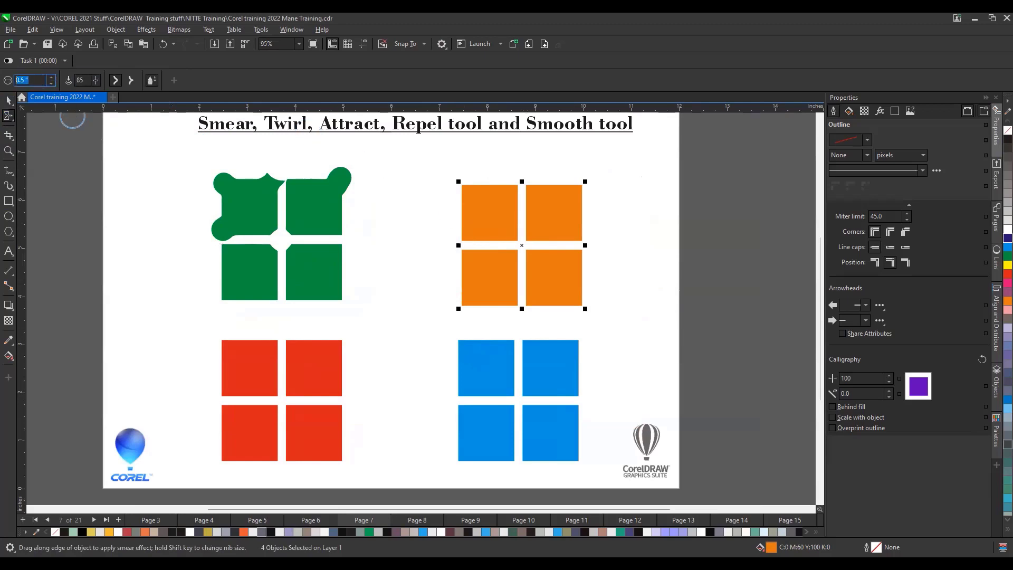
{"action": "type", "text": "1"}
{"action": "key", "text": "Return"}
{"action": "mouse_move", "coordinate": [572, 192]}
{"action": "left_mouse_down"}
{"action": "mouse_move", "coordinate": [639, 176]}
{"action": "mouse_move", "coordinate": [696, 232]}
{"action": "mouse_move", "coordinate": [660, 208]}
{"action": "mouse_move", "coordinate": [679, 199]}
{"action": "mouse_move", "coordinate": [688, 226]}
{"action": "mouse_move", "coordinate": [643, 281]}
{"action": "mouse_move", "coordinate": [597, 246]}
{"action": "left_mouse_up"}
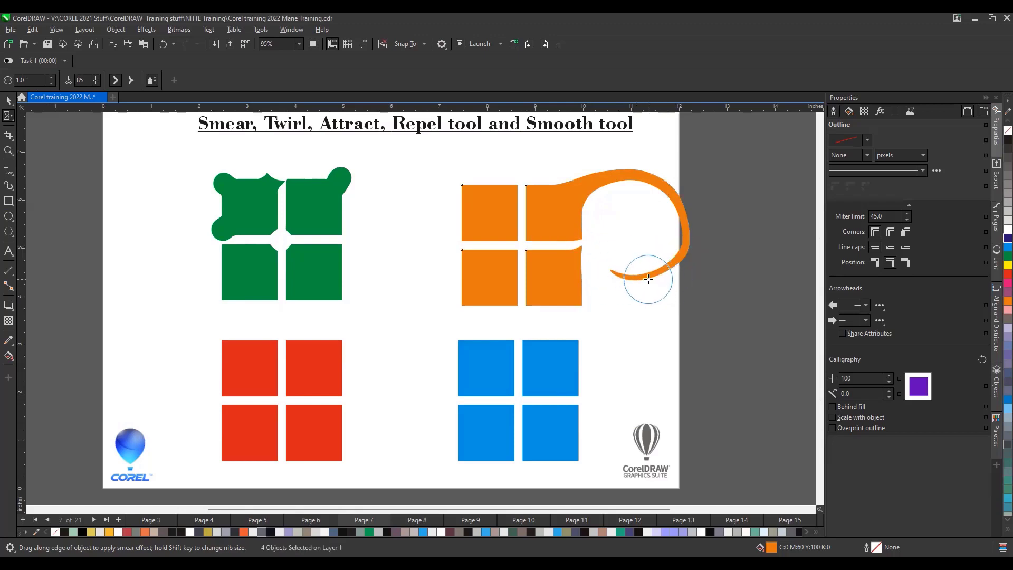
{"action": "mouse_move", "coordinate": [649, 279]}
{"action": "left_mouse_down"}
{"action": "mouse_move", "coordinate": [651, 287]}
{"action": "mouse_move", "coordinate": [694, 262]}
{"action": "mouse_move", "coordinate": [685, 214]}
{"action": "mouse_move", "coordinate": [694, 192]}
{"action": "mouse_move", "coordinate": [640, 159]}
{"action": "mouse_move", "coordinate": [631, 164]}
{"action": "left_mouse_up"}
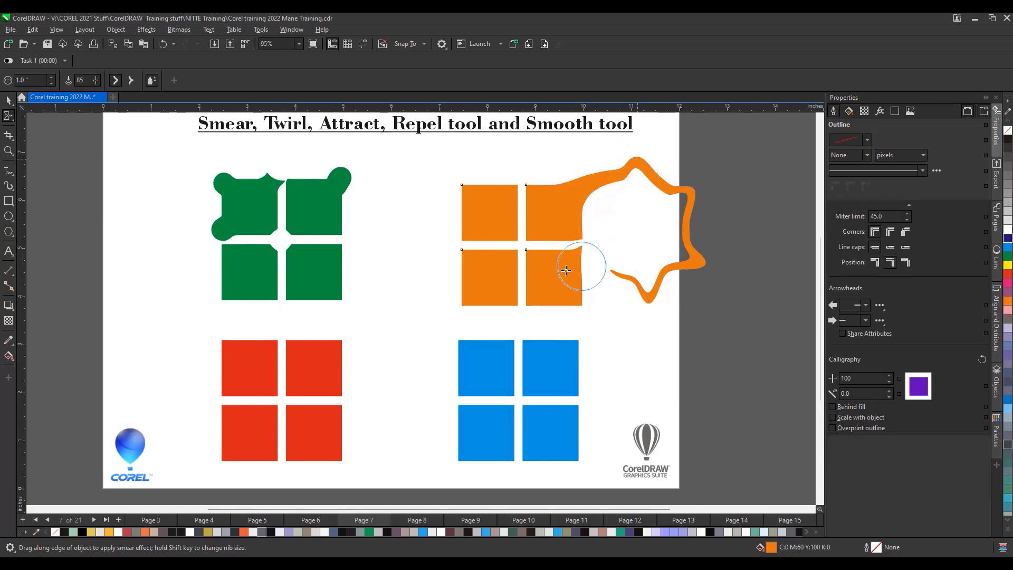
Step: Smear the facing corners on the orange group's left side into thin tails, and its upper-left corner into a curved horn
{"action": "mouse_move", "coordinate": [464, 247]}
{"action": "left_mouse_down"}
{"action": "mouse_move", "coordinate": [418, 238]}
{"action": "mouse_move", "coordinate": [407, 225]}
{"action": "mouse_move", "coordinate": [446, 233]}
{"action": "mouse_move", "coordinate": [373, 208]}
{"action": "left_mouse_up"}
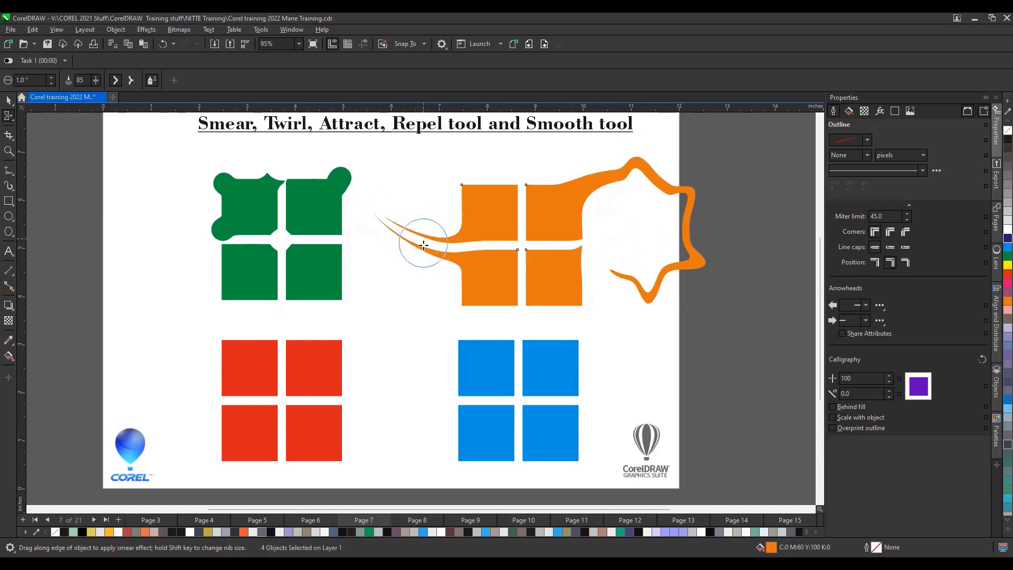
{"action": "mouse_move", "coordinate": [464, 181]}
{"action": "left_mouse_down"}
{"action": "mouse_move", "coordinate": [392, 161]}
{"action": "mouse_move", "coordinate": [379, 167]}
{"action": "mouse_move", "coordinate": [373, 205]}
{"action": "left_mouse_up"}
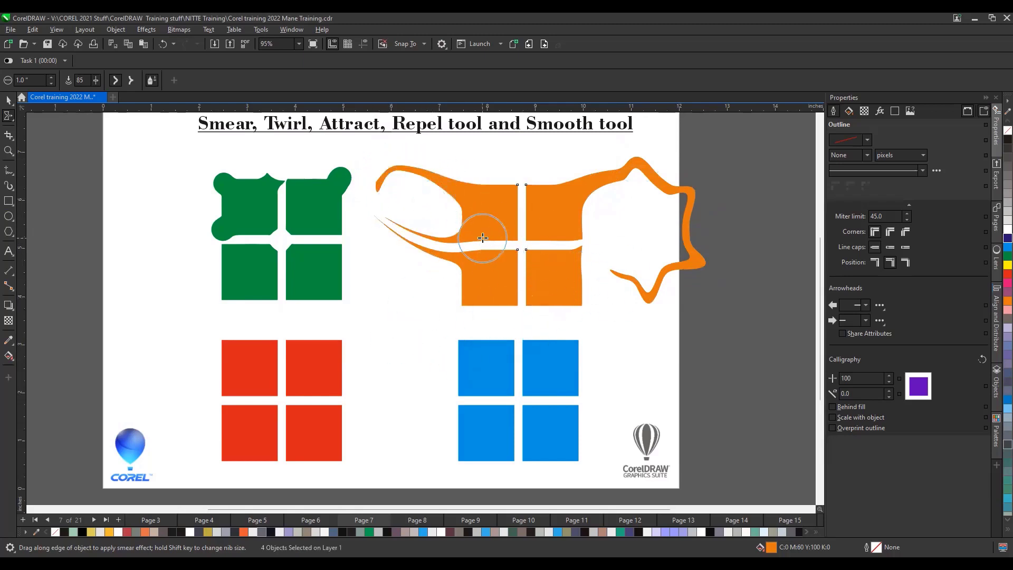
{"action": "scroll", "coordinate": [390, 224], "scroll_direction": "up", "scroll_amount": 5}
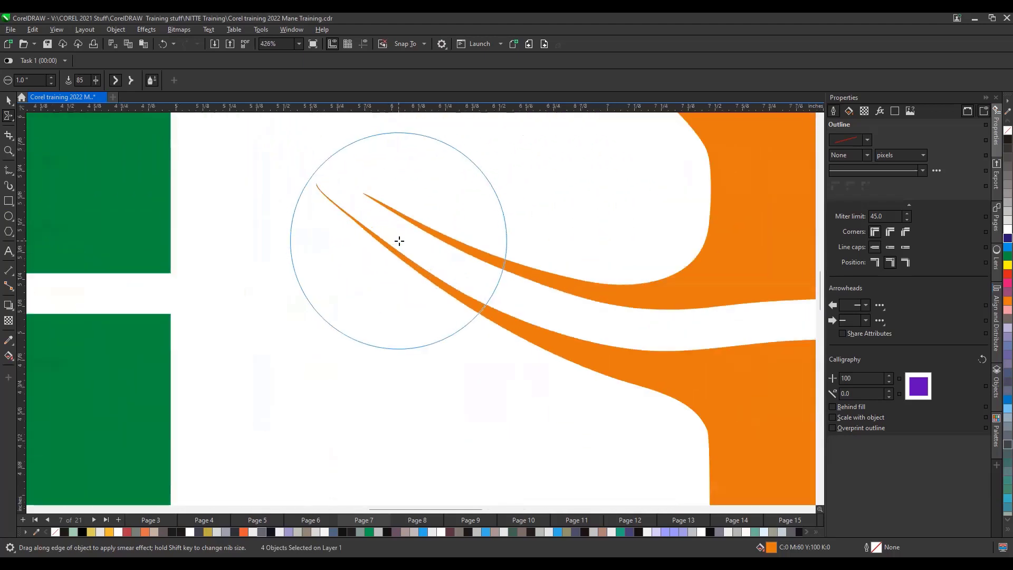
{"action": "scroll", "coordinate": [400, 240], "scroll_direction": "down", "scroll_amount": 6}
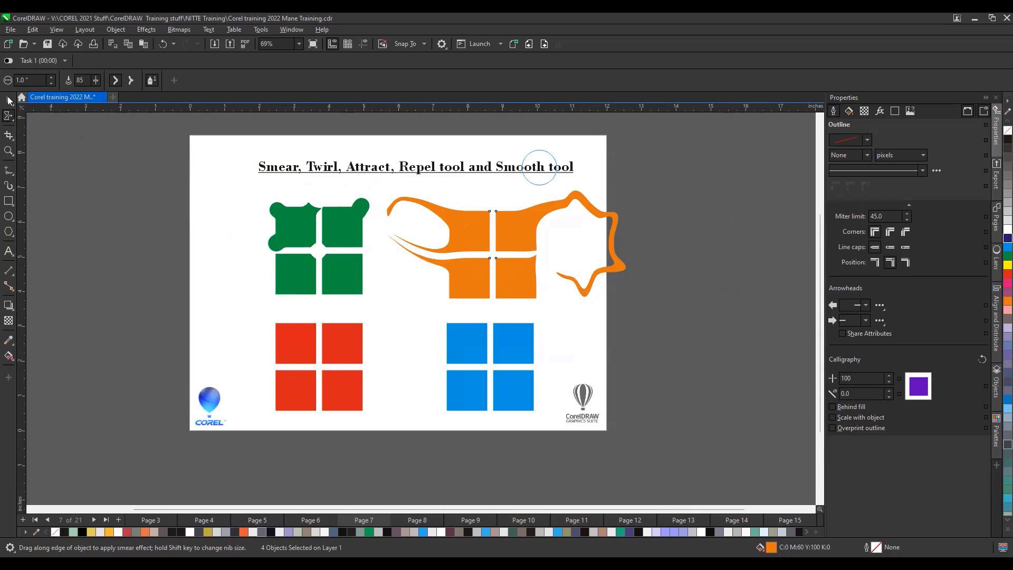
Step: Select the four red squares and use the Twirl tool to wind the upper-right square's outer corner into a tight counterclockwise spiral
{"action": "left_click", "coordinate": [9, 101]}
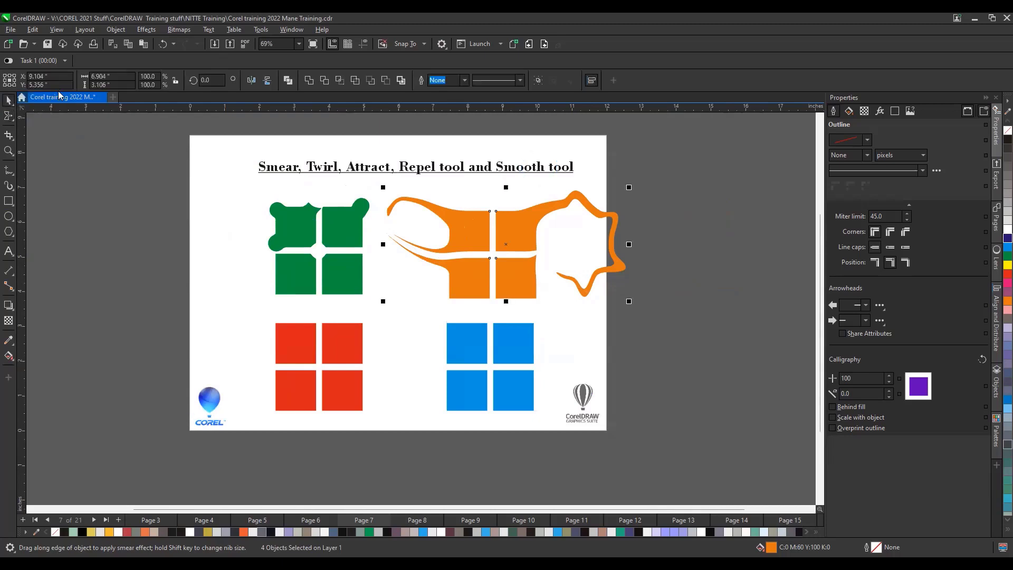
{"action": "left_click", "coordinate": [8, 116]}
{"action": "left_click", "coordinate": [42, 154]}
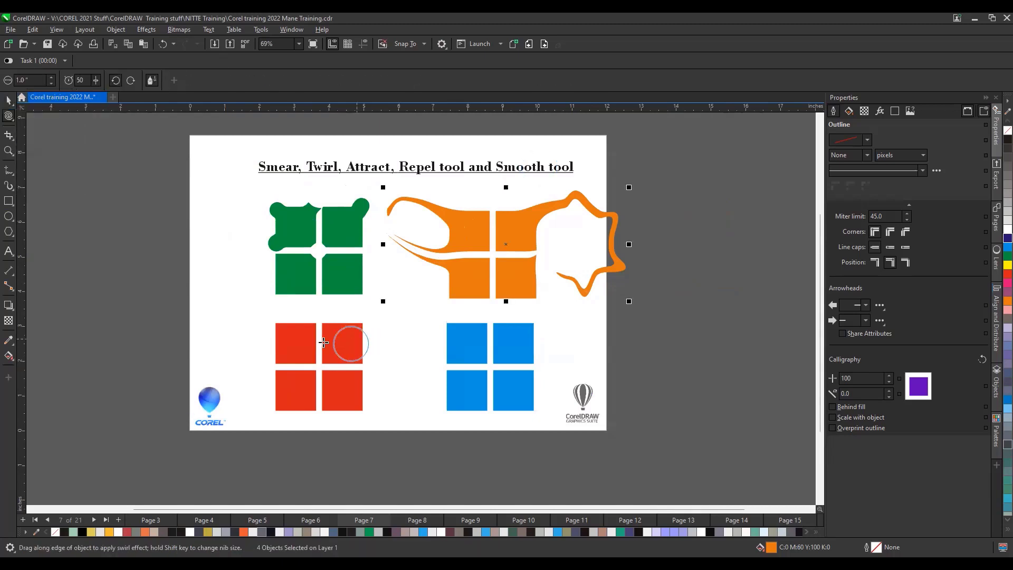
{"action": "left_click", "coordinate": [9, 100]}
{"action": "left_click_drag", "start_coordinate": [232, 298], "coordinate": [388, 443]}
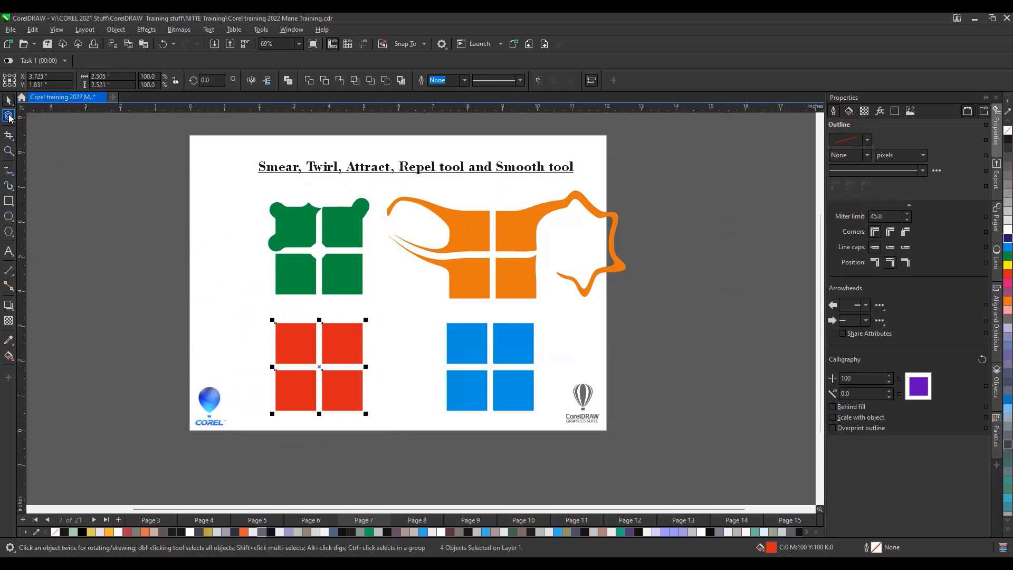
{"action": "left_click", "coordinate": [9, 116]}
{"action": "scroll", "coordinate": [364, 335], "scroll_direction": "up", "scroll_amount": 3}
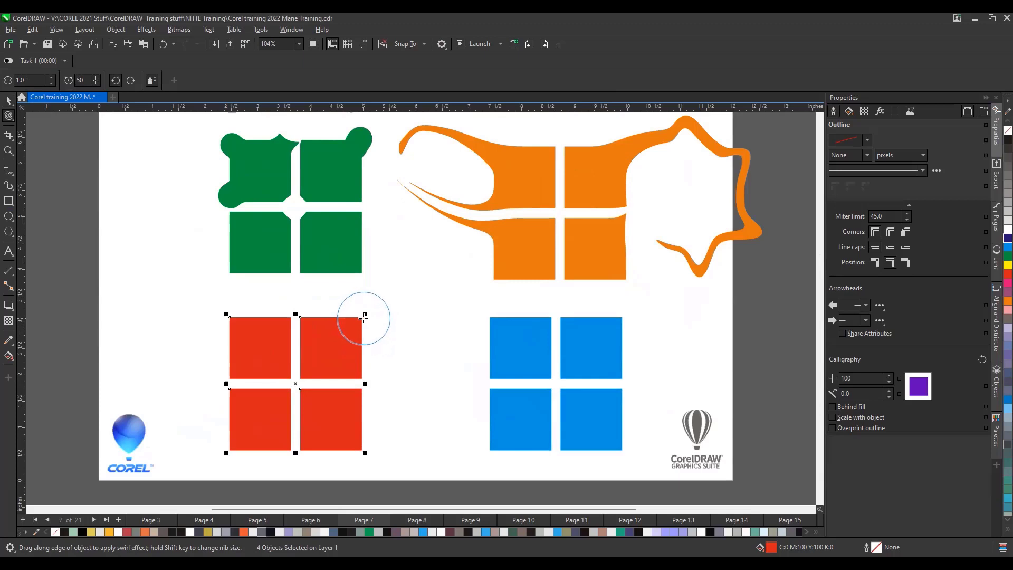
{"action": "left_click_drag", "start_coordinate": [364, 318], "coordinate": [366, 320]}
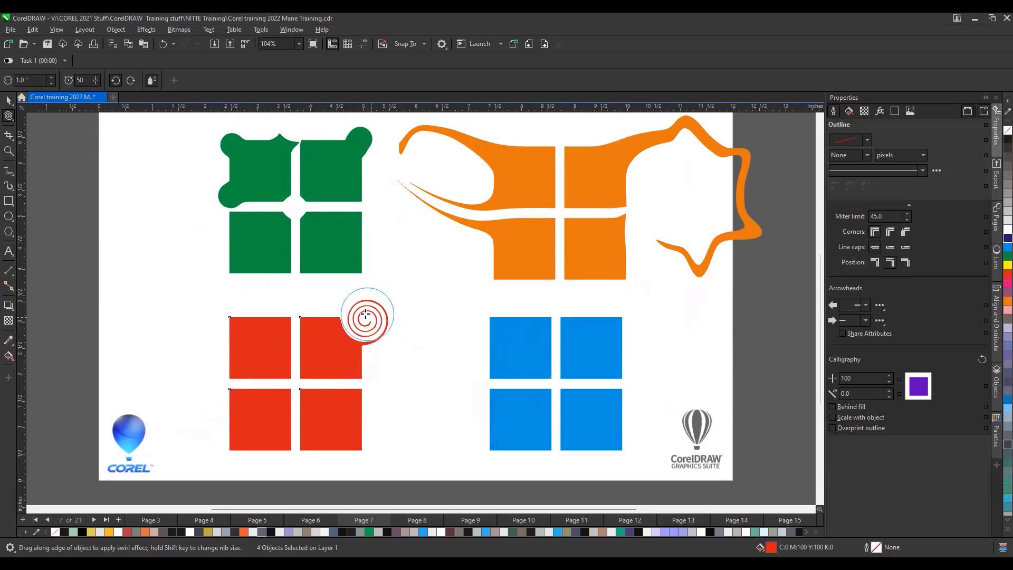
Step: Set the twirl to clockwise with a rate of 25, and wind the upper-left red square's outer corner into a spiral
{"action": "left_click", "coordinate": [131, 81]}
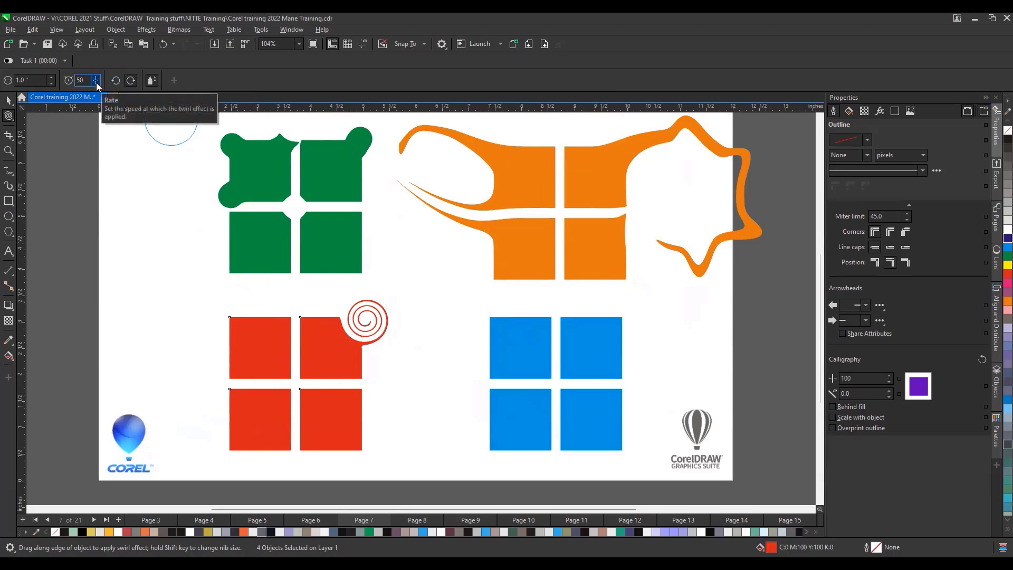
{"action": "left_click_drag", "start_coordinate": [90, 81], "coordinate": [70, 80]}
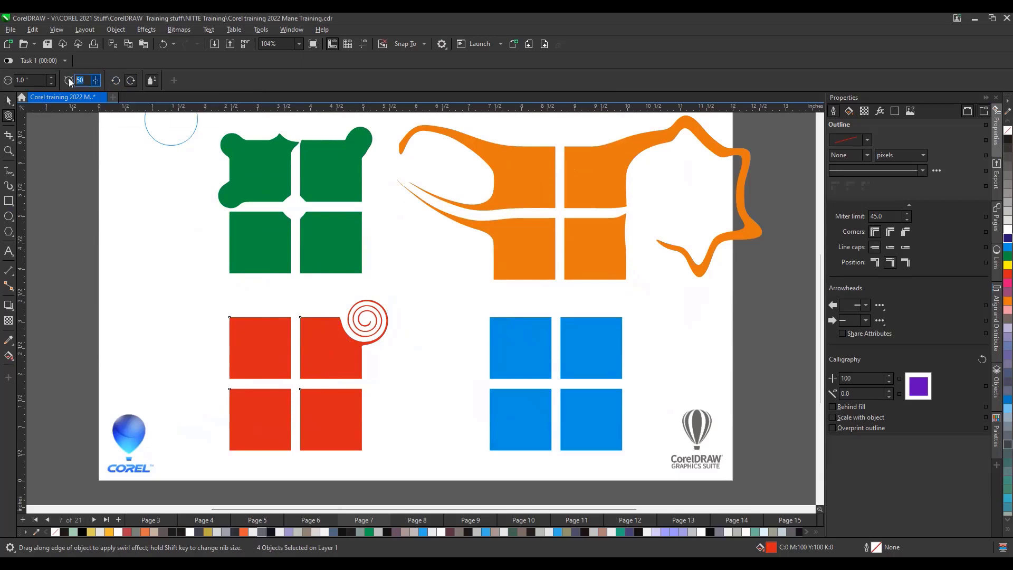
{"action": "type", "text": "25"}
{"action": "key", "text": "Return"}
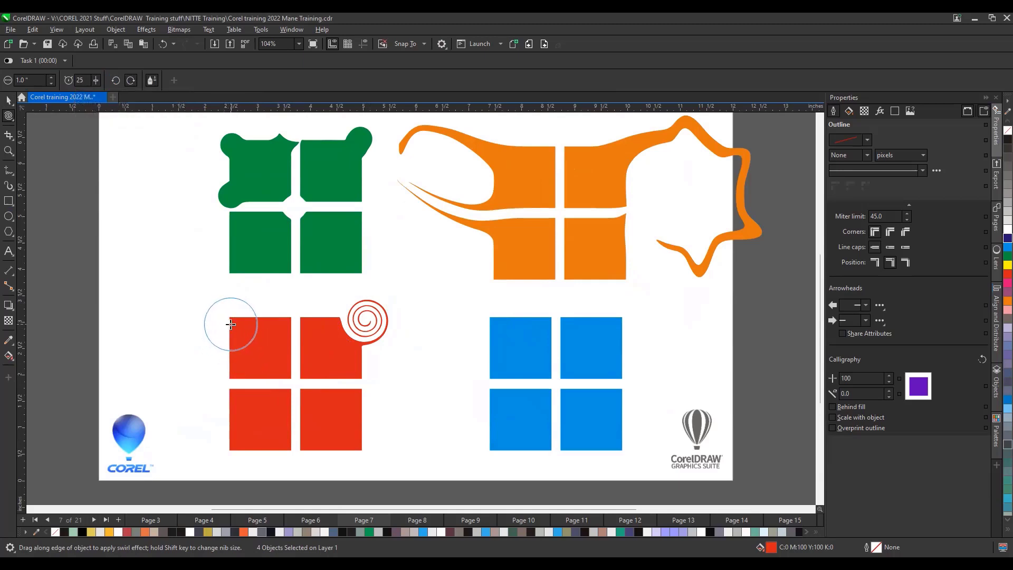
{"action": "left_click_drag", "start_coordinate": [223, 321], "coordinate": [223, 320]}
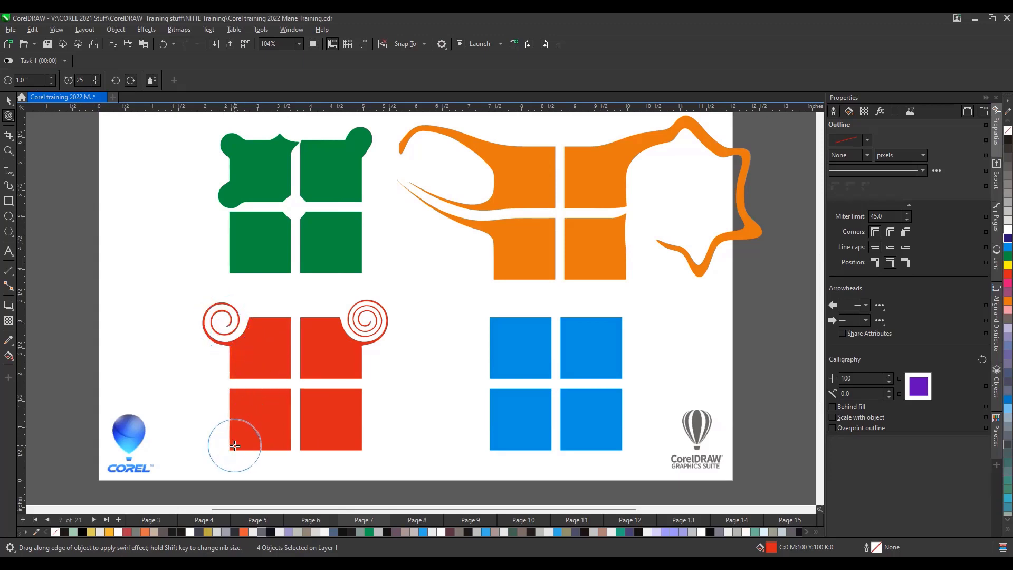
Step: Twirl the lower-left red square's outer corner while pulling it outward into a long, wispy swirl toward the balloon logo
{"action": "left_click_drag", "start_coordinate": [228, 445], "coordinate": [209, 443]}
{"action": "left_click_drag", "start_coordinate": [209, 442], "coordinate": [187, 429]}
{"action": "scroll", "coordinate": [167, 466], "scroll_direction": "up", "scroll_amount": 1}
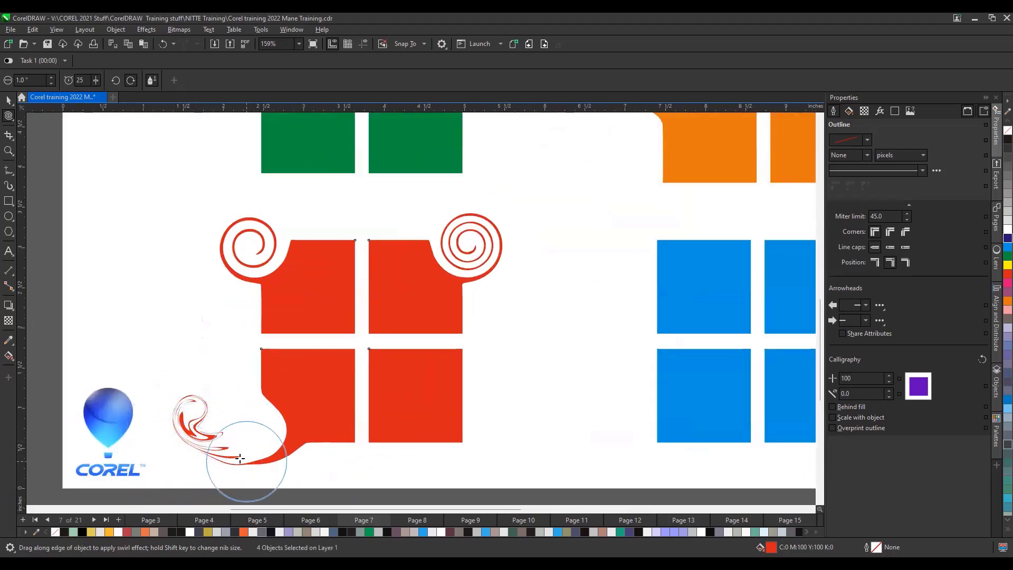
{"action": "scroll", "coordinate": [265, 462], "scroll_direction": "up", "scroll_amount": 1}
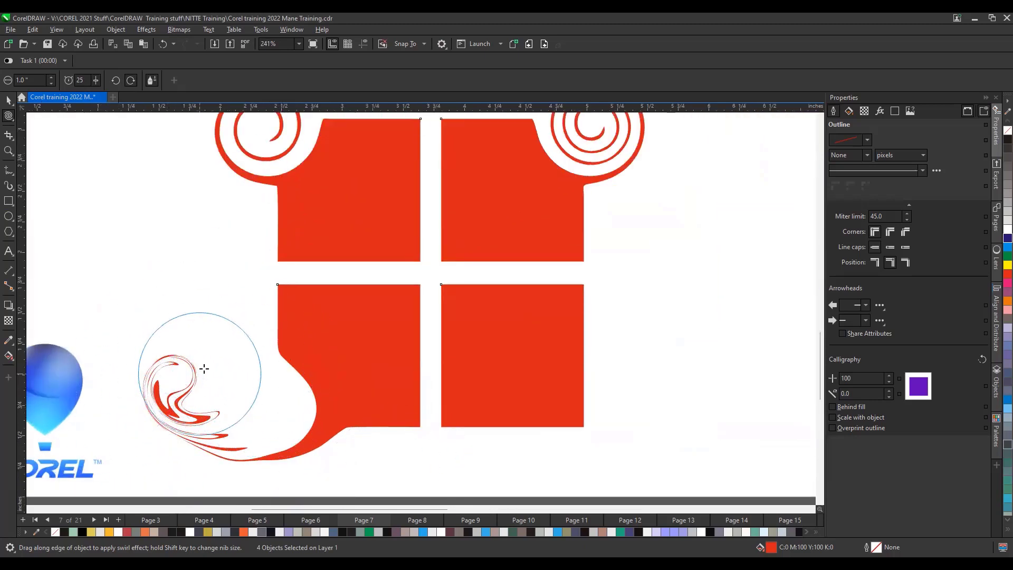
Step: With the Shape tool, pull a node on the swirl's outer upper-right curve outward to thicken the curl
{"action": "left_click", "coordinate": [9, 113]}
{"action": "left_click", "coordinate": [32, 100]}
{"action": "scroll", "coordinate": [129, 379], "scroll_direction": "up", "scroll_amount": 2}
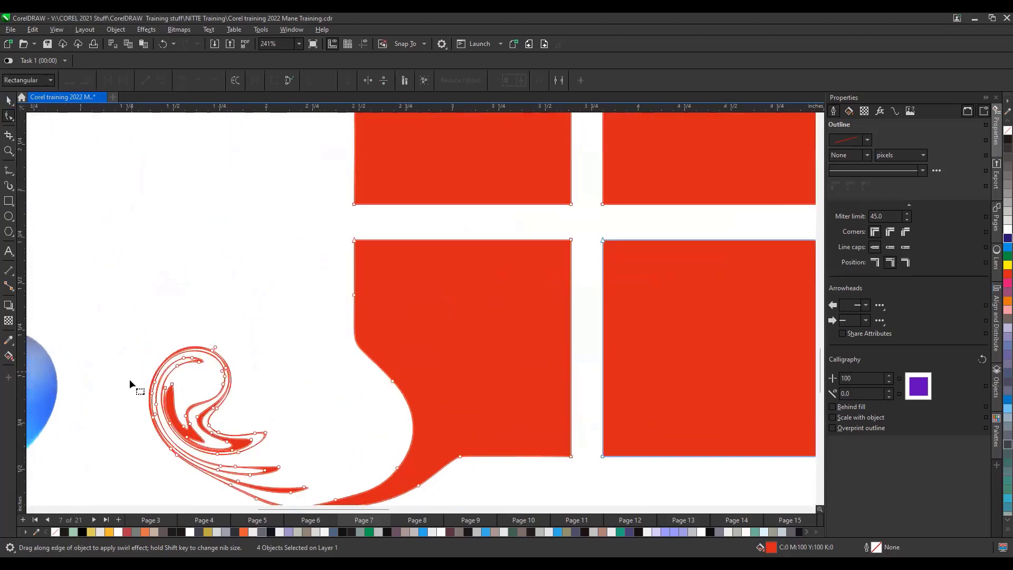
{"action": "scroll", "coordinate": [135, 366], "scroll_direction": "up", "scroll_amount": 2}
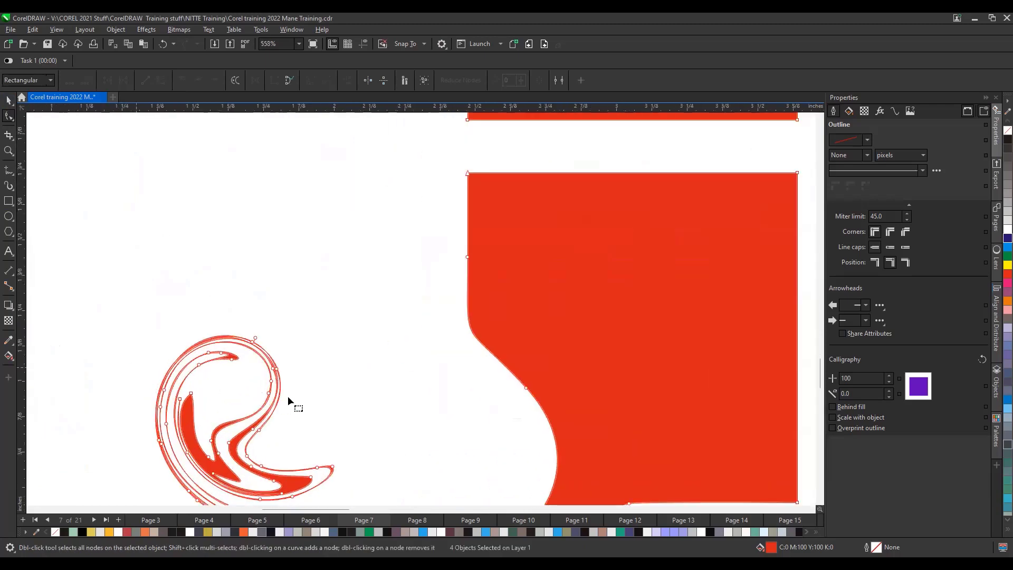
{"action": "scroll", "coordinate": [469, 371], "scroll_direction": "down", "scroll_amount": 1}
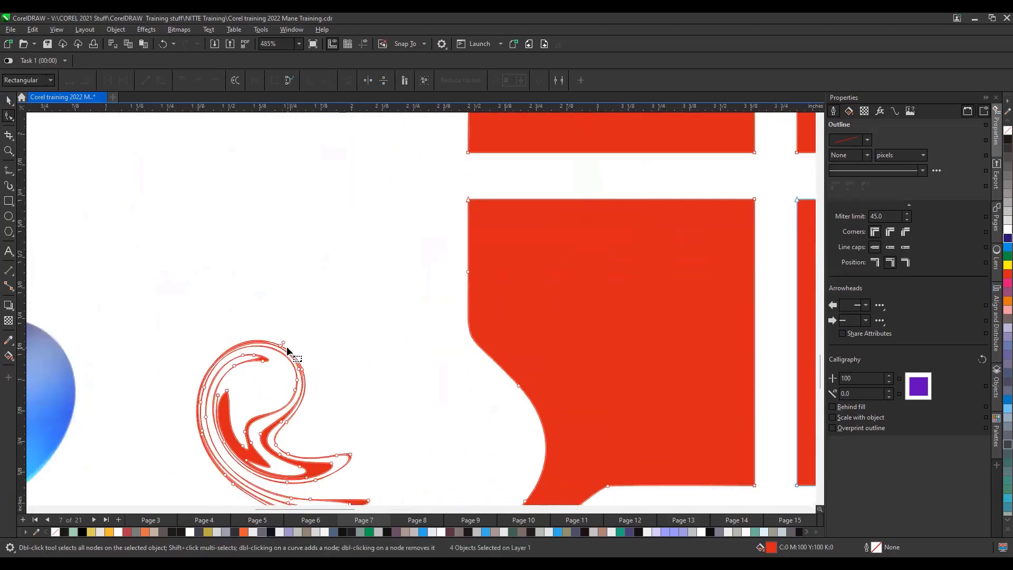
{"action": "scroll", "coordinate": [288, 349], "scroll_direction": "up", "scroll_amount": 4}
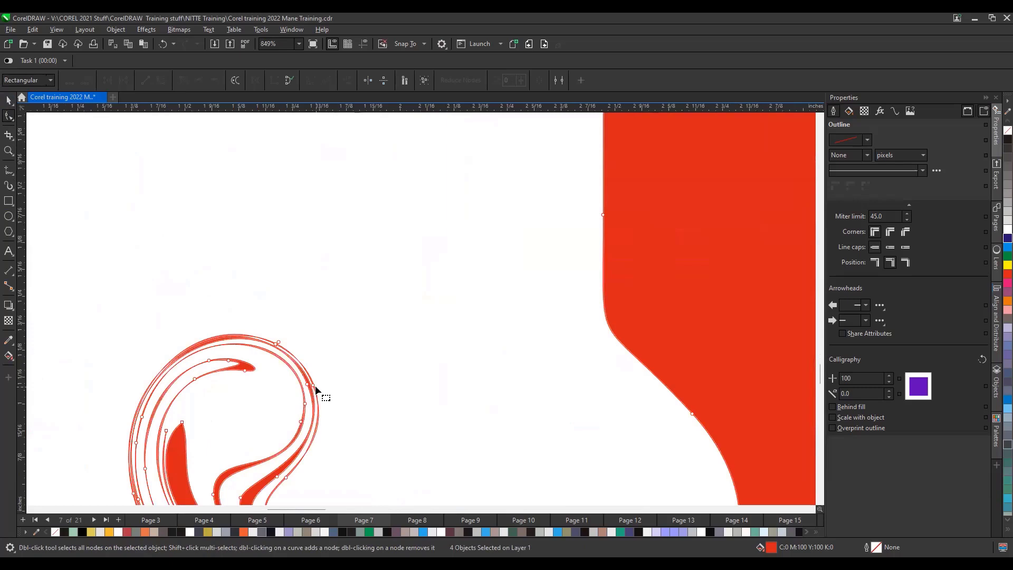
{"action": "left_click_drag", "start_coordinate": [316, 388], "coordinate": [349, 359]}
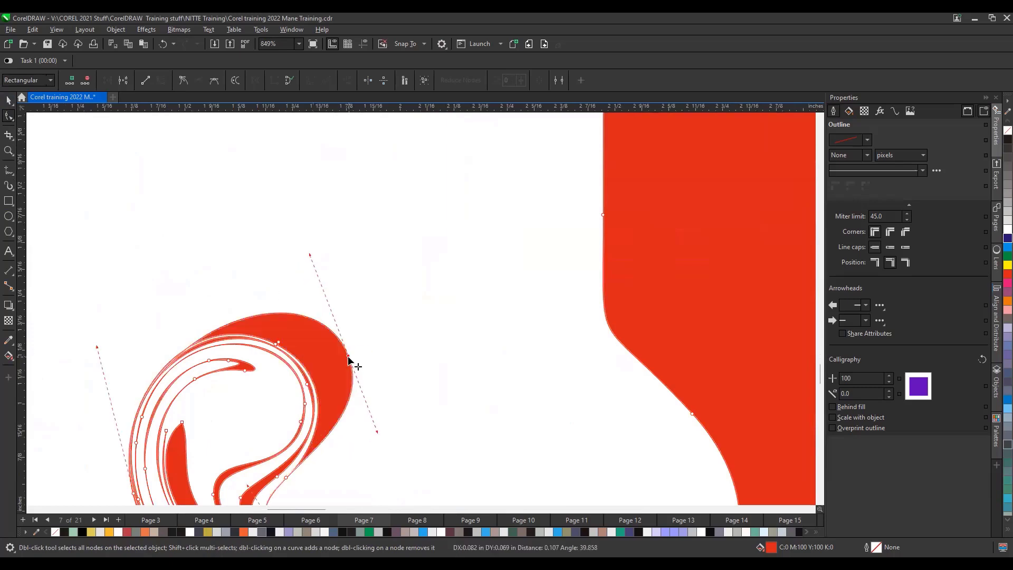
Step: Move the node on the lower-left red square's concave side outward toward the curl
{"action": "scroll", "coordinate": [349, 360], "scroll_direction": "down", "scroll_amount": 6}
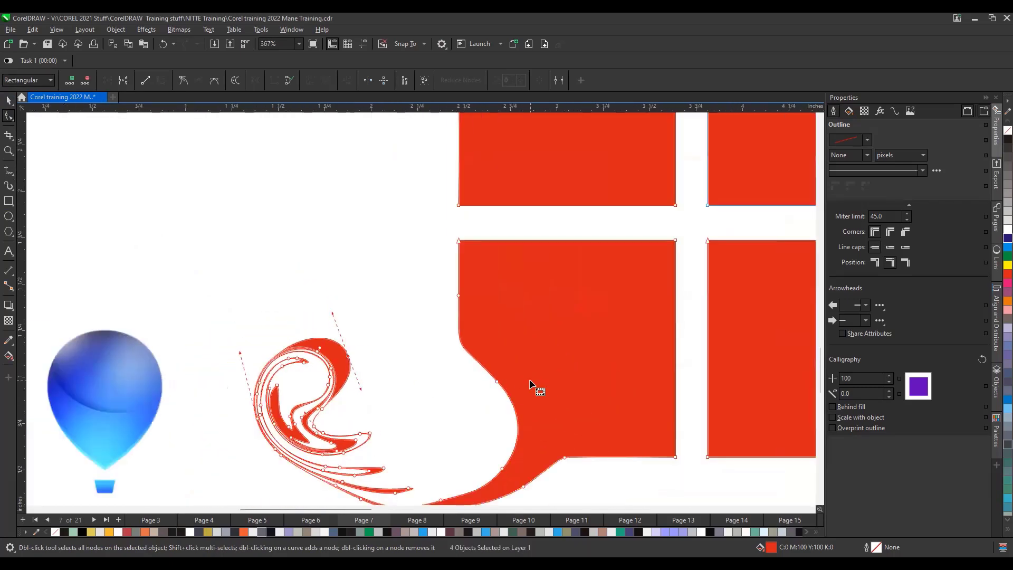
{"action": "left_click_drag", "start_coordinate": [499, 383], "coordinate": [392, 364]}
{"action": "scroll", "coordinate": [223, 290], "scroll_direction": "down", "scroll_amount": 8}
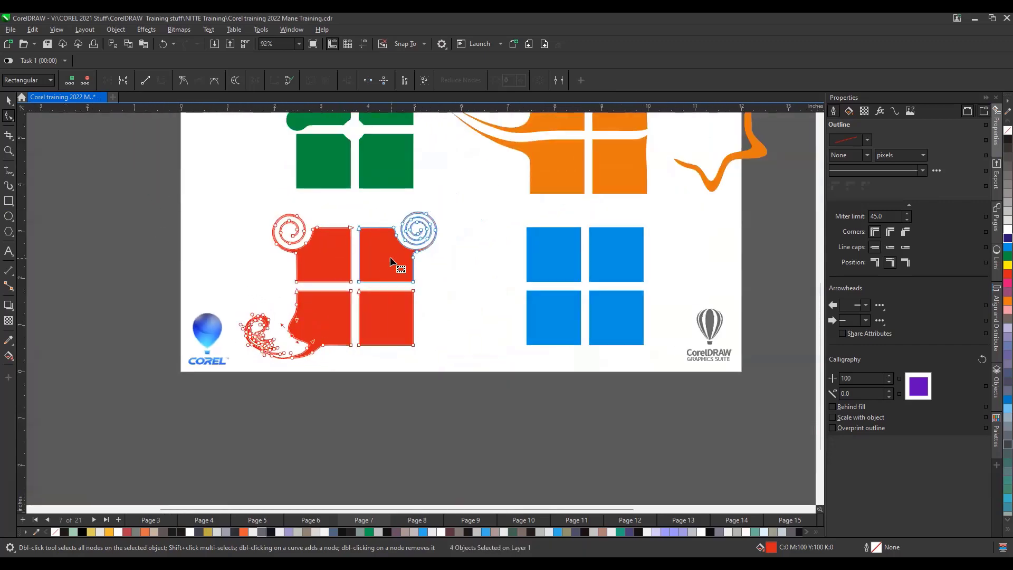
{"action": "scroll", "coordinate": [369, 270], "scroll_direction": "down", "scroll_amount": 3}
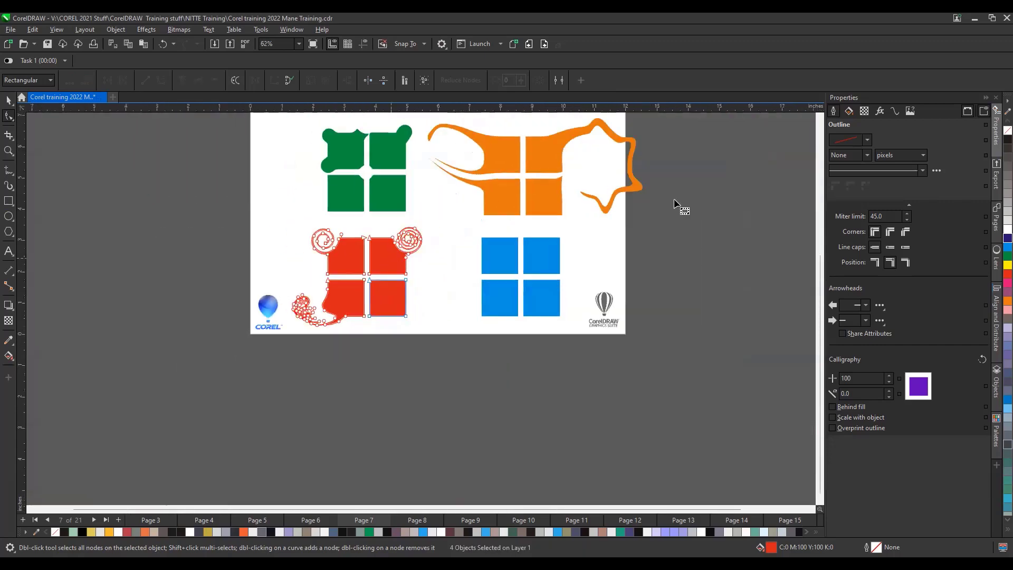
Step: Choose the Roughen tool, return to the Pick tool and select the upper-right blue square
{"action": "left_click", "coordinate": [8, 116]}
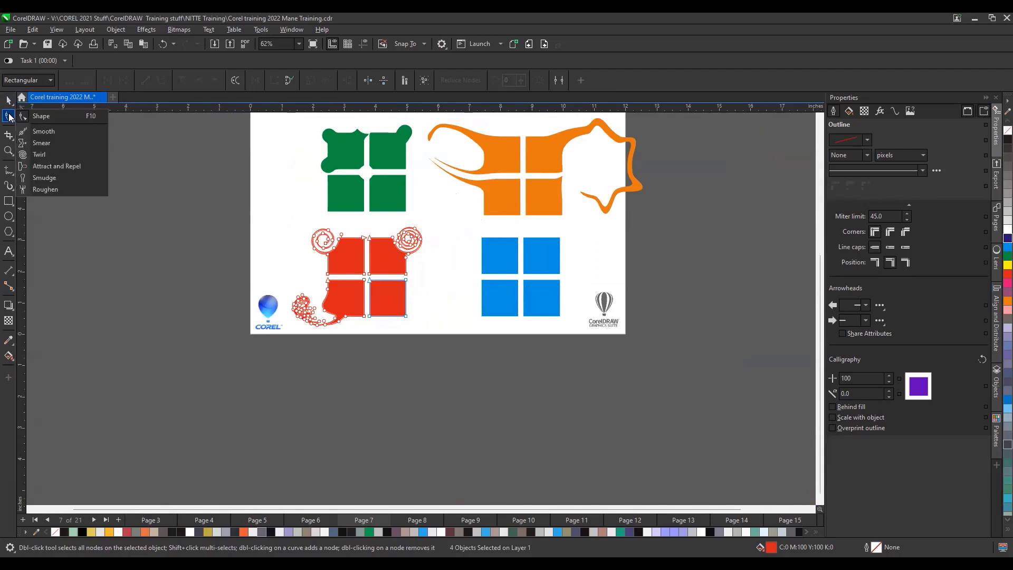
{"action": "left_click", "coordinate": [50, 190]}
{"action": "scroll", "coordinate": [569, 258], "scroll_direction": "up", "scroll_amount": 2}
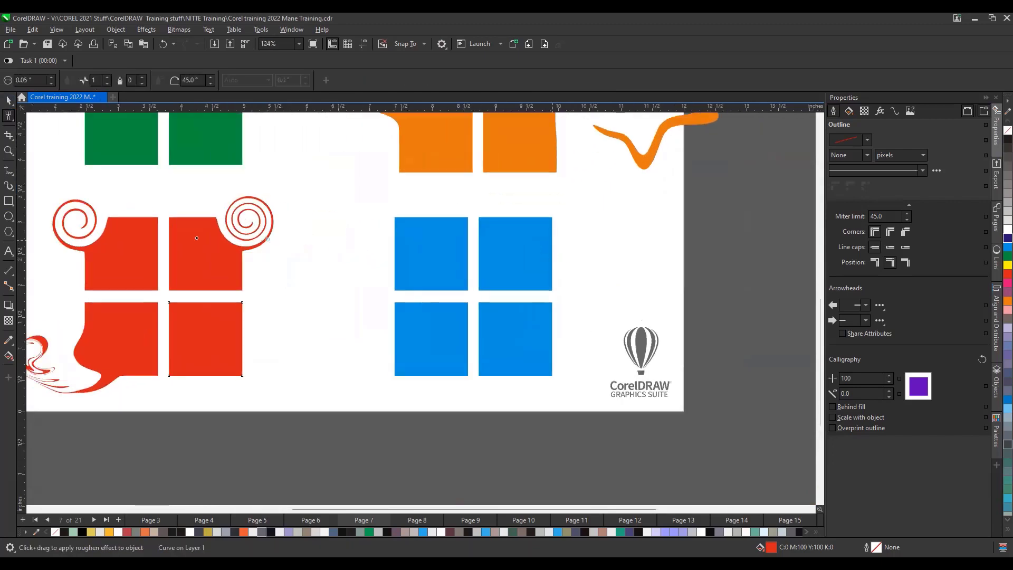
{"action": "key", "text": "space"}
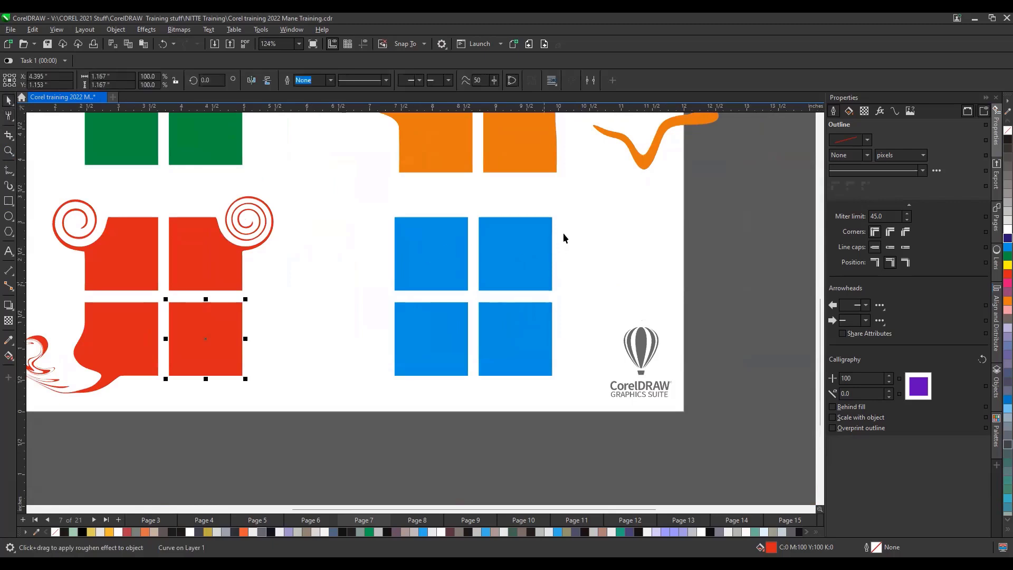
{"action": "scroll", "coordinate": [563, 238], "scroll_direction": "up", "scroll_amount": 2}
{"action": "scroll", "coordinate": [544, 269], "scroll_direction": "up", "scroll_amount": 1}
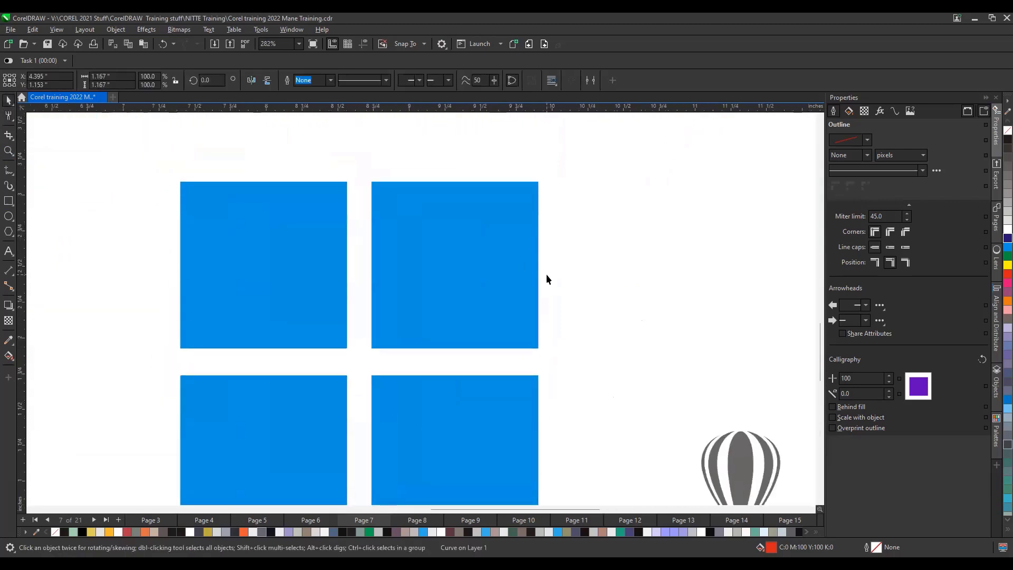
{"action": "left_click", "coordinate": [502, 232]}
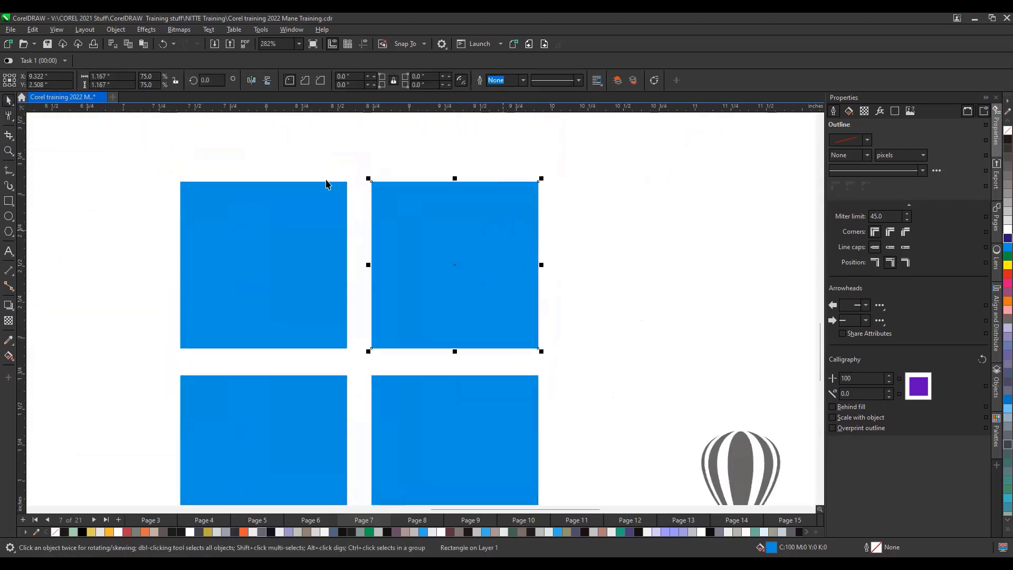
Step: Set the Roughen nib size to 0.5" and roughen the upper-right blue square's edges into jagged points
{"action": "left_click", "coordinate": [9, 117]}
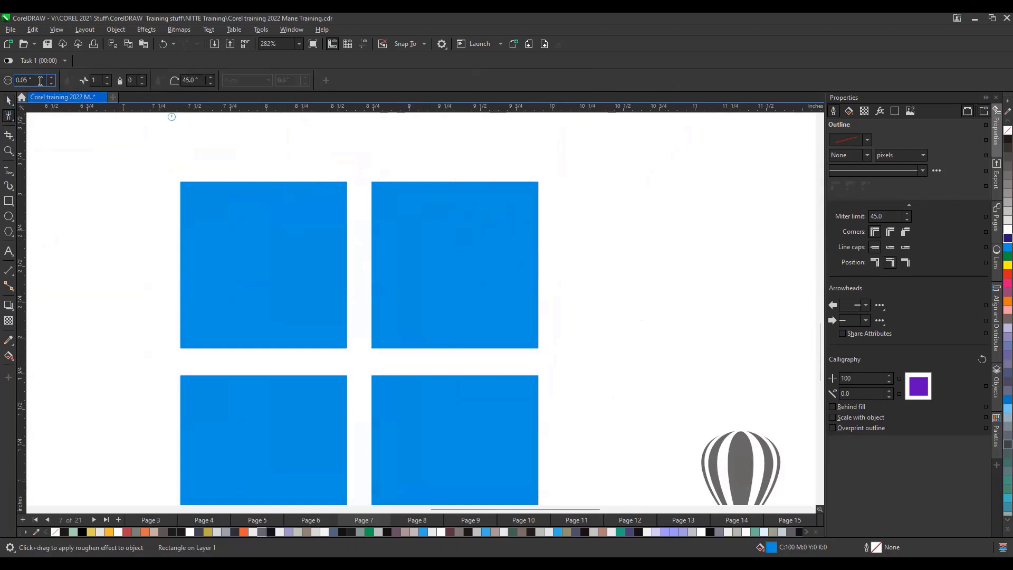
{"action": "left_click", "coordinate": [41, 81]}
{"action": "type", "text": "1"}
{"action": "key", "text": "Return"}
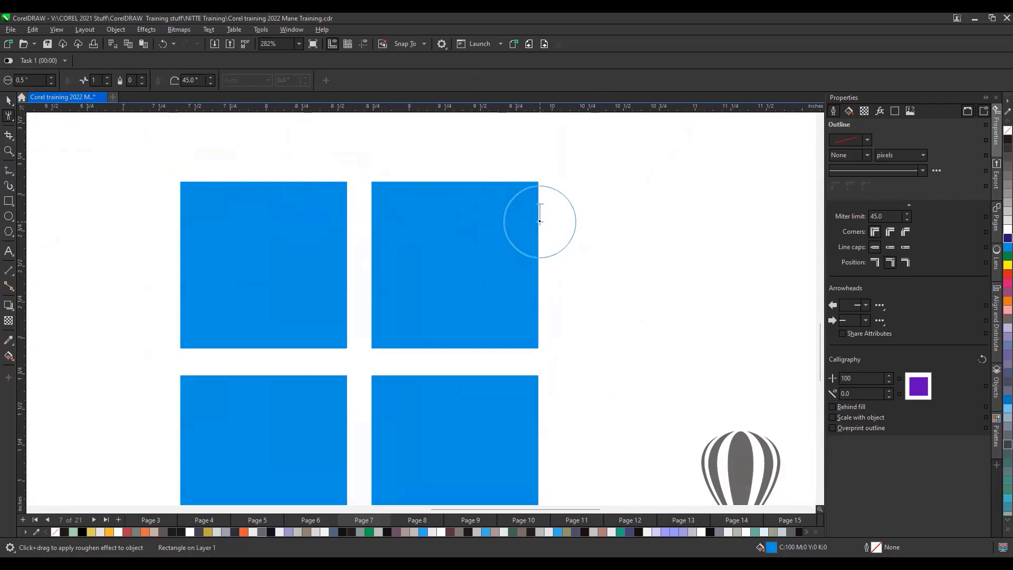
{"action": "mouse_move", "coordinate": [542, 219]}
{"action": "left_mouse_down"}
{"action": "mouse_move", "coordinate": [531, 337]}
{"action": "mouse_move", "coordinate": [408, 347]}
{"action": "mouse_move", "coordinate": [384, 293]}
{"action": "mouse_move", "coordinate": [383, 199]}
{"action": "mouse_move", "coordinate": [480, 182]}
{"action": "left_mouse_up"}
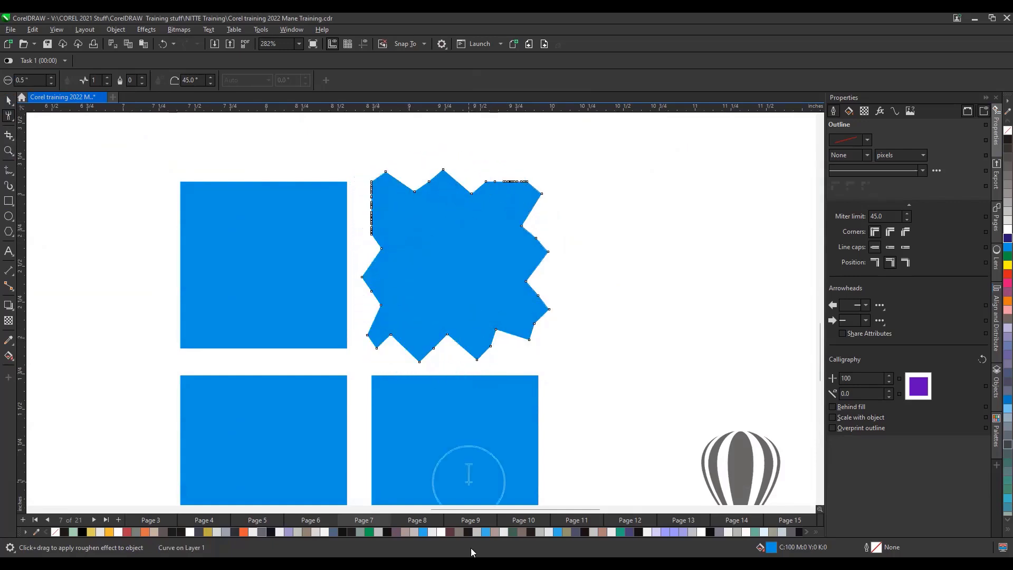
Step: Use the Smooth tool to soften the jagged points along the roughened blue square's right and lower edges
{"action": "left_click", "coordinate": [7, 117]}
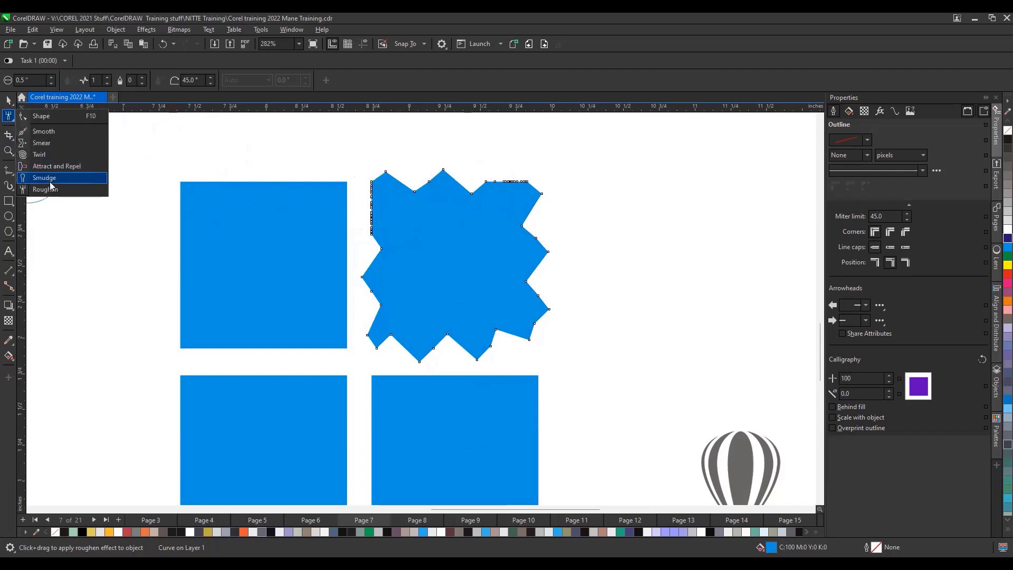
{"action": "left_click", "coordinate": [57, 131]}
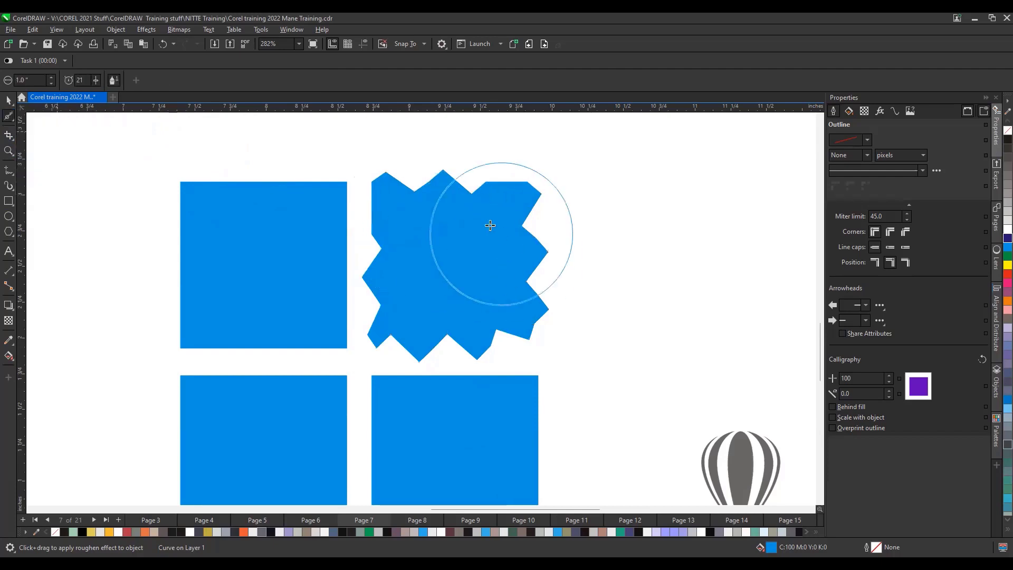
{"action": "mouse_move", "coordinate": [491, 223]}
{"action": "left_mouse_down"}
{"action": "mouse_move", "coordinate": [529, 232]}
{"action": "mouse_move", "coordinate": [528, 299]}
{"action": "mouse_move", "coordinate": [496, 332]}
{"action": "mouse_move", "coordinate": [421, 341]}
{"action": "mouse_move", "coordinate": [530, 289]}
{"action": "left_mouse_up"}
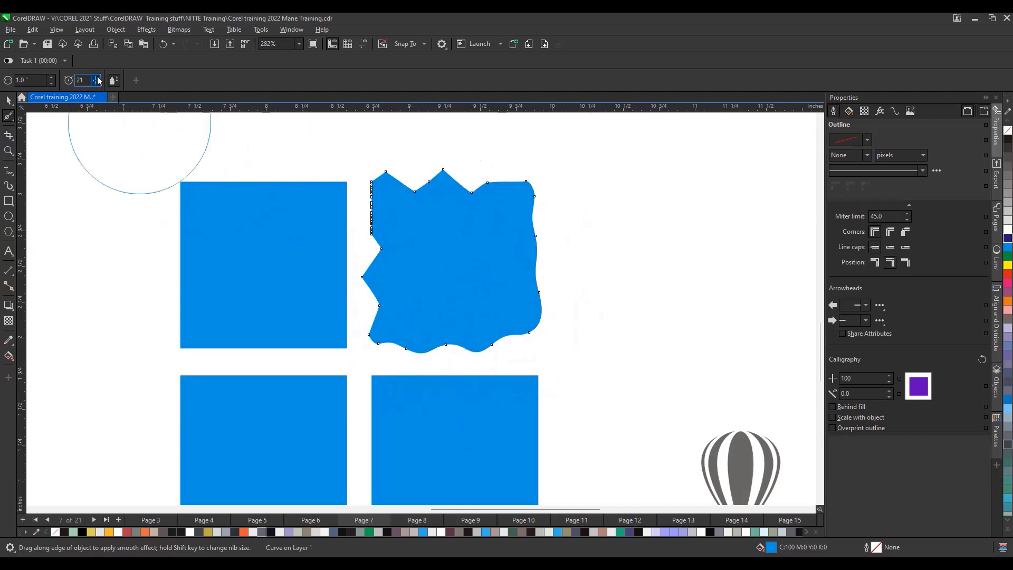
Step: Smooth the top and right edges of the distorted upper-right blue square with the Smooth tool
{"action": "mouse_move", "coordinate": [392, 199]}
{"action": "left_mouse_down"}
{"action": "mouse_move", "coordinate": [402, 205]}
{"action": "mouse_move", "coordinate": [429, 190]}
{"action": "mouse_move", "coordinate": [461, 194]}
{"action": "left_mouse_up"}
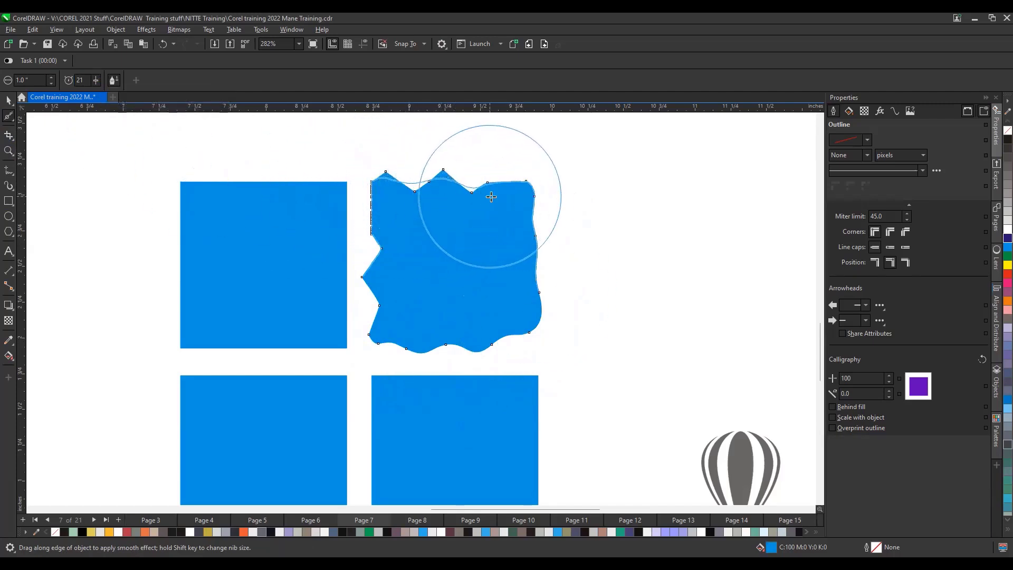
{"action": "left_click_drag", "start_coordinate": [511, 229], "coordinate": [618, 332]}
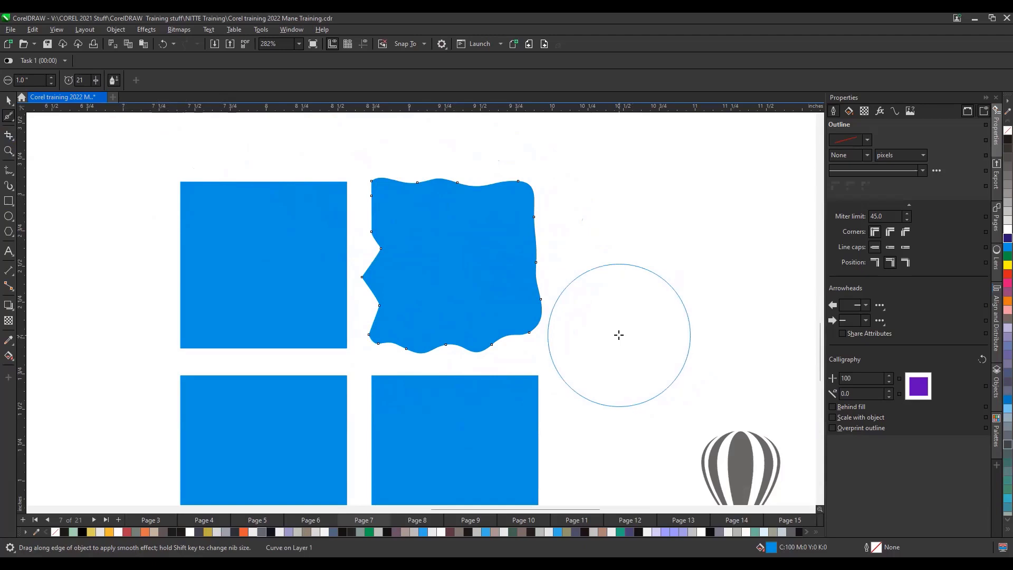
{"action": "scroll", "coordinate": [565, 333], "scroll_direction": "down", "scroll_amount": 4}
{"action": "scroll", "coordinate": [564, 334], "scroll_direction": "down", "scroll_amount": 2}
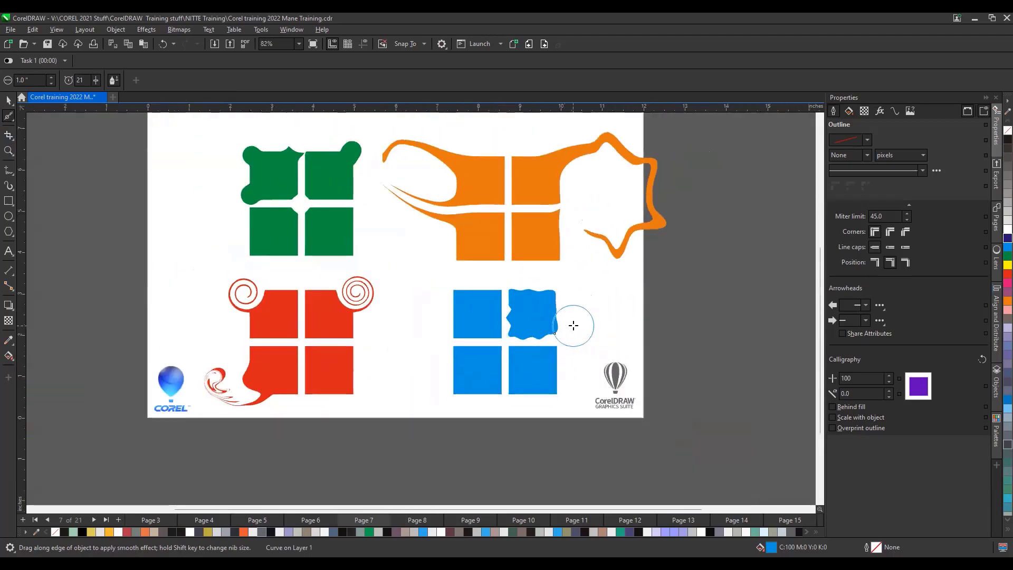
{"action": "left_click", "coordinate": [9, 100]}
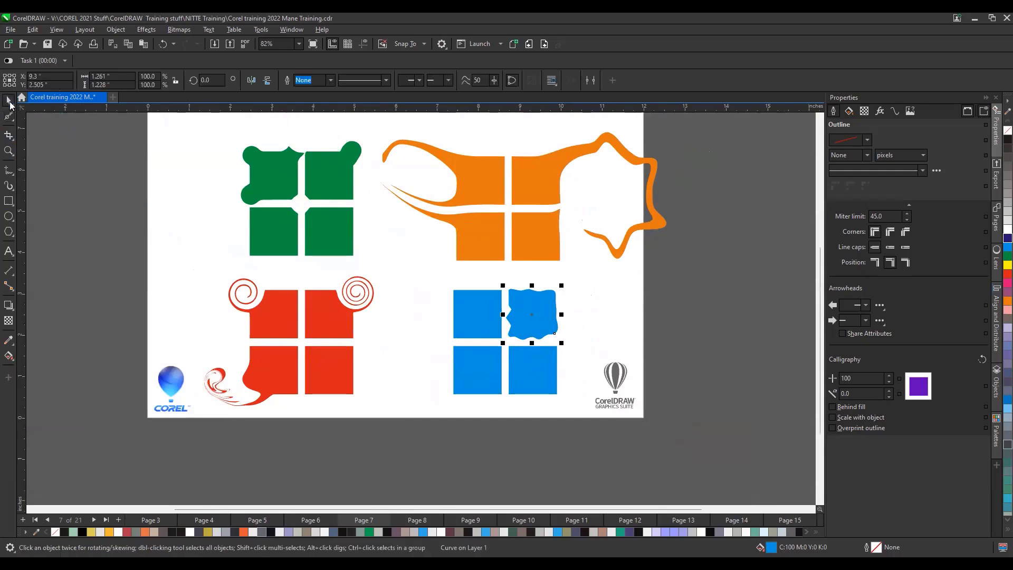
Step: Draw a rectangle about 2.78 by 0.53 inches across the page's left edge, beside the green squares
{"action": "left_click", "coordinate": [8, 136]}
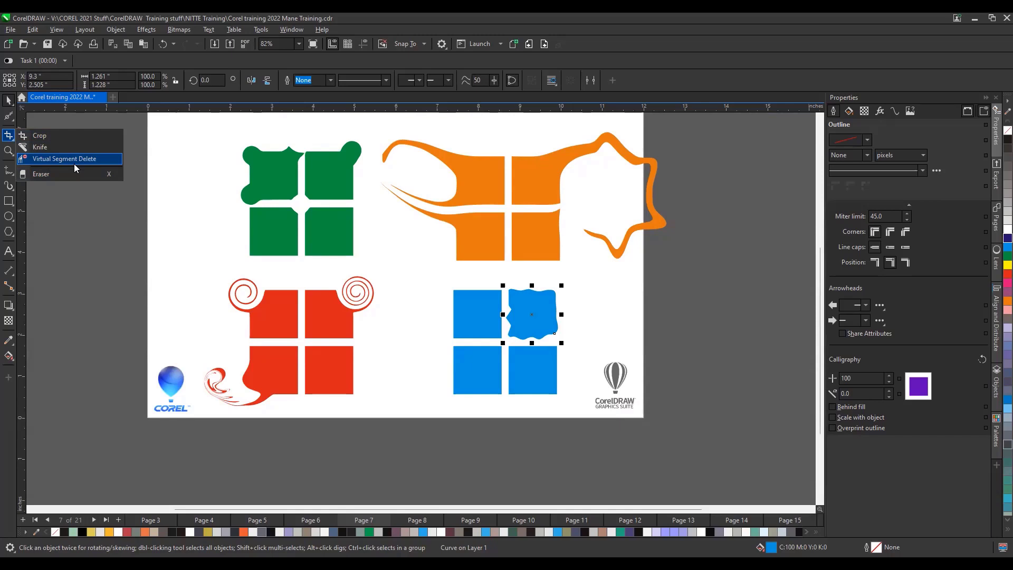
{"action": "left_click", "coordinate": [54, 207]}
{"action": "left_click", "coordinate": [9, 201]}
{"action": "left_click_drag", "start_coordinate": [64, 213], "coordinate": [185, 235]}
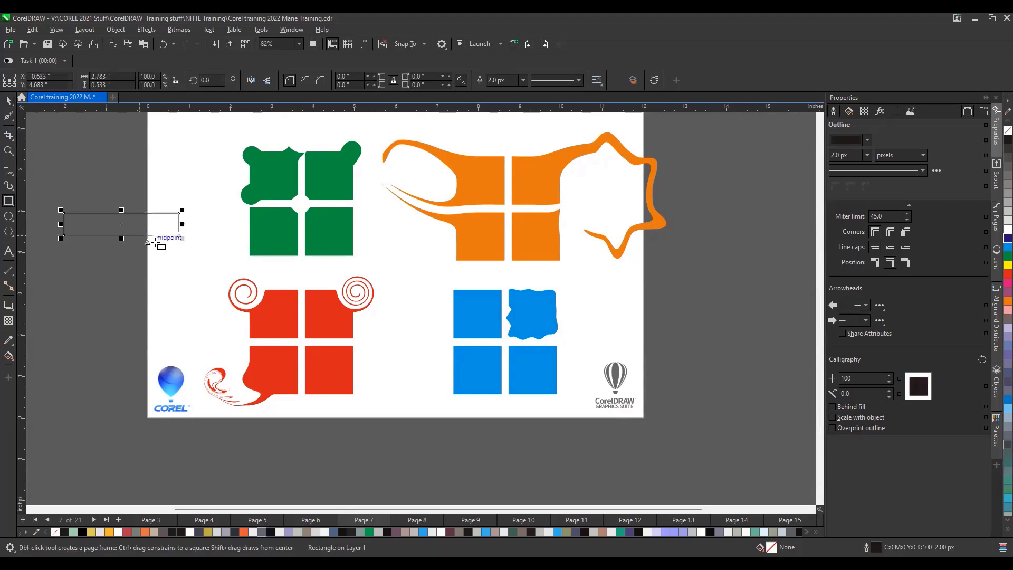
{"action": "scroll", "coordinate": [158, 246], "scroll_direction": "up", "scroll_amount": 1}
{"action": "scroll", "coordinate": [125, 223], "scroll_direction": "up", "scroll_amount": 1}
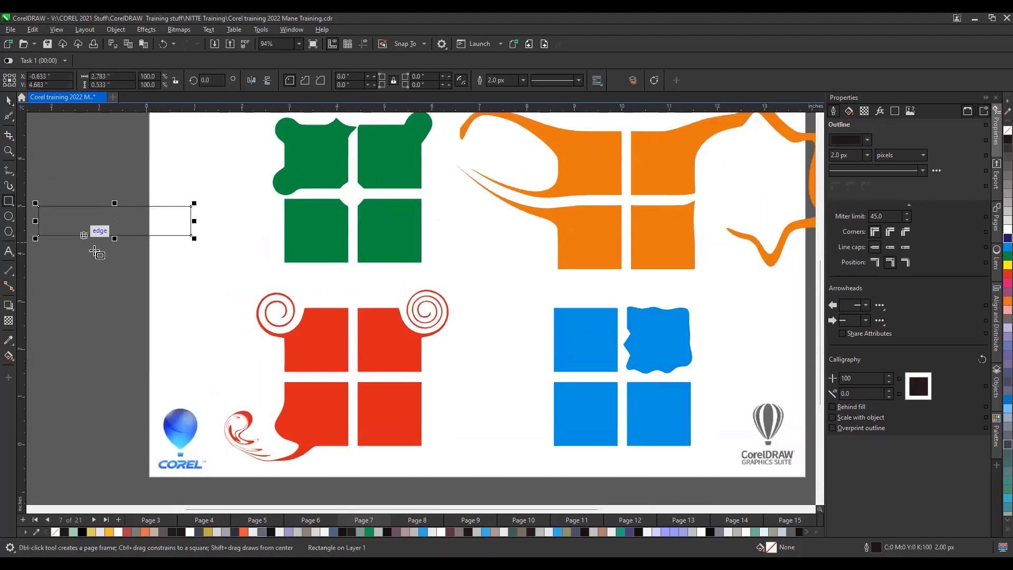
Step: Draw a small polygon below the rectangle and set its number of sides to 3
{"action": "left_click", "coordinate": [9, 232]}
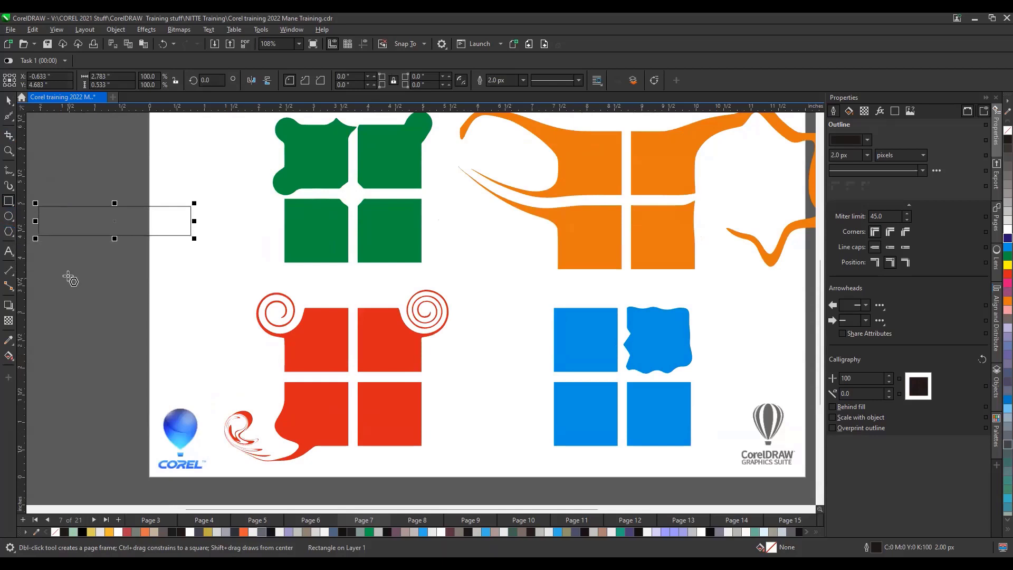
{"action": "left_click_drag", "start_coordinate": [68, 276], "coordinate": [110, 314]}
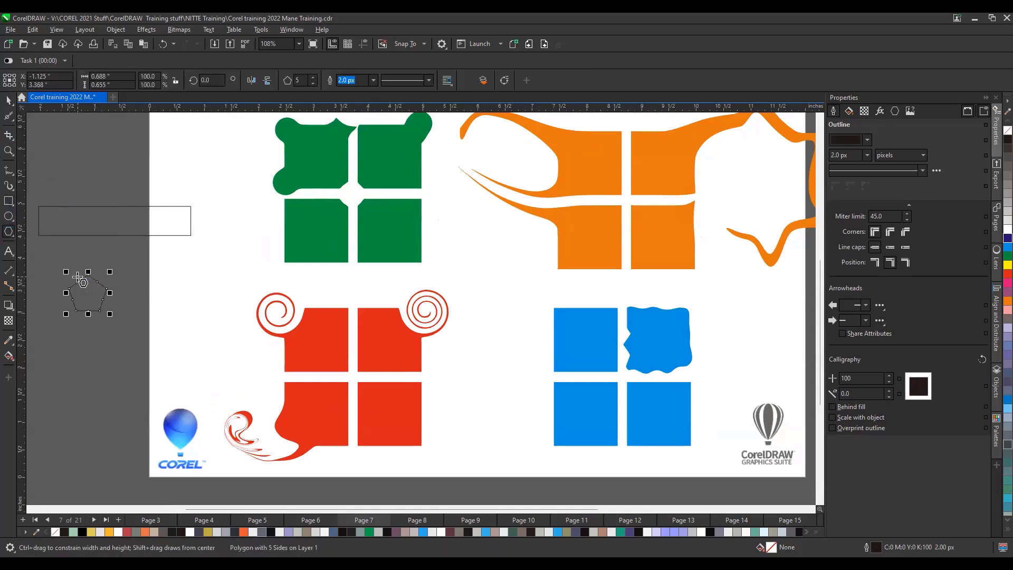
{"action": "left_click", "coordinate": [315, 82]}
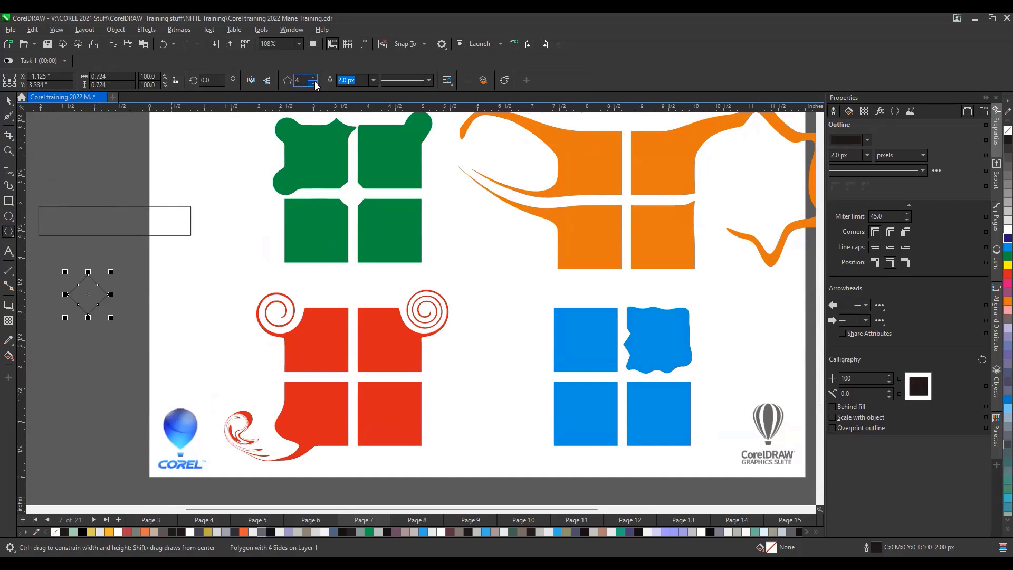
{"action": "left_click", "coordinate": [315, 82]}
Step: Mirror the triangle vertically and move it against the underside of the rectangle at its right end
{"action": "left_click", "coordinate": [5, 99]}
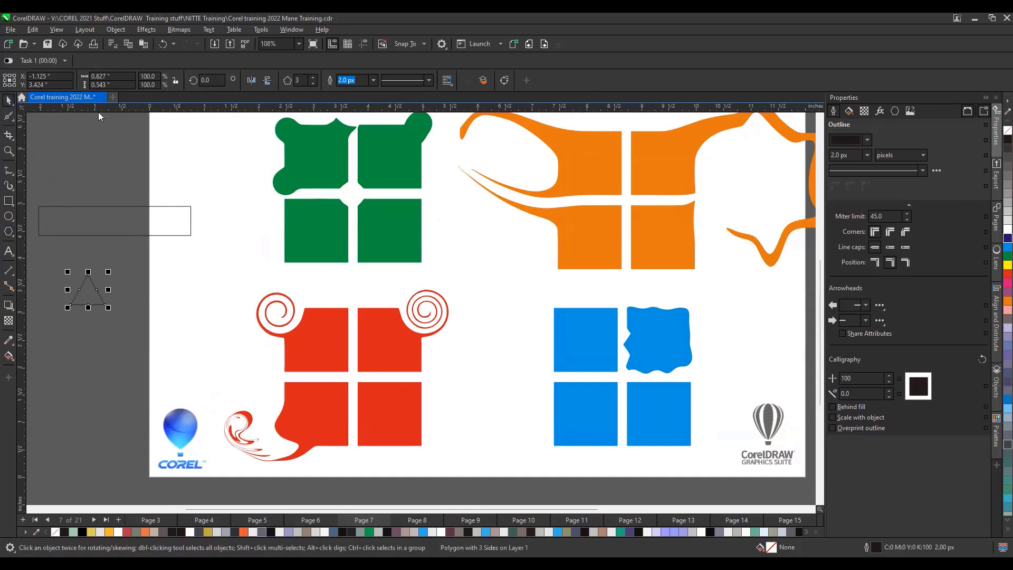
{"action": "left_click", "coordinate": [268, 79]}
{"action": "left_click", "coordinate": [103, 270]}
{"action": "left_click_drag", "start_coordinate": [99, 275], "coordinate": [211, 256]}
{"action": "scroll", "coordinate": [177, 236], "scroll_direction": "up", "scroll_amount": 5}
{"action": "scroll", "coordinate": [277, 251], "scroll_direction": "down", "scroll_amount": 5}
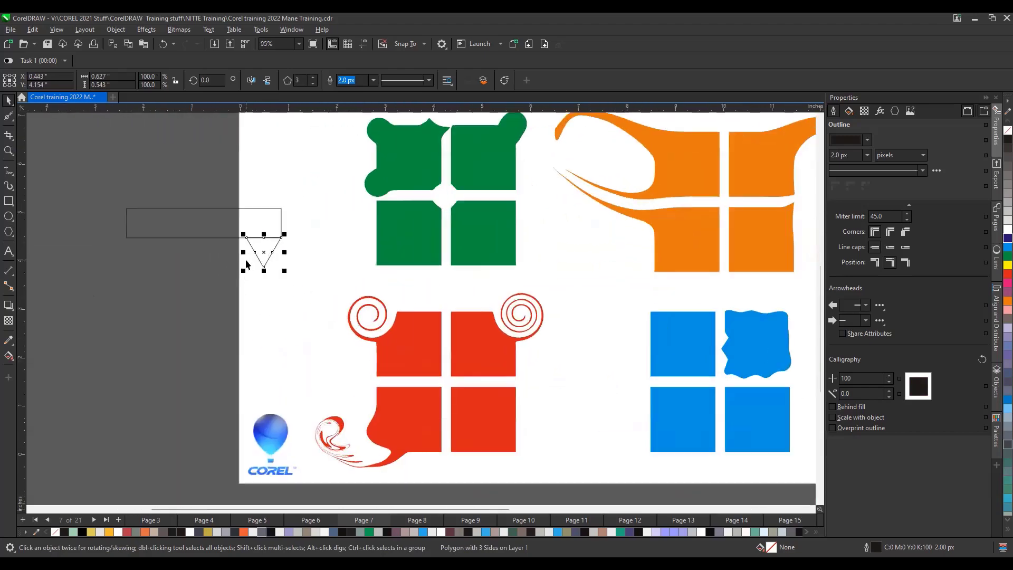
Step: Place copies of the inverted triangle under the rectangle, one at its left end and one in the middle
{"action": "scroll", "coordinate": [246, 264], "scroll_direction": "up", "scroll_amount": 2}
{"action": "left_click_drag", "start_coordinate": [254, 245], "coordinate": [94, 241]}
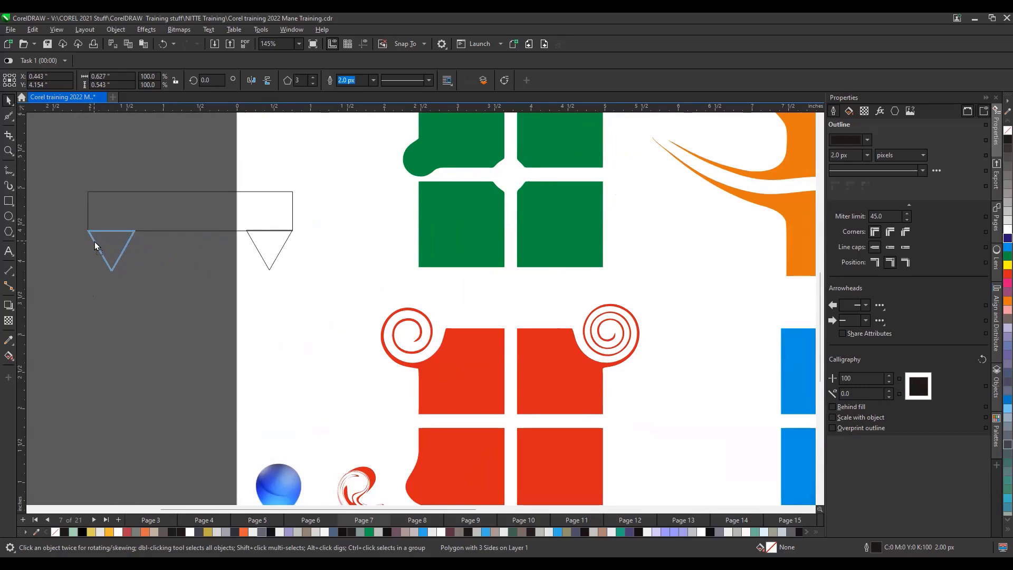
{"action": "left_click_drag", "start_coordinate": [94, 242], "coordinate": [96, 242]}
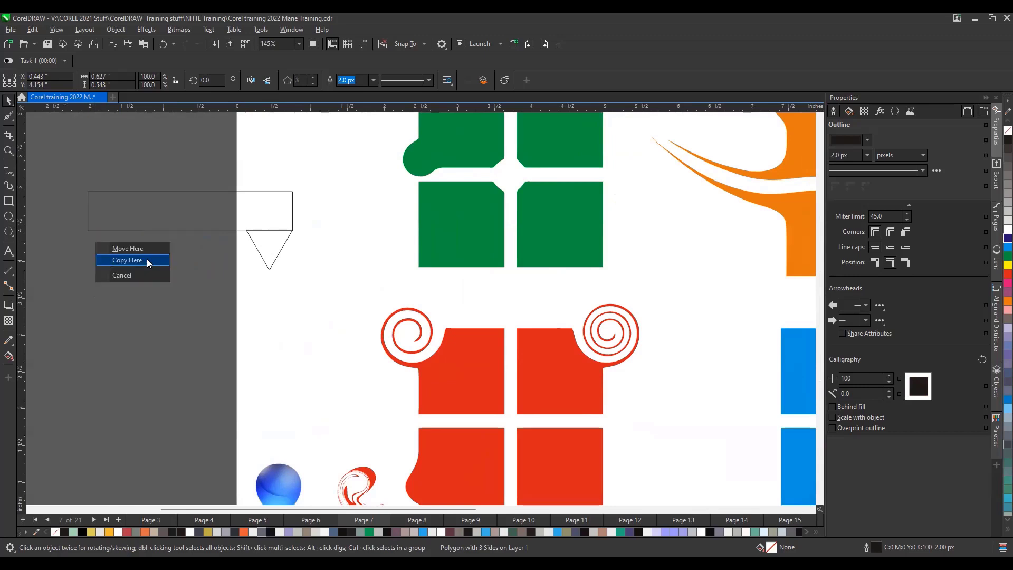
{"action": "left_click", "coordinate": [147, 261]}
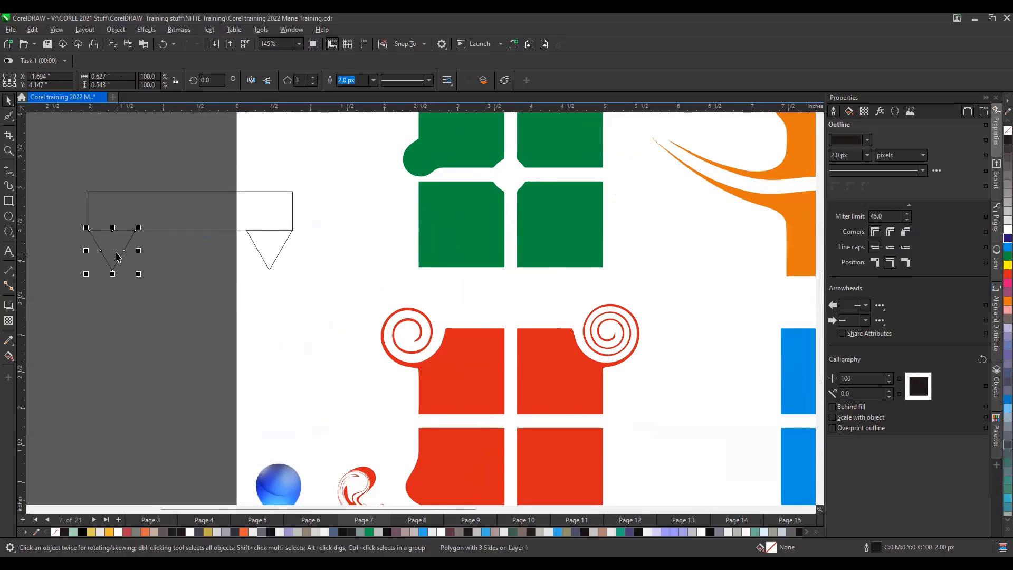
{"action": "left_click_drag", "start_coordinate": [130, 244], "coordinate": [206, 247]}
{"action": "left_click", "coordinate": [248, 265]}
Step: Select the three triangles and align their tops
{"action": "left_click_drag", "start_coordinate": [332, 310], "coordinate": [74, 215]}
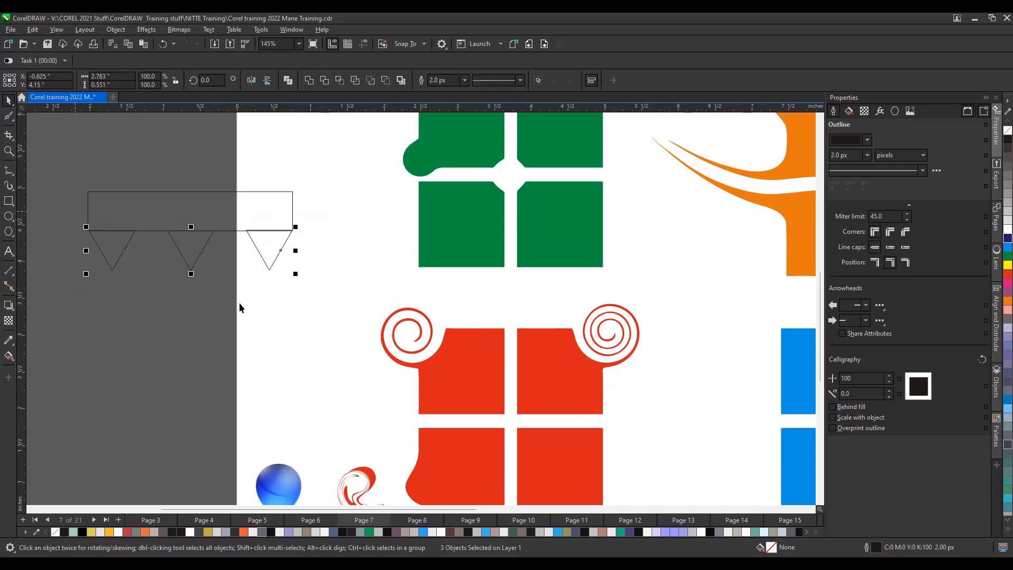
{"action": "scroll", "coordinate": [129, 265], "scroll_direction": "up", "scroll_amount": 4}
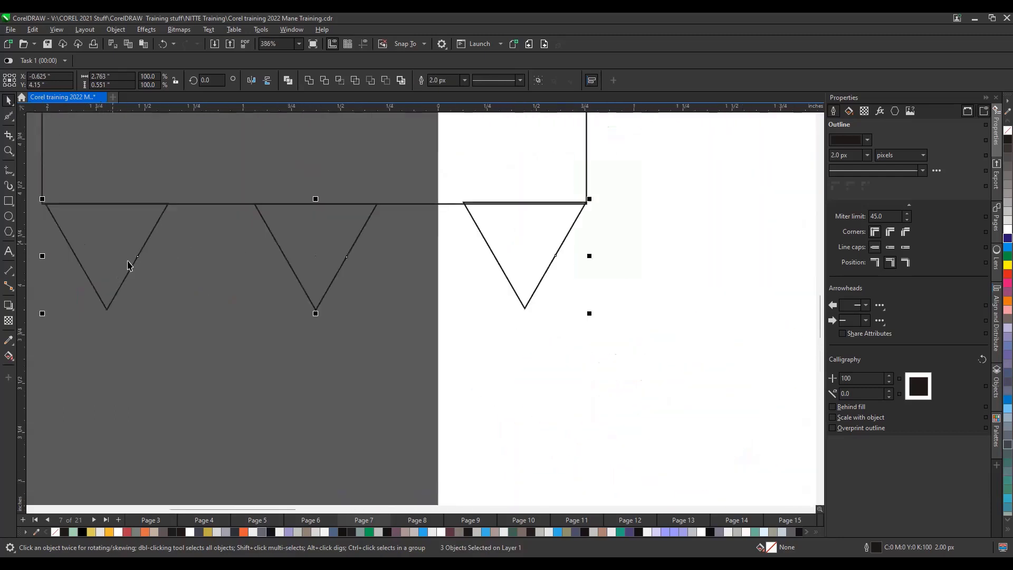
{"action": "scroll", "coordinate": [460, 330], "scroll_direction": "down", "scroll_amount": 2}
{"action": "left_click_drag", "start_coordinate": [604, 353], "coordinate": [140, 231]}
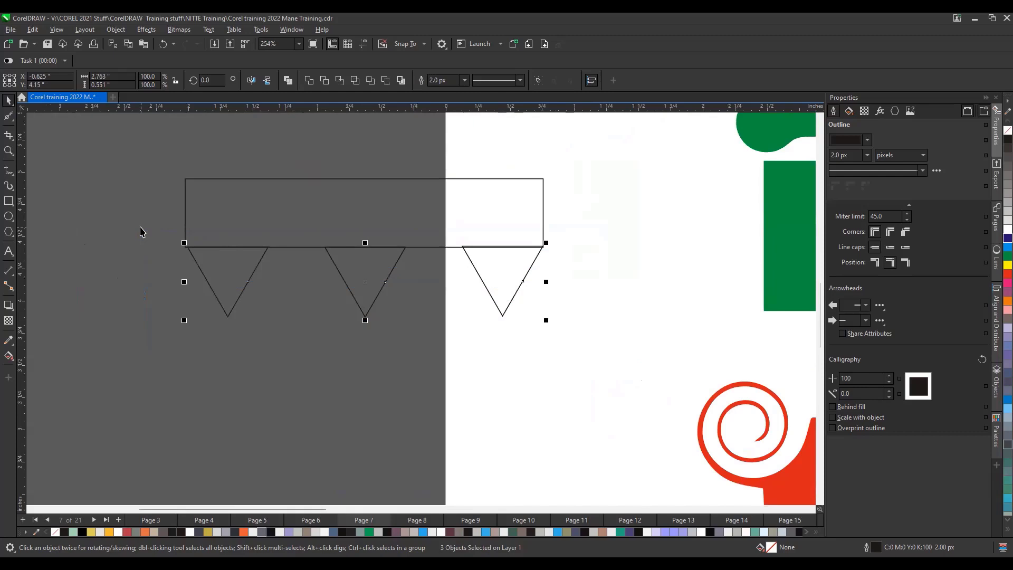
{"action": "key", "text": "t"}
{"action": "scroll", "coordinate": [196, 266], "scroll_direction": "up", "scroll_amount": 2}
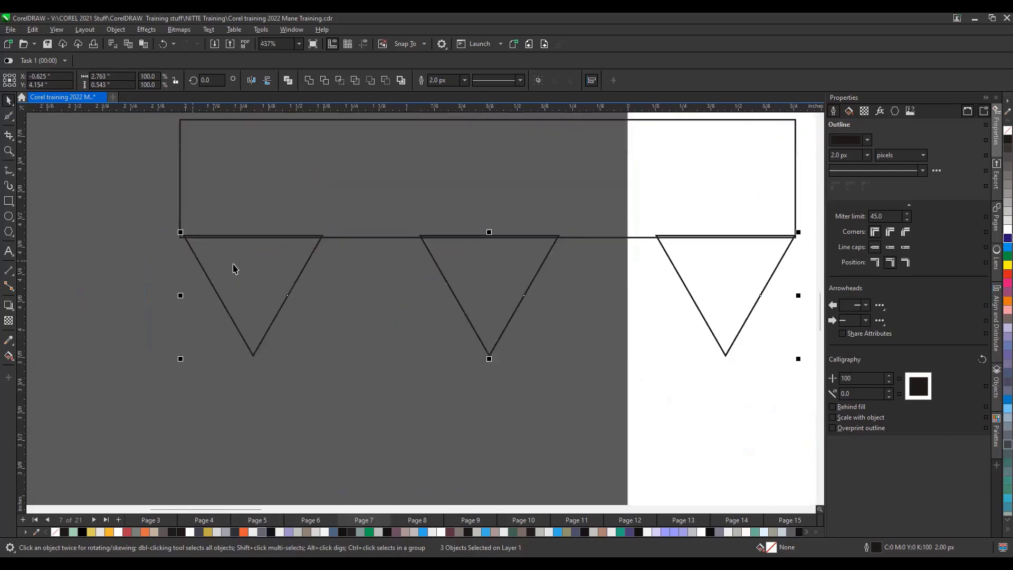
{"action": "scroll", "coordinate": [435, 279], "scroll_direction": "down", "scroll_amount": 1}
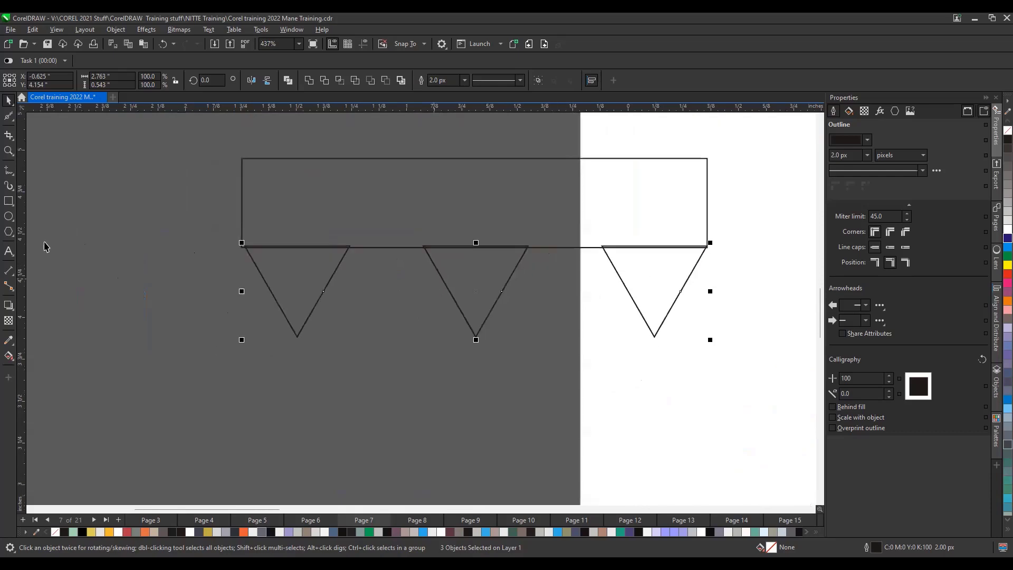
{"action": "left_click_drag", "start_coordinate": [761, 363], "coordinate": [217, 223]}
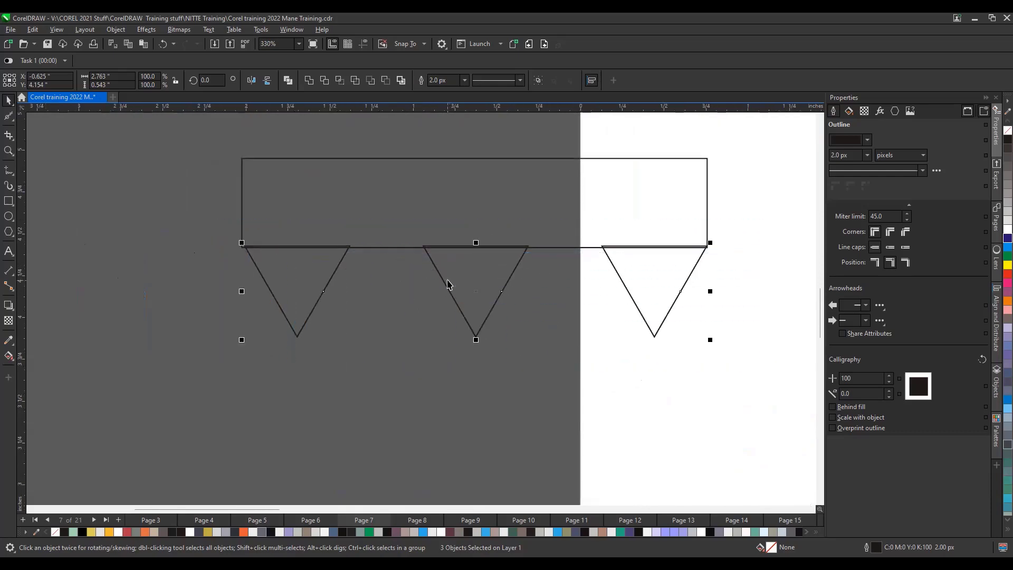
Step: Turn off the Align and Distribute docker and turn it back on to show its options
{"action": "left_click", "coordinate": [86, 29]}
{"action": "mouse_move", "coordinate": [113, 29]}
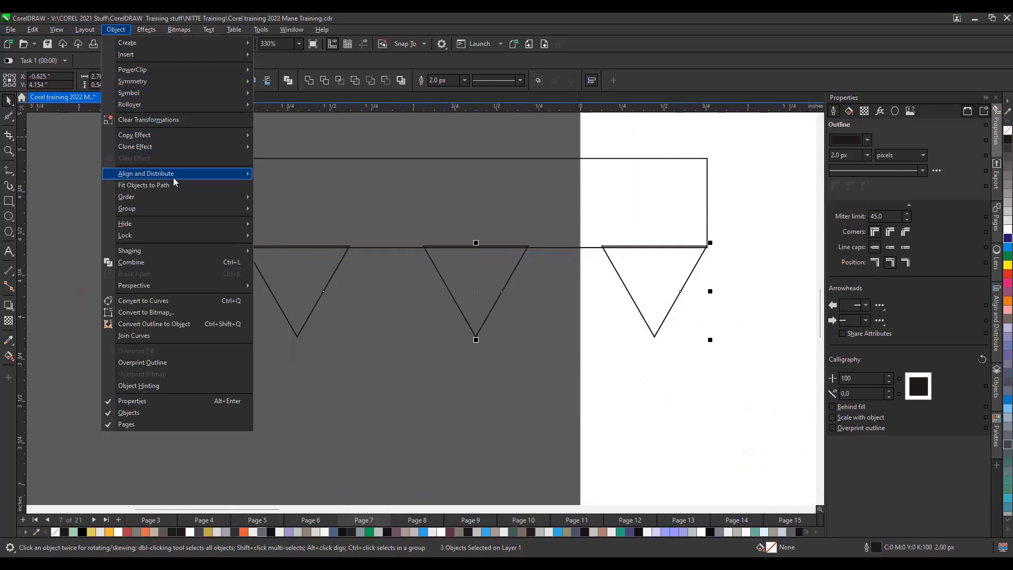
{"action": "mouse_move", "coordinate": [227, 174]}
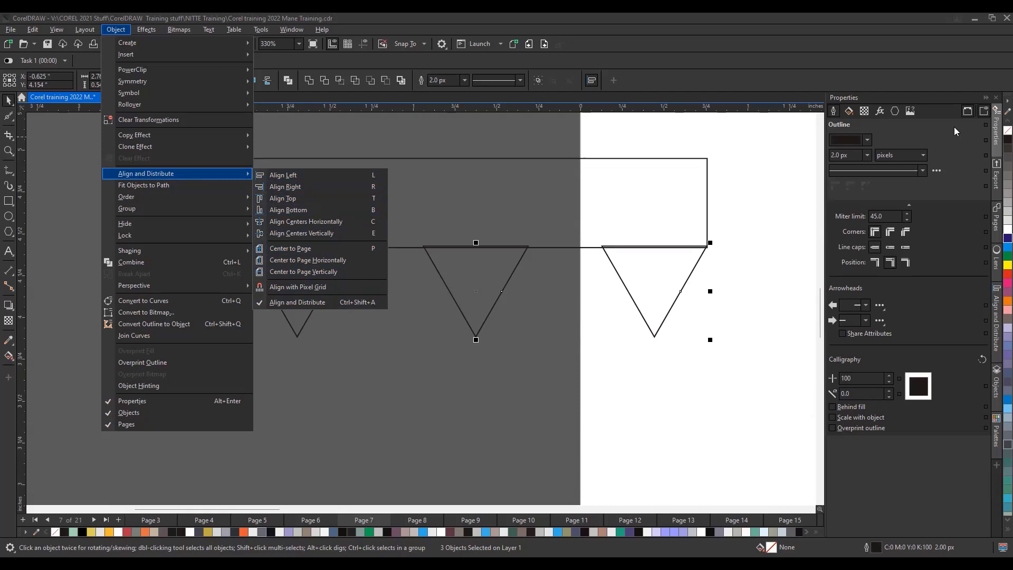
{"action": "left_click", "coordinate": [897, 456]}
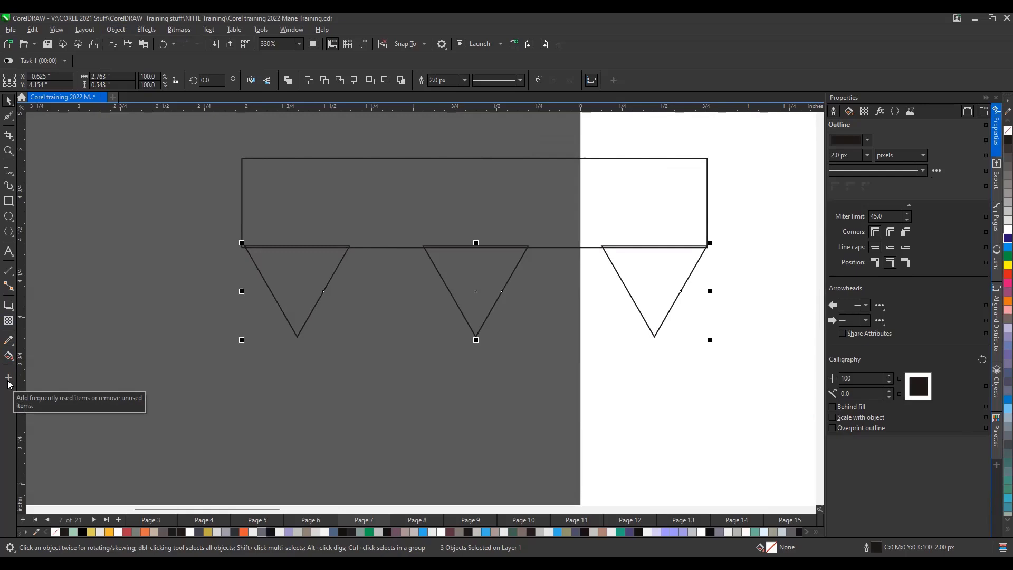
{"action": "left_click", "coordinate": [996, 466]}
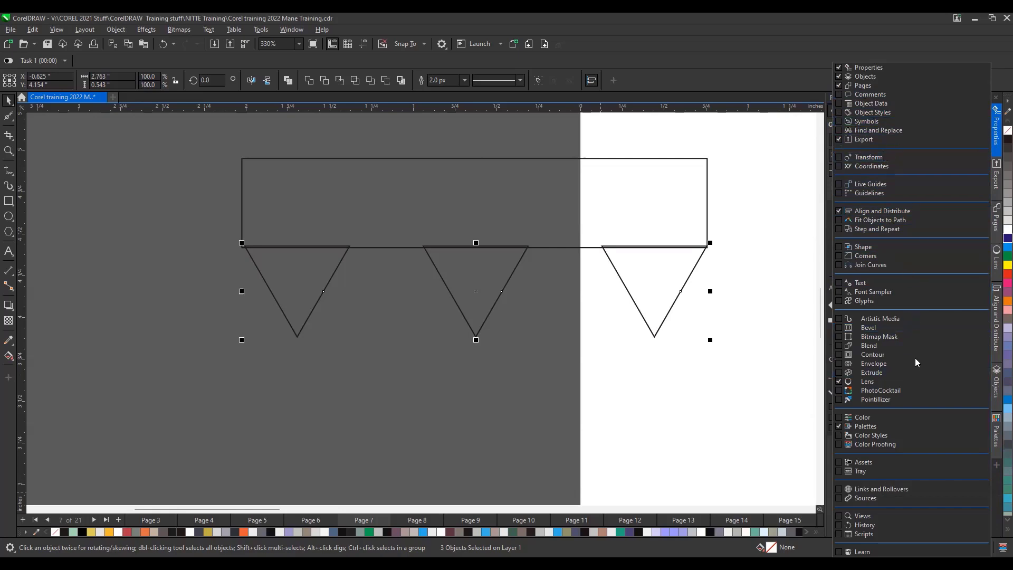
{"action": "left_click", "coordinate": [997, 464]}
{"action": "left_click", "coordinate": [997, 465]}
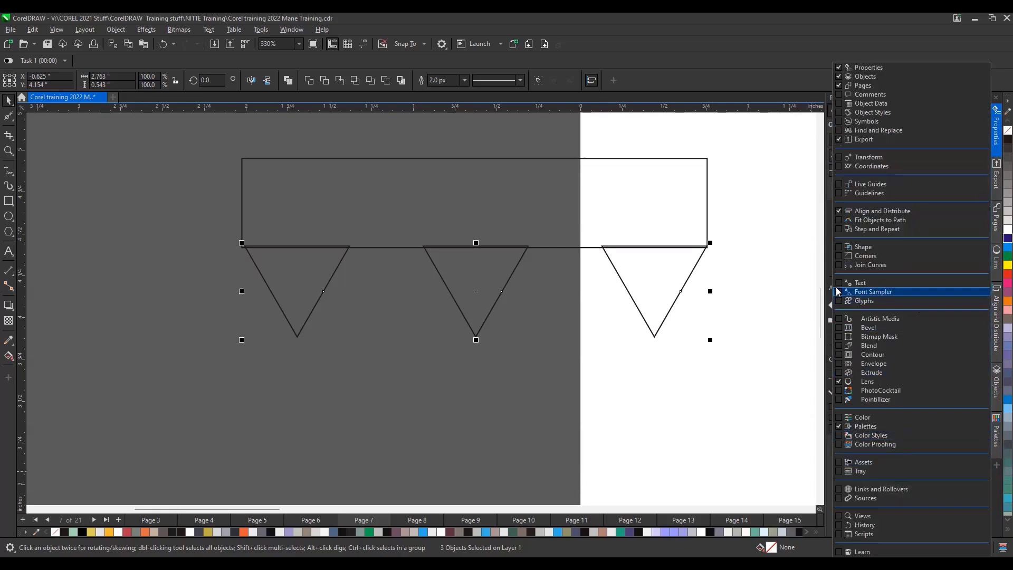
{"action": "left_click", "coordinate": [839, 212]}
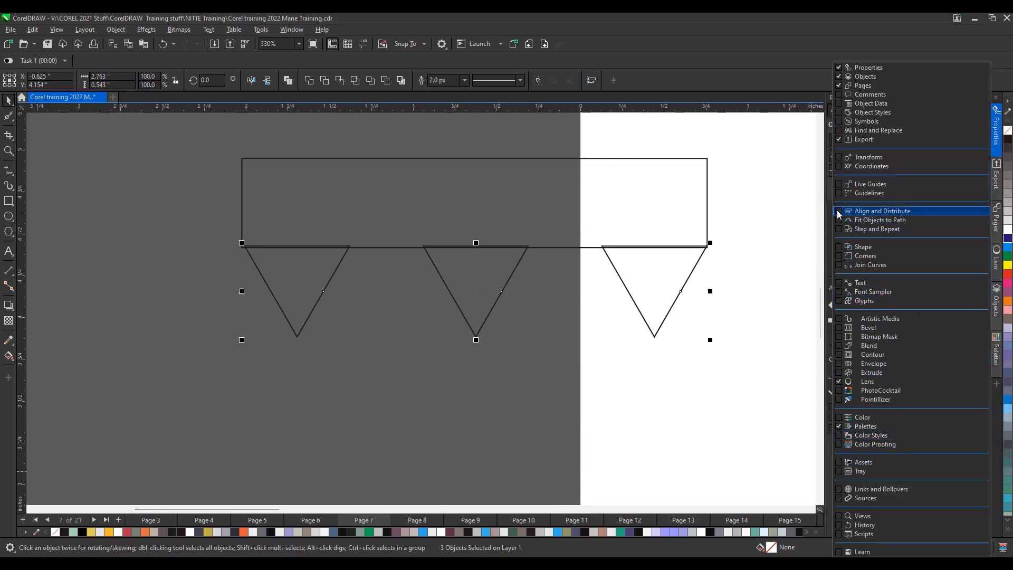
{"action": "left_click", "coordinate": [836, 211]}
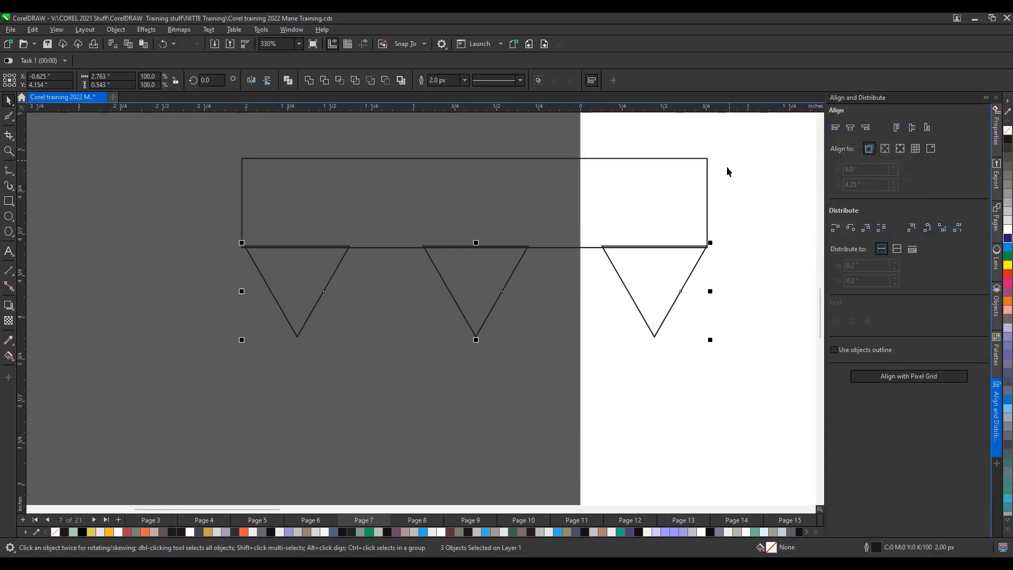
Step: Remove the segments where the three triangles meet the rectangle with Virtual Segment Delete, leaving one toothed outline
{"action": "left_click", "coordinate": [620, 321]}
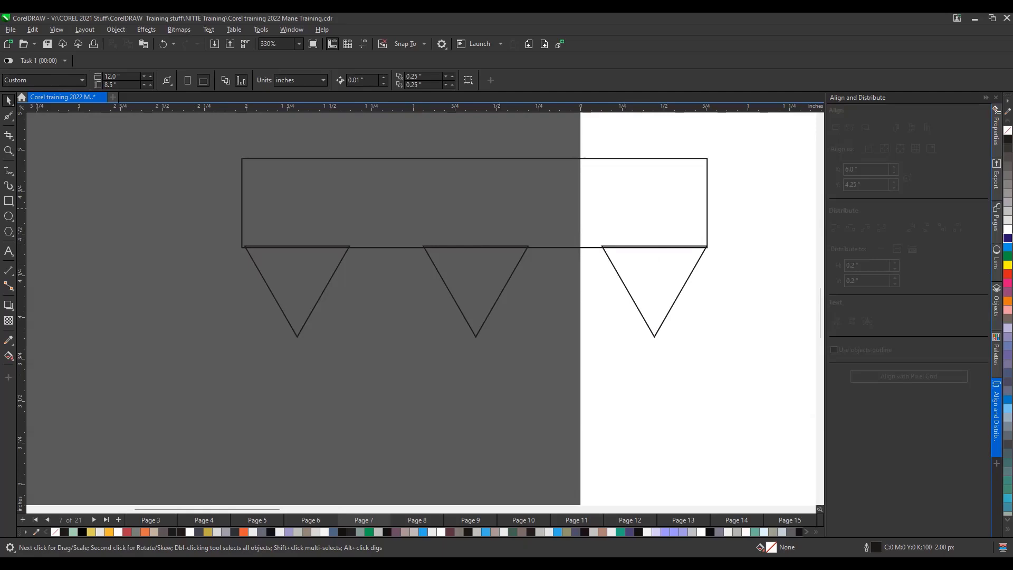
{"action": "left_click", "coordinate": [7, 136]}
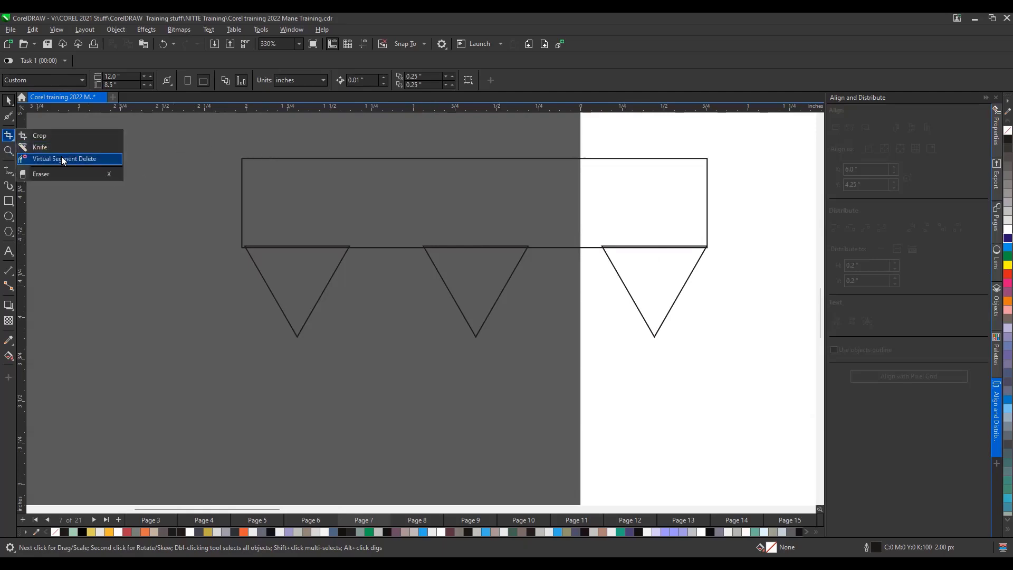
{"action": "left_click", "coordinate": [67, 159]}
{"action": "left_click", "coordinate": [651, 248]}
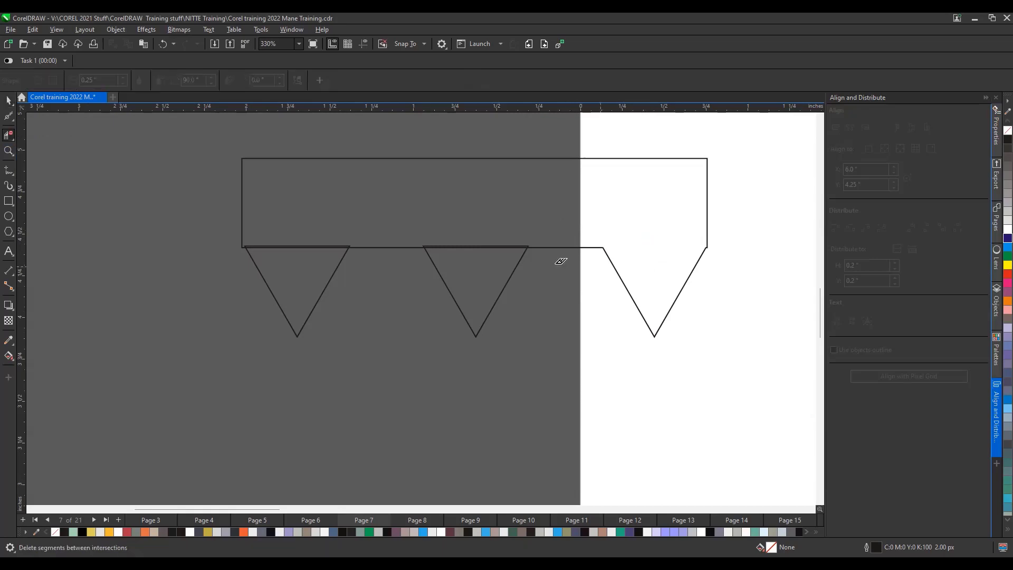
{"action": "left_click", "coordinate": [485, 252]}
{"action": "left_click", "coordinate": [311, 249]}
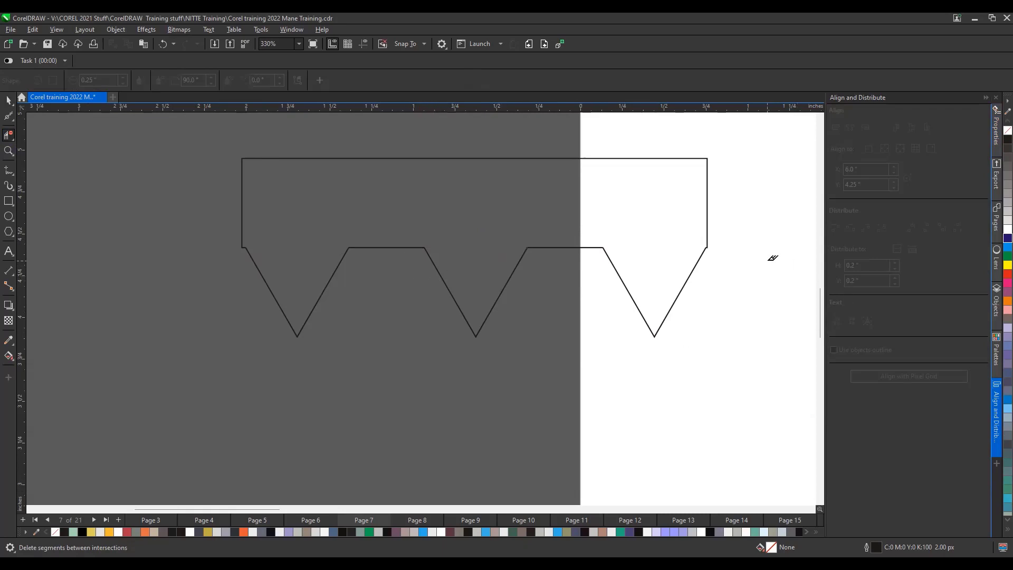
Step: Move the left triangle's loose top node onto the rectangle's lower-left corner with the Shape tool and delete the leftover stub's end node
{"action": "scroll", "coordinate": [710, 244], "scroll_direction": "up", "scroll_amount": 3}
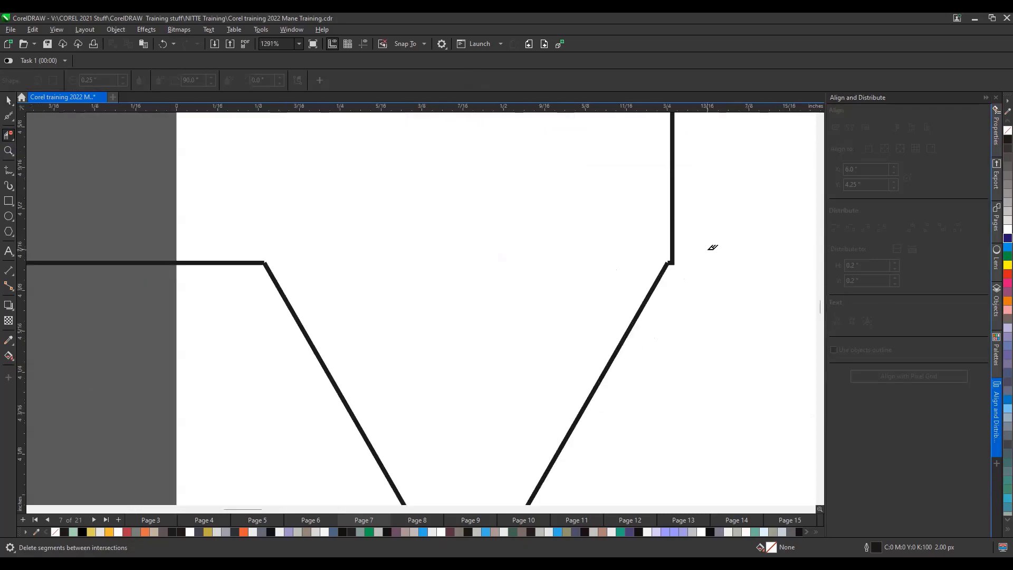
{"action": "scroll", "coordinate": [718, 243], "scroll_direction": "down", "scroll_amount": 2}
{"action": "scroll", "coordinate": [84, 249], "scroll_direction": "up", "scroll_amount": 8}
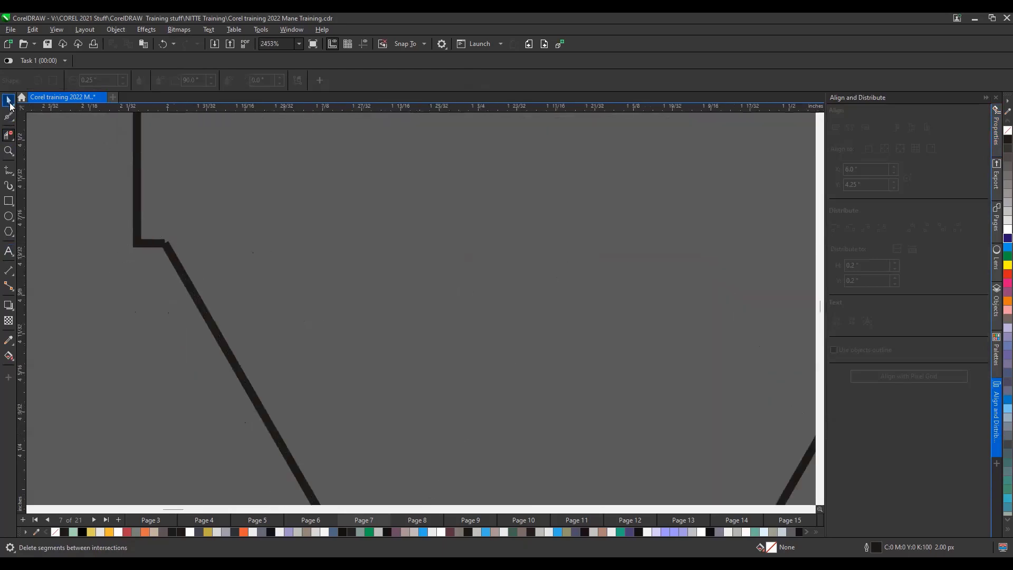
{"action": "left_click", "coordinate": [10, 107]}
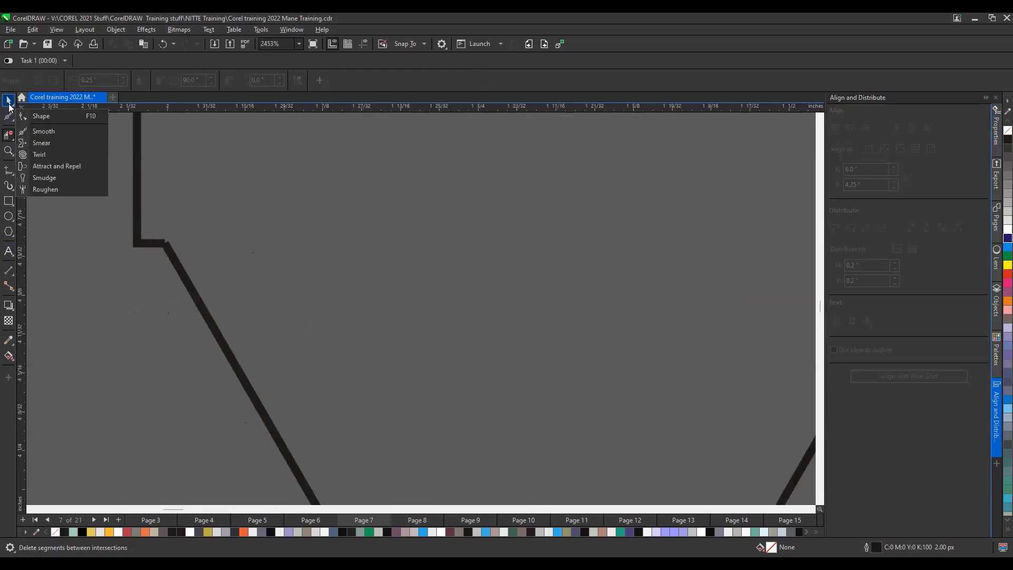
{"action": "left_click", "coordinate": [9, 101]}
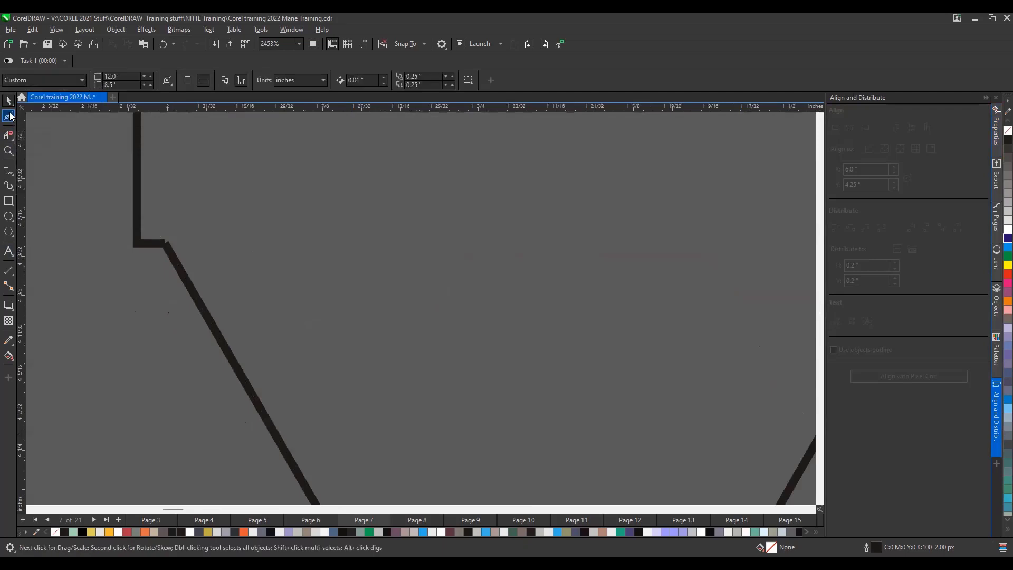
{"action": "left_click", "coordinate": [10, 116]}
{"action": "left_click", "coordinate": [44, 118]}
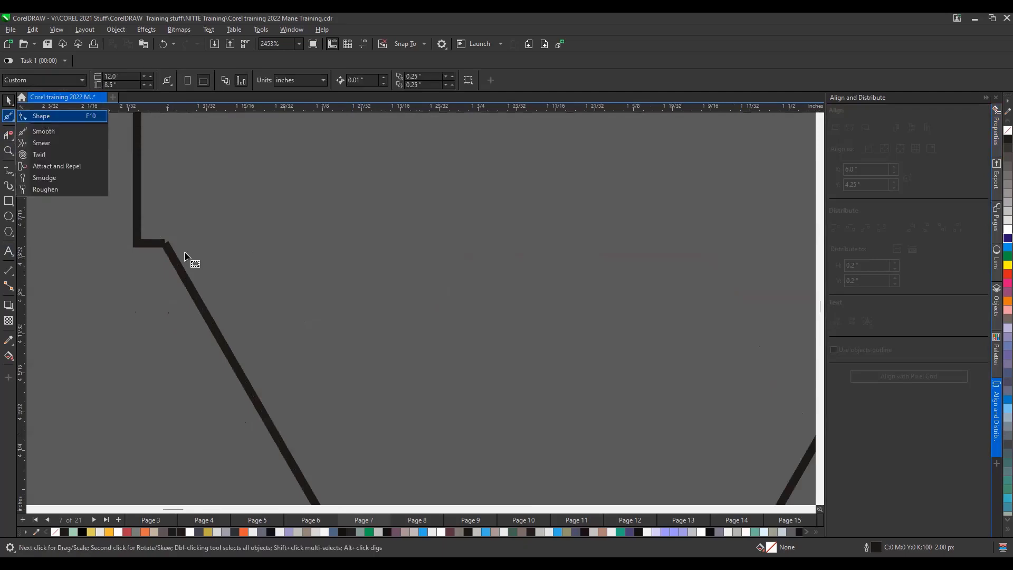
{"action": "left_click", "coordinate": [185, 280]}
{"action": "left_click_drag", "start_coordinate": [200, 207], "coordinate": [129, 279]}
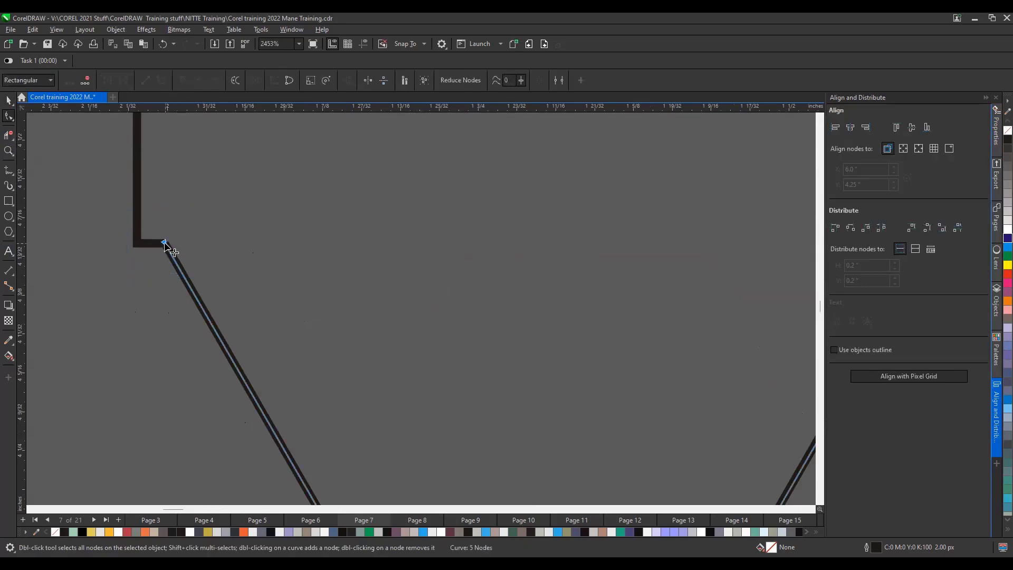
{"action": "left_click_drag", "start_coordinate": [165, 244], "coordinate": [136, 243]}
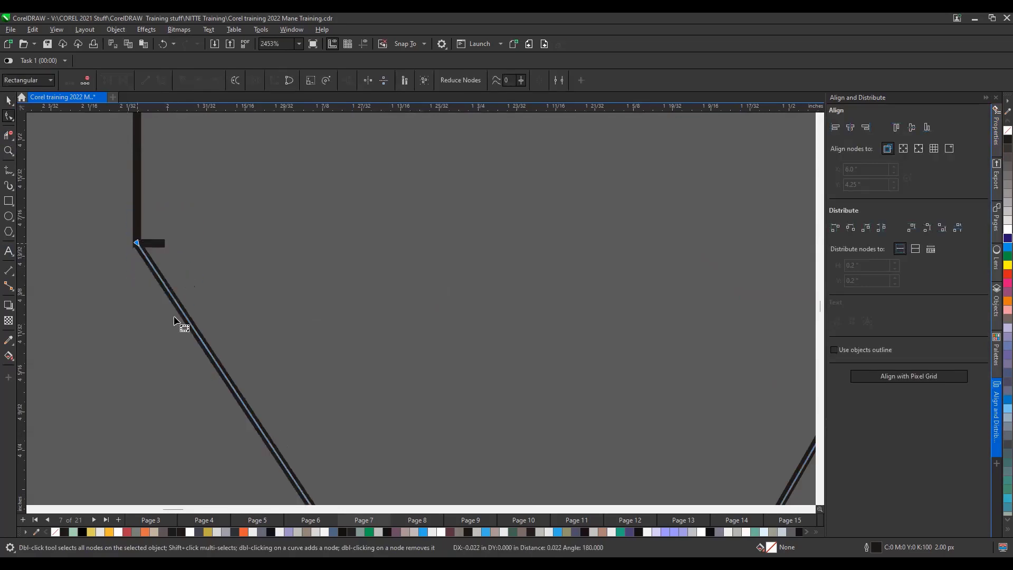
{"action": "left_click", "coordinate": [155, 243]}
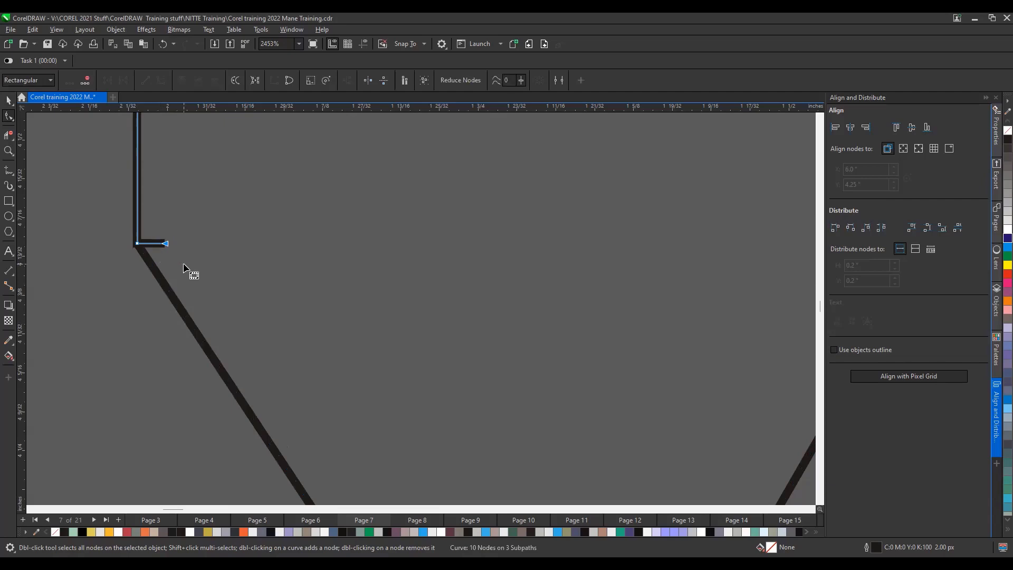
{"action": "key", "text": "Delete"}
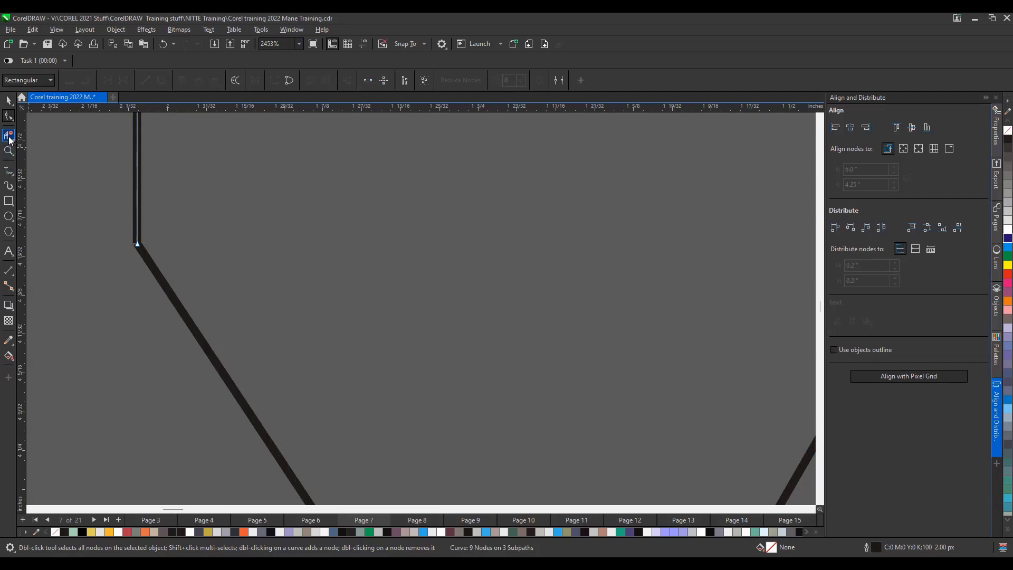
Step: Draw an open freehand oval about 0.28 by 0.17 inches beside the outline's corner and close the curve between its two end nodes
{"action": "left_click", "coordinate": [13, 173]}
{"action": "mouse_move", "coordinate": [328, 207]}
{"action": "left_mouse_down"}
{"action": "mouse_move", "coordinate": [290, 232]}
{"action": "mouse_move", "coordinate": [328, 329]}
{"action": "mouse_move", "coordinate": [532, 355]}
{"action": "mouse_move", "coordinate": [627, 230]}
{"action": "mouse_move", "coordinate": [590, 172]}
{"action": "mouse_move", "coordinate": [474, 159]}
{"action": "mouse_move", "coordinate": [384, 191]}
{"action": "left_mouse_up"}
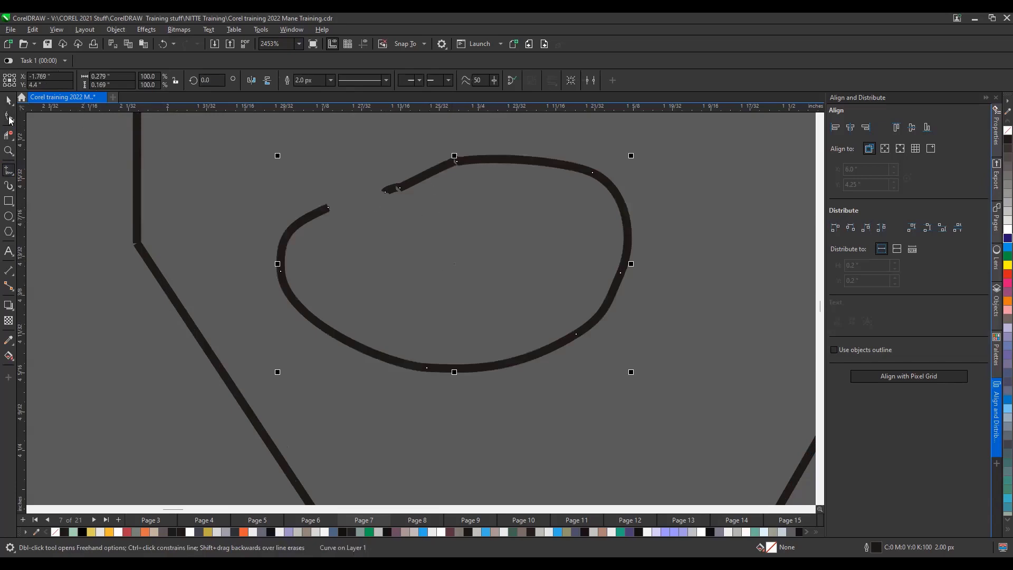
{"action": "left_click", "coordinate": [8, 117]}
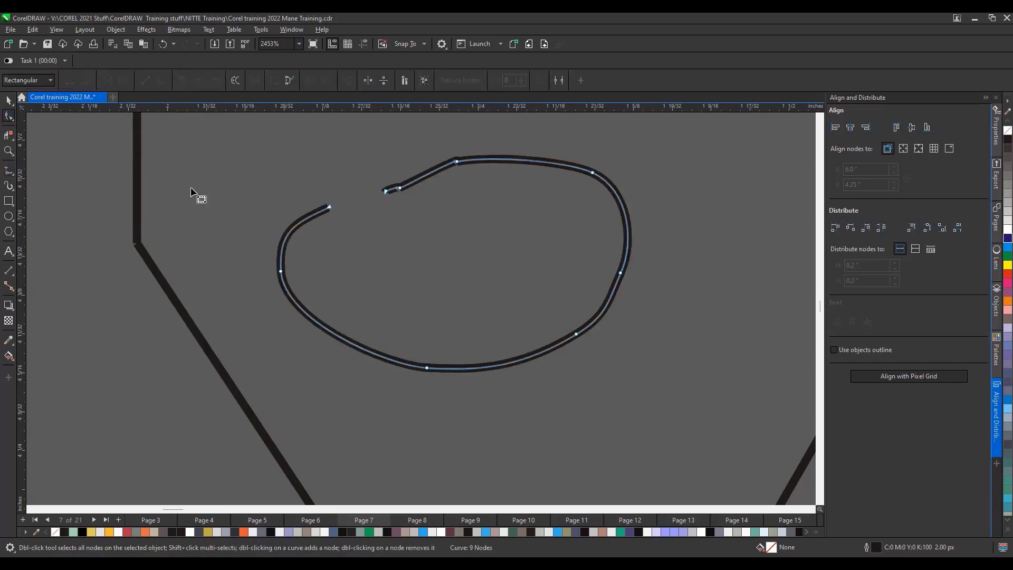
{"action": "left_click_drag", "start_coordinate": [299, 184], "coordinate": [390, 242]}
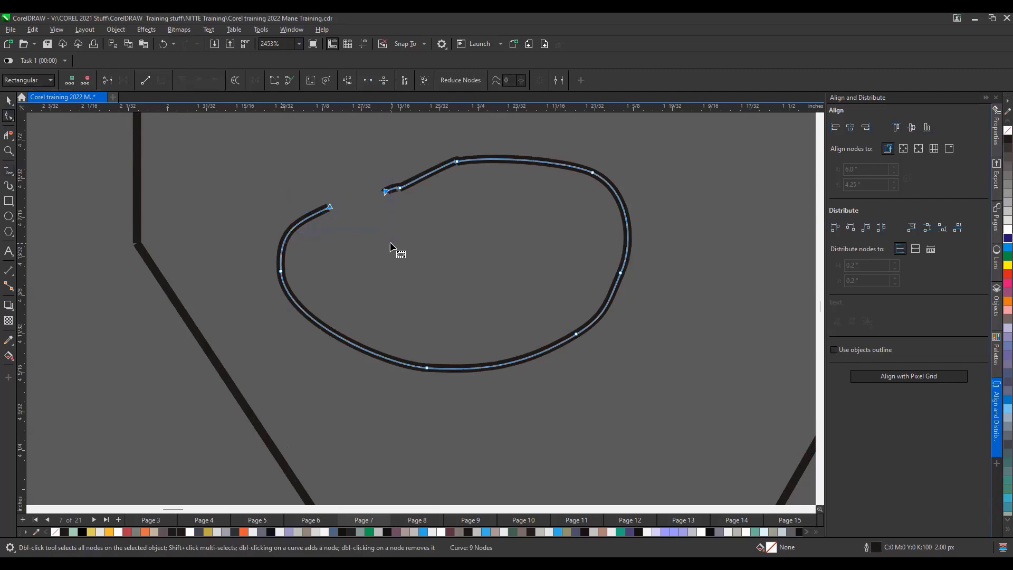
{"action": "left_click", "coordinate": [287, 84]}
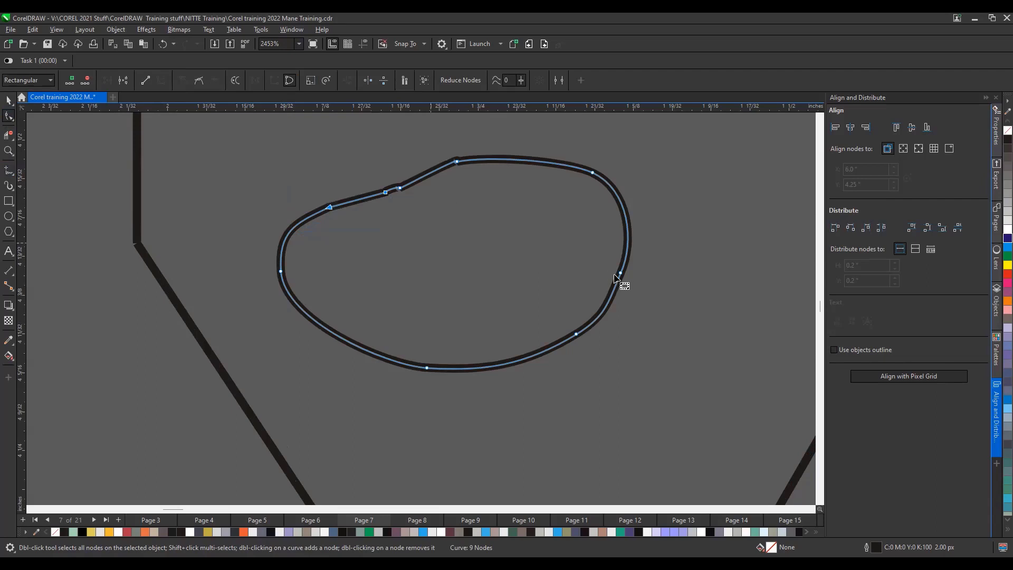
Step: Select the toothed outline together with the freehand oval and delete them
{"action": "scroll", "coordinate": [606, 236], "scroll_direction": "down", "scroll_amount": 2}
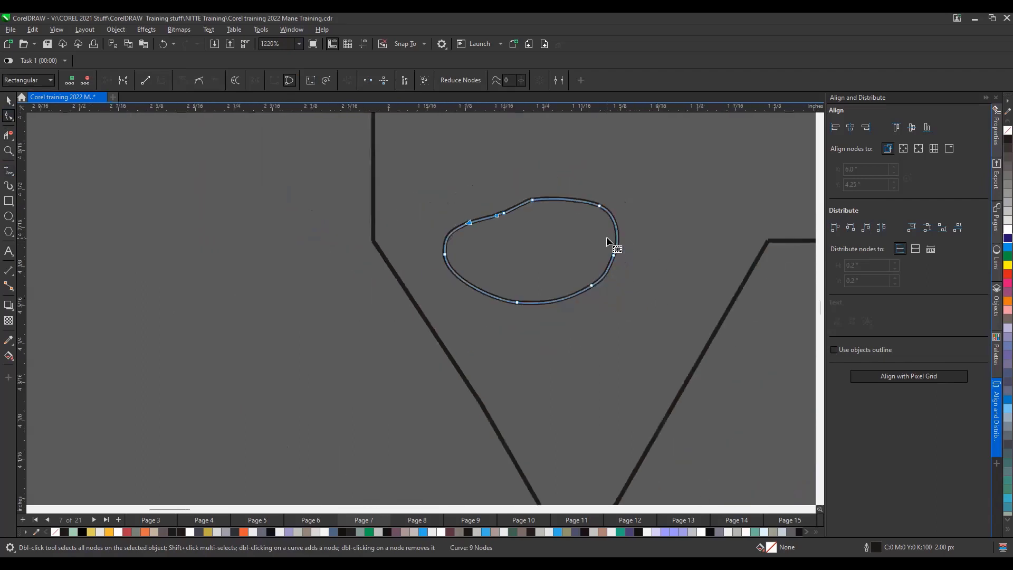
{"action": "scroll", "coordinate": [606, 237], "scroll_direction": "down", "scroll_amount": 3}
{"action": "scroll", "coordinate": [609, 243], "scroll_direction": "down", "scroll_amount": 1}
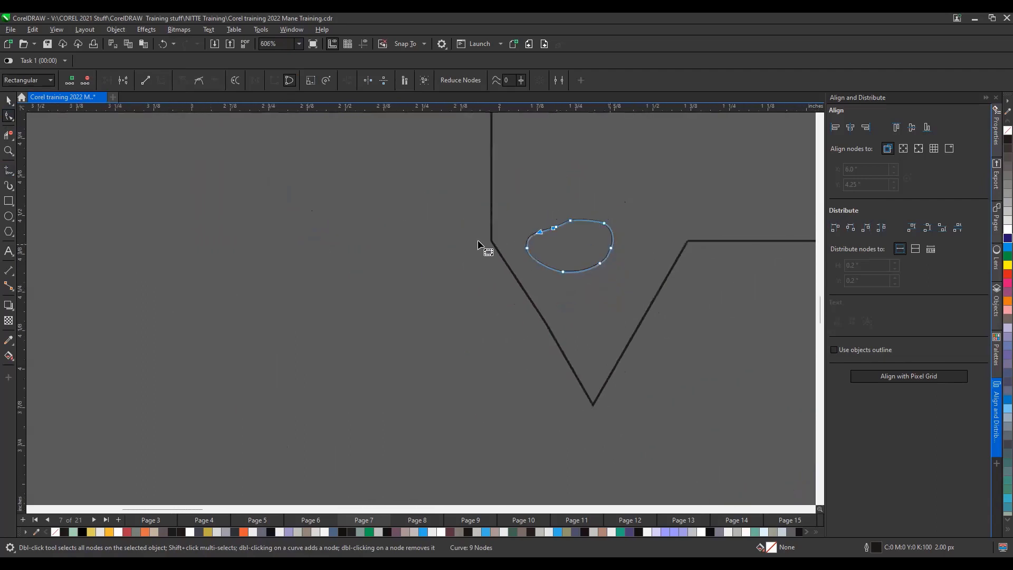
{"action": "key", "text": "space"}
{"action": "scroll", "coordinate": [161, 228], "scroll_direction": "down", "scroll_amount": 4}
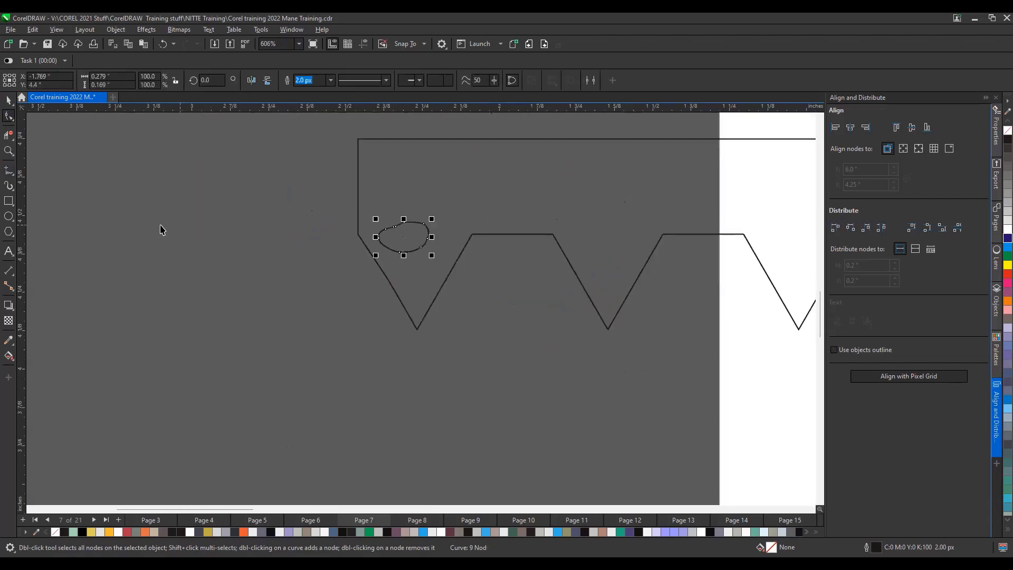
{"action": "left_click_drag", "start_coordinate": [250, 163], "coordinate": [625, 344]}
{"action": "key", "text": "Delete"}
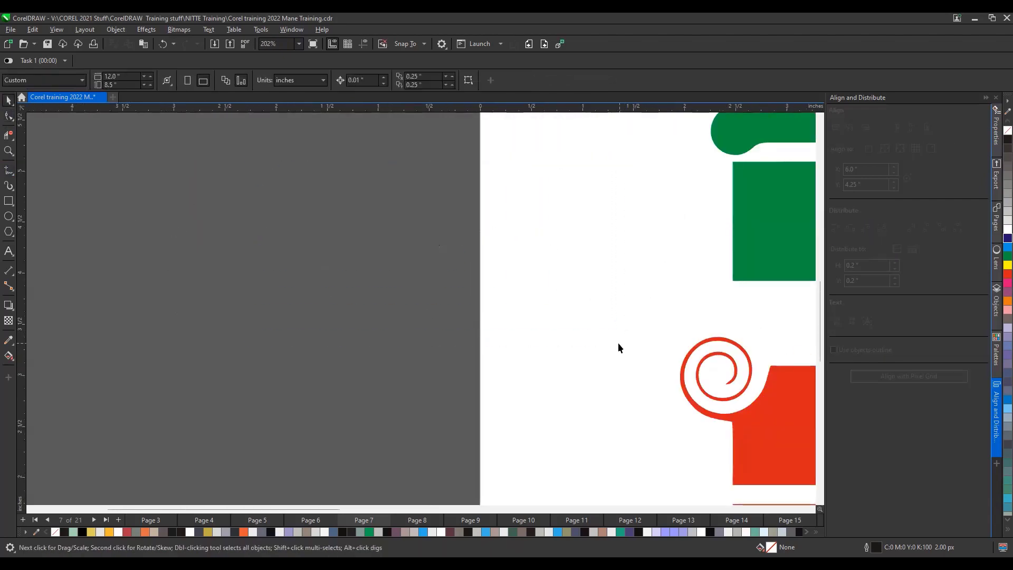
Step: Go to page 8 with the Android logo exercise and inspect the reference logo
{"action": "scroll", "coordinate": [357, 344], "scroll_direction": "down", "scroll_amount": 2}
{"action": "scroll", "coordinate": [357, 345], "scroll_direction": "down", "scroll_amount": 3}
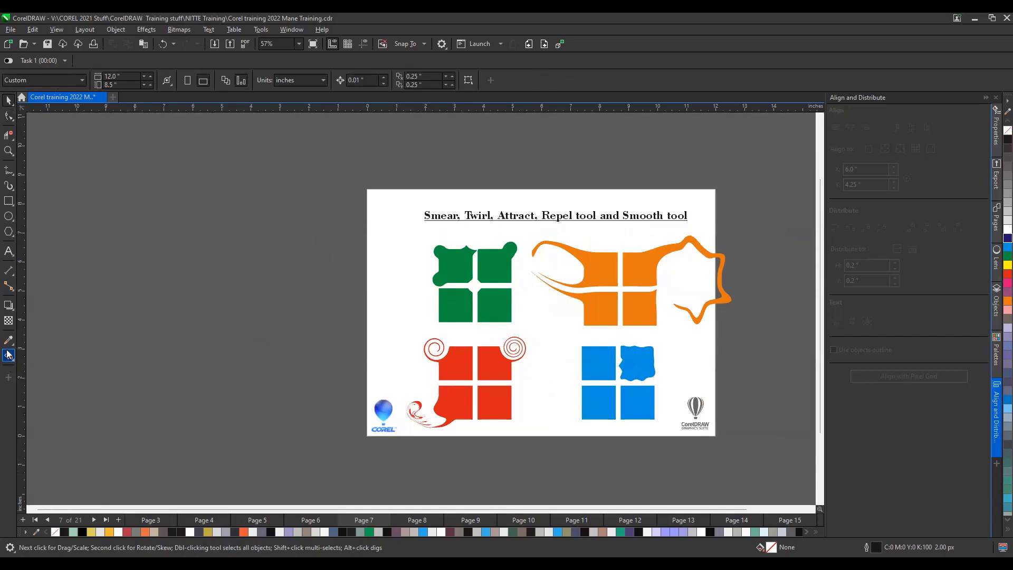
{"action": "scroll", "coordinate": [122, 177], "scroll_direction": "down", "scroll_amount": 1}
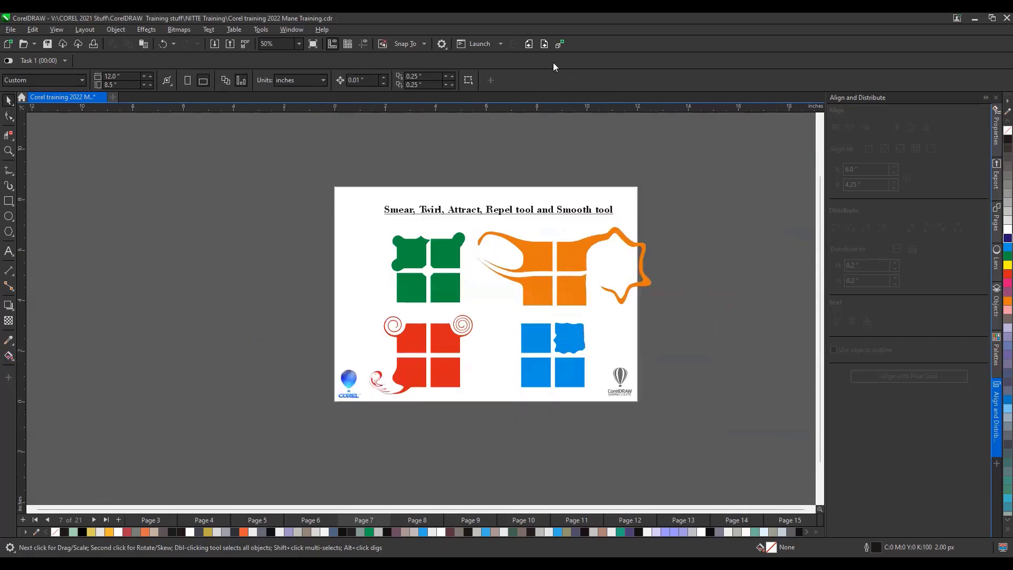
{"action": "left_click", "coordinate": [547, 46]}
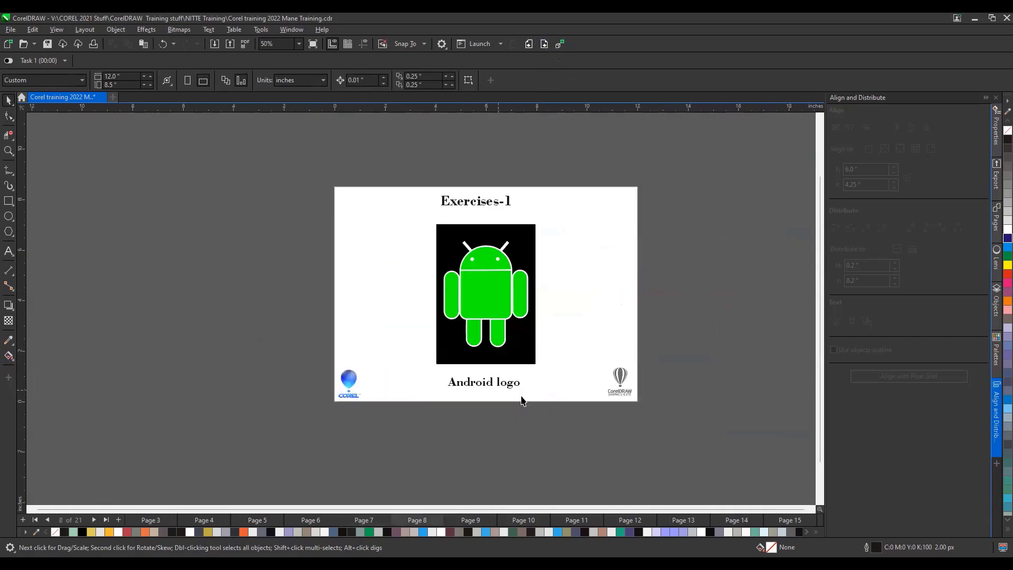
{"action": "scroll", "coordinate": [572, 273], "scroll_direction": "up", "scroll_amount": 3}
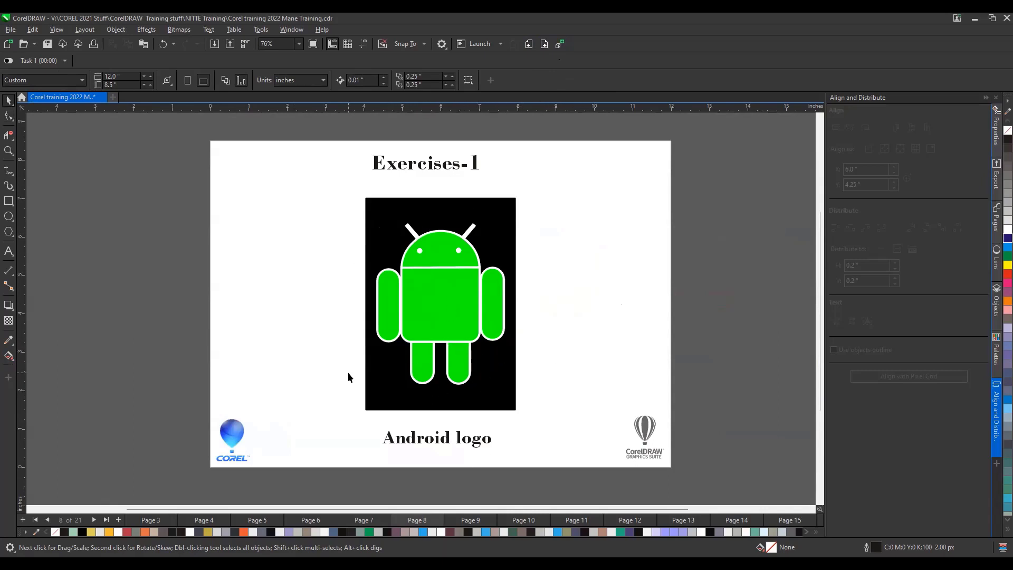
{"action": "left_click", "coordinate": [380, 252]}
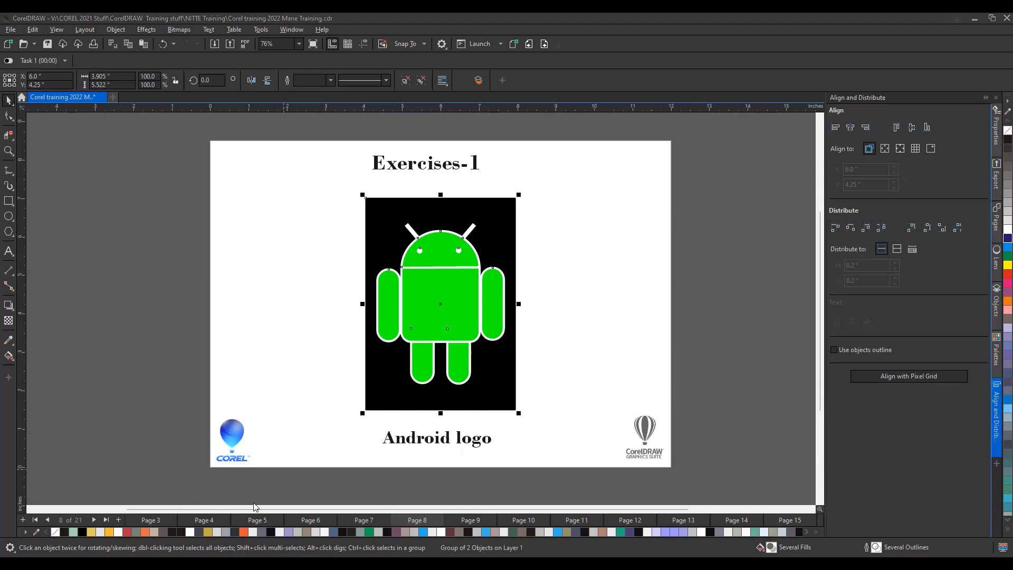
{"action": "left_click", "coordinate": [623, 242]}
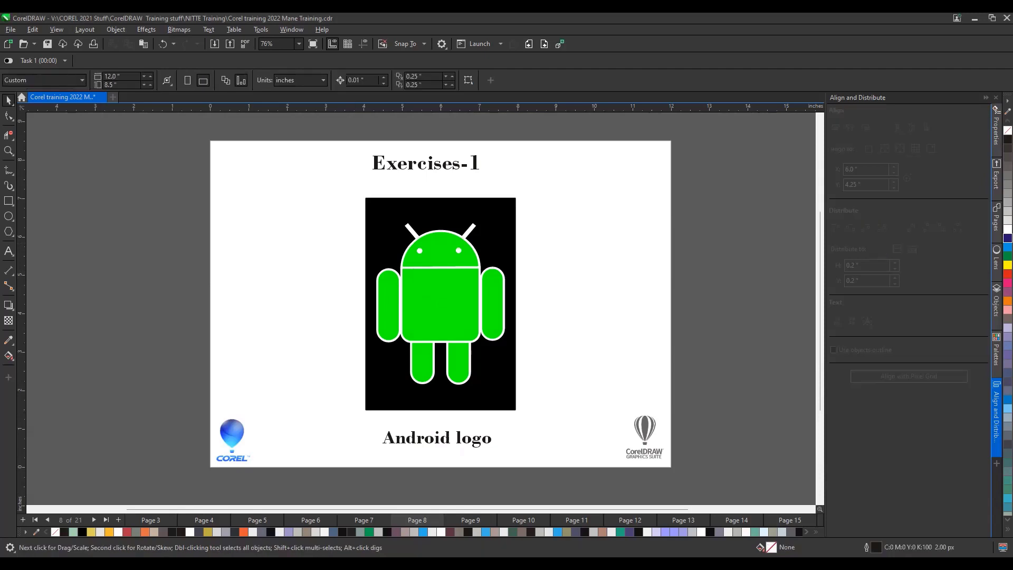
Step: Draw an upright rectangle about 0.99 by 3.11 inches beside the Android logo and round its corners fully into a capsule
{"action": "left_click", "coordinate": [8, 201]}
{"action": "left_click_drag", "start_coordinate": [241, 238], "coordinate": [279, 357]}
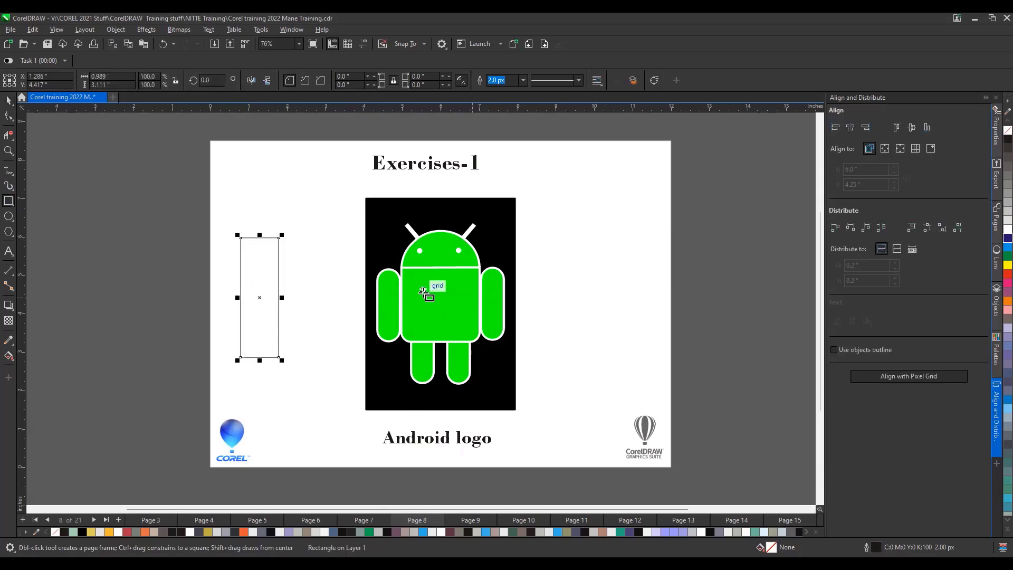
{"action": "left_click", "coordinate": [13, 120]}
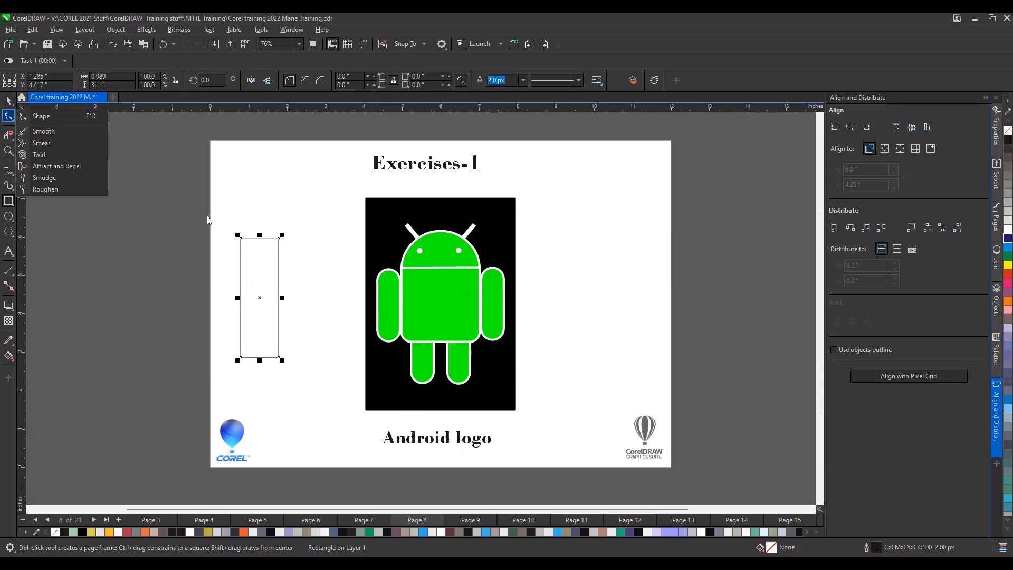
{"action": "left_click", "coordinate": [43, 116]}
{"action": "left_click_drag", "start_coordinate": [241, 238], "coordinate": [275, 255]}
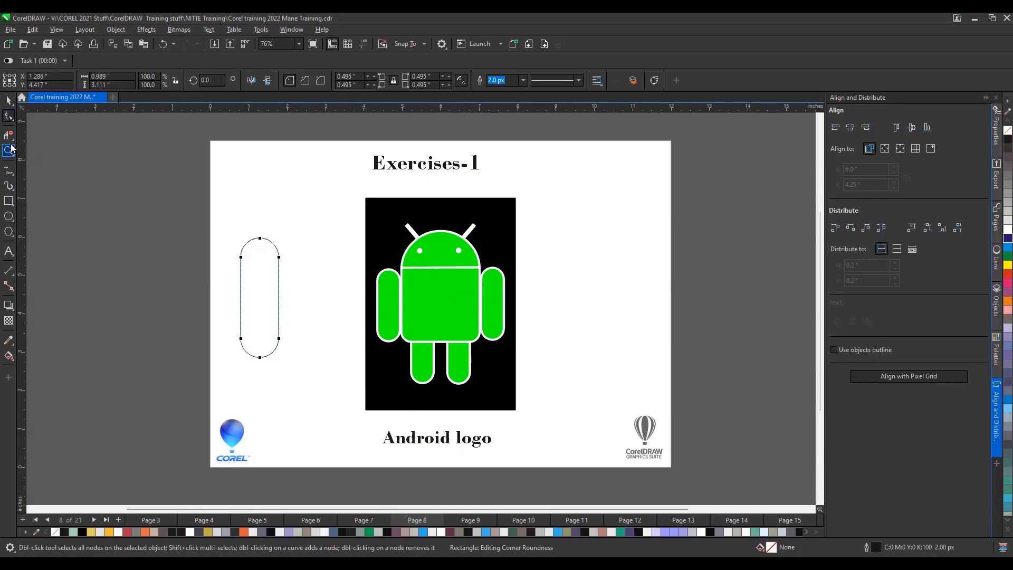
Step: Place a copy of the capsule off the page's left edge as the second arm
{"action": "left_click", "coordinate": [8, 99]}
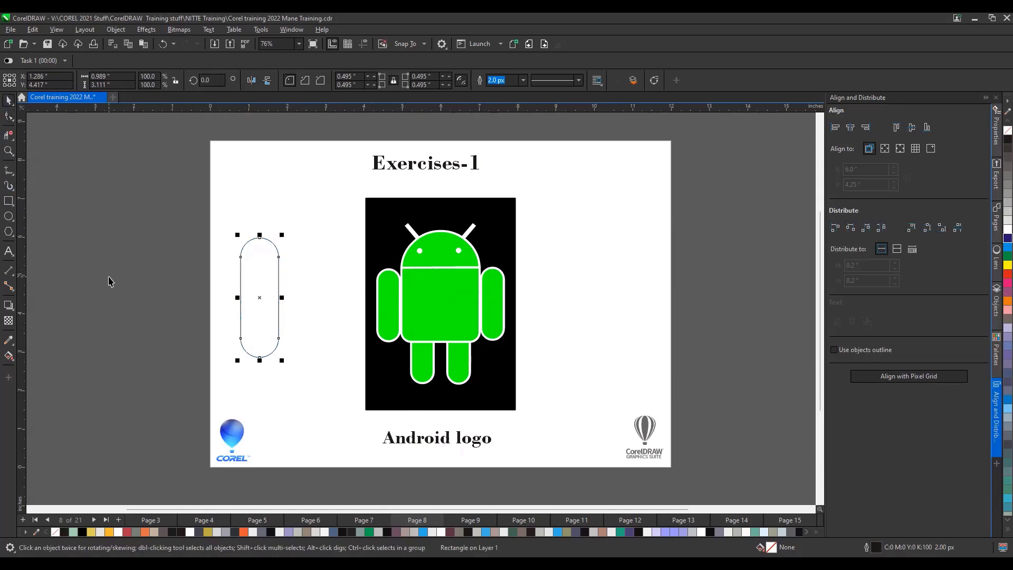
{"action": "right_click", "coordinate": [225, 277]}
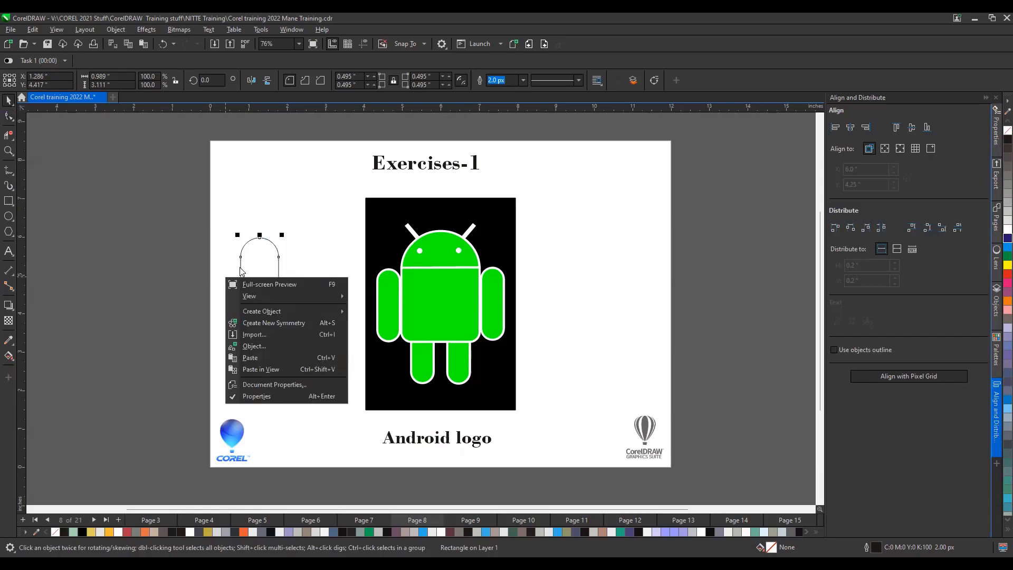
{"action": "left_click_drag", "start_coordinate": [241, 268], "coordinate": [151, 271]}
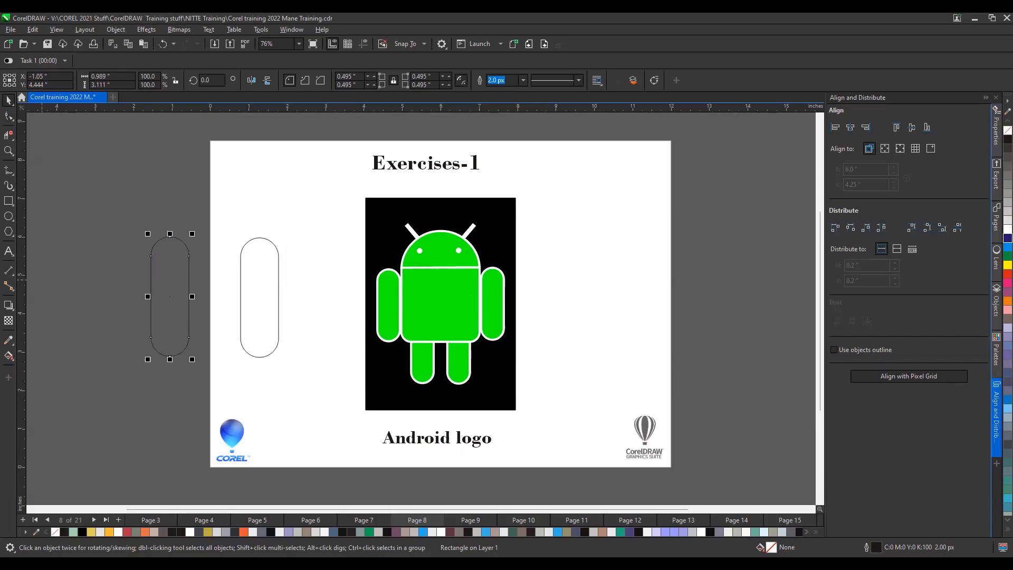
Step: Draw a body rectangle about 2.61 by 2.26 inches from the left capsule's edge and round its two lower corners to about 0.56 inches
{"action": "left_click", "coordinate": [12, 202]}
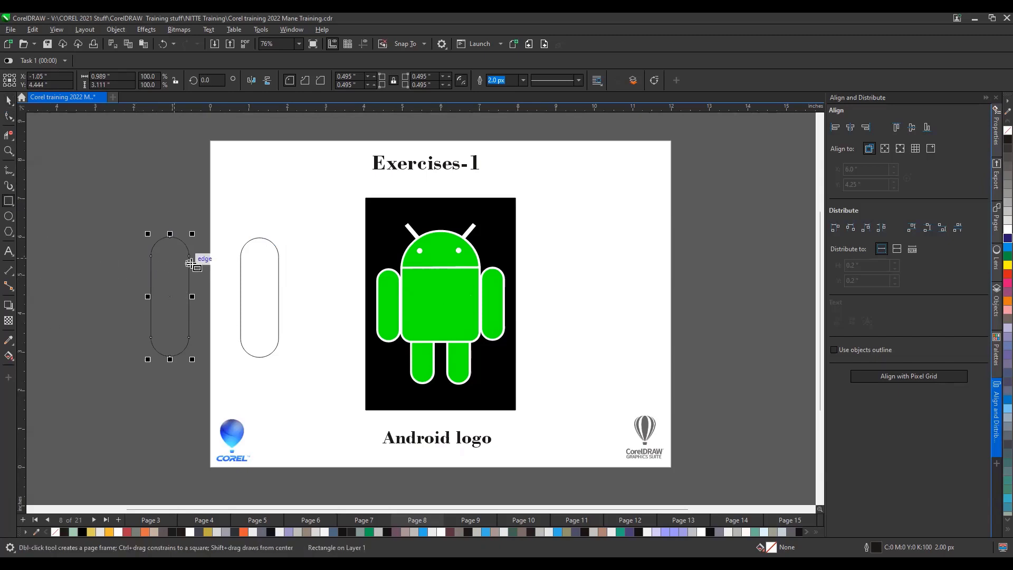
{"action": "left_click_drag", "start_coordinate": [189, 256], "coordinate": [289, 342]}
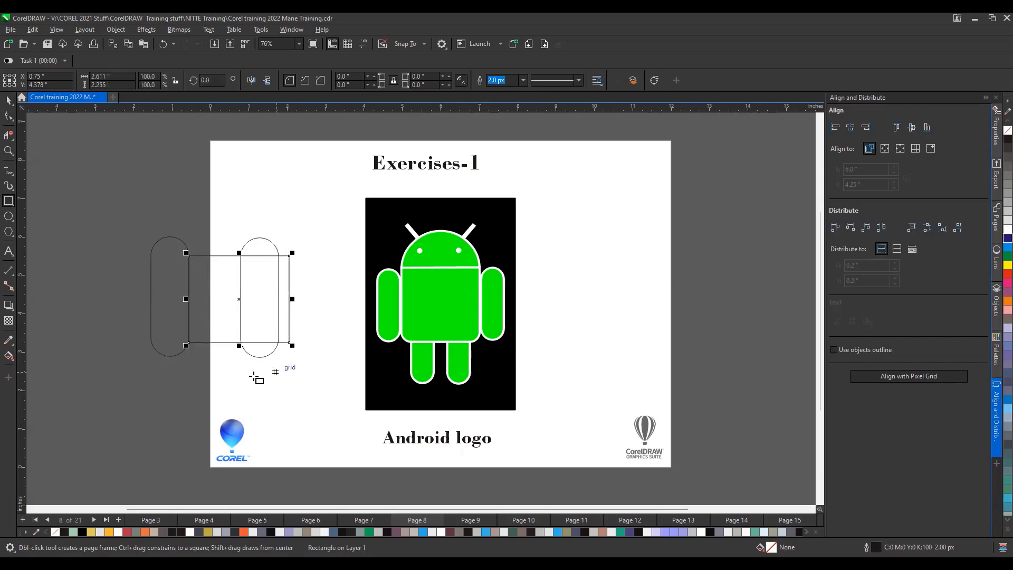
{"action": "left_click", "coordinate": [9, 117]}
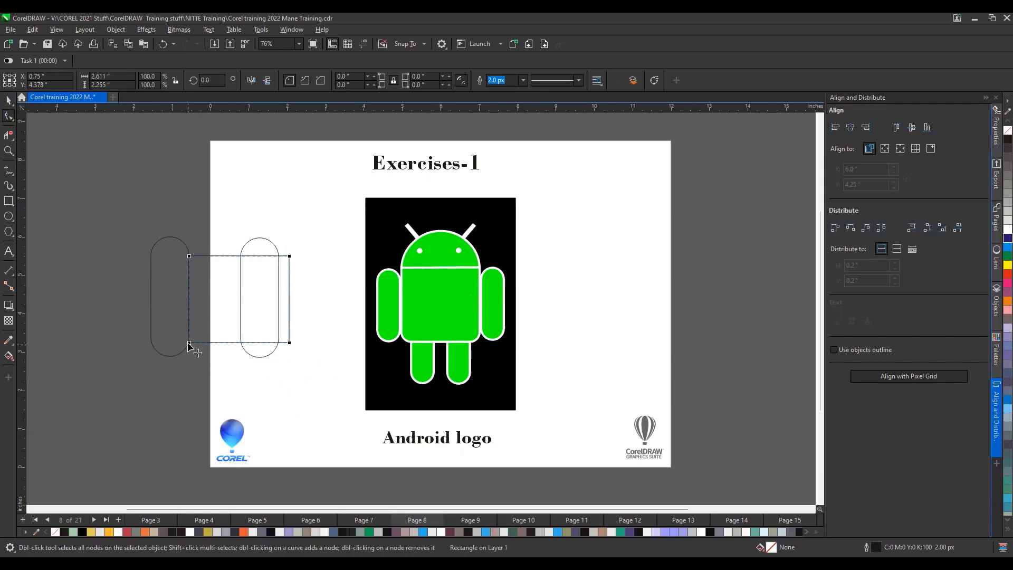
{"action": "left_click_drag", "start_coordinate": [186, 343], "coordinate": [188, 344]}
{"action": "left_click_drag", "start_coordinate": [197, 345], "coordinate": [203, 348]}
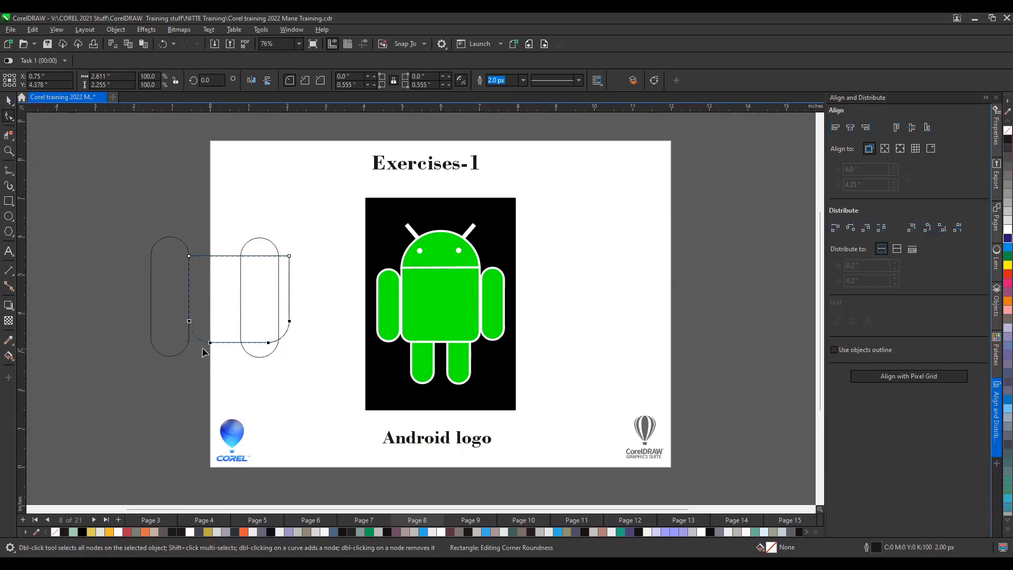
Step: Move the original capsule against the body's right edge as the right arm
{"action": "left_click", "coordinate": [9, 104]}
{"action": "left_click", "coordinate": [262, 245]}
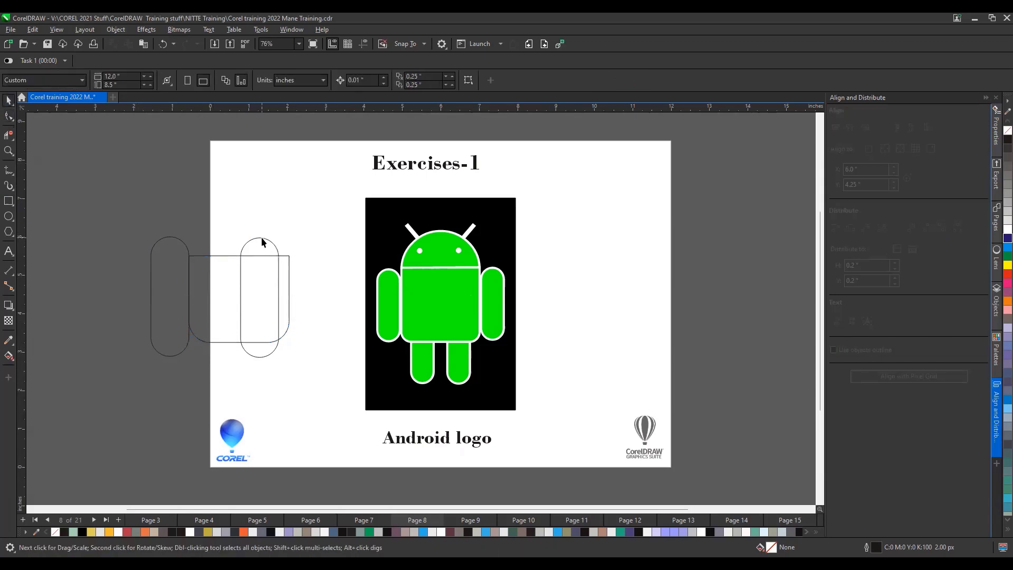
{"action": "left_click_drag", "start_coordinate": [263, 241], "coordinate": [311, 231]}
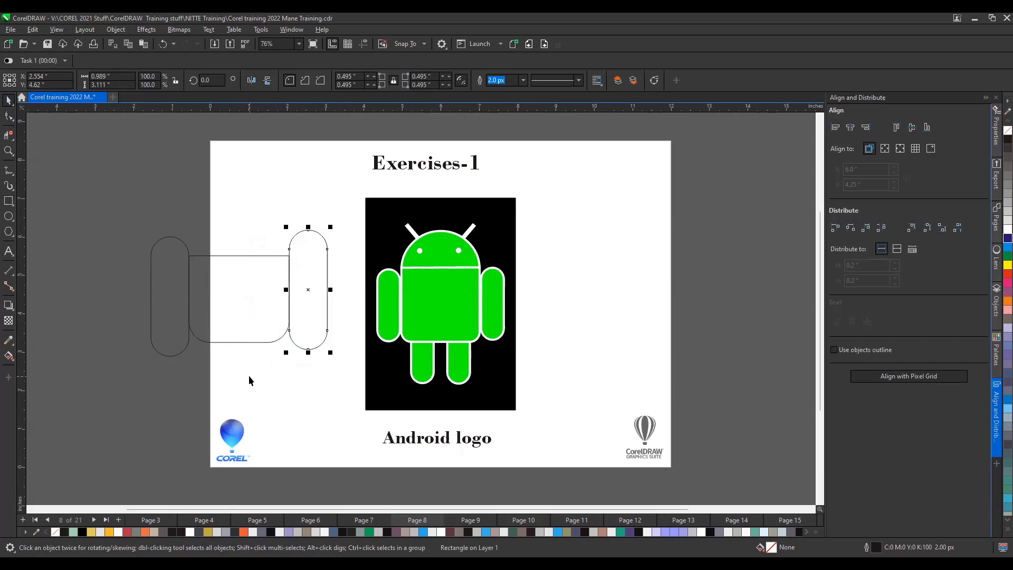
Step: Fill both arm capsules and the body of the recreated robot with green C:100 M:0 Y:100 K:0
{"action": "left_click", "coordinate": [289, 409]}
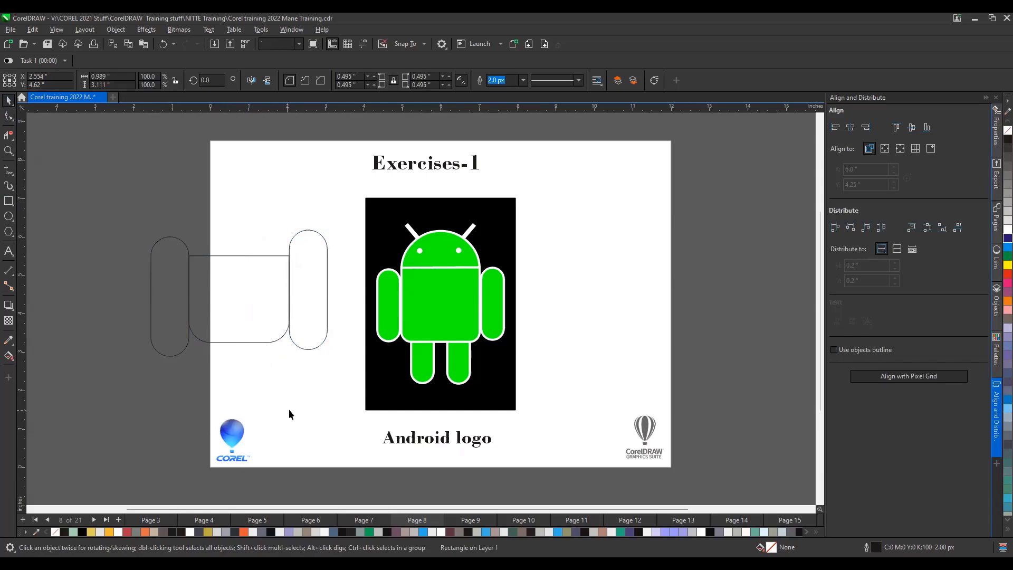
{"action": "left_click", "coordinate": [311, 349]}
{"action": "left_click_drag", "start_coordinate": [104, 186], "coordinate": [344, 378]}
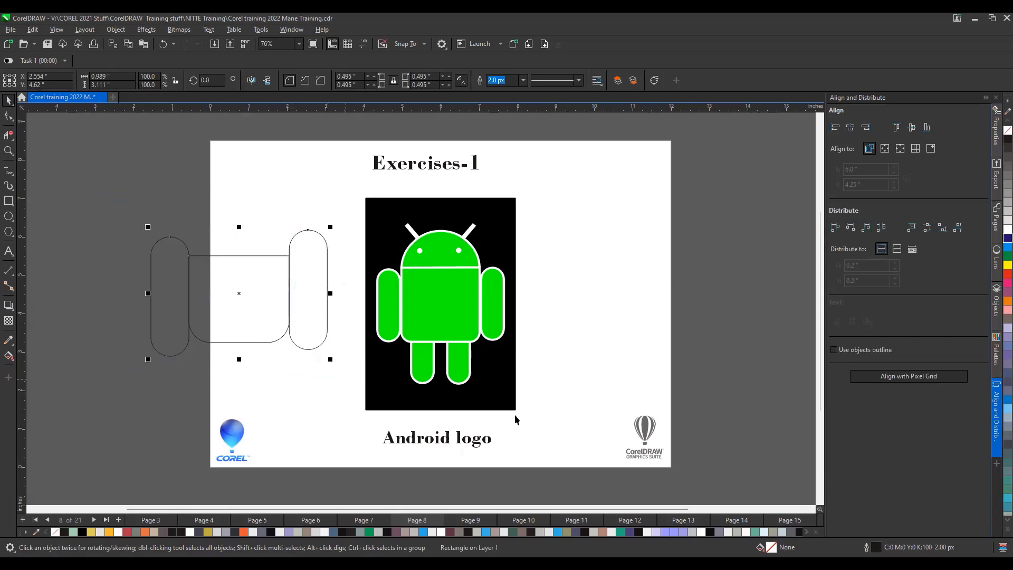
{"action": "left_click", "coordinate": [1007, 256]}
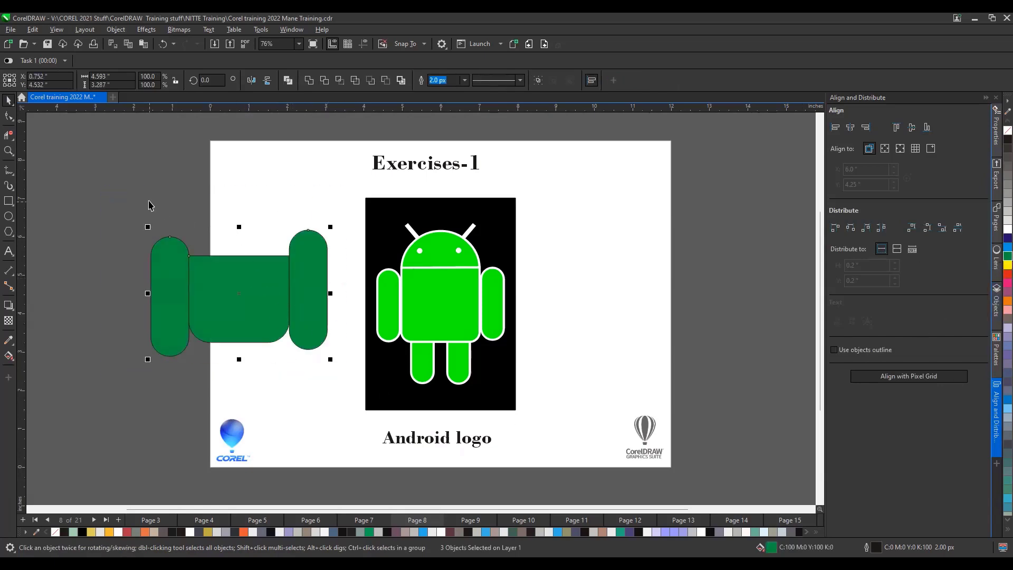
Step: Place two copies of the right arm capsule side by side under the body as the legs
{"action": "left_click", "coordinate": [305, 300]}
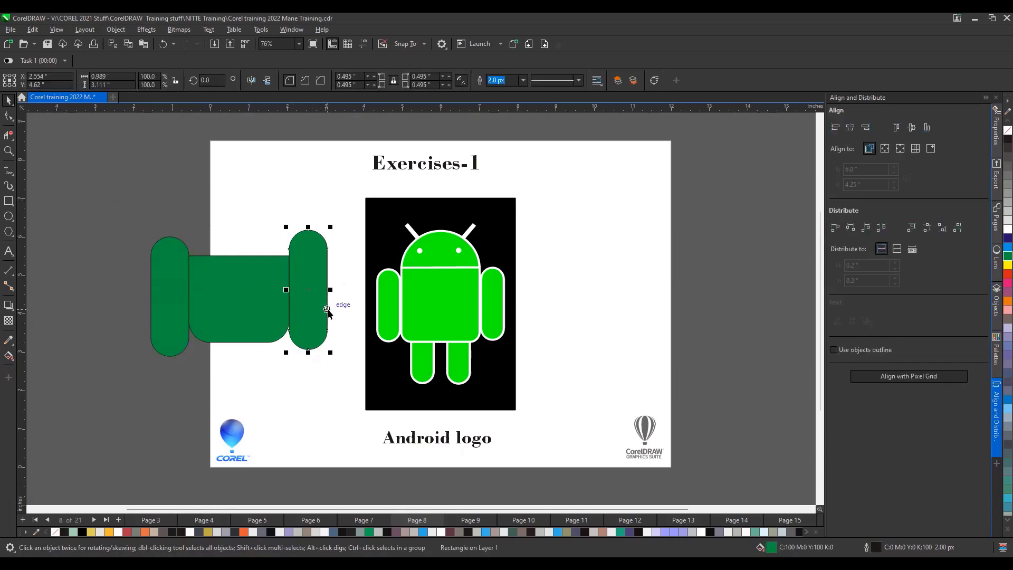
{"action": "left_click_drag", "start_coordinate": [327, 310], "coordinate": [241, 367]}
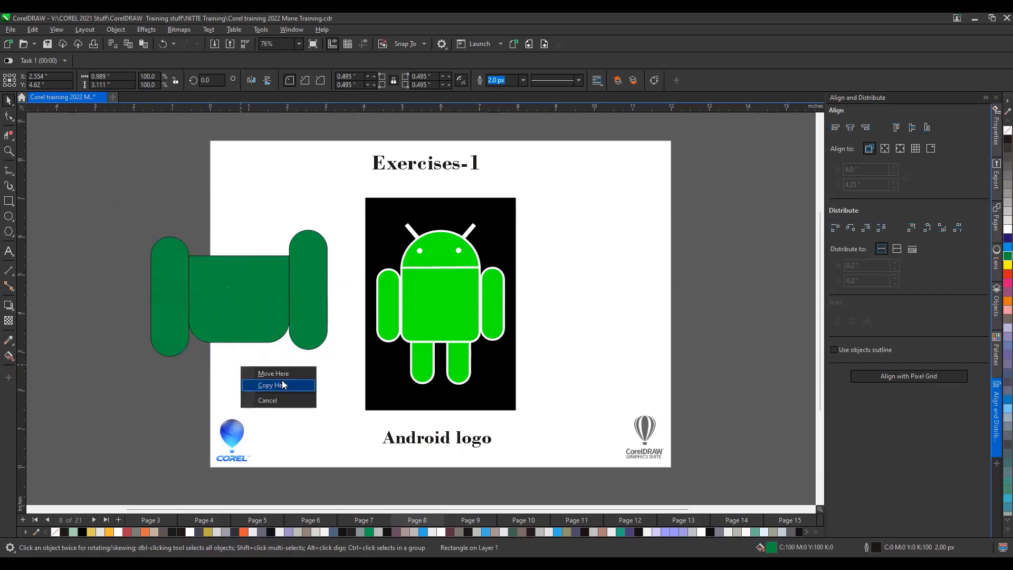
{"action": "left_click", "coordinate": [282, 382]}
{"action": "left_click_drag", "start_coordinate": [233, 325], "coordinate": [271, 327]}
{"action": "left_click", "coordinate": [294, 347]}
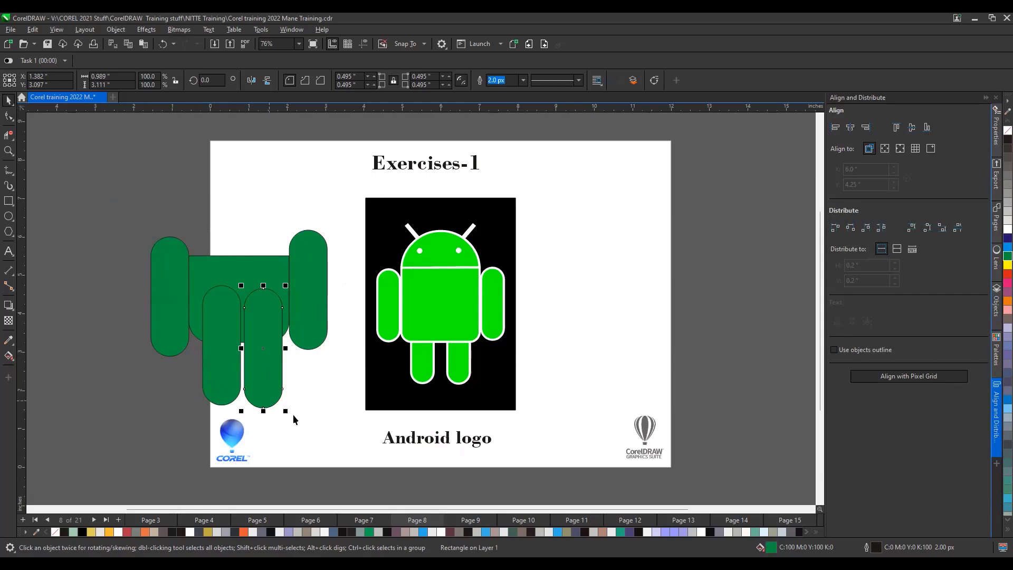
Step: Align the two leg capsules along their top edges
{"action": "left_click", "coordinate": [235, 363], "text": "shift"}
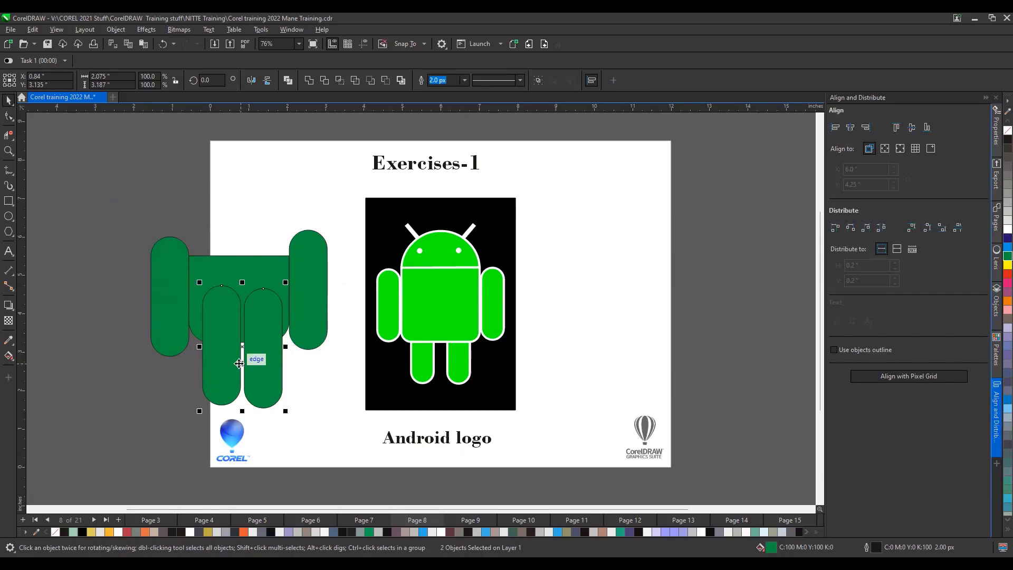
{"action": "left_click", "coordinate": [897, 129]}
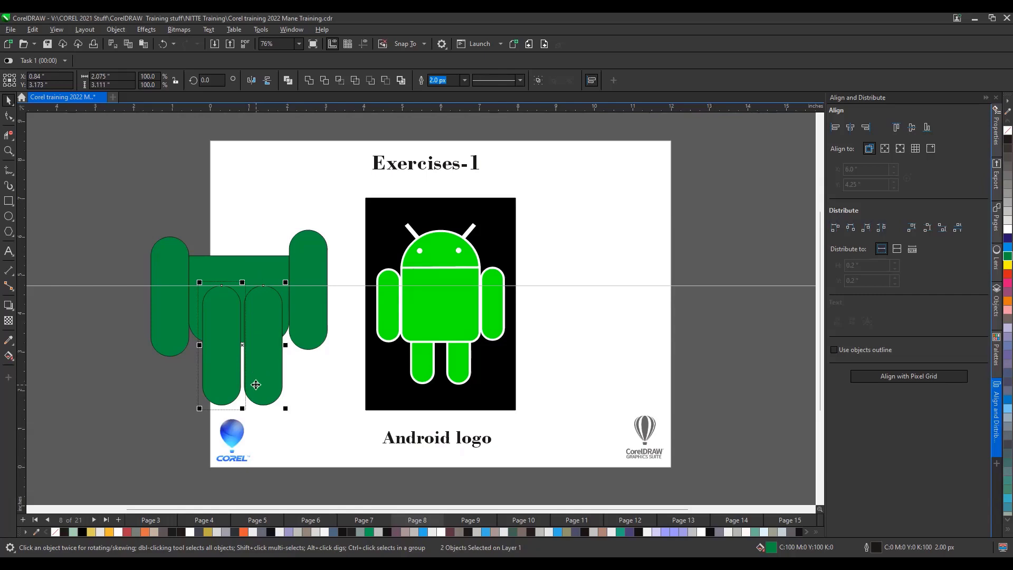
{"action": "key", "text": "Right"}
{"action": "left_click", "coordinate": [312, 425]}
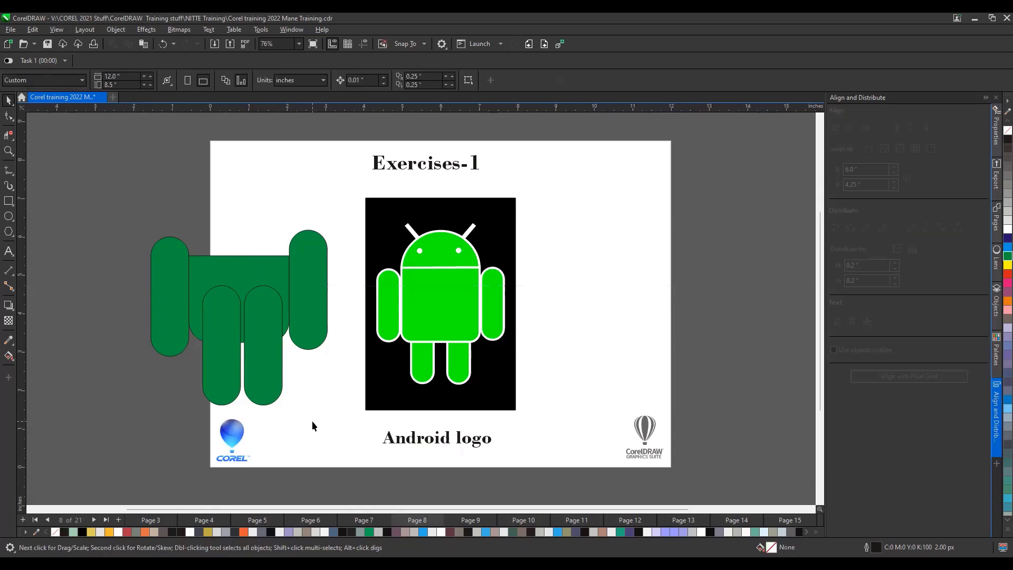
Step: Nudge both leg capsules together slightly downward on the body
{"action": "left_click", "coordinate": [238, 396]}
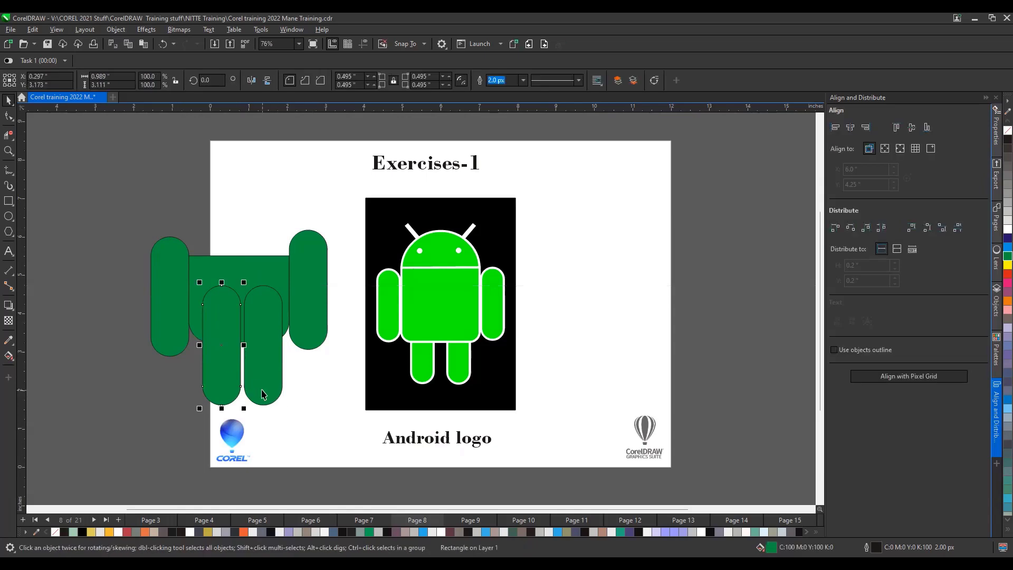
{"action": "left_click", "coordinate": [263, 395], "text": "shift"}
{"action": "key", "text": "Down"}
{"action": "key", "text": "Down"}
{"action": "key", "text": "Down"}
{"action": "key", "text": "Down"}
{"action": "key", "text": "Down"}
{"action": "key", "text": "Down"}
{"action": "key", "text": "Down"}
{"action": "key", "text": "Down"}
{"action": "key", "text": "Down"}
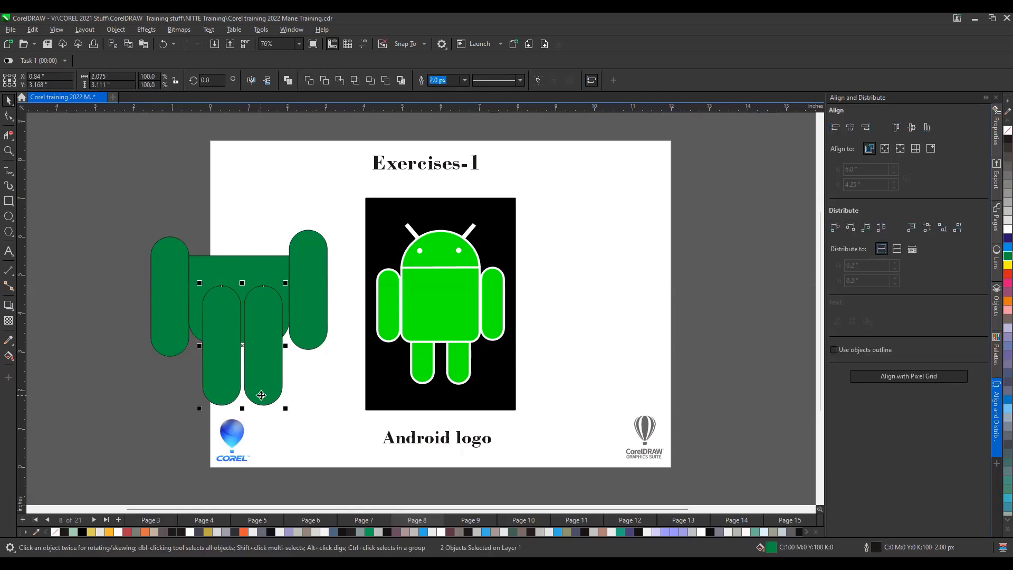
{"action": "key", "text": "Down"}
{"action": "key", "text": "Down"}
{"action": "key", "text": "Down"}
{"action": "left_click", "coordinate": [228, 227]}
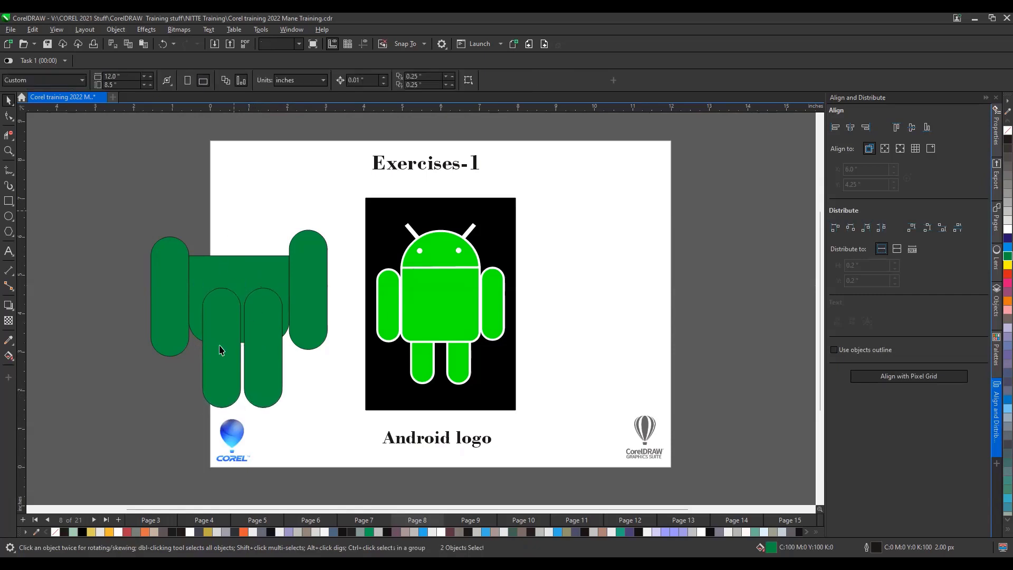
Step: Send both leg capsules to the back, behind the body
{"action": "left_click", "coordinate": [219, 350]}
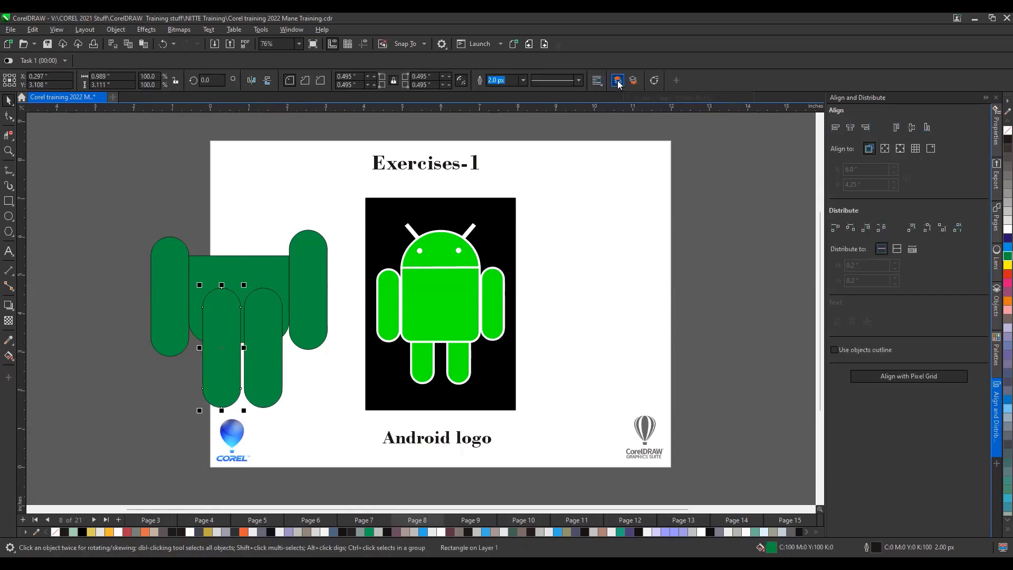
{"action": "left_click", "coordinate": [633, 82]}
{"action": "left_click", "coordinate": [264, 376]}
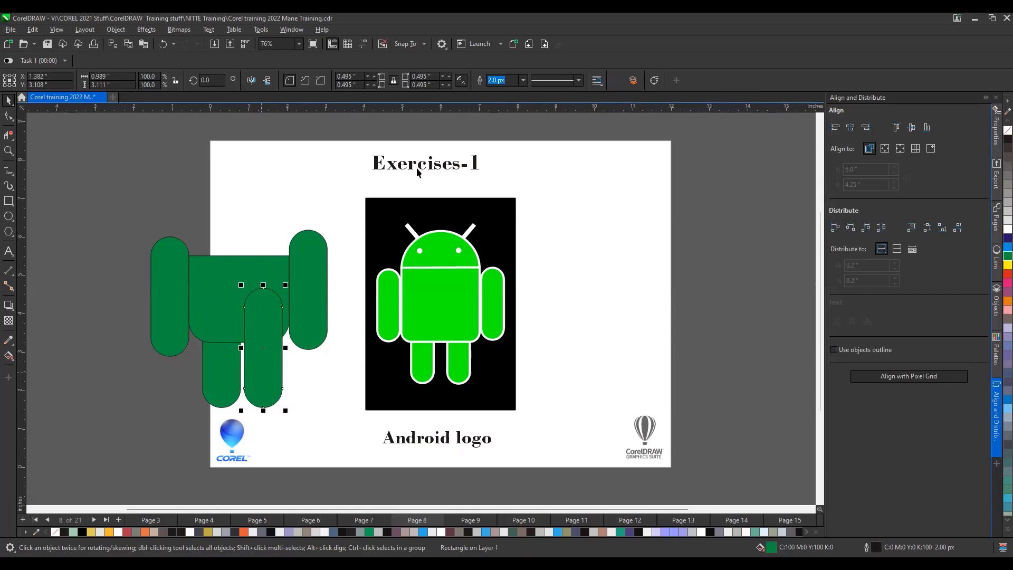
{"action": "left_click", "coordinate": [632, 80]}
Step: Draw a slanted two-point line about 1.09 by 0.97 inches above the recreated body as an antenna
{"action": "scroll", "coordinate": [449, 259], "scroll_direction": "up", "scroll_amount": 3}
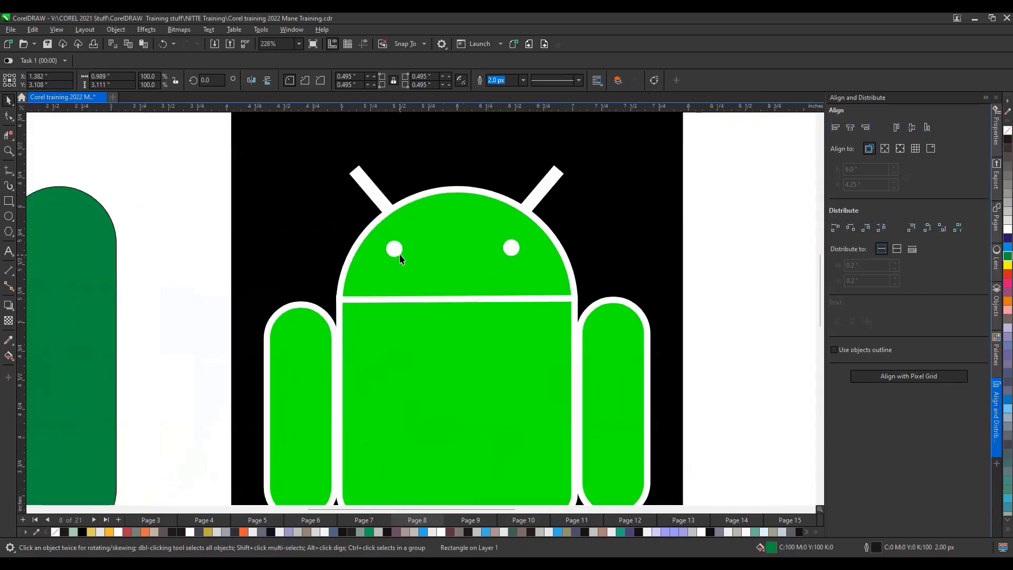
{"action": "left_click", "coordinate": [397, 252]}
{"action": "scroll", "coordinate": [435, 278], "scroll_direction": "down", "scroll_amount": 1}
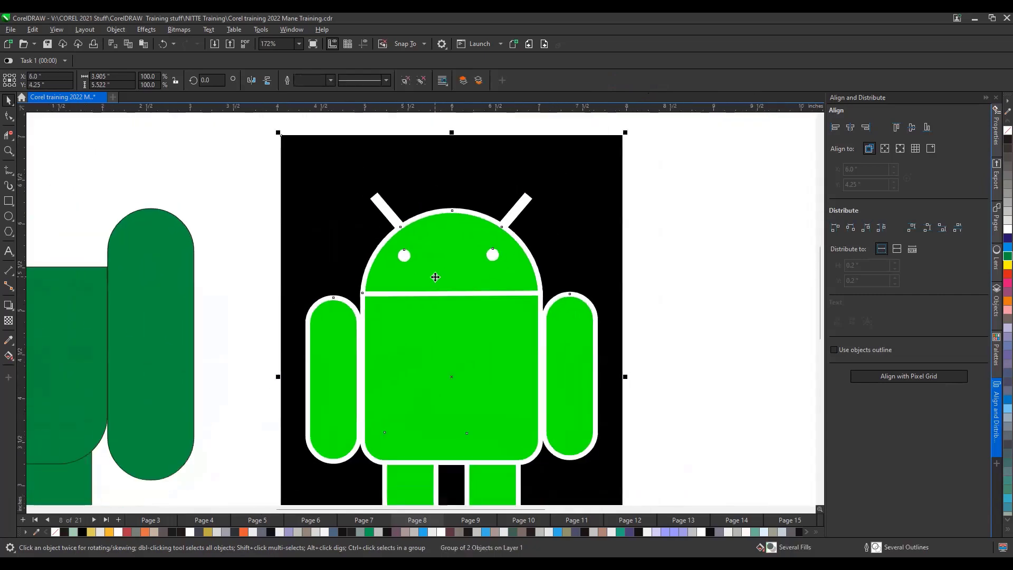
{"action": "scroll", "coordinate": [391, 227], "scroll_direction": "up", "scroll_amount": 1}
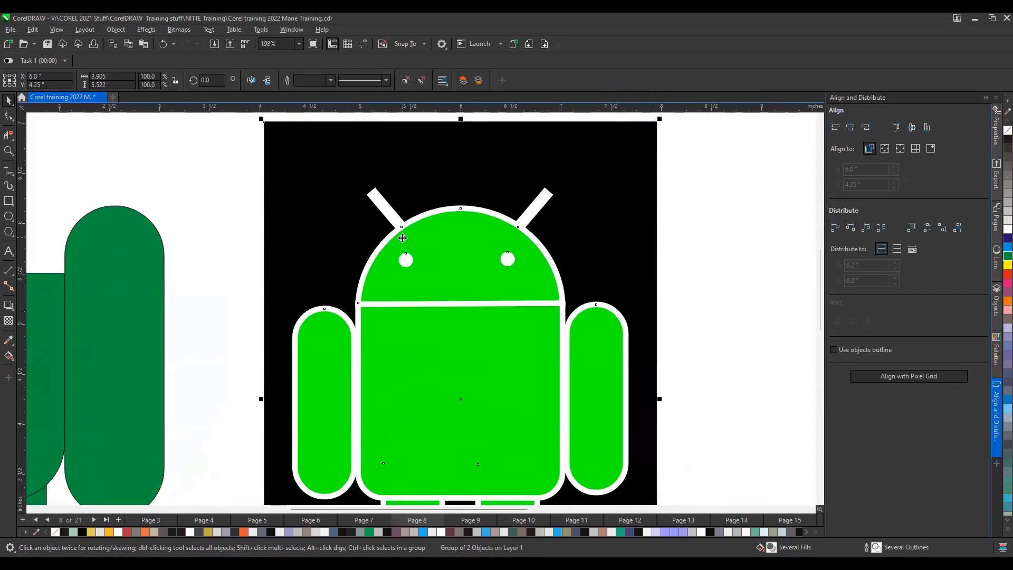
{"action": "scroll", "coordinate": [402, 238], "scroll_direction": "down", "scroll_amount": 3}
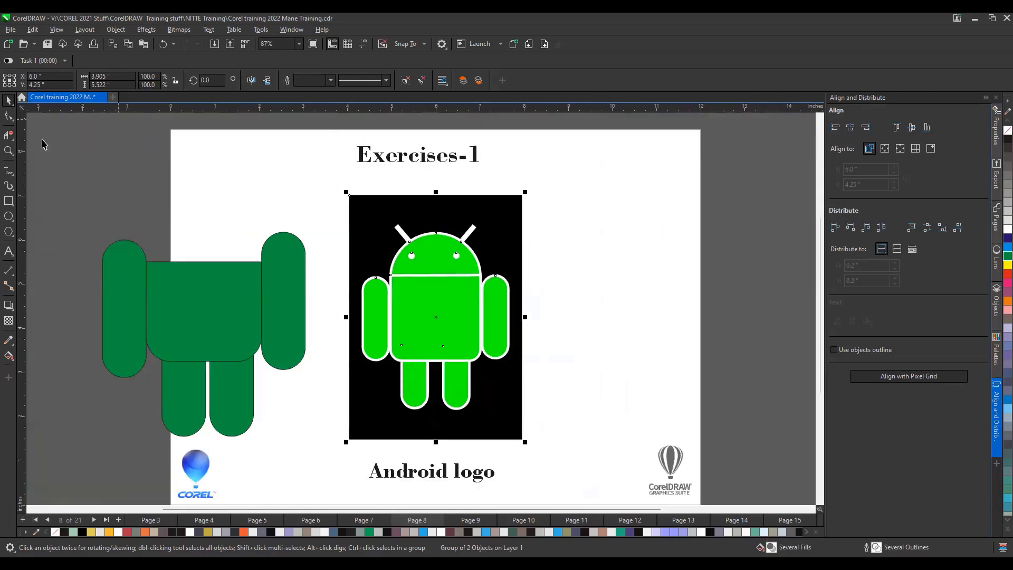
{"action": "left_click", "coordinate": [9, 171]}
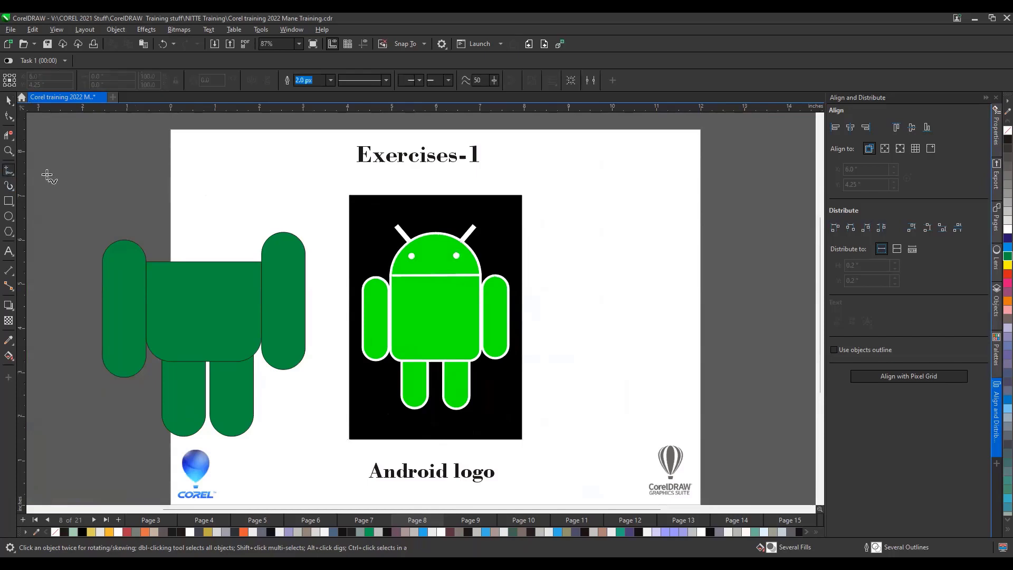
{"action": "left_click", "coordinate": [9, 171]}
{"action": "left_click", "coordinate": [31, 179]}
{"action": "left_click_drag", "start_coordinate": [234, 207], "coordinate": [284, 162]}
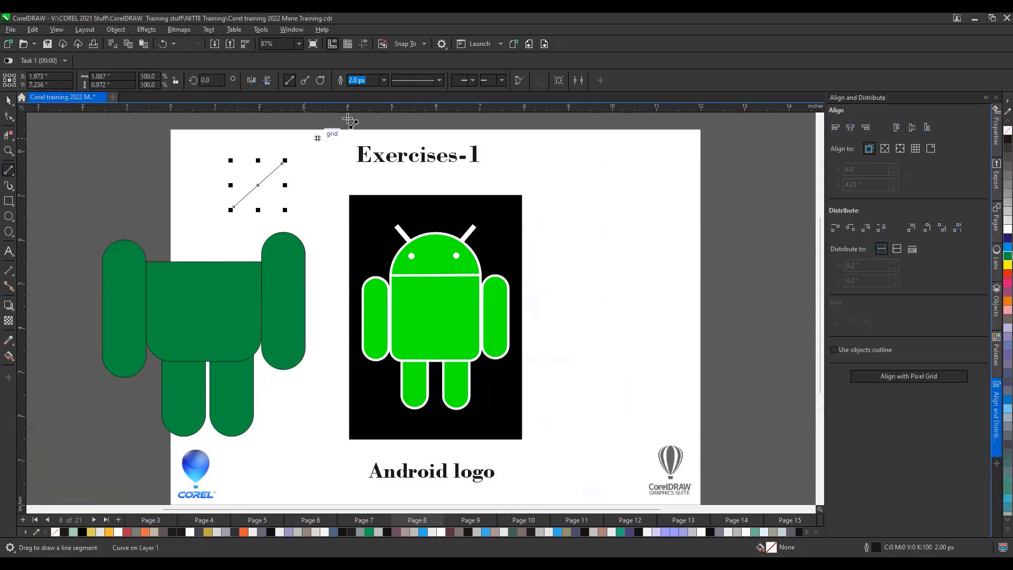
Step: Set the antenna line's outline width to 20 px
{"action": "left_click", "coordinate": [383, 80]}
{"action": "left_click", "coordinate": [358, 136]}
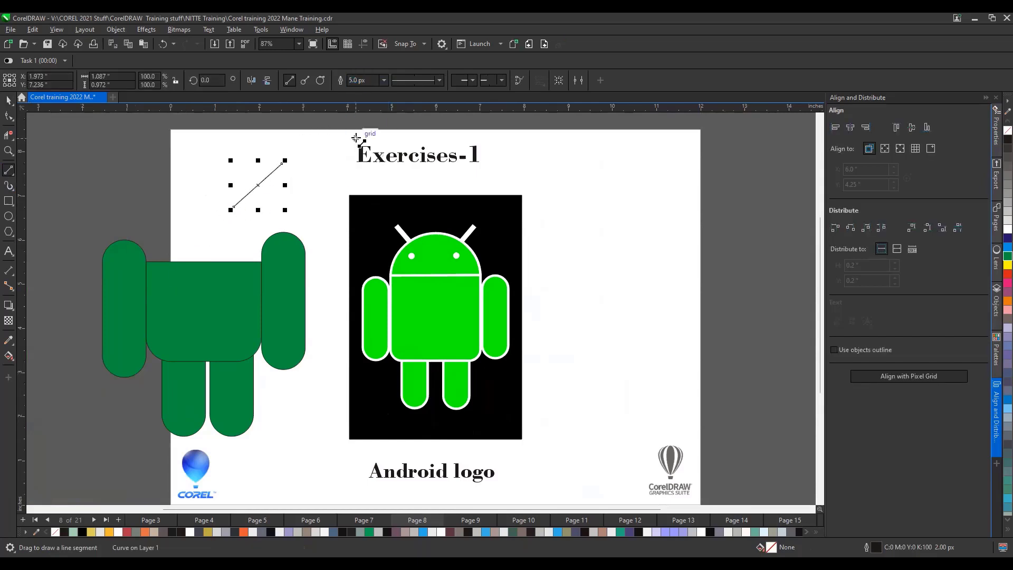
{"action": "left_click", "coordinate": [384, 80]}
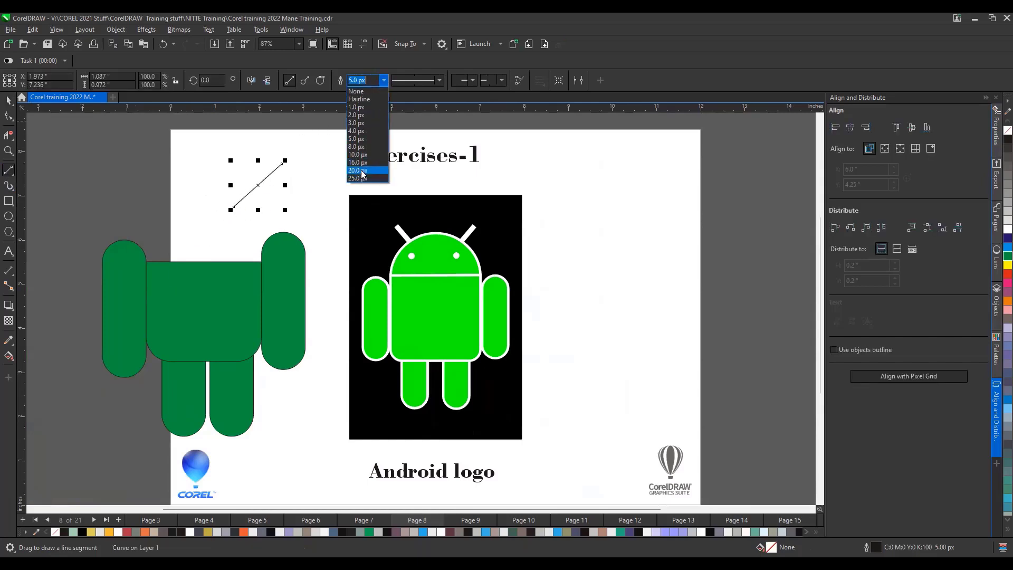
{"action": "left_click", "coordinate": [361, 171]}
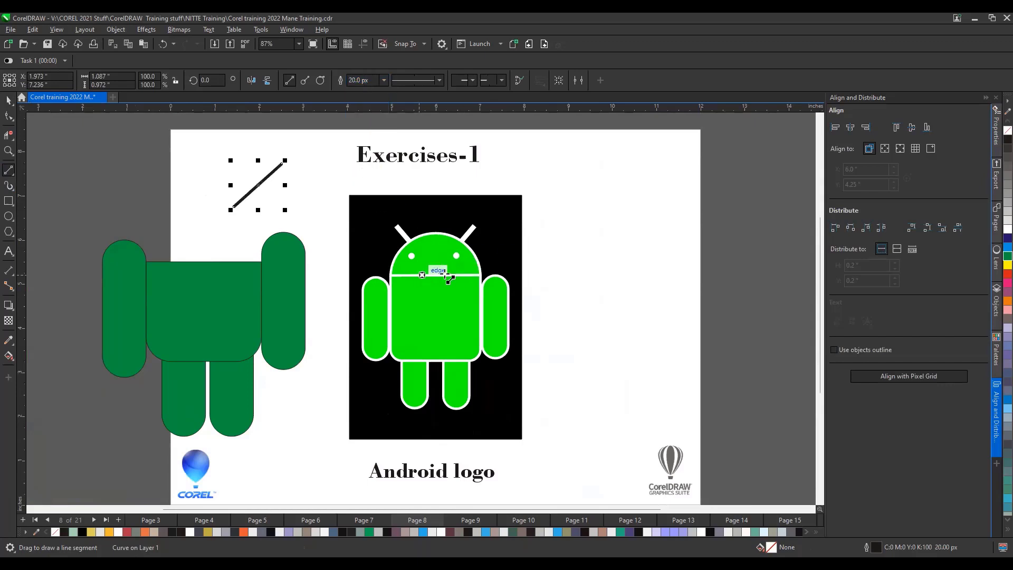
Step: Ungroup all objects of the reference Android logo
{"action": "left_click", "coordinate": [9, 99]}
{"action": "left_click", "coordinate": [420, 284]}
{"action": "right_click", "coordinate": [421, 285]}
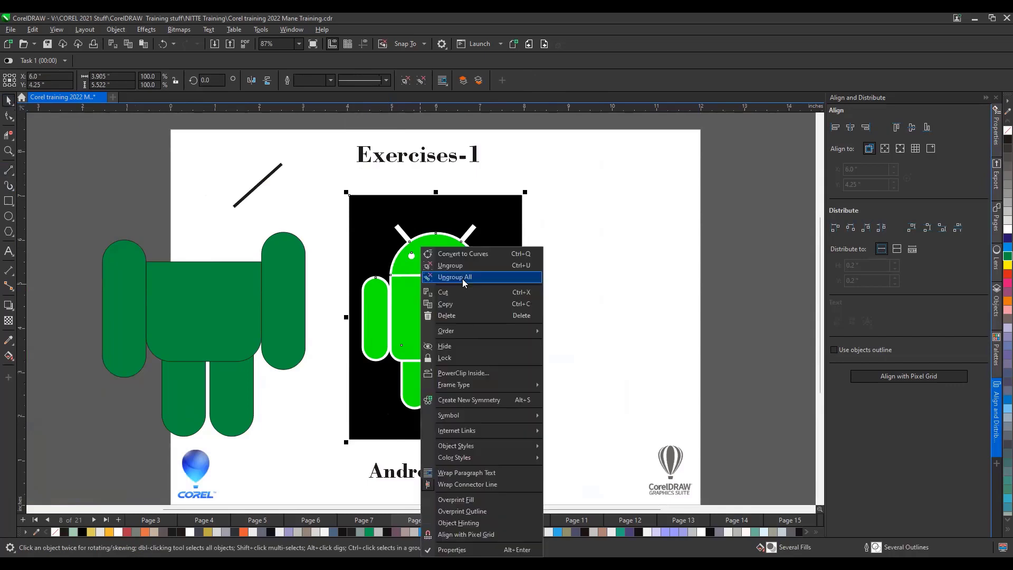
{"action": "left_click", "coordinate": [462, 279]}
Step: Move the reference logo's half-round head, right arm and body apart
{"action": "left_click", "coordinate": [437, 263]}
{"action": "left_click_drag", "start_coordinate": [437, 264], "coordinate": [384, 414]}
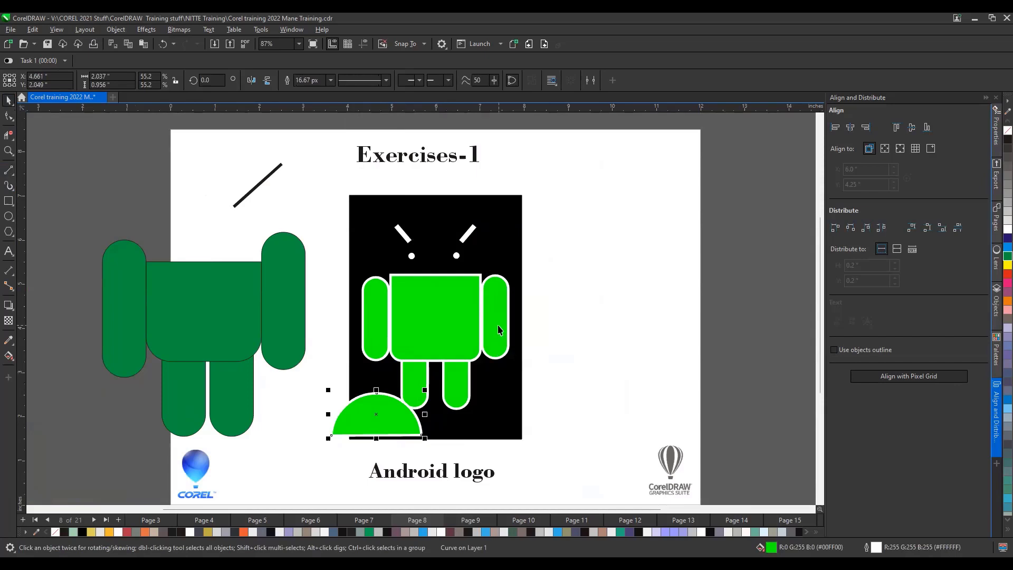
{"action": "left_click_drag", "start_coordinate": [499, 329], "coordinate": [525, 329]}
{"action": "left_click_drag", "start_coordinate": [446, 310], "coordinate": [468, 300]}
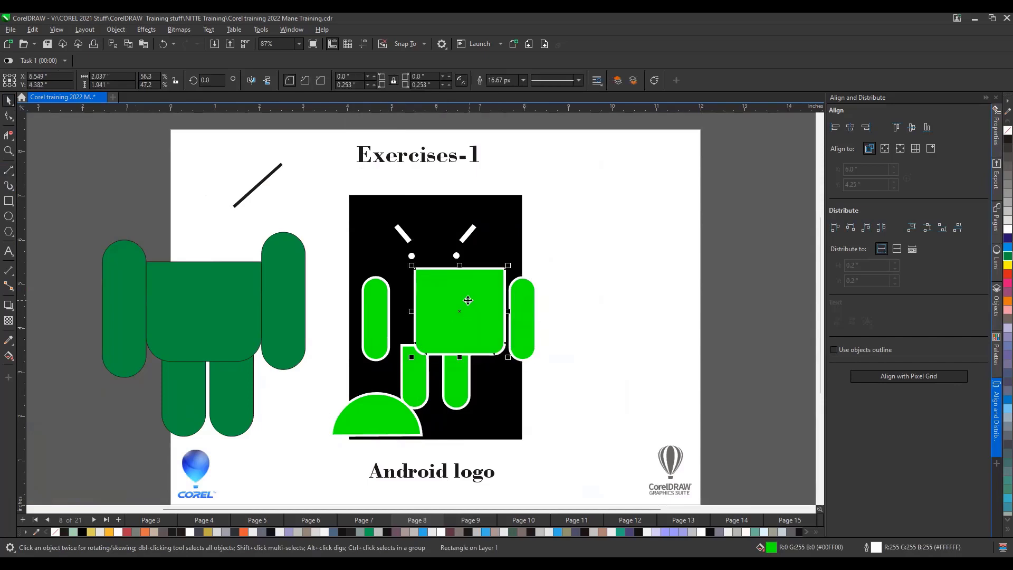
Step: Enlarge the reference logo's right antenna to about 0.83 by 0.98 inches
{"action": "scroll", "coordinate": [455, 257], "scroll_direction": "up", "scroll_amount": 1}
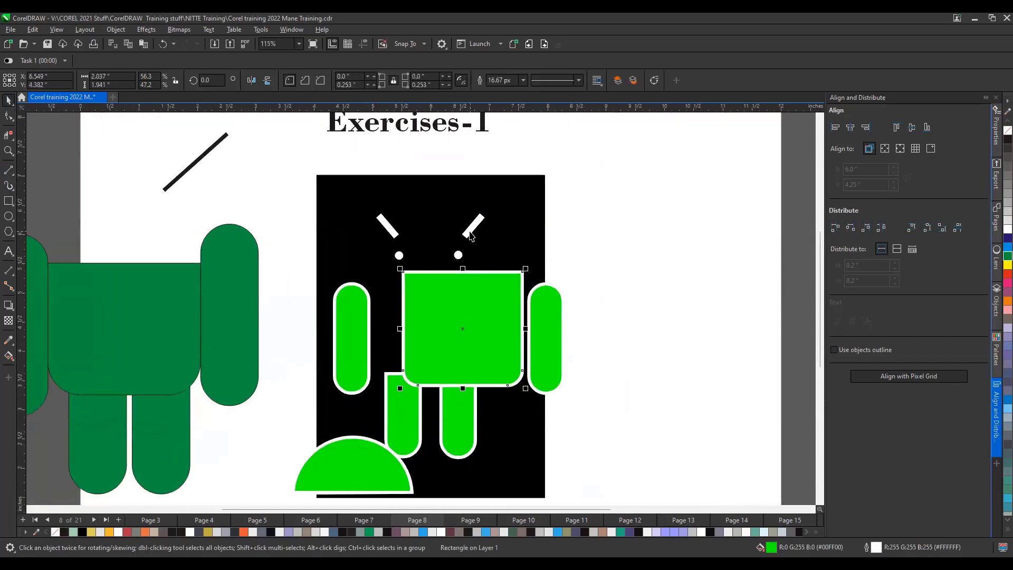
{"action": "left_click_drag", "start_coordinate": [471, 236], "coordinate": [516, 178]}
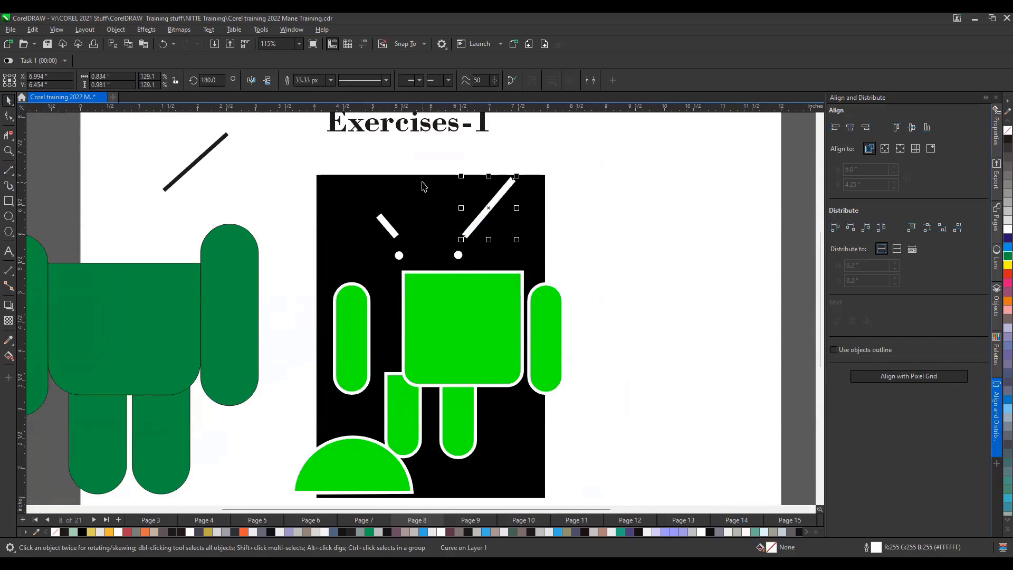
{"action": "scroll", "coordinate": [501, 163], "scroll_direction": "up", "scroll_amount": 2}
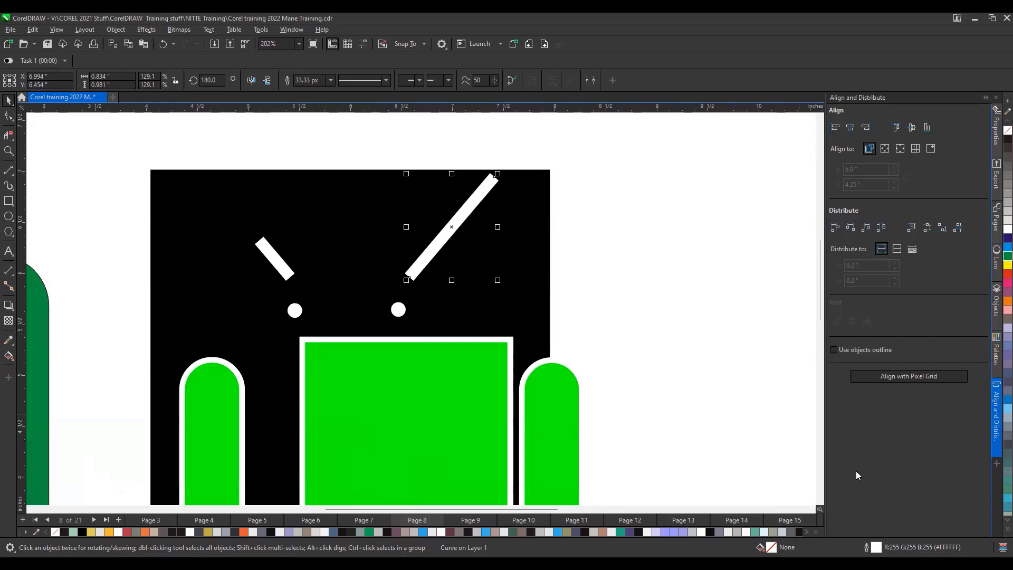
{"action": "scroll", "coordinate": [303, 442], "scroll_direction": "down", "scroll_amount": 2}
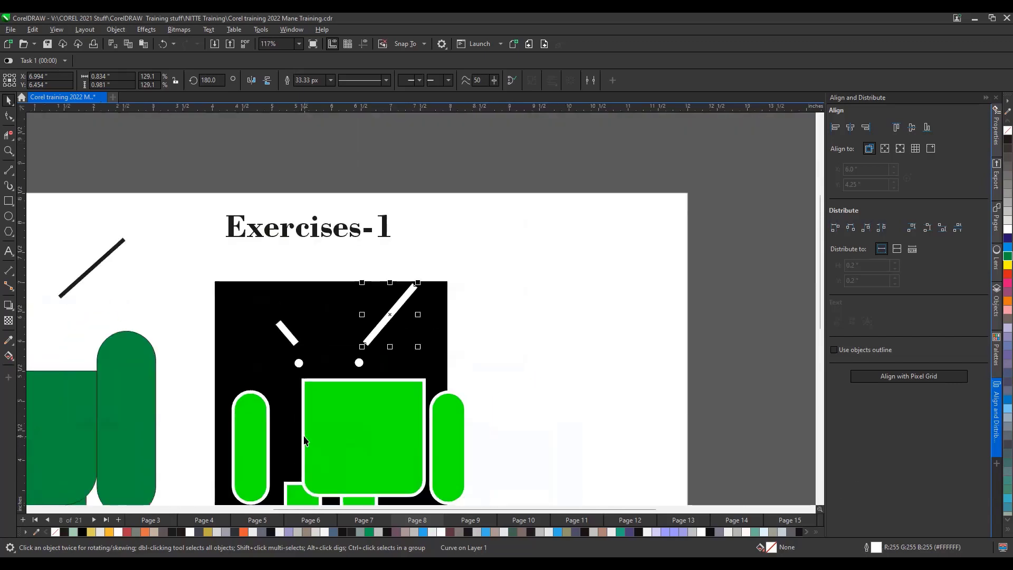
Step: Undo the antenna resize and the moves of the reference logo's body, right arm and head
{"action": "key", "text": "ctrl+z"}
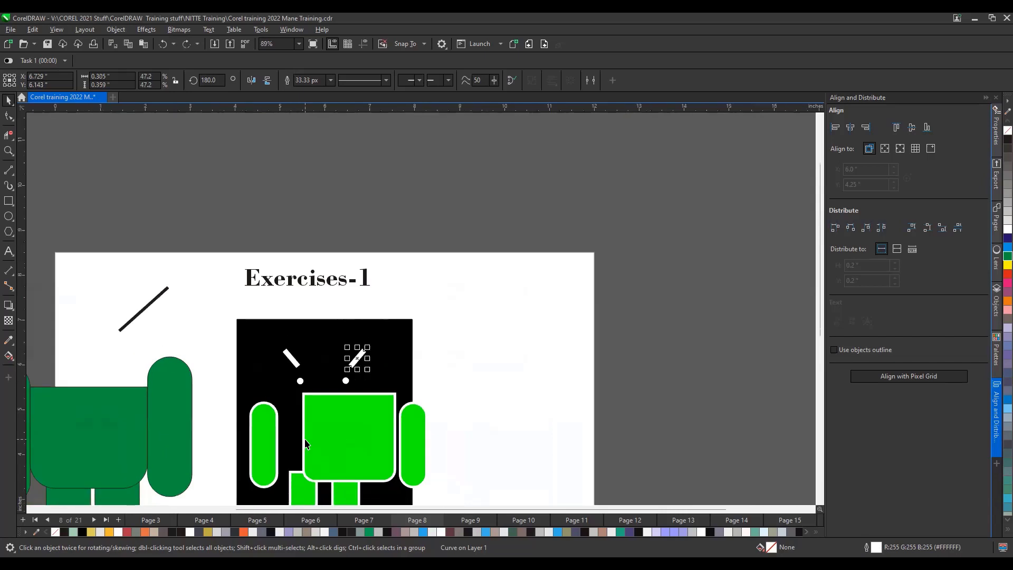
{"action": "key", "text": "ctrl+z"}
{"action": "key", "text": "ctrl+z"}
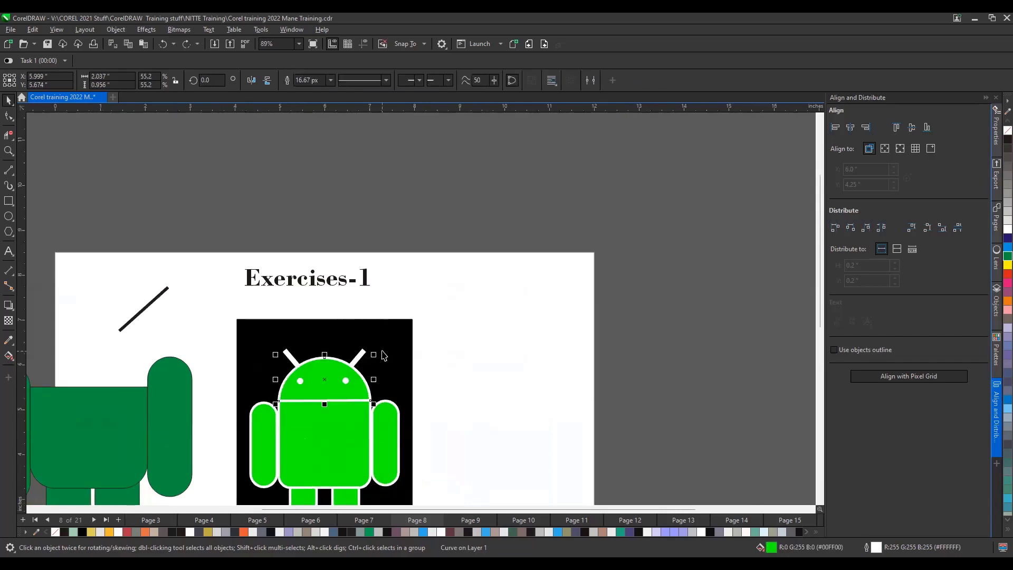
Step: Move the reference logo's right antenna up off the head and enlarge it to about 0.47 by 0.55 inches
{"action": "scroll", "coordinate": [383, 355], "scroll_direction": "up", "scroll_amount": 3}
{"action": "left_click_drag", "start_coordinate": [336, 363], "coordinate": [371, 319]}
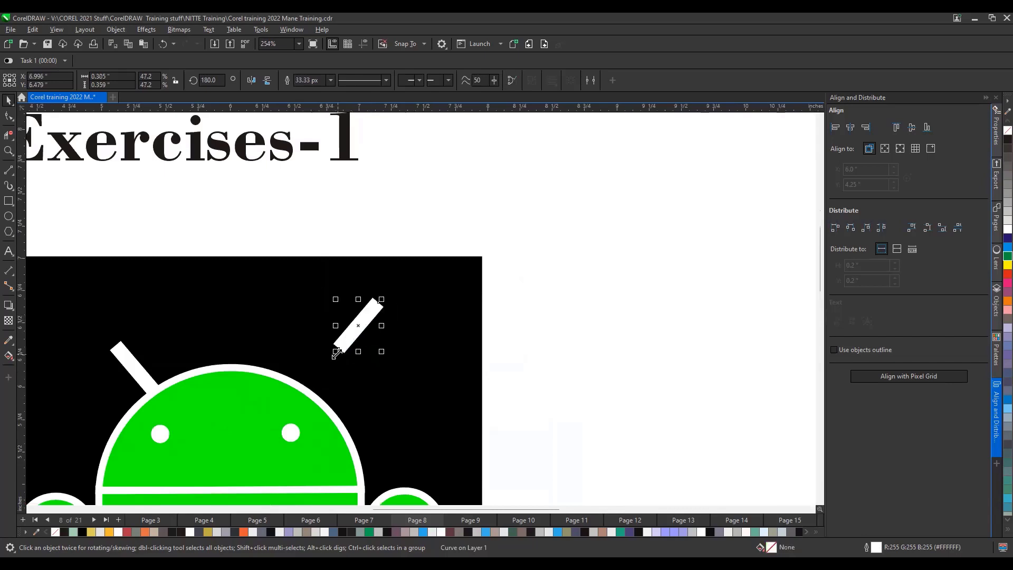
{"action": "left_click_drag", "start_coordinate": [336, 351], "coordinate": [315, 375]}
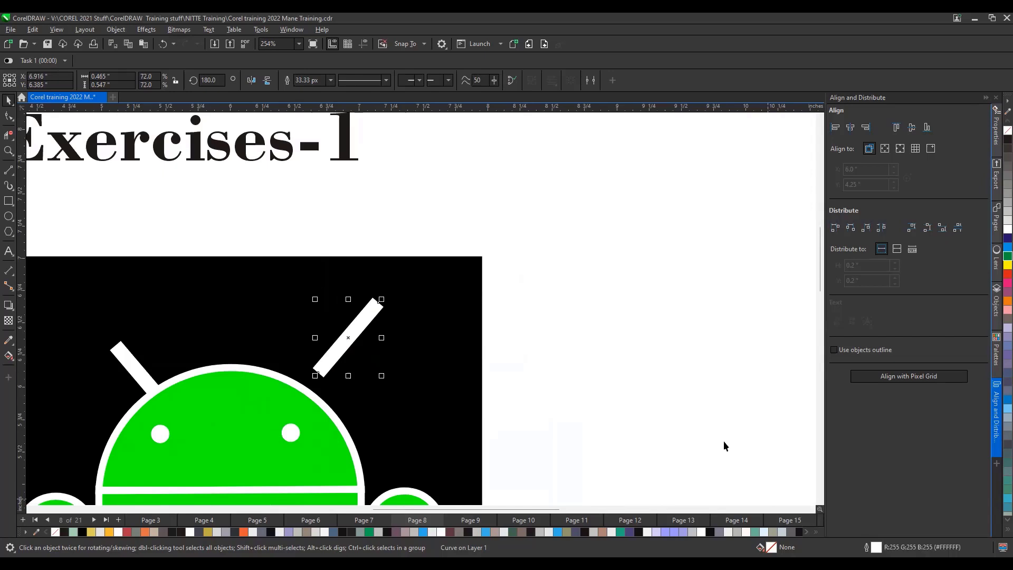
Step: Draw a diagonal 2-Point Line about 0.77 by 0.97 inches beside the reference logo's right antenna
{"action": "left_click", "coordinate": [682, 393]}
{"action": "left_click", "coordinate": [354, 330]}
{"action": "left_click", "coordinate": [6, 171]}
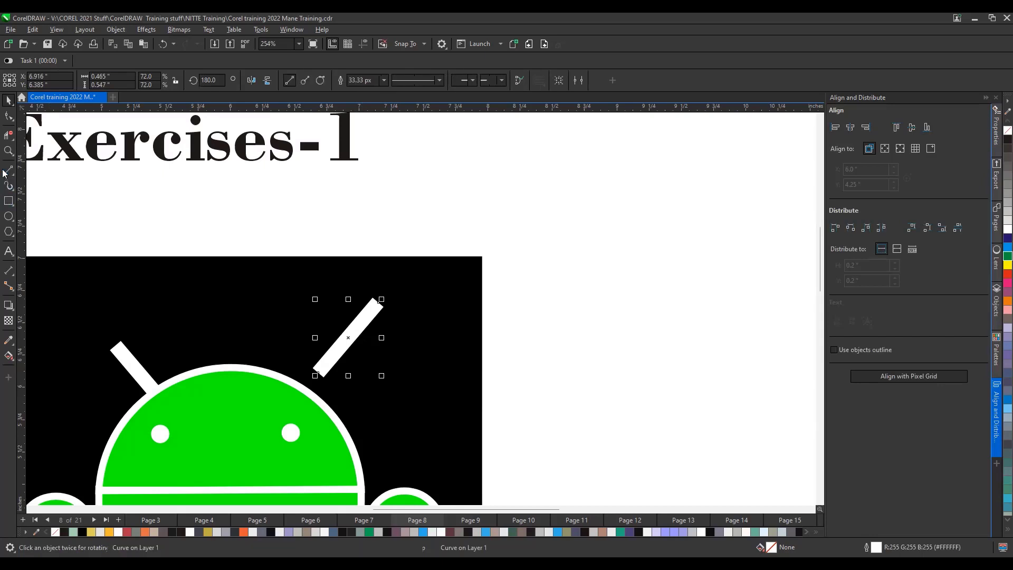
{"action": "left_click_drag", "start_coordinate": [431, 393], "coordinate": [537, 262]}
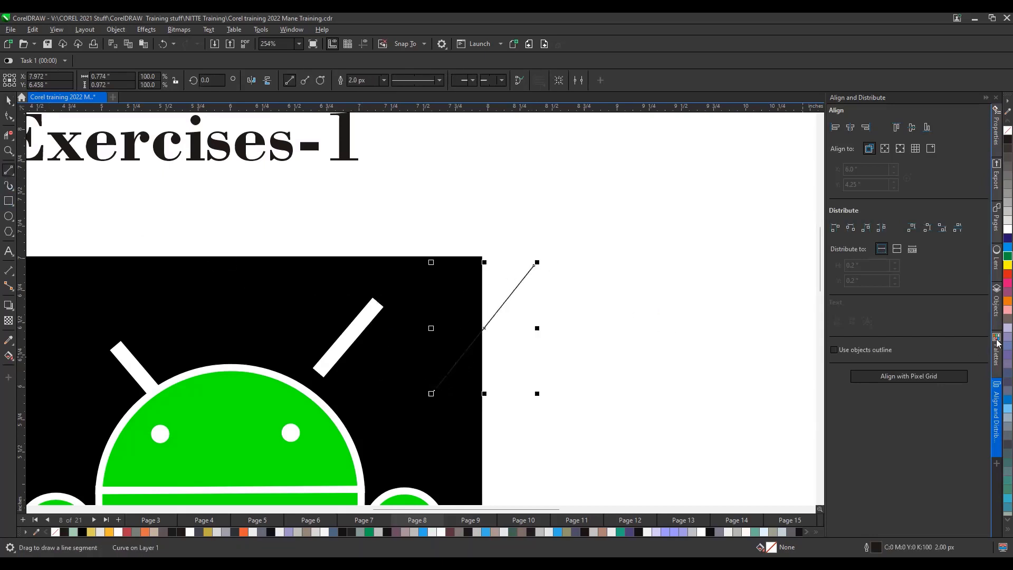
Step: Color the new diagonal line red (C:0 M:100 Y:100 K:0) and set its outline width to 16 px
{"action": "left_click", "coordinate": [1008, 273]}
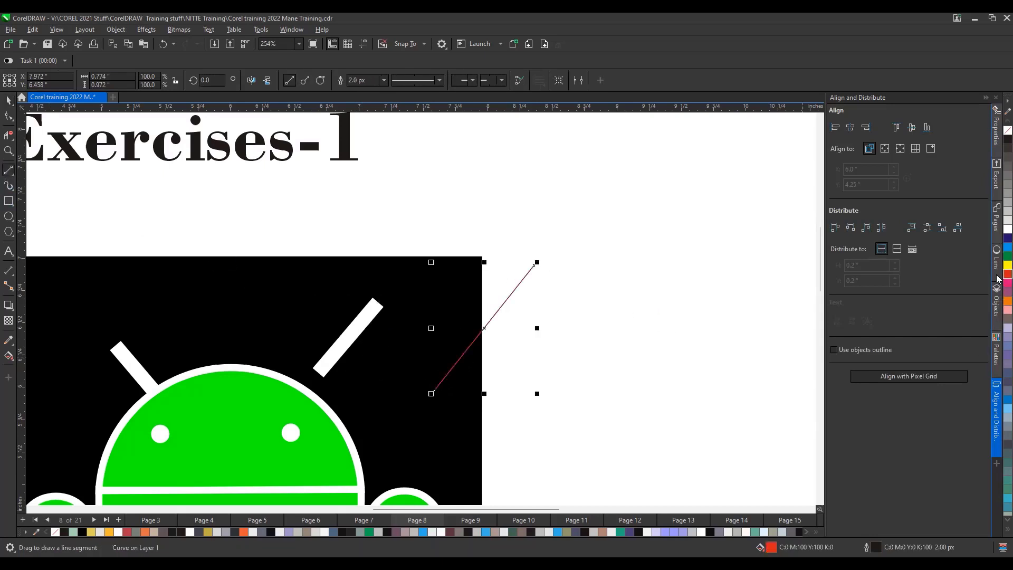
{"action": "right_click", "coordinate": [1008, 274]}
{"action": "left_click", "coordinate": [384, 80]}
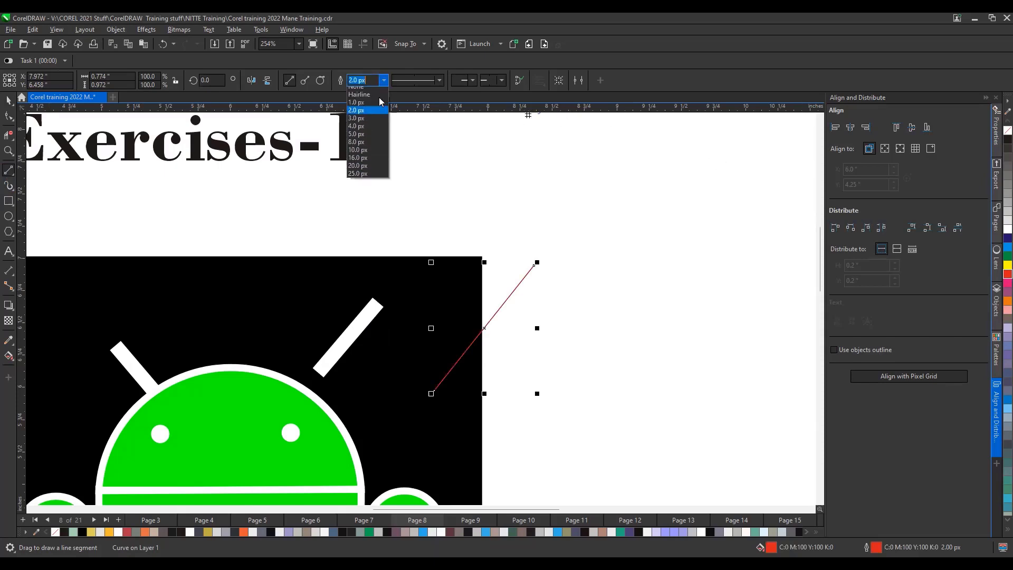
{"action": "left_click", "coordinate": [359, 157]}
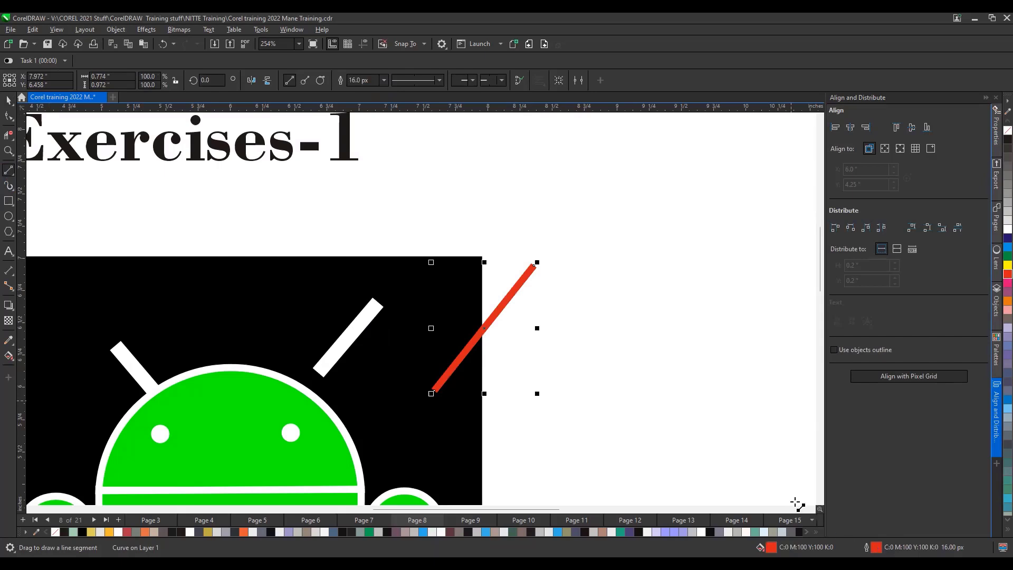
{"action": "left_click", "coordinate": [758, 465]}
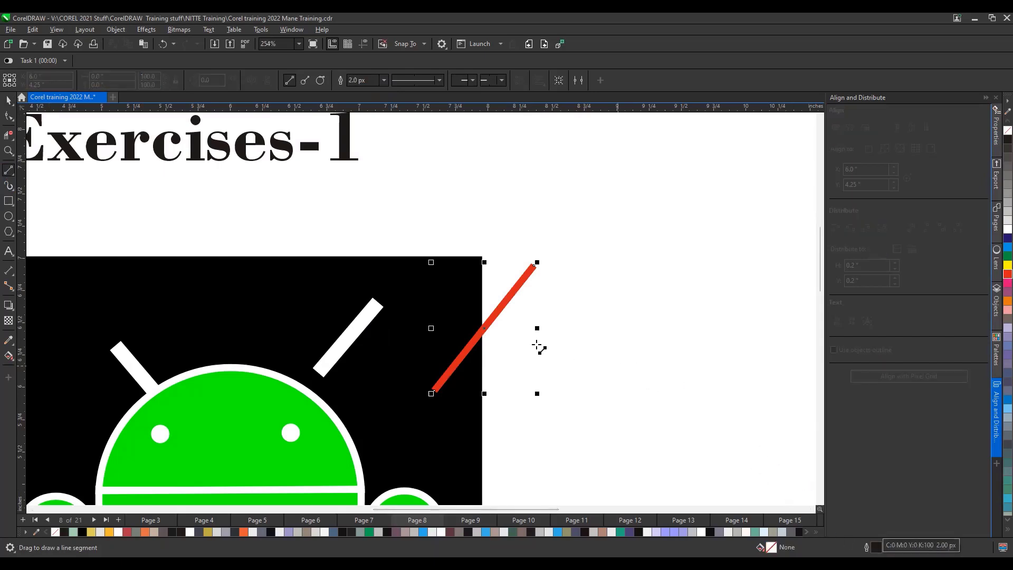
{"action": "left_click", "coordinate": [9, 99]}
{"action": "left_click", "coordinate": [526, 276]}
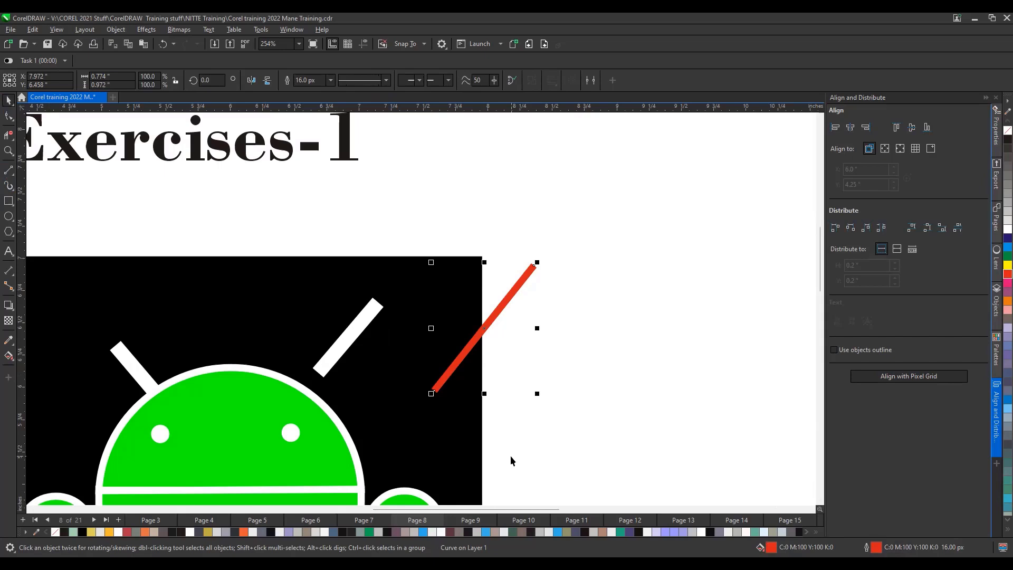
{"action": "key", "text": "ctrl+F11"}
{"action": "key", "text": "alt"}
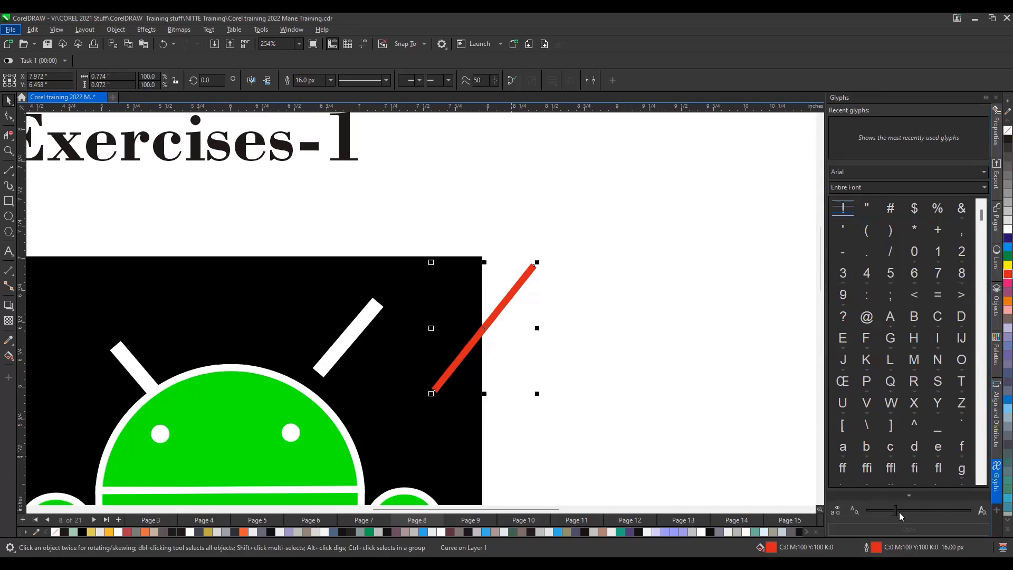
{"action": "left_click", "coordinate": [877, 550]}
{"action": "right_click", "coordinate": [877, 549]}
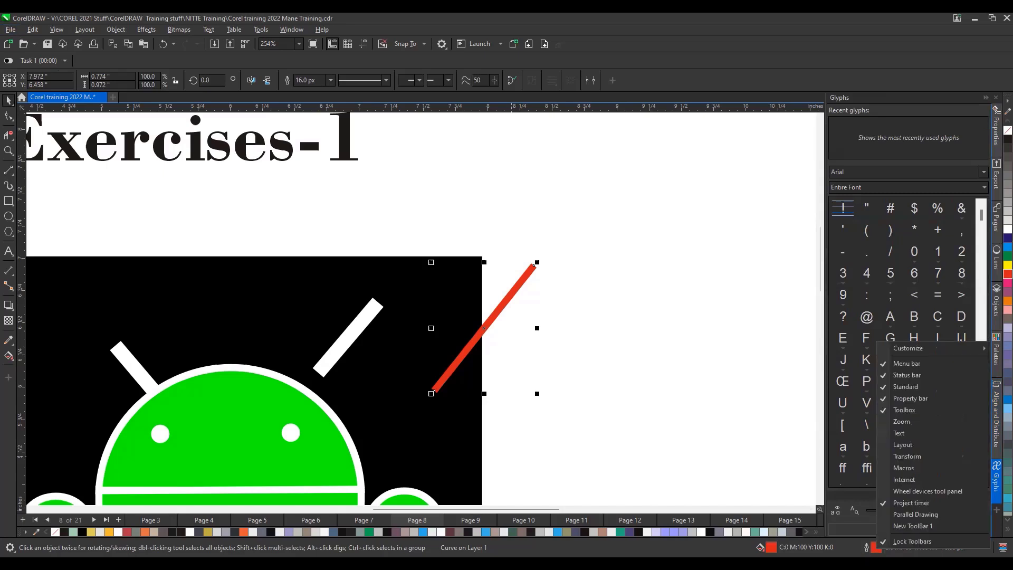
{"action": "left_click", "coordinate": [875, 551]}
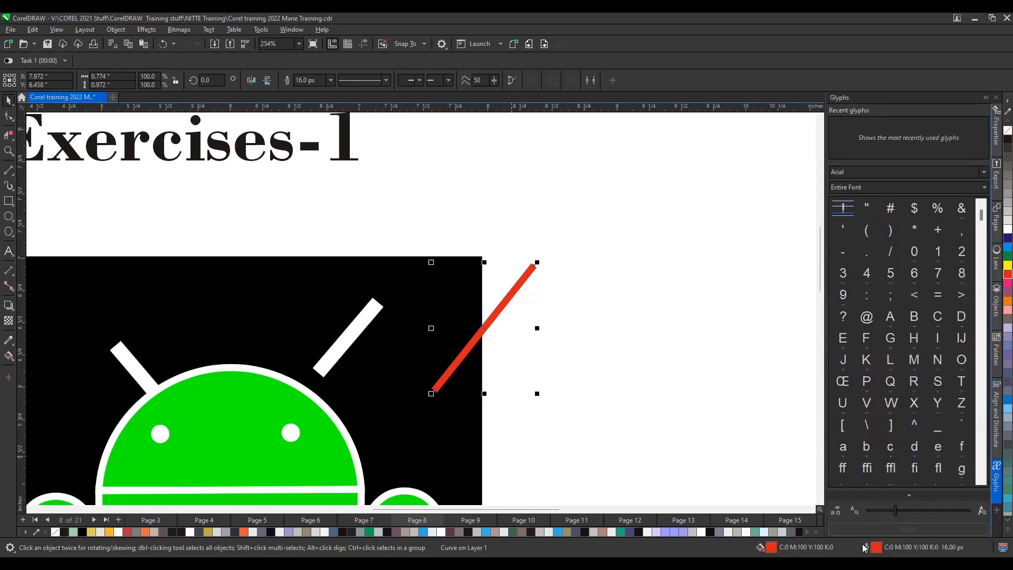
{"action": "left_click", "coordinate": [436, 217]}
{"action": "left_click", "coordinate": [501, 306]}
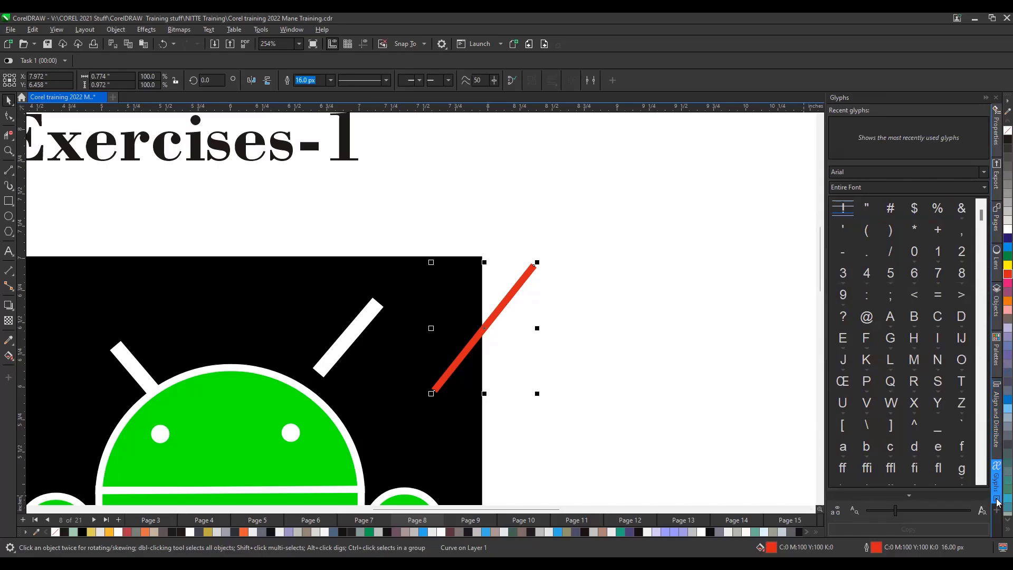
Step: Replace the Glyphs docker with Align and Distribute and collapse it
{"action": "left_click", "coordinate": [995, 447]}
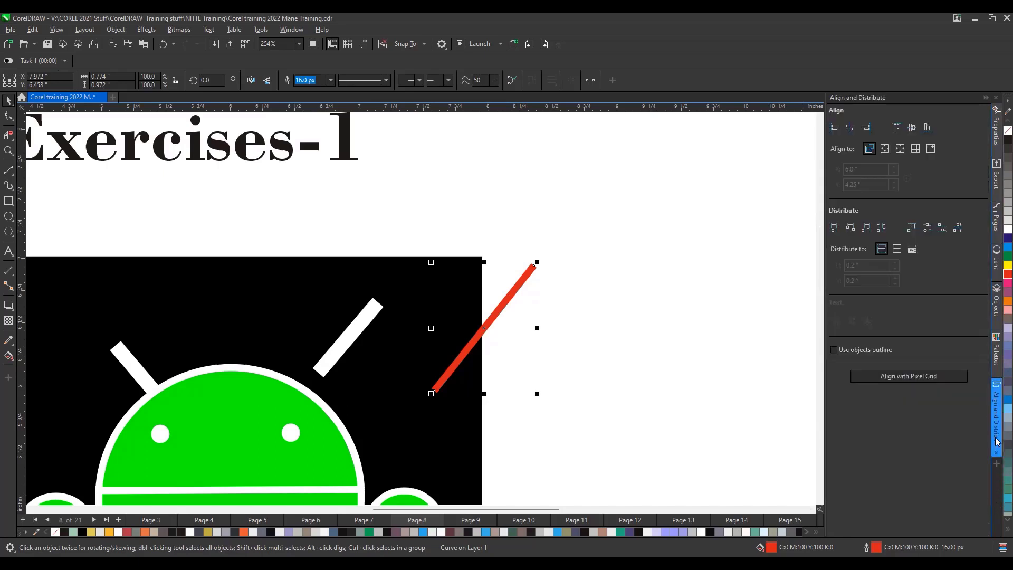
{"action": "left_click", "coordinate": [996, 449]}
{"action": "scroll", "coordinate": [638, 306], "scroll_direction": "down", "scroll_amount": 2}
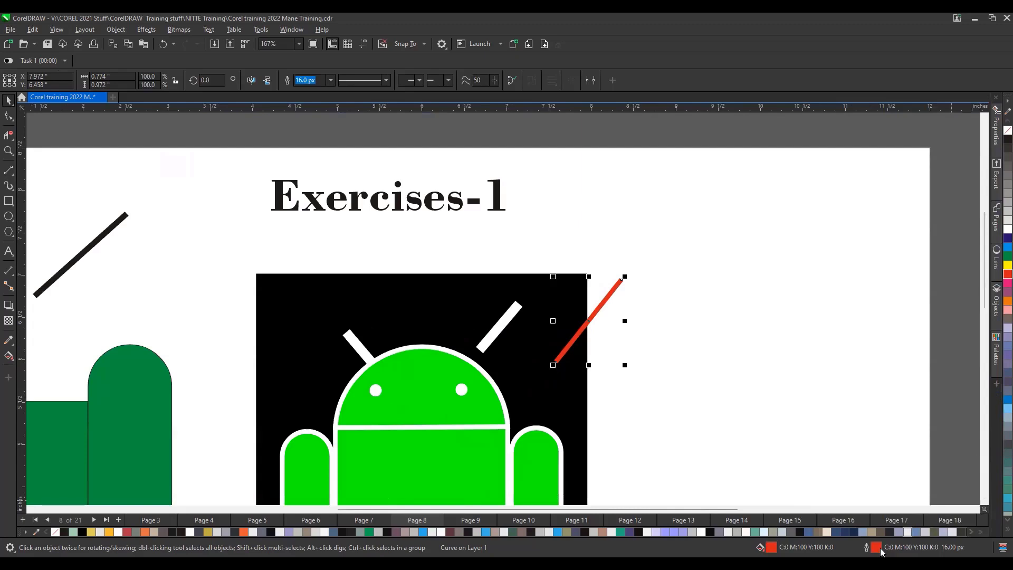
{"action": "scroll", "coordinate": [612, 238], "scroll_direction": "down", "scroll_amount": 3}
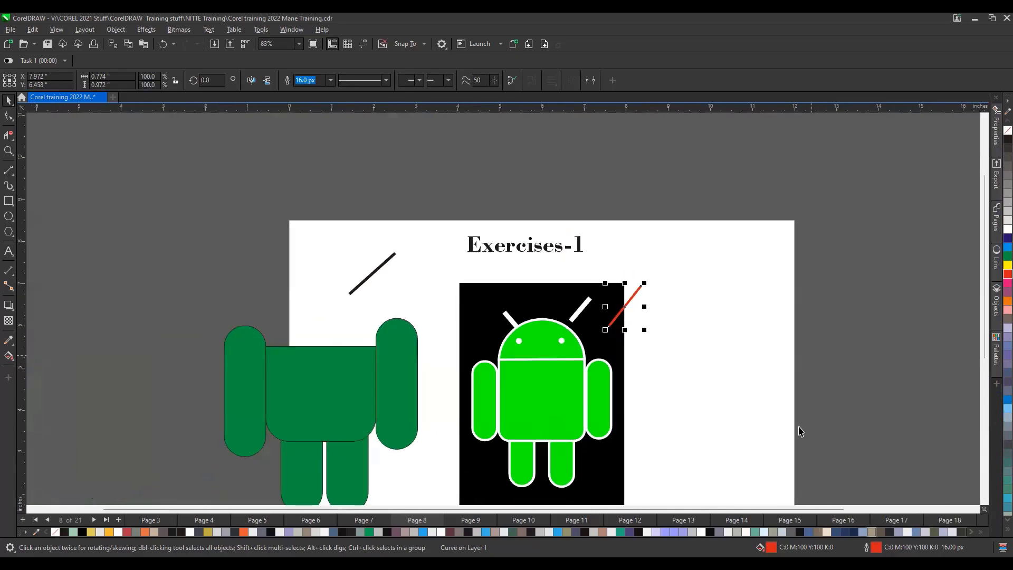
Step: Check the red line's uniform fill settings and leave the line deselected
{"action": "left_click", "coordinate": [716, 325]}
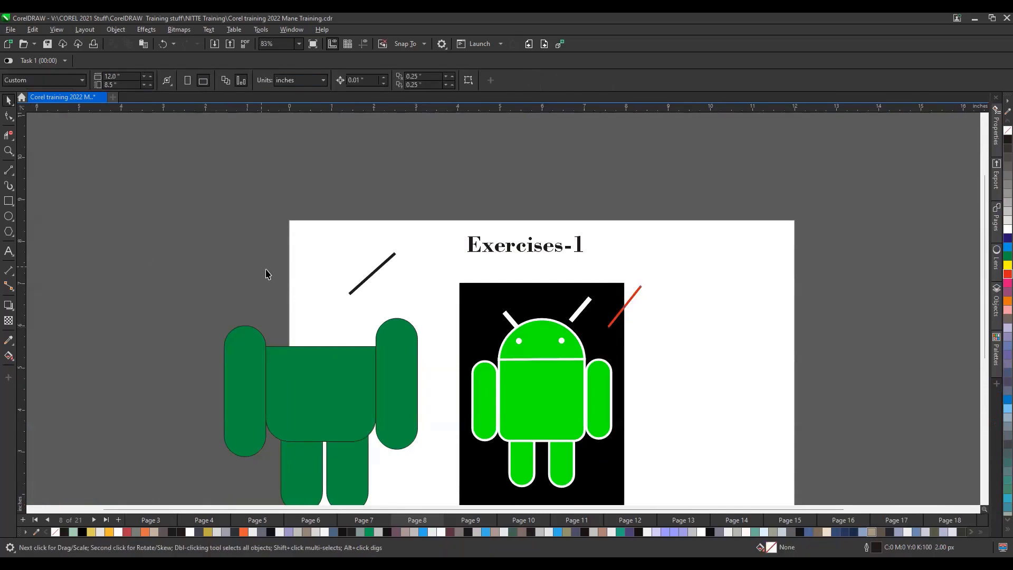
{"action": "left_click", "coordinate": [629, 304]}
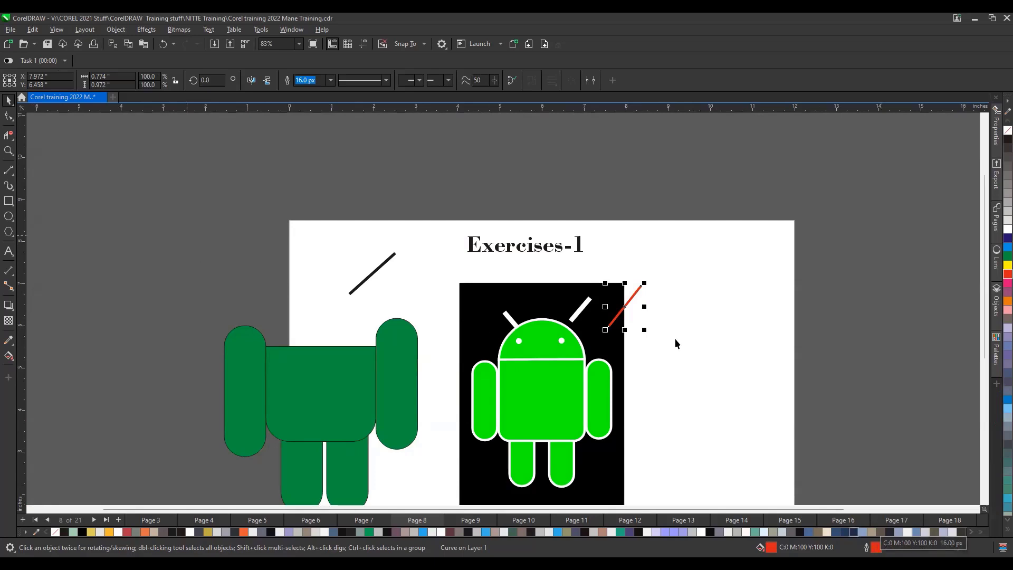
{"action": "right_click", "coordinate": [877, 547]}
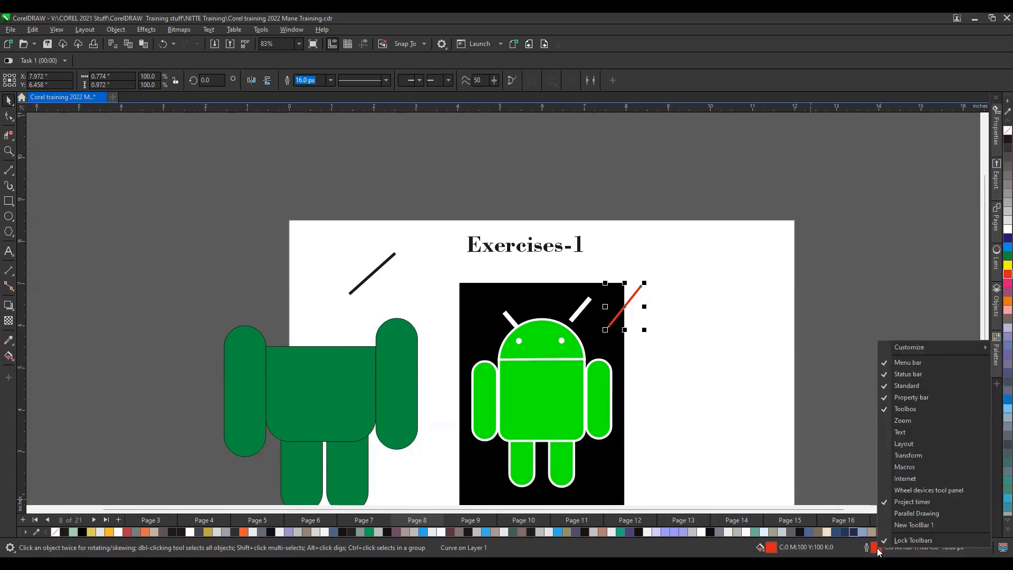
{"action": "key", "text": "Escape"}
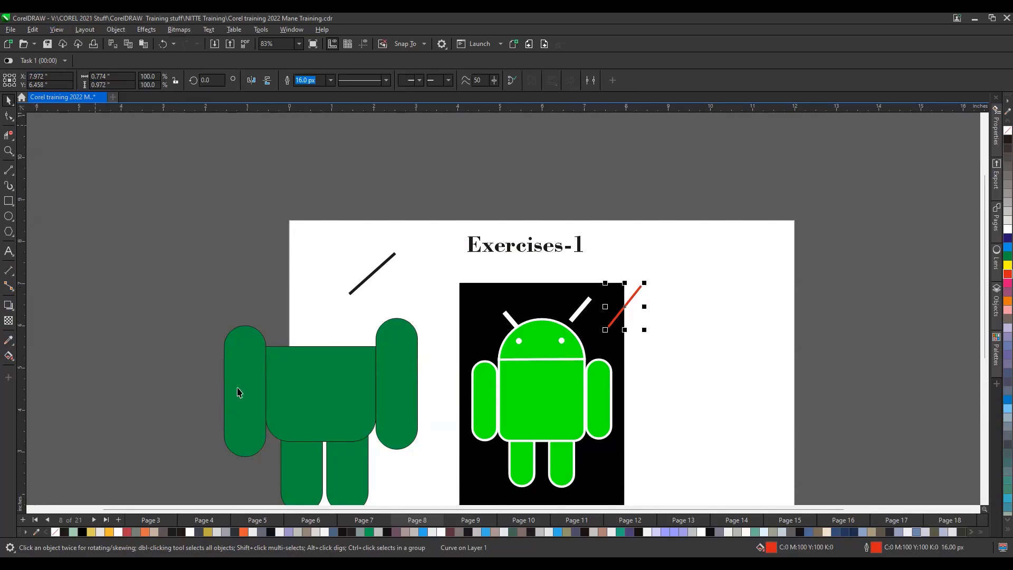
{"action": "double_click", "coordinate": [771, 548]}
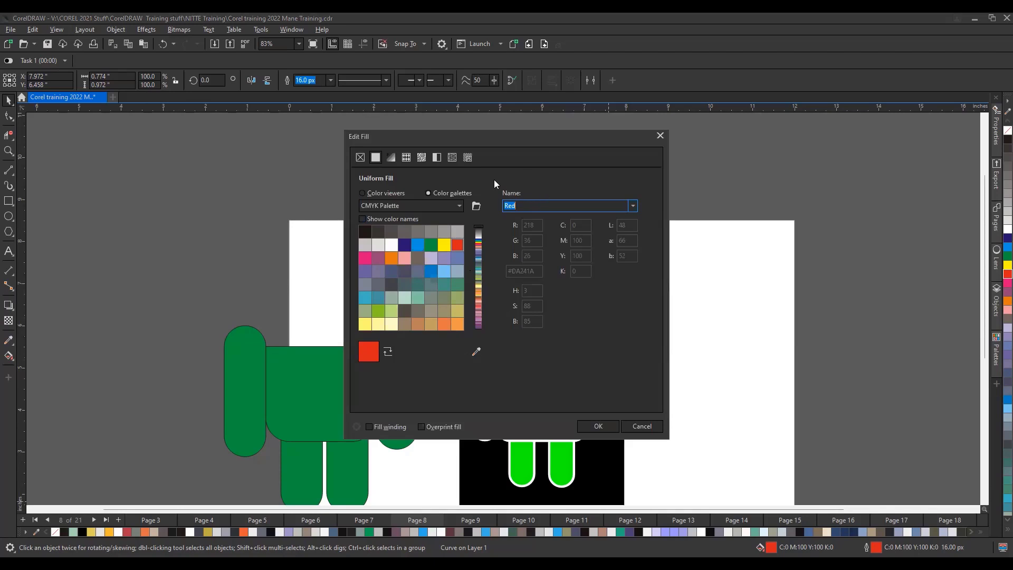
{"action": "left_click", "coordinate": [659, 136]}
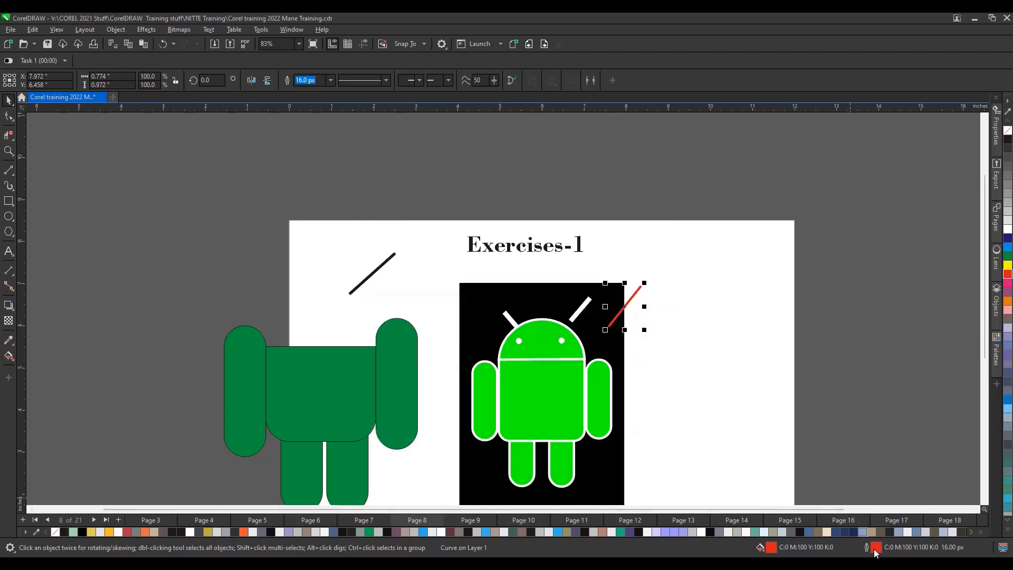
{"action": "left_click", "coordinate": [797, 396]}
Step: Draw a 2-Point Line about 1.47 by 2.53 inches, slanting down across the red line's upper end
{"action": "left_click", "coordinate": [9, 170]}
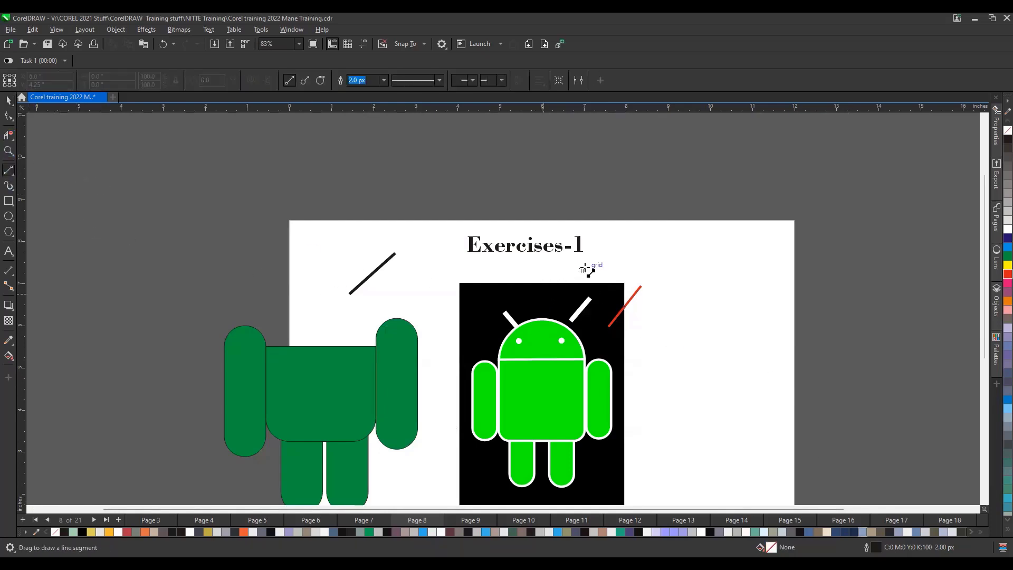
{"action": "left_click", "coordinate": [11, 174]}
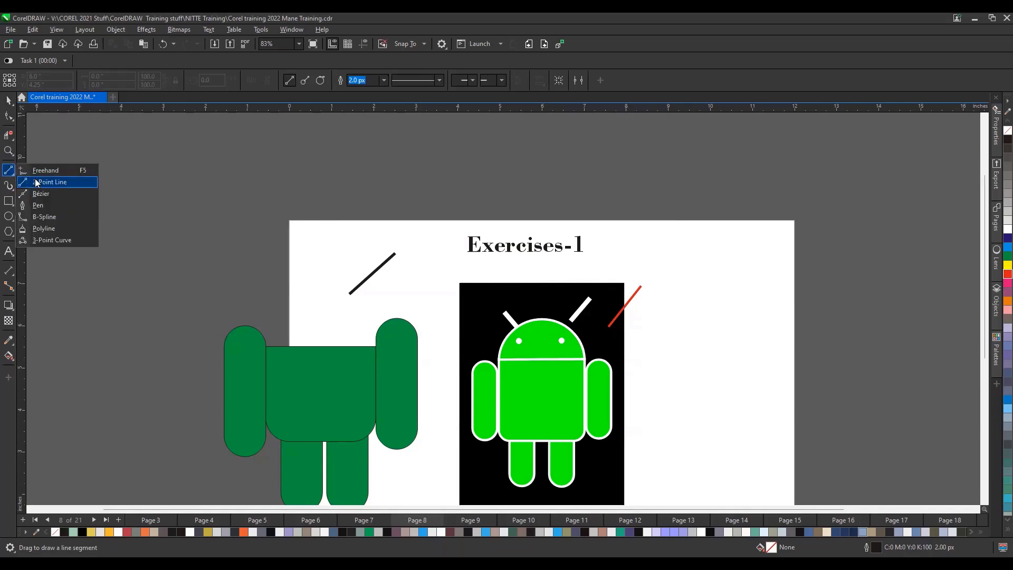
{"action": "left_click", "coordinate": [36, 182]}
{"action": "left_click_drag", "start_coordinate": [625, 260], "coordinate": [688, 368]}
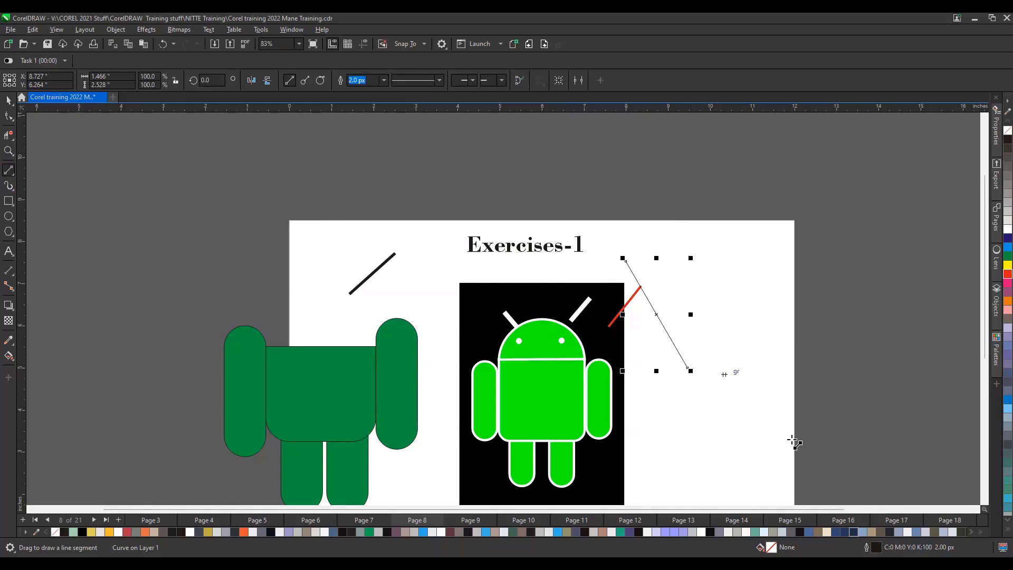
{"action": "scroll", "coordinate": [691, 333], "scroll_direction": "down", "scroll_amount": 1}
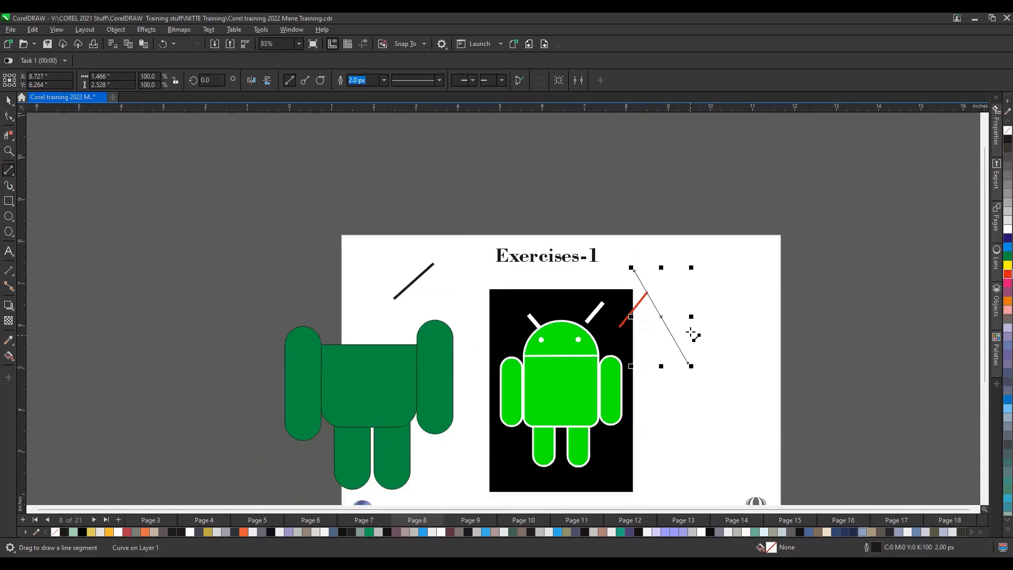
{"action": "scroll", "coordinate": [691, 334], "scroll_direction": "up", "scroll_amount": 2}
{"action": "scroll", "coordinate": [691, 334], "scroll_direction": "down", "scroll_amount": 2}
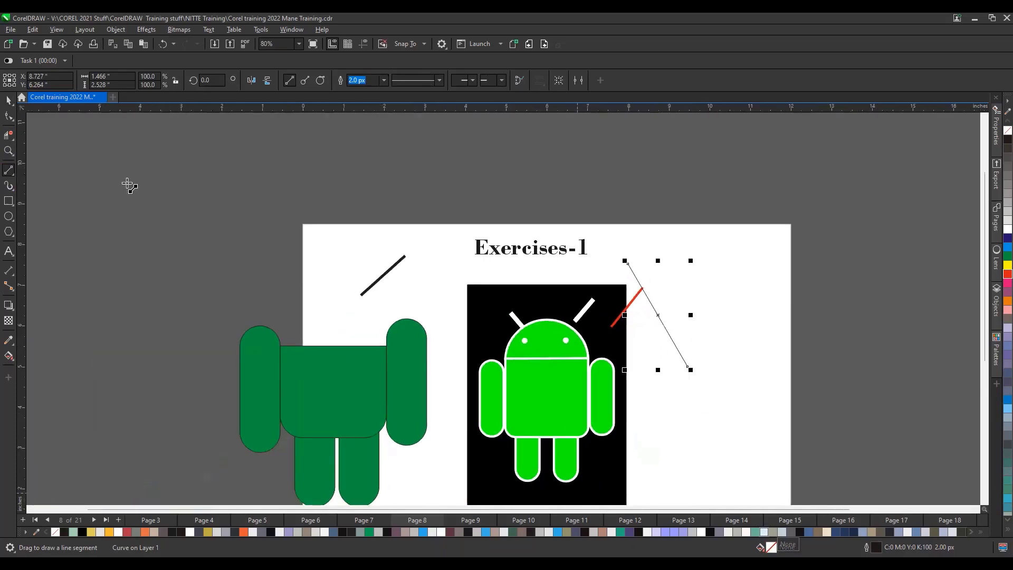
Step: Move the thin black line up and away from the red line and delete it
{"action": "left_click", "coordinate": [8, 99]}
{"action": "left_click", "coordinate": [664, 292]}
{"action": "left_click_drag", "start_coordinate": [647, 295], "coordinate": [660, 277]}
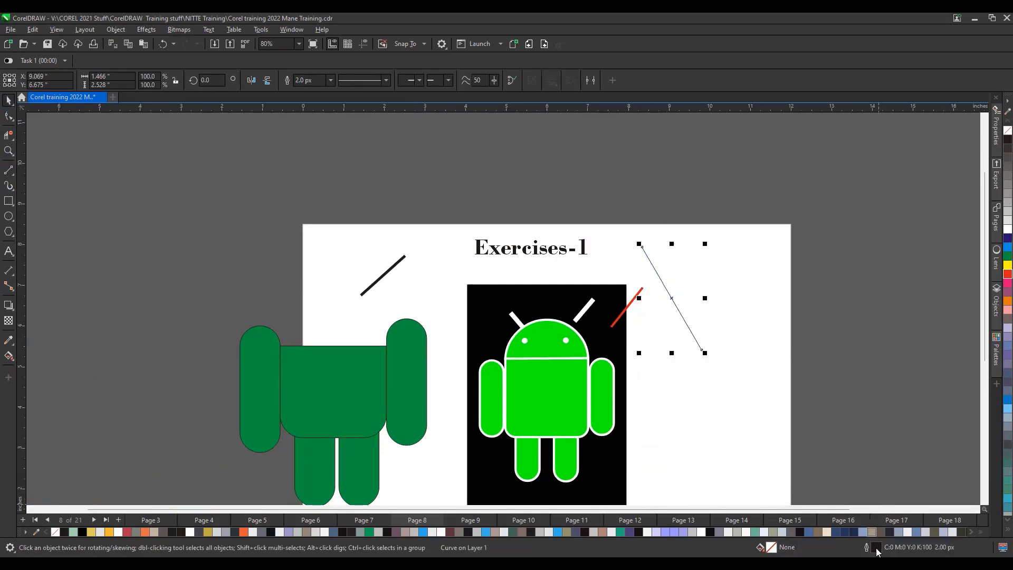
{"action": "key", "text": "Delete"}
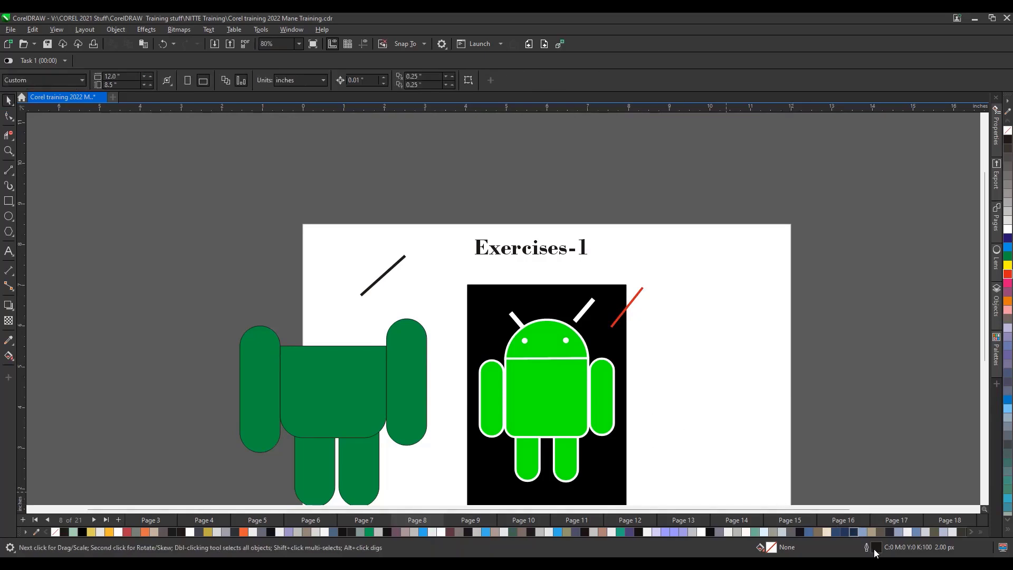
Step: Create a new one-page Letter document named Untitled-1 with the CorelDRAW default preset
{"action": "left_click", "coordinate": [114, 98]}
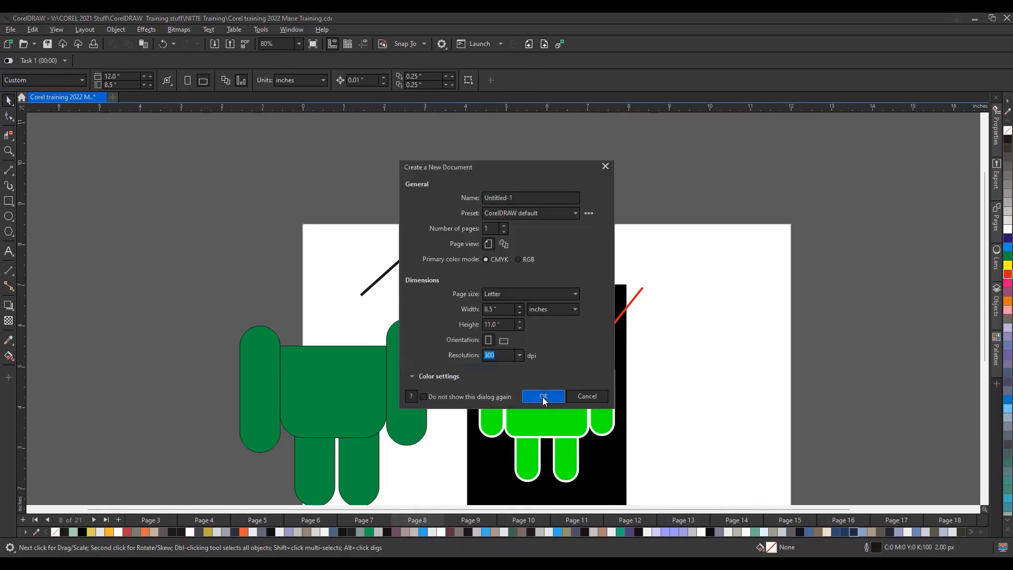
{"action": "left_click", "coordinate": [543, 396]}
Step: Draw a diagonal 2-Point Line about 2.5 by 4.16 inches on the new page and make it 10 px thick
{"action": "left_click", "coordinate": [8, 170]}
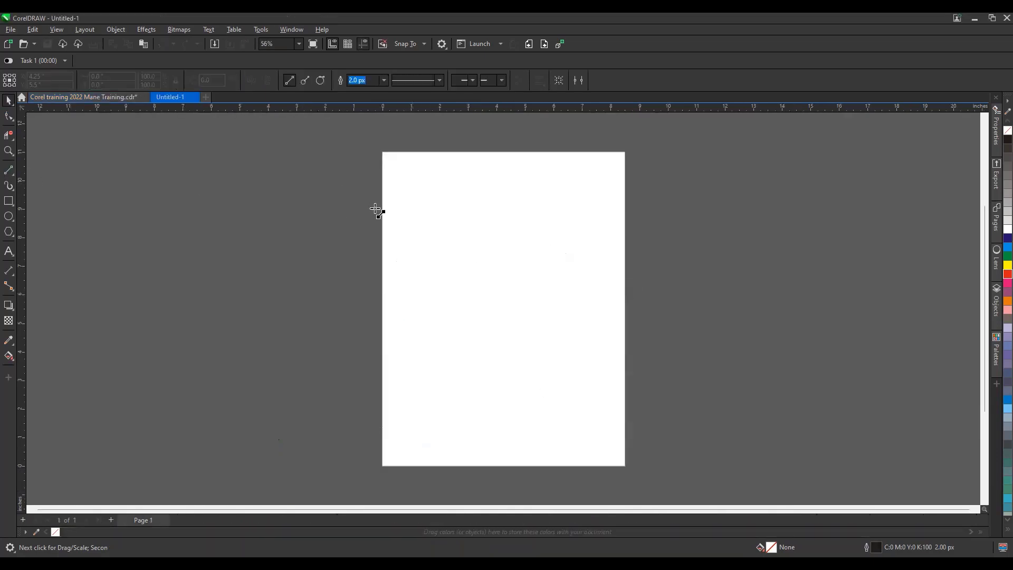
{"action": "left_click_drag", "start_coordinate": [403, 194], "coordinate": [474, 313]}
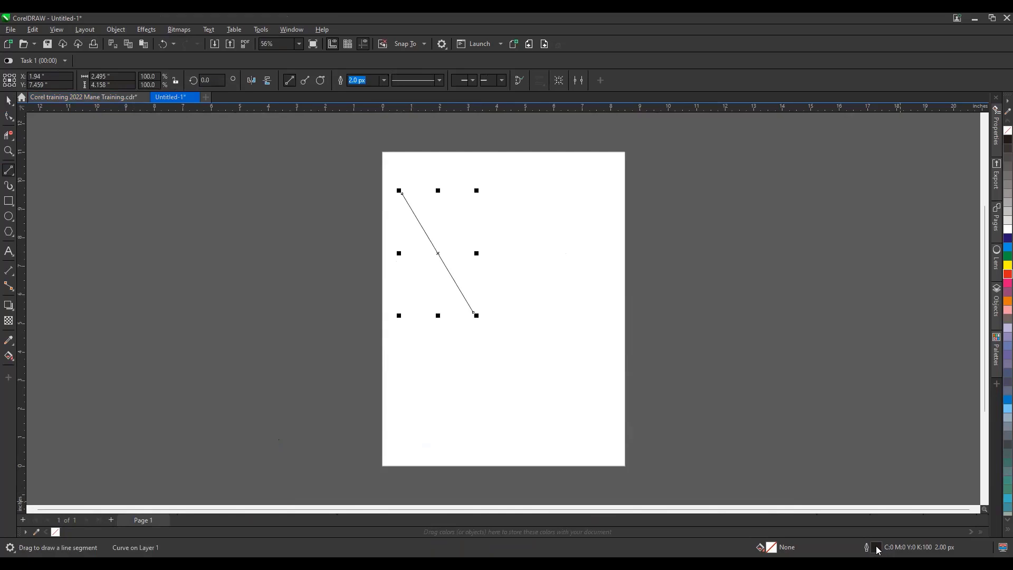
{"action": "left_click", "coordinate": [383, 80]}
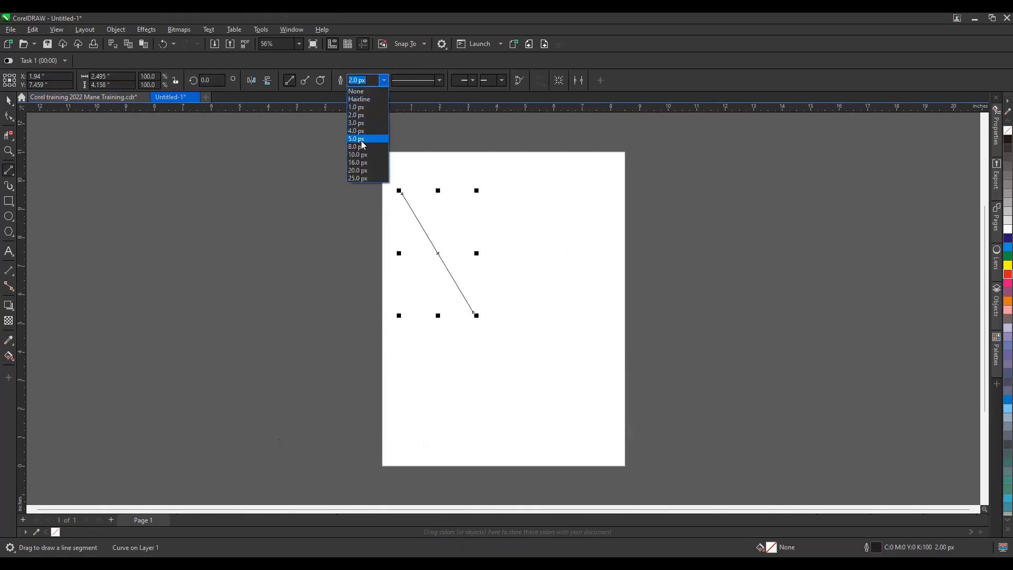
{"action": "left_click", "coordinate": [357, 154]}
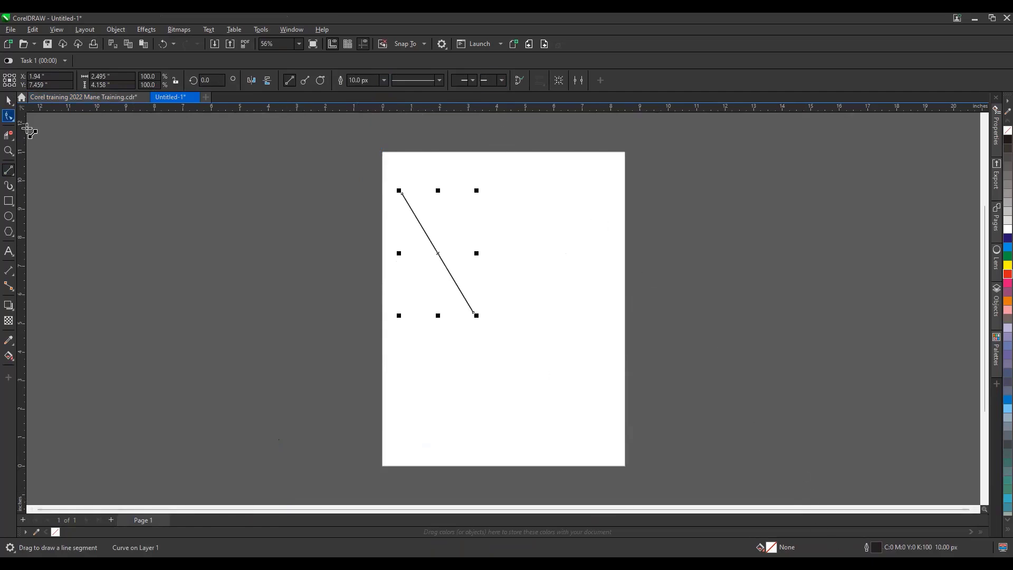
Step: Draw a Freehand curve about 3.49 by 4.84 inches on the page beside the diagonal line
{"action": "left_click", "coordinate": [9, 174]}
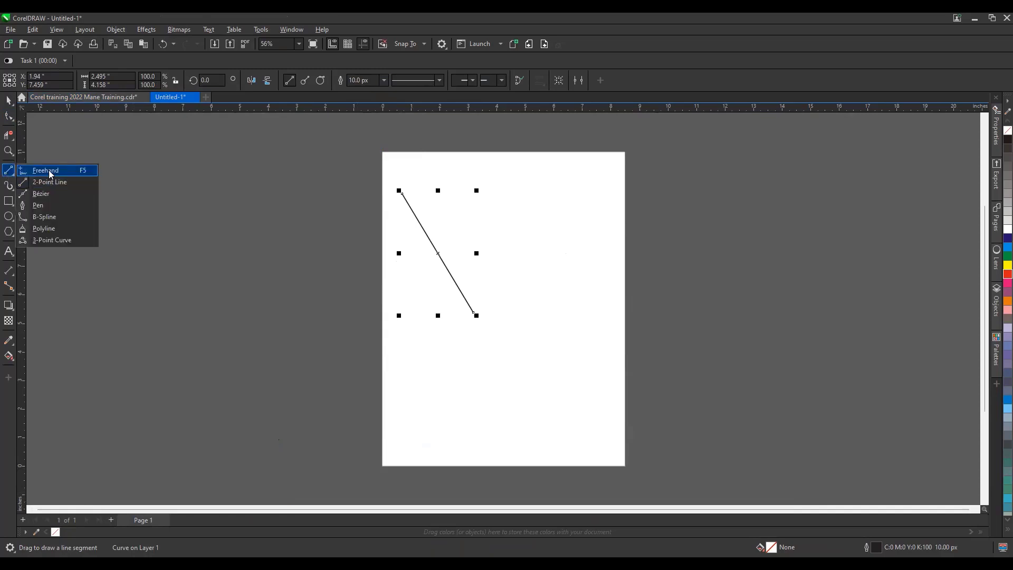
{"action": "left_click", "coordinate": [54, 167]}
{"action": "left_click_drag", "start_coordinate": [513, 213], "coordinate": [610, 352]}
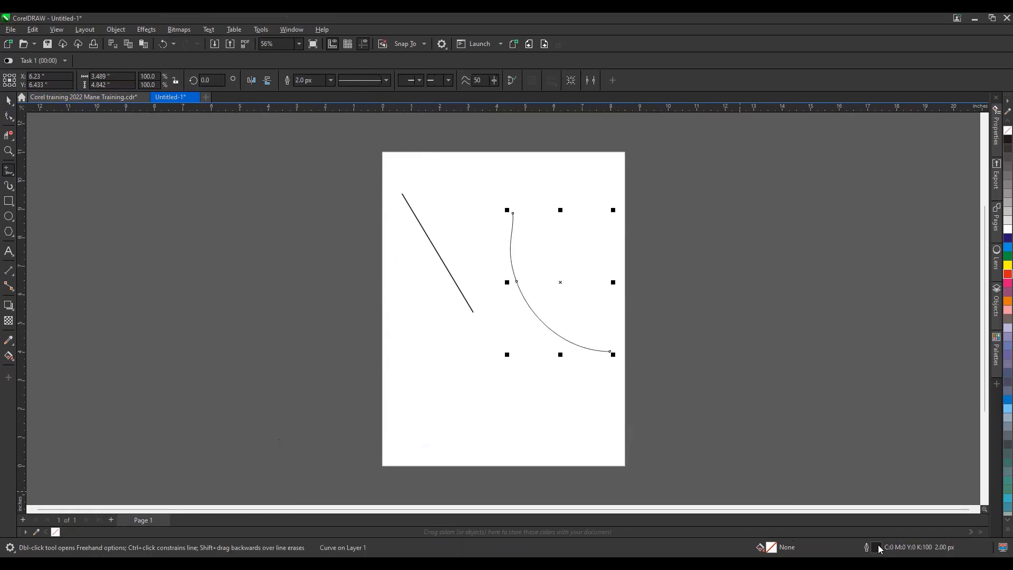
{"action": "right_click", "coordinate": [879, 548]}
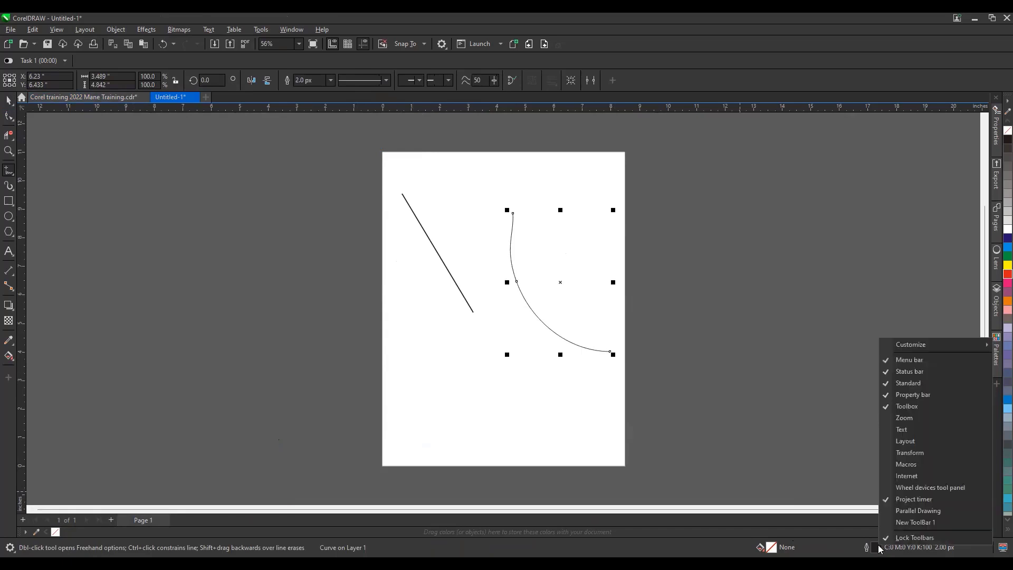
Step: Draw a straight Freehand line about 7.27 inches long in the empty area beside the Letter page
{"action": "left_click", "coordinate": [849, 293]}
{"action": "left_click", "coordinate": [643, 284]}
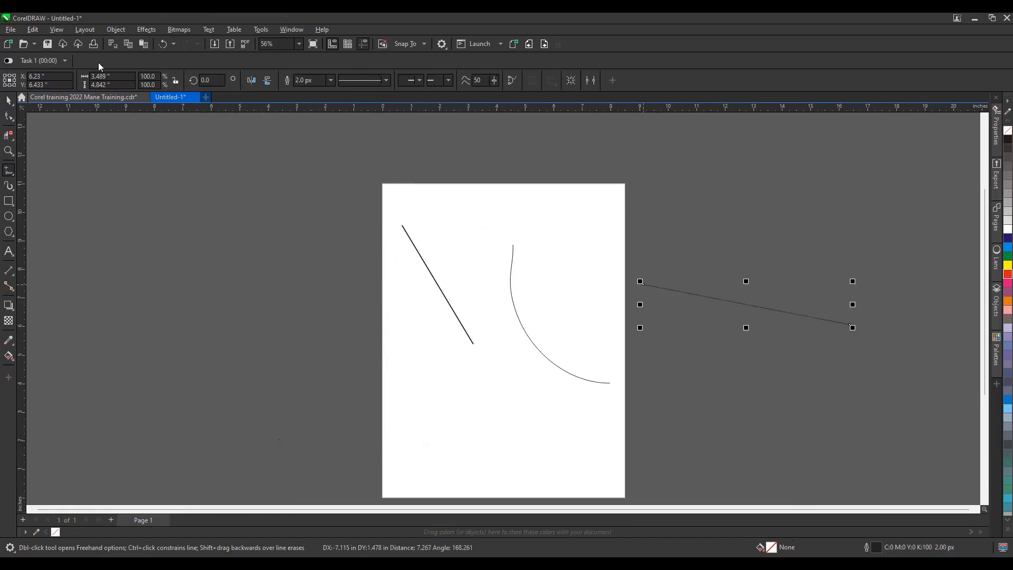
Step: Return to the Corel training 2022 Mane Training document and go to page 9, Important Tools in CorelDRAW
{"action": "left_click", "coordinate": [91, 97]}
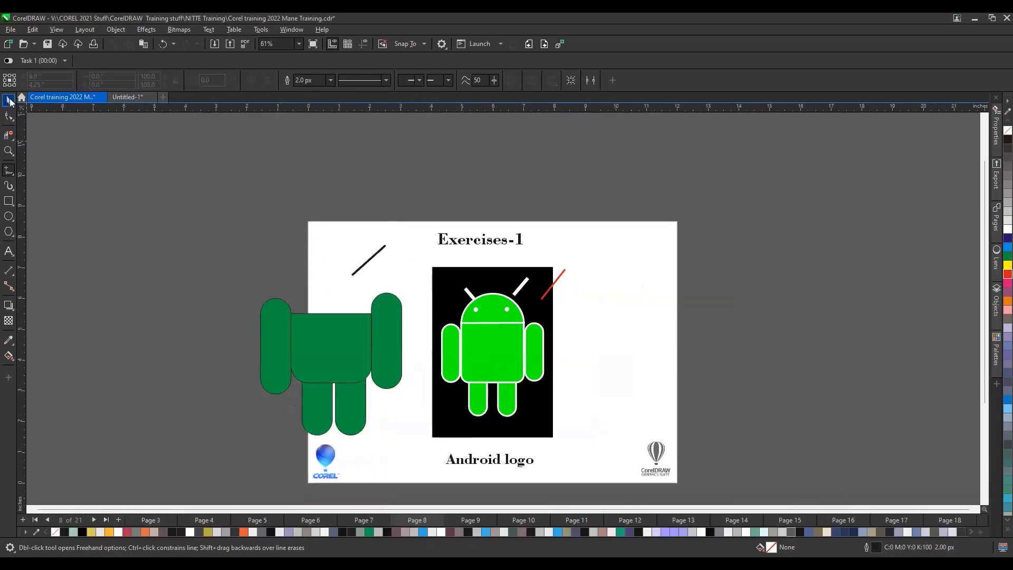
{"action": "left_click", "coordinate": [9, 101]}
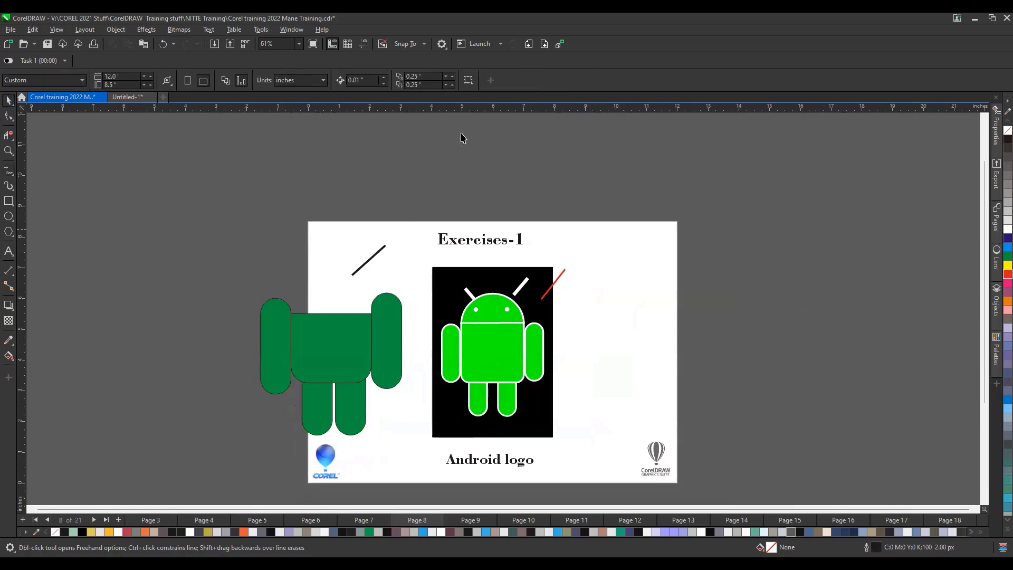
{"action": "left_click", "coordinate": [544, 45]}
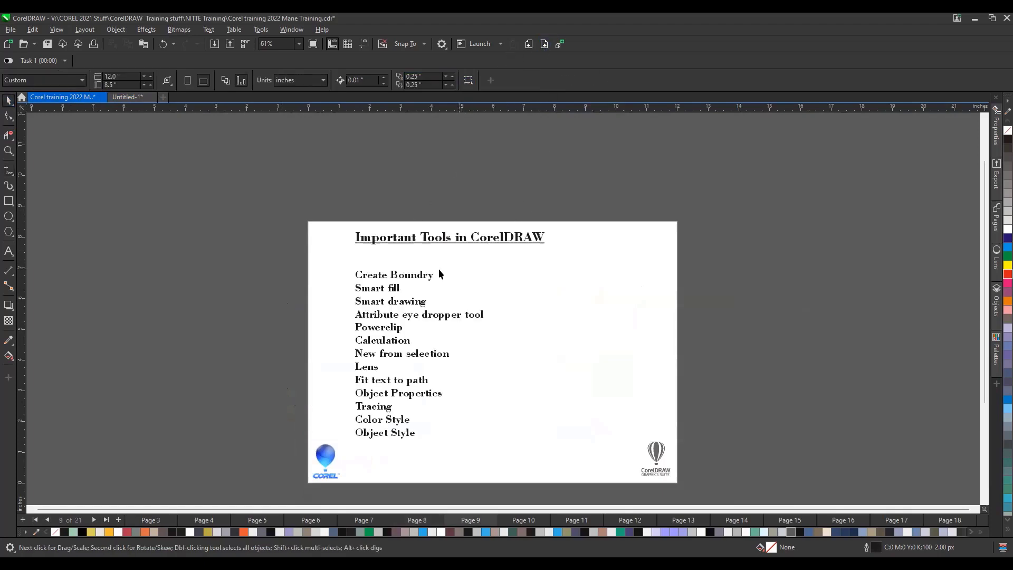
Step: Sketch a rough closed round shape beside the list of tools with the Smart Drawing tool
{"action": "scroll", "coordinate": [438, 283], "scroll_direction": "up", "scroll_amount": 1}
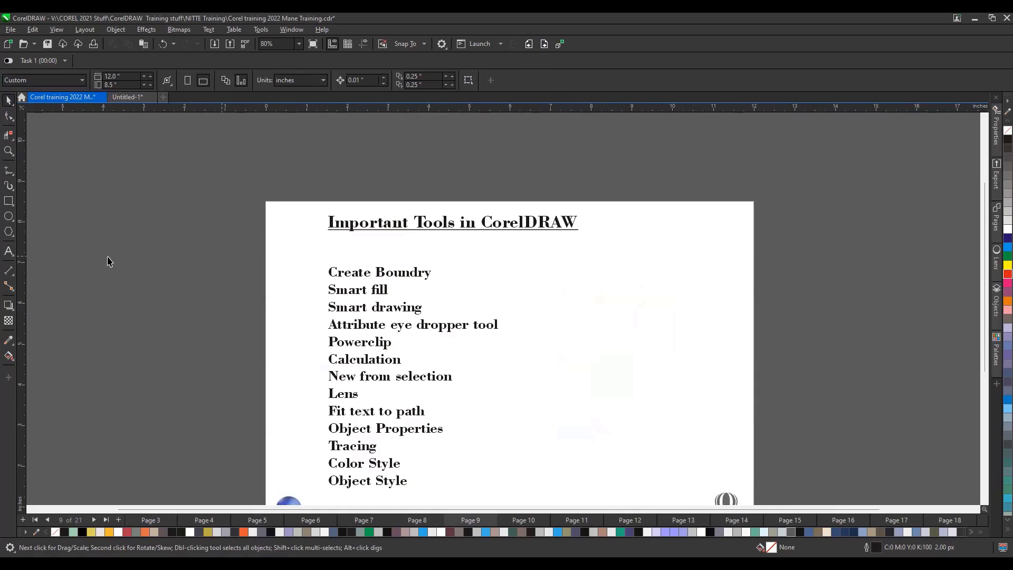
{"action": "left_click", "coordinate": [13, 174]}
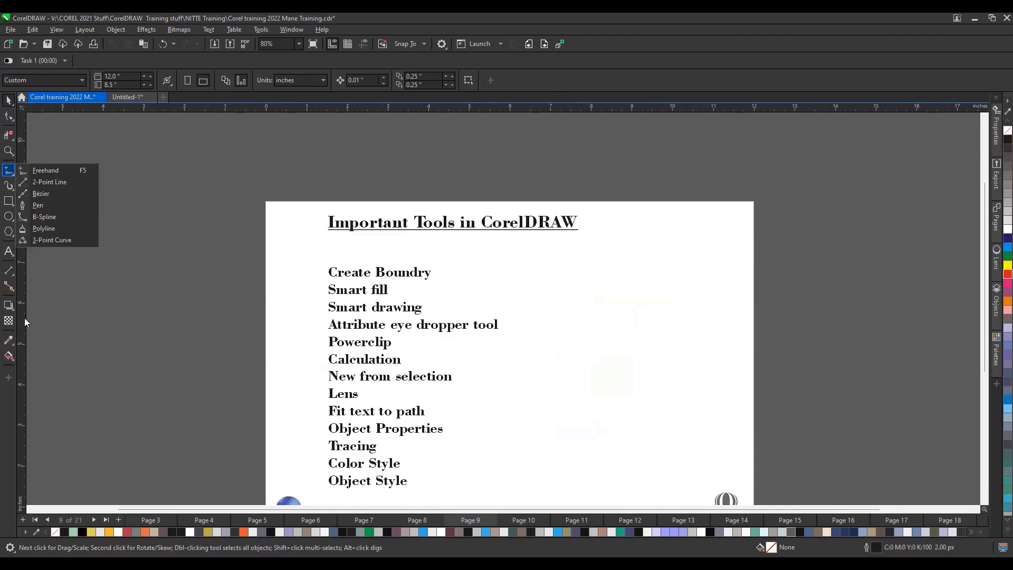
{"action": "left_click", "coordinate": [12, 358]}
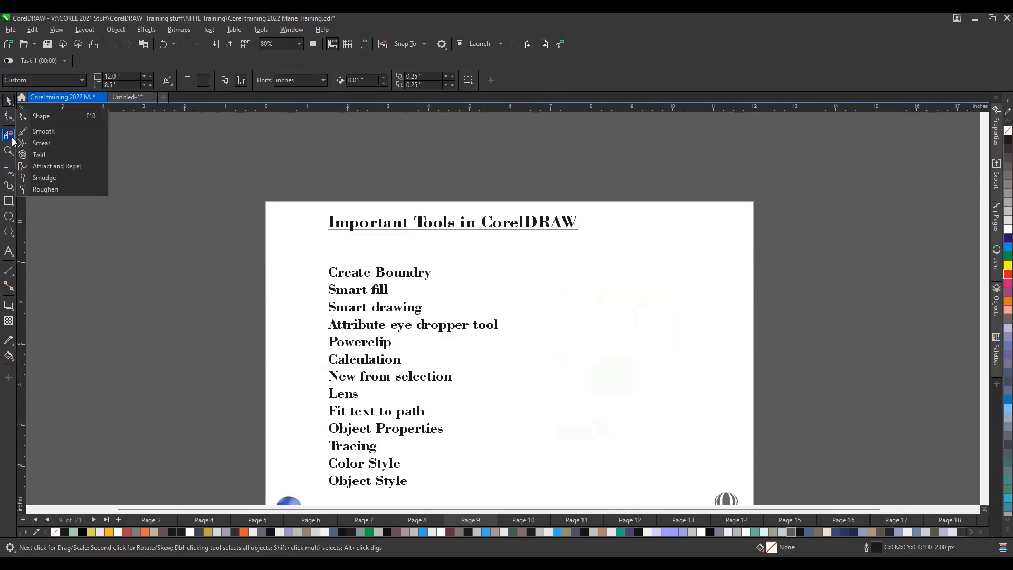
{"action": "mouse_move", "coordinate": [9, 171]}
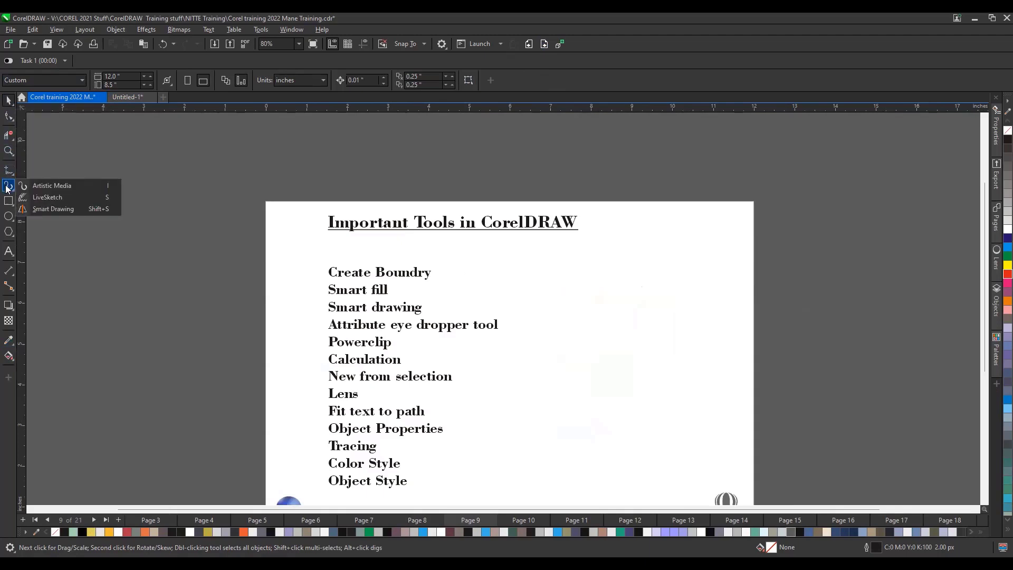
{"action": "left_click", "coordinate": [49, 208]}
{"action": "mouse_move", "coordinate": [644, 274]}
{"action": "left_mouse_down"}
{"action": "mouse_move", "coordinate": [600, 297]}
{"action": "mouse_move", "coordinate": [602, 320]}
{"action": "mouse_move", "coordinate": [614, 343]}
{"action": "mouse_move", "coordinate": [643, 351]}
{"action": "mouse_move", "coordinate": [677, 337]}
{"action": "mouse_move", "coordinate": [693, 304]}
{"action": "mouse_move", "coordinate": [653, 274]}
{"action": "left_mouse_up"}
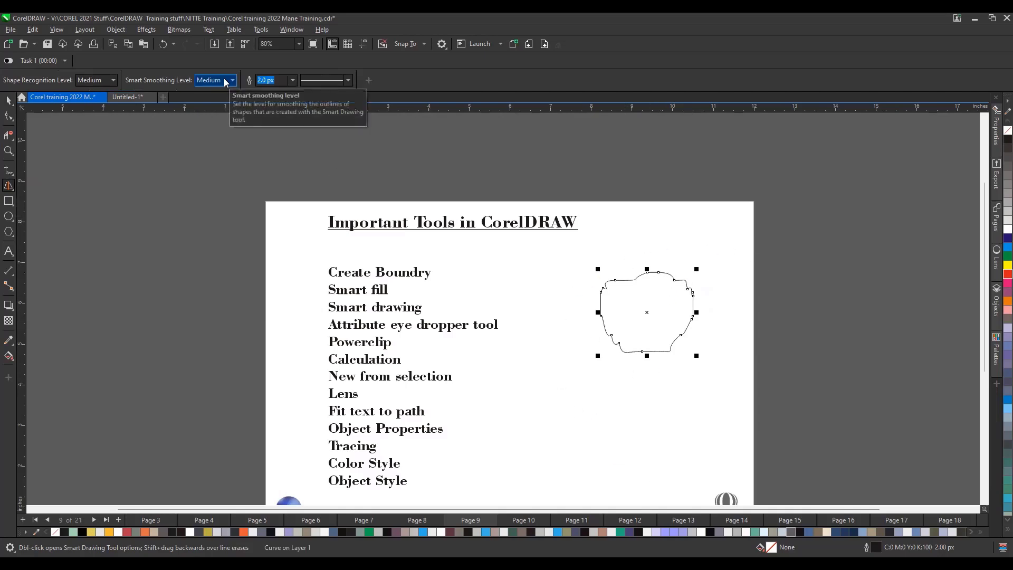
Step: Set the shape recognition and smart smoothing levels to High and sketch a circle below the rough shape
{"action": "left_click", "coordinate": [97, 80]}
{"action": "left_click", "coordinate": [84, 123]}
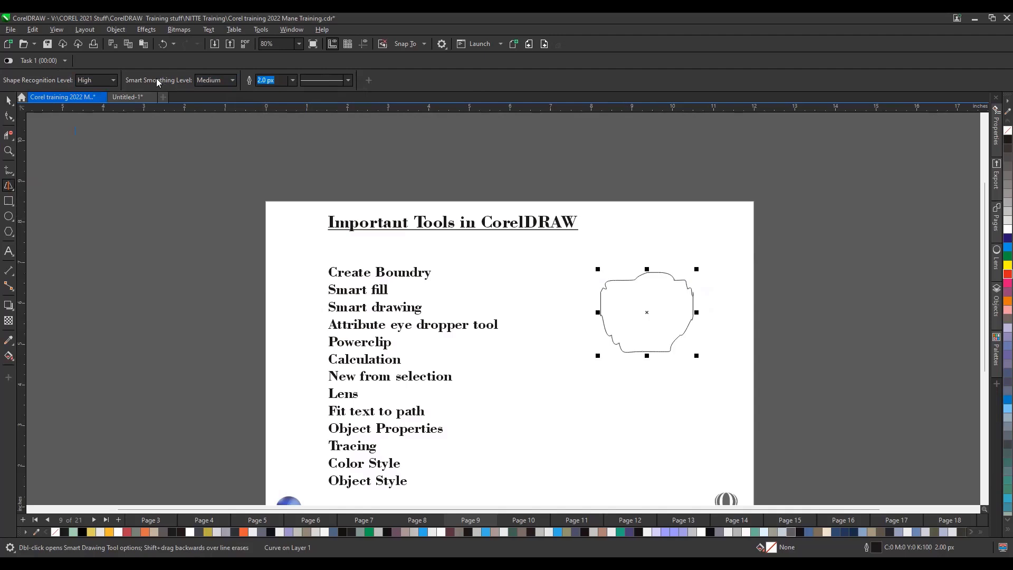
{"action": "left_click", "coordinate": [206, 81]}
{"action": "left_click", "coordinate": [210, 115]}
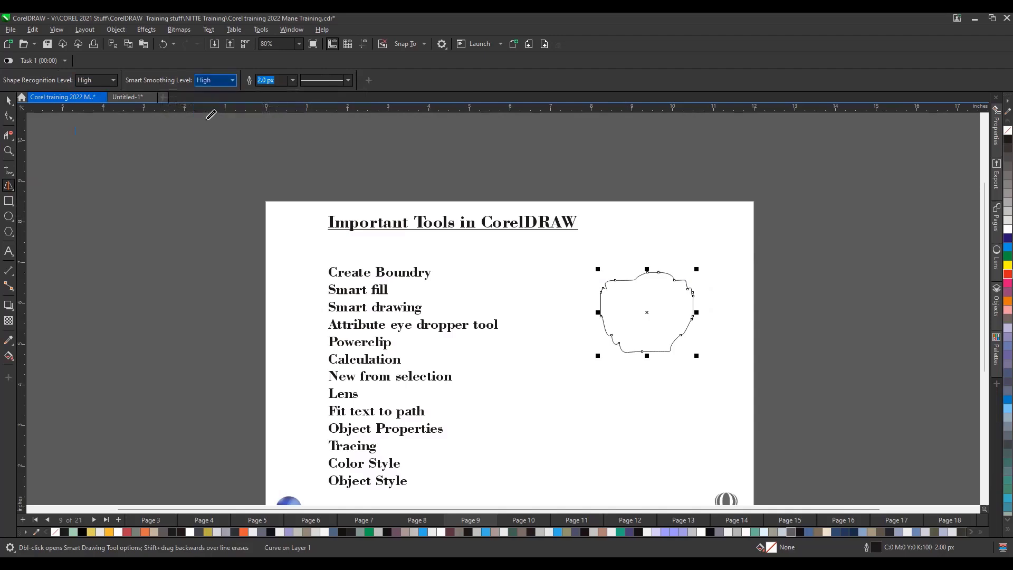
{"action": "mouse_move", "coordinate": [590, 383]}
{"action": "left_mouse_down"}
{"action": "mouse_move", "coordinate": [561, 452]}
{"action": "mouse_move", "coordinate": [580, 478]}
{"action": "mouse_move", "coordinate": [635, 486]}
{"action": "mouse_move", "coordinate": [676, 438]}
{"action": "mouse_move", "coordinate": [661, 399]}
{"action": "mouse_move", "coordinate": [630, 383]}
{"action": "mouse_move", "coordinate": [594, 383]}
{"action": "left_mouse_up"}
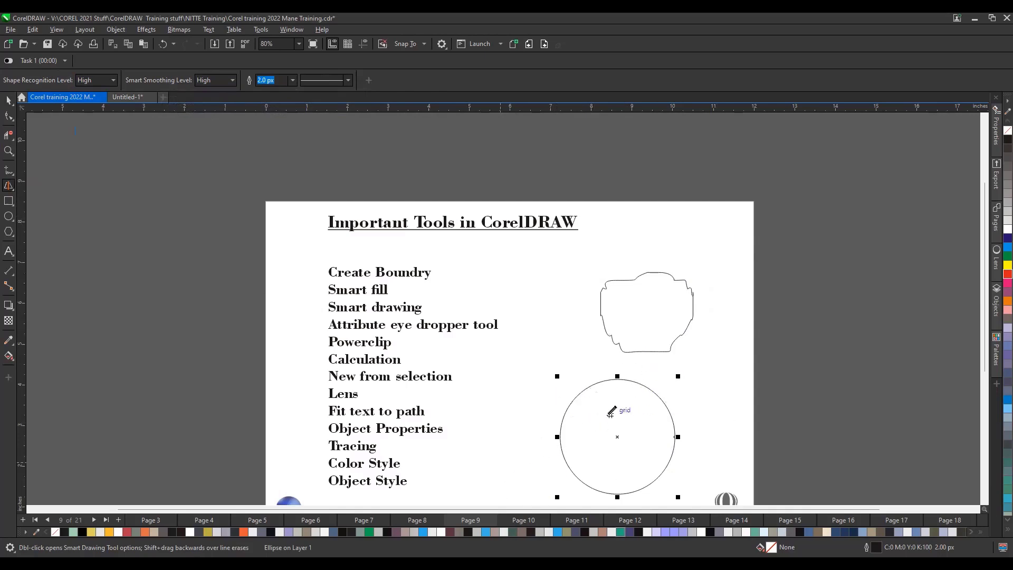
Step: Sketch a staircase line about 5.15 by 4.78 inches and a triangle about 5.1 by 2.55 inches beside the page with Smart Drawing
{"action": "scroll", "coordinate": [351, 324], "scroll_direction": "down", "scroll_amount": 2}
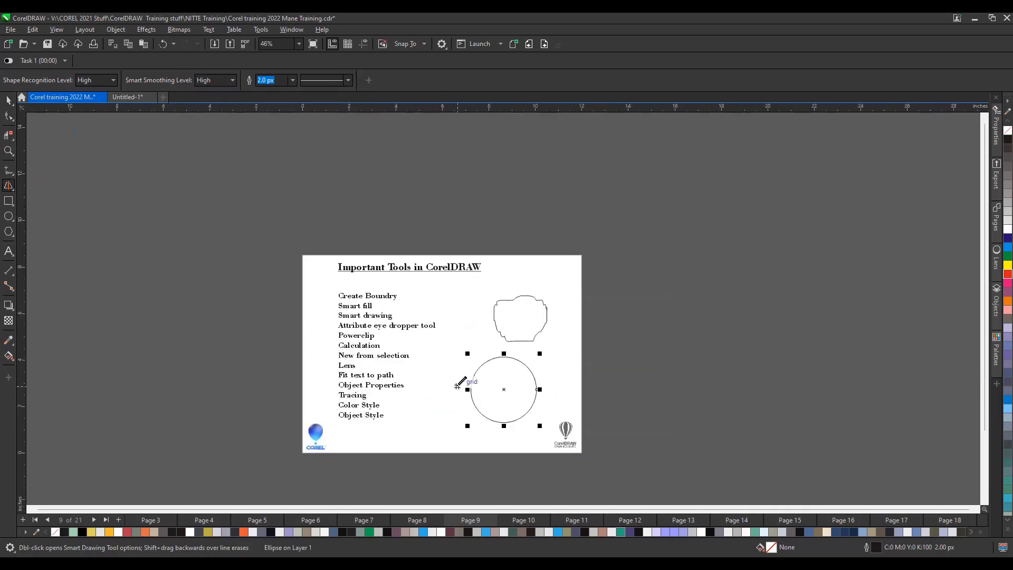
{"action": "mouse_move", "coordinate": [582, 382]}
{"action": "left_mouse_down"}
{"action": "mouse_move", "coordinate": [601, 363]}
{"action": "mouse_move", "coordinate": [601, 339]}
{"action": "mouse_move", "coordinate": [632, 340]}
{"action": "mouse_move", "coordinate": [632, 316]}
{"action": "mouse_move", "coordinate": [651, 318]}
{"action": "mouse_move", "coordinate": [654, 292]}
{"action": "mouse_move", "coordinate": [677, 295]}
{"action": "mouse_move", "coordinate": [676, 277]}
{"action": "mouse_move", "coordinate": [707, 265]}
{"action": "left_mouse_up"}
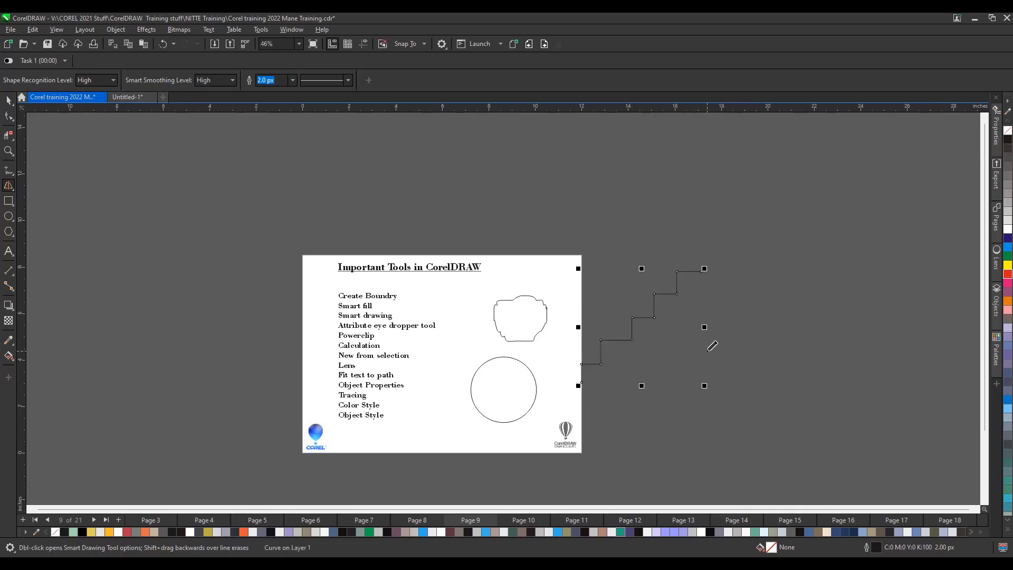
{"action": "scroll", "coordinate": [744, 378], "scroll_direction": "up", "scroll_amount": 2}
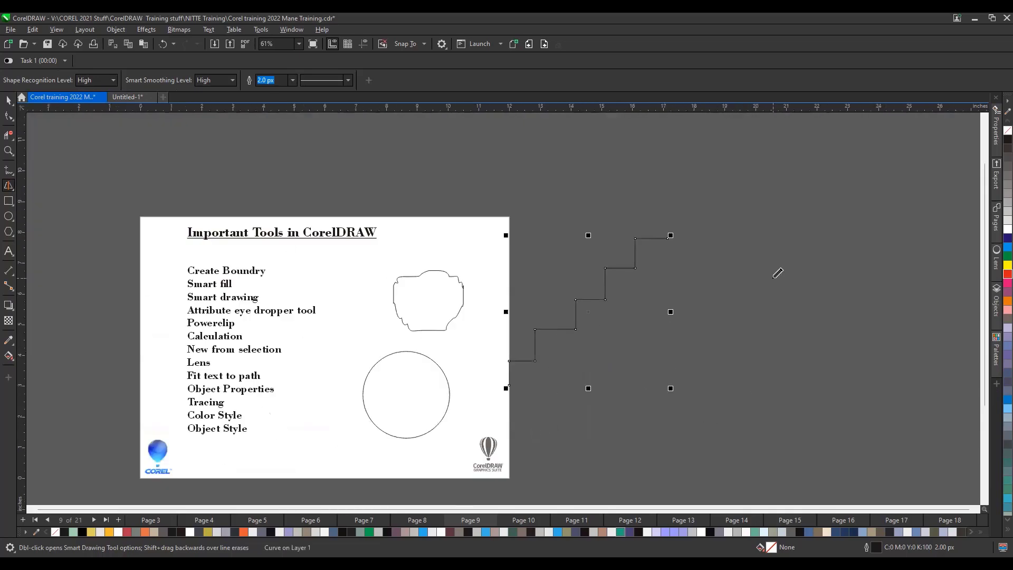
{"action": "mouse_move", "coordinate": [804, 245]}
{"action": "left_mouse_down"}
{"action": "mouse_move", "coordinate": [729, 336]}
{"action": "mouse_move", "coordinate": [886, 312]}
{"action": "mouse_move", "coordinate": [806, 247]}
{"action": "left_mouse_up"}
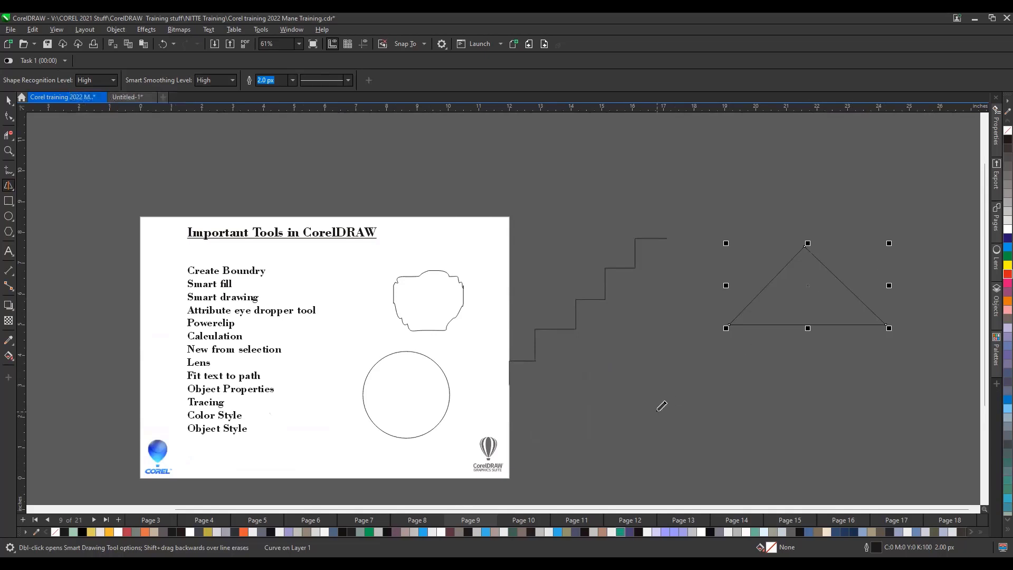
Step: Delete the rough closed shape, the staircase line and the triangle, keeping only the circle
{"action": "left_click", "coordinate": [9, 102]}
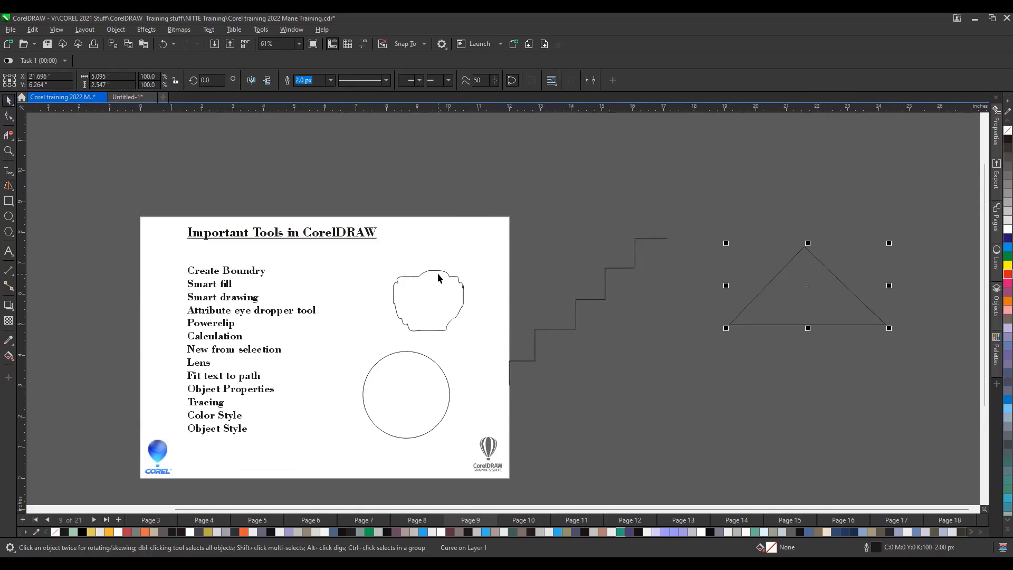
{"action": "left_click", "coordinate": [439, 278]}
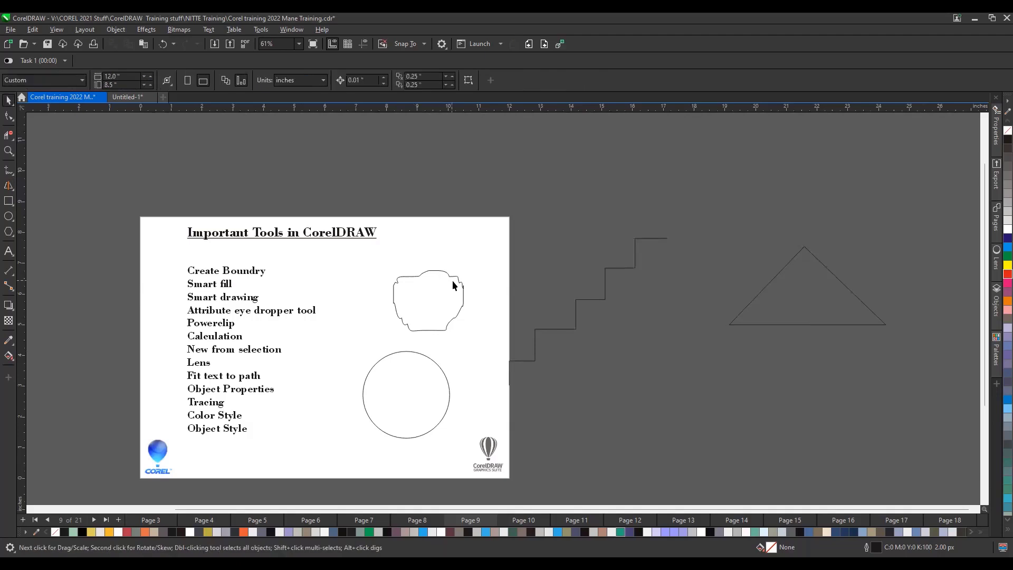
{"action": "left_click", "coordinate": [463, 288]}
{"action": "key", "text": "Delete"}
{"action": "left_click", "coordinate": [593, 301]}
{"action": "key", "text": "Delete"}
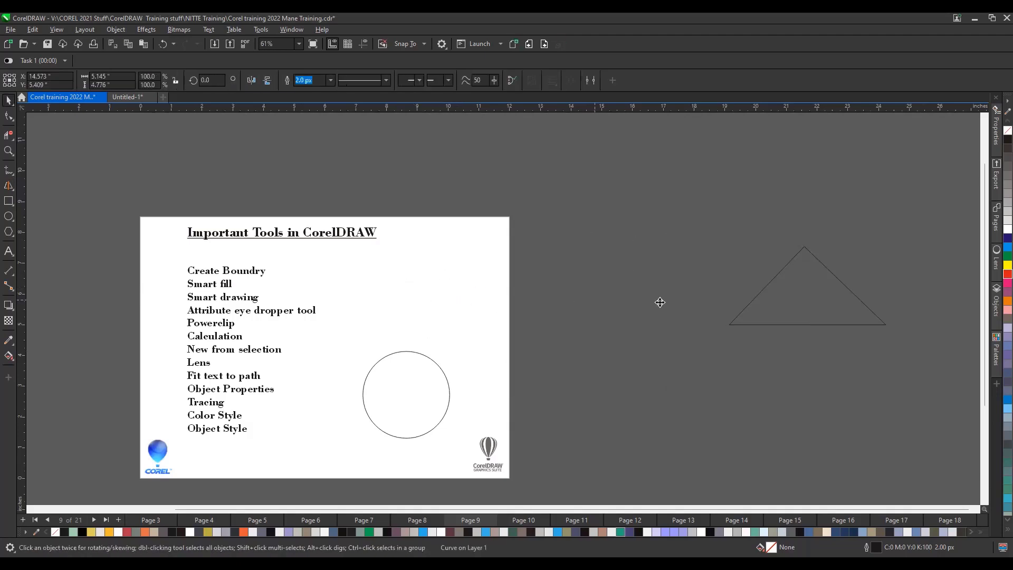
{"action": "left_click", "coordinate": [748, 324]}
{"action": "key", "text": "Delete"}
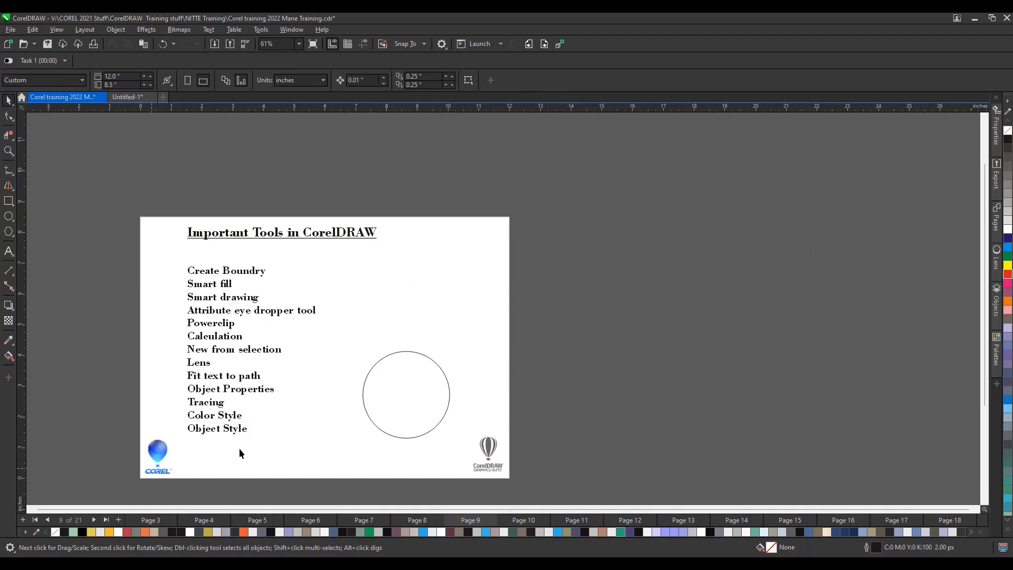
Step: Sample the blue of the Corel balloon logo with the Color Eyedropper and fill the circle with it
{"action": "scroll", "coordinate": [152, 455], "scroll_direction": "up", "scroll_amount": 2}
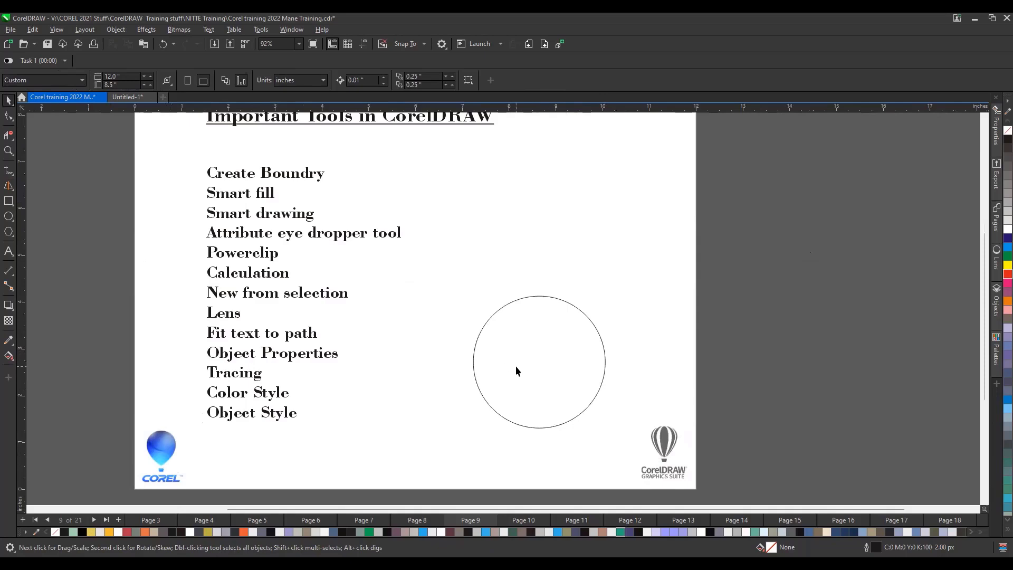
{"action": "left_click", "coordinate": [8, 341]}
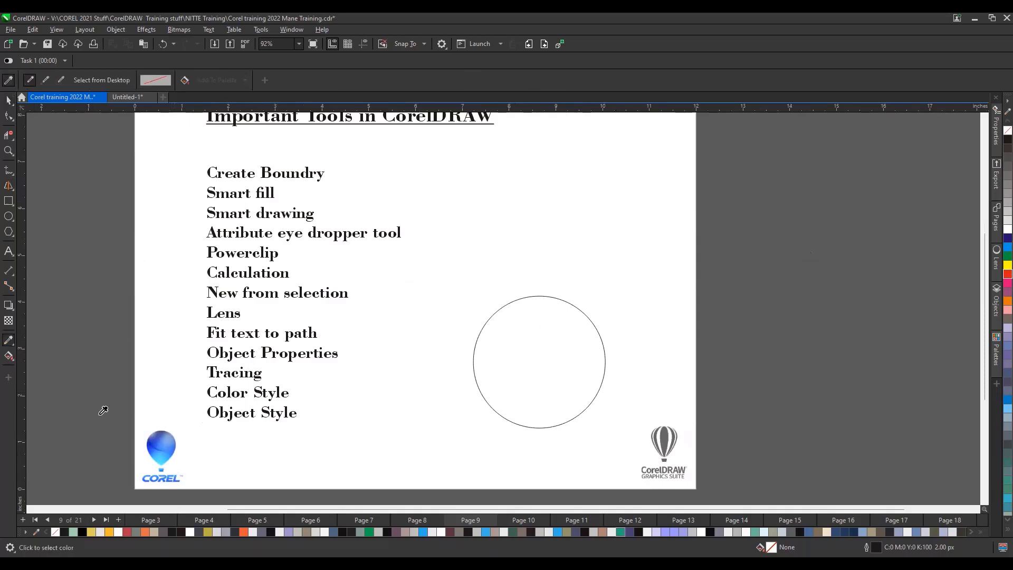
{"action": "left_click", "coordinate": [157, 441]}
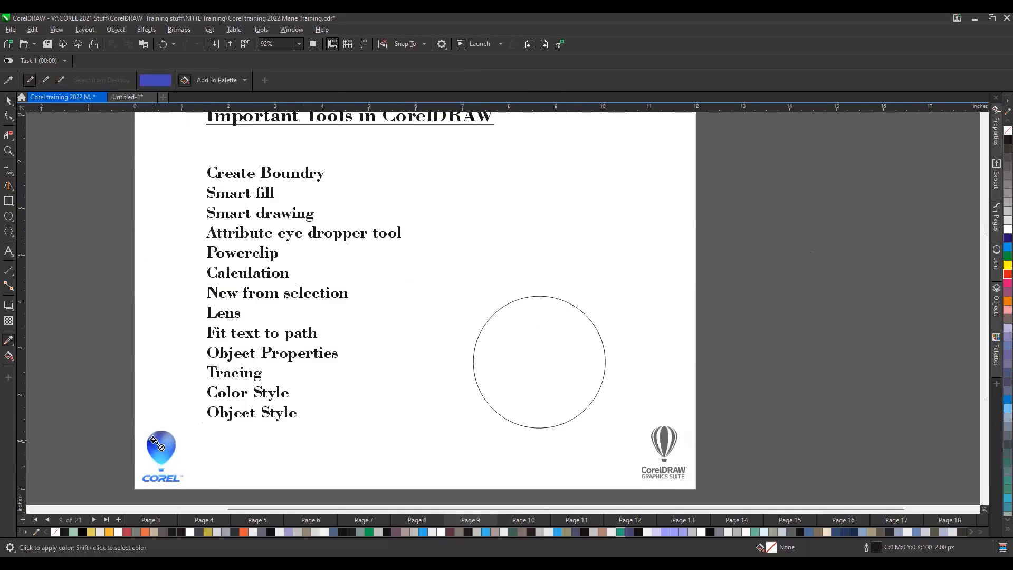
{"action": "left_click", "coordinate": [518, 362]}
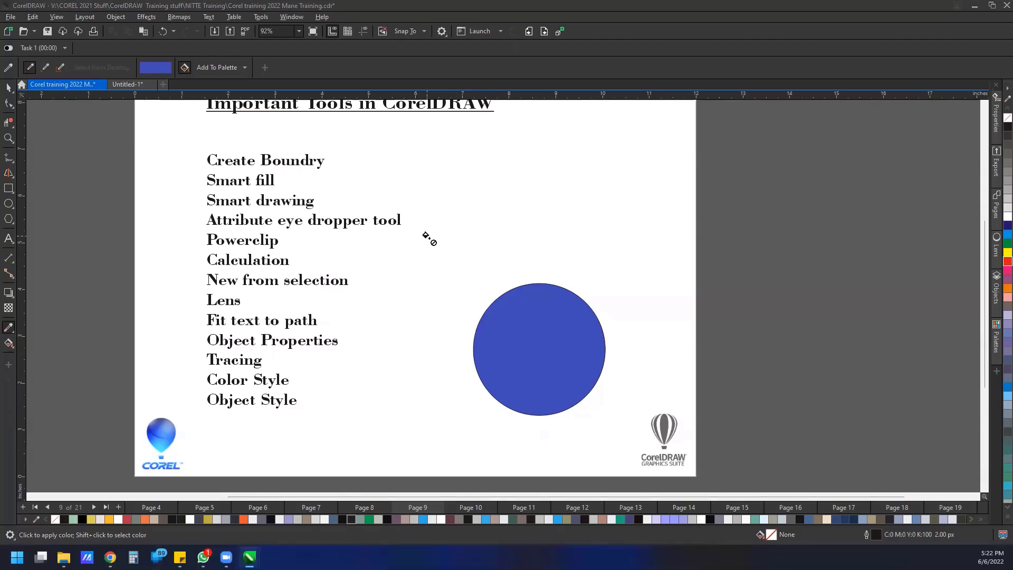
Step: Snap the CorelDRAW window to the right half of the screen and dismiss the window suggestions to expose the desktop
{"action": "left_click", "coordinate": [579, 3]}
{"action": "key", "text": "super+Right"}
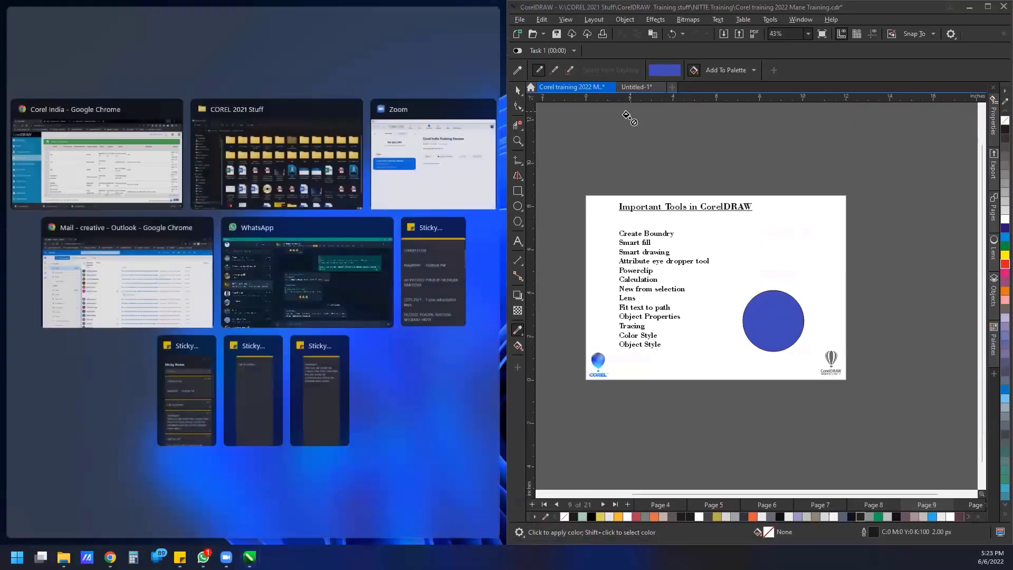
{"action": "left_click", "coordinate": [414, 65]}
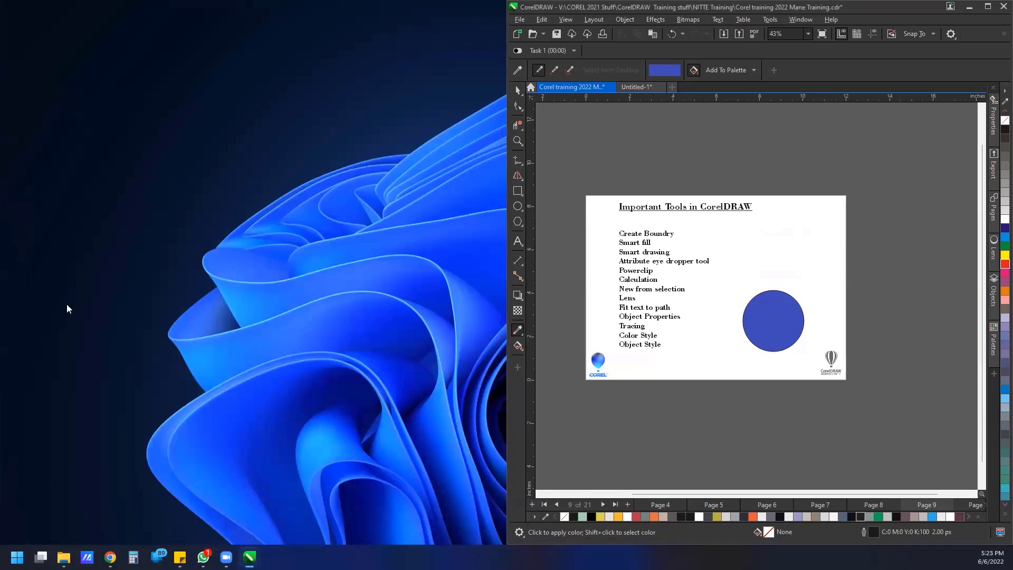
Step: Sample the yellow of the Sticky Notes taskbar icon from the desktop with the Color Eyedropper and fill the circle with it
{"action": "left_click", "coordinate": [520, 331]}
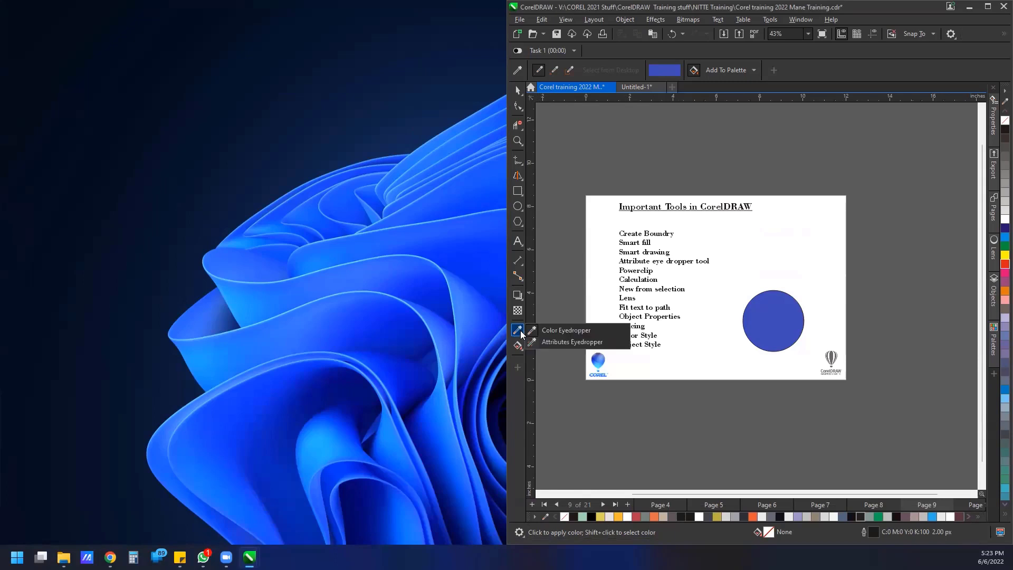
{"action": "left_click", "coordinate": [560, 331]}
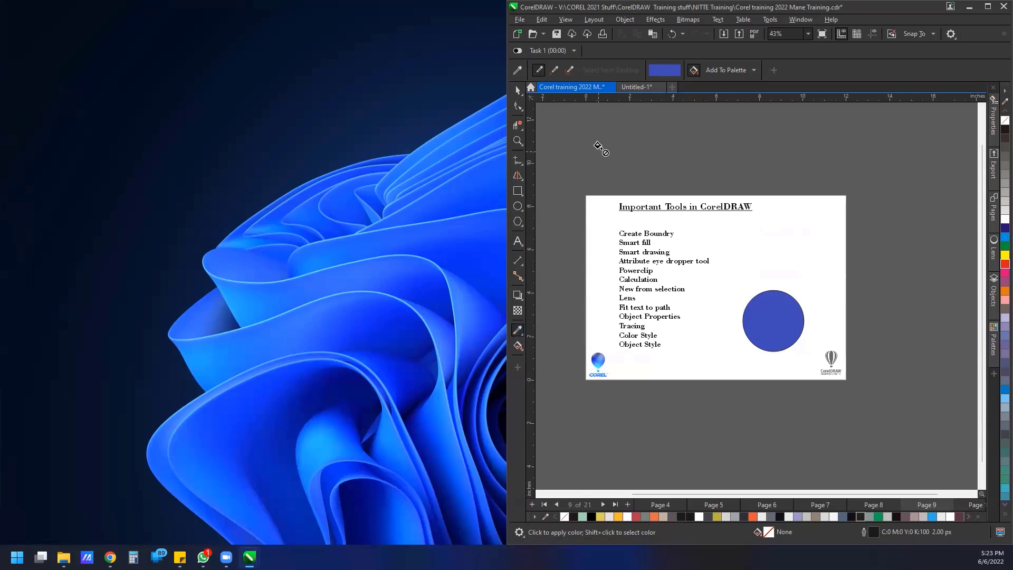
{"action": "left_click", "coordinate": [520, 333]}
{"action": "left_click", "coordinate": [559, 342]}
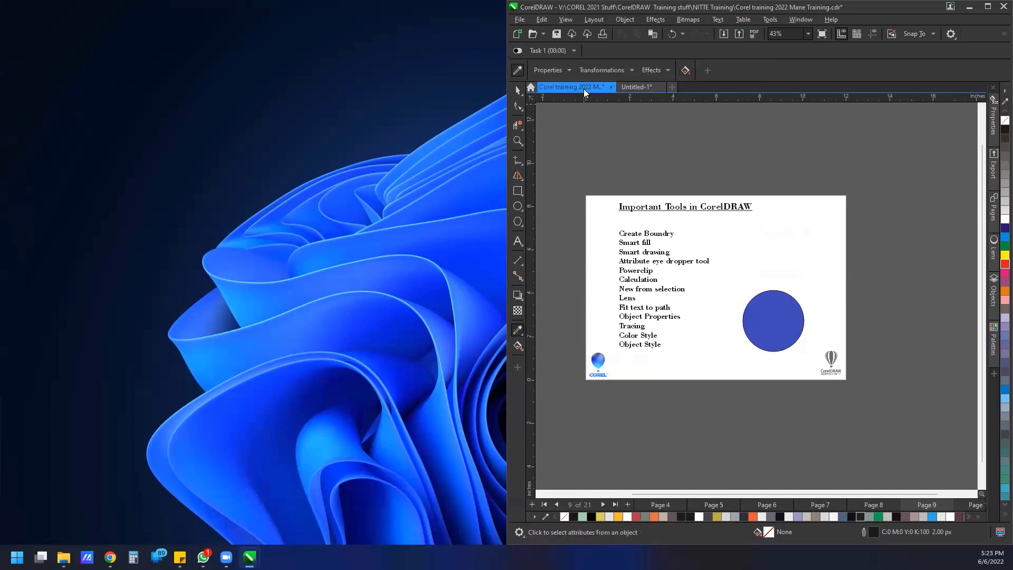
{"action": "left_click", "coordinate": [520, 332]}
{"action": "left_click", "coordinate": [547, 331]}
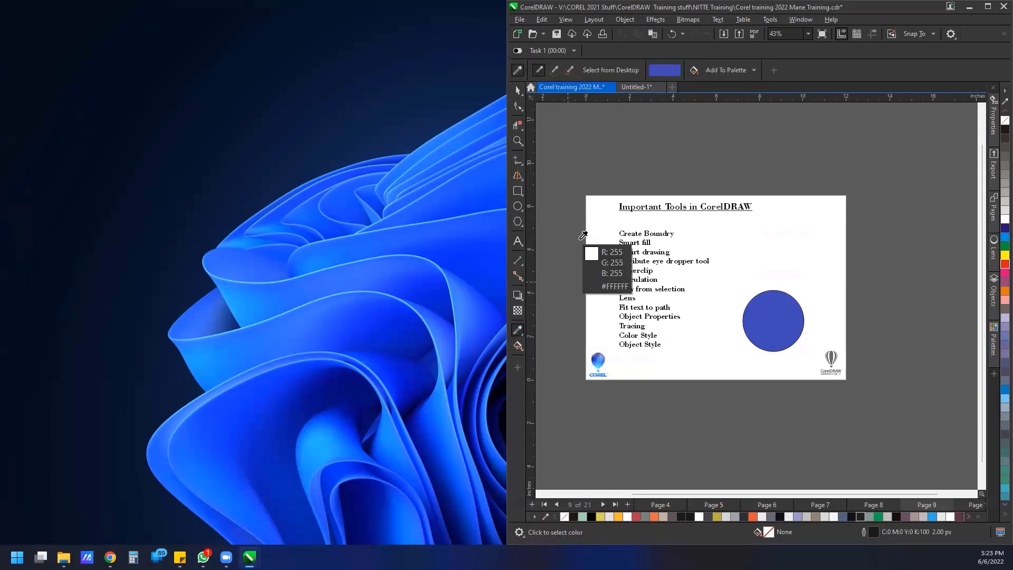
{"action": "left_click", "coordinate": [607, 70]}
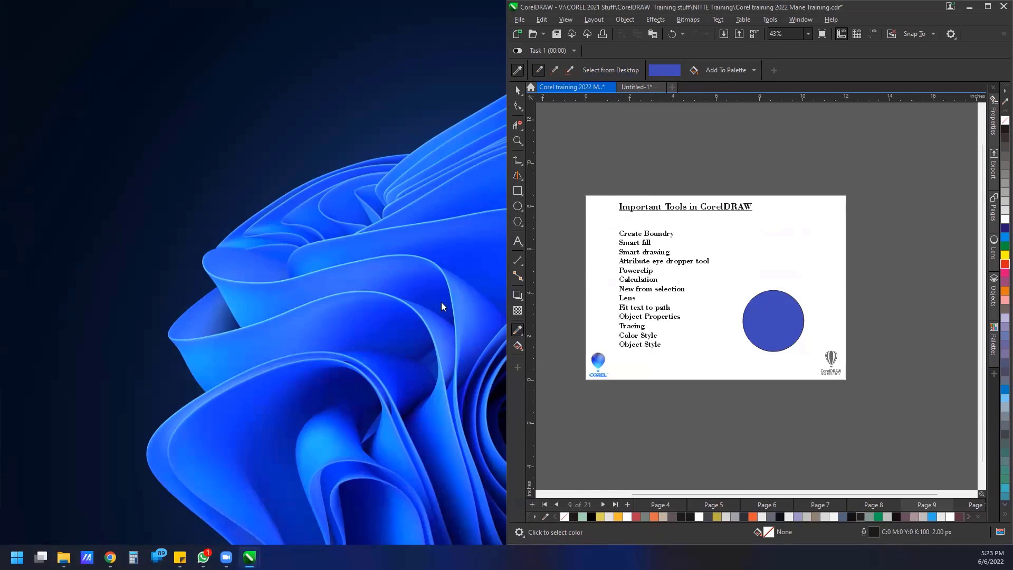
{"action": "left_click", "coordinate": [603, 69]}
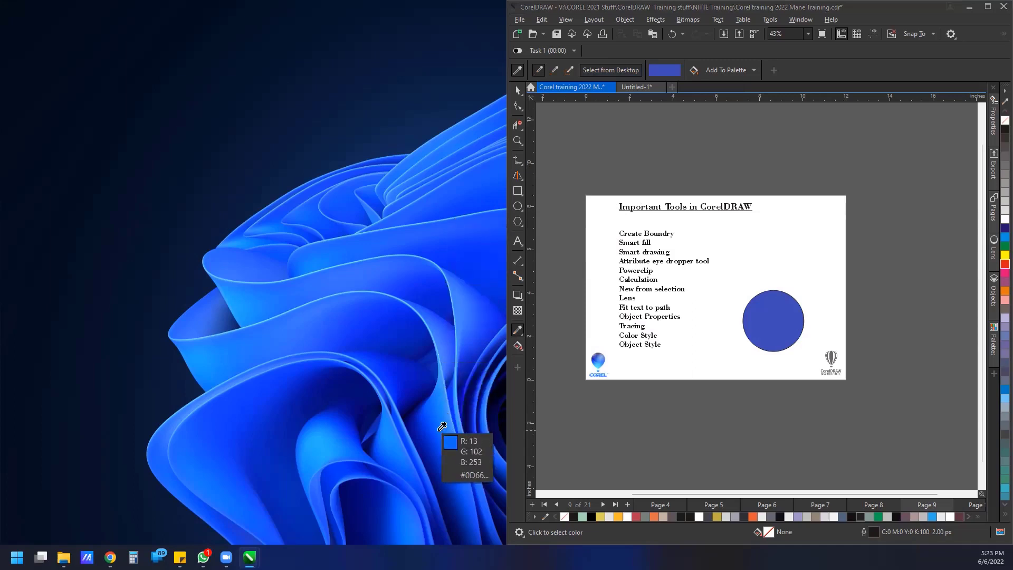
{"action": "left_click", "coordinate": [179, 554]}
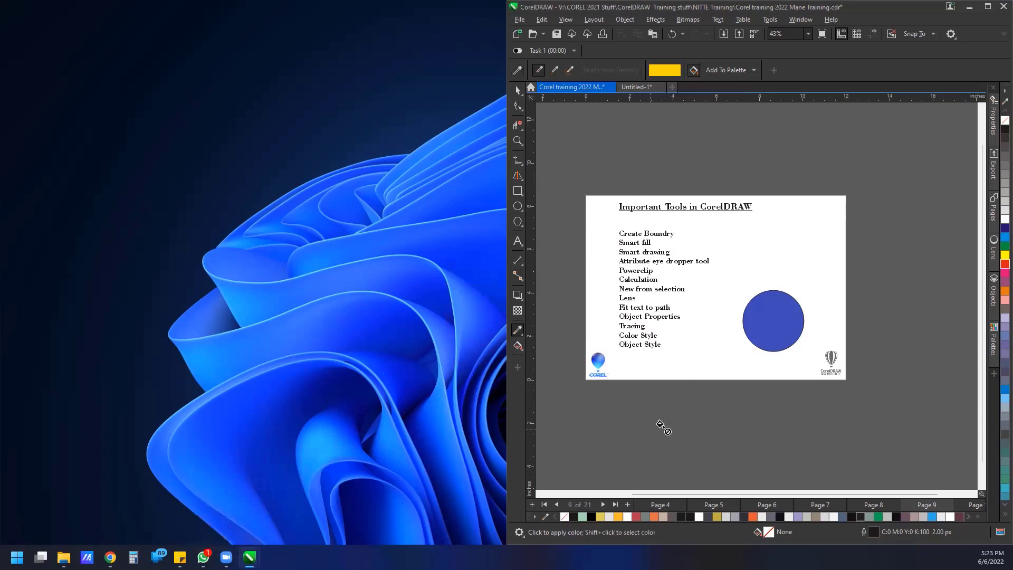
{"action": "left_click", "coordinate": [749, 316]}
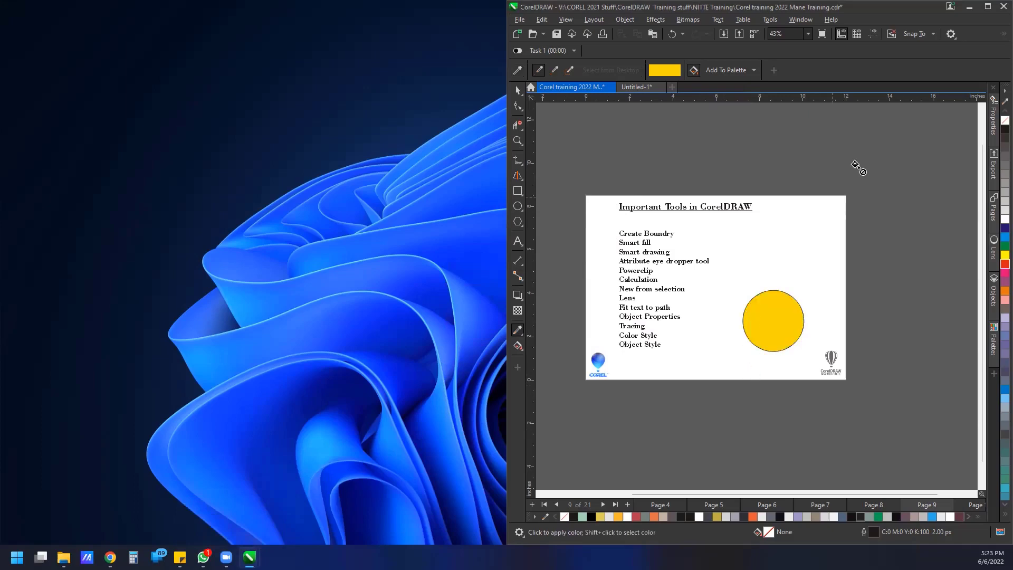
Step: Maximize the CorelDRAW window again and enlarge the view of the Important Tools page
{"action": "left_click", "coordinate": [987, 7]}
{"action": "scroll", "coordinate": [603, 226], "scroll_direction": "up", "scroll_amount": 3}
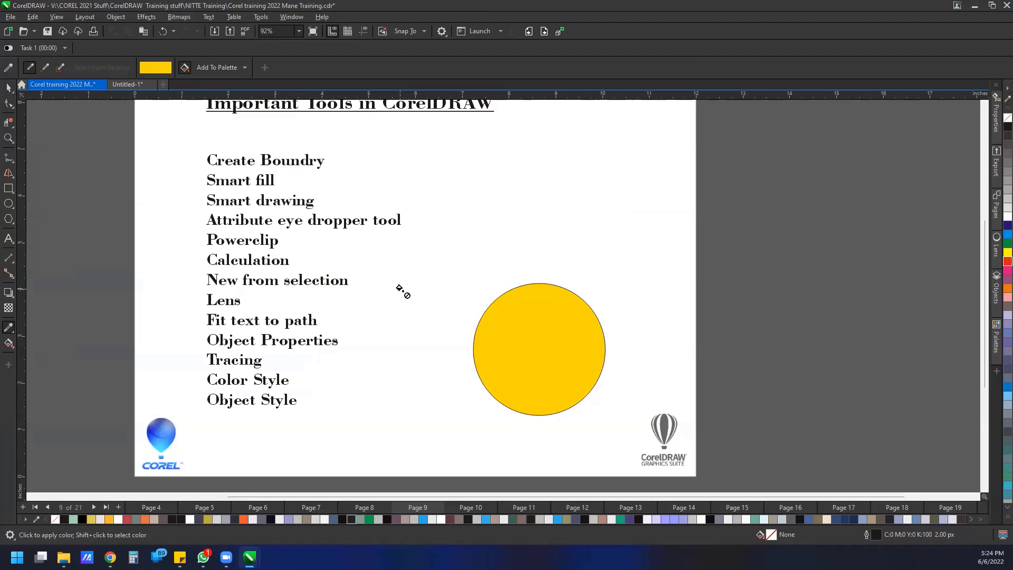
Step: Stretch the yellow circle upward and sideways into an ellipse about 4.6 inches wide and 5.8 inches high
{"action": "scroll", "coordinate": [400, 288], "scroll_direction": "down", "scroll_amount": 1}
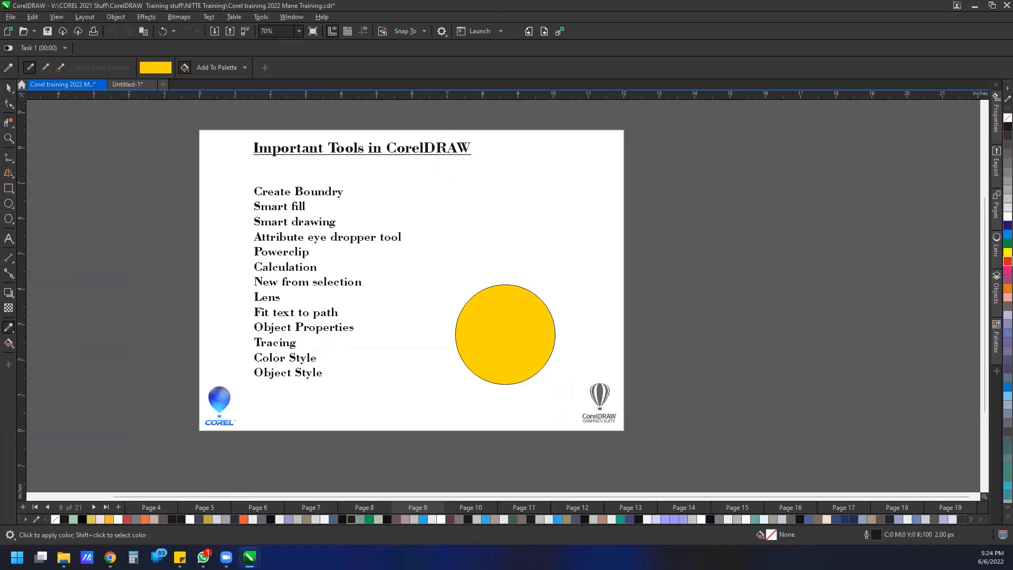
{"action": "left_click", "coordinate": [9, 87]}
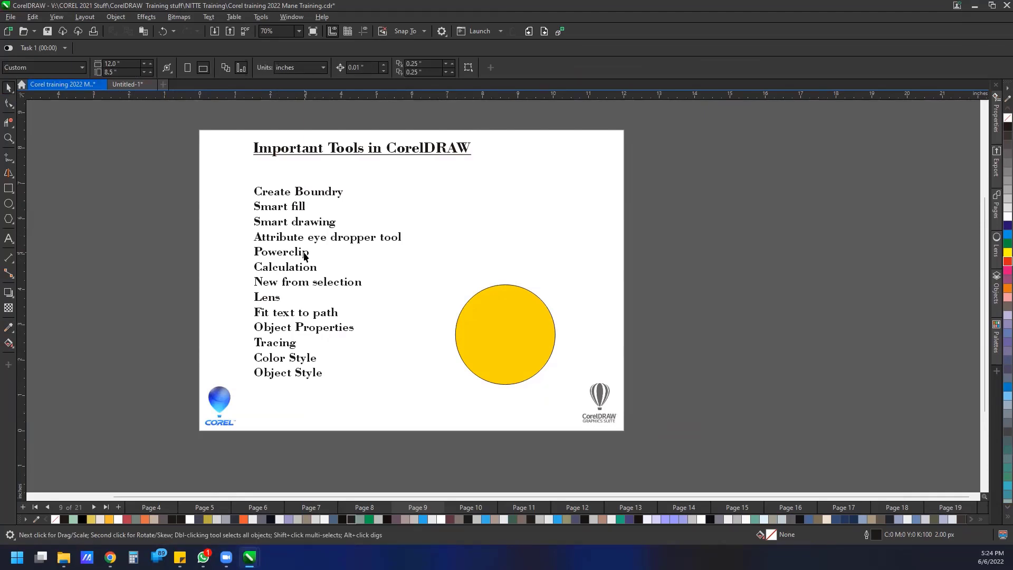
{"action": "left_click", "coordinate": [502, 317]}
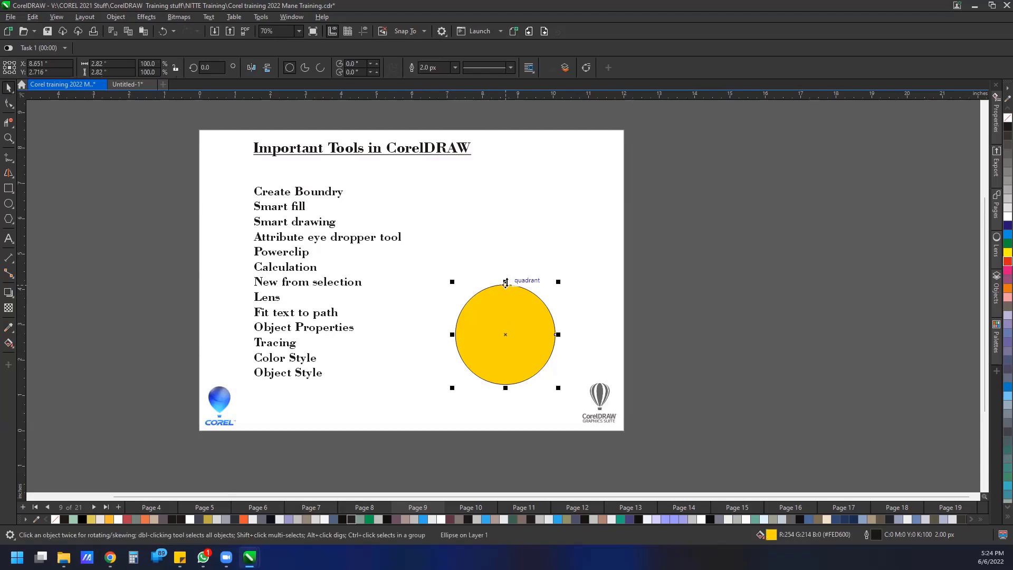
{"action": "left_click_drag", "start_coordinate": [505, 285], "coordinate": [505, 175]}
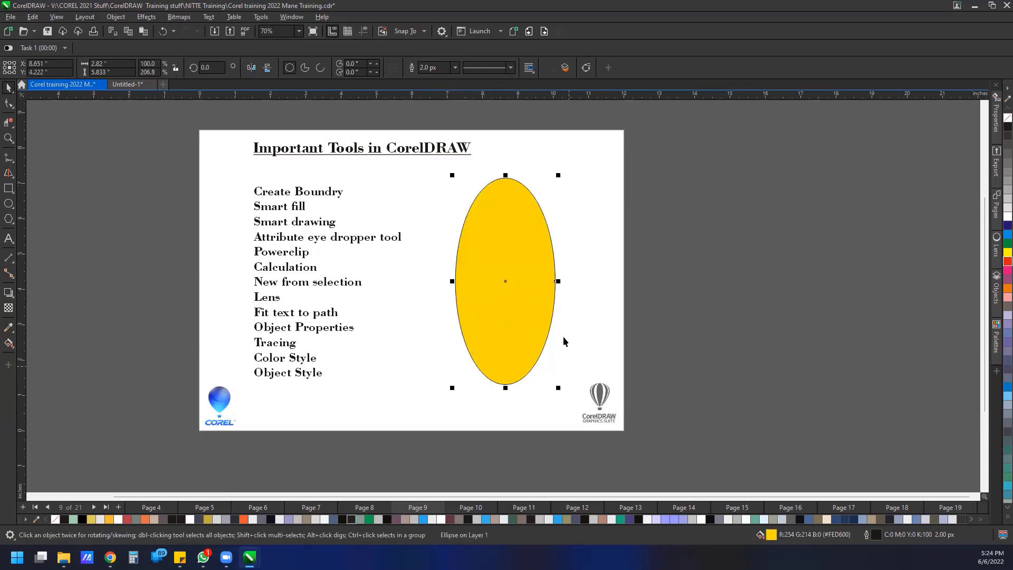
{"action": "left_click_drag", "start_coordinate": [557, 280], "coordinate": [621, 281]}
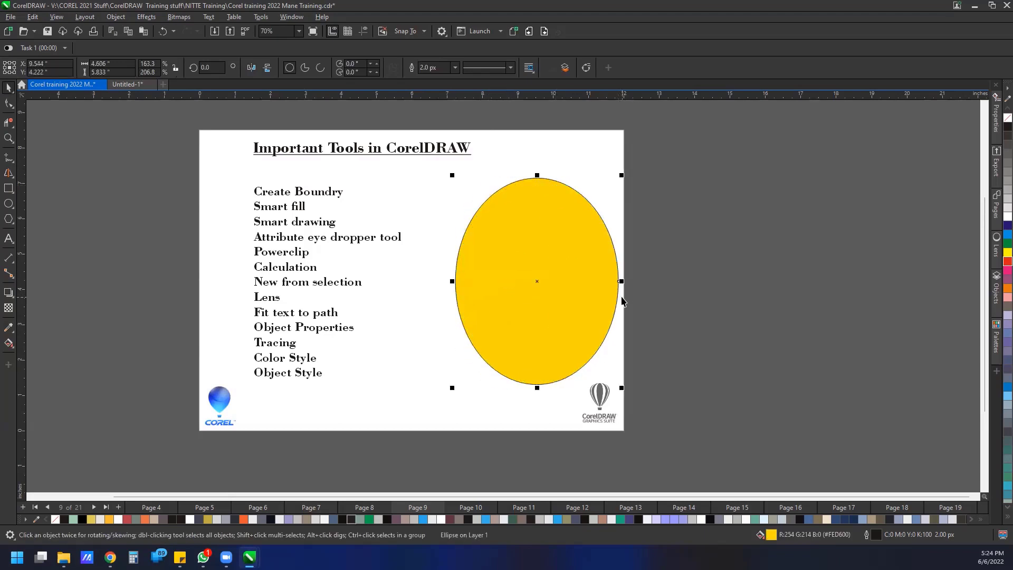
Step: Import car red.jpg from the PSP 2021 ref folder on the desktop and place it centred on the page
{"action": "right_click", "coordinate": [135, 217]}
{"action": "left_click", "coordinate": [160, 273]}
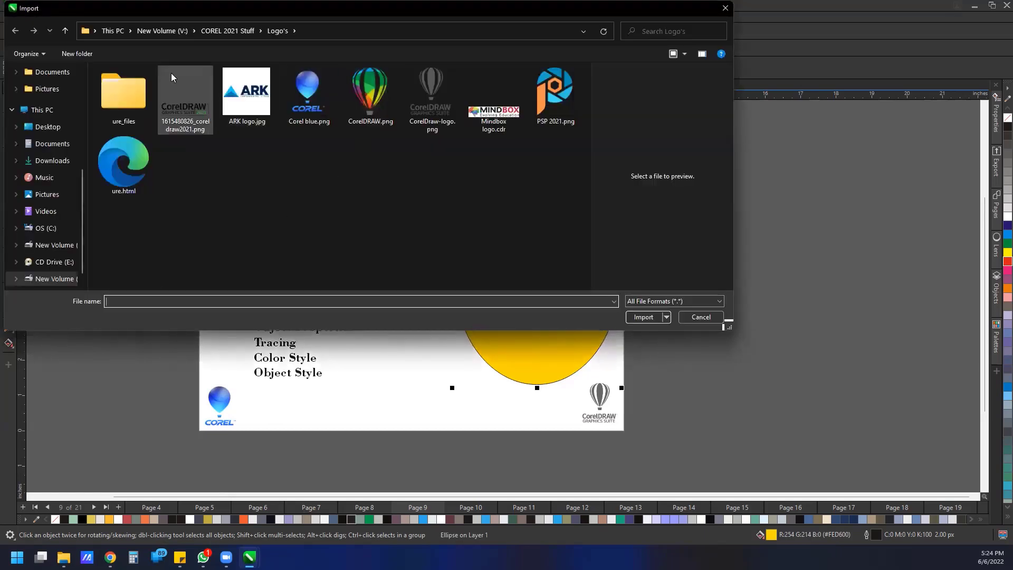
{"action": "scroll", "coordinate": [80, 181], "scroll_direction": "up", "scroll_amount": 4}
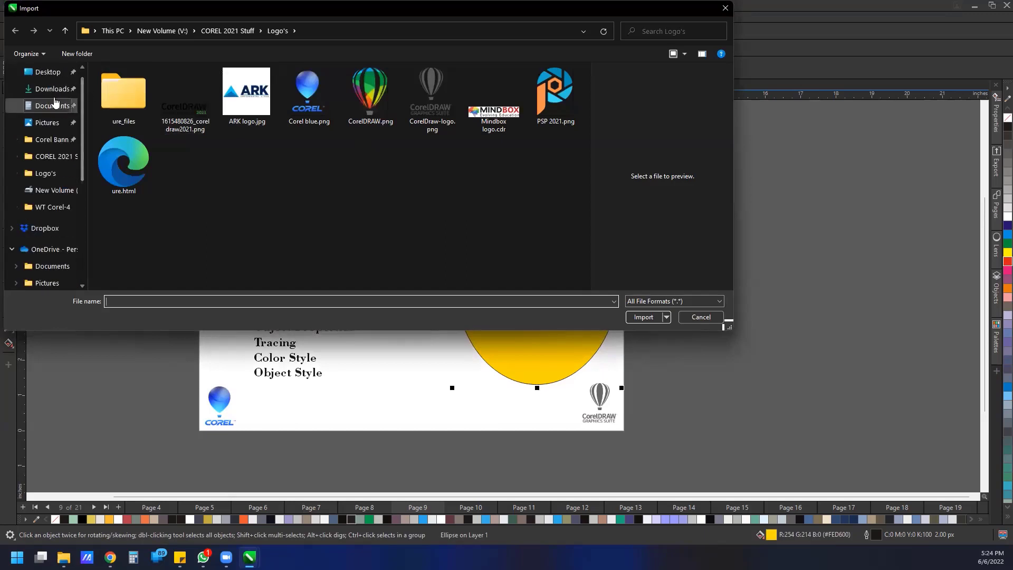
{"action": "left_click", "coordinate": [47, 71]}
{"action": "double_click", "coordinate": [139, 108]}
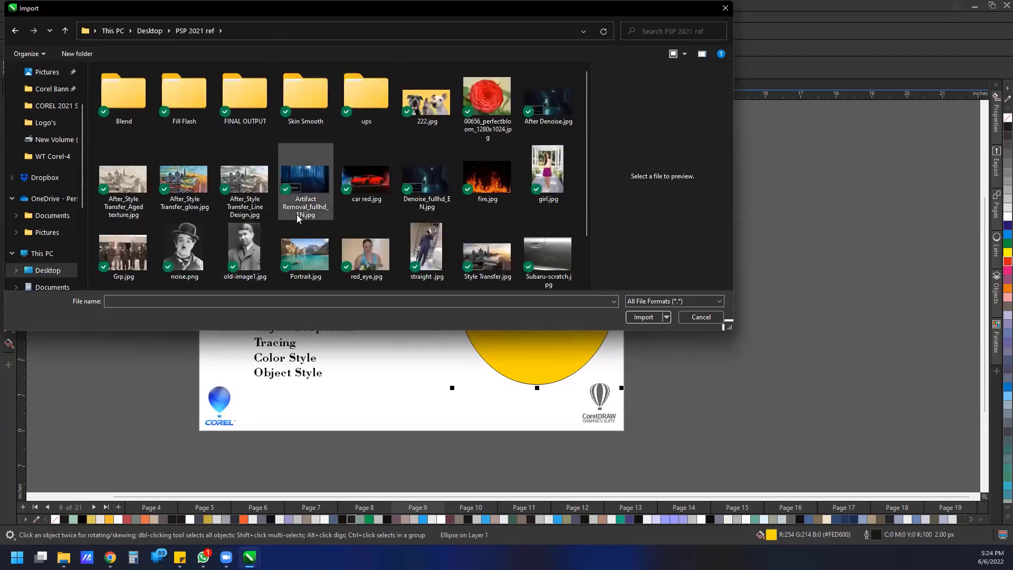
{"action": "left_click", "coordinate": [365, 180]}
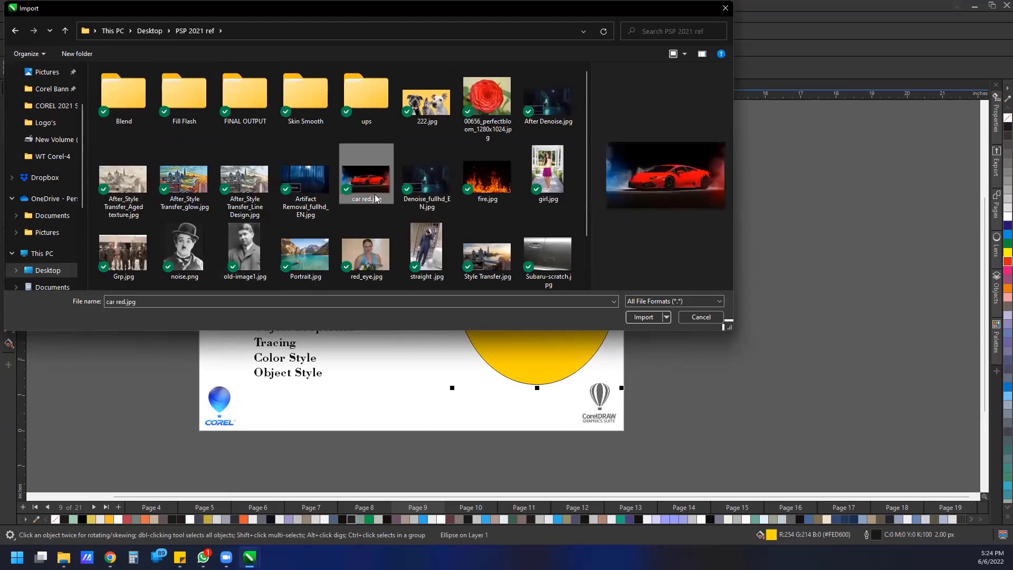
{"action": "left_click", "coordinate": [645, 317]}
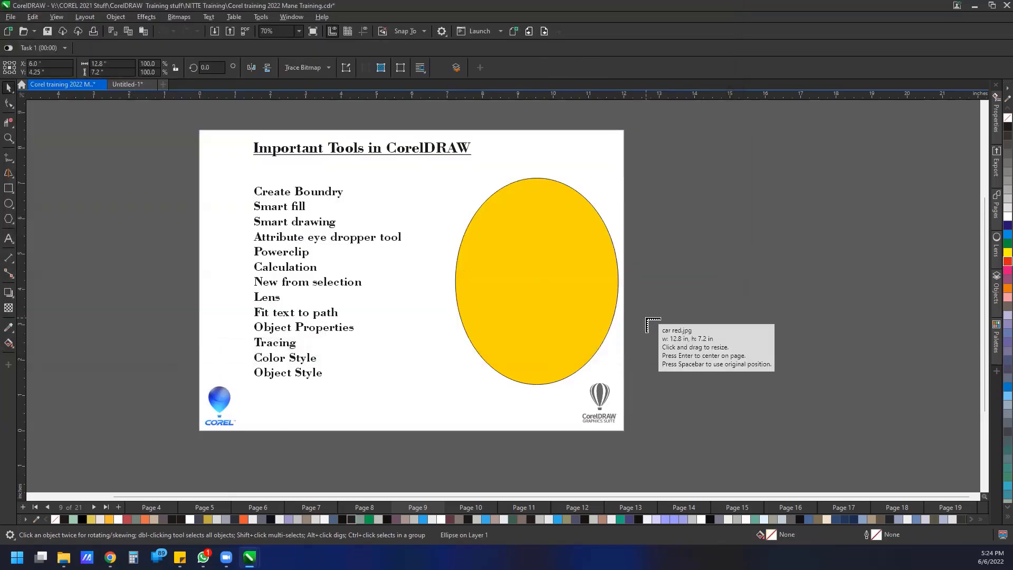
{"action": "key", "text": "Return"}
Step: Scale the car image down to about 7 by 3.9 inches and move it over the tool list, clear of the ellipse
{"action": "left_click_drag", "start_coordinate": [499, 311], "coordinate": [359, 309]}
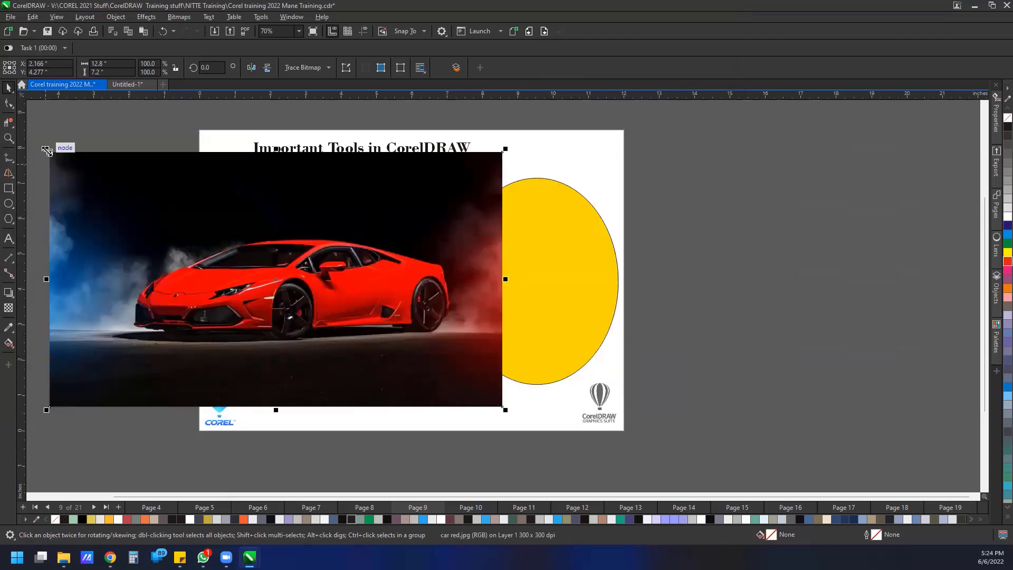
{"action": "left_click_drag", "start_coordinate": [50, 153], "coordinate": [213, 264]}
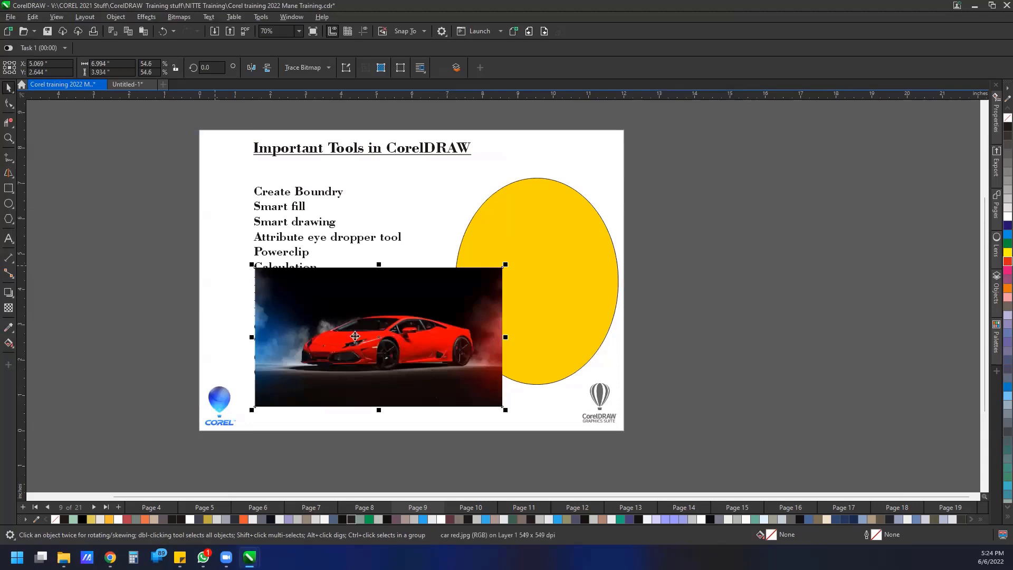
{"action": "left_click_drag", "start_coordinate": [351, 330], "coordinate": [259, 284]}
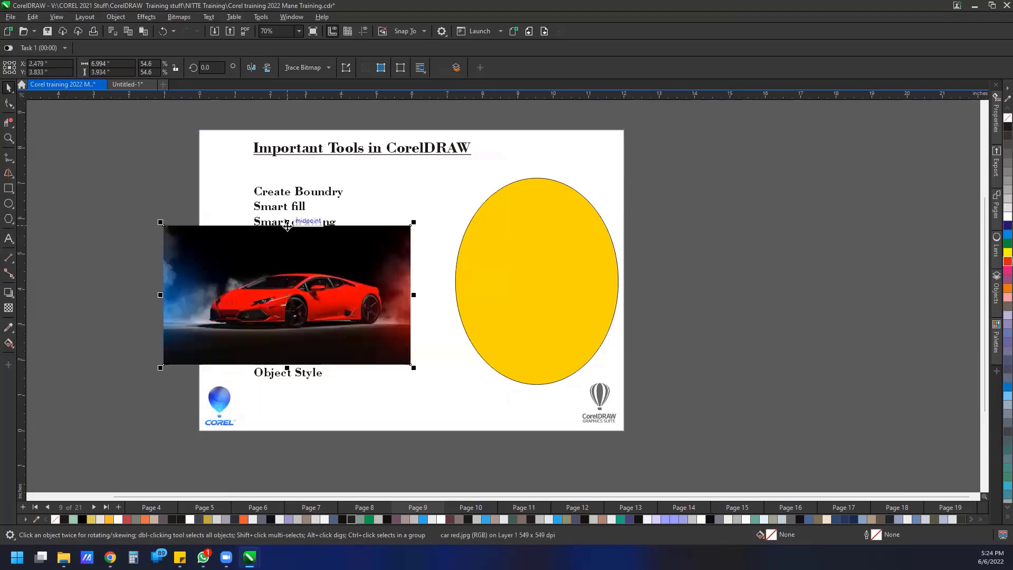
Step: Adjust the heights of the car image to about 4.1 inches and of the yellow ellipse to about 3.1 inches
{"action": "left_click_drag", "start_coordinate": [287, 226], "coordinate": [287, 163]}
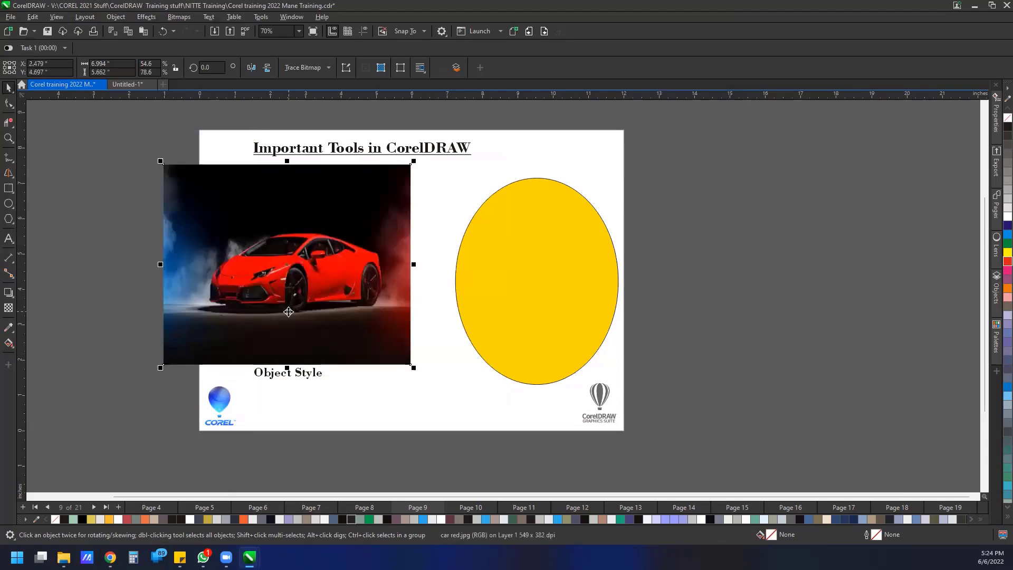
{"action": "left_click", "coordinate": [492, 288]}
{"action": "left_click_drag", "start_coordinate": [537, 176], "coordinate": [537, 230]}
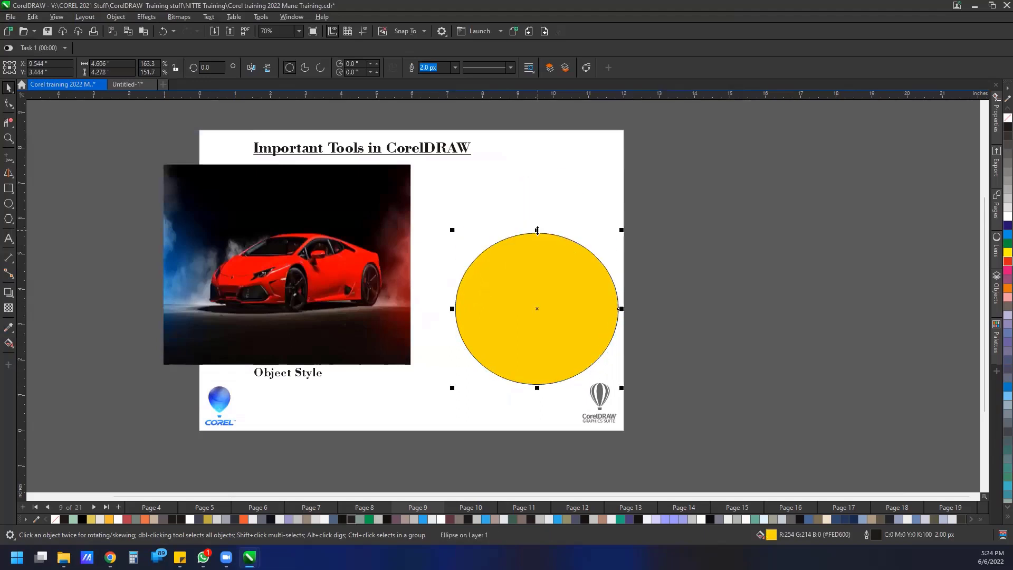
{"action": "left_click", "coordinate": [296, 200]}
{"action": "left_click_drag", "start_coordinate": [289, 175], "coordinate": [290, 218]}
{"action": "left_click", "coordinate": [536, 267]}
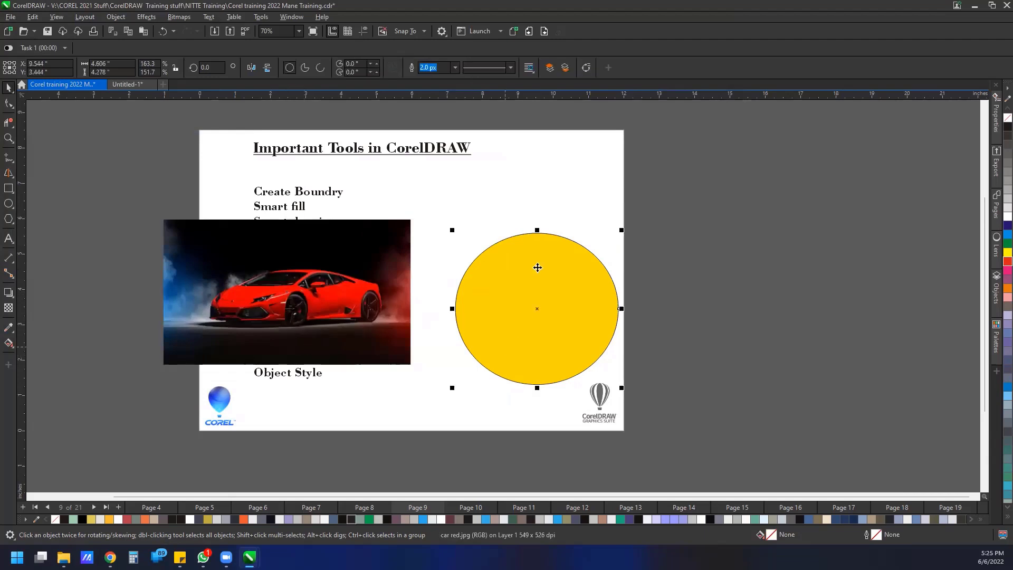
{"action": "left_click_drag", "start_coordinate": [537, 233], "coordinate": [538, 274]}
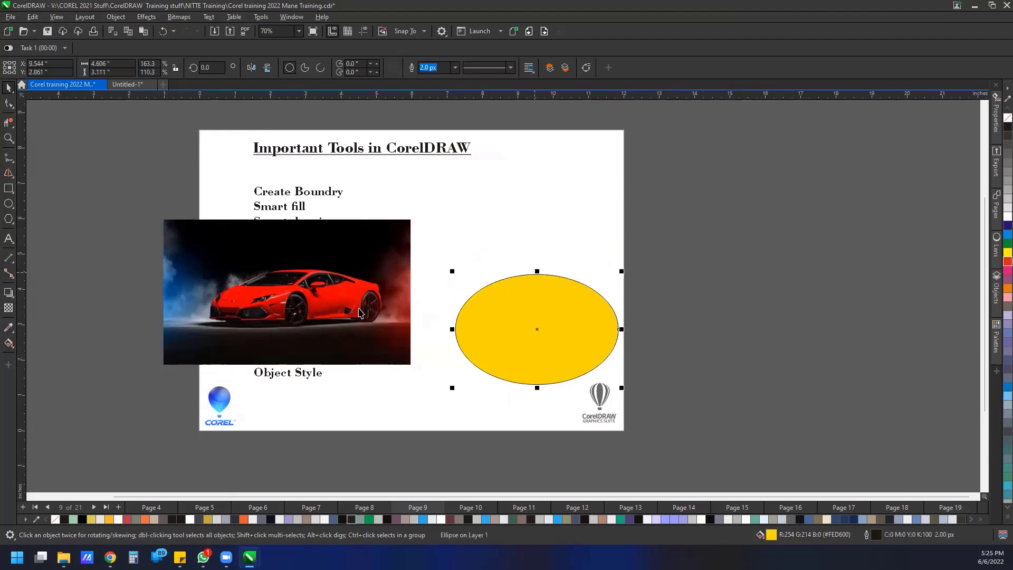
Step: PowerClip the car image inside the yellow ellipse by dropping it onto the shape, and deselect the result
{"action": "left_click", "coordinate": [369, 320]}
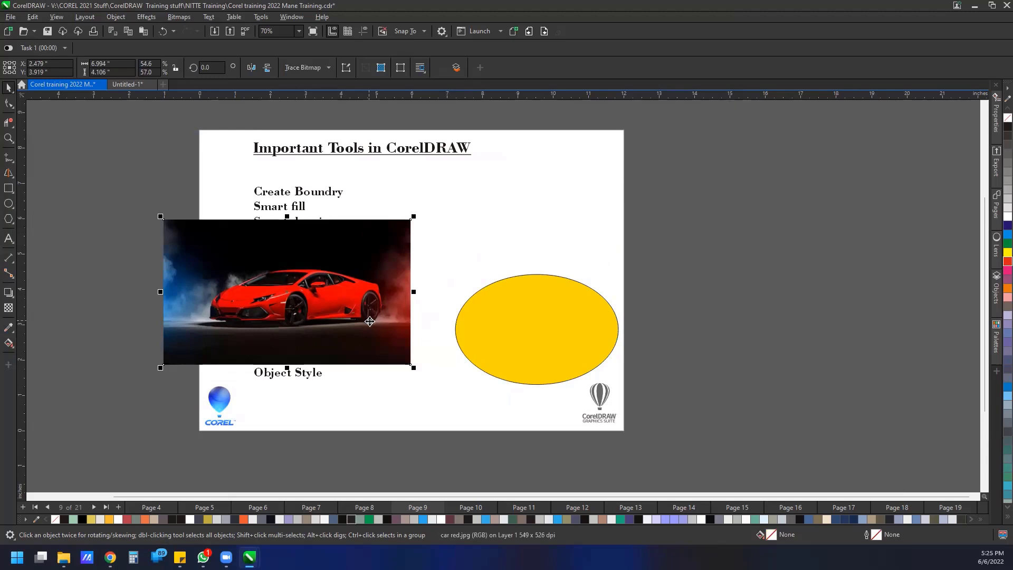
{"action": "left_click_drag", "start_coordinate": [368, 320], "coordinate": [555, 355]}
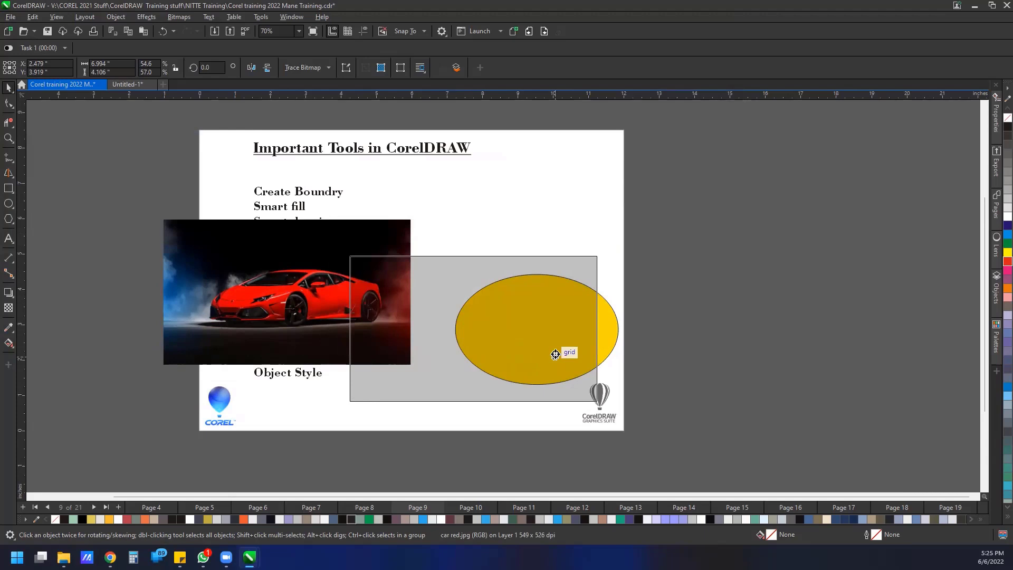
{"action": "mouse_move", "coordinate": [556, 355]}
{"action": "left_mouse_down"}
{"action": "mouse_move", "coordinate": [426, 369]}
{"action": "mouse_move", "coordinate": [478, 356]}
{"action": "mouse_move", "coordinate": [498, 359]}
{"action": "mouse_move", "coordinate": [436, 363]}
{"action": "mouse_move", "coordinate": [560, 357]}
{"action": "left_mouse_up"}
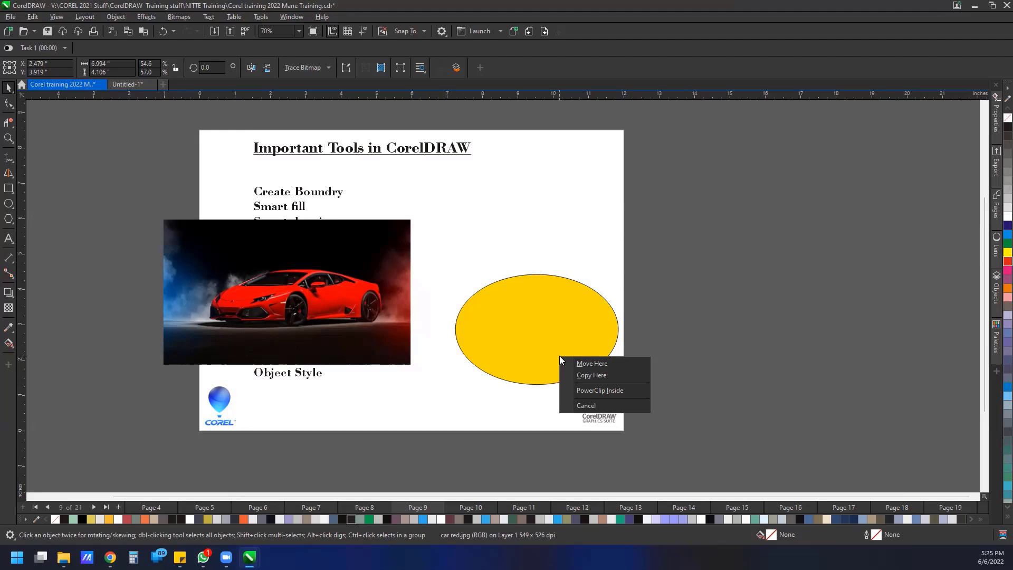
{"action": "left_click", "coordinate": [580, 391]}
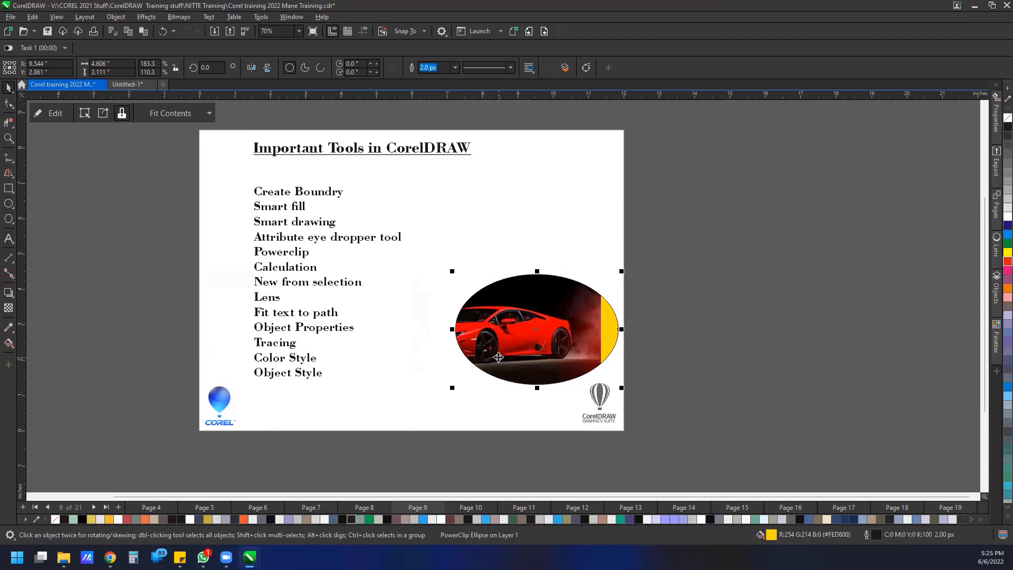
{"action": "left_click", "coordinate": [662, 422]}
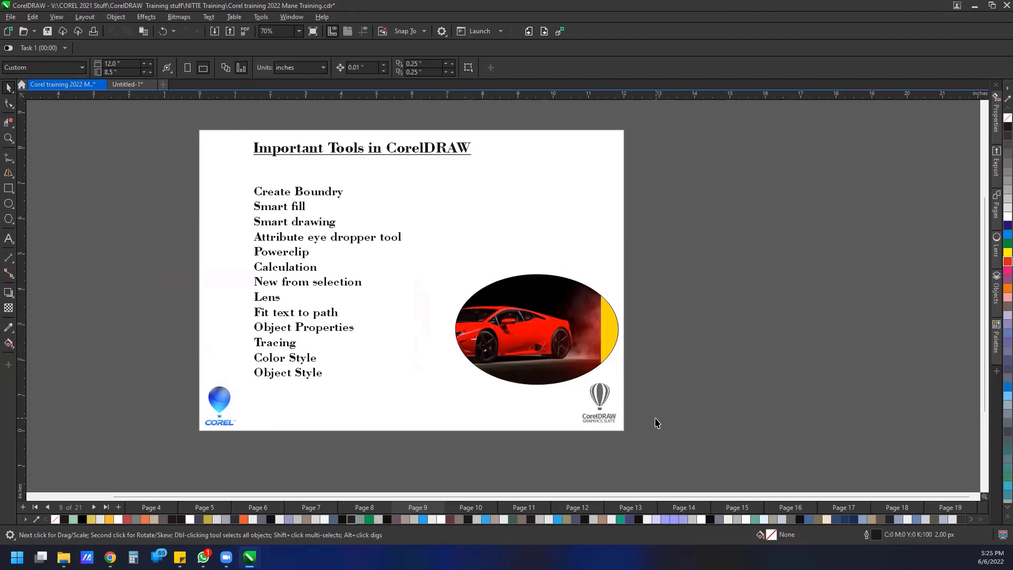
Step: Edit the PowerClip contents, scaling the car image to about 5.7 by 3.6 inches and repositioning it so the ellipse frames the car
{"action": "left_click", "coordinate": [581, 344]}
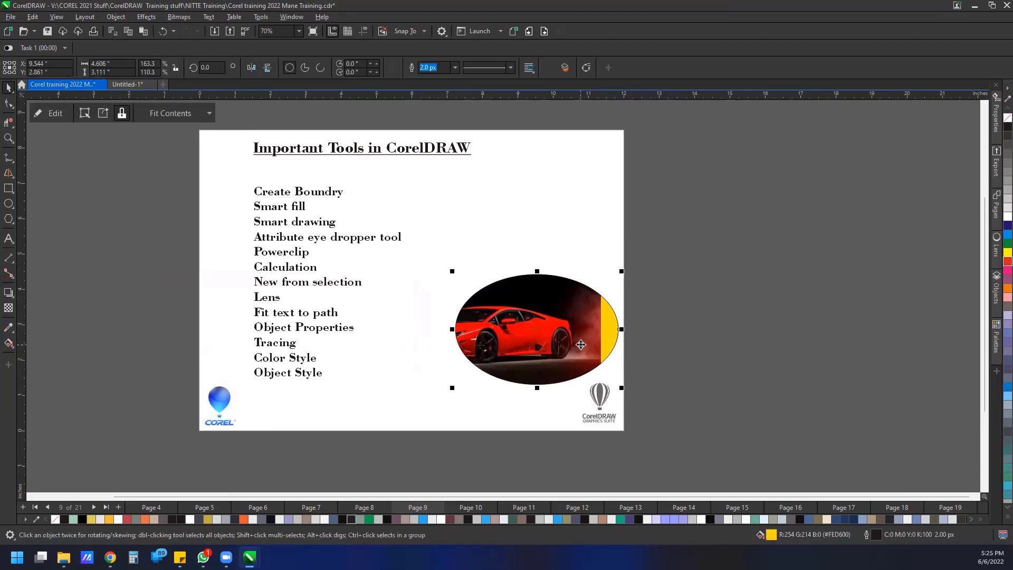
{"action": "left_click", "coordinate": [52, 113]}
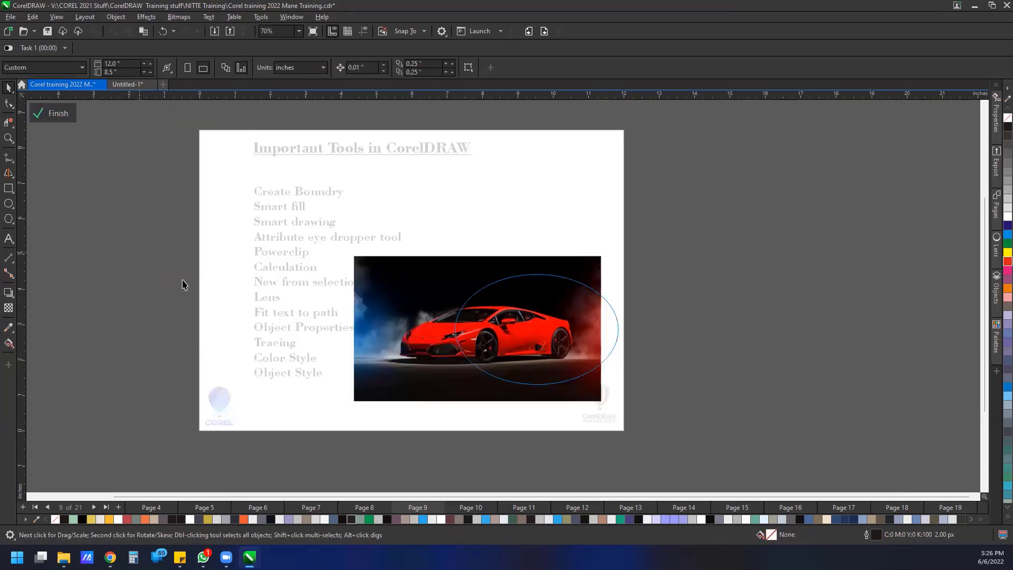
{"action": "left_click", "coordinate": [389, 387]}
{"action": "left_click_drag", "start_coordinate": [388, 387], "coordinate": [456, 392]}
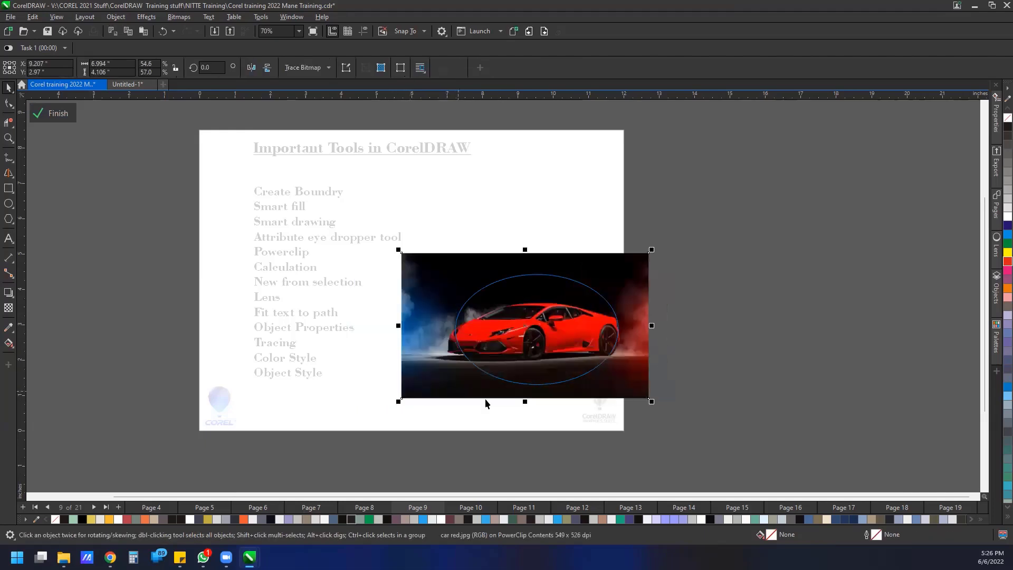
{"action": "left_click_drag", "start_coordinate": [653, 401], "coordinate": [627, 385]}
{"action": "left_click_drag", "start_coordinate": [413, 330], "coordinate": [429, 330]}
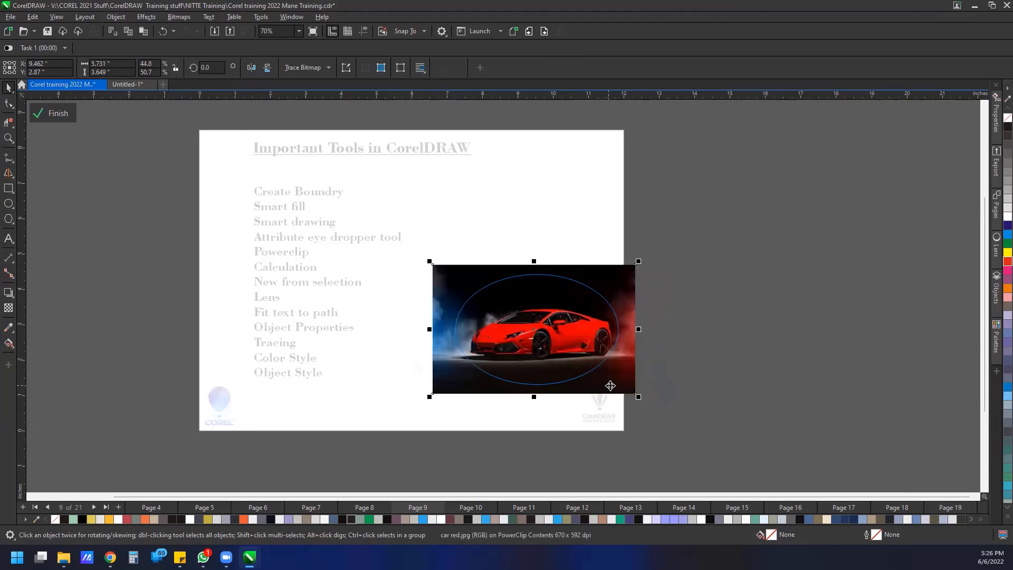
{"action": "mouse_move", "coordinate": [611, 387]}
{"action": "left_mouse_down"}
{"action": "mouse_move", "coordinate": [603, 385]}
{"action": "mouse_move", "coordinate": [623, 392]}
{"action": "left_mouse_up"}
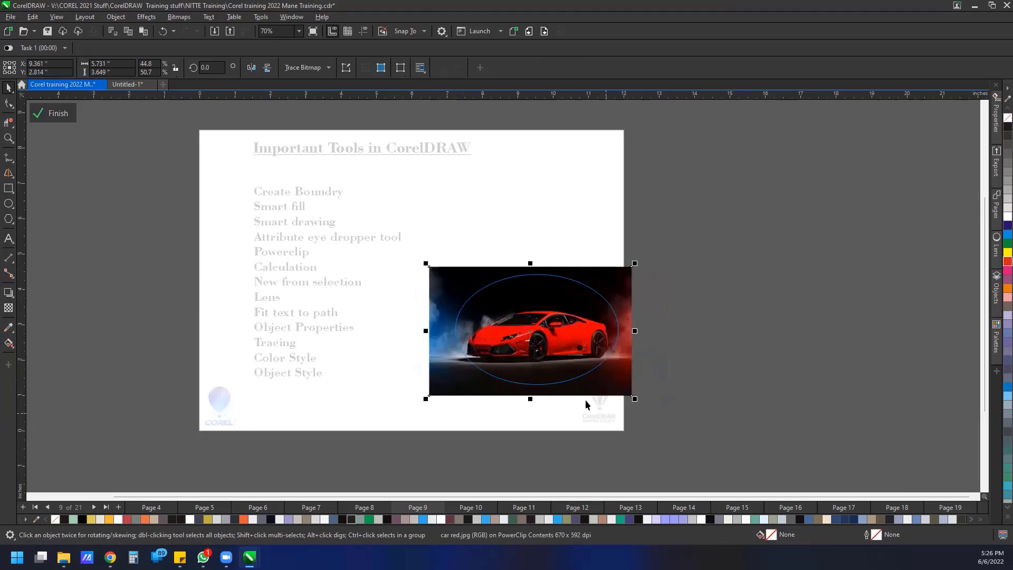
{"action": "left_click", "coordinate": [65, 115]}
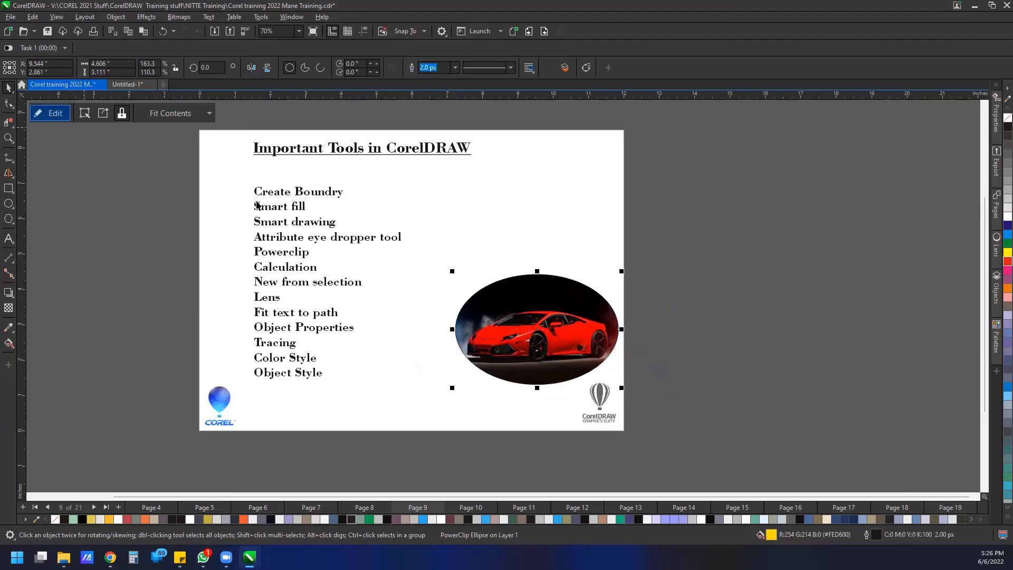
{"action": "left_click", "coordinate": [699, 224]}
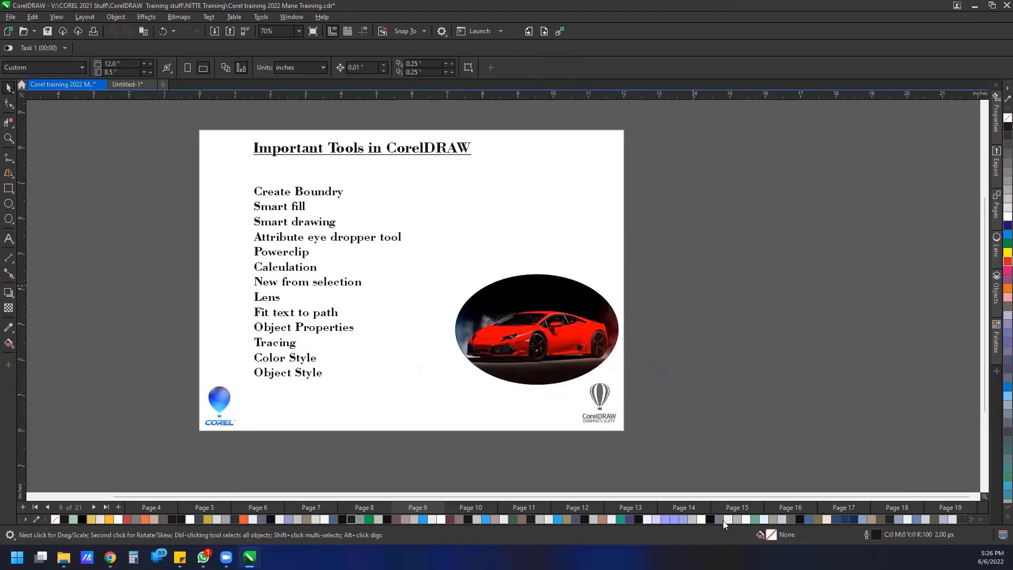
Step: Draw a five-sided polygon above the clipped car and widen it to about 5.2 by 2.9 inches
{"action": "scroll", "coordinate": [699, 409], "scroll_direction": "up", "scroll_amount": 1}
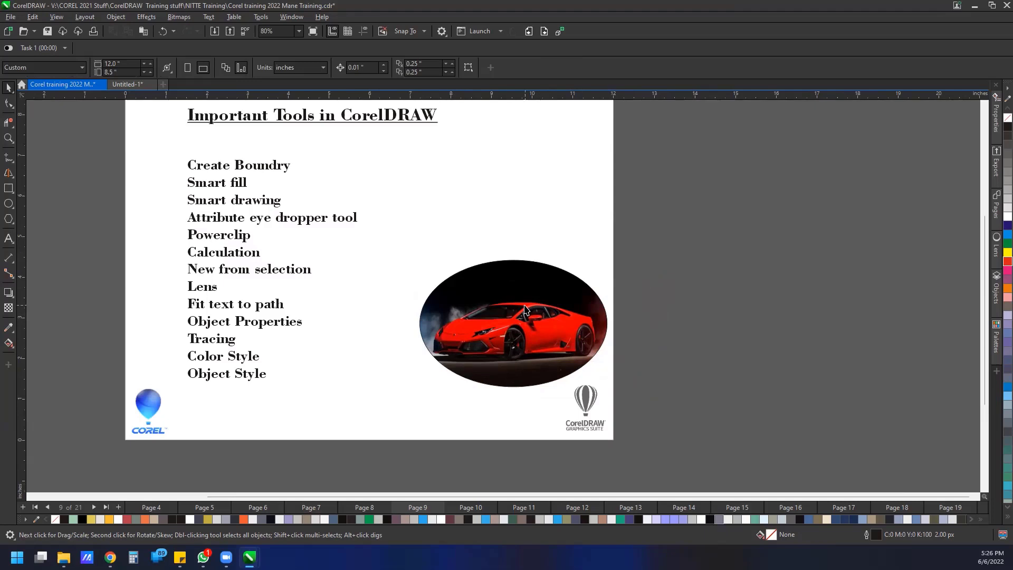
{"action": "scroll", "coordinate": [525, 310], "scroll_direction": "down", "scroll_amount": 2}
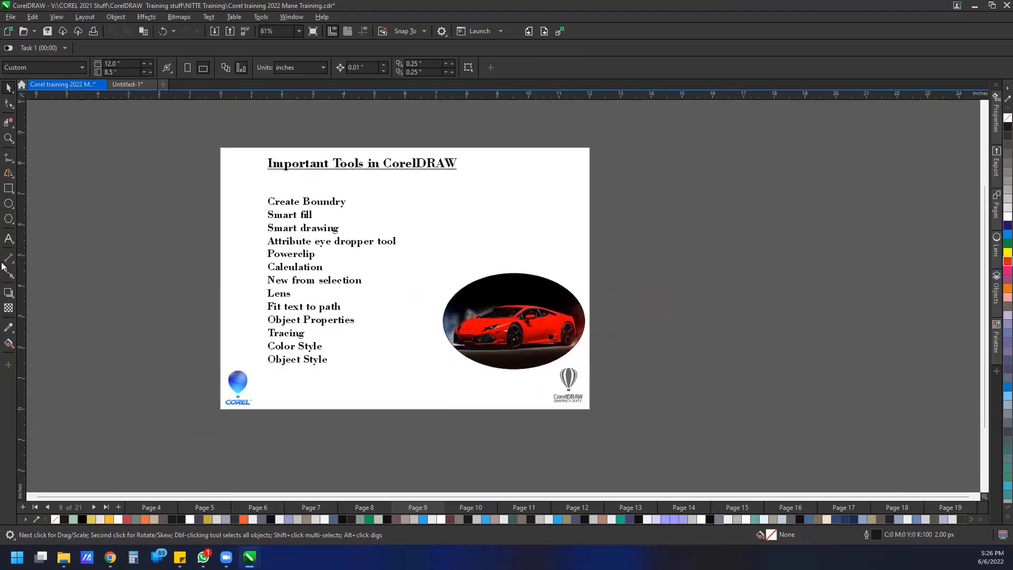
{"action": "left_click", "coordinate": [8, 218]}
{"action": "left_click_drag", "start_coordinate": [500, 184], "coordinate": [595, 274]}
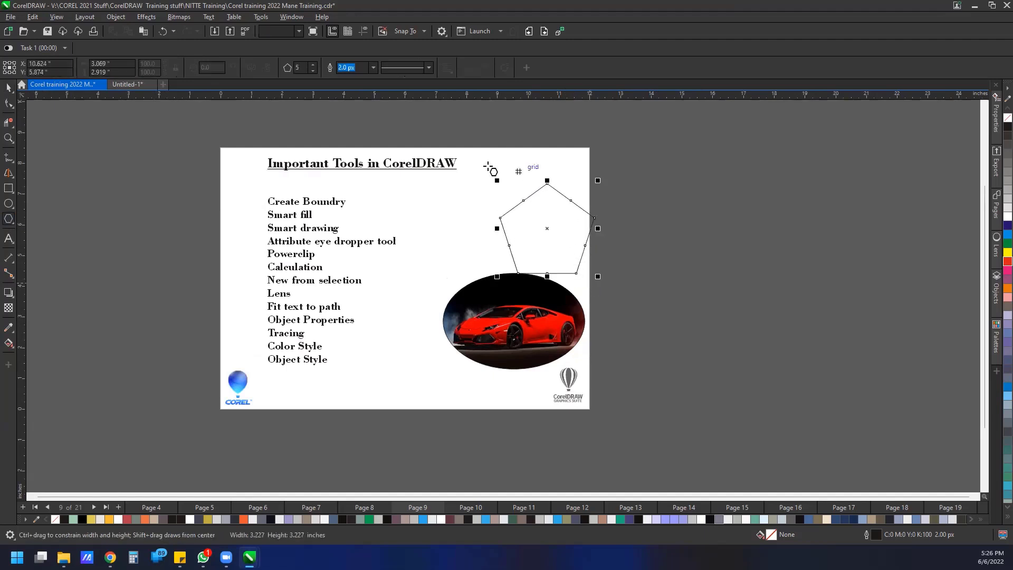
{"action": "left_click", "coordinate": [8, 88]}
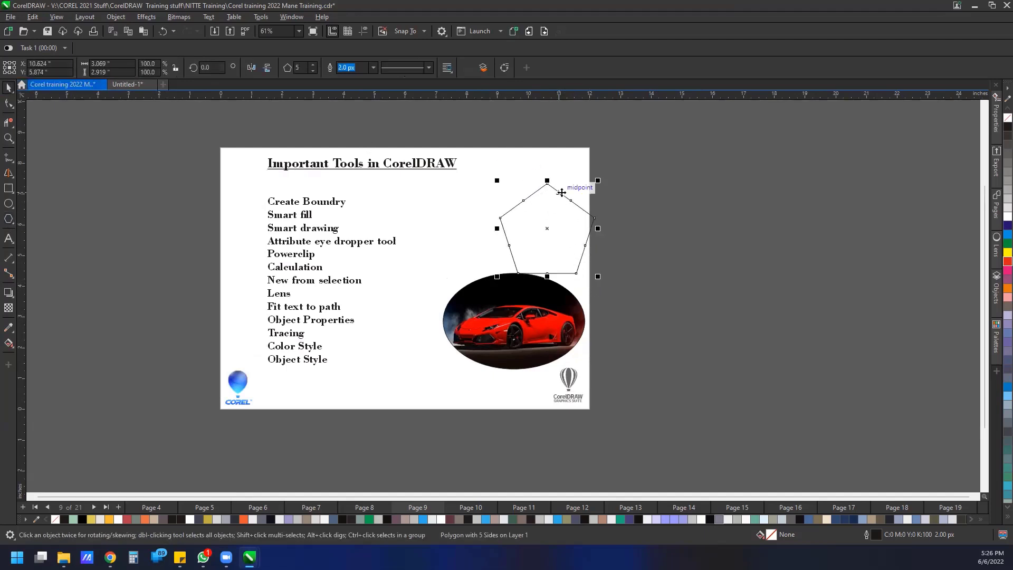
{"action": "left_click_drag", "start_coordinate": [560, 195], "coordinate": [548, 164]}
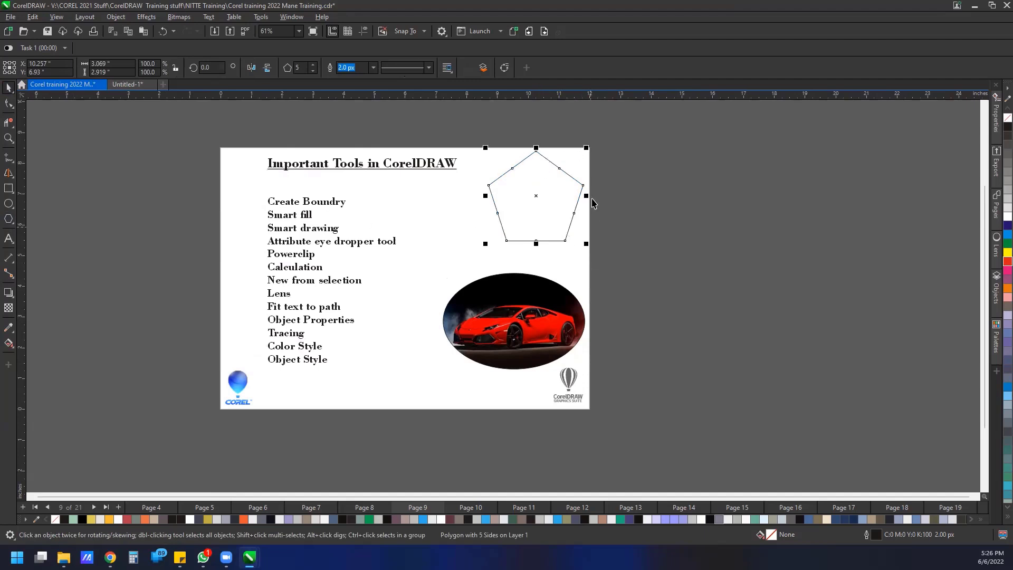
{"action": "left_click_drag", "start_coordinate": [588, 195], "coordinate": [652, 218]}
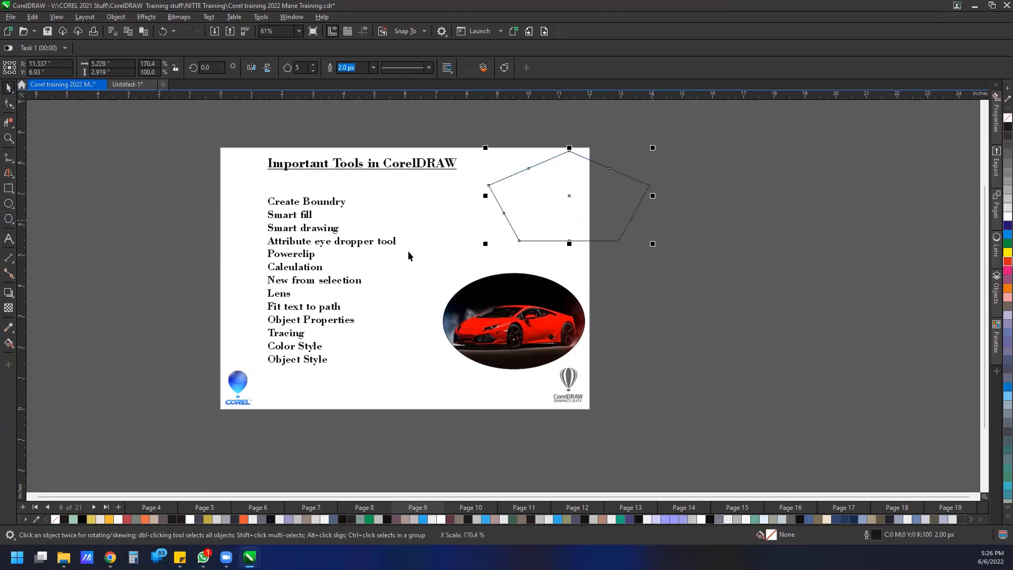
{"action": "right_click", "coordinate": [85, 211]}
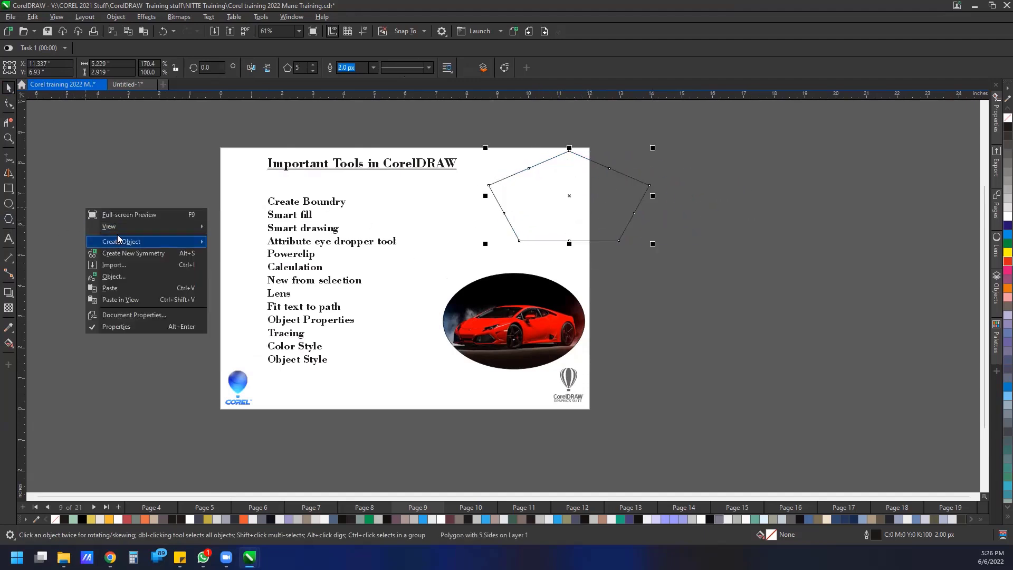
{"action": "left_click", "coordinate": [117, 266]}
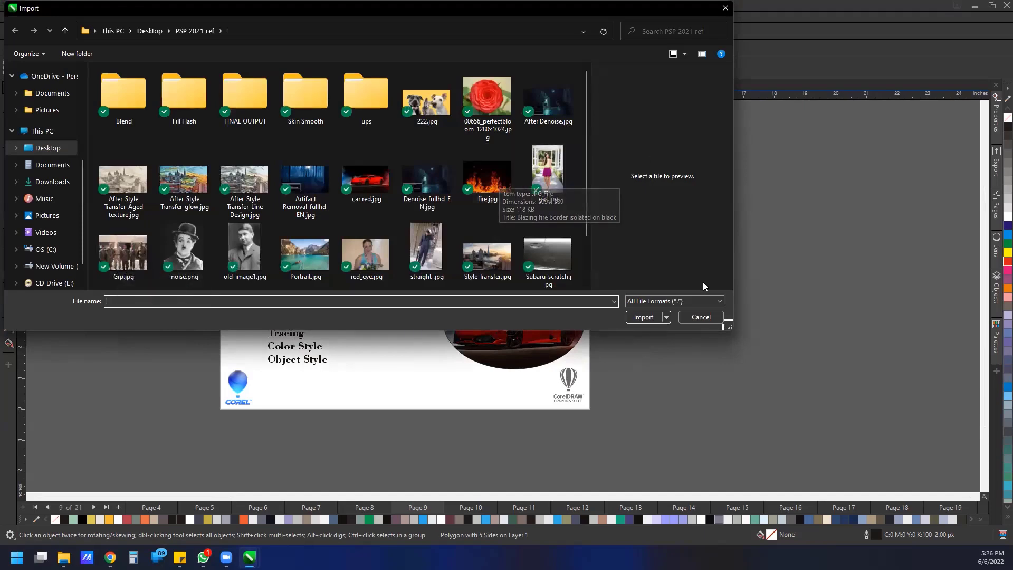
{"action": "left_click", "coordinate": [705, 318]}
Step: Delete the polygon and add the artistic text "Fire text" above the clipped car
{"action": "key", "text": "Delete"}
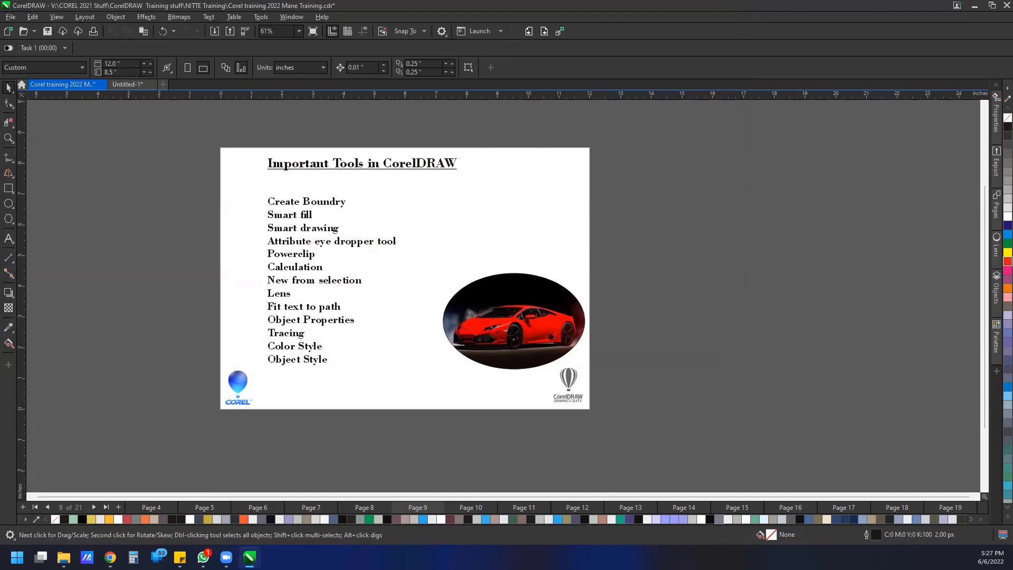
{"action": "left_click", "coordinate": [474, 225]}
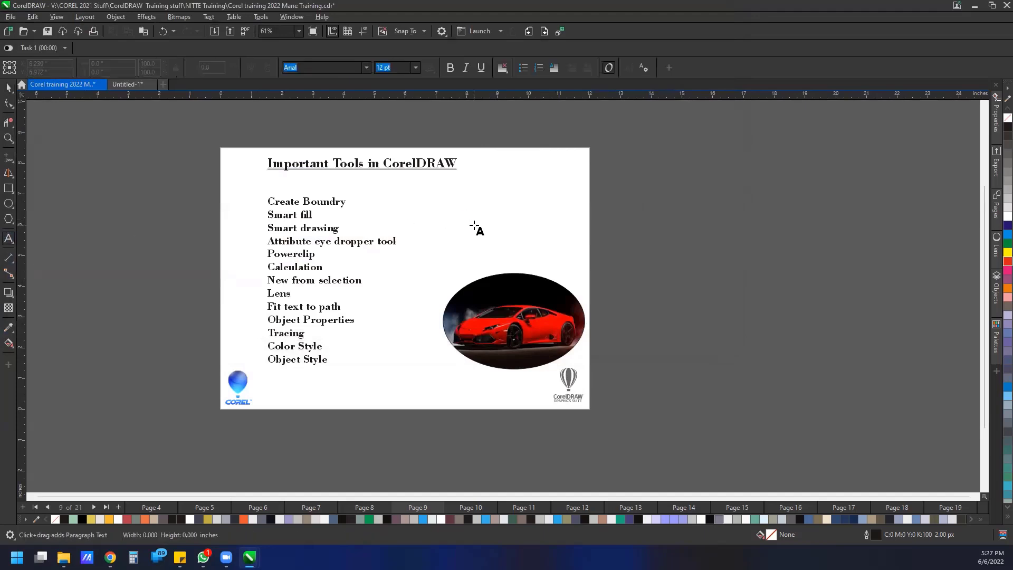
{"action": "type", "text": "F"}
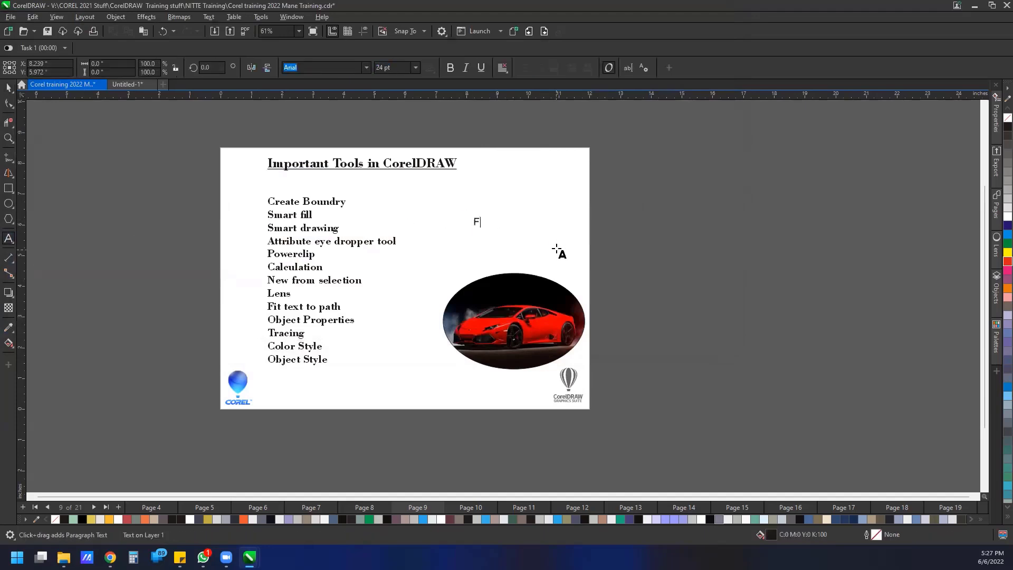
{"action": "type", "text": "ire text"}
{"action": "left_click", "coordinate": [8, 87]}
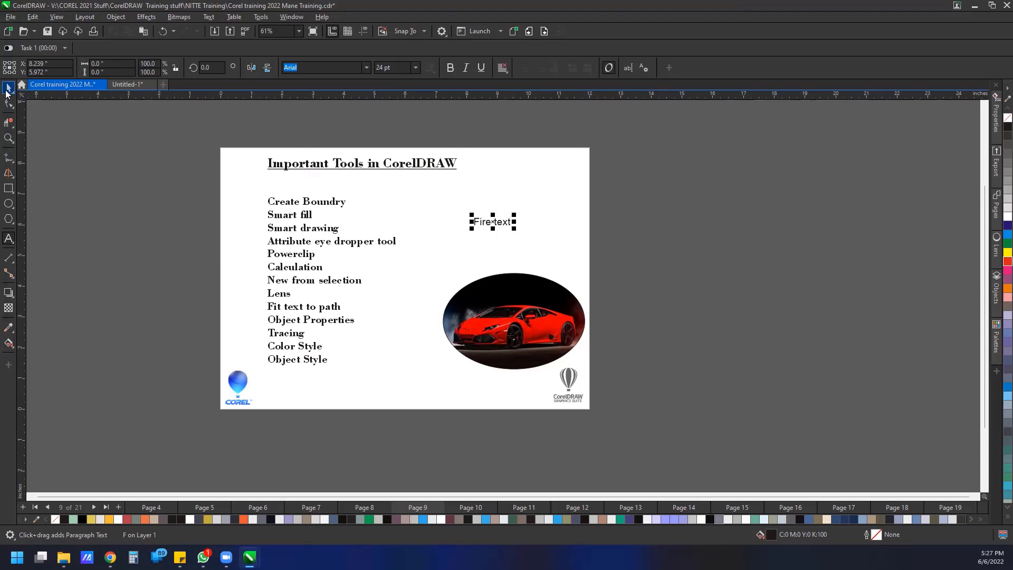
Step: Make the "Fire text" object bold at 100 pt and set its font to Berlin Sans FB Demi
{"action": "left_click", "coordinate": [450, 68]}
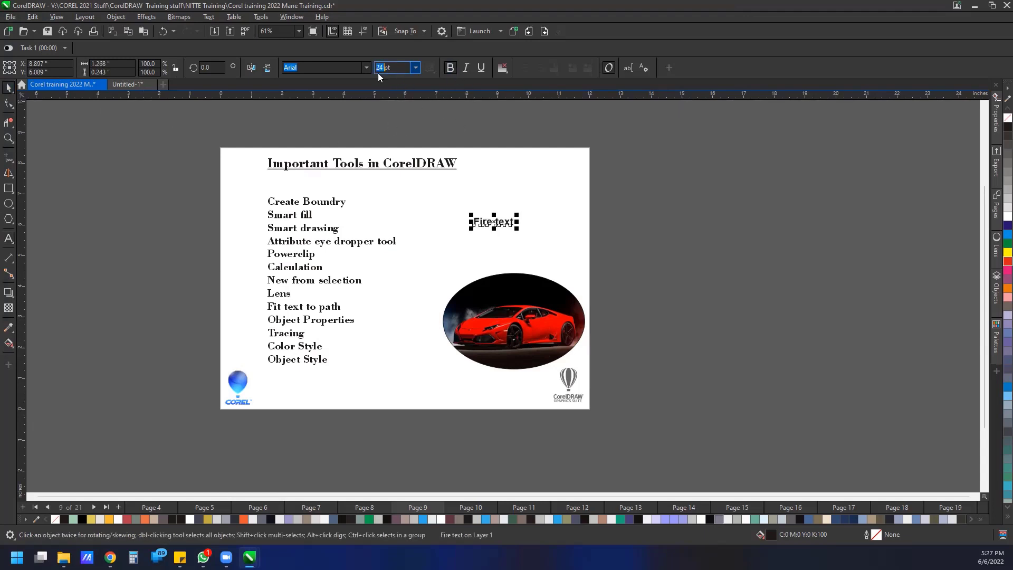
{"action": "type", "text": "100"}
{"action": "key", "text": "Return"}
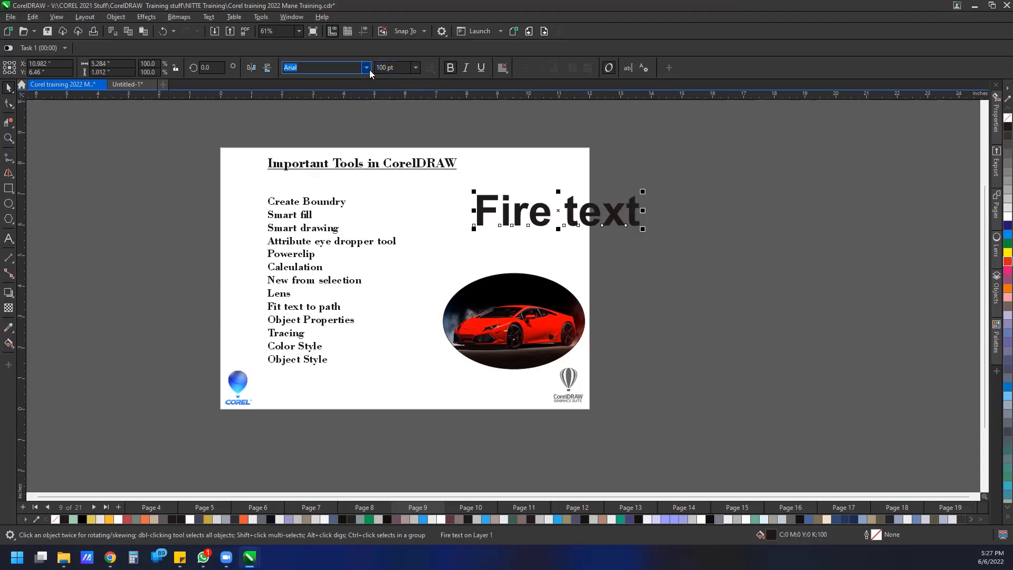
{"action": "left_click", "coordinate": [369, 69]}
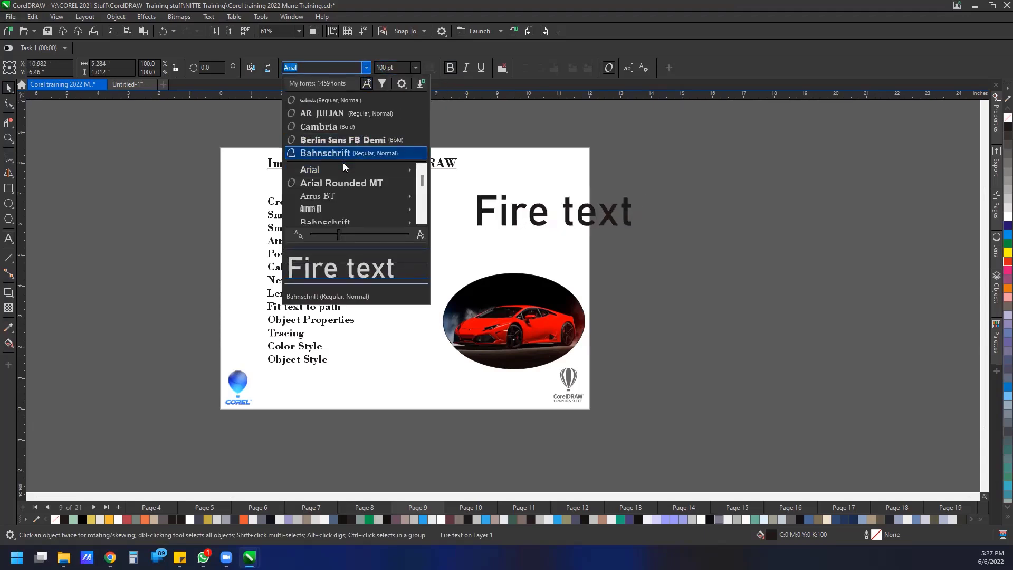
{"action": "scroll", "coordinate": [343, 166], "scroll_direction": "down", "scroll_amount": 2}
{"action": "mouse_move", "coordinate": [344, 175]}
{"action": "scroll", "coordinate": [344, 175], "scroll_direction": "down", "scroll_amount": 3}
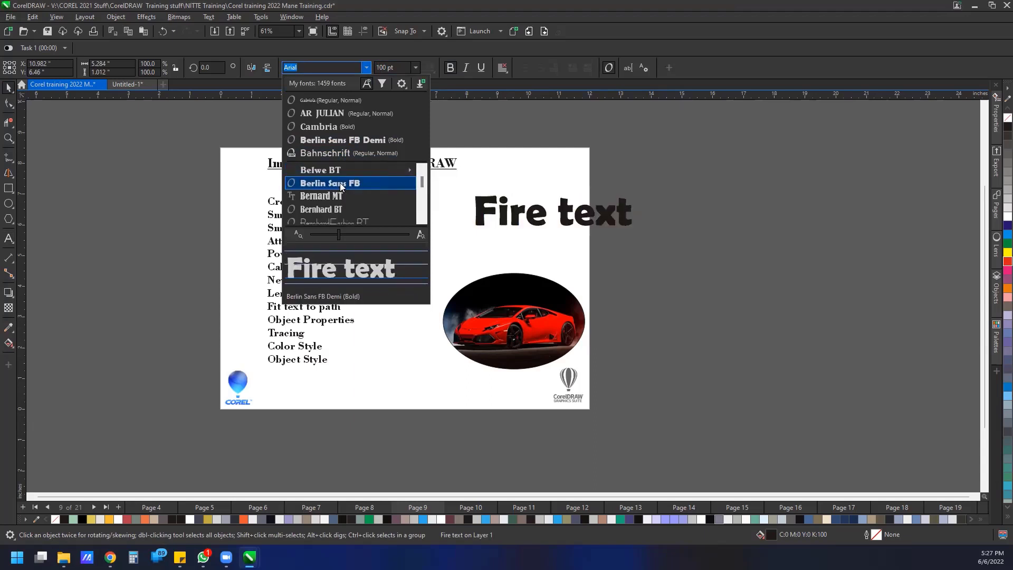
{"action": "left_click", "coordinate": [339, 182]}
Step: Resize "Fire text" to about 9.3 by 2 inches, and give it no fill and a black outline
{"action": "left_click_drag", "start_coordinate": [635, 229], "coordinate": [797, 306]}
{"action": "left_click_drag", "start_coordinate": [538, 259], "coordinate": [482, 244]}
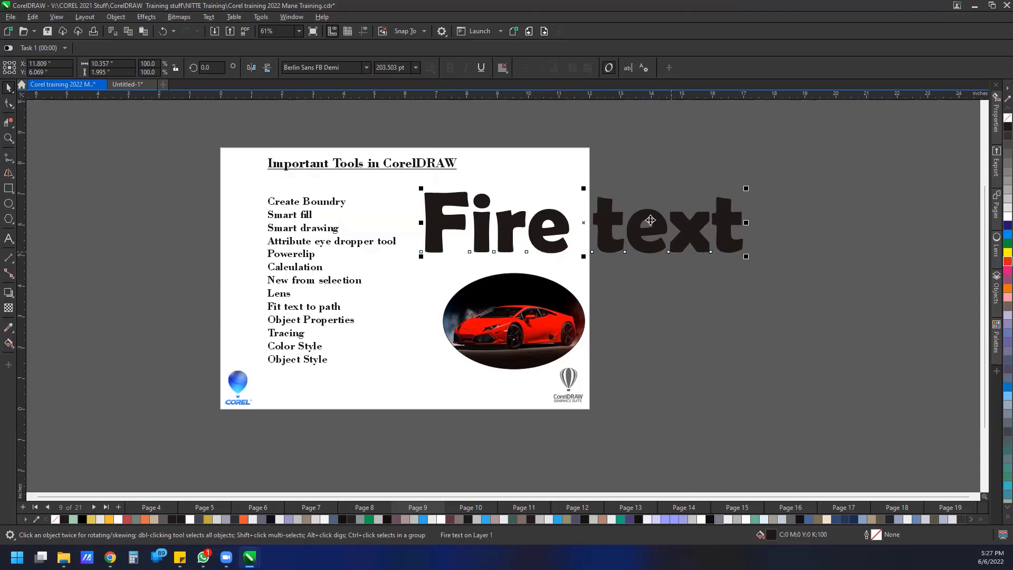
{"action": "left_click_drag", "start_coordinate": [746, 222], "coordinate": [716, 222]}
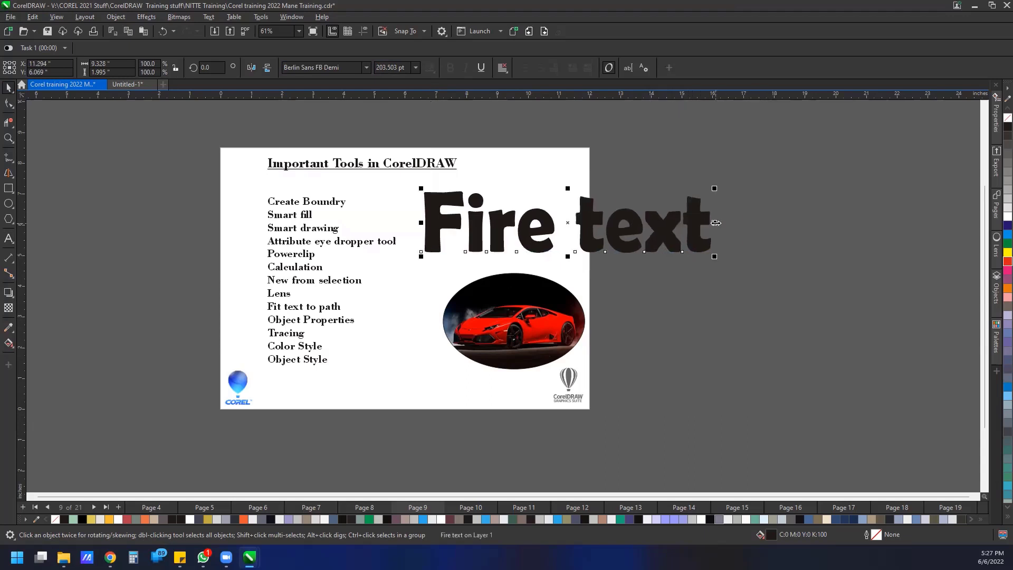
{"action": "left_click", "coordinate": [1008, 118]}
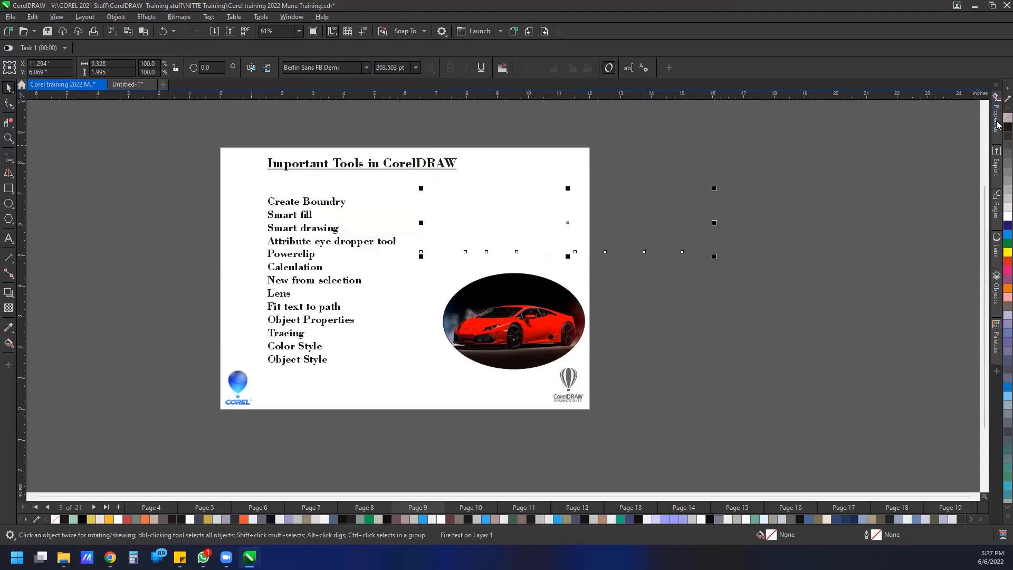
{"action": "right_click", "coordinate": [1008, 127]}
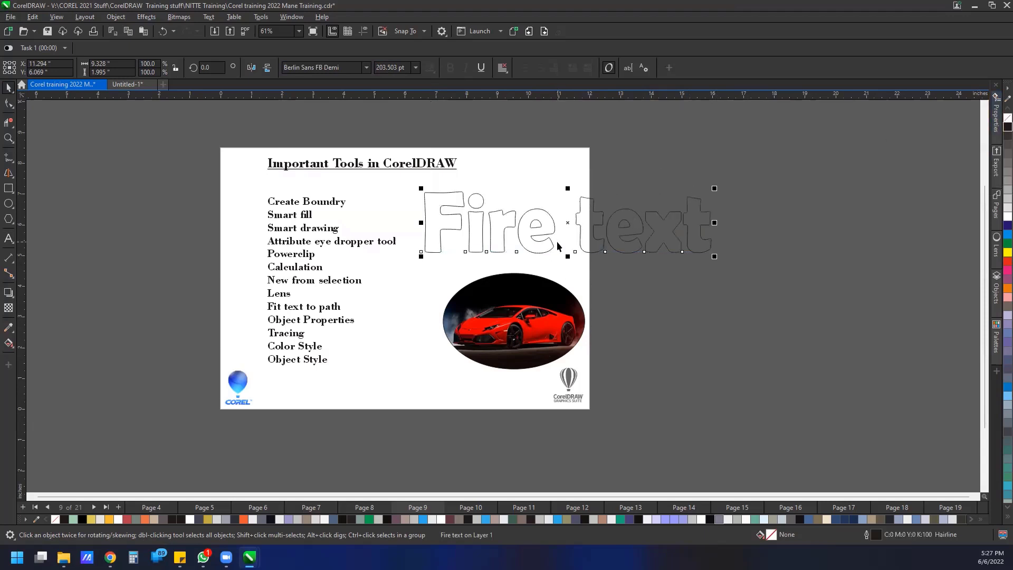
Step: Import fire.jpg from the PSP 2021 ref folder and place it at the centre of the page
{"action": "right_click", "coordinate": [126, 221]}
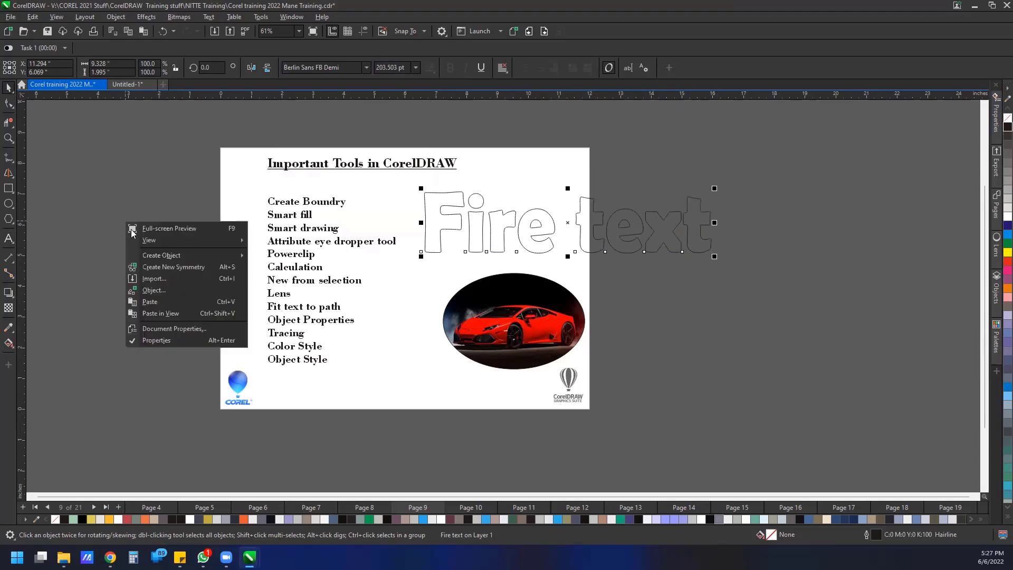
{"action": "left_click", "coordinate": [157, 278]}
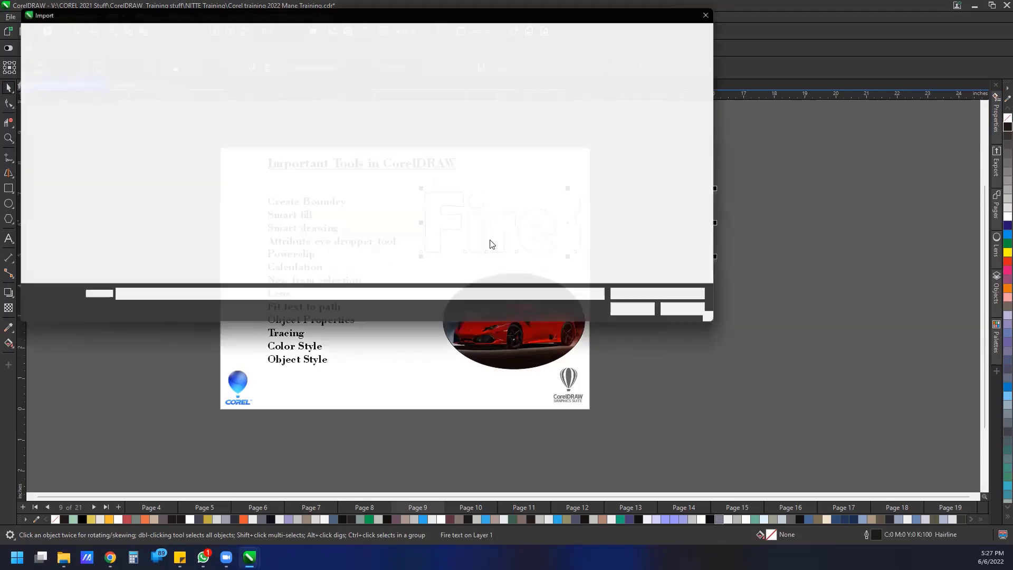
{"action": "left_click", "coordinate": [501, 192]}
{"action": "left_click", "coordinate": [634, 317]}
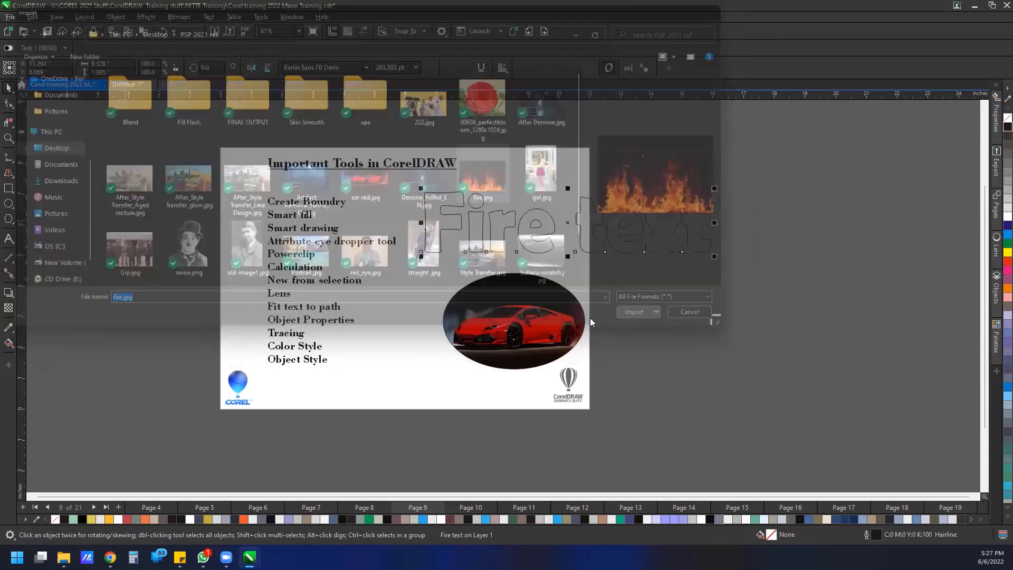
{"action": "key", "text": "Return"}
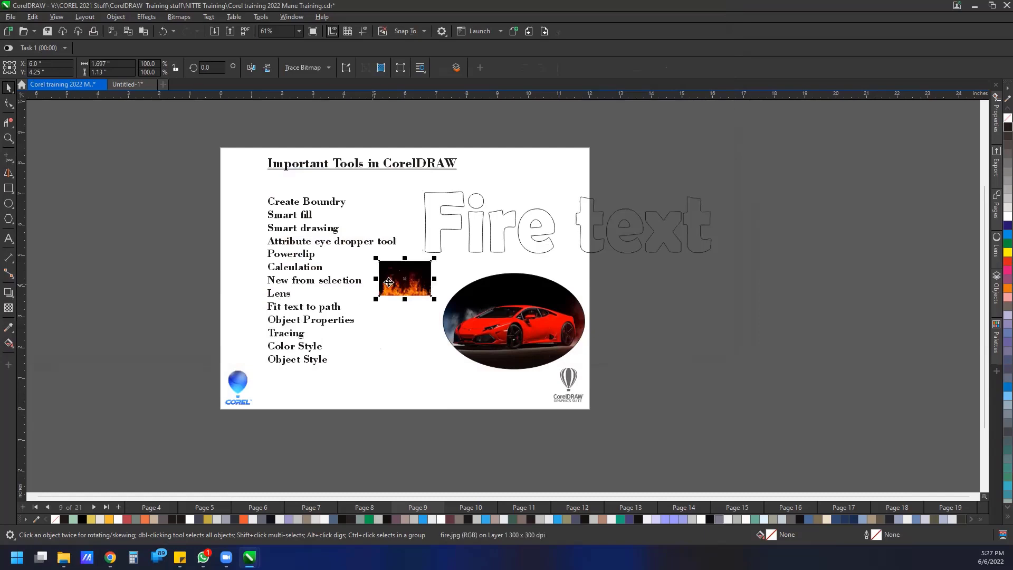
Step: Enlarge the fire image to about 9.3 by 5.8 inches and lay it over the outlined text
{"action": "left_click_drag", "start_coordinate": [389, 282], "coordinate": [389, 406]}
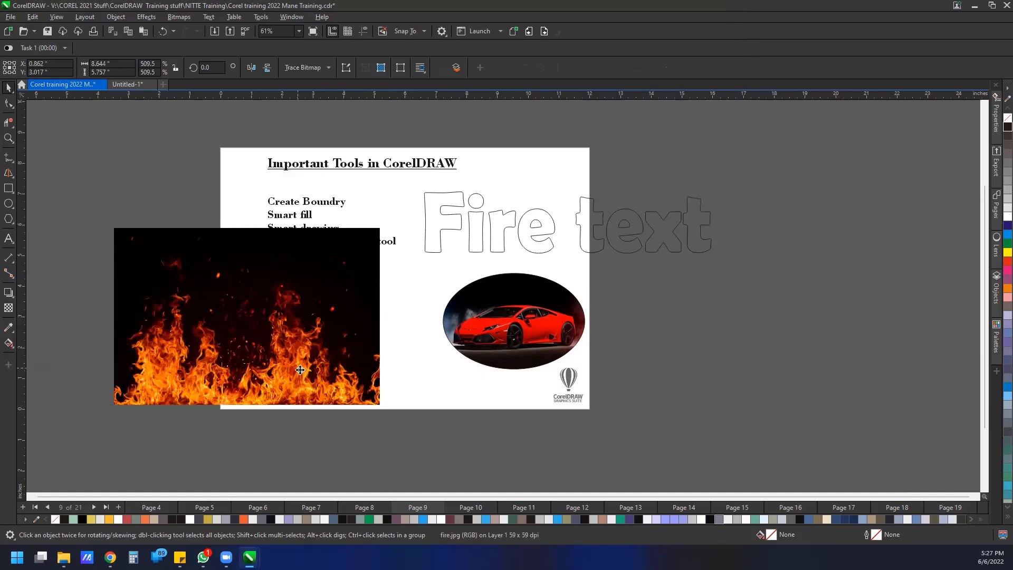
{"action": "left_click_drag", "start_coordinate": [299, 369], "coordinate": [596, 317]}
{"action": "left_click_drag", "start_coordinate": [680, 265], "coordinate": [702, 272]}
Step: Shrink "Fire text" to about 6.4 by 1.4 inches and move the fire image off the page beside it
{"action": "left_click", "coordinate": [707, 251]}
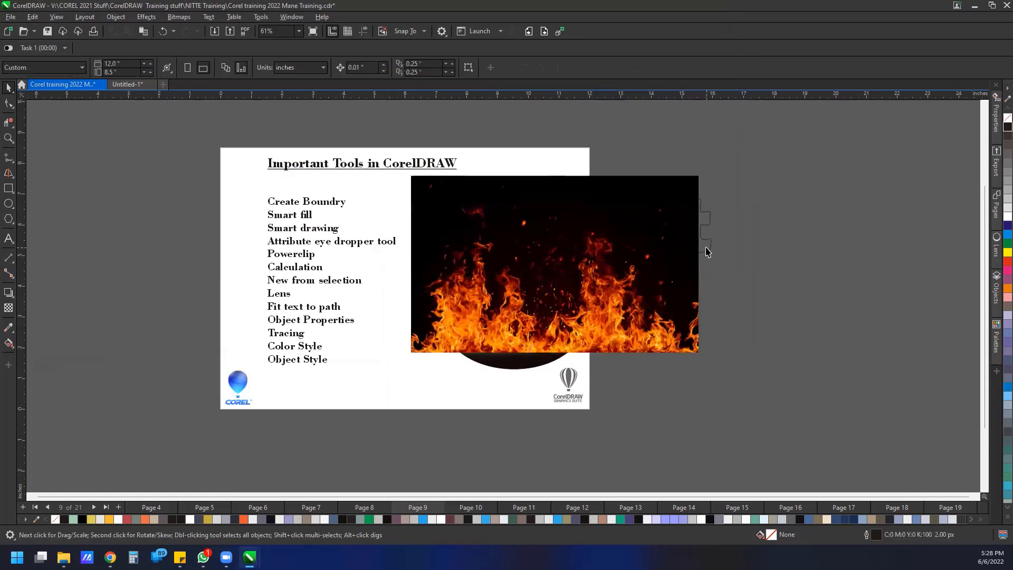
{"action": "left_click", "coordinate": [708, 255]}
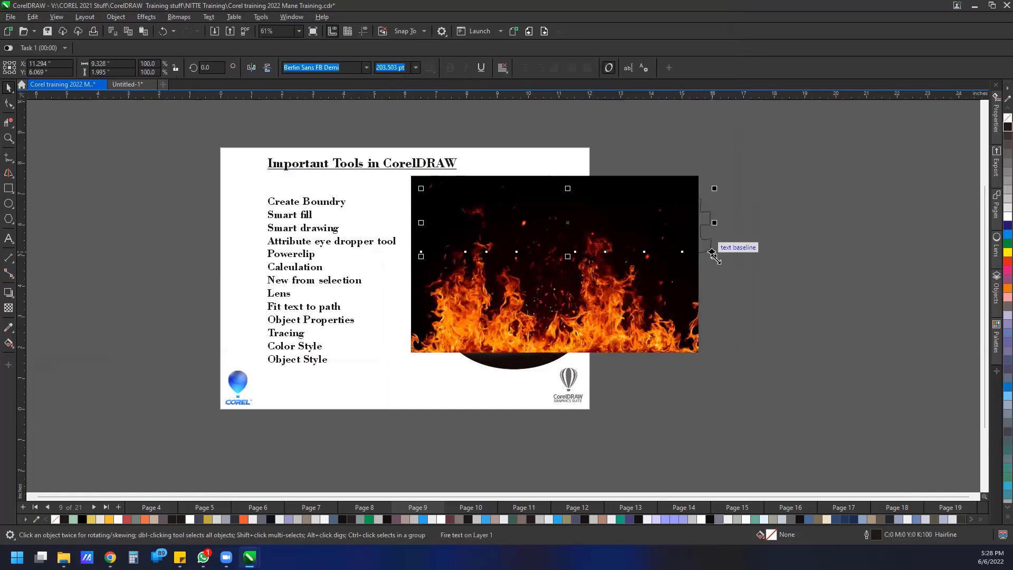
{"action": "left_click_drag", "start_coordinate": [708, 255], "coordinate": [663, 244]}
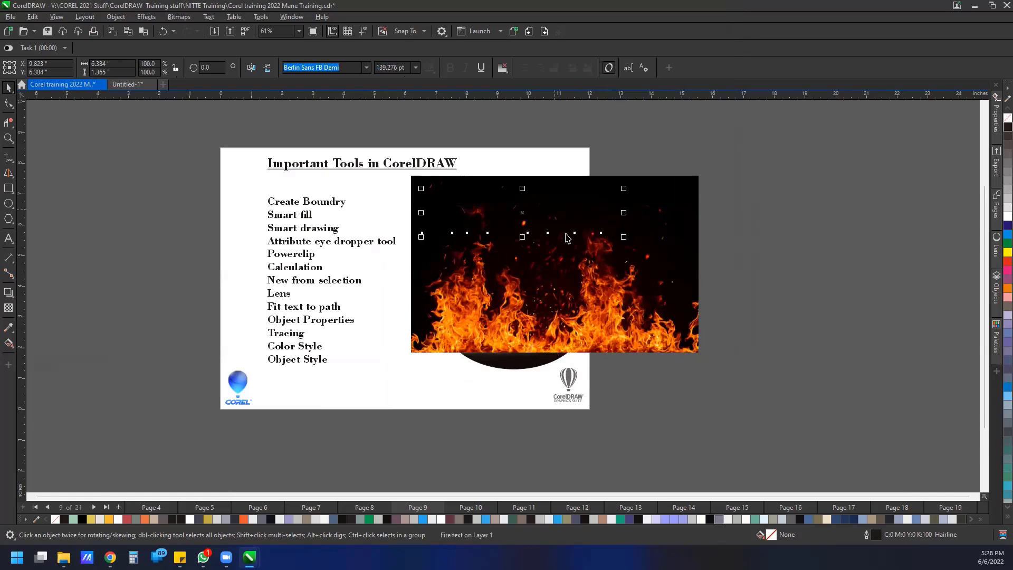
{"action": "left_click_drag", "start_coordinate": [563, 278], "coordinate": [833, 328]}
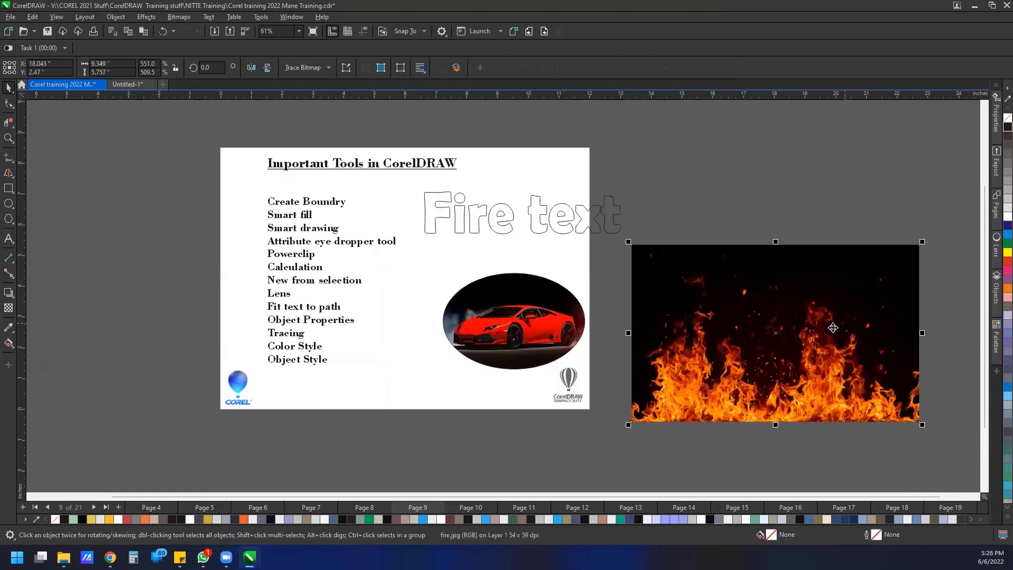
{"action": "mouse_move", "coordinate": [781, 309]}
{"action": "left_mouse_down"}
{"action": "mouse_move", "coordinate": [550, 234]}
{"action": "mouse_move", "coordinate": [524, 212]}
{"action": "mouse_move", "coordinate": [547, 212]}
{"action": "mouse_move", "coordinate": [716, 298]}
{"action": "mouse_move", "coordinate": [761, 309]}
{"action": "left_mouse_up"}
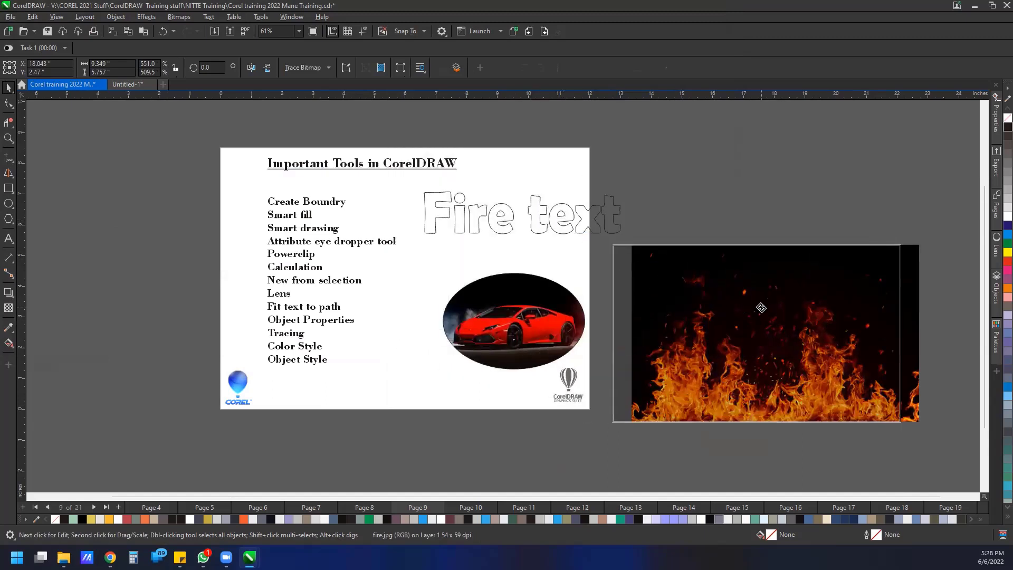
{"action": "key", "text": "Escape"}
{"action": "left_click", "coordinate": [653, 208]}
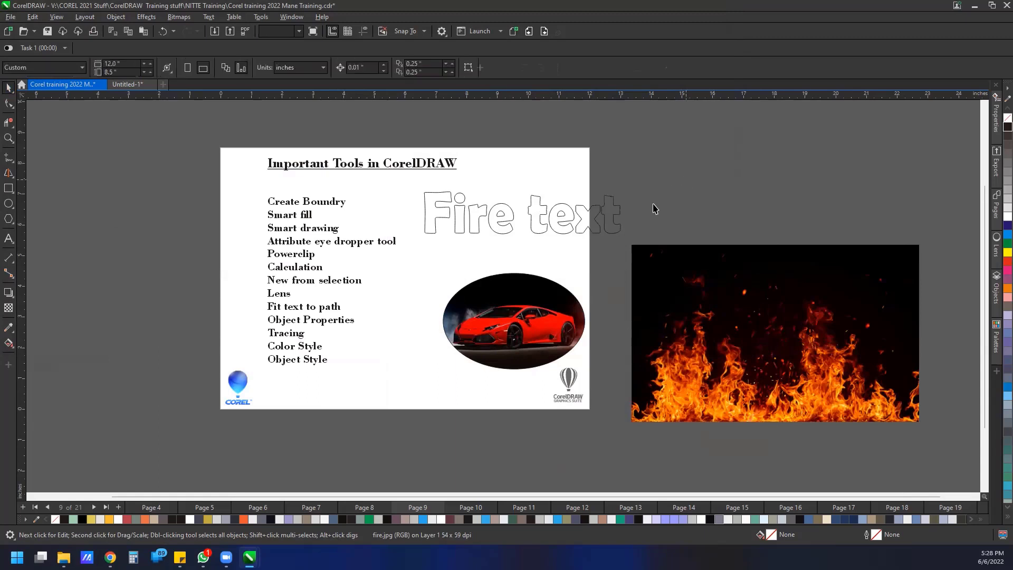
{"action": "left_click", "coordinate": [659, 278]}
{"action": "left_click_drag", "start_coordinate": [677, 290], "coordinate": [699, 285]}
{"action": "key", "text": "Escape"}
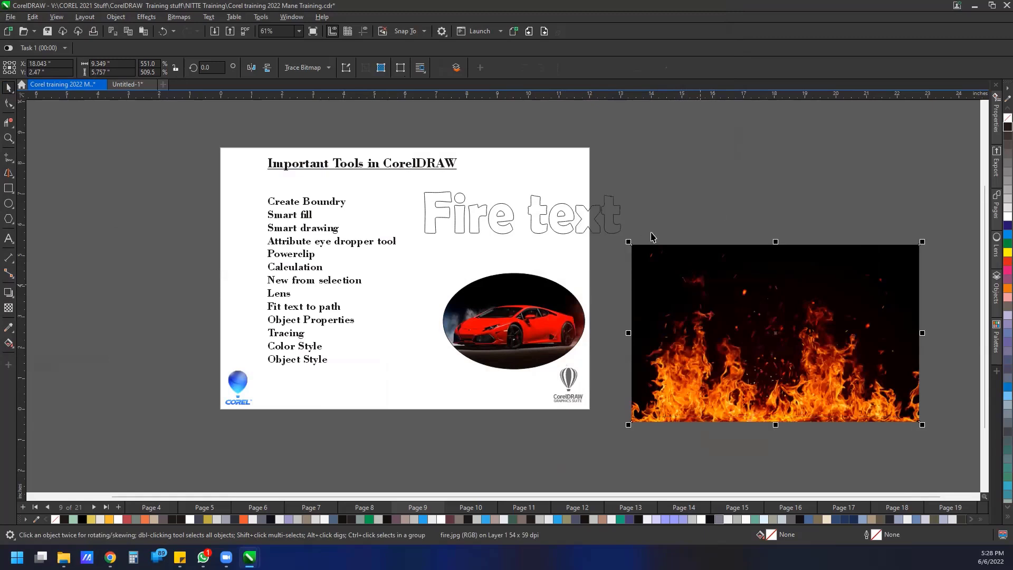
Step: Convert the outlined "Fire text" object to curves
{"action": "left_click", "coordinate": [595, 227]}
{"action": "right_click", "coordinate": [595, 226]}
{"action": "left_click", "coordinate": [646, 205]}
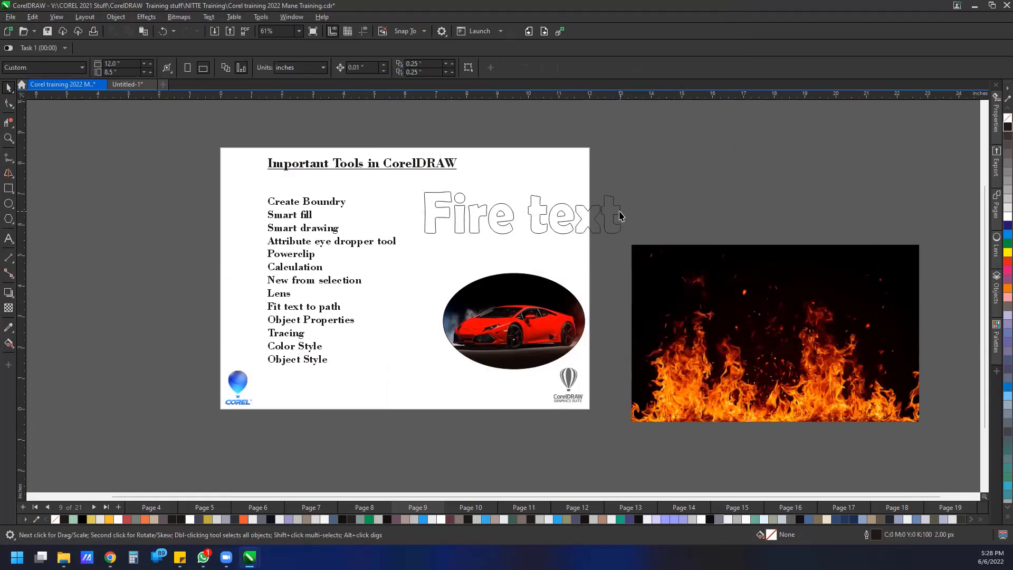
{"action": "left_click", "coordinate": [620, 213]}
{"action": "right_click", "coordinate": [621, 214]}
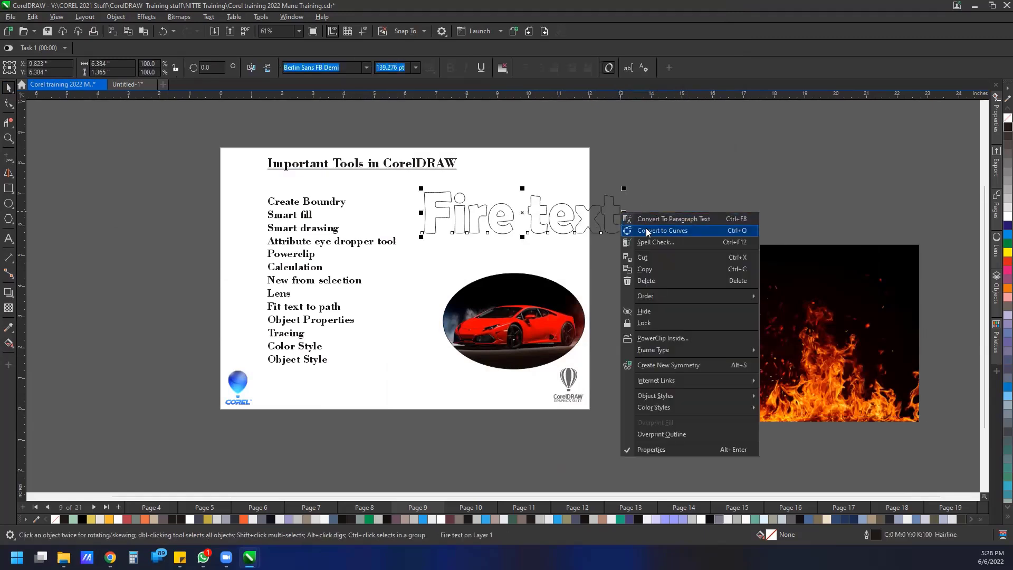
{"action": "left_click", "coordinate": [713, 197]}
Step: PowerClip the fire image inside the "Fire text" curves by dropping it onto the letters
{"action": "left_click", "coordinate": [697, 293]}
{"action": "left_click_drag", "start_coordinate": [697, 293], "coordinate": [587, 224]}
{"action": "left_click", "coordinate": [618, 258]}
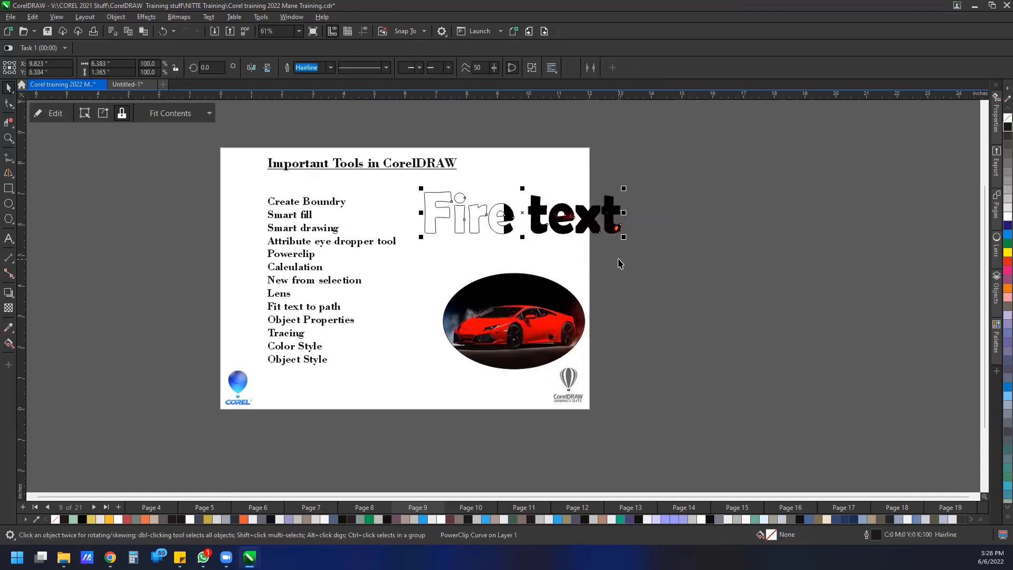
Step: Edit the PowerClip contents so the flames fill every letter, finish editing, and remove the outline of the letters
{"action": "scroll", "coordinate": [617, 231], "scroll_direction": "up", "scroll_amount": 3}
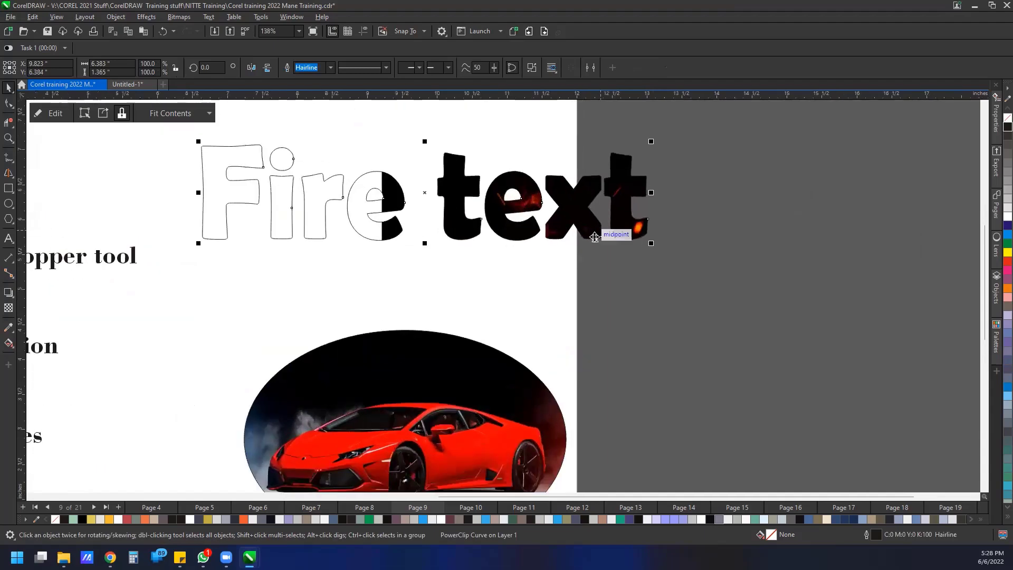
{"action": "scroll", "coordinate": [596, 248], "scroll_direction": "down", "scroll_amount": 2}
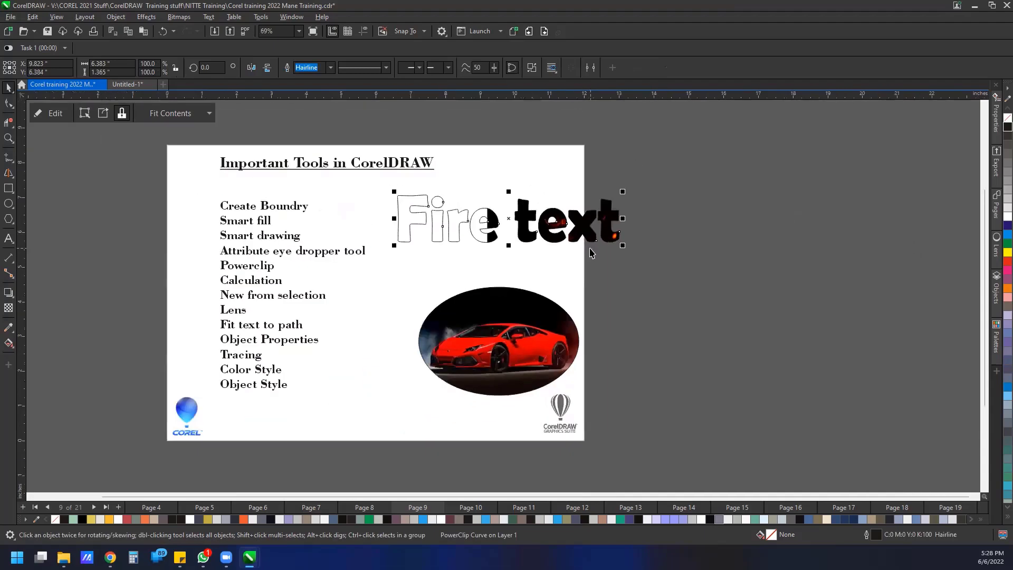
{"action": "left_click", "coordinate": [55, 113]}
{"action": "left_click_drag", "start_coordinate": [768, 372], "coordinate": [631, 243]}
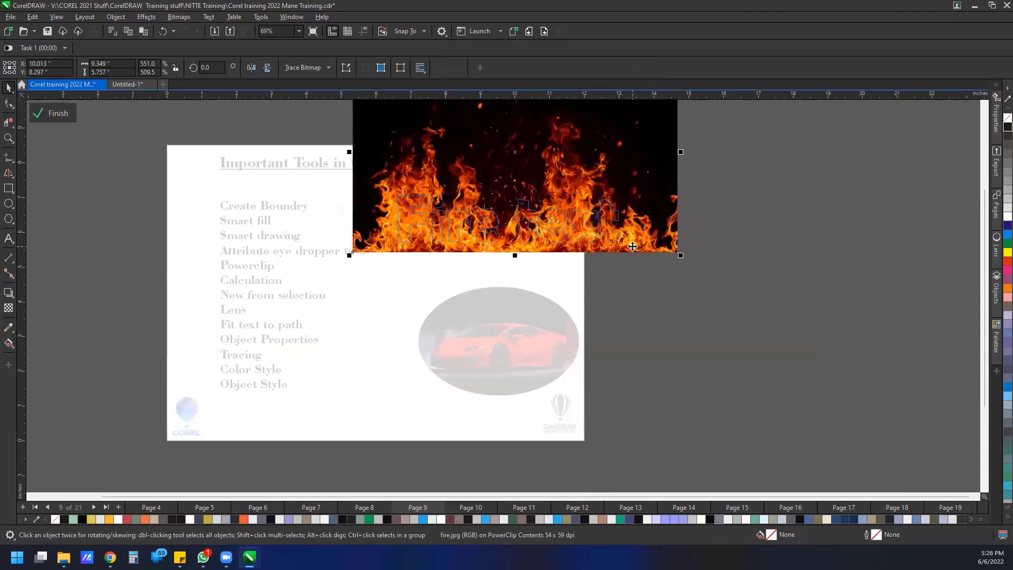
{"action": "left_click", "coordinate": [55, 113]}
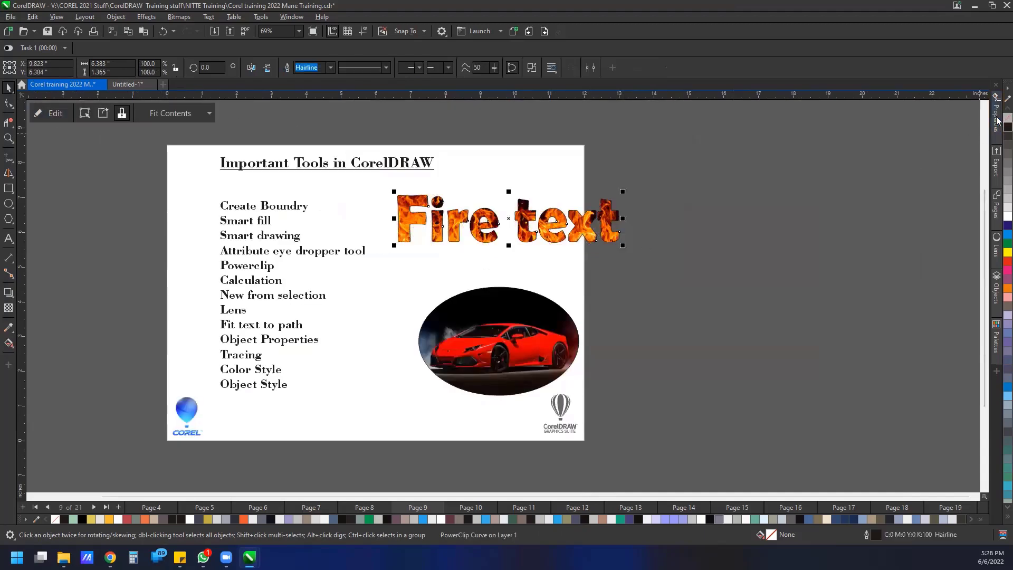
{"action": "left_click", "coordinate": [685, 201]}
{"action": "scroll", "coordinate": [639, 202], "scroll_direction": "up", "scroll_amount": 1}
{"action": "scroll", "coordinate": [638, 203], "scroll_direction": "up", "scroll_amount": 2}
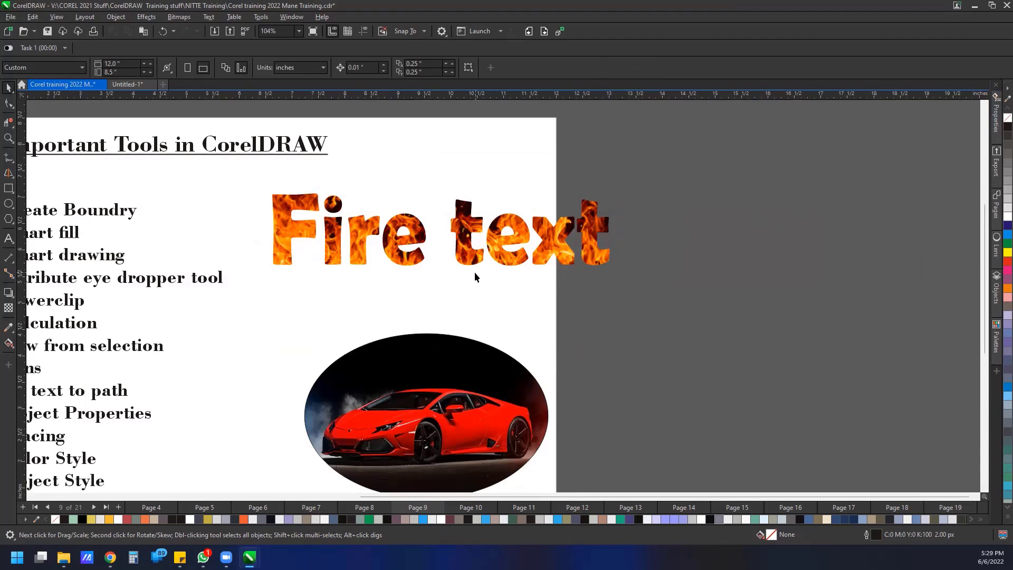
Step: Add the artistic text "ghjghjg" below "Fire text" and view the commands for it, including Convert to Curves
{"action": "left_click", "coordinate": [9, 238]}
{"action": "left_click", "coordinate": [533, 297]}
{"action": "type", "text": "ghjghjg"}
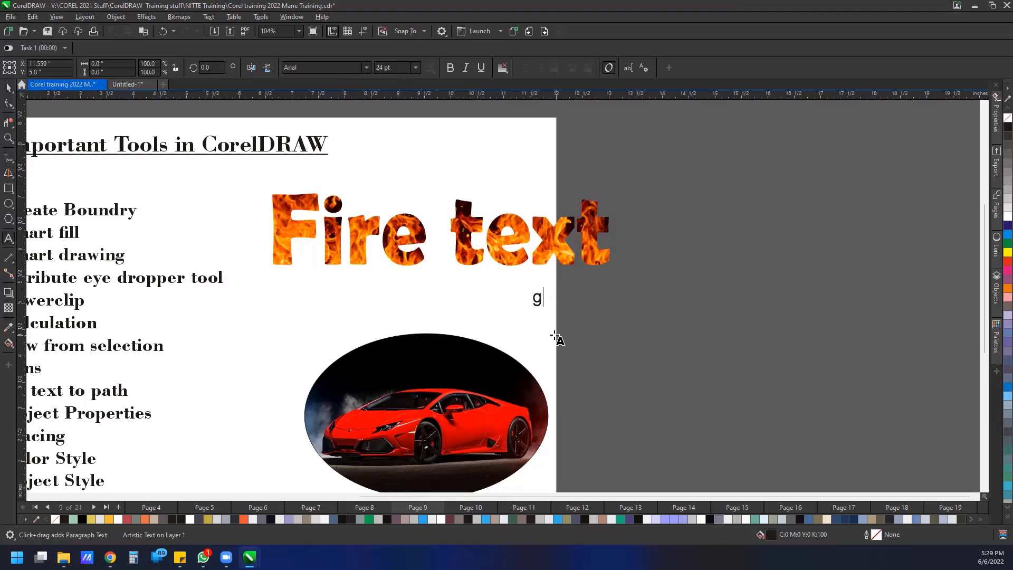
{"action": "left_click", "coordinate": [8, 87]}
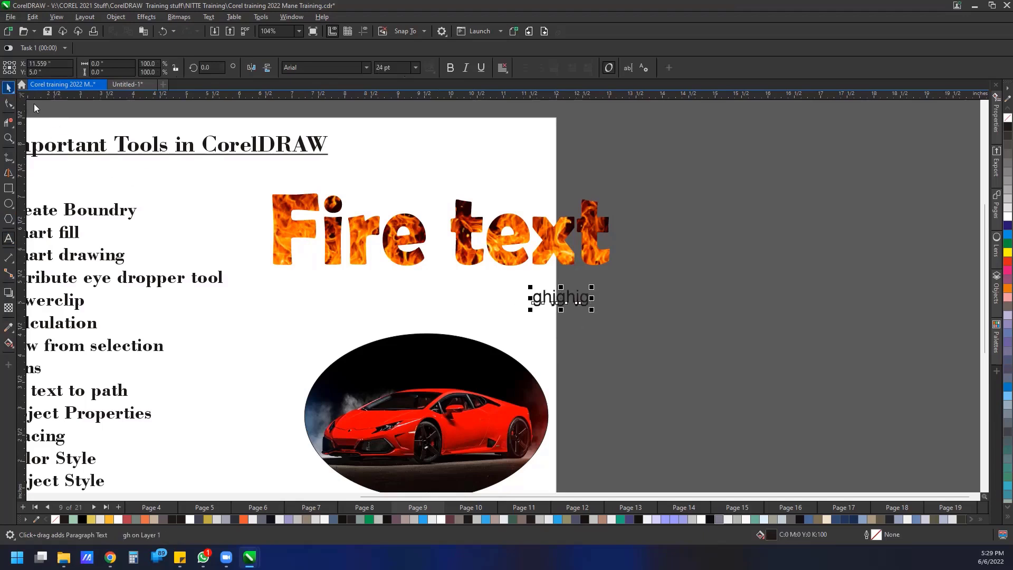
{"action": "left_click", "coordinate": [599, 305]}
{"action": "left_click", "coordinate": [570, 301]}
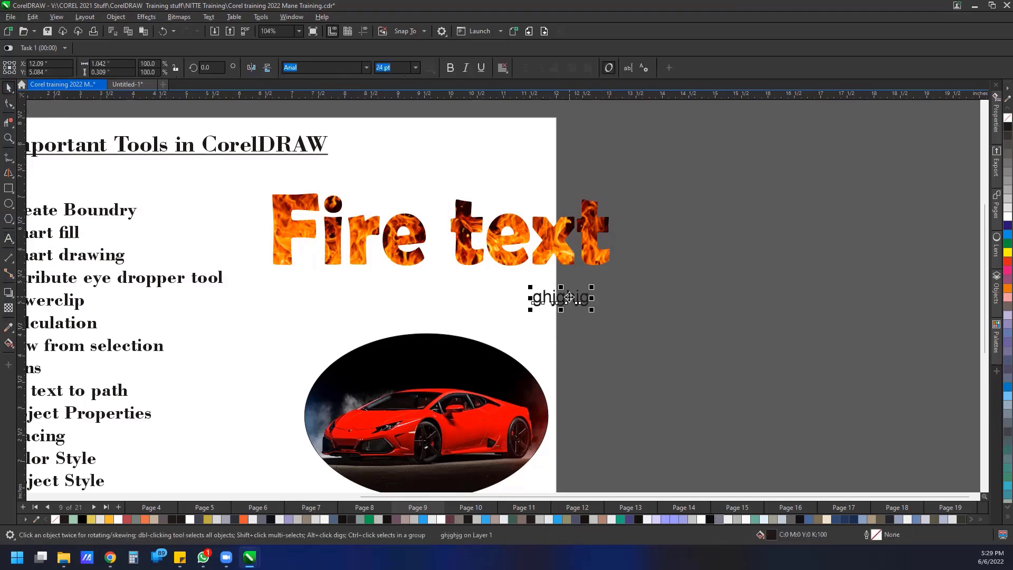
{"action": "right_click", "coordinate": [570, 298]}
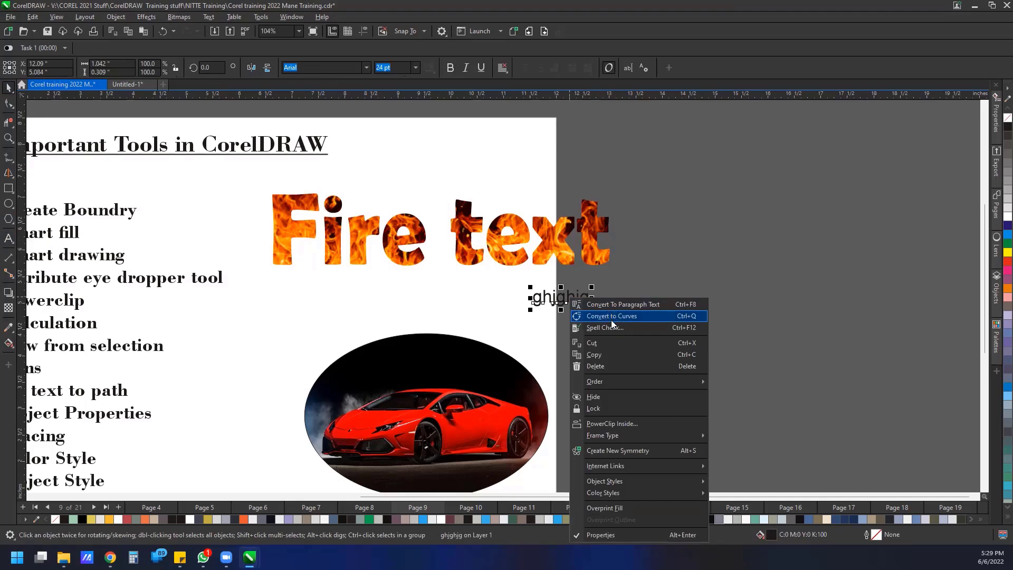
{"action": "left_click", "coordinate": [683, 260]}
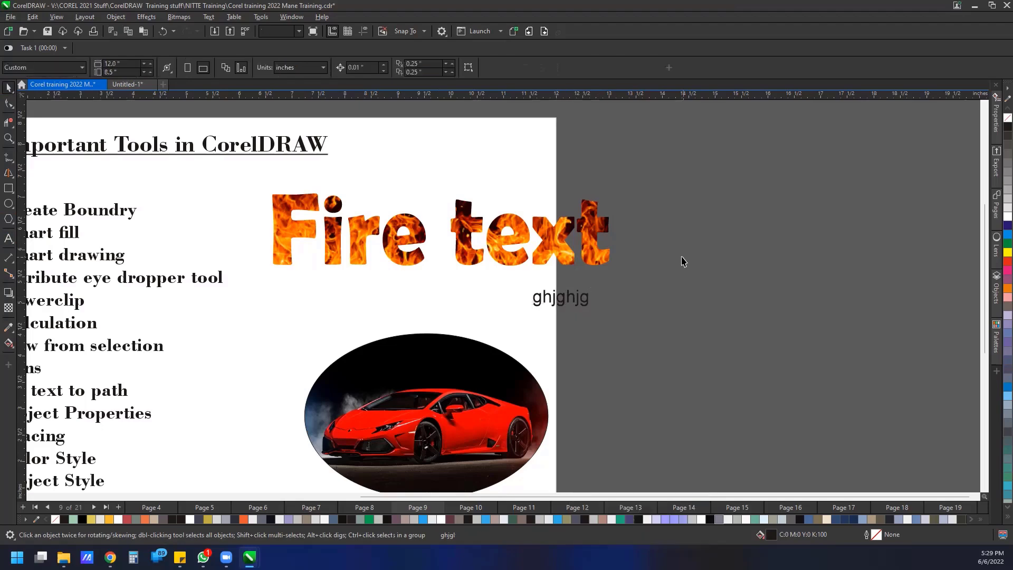
Step: Delete the clipped car ellipse, the flame-filled "Fire text" and the "ghjghjg" sample text from page 9
{"action": "scroll", "coordinate": [577, 304], "scroll_direction": "down", "scroll_amount": 2}
{"action": "left_click", "coordinate": [505, 378]}
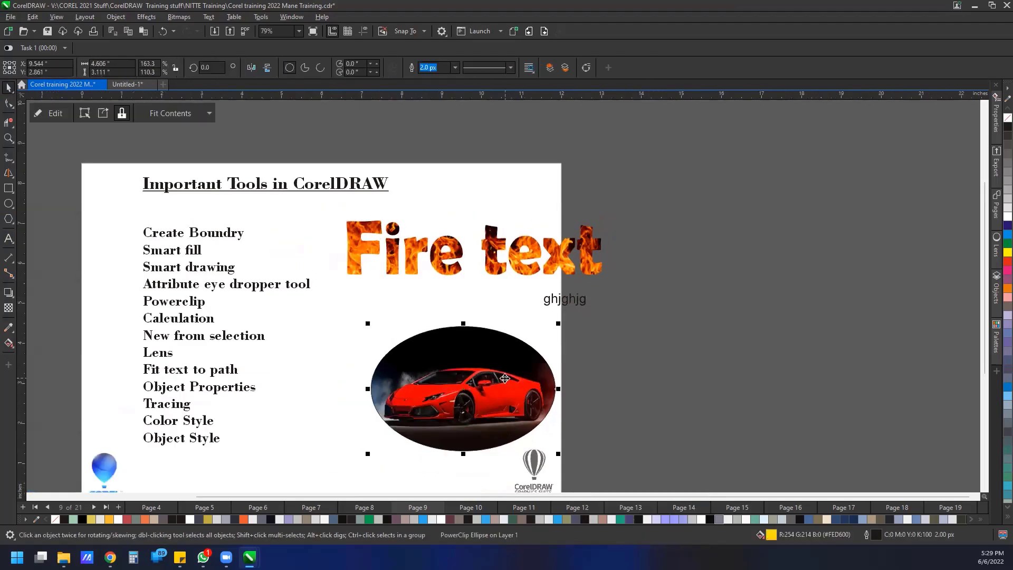
{"action": "key", "text": "Delete"}
{"action": "left_click", "coordinate": [525, 269]}
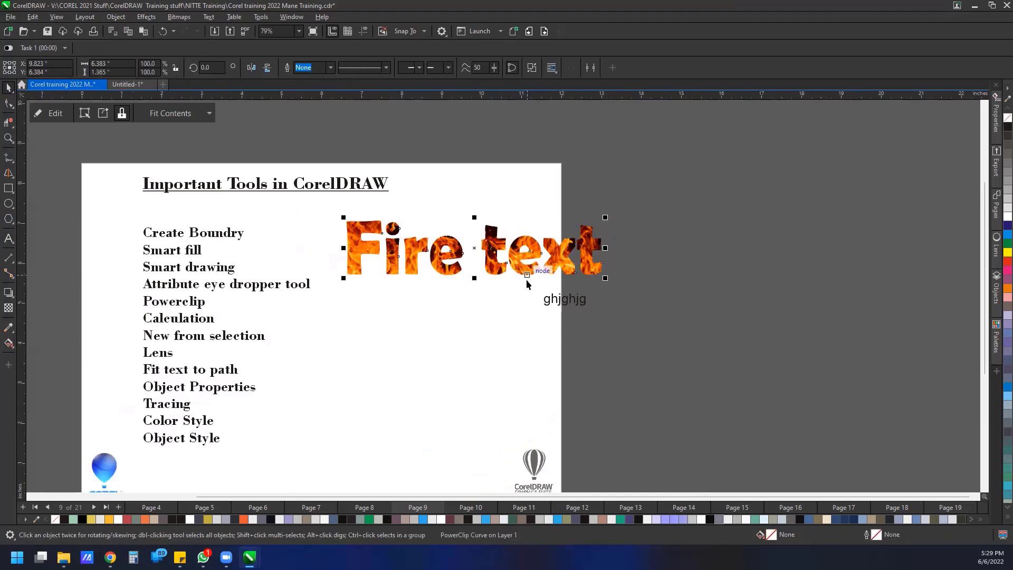
{"action": "key", "text": "Delete"}
{"action": "left_click", "coordinate": [545, 304]}
{"action": "key", "text": "Delete"}
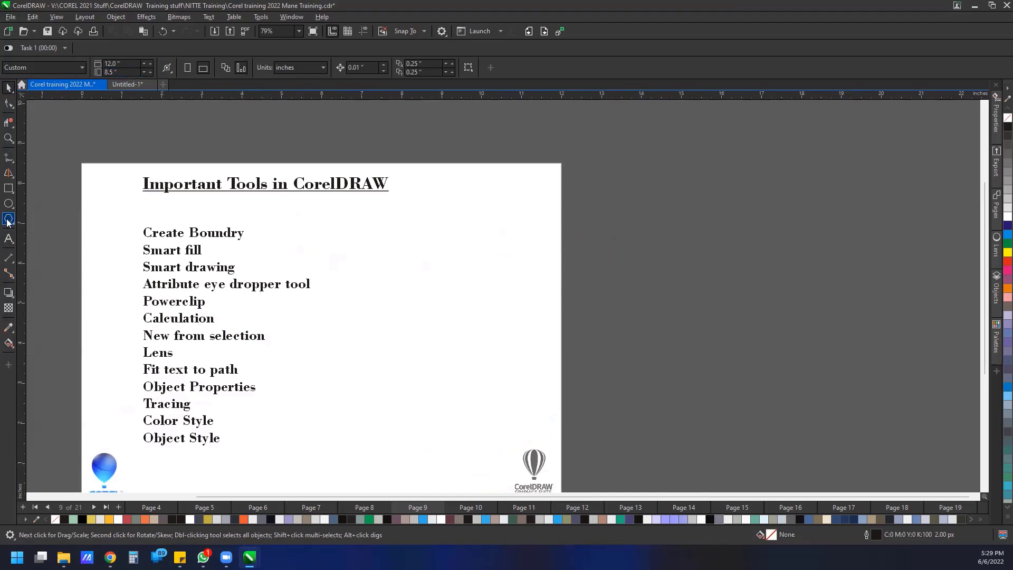
Step: Draw a rectangle about 2.26 by 0.78 inches beside the tools list and multiply its height by 5
{"action": "left_click", "coordinate": [8, 187]}
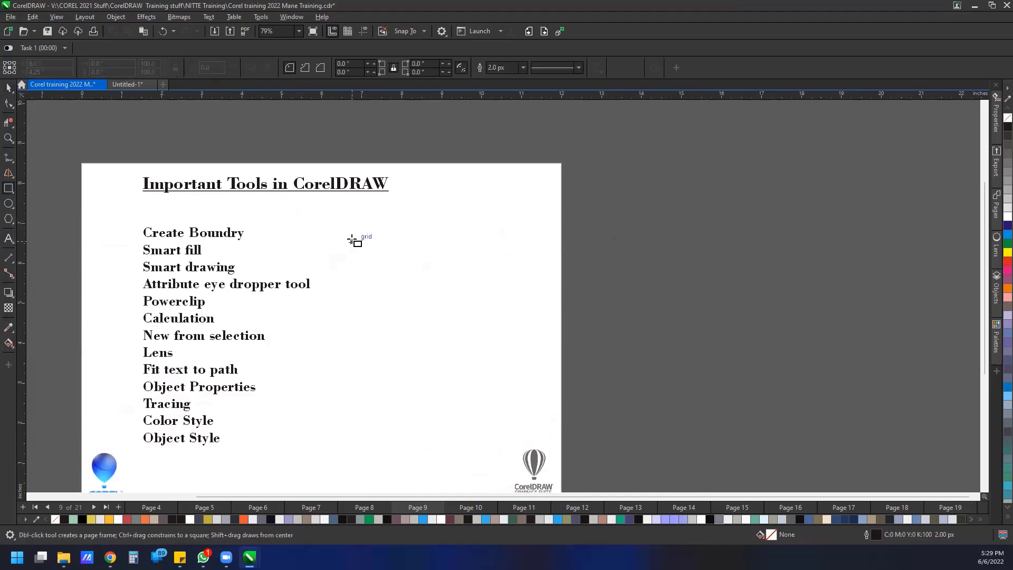
{"action": "left_click_drag", "start_coordinate": [351, 241], "coordinate": [442, 272]}
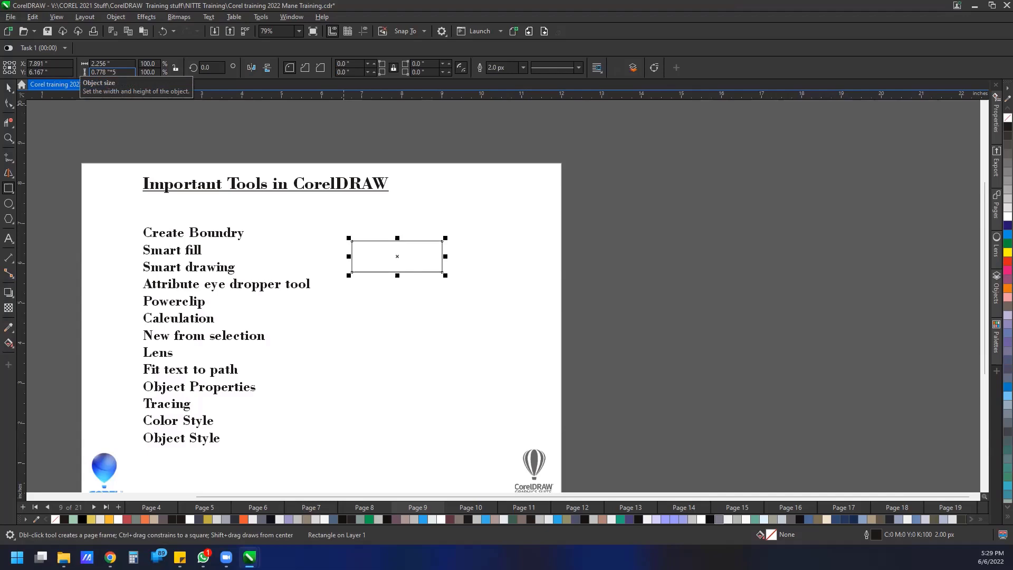
{"action": "key", "text": "Return"}
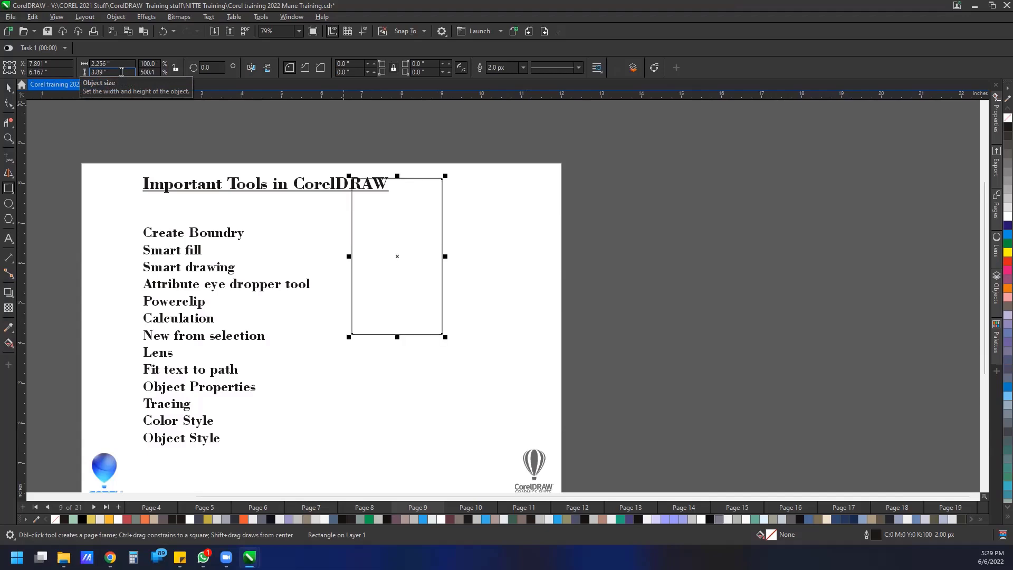
Step: Move the tall rectangle down so it clears the page title, and deselect it
{"action": "left_click", "coordinate": [8, 85]}
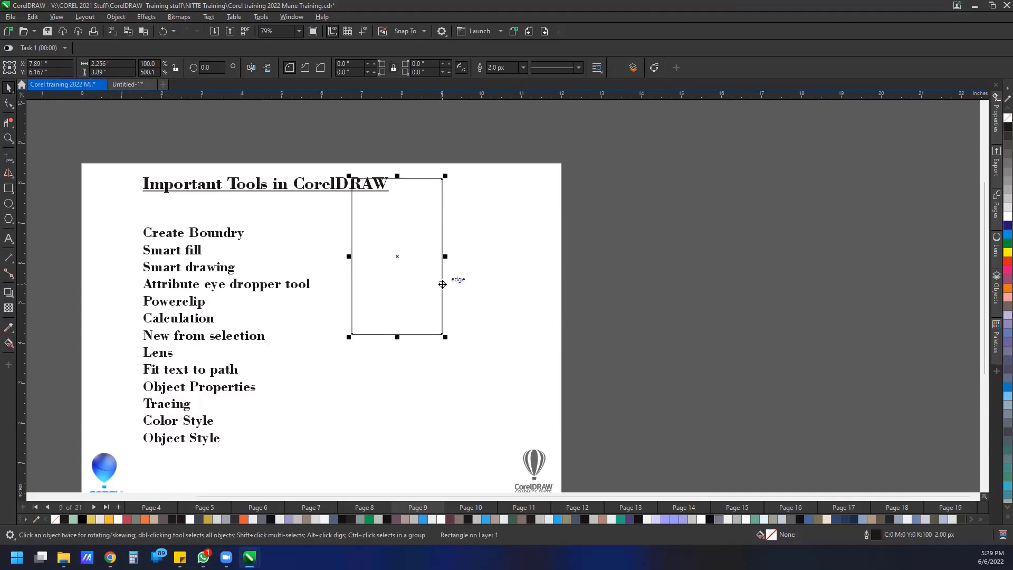
{"action": "left_click_drag", "start_coordinate": [442, 283], "coordinate": [459, 334]}
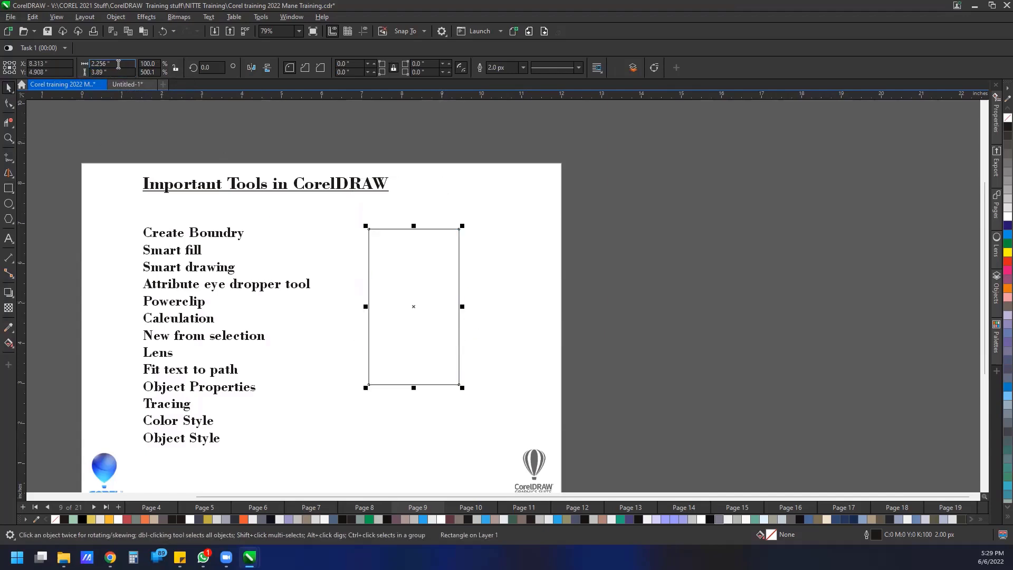
{"action": "left_click", "coordinate": [194, 140]}
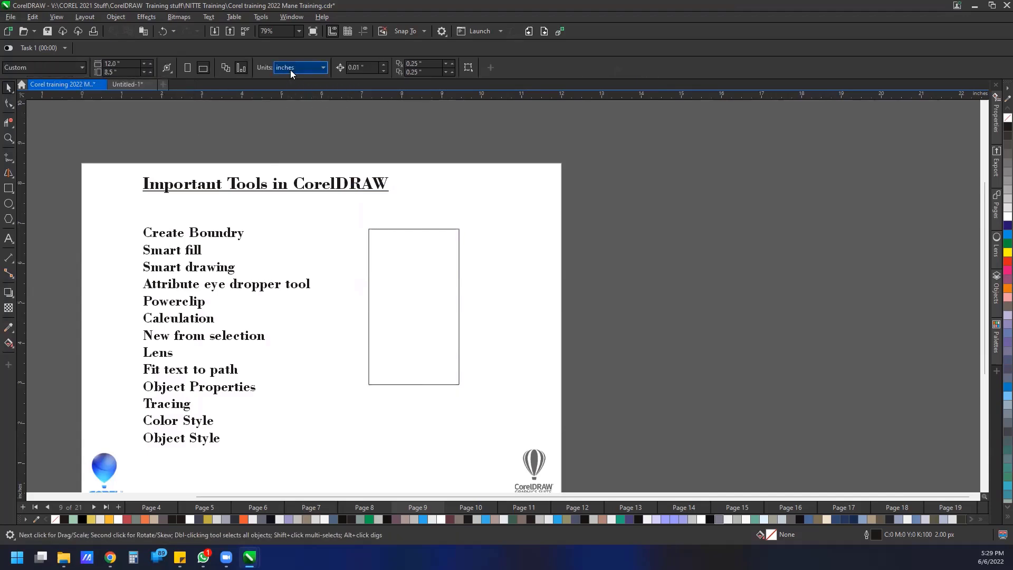
Step: Set the drawing units of the training document to centimeters
{"action": "left_click", "coordinate": [290, 69]}
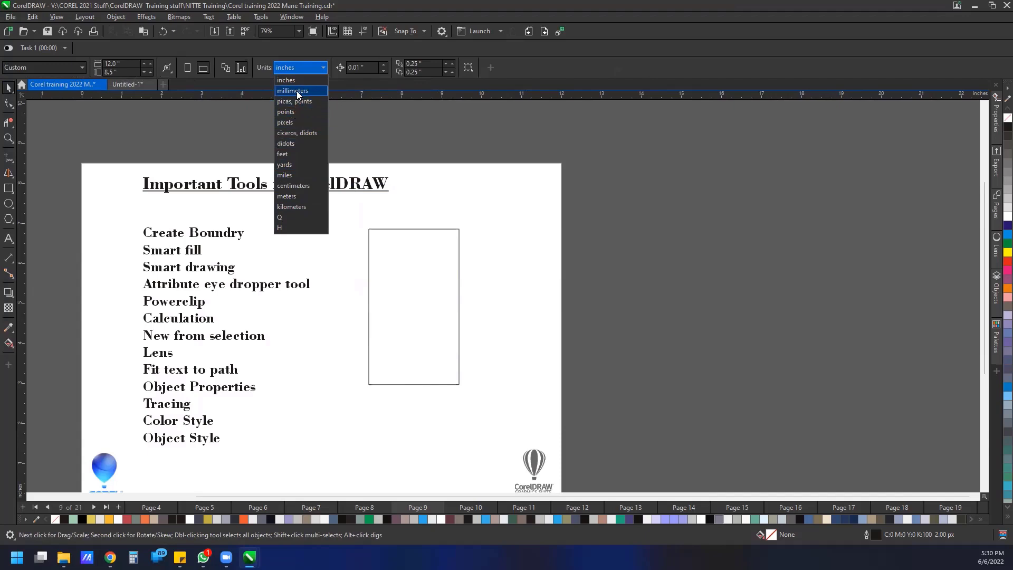
{"action": "left_click", "coordinate": [291, 186]}
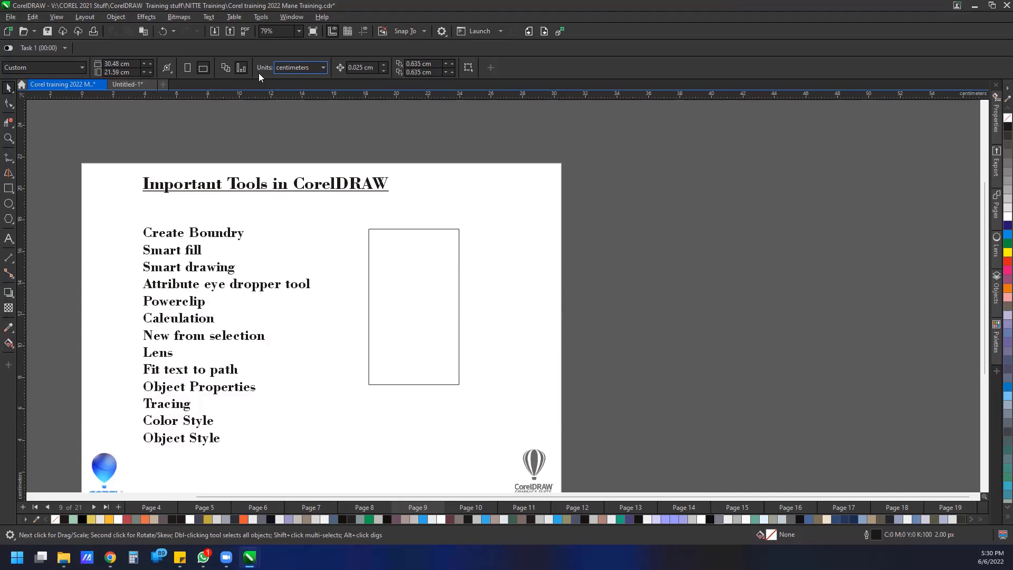
{"action": "left_click", "coordinate": [10, 17]}
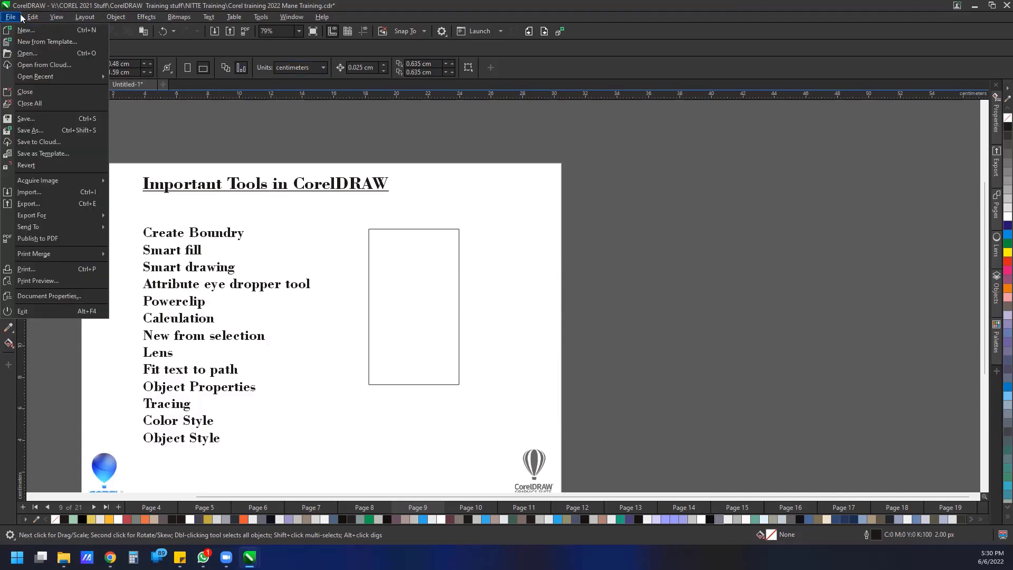
{"action": "mouse_move", "coordinate": [26, 19]}
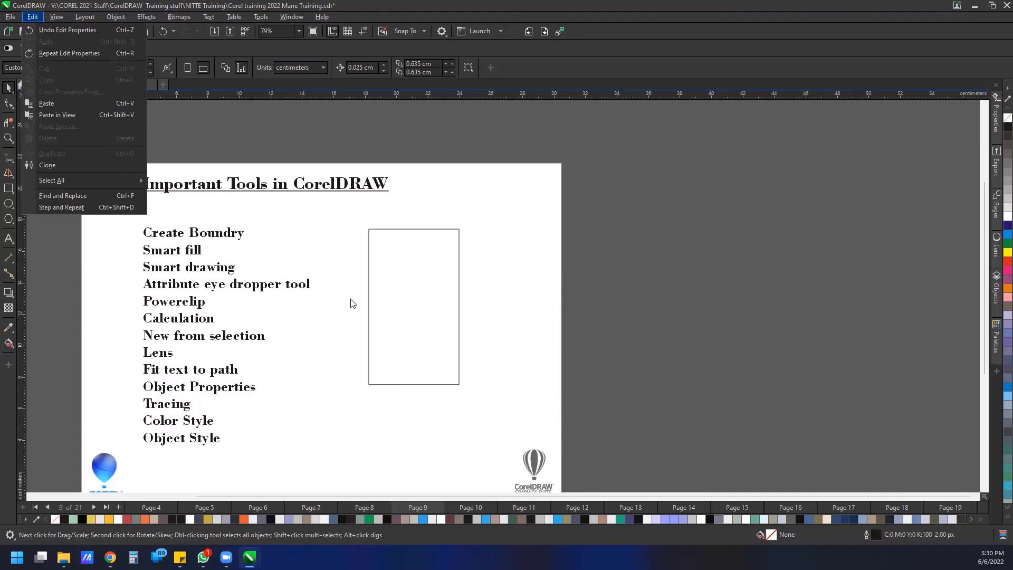
{"action": "left_click", "coordinate": [346, 316]}
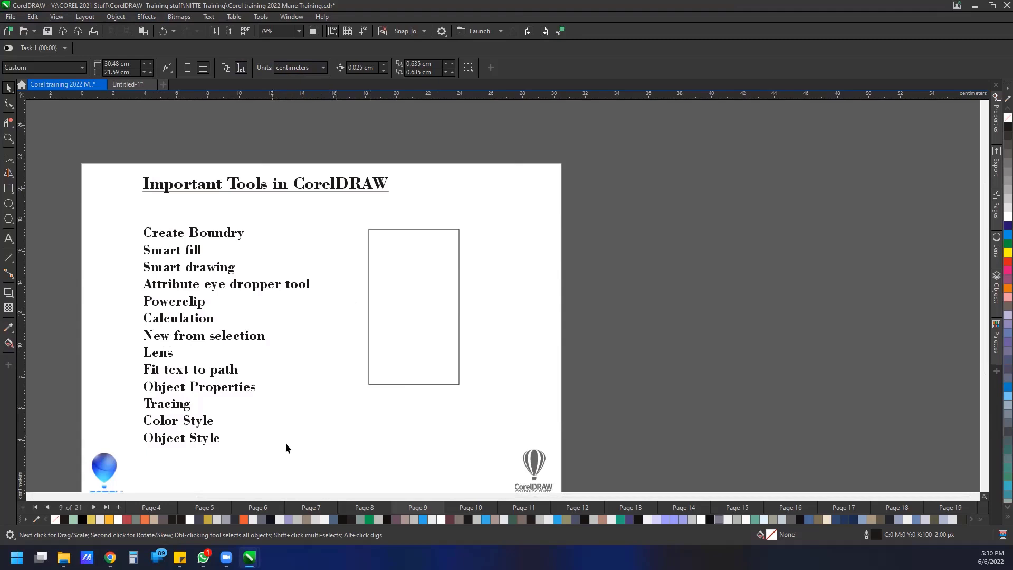
Step: Go to page 6 and select the cluster of coloured shapes covering the left part of the arrangement
{"action": "left_click", "coordinate": [266, 506]}
{"action": "scroll", "coordinate": [355, 391], "scroll_direction": "down", "scroll_amount": 1}
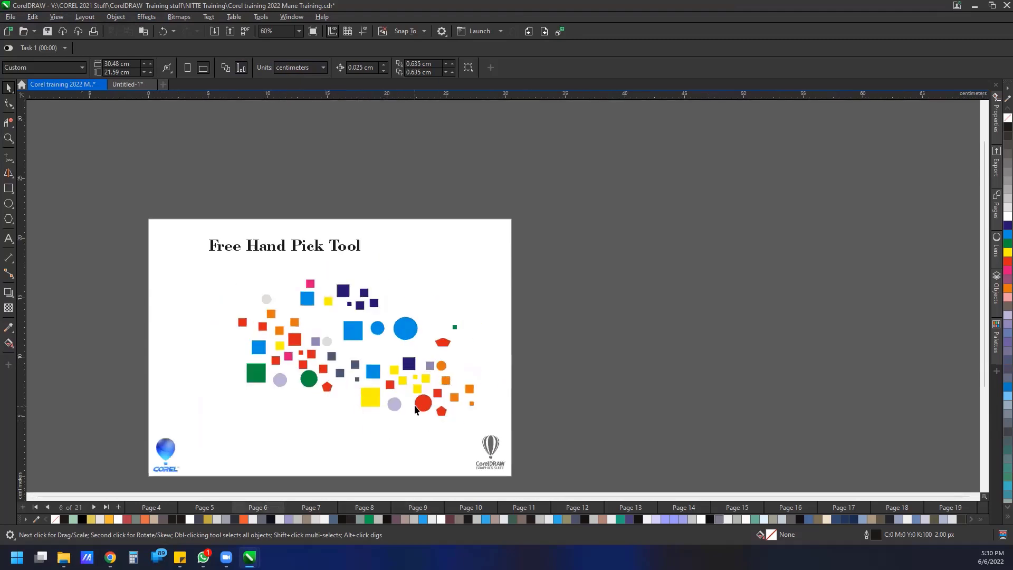
{"action": "left_click_drag", "start_coordinate": [212, 266], "coordinate": [385, 436]}
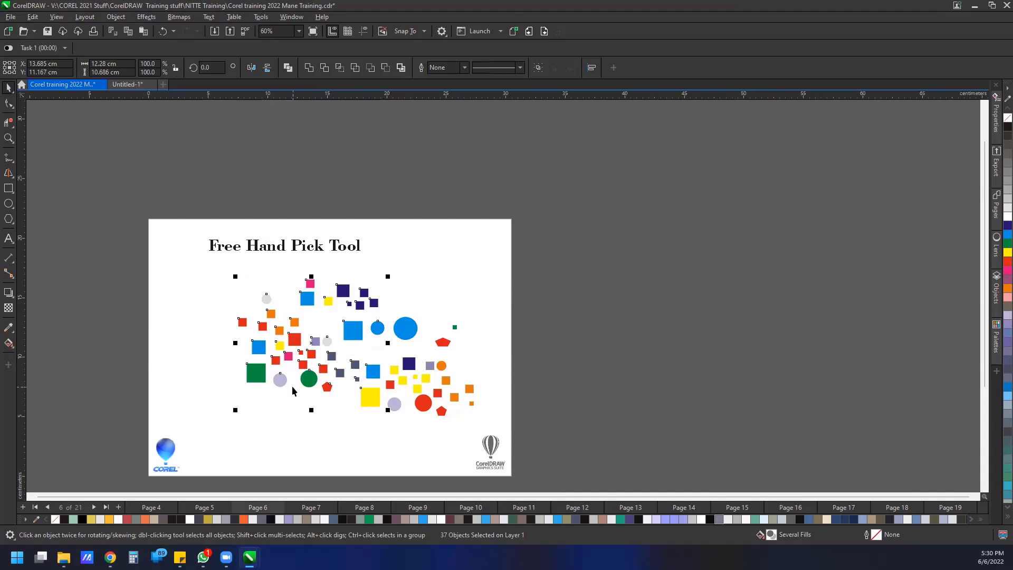
Step: Switch to the Untitled-1 document and delete everything in it
{"action": "left_click", "coordinate": [129, 86]}
{"action": "left_click", "coordinate": [397, 258]}
{"action": "scroll", "coordinate": [398, 235], "scroll_direction": "down", "scroll_amount": 1}
{"action": "left_click_drag", "start_coordinate": [287, 179], "coordinate": [809, 393]}
{"action": "key", "text": "Delete"}
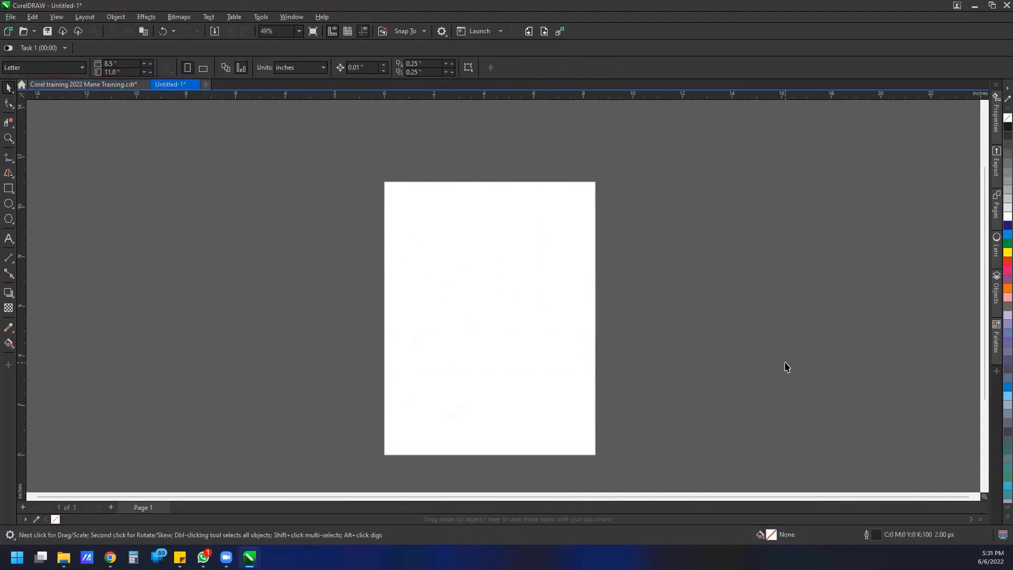
Step: Set the Untitled-1 page to landscape and paste the shapes copied from page 6 of the training document
{"action": "left_click", "coordinate": [115, 85]}
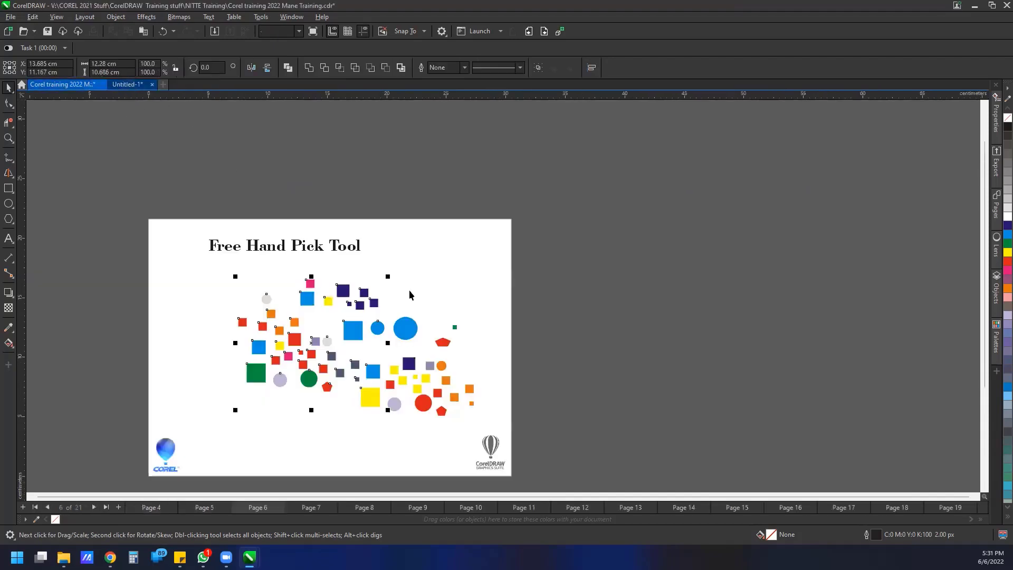
{"action": "left_click", "coordinate": [135, 86]}
{"action": "left_click", "coordinate": [203, 68]}
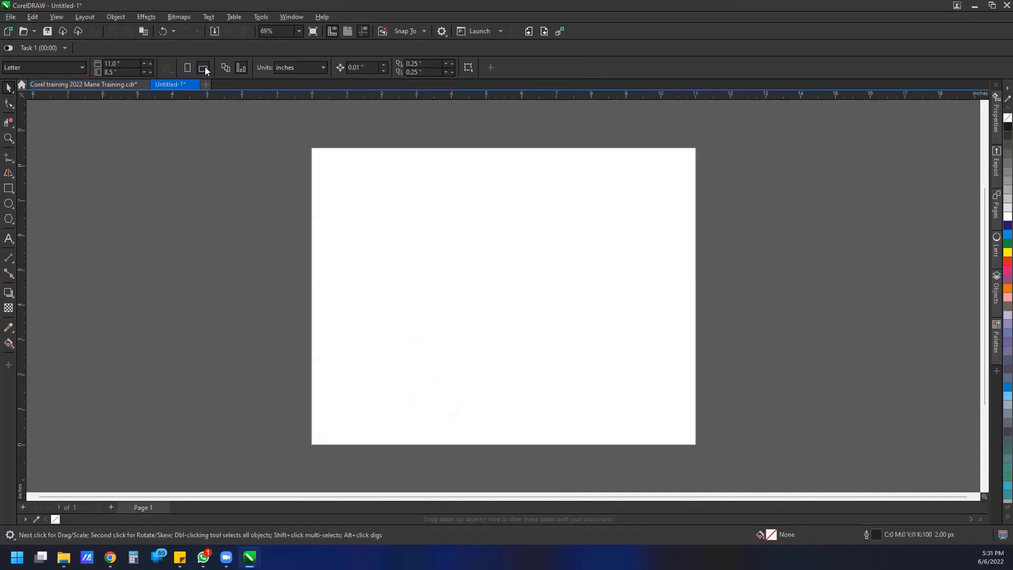
{"action": "key", "text": "ctrl+v"}
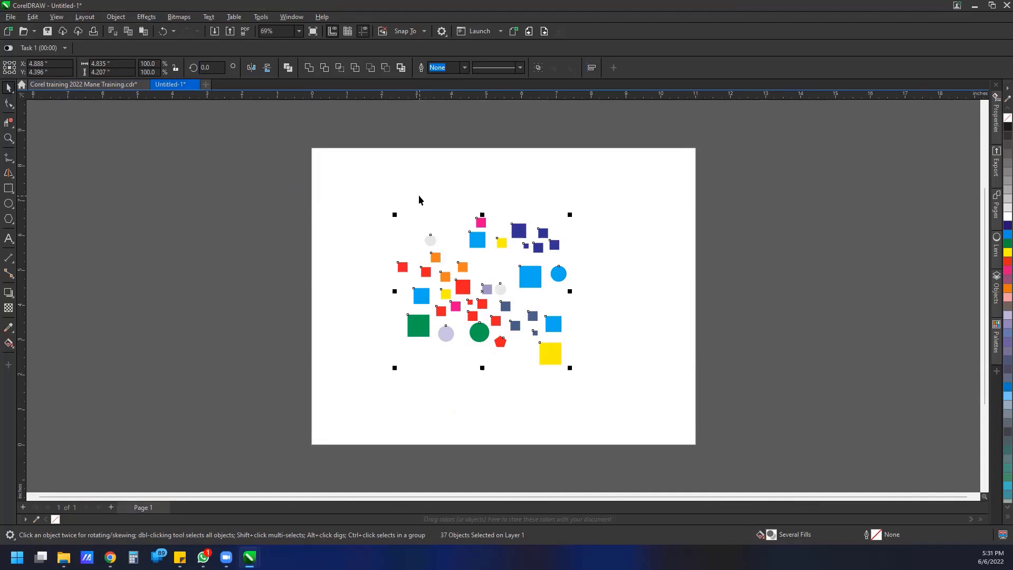
Step: In the training document, select the blue square beneath the pink one, the larger blue square and both blue circles together
{"action": "left_click", "coordinate": [90, 84]}
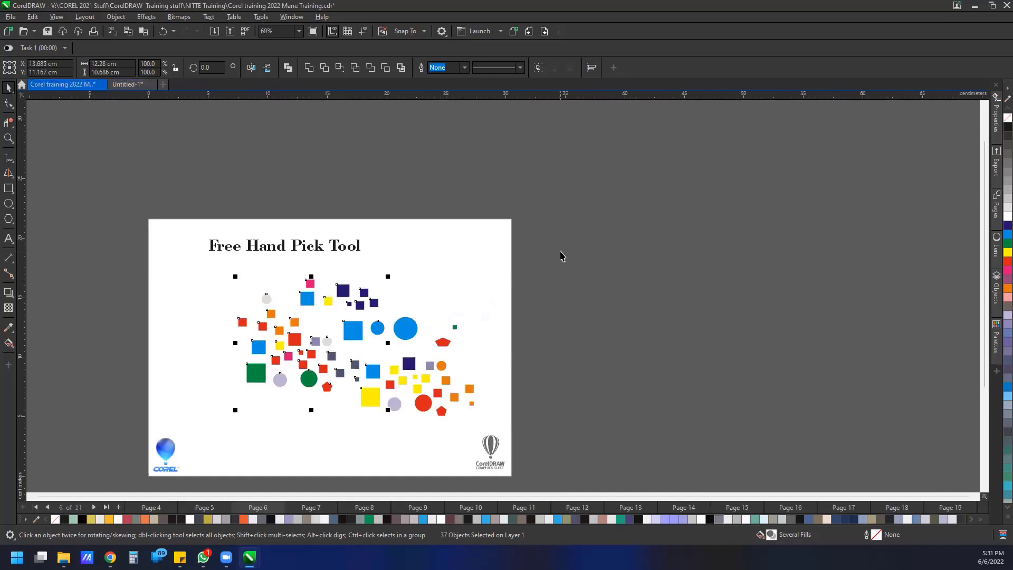
{"action": "left_click", "coordinate": [491, 314]}
{"action": "scroll", "coordinate": [488, 316], "scroll_direction": "up", "scroll_amount": 1}
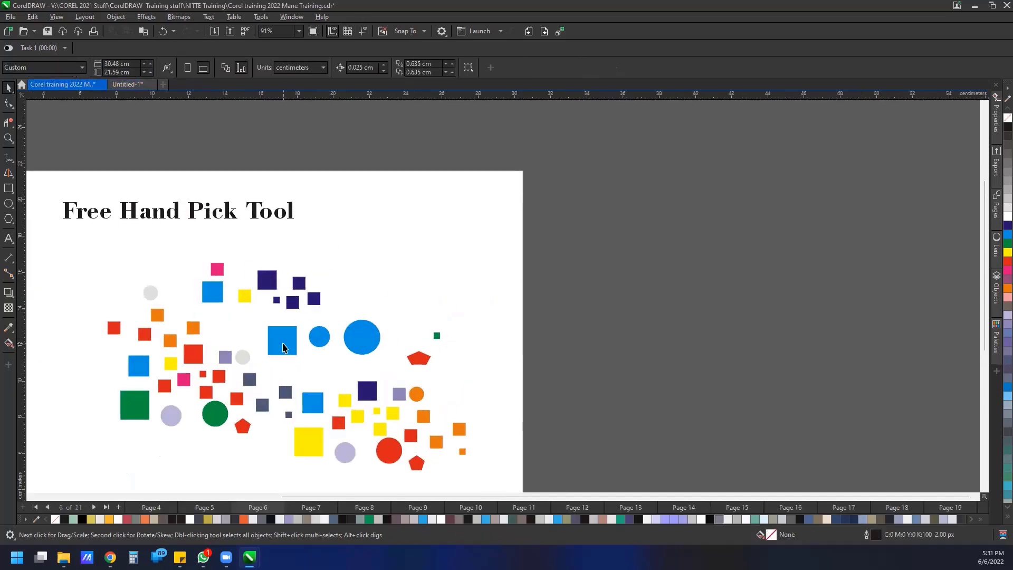
{"action": "left_click", "coordinate": [216, 296]}
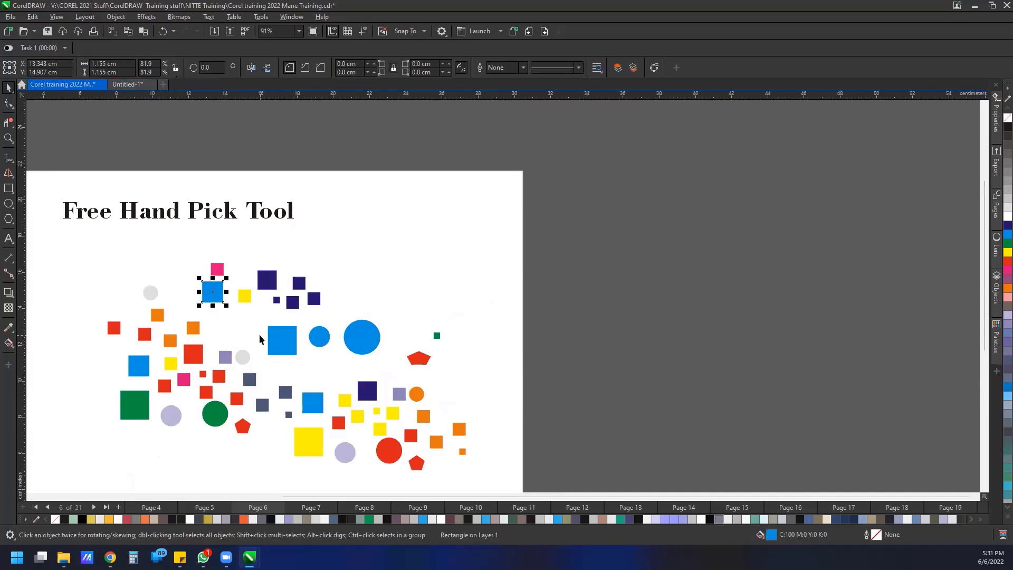
{"action": "left_click", "coordinate": [266, 339]}
{"action": "left_click", "coordinate": [207, 292]}
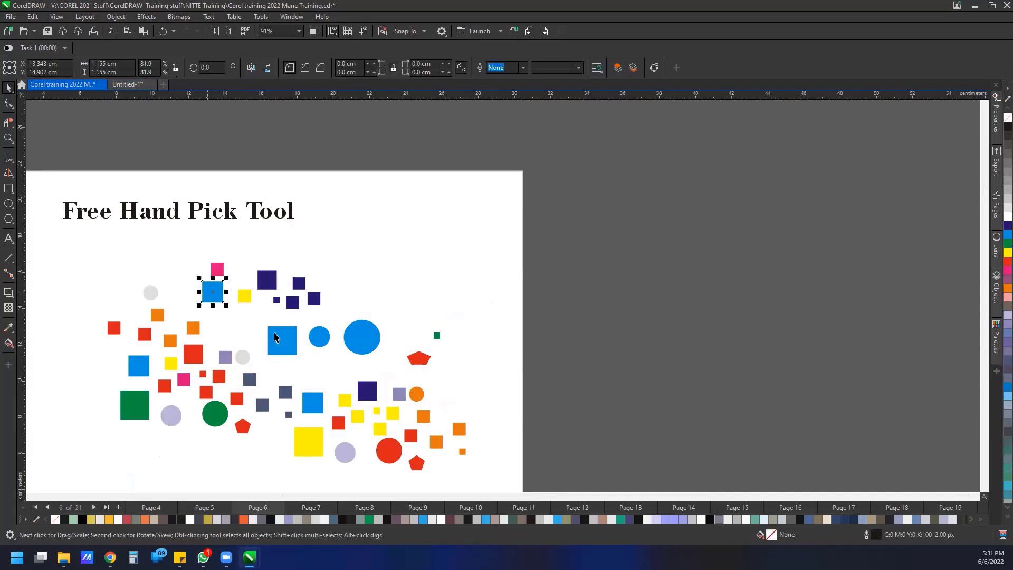
{"action": "left_click", "coordinate": [275, 333]}
{"action": "left_click", "coordinate": [318, 341], "text": "shift"}
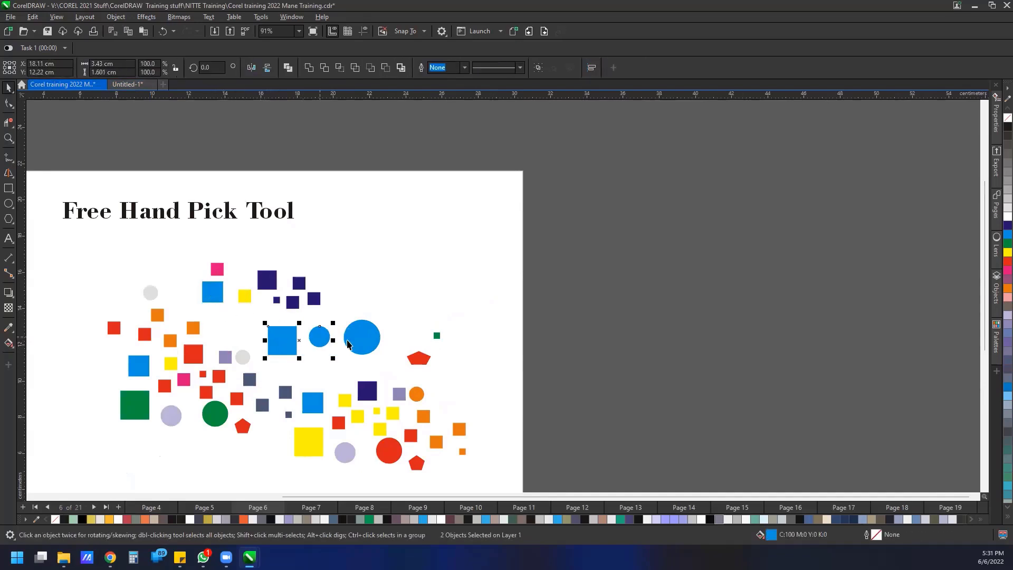
{"action": "left_click", "coordinate": [360, 343], "text": "shift"}
{"action": "left_click", "coordinate": [212, 292], "text": "shift"}
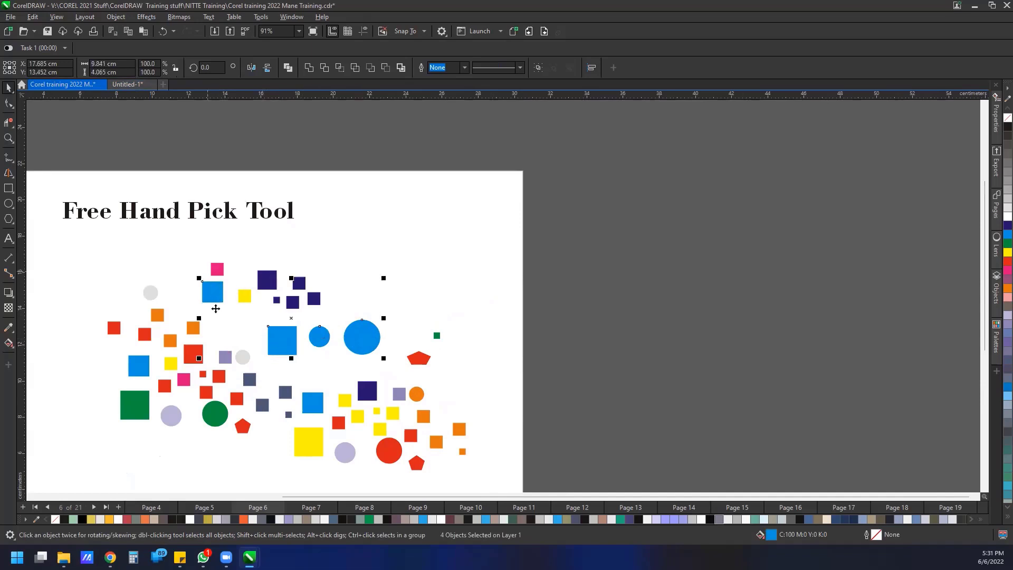
Step: Create a new document from the four selected blue shapes and compare it with the training document
{"action": "scroll", "coordinate": [353, 309], "scroll_direction": "down", "scroll_amount": 1}
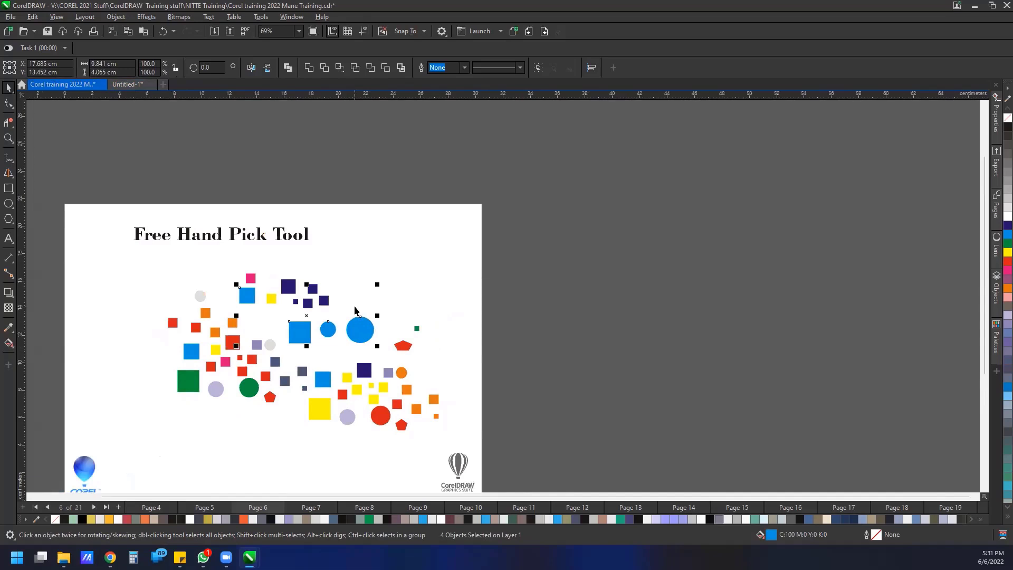
{"action": "left_click", "coordinate": [515, 33]}
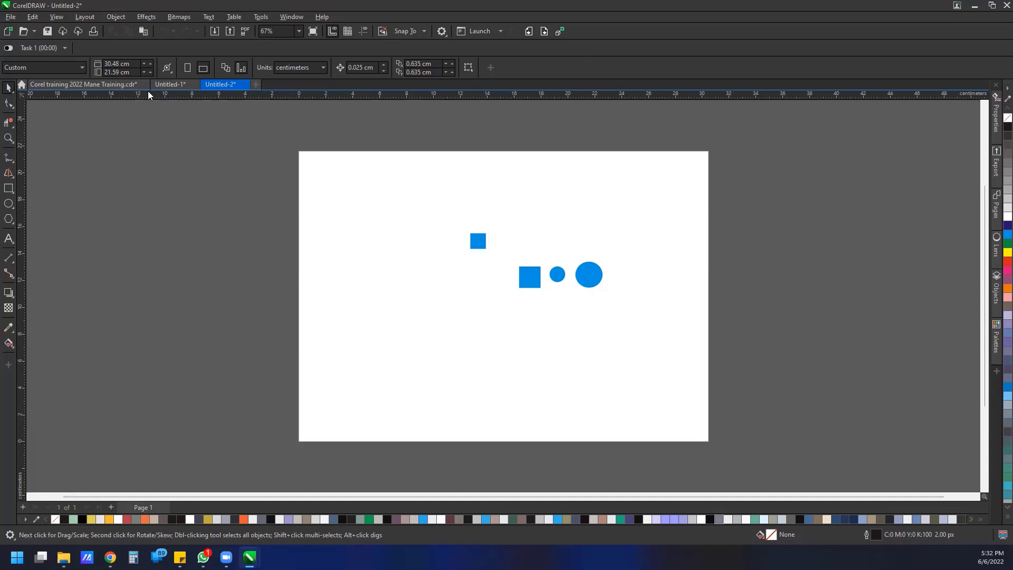
{"action": "left_click", "coordinate": [110, 85]}
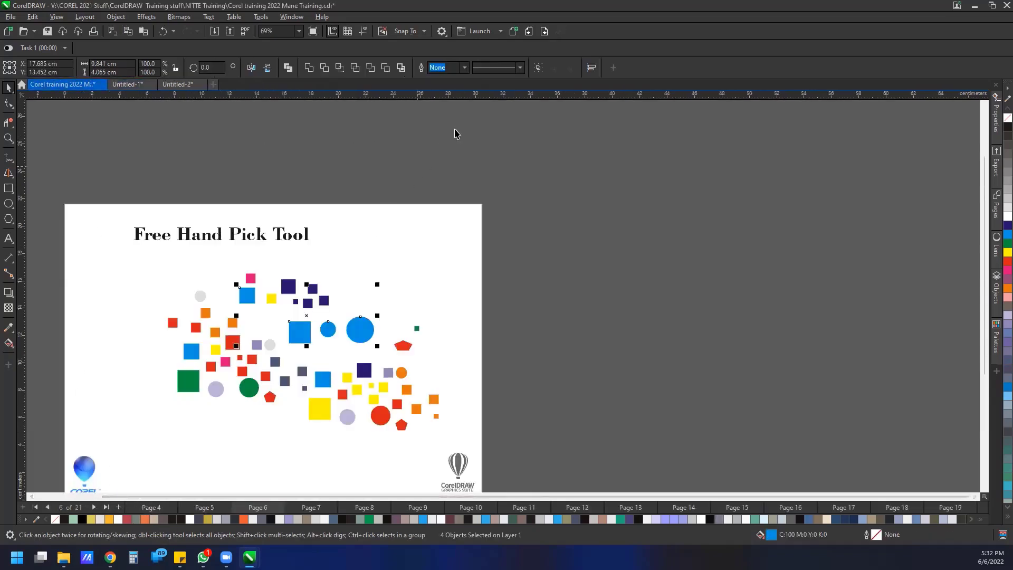
{"action": "left_click", "coordinate": [186, 86]}
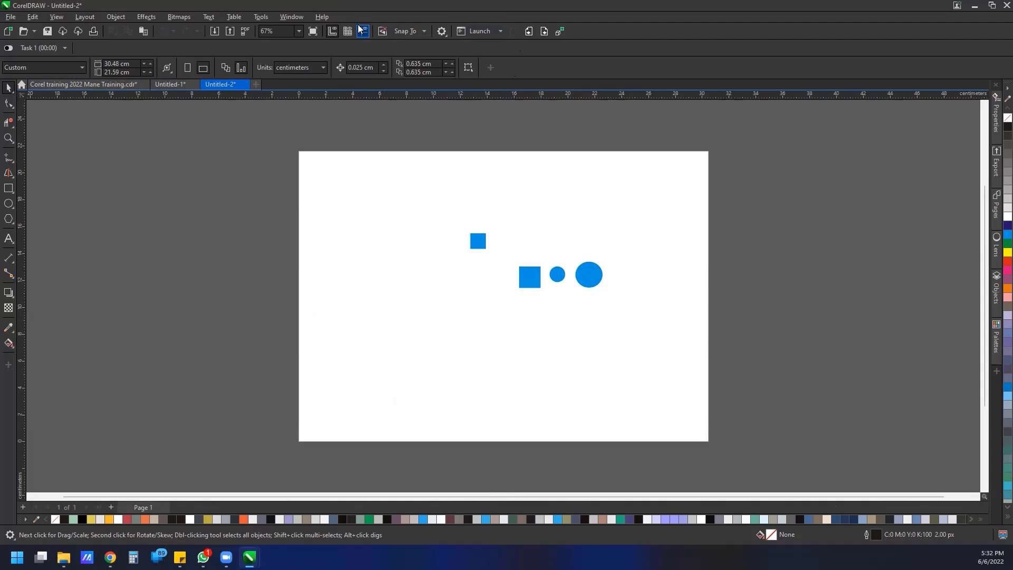
Step: Return to the training document and deselect the four blue shapes on page 6
{"action": "left_click", "coordinate": [442, 31]}
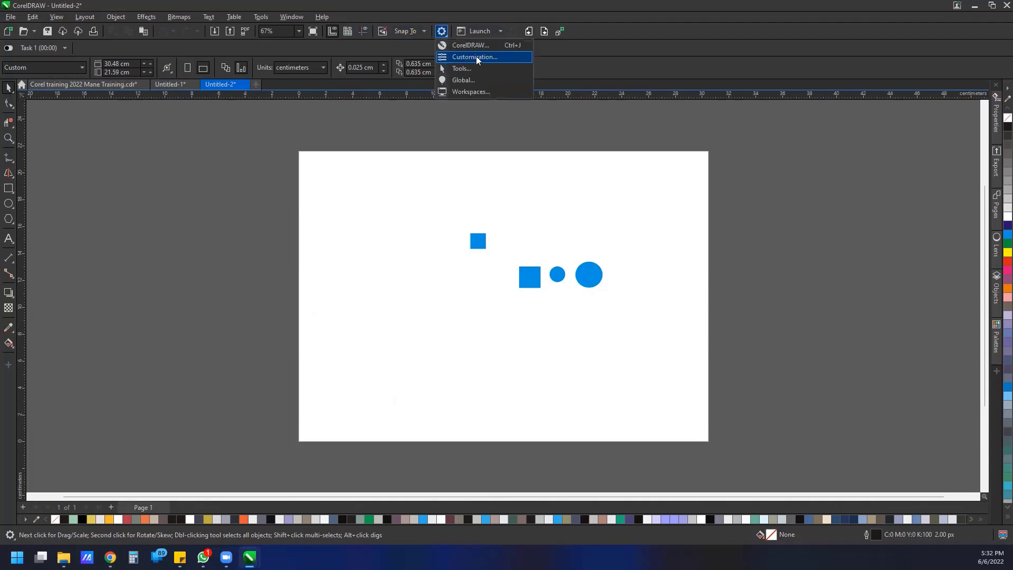
{"action": "left_click", "coordinate": [529, 32]}
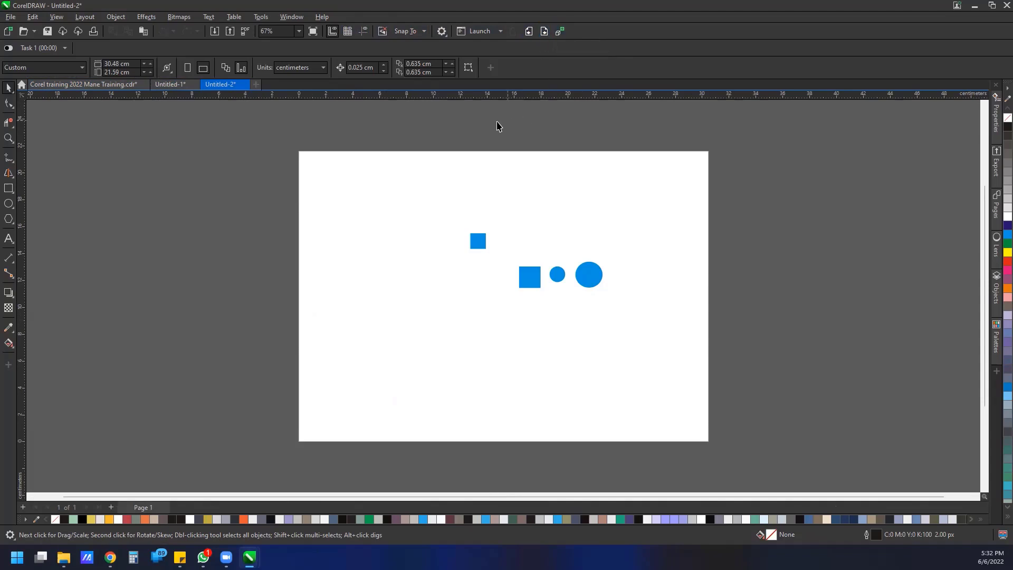
{"action": "left_click", "coordinate": [115, 87]}
{"action": "scroll", "coordinate": [303, 141], "scroll_direction": "down", "scroll_amount": 1}
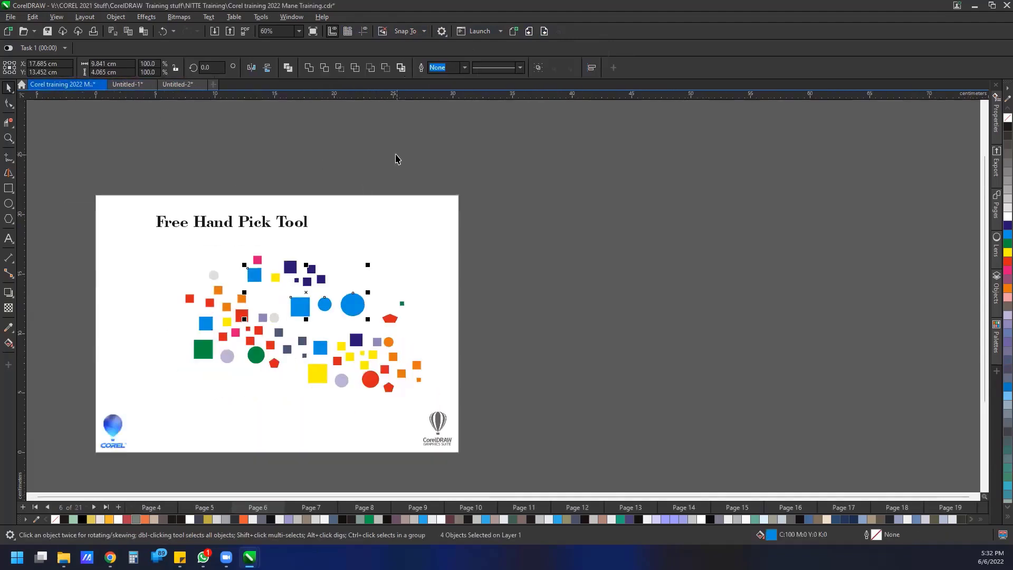
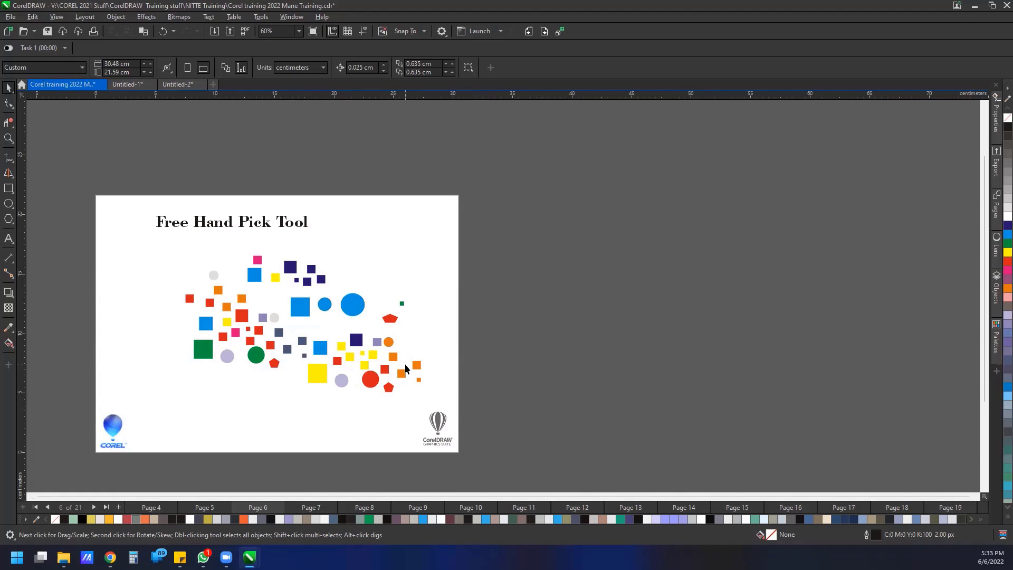
Step: Draw a rectangle about 16.5 by 6.6 cm beside the page and stretch it to about 26.2 cm wide
{"action": "left_click", "coordinate": [10, 192]}
{"action": "mouse_move", "coordinate": [461, 252]}
{"action": "left_mouse_down"}
{"action": "mouse_move", "coordinate": [559, 314]}
{"action": "mouse_move", "coordinate": [660, 334]}
{"action": "left_mouse_up"}
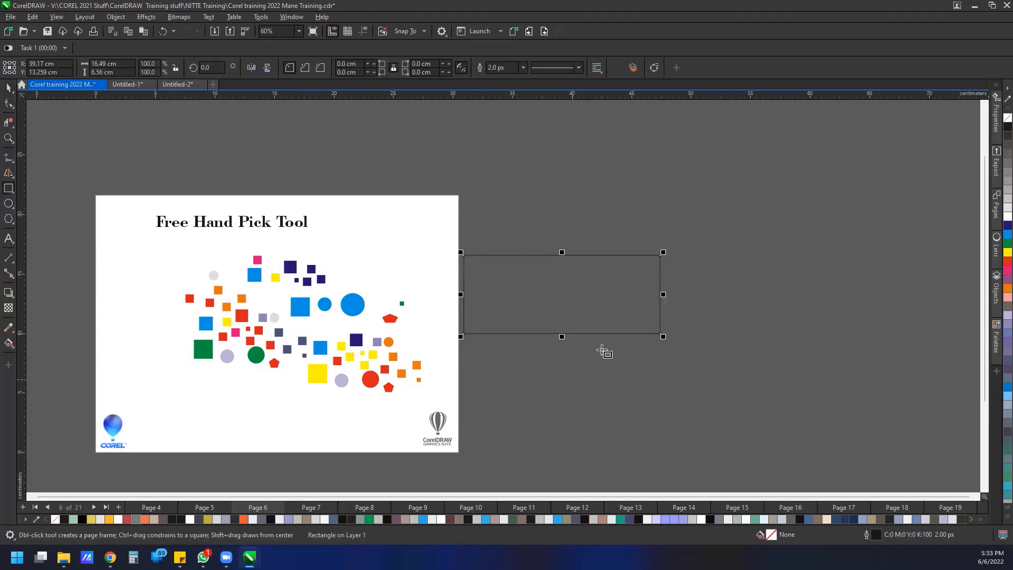
{"action": "left_click_drag", "start_coordinate": [663, 294], "coordinate": [779, 295]}
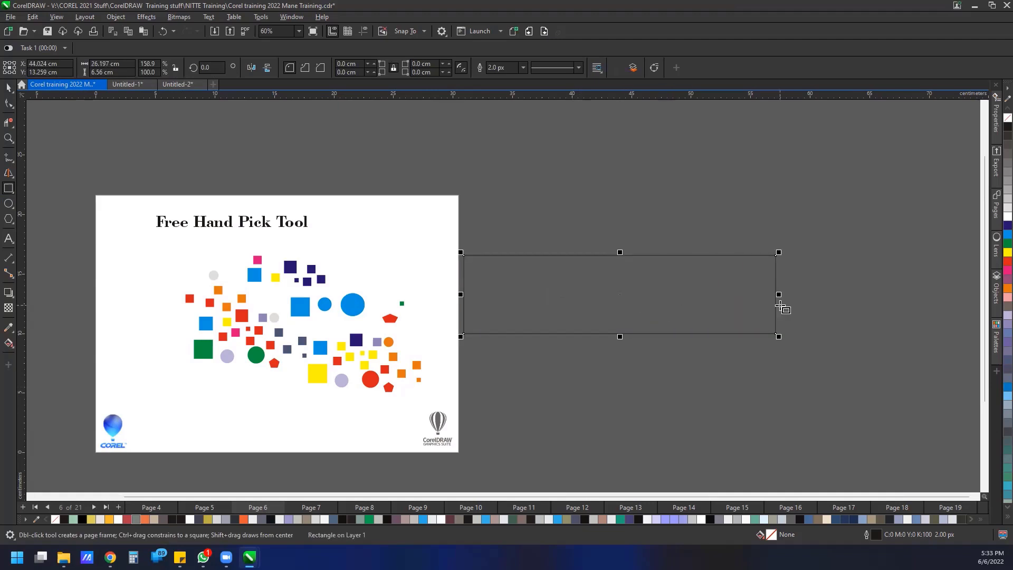
{"action": "left_click", "coordinate": [9, 87]}
{"action": "key", "text": "Delete"}
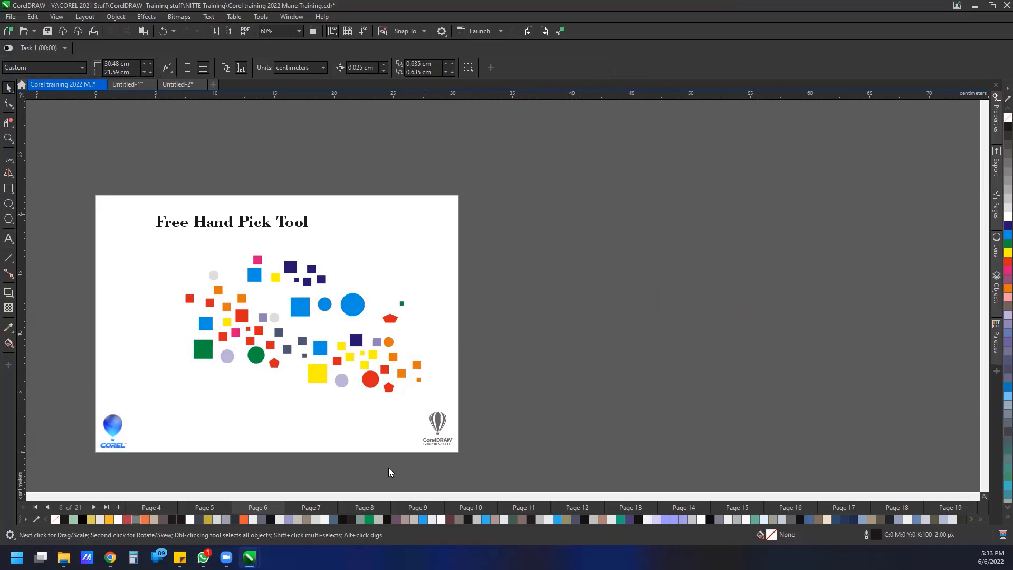
Step: Go to page 9 with the list of important tools and delete the empty rectangle beside the list
{"action": "left_click", "coordinate": [544, 32]}
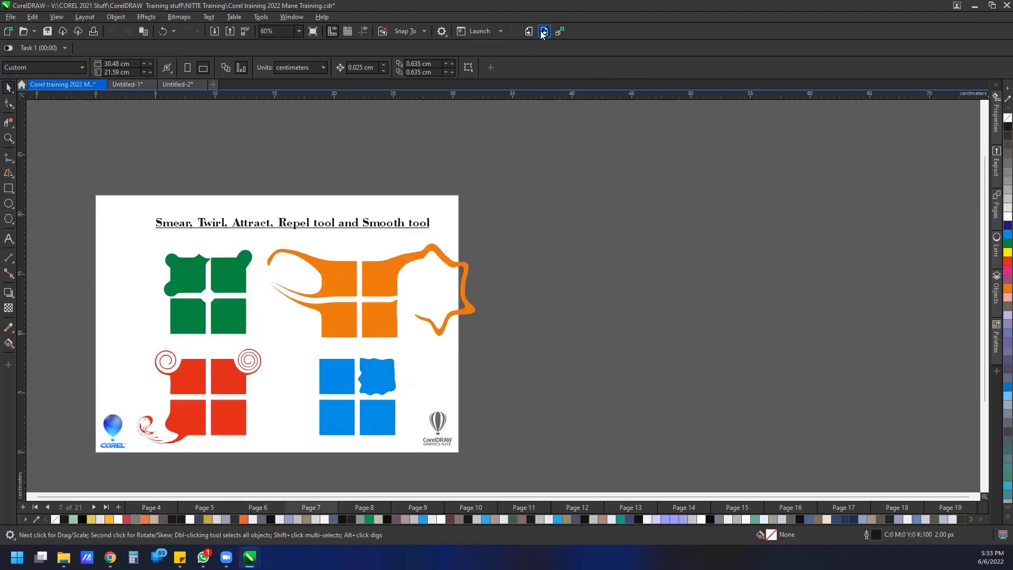
{"action": "left_click", "coordinate": [541, 31]}
{"action": "left_click", "coordinate": [542, 32]}
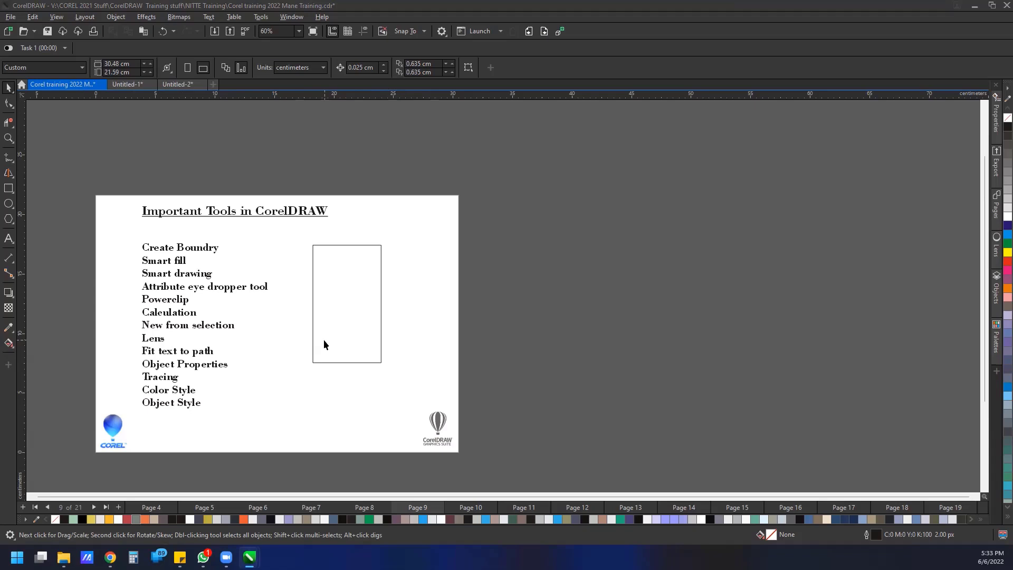
{"action": "left_click", "coordinate": [380, 279]}
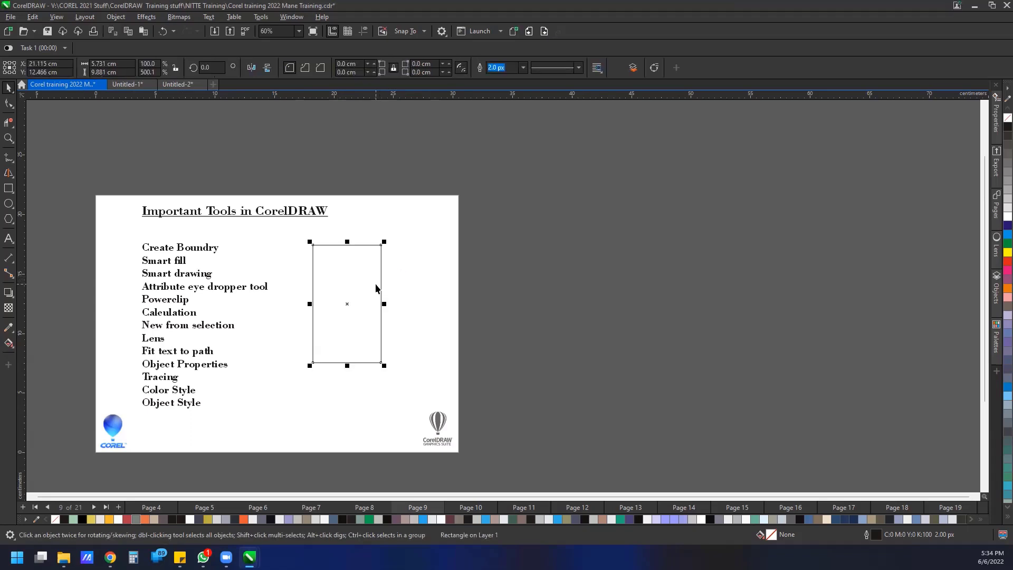
{"action": "key", "text": "Delete"}
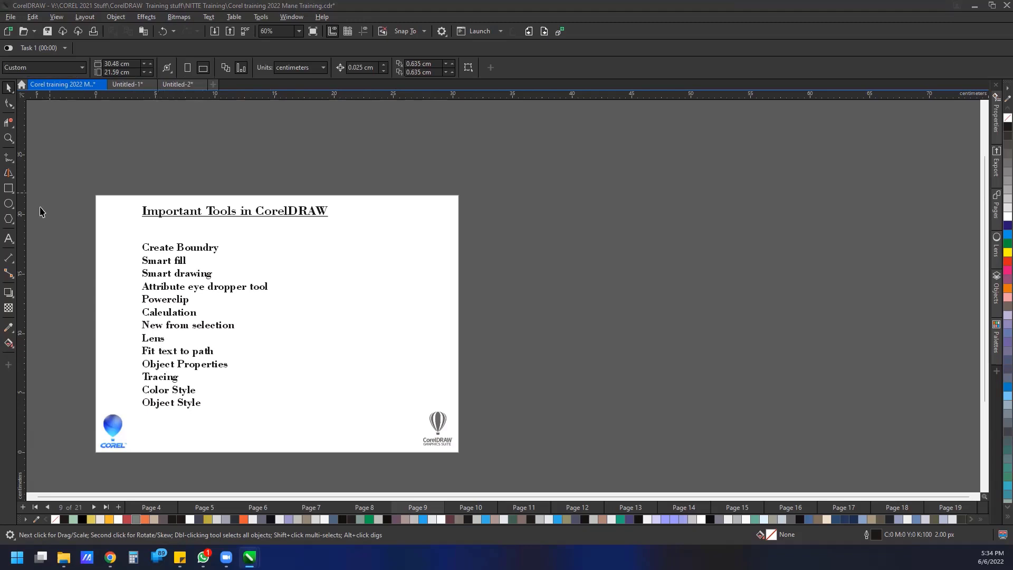
Step: Beside the list, draw a nine-sided complex star about 1.5 cm wide and a five-pointed star about 1.2 by 1.3 cm
{"action": "left_click", "coordinate": [13, 218]}
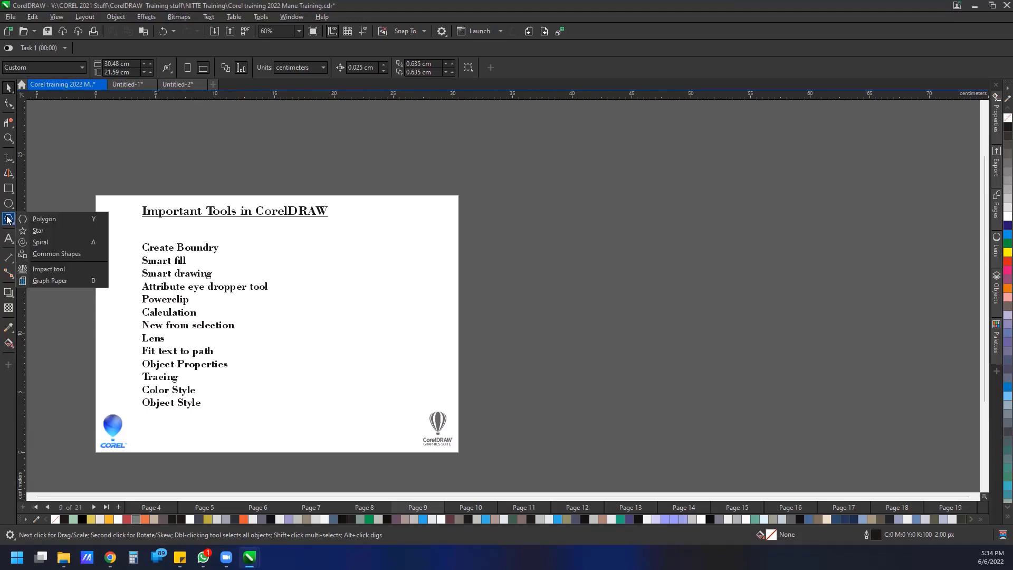
{"action": "left_click_drag", "start_coordinate": [334, 278], "coordinate": [352, 294]}
{"action": "left_click", "coordinate": [12, 220]}
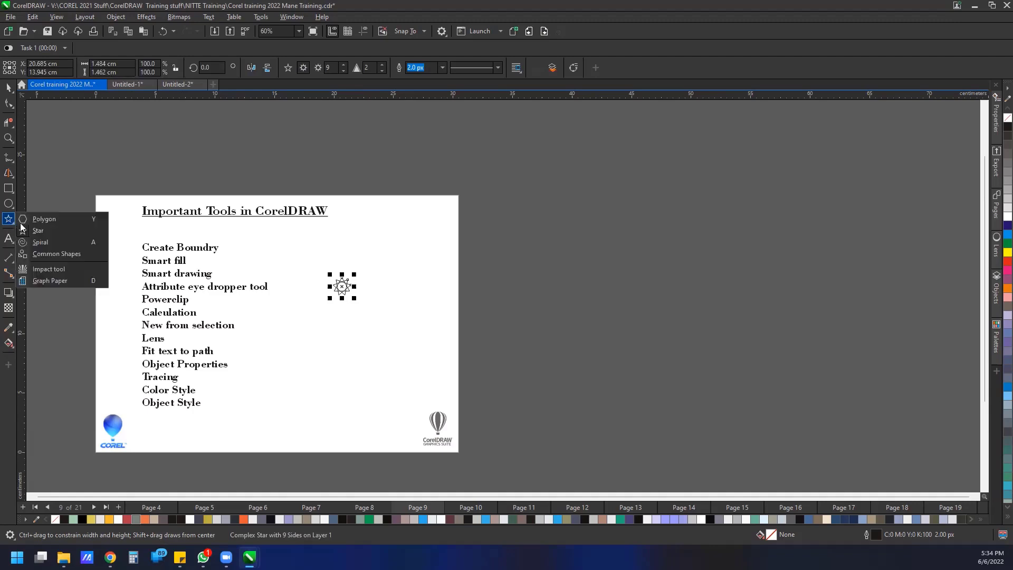
{"action": "left_click", "coordinate": [42, 232]}
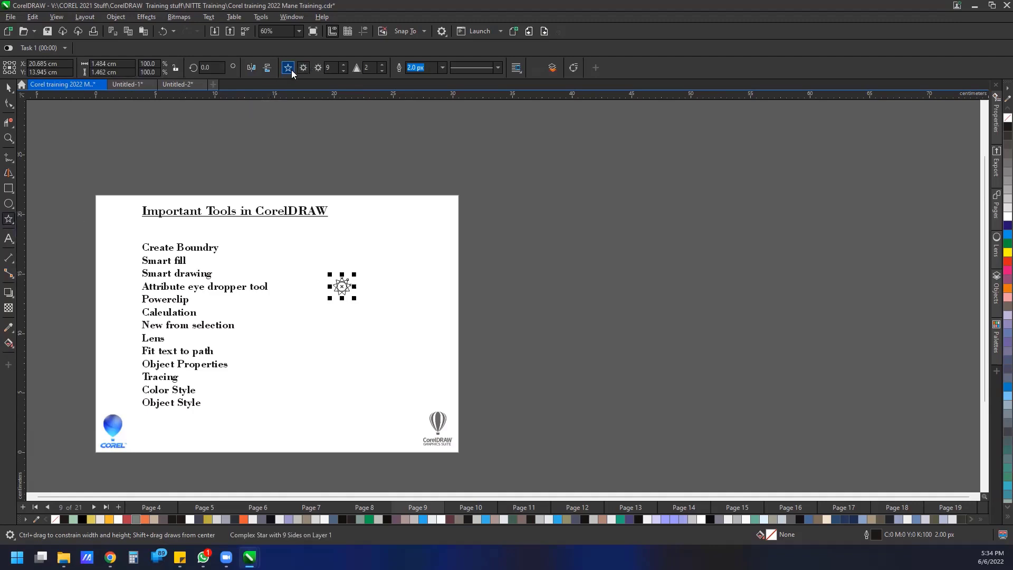
{"action": "mouse_move", "coordinate": [370, 261]}
{"action": "left_mouse_down"}
{"action": "mouse_move", "coordinate": [393, 286]}
{"action": "mouse_move", "coordinate": [364, 320]}
{"action": "mouse_move", "coordinate": [368, 295]}
{"action": "mouse_move", "coordinate": [353, 322]}
{"action": "left_mouse_up"}
Step: Copy the stars so the group has three five-pointed stars and two nine-sided complex stars
{"action": "left_click", "coordinate": [8, 87]}
{"action": "left_click", "coordinate": [389, 312]}
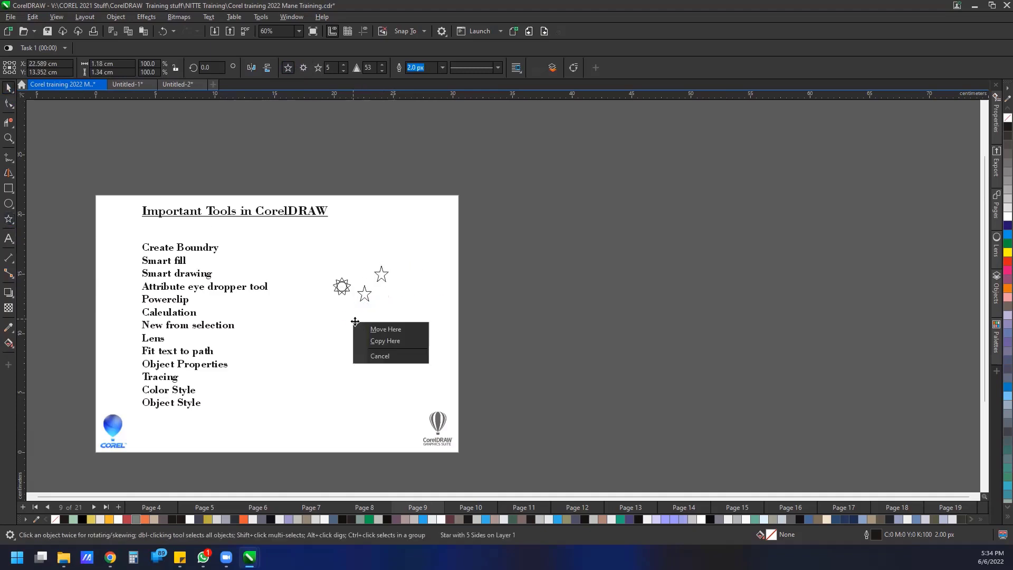
{"action": "left_click", "coordinate": [385, 340]}
{"action": "left_click", "coordinate": [343, 287]}
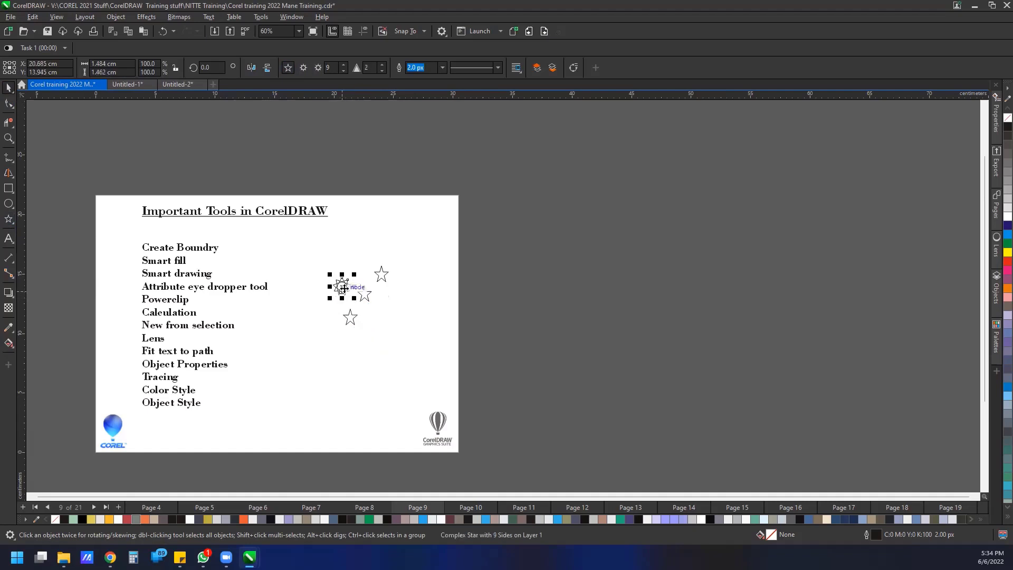
{"action": "left_click_drag", "start_coordinate": [343, 287], "coordinate": [394, 307]}
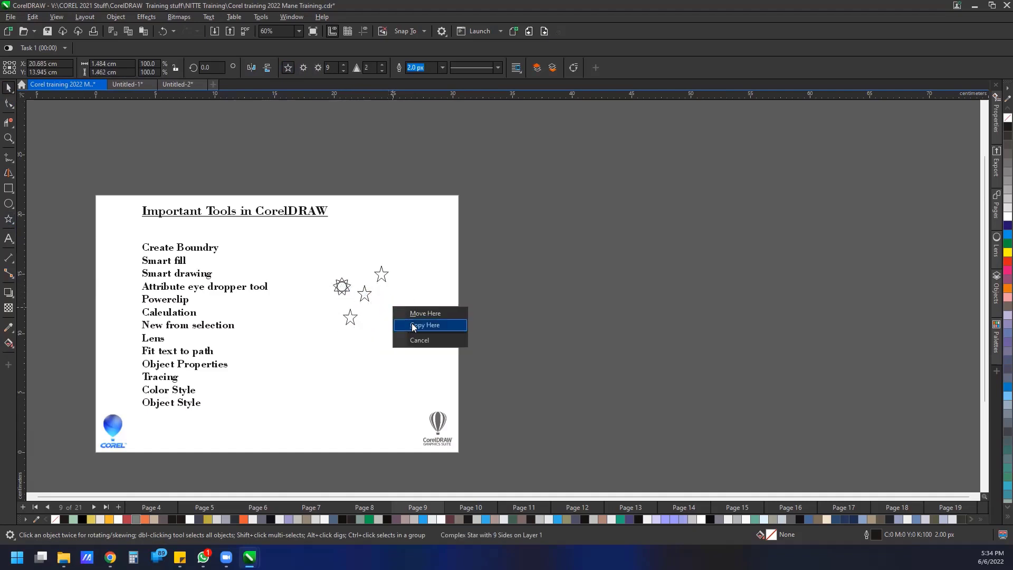
{"action": "left_click", "coordinate": [413, 326]}
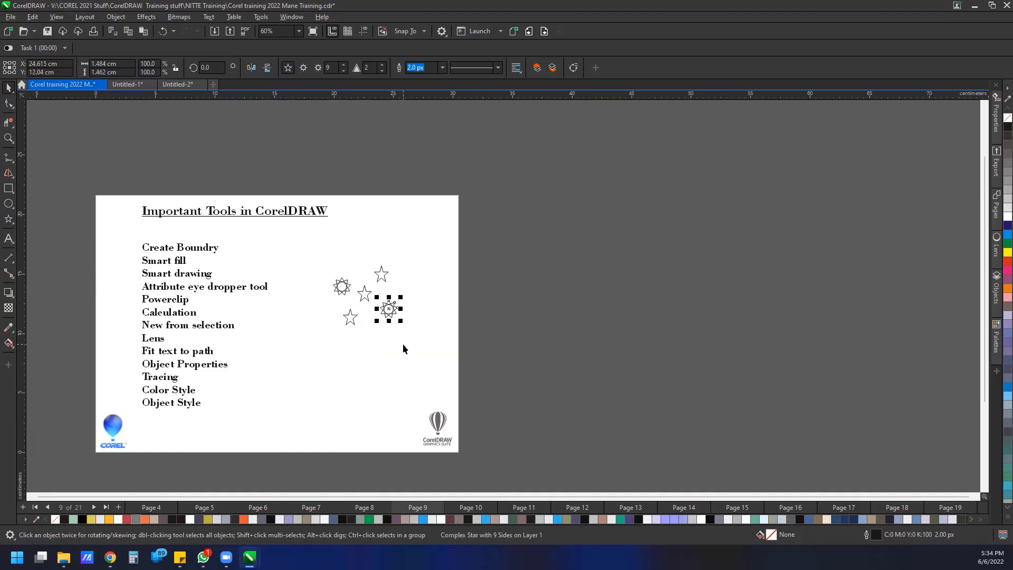
Step: Draw a circle about 6.9 cm in diameter and position it around all five stars
{"action": "left_click", "coordinate": [11, 205]}
{"action": "left_click_drag", "start_coordinate": [322, 259], "coordinate": [409, 306]}
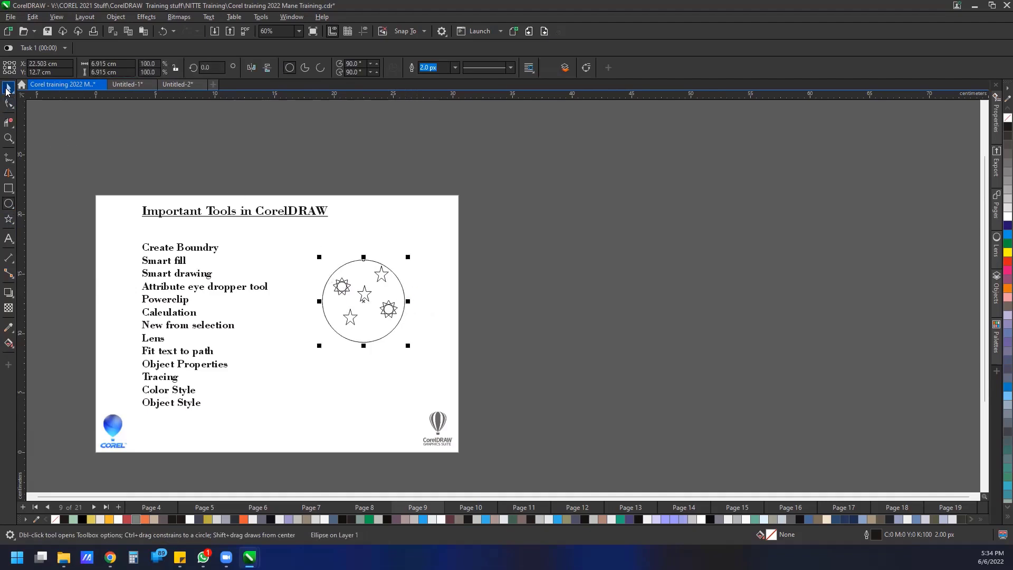
{"action": "left_click", "coordinate": [8, 87]}
{"action": "left_click_drag", "start_coordinate": [383, 342], "coordinate": [393, 335]}
Step: Fill the upper-left complex star orange and the upper-right star magenta, and remove both outlines
{"action": "left_click", "coordinate": [349, 290]}
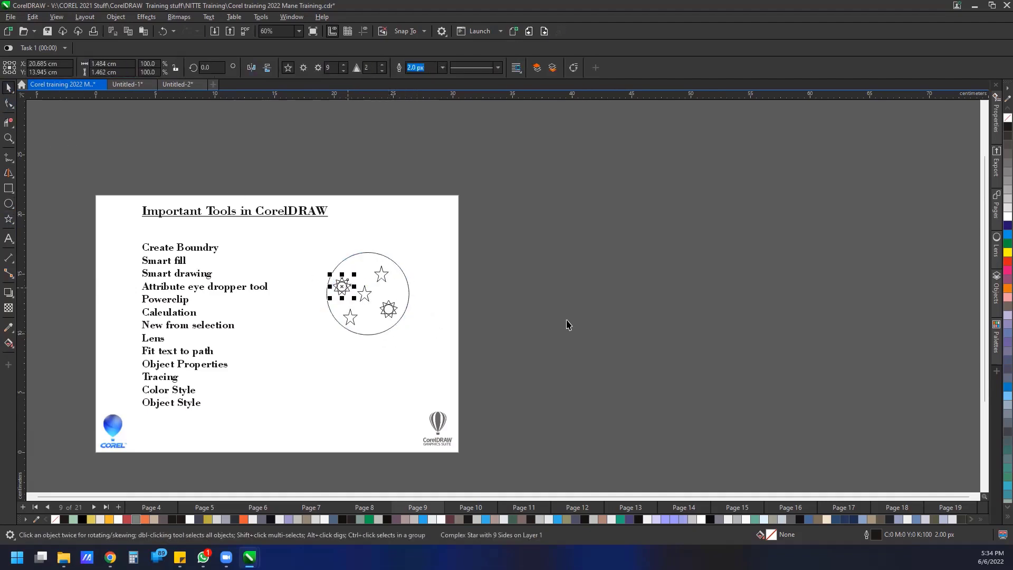
{"action": "left_click", "coordinate": [1007, 287]}
{"action": "left_click", "coordinate": [383, 273]}
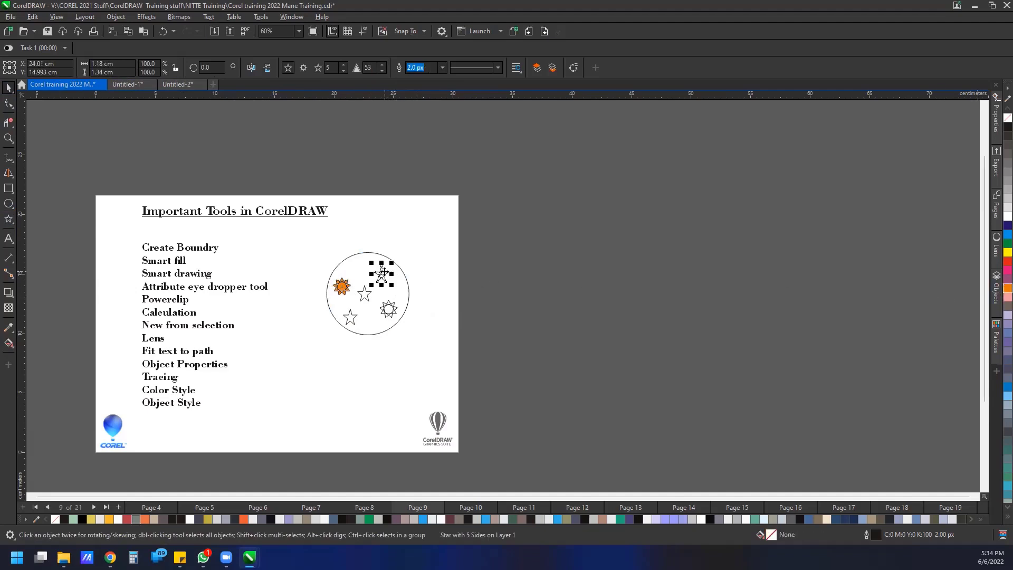
{"action": "left_click", "coordinate": [1008, 270]}
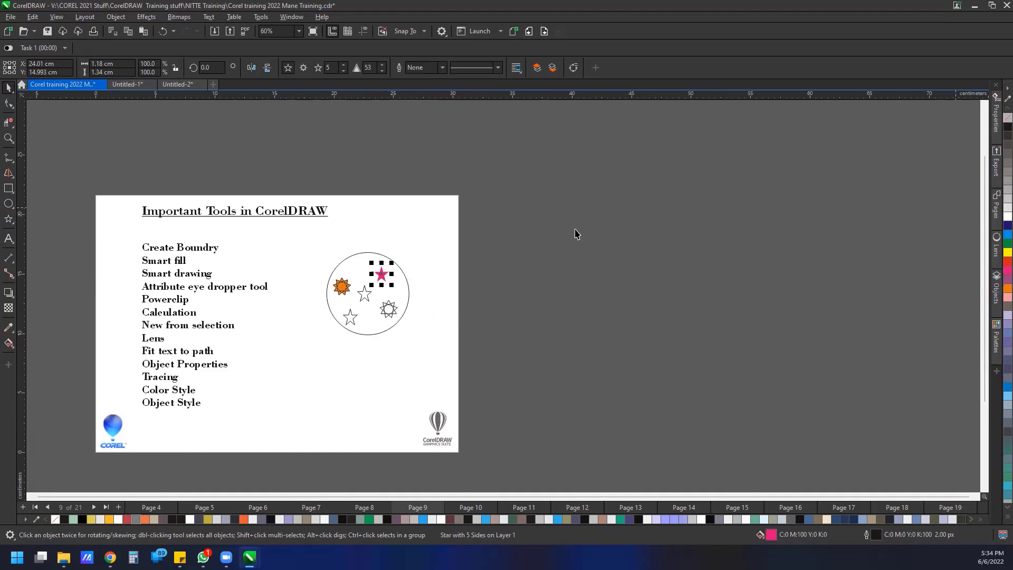
{"action": "left_click", "coordinate": [344, 290]}
{"action": "right_click", "coordinate": [1008, 117]}
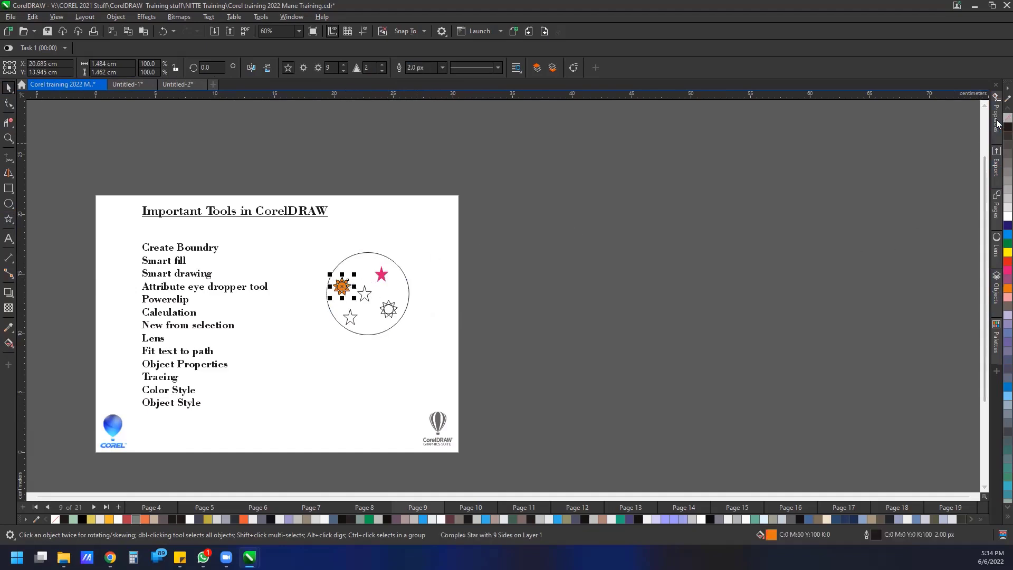
{"action": "left_click", "coordinate": [915, 306]}
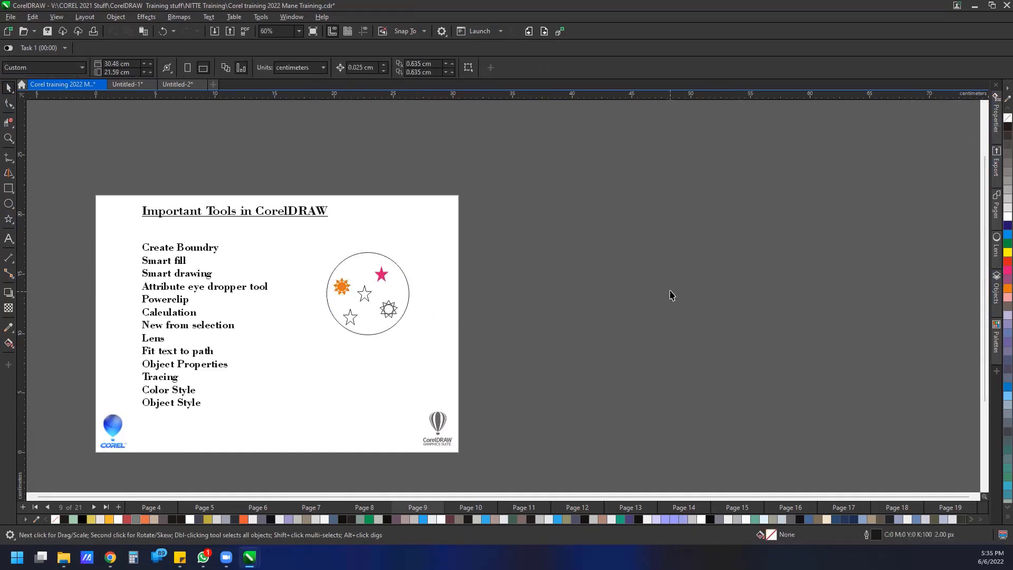
Step: Fill the lower-left star green, the lower-right complex star purple and the centre star pale lavender
{"action": "left_click", "coordinate": [353, 321]}
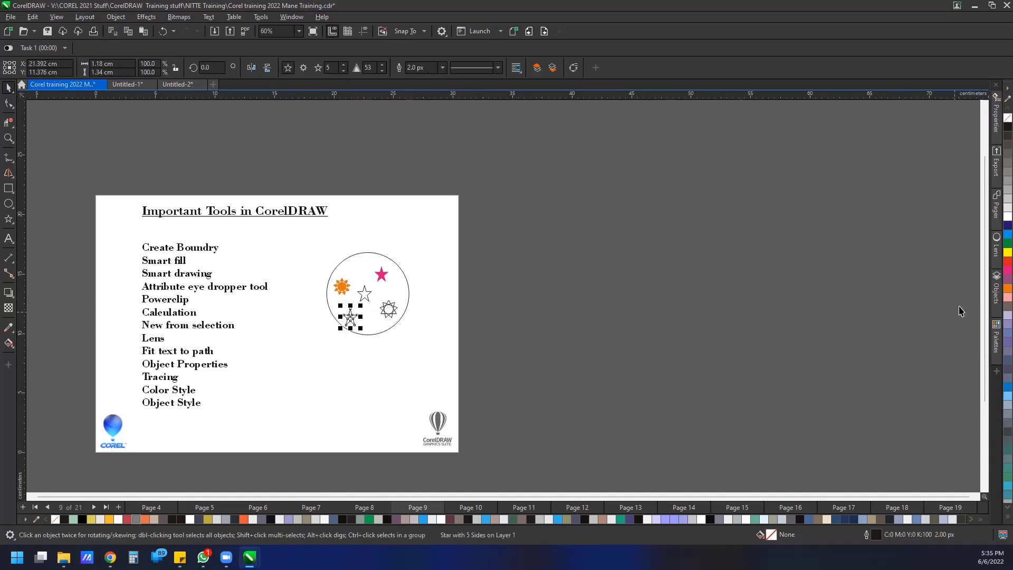
{"action": "left_click", "coordinate": [1007, 244]}
{"action": "left_click", "coordinate": [397, 307]}
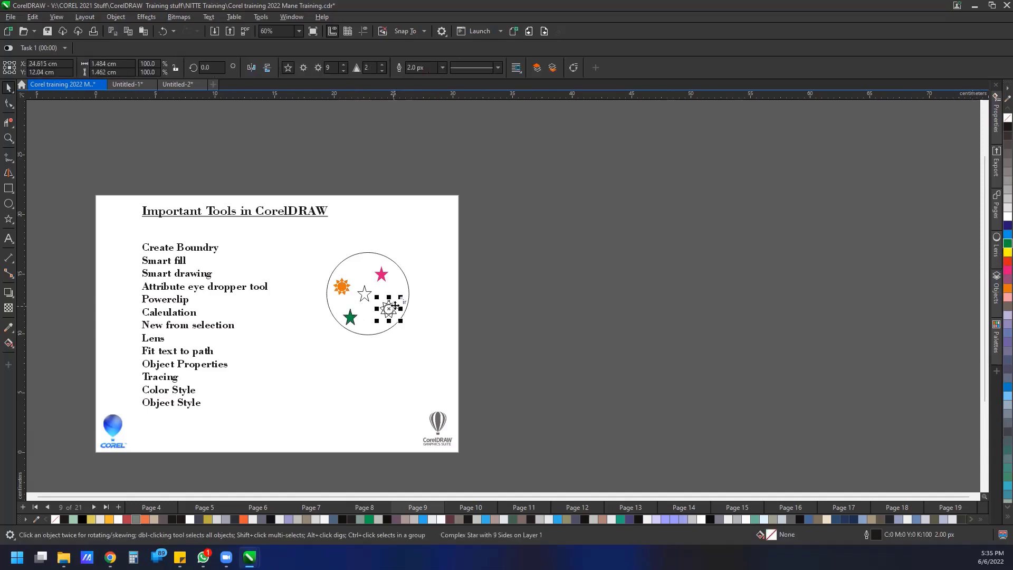
{"action": "left_click", "coordinate": [1007, 280]}
{"action": "left_click", "coordinate": [394, 301]}
{"action": "left_click", "coordinate": [367, 299]}
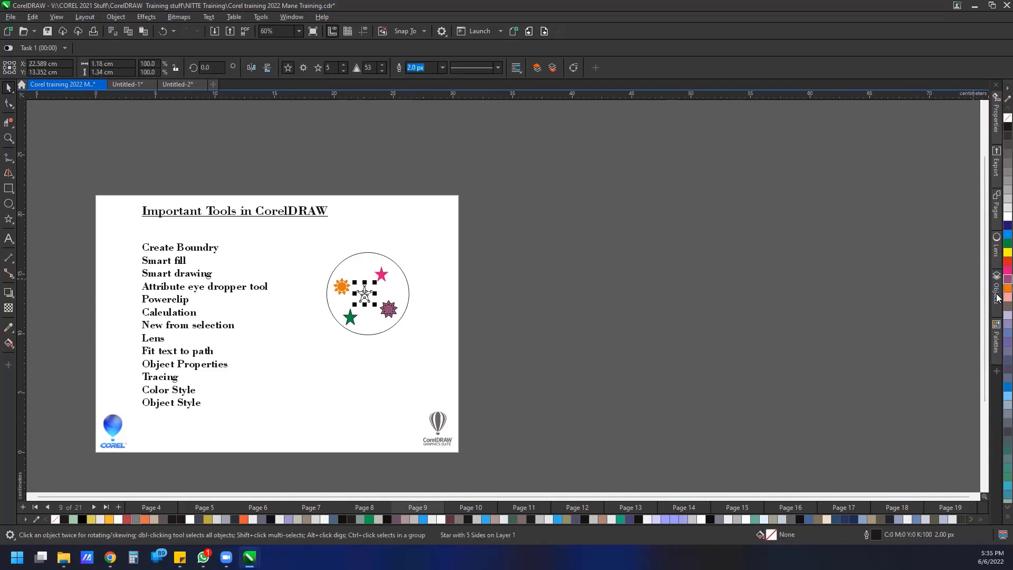
{"action": "left_click", "coordinate": [1008, 316]}
Step: Remove the outlines from the circle and all stars together, and give the circle a black outline again
{"action": "scroll", "coordinate": [402, 308], "scroll_direction": "up", "scroll_amount": 2}
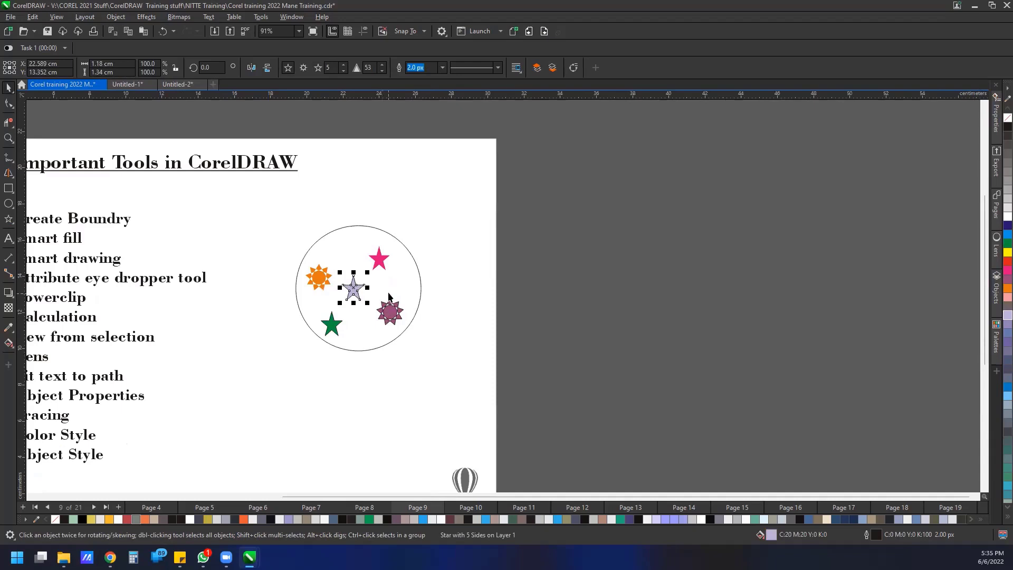
{"action": "left_click", "coordinate": [335, 318]}
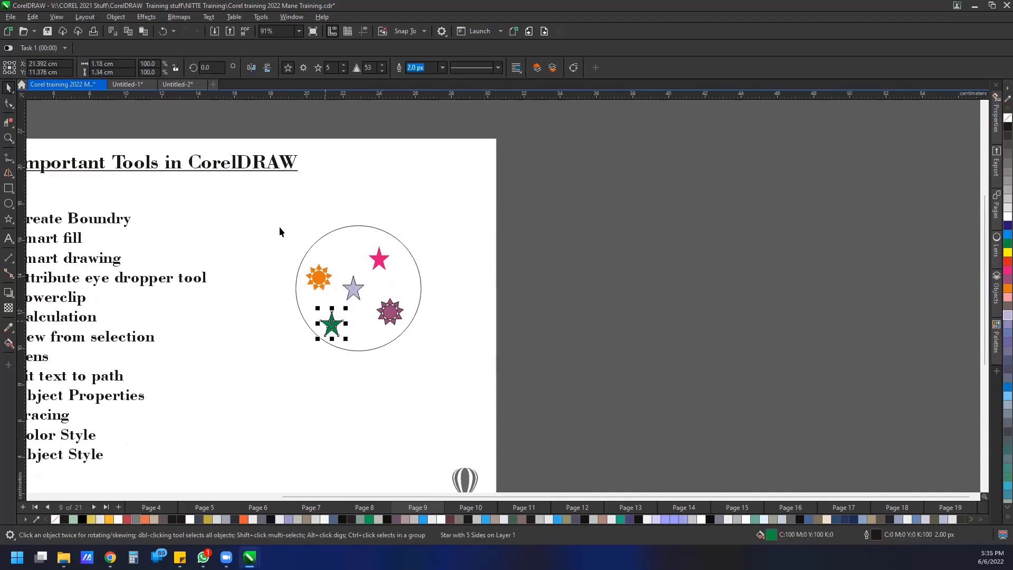
{"action": "left_click_drag", "start_coordinate": [264, 196], "coordinate": [511, 397]}
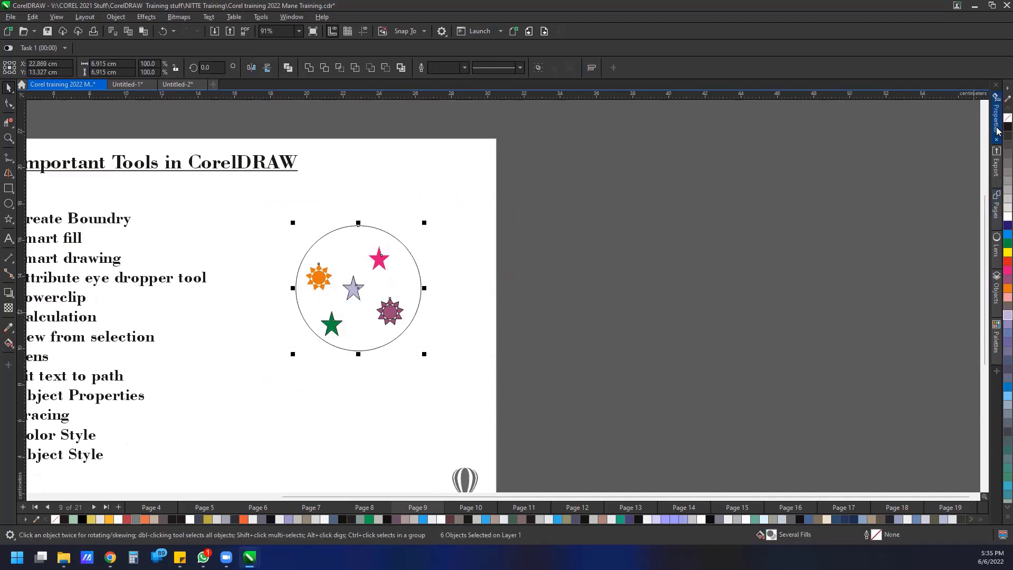
{"action": "left_click", "coordinate": [495, 248]}
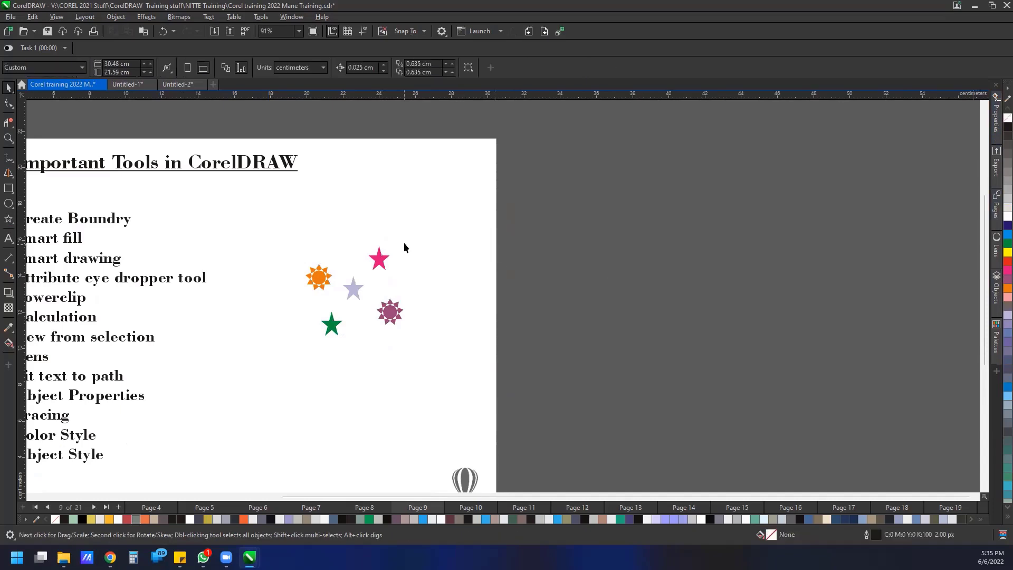
{"action": "left_click", "coordinate": [403, 243]}
{"action": "right_click", "coordinate": [1008, 127]}
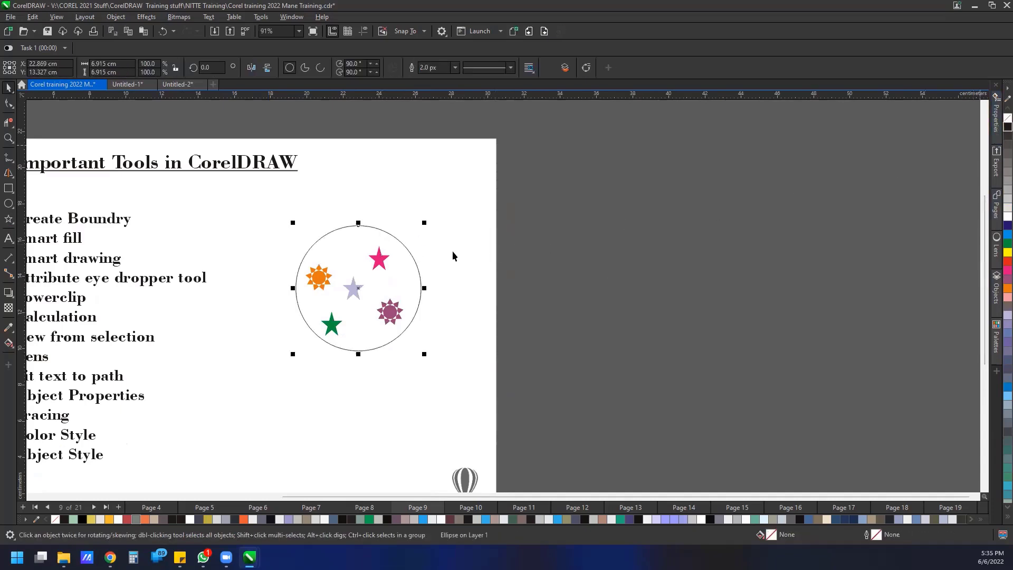
Step: Move the circle off the stars onto the page's right edge and check the Lens entry among the available dockers
{"action": "left_click_drag", "start_coordinate": [422, 264], "coordinate": [591, 266]}
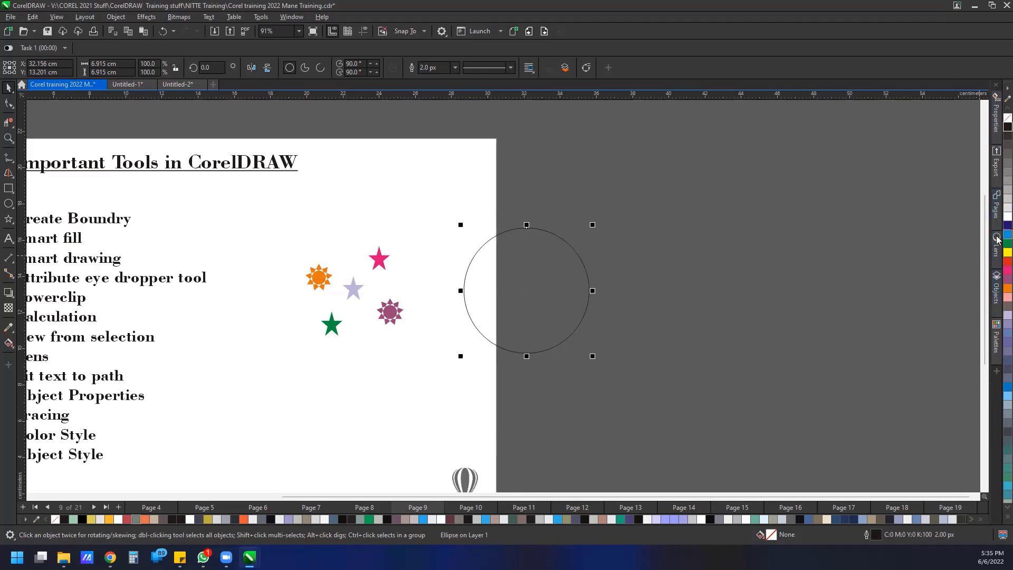
{"action": "left_click", "coordinate": [996, 373]}
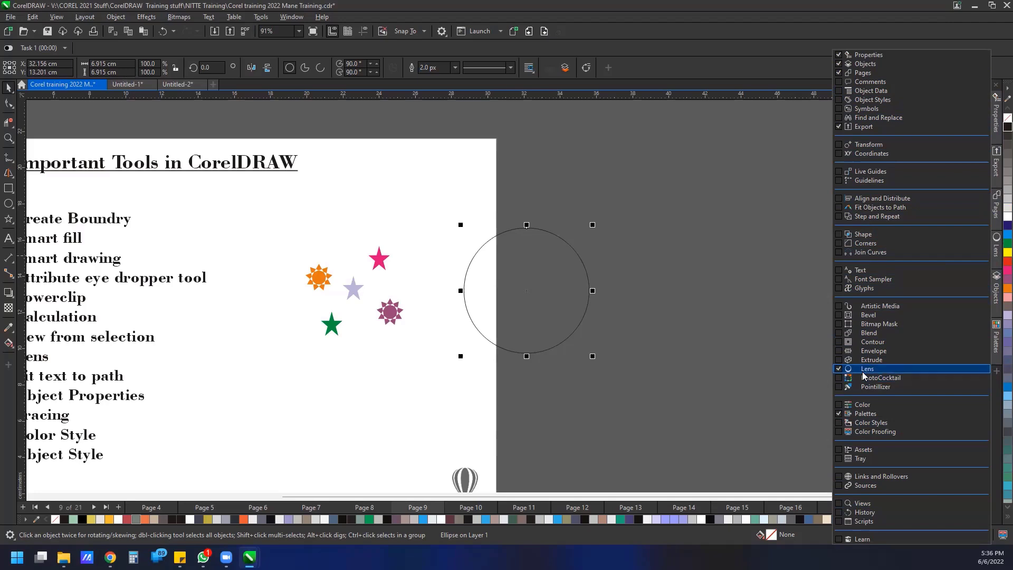
{"action": "left_click", "coordinate": [768, 384]}
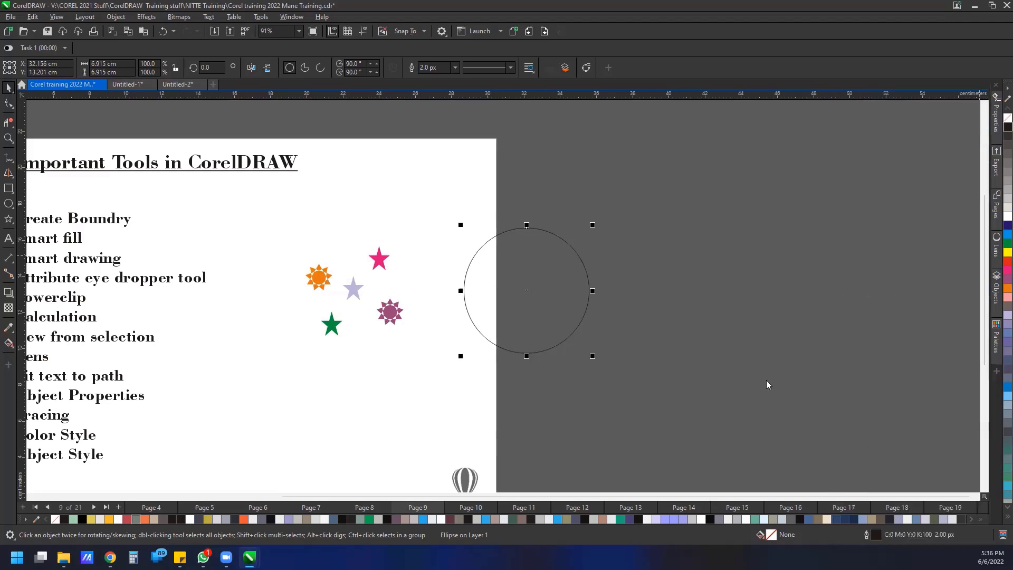
Step: Apply the Fish Eye lens to the circle, remove its fill and move it over the coloured stars
{"action": "left_click", "coordinate": [997, 246]}
{"action": "left_click", "coordinate": [862, 101]}
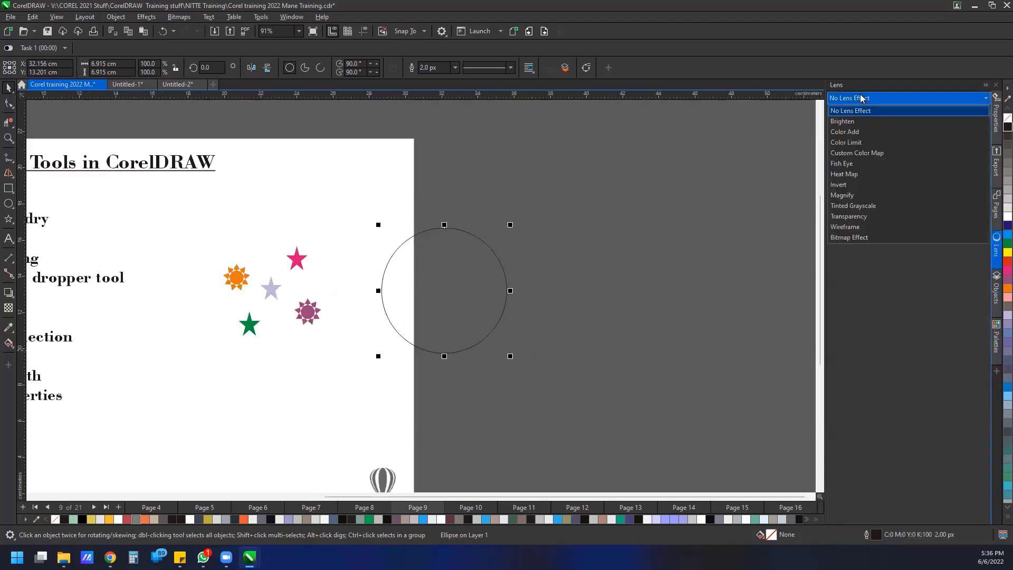
{"action": "left_click", "coordinate": [860, 169]}
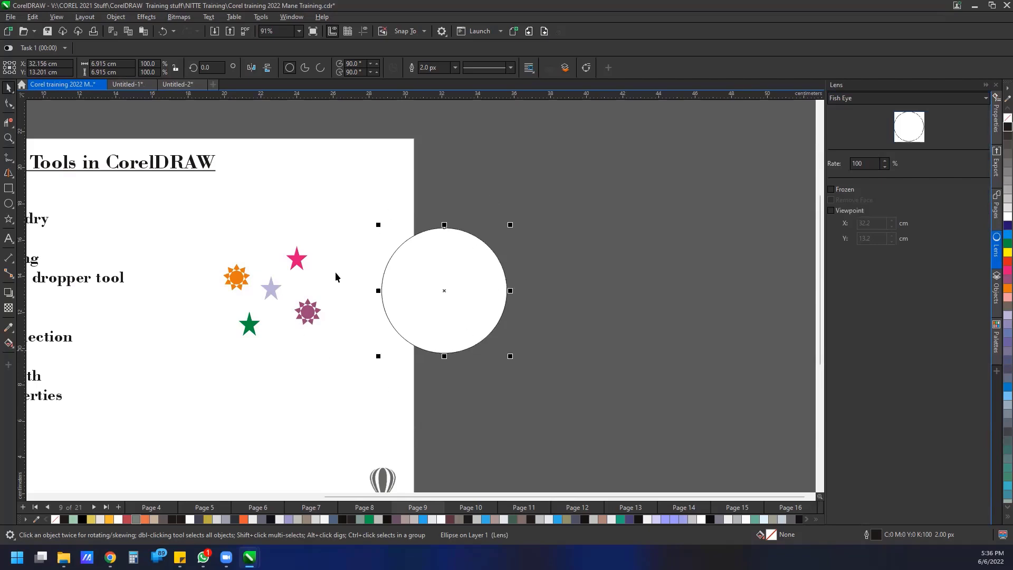
{"action": "left_click", "coordinate": [1007, 117]}
{"action": "left_click_drag", "start_coordinate": [505, 272], "coordinate": [334, 275]}
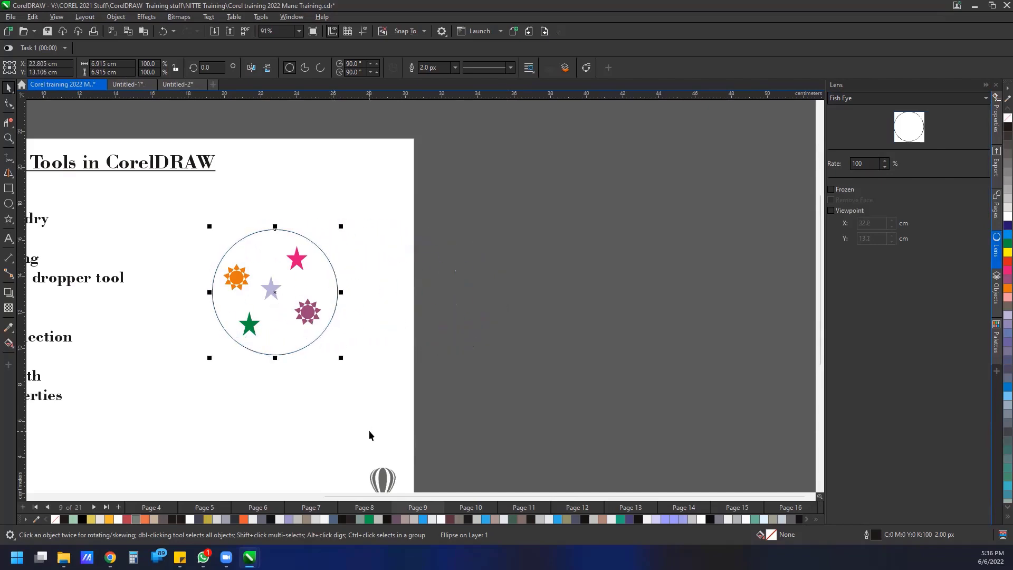
Step: Reapply the Fish Eye lens to the circle surrounding the stars
{"action": "left_click", "coordinate": [853, 100]}
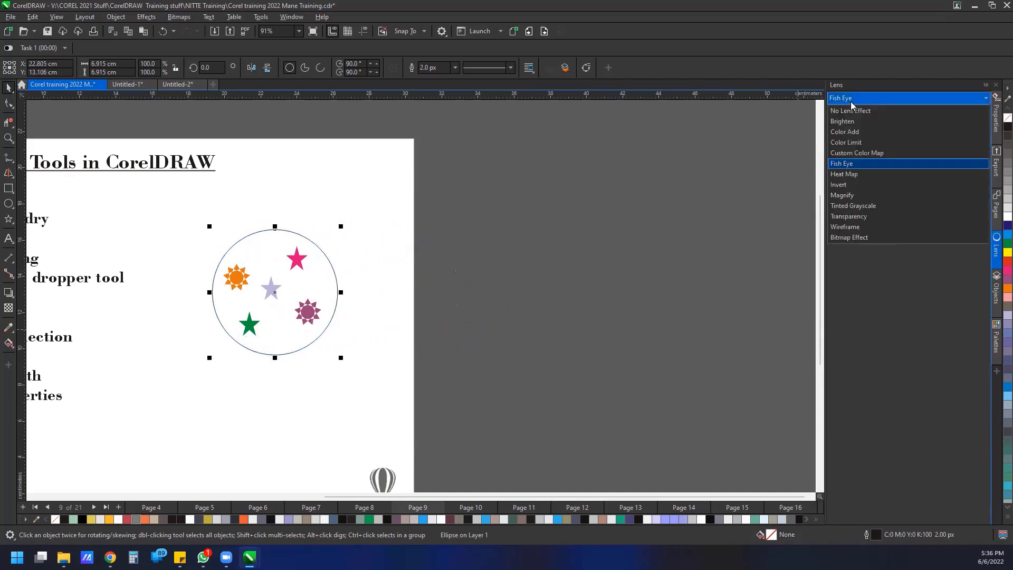
{"action": "left_click", "coordinate": [844, 164]}
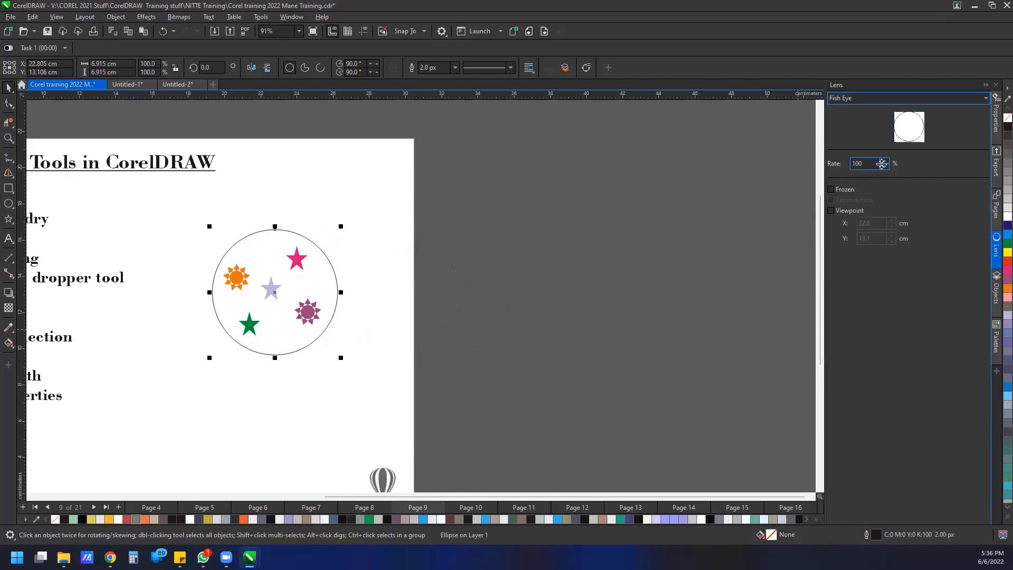
{"action": "left_click", "coordinate": [604, 240]}
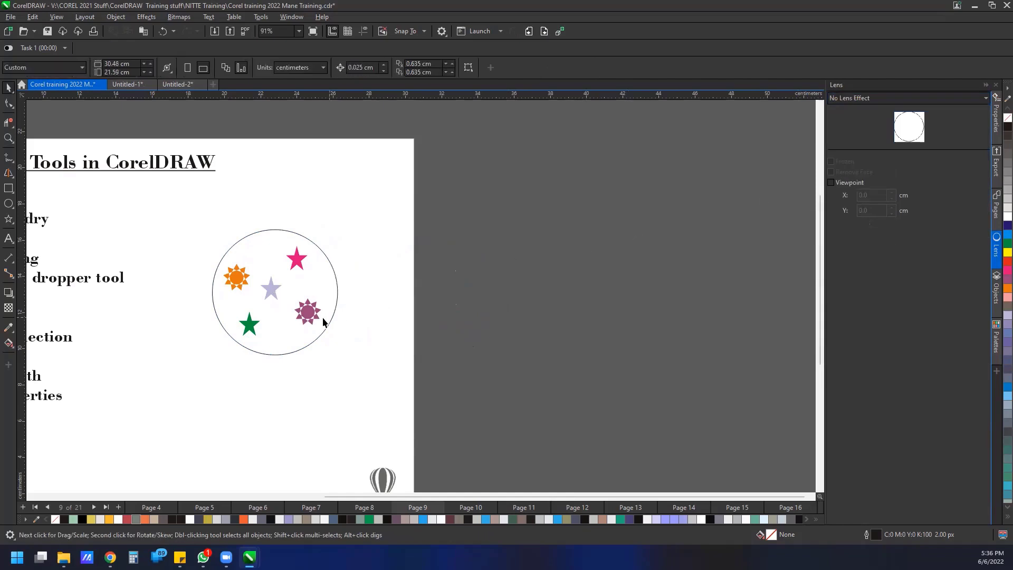
{"action": "left_click", "coordinate": [338, 308]}
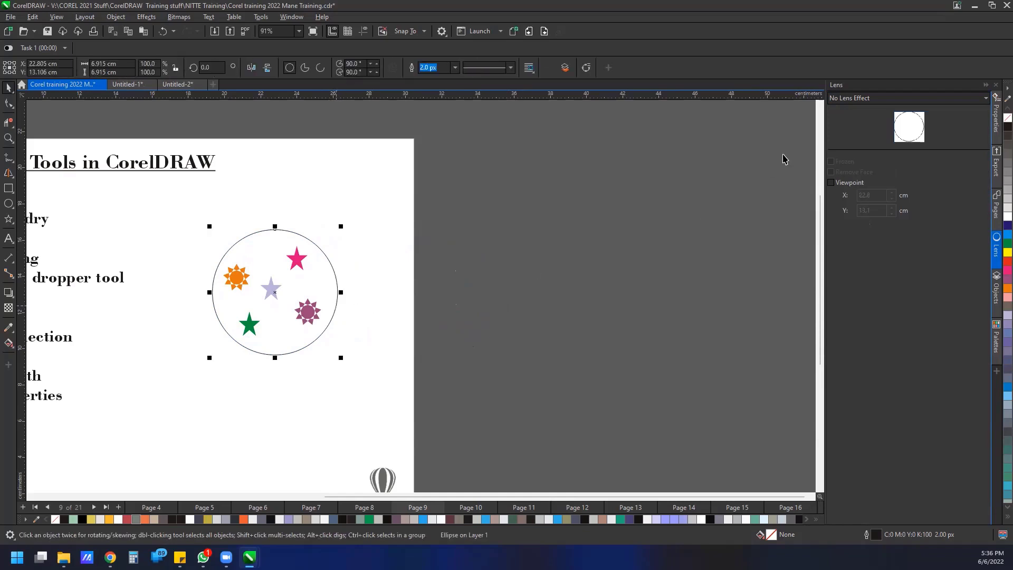
{"action": "left_click", "coordinate": [892, 100]}
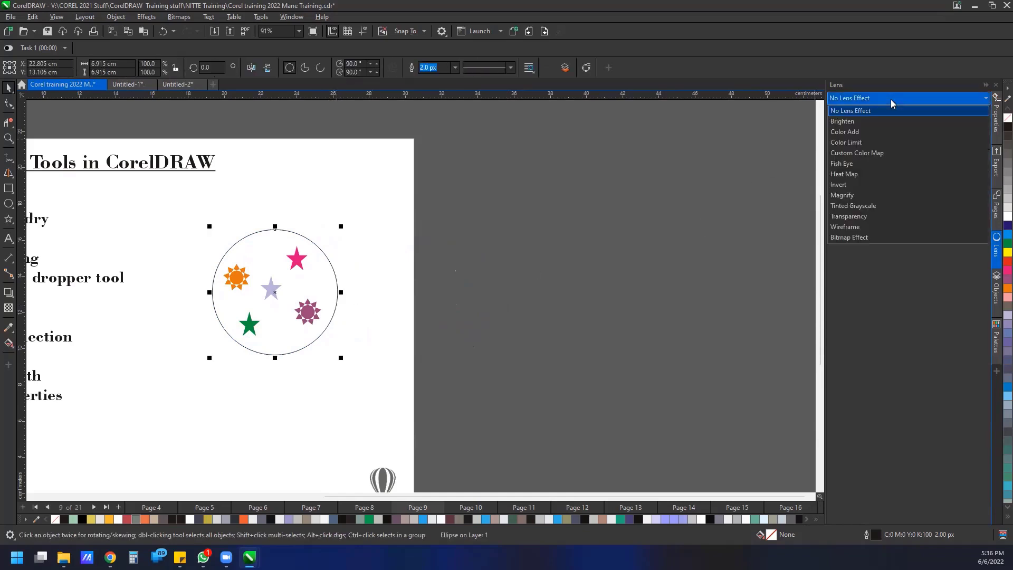
{"action": "left_click", "coordinate": [855, 164]}
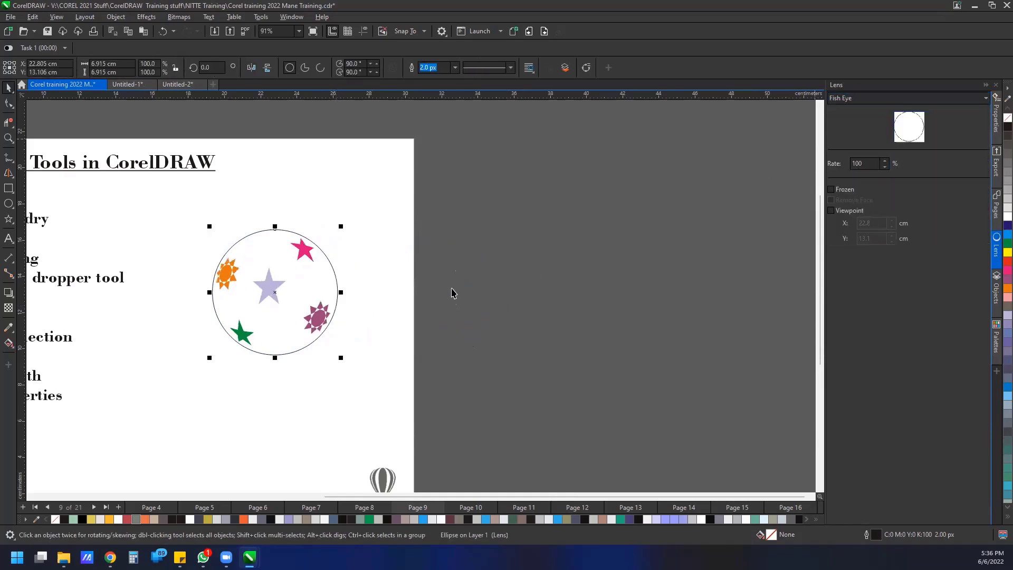
Step: Remove the lens circle's outline and try it over different stars and the page heading, returning it to the stars
{"action": "right_click", "coordinate": [1008, 117]}
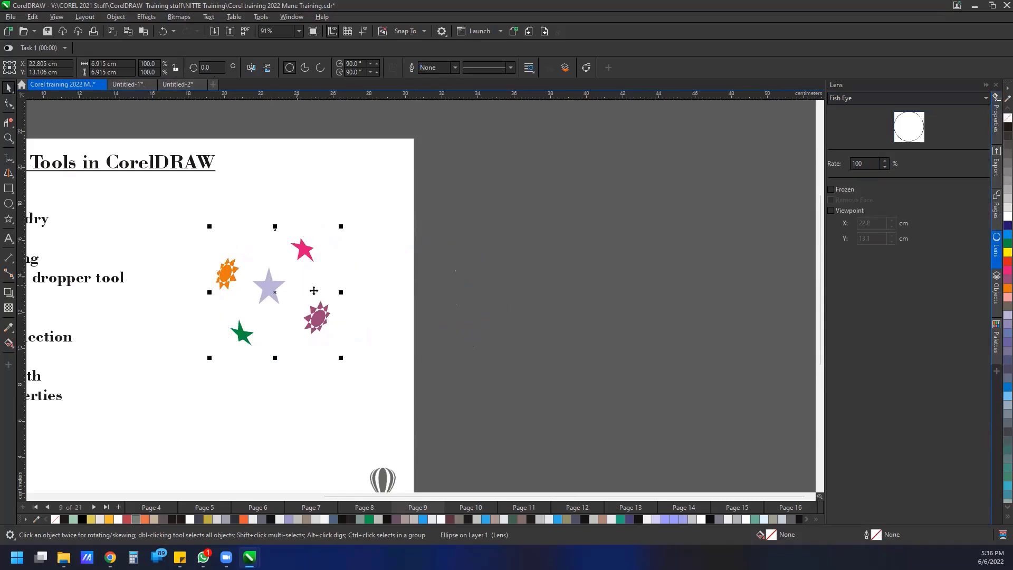
{"action": "left_click_drag", "start_coordinate": [321, 264], "coordinate": [366, 285]}
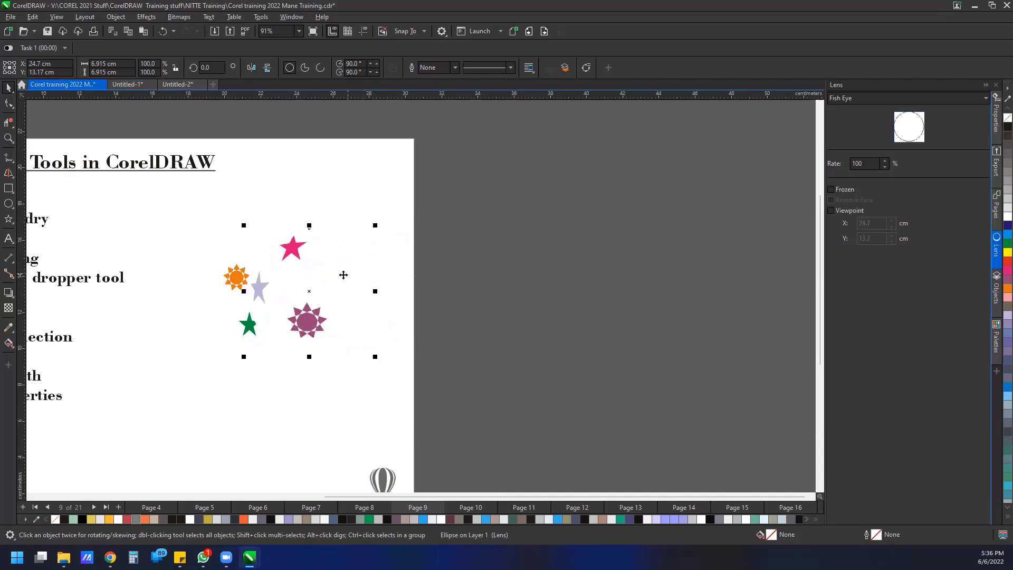
{"action": "left_click_drag", "start_coordinate": [342, 276], "coordinate": [244, 158]}
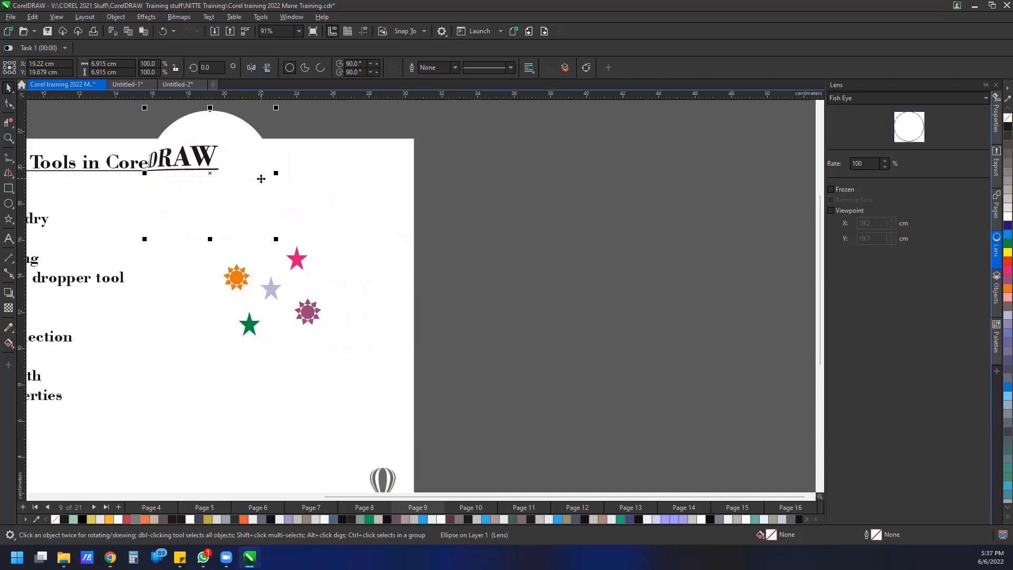
{"action": "left_click_drag", "start_coordinate": [263, 170], "coordinate": [328, 292]}
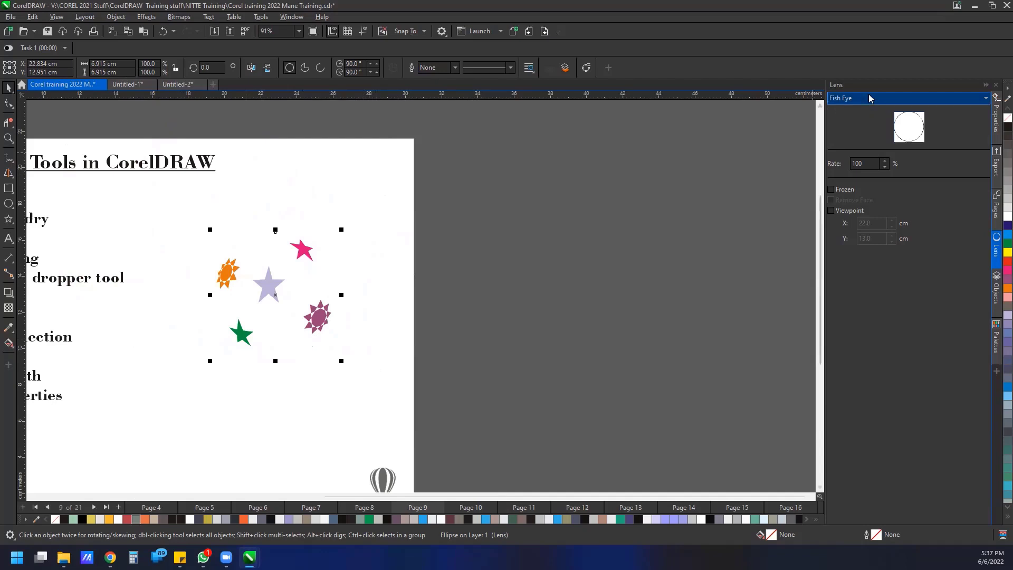
Step: Set the Fish Eye rate to 150% and move the lens circle off the stars
{"action": "left_click_drag", "start_coordinate": [876, 164], "coordinate": [843, 164]}
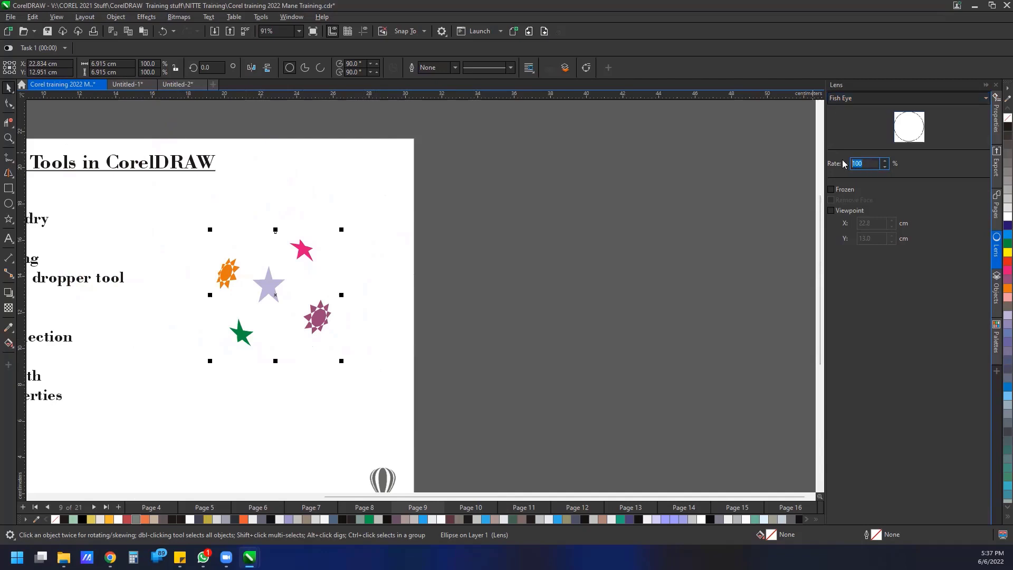
{"action": "type", "text": "150"}
{"action": "key", "text": "Return"}
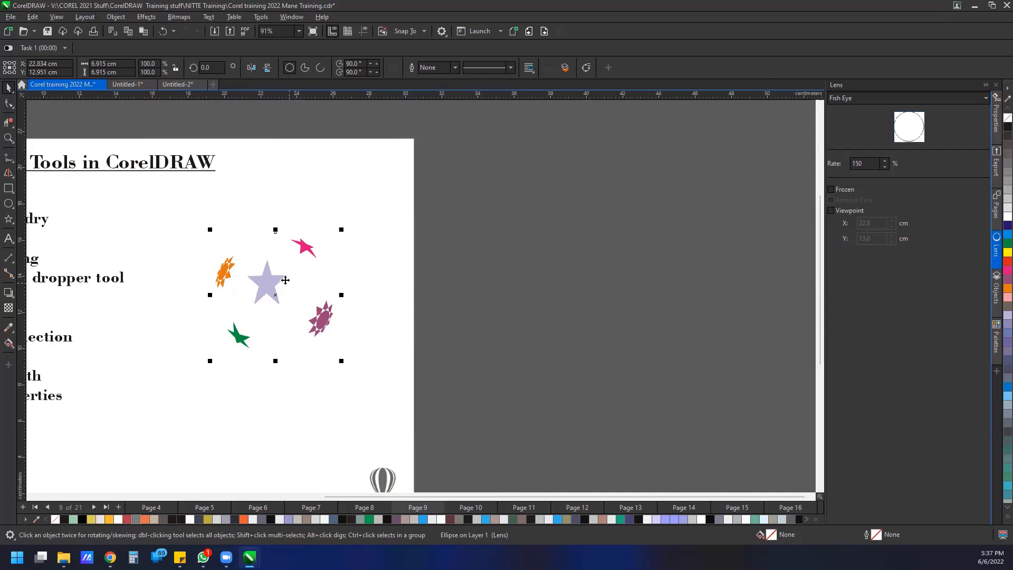
{"action": "left_click_drag", "start_coordinate": [286, 279], "coordinate": [396, 280]}
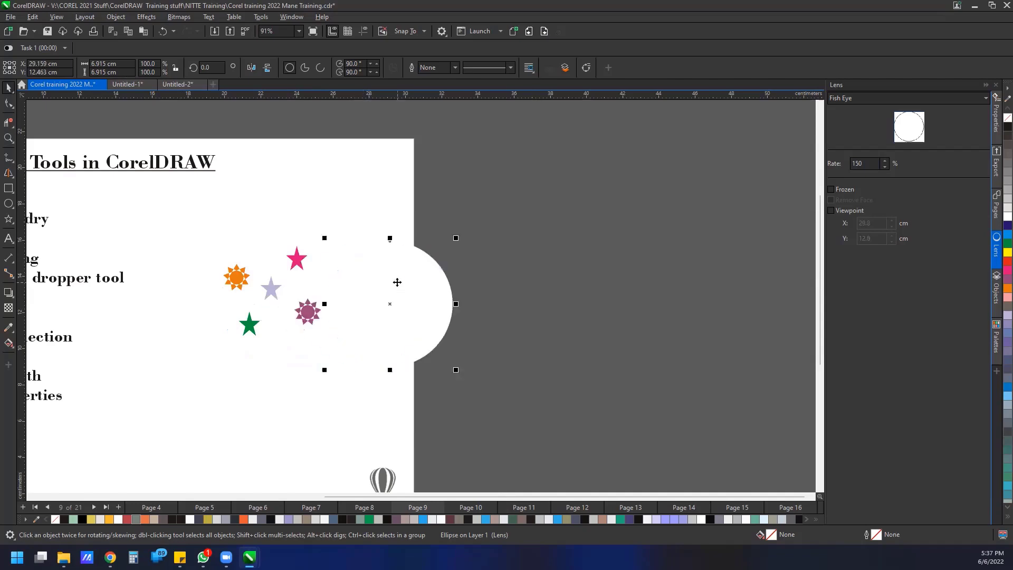
Step: Change the circle's lens to Magnify and move the circle farther out across the page's right edge
{"action": "left_click", "coordinate": [874, 102]}
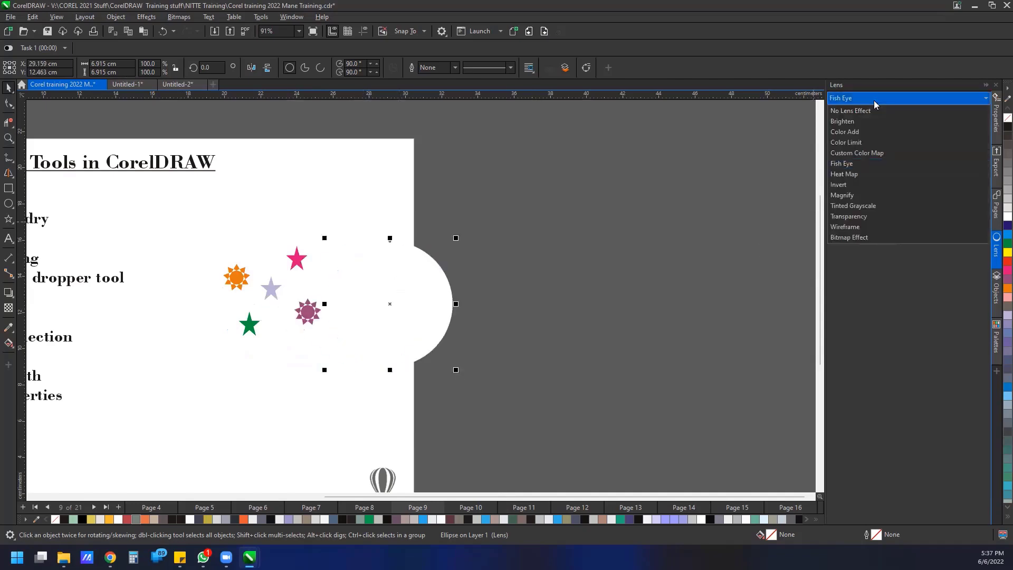
{"action": "left_click", "coordinate": [843, 195]}
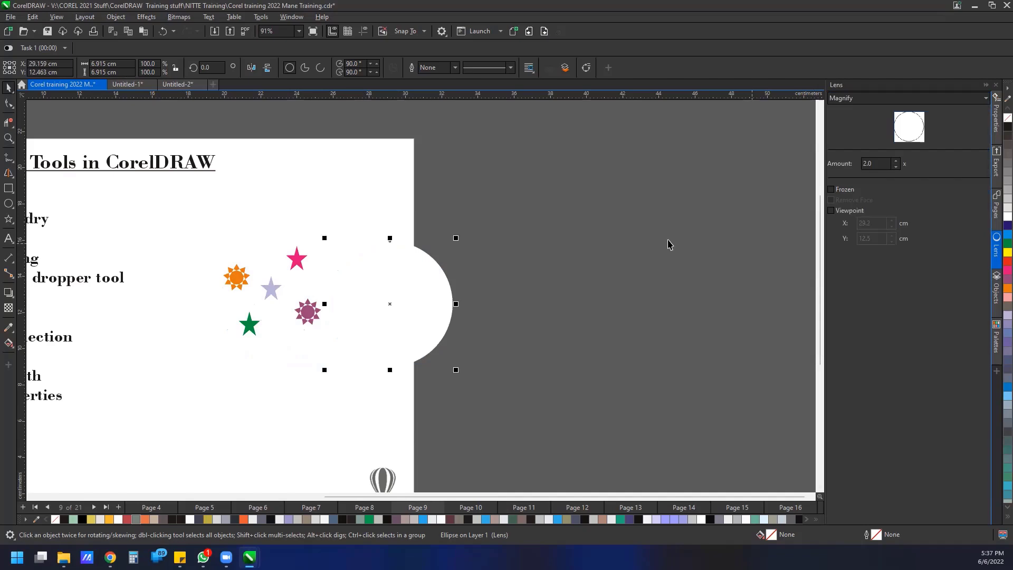
{"action": "left_click_drag", "start_coordinate": [432, 299], "coordinate": [508, 275]}
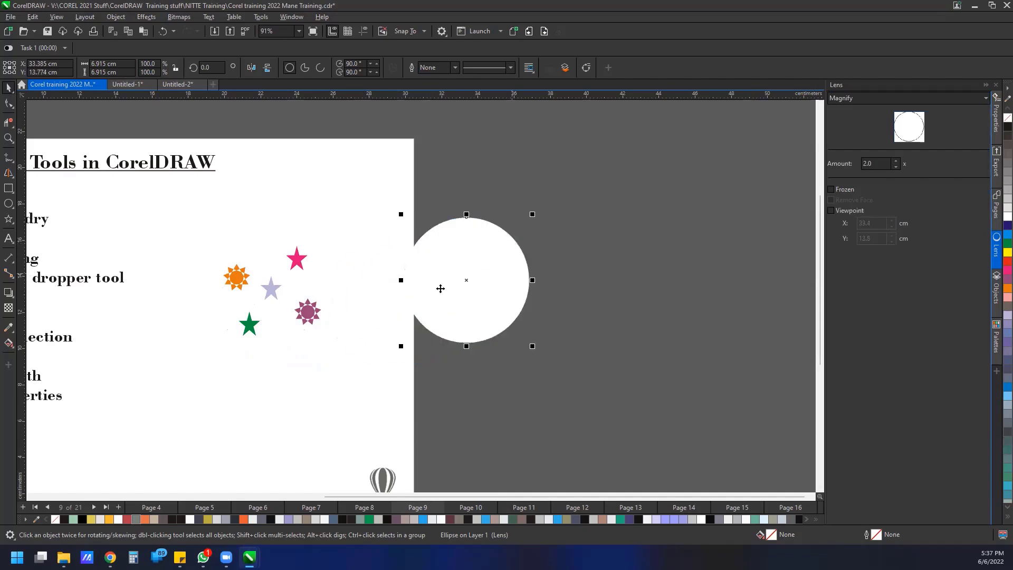
Step: Set the Magnify amount to 3x and try the lens over the purple complex star before returning it to the page edge
{"action": "left_click", "coordinate": [871, 164]}
{"action": "left_click_drag", "start_coordinate": [878, 164], "coordinate": [823, 162]}
{"action": "type", "text": "3"}
{"action": "left_click_drag", "start_coordinate": [491, 305], "coordinate": [343, 330]}
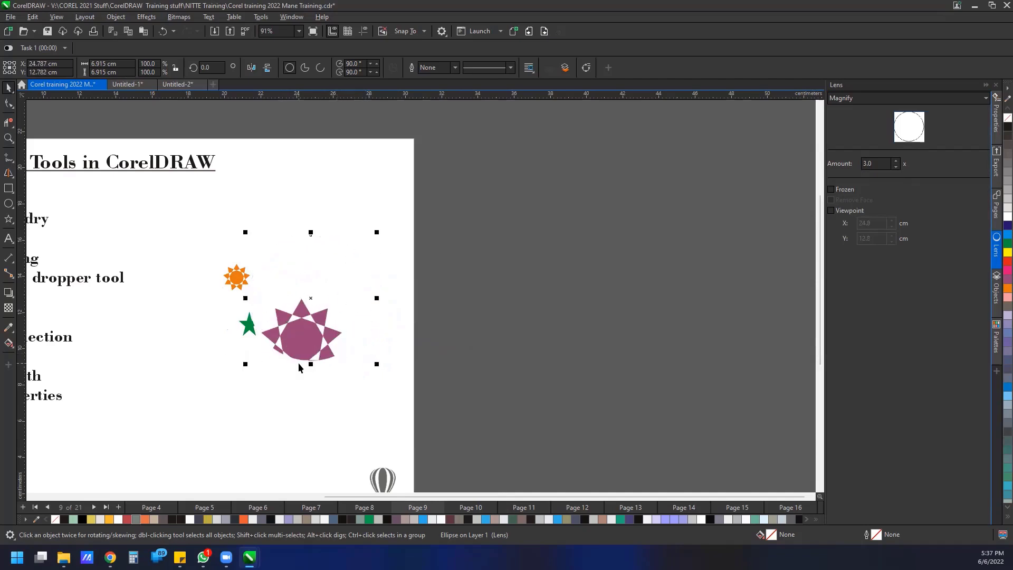
{"action": "left_click_drag", "start_coordinate": [298, 363], "coordinate": [482, 294]}
Step: Change the circle's lens to Heat Map and move it over the coloured stars
{"action": "left_click", "coordinate": [875, 102]}
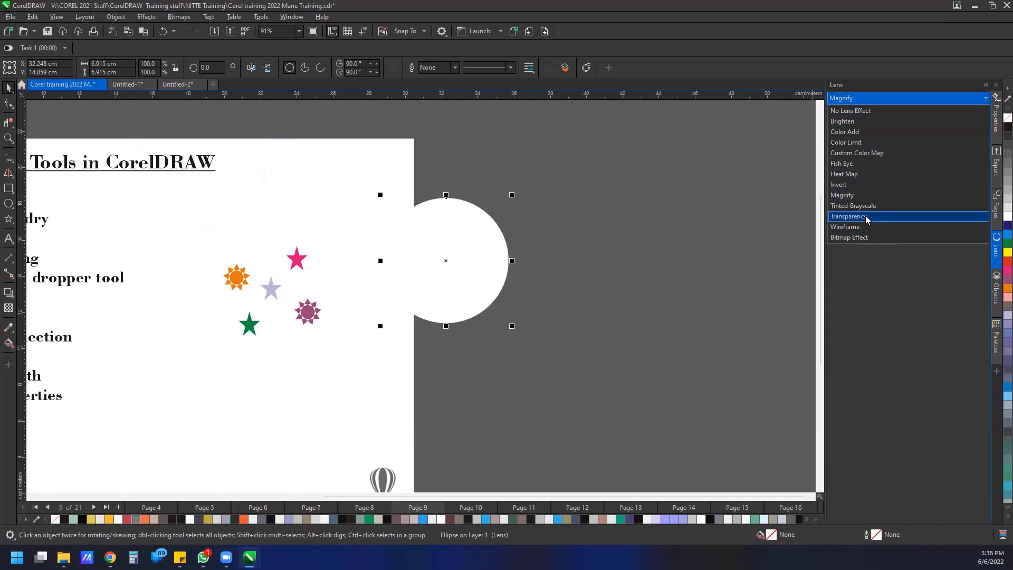
{"action": "left_click", "coordinate": [856, 179]}
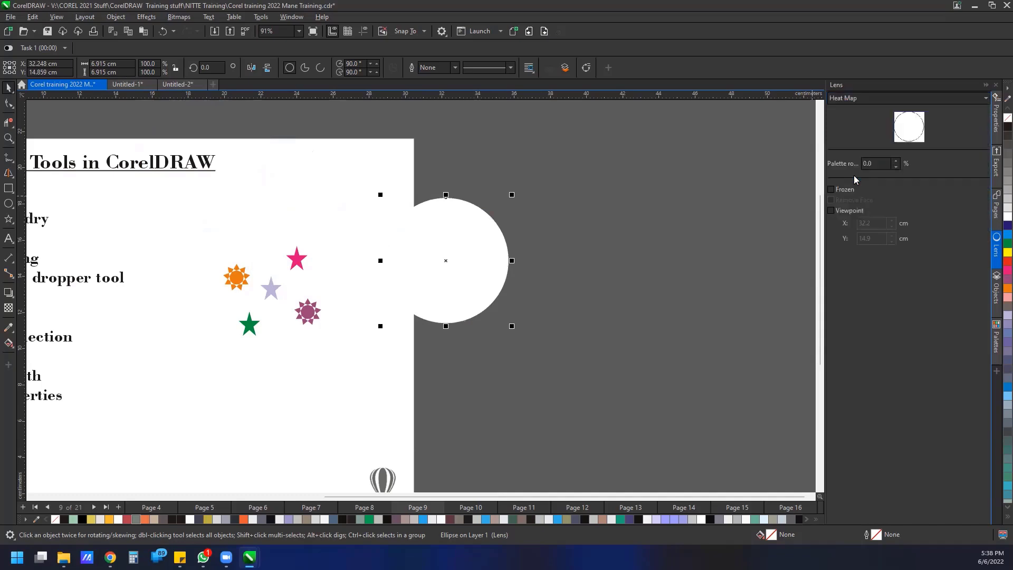
{"action": "left_click_drag", "start_coordinate": [496, 270], "coordinate": [323, 325]}
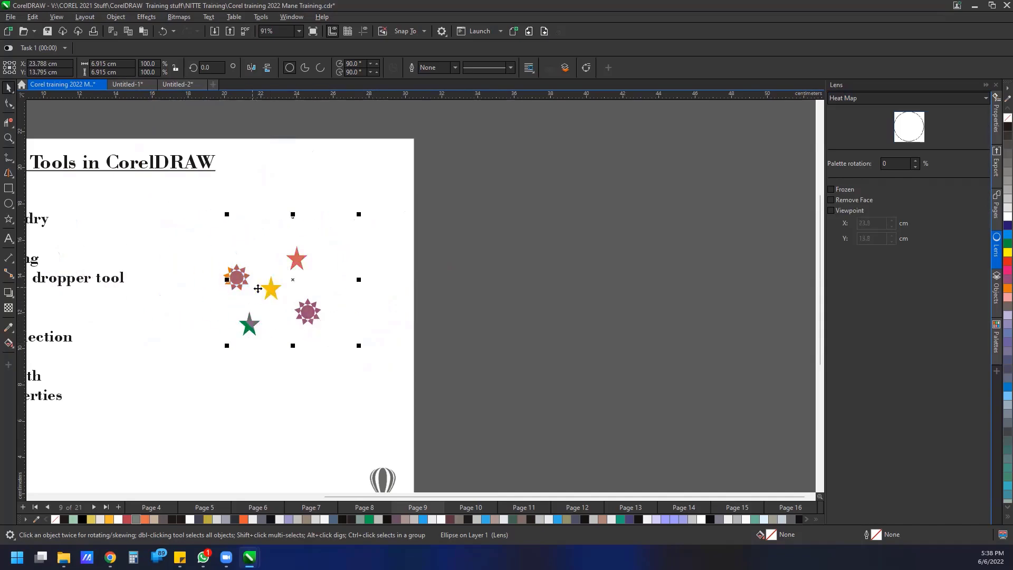
{"action": "left_click_drag", "start_coordinate": [248, 280], "coordinate": [242, 255]}
Step: Change the circle's lens to Wireframe and move the circle off the page to the upper right
{"action": "left_click", "coordinate": [867, 103]}
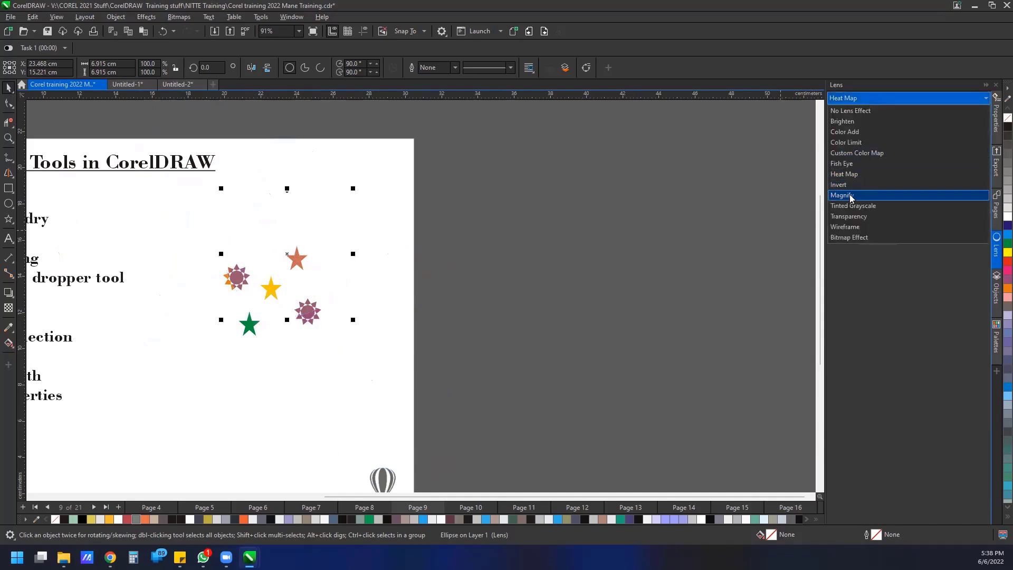
{"action": "left_click", "coordinate": [850, 230]}
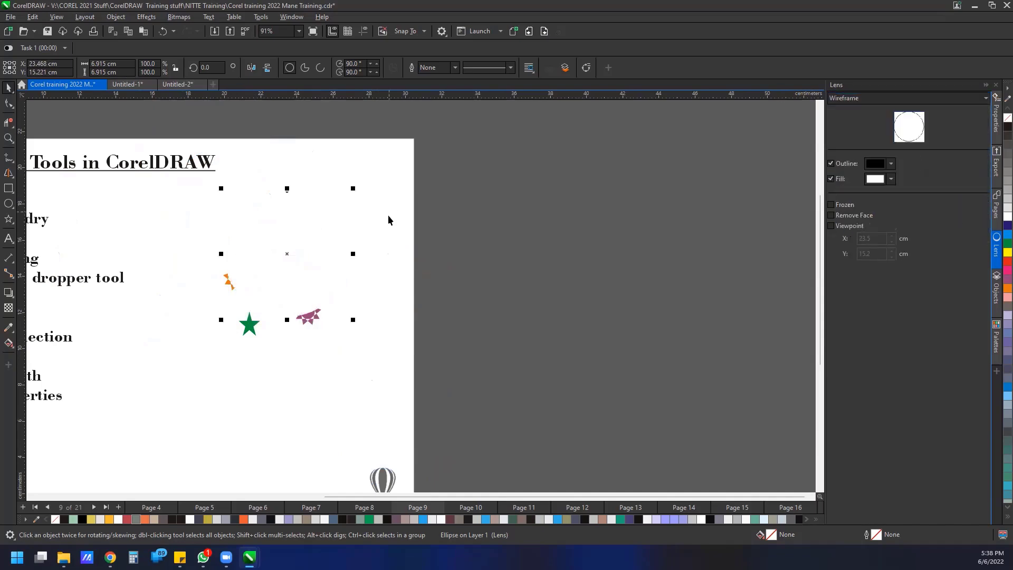
{"action": "left_click_drag", "start_coordinate": [287, 276], "coordinate": [651, 184]}
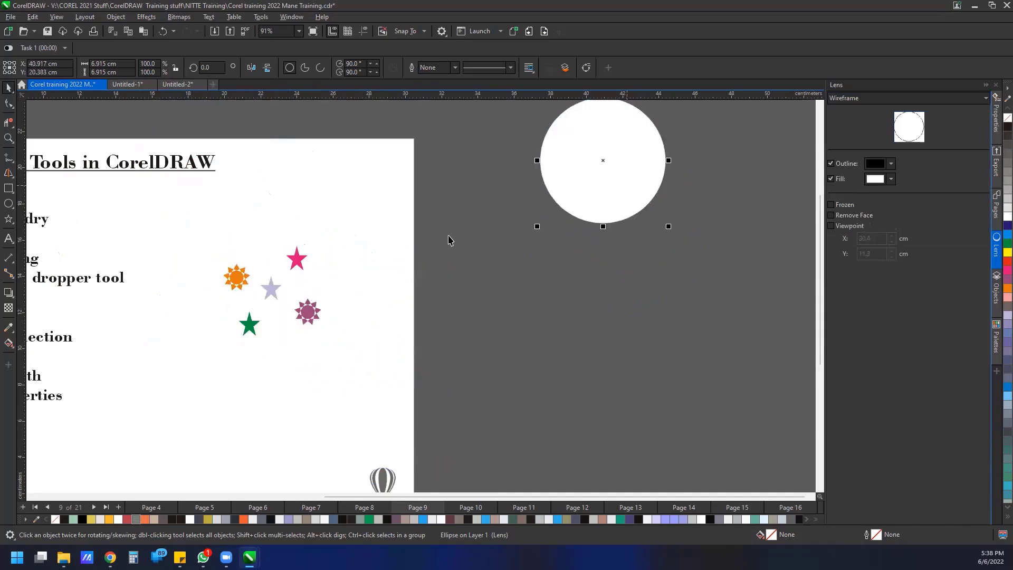
Step: Draw a tall ellipse about 3.4 by 5.8 cm beside the stars and apply the Wireframe lens to it
{"action": "left_click", "coordinate": [8, 203]}
{"action": "left_click_drag", "start_coordinate": [353, 237], "coordinate": [417, 345]}
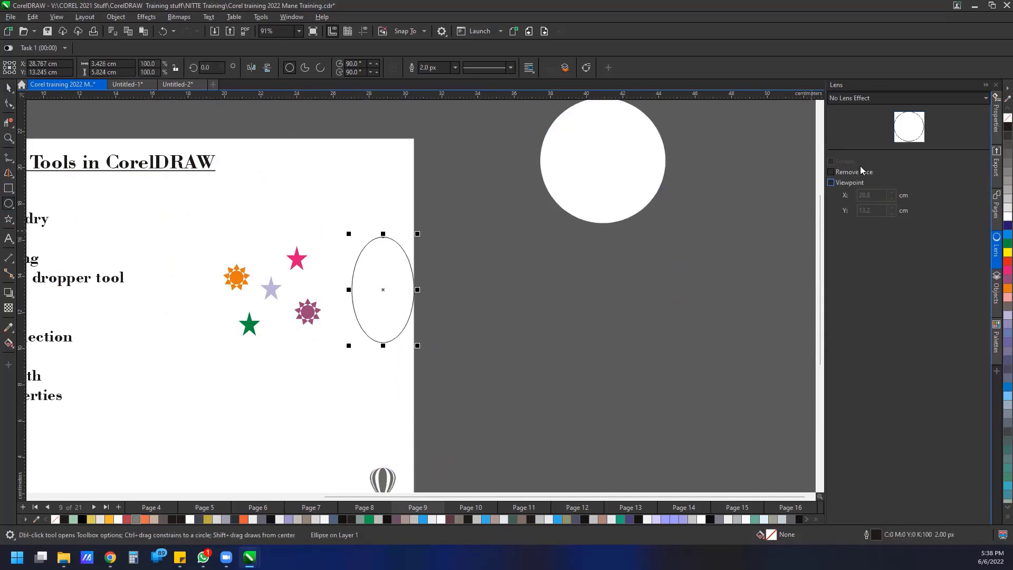
{"action": "left_click", "coordinate": [871, 98]}
{"action": "left_click", "coordinate": [871, 98]}
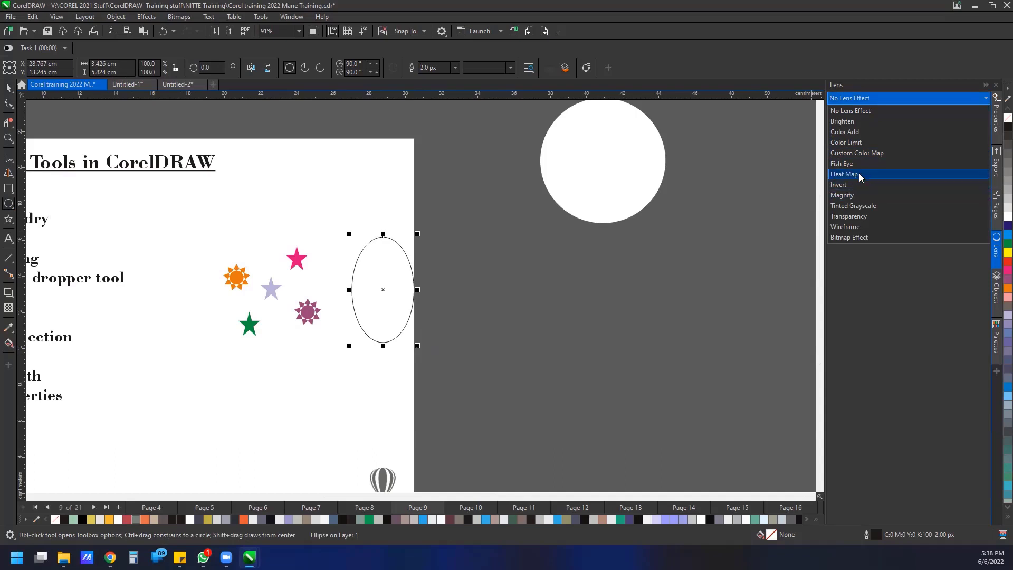
{"action": "left_click", "coordinate": [772, 195]}
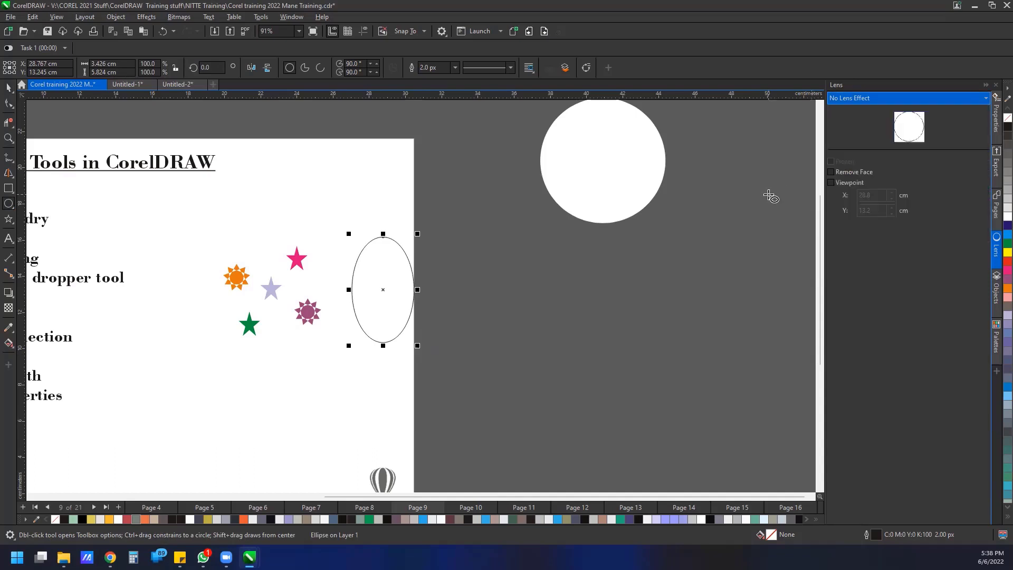
{"action": "left_click", "coordinate": [860, 103]}
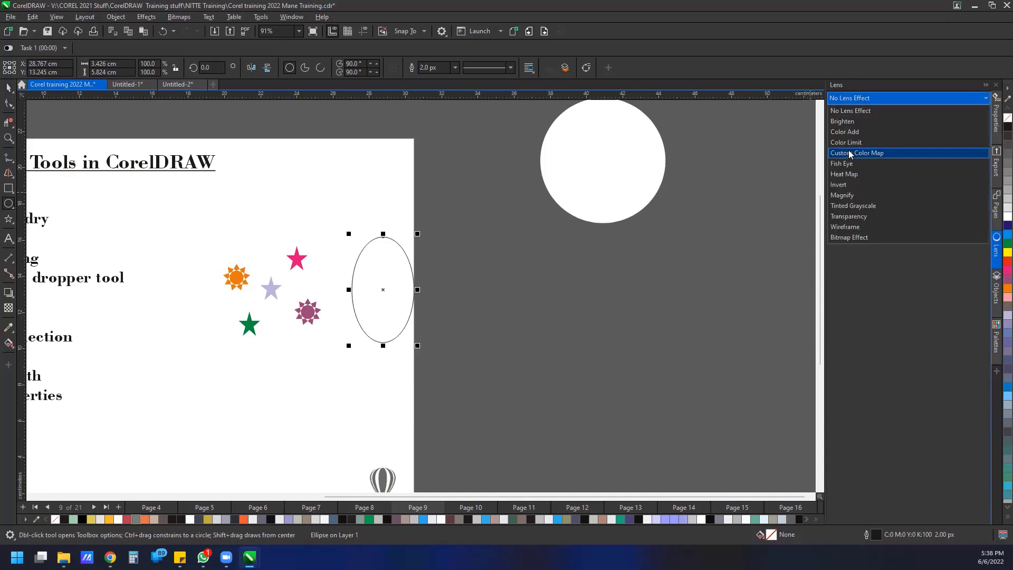
{"action": "left_click", "coordinate": [849, 228]}
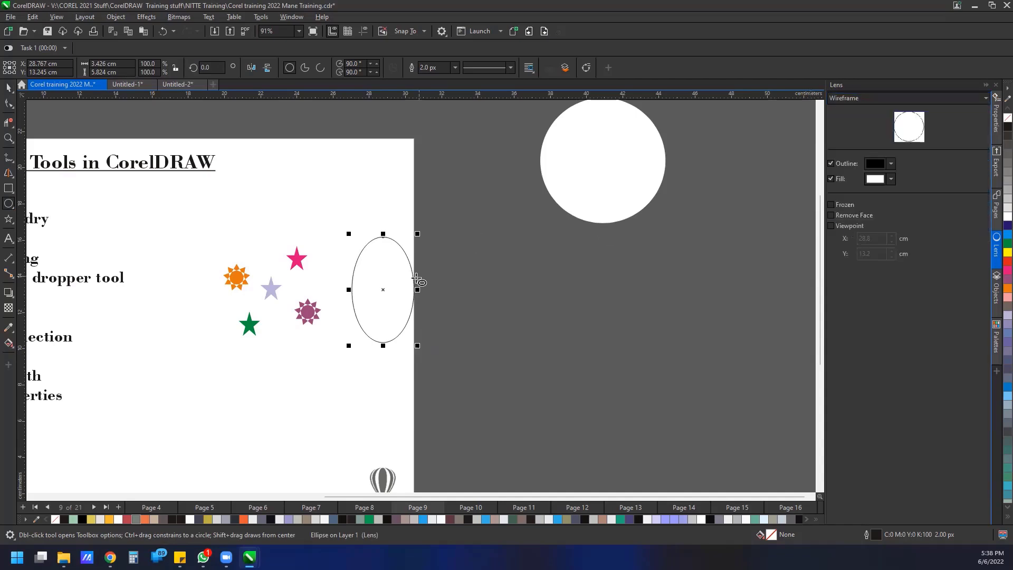
Step: Move the ellipse beside the purple complex star, then stretch it to about 10.7 cm wide across the page's right edge
{"action": "left_click", "coordinate": [8, 87]}
{"action": "left_click_drag", "start_coordinate": [359, 270], "coordinate": [370, 338]}
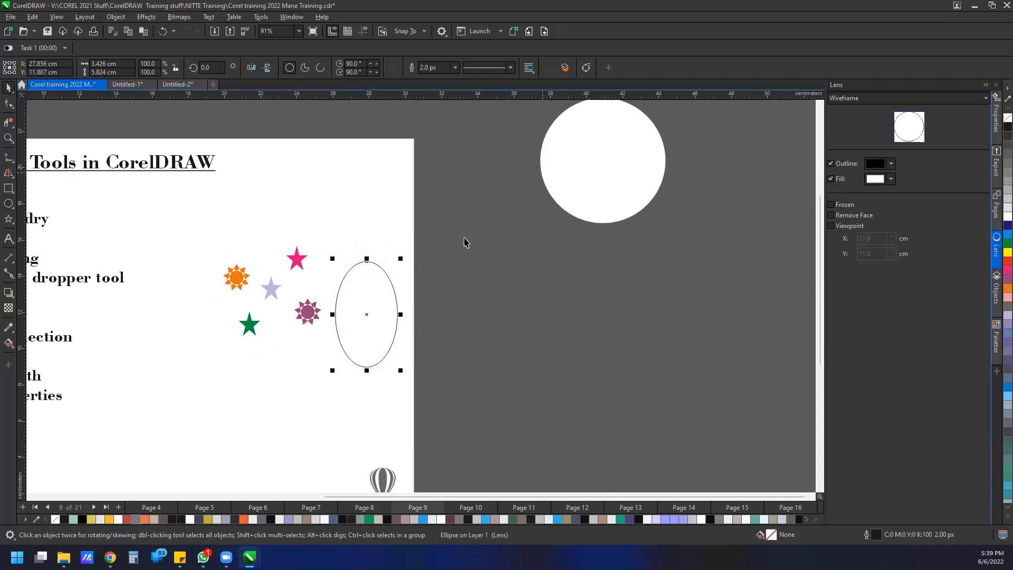
{"action": "left_click_drag", "start_coordinate": [405, 286], "coordinate": [212, 188]}
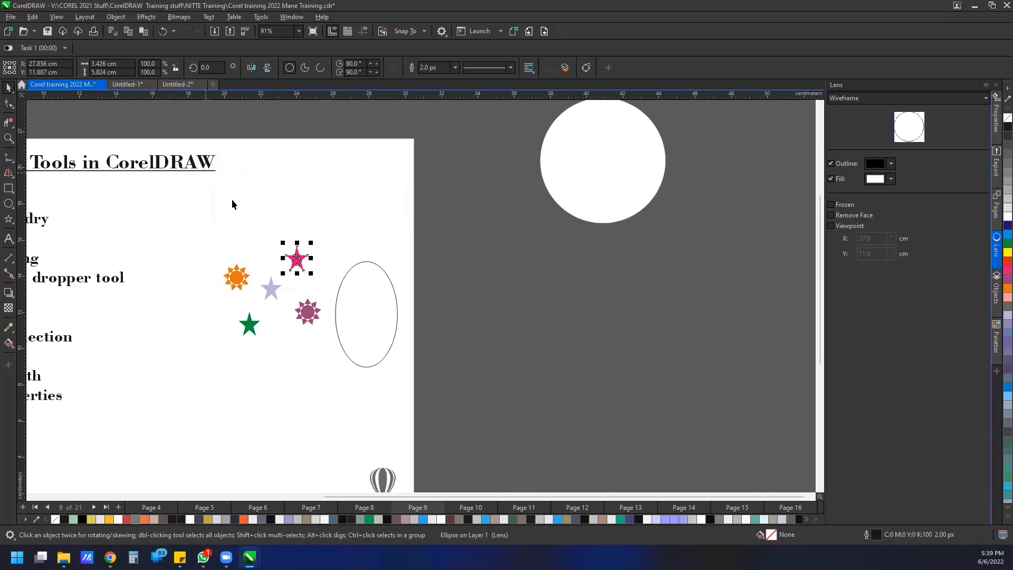
{"action": "left_click", "coordinate": [395, 314]}
{"action": "left_click_drag", "start_coordinate": [398, 311], "coordinate": [514, 343]}
Step: Change the ellipse's lens to Fish Eye, move it over the purple complex star and bring up the lens types again
{"action": "left_click", "coordinate": [888, 100]}
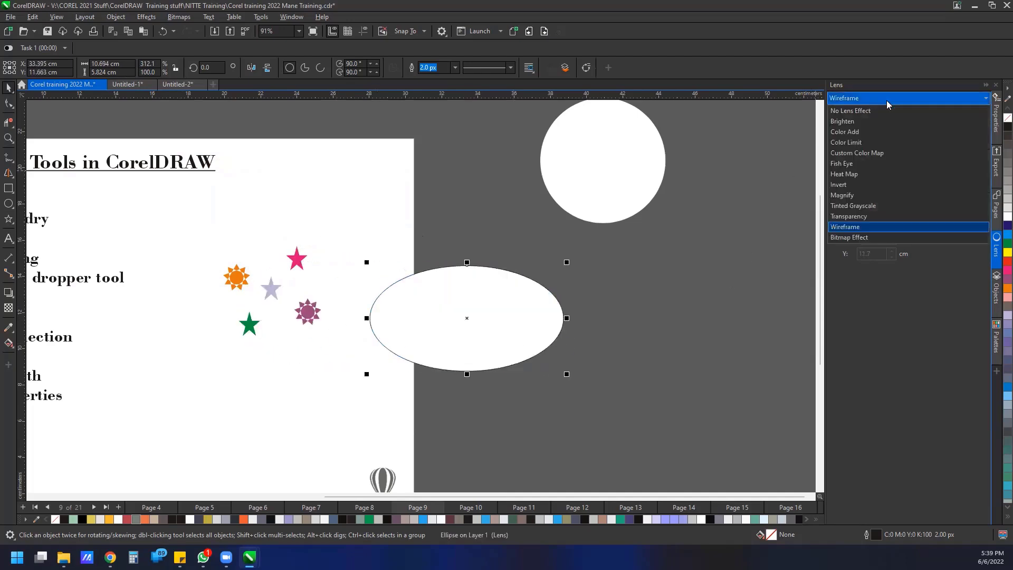
{"action": "left_click", "coordinate": [851, 167]}
{"action": "left_click_drag", "start_coordinate": [522, 321], "coordinate": [426, 317]}
{"action": "left_click", "coordinate": [984, 99]}
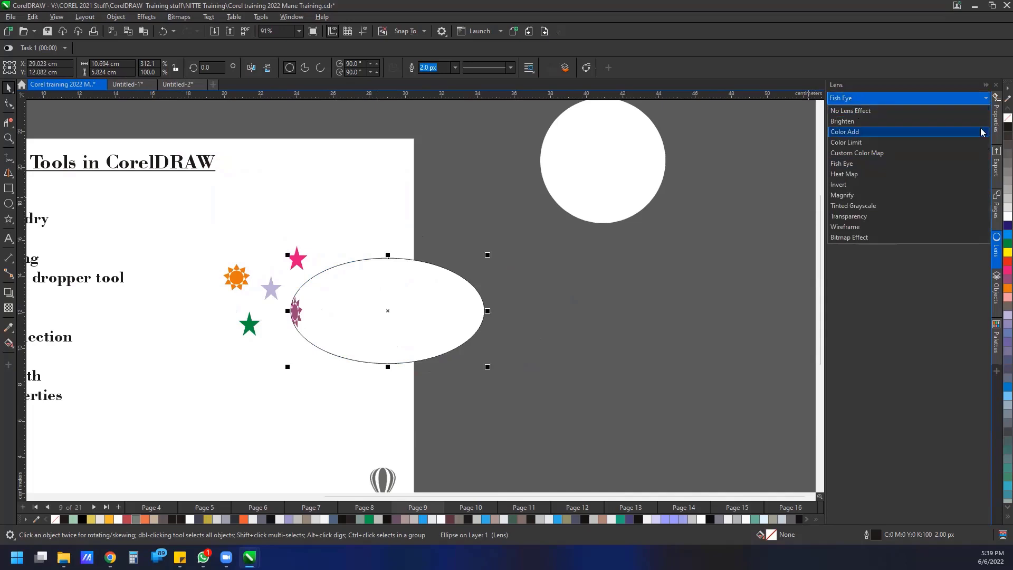
Step: Apply the Brighten lens to the ellipse and move it across the stars and suns and off again
{"action": "left_click", "coordinate": [997, 122]}
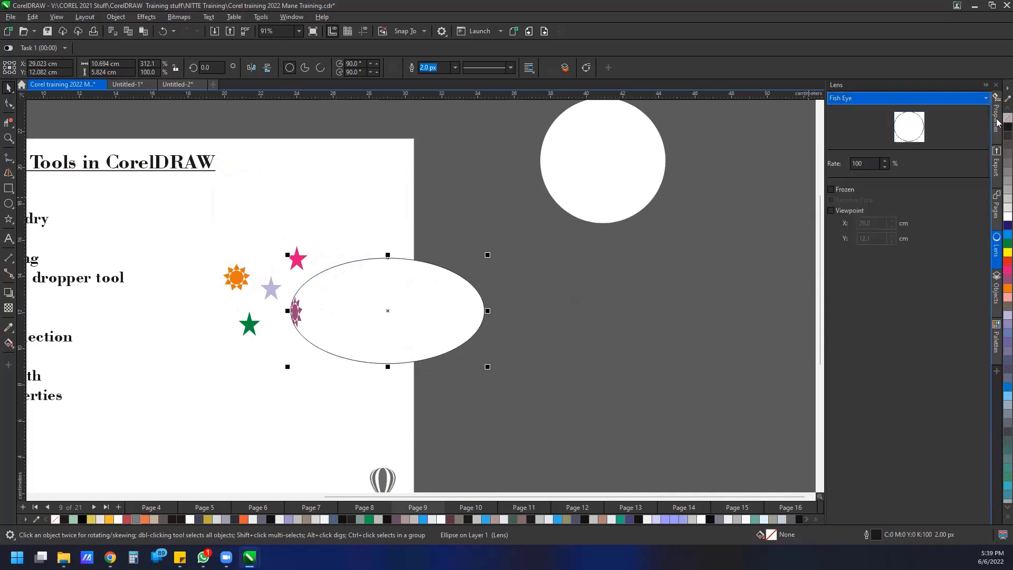
{"action": "left_click", "coordinate": [455, 291]}
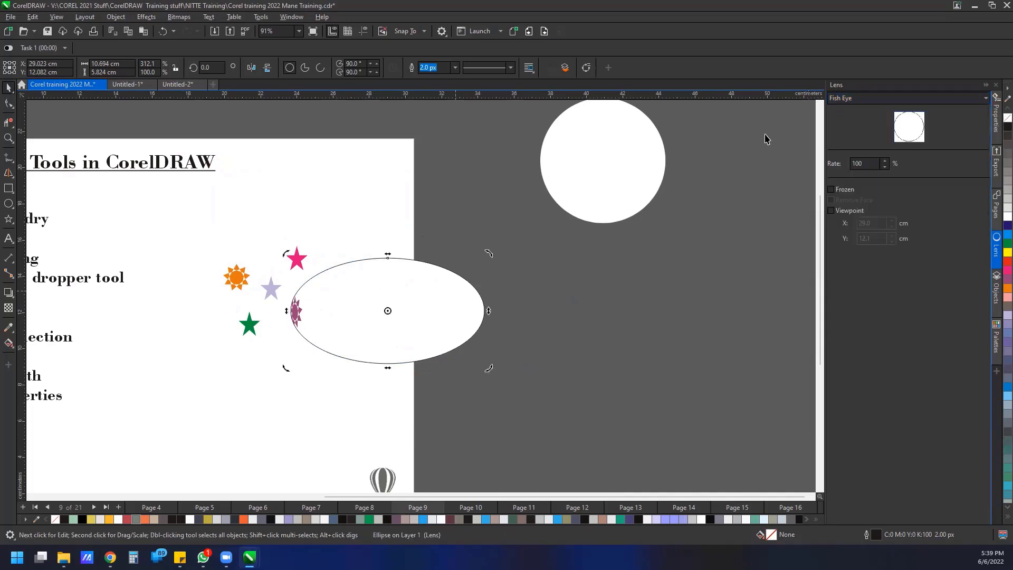
{"action": "left_click", "coordinate": [889, 100]}
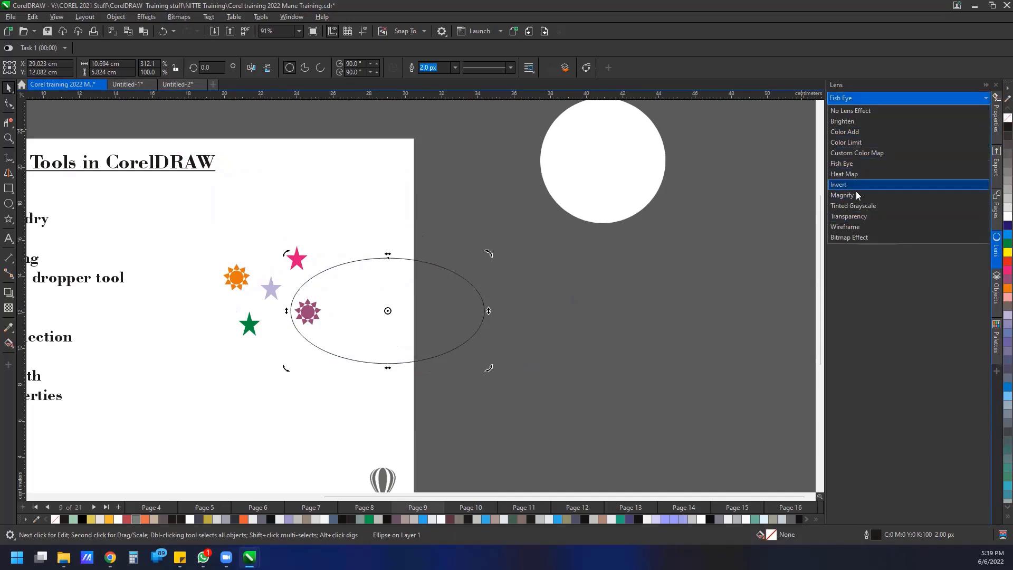
{"action": "left_click", "coordinate": [858, 123]}
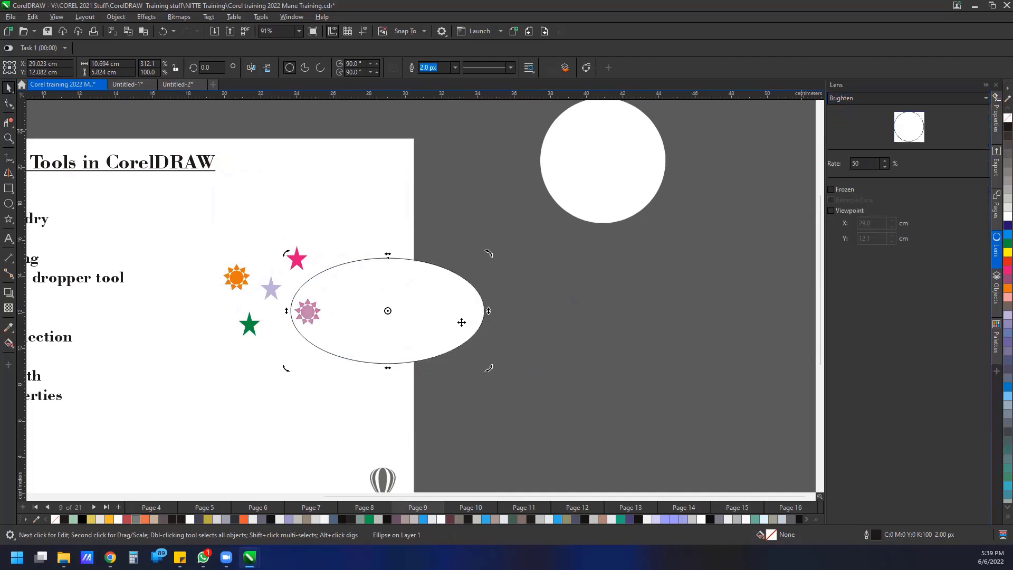
{"action": "left_click_drag", "start_coordinate": [461, 321], "coordinate": [353, 319]}
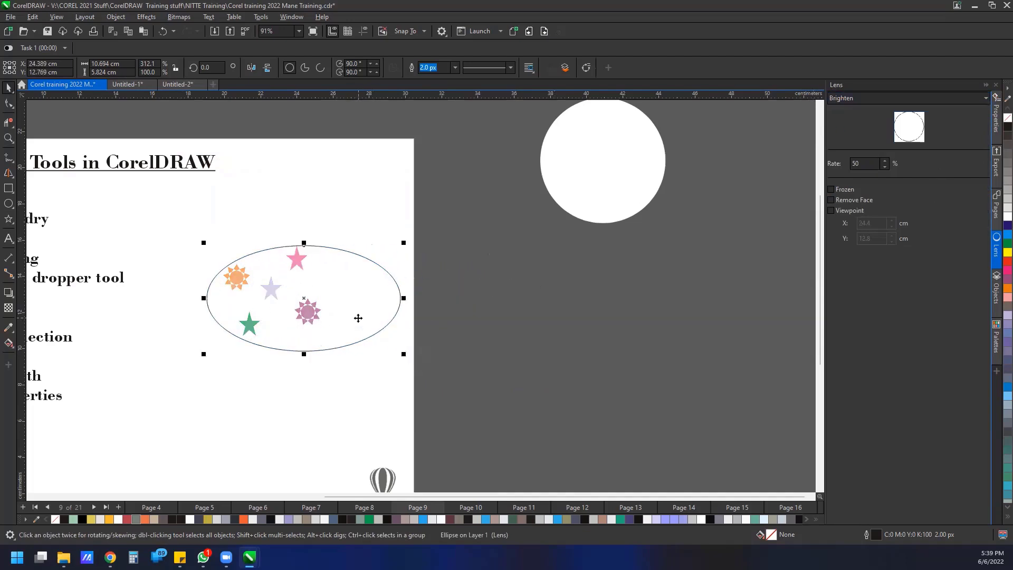
{"action": "left_click_drag", "start_coordinate": [359, 318], "coordinate": [548, 254]}
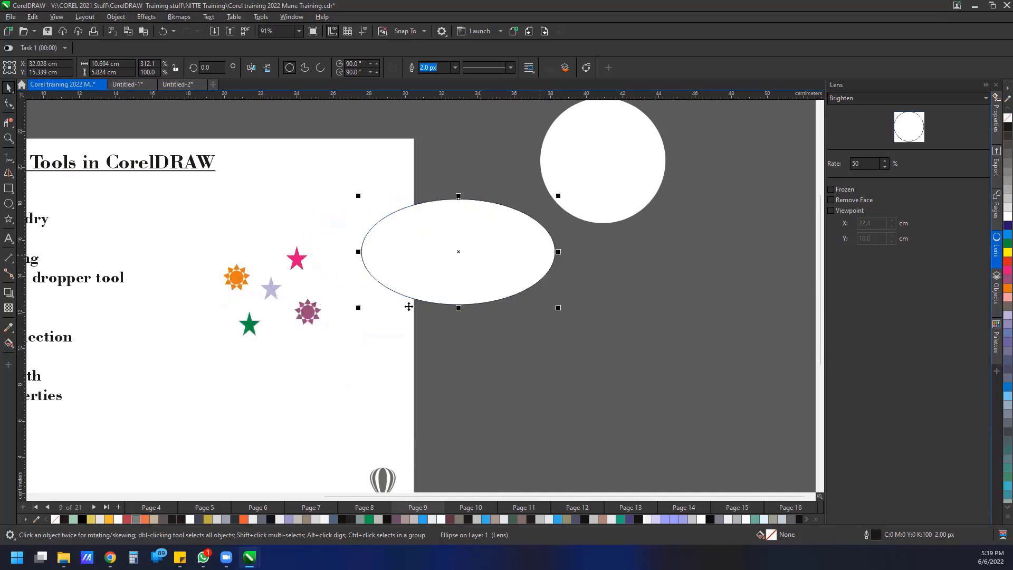
Step: Enlarge the group of stars and suns to about 179% and overlap them with the ellipse lens, removing its outline
{"action": "left_click", "coordinate": [260, 289]}
{"action": "left_click_drag", "start_coordinate": [324, 339], "coordinate": [404, 410]}
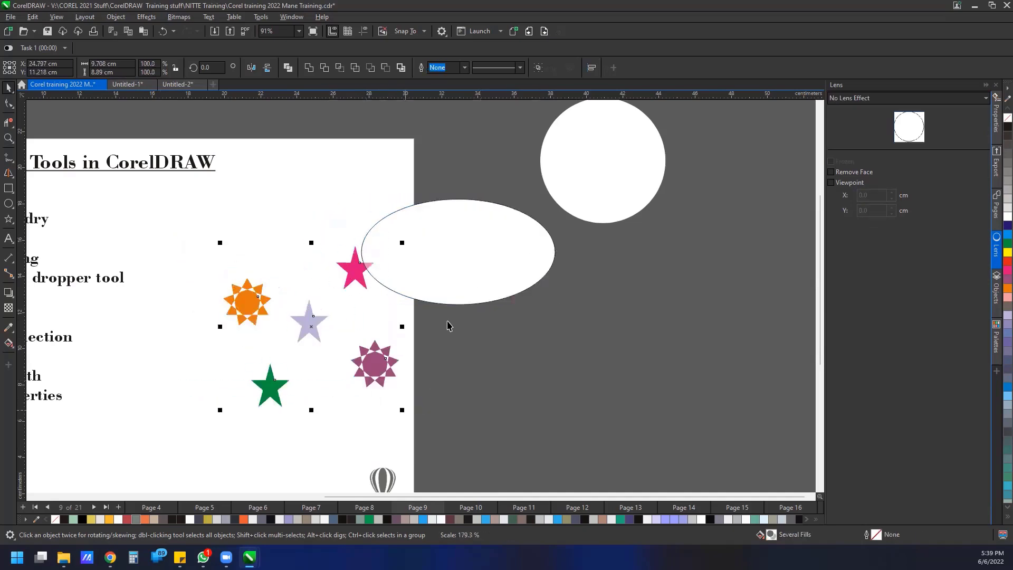
{"action": "left_click_drag", "start_coordinate": [469, 293], "coordinate": [450, 352]}
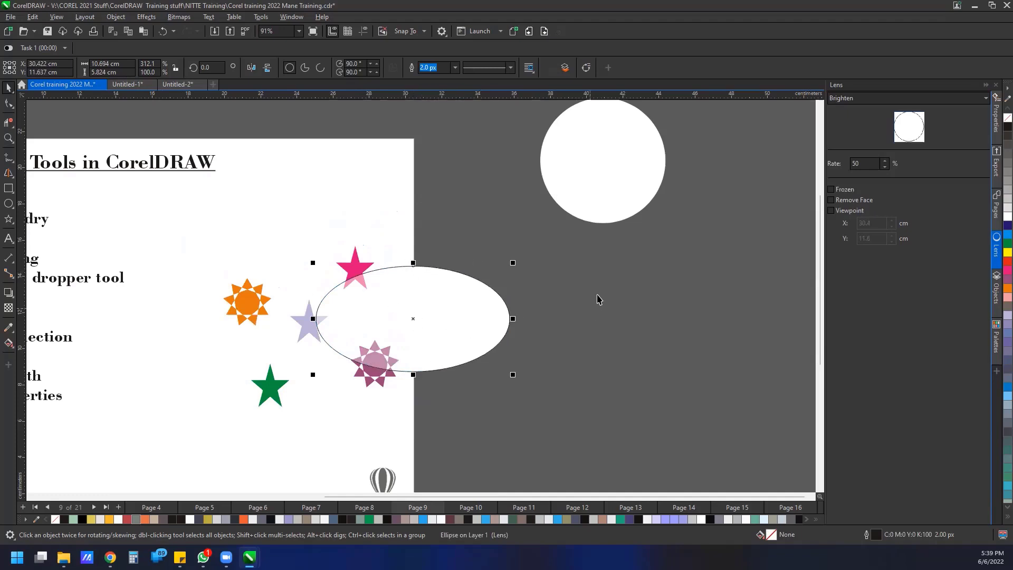
{"action": "right_click", "coordinate": [1008, 118]}
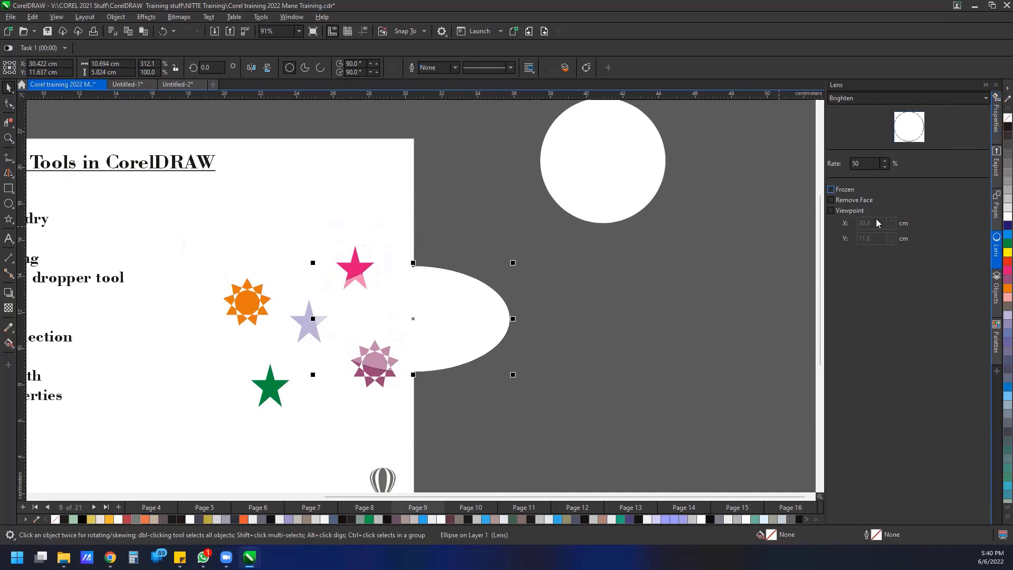
Step: Delete all the stars, suns, the lens ellipse and the white circle beside the tools list
{"action": "scroll", "coordinate": [523, 388], "scroll_direction": "down", "scroll_amount": 2}
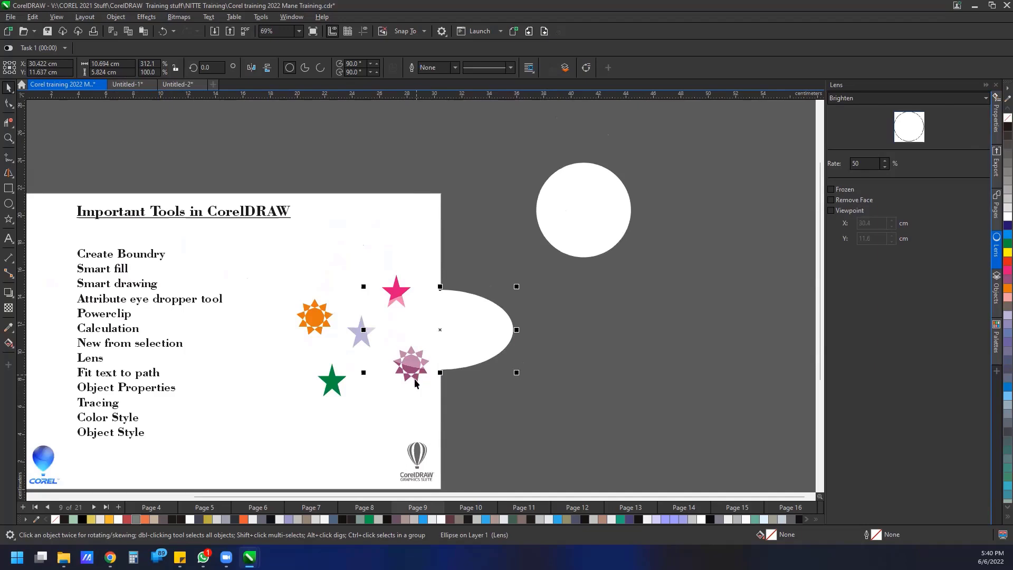
{"action": "scroll", "coordinate": [418, 384], "scroll_direction": "down", "scroll_amount": 1}
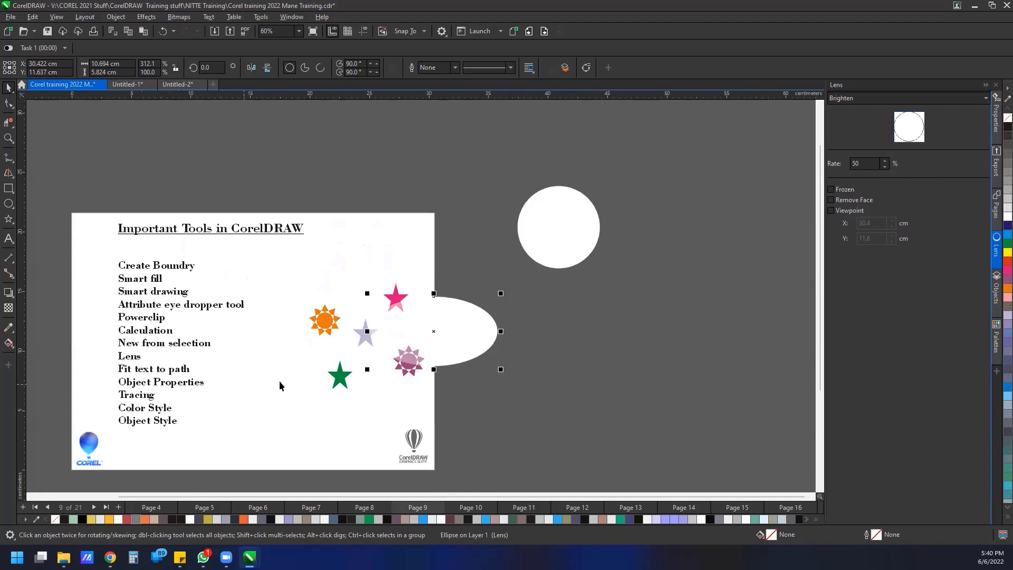
{"action": "scroll", "coordinate": [291, 370], "scroll_direction": "down", "scroll_amount": 1}
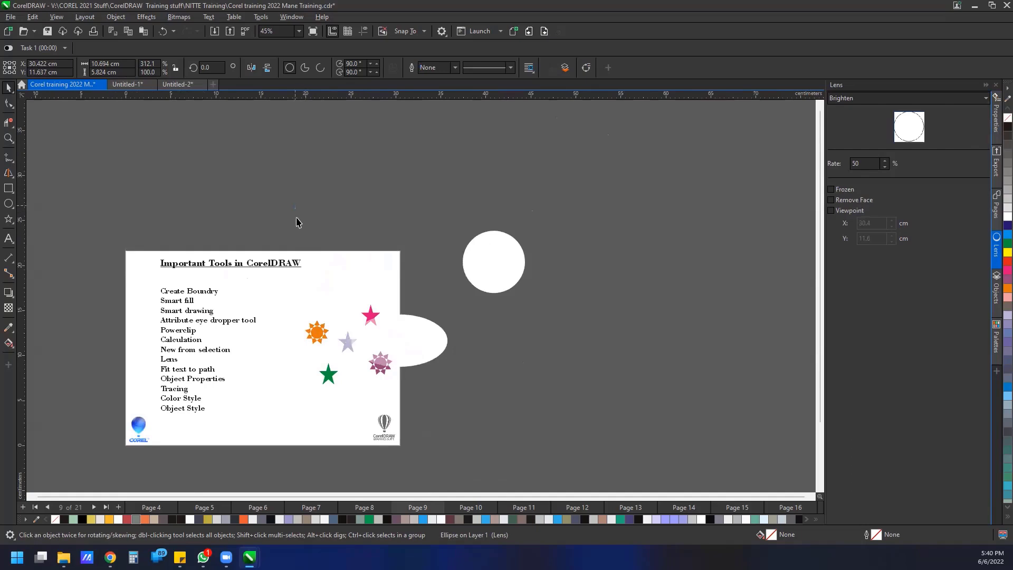
{"action": "left_click_drag", "start_coordinate": [296, 218], "coordinate": [603, 413]}
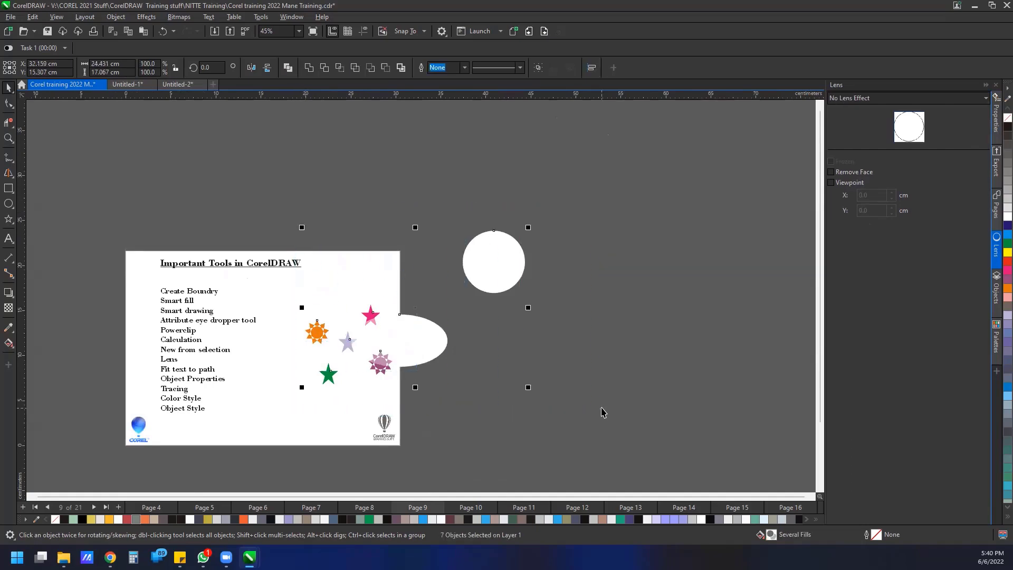
{"action": "key", "text": "Delete"}
Step: Draw a wavy freehand curve about 24 cm wide and 4.5 cm high, running from beside the tools list past the page edge
{"action": "scroll", "coordinate": [402, 375], "scroll_direction": "up", "scroll_amount": 1}
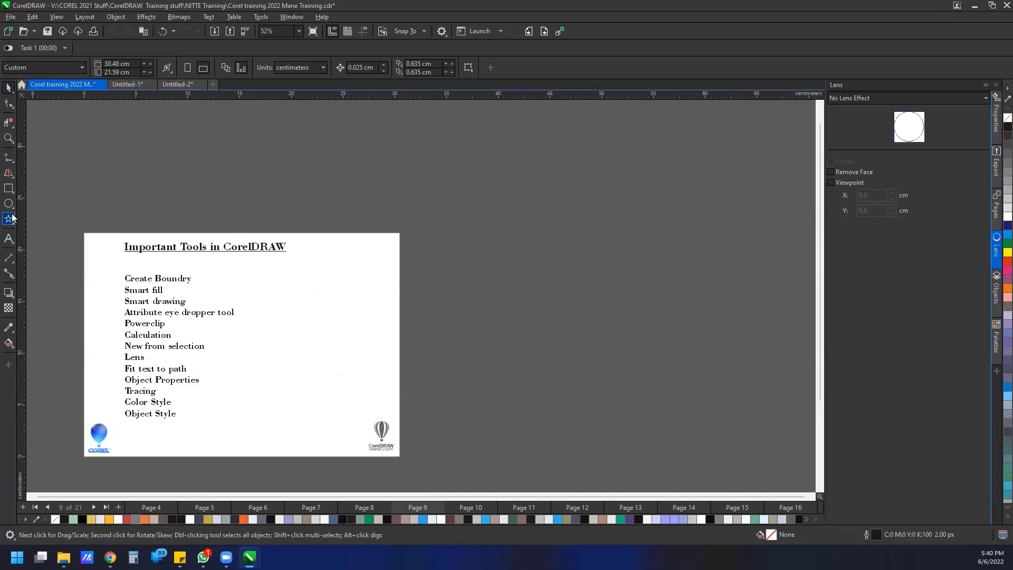
{"action": "left_click", "coordinate": [9, 158]}
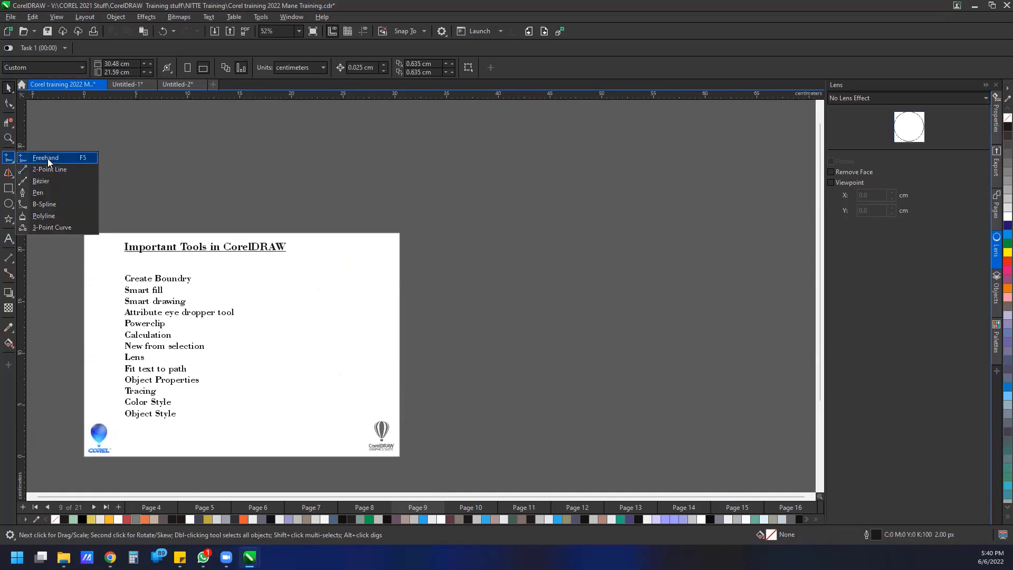
{"action": "left_click", "coordinate": [48, 158]}
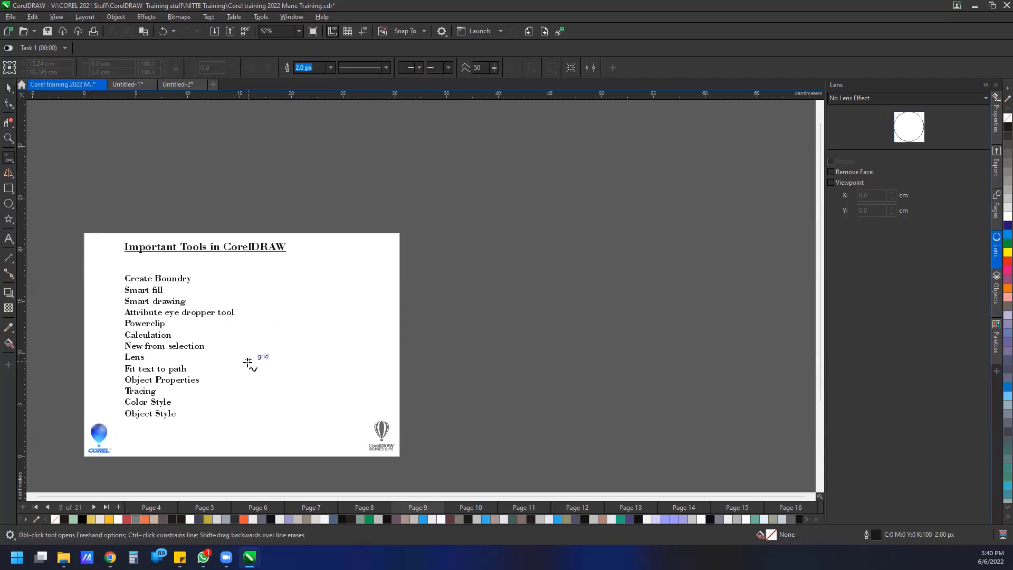
{"action": "mouse_move", "coordinate": [248, 362]}
{"action": "left_mouse_down"}
{"action": "mouse_move", "coordinate": [294, 323]}
{"action": "mouse_move", "coordinate": [416, 366]}
{"action": "mouse_move", "coordinate": [495, 348]}
{"action": "left_mouse_up"}
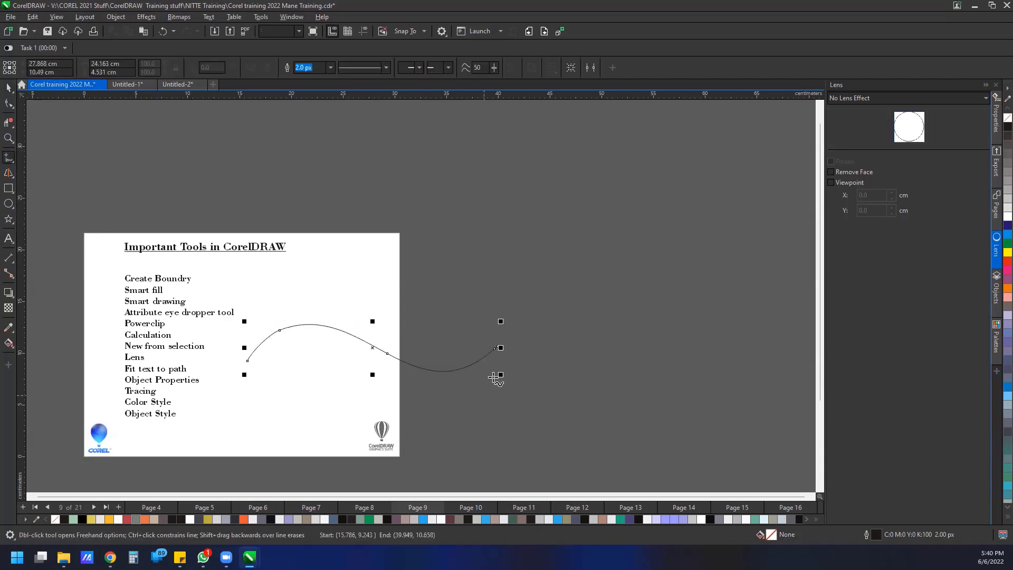
{"action": "scroll", "coordinate": [378, 356], "scroll_direction": "up", "scroll_amount": 1}
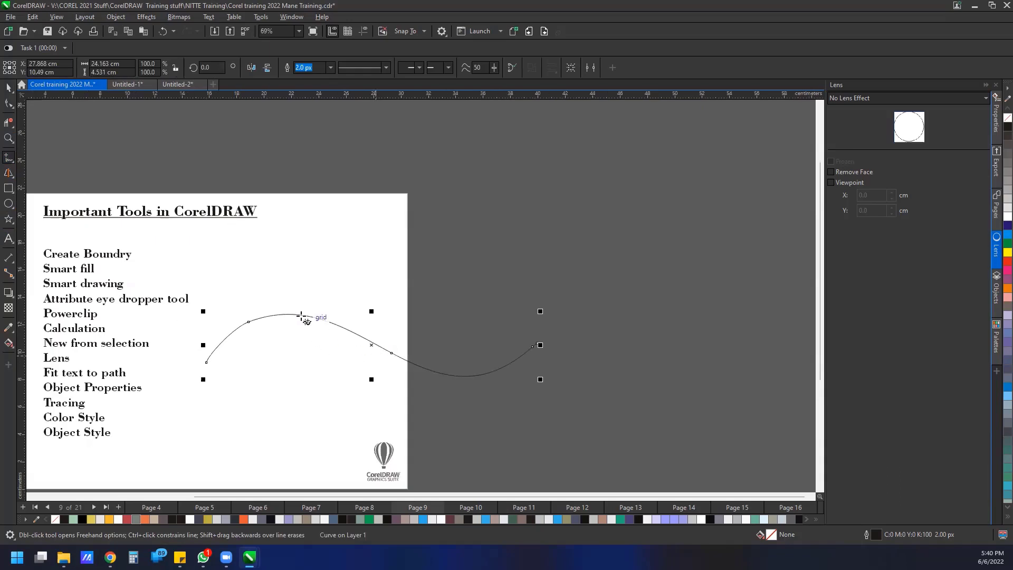
{"action": "left_click_drag", "start_coordinate": [172, 354], "coordinate": [237, 389]}
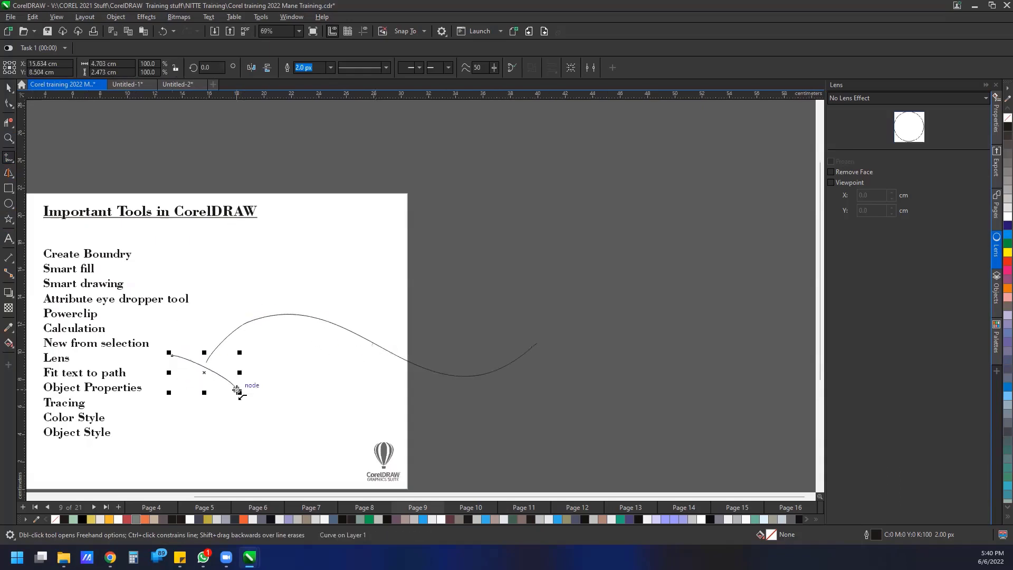
{"action": "key", "text": "ctrl+z"}
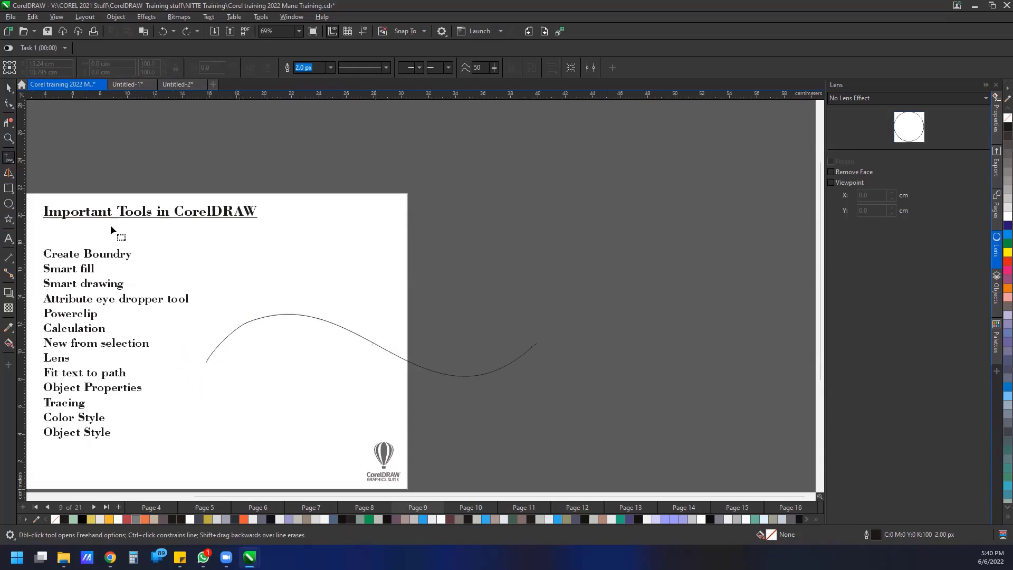
Step: Remove the curve's node near its first crest and raise the middle node's control handle with the Shape tool
{"action": "key", "text": "F10"}
{"action": "left_click", "coordinate": [277, 317]}
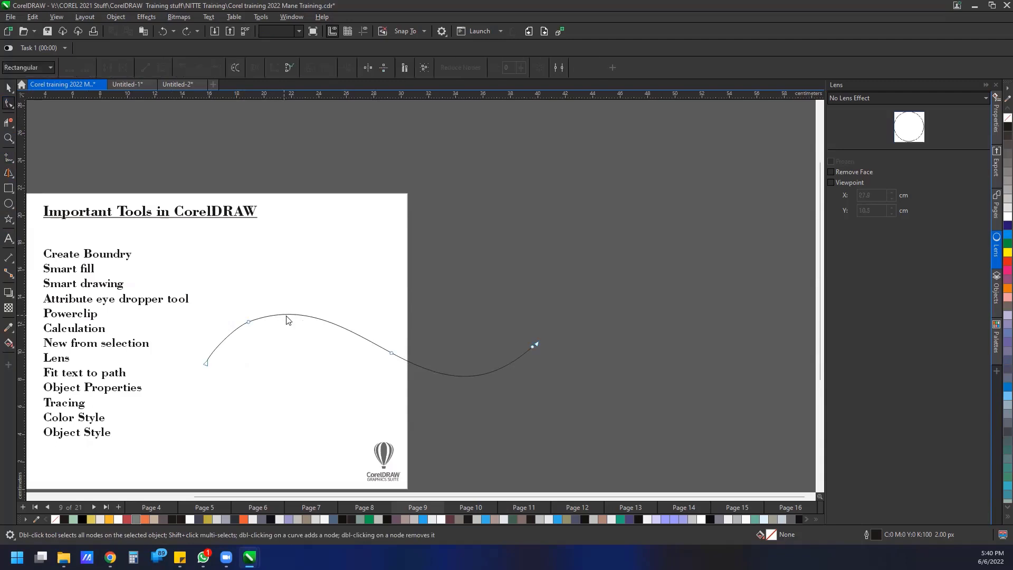
{"action": "double_click", "coordinate": [248, 320]}
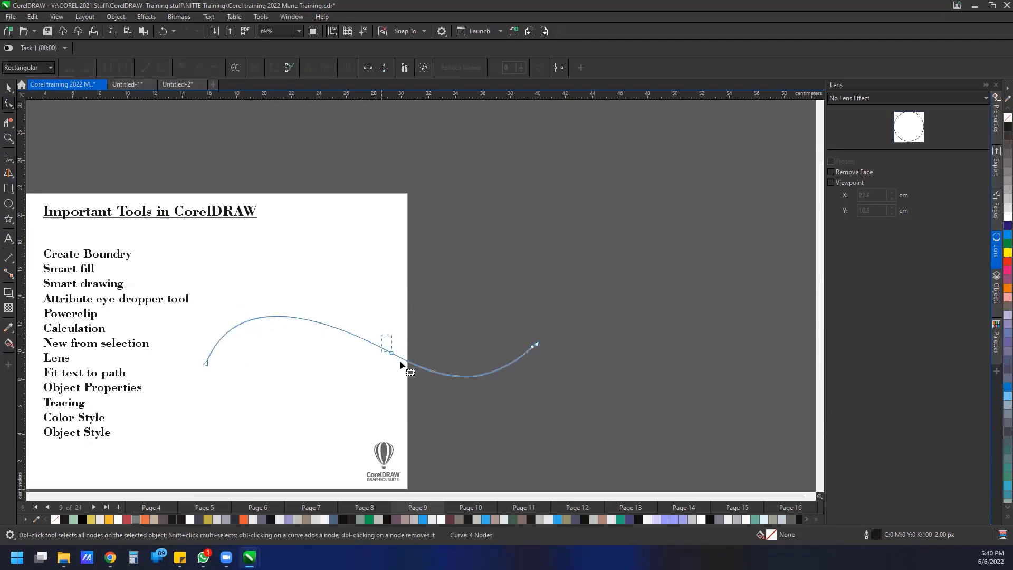
{"action": "left_click_drag", "start_coordinate": [444, 383], "coordinate": [460, 322]}
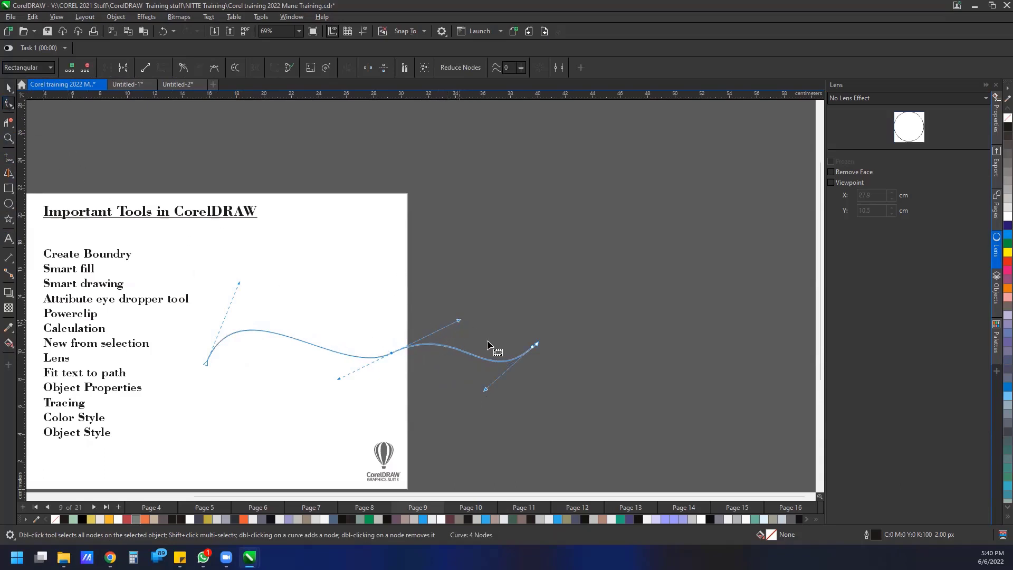
Step: Stretch the curve's two end nodes farther beyond the page and lower the middle node's handle to smooth the wave
{"action": "left_click_drag", "start_coordinate": [533, 347], "coordinate": [609, 344]}
{"action": "left_click_drag", "start_coordinate": [536, 344], "coordinate": [684, 308]}
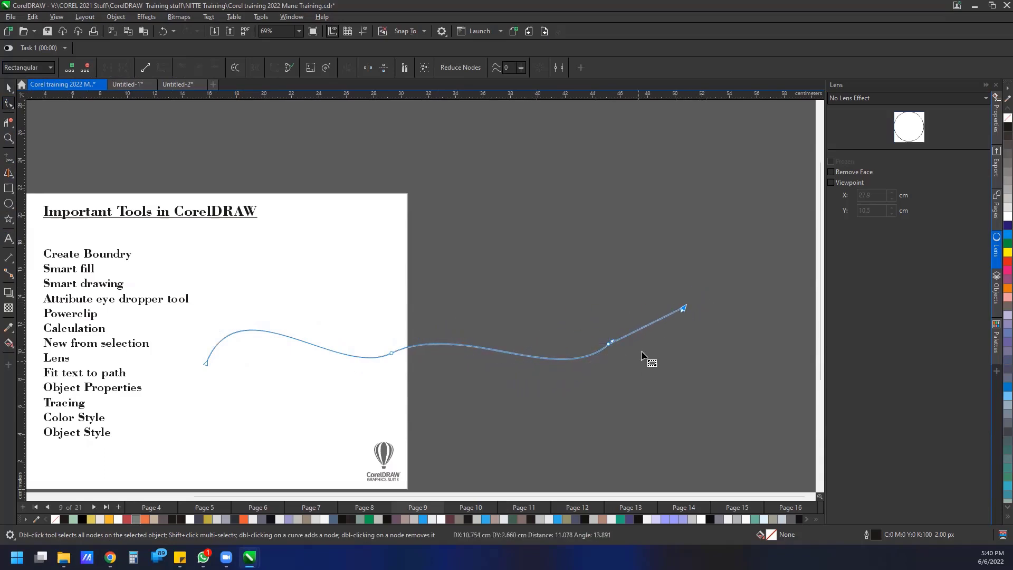
{"action": "left_click_drag", "start_coordinate": [376, 331], "coordinate": [421, 377]}
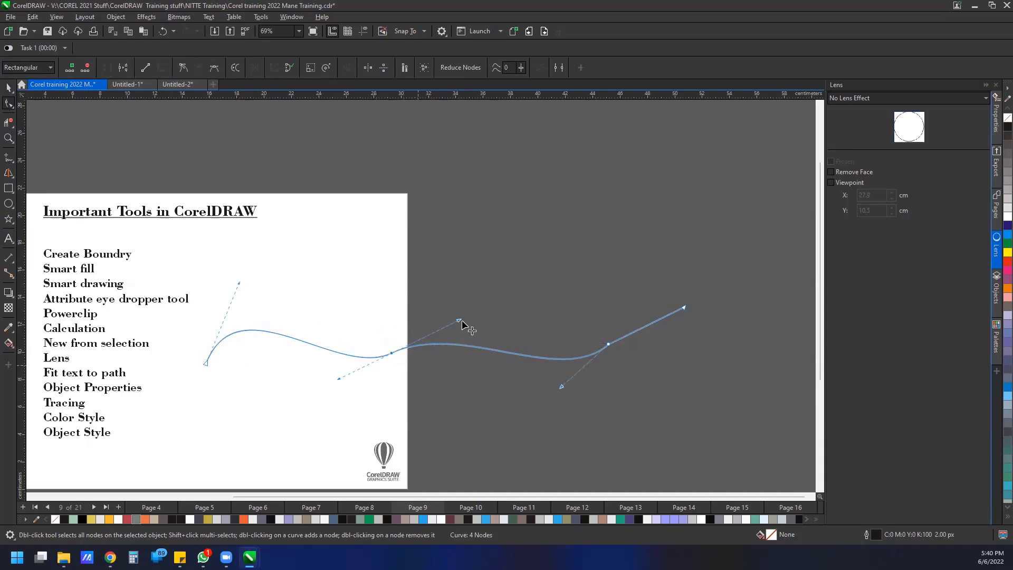
{"action": "left_click_drag", "start_coordinate": [459, 319], "coordinate": [461, 345]}
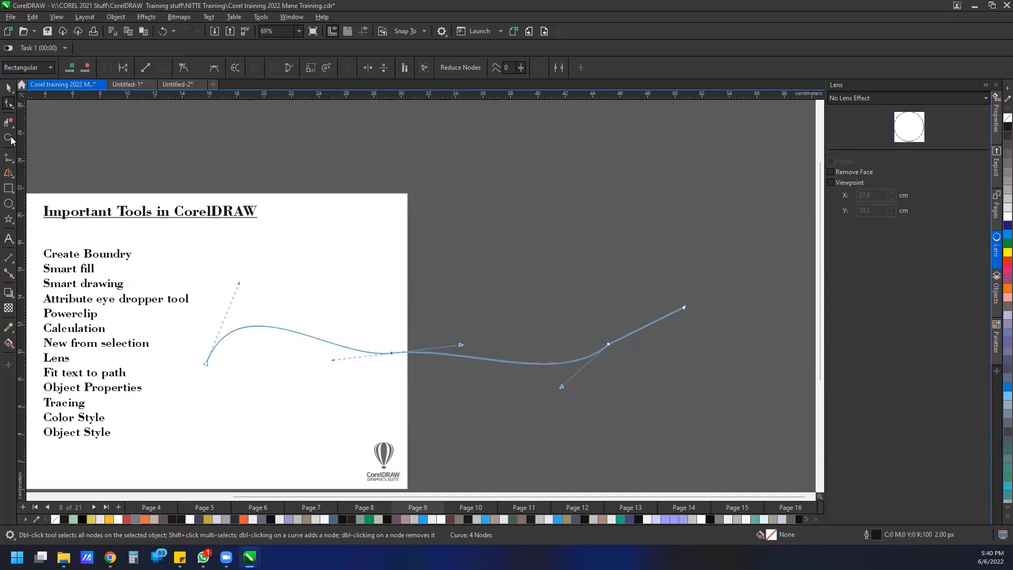
Step: Add the text "Corel draw is a vector tool" in Arial 24 pt above the curve
{"action": "left_click", "coordinate": [9, 238]}
{"action": "left_click", "coordinate": [316, 256]}
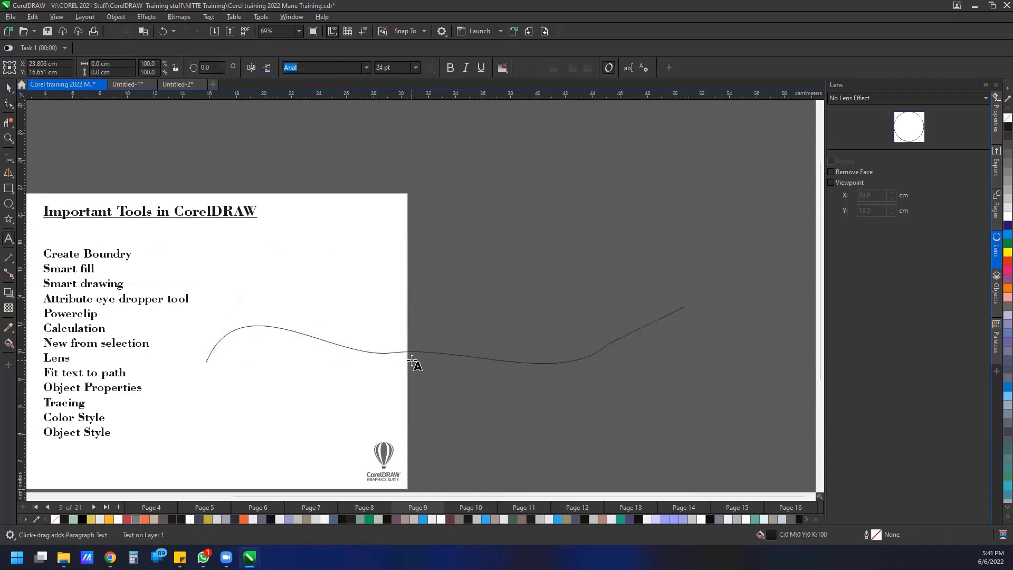
{"action": "type", "text": "Corel draw is a vec"}
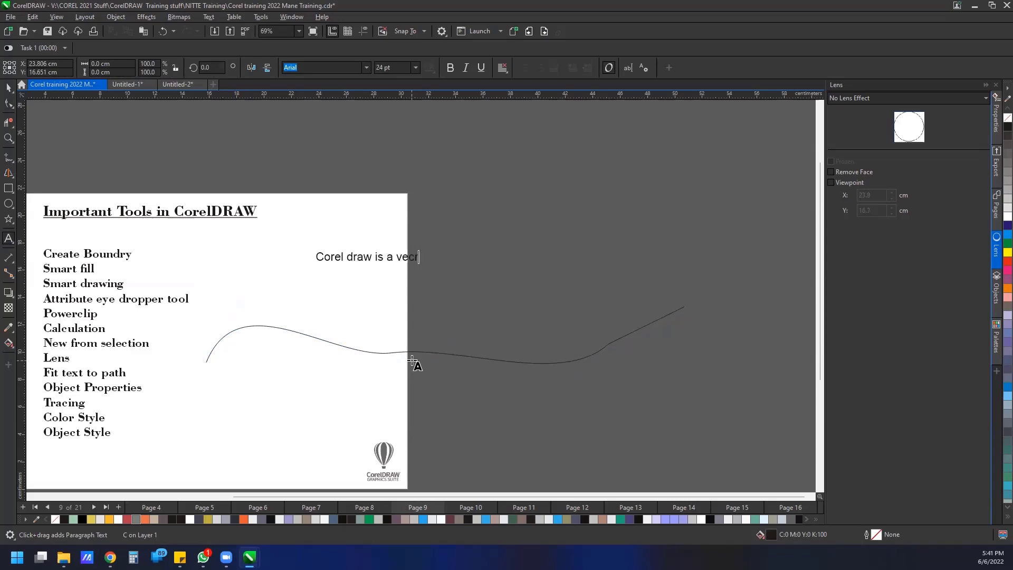
{"action": "type", "text": "tor tool"}
{"action": "key", "text": "Escape"}
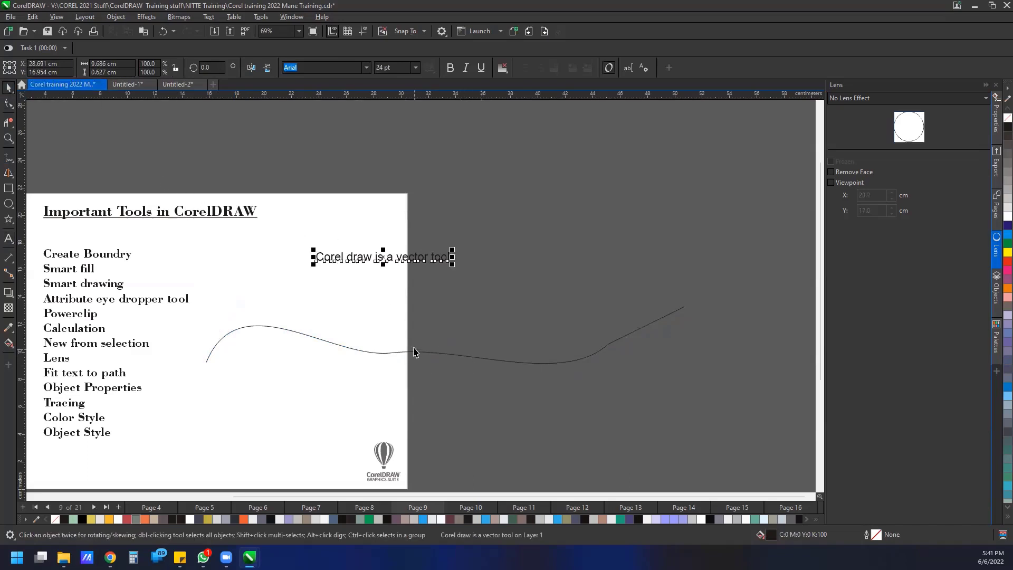
Step: Bring the text line closer to the curve and fit it to the curve as a path
{"action": "left_click_drag", "start_coordinate": [409, 264], "coordinate": [379, 284]}
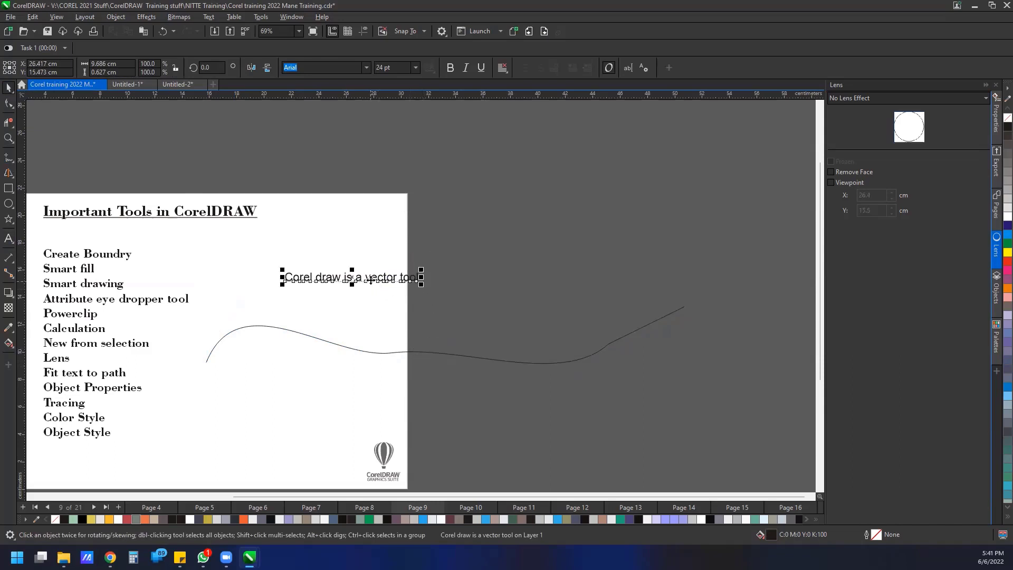
{"action": "left_click_drag", "start_coordinate": [371, 279], "coordinate": [381, 350]}
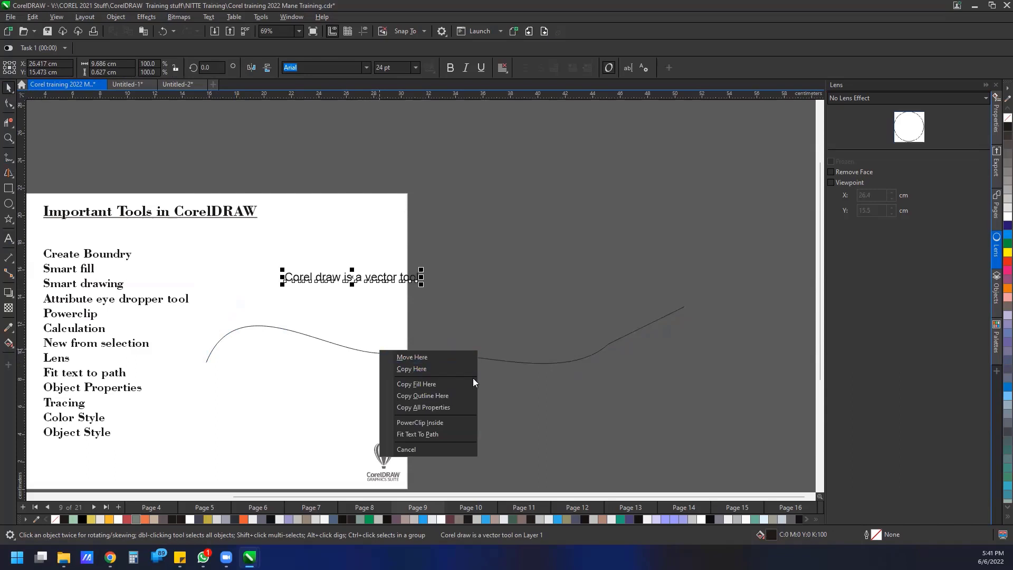
{"action": "left_click", "coordinate": [428, 434]}
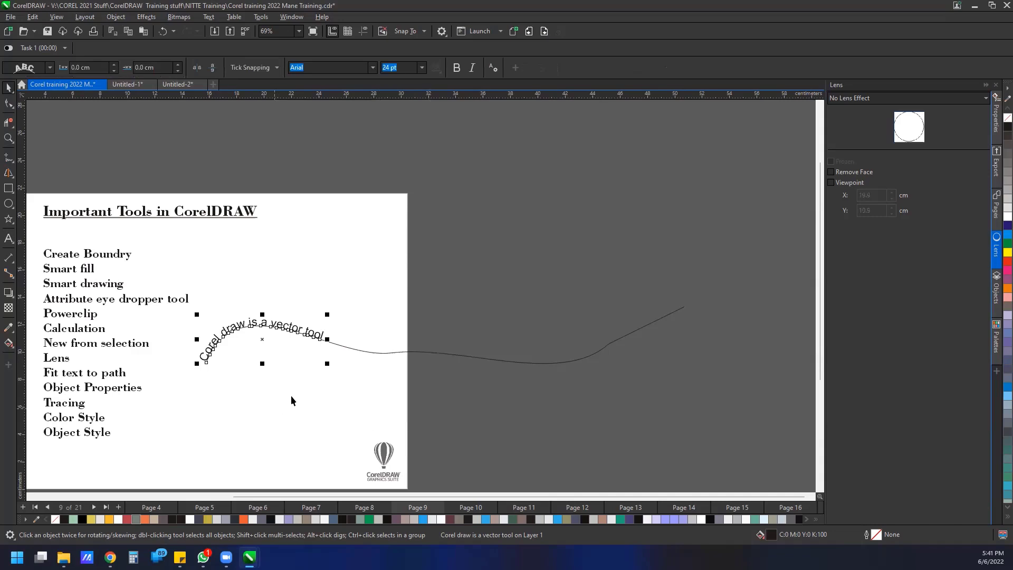
{"action": "left_click", "coordinate": [289, 426]}
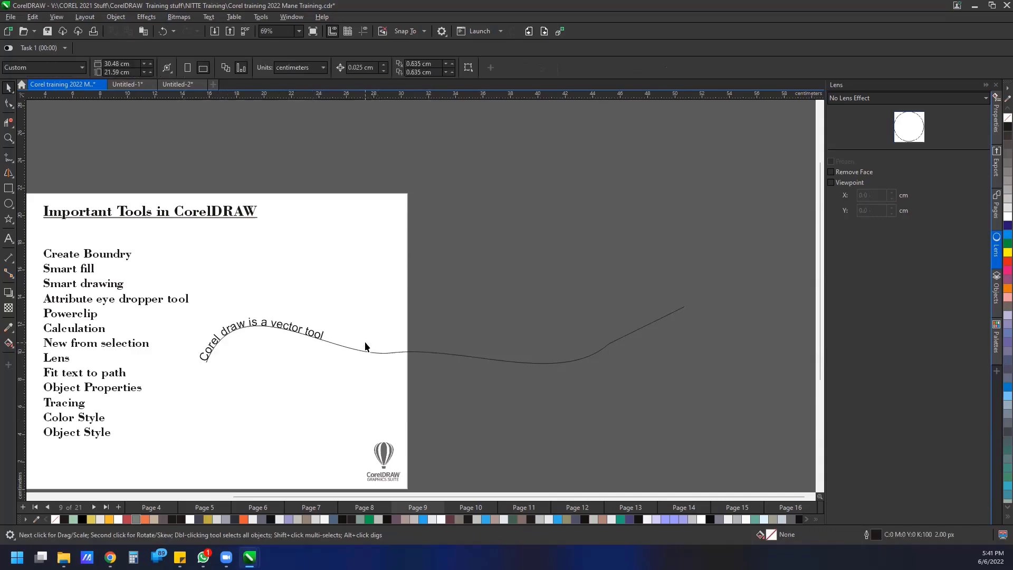
Step: Widen the character spacing of the fitted text with the Shape tool so the letters spread past the page's right edge
{"action": "left_click", "coordinate": [213, 349]}
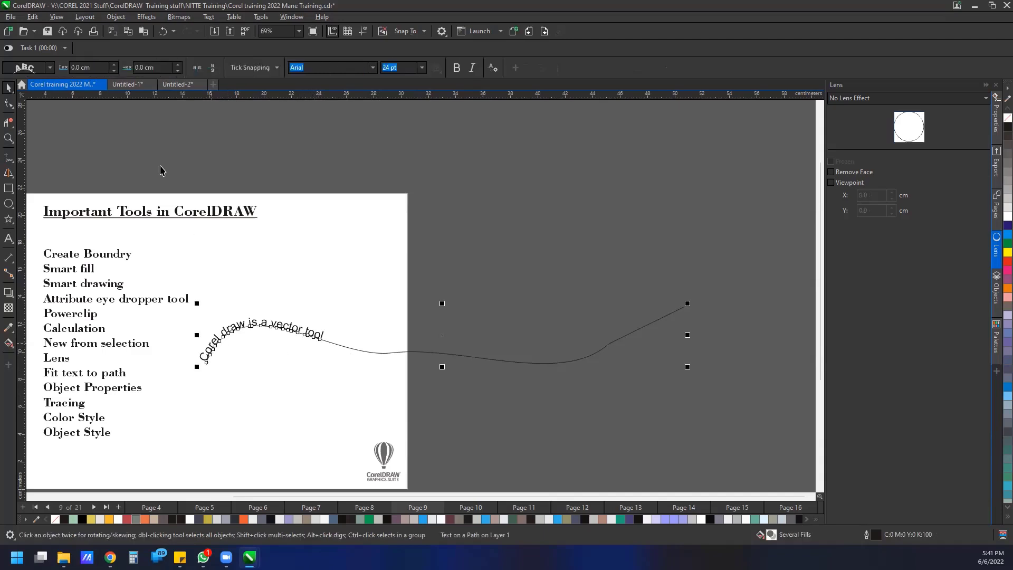
{"action": "left_click", "coordinate": [9, 104]}
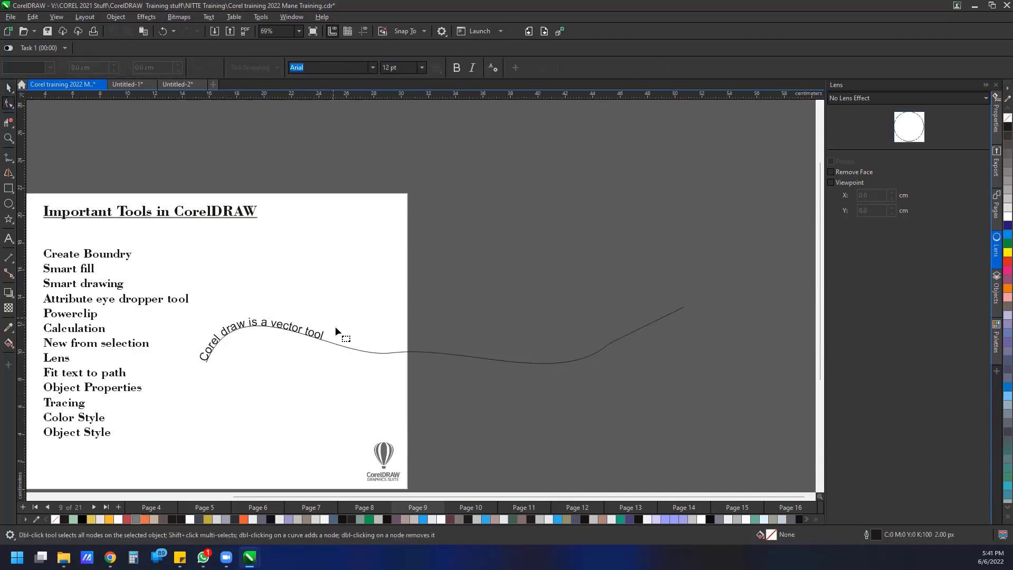
{"action": "left_click", "coordinate": [317, 336]}
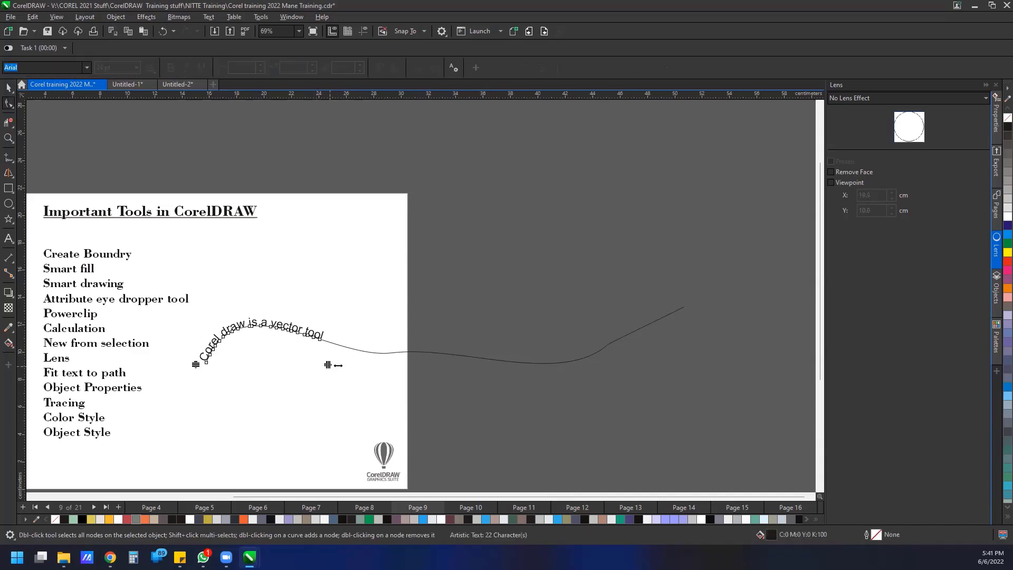
{"action": "left_click_drag", "start_coordinate": [338, 365], "coordinate": [439, 375]}
{"action": "left_click_drag", "start_coordinate": [581, 377], "coordinate": [580, 375]}
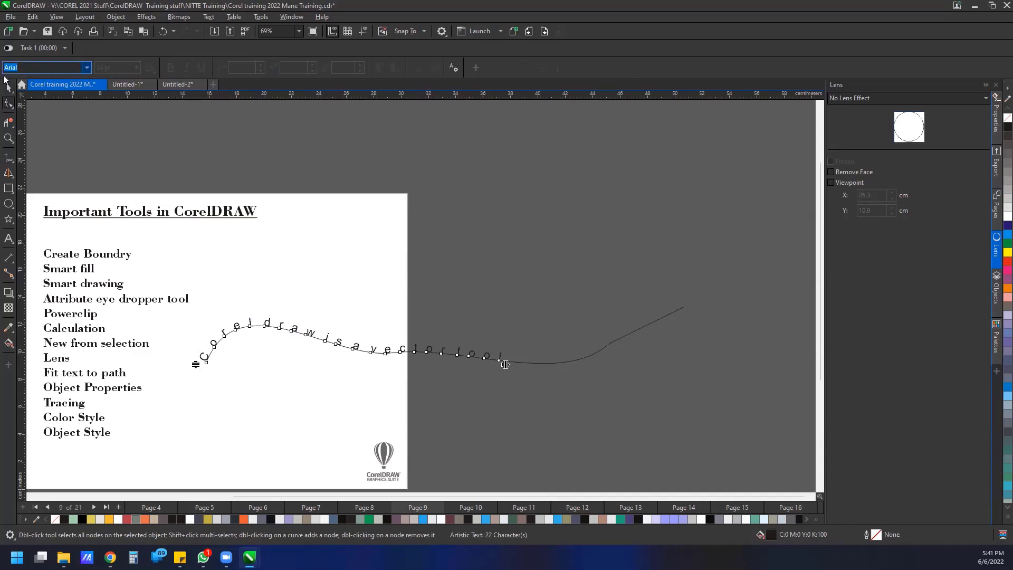
{"action": "key", "text": "space"}
{"action": "key", "text": "Escape"}
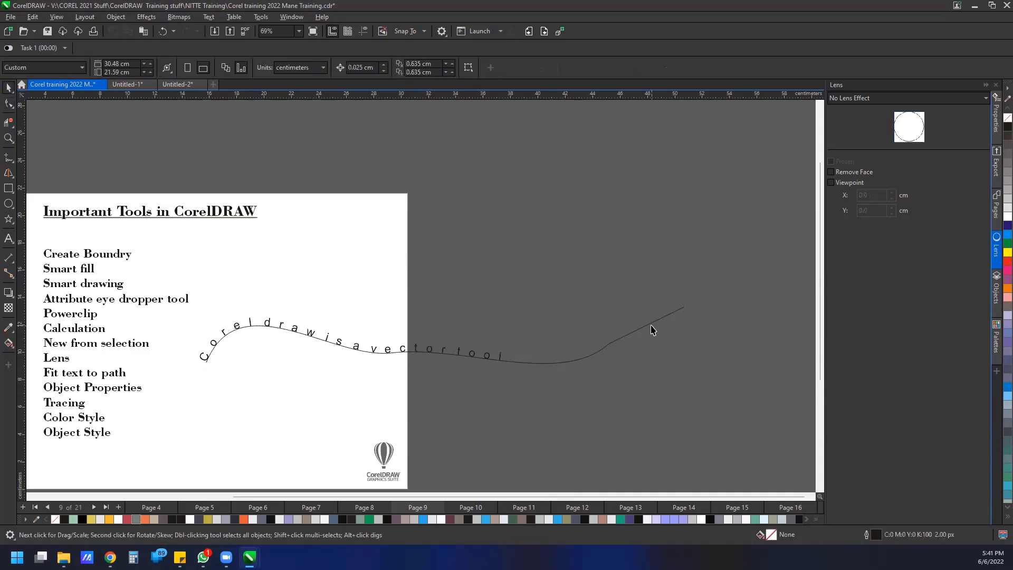
Step: Remove the outline from the wavy curve that carries the fitted text
{"action": "left_click", "coordinate": [653, 325]}
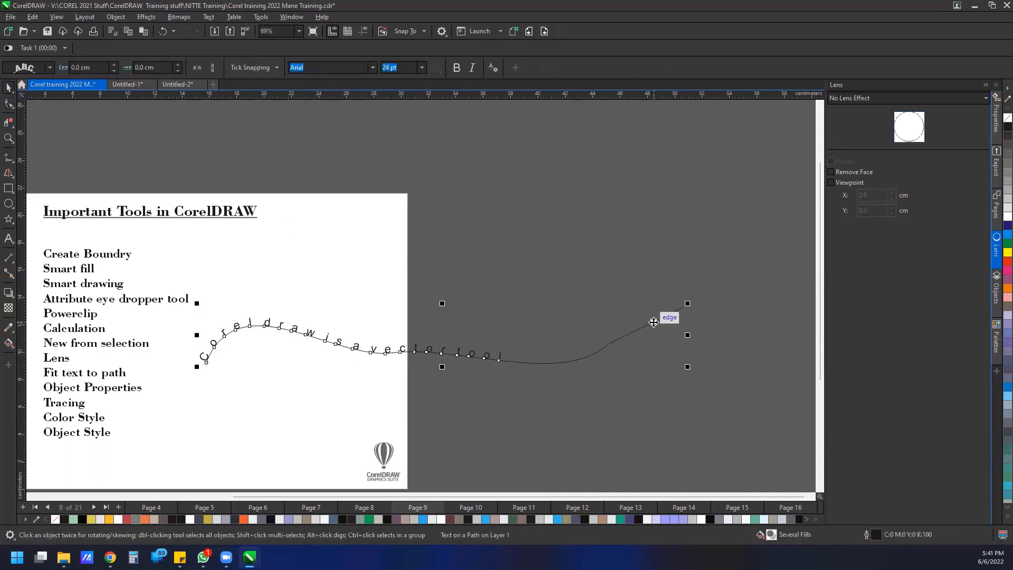
{"action": "right_click", "coordinate": [1007, 118]}
{"action": "left_click", "coordinate": [633, 226]}
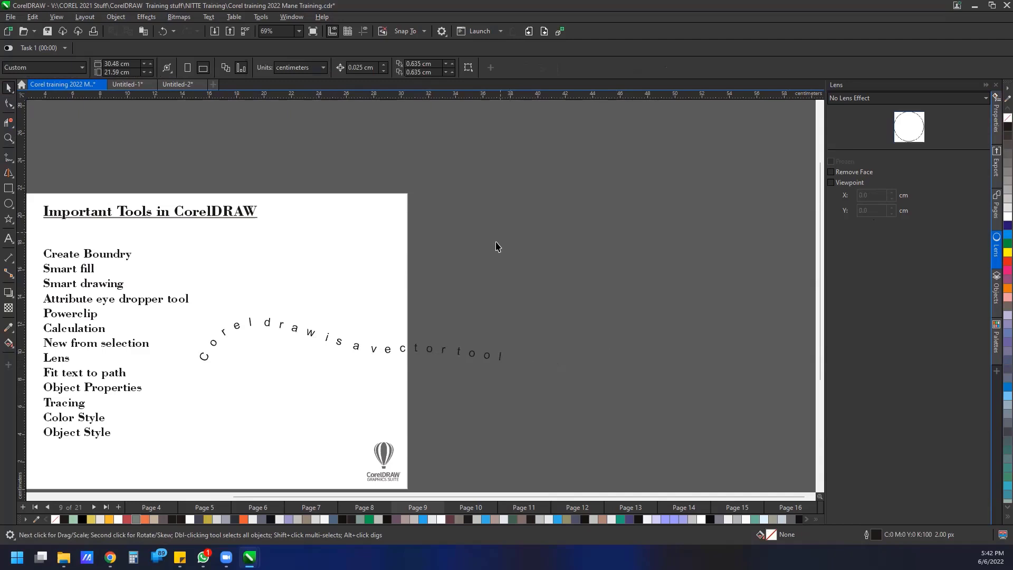
{"action": "left_click", "coordinate": [417, 352]}
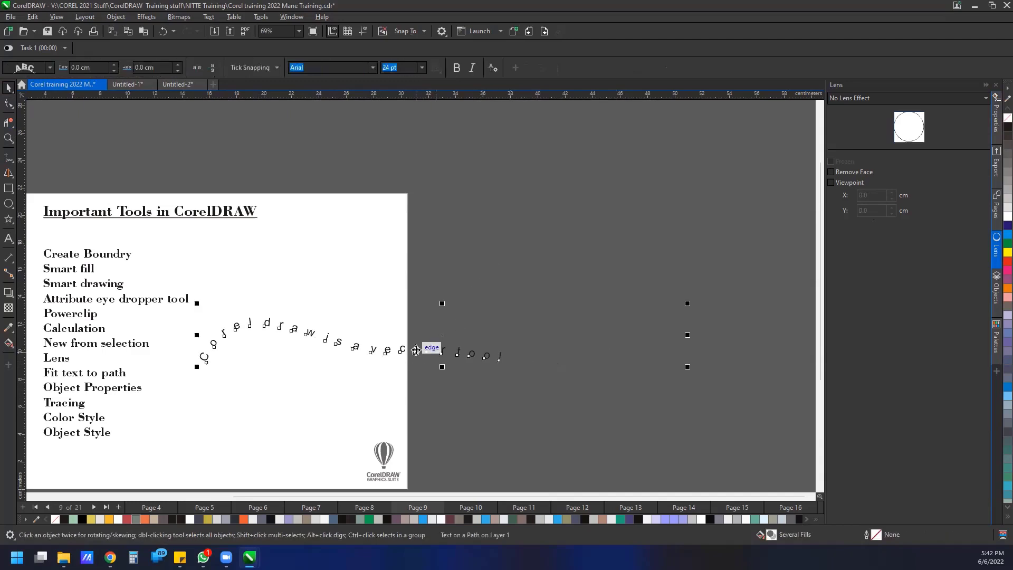
Step: Undo the outline removal, wider letter spacing and path fitting, and delete the wavy curve
{"action": "key", "text": "ctrl+z"}
{"action": "key", "text": "ctrl+z"}
{"action": "key", "text": "ctrl+z"}
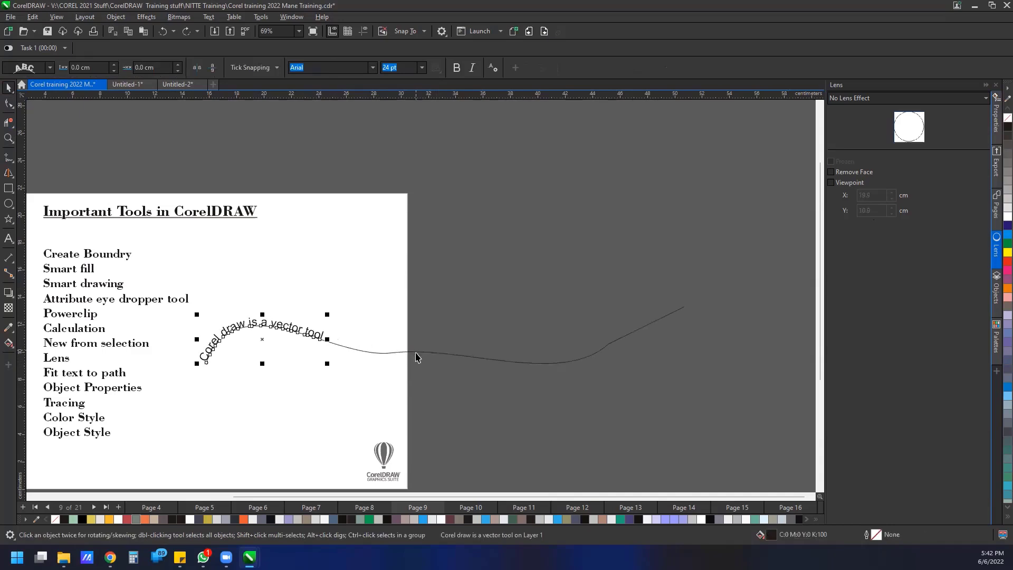
{"action": "left_click", "coordinate": [427, 357]}
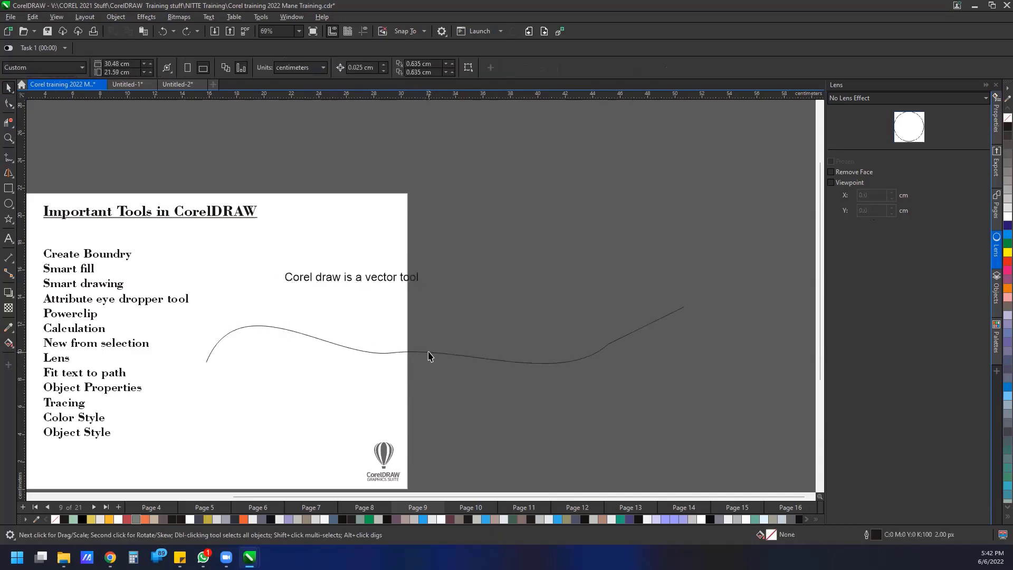
{"action": "left_click", "coordinate": [429, 353]}
{"action": "key", "text": "Delete"}
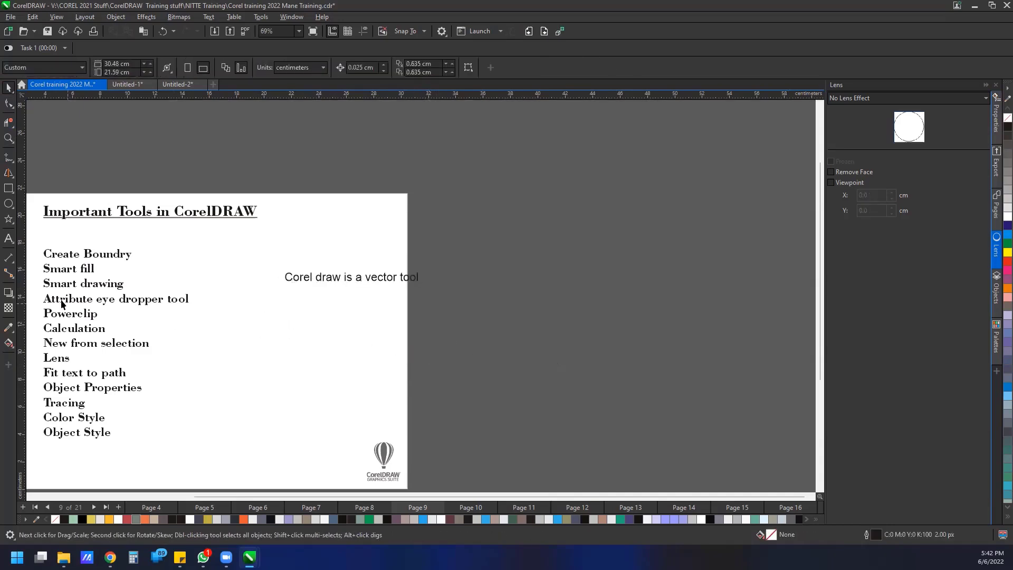
Step: Draw an ellipse about 12.5 cm wide and 7.5 cm high below the straight text, across the page's right edge
{"action": "left_click", "coordinate": [8, 204]}
{"action": "left_click_drag", "start_coordinate": [292, 319], "coordinate": [469, 427]}
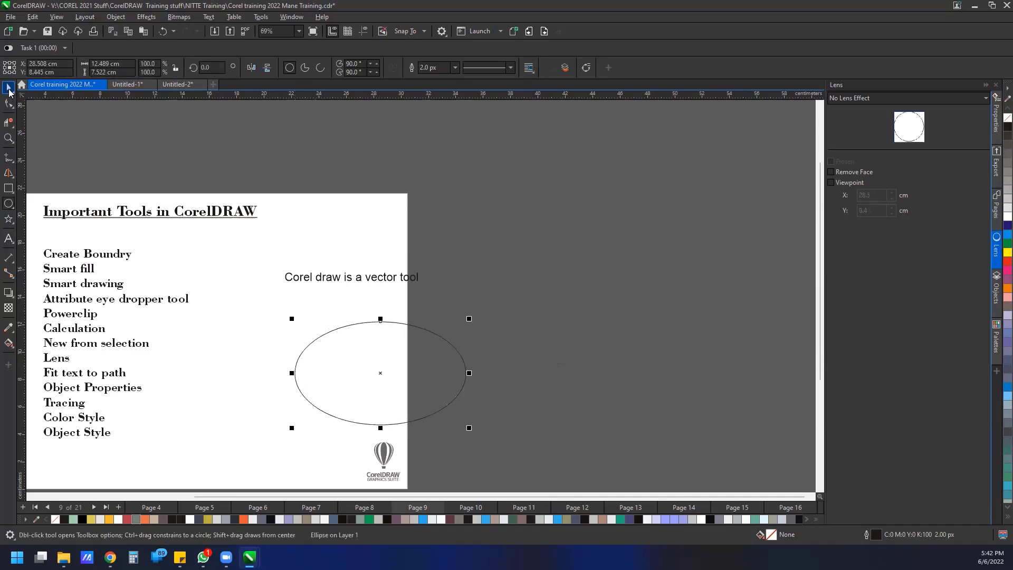
{"action": "left_click", "coordinate": [8, 87]}
{"action": "left_click", "coordinate": [439, 198]}
Step: Fit the text "Corel draw is a vector tool" to the upper arc of the ellipse as a path
{"action": "left_click", "coordinate": [386, 278]}
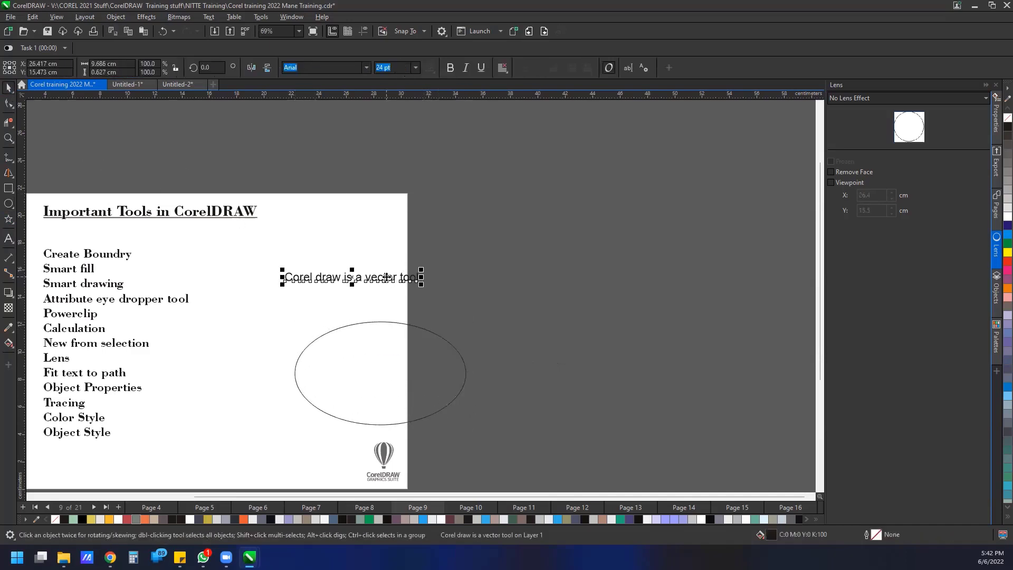
{"action": "left_click_drag", "start_coordinate": [386, 276], "coordinate": [393, 321]}
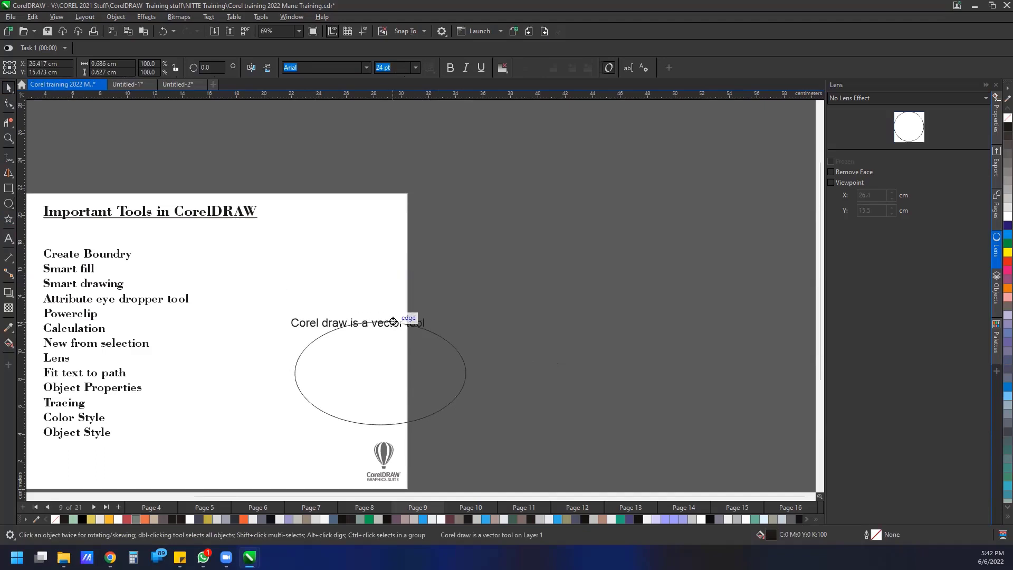
{"action": "left_click_drag", "start_coordinate": [393, 322], "coordinate": [393, 323]}
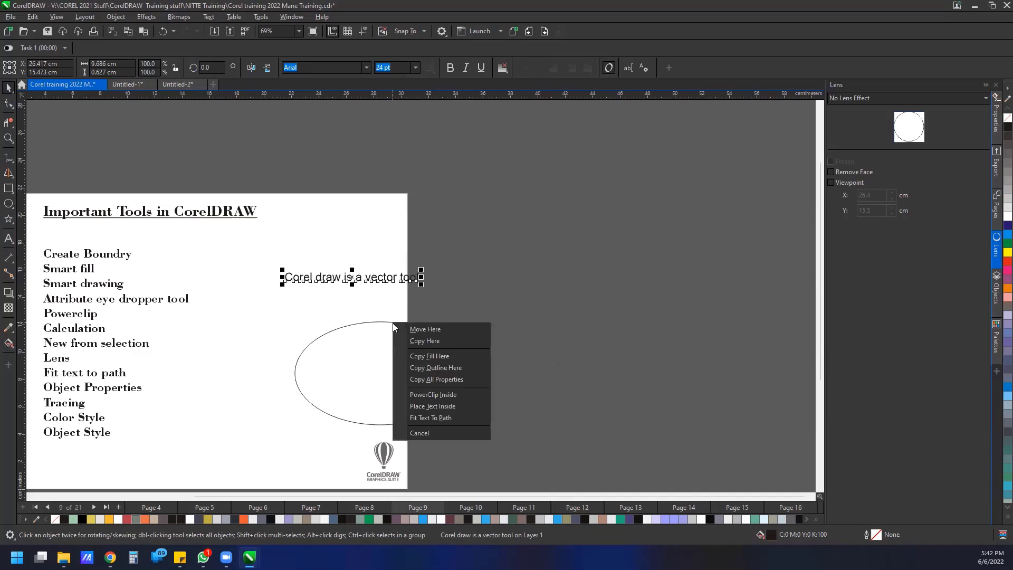
{"action": "left_click", "coordinate": [436, 417]}
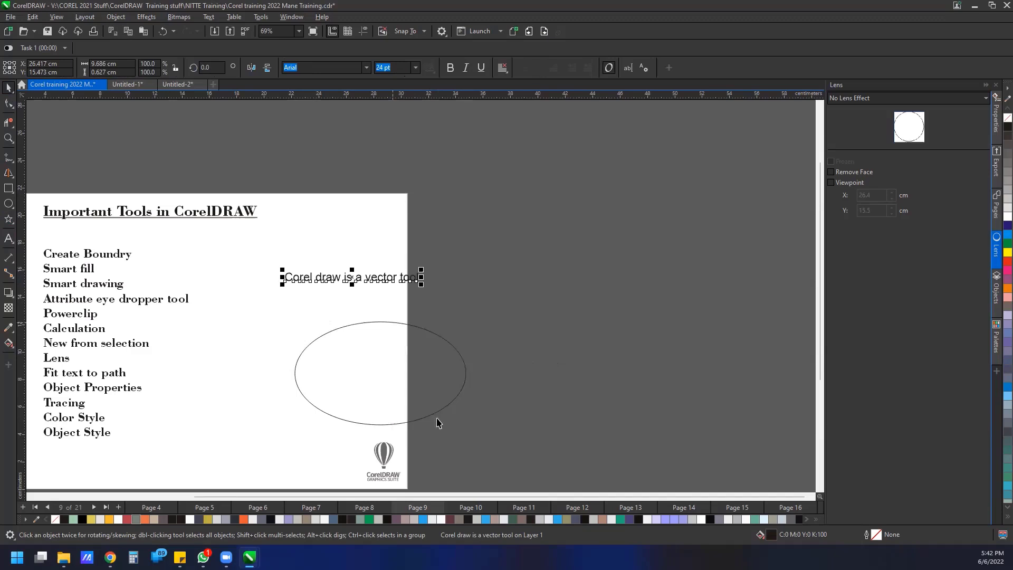
{"action": "left_click", "coordinate": [534, 364]}
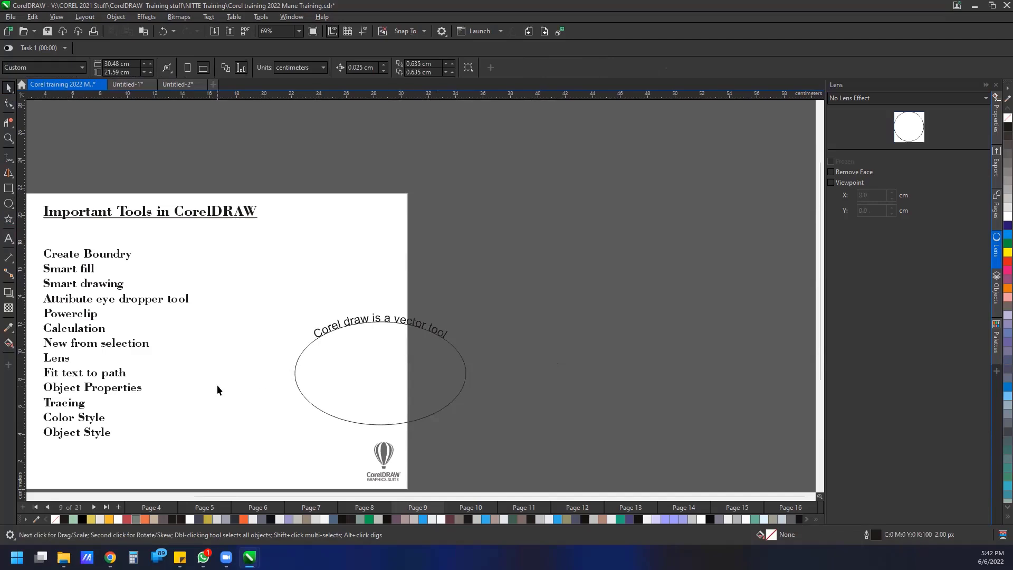
Step: Remove the outline of the ellipse that carries the curved text
{"action": "left_click", "coordinate": [464, 390]}
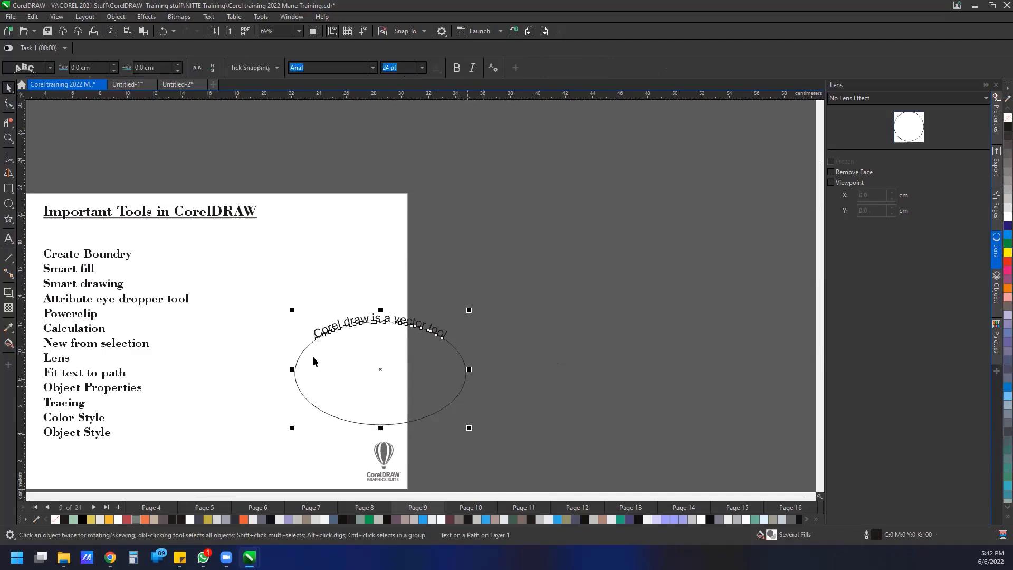
{"action": "right_click", "coordinate": [1007, 118]}
{"action": "left_click", "coordinate": [470, 380]}
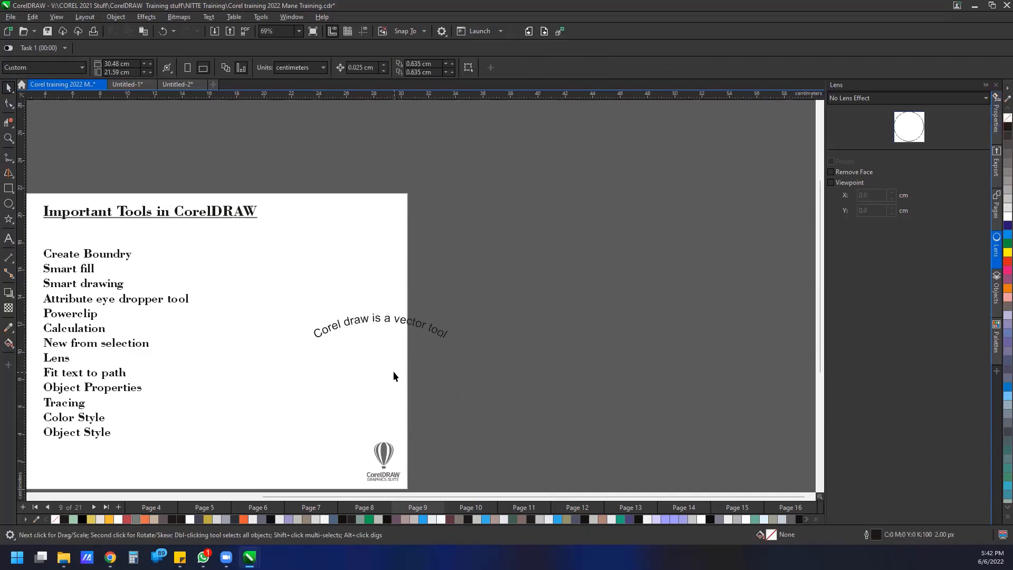
Step: Replace the word "tool" at the end of the curved text with "Software"
{"action": "scroll", "coordinate": [396, 339], "scroll_direction": "up", "scroll_amount": 1}
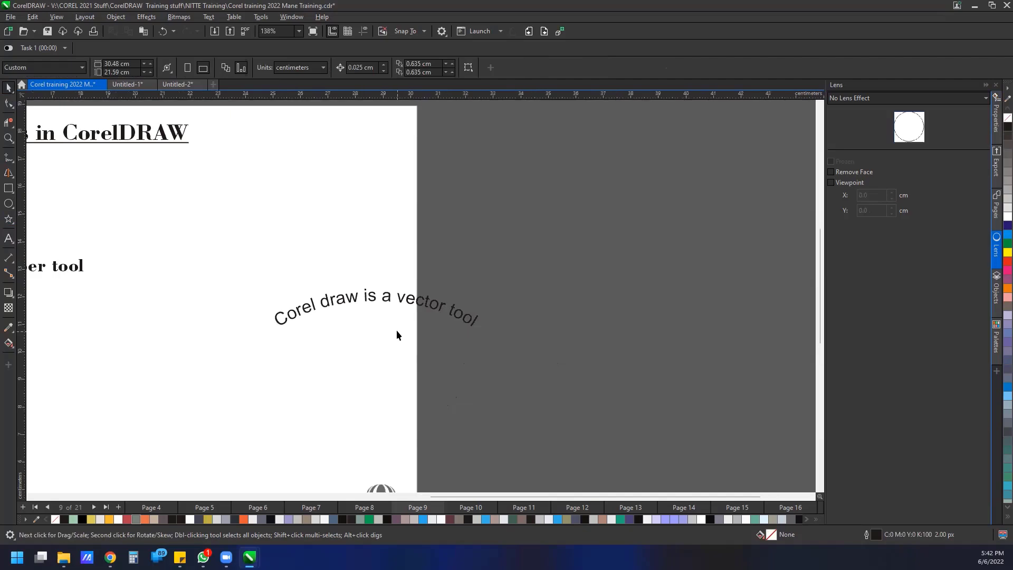
{"action": "scroll", "coordinate": [397, 330], "scroll_direction": "up", "scroll_amount": 1}
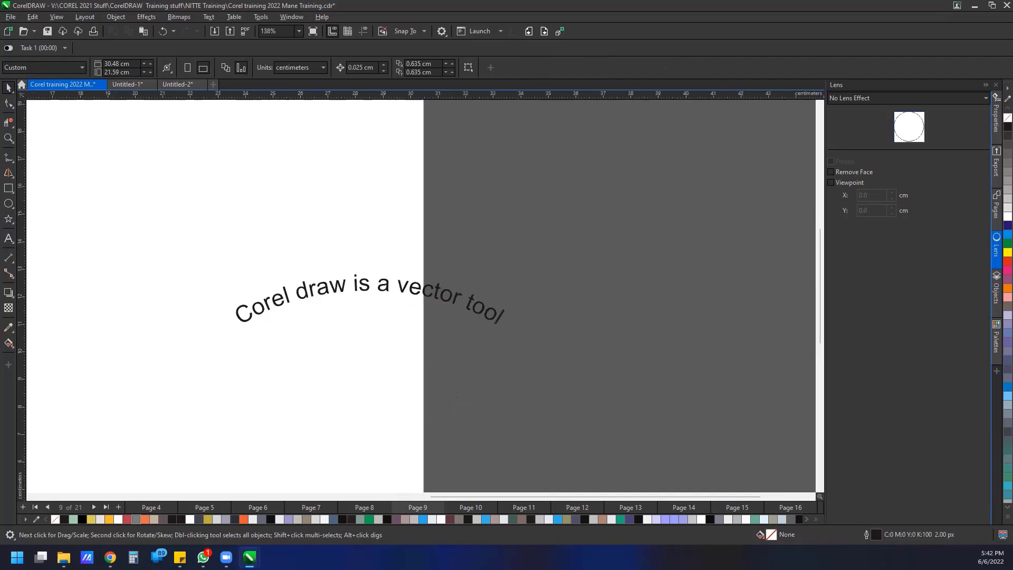
{"action": "left_click", "coordinate": [8, 103]}
{"action": "left_click", "coordinate": [487, 315]}
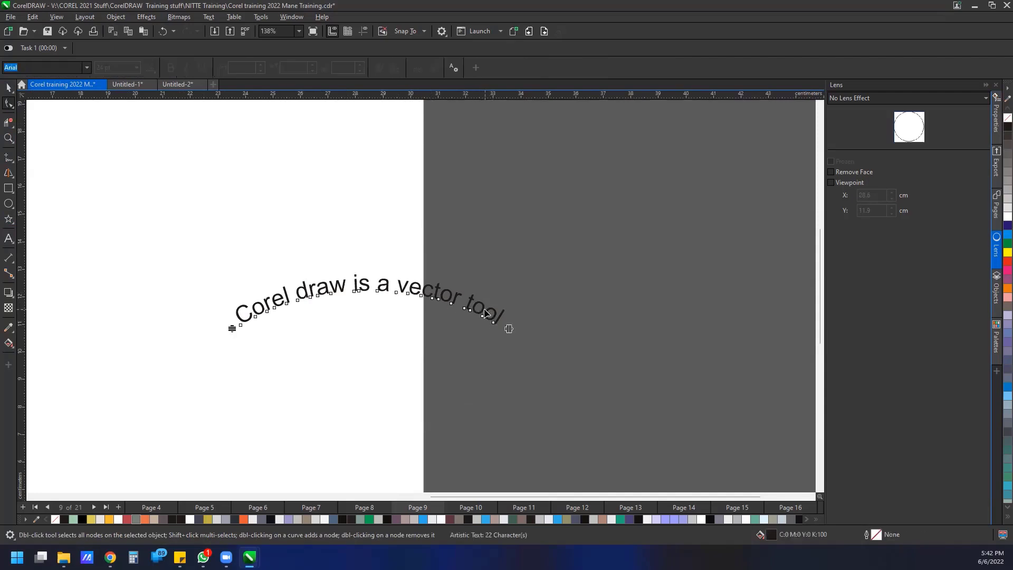
{"action": "left_click", "coordinate": [8, 88]}
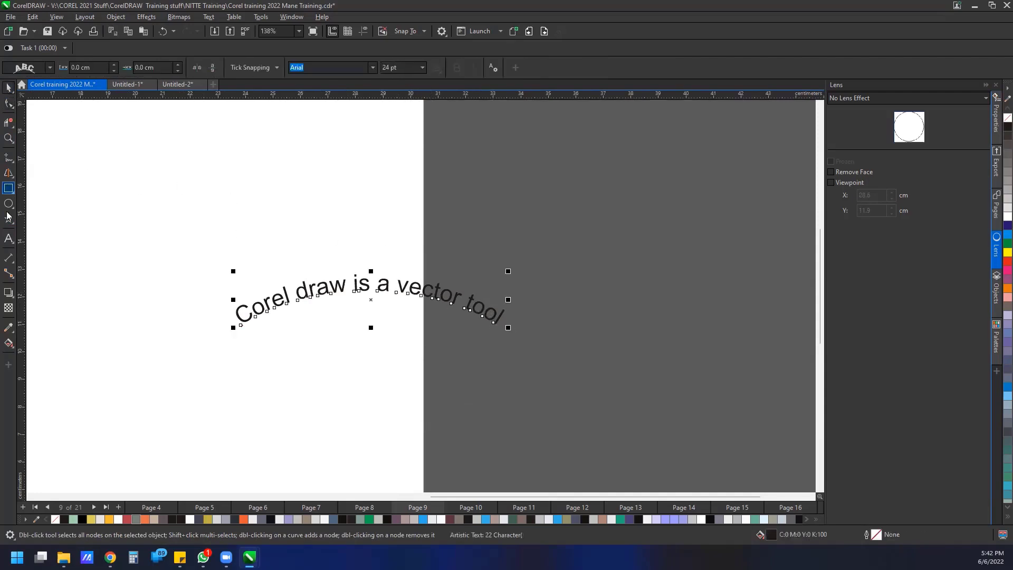
{"action": "left_click", "coordinate": [10, 239]}
{"action": "double_click", "coordinate": [489, 311]}
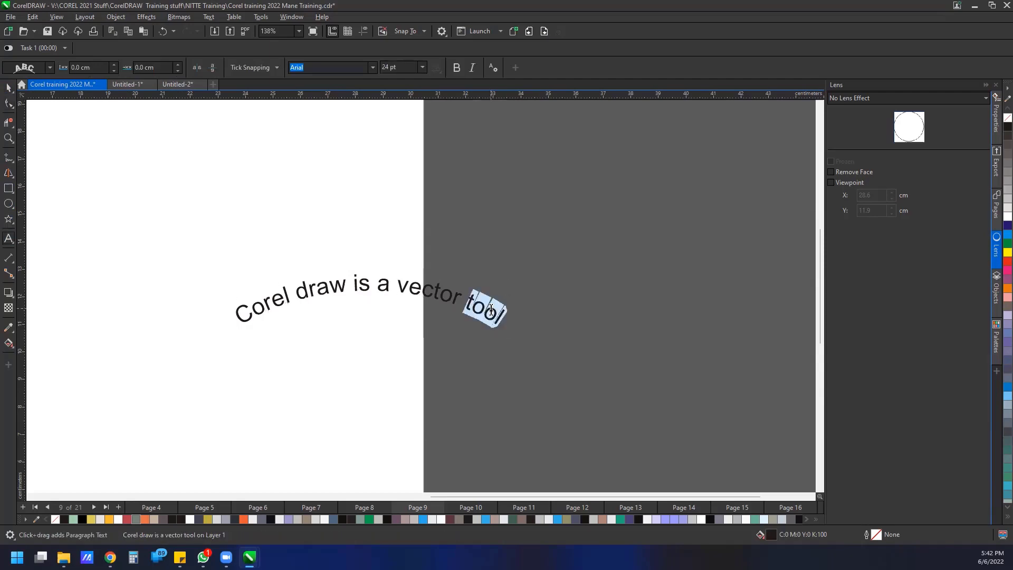
{"action": "type", "text": "Sof"}
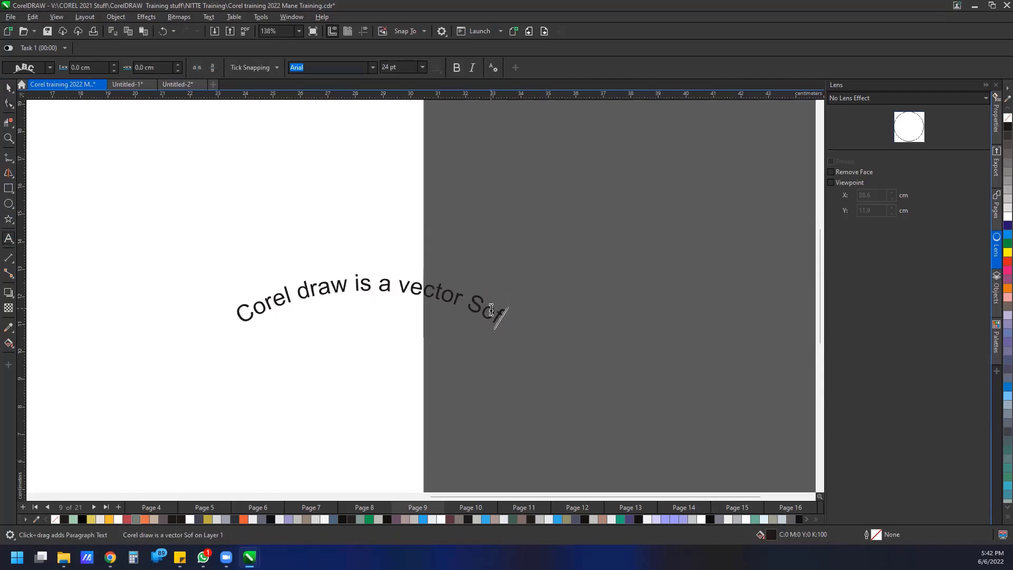
{"action": "type", "text": "tware"}
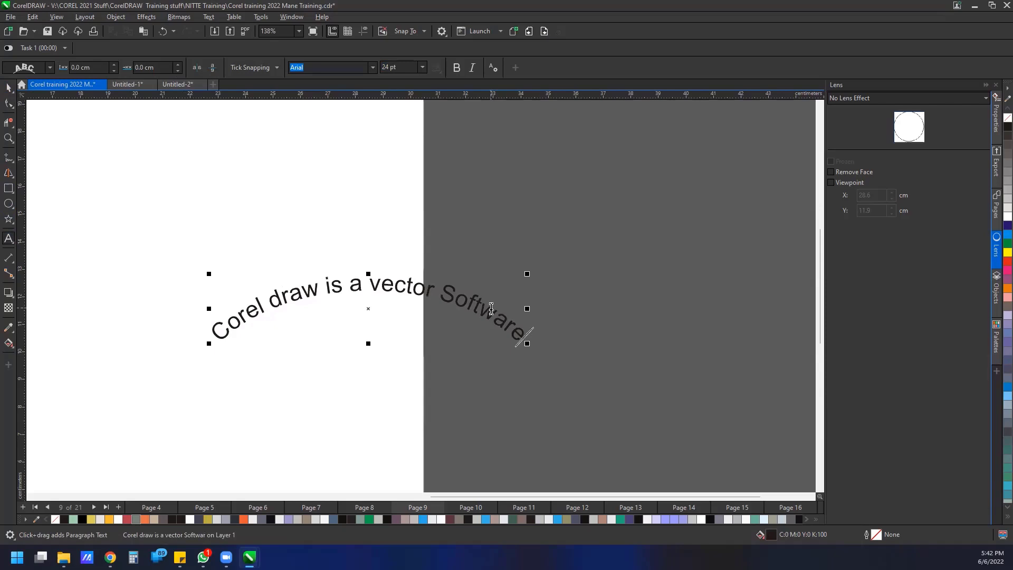
Step: Set the whole curved text line in the Bauhaus 93 font at 20 pt
{"action": "key", "text": "ctrl+a"}
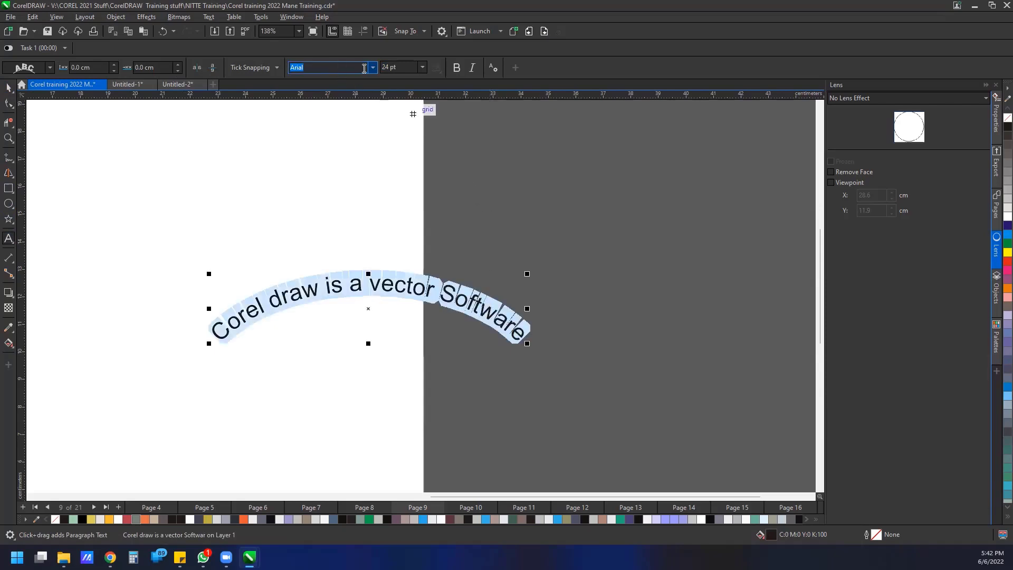
{"action": "left_click", "coordinate": [373, 67]}
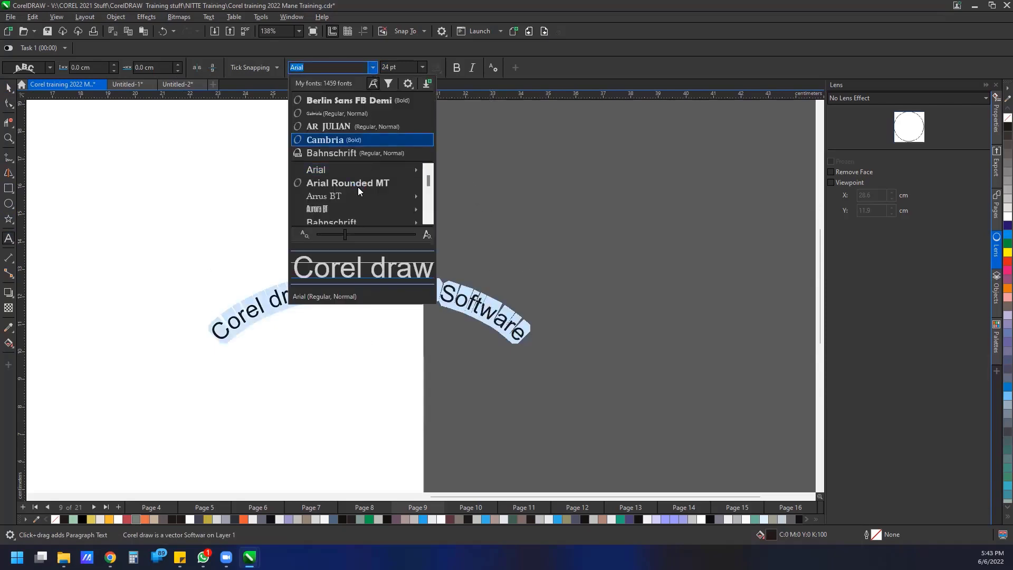
{"action": "left_click", "coordinate": [333, 197]}
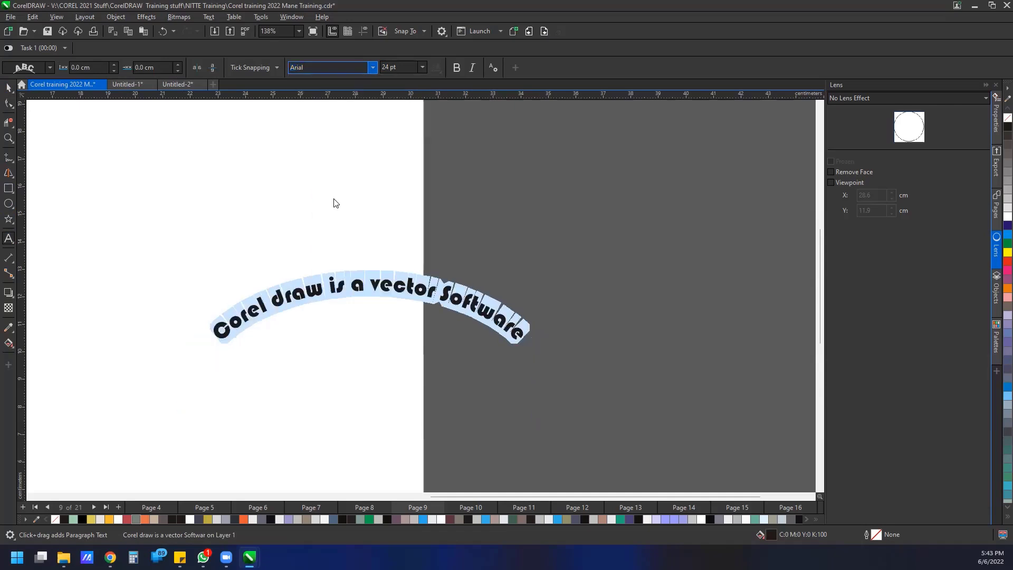
{"action": "left_click", "coordinate": [406, 68]}
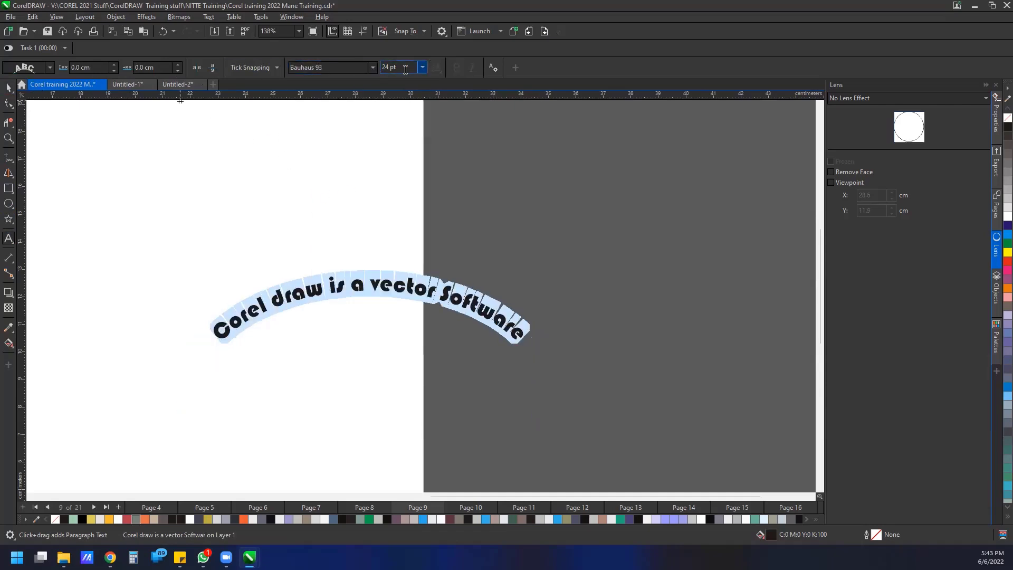
{"action": "double_click", "coordinate": [387, 66]}
{"action": "type", "text": "20"}
{"action": "key", "text": "Return"}
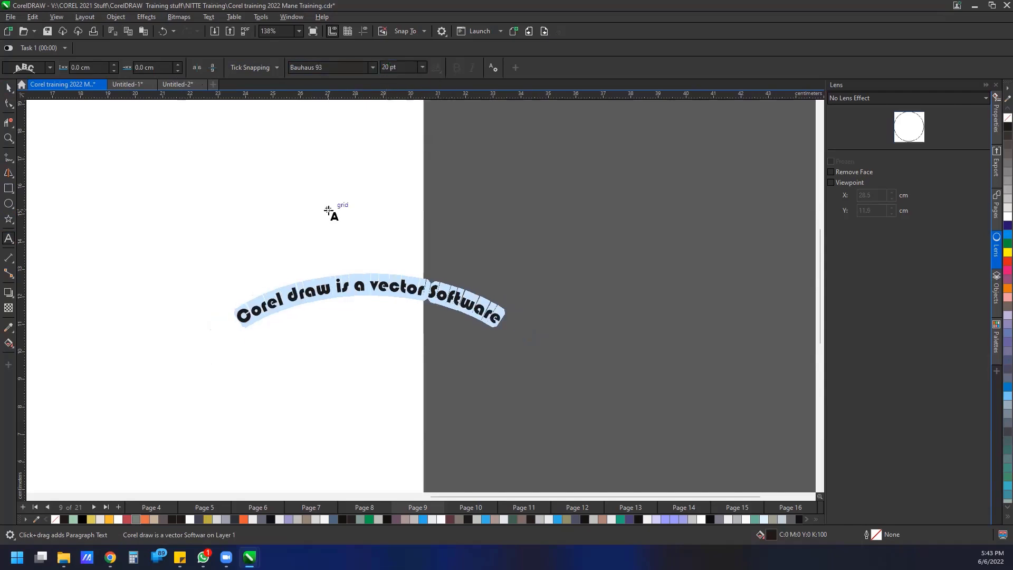
{"action": "left_click", "coordinate": [10, 90]}
{"action": "left_click", "coordinate": [573, 244]}
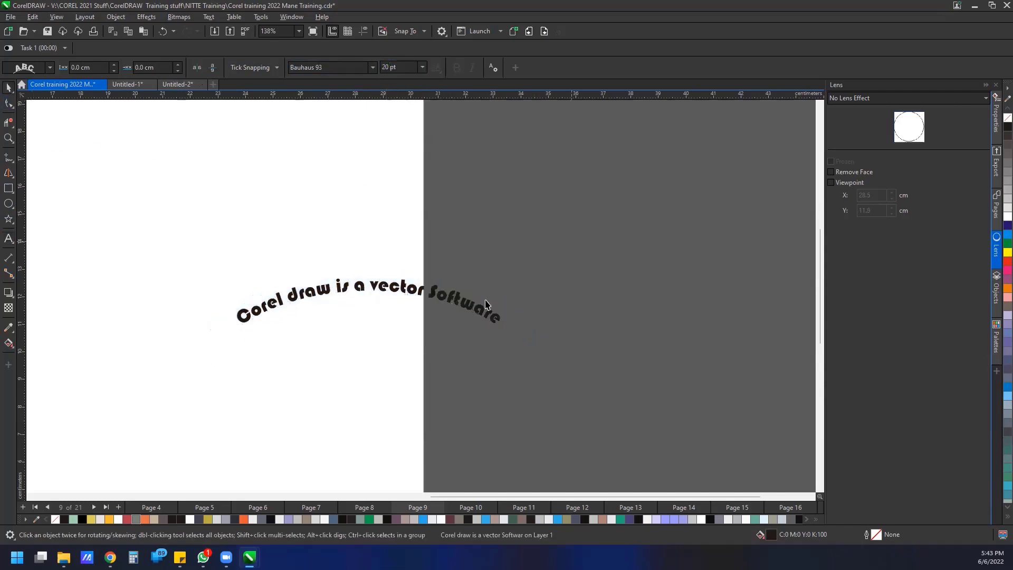
{"action": "scroll", "coordinate": [518, 298], "scroll_direction": "up", "scroll_amount": 1}
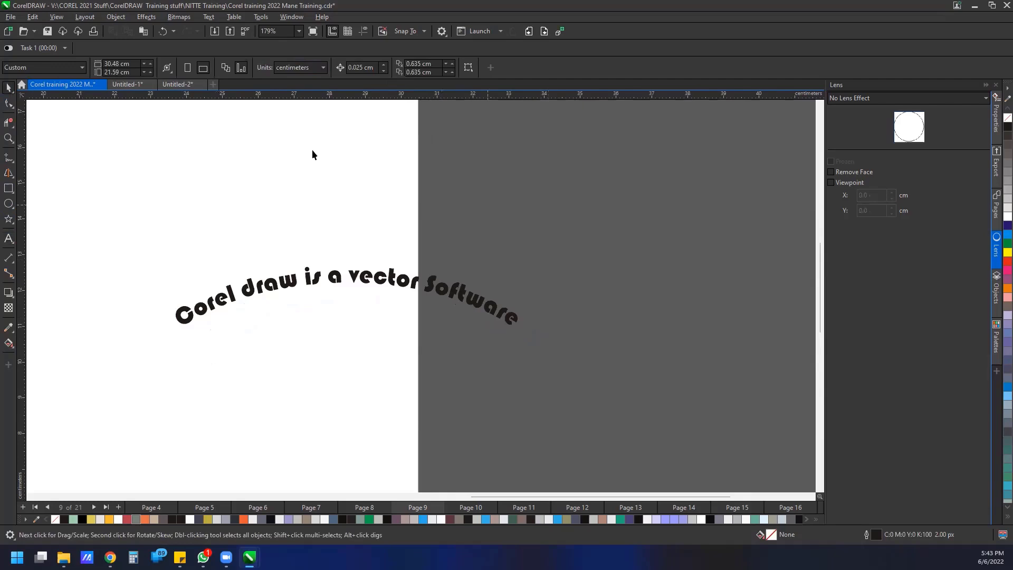
{"action": "scroll", "coordinate": [245, 224], "scroll_direction": "down", "scroll_amount": 3}
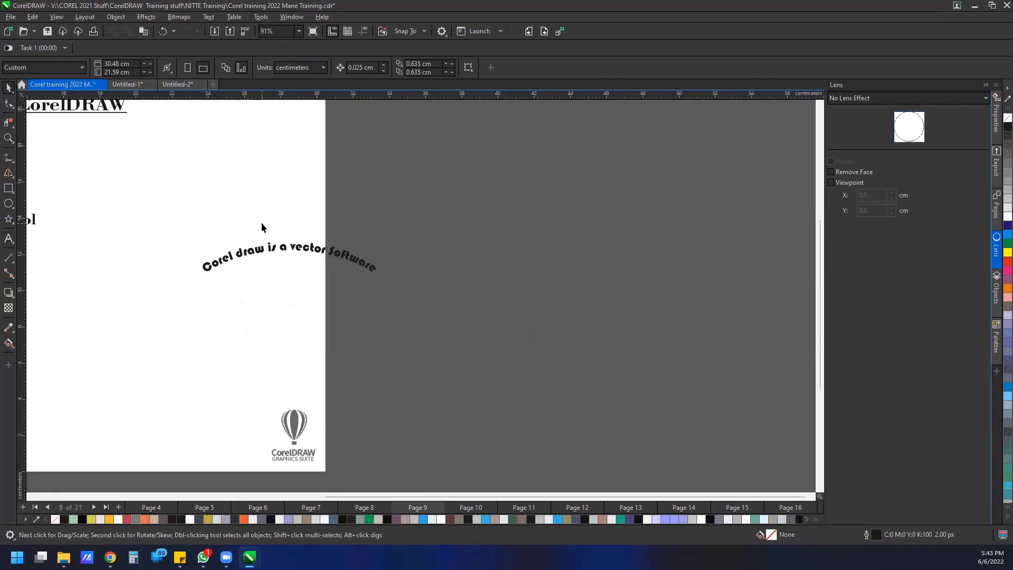
{"action": "left_click_drag", "start_coordinate": [396, 499], "coordinate": [303, 498]}
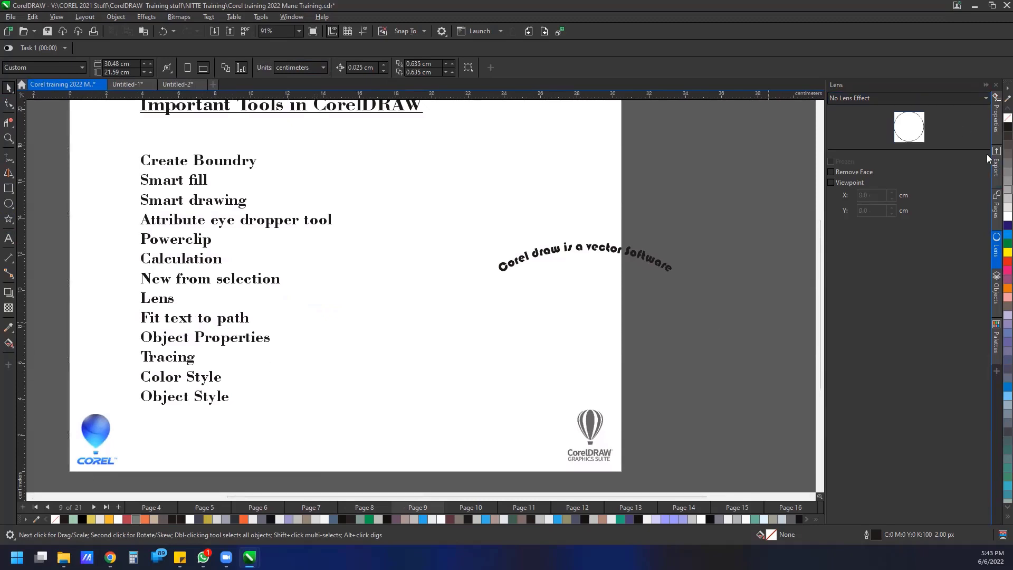
Step: Display the outline properties of the curved text
{"action": "left_click", "coordinate": [996, 115]}
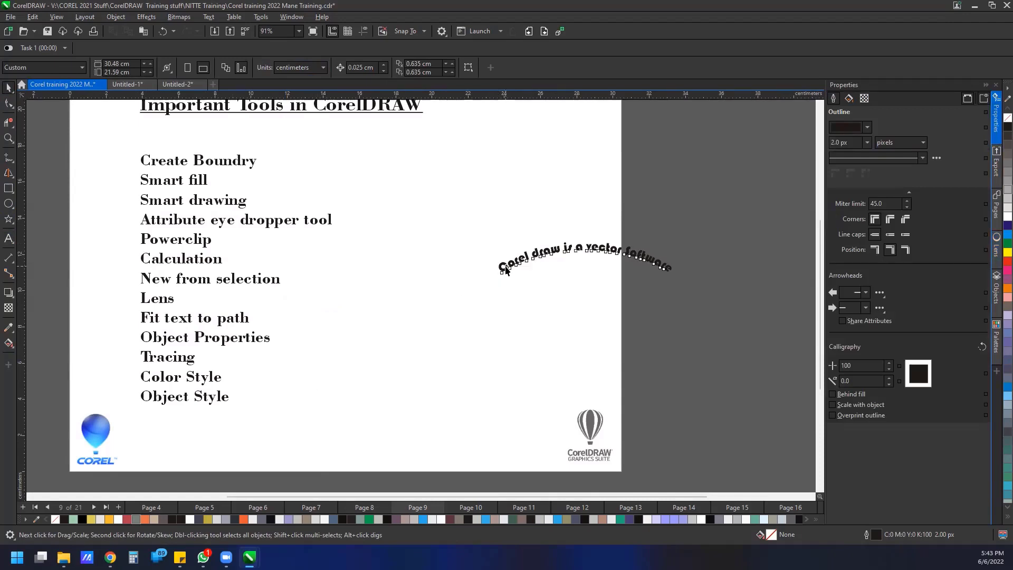
{"action": "left_click", "coordinate": [586, 250]}
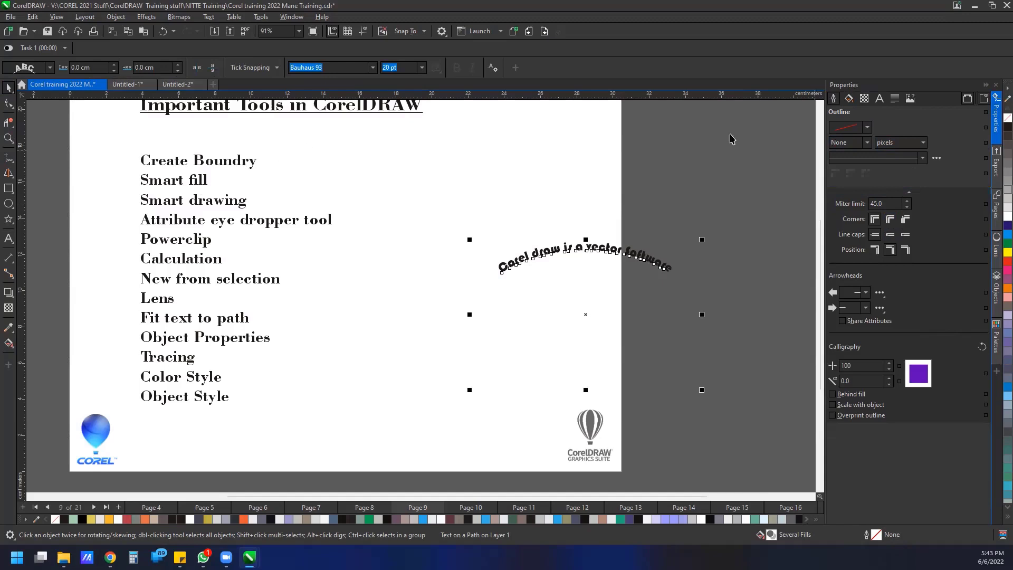
Step: Draw a straight freehand line about 10 cm long above the curved text and set its outline width to 16 px
{"action": "left_click", "coordinate": [9, 161]}
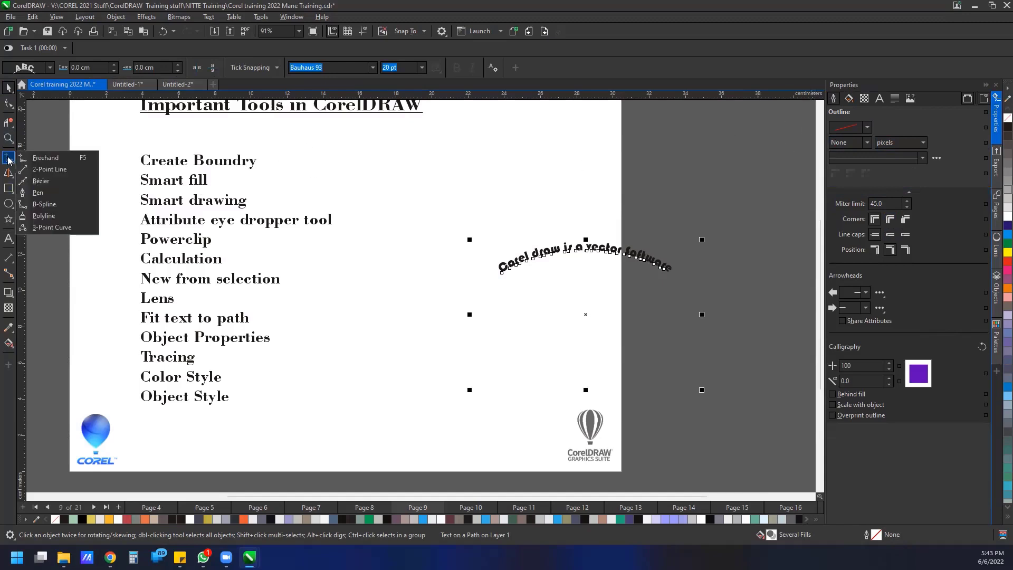
{"action": "left_click", "coordinate": [51, 161]}
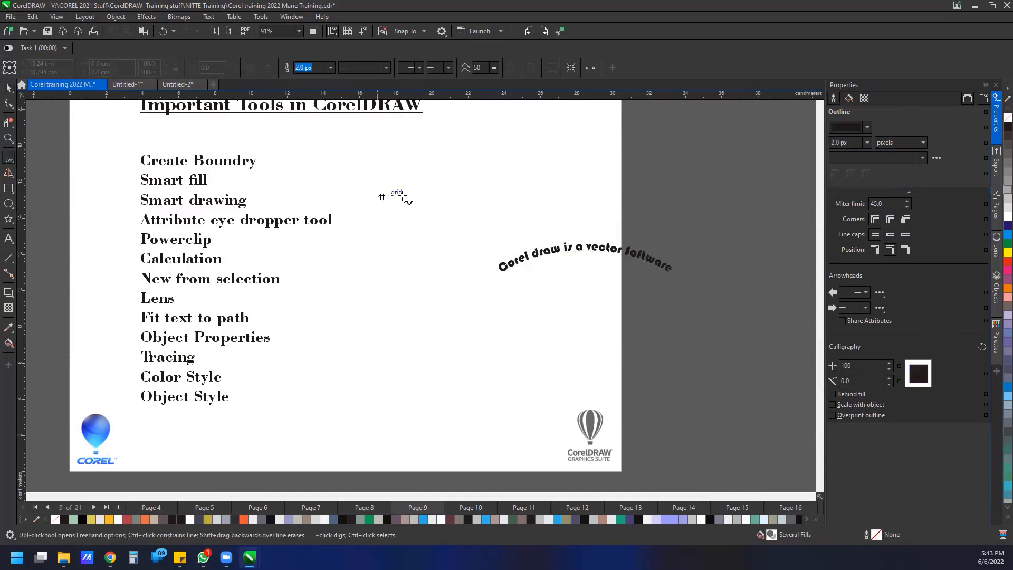
{"action": "left_click", "coordinate": [377, 196]}
{"action": "left_click", "coordinate": [558, 178]}
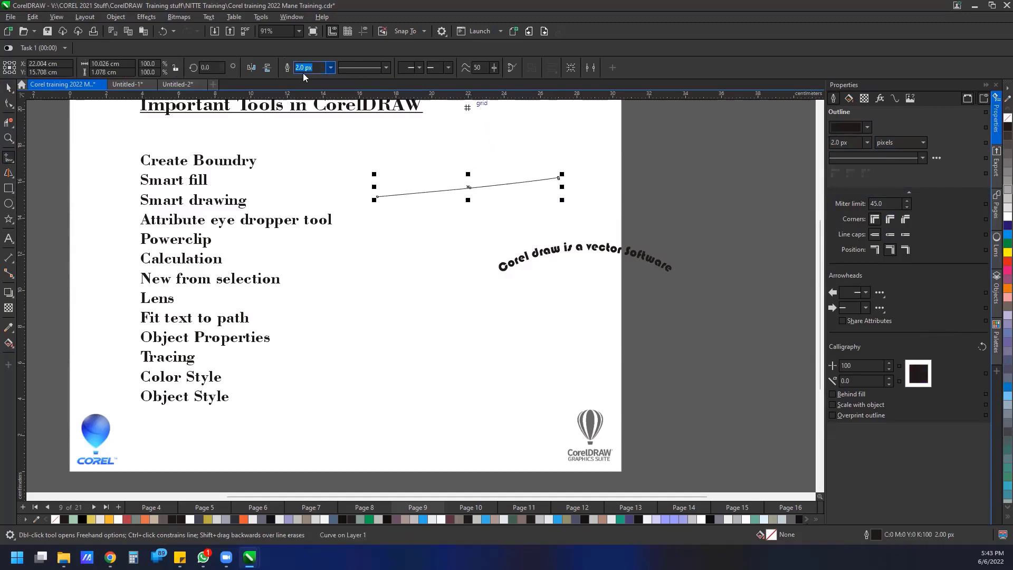
{"action": "left_click", "coordinate": [330, 68]}
{"action": "left_click", "coordinate": [306, 151]}
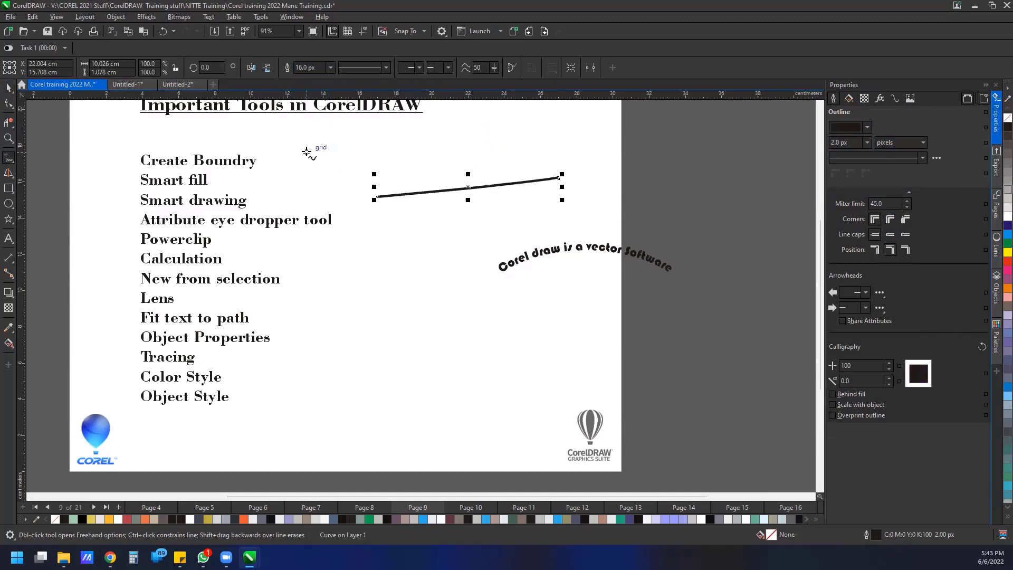
Step: Remove the stray node that makes the small hook at the upper end of the thick line
{"action": "scroll", "coordinate": [562, 175], "scroll_direction": "up", "scroll_amount": 4}
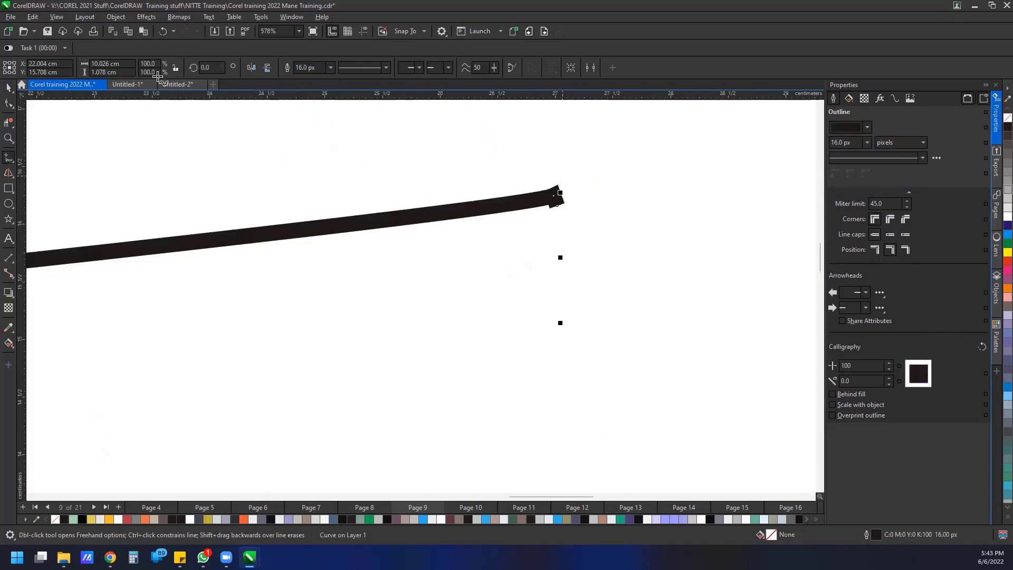
{"action": "left_click", "coordinate": [8, 87]}
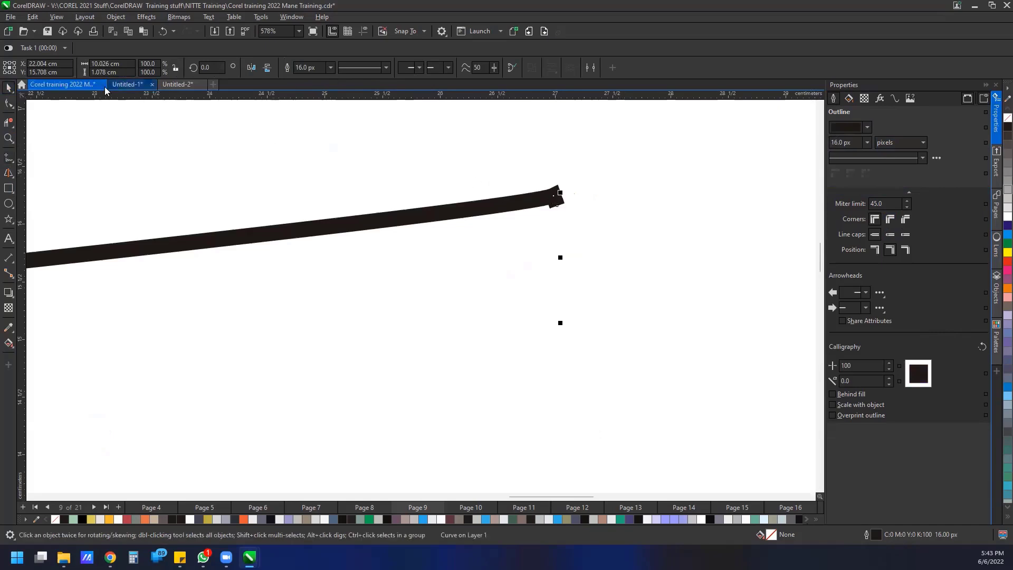
{"action": "left_click", "coordinate": [9, 103]}
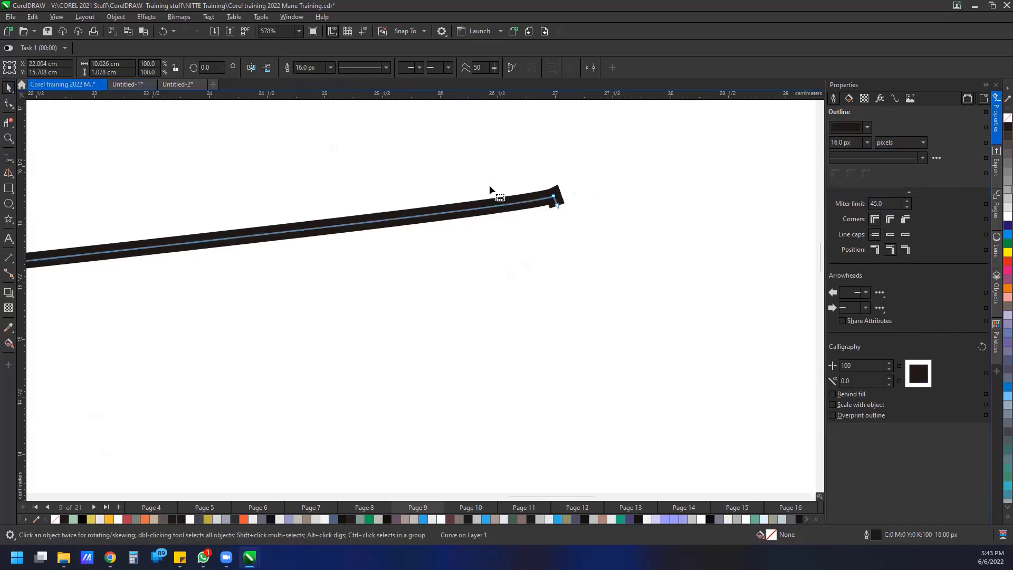
{"action": "double_click", "coordinate": [557, 205]}
Step: Apply the round, mitered and beveled corner styles in turn to the thick line's outline
{"action": "left_click", "coordinate": [890, 219]}
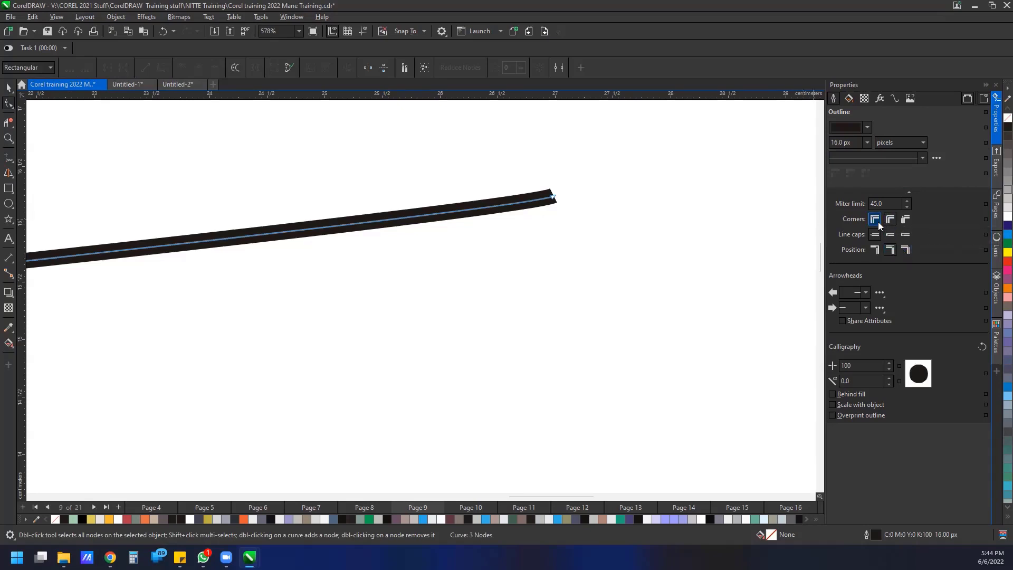
{"action": "left_click_drag", "start_coordinate": [492, 176], "coordinate": [601, 246]}
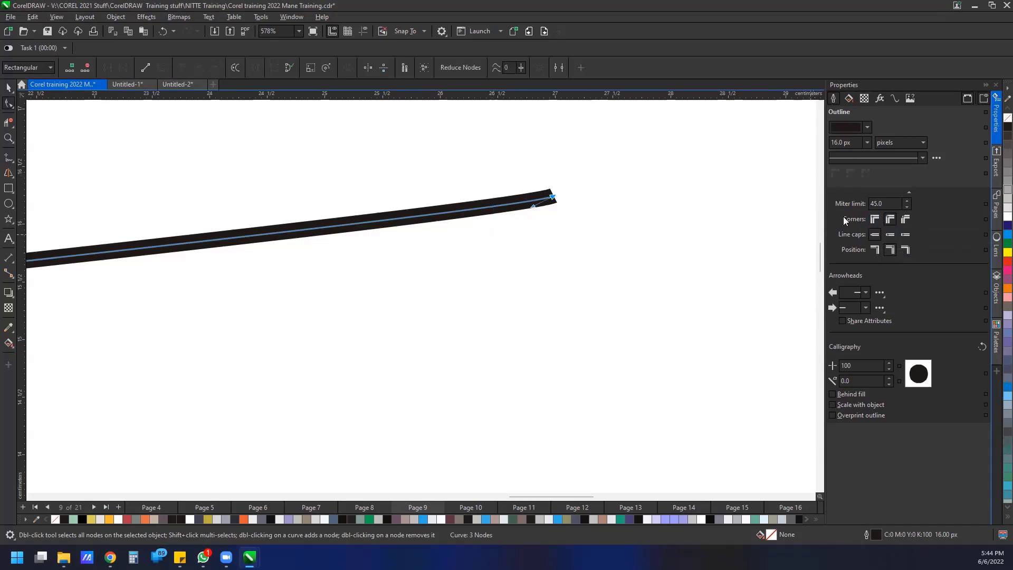
{"action": "left_click", "coordinate": [874, 220]}
{"action": "left_click", "coordinate": [906, 219]}
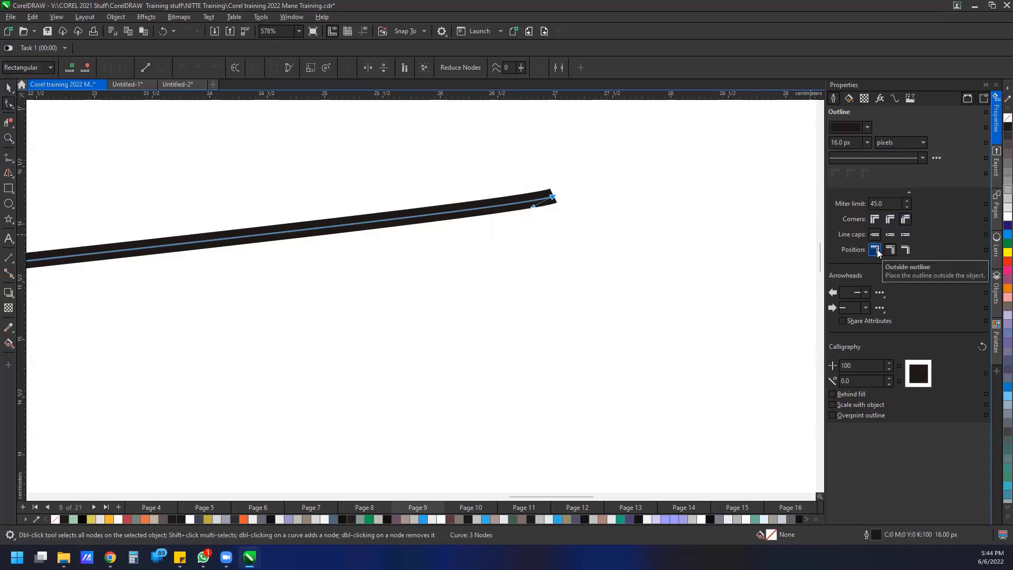
Step: Compare round and square line caps on the thick line, ending with the round cap
{"action": "left_click", "coordinate": [889, 235]}
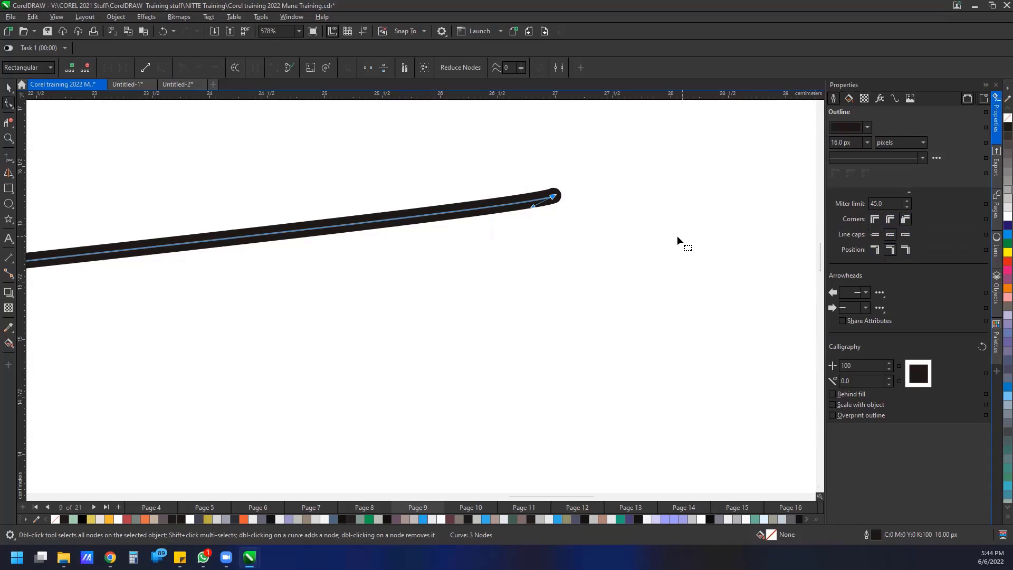
{"action": "scroll", "coordinate": [571, 200], "scroll_direction": "up", "scroll_amount": 2}
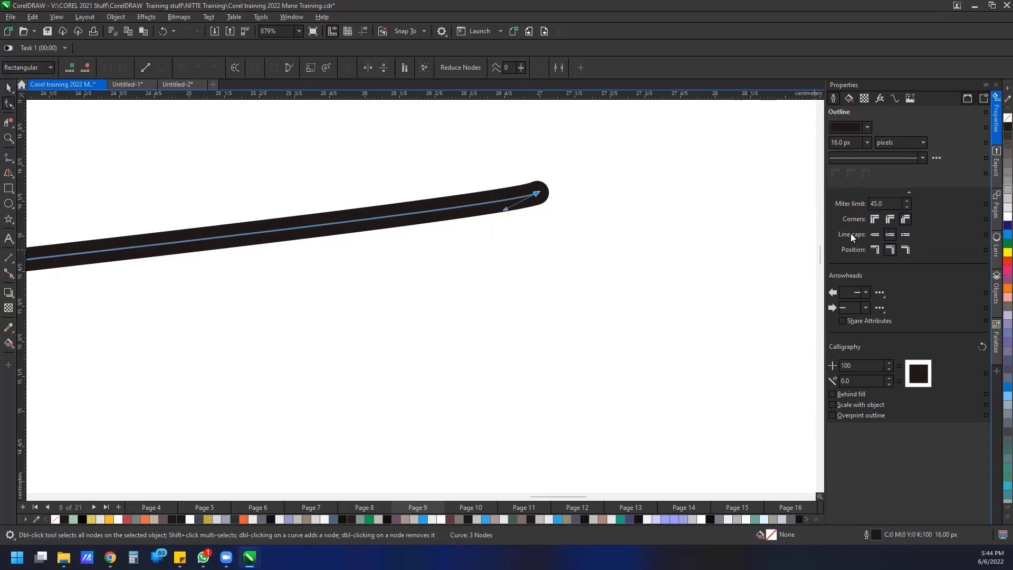
{"action": "left_click", "coordinate": [874, 236]}
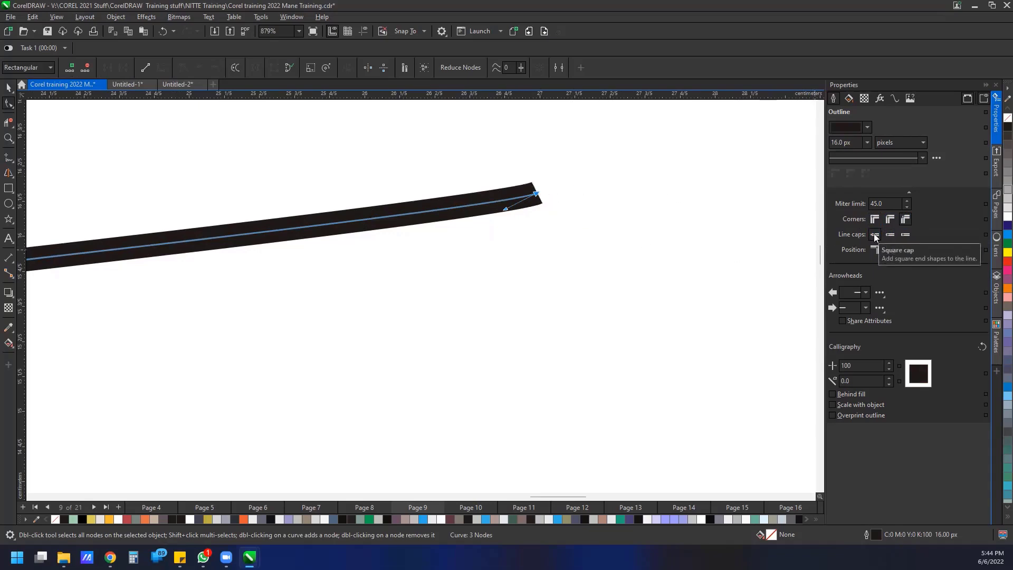
{"action": "left_click", "coordinate": [890, 235]}
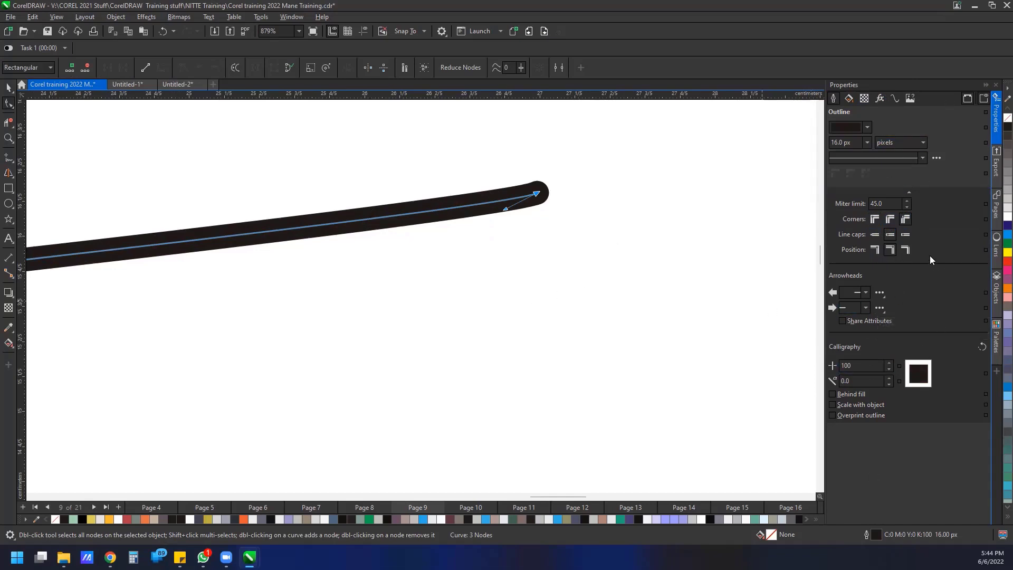
Step: Delete the thick line and the curved text from page 9
{"action": "scroll", "coordinate": [570, 336], "scroll_direction": "down", "scroll_amount": 5}
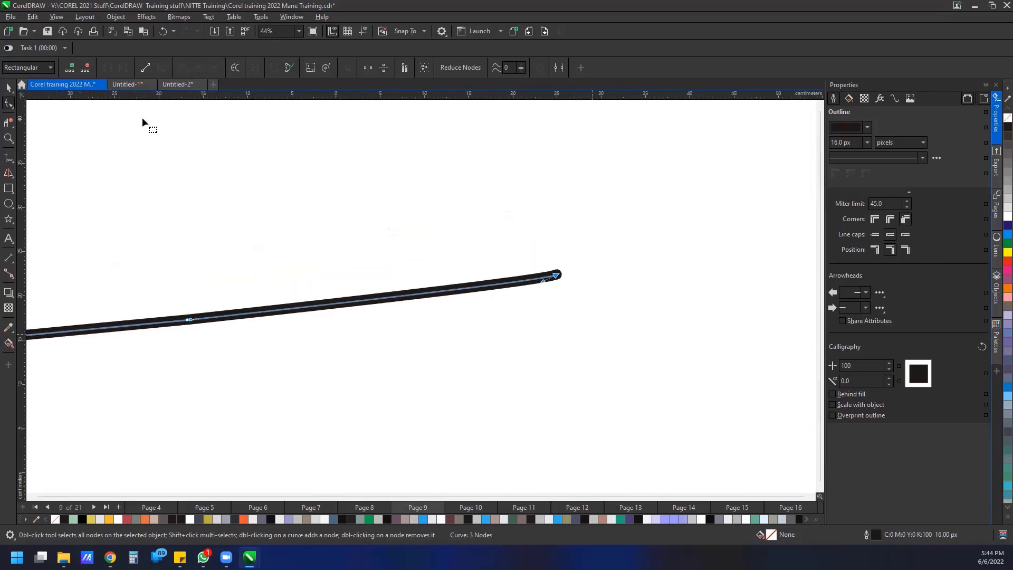
{"action": "scroll", "coordinate": [185, 235], "scroll_direction": "down", "scroll_amount": 4}
{"action": "key", "text": "space"}
{"action": "scroll", "coordinate": [359, 268], "scroll_direction": "up", "scroll_amount": 3}
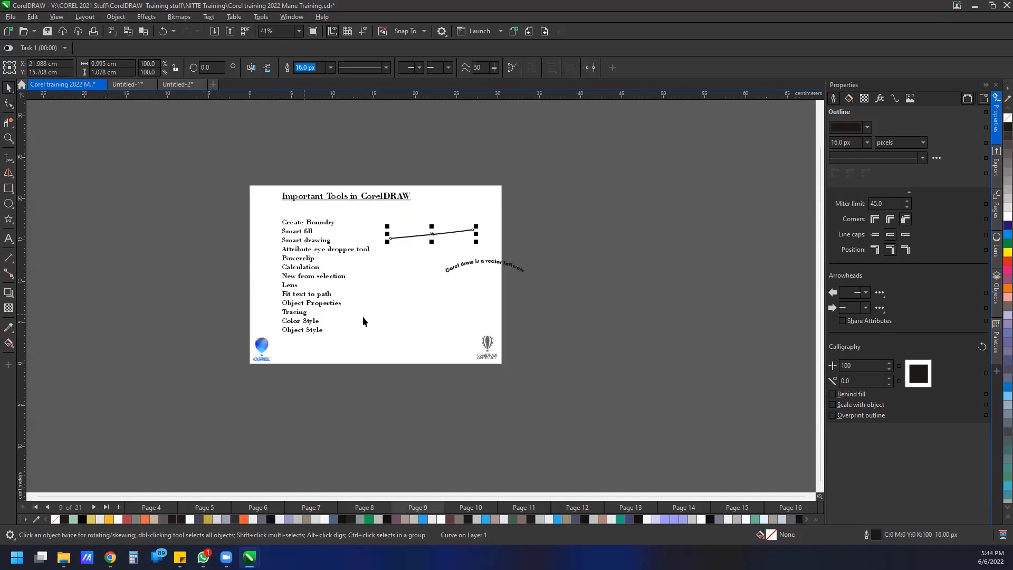
{"action": "scroll", "coordinate": [368, 316], "scroll_direction": "up", "scroll_amount": 1}
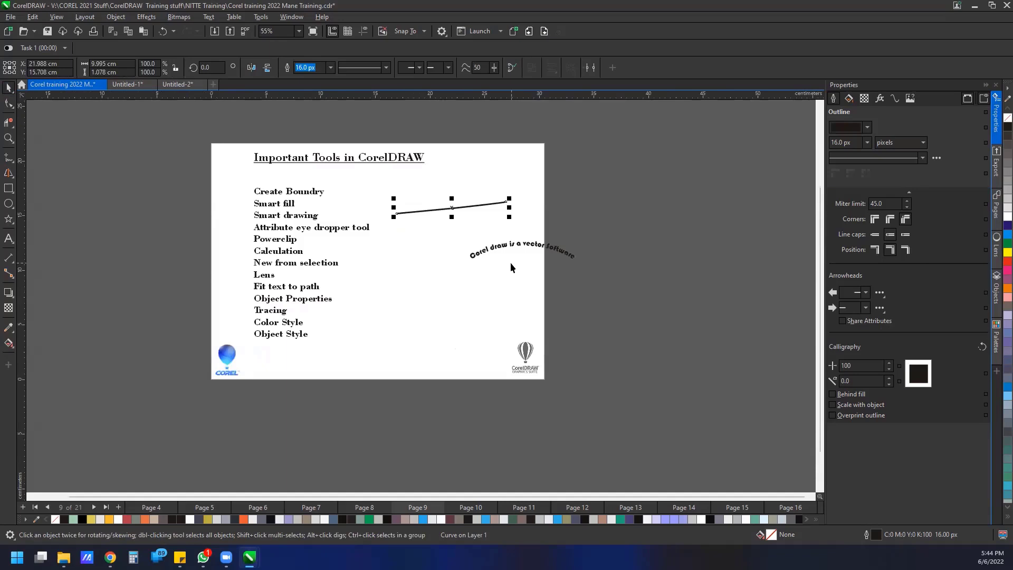
{"action": "key", "text": "Delete"}
{"action": "left_click", "coordinate": [550, 246]}
{"action": "key", "text": "Delete"}
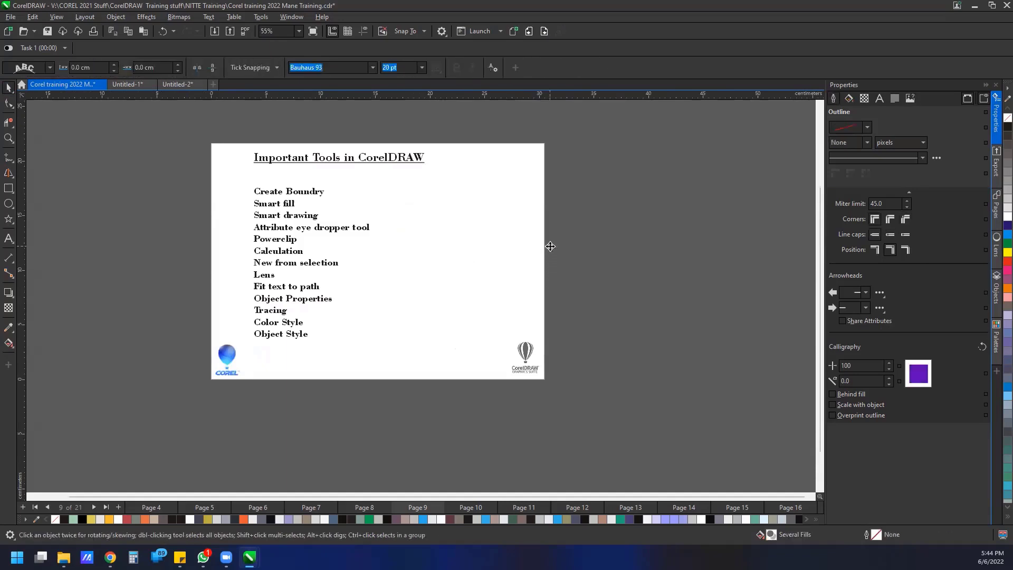
Step: Delete all the colored shapes in the Untitled-1 document and close the Untitled-2 document
{"action": "scroll", "coordinate": [454, 272], "scroll_direction": "up", "scroll_amount": 1}
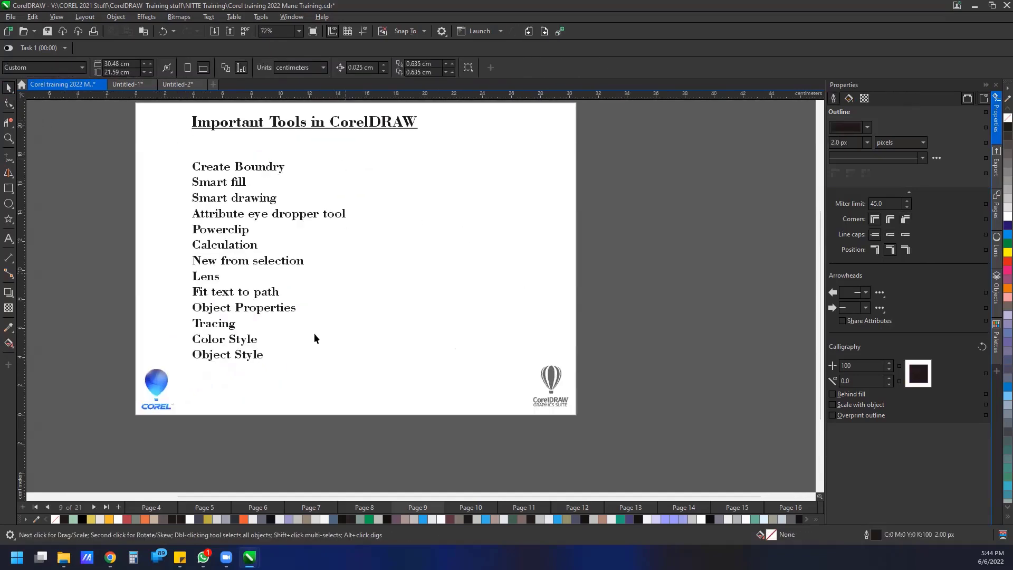
{"action": "left_click", "coordinate": [142, 83]}
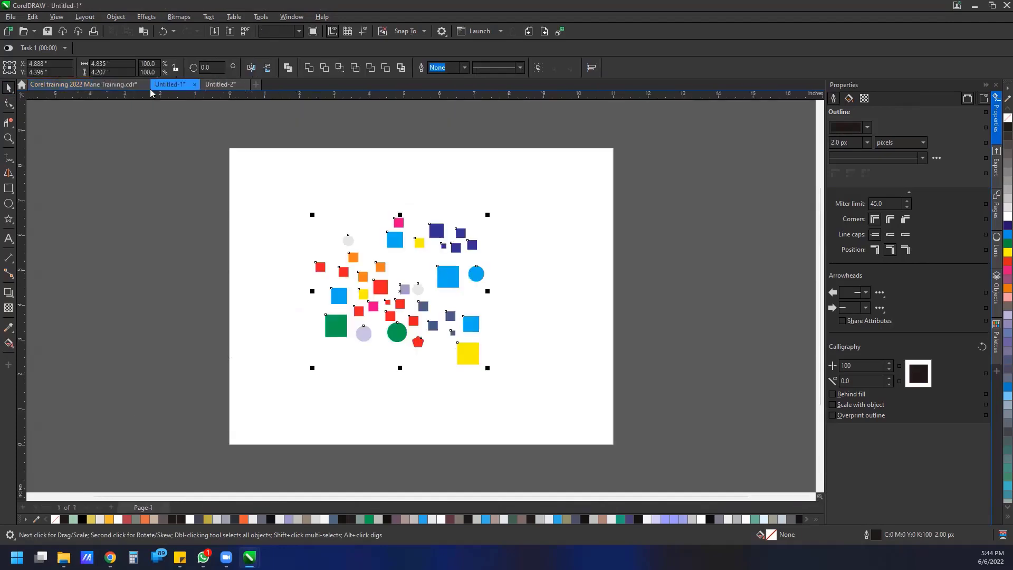
{"action": "key", "text": "Delete"}
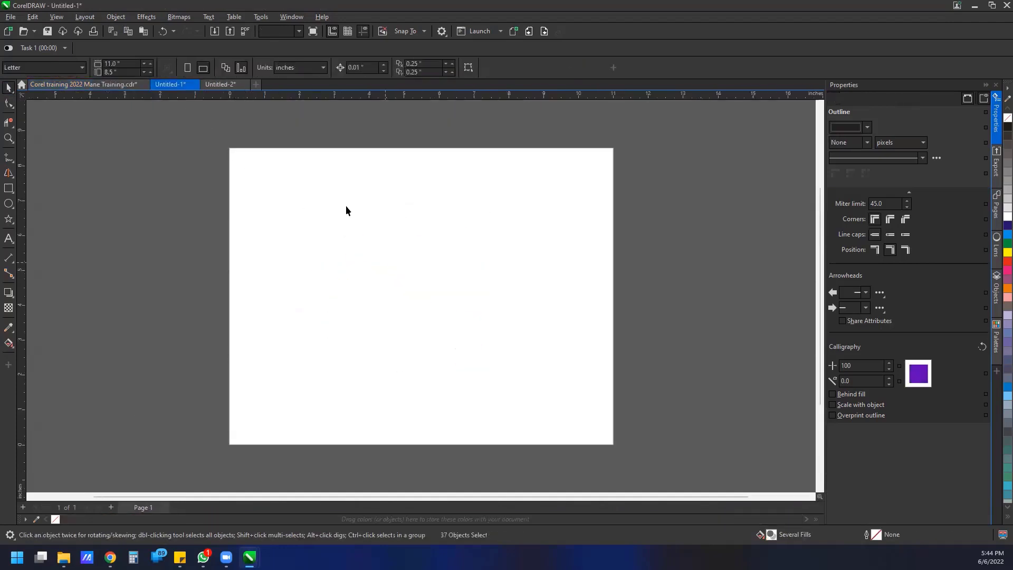
{"action": "left_click", "coordinate": [245, 84]}
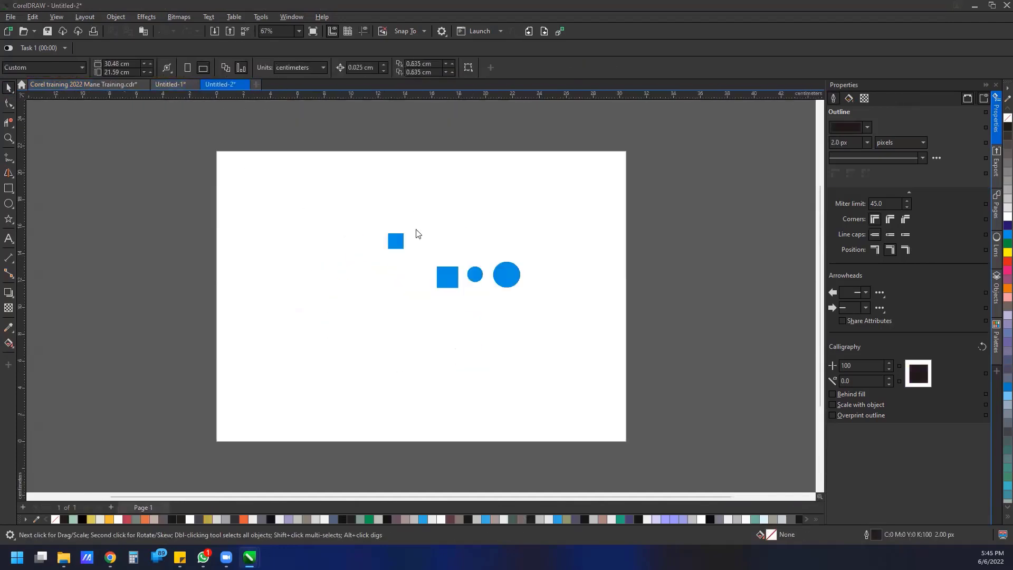
{"action": "left_click", "coordinate": [501, 302]}
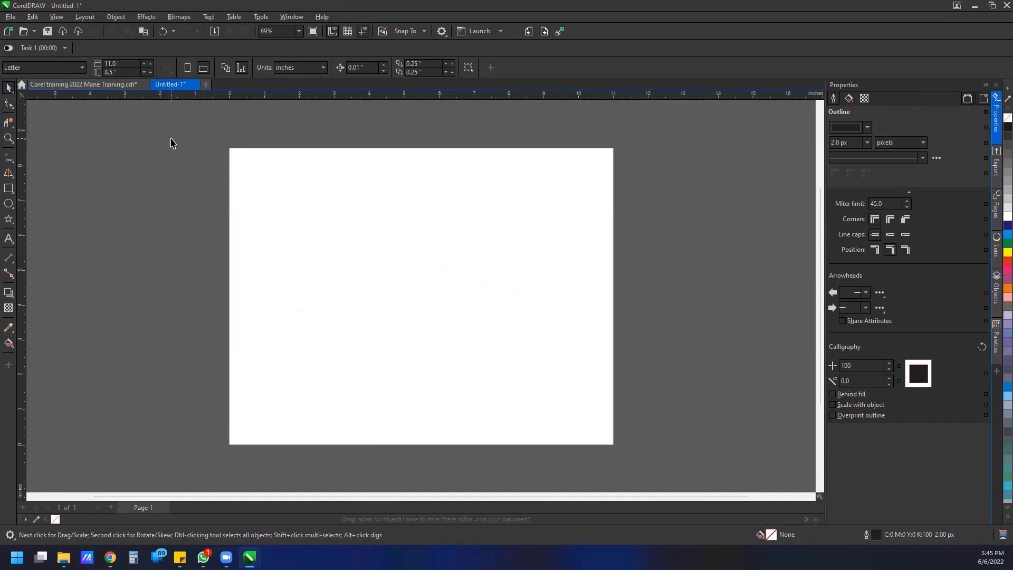
Step: Import swagatam1-gif.jpeg from the PSP 2021 ref folder and place it centered on the page
{"action": "right_click", "coordinate": [288, 229]}
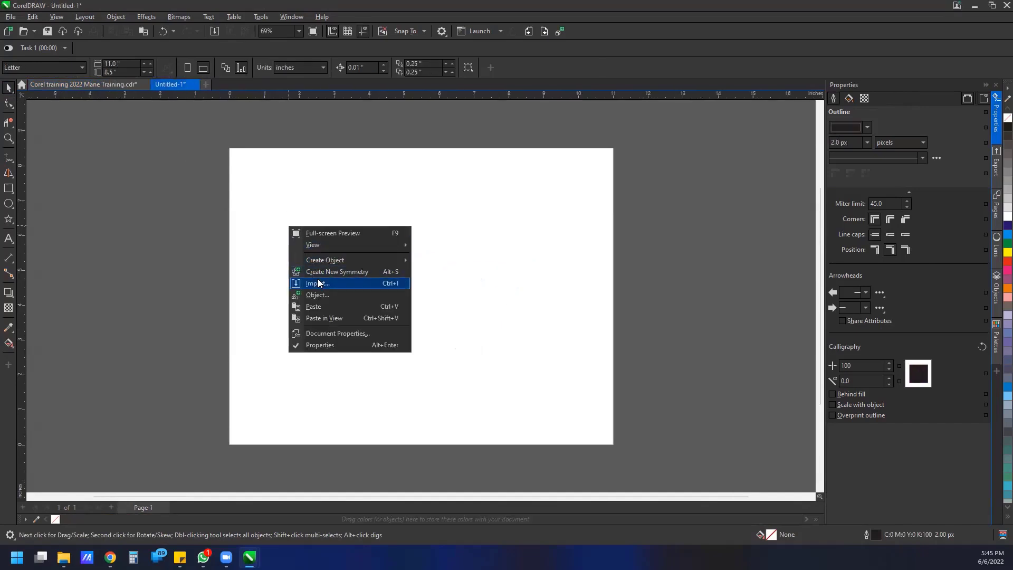
{"action": "left_click", "coordinate": [318, 281]}
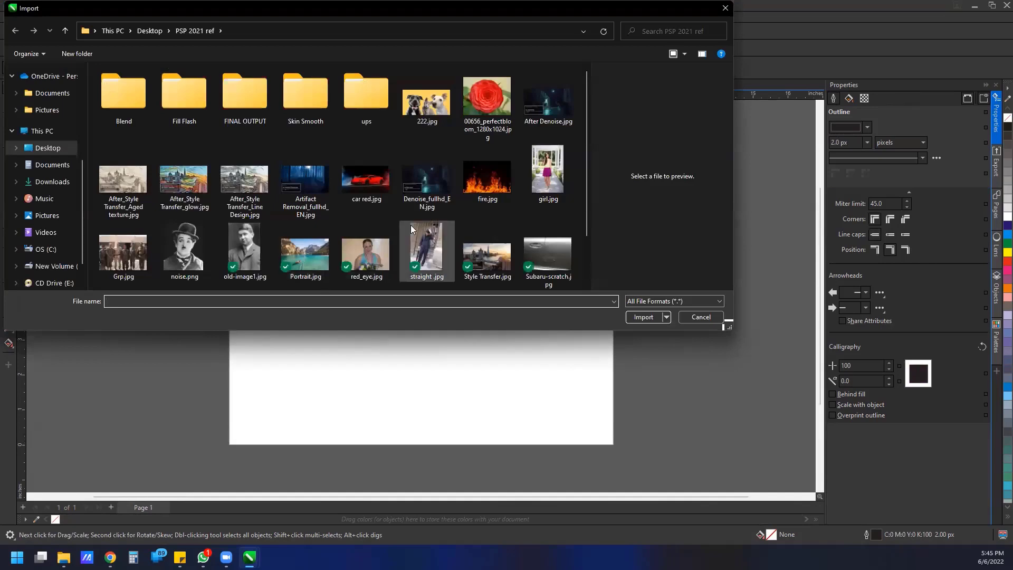
{"action": "left_click_drag", "start_coordinate": [585, 147], "coordinate": [590, 225]}
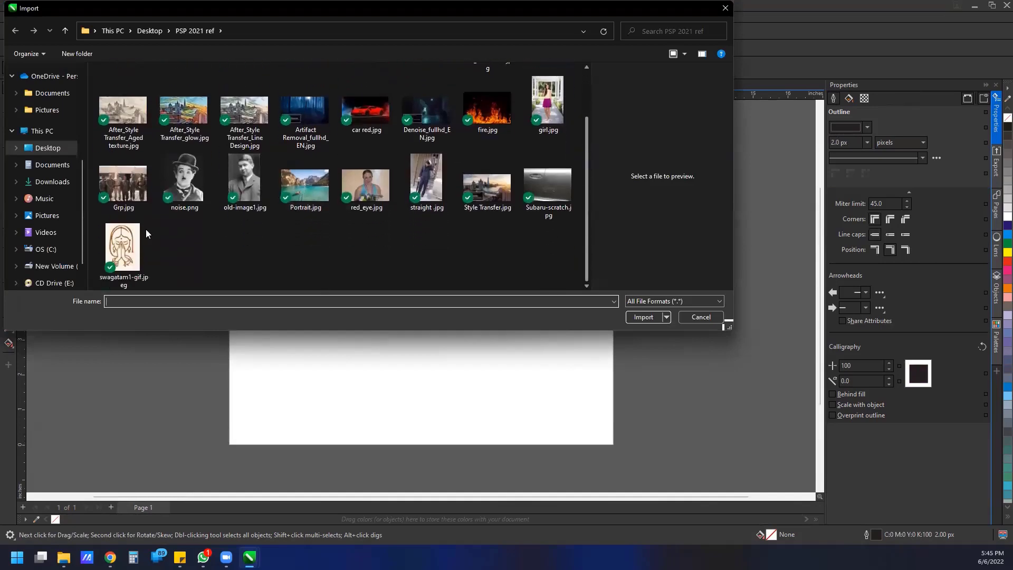
{"action": "left_click", "coordinate": [122, 246]}
{"action": "left_click", "coordinate": [641, 316]}
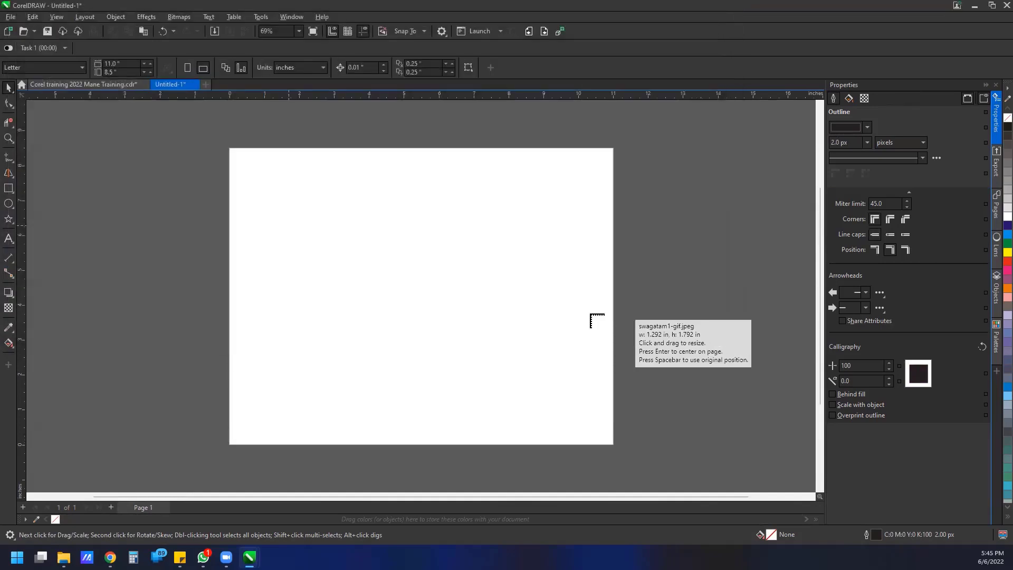
{"action": "key", "text": "Return"}
Step: Move the imported picture to the left part of the page and enlarge it to about 3.68 by 5.10 inches
{"action": "left_click_drag", "start_coordinate": [430, 291], "coordinate": [304, 255]}
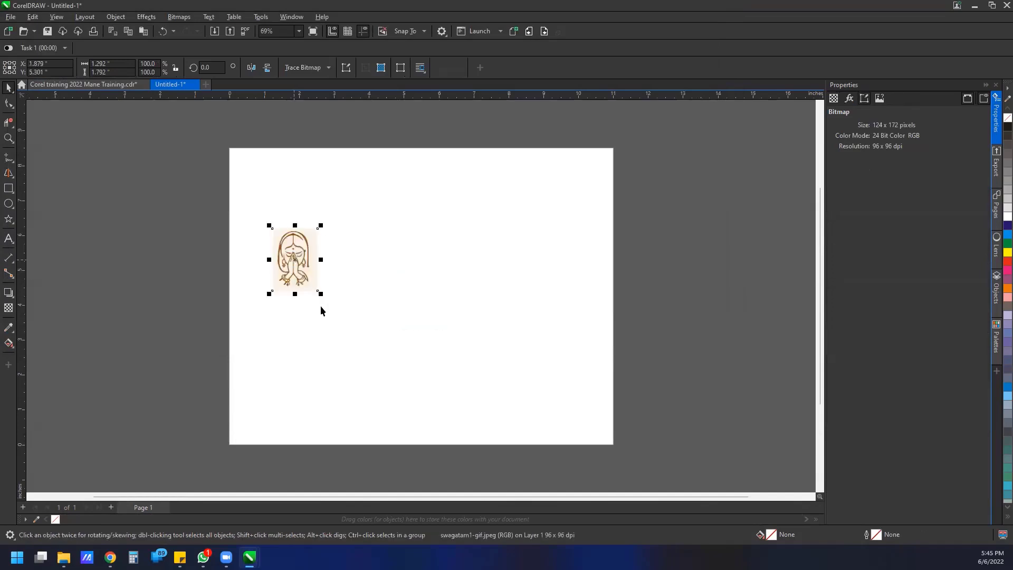
{"action": "left_click_drag", "start_coordinate": [320, 293], "coordinate": [425, 410]}
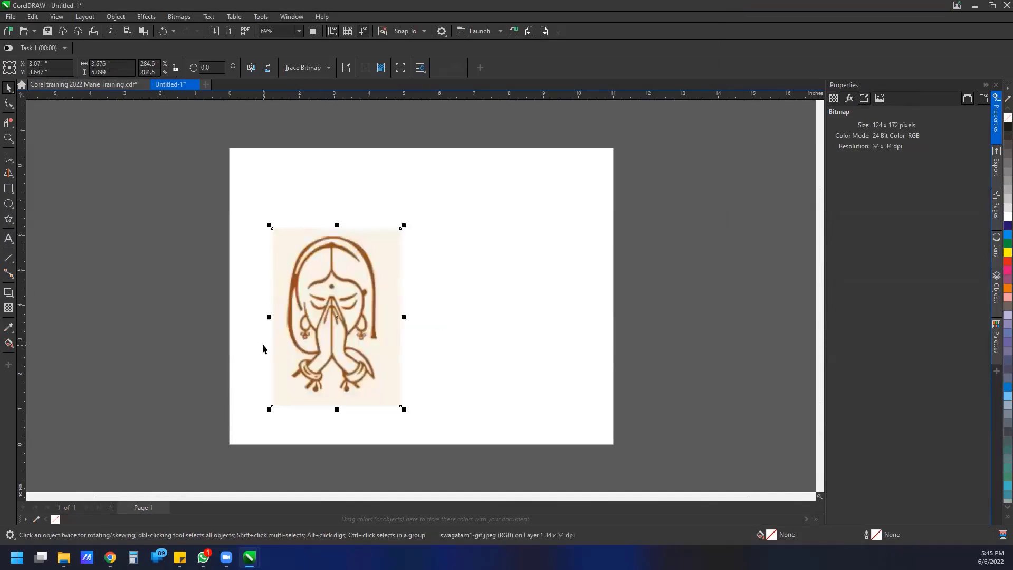
{"action": "scroll", "coordinate": [313, 327], "scroll_direction": "up", "scroll_amount": 2}
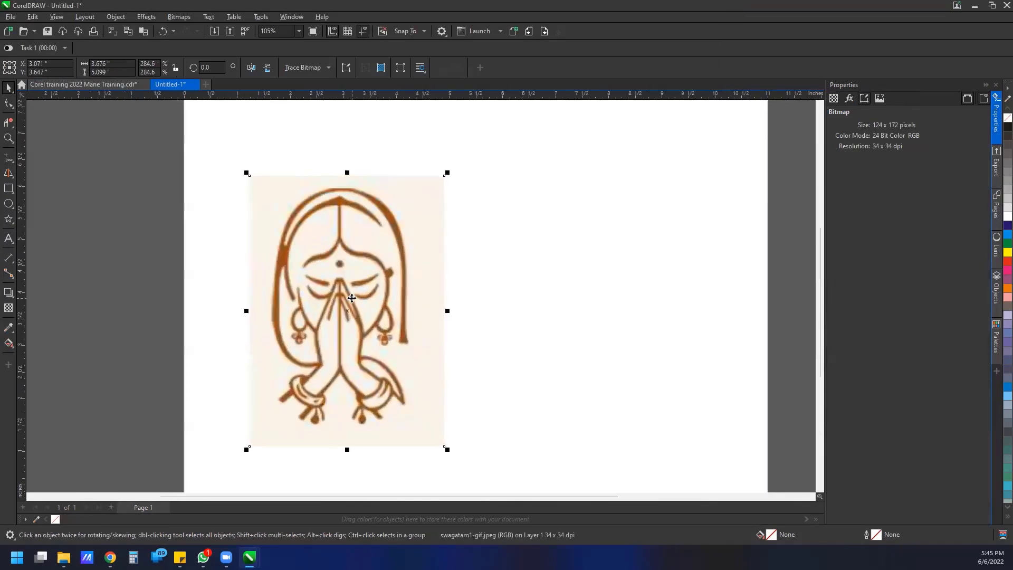
{"action": "scroll", "coordinate": [352, 298], "scroll_direction": "up", "scroll_amount": 3}
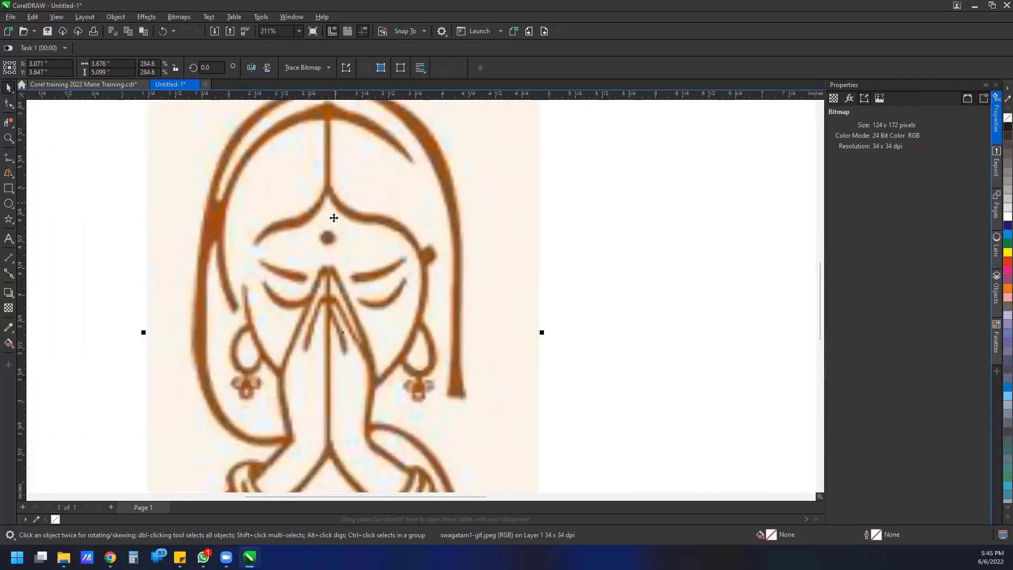
{"action": "scroll", "coordinate": [334, 218], "scroll_direction": "up", "scroll_amount": 3}
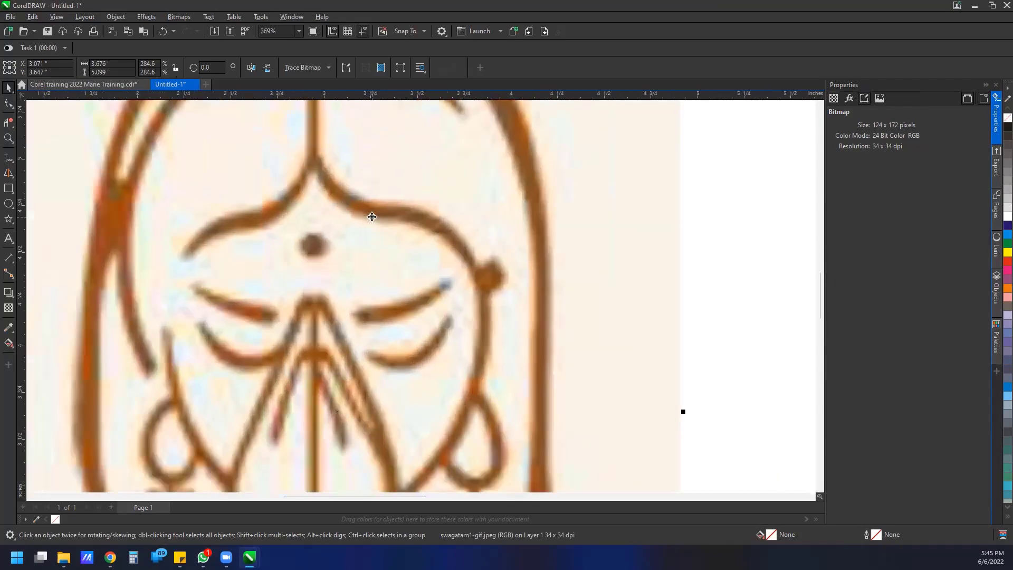
{"action": "scroll", "coordinate": [372, 217], "scroll_direction": "down", "scroll_amount": 4}
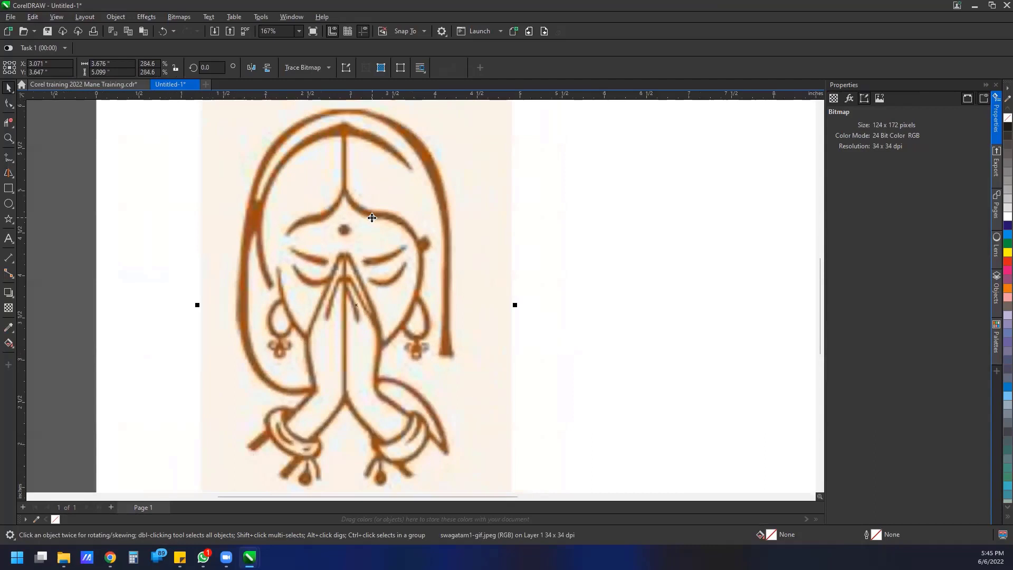
Step: Move the picture slightly left on the page and resample it to 400% in Illustration mode with the aspect ratio maintained
{"action": "scroll", "coordinate": [370, 230], "scroll_direction": "down", "scroll_amount": 1}
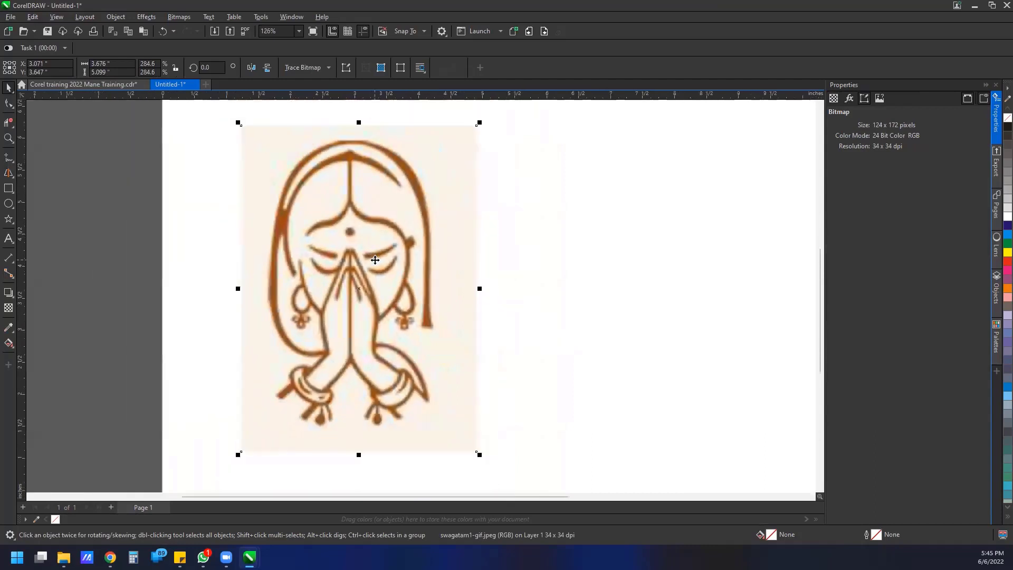
{"action": "left_click_drag", "start_coordinate": [373, 260], "coordinate": [356, 271]}
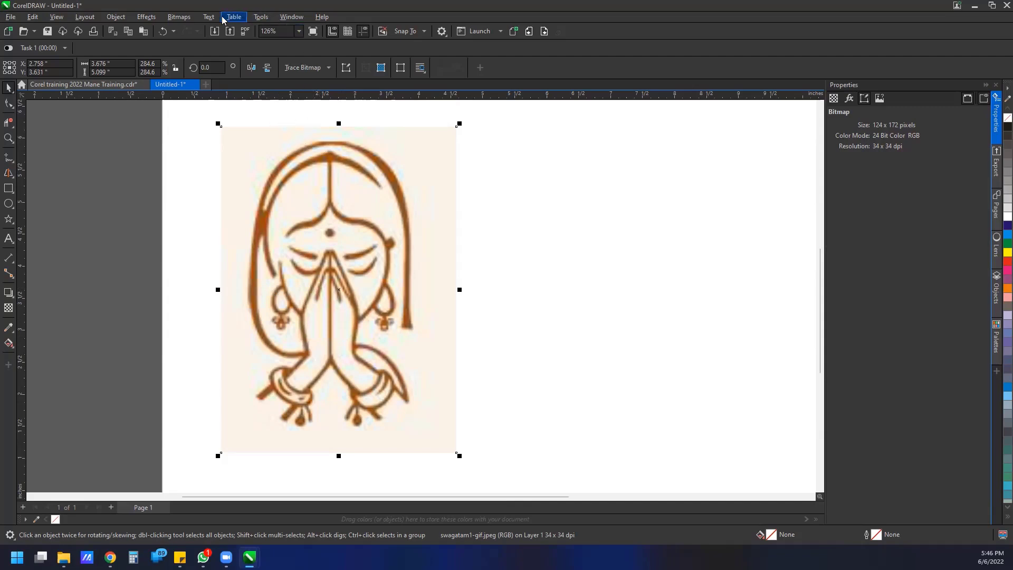
{"action": "left_click", "coordinate": [182, 18]}
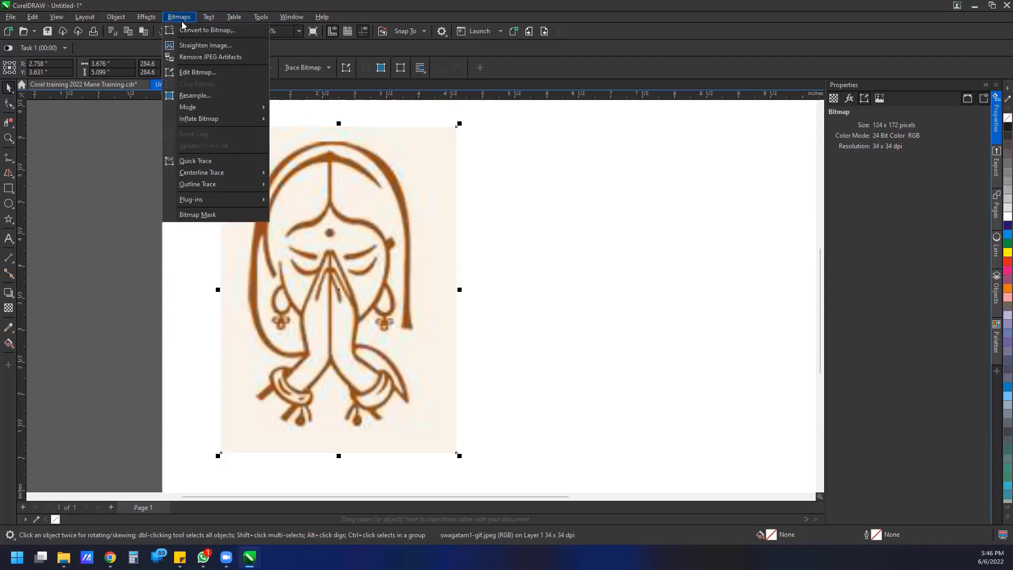
{"action": "left_click", "coordinate": [193, 95]}
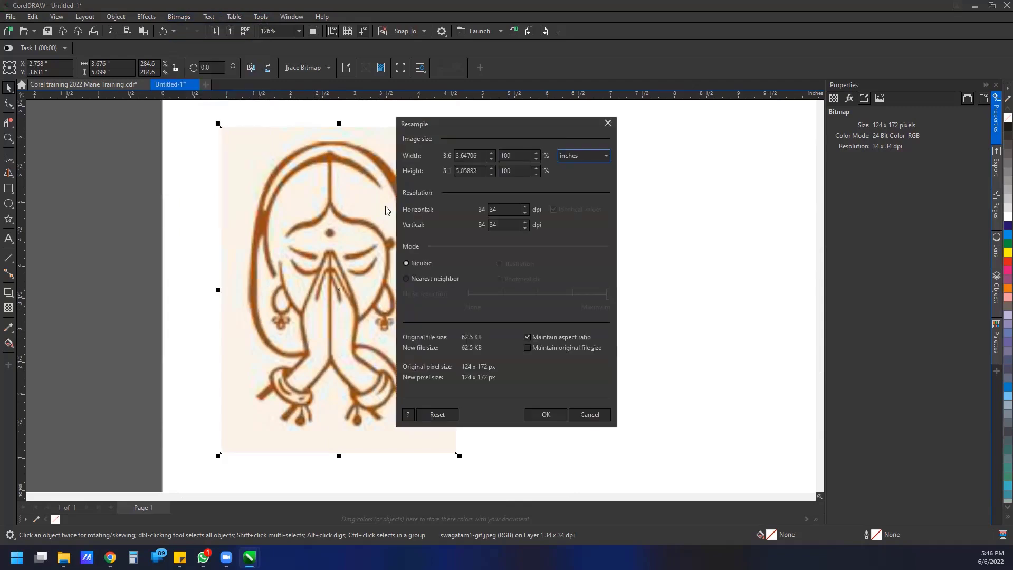
{"action": "left_click_drag", "start_coordinate": [471, 127], "coordinate": [620, 142]}
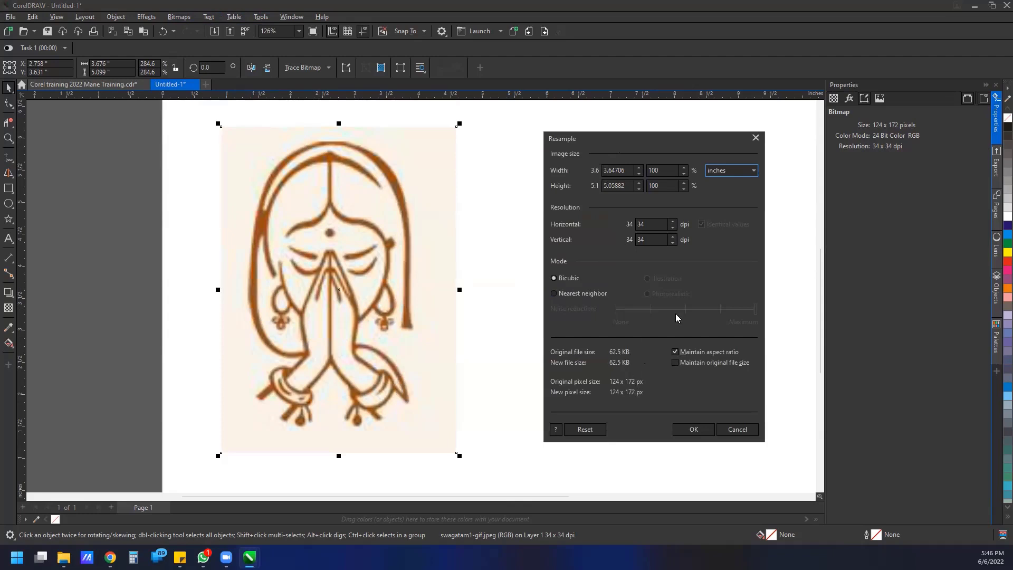
{"action": "left_click", "coordinate": [647, 222]}
{"action": "left_click_drag", "start_coordinate": [661, 170], "coordinate": [638, 170]}
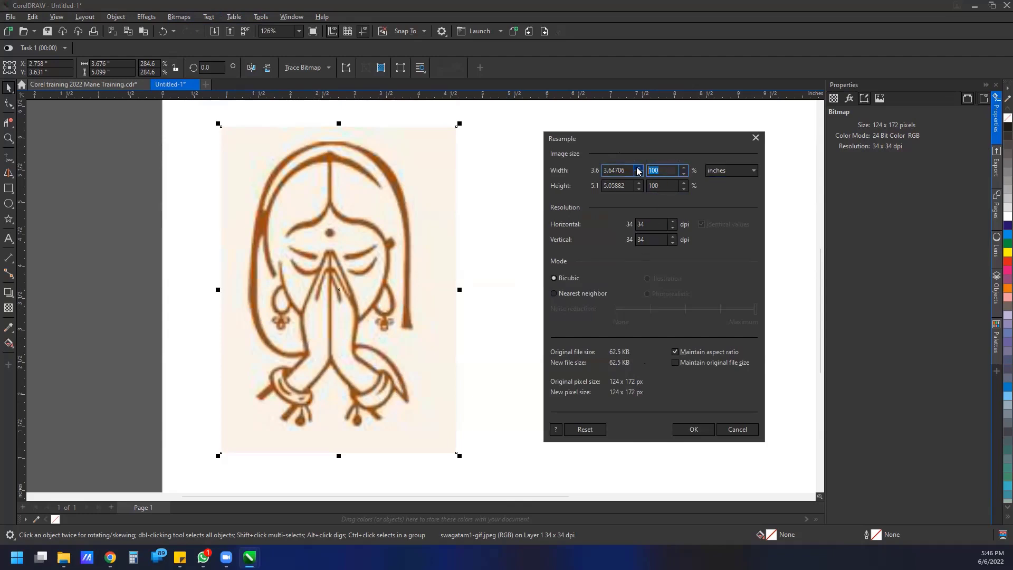
{"action": "type", "text": "400"}
{"action": "key", "text": "Tab"}
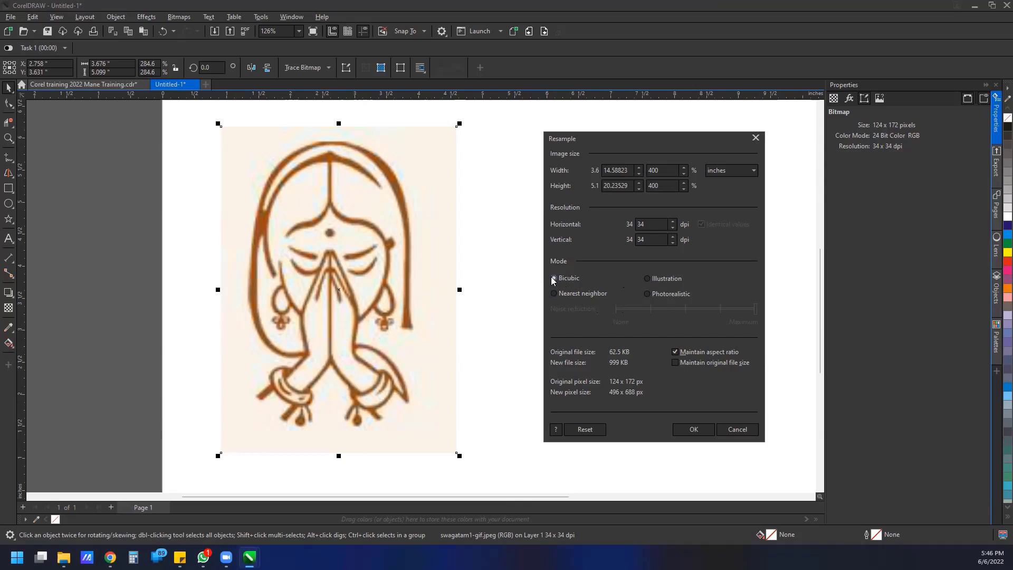
{"action": "left_click", "coordinate": [666, 278]}
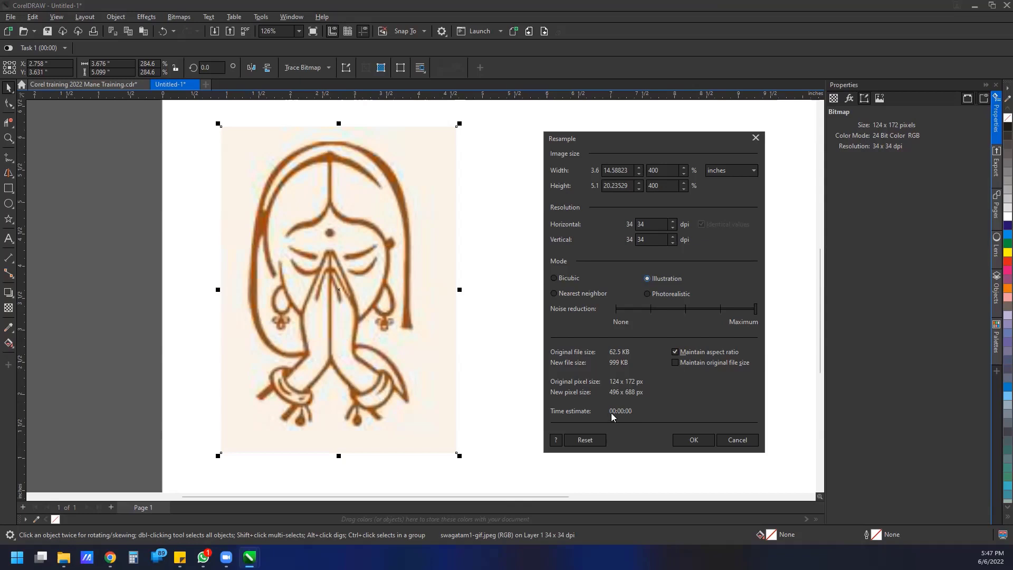
{"action": "left_click", "coordinate": [694, 442]}
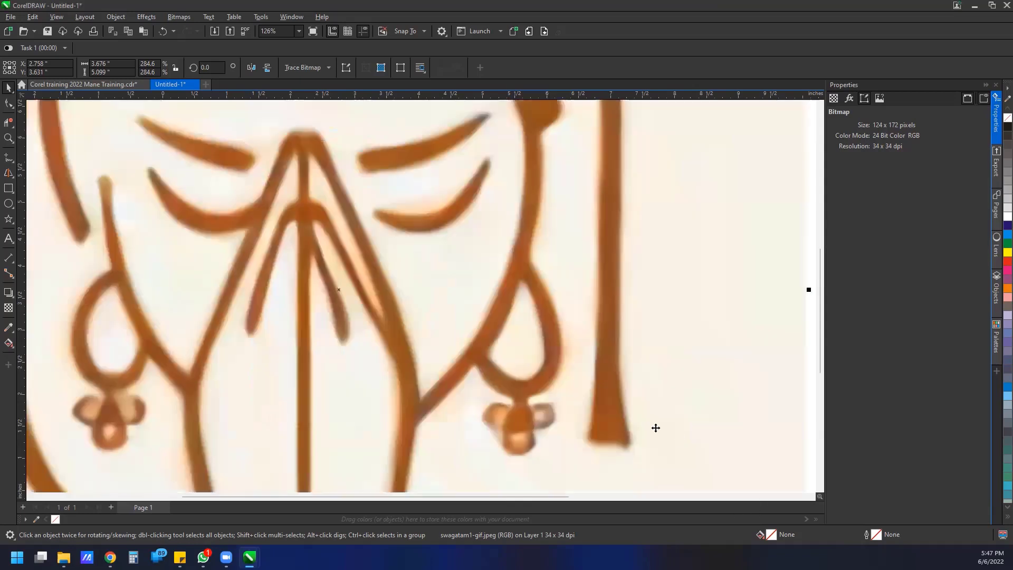
{"action": "scroll", "coordinate": [605, 414], "scroll_direction": "down", "scroll_amount": 5}
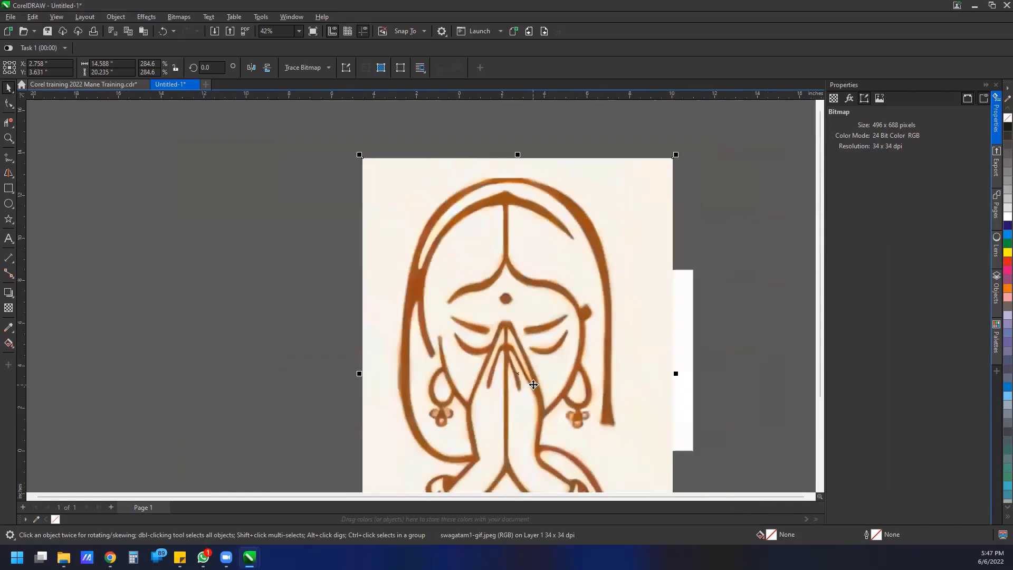
Step: Undo the 400% resample and place a copy of the picture on the right part of the page
{"action": "key", "text": "ctrl+z"}
{"action": "mouse_move", "coordinate": [516, 366]}
{"action": "left_mouse_down"}
{"action": "mouse_move", "coordinate": [467, 364]}
{"action": "mouse_move", "coordinate": [609, 361]}
{"action": "mouse_move", "coordinate": [509, 365]}
{"action": "left_mouse_up"}
{"action": "left_click", "coordinate": [529, 383]}
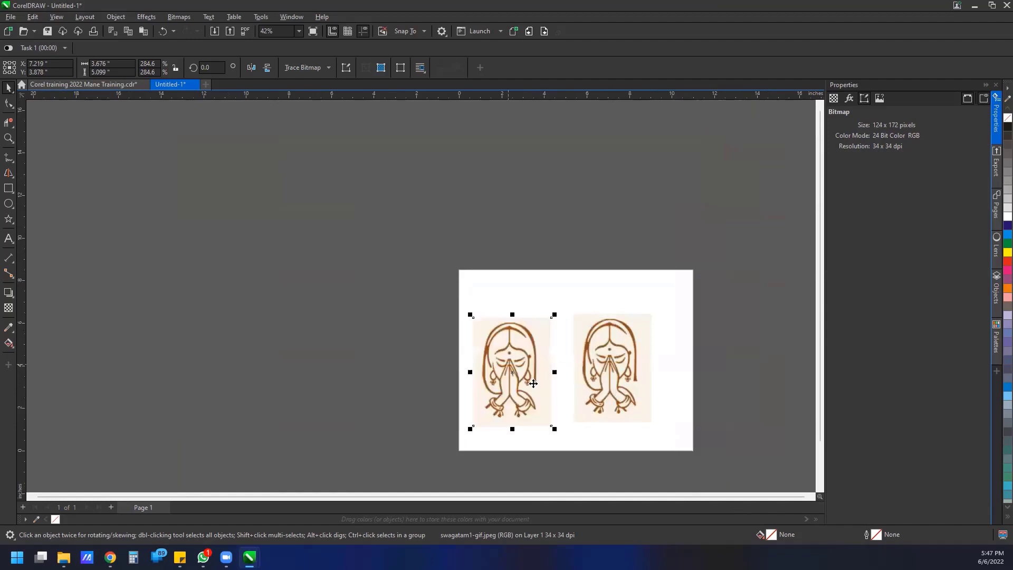
Step: Resample the right-hand copy to 500% in Illustration mode and move it to the right of the original picture
{"action": "left_click", "coordinate": [617, 373]}
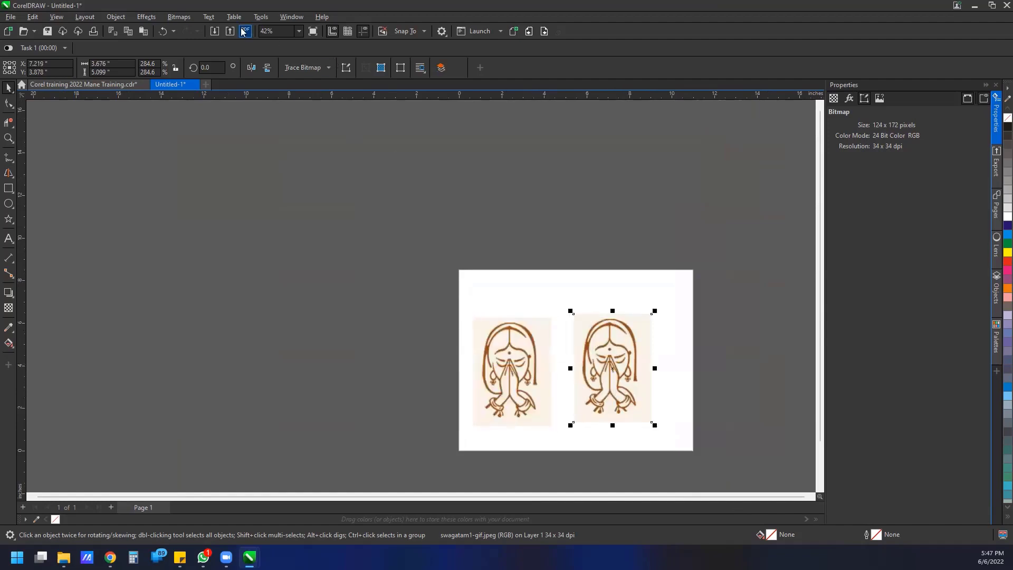
{"action": "left_click", "coordinate": [179, 17]}
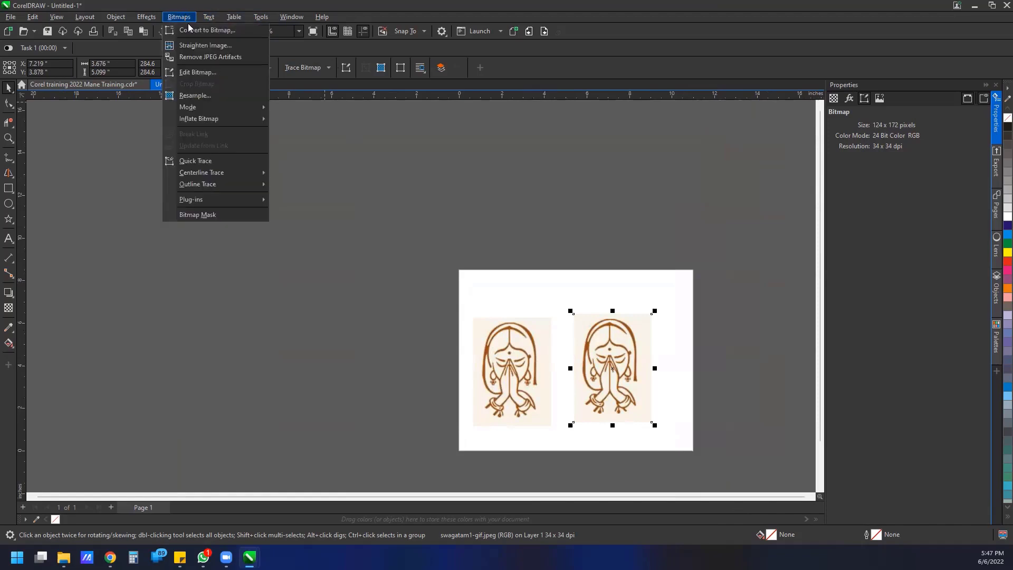
{"action": "left_click", "coordinate": [217, 106]}
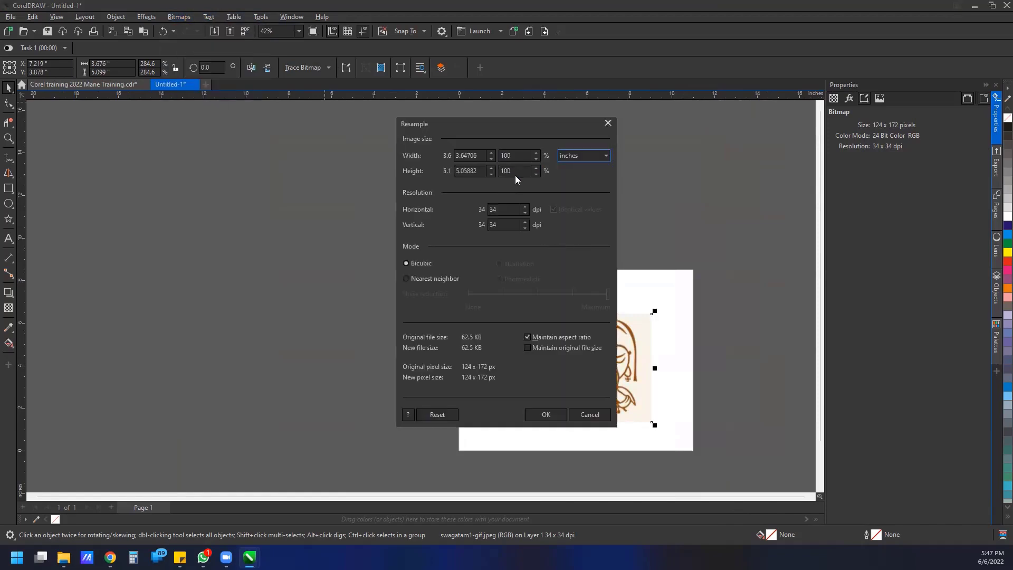
{"action": "double_click", "coordinate": [520, 158]}
{"action": "type", "text": "5"}
{"action": "left_click", "coordinate": [544, 183]}
{"action": "left_click", "coordinate": [515, 262]}
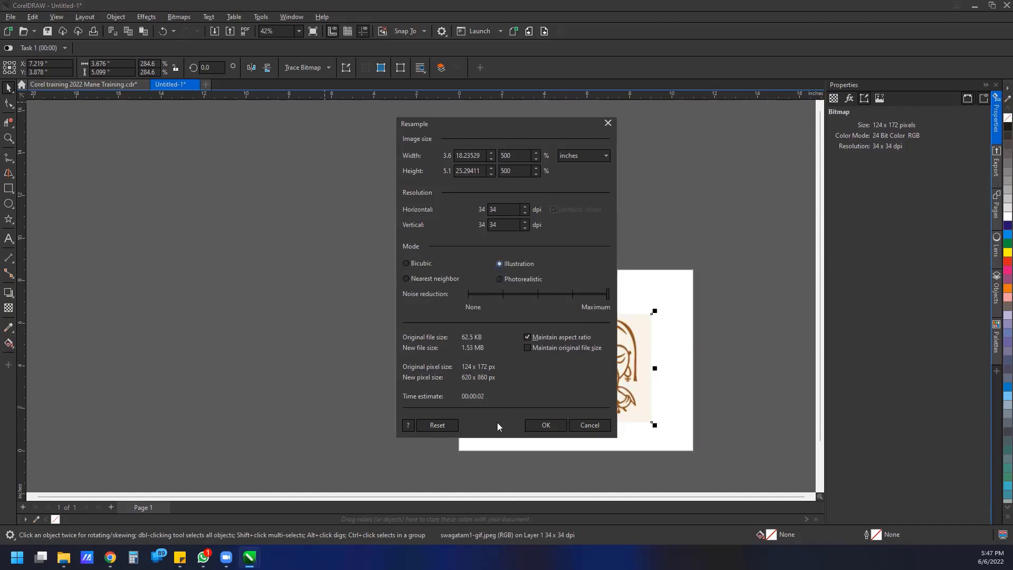
{"action": "left_click", "coordinate": [546, 425]}
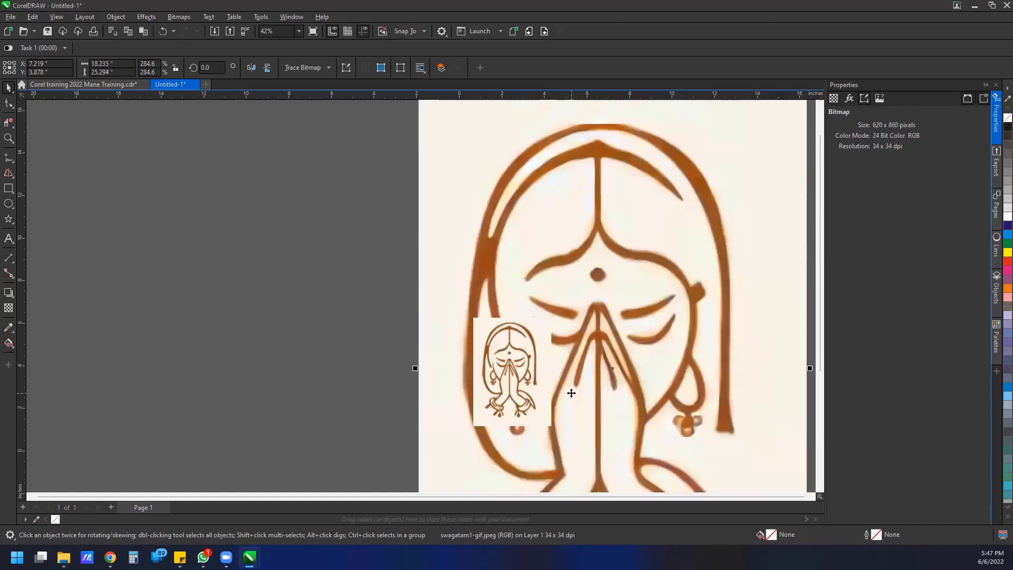
{"action": "scroll", "coordinate": [338, 380], "scroll_direction": "down", "scroll_amount": 1}
{"action": "left_click_drag", "start_coordinate": [548, 411], "coordinate": [663, 420]}
Step: Enlarge the original picture to about 17.59 by 24.40 inches and place it alongside the resampled copy for comparison
{"action": "scroll", "coordinate": [451, 369], "scroll_direction": "up", "scroll_amount": 8}
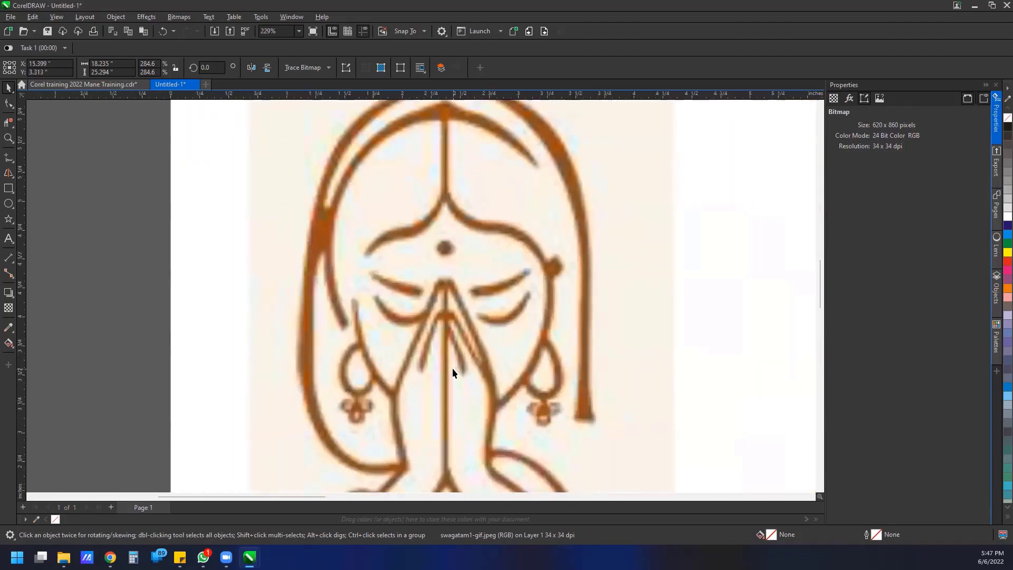
{"action": "scroll", "coordinate": [437, 373], "scroll_direction": "down", "scroll_amount": 8}
{"action": "scroll", "coordinate": [642, 366], "scroll_direction": "up", "scroll_amount": 1}
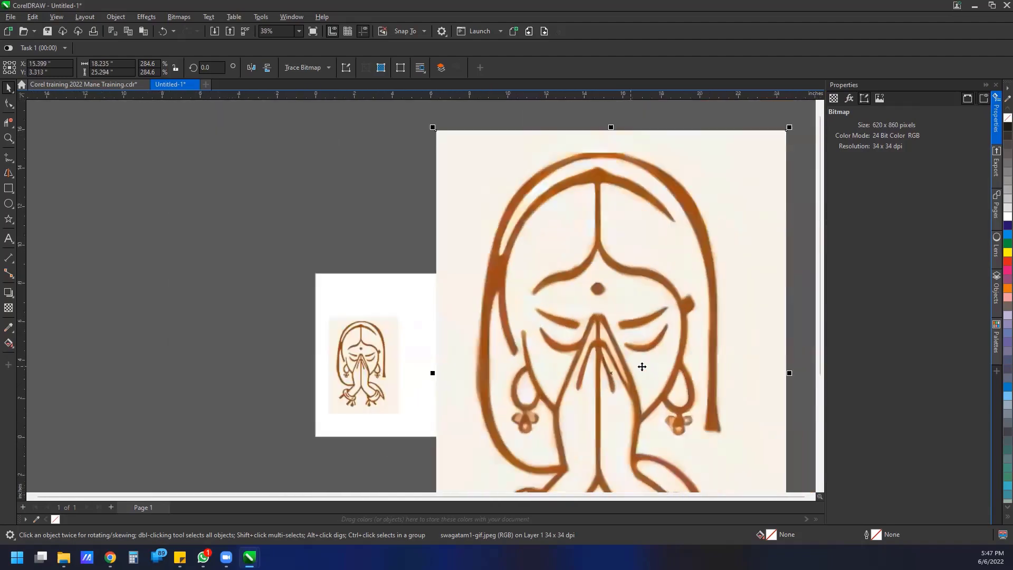
{"action": "scroll", "coordinate": [640, 372], "scroll_direction": "up", "scroll_amount": 1}
{"action": "scroll", "coordinate": [638, 373], "scroll_direction": "down", "scroll_amount": 2}
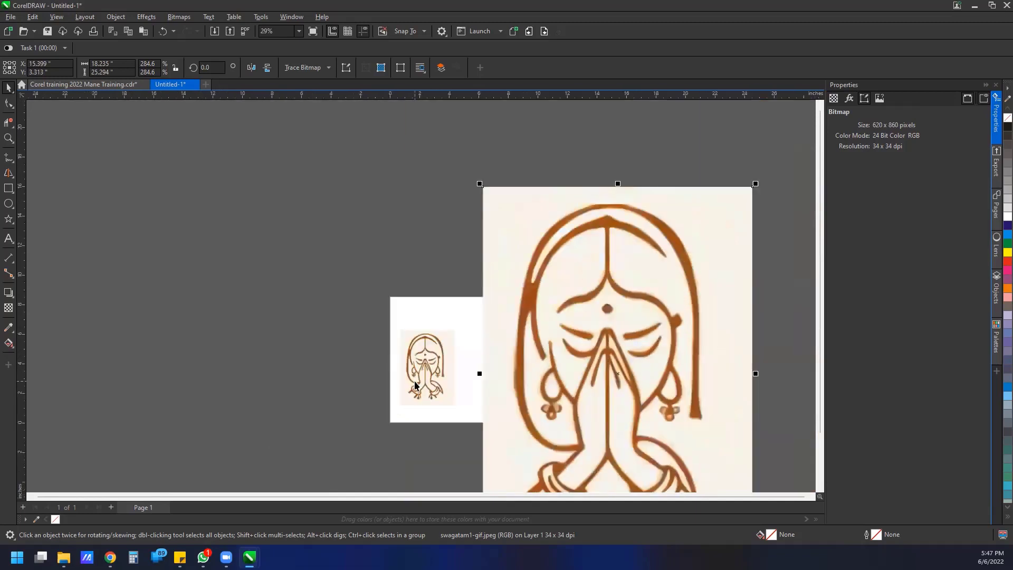
{"action": "left_click", "coordinate": [409, 346]}
{"action": "left_click_drag", "start_coordinate": [397, 327], "coordinate": [266, 245]}
{"action": "left_click_drag", "start_coordinate": [457, 408], "coordinate": [522, 481]}
{"action": "left_click_drag", "start_coordinate": [447, 407], "coordinate": [425, 439]}
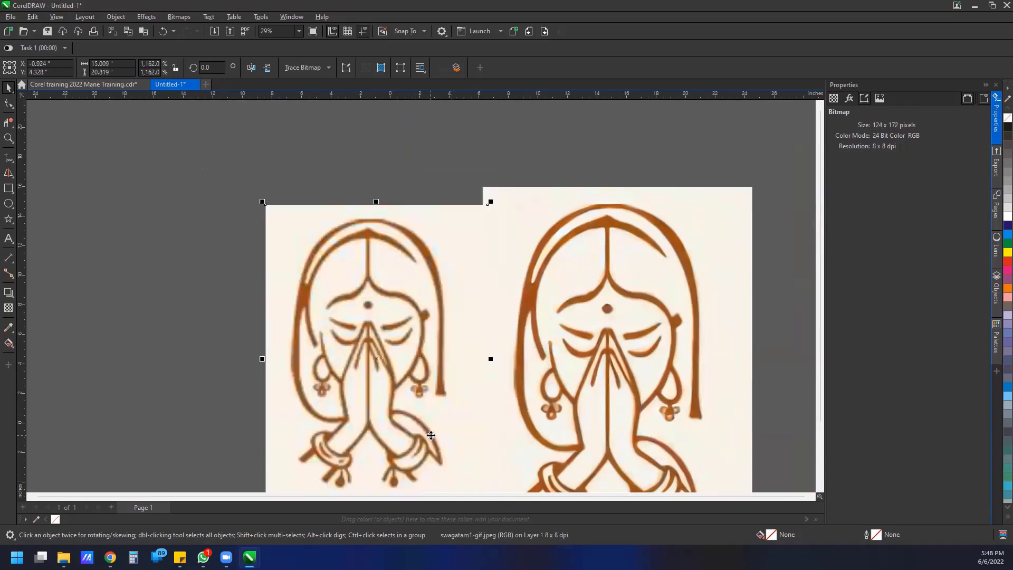
{"action": "scroll", "coordinate": [379, 382], "scroll_direction": "down", "scroll_amount": 1}
{"action": "left_click_drag", "start_coordinate": [391, 399], "coordinate": [341, 401]}
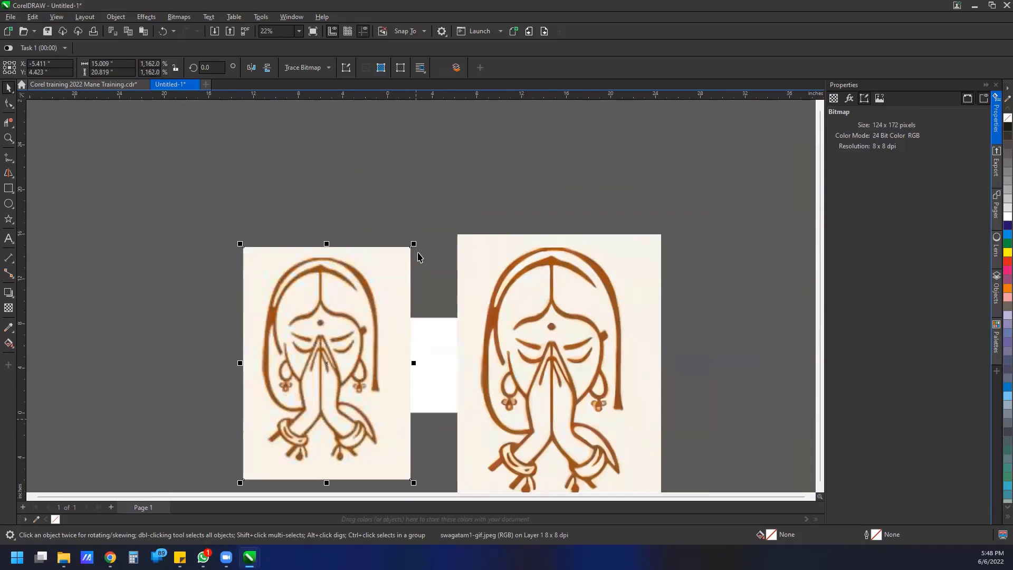
{"action": "left_click_drag", "start_coordinate": [415, 244], "coordinate": [443, 204]}
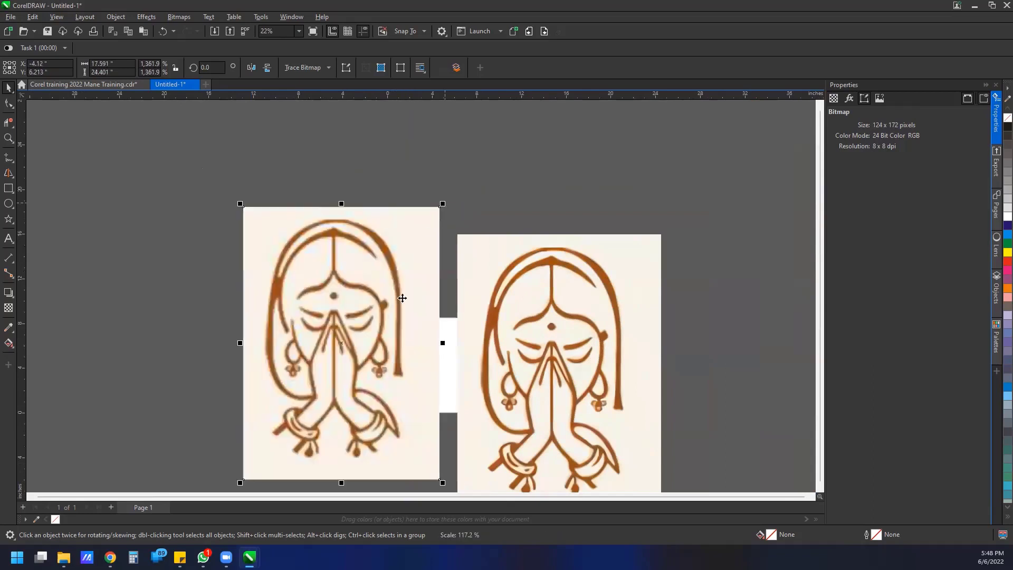
{"action": "left_click_drag", "start_coordinate": [380, 354], "coordinate": [371, 394]}
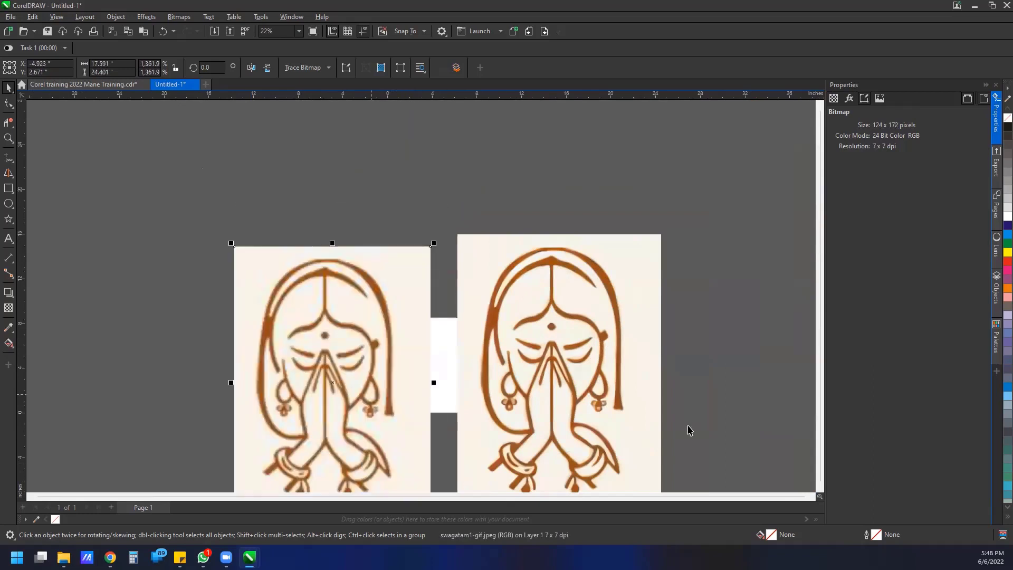
Step: Inspect the line edges of the resampled copy and delete that copy
{"action": "scroll", "coordinate": [577, 396], "scroll_direction": "up", "scroll_amount": 3}
{"action": "scroll", "coordinate": [577, 397], "scroll_direction": "up", "scroll_amount": 3}
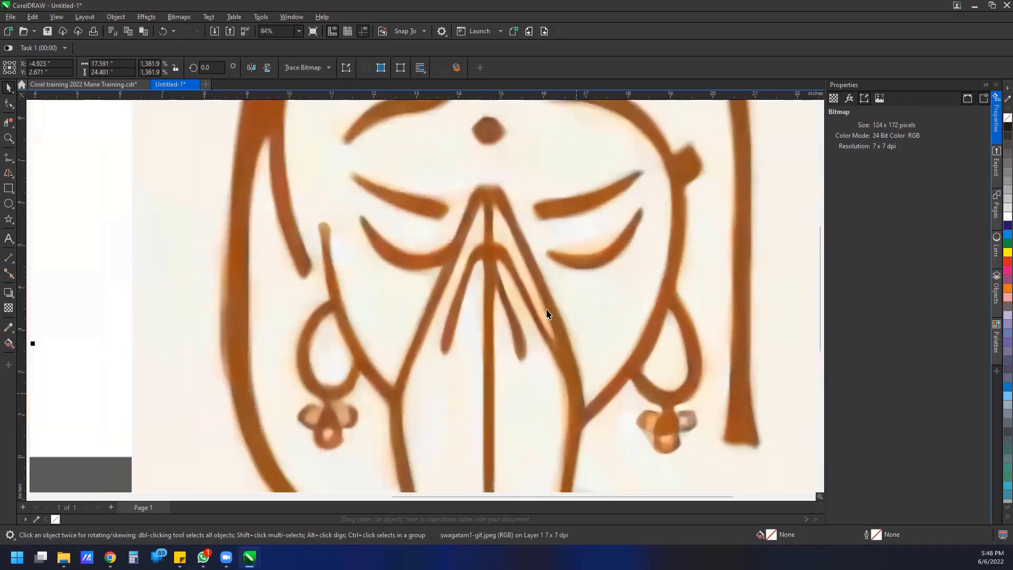
{"action": "scroll", "coordinate": [506, 282], "scroll_direction": "down", "scroll_amount": 4}
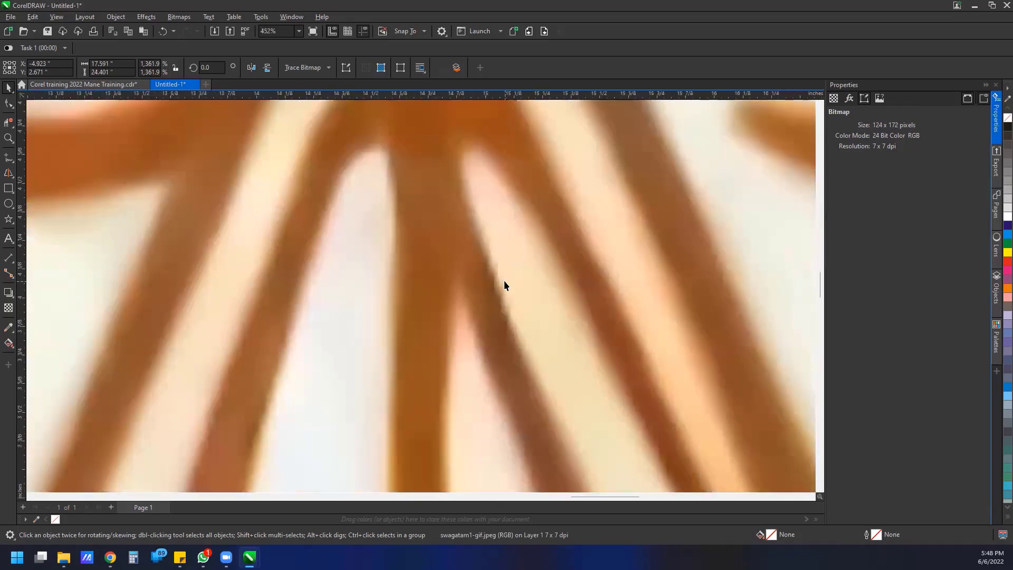
{"action": "scroll", "coordinate": [504, 286], "scroll_direction": "down", "scroll_amount": 8}
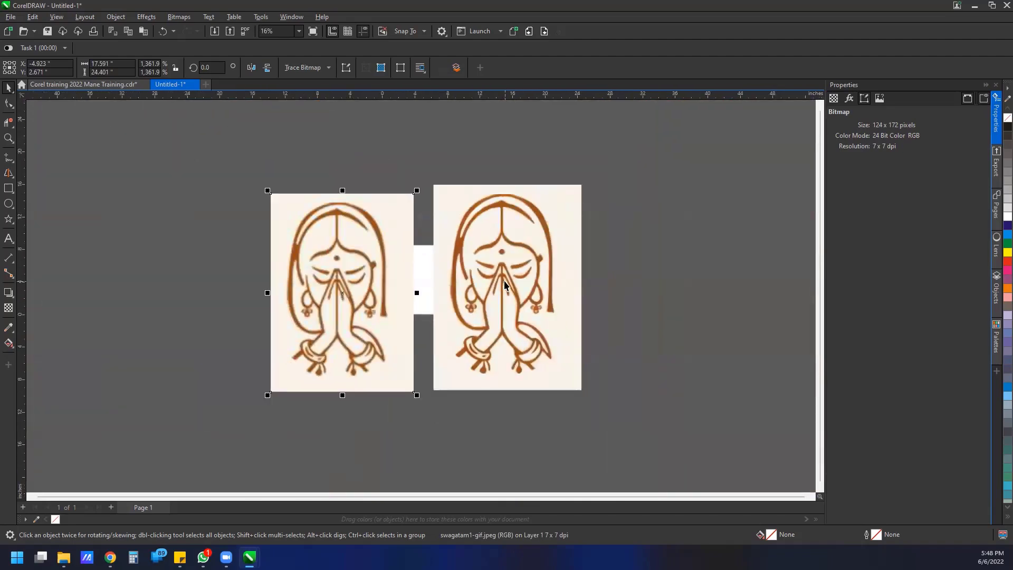
{"action": "left_click", "coordinate": [498, 342]}
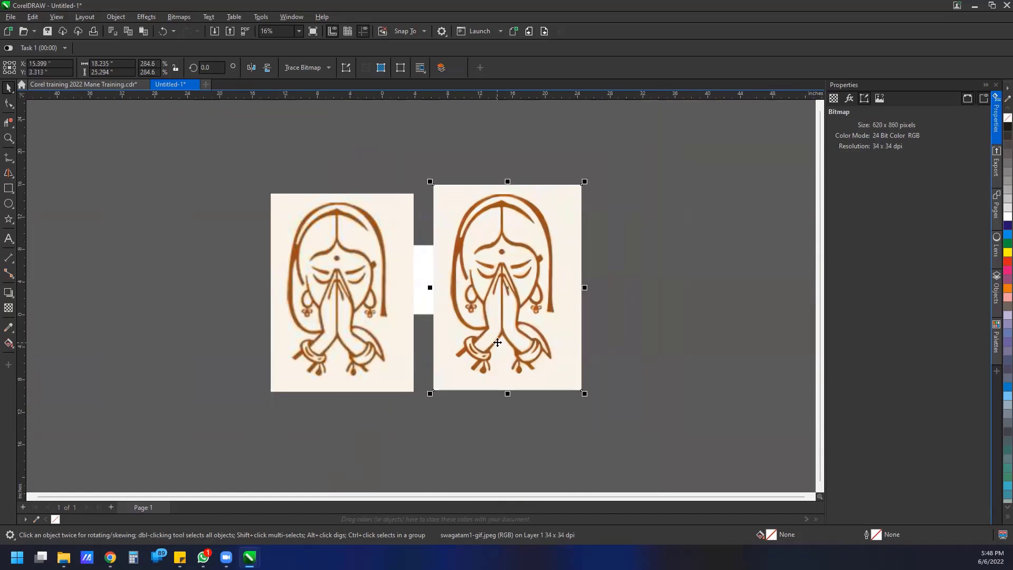
{"action": "key", "text": "Delete"}
Step: Shrink the remaining picture to about 4.15 by 5.75 inches and place it on the left part of the page
{"action": "left_click", "coordinate": [377, 339]}
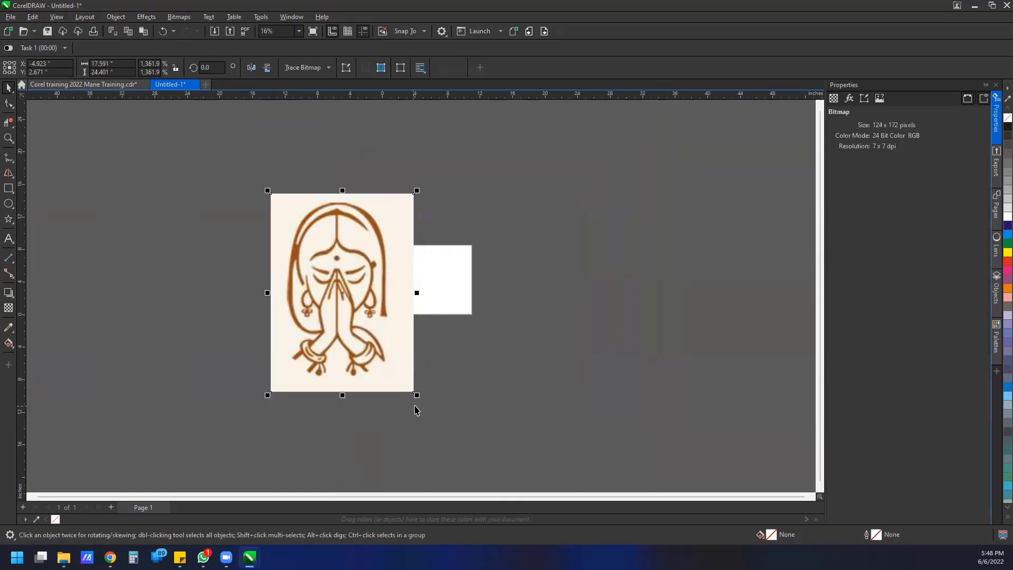
{"action": "left_click_drag", "start_coordinate": [417, 398], "coordinate": [417, 308]}
{"action": "scroll", "coordinate": [431, 298], "scroll_direction": "up", "scroll_amount": 1}
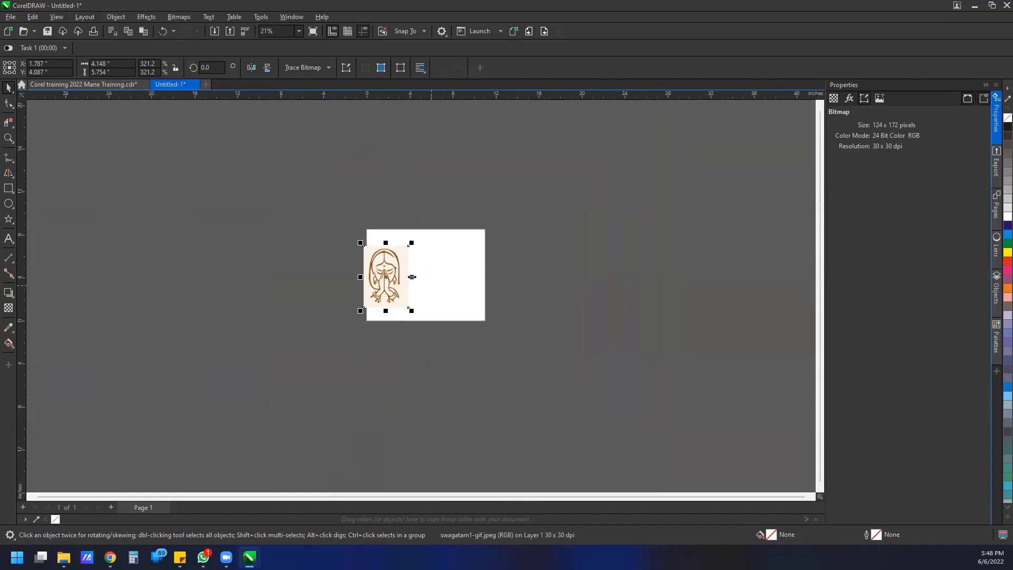
{"action": "left_click_drag", "start_coordinate": [401, 272], "coordinate": [412, 276]}
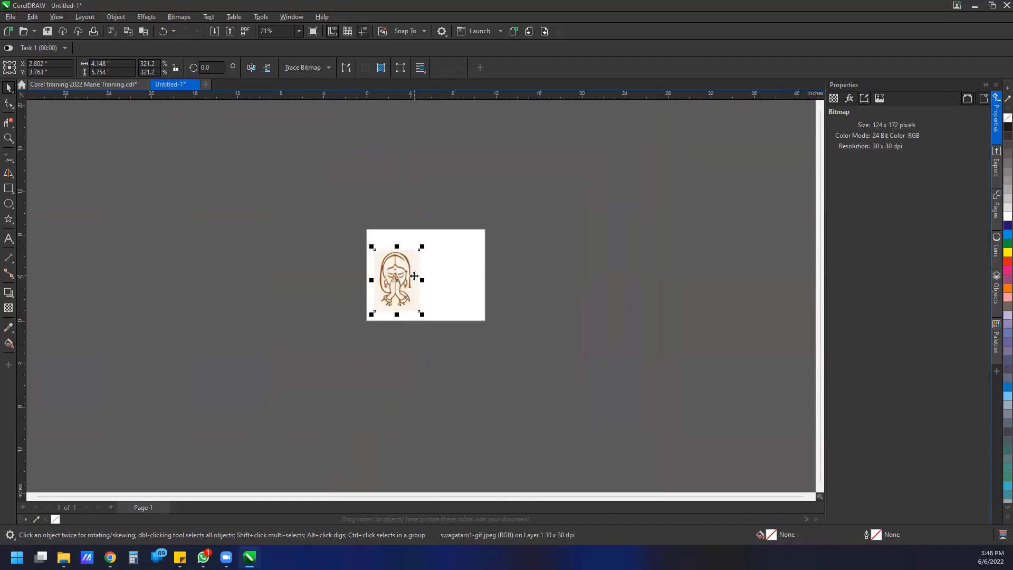
{"action": "scroll", "coordinate": [414, 276], "scroll_direction": "up", "scroll_amount": 2}
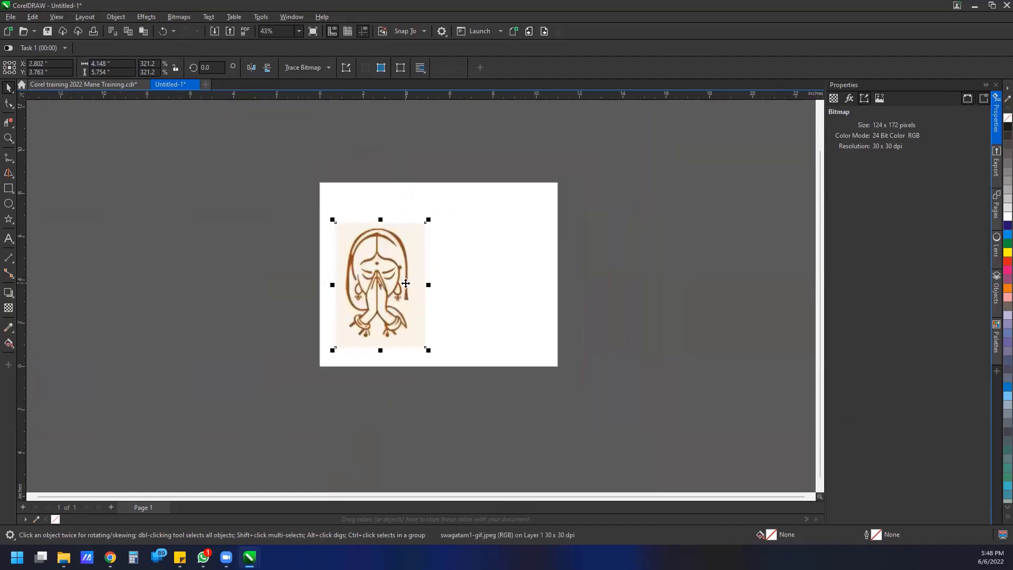
{"action": "scroll", "coordinate": [404, 285], "scroll_direction": "up", "scroll_amount": 3}
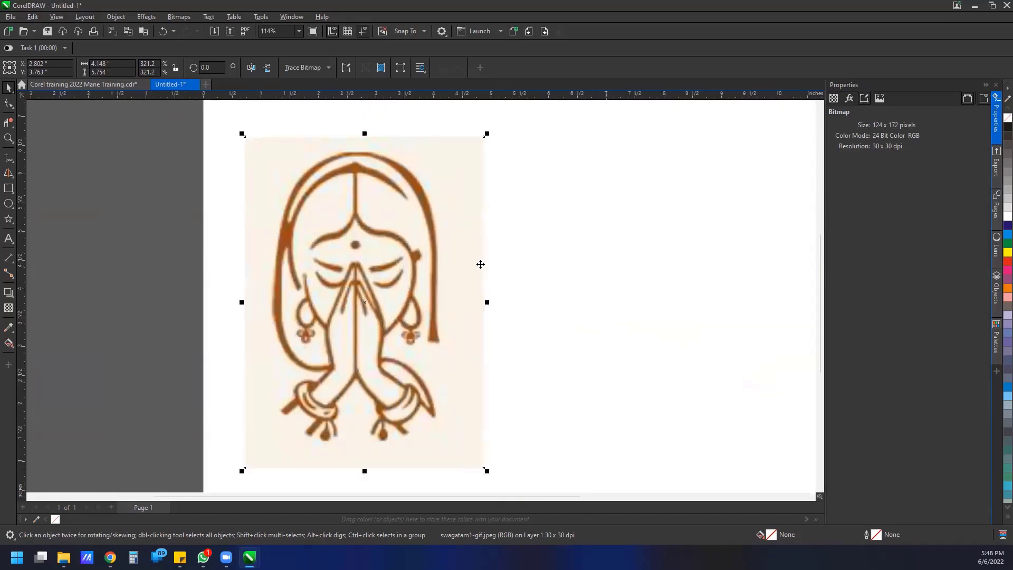
Step: Start an Outline Trace of the imported picture in PowerTRACE and set the image type to High quality image
{"action": "left_click", "coordinate": [508, 264]}
{"action": "left_click", "coordinate": [414, 261]}
{"action": "left_click", "coordinate": [322, 69]}
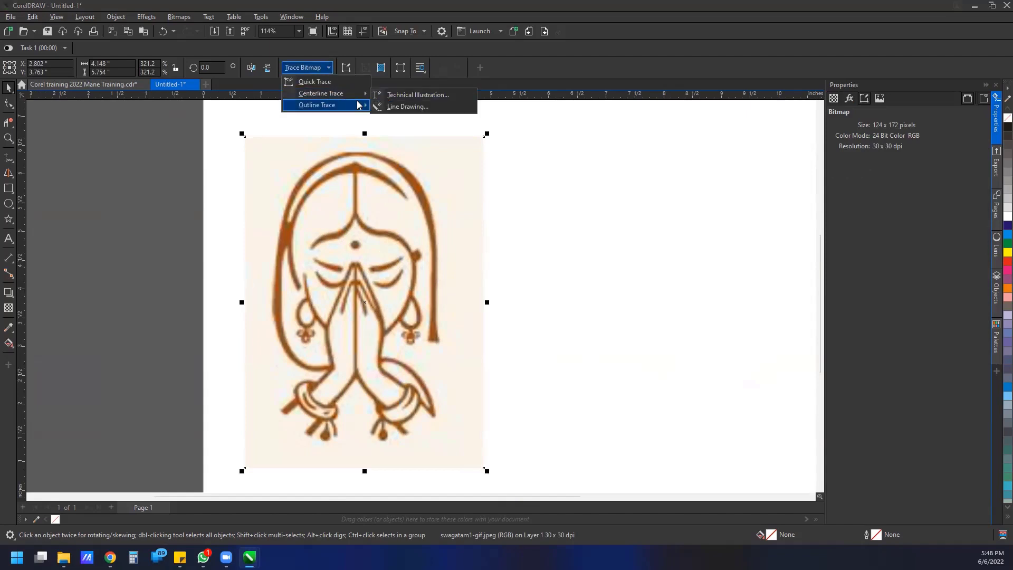
{"action": "mouse_move", "coordinate": [357, 105]}
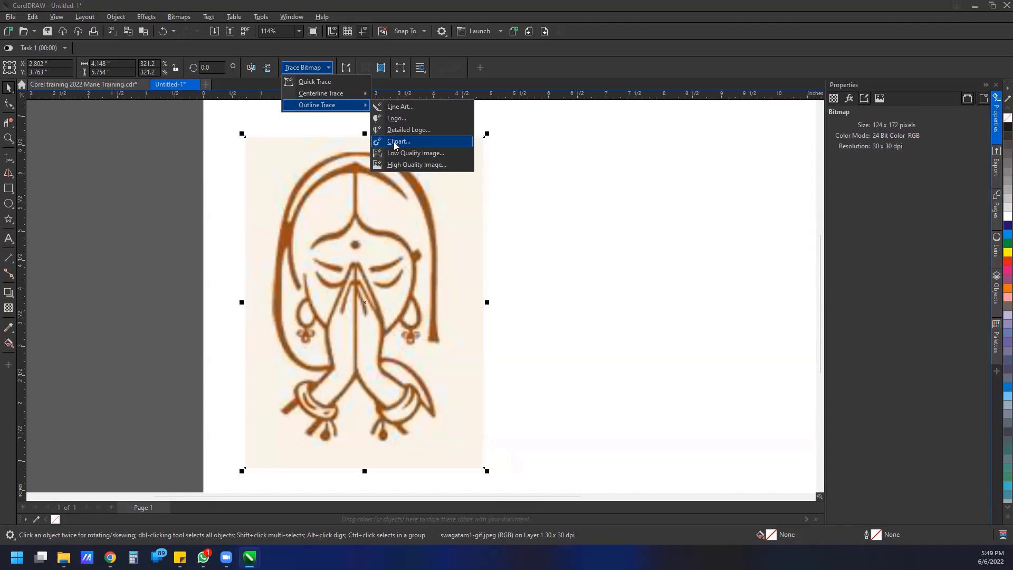
{"action": "left_click", "coordinate": [425, 152]}
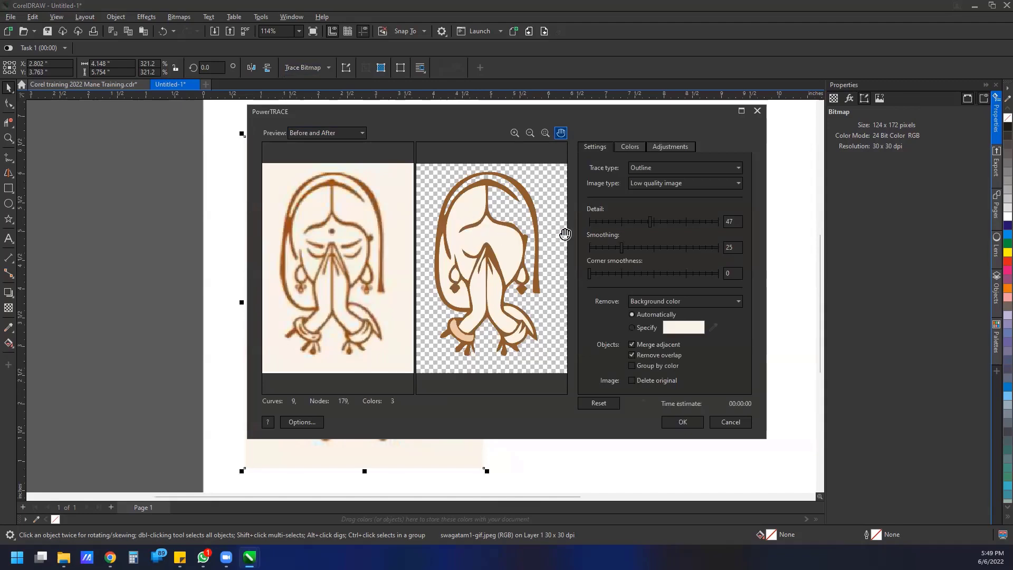
{"action": "left_click", "coordinate": [683, 187]}
{"action": "left_click", "coordinate": [654, 233]}
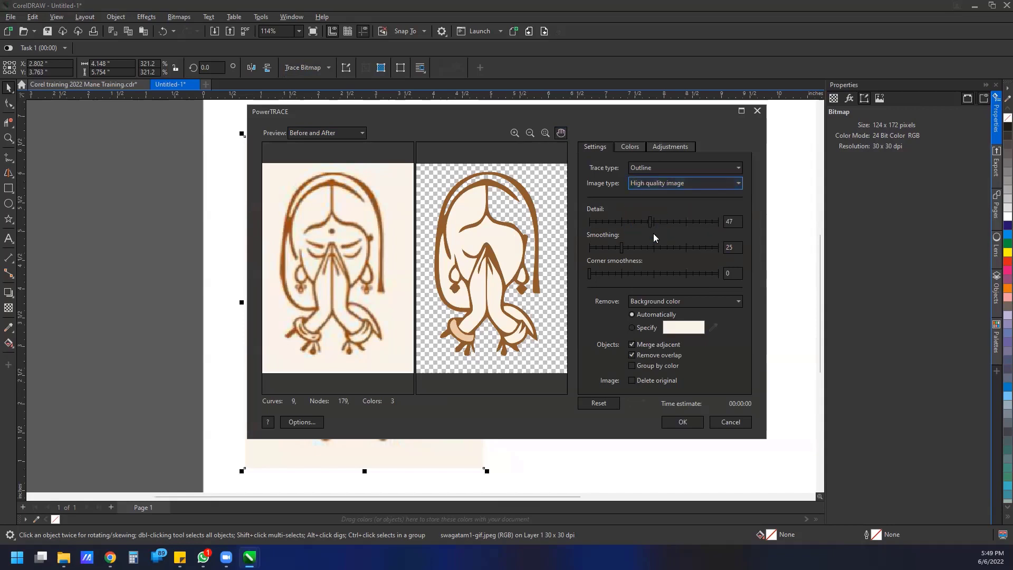
Step: Set the trace's detail to 89, smoothing to 47 and corner smoothness to 32, and accept the trace
{"action": "mouse_move", "coordinate": [709, 222]}
{"action": "left_mouse_down"}
{"action": "mouse_move", "coordinate": [656, 226]}
{"action": "mouse_move", "coordinate": [669, 227]}
{"action": "mouse_move", "coordinate": [642, 248]}
{"action": "left_mouse_up"}
{"action": "left_click", "coordinate": [622, 248]}
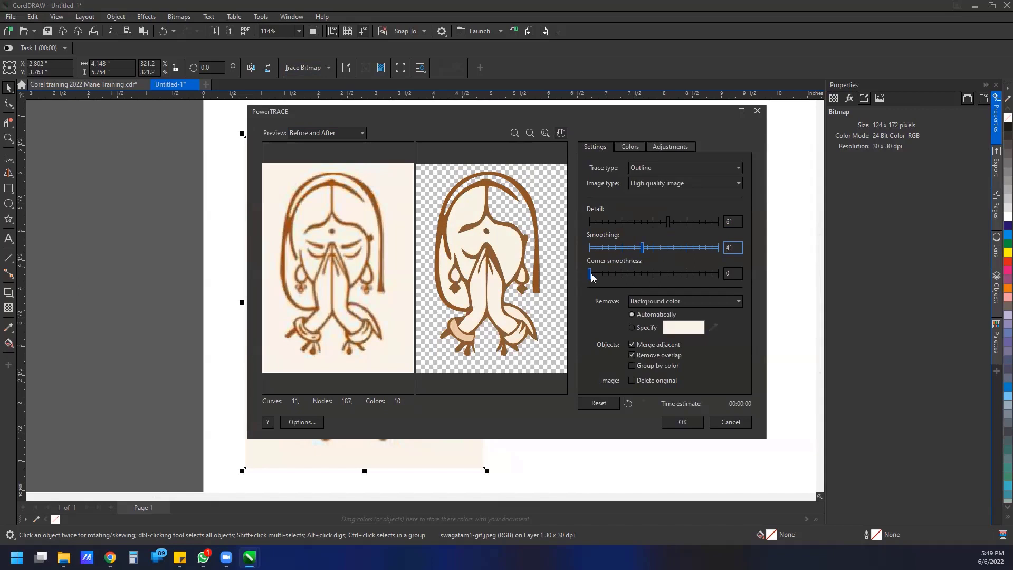
{"action": "left_click_drag", "start_coordinate": [590, 273], "coordinate": [623, 277]}
{"action": "left_click_drag", "start_coordinate": [673, 227], "coordinate": [707, 228]}
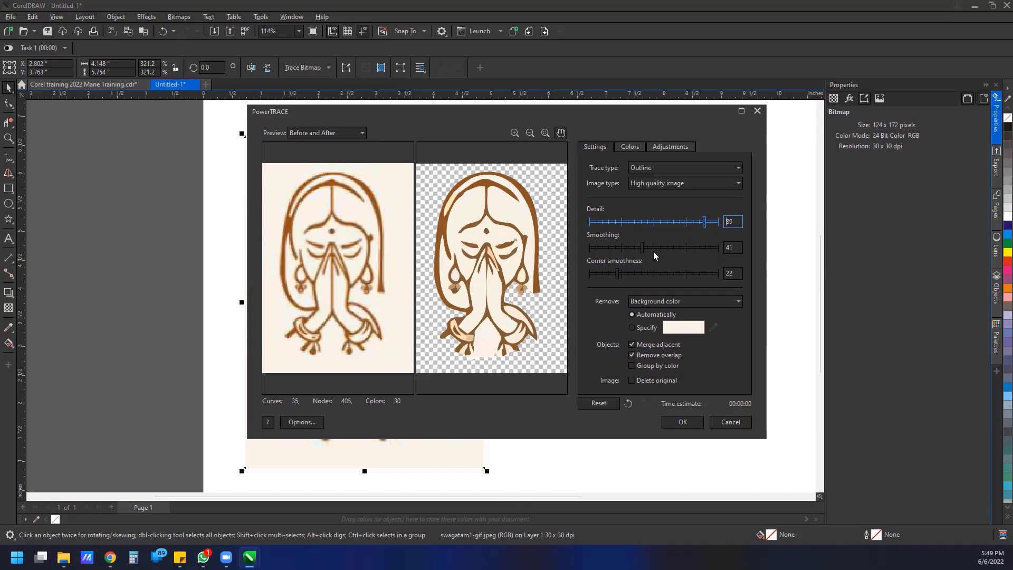
{"action": "left_click_drag", "start_coordinate": [643, 255], "coordinate": [635, 280]}
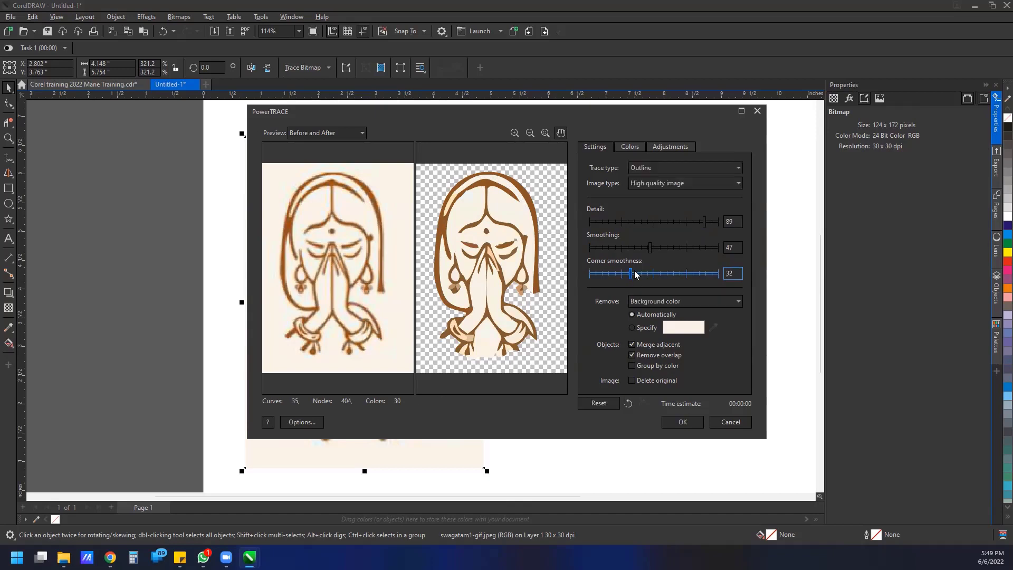
{"action": "left_click", "coordinate": [683, 422]}
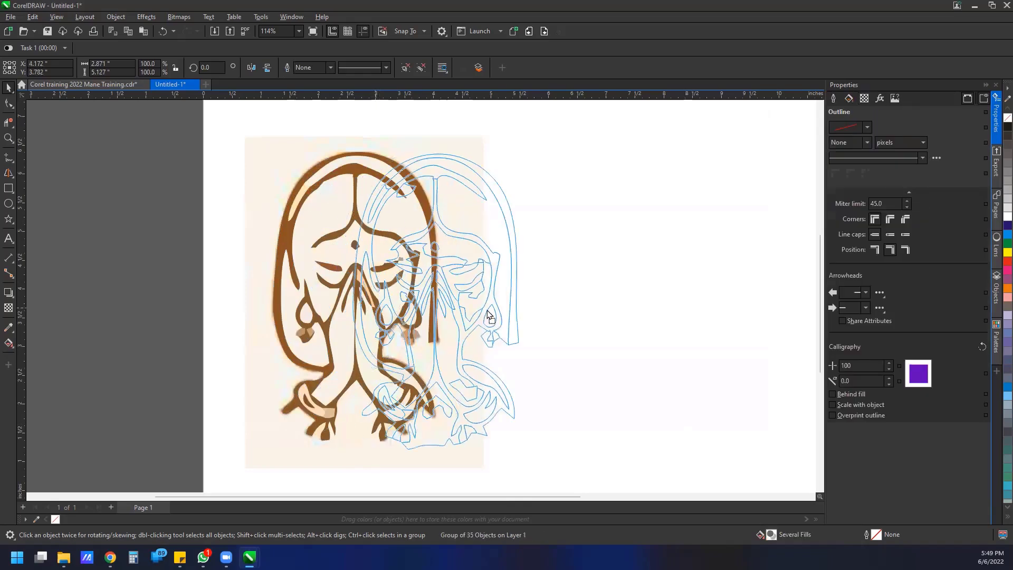
Step: Move the traced group to the right of the original picture and compare its shapes and edges with the bitmap
{"action": "left_click_drag", "start_coordinate": [488, 316], "coordinate": [671, 313]}
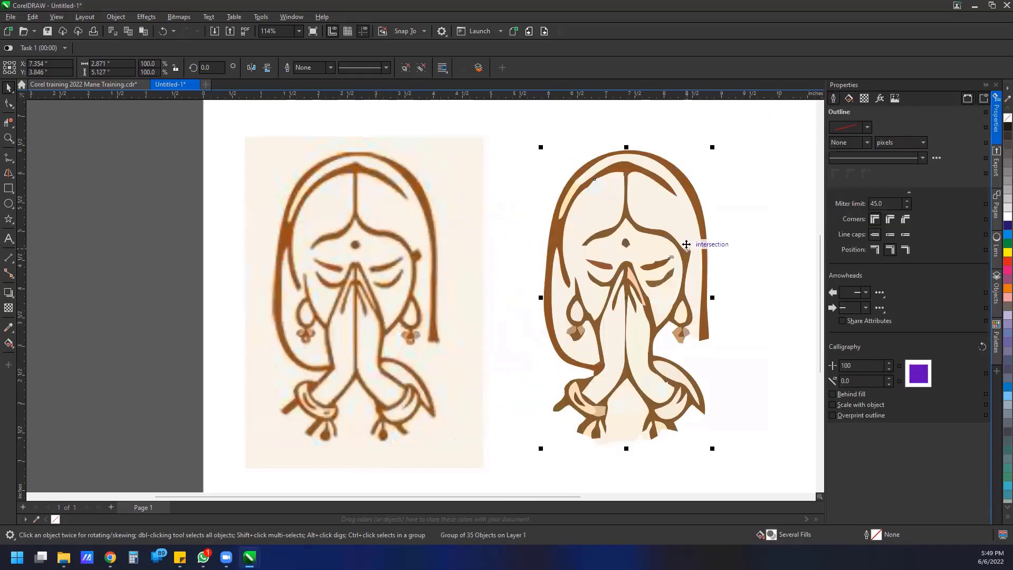
{"action": "scroll", "coordinate": [626, 274], "scroll_direction": "up", "scroll_amount": 2}
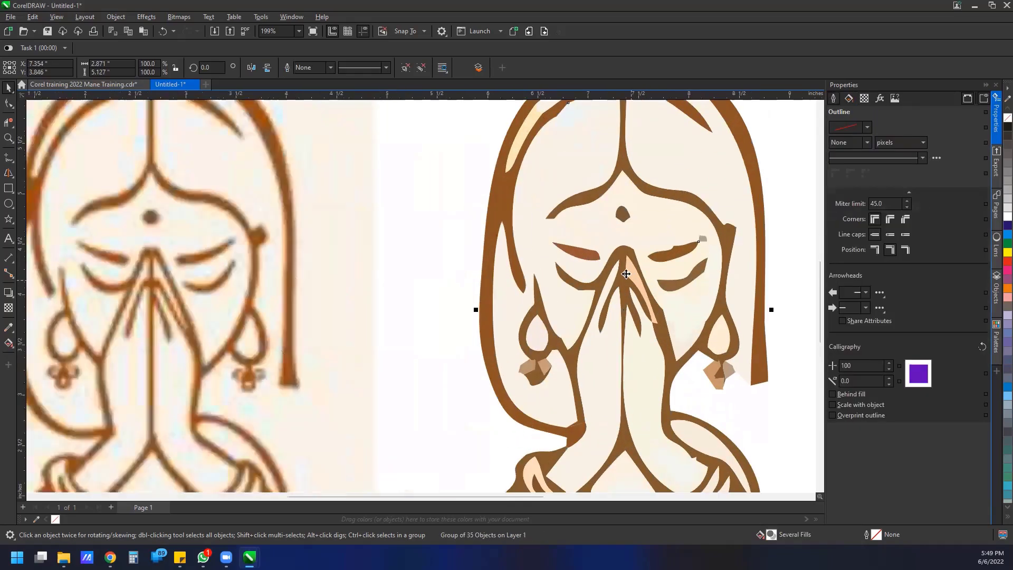
{"action": "scroll", "coordinate": [626, 274], "scroll_direction": "up", "scroll_amount": 3}
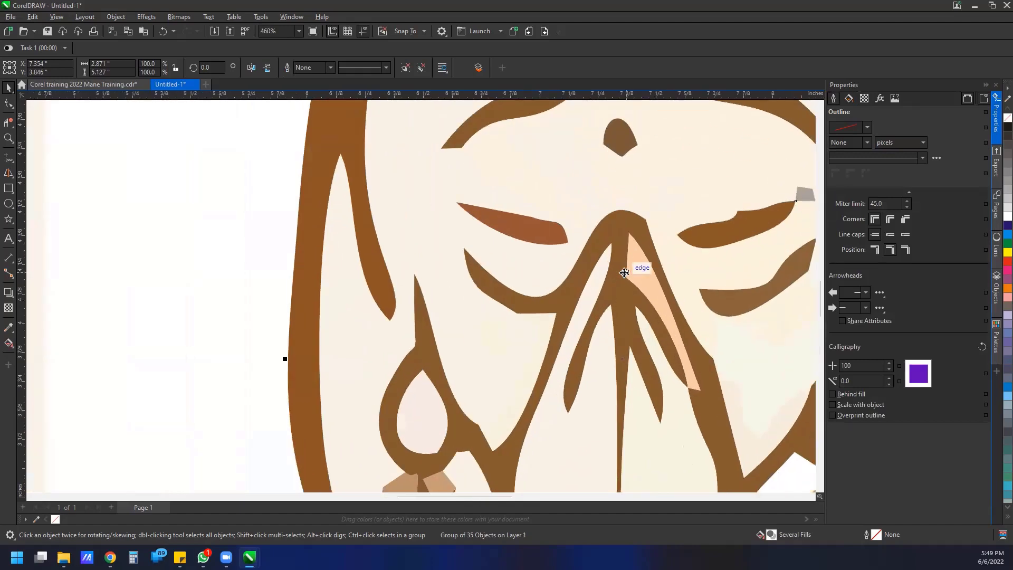
{"action": "scroll", "coordinate": [624, 269], "scroll_direction": "down", "scroll_amount": 6}
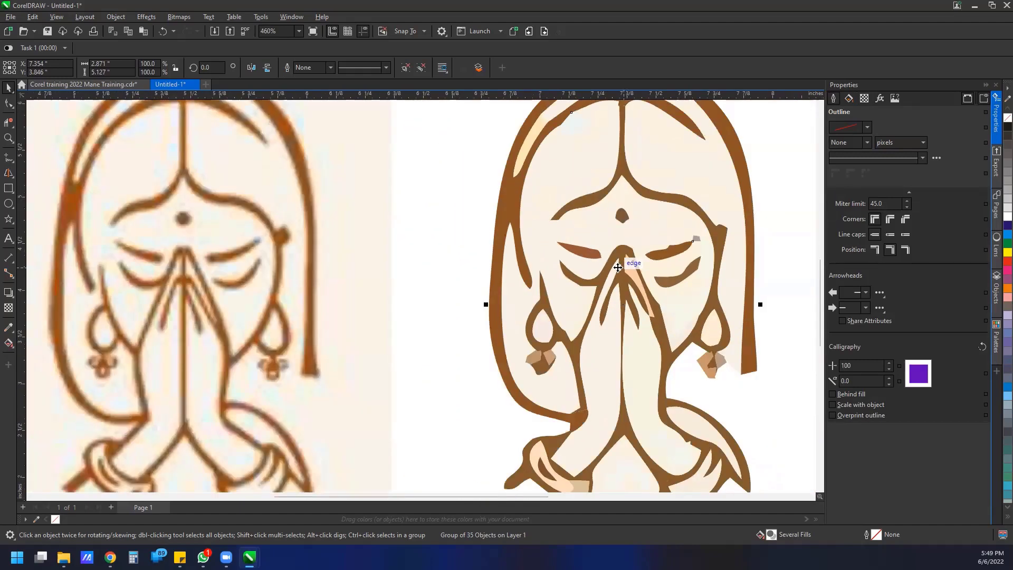
{"action": "left_click", "coordinate": [705, 246]}
{"action": "left_click", "coordinate": [637, 261]}
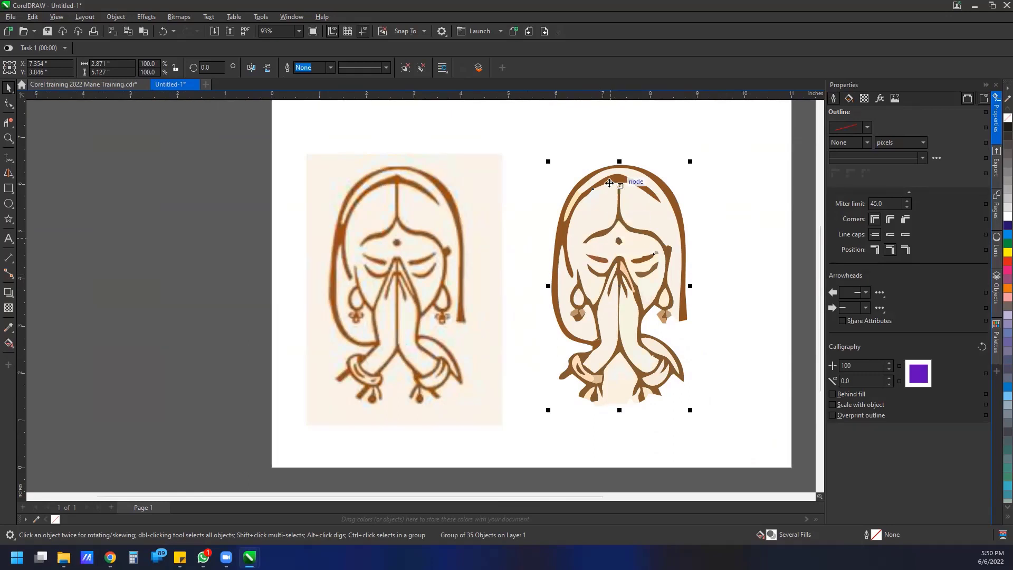
Step: Ungroup the traced drawing and enlarge the dot on the forehead to about 0.23 by 0.25 inches
{"action": "right_click", "coordinate": [624, 225]}
{"action": "left_click", "coordinate": [658, 266]}
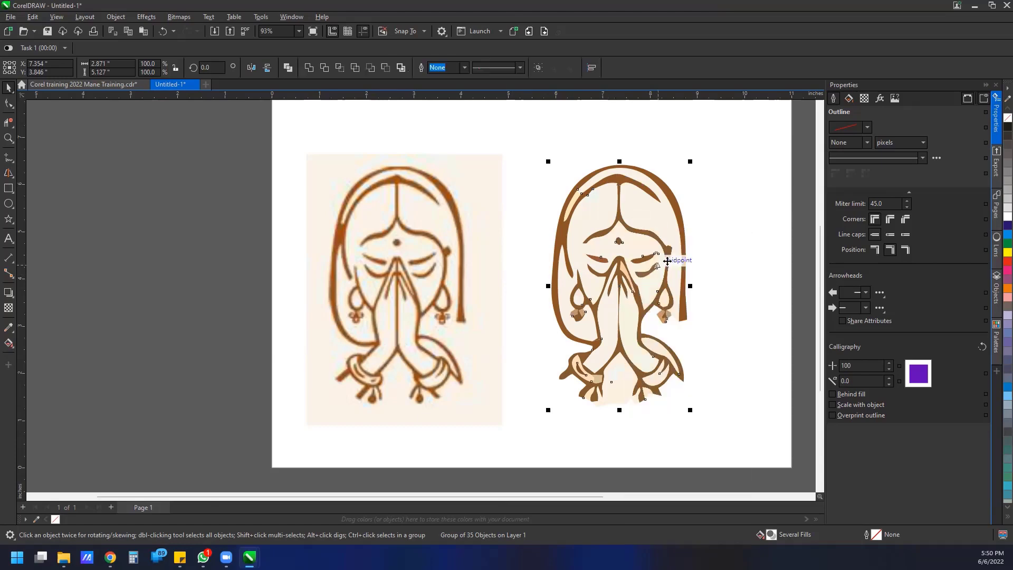
{"action": "key", "text": "Escape"}
{"action": "scroll", "coordinate": [625, 247], "scroll_direction": "up", "scroll_amount": 3}
{"action": "left_click", "coordinate": [608, 247]}
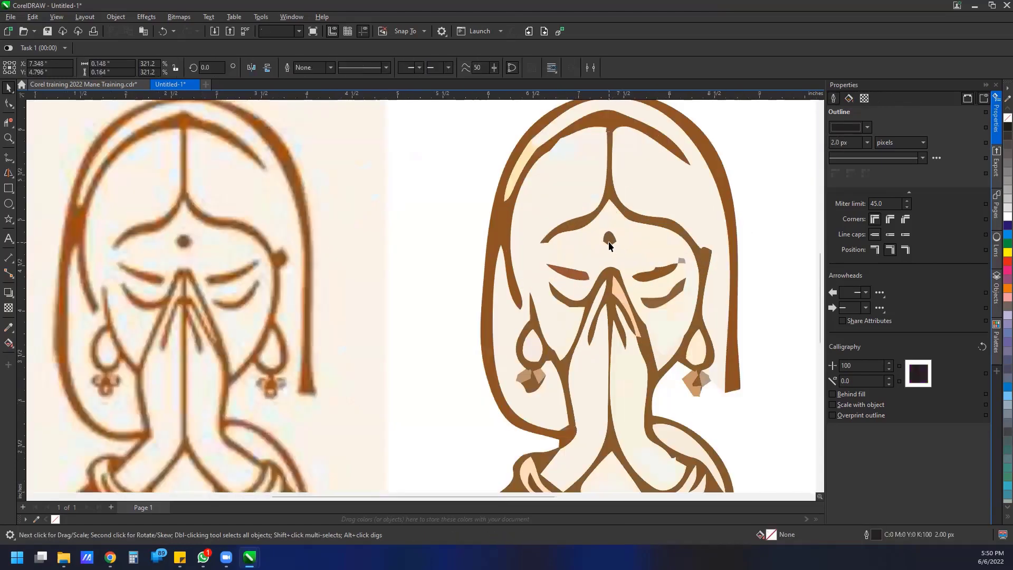
{"action": "scroll", "coordinate": [619, 252], "scroll_direction": "up", "scroll_amount": 3}
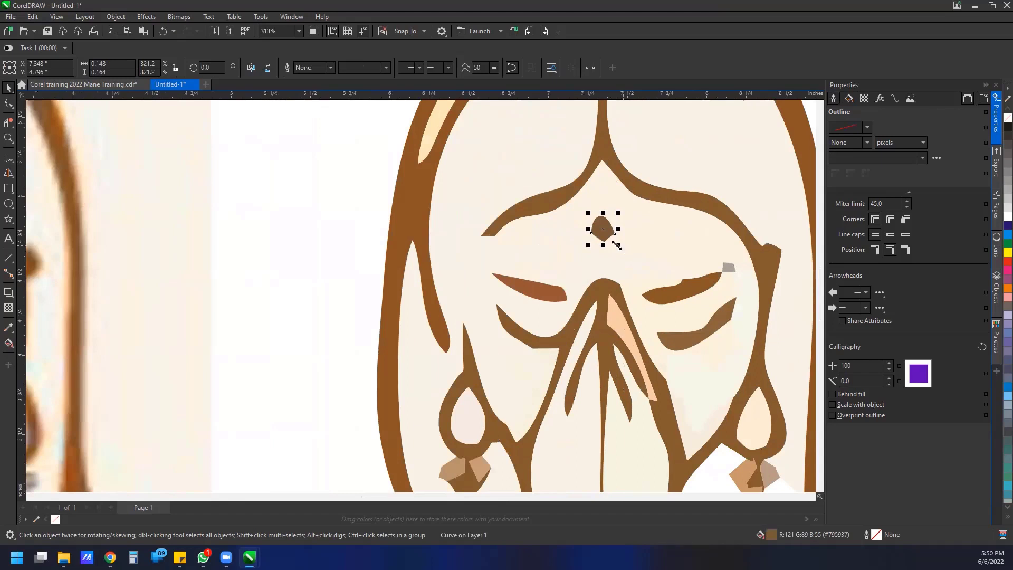
{"action": "left_click_drag", "start_coordinate": [619, 252], "coordinate": [633, 264]}
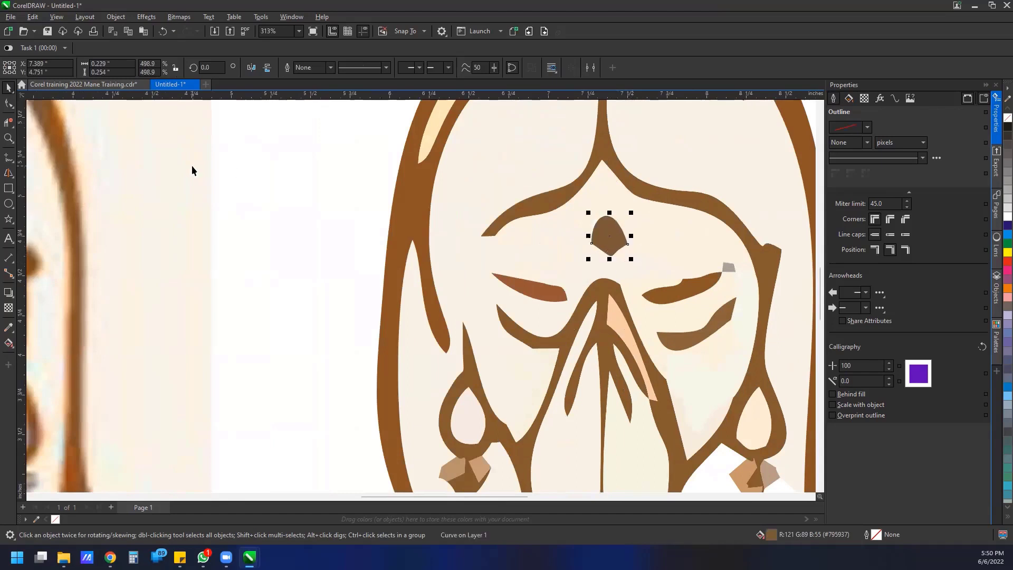
Step: Add a node at the top of the forehead dot's curve and fill the dot with red
{"action": "left_click", "coordinate": [8, 104]}
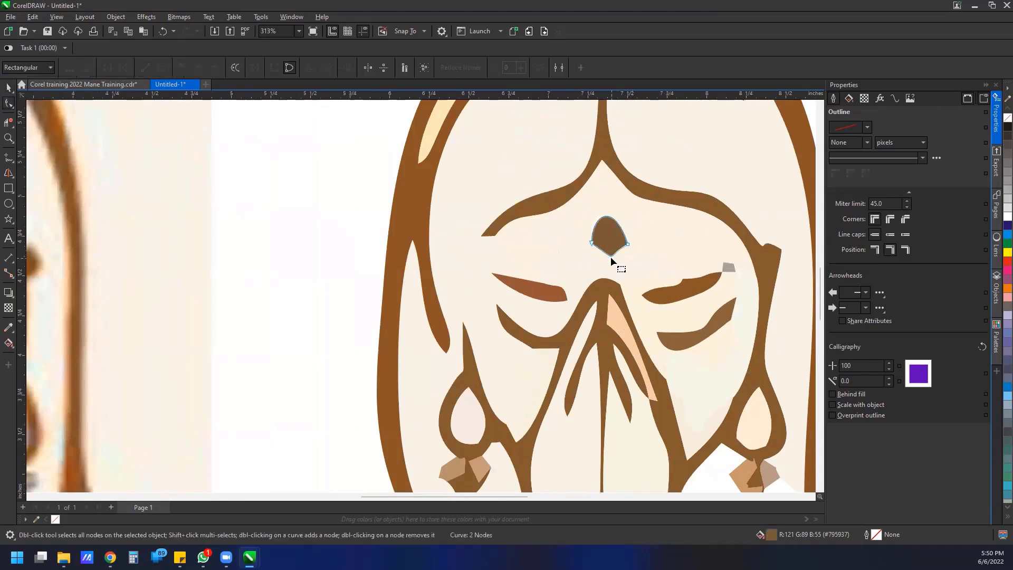
{"action": "double_click", "coordinate": [606, 218]}
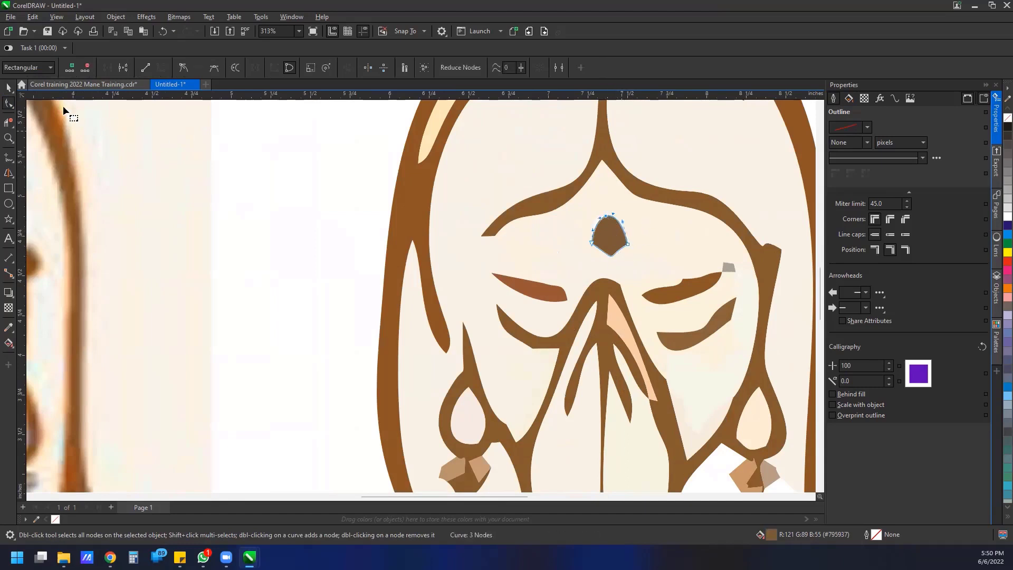
{"action": "key", "text": "space"}
{"action": "left_click", "coordinate": [1008, 261]}
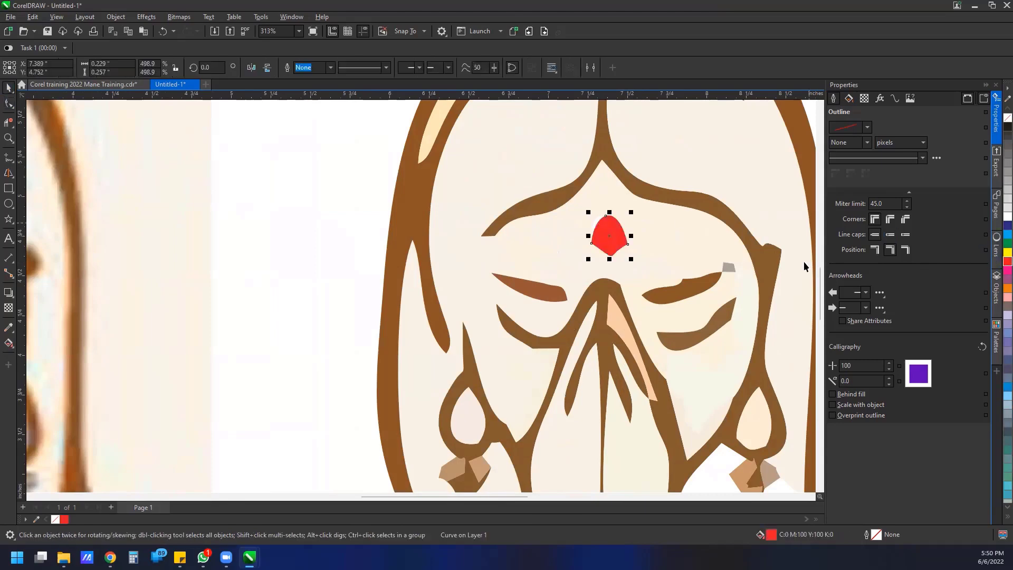
Step: Lengthen the lower right end of the brown veil outline by moving its two end nodes straight down with the Shape tool
{"action": "scroll", "coordinate": [467, 306], "scroll_direction": "down", "scroll_amount": 3}
{"action": "scroll", "coordinate": [537, 347], "scroll_direction": "up", "scroll_amount": 1}
{"action": "scroll", "coordinate": [537, 347], "scroll_direction": "down", "scroll_amount": 1}
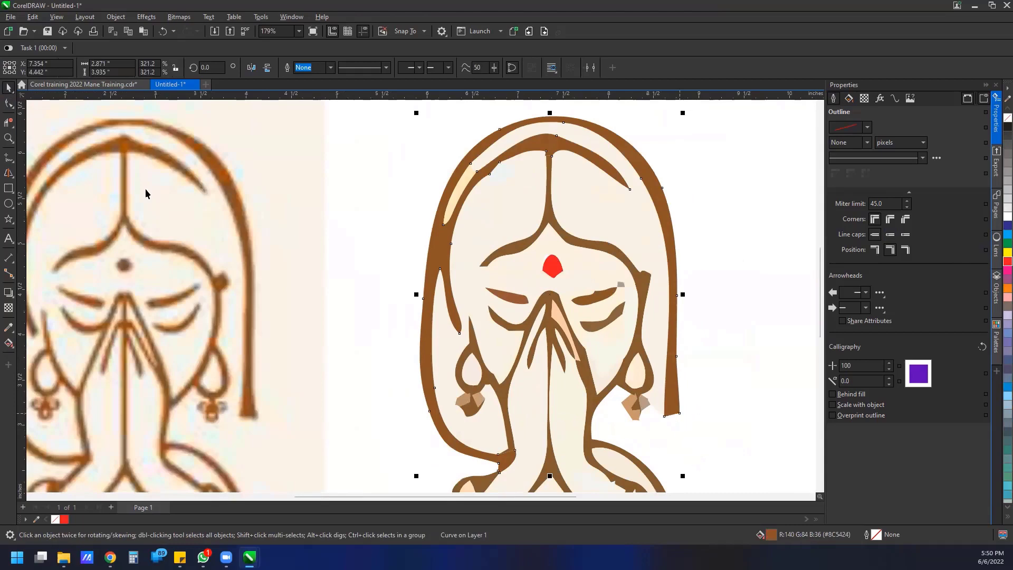
{"action": "left_click", "coordinate": [9, 104]}
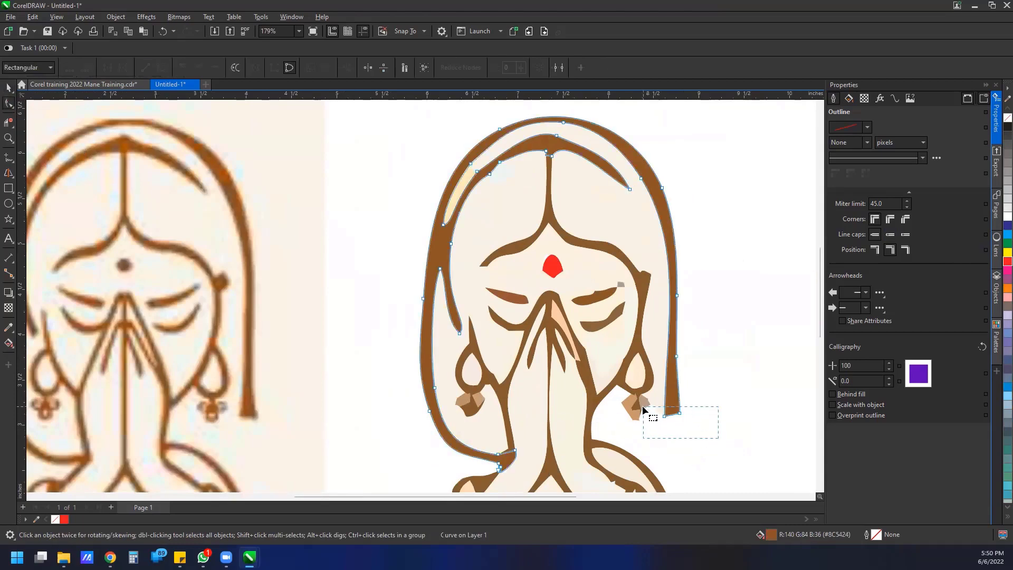
{"action": "left_click", "coordinate": [674, 417]}
{"action": "left_click_drag", "start_coordinate": [673, 417], "coordinate": [674, 467]}
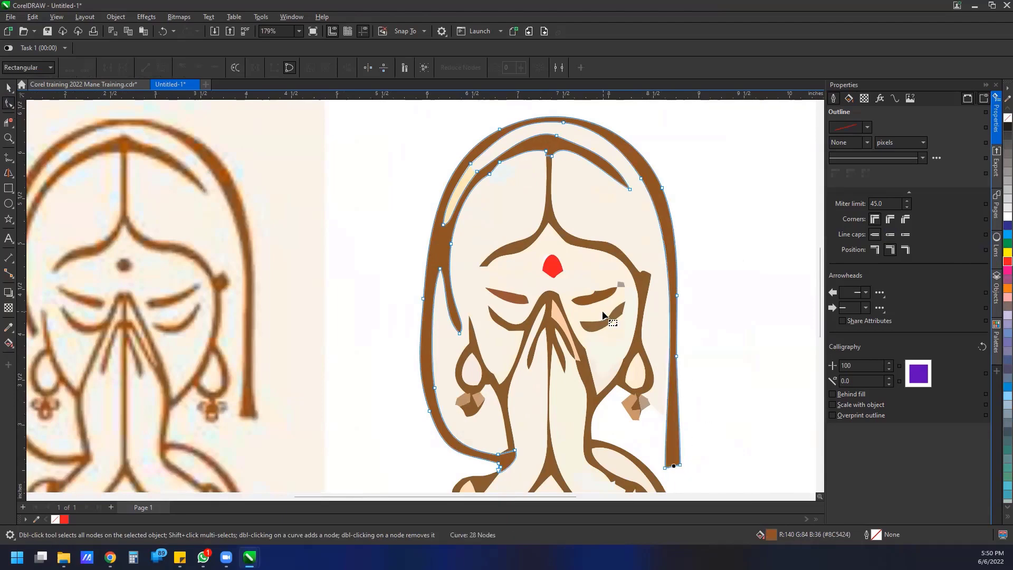
{"action": "scroll", "coordinate": [625, 320], "scroll_direction": "down", "scroll_amount": 1}
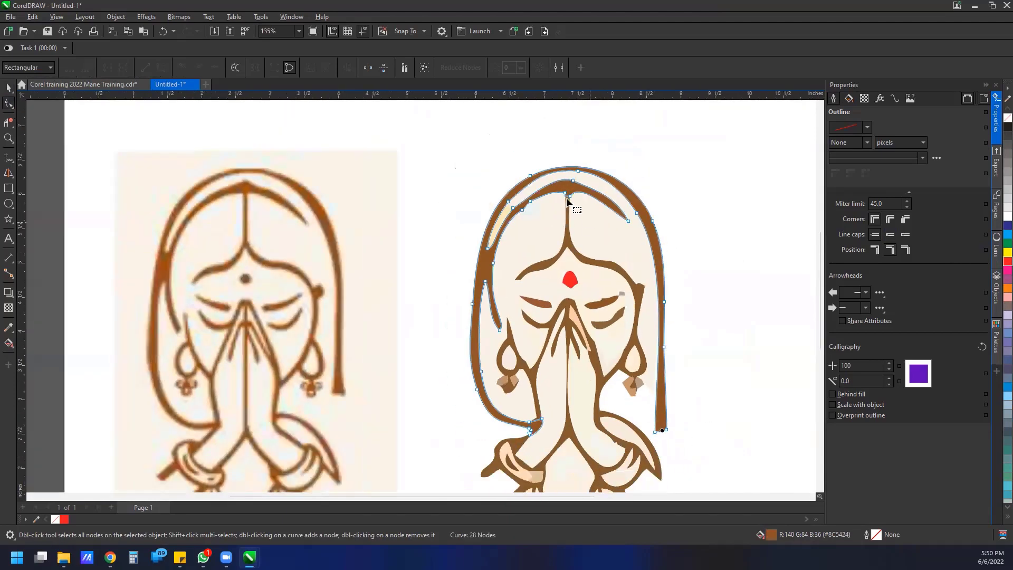
{"action": "left_click", "coordinate": [8, 88]}
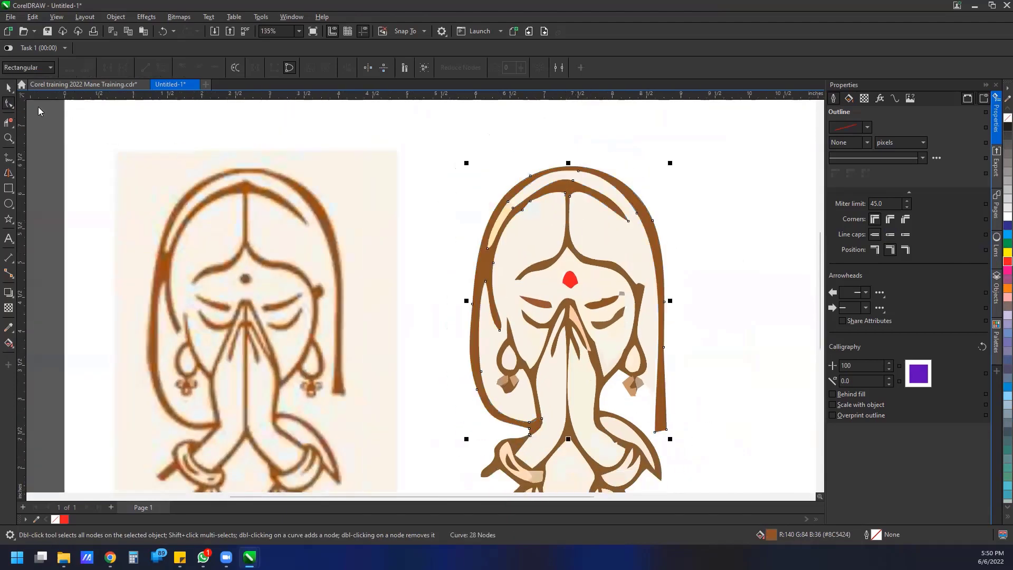
{"action": "left_click", "coordinate": [712, 231]}
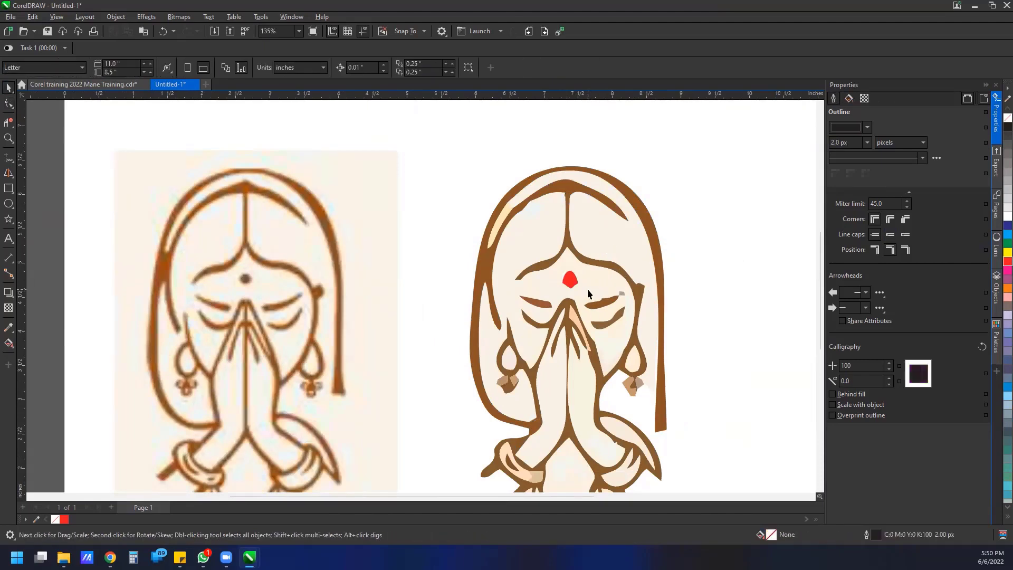
Step: Fill the cream hair and veil area on the traced figure's right side with orange, and move the red dot off to the figure's right
{"action": "left_click", "coordinate": [591, 239]}
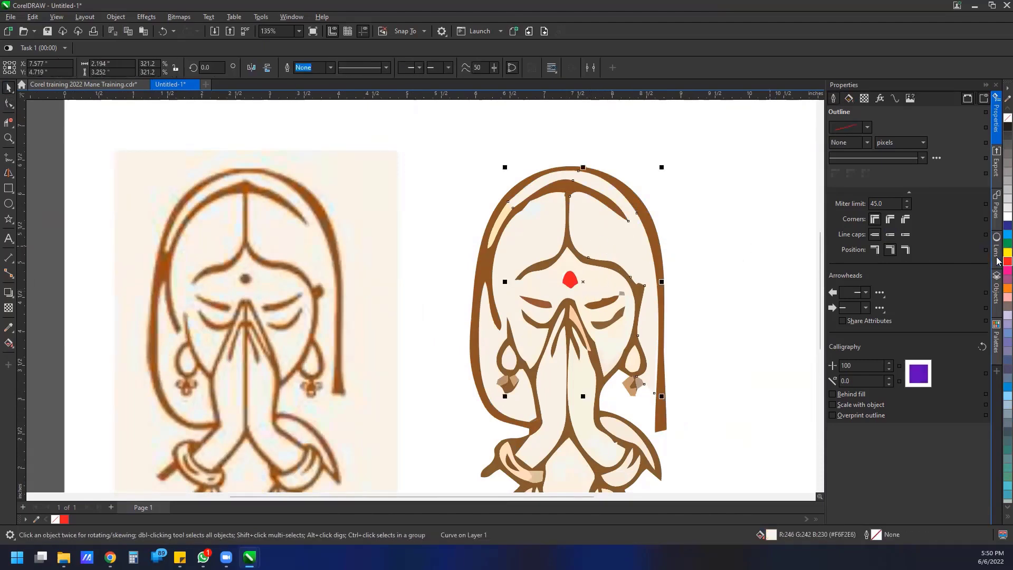
{"action": "left_click", "coordinate": [1006, 287]}
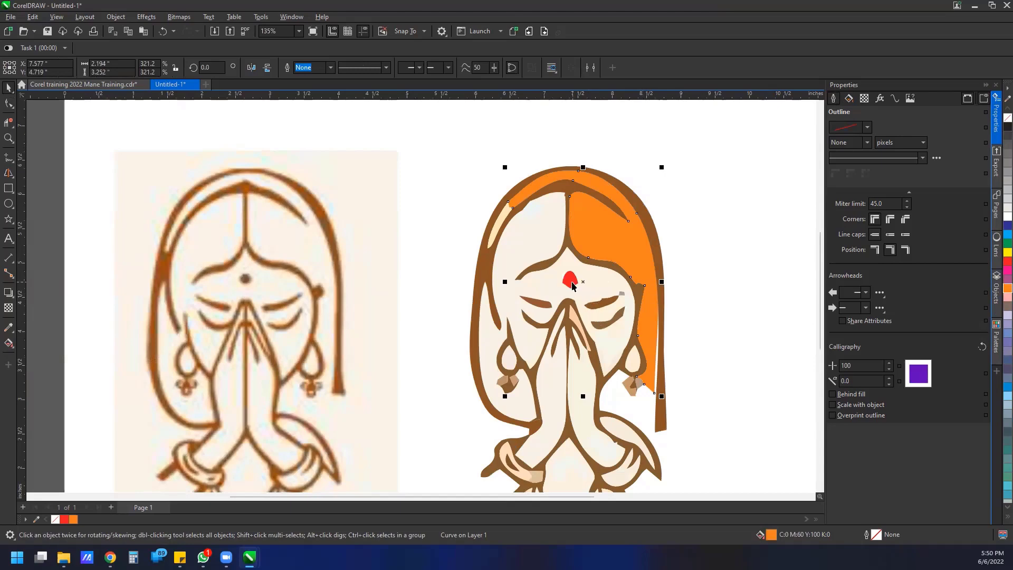
{"action": "left_click_drag", "start_coordinate": [571, 281], "coordinate": [781, 250]}
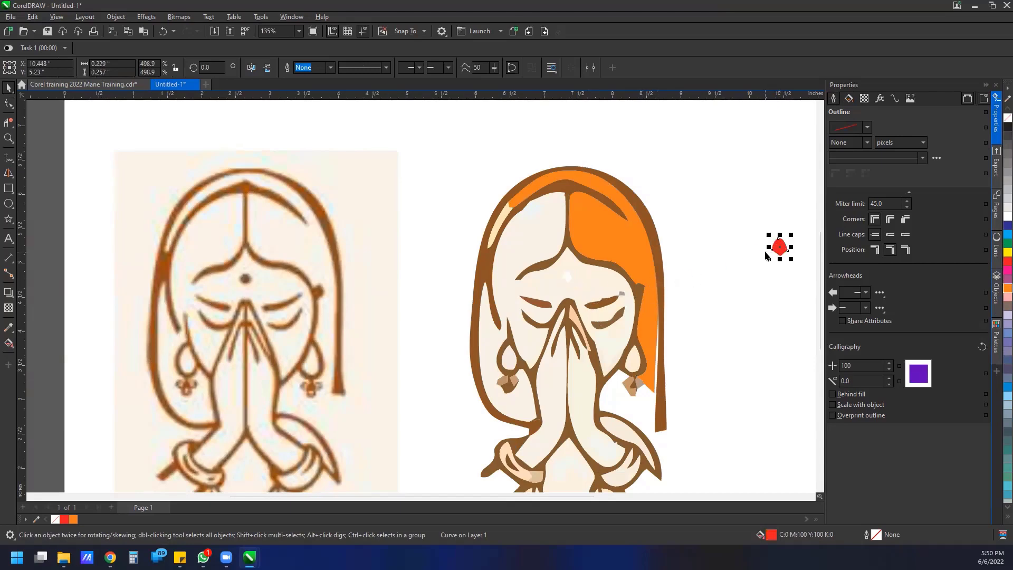
Step: Fill the inside of the traced figure's left earring with yellow and the inside of the right earring with green
{"action": "scroll", "coordinate": [507, 360], "scroll_direction": "up", "scroll_amount": 1}
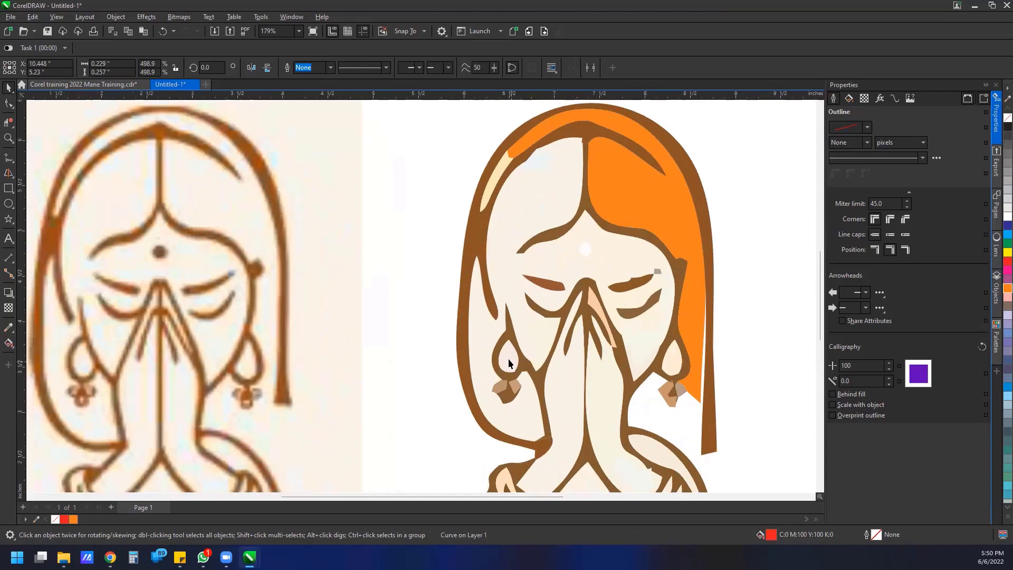
{"action": "left_click", "coordinate": [506, 358]}
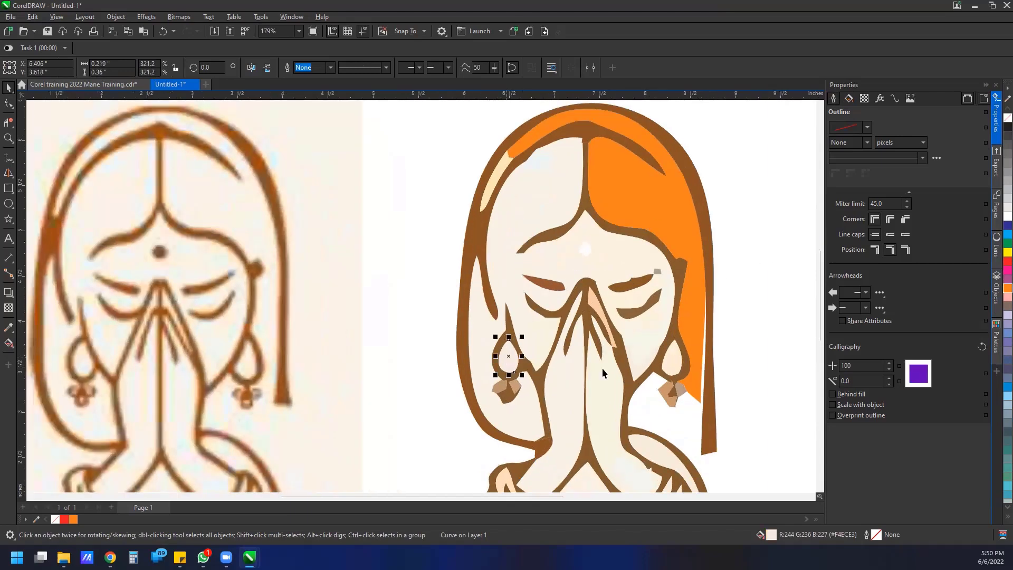
{"action": "left_click", "coordinate": [1008, 252]}
{"action": "left_click", "coordinate": [672, 357]}
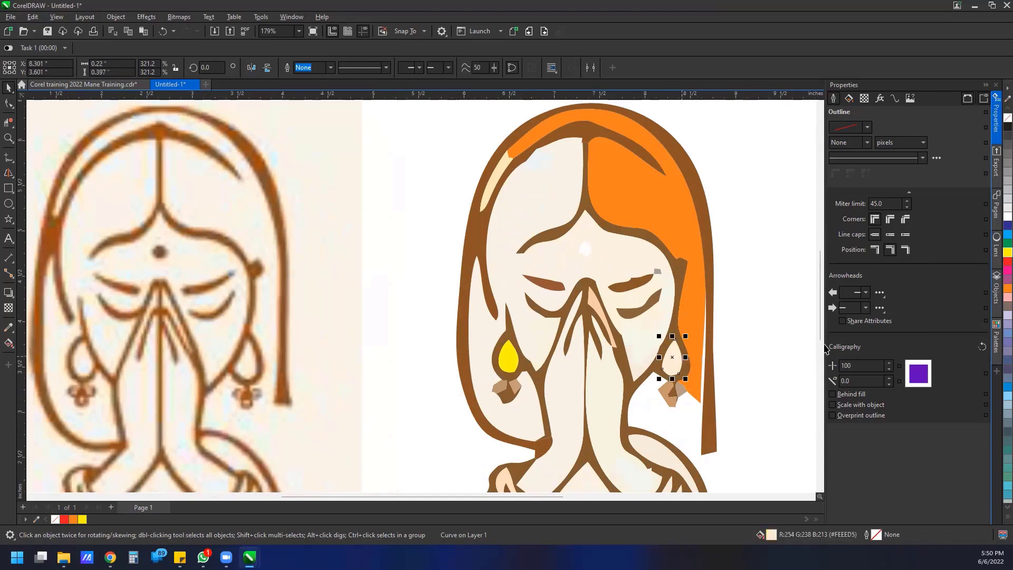
{"action": "left_click", "coordinate": [1006, 243]}
Step: Switch to the Corel training 2022 Mane Training document and go to the Color Style and Harmony page
{"action": "scroll", "coordinate": [616, 338], "scroll_direction": "down", "scroll_amount": 2}
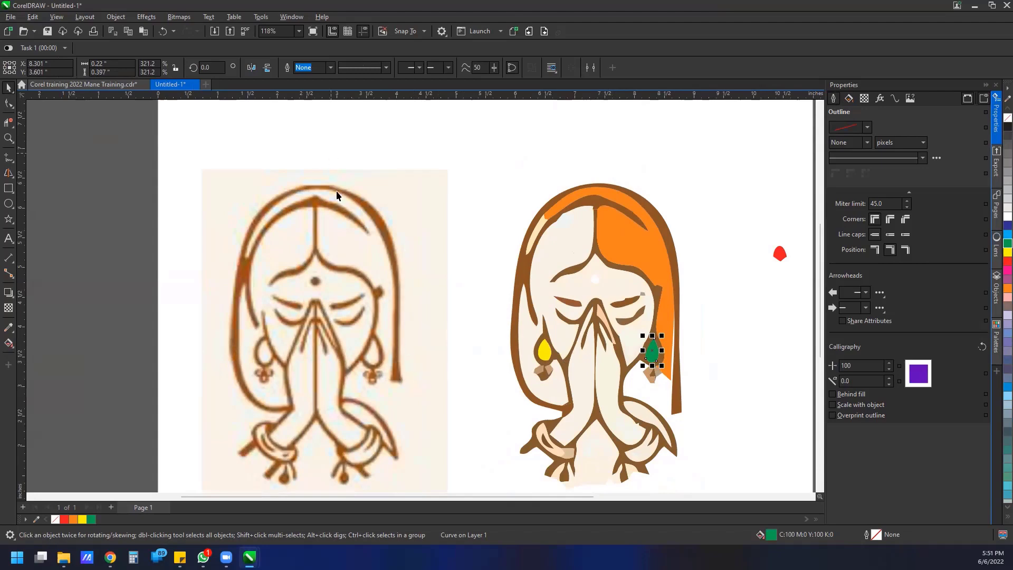
{"action": "scroll", "coordinate": [335, 199], "scroll_direction": "down", "scroll_amount": 1}
{"action": "left_click", "coordinate": [106, 85]}
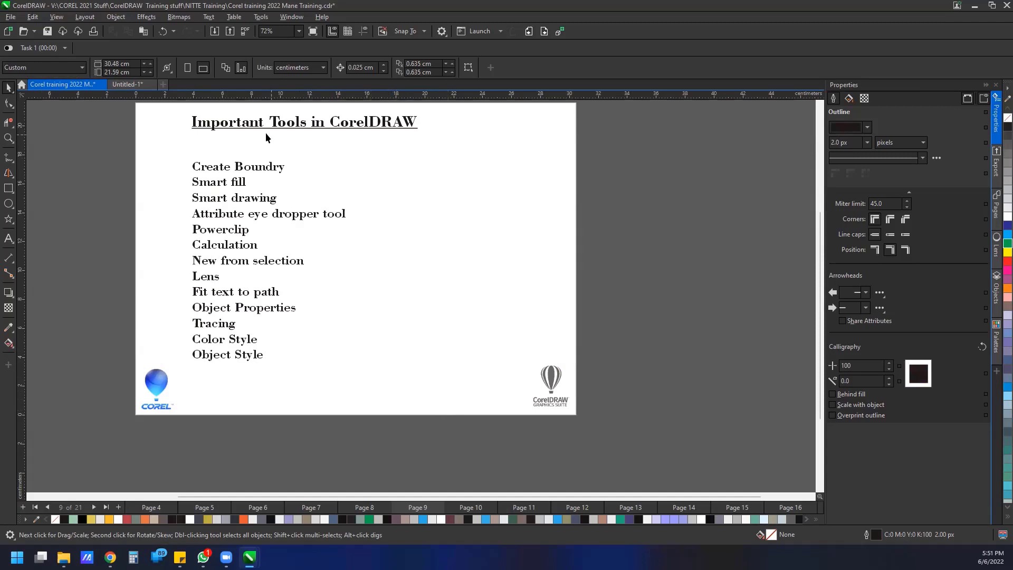
{"action": "left_click", "coordinate": [543, 33]}
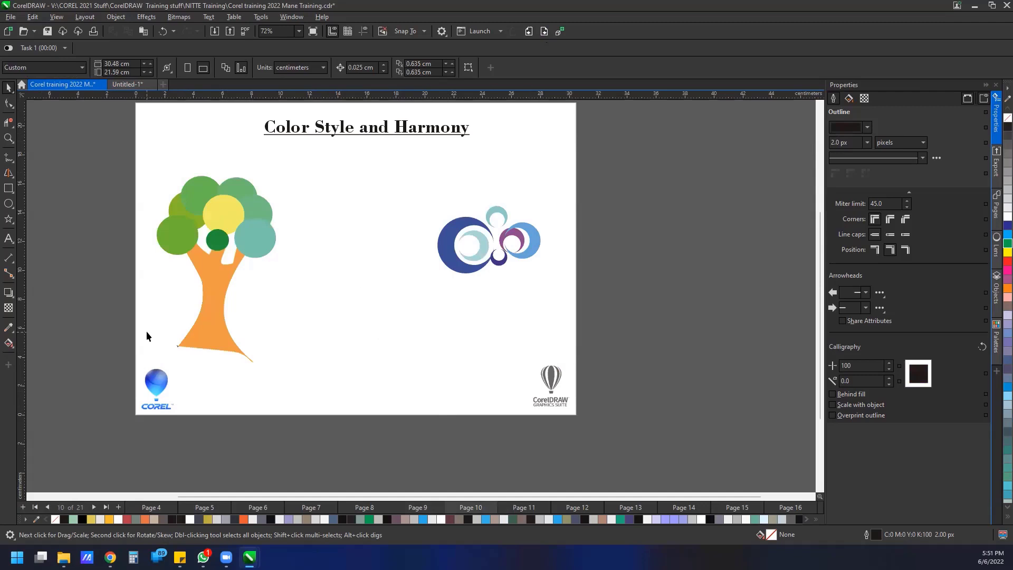
Step: Move the six-piece interlocking circle design up to the page's upper right corner, slightly past the right edge
{"action": "scroll", "coordinate": [194, 274], "scroll_direction": "up", "scroll_amount": 1}
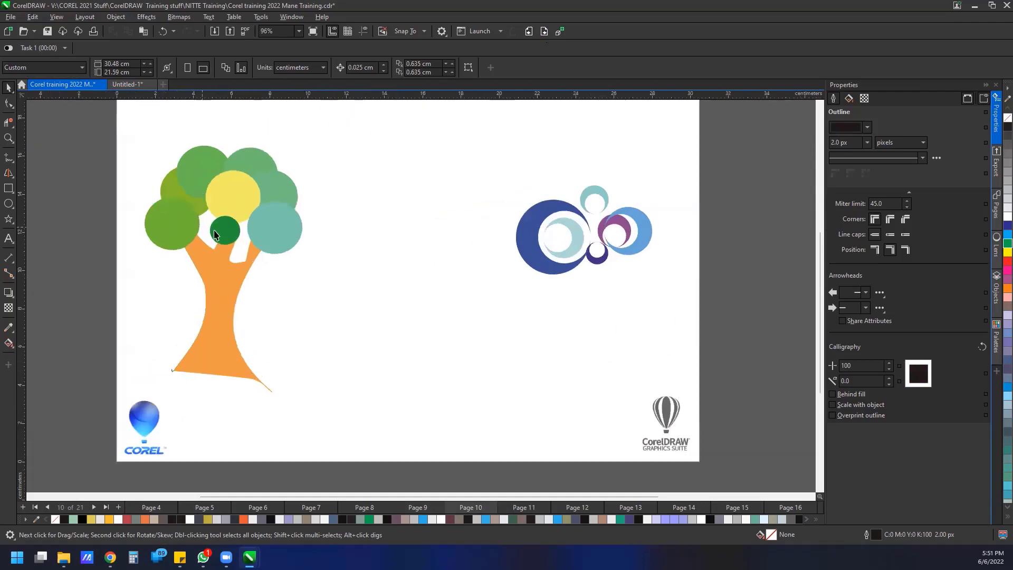
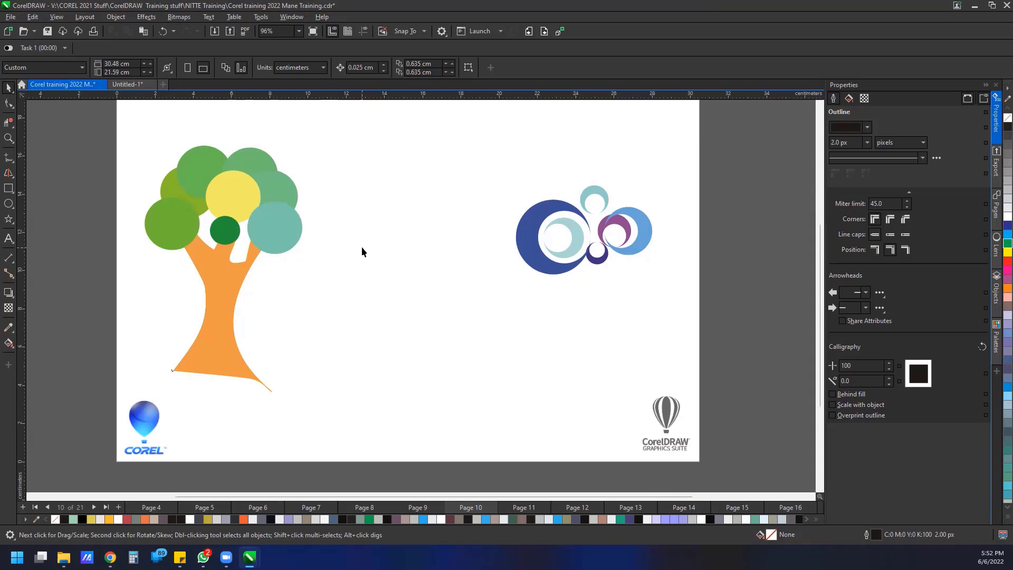
{"action": "scroll", "coordinate": [362, 246], "scroll_direction": "down", "scroll_amount": 2}
{"action": "left_click_drag", "start_coordinate": [420, 189], "coordinate": [601, 311]}
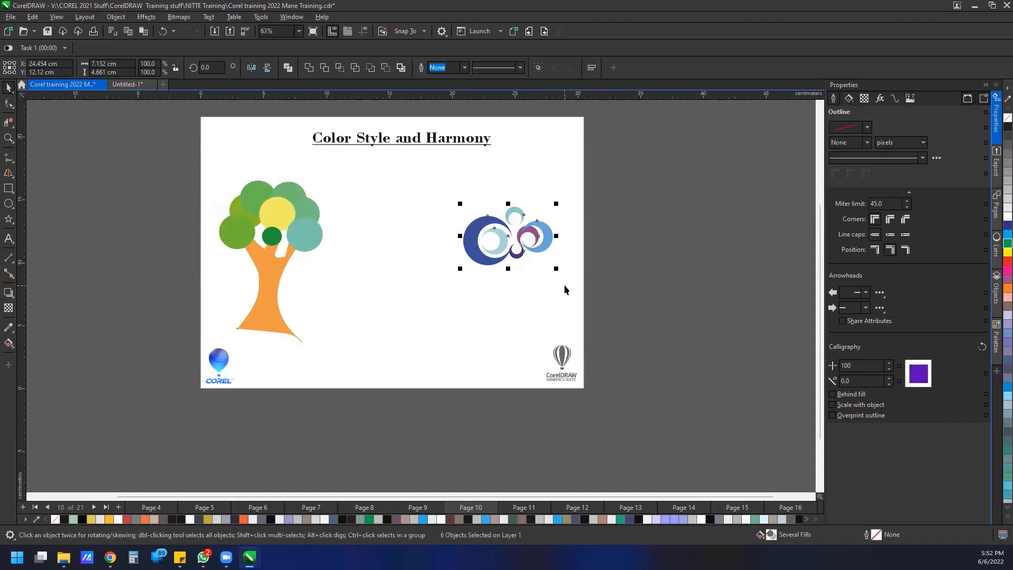
{"action": "scroll", "coordinate": [584, 243], "scroll_direction": "up", "scroll_amount": 2}
{"action": "scroll", "coordinate": [582, 243], "scroll_direction": "up", "scroll_amount": 1}
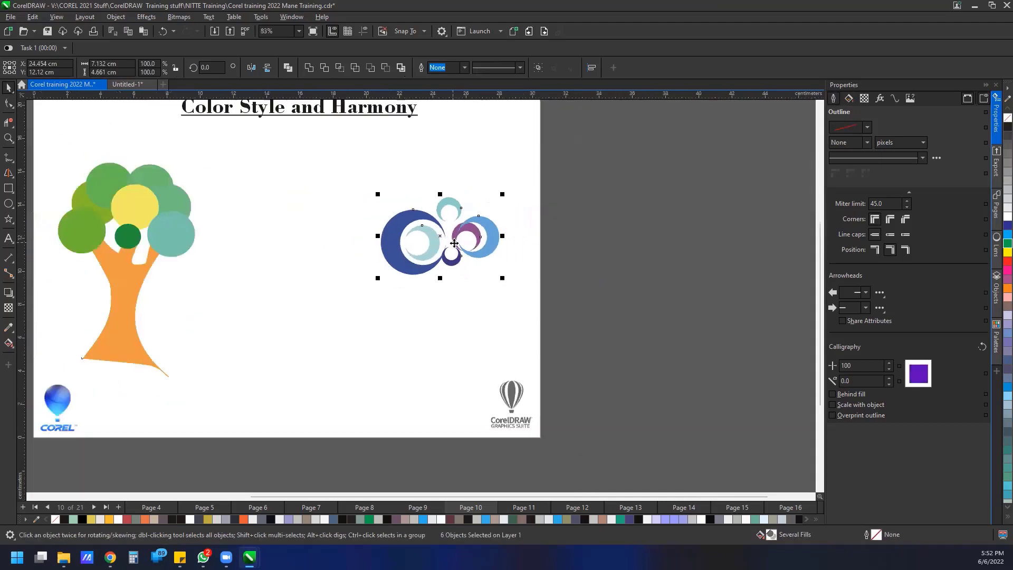
{"action": "scroll", "coordinate": [457, 238], "scroll_direction": "down", "scroll_amount": 2}
{"action": "left_click_drag", "start_coordinate": [429, 228], "coordinate": [470, 171]}
Step: Select all objects of the tree, including the trunk, and show the Color Styles docker
{"action": "left_click_drag", "start_coordinate": [146, 173], "coordinate": [273, 311]}
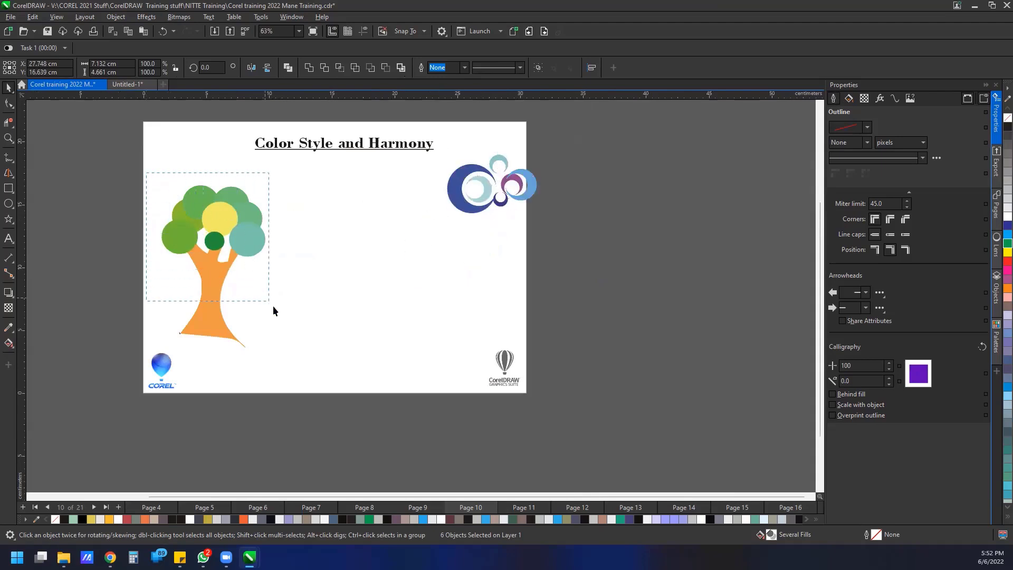
{"action": "left_click_drag", "start_coordinate": [309, 358], "coordinate": [309, 359]}
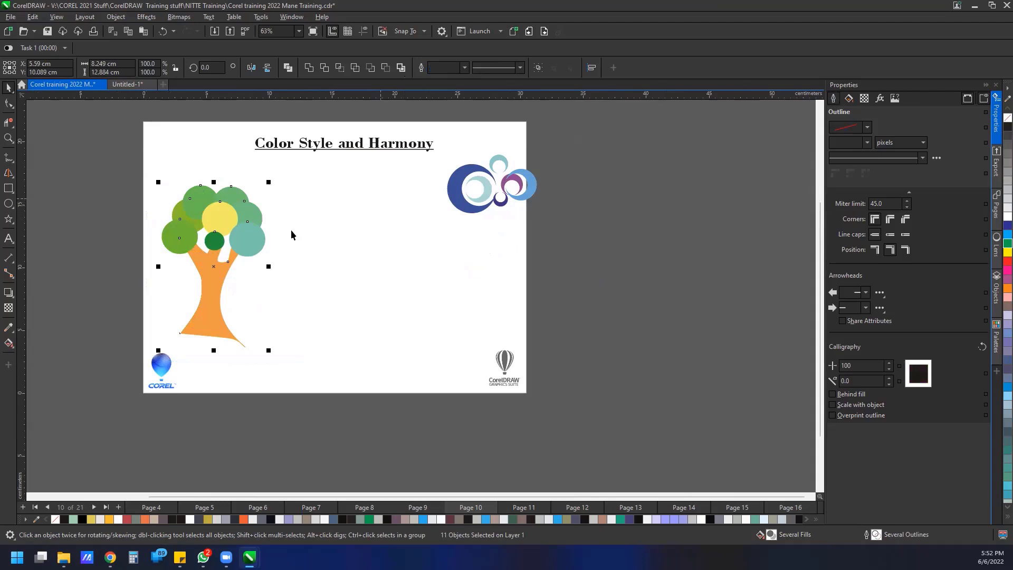
{"action": "left_click", "coordinate": [210, 292]}
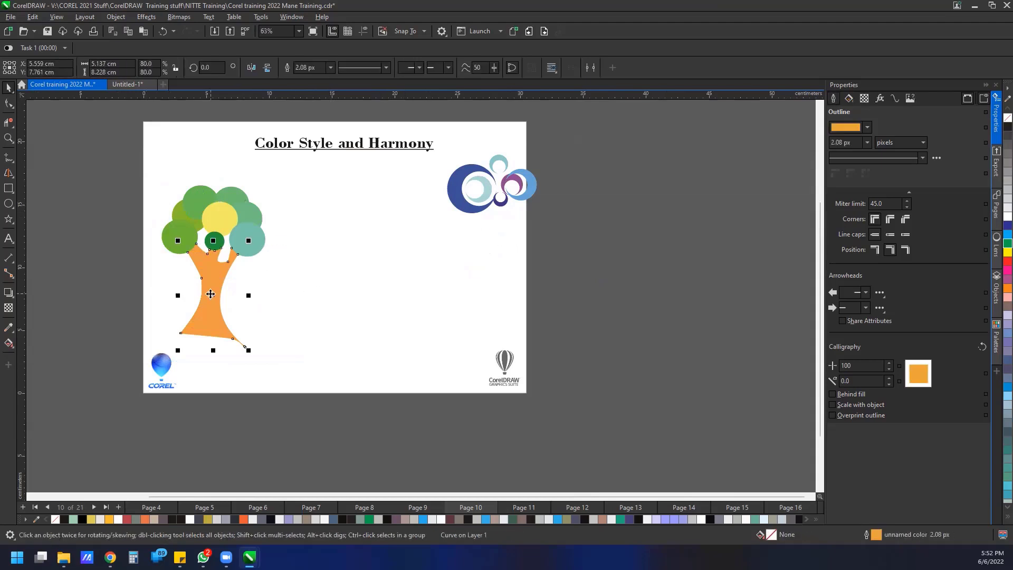
{"action": "left_click_drag", "start_coordinate": [144, 165], "coordinate": [305, 352]}
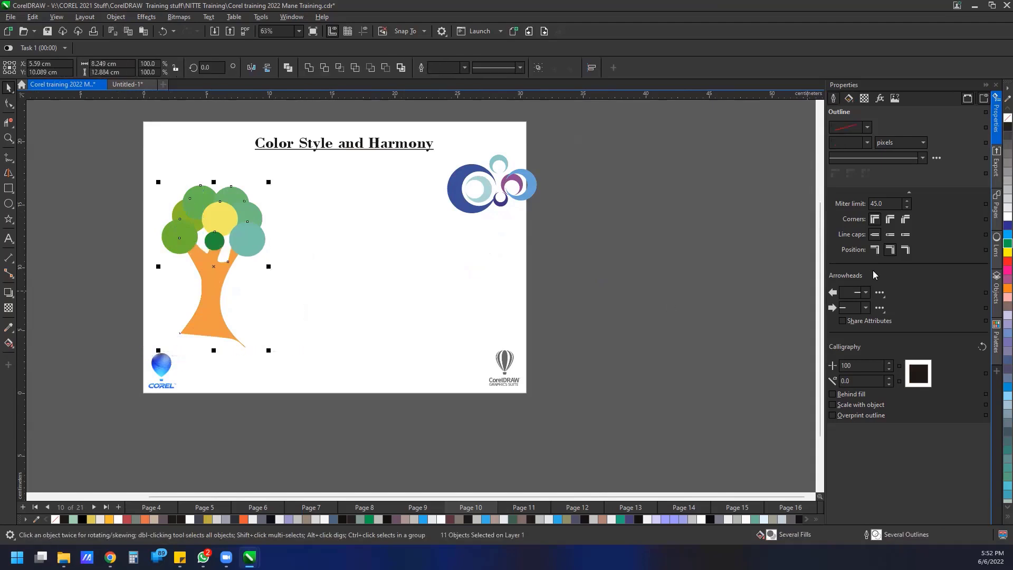
{"action": "left_click", "coordinate": [997, 372]}
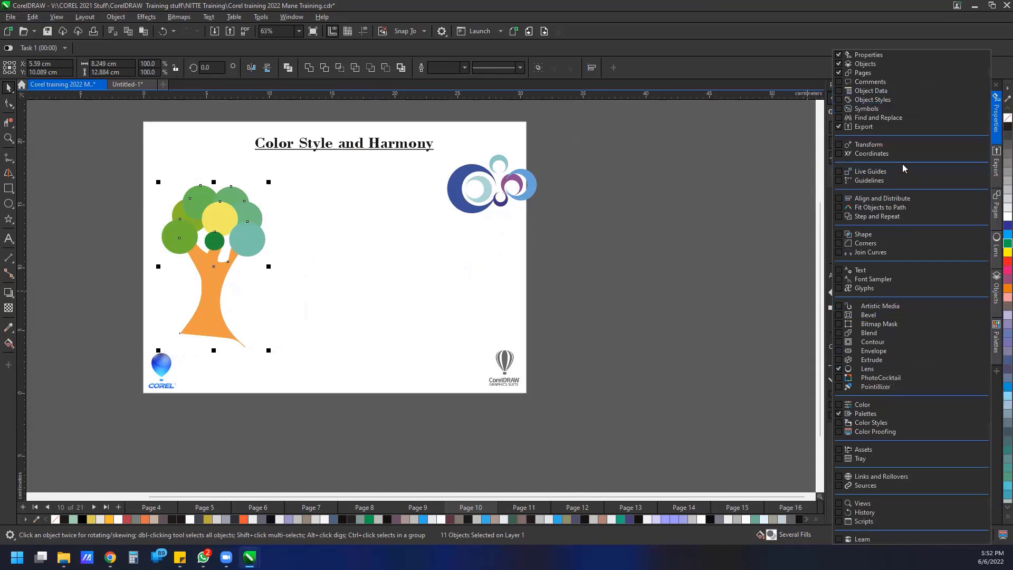
{"action": "left_click", "coordinate": [299, 18]}
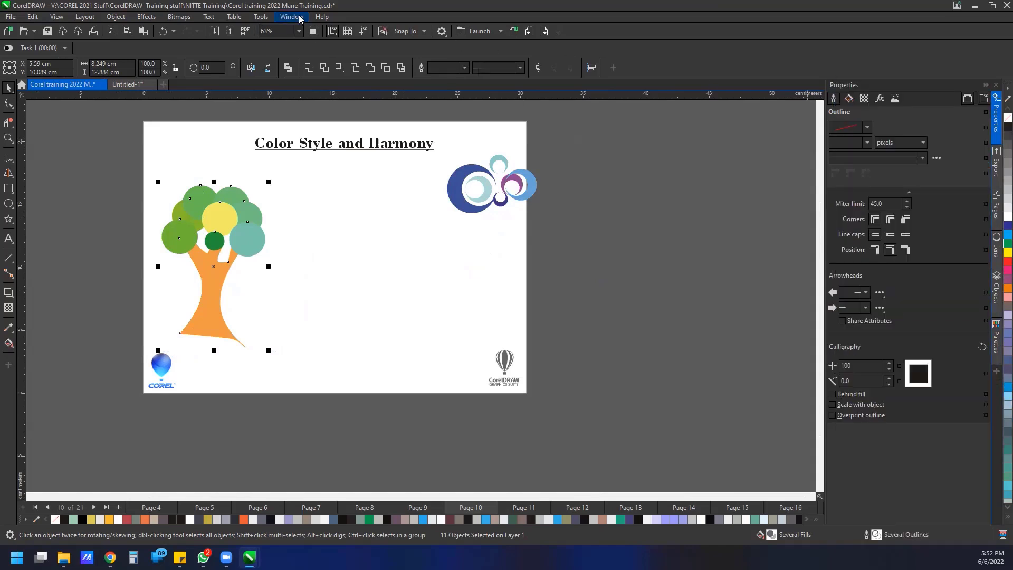
{"action": "left_click", "coordinate": [299, 17]}
{"action": "mouse_move", "coordinate": [330, 157]}
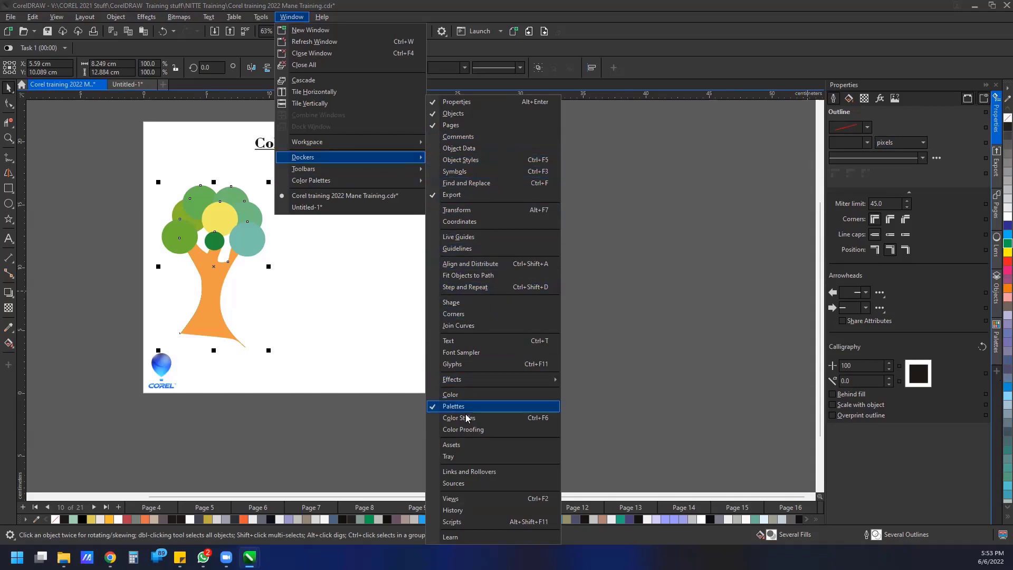
{"action": "left_click", "coordinate": [510, 418]}
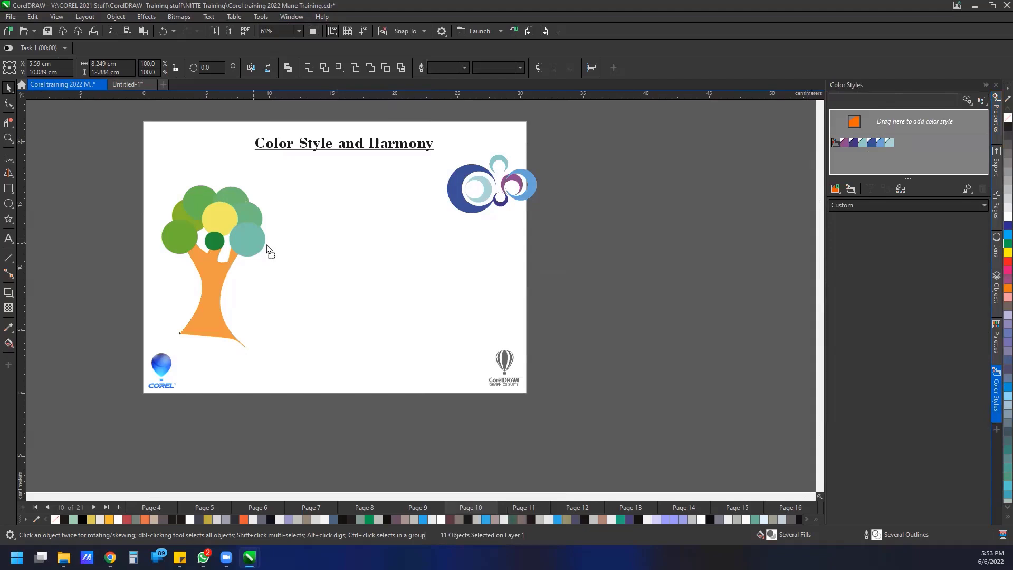
Step: Create color styles from the tree's fills and outlines, grouped into 2 harmonies
{"action": "left_click_drag", "start_coordinate": [267, 252], "coordinate": [853, 161]}
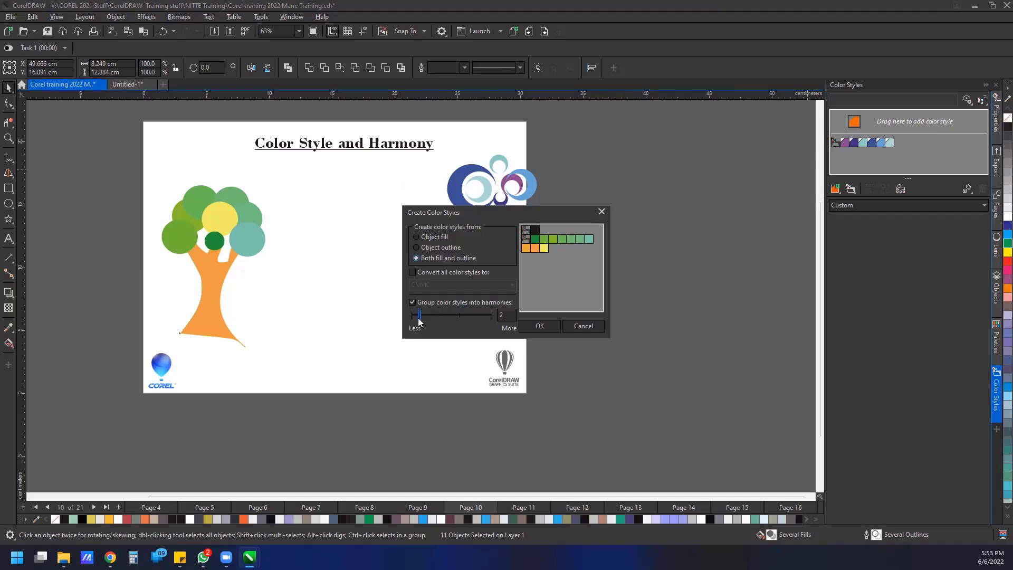
{"action": "left_click_drag", "start_coordinate": [419, 316], "coordinate": [411, 316]}
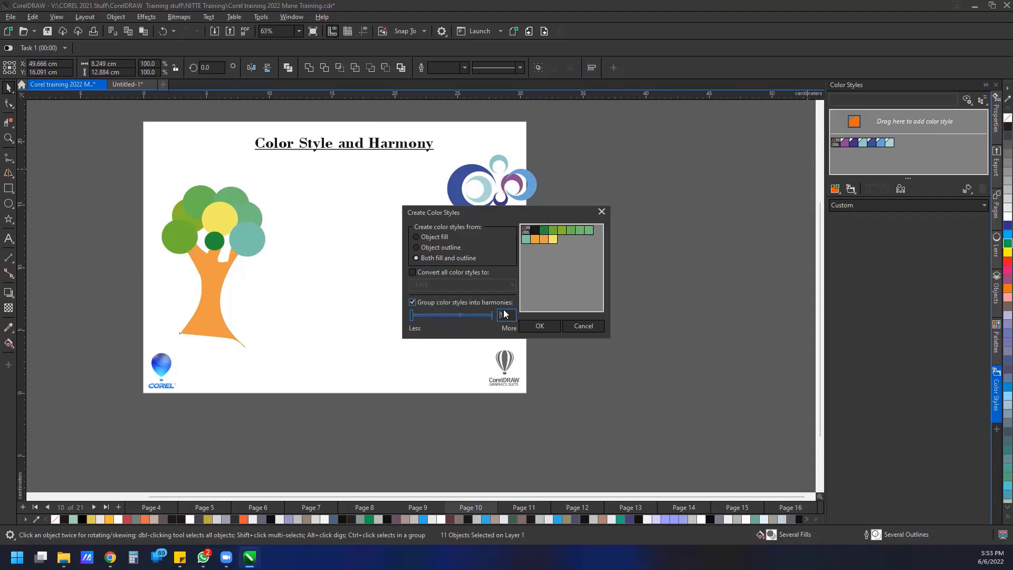
{"action": "type", "text": "2"}
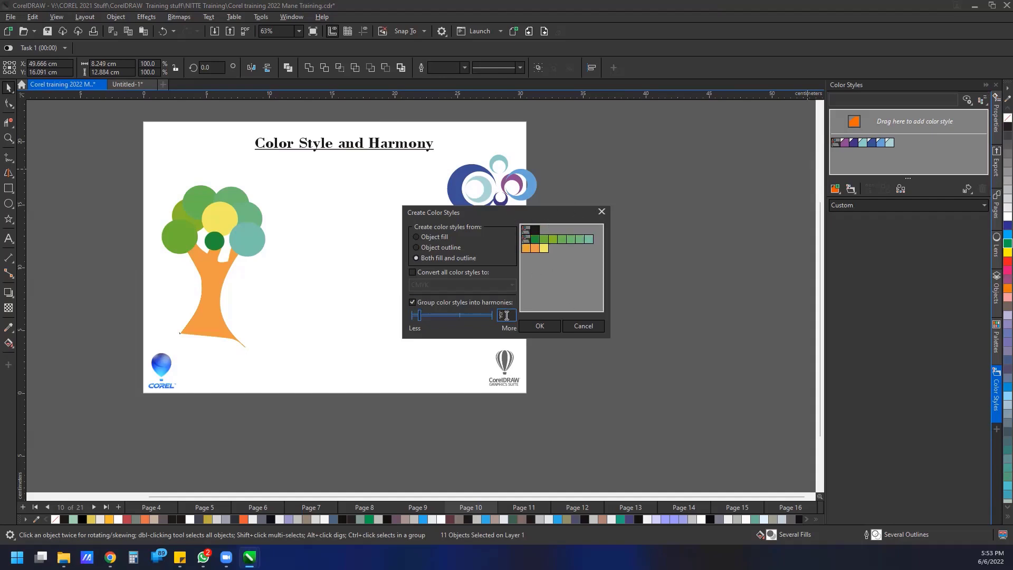
{"action": "left_click", "coordinate": [539, 326]}
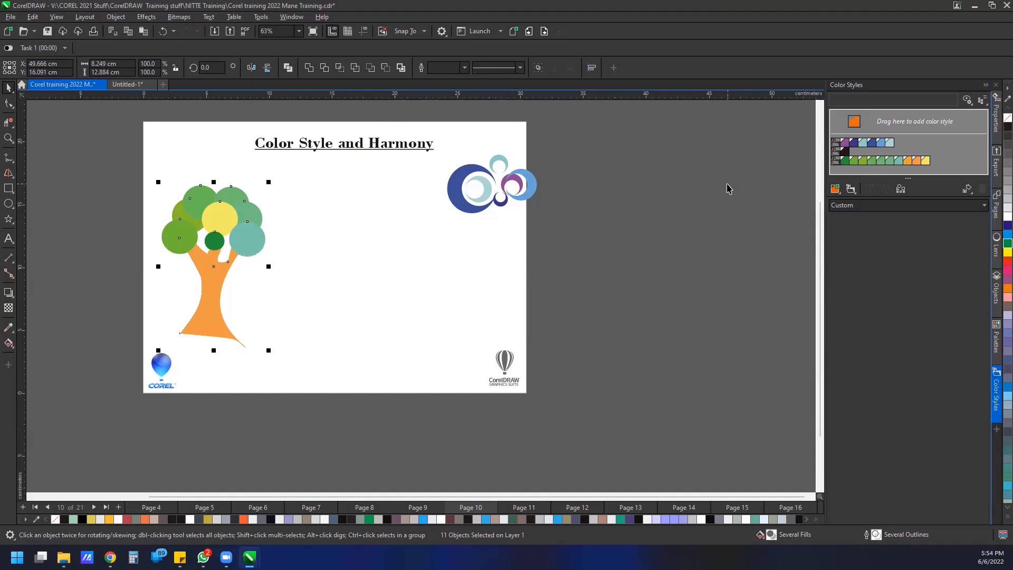
Step: Rotate the tree's whole color harmony around the color wheel until the foliage is mostly purple, the centre circle blue and the trunk green
{"action": "left_click", "coordinate": [833, 163]}
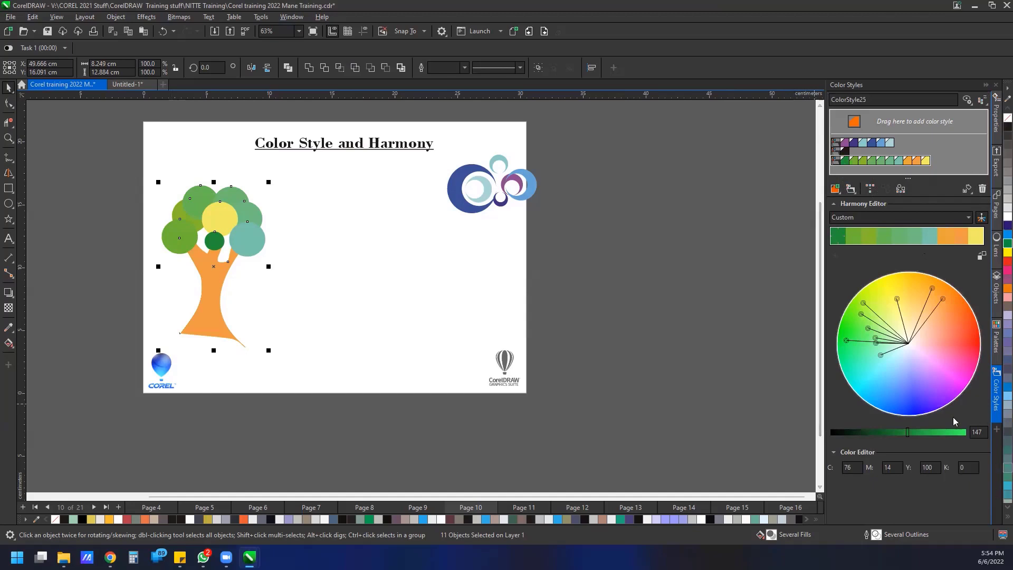
{"action": "left_click_drag", "start_coordinate": [942, 298], "coordinate": [935, 387]}
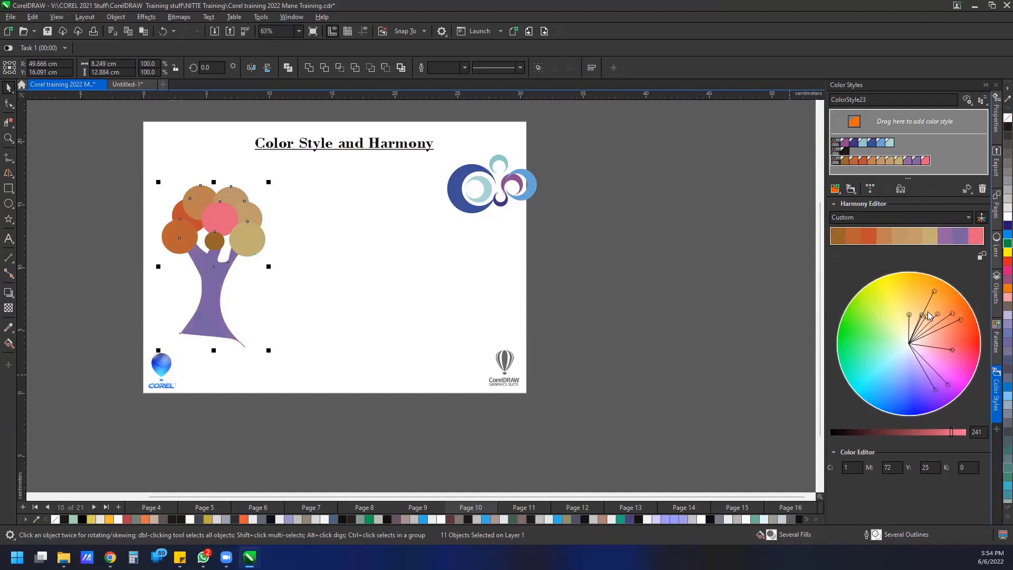
{"action": "left_click_drag", "start_coordinate": [938, 395], "coordinate": [803, 363]}
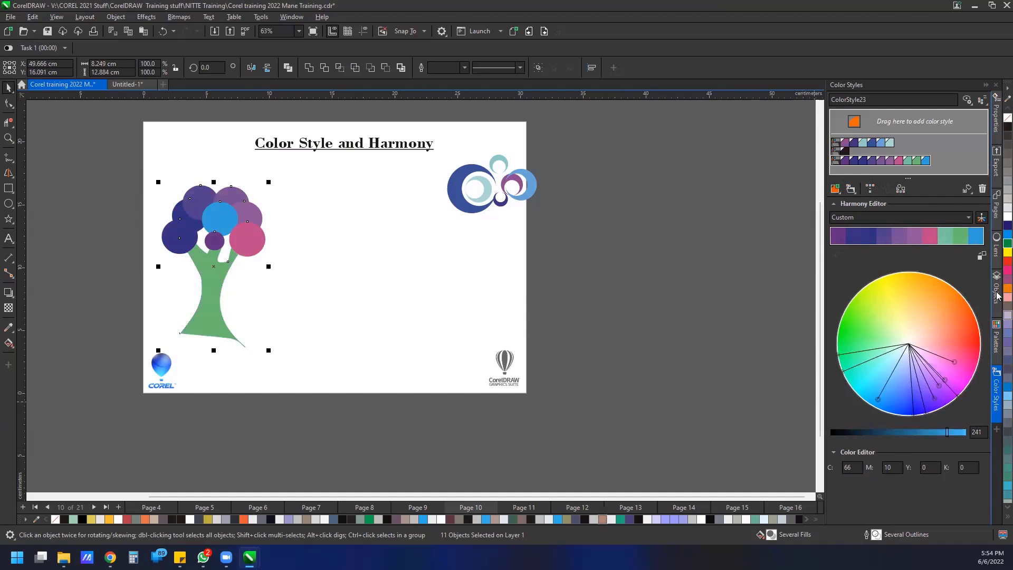
Step: Recolor only the trunk outline to yellow-green (C15 M1 Y73 K0) and the trunk fill to orange (C3 M36 Y89 K0) within the harmony
{"action": "left_click", "coordinate": [947, 235]}
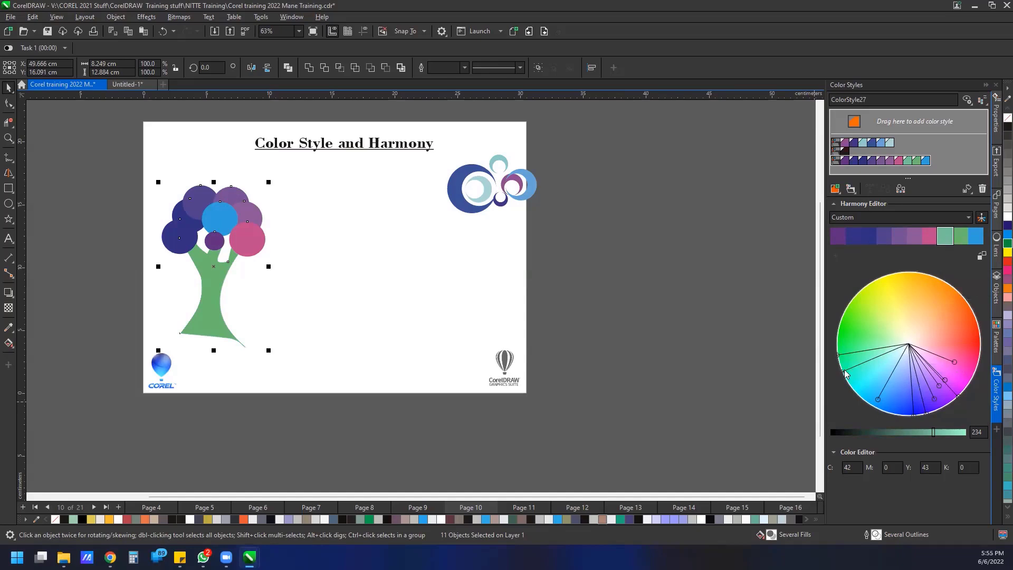
{"action": "left_click_drag", "start_coordinate": [842, 372], "coordinate": [882, 311]}
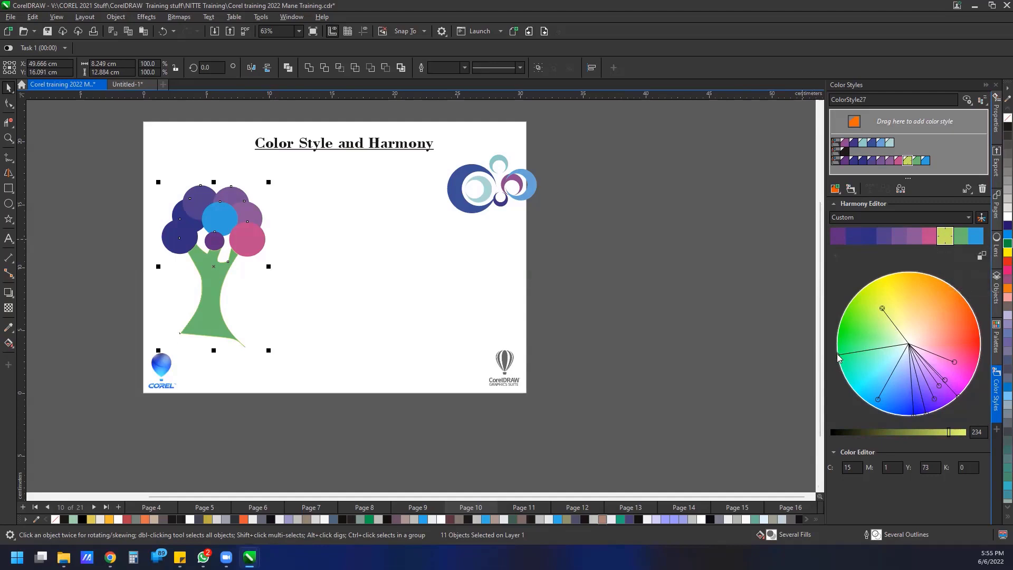
{"action": "mouse_move", "coordinate": [837, 354]}
{"action": "left_mouse_down"}
{"action": "mouse_move", "coordinate": [897, 315]}
{"action": "mouse_move", "coordinate": [975, 337]}
{"action": "left_mouse_up"}
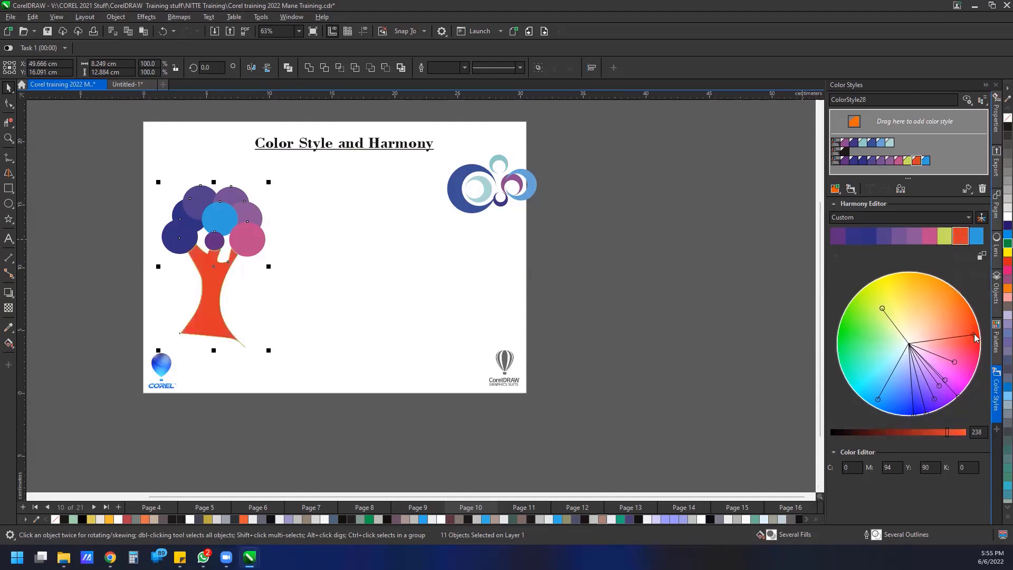
{"action": "mouse_move", "coordinate": [972, 325]}
{"action": "left_mouse_down"}
{"action": "mouse_move", "coordinate": [951, 290]}
{"action": "mouse_move", "coordinate": [930, 283]}
{"action": "left_mouse_up"}
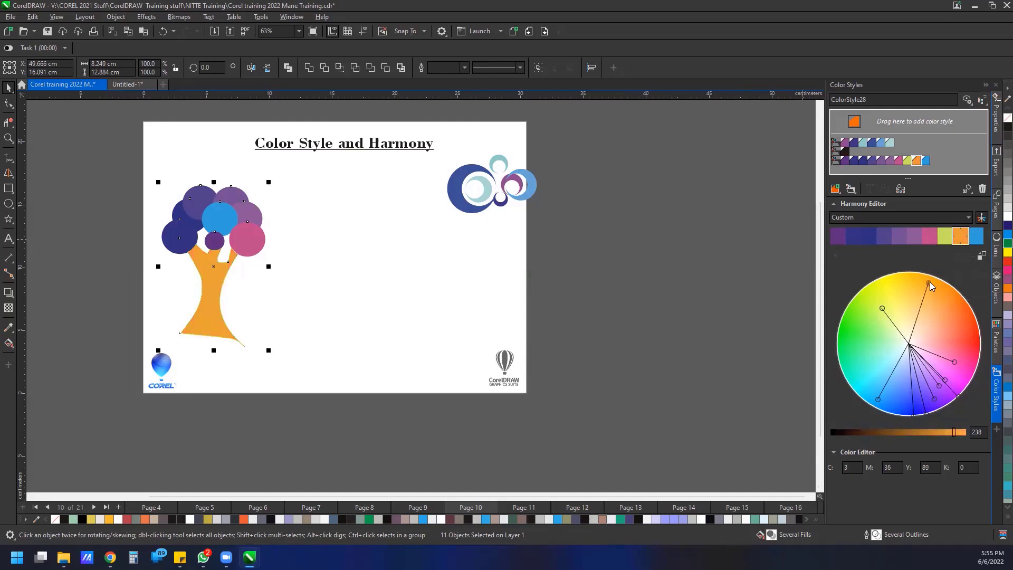
Step: Rotate the whole harmony until the trunk is yellow-green and the foliage reddish, and place a copy of the tree to its right
{"action": "left_click", "coordinate": [953, 265]}
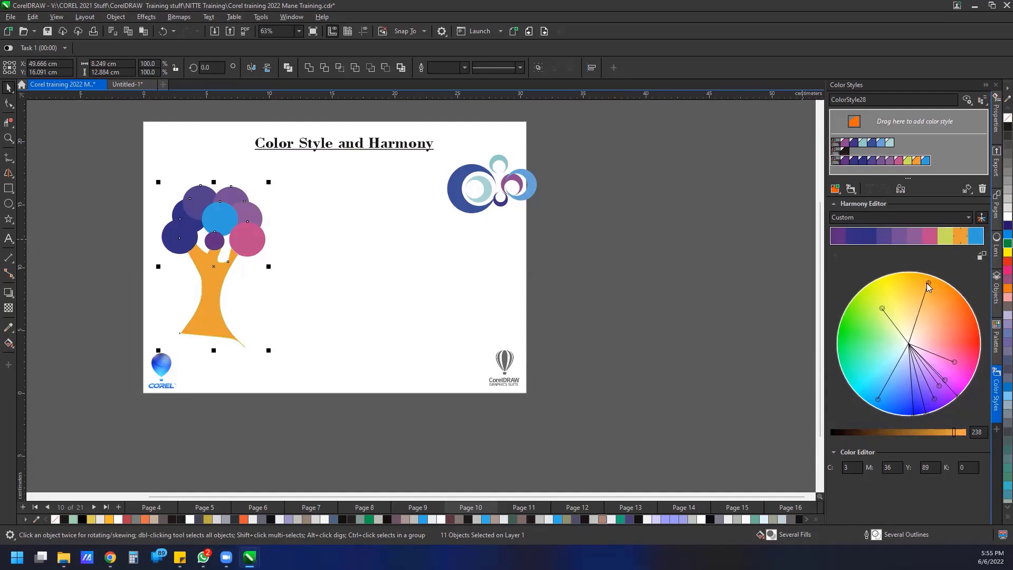
{"action": "left_click_drag", "start_coordinate": [928, 283], "coordinate": [867, 304]}
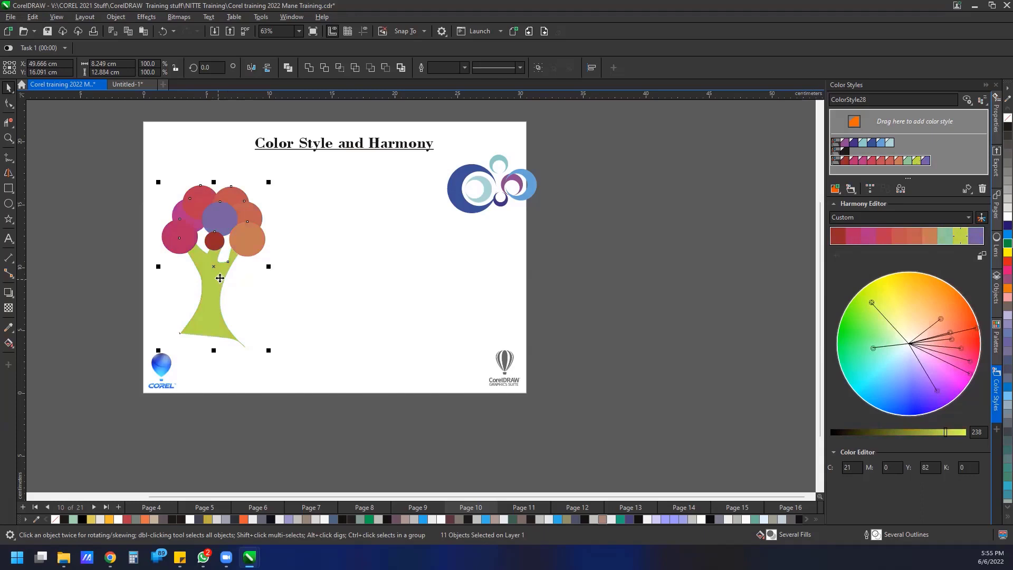
{"action": "left_click_drag", "start_coordinate": [223, 282], "coordinate": [352, 285]}
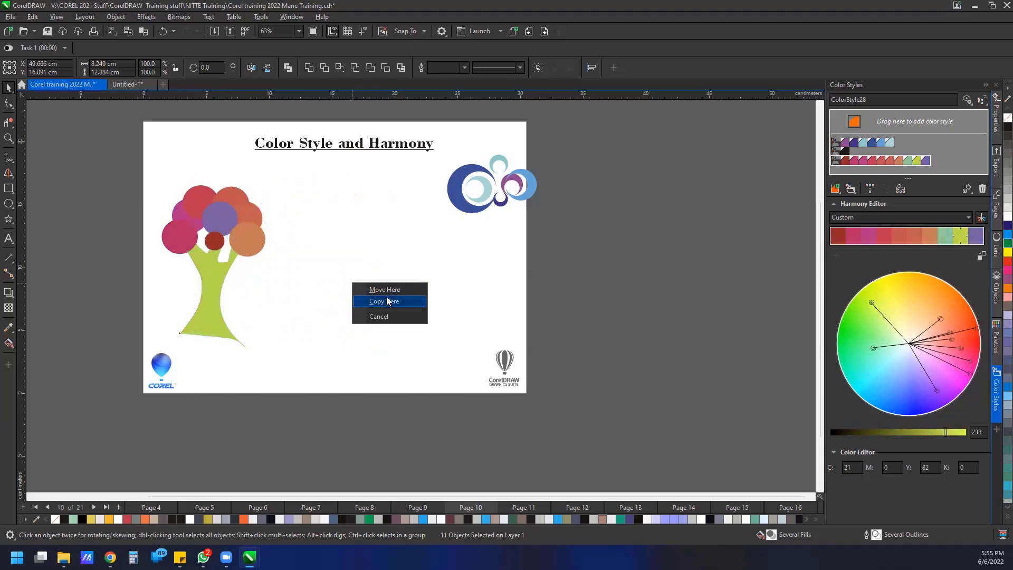
{"action": "left_click", "coordinate": [386, 296]}
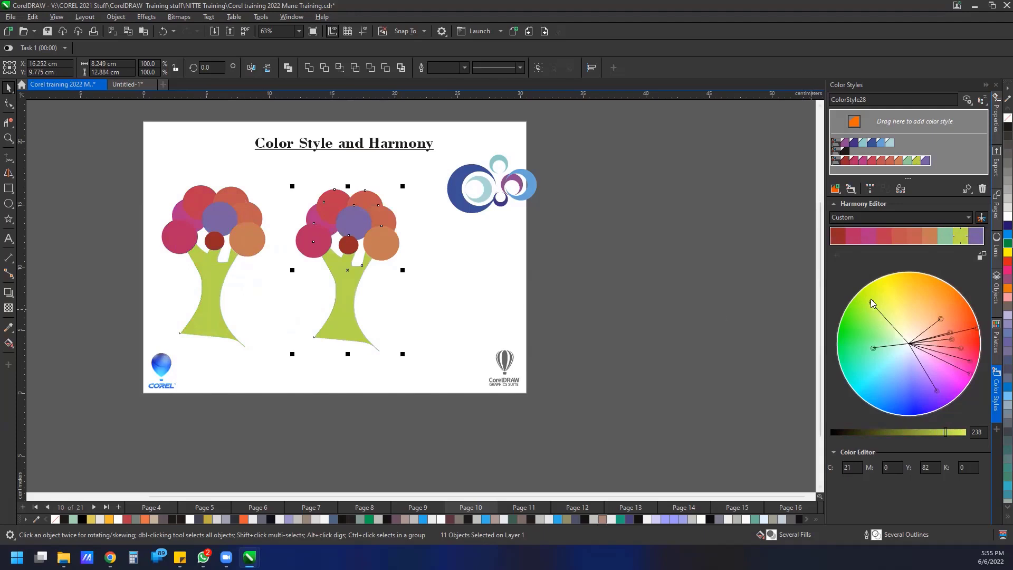
Step: Rotate the harmony shared by both trees until the trunks are blue, the foliage olive and green, and the centre circles orange
{"action": "left_click_drag", "start_coordinate": [871, 302], "coordinate": [841, 360]}
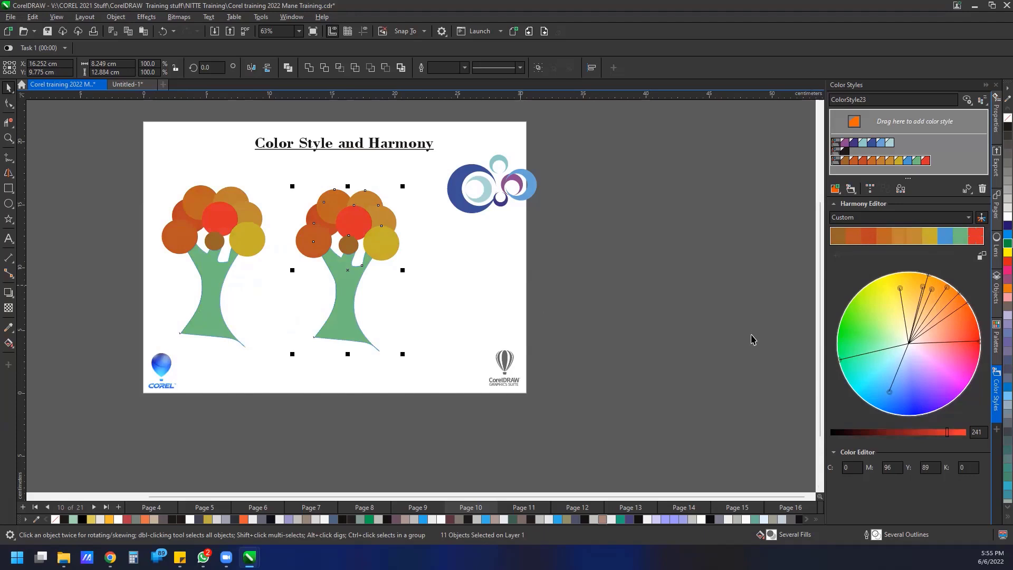
{"action": "left_click", "coordinate": [840, 362]}
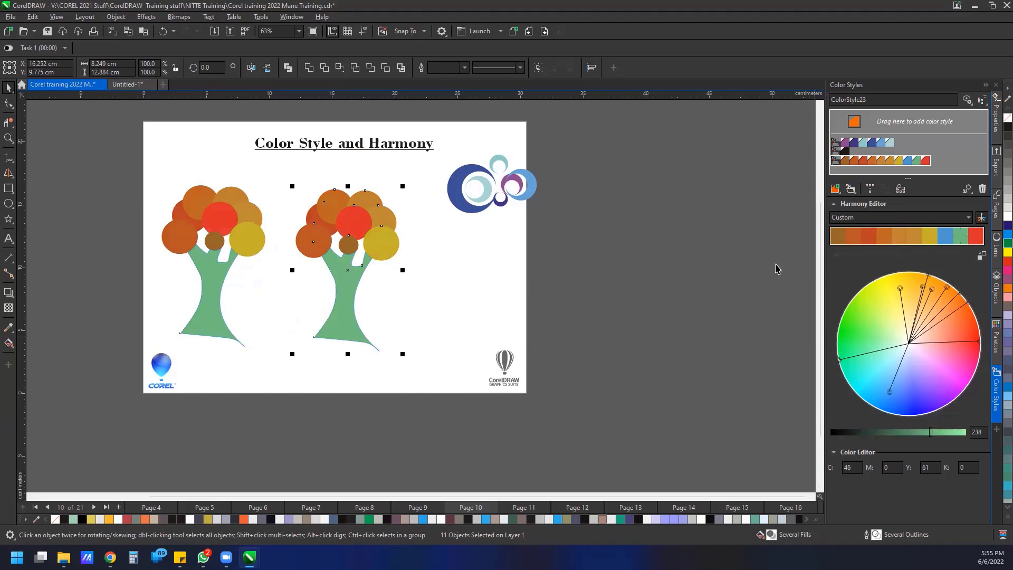
{"action": "left_click_drag", "start_coordinate": [900, 289], "coordinate": [850, 329]}
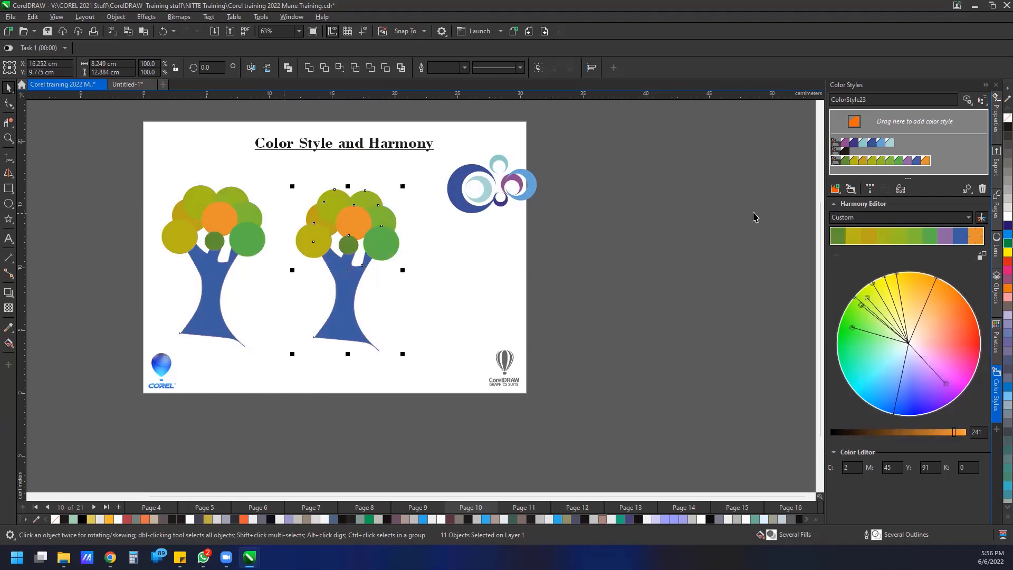
Step: Delete all three harmony folders from the color styles list, leaving the drawn objects in place
{"action": "left_click", "coordinate": [836, 166]}
{"action": "key", "text": "Delete"}
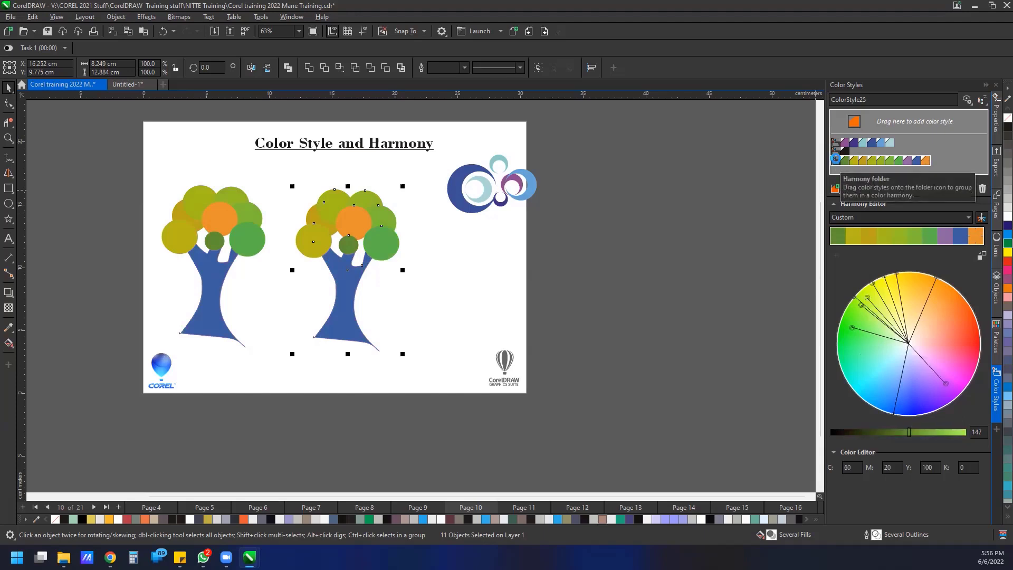
{"action": "left_click", "coordinate": [834, 151]}
{"action": "key", "text": "Delete"}
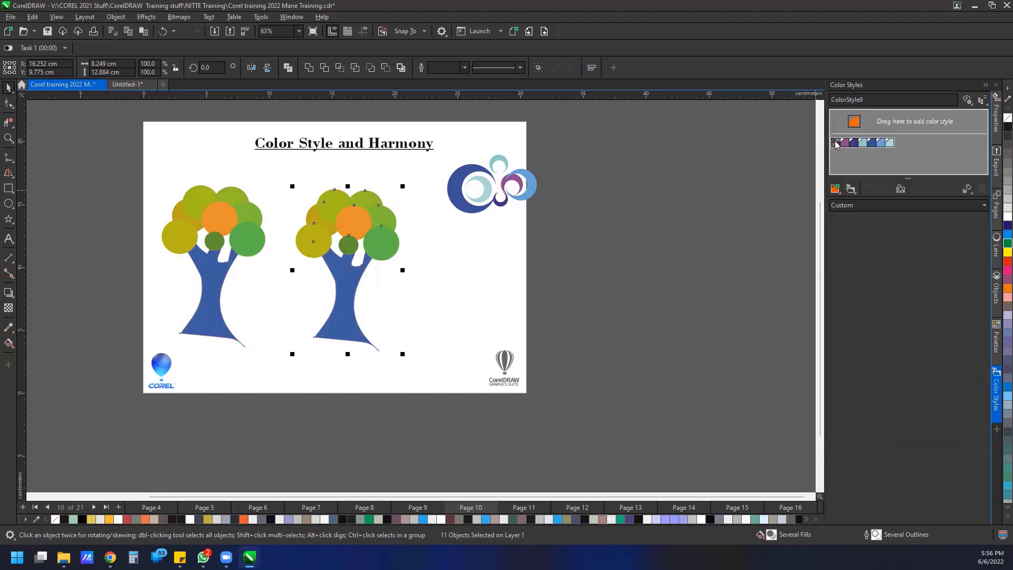
{"action": "left_click", "coordinate": [835, 144]}
{"action": "key", "text": "Delete"}
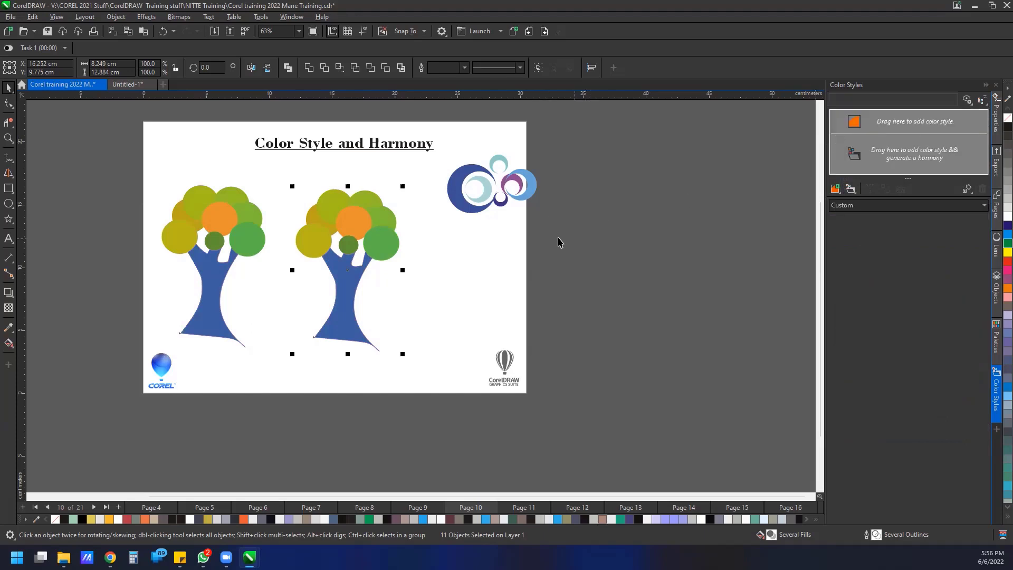
Step: Try creating color styles from the interlocking circle design's fills and outlines, grouped into one harmony
{"action": "scroll", "coordinate": [526, 166], "scroll_direction": "up", "scroll_amount": 1}
{"action": "scroll", "coordinate": [526, 167], "scroll_direction": "up", "scroll_amount": 2}
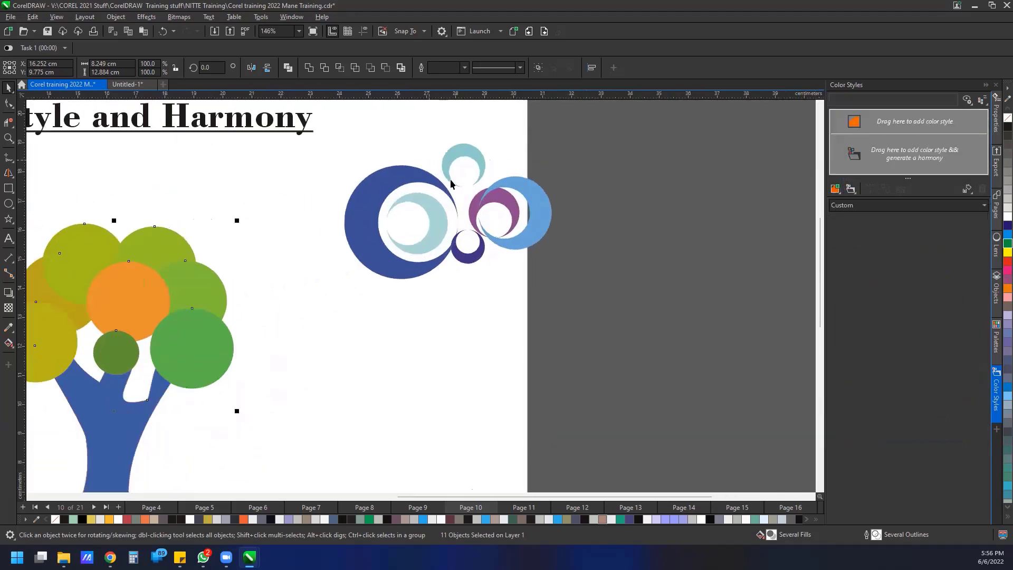
{"action": "scroll", "coordinate": [524, 153], "scroll_direction": "down", "scroll_amount": 1}
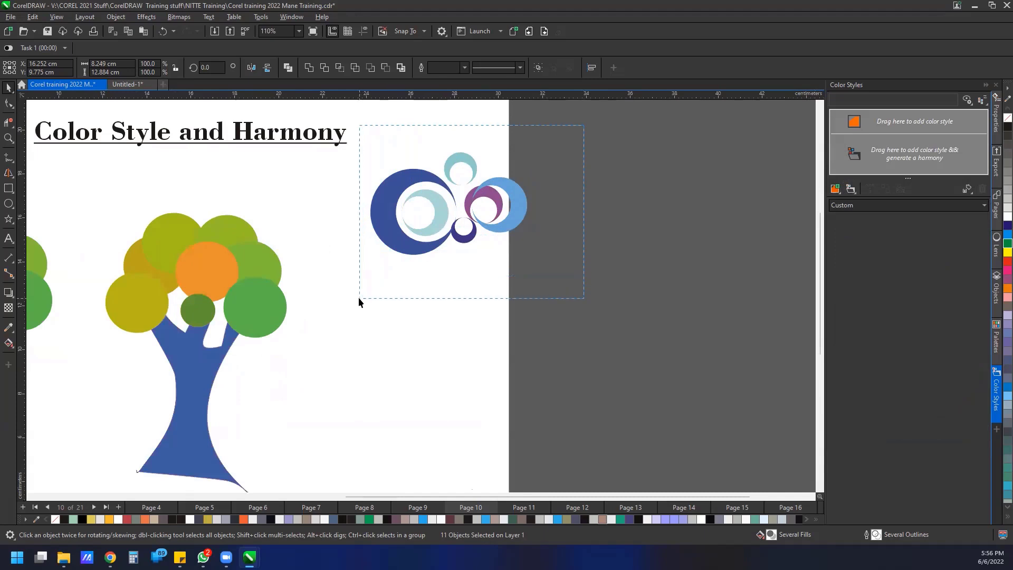
{"action": "left_click_drag", "start_coordinate": [359, 296], "coordinate": [359, 299]}
{"action": "left_click_drag", "start_coordinate": [393, 248], "coordinate": [865, 166]}
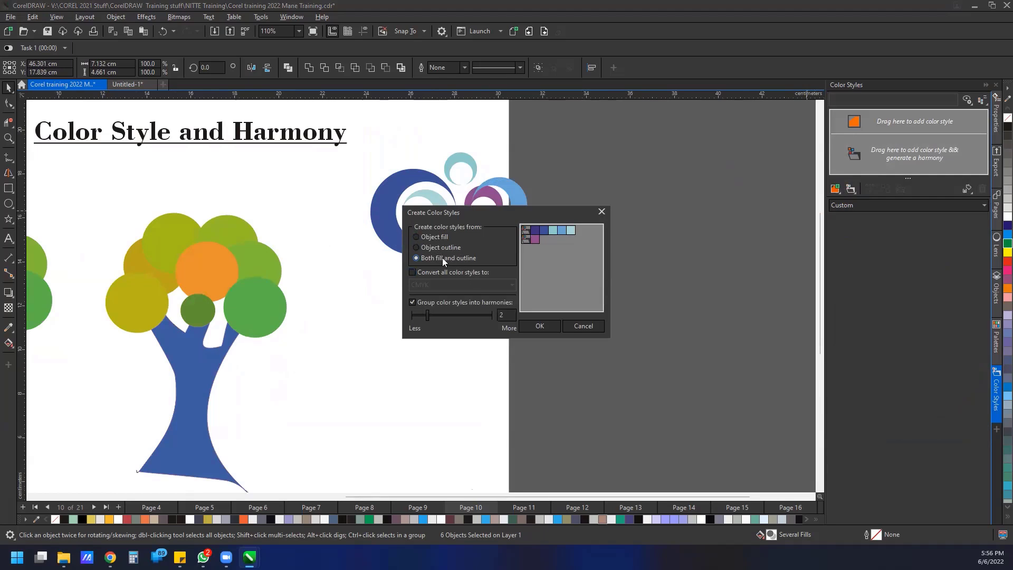
{"action": "left_click", "coordinate": [426, 313]}
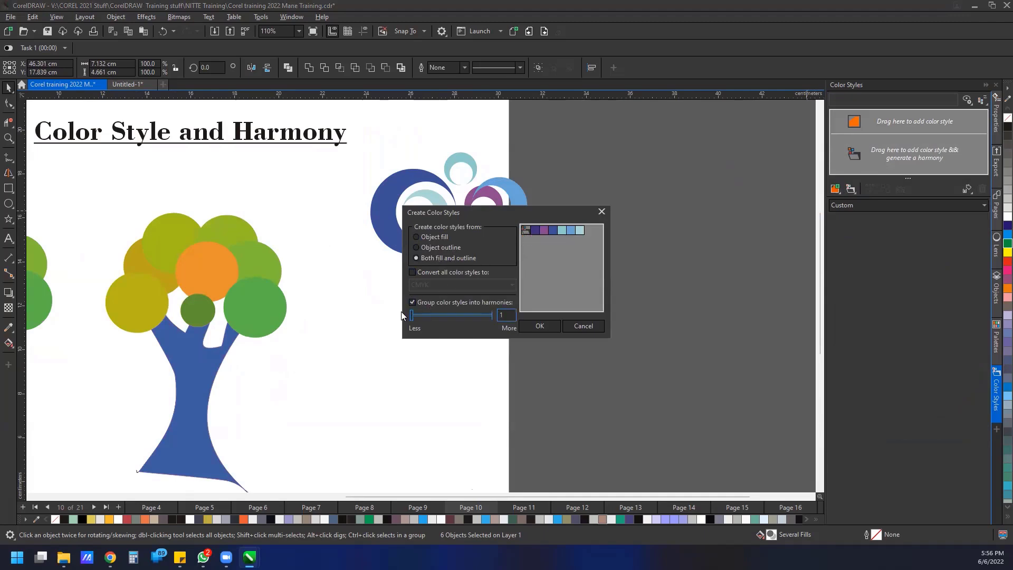
{"action": "left_click", "coordinate": [551, 326]}
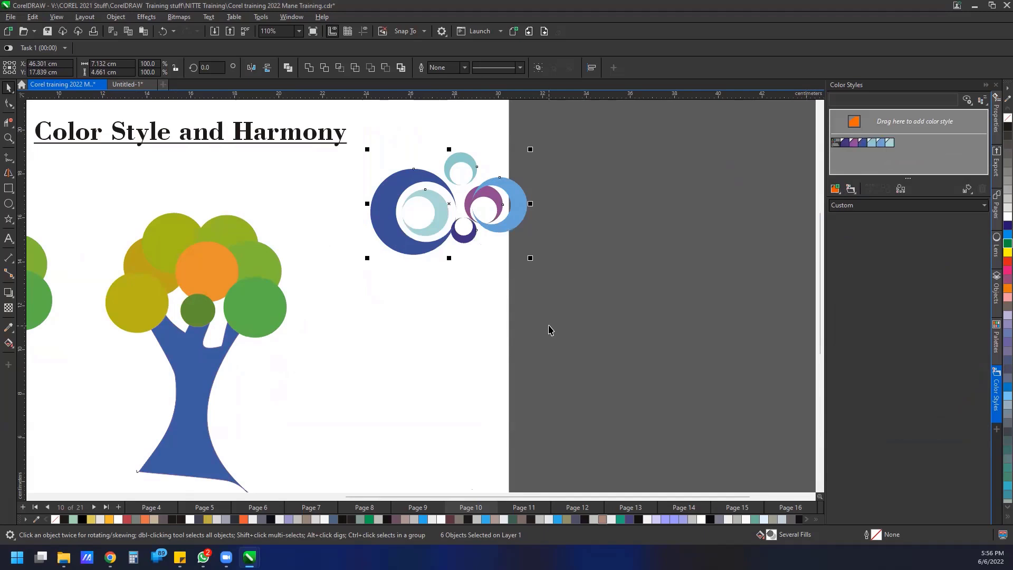
Step: Try rotating the circle design's harmony toward reds and purples, and undo both the rotation and the harmony's creation
{"action": "left_click", "coordinate": [836, 143]}
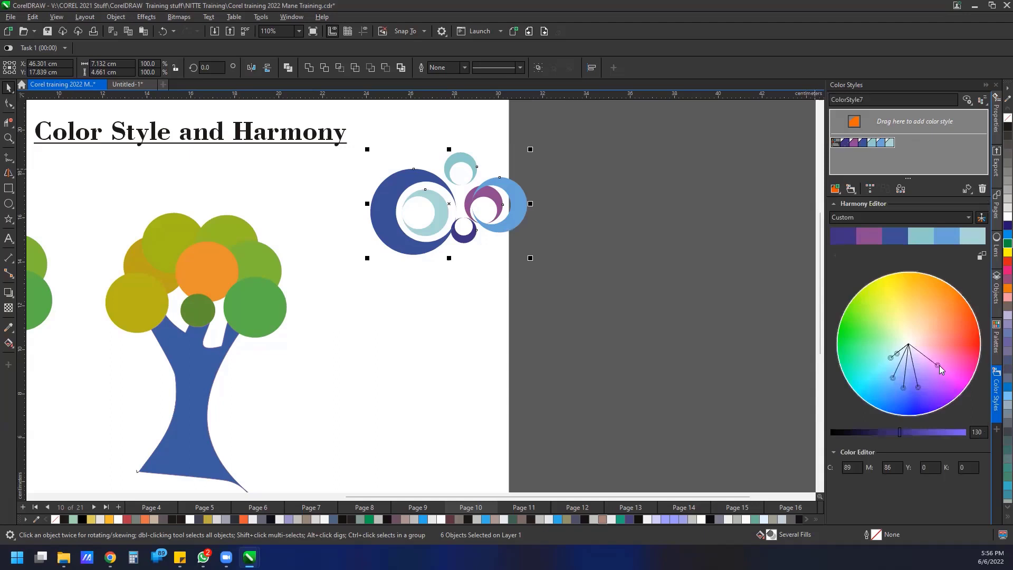
{"action": "left_click_drag", "start_coordinate": [939, 365], "coordinate": [952, 308]}
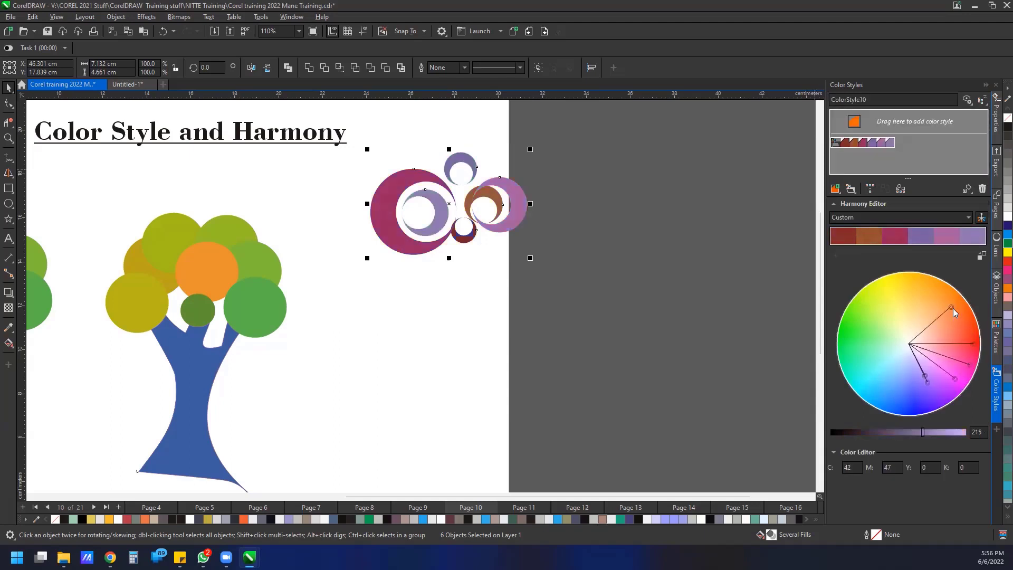
{"action": "key", "text": "ctrl+z"}
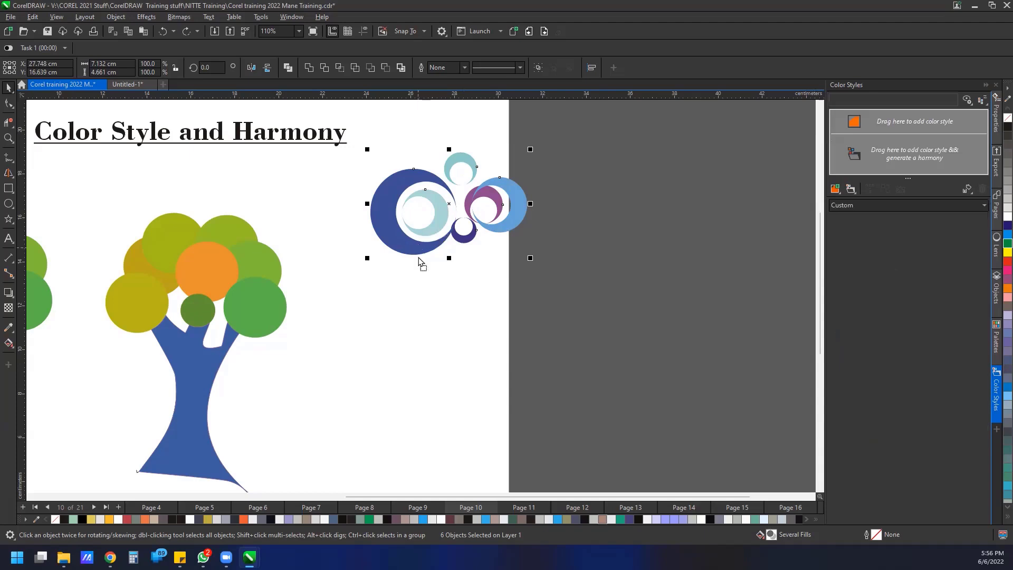
Step: Place a copy of the circle design below the original and group the upper design's fill and outline colors into one harmony
{"action": "left_click_drag", "start_coordinate": [418, 251], "coordinate": [419, 368]}
{"action": "left_click", "coordinate": [456, 384]}
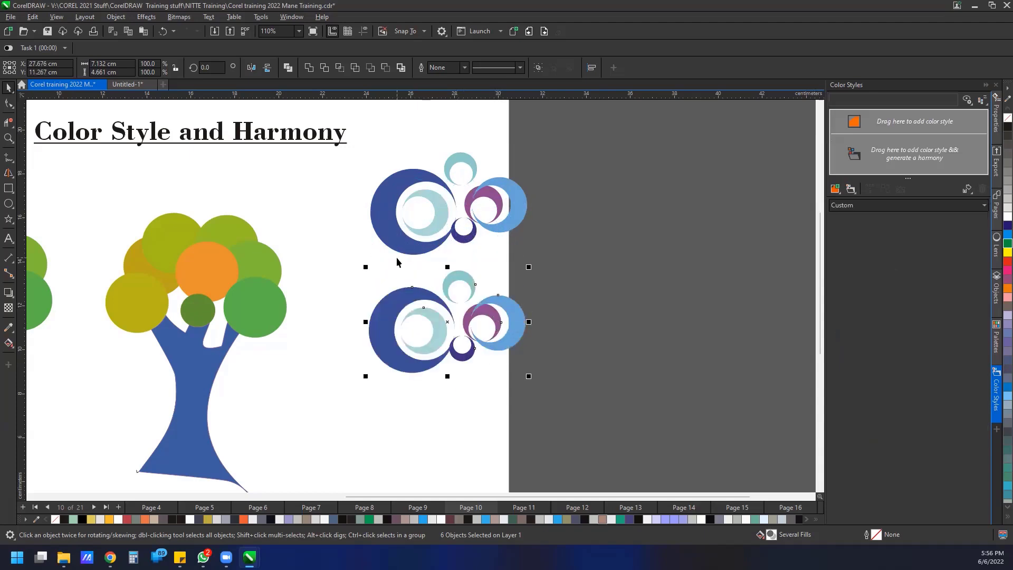
{"action": "left_click_drag", "start_coordinate": [363, 119], "coordinate": [577, 269]}
{"action": "left_click_drag", "start_coordinate": [514, 218], "coordinate": [886, 162]}
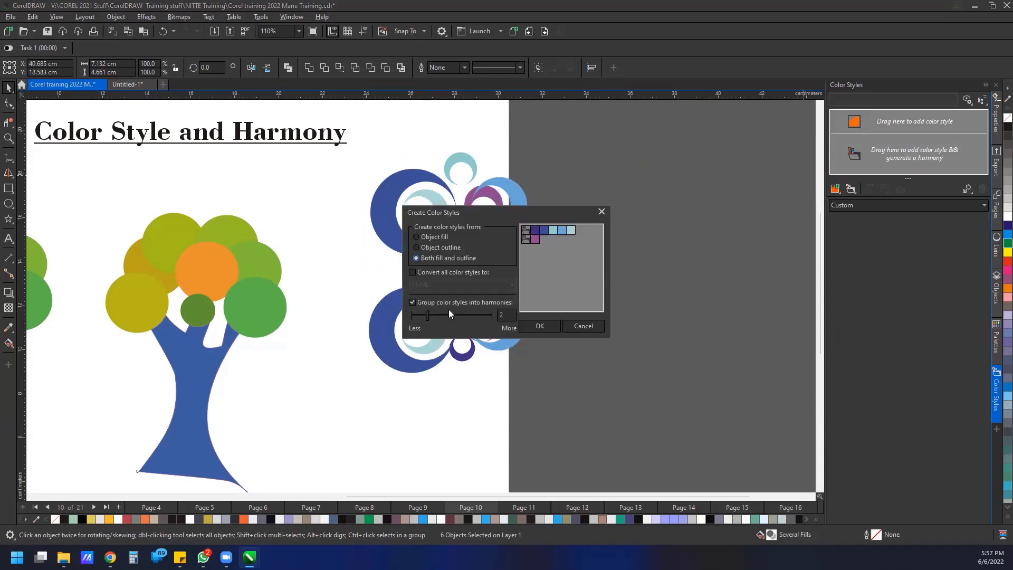
{"action": "left_click_drag", "start_coordinate": [428, 316], "coordinate": [412, 317]}
{"action": "left_click", "coordinate": [539, 331]}
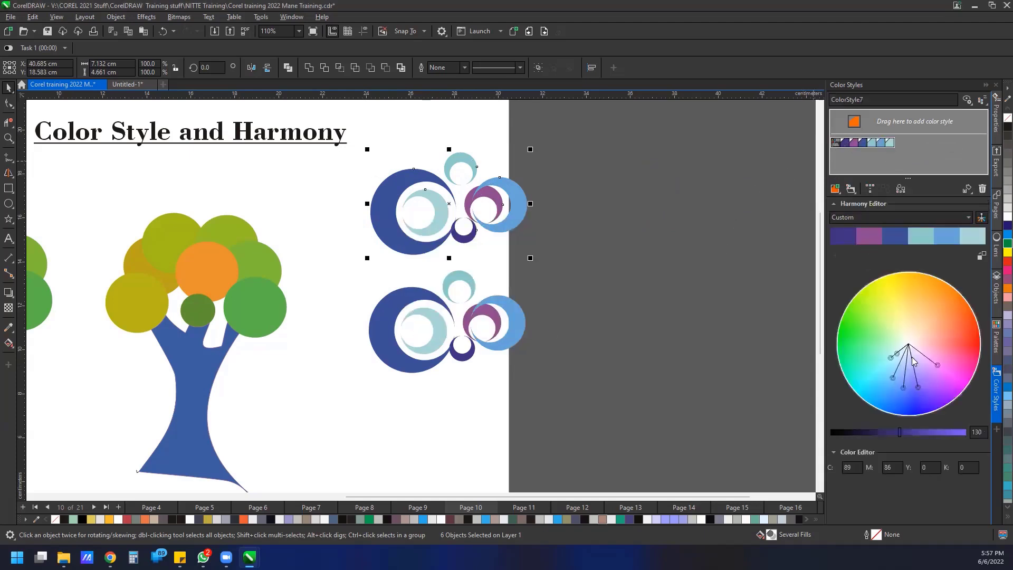
Step: Rotate the upper circle design's harmony until its largest ring is green and its pale inner and top rings are yellow
{"action": "left_click_drag", "start_coordinate": [938, 365], "coordinate": [975, 274]}
{"action": "left_click_drag", "start_coordinate": [945, 258], "coordinate": [950, 262]}
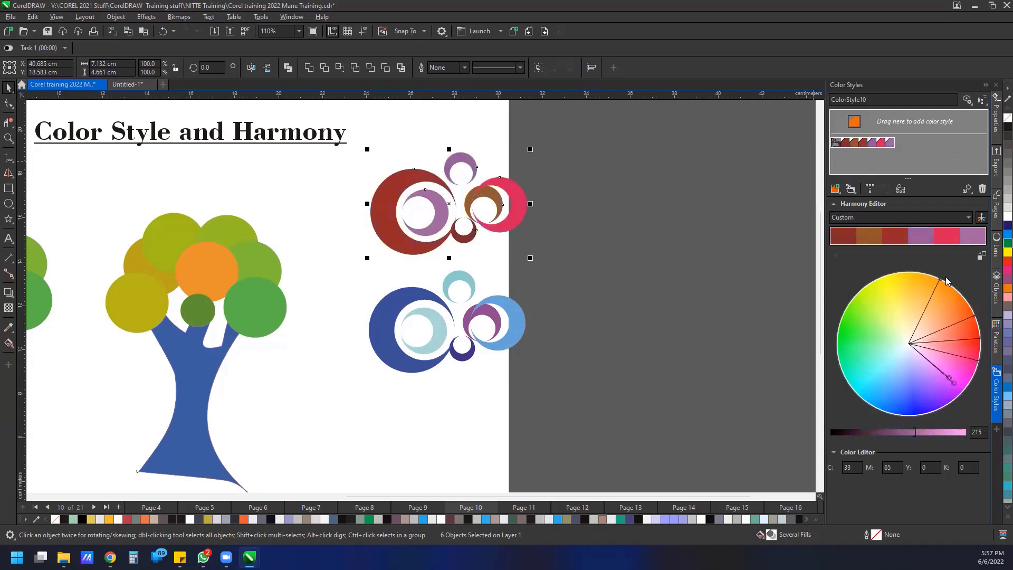
{"action": "left_click_drag", "start_coordinate": [939, 276], "coordinate": [831, 381]}
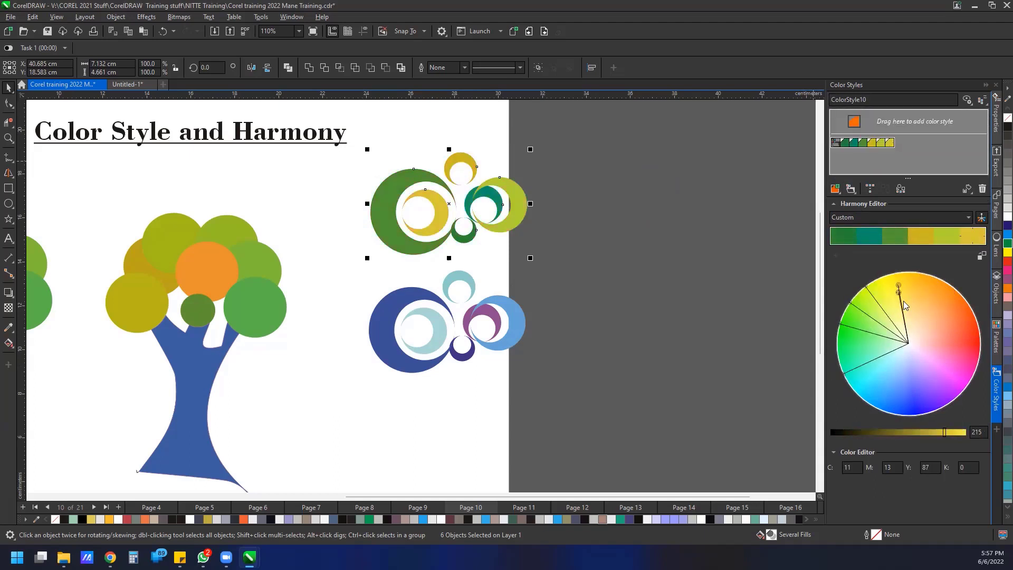
Step: Recolor the upper design's small top ring red (C7 M98 Y94 K0) and the ring inside its largest circle orange
{"action": "left_click", "coordinate": [915, 237]}
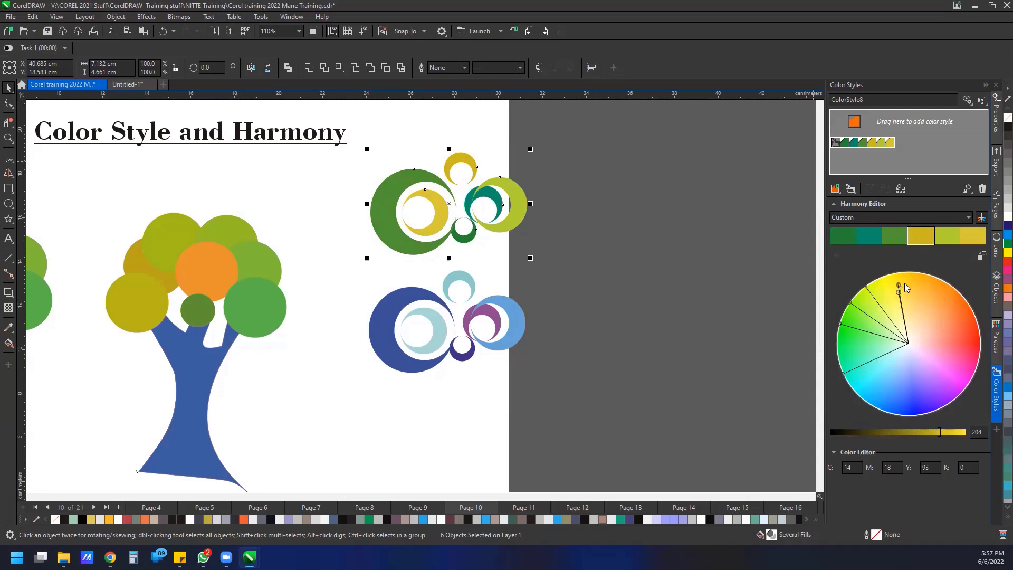
{"action": "left_click_drag", "start_coordinate": [899, 288], "coordinate": [976, 344]}
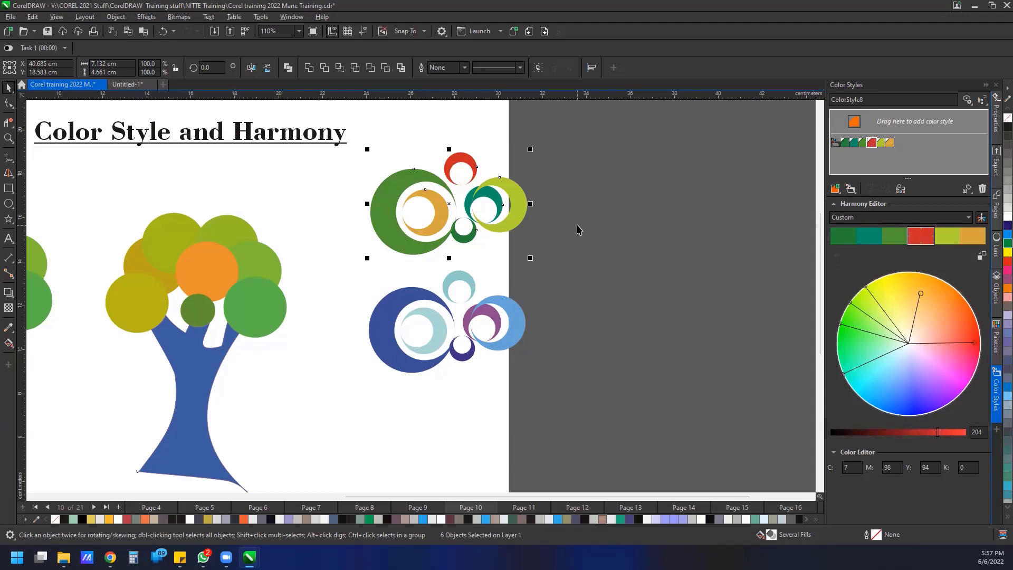
{"action": "scroll", "coordinate": [577, 228], "scroll_direction": "down", "scroll_amount": 1}
{"action": "scroll", "coordinate": [578, 228], "scroll_direction": "down", "scroll_amount": 2}
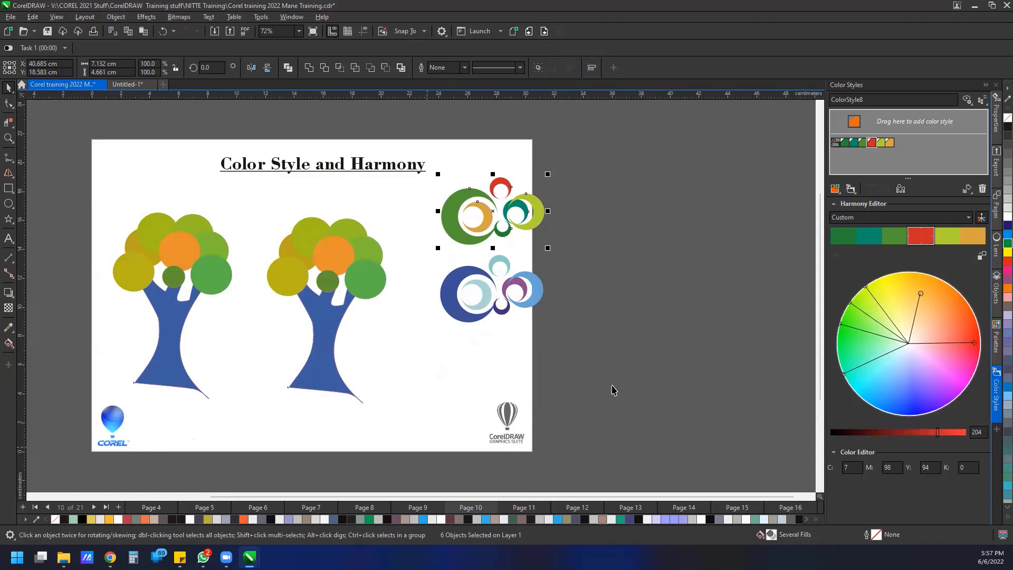
Step: Go to Page 11, close the Color Styles docker and display the Object Styles docker instead
{"action": "left_click", "coordinate": [544, 34]}
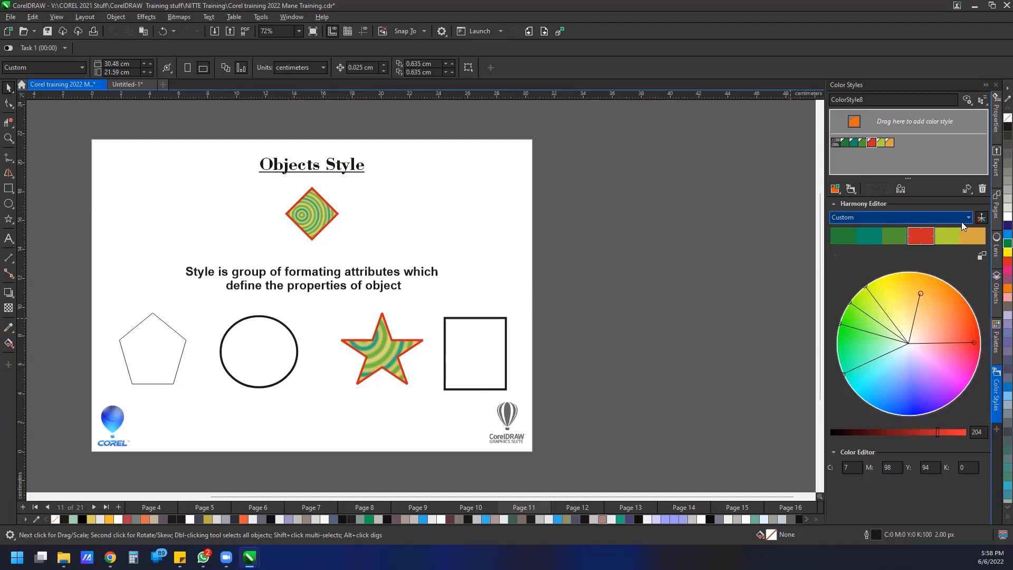
{"action": "left_click", "coordinate": [997, 414]}
{"action": "left_click", "coordinate": [997, 298]}
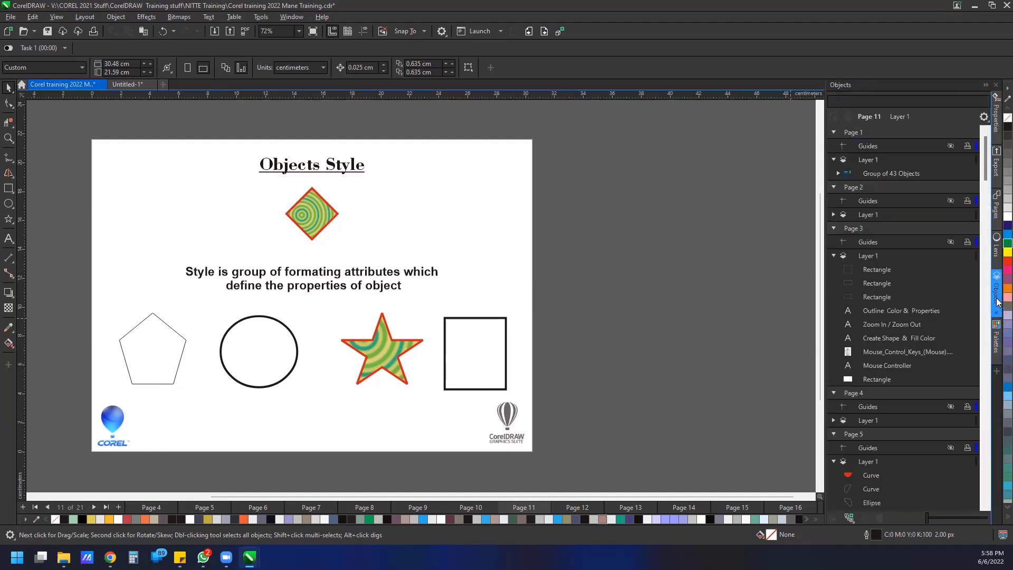
{"action": "left_click", "coordinate": [997, 374]}
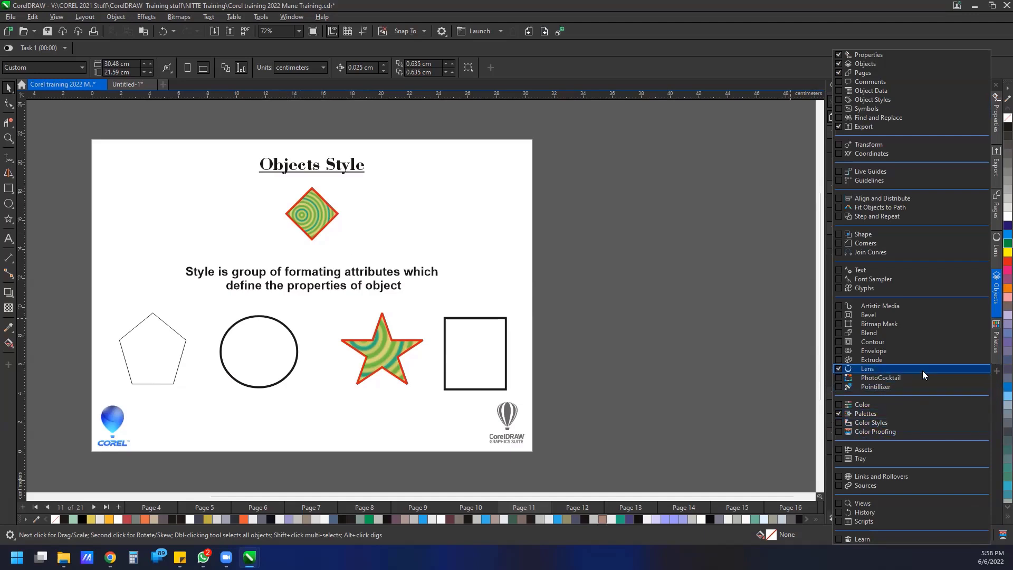
{"action": "left_click", "coordinate": [839, 100]}
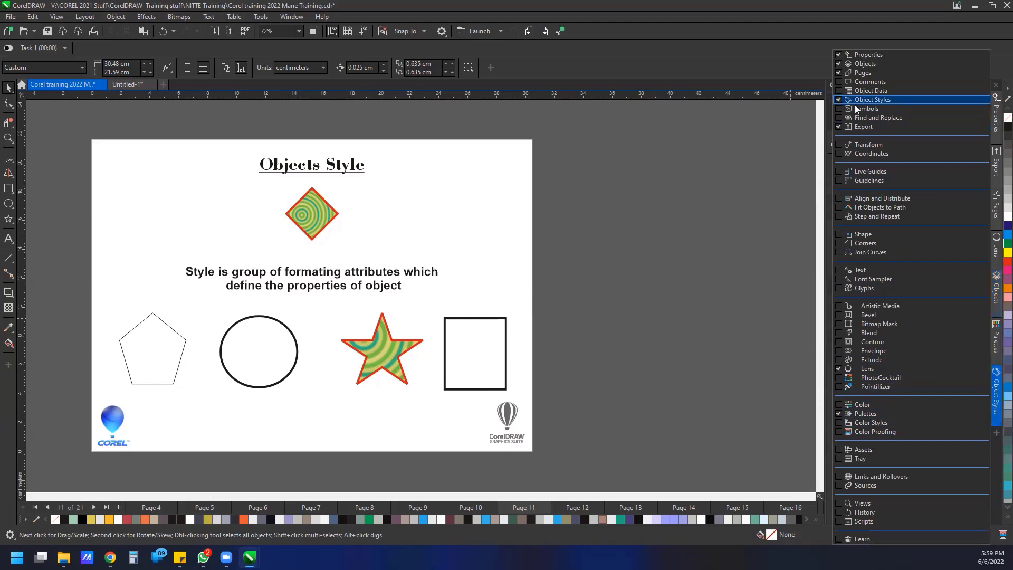
{"action": "left_click", "coordinate": [678, 175]}
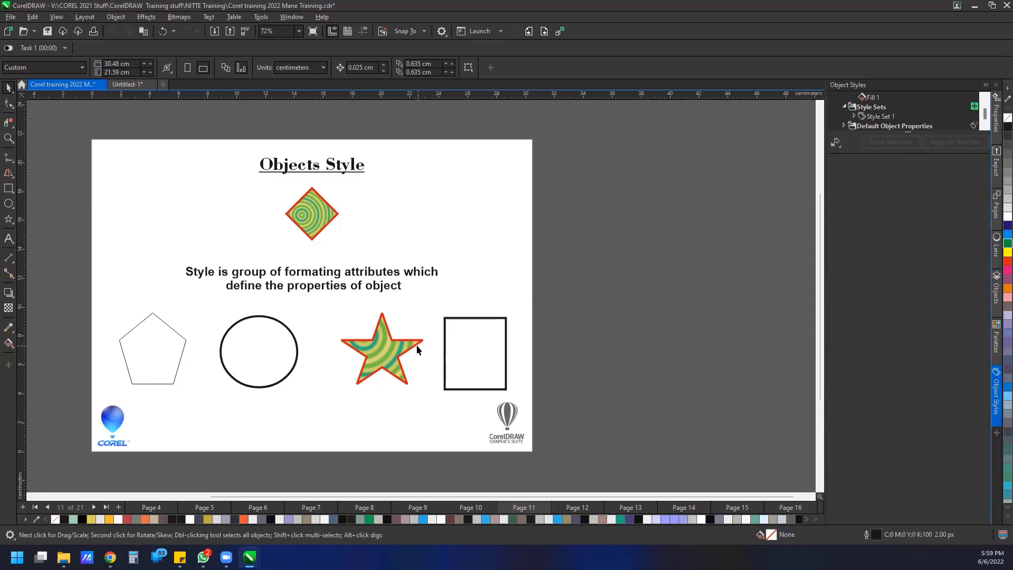
Step: Select the diamond, open Style Set 1 for editing and set its fill to the orange vector pattern
{"action": "left_click", "coordinate": [310, 222]}
{"action": "scroll", "coordinate": [309, 217], "scroll_direction": "up", "scroll_amount": 5}
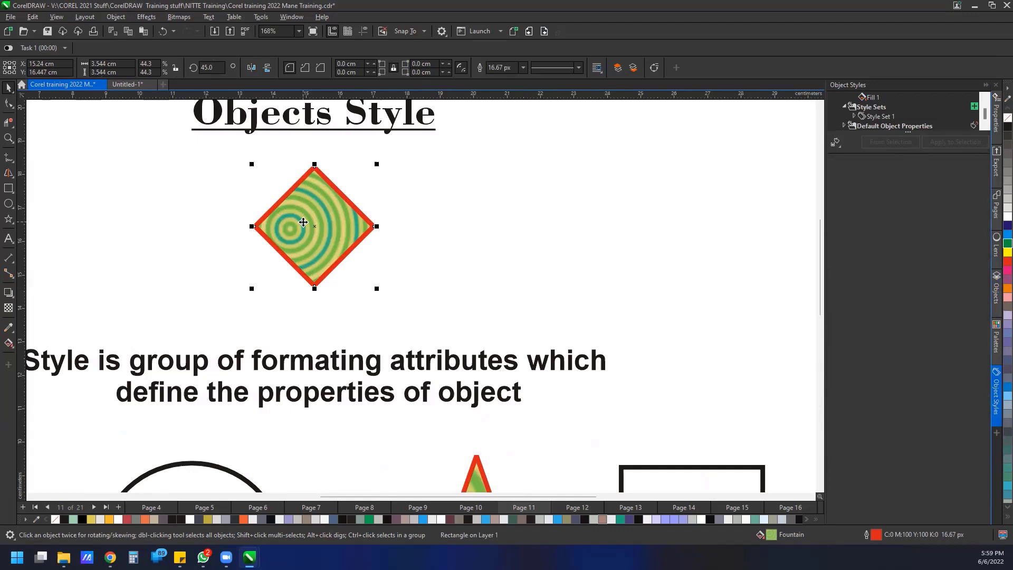
{"action": "scroll", "coordinate": [335, 256], "scroll_direction": "down", "scroll_amount": 2}
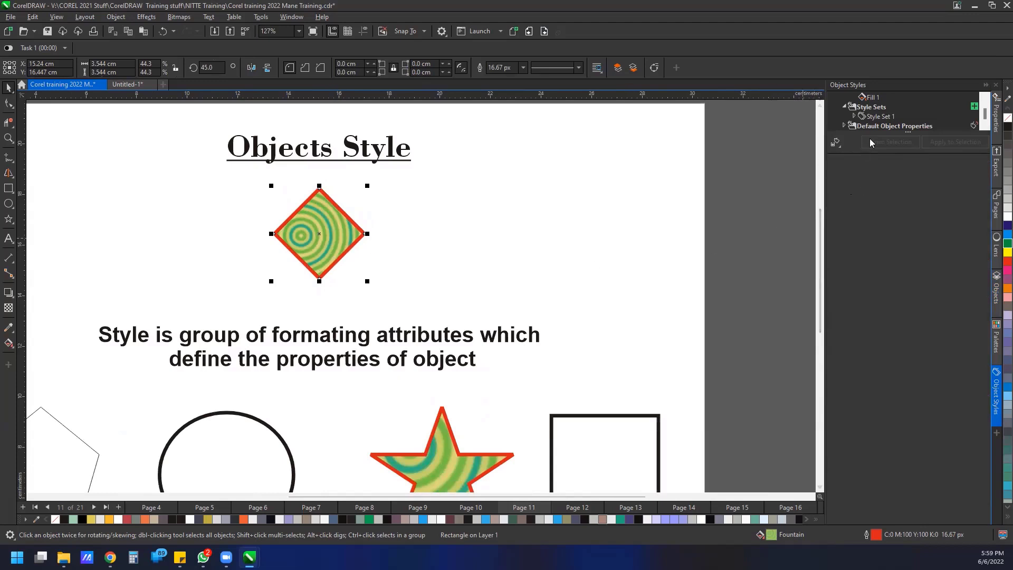
{"action": "left_click", "coordinate": [879, 117]}
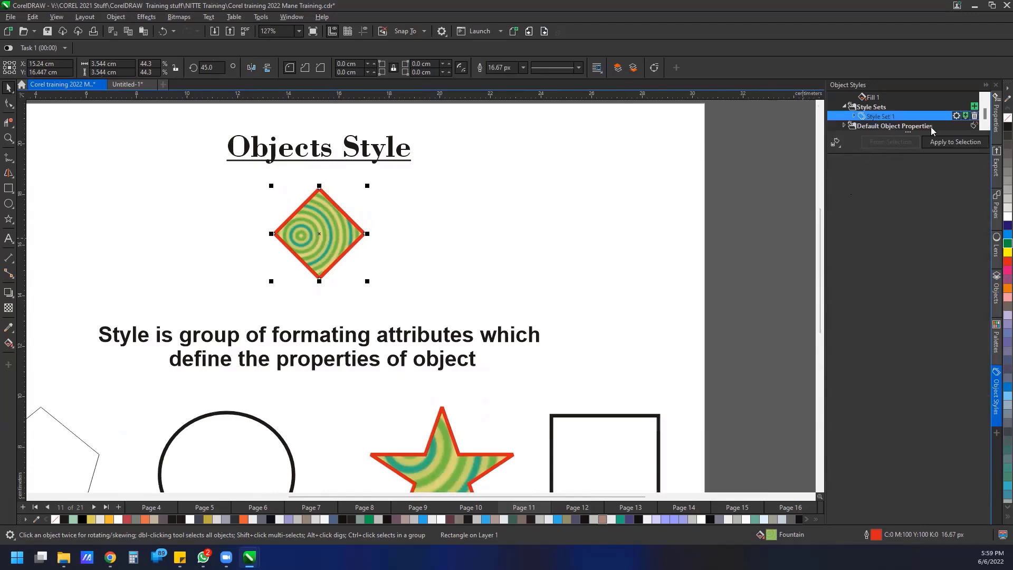
{"action": "left_click", "coordinate": [955, 117]}
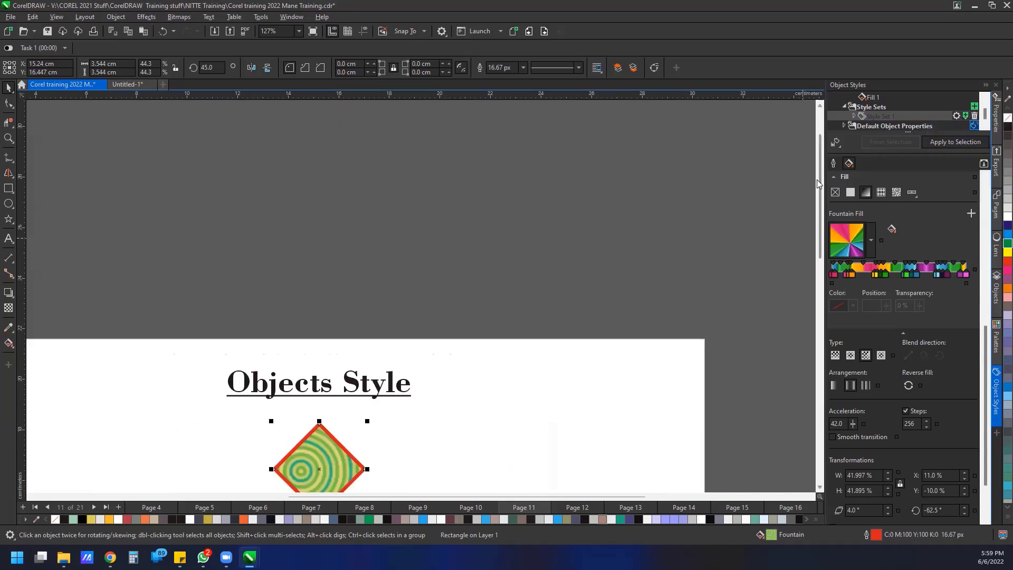
{"action": "left_click", "coordinate": [818, 184]}
{"action": "left_click", "coordinate": [872, 241]}
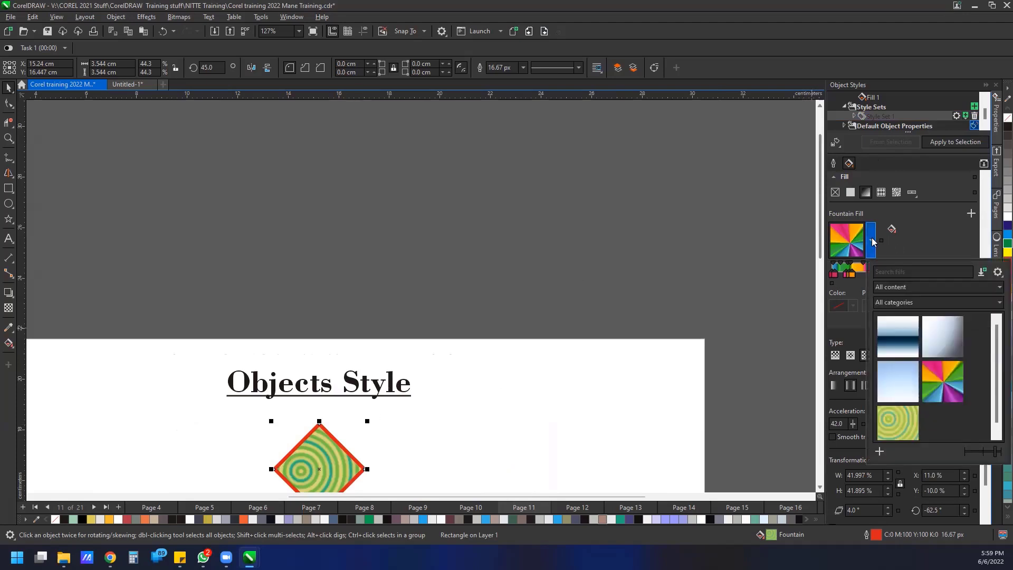
{"action": "left_click", "coordinate": [851, 192]}
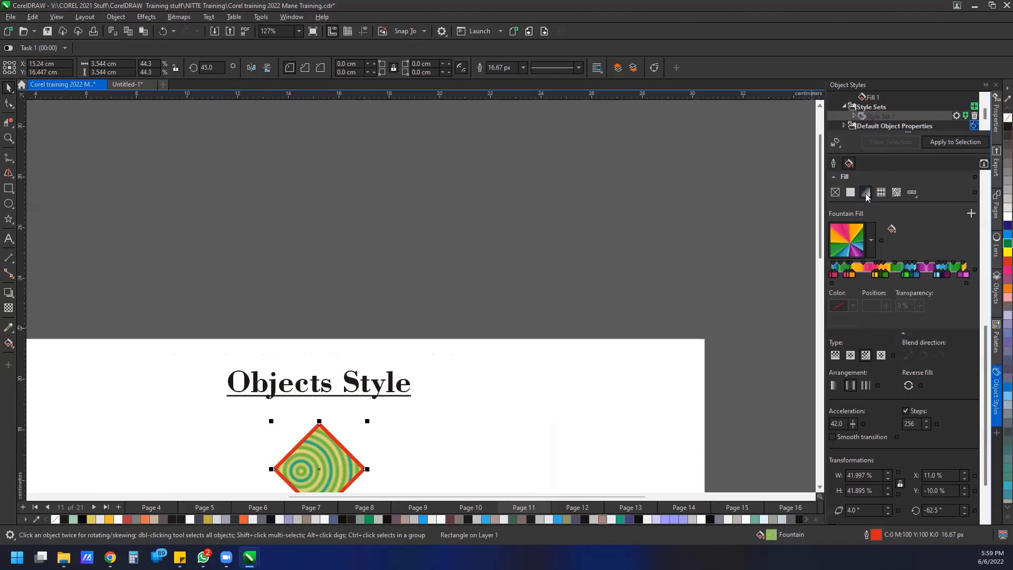
{"action": "left_click", "coordinate": [881, 193]}
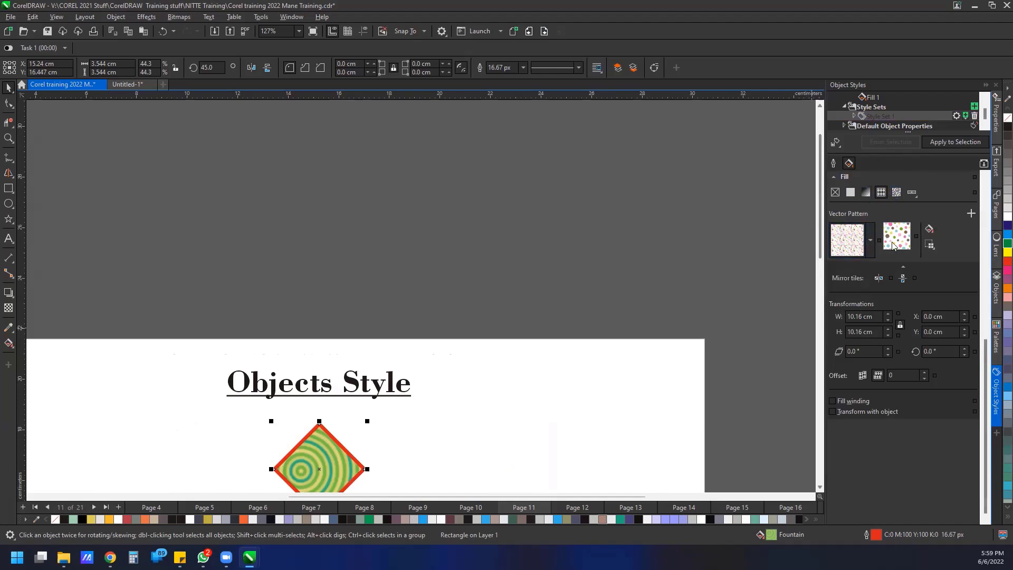
{"action": "left_click", "coordinate": [872, 242]}
{"action": "left_click", "coordinate": [907, 387]}
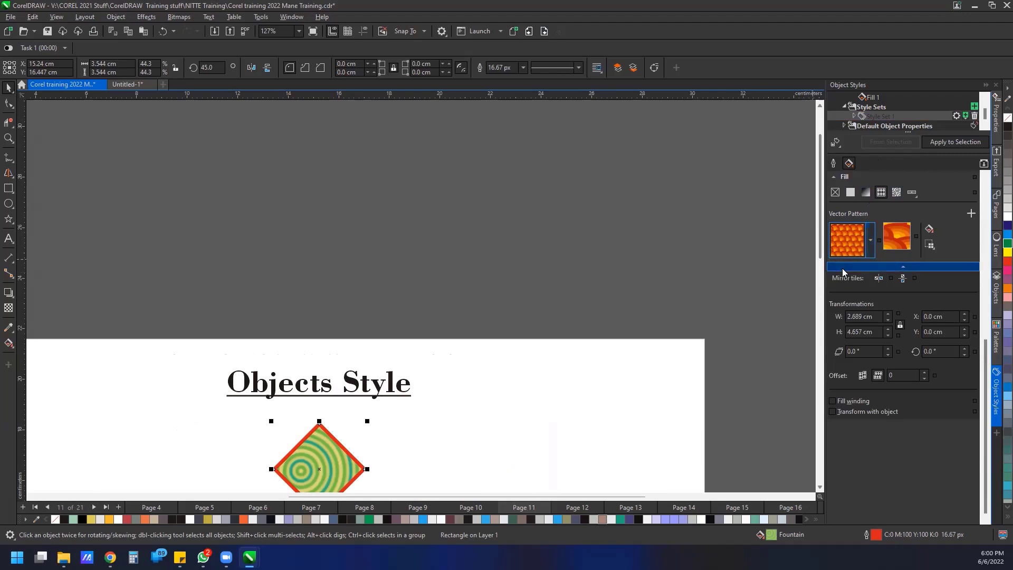
Step: Set the style's outline color to green from the CMYK Palette and give the outline a dotted line style
{"action": "left_click", "coordinate": [834, 165]}
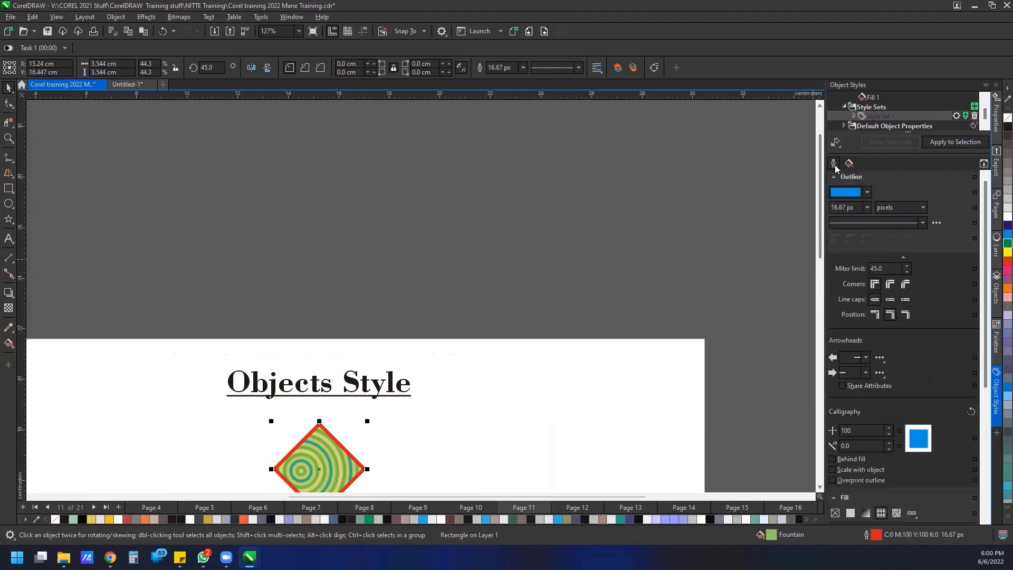
{"action": "left_click", "coordinate": [868, 192]}
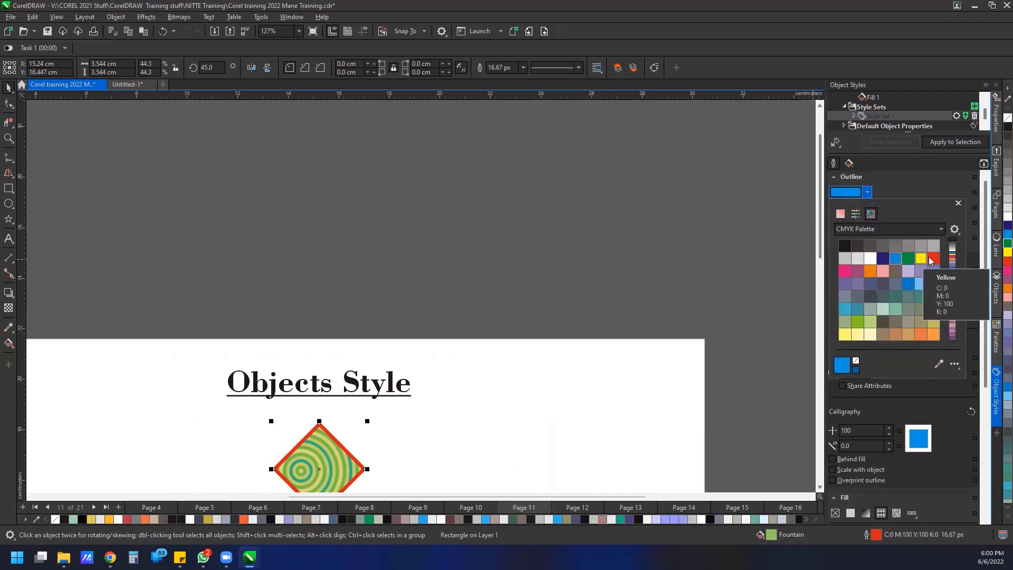
{"action": "left_click", "coordinate": [906, 258]}
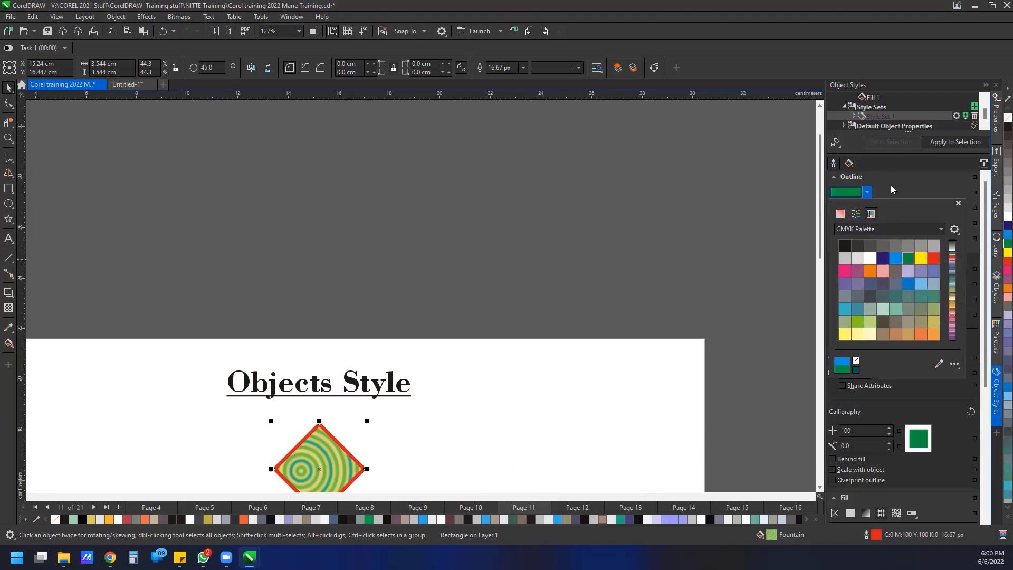
{"action": "left_click", "coordinate": [922, 222]}
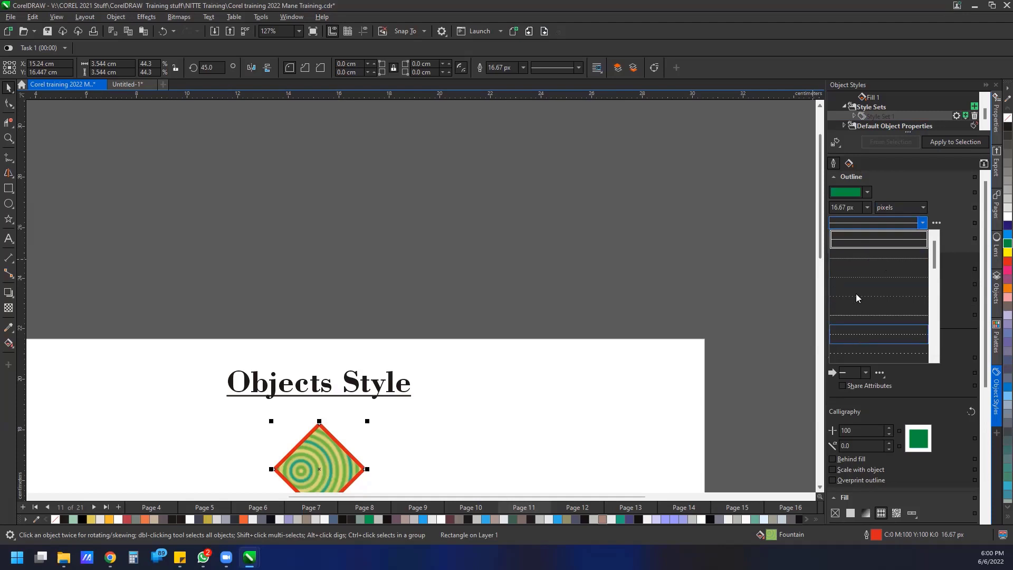
{"action": "left_click", "coordinate": [871, 279]}
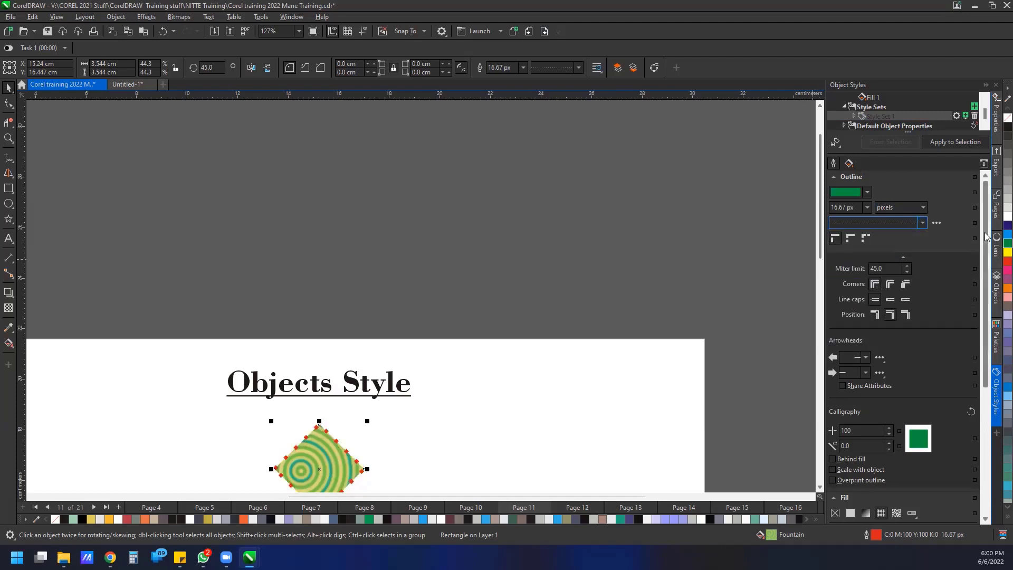
{"action": "scroll", "coordinate": [981, 256], "scroll_direction": "down", "scroll_amount": 1}
{"action": "scroll", "coordinate": [980, 256], "scroll_direction": "down", "scroll_amount": 5}
{"action": "scroll", "coordinate": [980, 256], "scroll_direction": "up", "scroll_amount": 6}
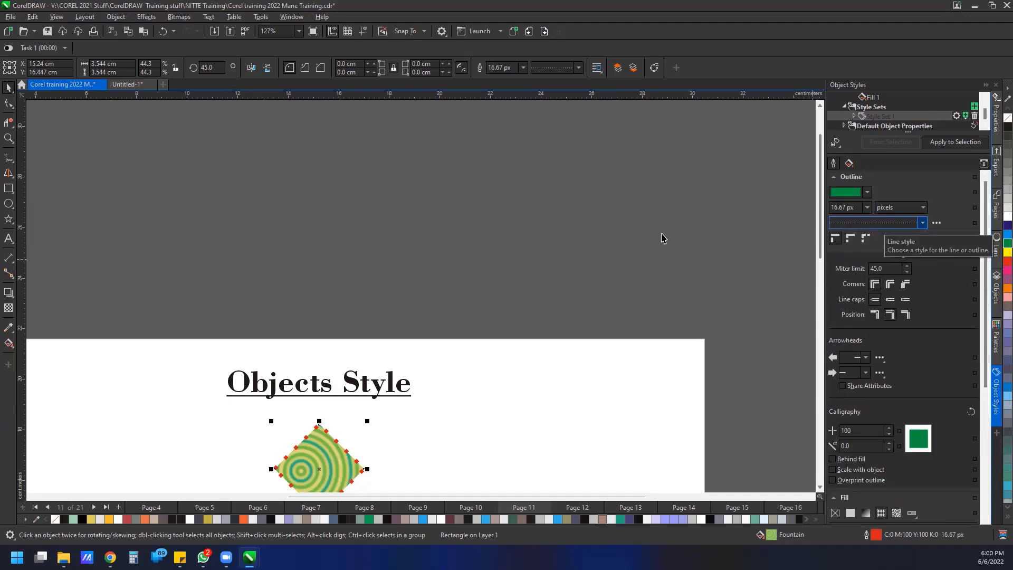
Step: Reselect the diamond under the Objects Style heading and apply the edited Style Set 1 to it
{"action": "scroll", "coordinate": [817, 279], "scroll_direction": "down", "scroll_amount": 2}
{"action": "scroll", "coordinate": [817, 279], "scroll_direction": "down", "scroll_amount": 1}
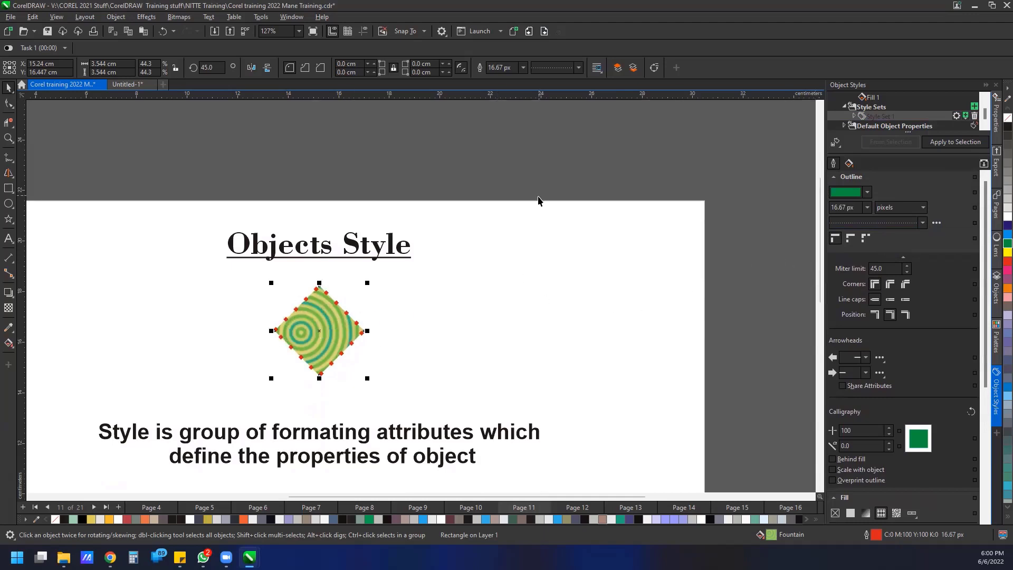
{"action": "left_click", "coordinate": [501, 248]}
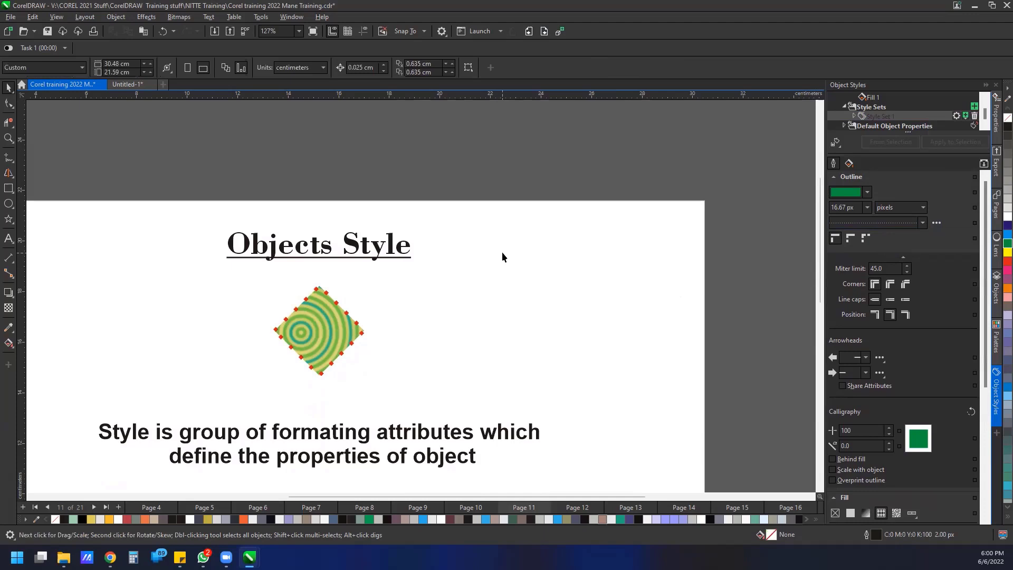
{"action": "left_click", "coordinate": [332, 328]}
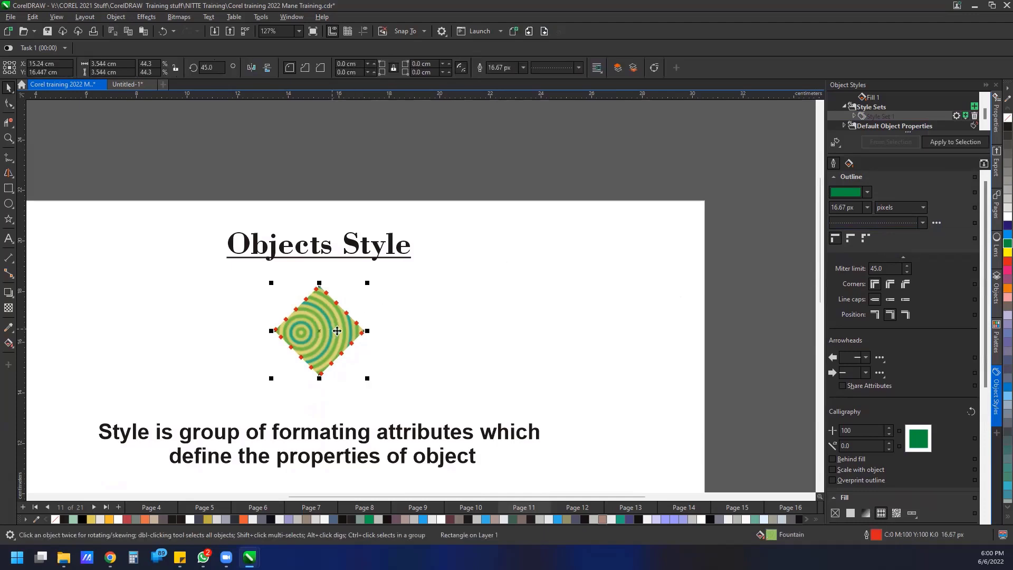
{"action": "left_click", "coordinate": [945, 142]}
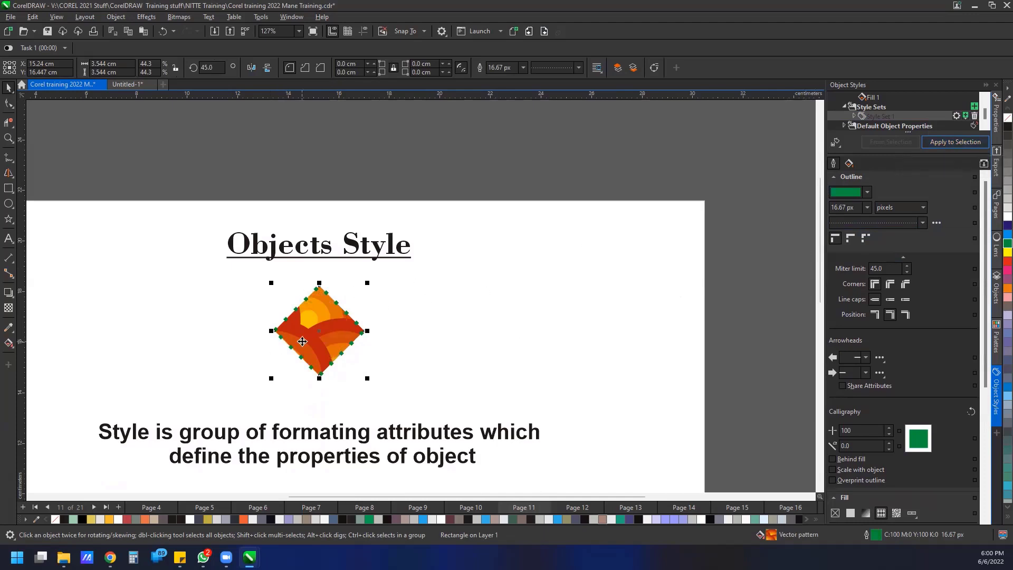
Step: Copy the styled diamond onto Page 10 and place it above the left tree, at about X 5.7 cm, Y 18.6 cm
{"action": "scroll", "coordinate": [342, 305], "scroll_direction": "down", "scroll_amount": 1}
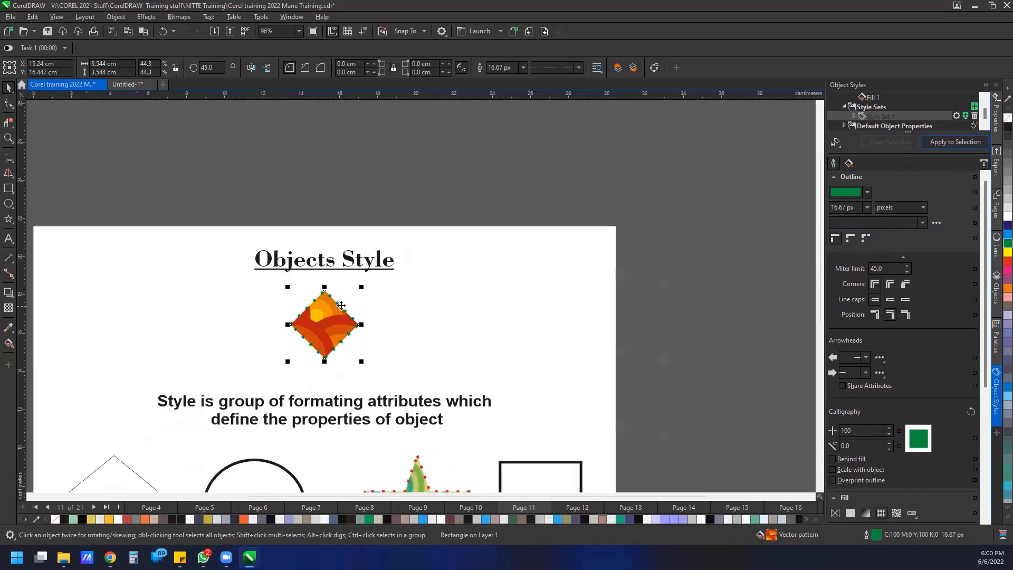
{"action": "scroll", "coordinate": [341, 306], "scroll_direction": "down", "scroll_amount": 2}
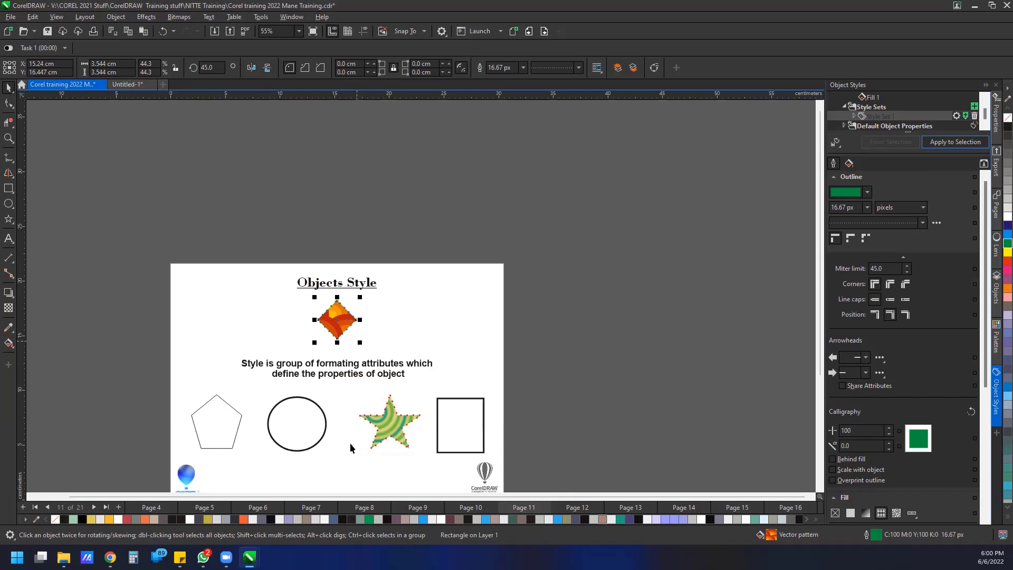
{"action": "left_click", "coordinate": [472, 508]}
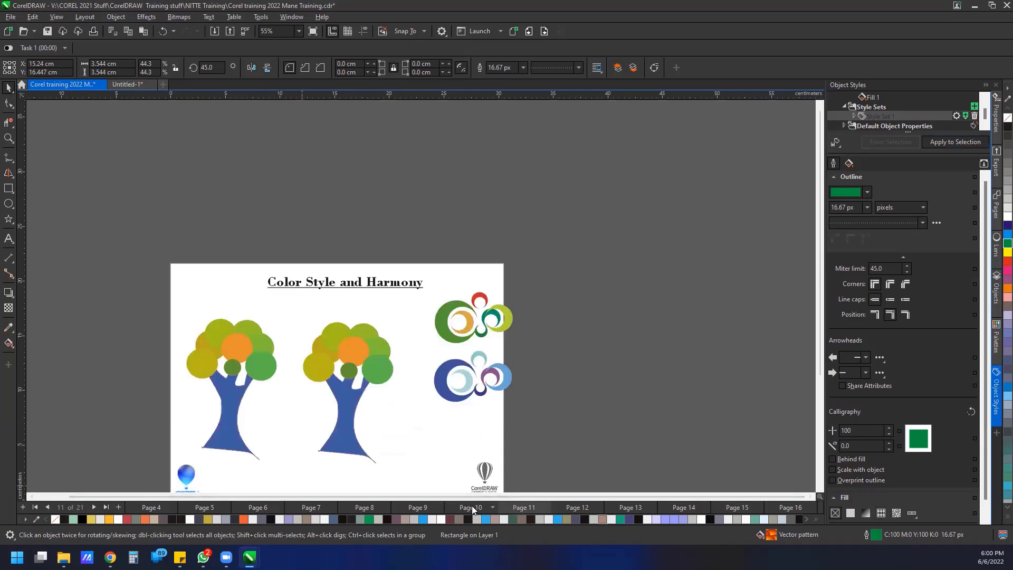
{"action": "key", "text": "ctrl+v"}
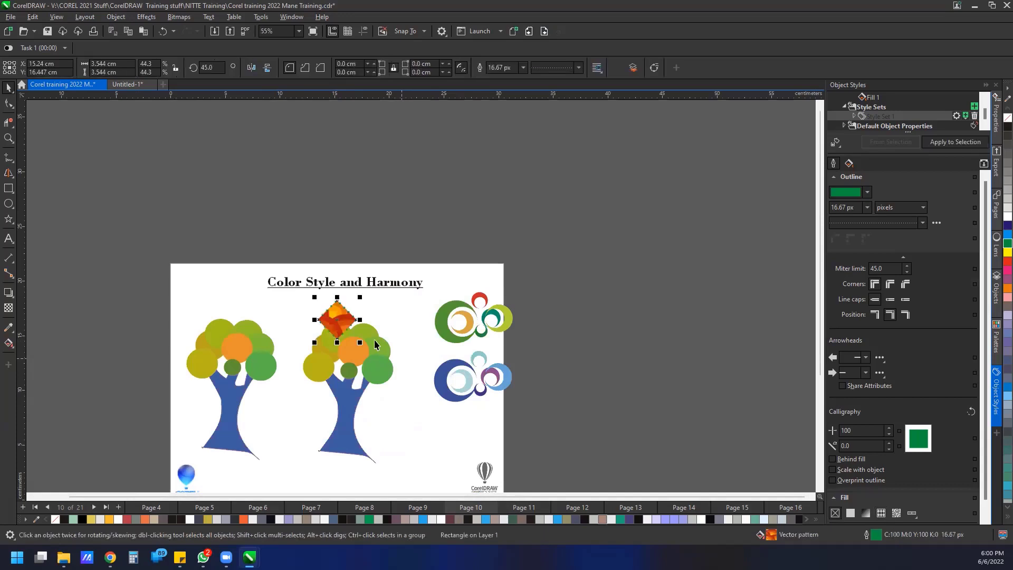
{"action": "left_click_drag", "start_coordinate": [336, 319], "coordinate": [216, 289]}
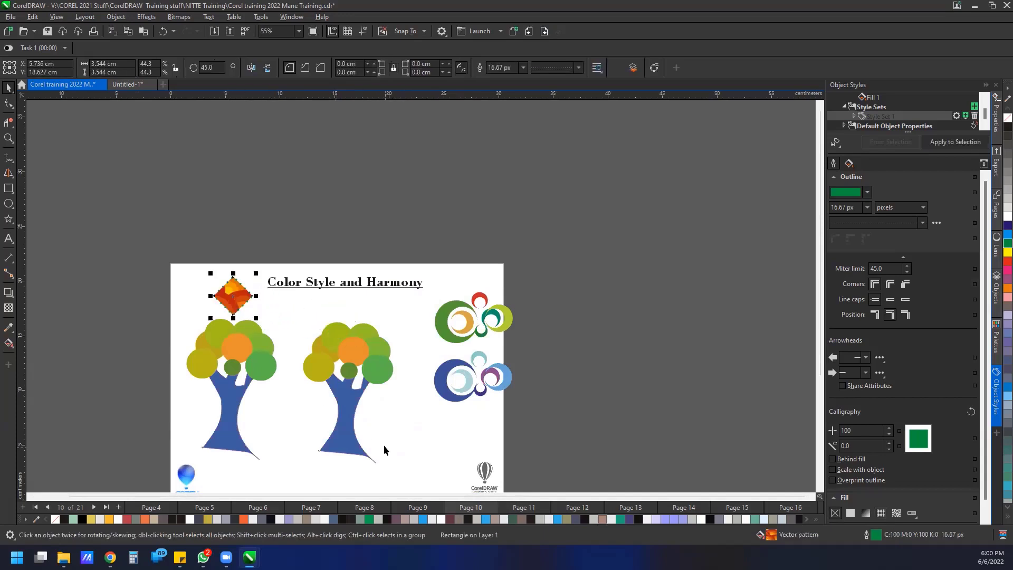
Step: Paste another copy of the diamond on Page 9, right of the tools list at about X 24.9 cm, Y 15.2 cm
{"action": "left_click", "coordinate": [416, 509]}
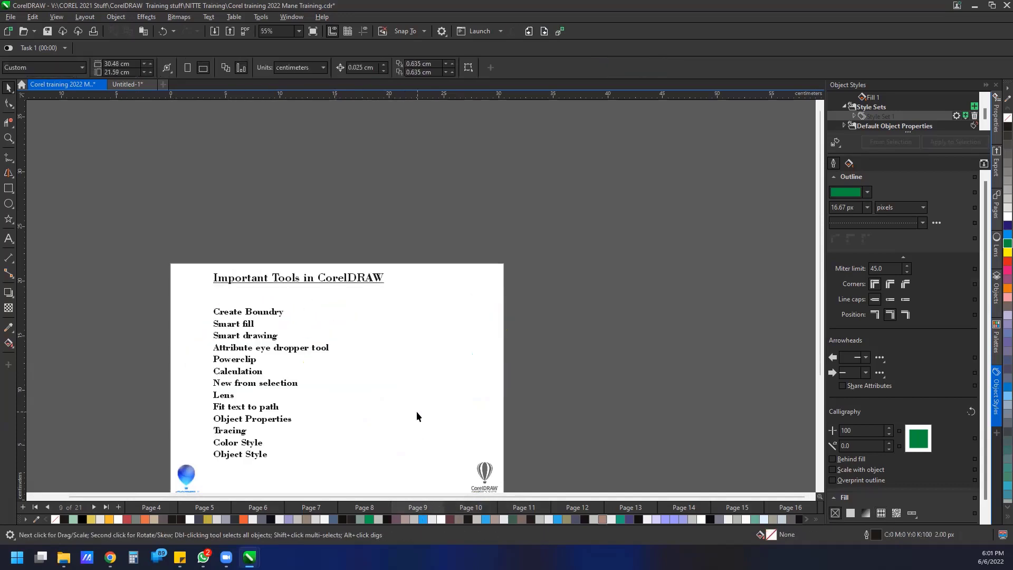
{"action": "key", "text": "ctrl+v"}
{"action": "left_click_drag", "start_coordinate": [342, 327], "coordinate": [442, 335]}
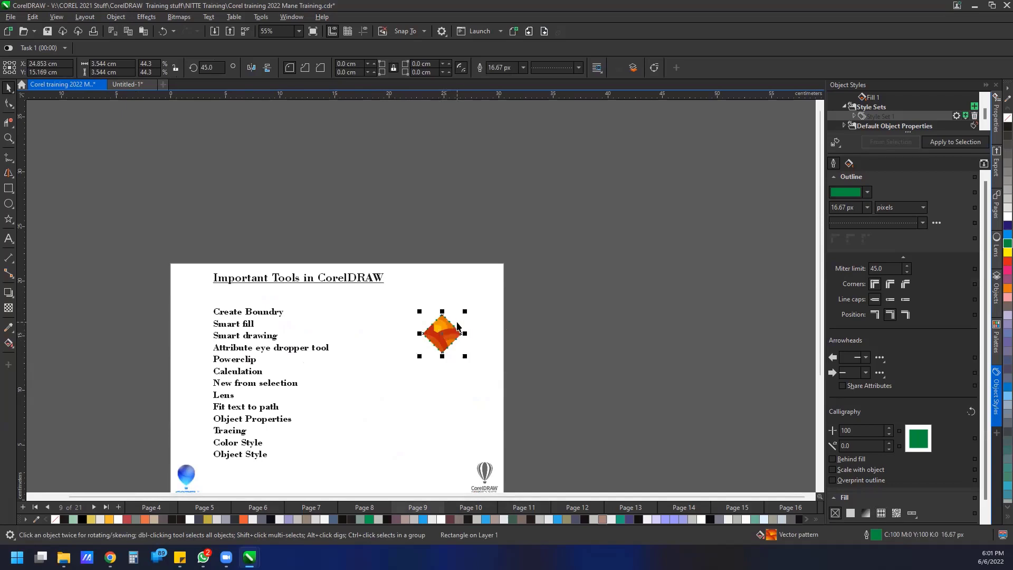
{"action": "scroll", "coordinate": [457, 327], "scroll_direction": "up", "scroll_amount": 3}
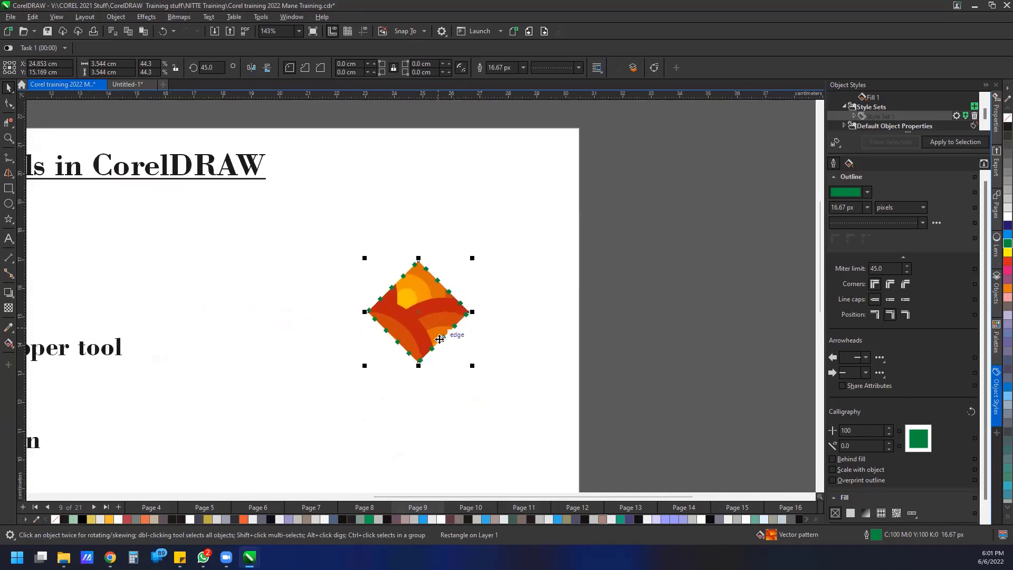
Step: Try to switch Style Set 1's outline to a solid line and apply the style to the Page 9 diamond
{"action": "left_click", "coordinate": [864, 225]}
{"action": "left_click", "coordinate": [858, 236]}
{"action": "scroll", "coordinate": [684, 250], "scroll_direction": "down", "scroll_amount": 1}
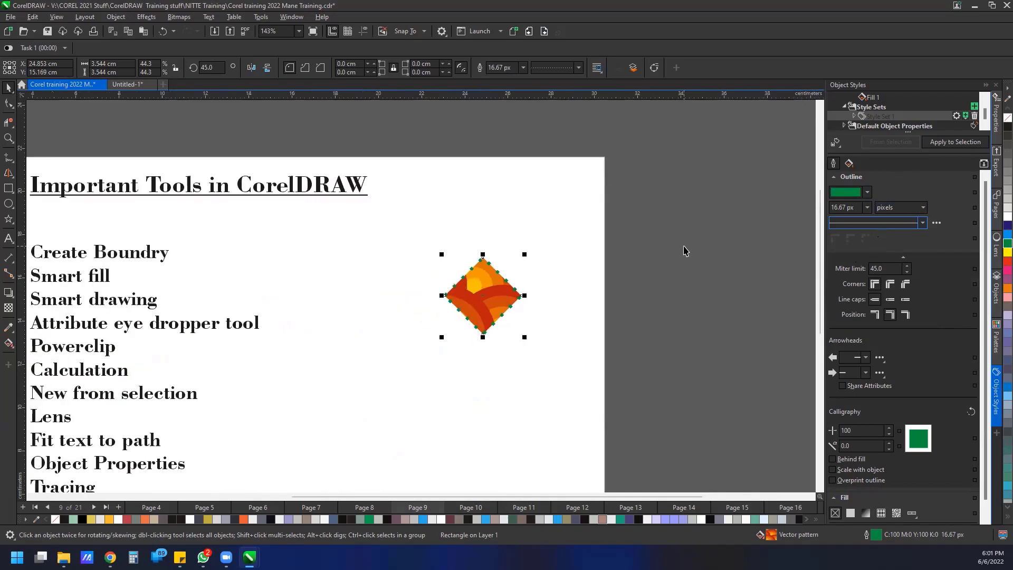
{"action": "left_click", "coordinate": [939, 144]}
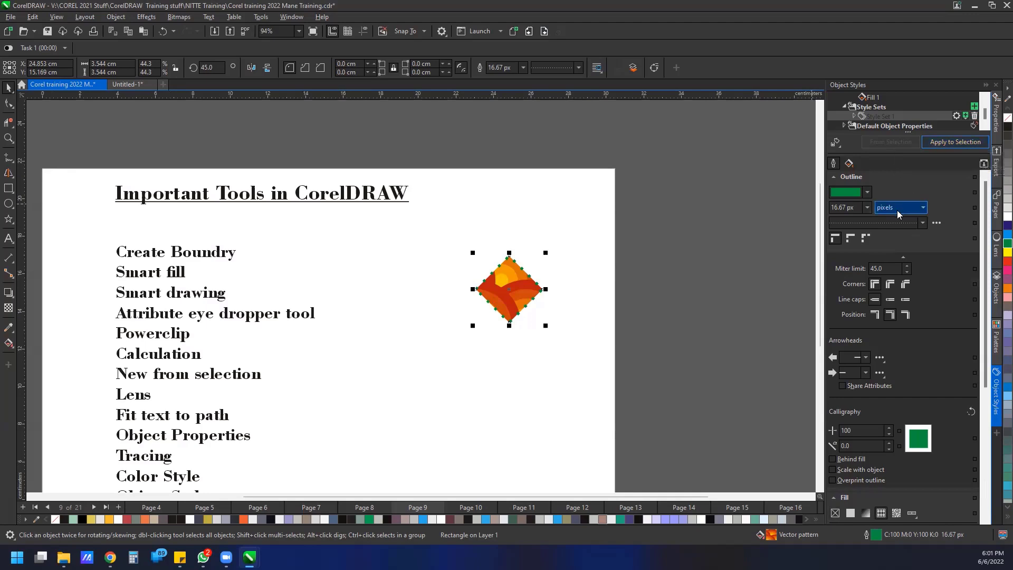
Step: Set the outline line style of Style Set 1 to a solid line and deselect the diamond
{"action": "left_click", "coordinate": [868, 223]}
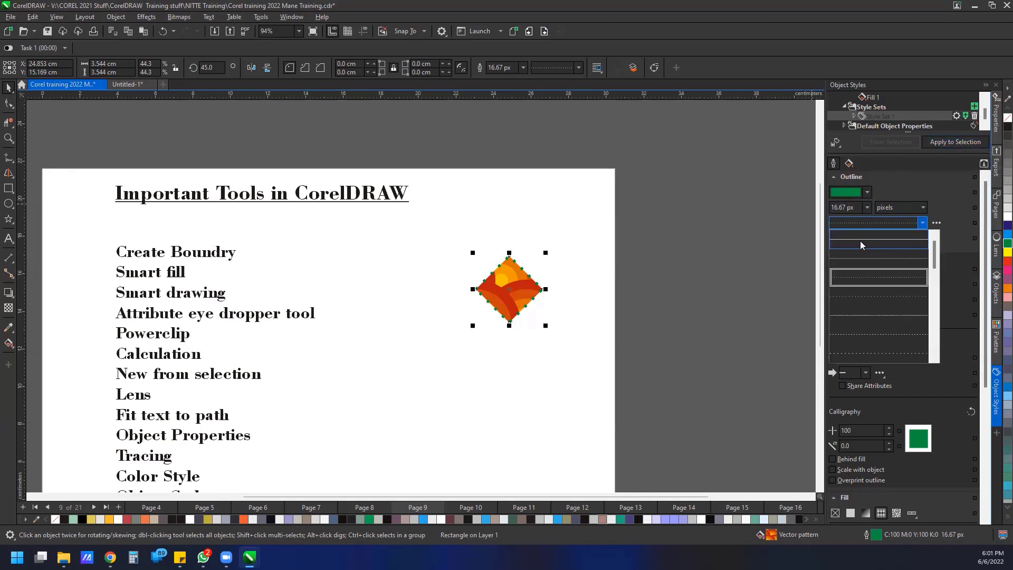
{"action": "left_click", "coordinate": [861, 245]}
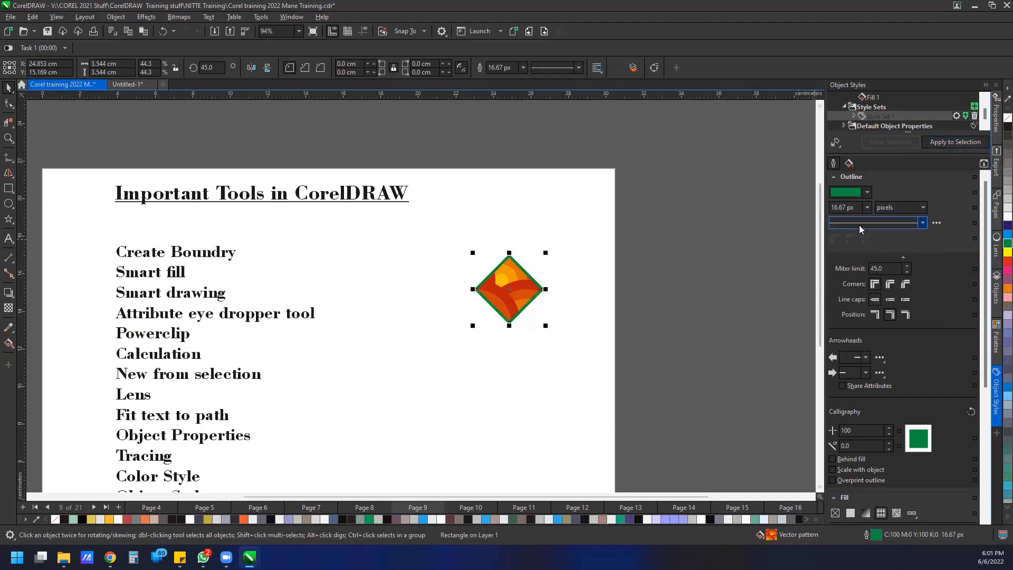
{"action": "left_click", "coordinate": [655, 290]}
Step: Go to Page 10 and check the outline of the diamond copy above the left tree
{"action": "scroll", "coordinate": [583, 312], "scroll_direction": "down", "scroll_amount": 3}
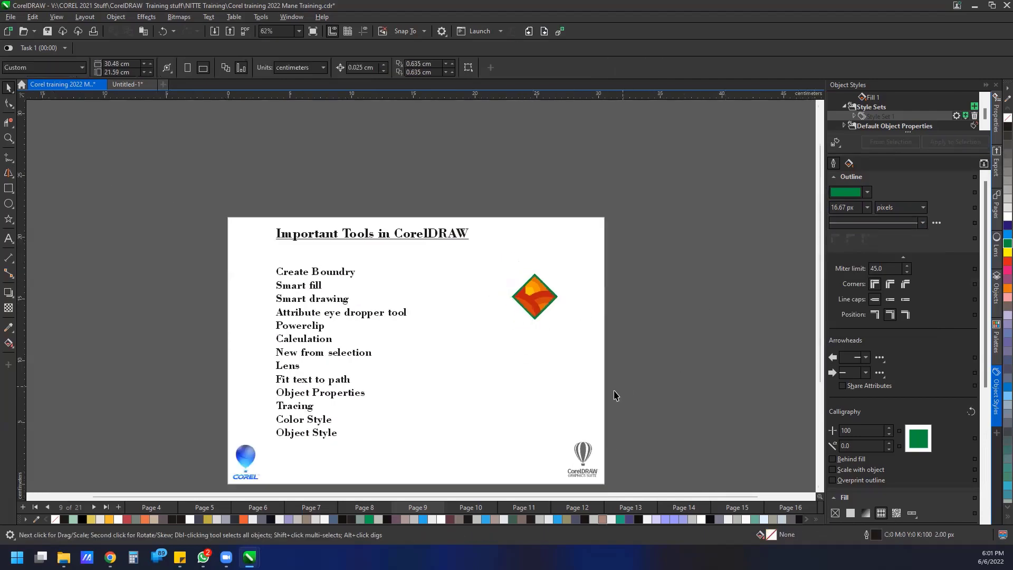
{"action": "left_click", "coordinate": [450, 505]}
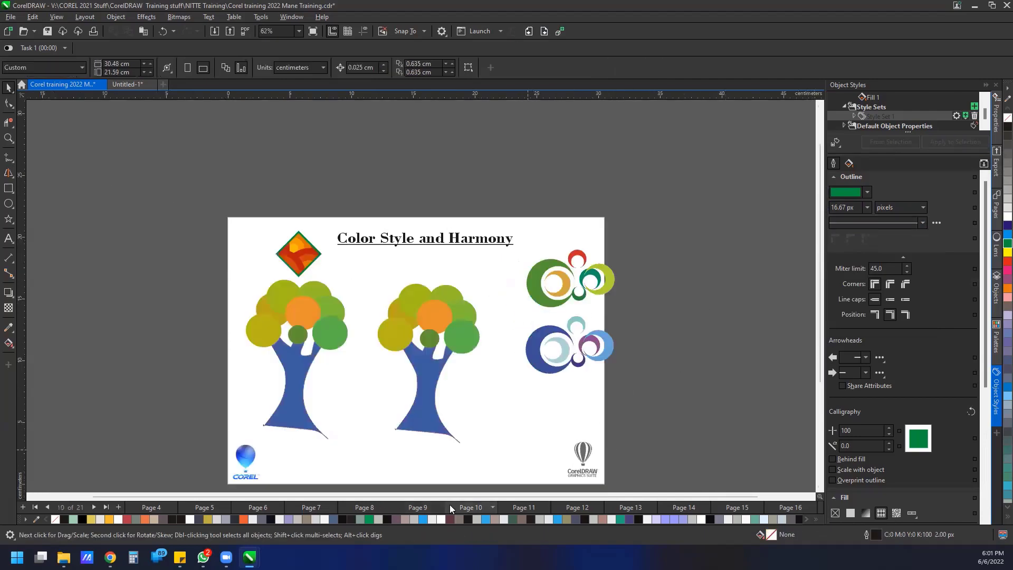
{"action": "scroll", "coordinate": [299, 257], "scroll_direction": "up", "scroll_amount": 3}
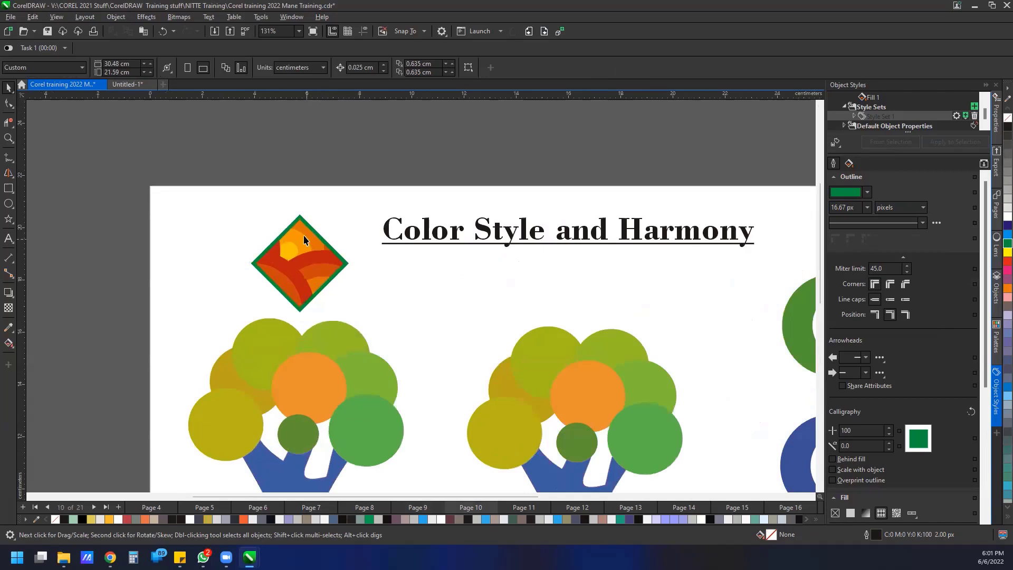
Step: Return to Page 11 and change Style Set 1's fill to the blue circles vector pattern
{"action": "left_click", "coordinate": [512, 509]}
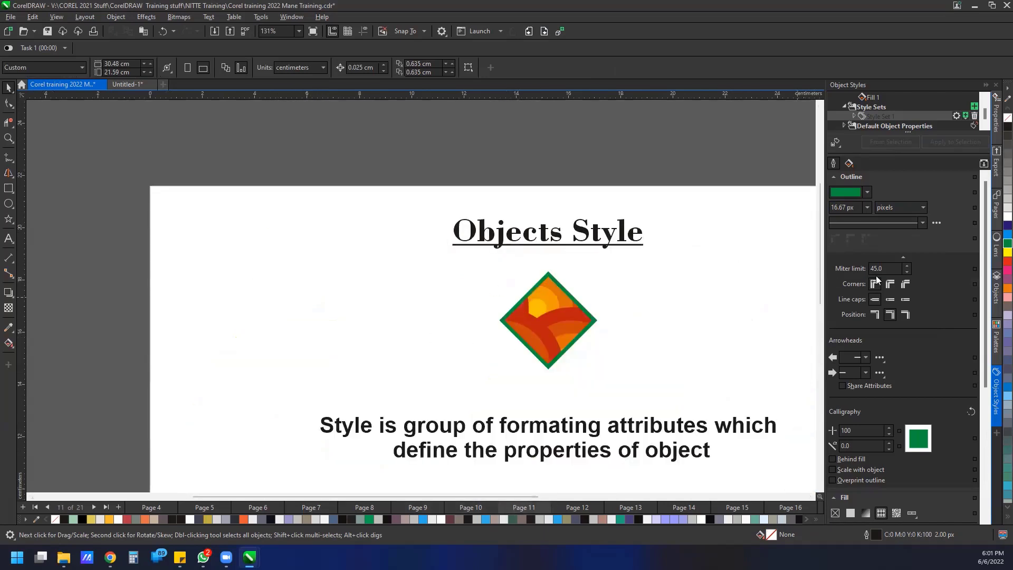
{"action": "left_click", "coordinate": [849, 163]}
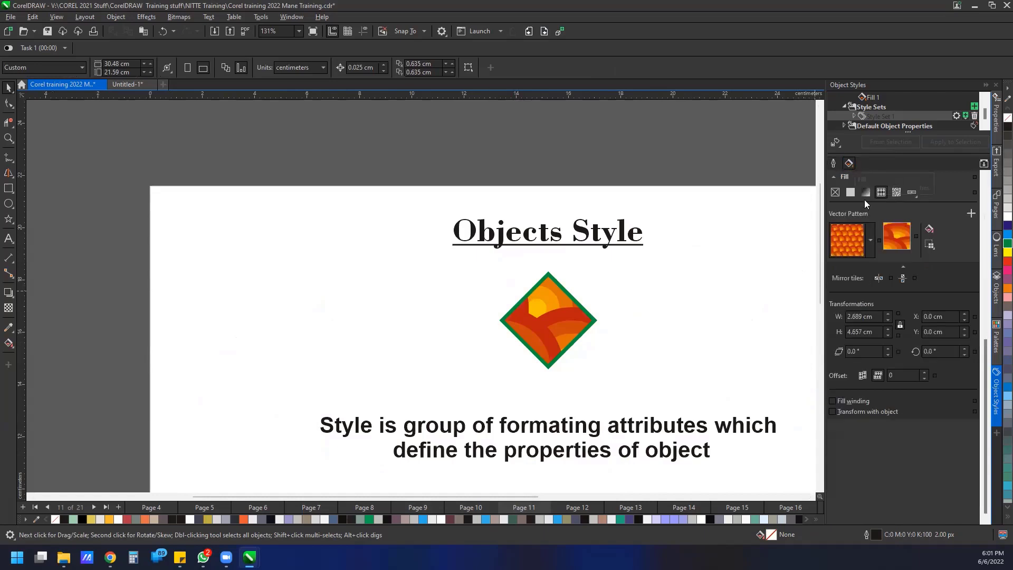
{"action": "left_click", "coordinate": [873, 241]}
{"action": "left_click", "coordinate": [863, 339]}
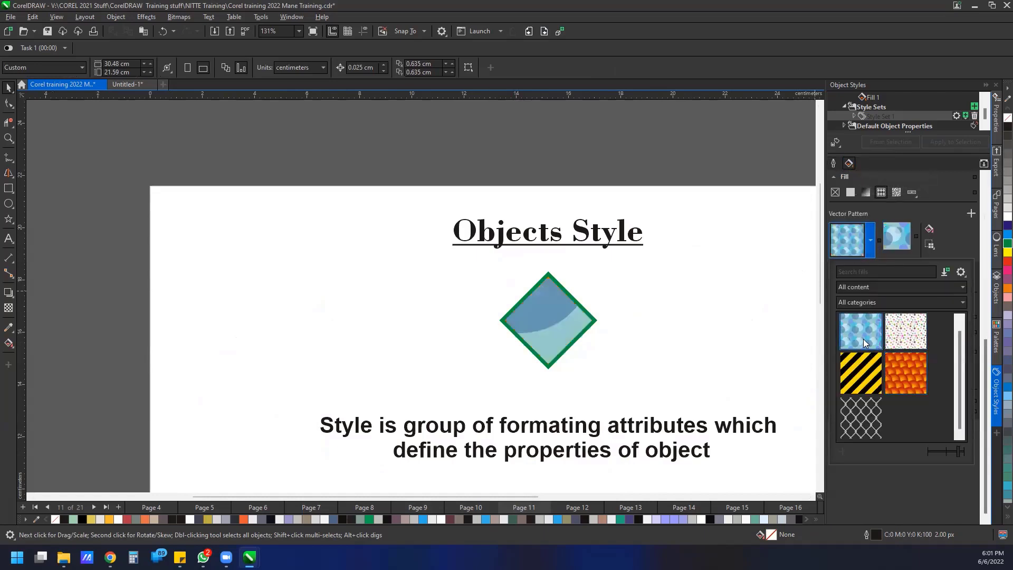
{"action": "left_click", "coordinate": [932, 246]}
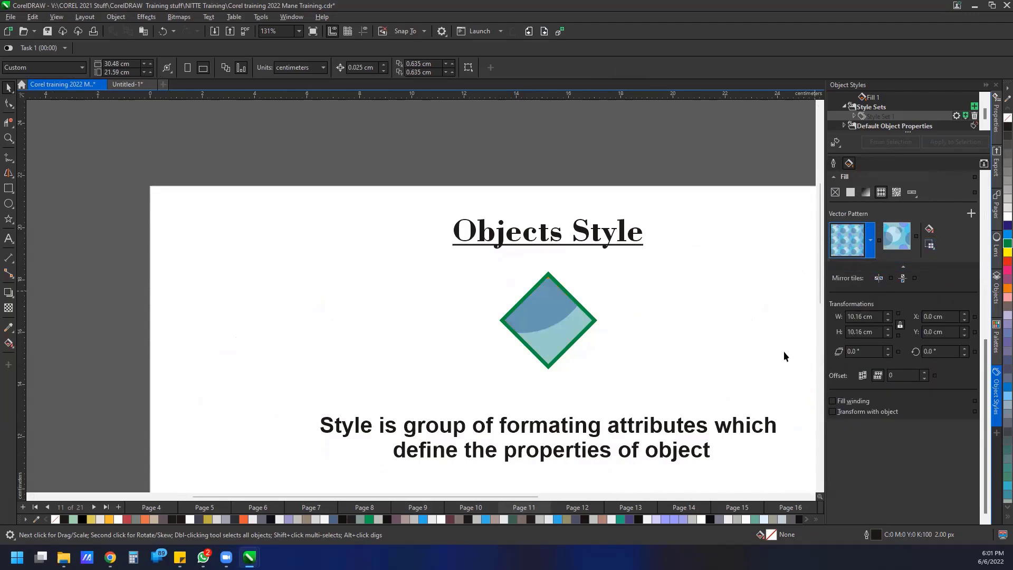
Step: Check the fill of the diamond copy on Page 10 and return to Page 11
{"action": "scroll", "coordinate": [730, 349], "scroll_direction": "down", "scroll_amount": 2}
{"action": "scroll", "coordinate": [819, 261], "scroll_direction": "down", "scroll_amount": 3}
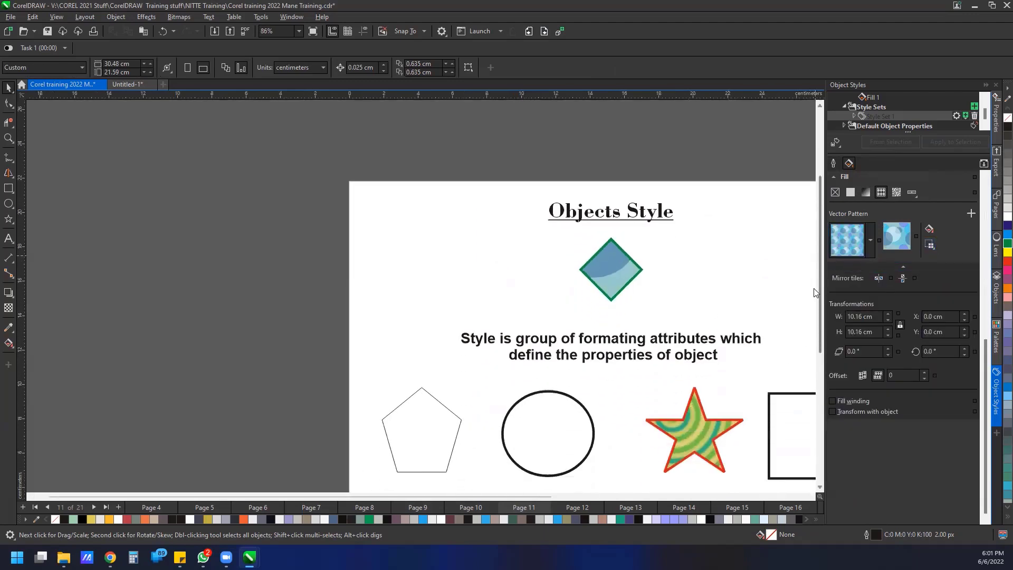
{"action": "left_click", "coordinate": [473, 508]}
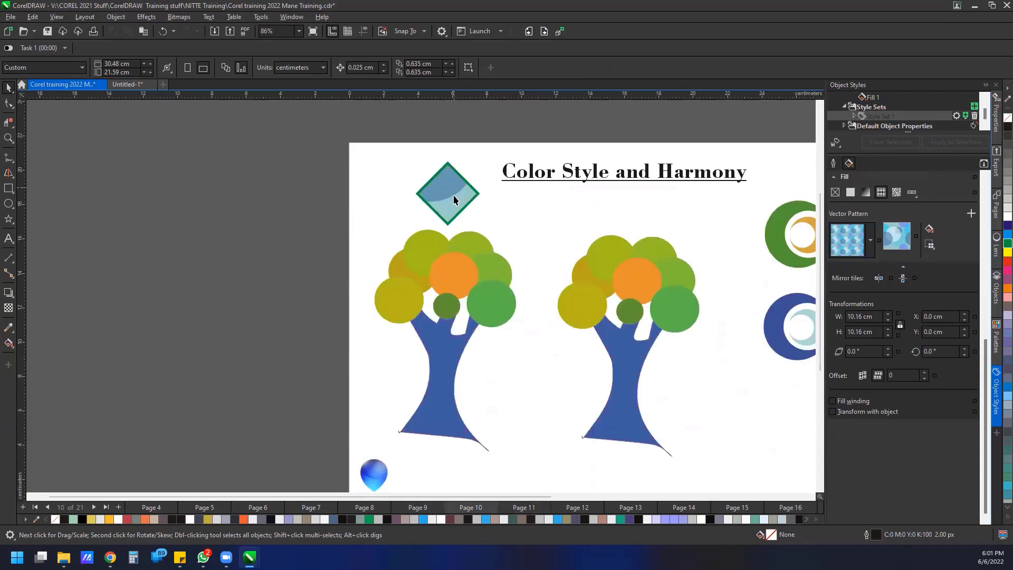
{"action": "left_click", "coordinate": [524, 507]}
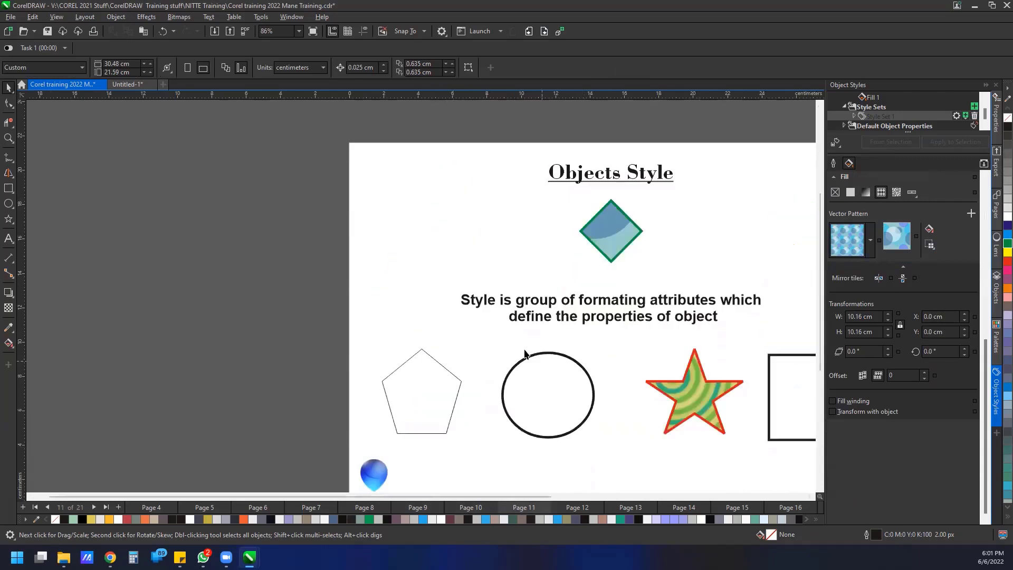
Step: Apply Style Set 1 to the pentagon and to the rectangle in the bottom row of Page 11
{"action": "scroll", "coordinate": [412, 329], "scroll_direction": "down", "scroll_amount": 2}
{"action": "scroll", "coordinate": [750, 406], "scroll_direction": "up", "scroll_amount": 2}
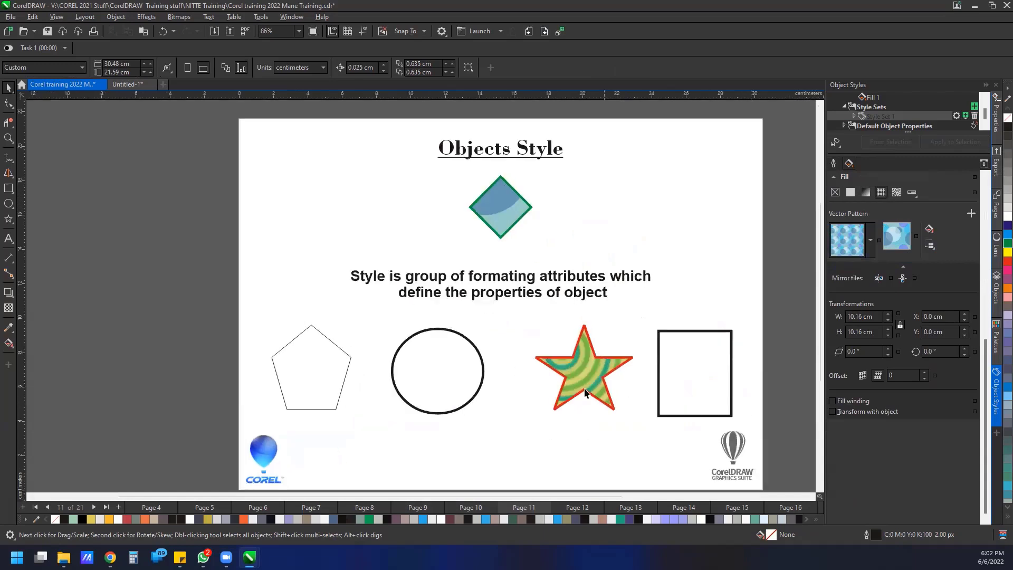
{"action": "left_click", "coordinate": [349, 358]}
{"action": "left_click", "coordinate": [946, 141]}
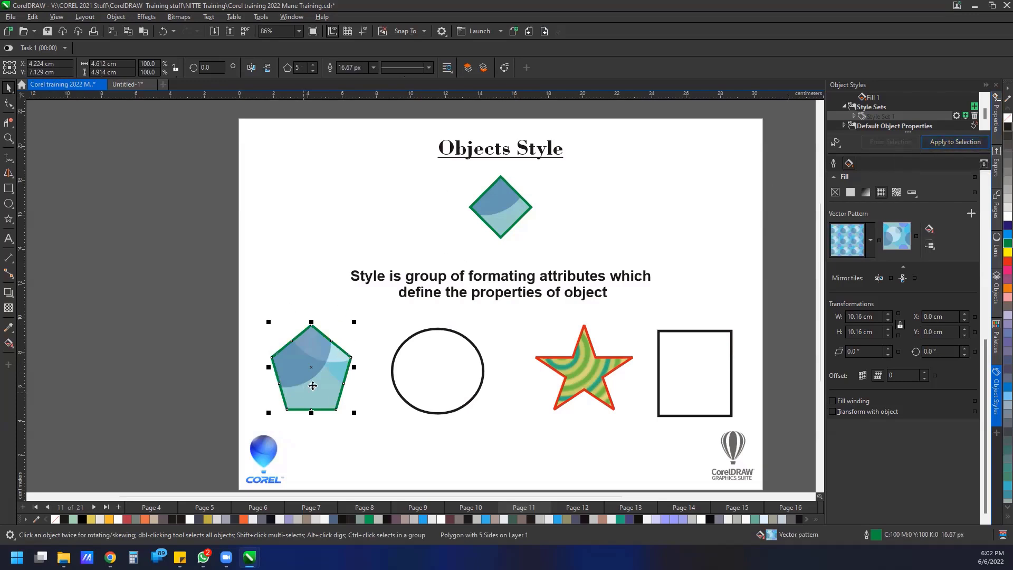
{"action": "left_click", "coordinate": [682, 369]}
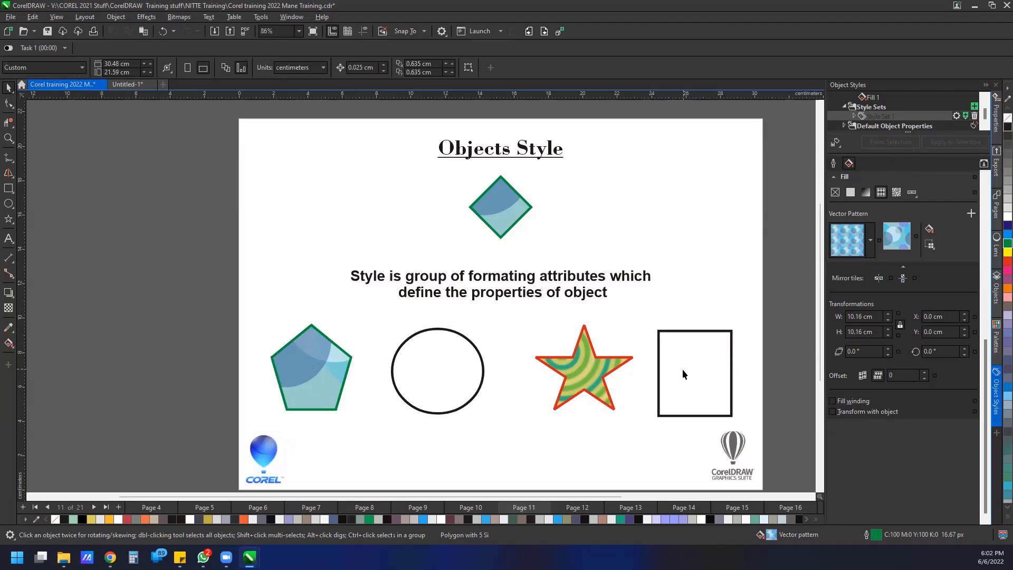
{"action": "left_click", "coordinate": [696, 330]}
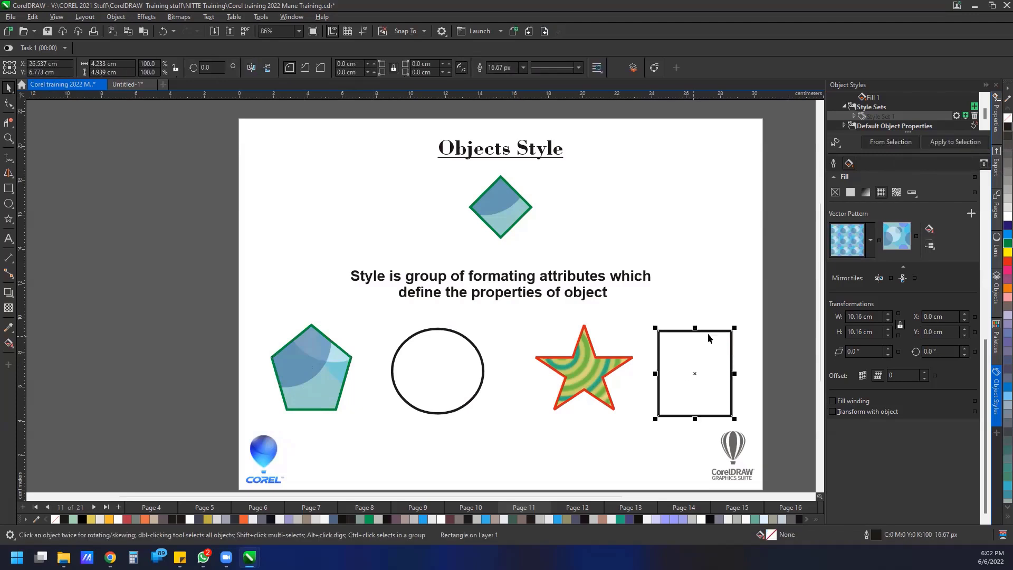
{"action": "left_click", "coordinate": [939, 143]}
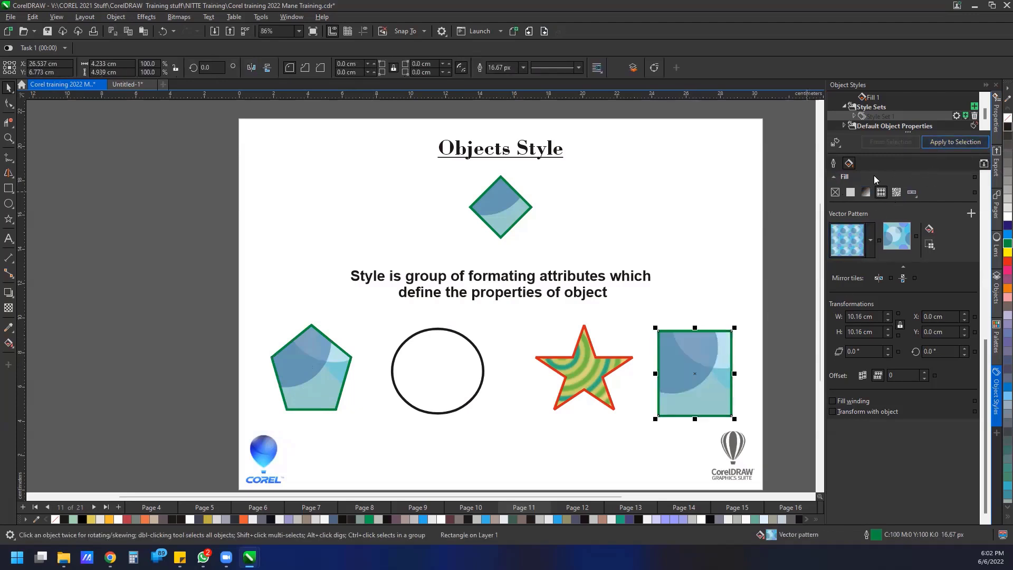
Step: Set Style Set 1's fill to the black-and-yellow diagonal stripe vector pattern and display Page 10
{"action": "left_click", "coordinate": [871, 240]}
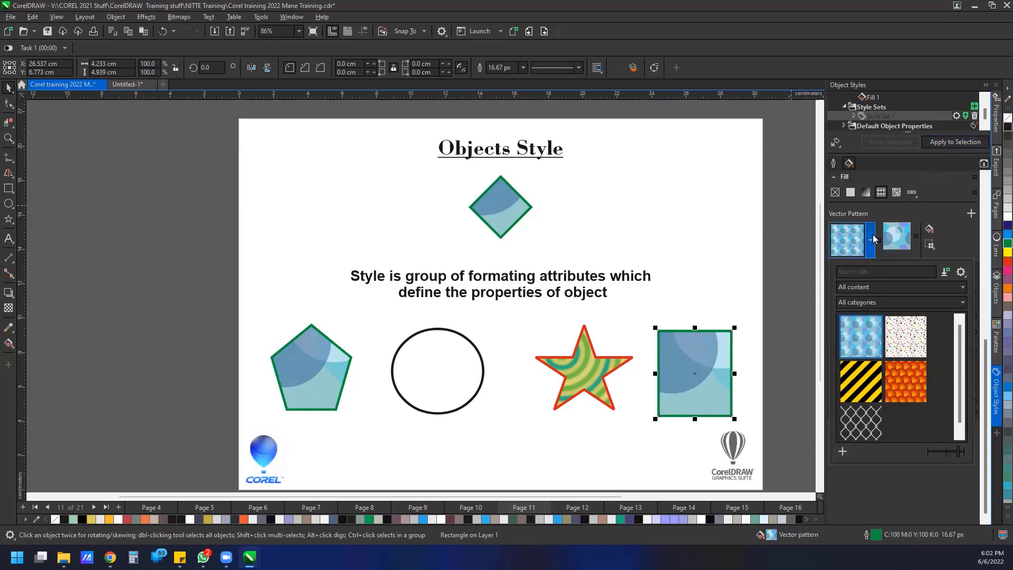
{"action": "left_click", "coordinate": [856, 401]}
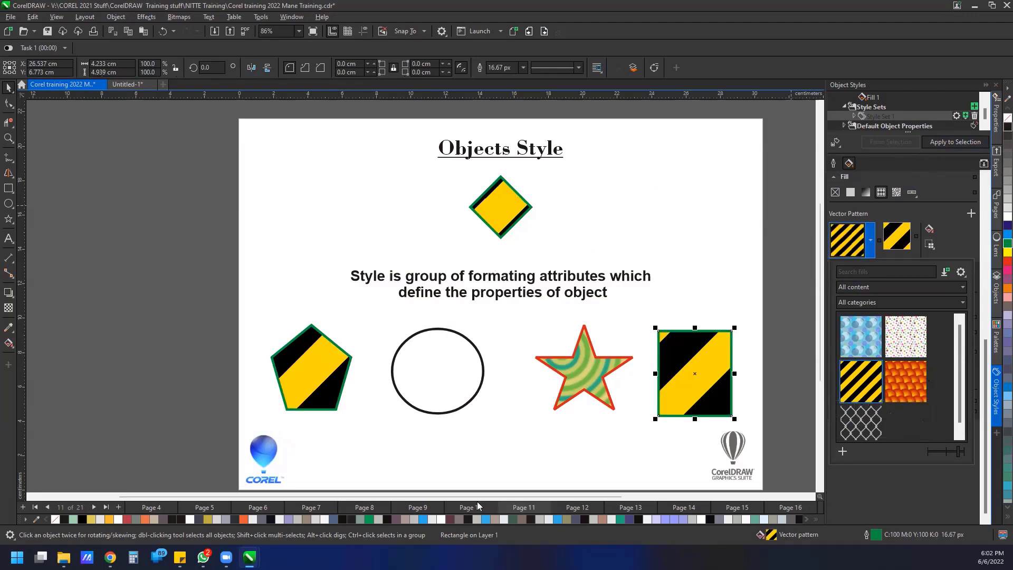
{"action": "left_click", "coordinate": [413, 507]}
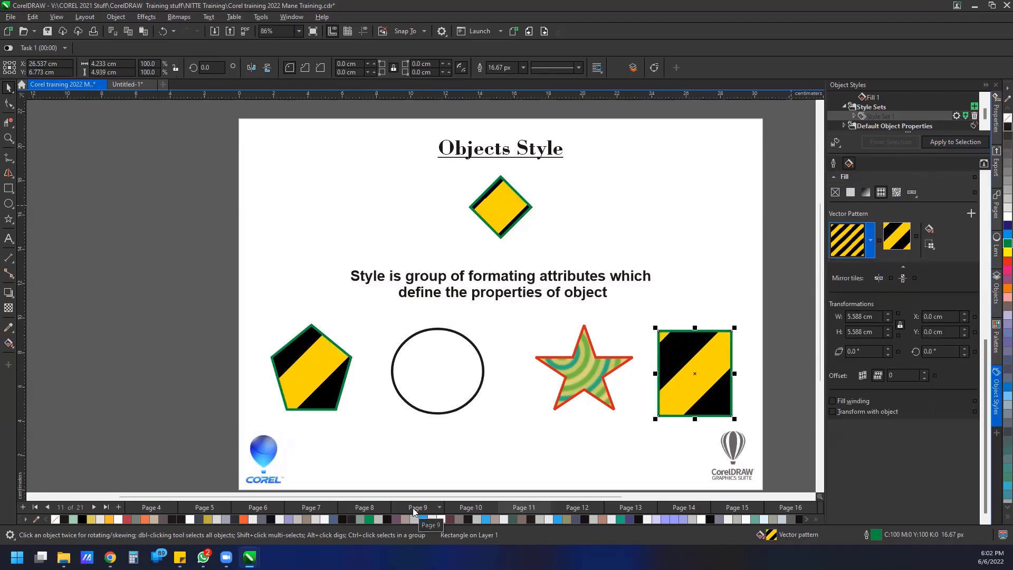
{"action": "left_click", "coordinate": [450, 507]}
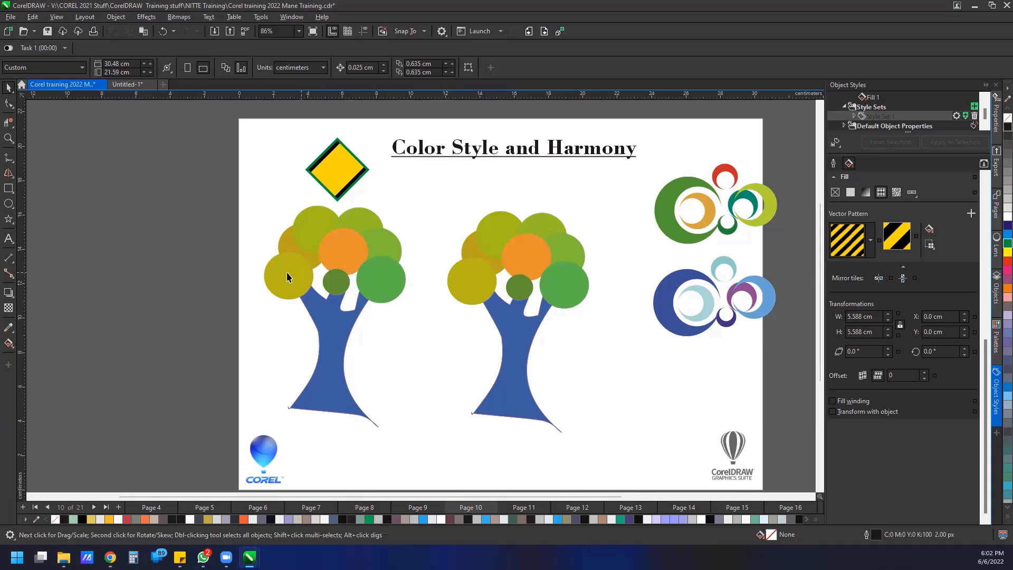
{"action": "scroll", "coordinate": [286, 272], "scroll_direction": "down", "scroll_amount": 1}
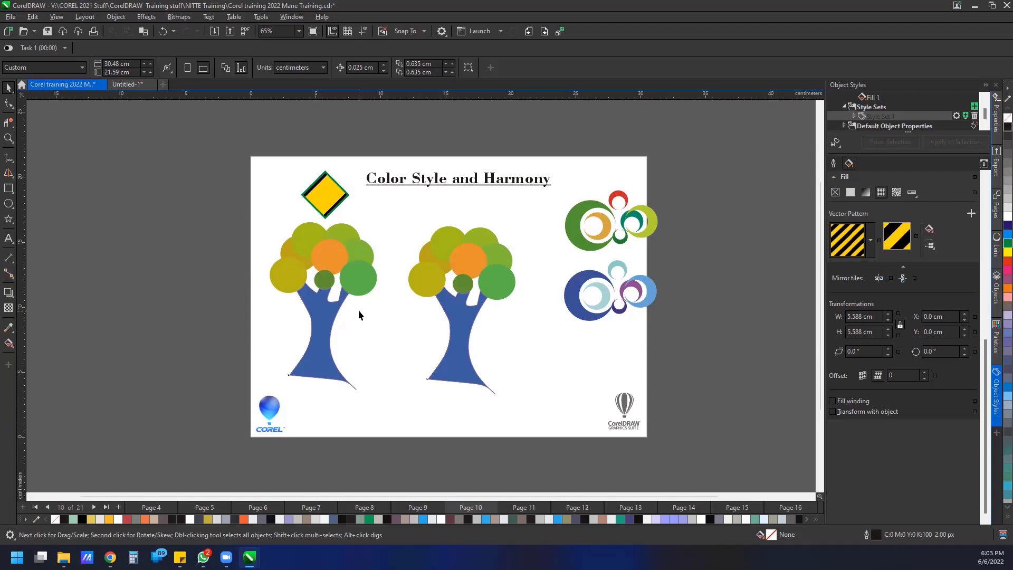
{"action": "scroll", "coordinate": [362, 265], "scroll_direction": "down", "scroll_amount": 1}
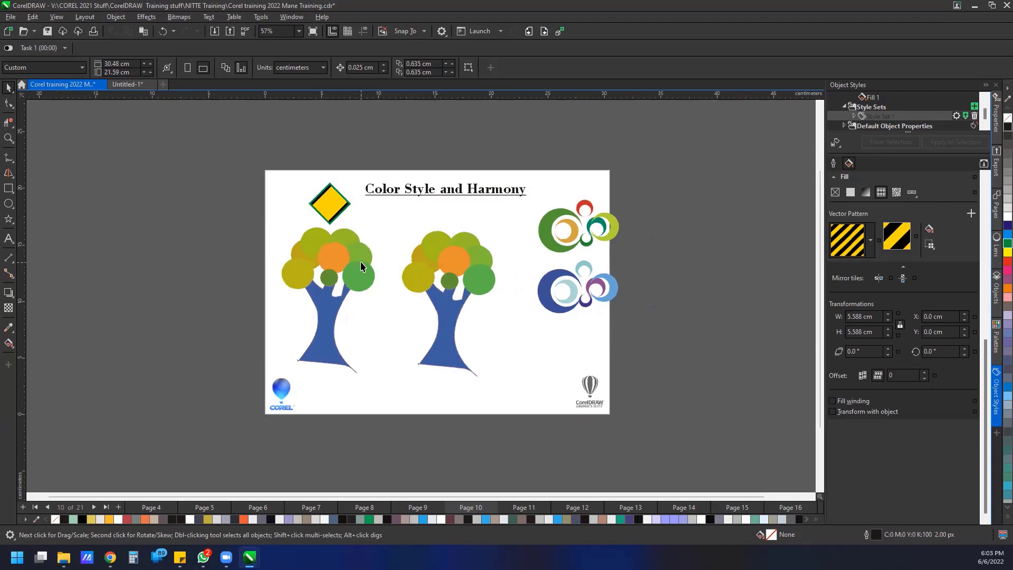
{"action": "left_click", "coordinate": [333, 212]}
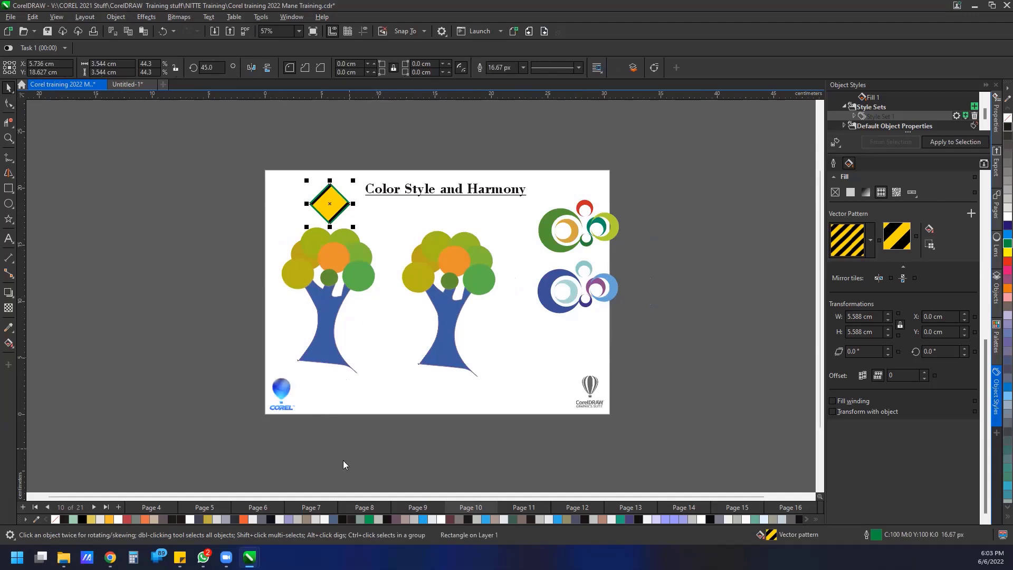
Step: Switch to the Untitled-1 document and delete all the artwork on its page
{"action": "left_click", "coordinate": [138, 84]}
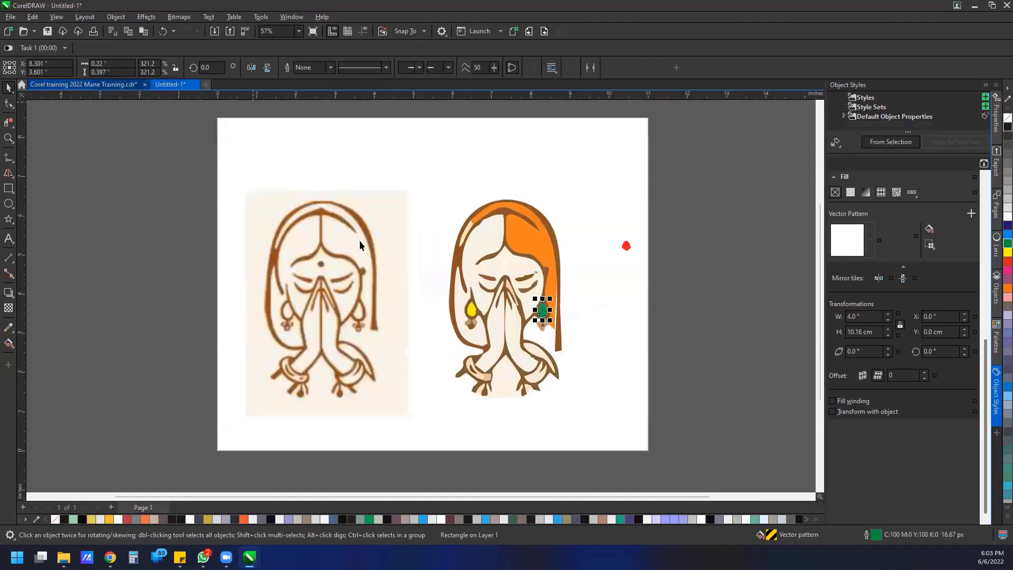
{"action": "scroll", "coordinate": [429, 283], "scroll_direction": "down", "scroll_amount": 2}
{"action": "left_click_drag", "start_coordinate": [216, 183], "coordinate": [685, 416]}
{"action": "key", "text": "Delete"}
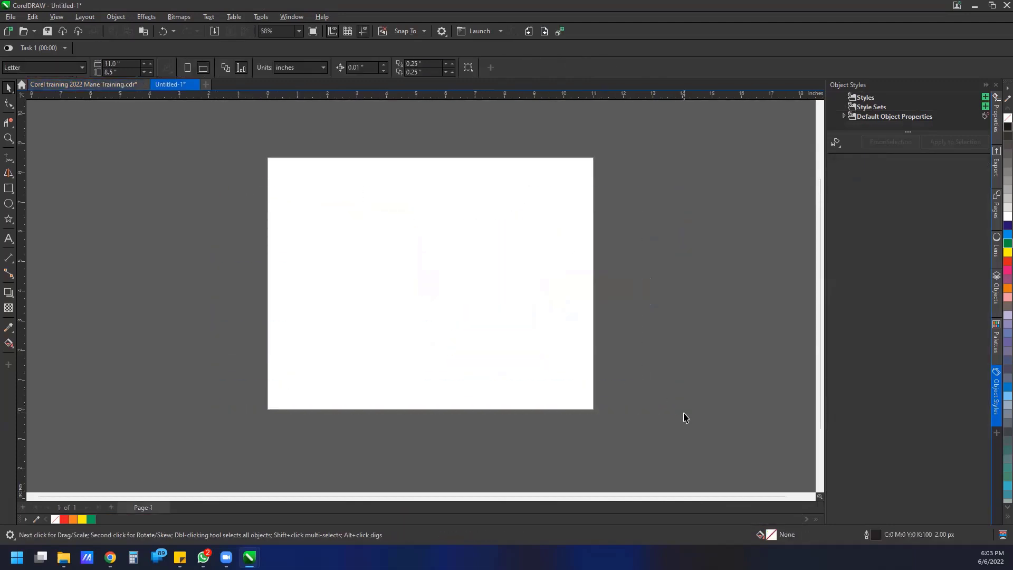
Step: Draw a wide rectangle about 8.27 by 2.17 inches across the upper half of the empty page and deselect it
{"action": "left_click", "coordinate": [8, 188]}
{"action": "left_click_drag", "start_coordinate": [562, 278], "coordinate": [564, 277]}
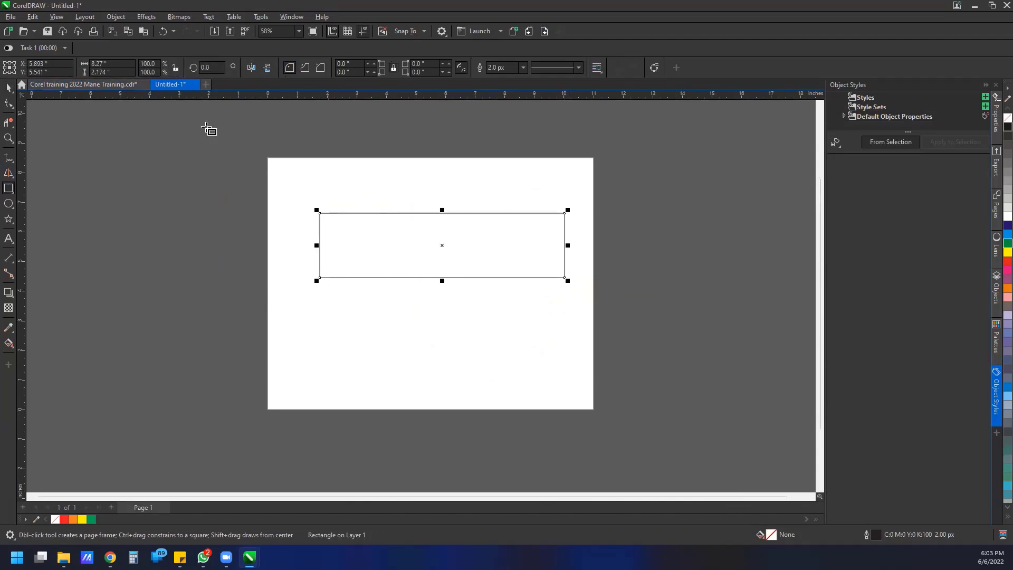
{"action": "left_click", "coordinate": [9, 88]}
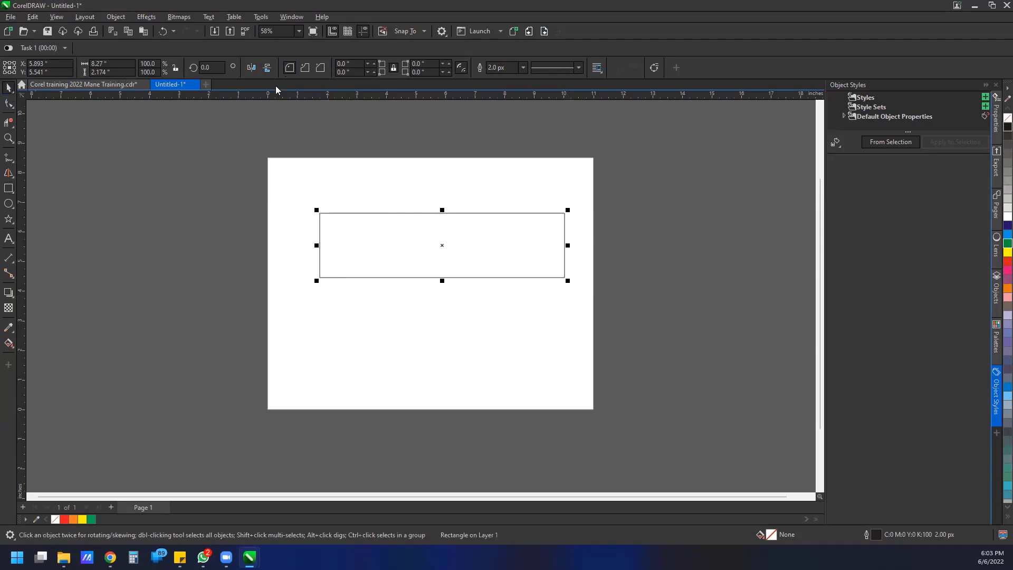
{"action": "left_click", "coordinate": [237, 127]}
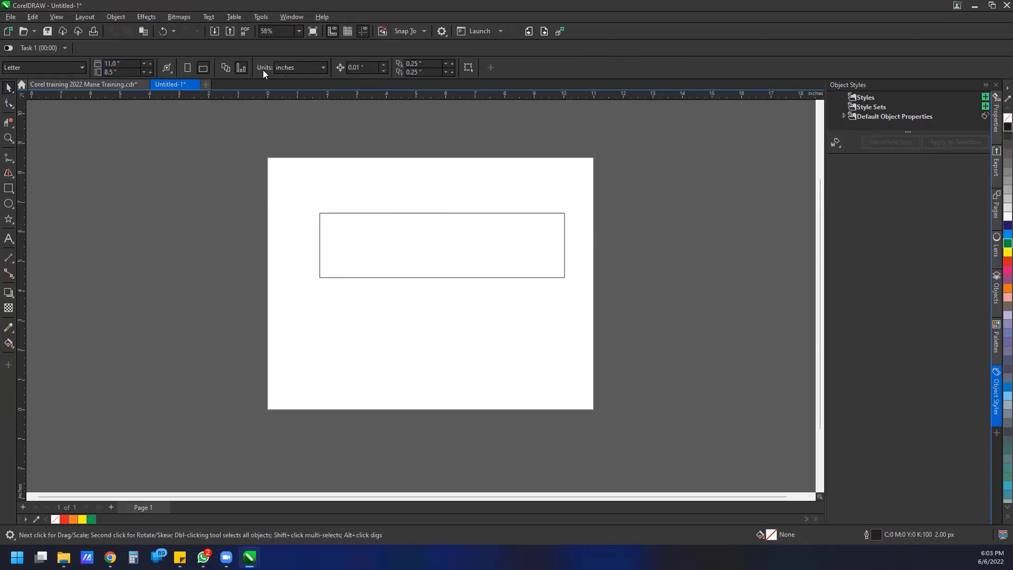
Step: Set the document's measurement units to pixels
{"action": "left_click", "coordinate": [281, 66]}
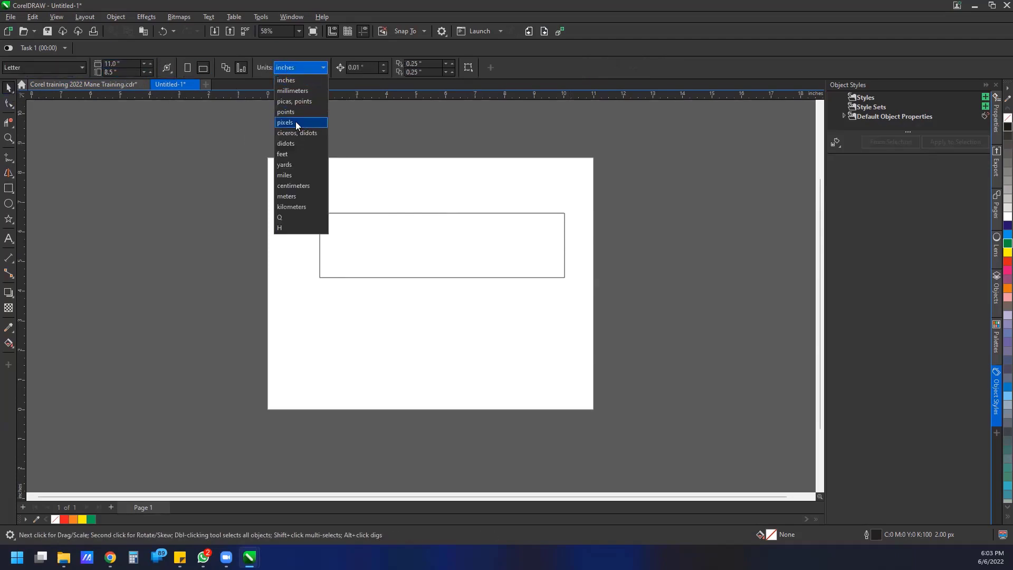
{"action": "left_click", "coordinate": [295, 122]}
{"action": "left_click", "coordinate": [121, 64]}
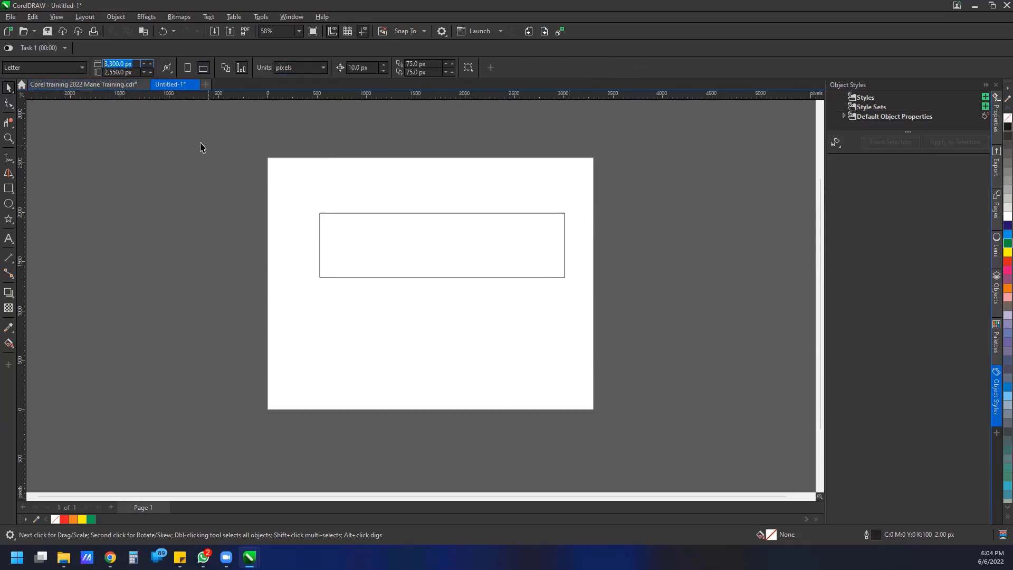
{"action": "left_click", "coordinate": [182, 213]}
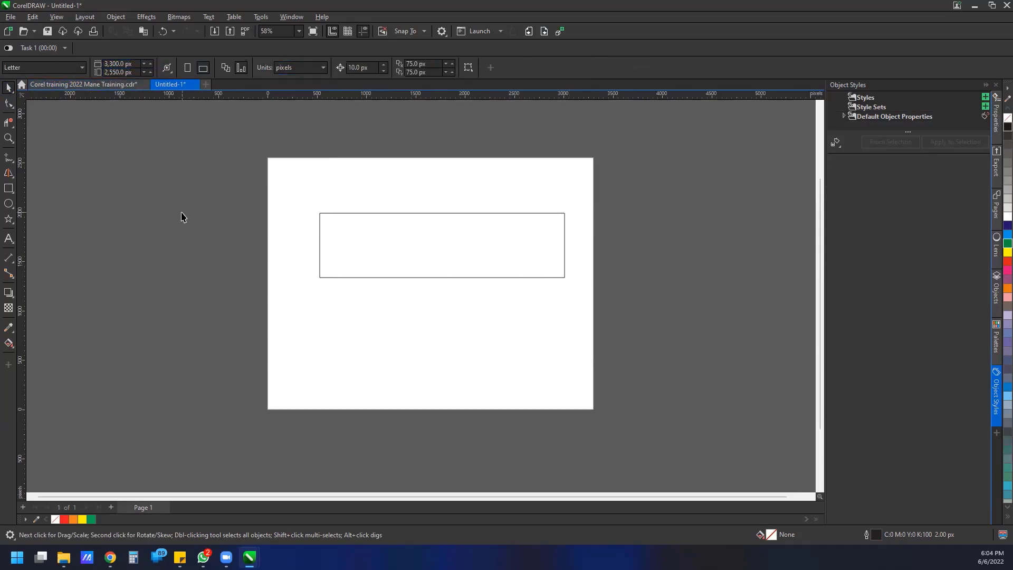
Step: Resize the rectangle to 1000 px wide and 300 px high
{"action": "left_click", "coordinate": [373, 214]}
{"action": "left_click", "coordinate": [123, 64]}
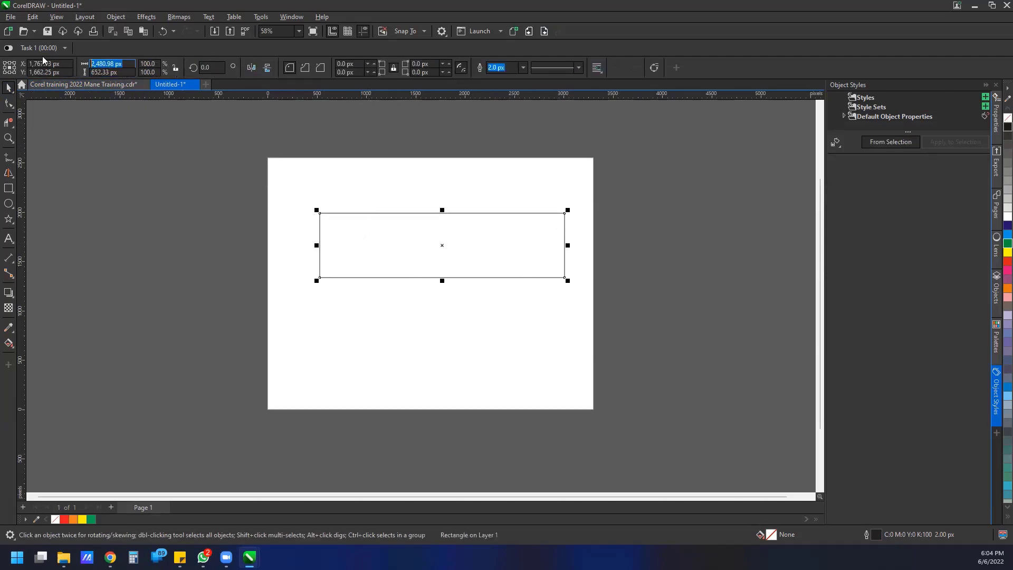
{"action": "type", "text": "1000"}
{"action": "key", "text": "Tab"}
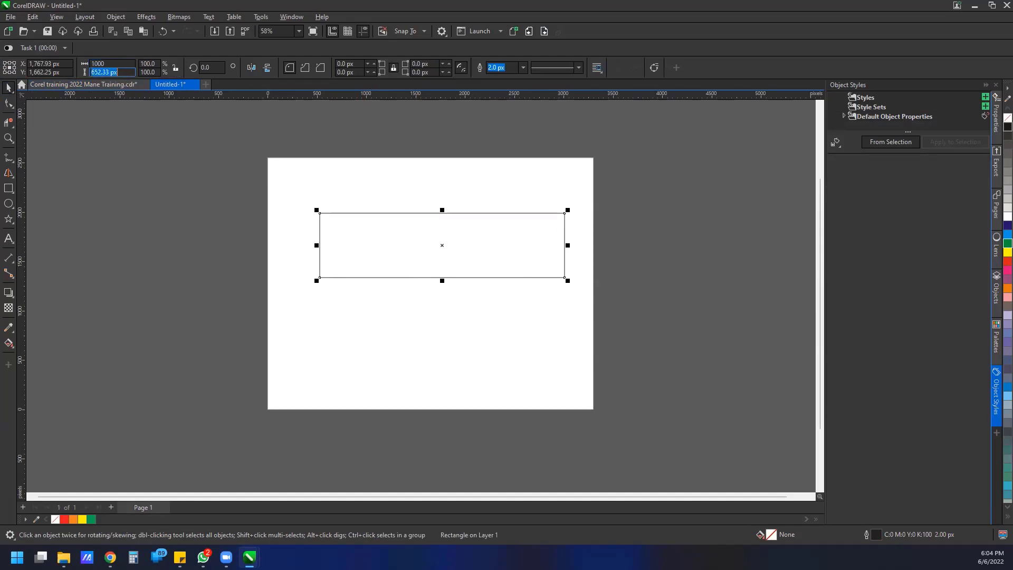
{"action": "type", "text": "300"}
{"action": "key", "text": "Return"}
{"action": "scroll", "coordinate": [486, 255], "scroll_direction": "up", "scroll_amount": 2}
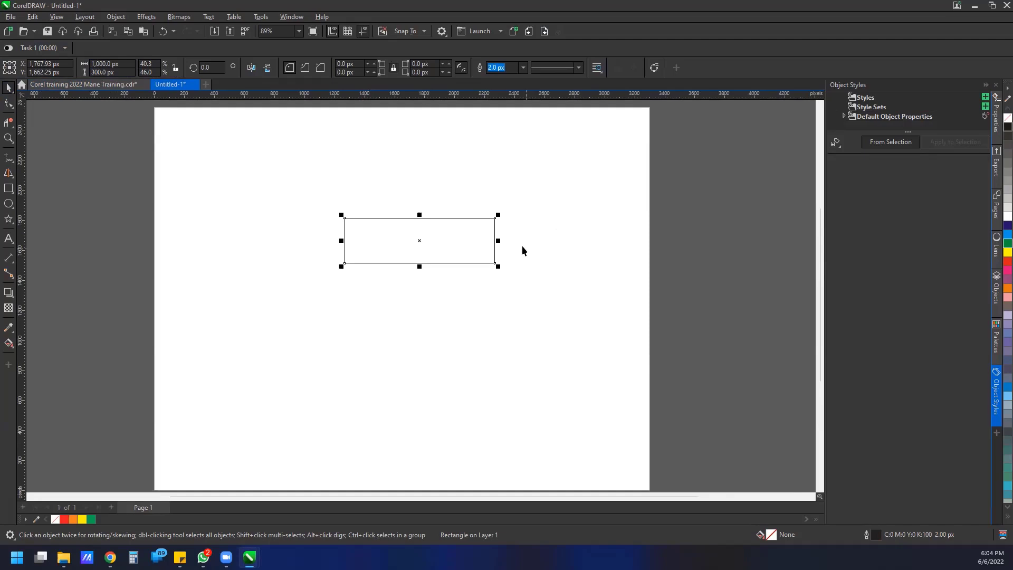
Step: Import the flower photo 00656_perfectbloom_1280x1024.jpg from the PSP 2021 ref folder and place it centred on the page
{"action": "right_click", "coordinate": [172, 221]}
{"action": "left_click", "coordinate": [196, 278]}
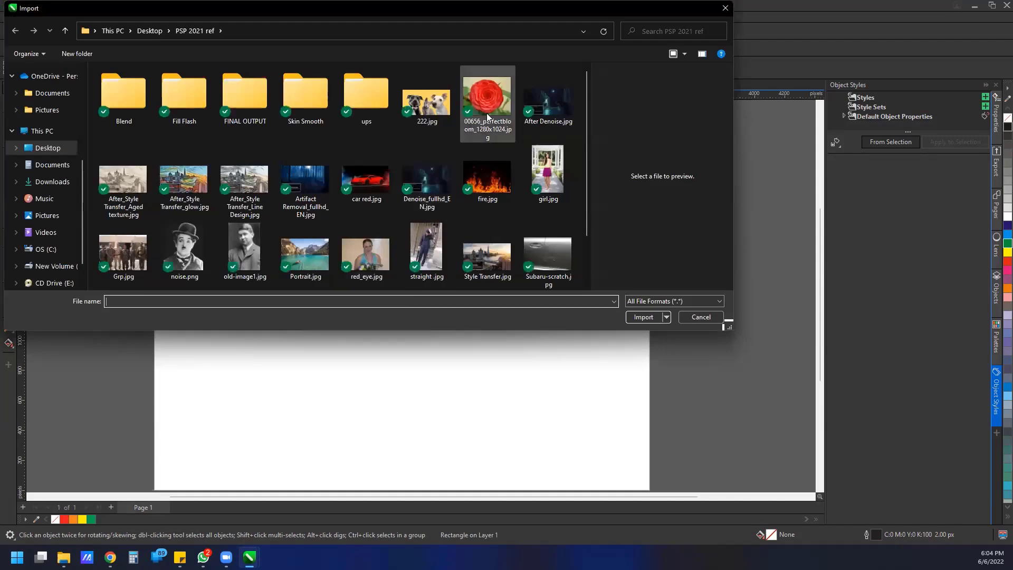
{"action": "left_click", "coordinate": [487, 106]}
{"action": "left_click", "coordinate": [644, 316]}
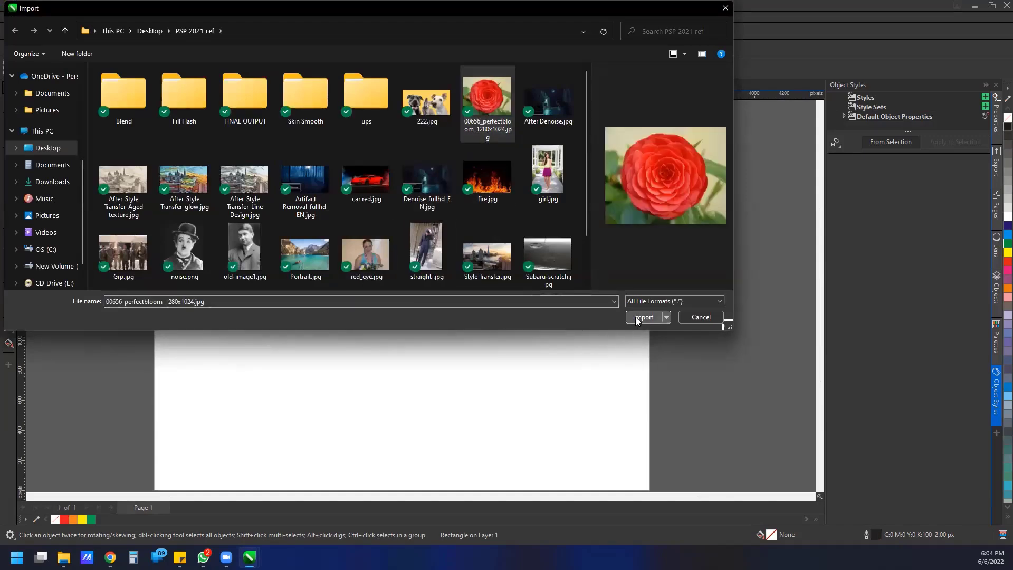
{"action": "key", "text": "Return"}
Step: Scale the flower photo down proportionally to about 1,229 by 983 px and place it across the page's right edge, clear of the rectangle
{"action": "scroll", "coordinate": [511, 296], "scroll_direction": "down", "scroll_amount": 5}
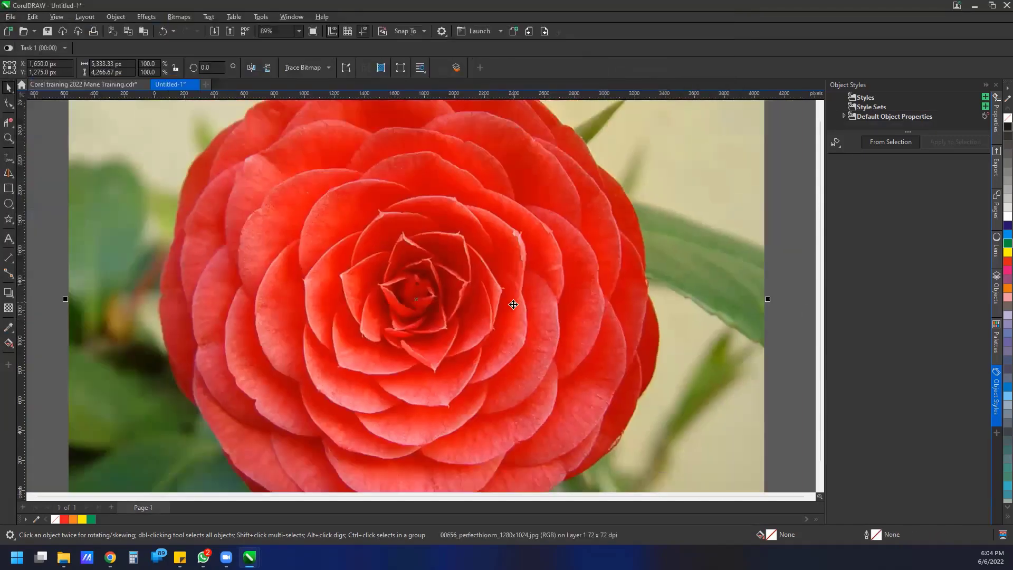
{"action": "left_click_drag", "start_coordinate": [394, 229], "coordinate": [519, 329]}
{"action": "scroll", "coordinate": [517, 289], "scroll_direction": "up", "scroll_amount": 2}
{"action": "left_click_drag", "start_coordinate": [616, 398], "coordinate": [627, 285]}
{"action": "left_click_drag", "start_coordinate": [638, 332], "coordinate": [605, 305]}
{"action": "scroll", "coordinate": [590, 302], "scroll_direction": "up", "scroll_amount": 1}
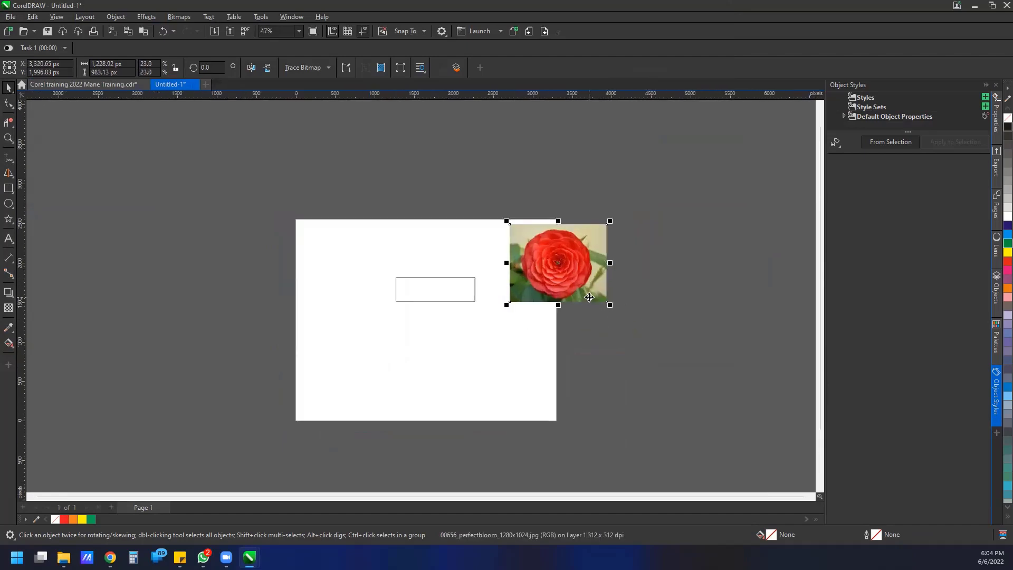
Step: Place the flower photo inside the rectangle as PowerClip contents
{"action": "left_click_drag", "start_coordinate": [590, 297], "coordinate": [461, 299]}
{"action": "left_click", "coordinate": [489, 331]}
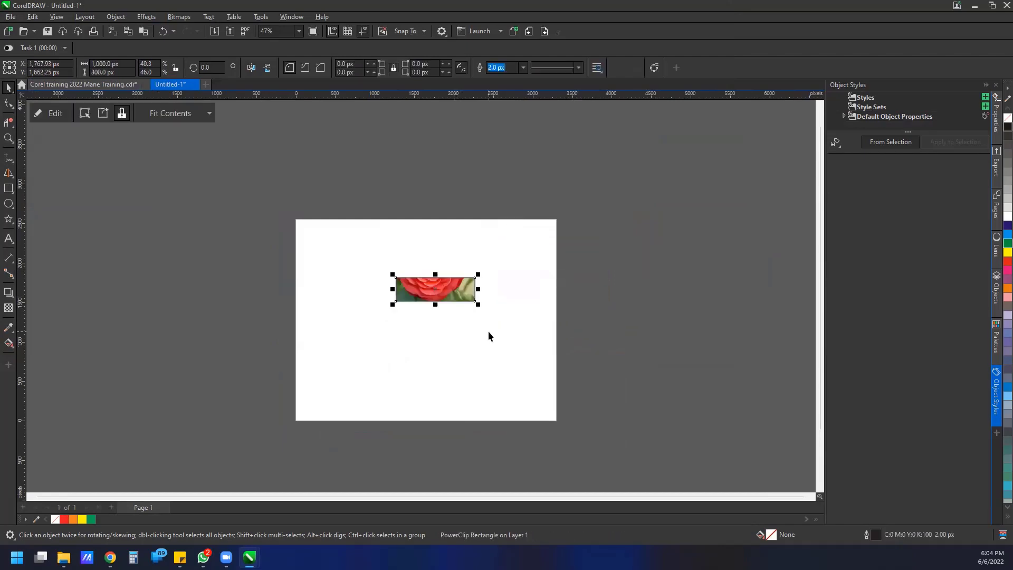
{"action": "scroll", "coordinate": [414, 282], "scroll_direction": "up", "scroll_amount": 2}
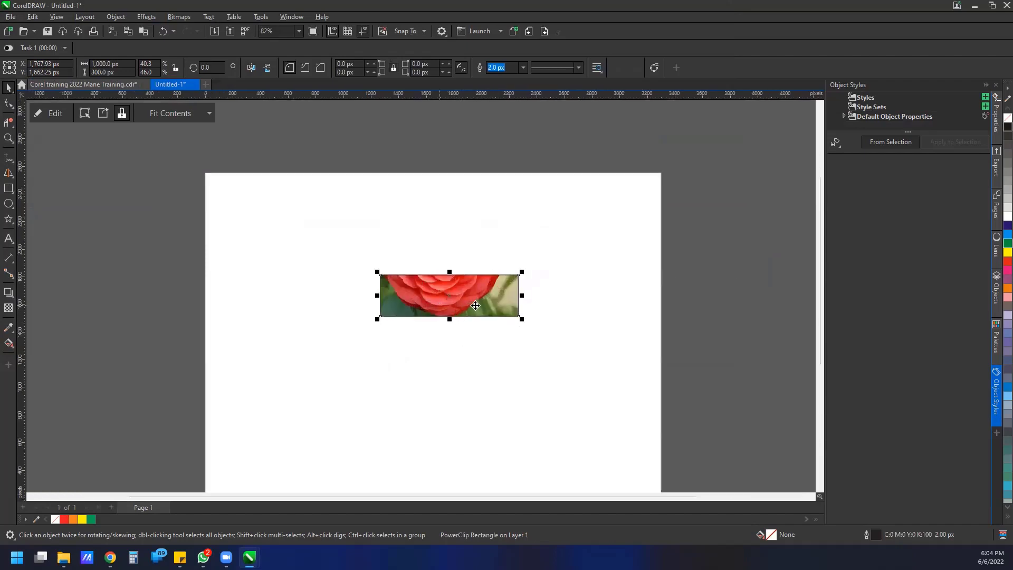
Step: Edit the PowerClip contents, squash the flower photo to about 1,147 by 300 px over the frame, and finish editing
{"action": "left_click", "coordinate": [59, 116]}
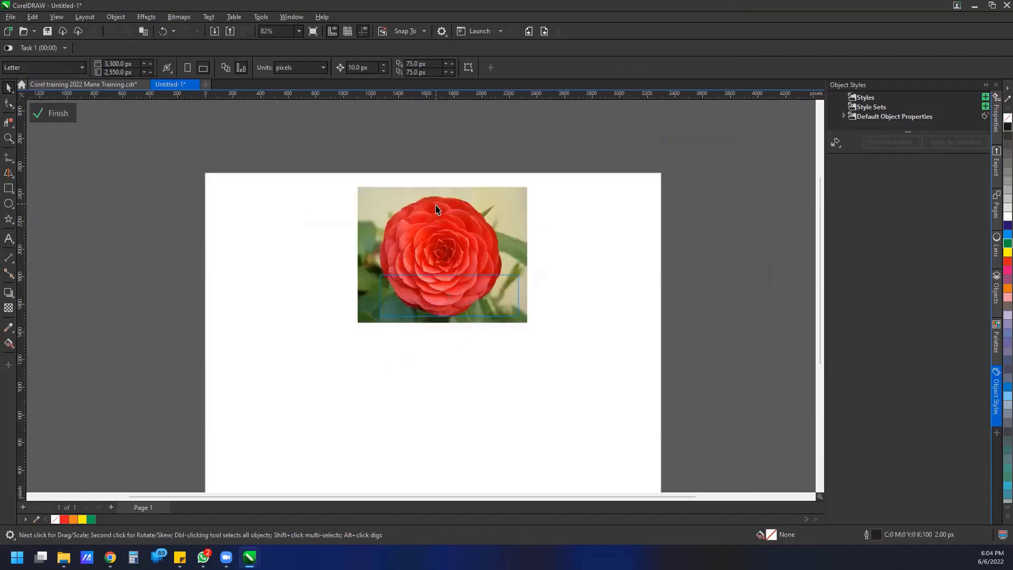
{"action": "left_click_drag", "start_coordinate": [442, 184], "coordinate": [446, 264]}
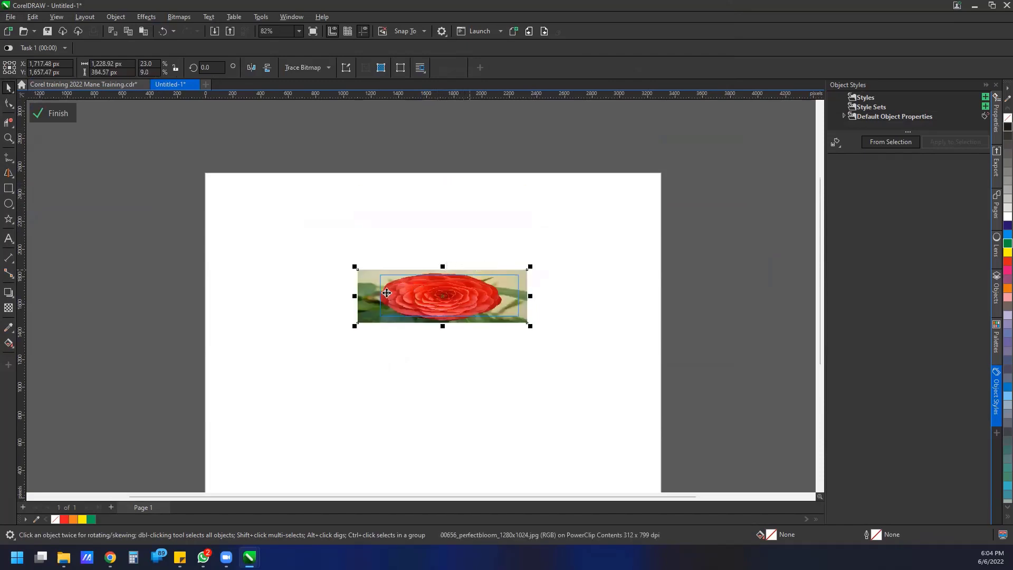
{"action": "left_click_drag", "start_coordinate": [354, 296], "coordinate": [367, 298]}
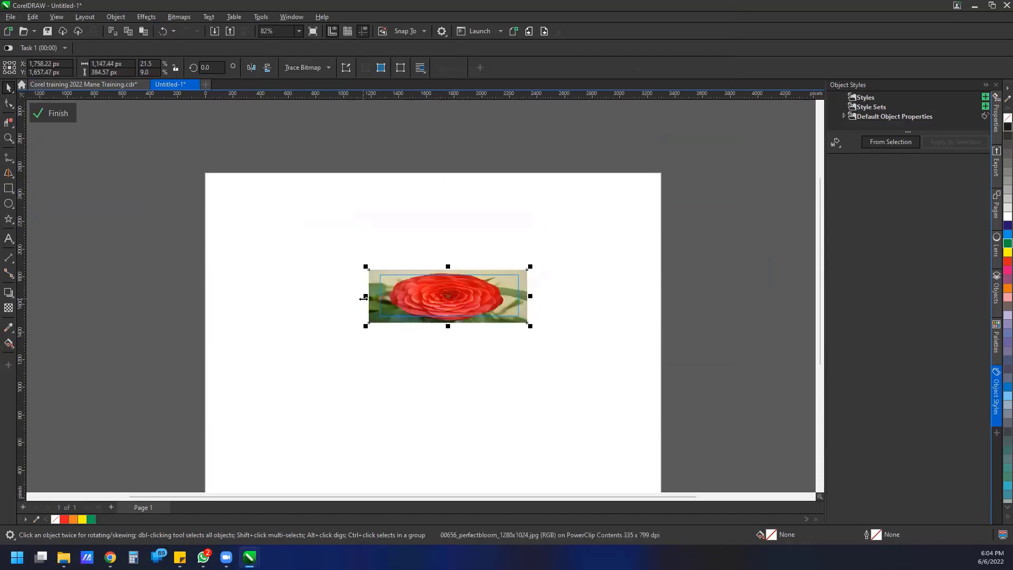
{"action": "left_click_drag", "start_coordinate": [449, 328], "coordinate": [449, 316]}
{"action": "left_click_drag", "start_coordinate": [449, 267], "coordinate": [449, 274]}
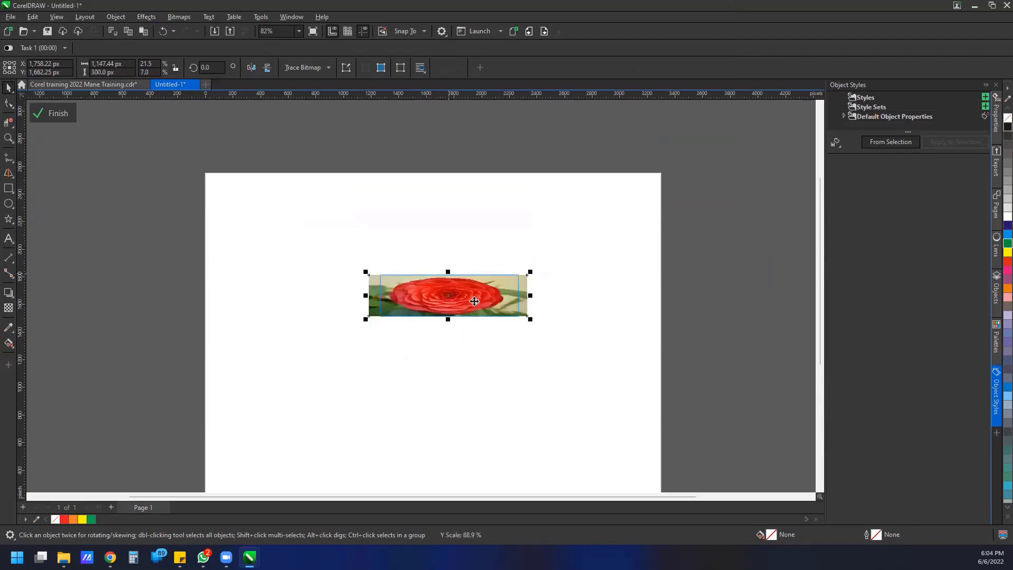
{"action": "left_click", "coordinate": [47, 115]}
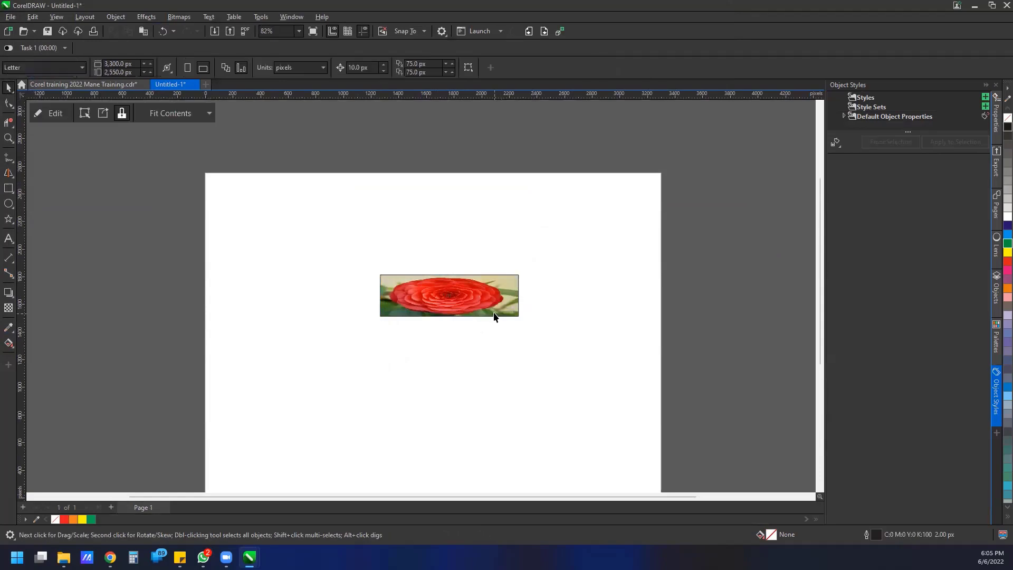
Step: Remove the outline from the PowerClip rectangle
{"action": "right_click", "coordinate": [1007, 118]}
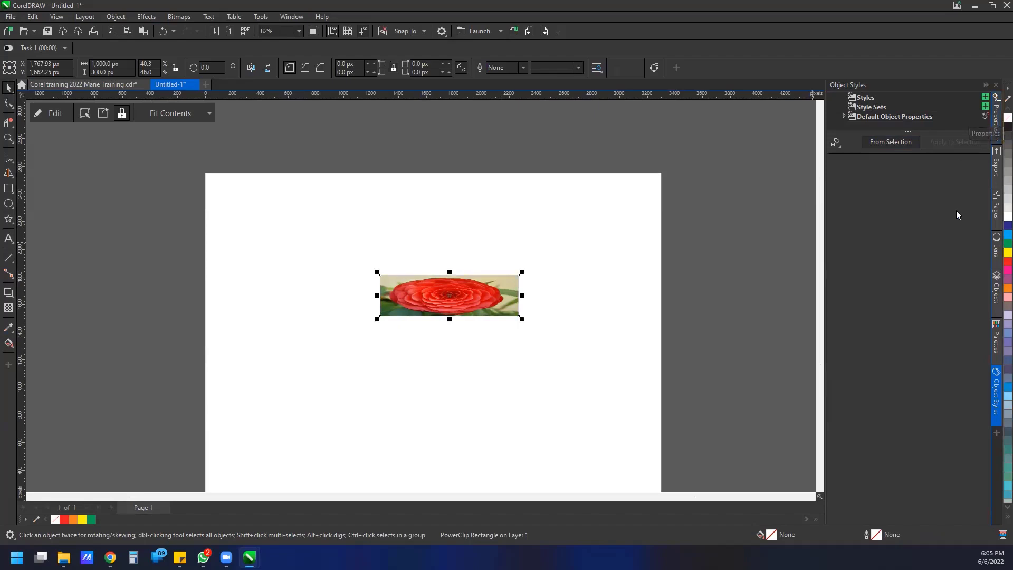
{"action": "scroll", "coordinate": [516, 313], "scroll_direction": "up", "scroll_amount": 1}
{"action": "scroll", "coordinate": [515, 314], "scroll_direction": "up", "scroll_amount": 1}
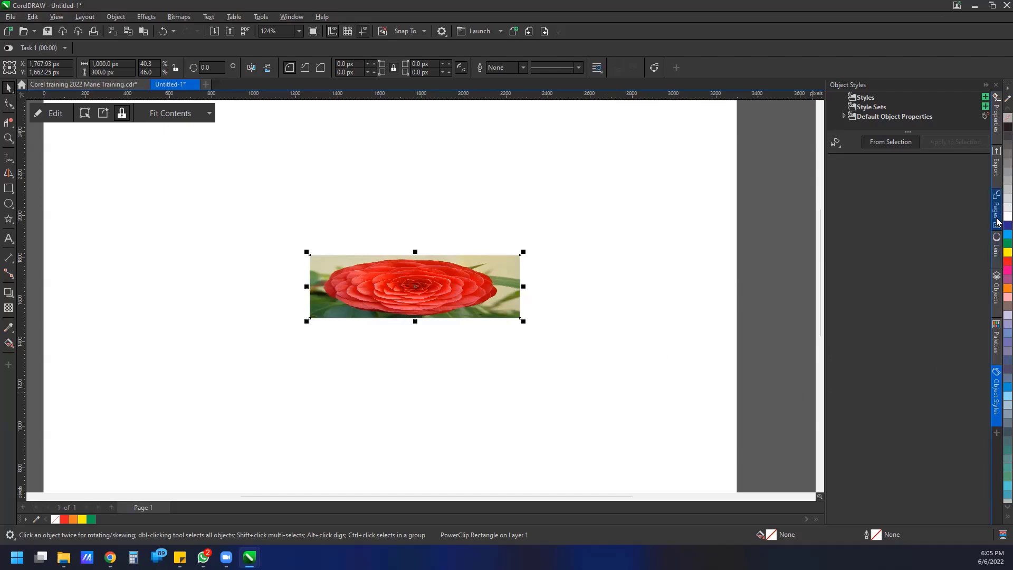
Step: Add the PowerClip rectangle to the export list as a JPG asset
{"action": "left_click", "coordinate": [996, 167]}
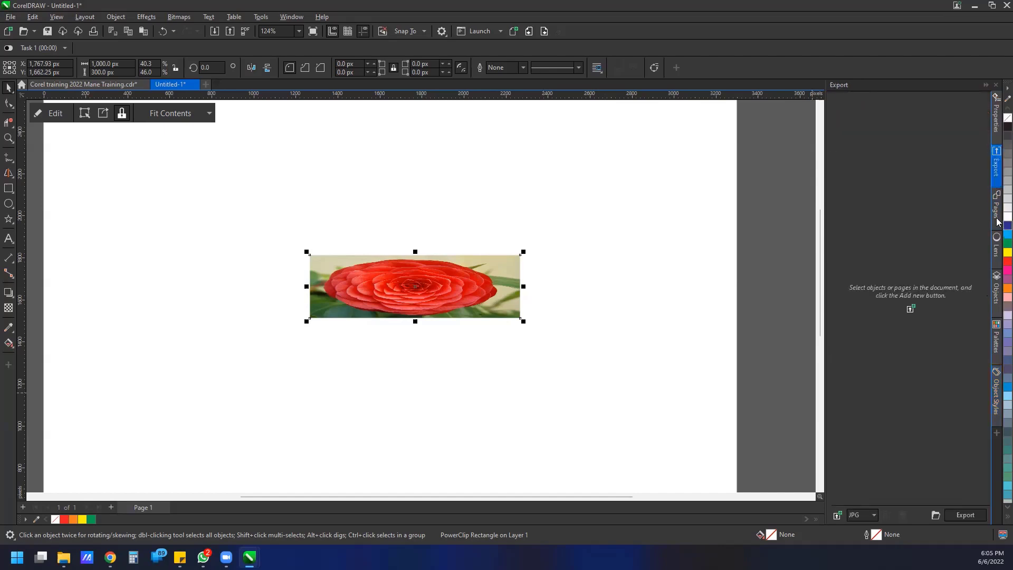
{"action": "right_click", "coordinate": [989, 372]}
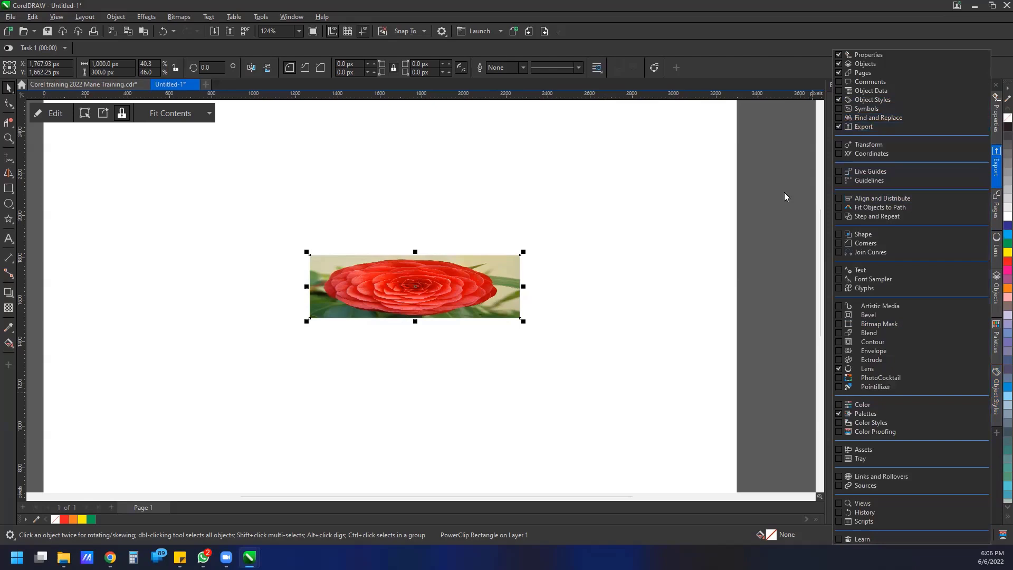
{"action": "left_click", "coordinate": [764, 209]}
{"action": "left_click", "coordinate": [488, 281]}
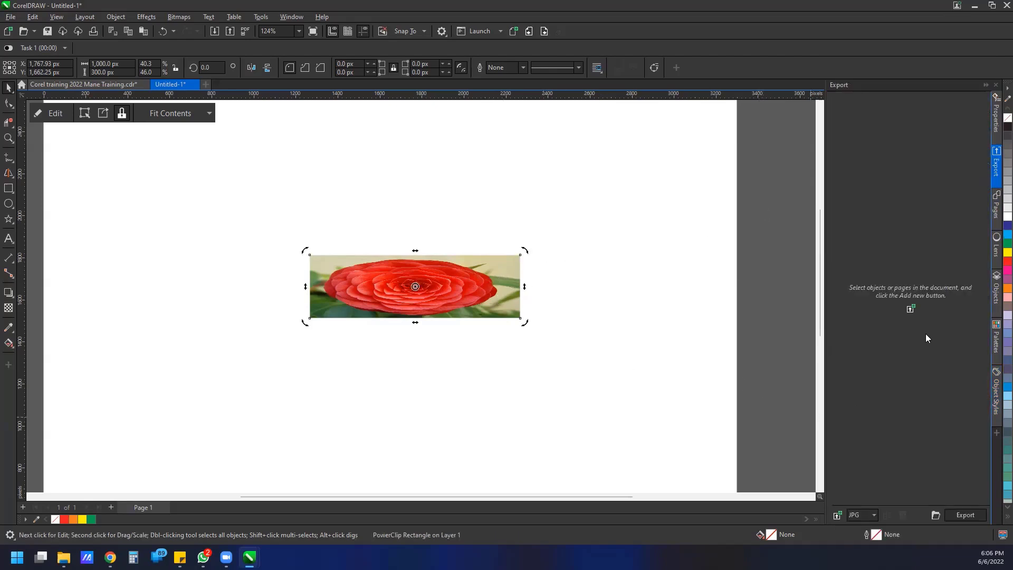
{"action": "left_click", "coordinate": [911, 310]}
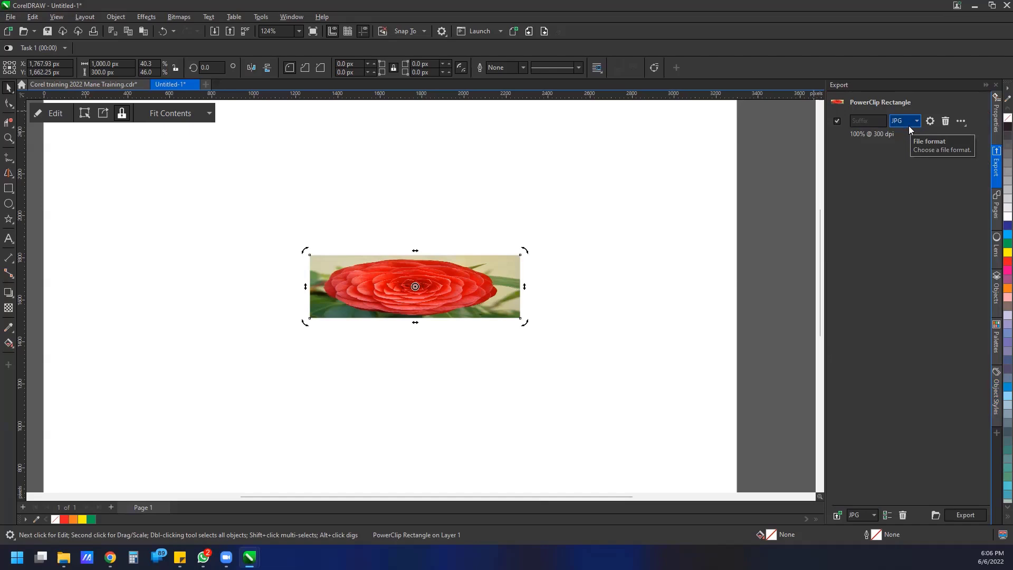
Step: Duplicate the rectangle's JPG export asset until four entries are listed
{"action": "left_click", "coordinate": [960, 122]}
{"action": "left_click", "coordinate": [960, 122]}
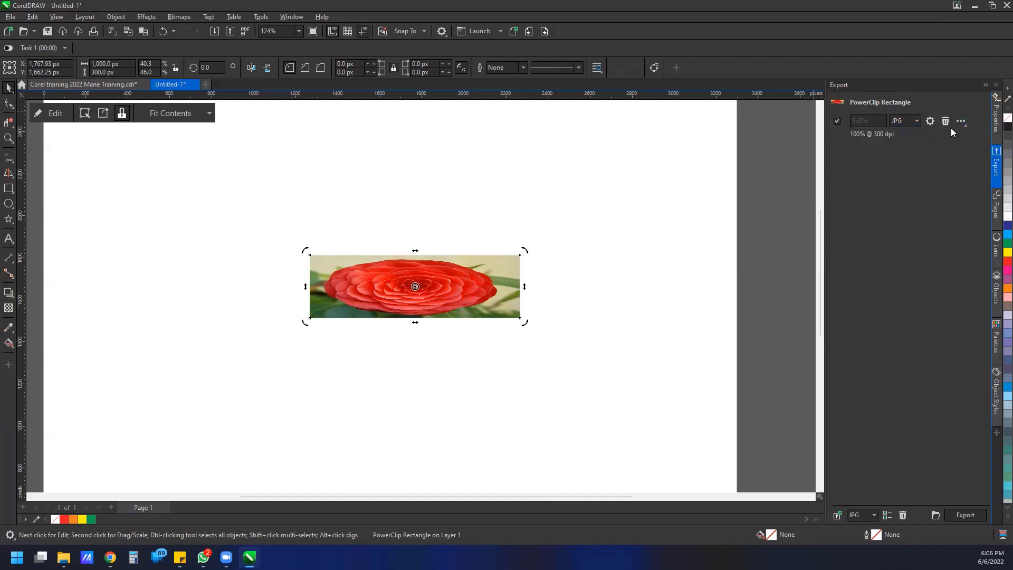
{"action": "left_click", "coordinate": [961, 122]}
{"action": "left_click", "coordinate": [960, 121]}
{"action": "left_click", "coordinate": [960, 121]}
{"action": "left_click", "coordinate": [953, 135]}
{"action": "left_click", "coordinate": [960, 151]}
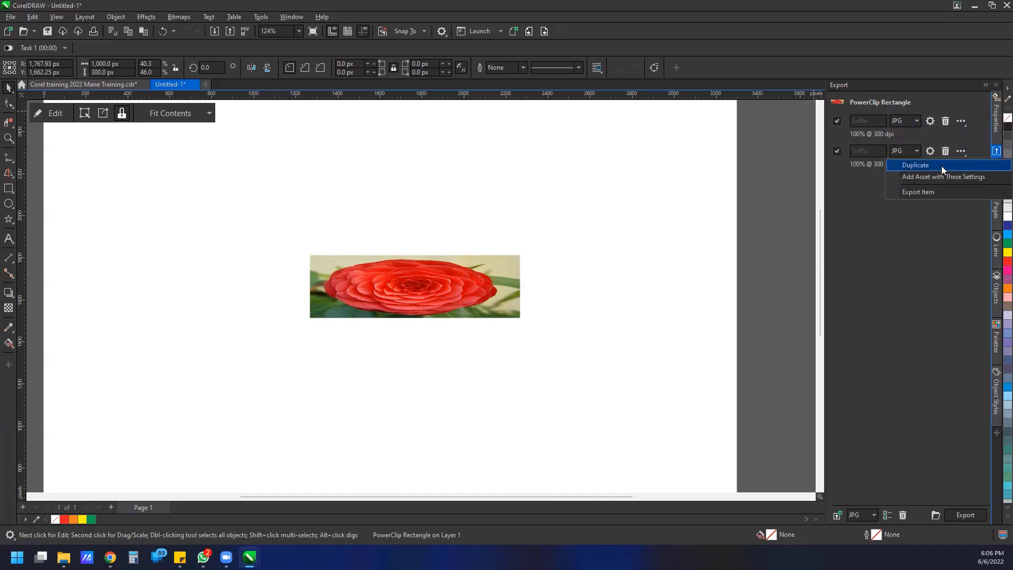
{"action": "left_click", "coordinate": [941, 165]}
{"action": "left_click", "coordinate": [960, 152]}
{"action": "left_click", "coordinate": [945, 165]}
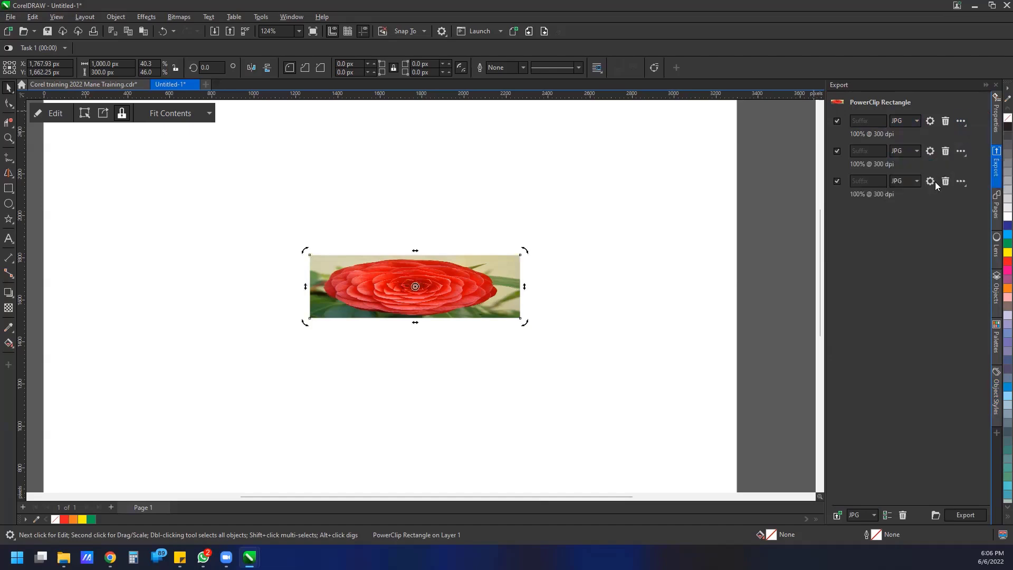
Step: Set the first JPG export entry's quality to Low and accept High quality for the second JPG entry
{"action": "left_click", "coordinate": [909, 122]}
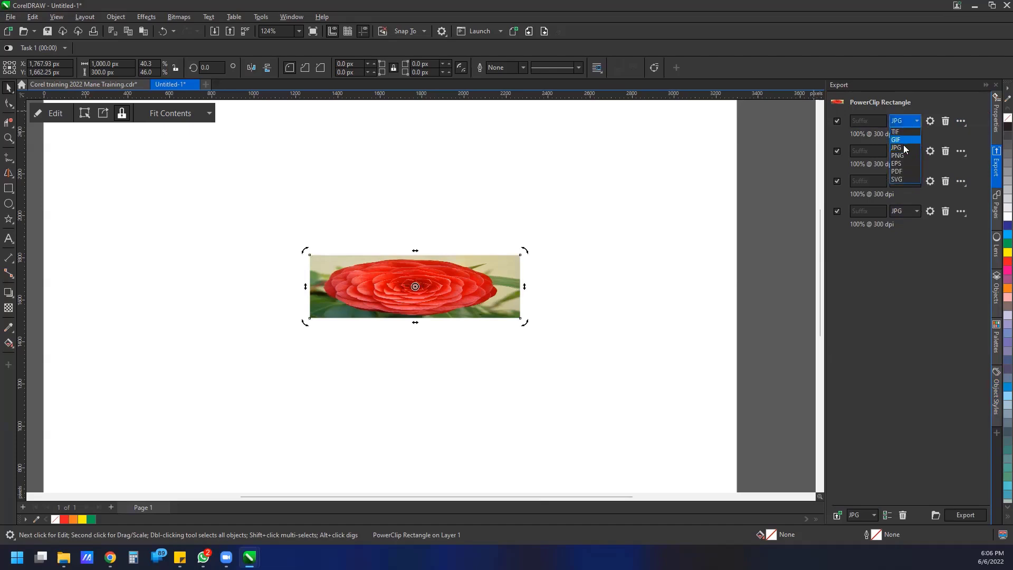
{"action": "left_click", "coordinate": [904, 146]}
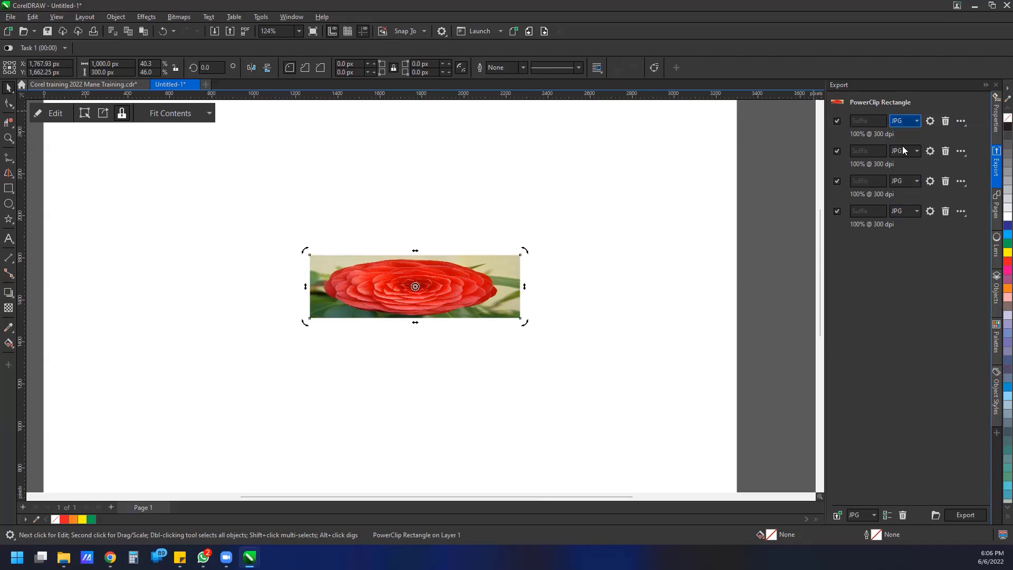
{"action": "left_click", "coordinate": [928, 122]}
{"action": "left_click", "coordinate": [643, 264]}
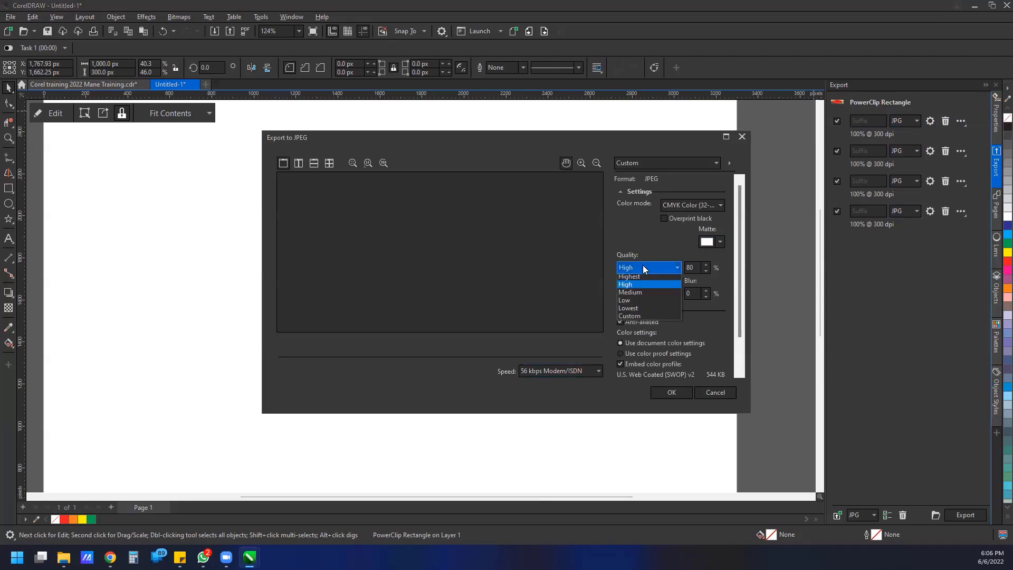
{"action": "left_click", "coordinate": [630, 302]}
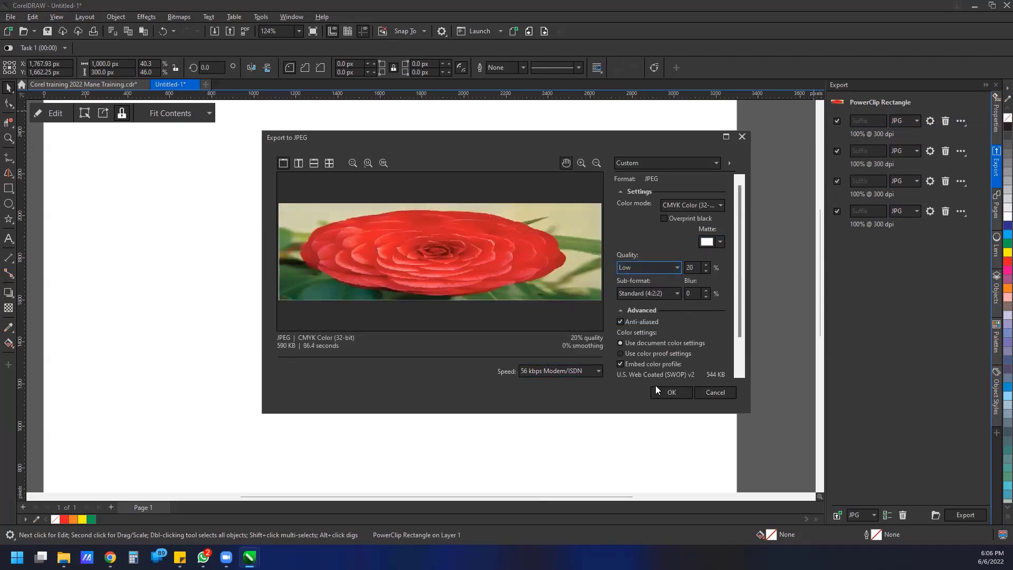
{"action": "left_click", "coordinate": [656, 390]}
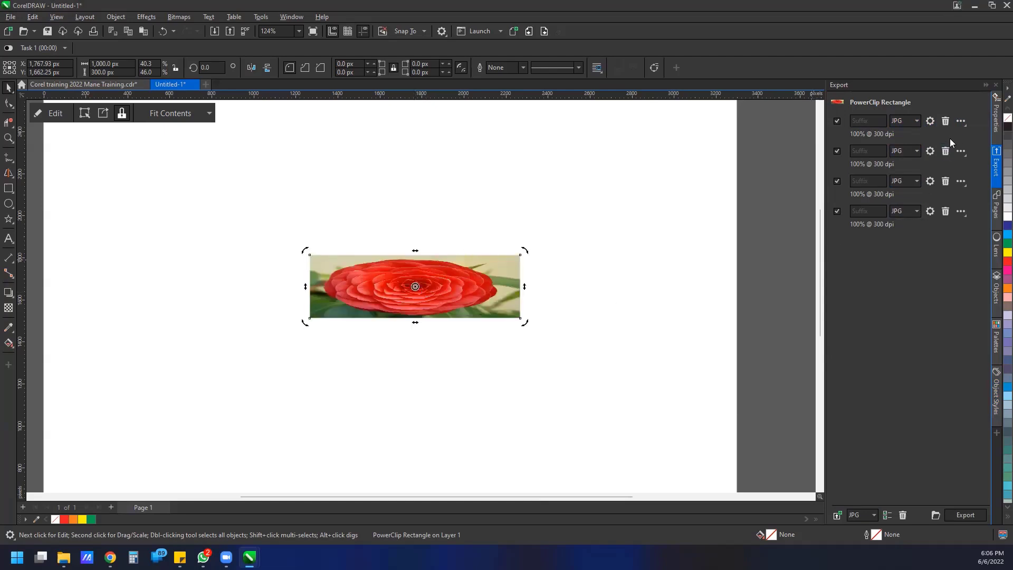
{"action": "left_click", "coordinate": [930, 151]}
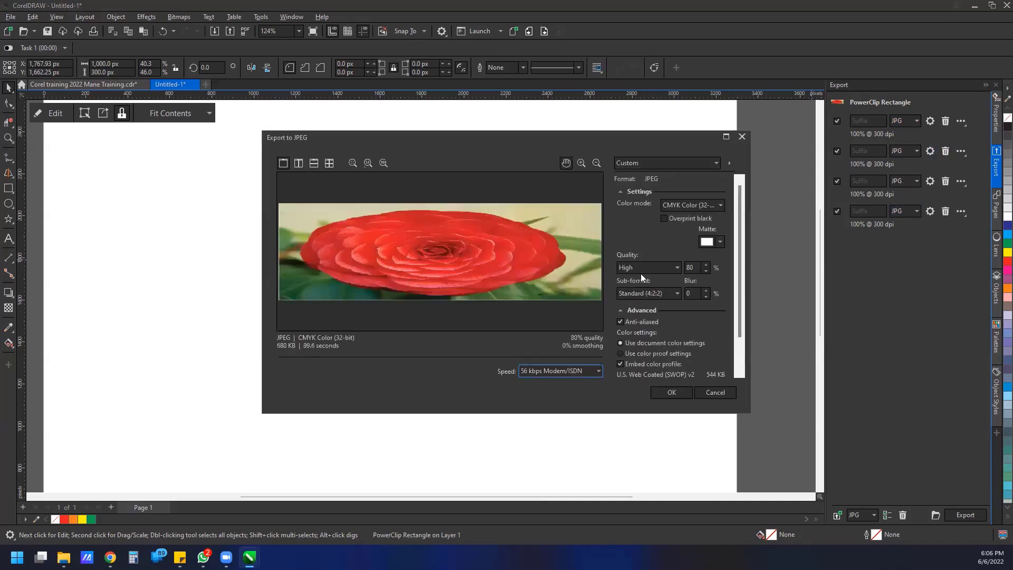
{"action": "left_click", "coordinate": [666, 393]}
{"action": "left_click", "coordinate": [930, 181]}
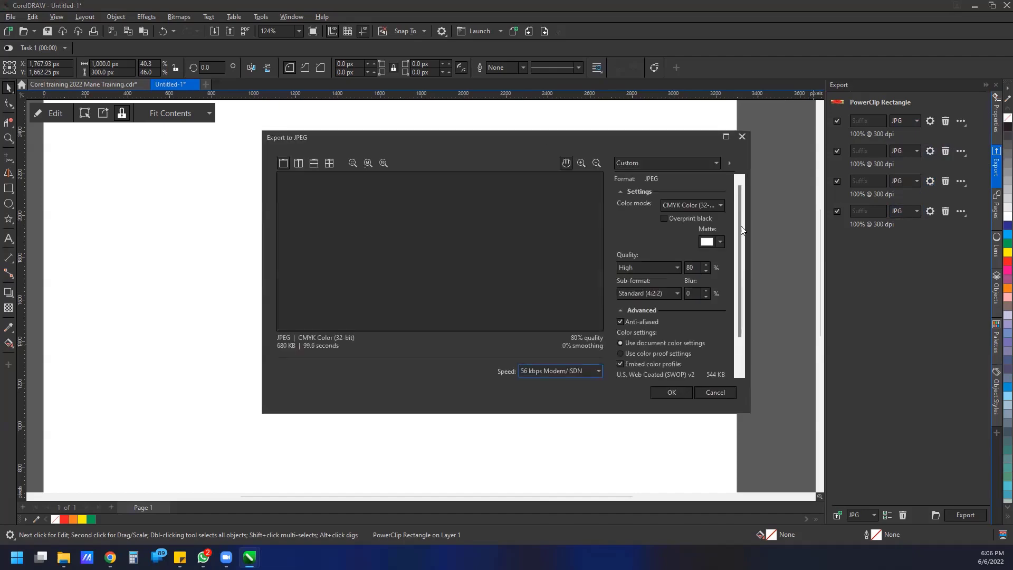
{"action": "left_click", "coordinate": [641, 268]}
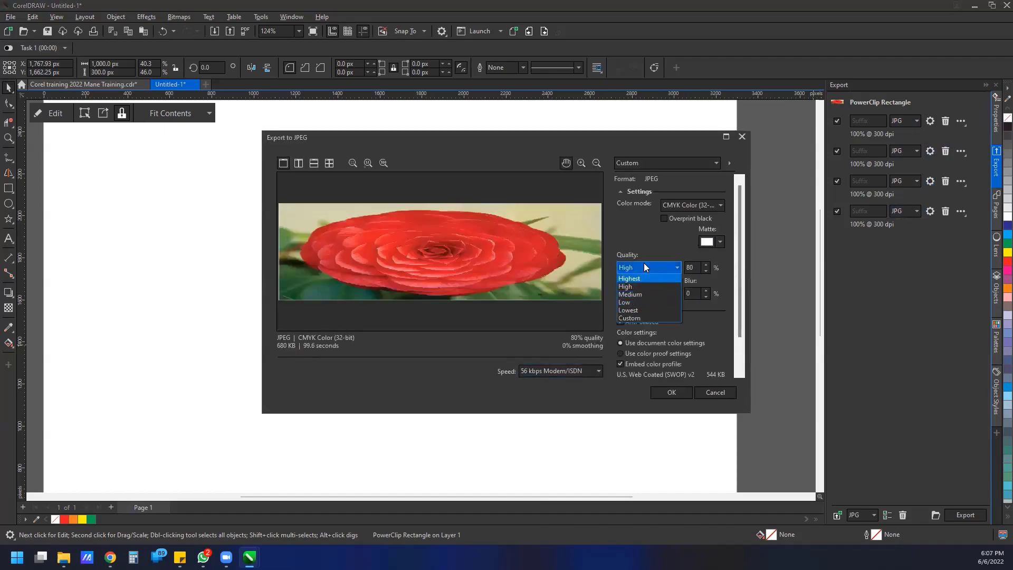
{"action": "left_click", "coordinate": [644, 263]}
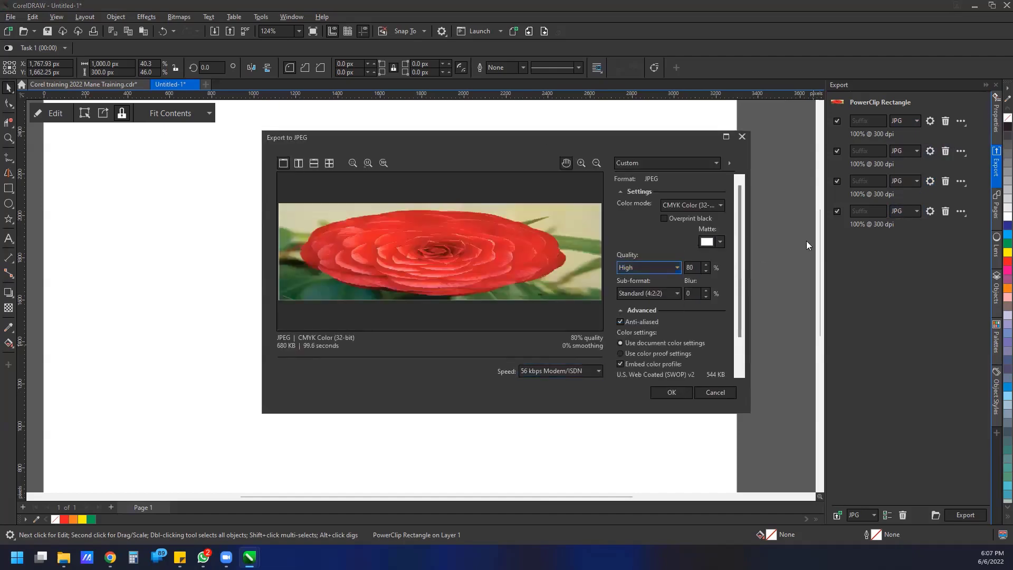
{"action": "left_click", "coordinate": [719, 392]}
Step: Change the third export entry's format to PNG and the fourth entry's format to PDF
{"action": "left_click", "coordinate": [905, 179]}
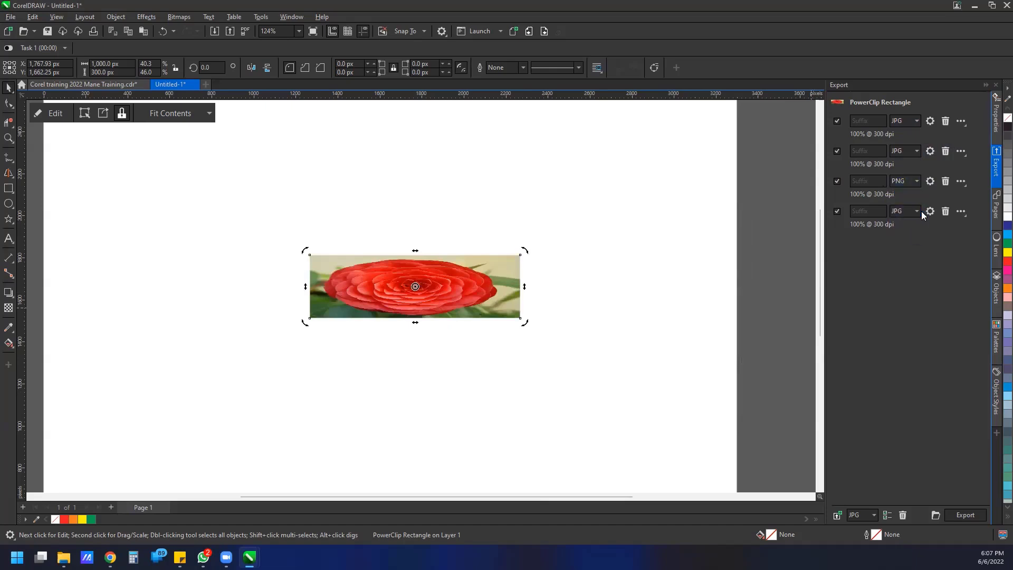
{"action": "left_click", "coordinate": [915, 212]}
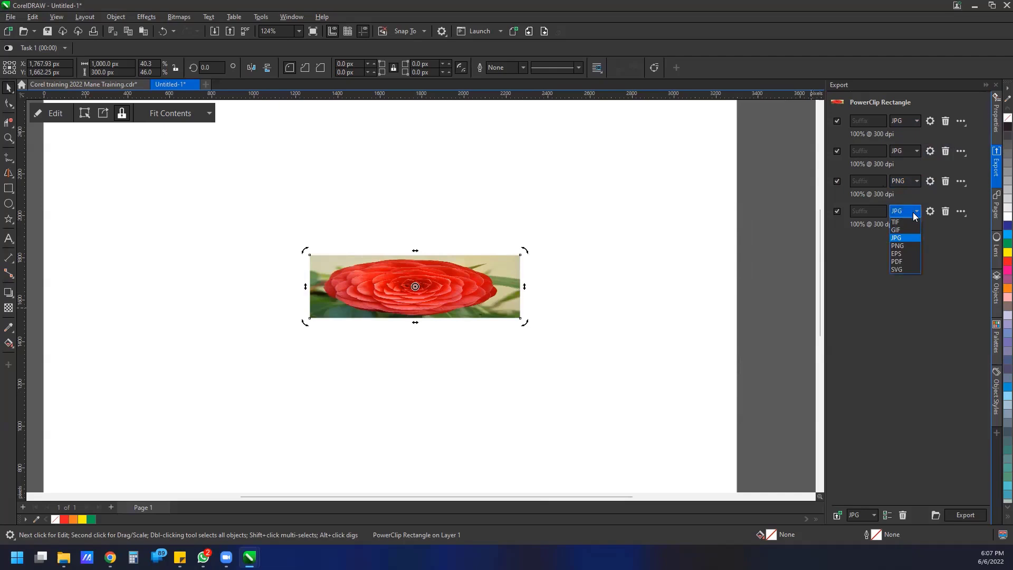
{"action": "left_click", "coordinate": [900, 262]}
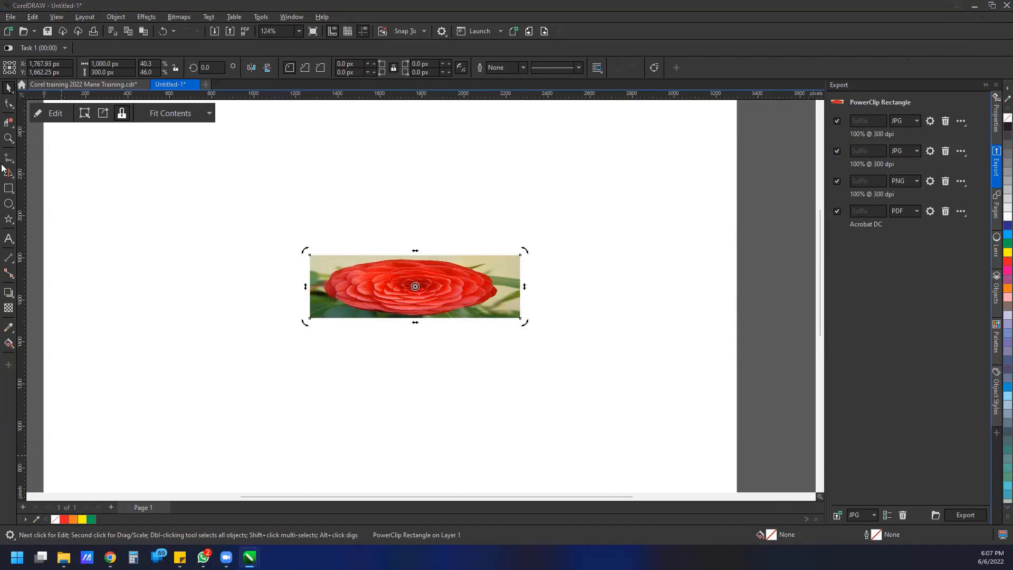
{"action": "key", "text": "ctrl+v"}
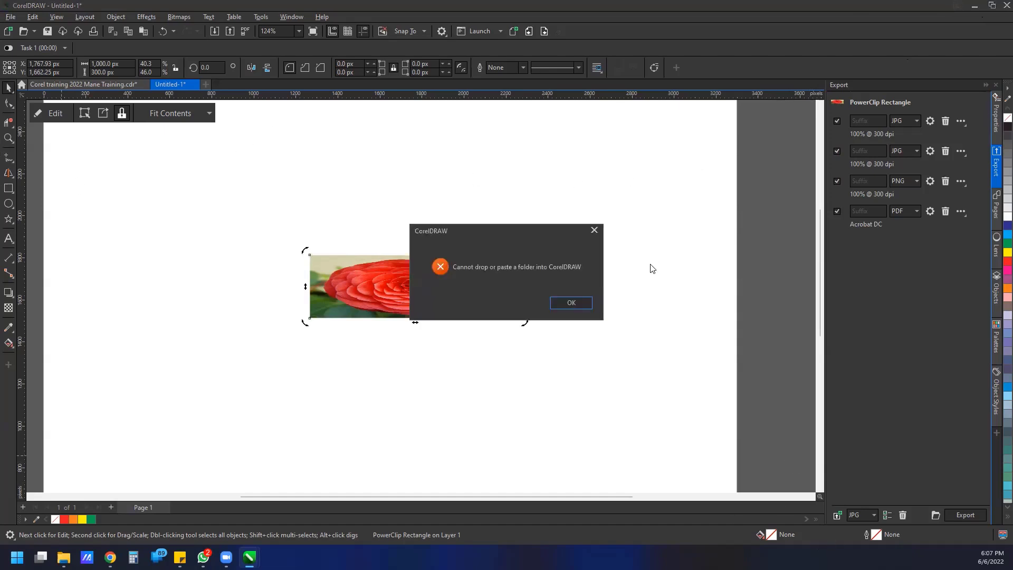
{"action": "left_click", "coordinate": [575, 305]}
{"action": "left_click", "coordinate": [591, 302]}
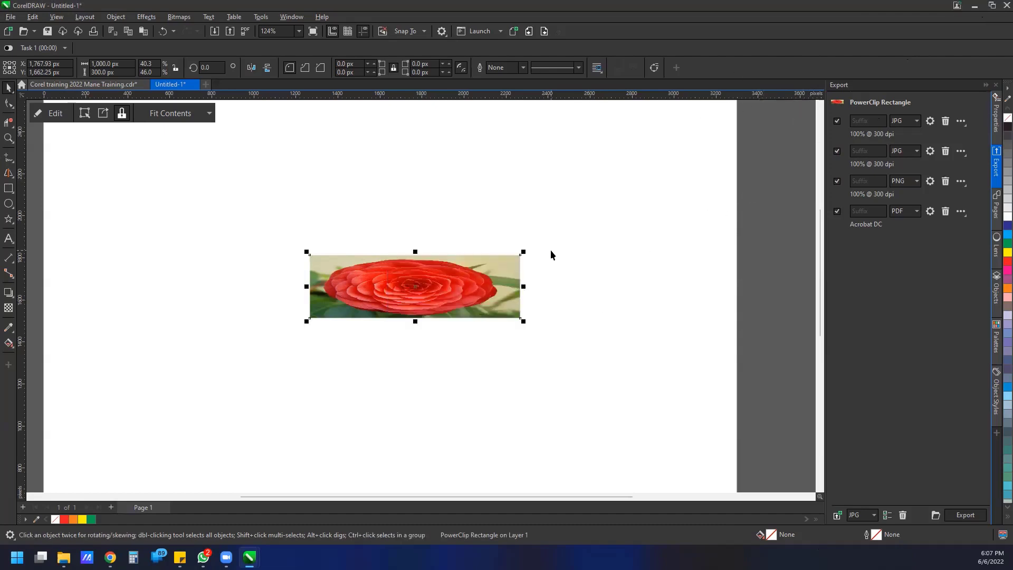
Step: Move the Mane Test file folder toward the middle of the desktop and return to the maximized CorelDRAW window
{"action": "left_click", "coordinate": [975, 5]}
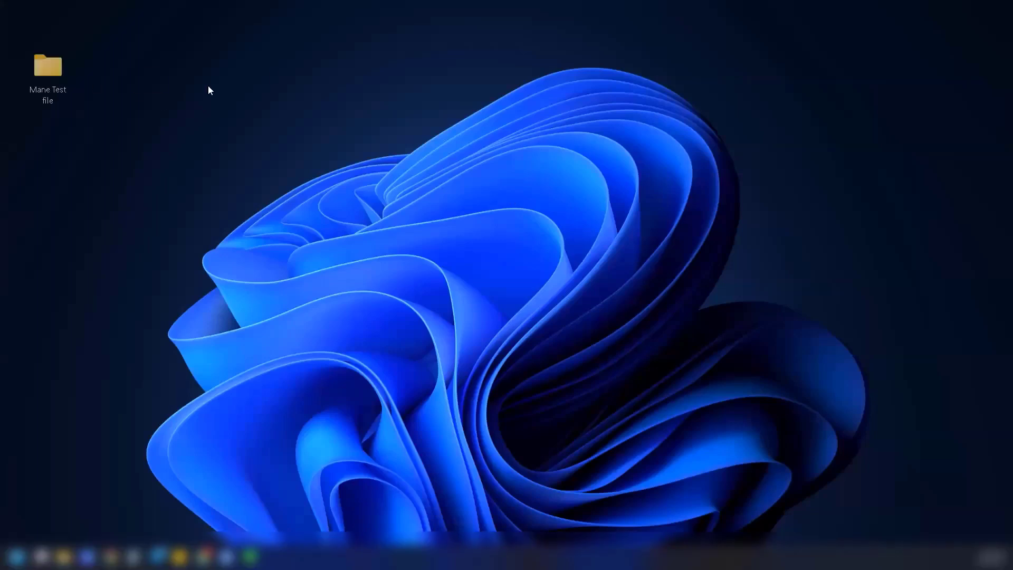
{"action": "left_click_drag", "start_coordinate": [47, 66], "coordinate": [500, 124]}
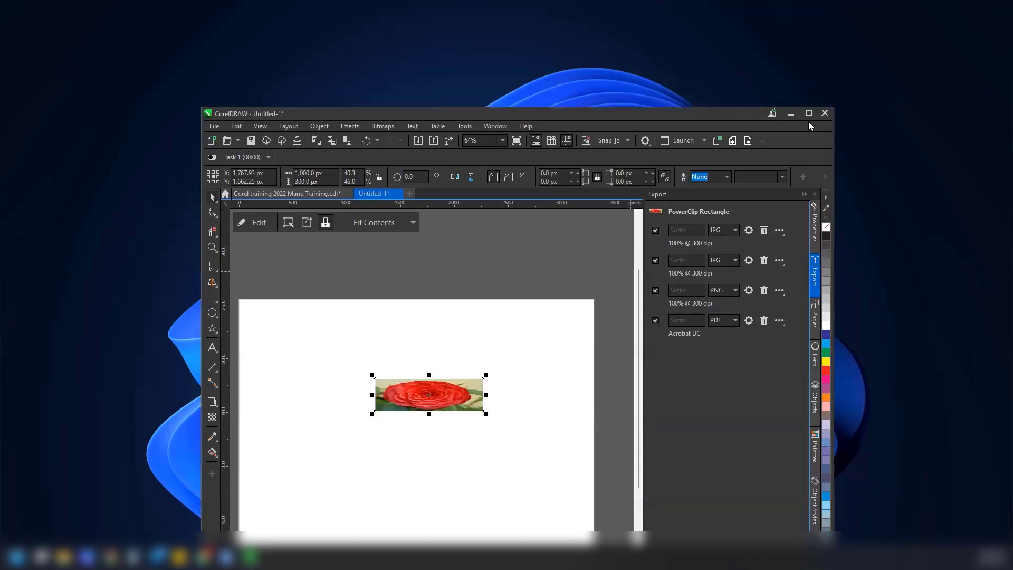
{"action": "left_click", "coordinate": [810, 114]}
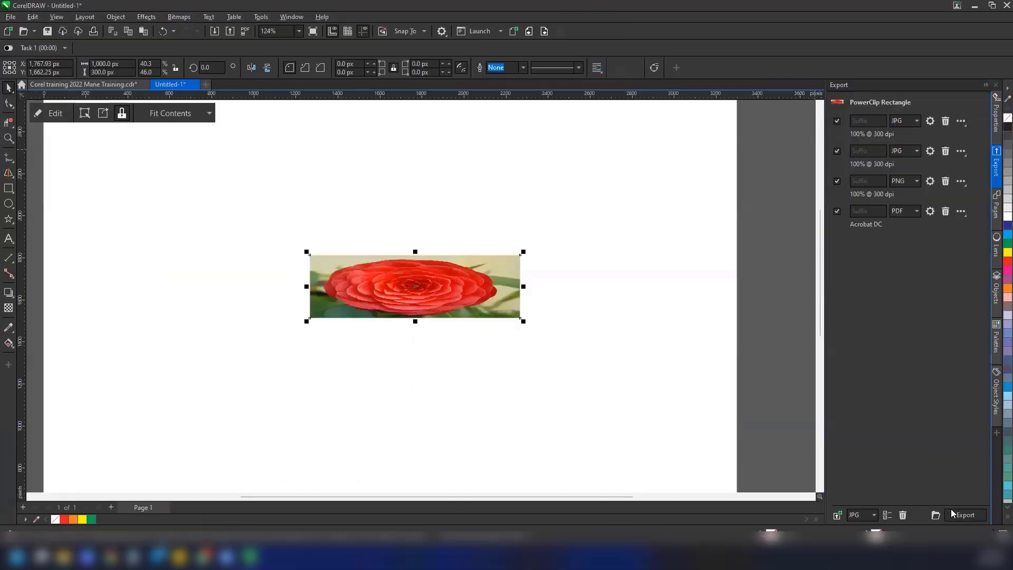
Step: Set the desktop folder Mane Test file as the export destination and export all four PowerClip Rectangle entries
{"action": "left_click", "coordinate": [937, 515]}
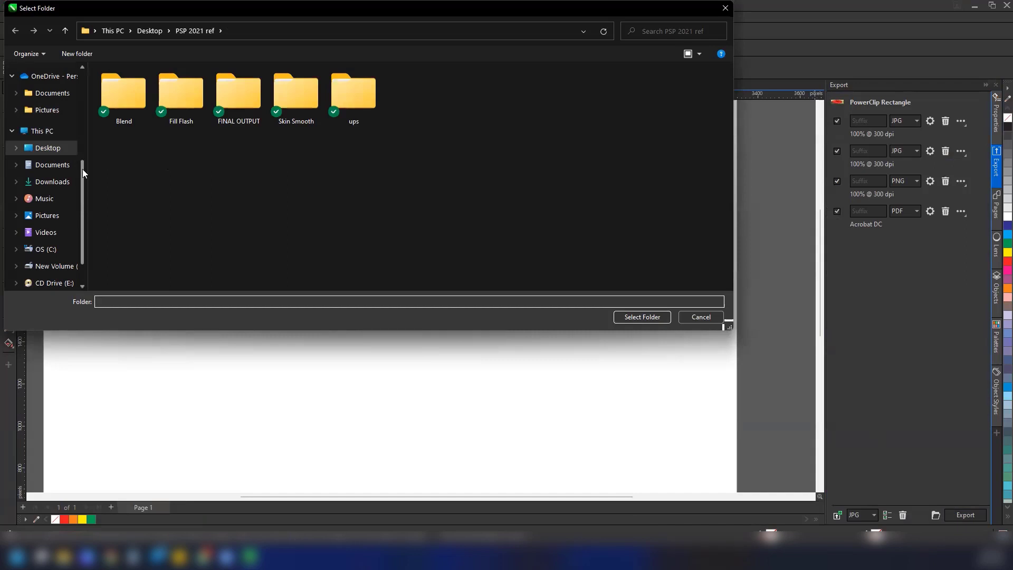
{"action": "left_click_drag", "start_coordinate": [82, 169], "coordinate": [82, 88]}
{"action": "left_click", "coordinate": [51, 77]}
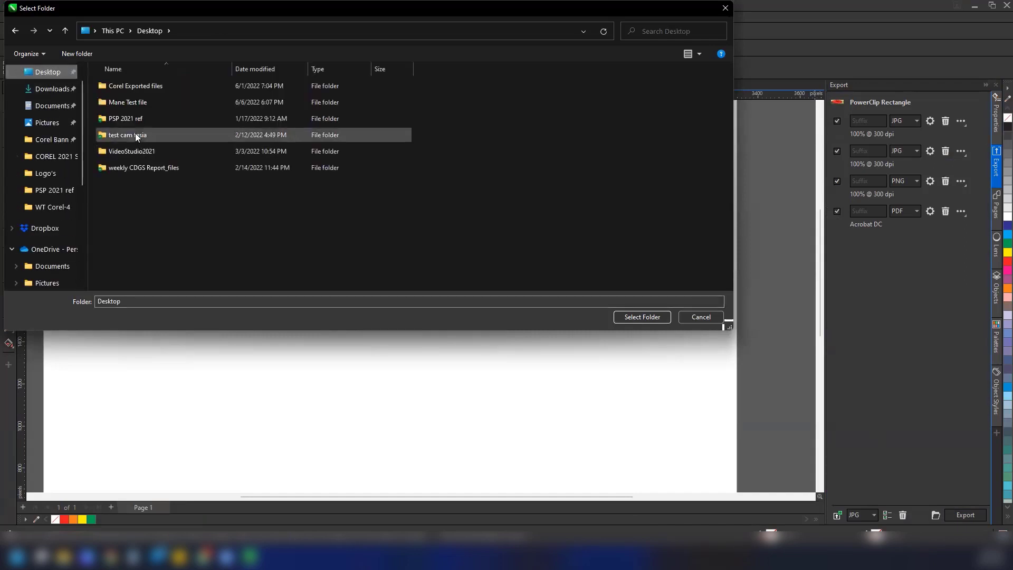
{"action": "left_click", "coordinate": [137, 104]}
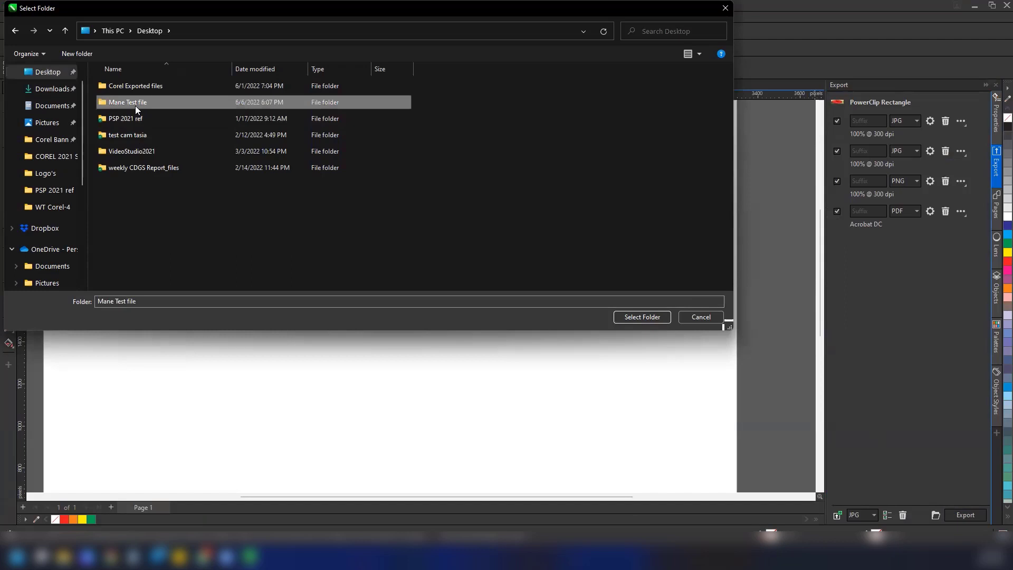
{"action": "left_click", "coordinate": [642, 317]}
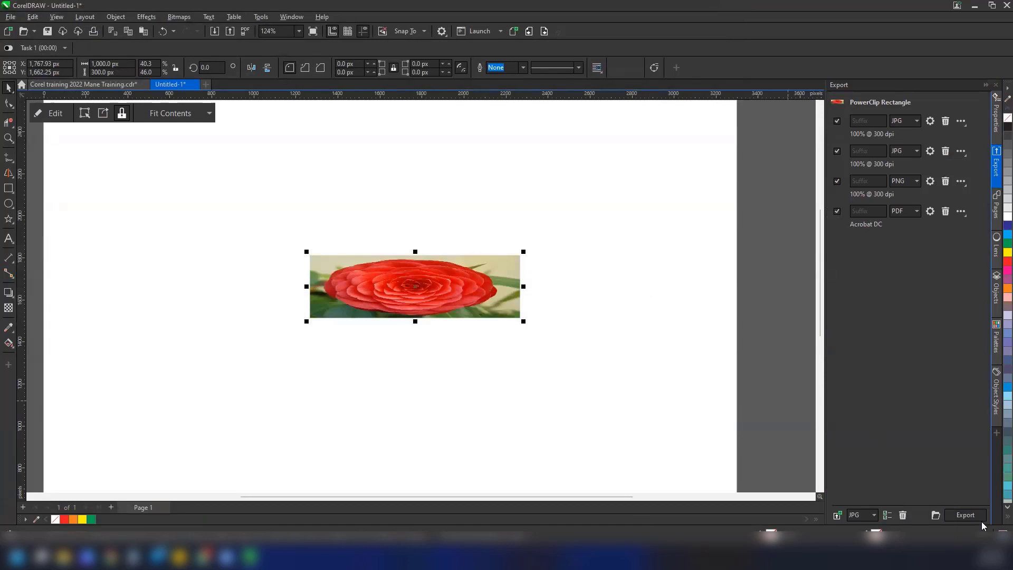
{"action": "left_click", "coordinate": [966, 515]}
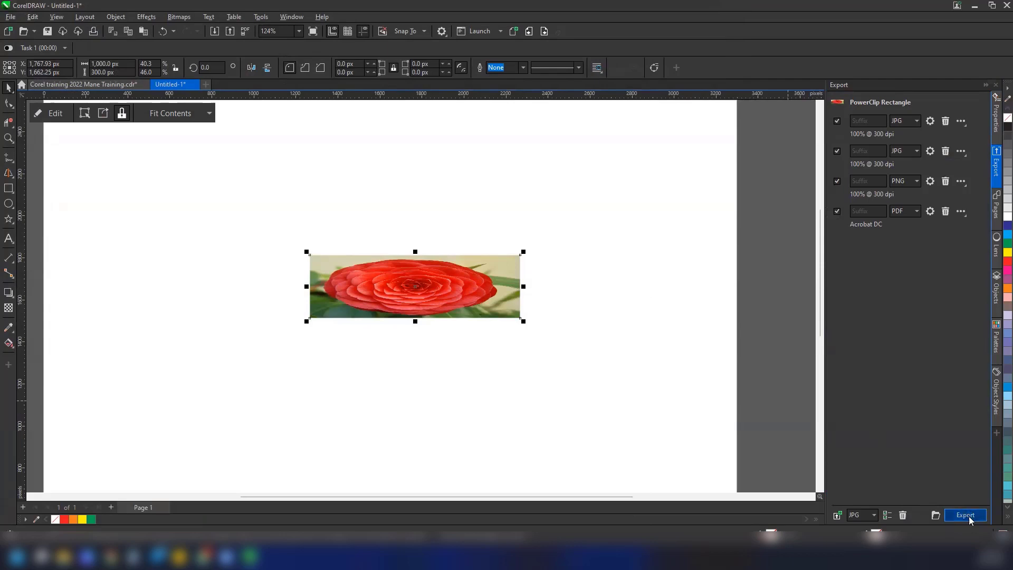
Step: Open the Mane Test file folder on the desktop and view the exported PowerClip Rectangle (1).jpg full size
{"action": "left_click", "coordinate": [975, 5]}
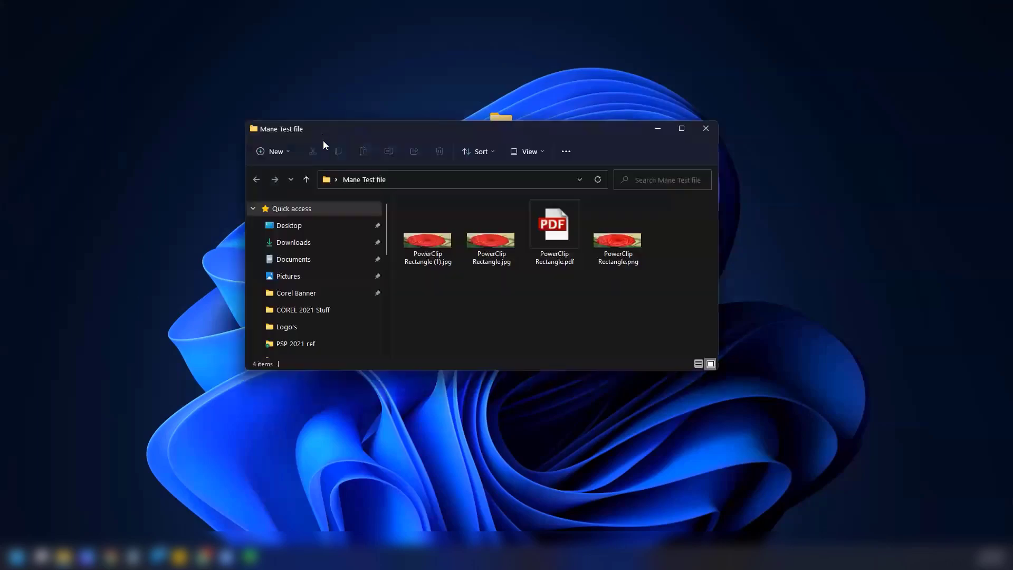
{"action": "left_click", "coordinate": [681, 130]}
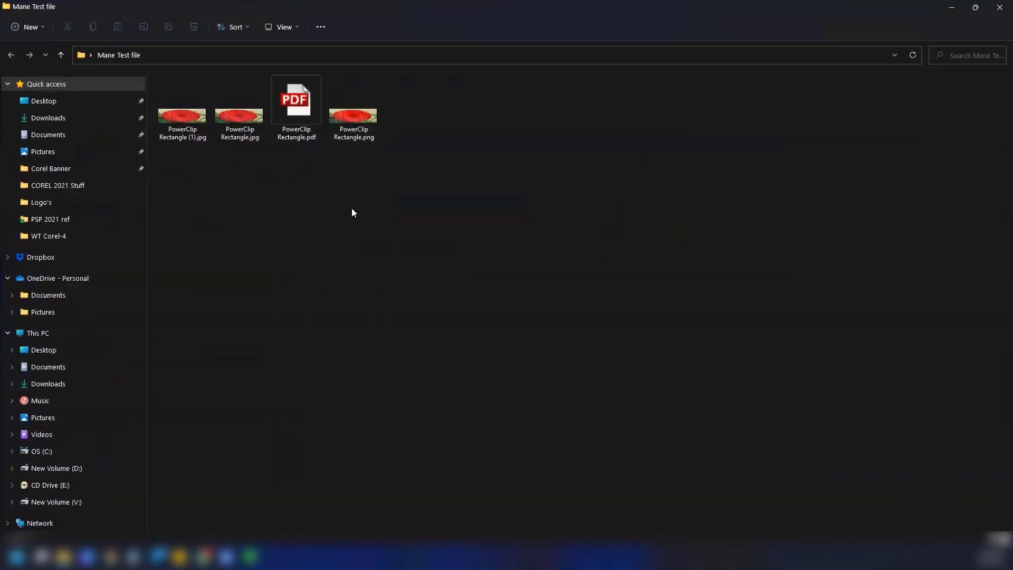
{"action": "left_click", "coordinate": [193, 136]}
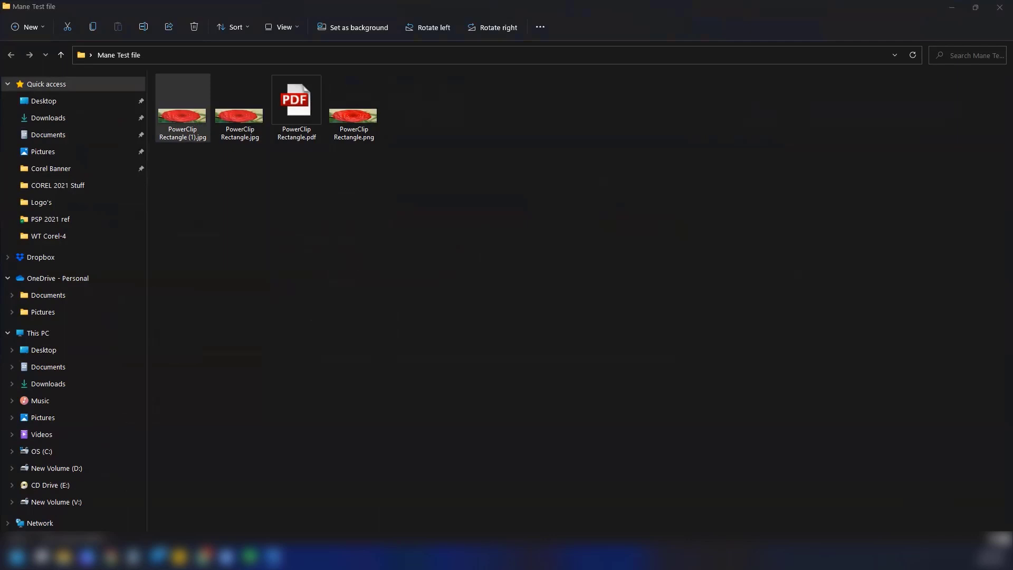
{"action": "key", "text": "Return"}
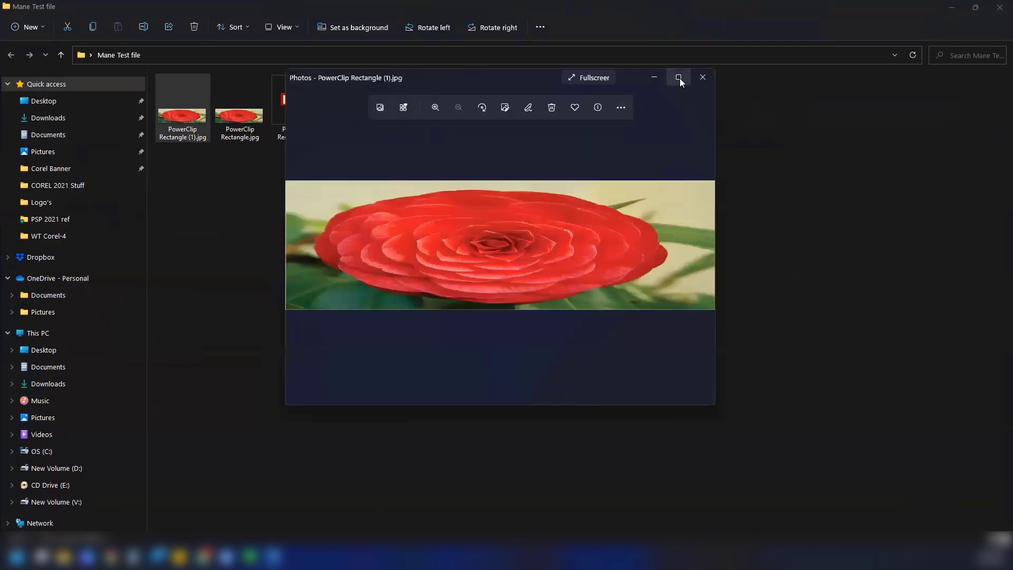
{"action": "left_click_drag", "start_coordinate": [503, 80], "coordinate": [527, 154]}
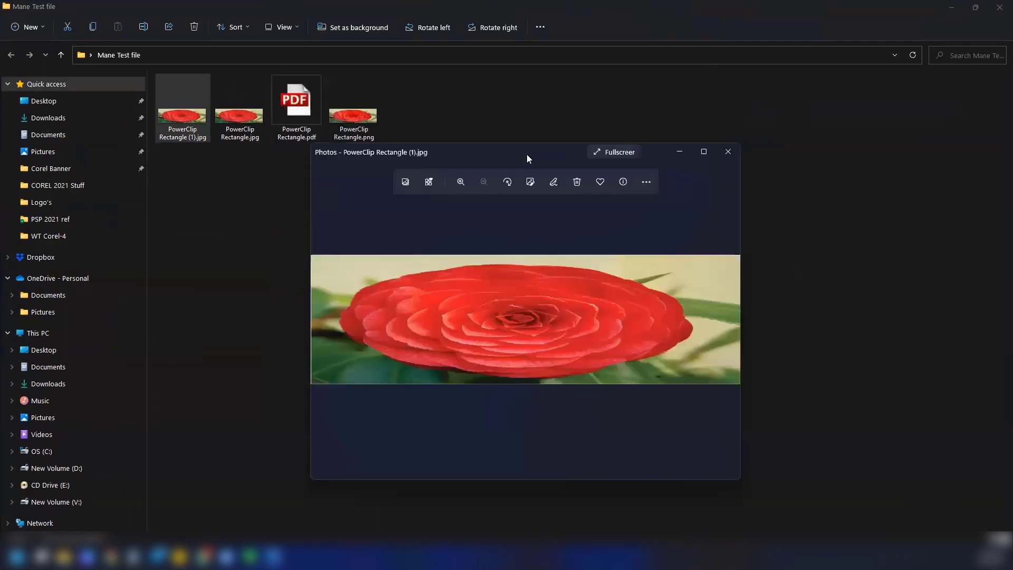
{"action": "left_click", "coordinate": [704, 153]}
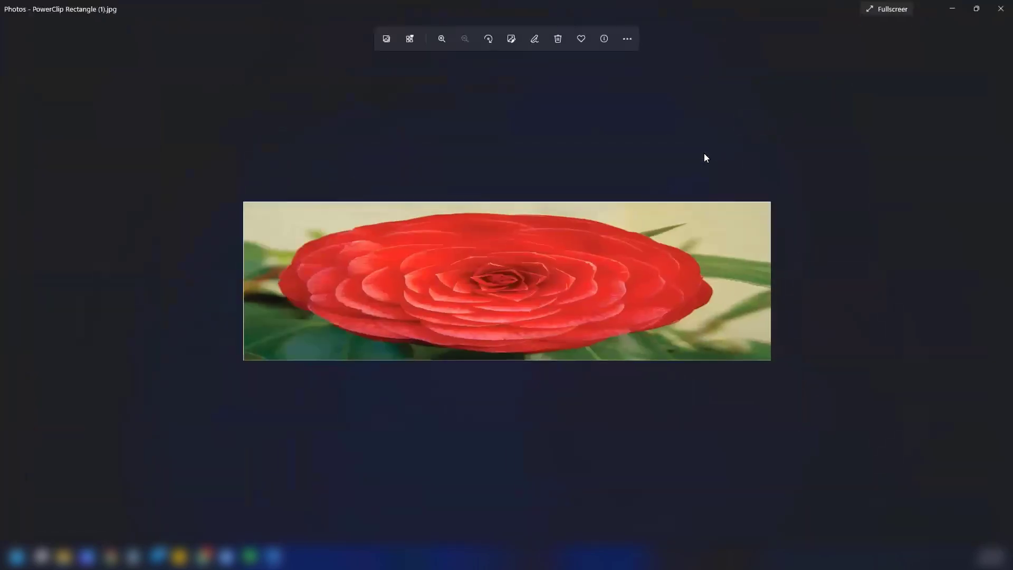
{"action": "left_click", "coordinate": [1000, 8]}
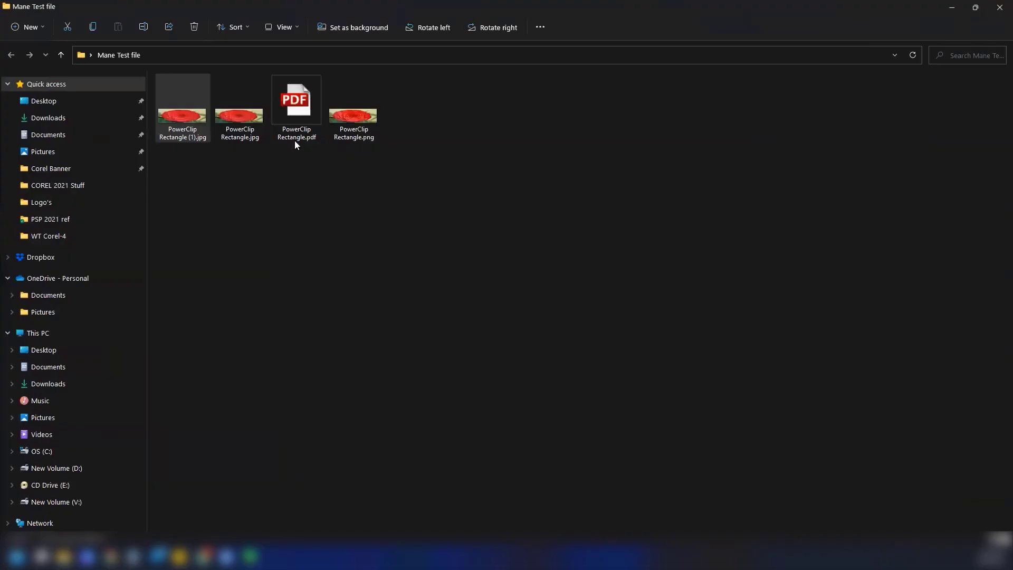
Step: View the exported PowerClip Rectangle.jpg and PowerClip Rectangle.pdf, closing each viewer
{"action": "double_click", "coordinate": [250, 135]}
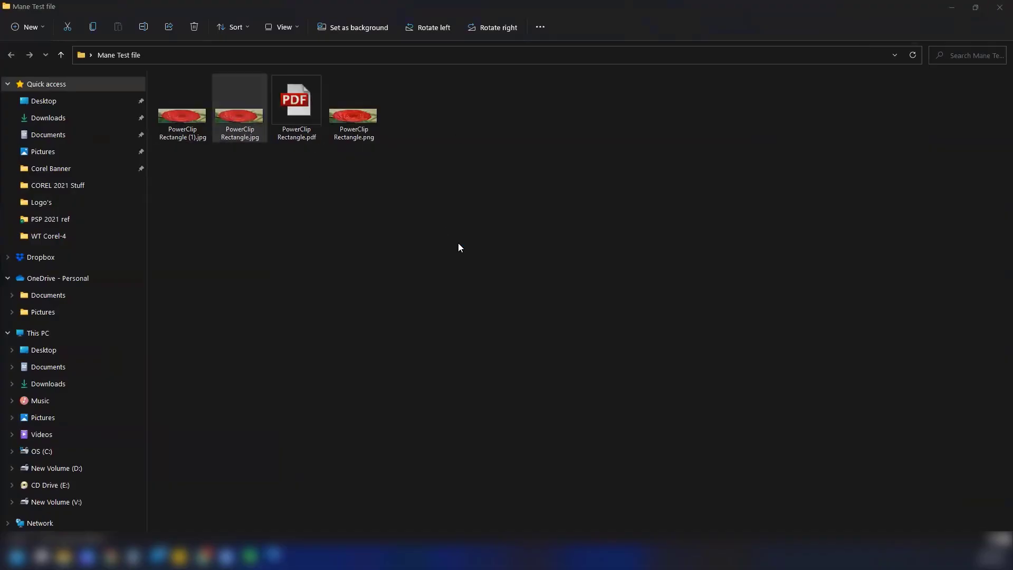
{"action": "left_click", "coordinate": [998, 11]}
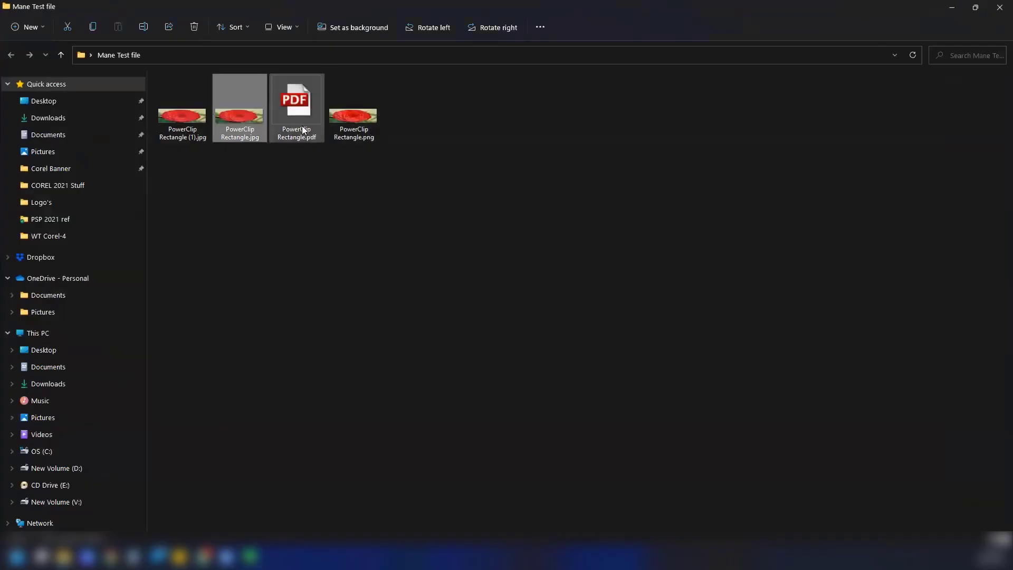
{"action": "left_click", "coordinate": [304, 128]}
{"action": "double_click", "coordinate": [303, 128]}
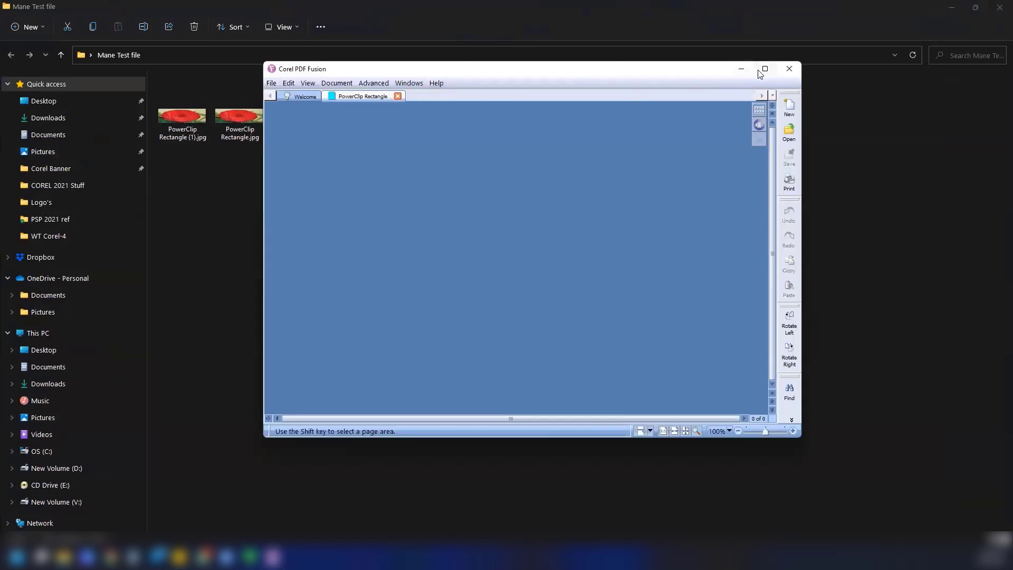
{"action": "left_click", "coordinate": [760, 70]}
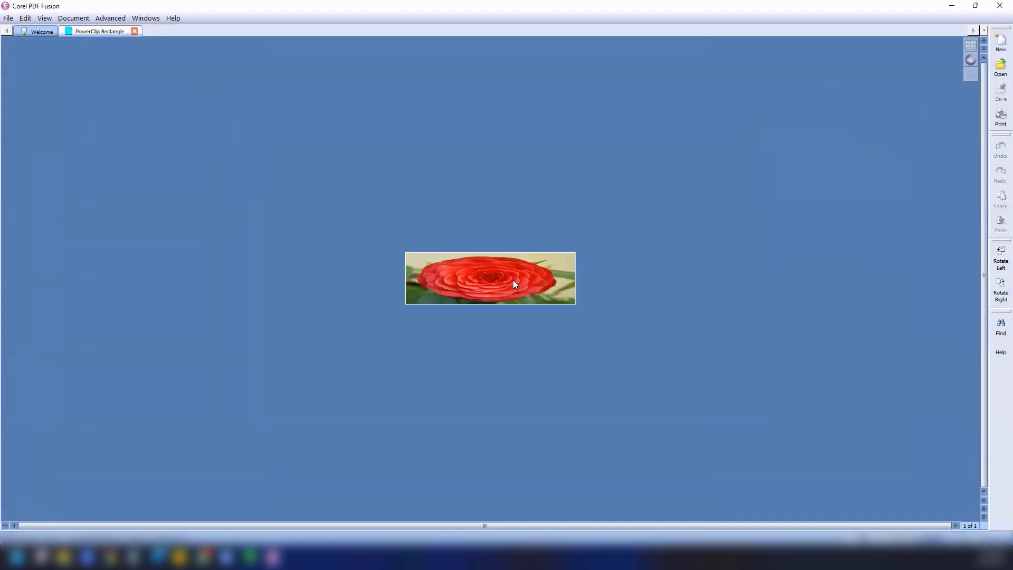
{"action": "left_click", "coordinate": [999, 6]}
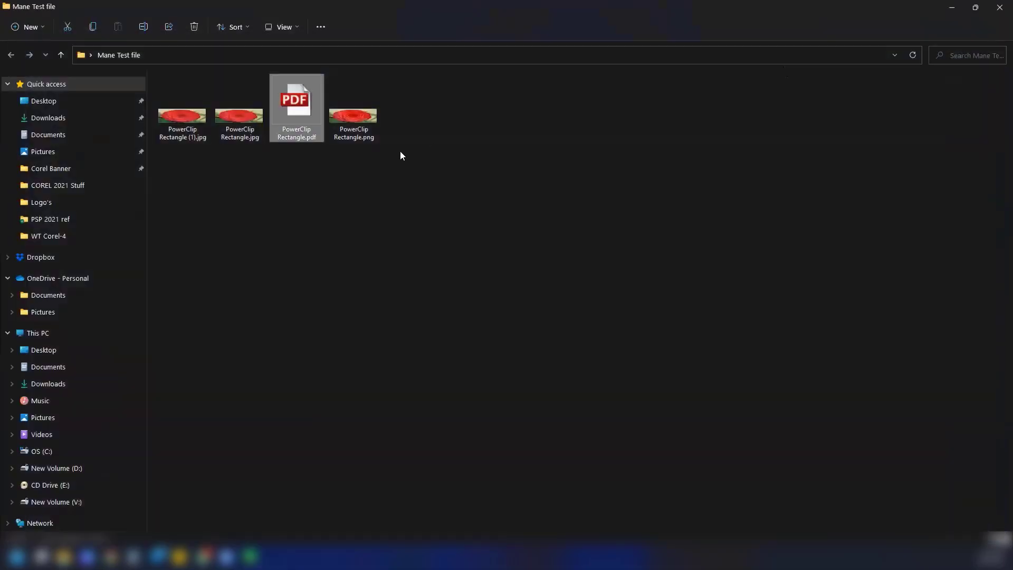
Step: View the exported PowerClip Rectangle.png, and close the viewer and the Mane Test file folder
{"action": "left_click", "coordinate": [350, 136]}
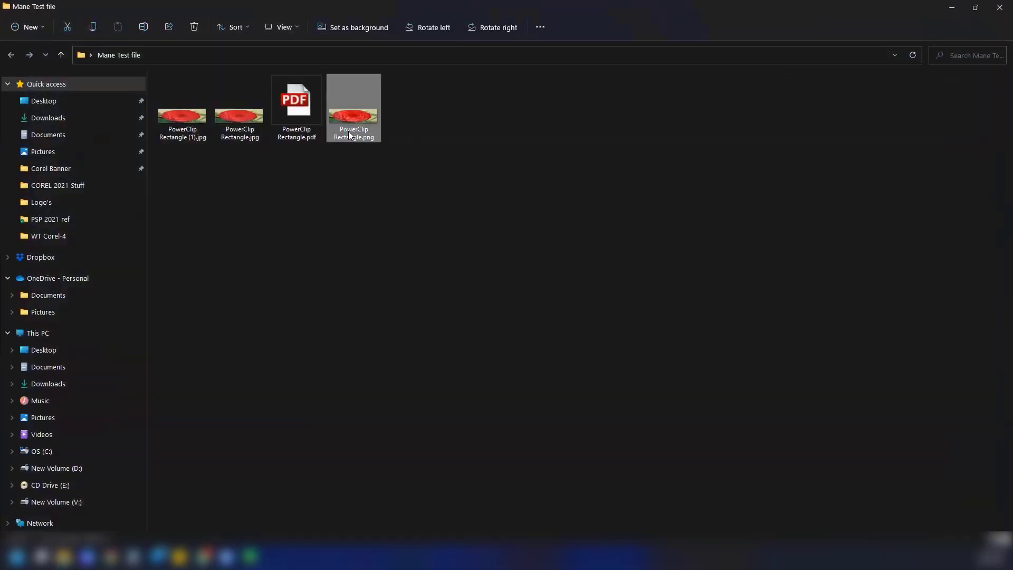
{"action": "double_click", "coordinate": [350, 135]}
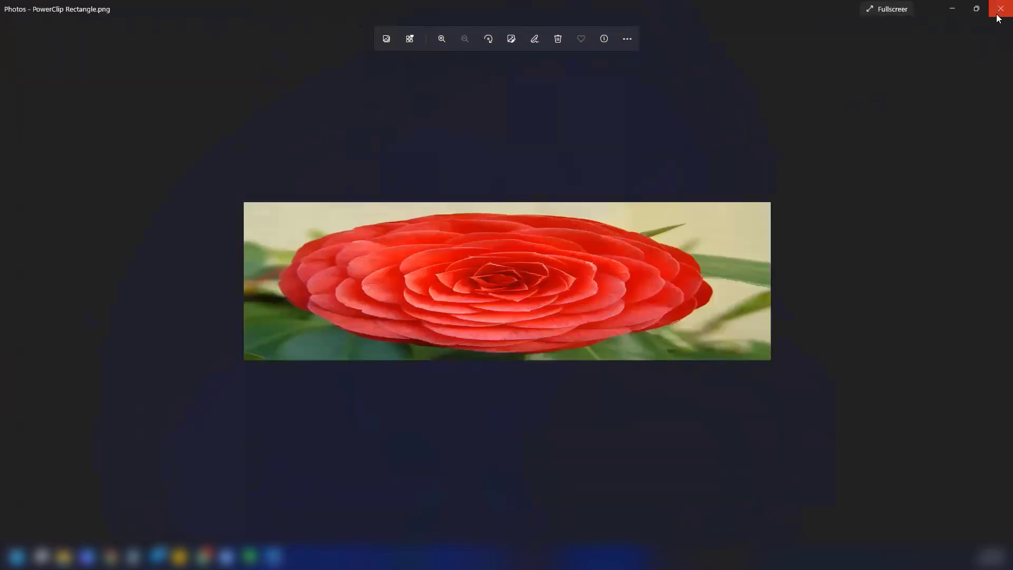
{"action": "left_click", "coordinate": [1000, 8]}
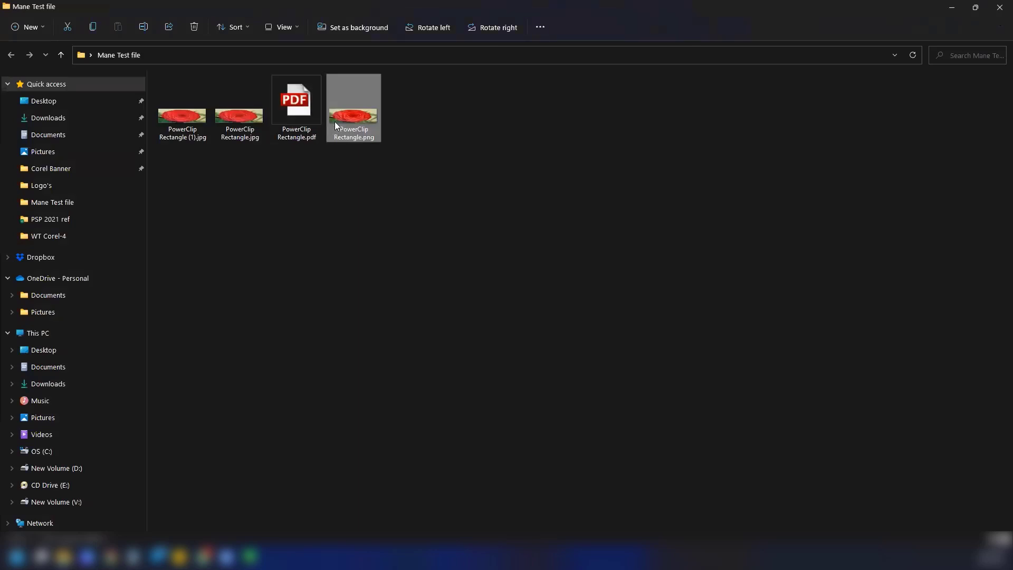
{"action": "left_click", "coordinate": [1000, 7]}
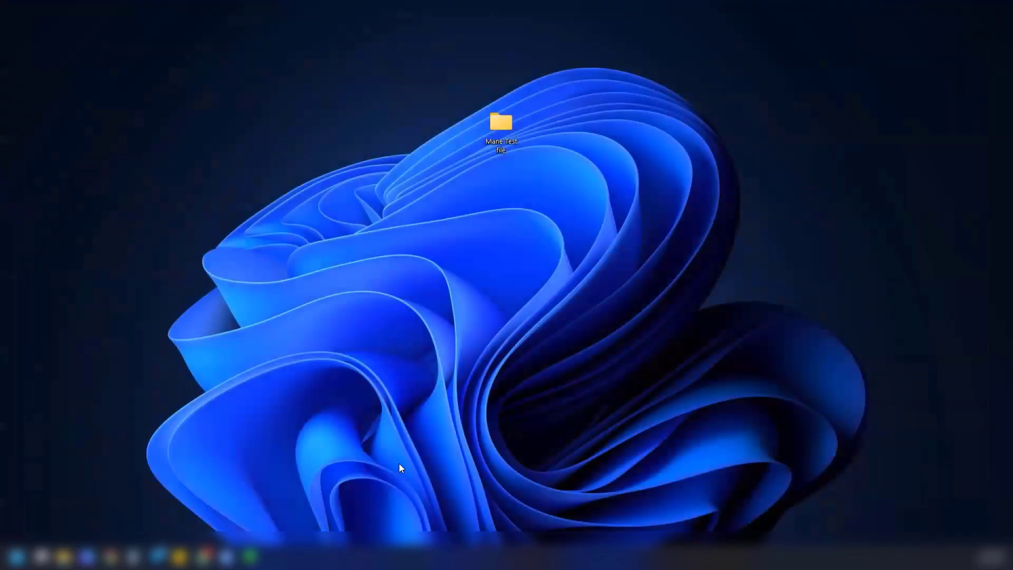